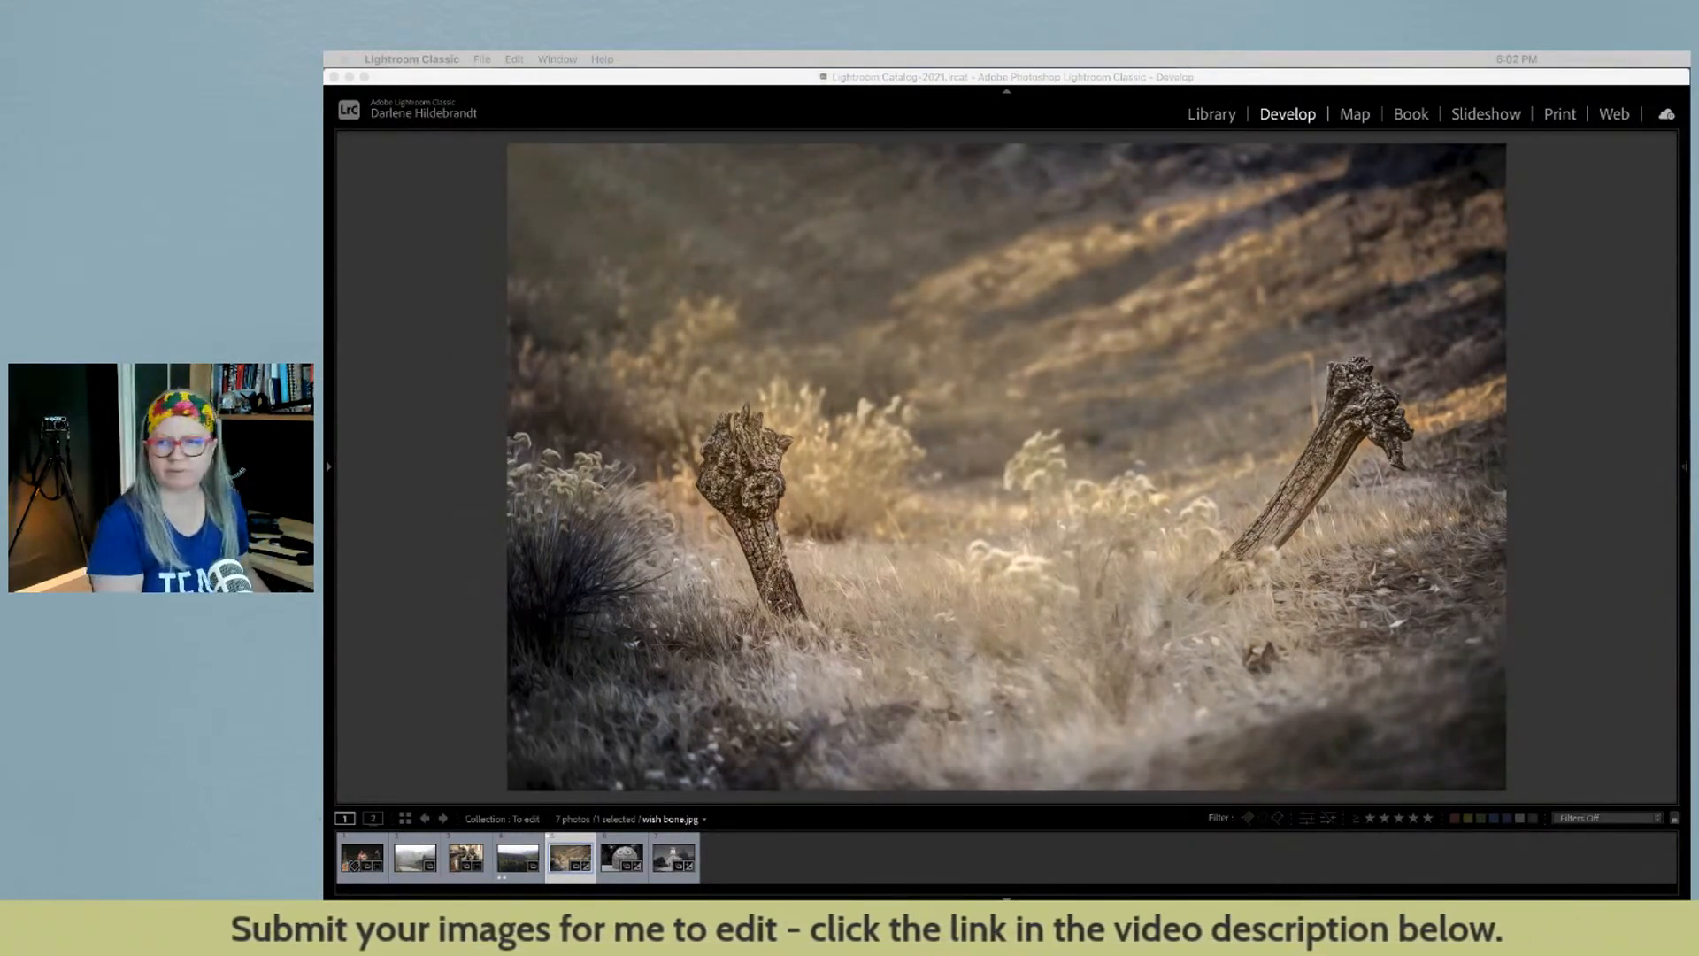
# Compare the edited wish bone photo with its unedited version
pyautogui.click(1633, 323)
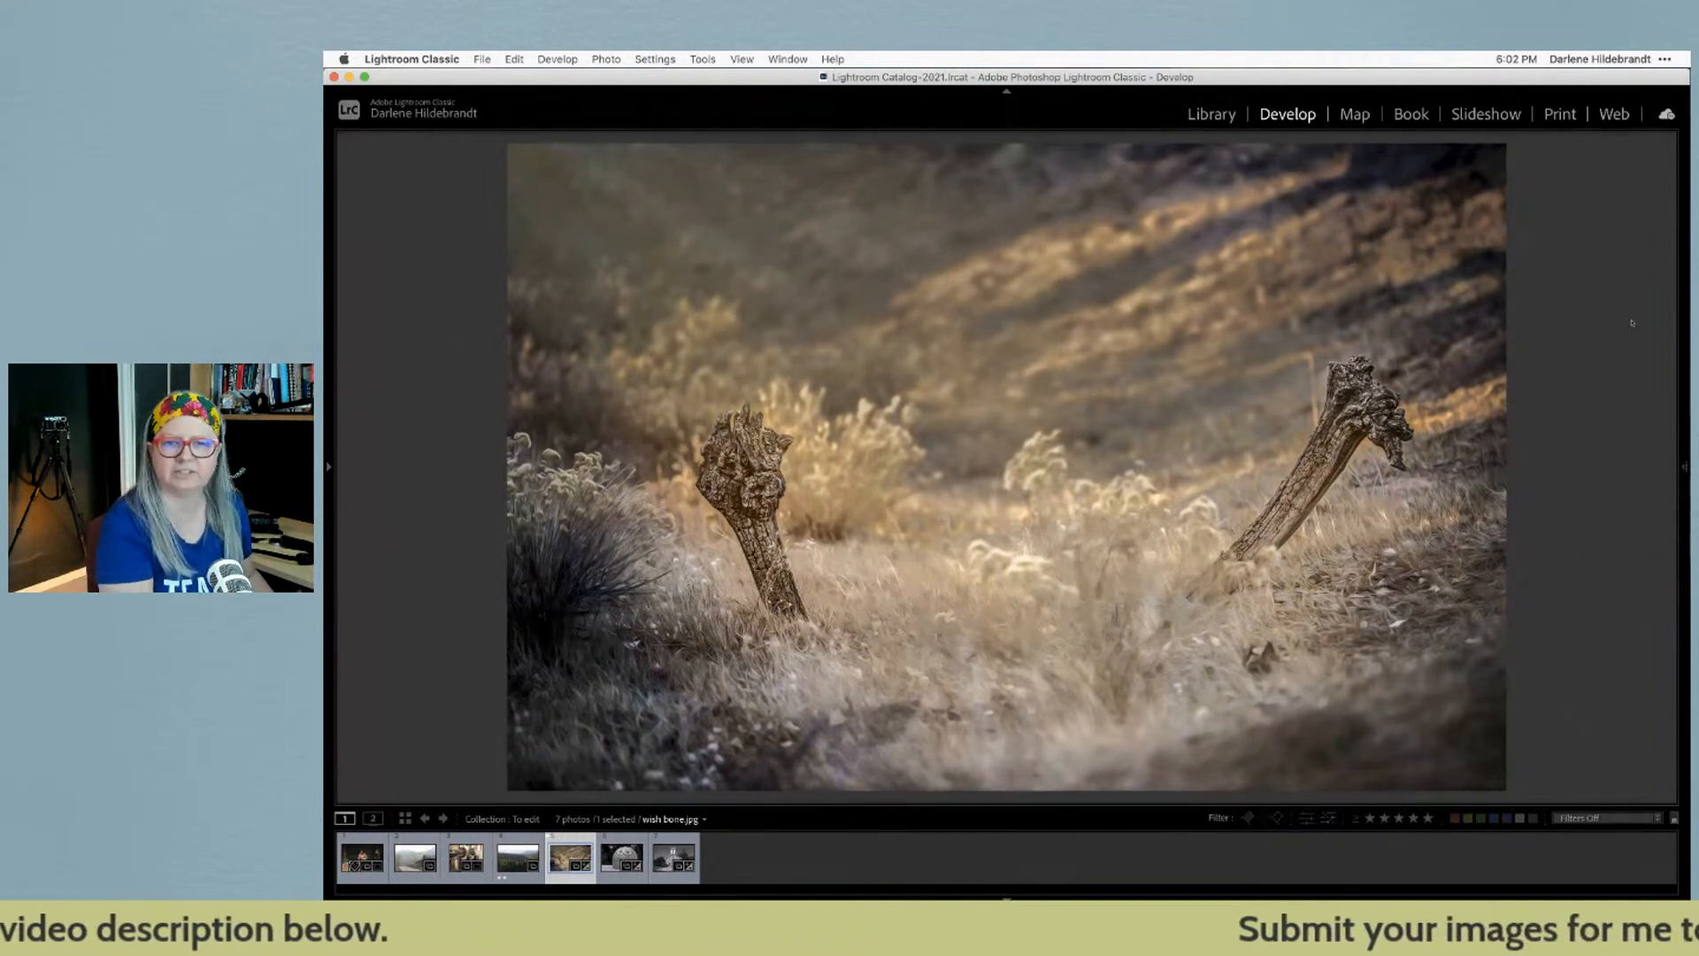
pyautogui.press('\\')
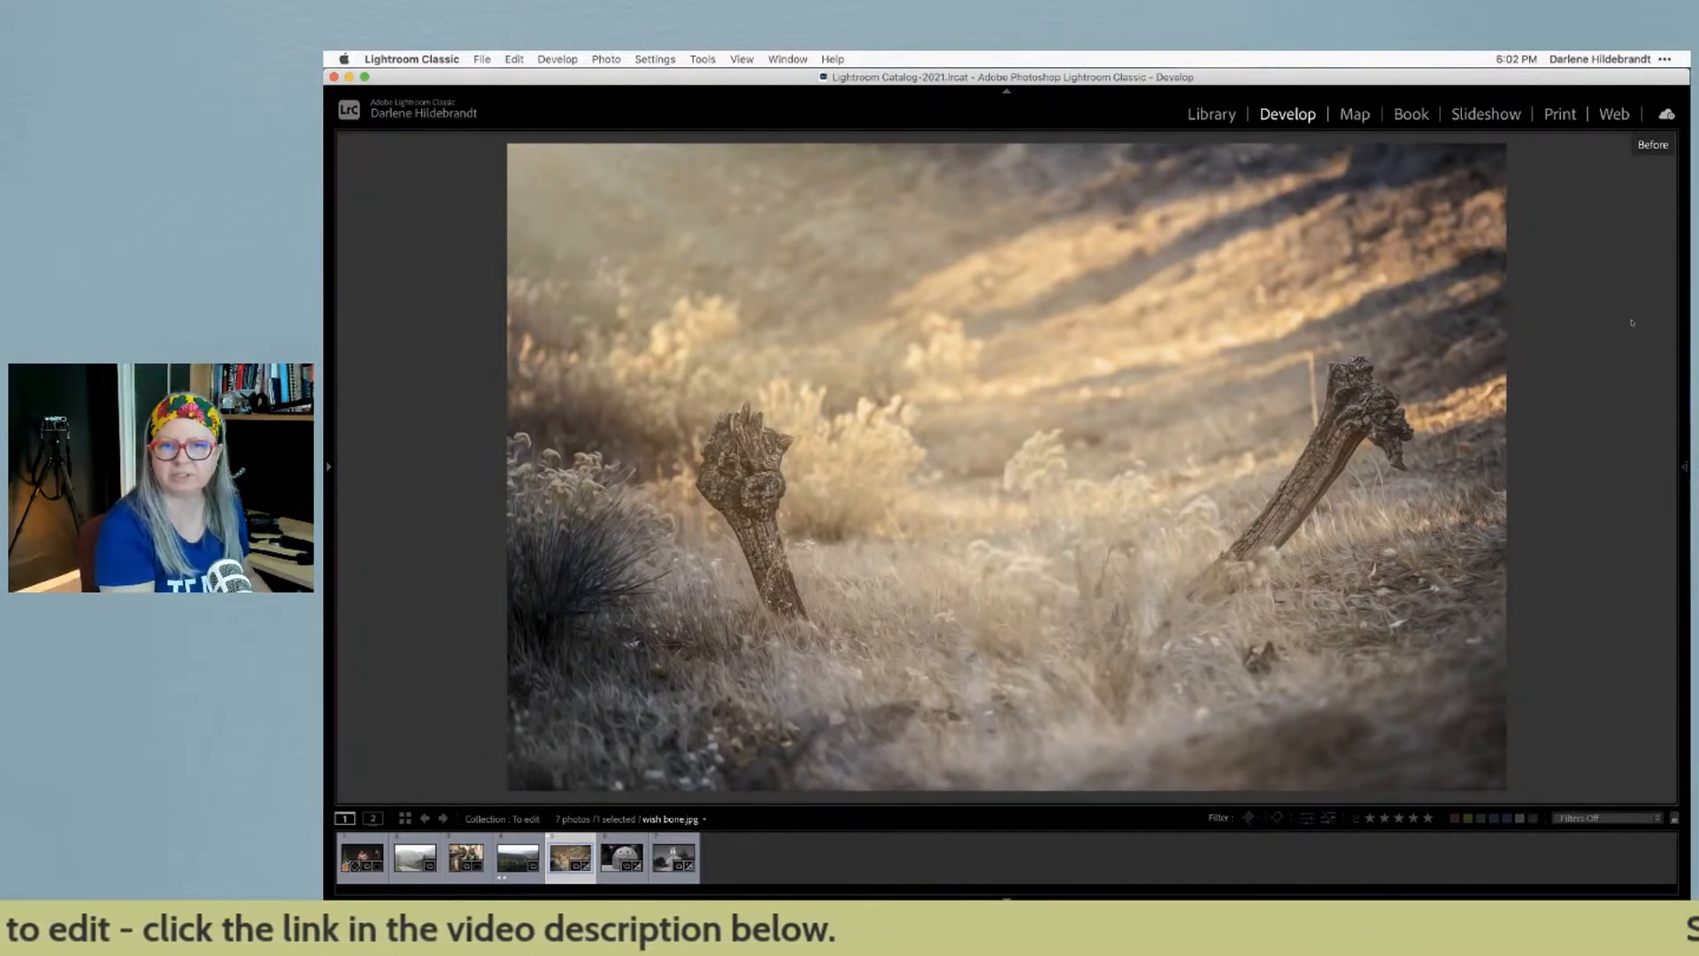
pyautogui.press('\\')
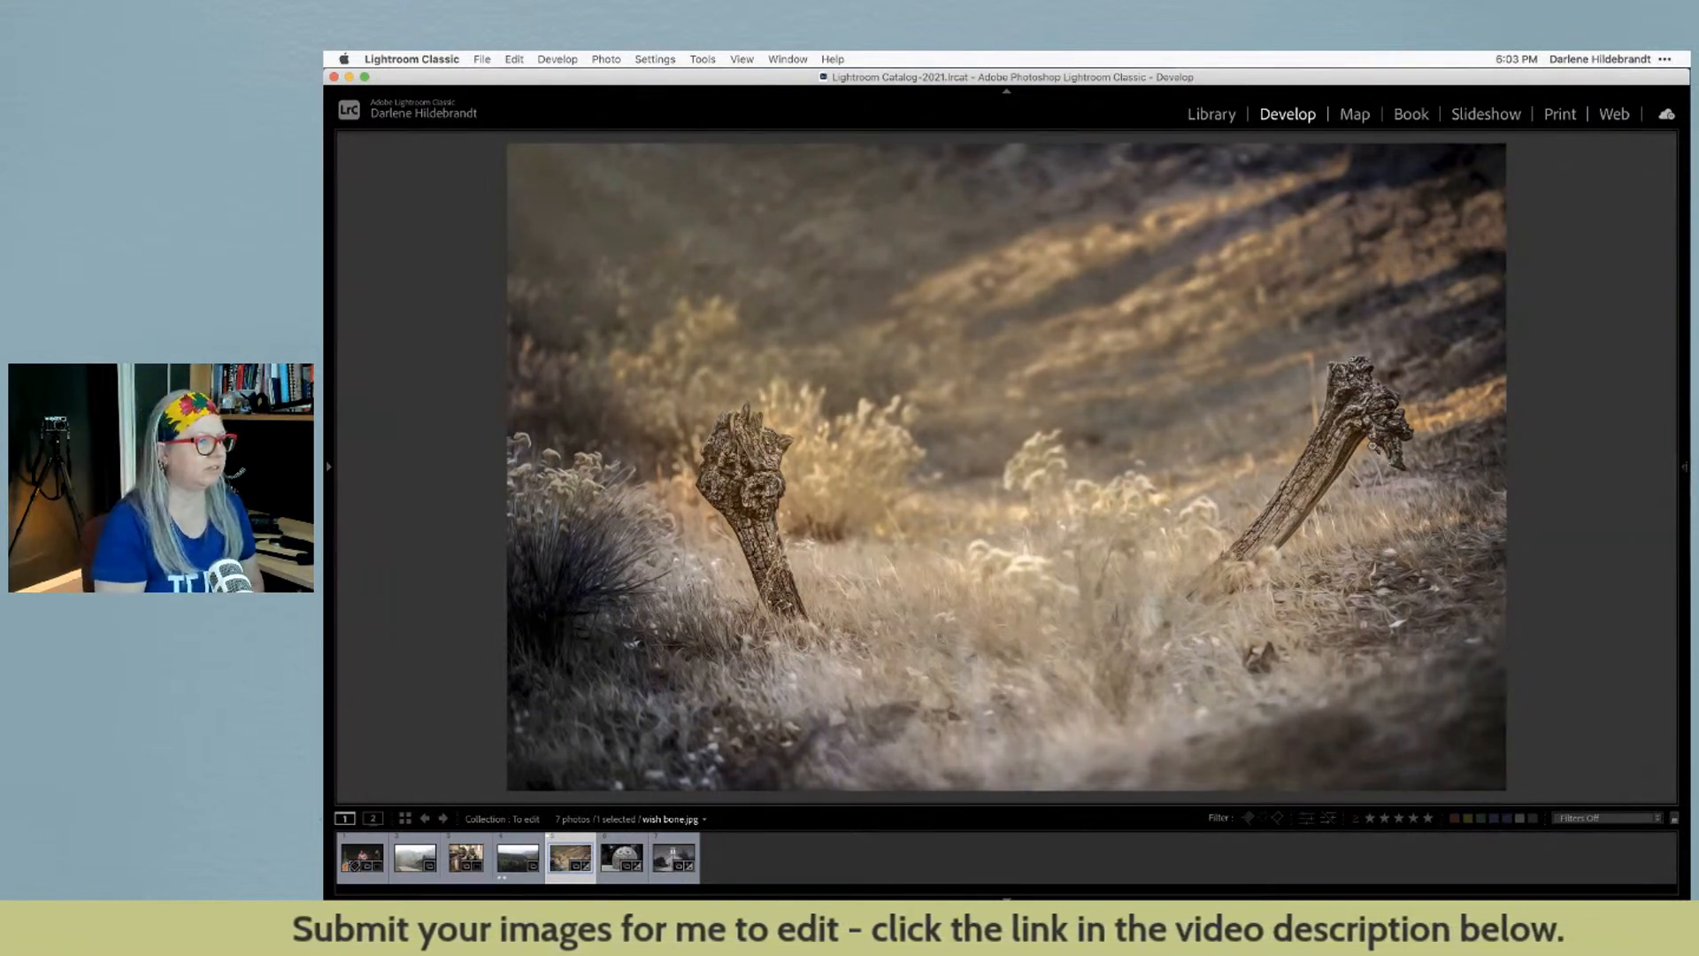
# Launch Cursor Pro and switch on its cursor highlight
pyautogui.click(1666, 59)
pyautogui.click(1665, 60)
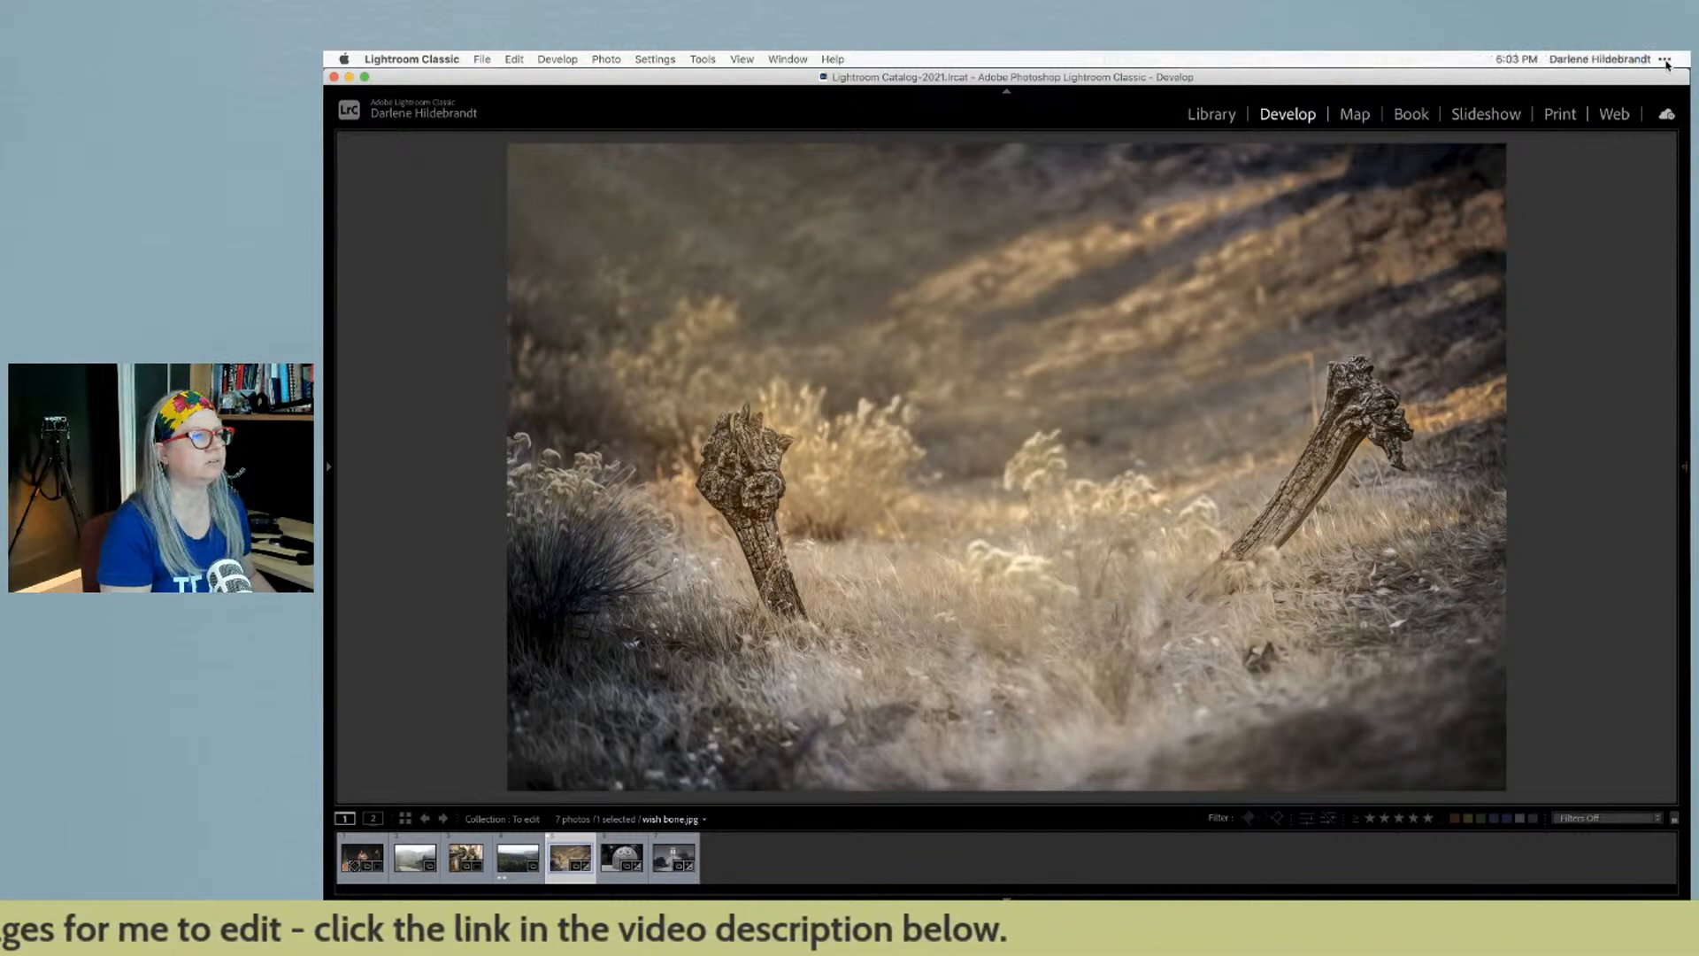
pyautogui.click(1665, 61)
pyautogui.press('super+space')
pyautogui.write('cur')
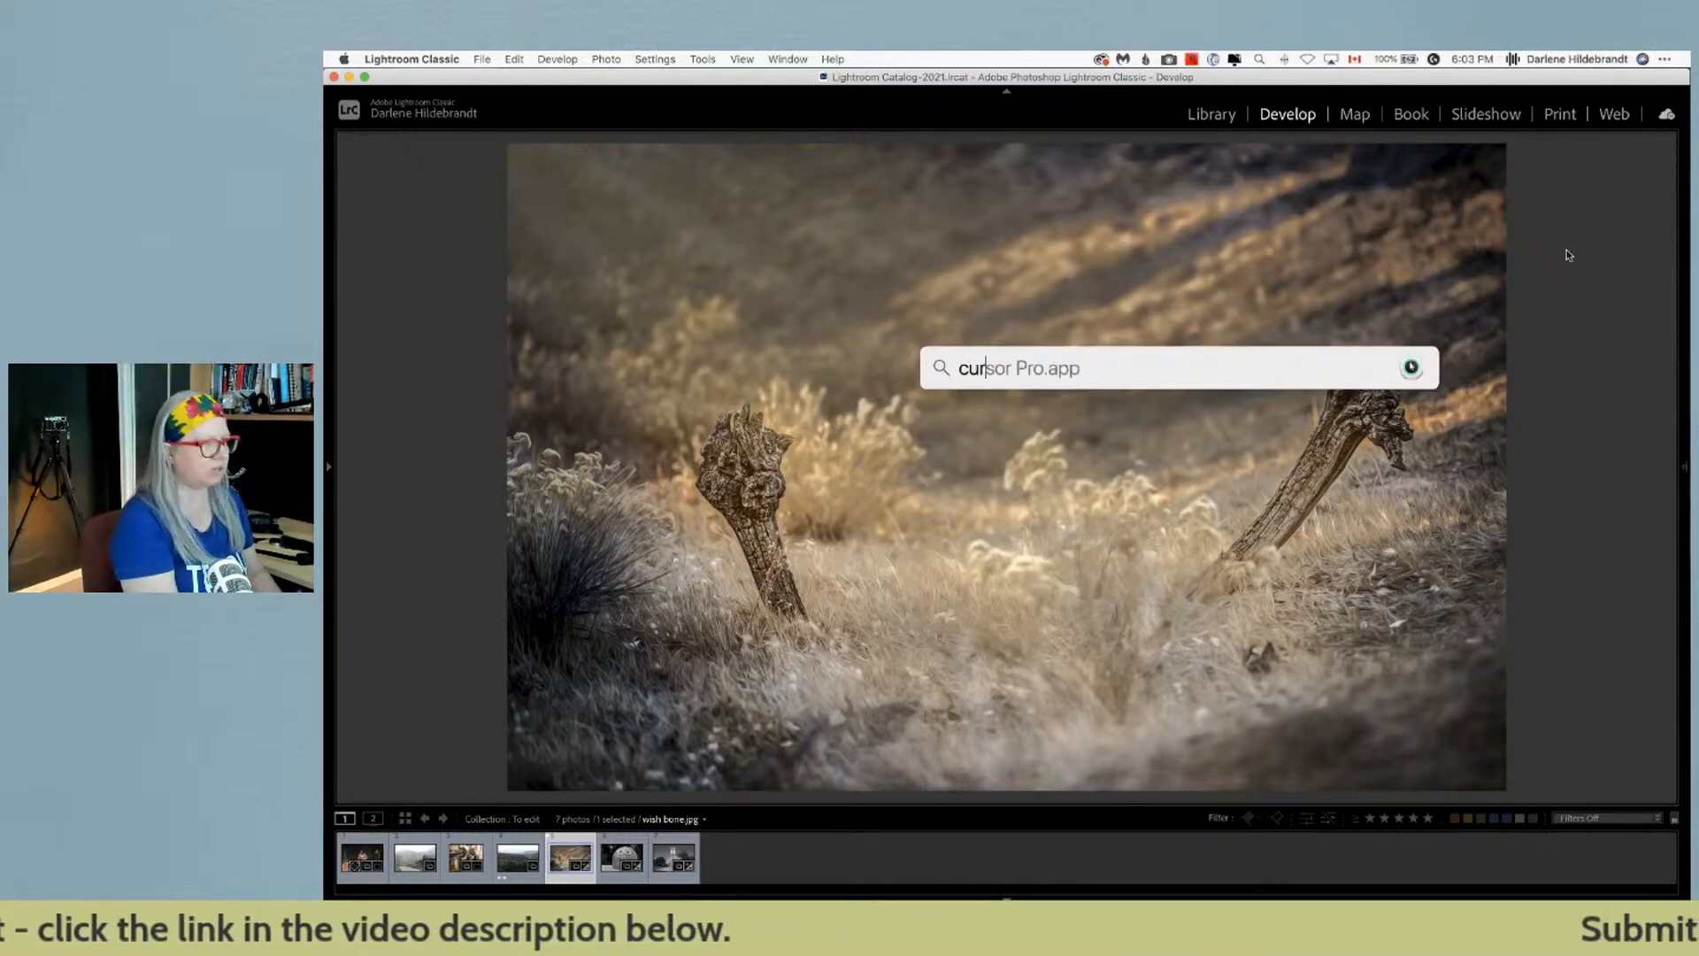
pyautogui.press('Return')
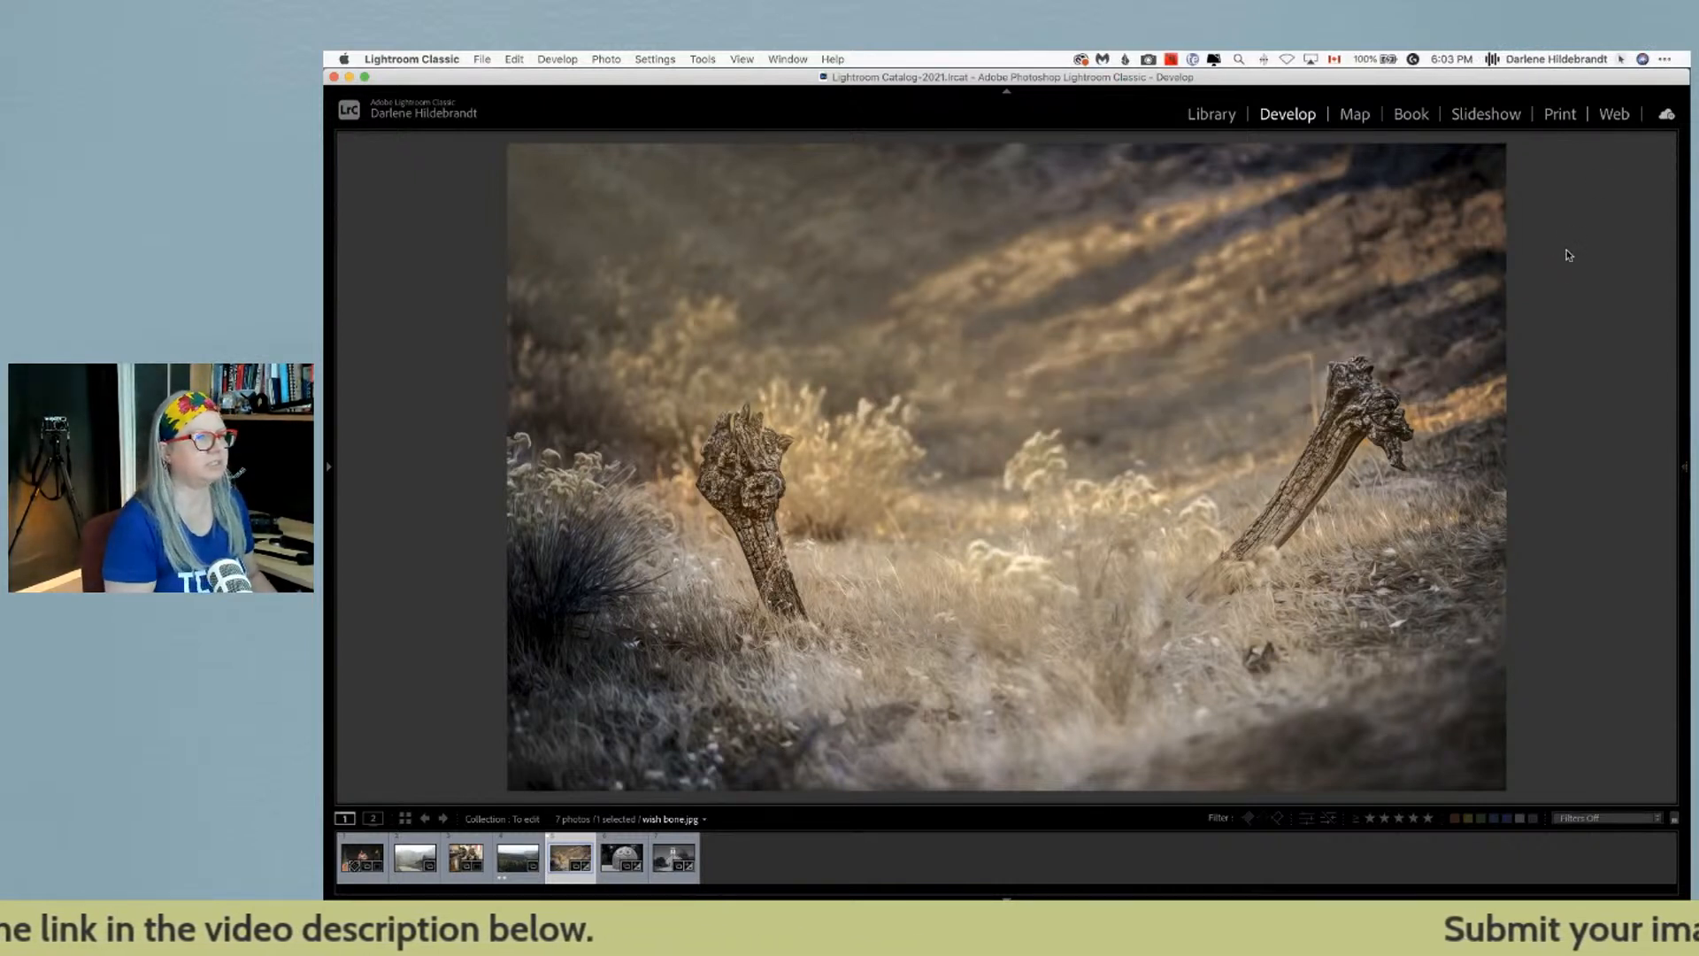
pyautogui.click(1625, 56)
pyautogui.click(1612, 102)
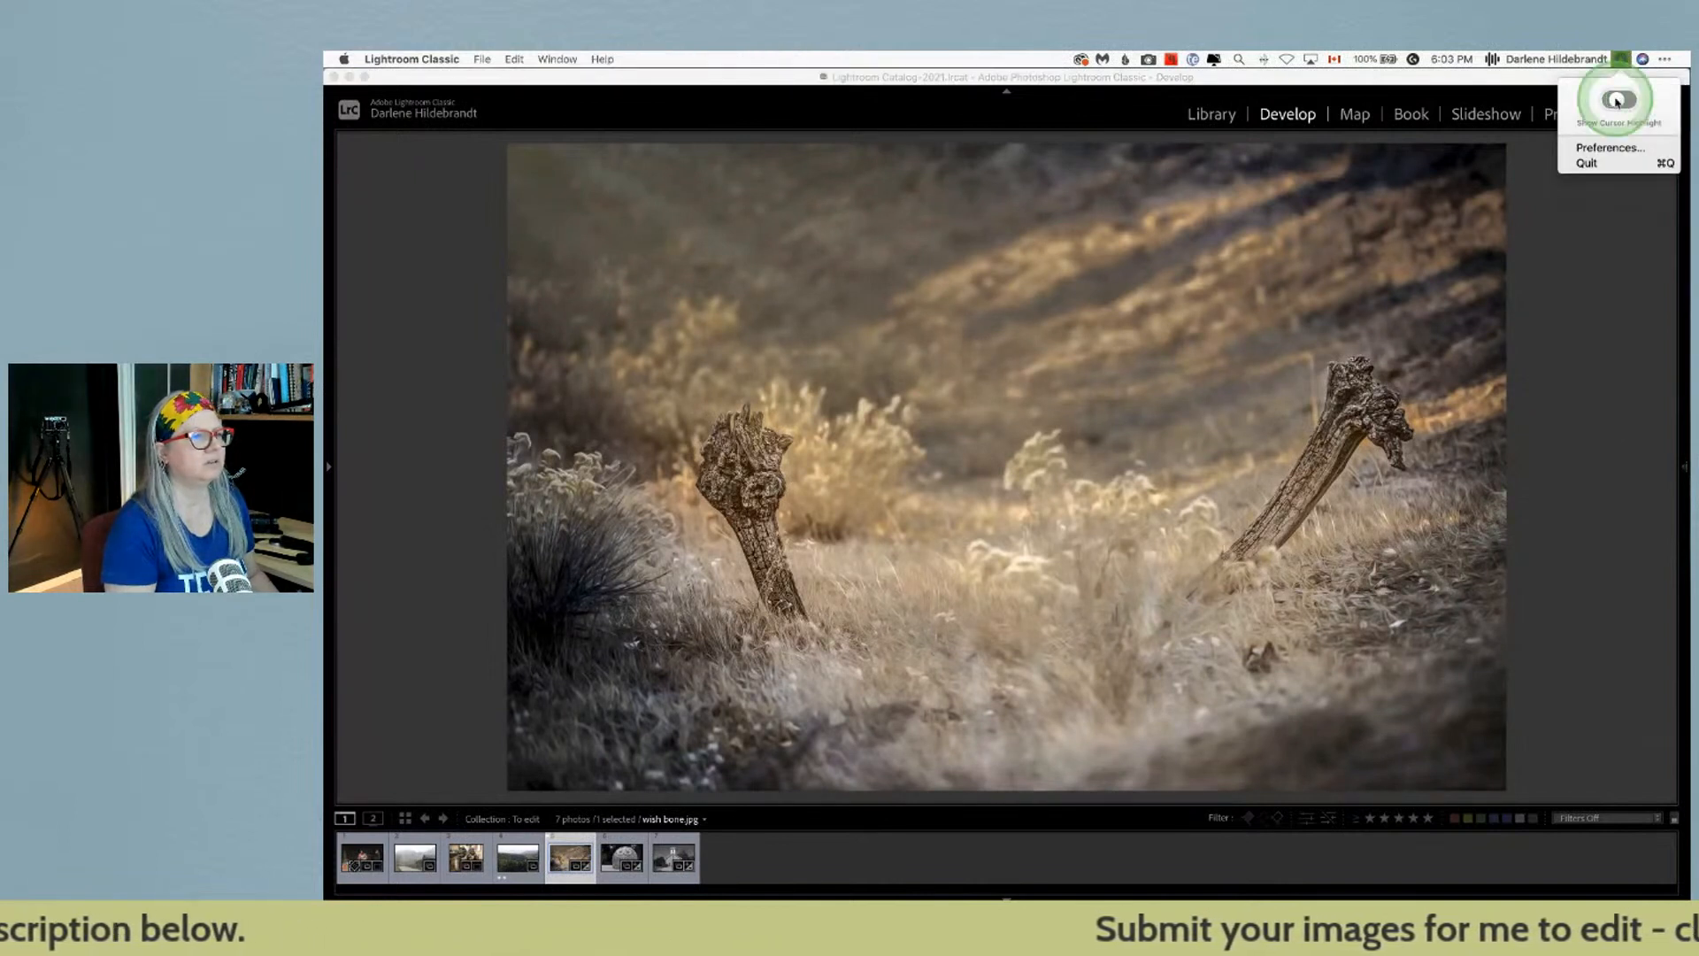
pyautogui.click(1576, 254)
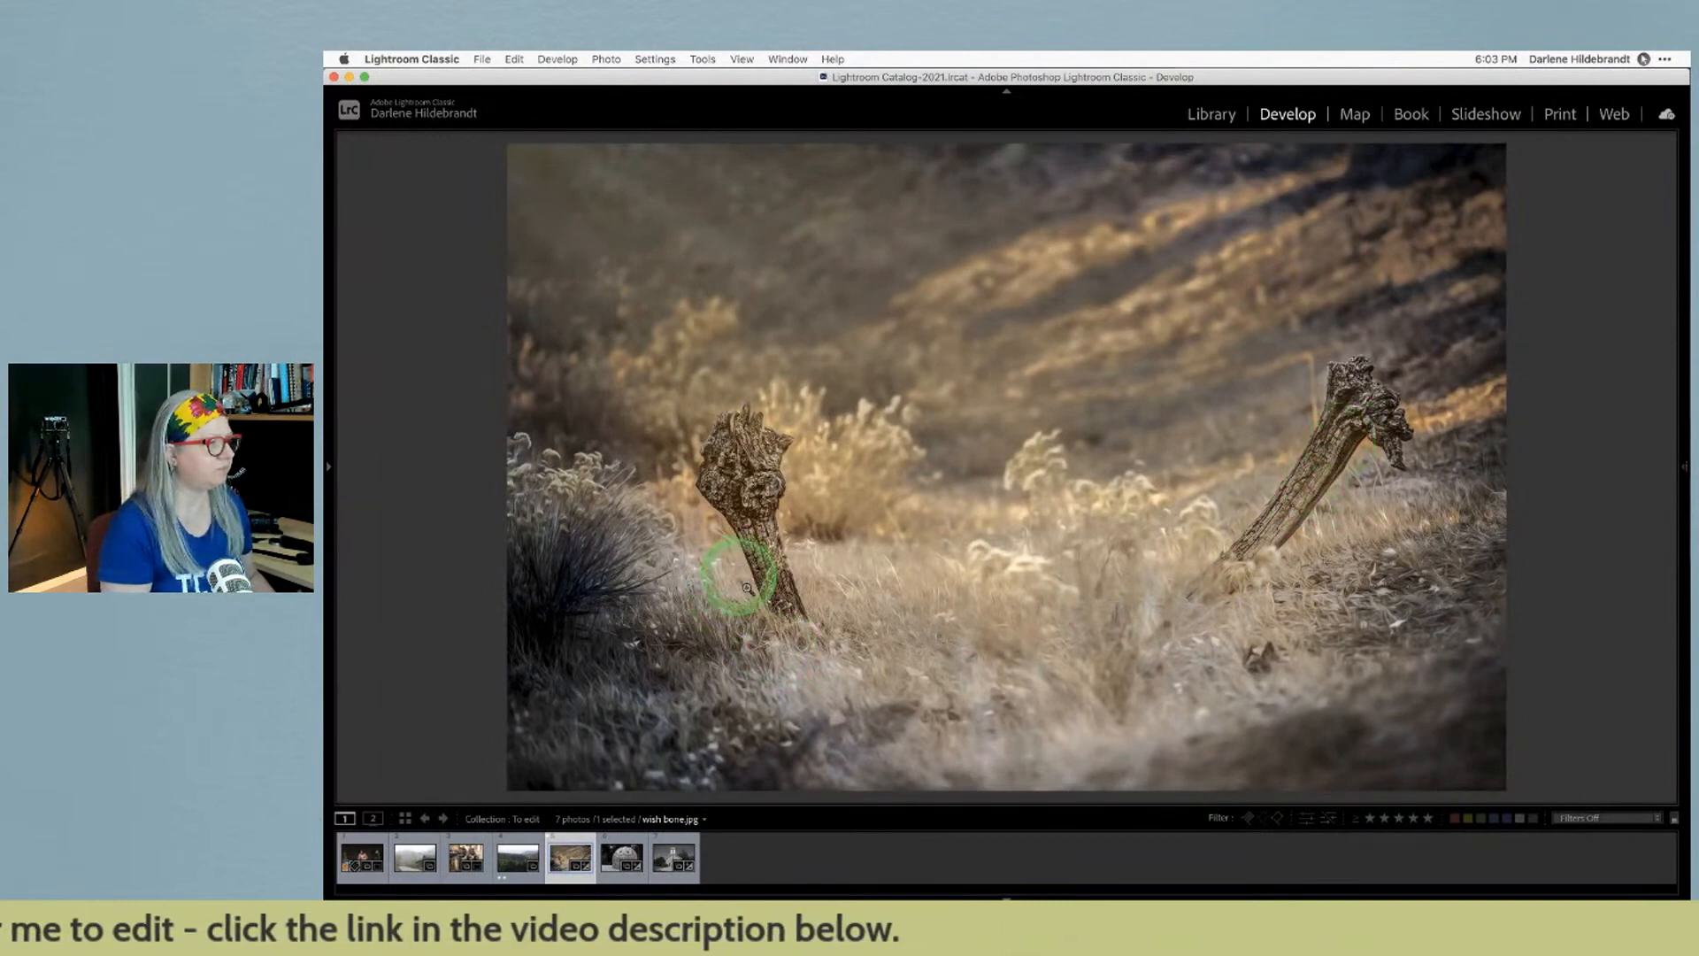
# Check the photo's before view once more against the edited version
pyautogui.press('\\')
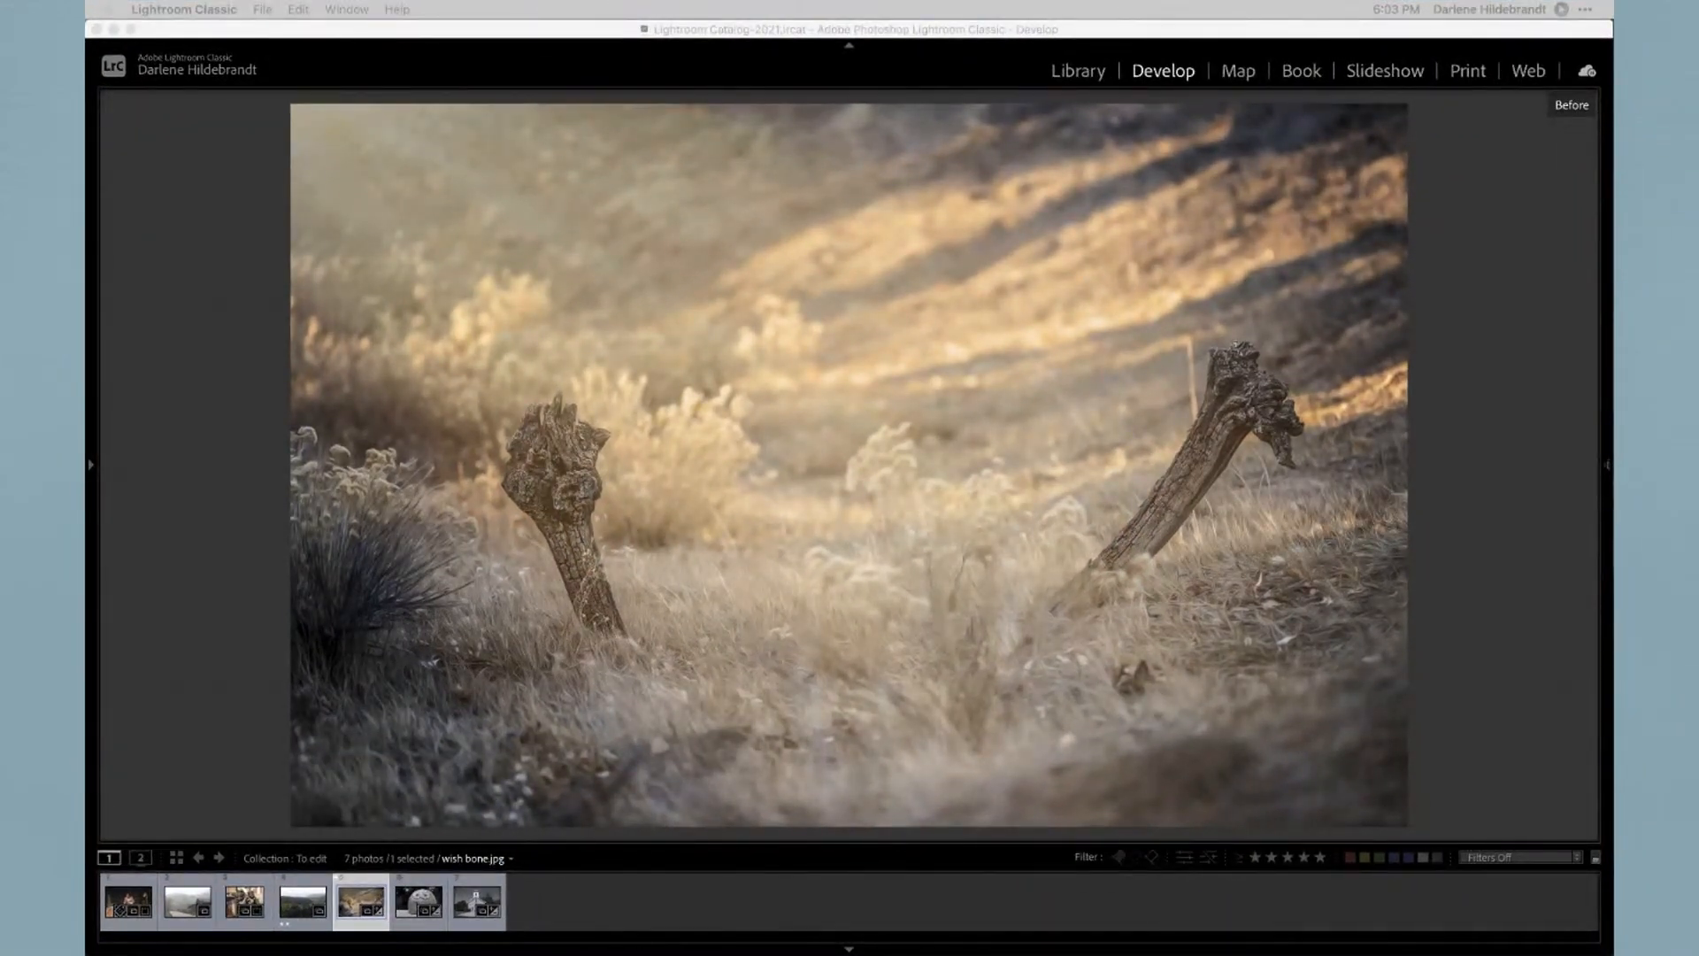
pyautogui.click(1516, 535)
pyautogui.click(1490, 521)
# Turn the photo upside down and compare its before and after versions with the surrounding interface dimmed
pyautogui.press('super+bracketright')
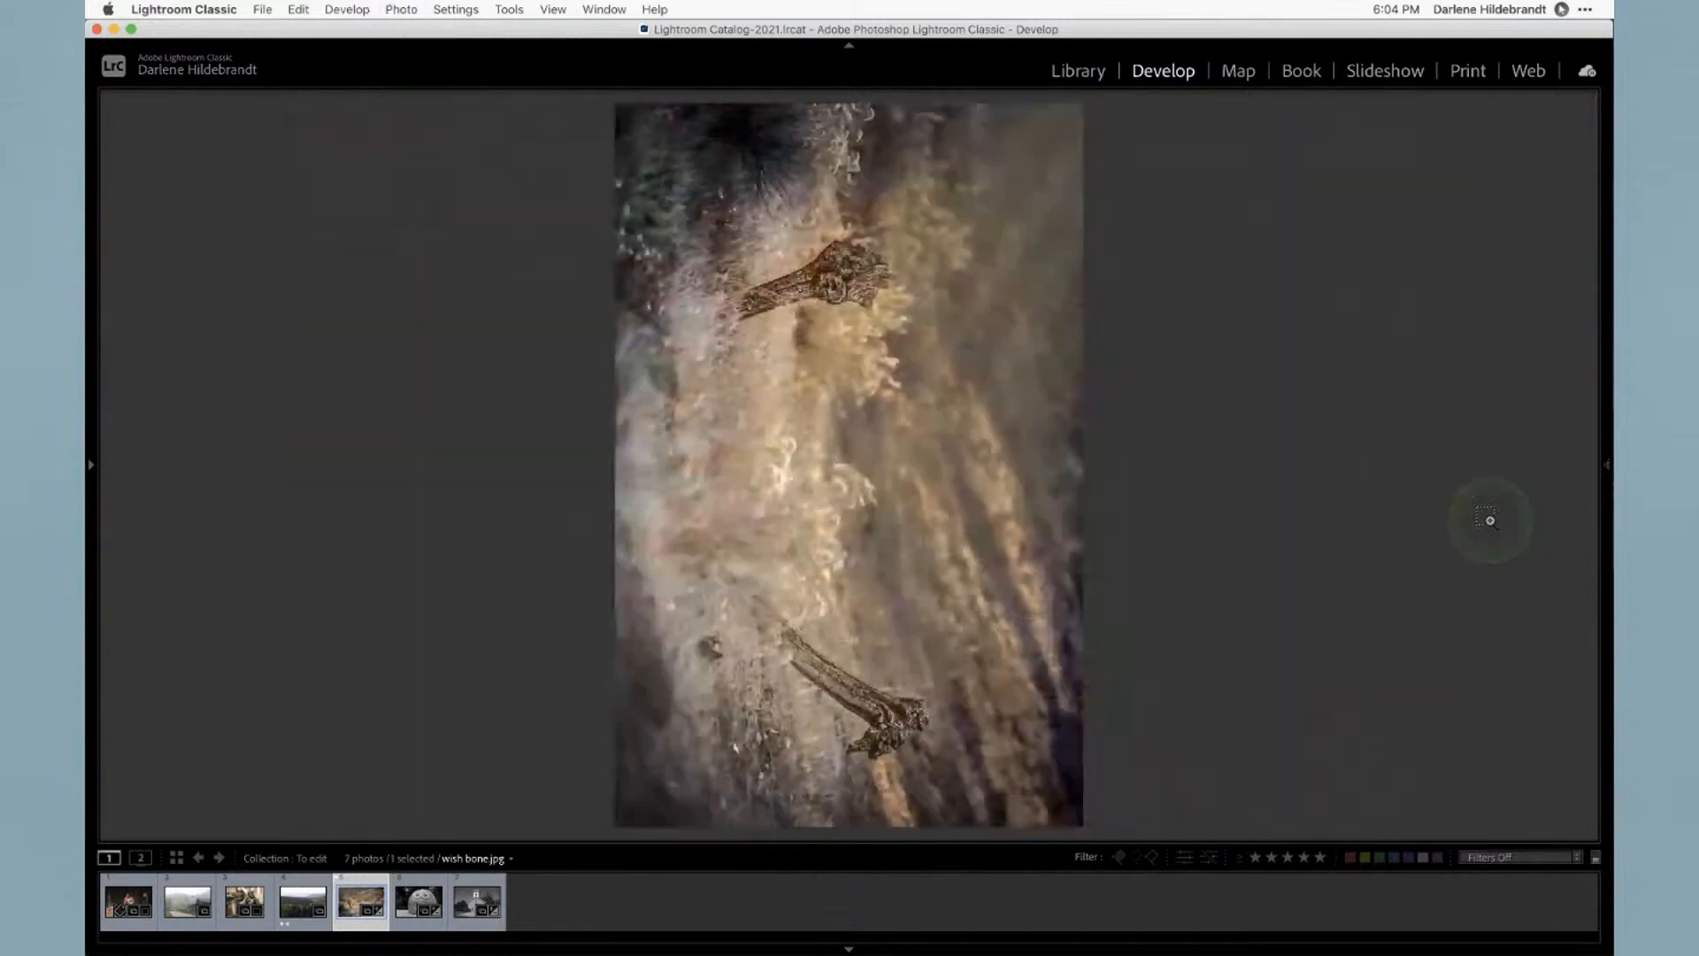
pyautogui.press('super+bracketright')
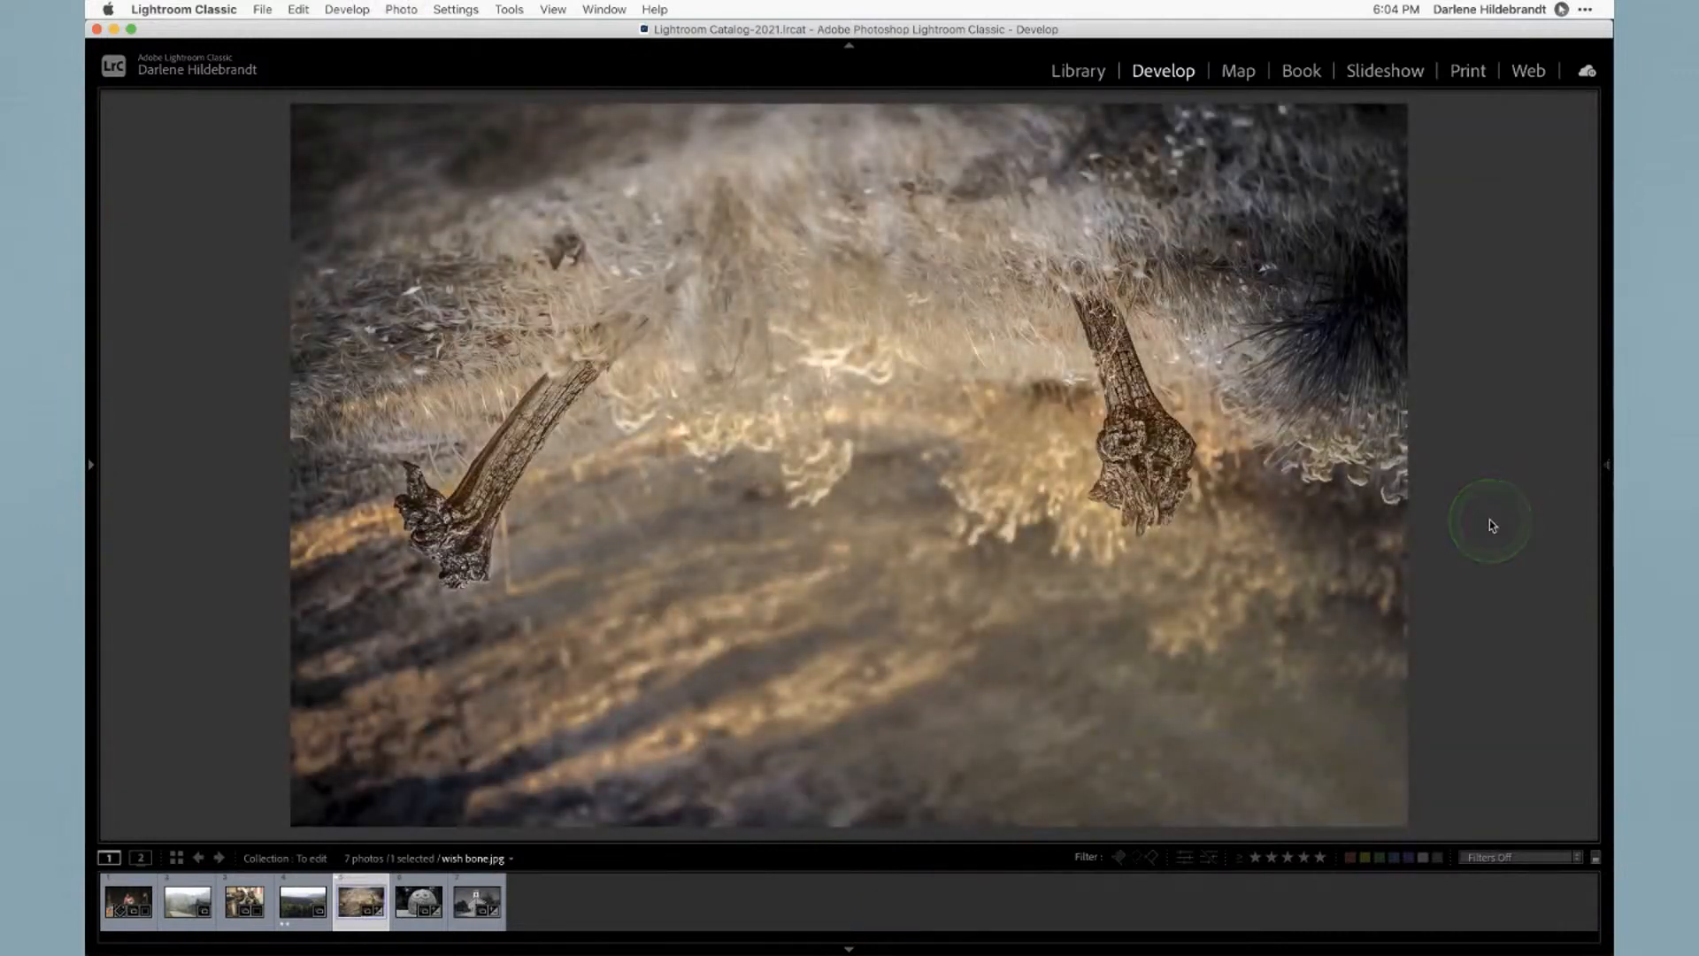
pyautogui.press('l')
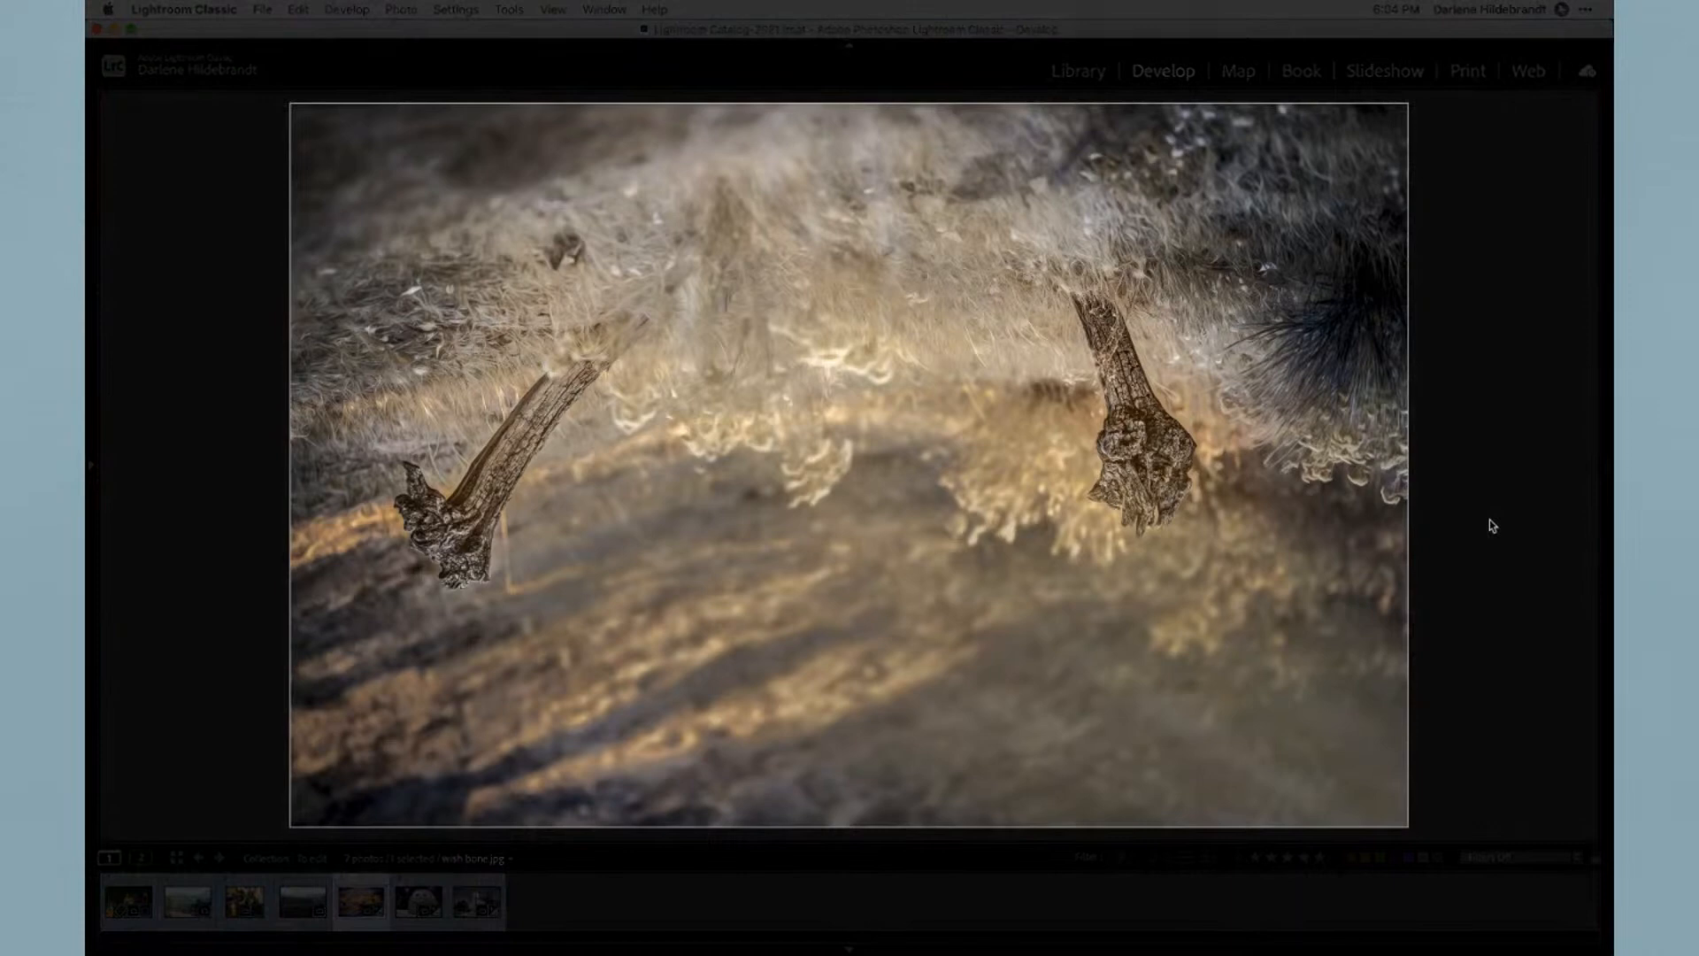
pyautogui.press('\\')
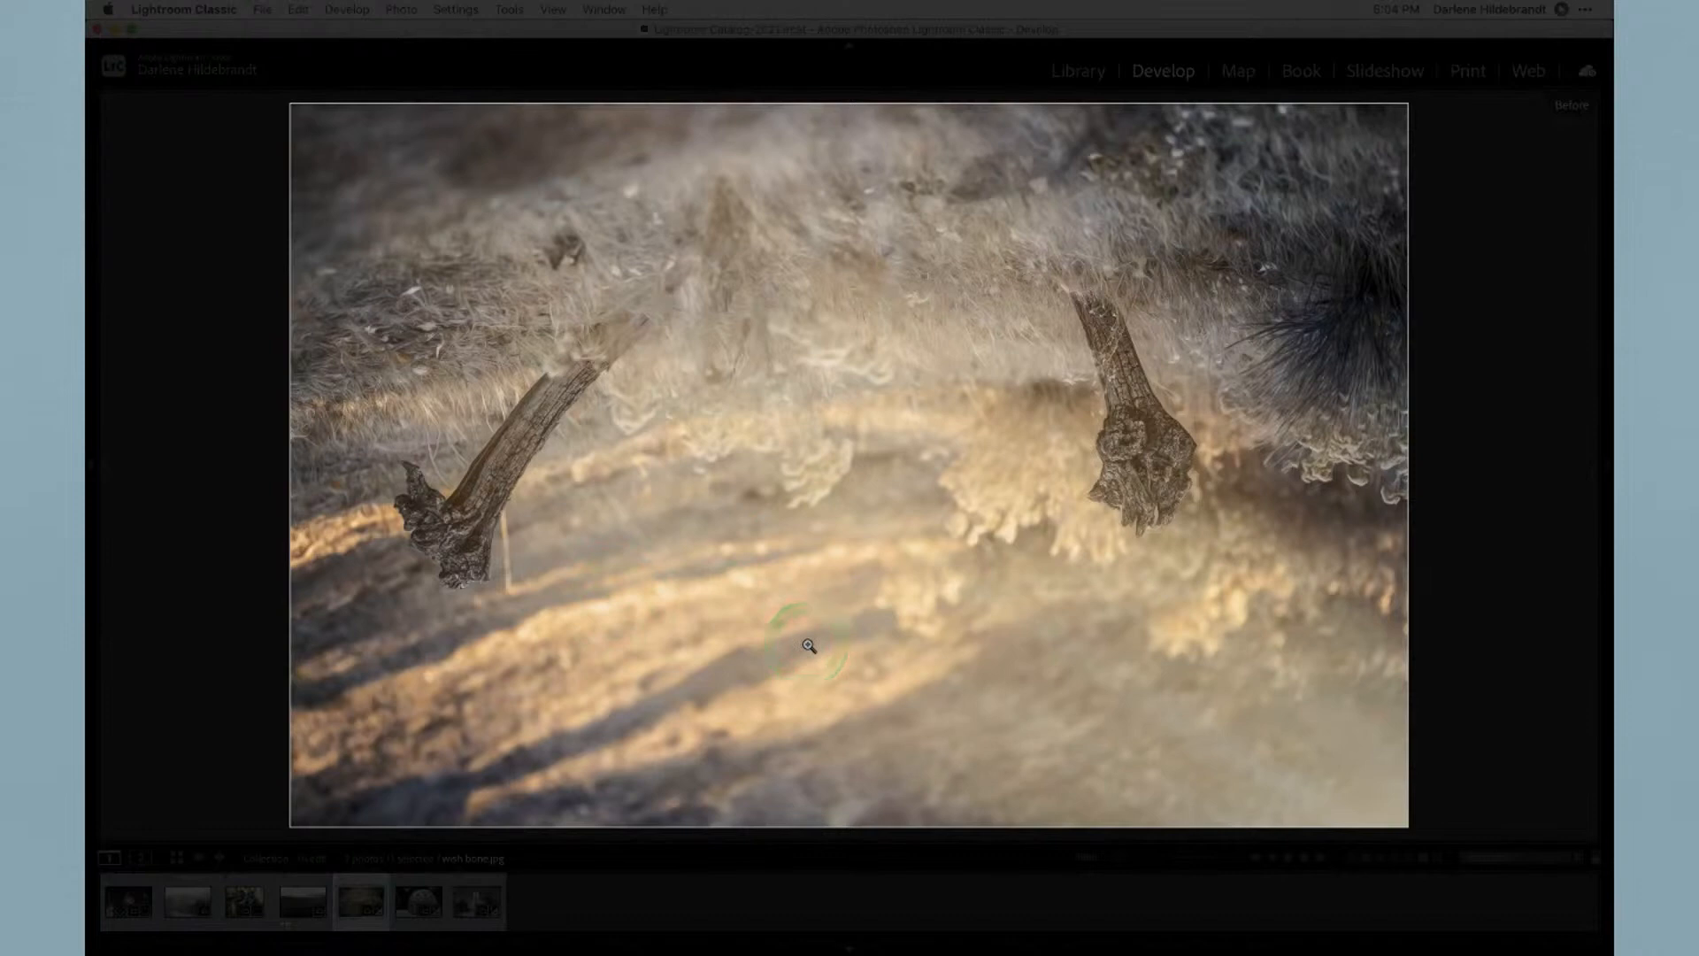
pyautogui.press('\\')
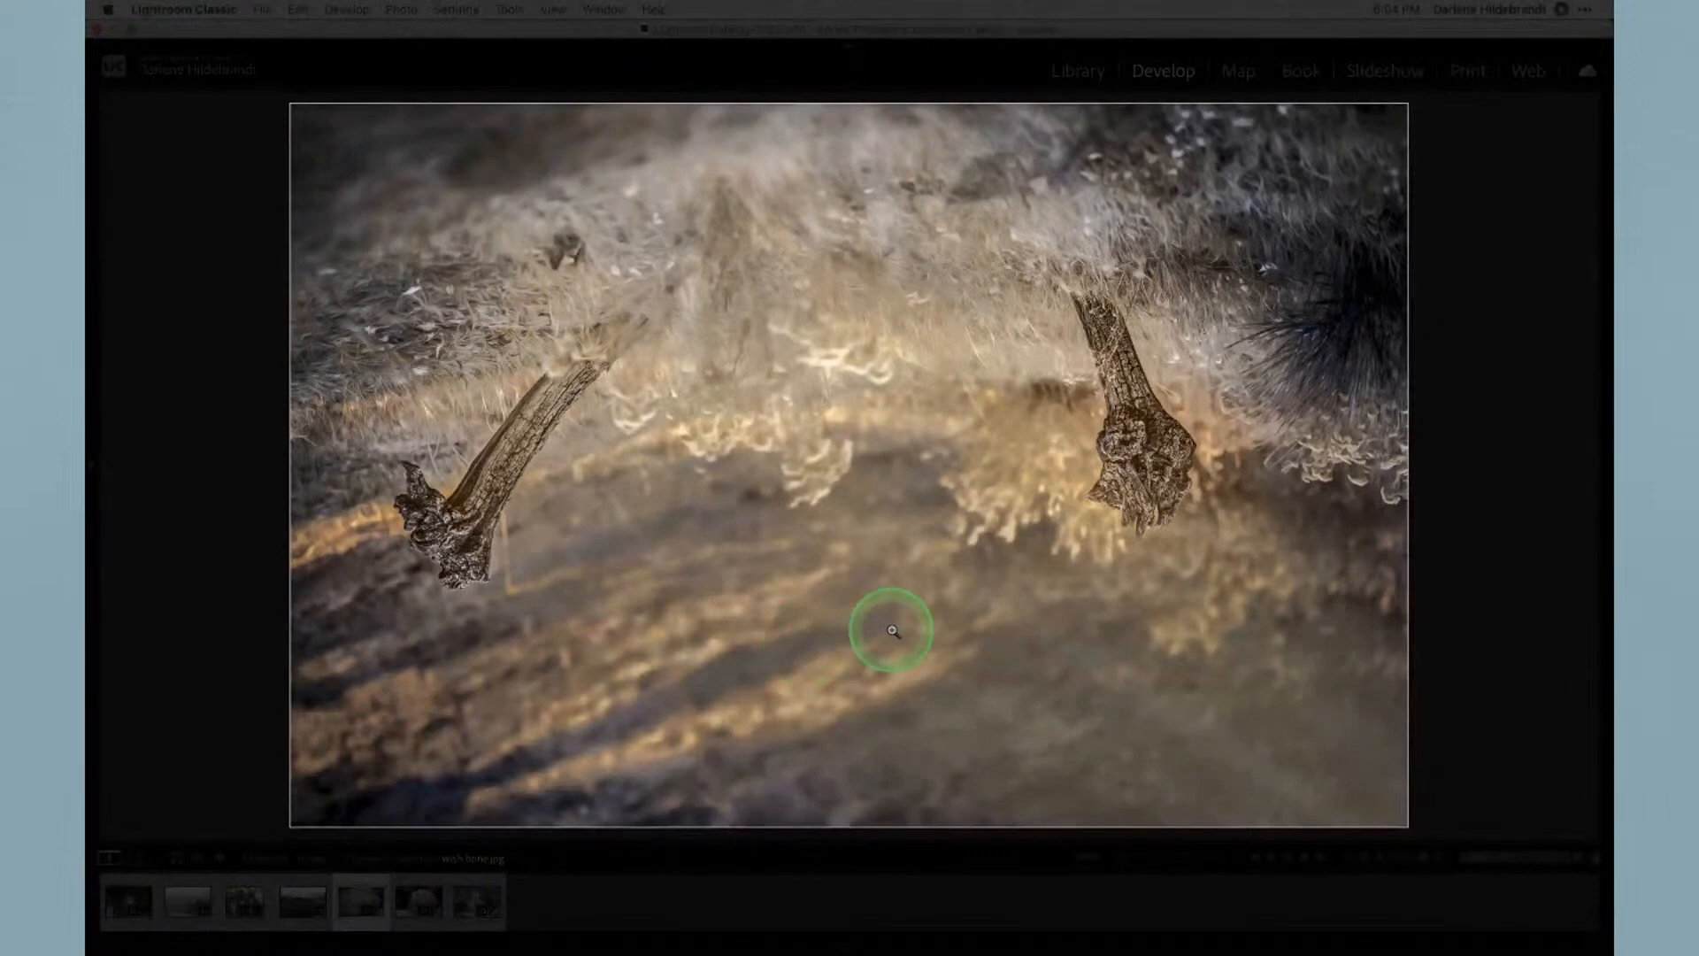
# Restore the normal interface lighting and rotate the photo back upright
pyautogui.press('l')
pyautogui.press('l')
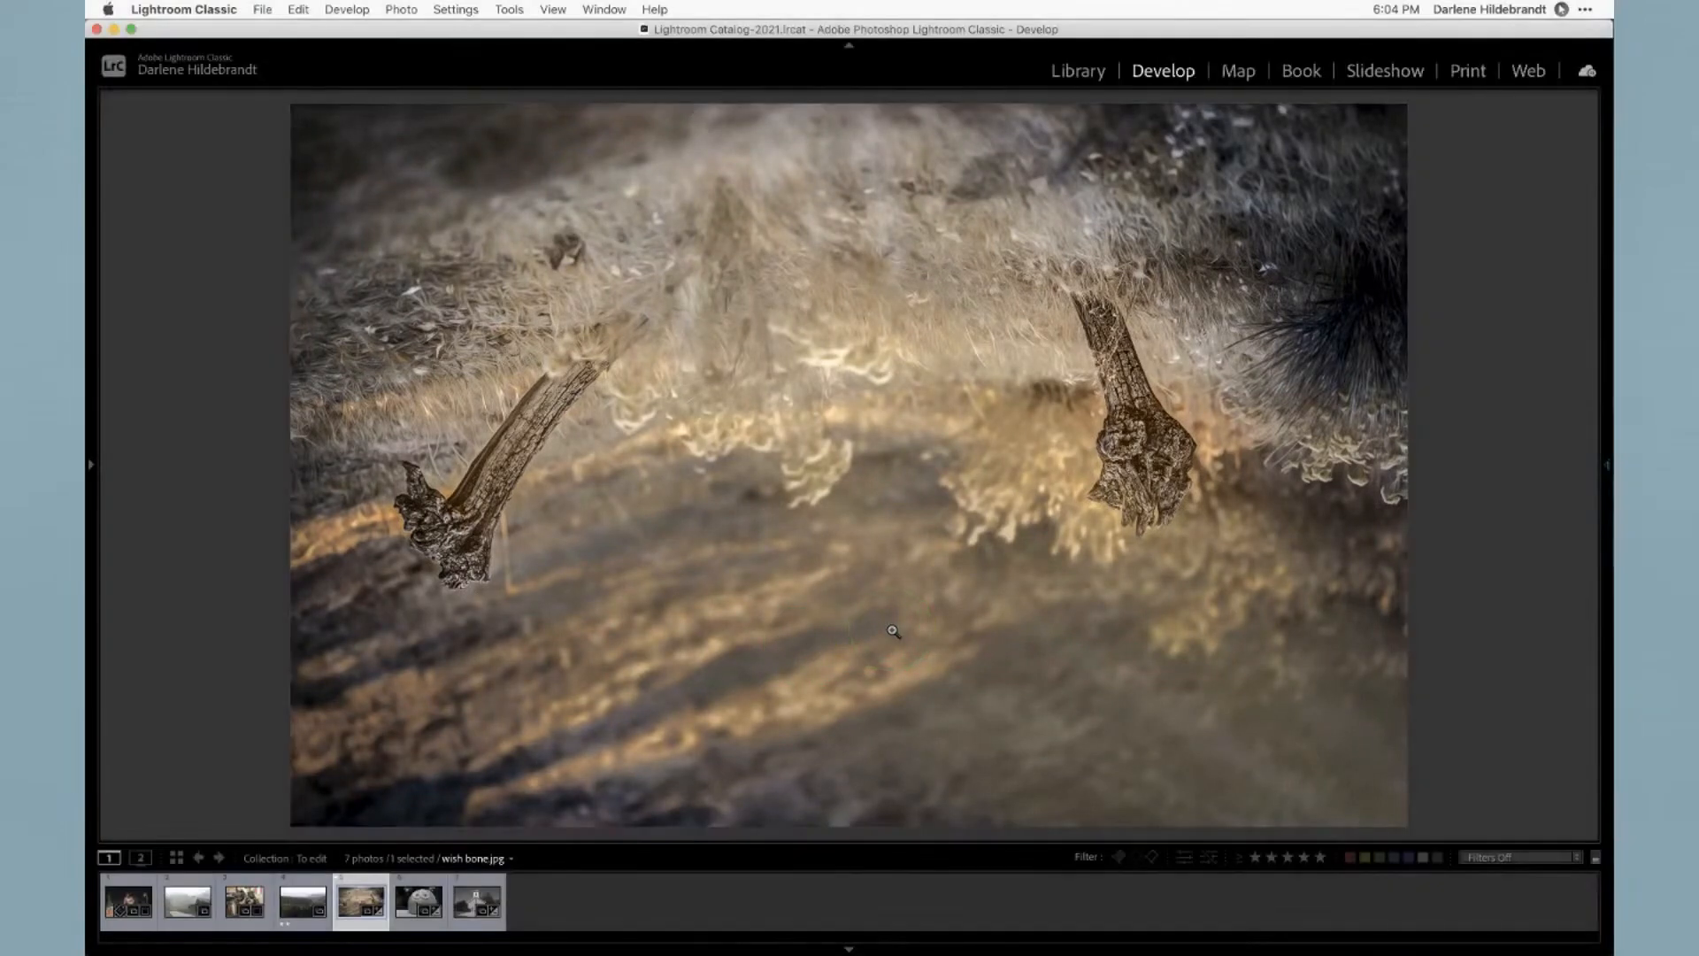
pyautogui.press('super+bracketright')
pyautogui.press('super+bracketright')
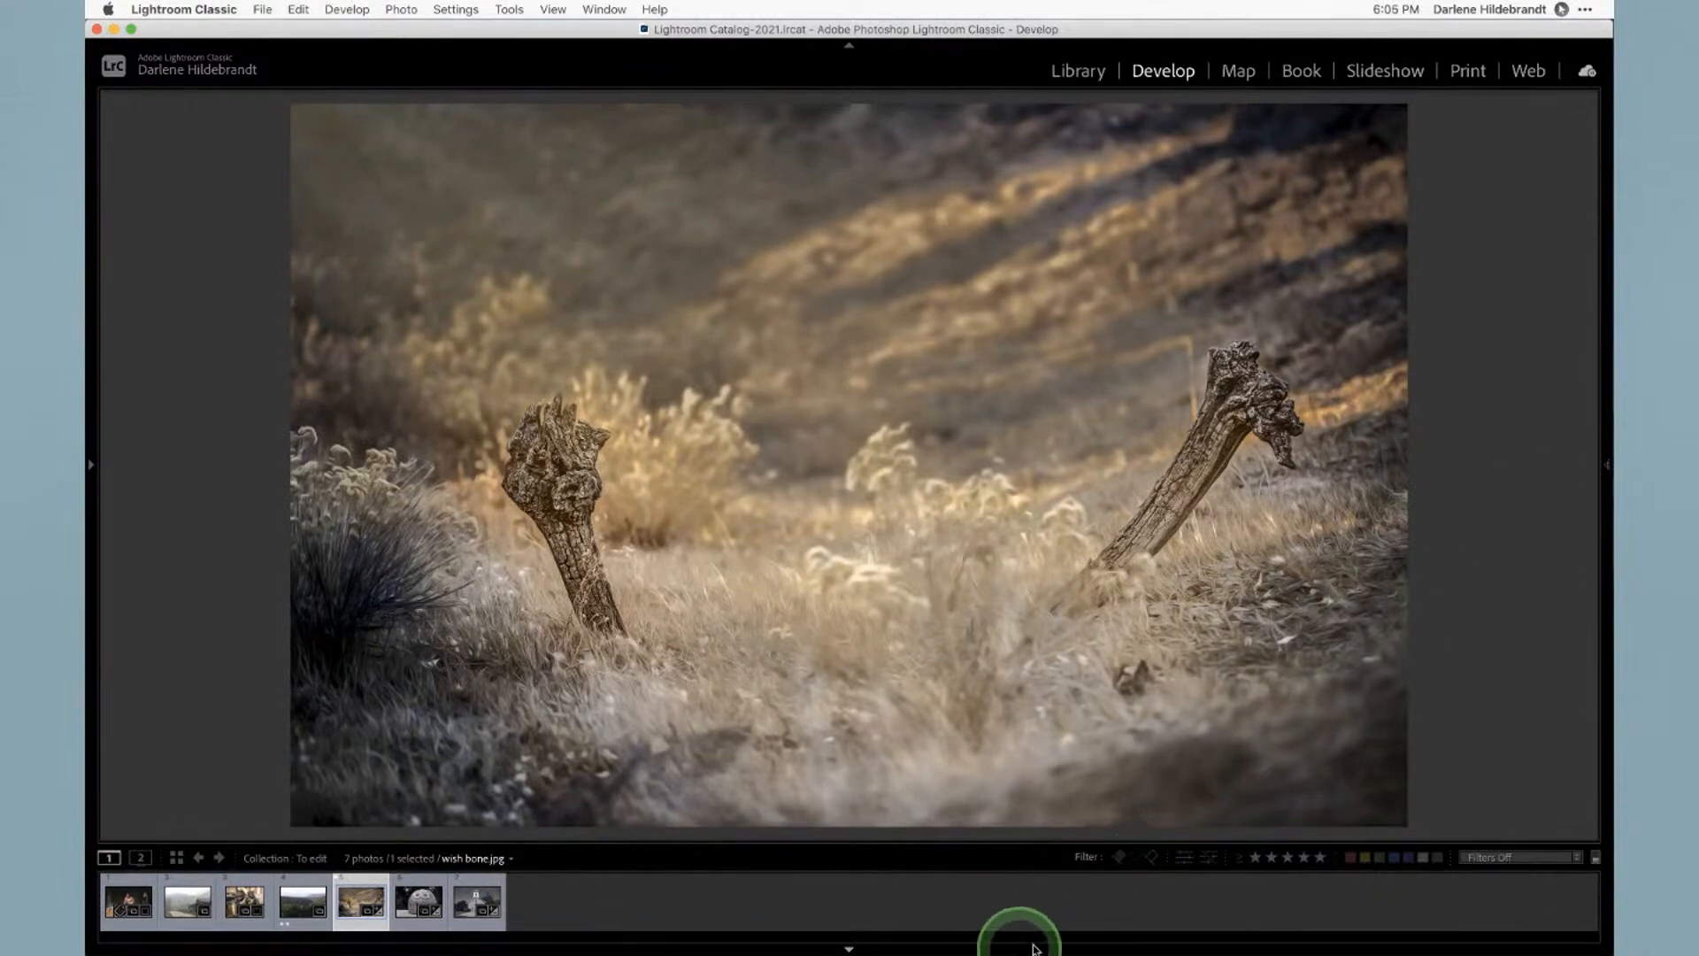
# Show the Develop adjustments and review the photo's Basic tone and presence settings
pyautogui.press('super+e')
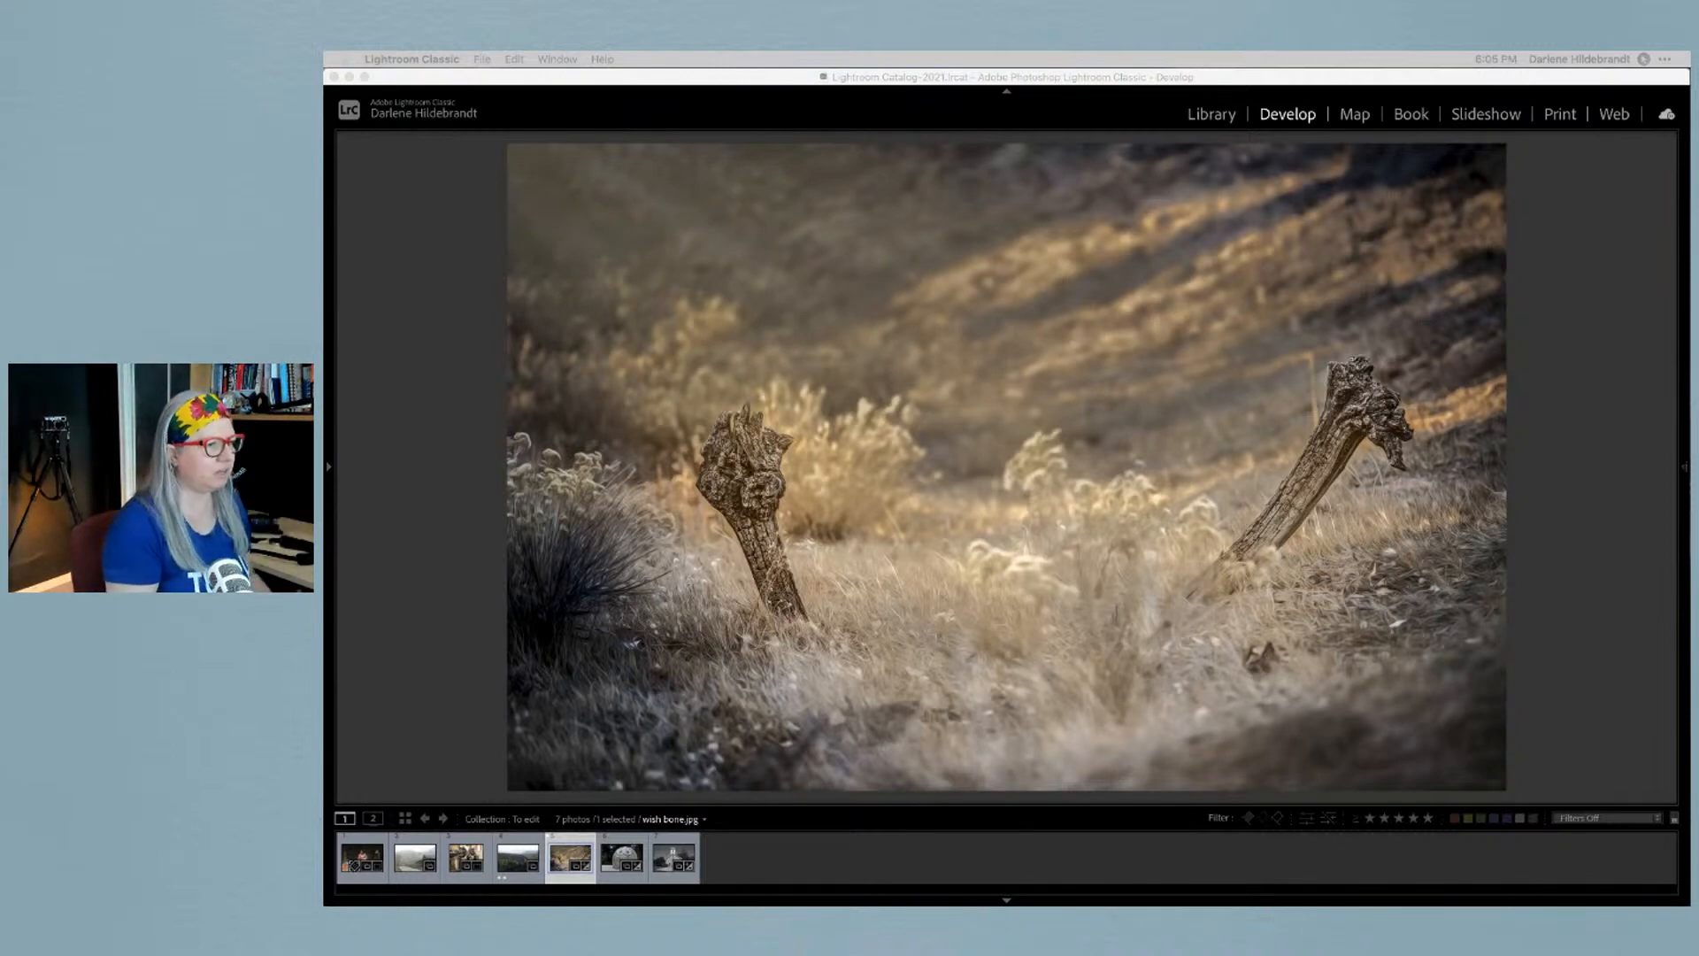
pyautogui.click(1538, 644)
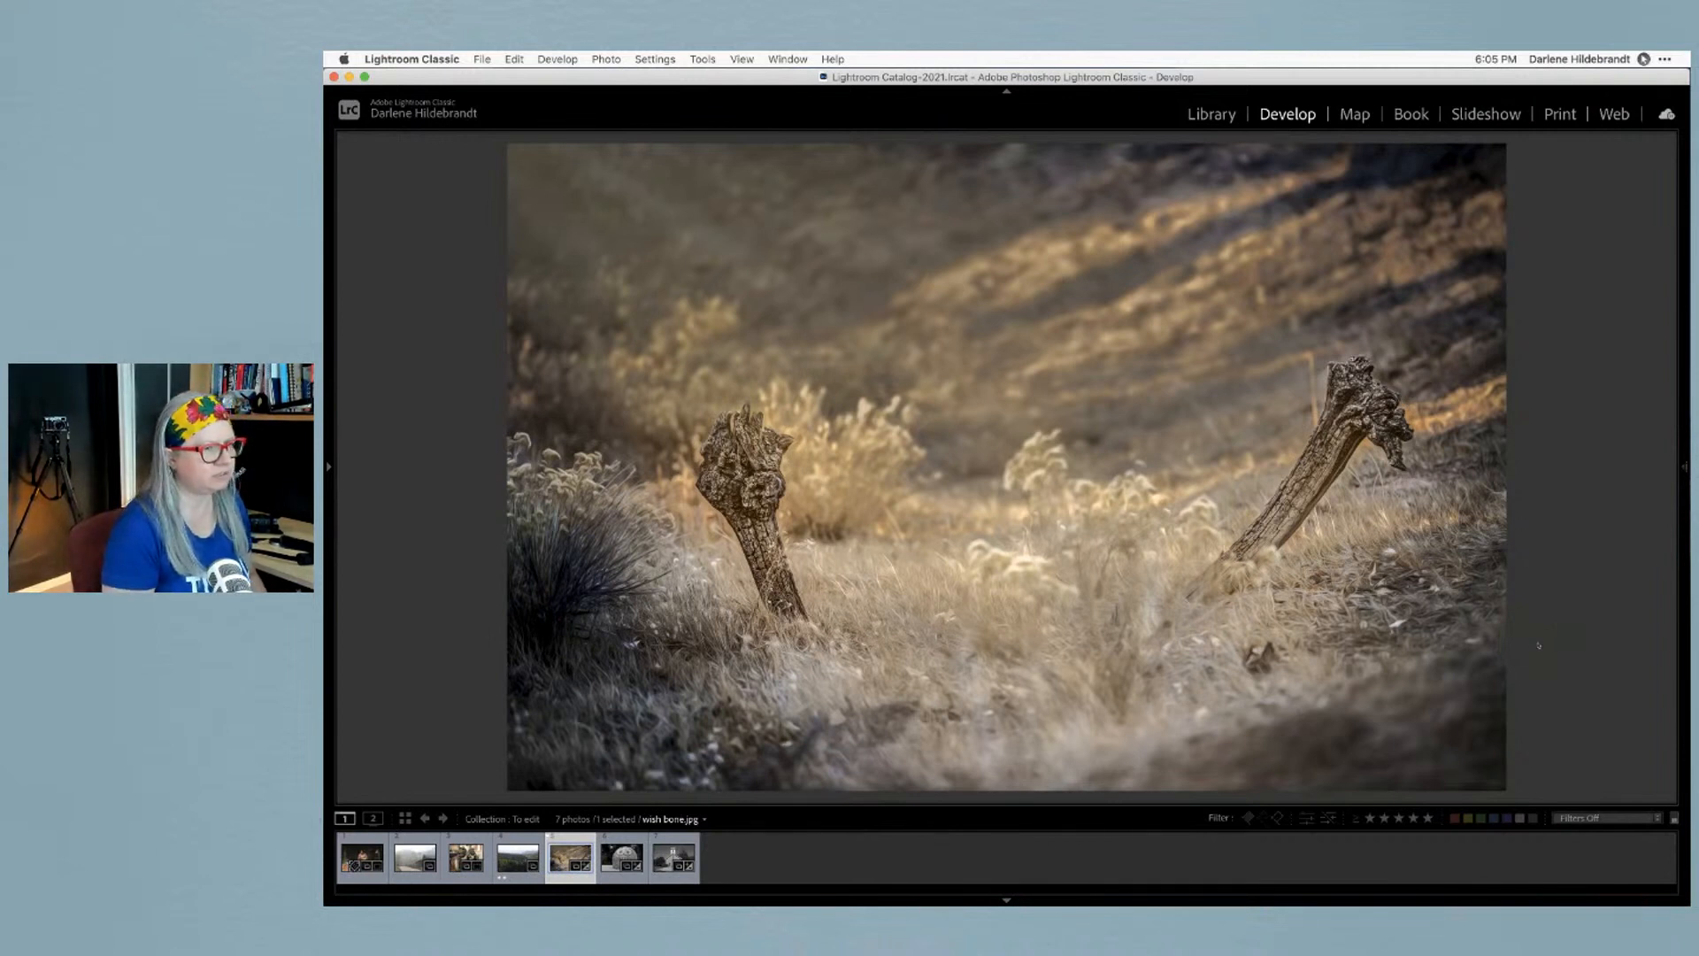
pyautogui.click(1684, 467)
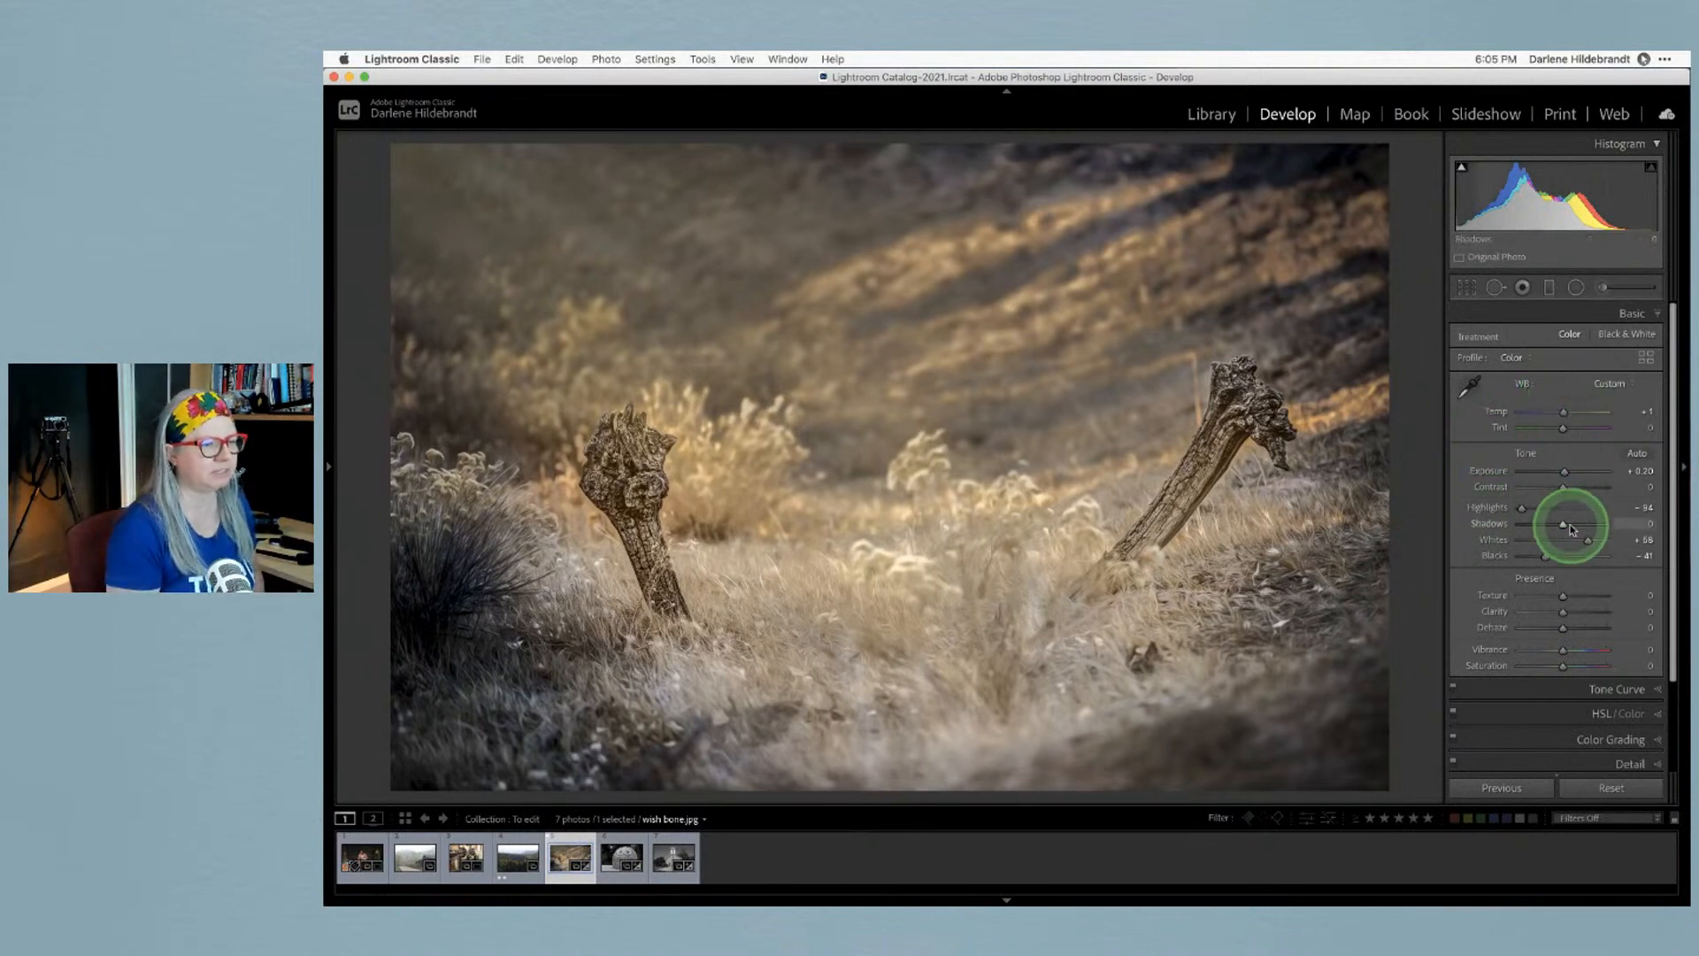
pyautogui.scroll(-1, 1573, 530)
pyautogui.scroll(-4, 1570, 529)
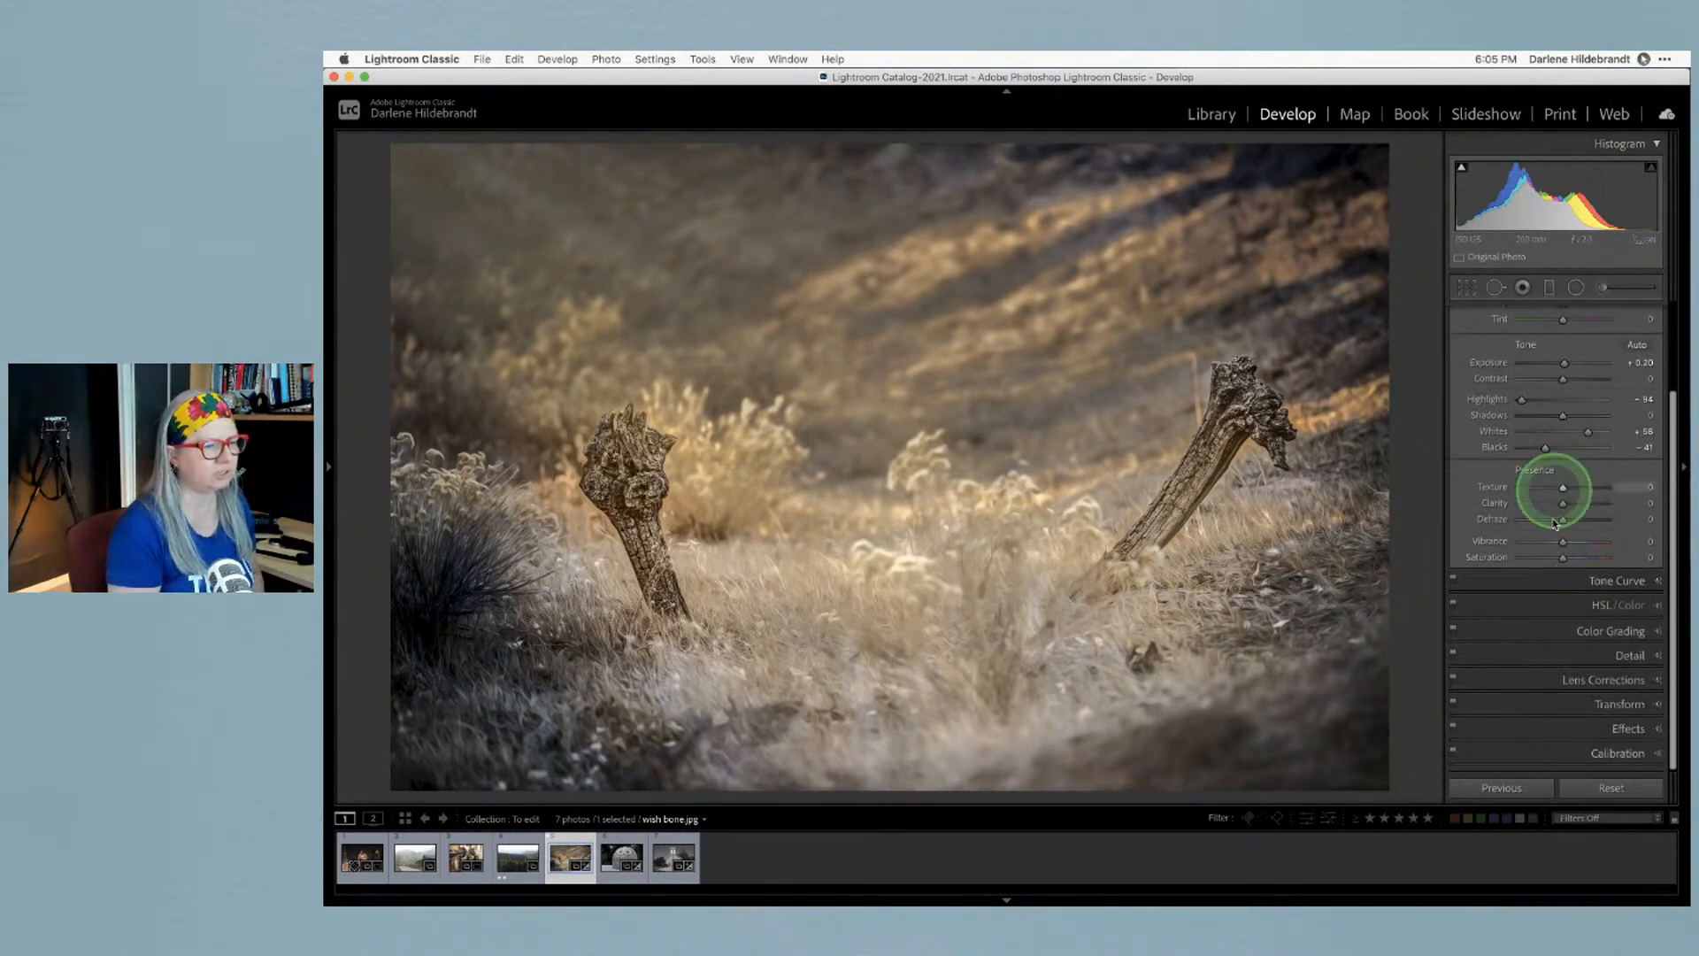
pyautogui.scroll(1, 1551, 527)
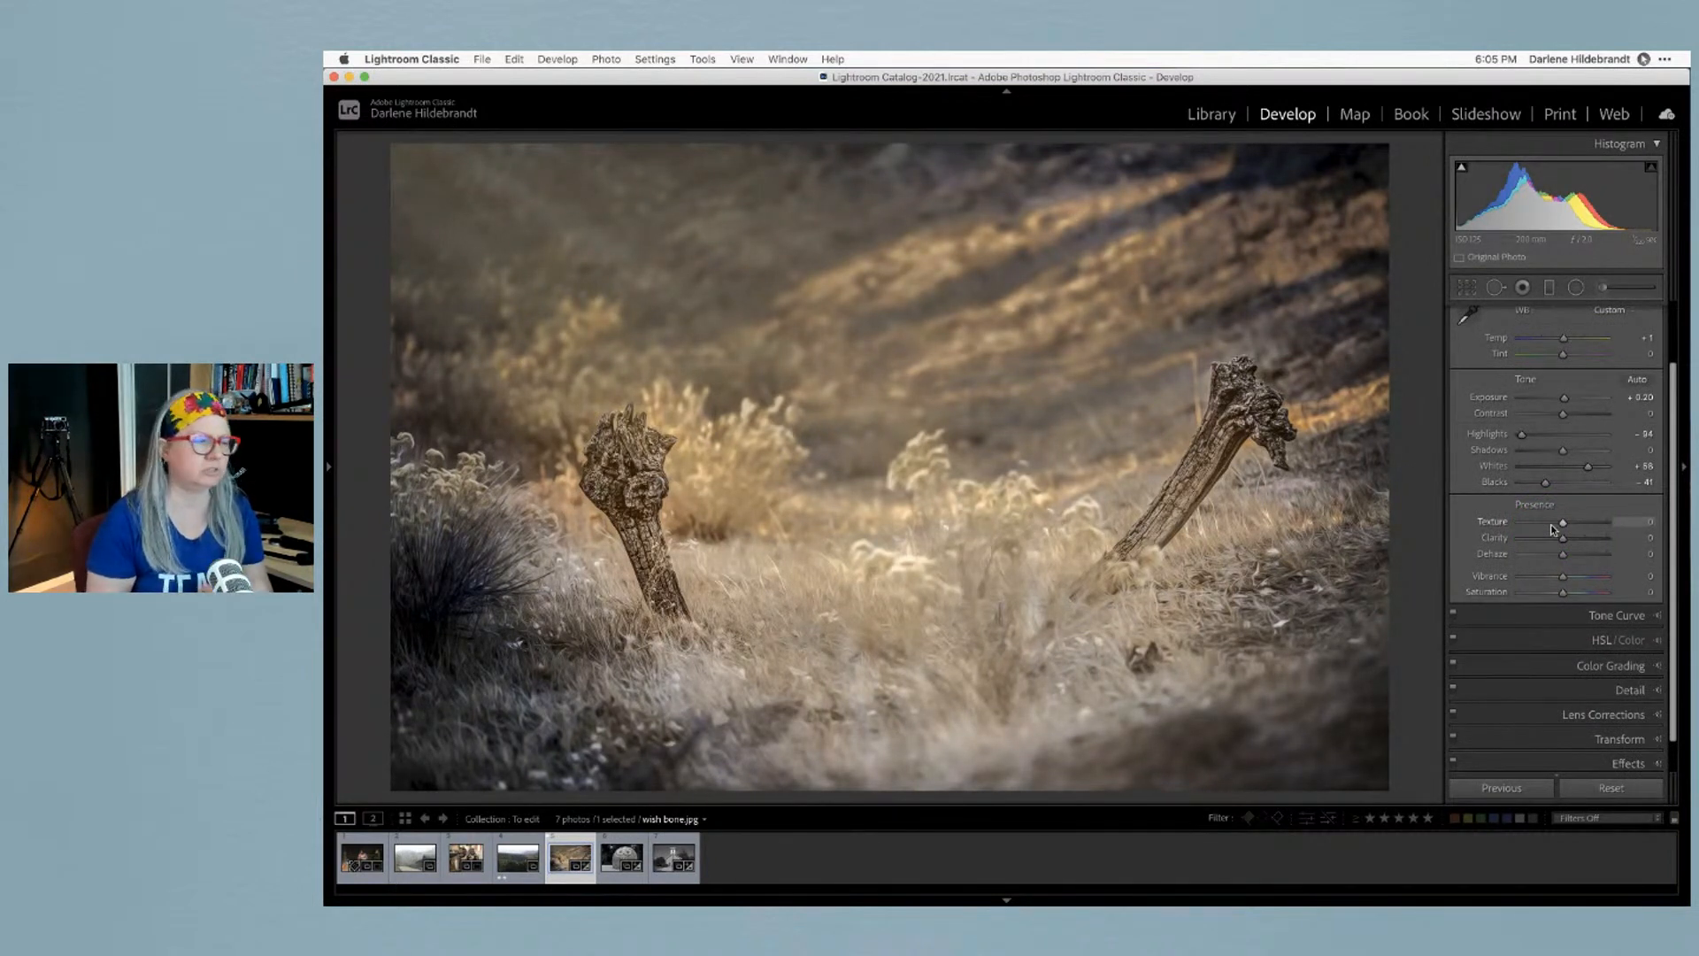
# Select the existing radial filter over the hillside background and switch its mask to brush editing
pyautogui.click(1577, 290)
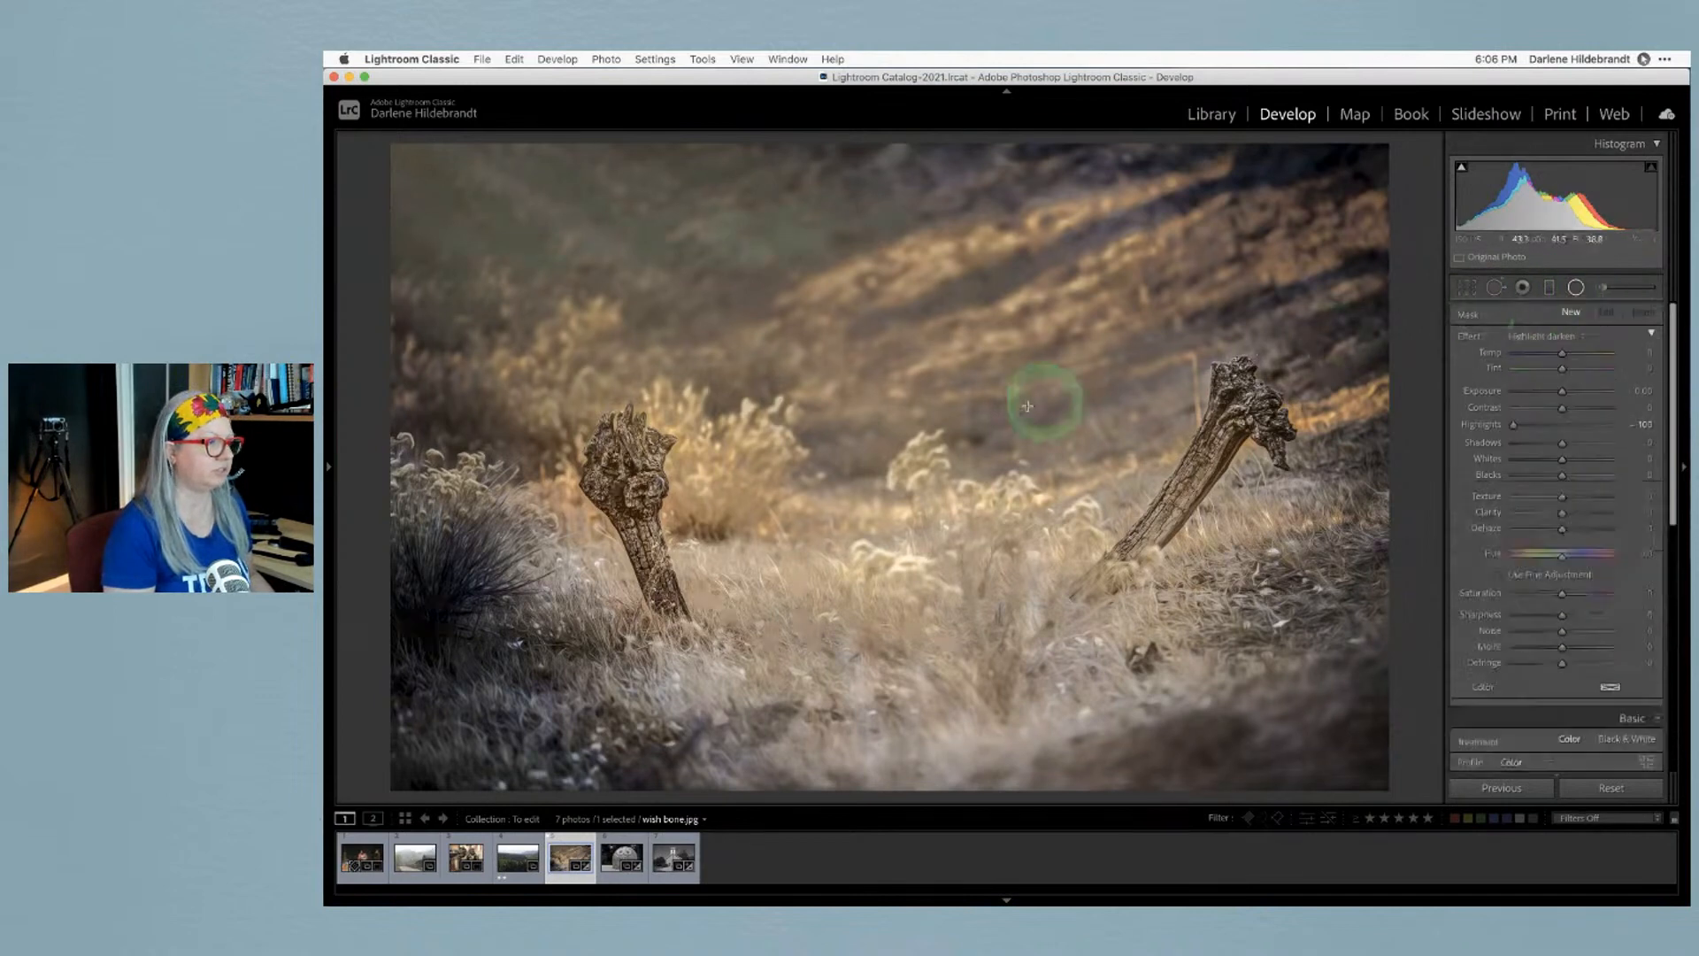
pyautogui.click(897, 350)
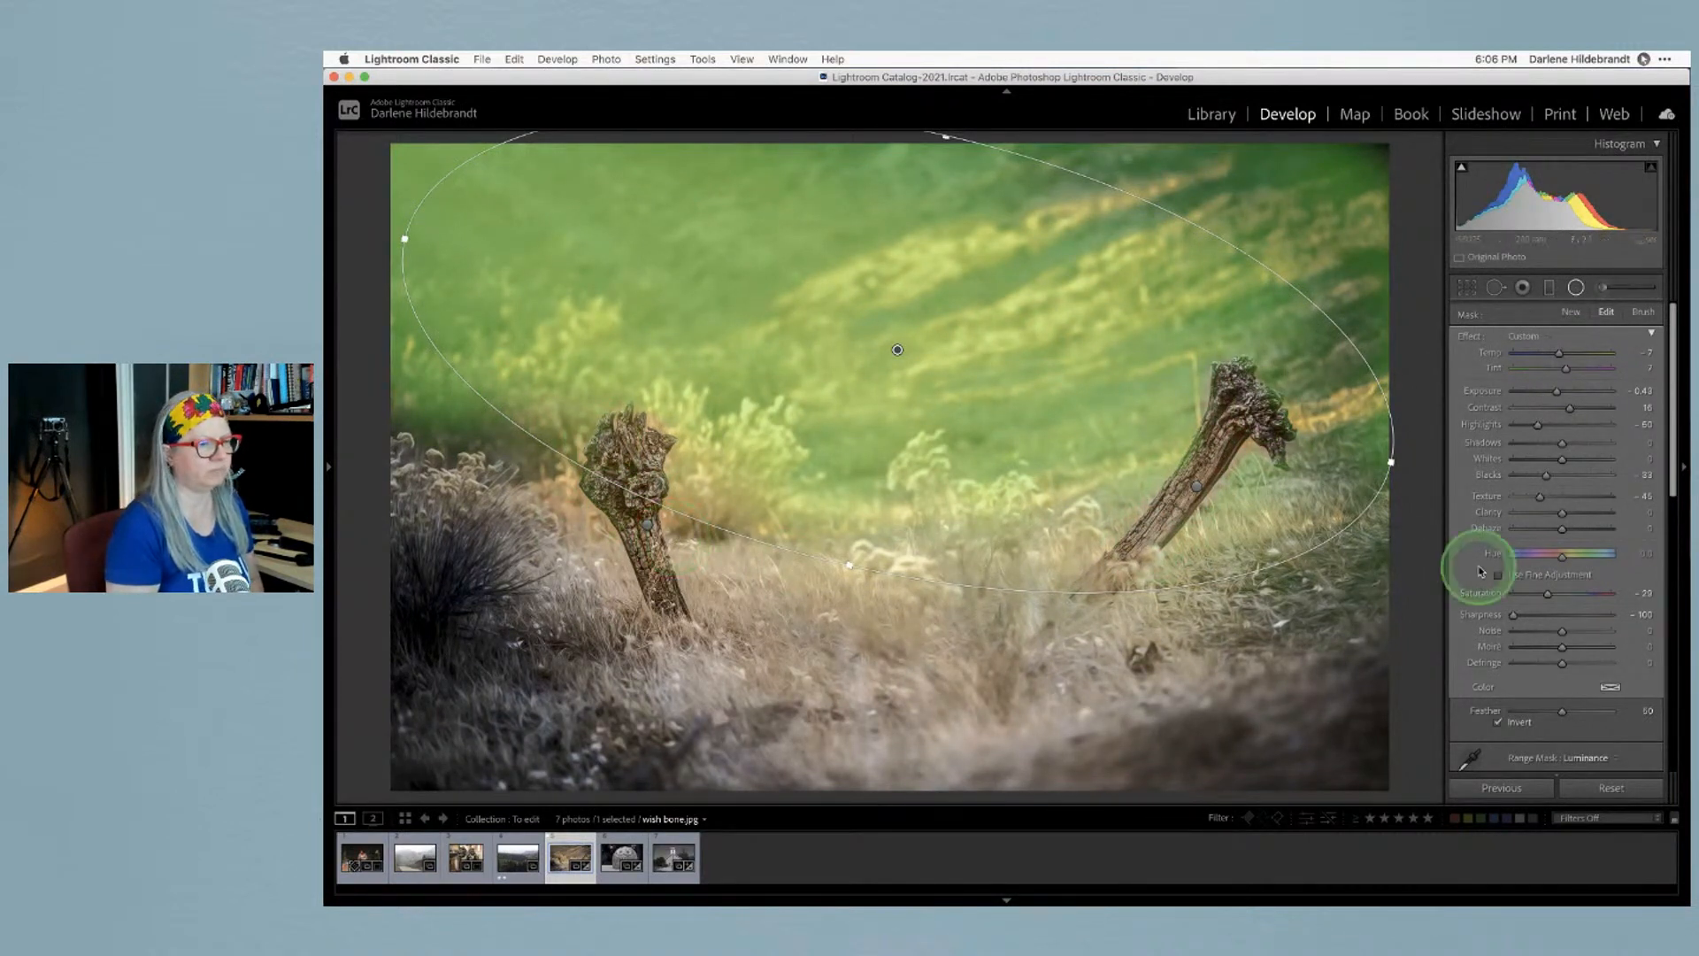
pyautogui.click(1644, 315)
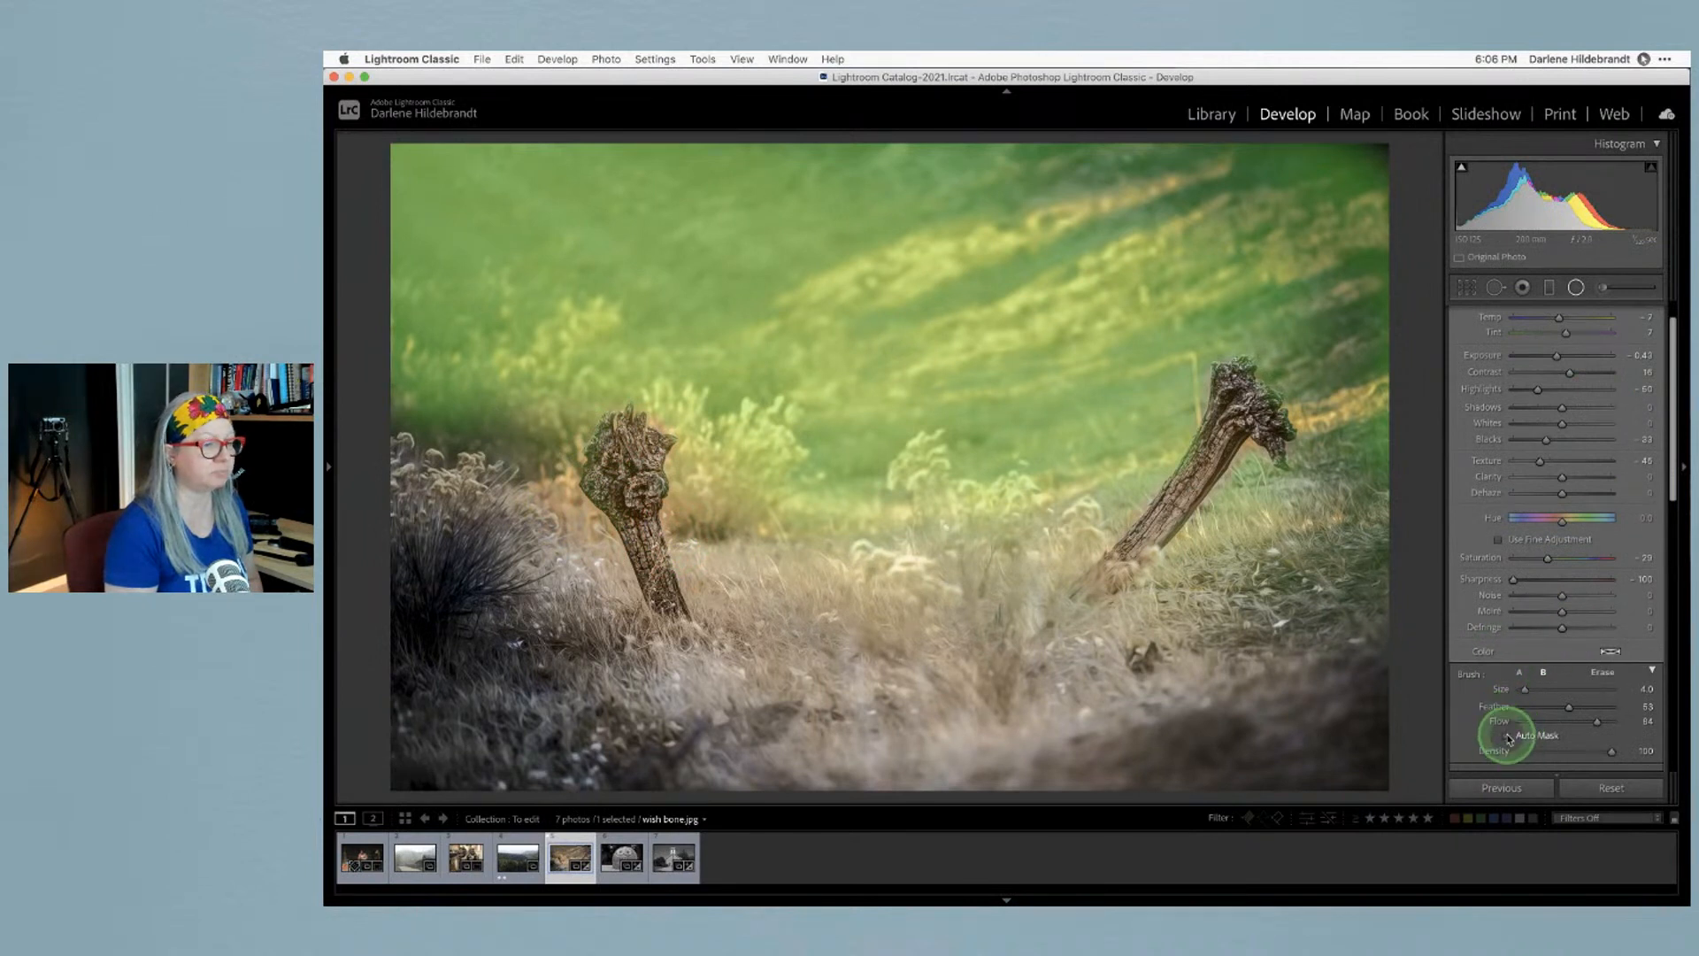
pyautogui.scroll(2, 1519, 375)
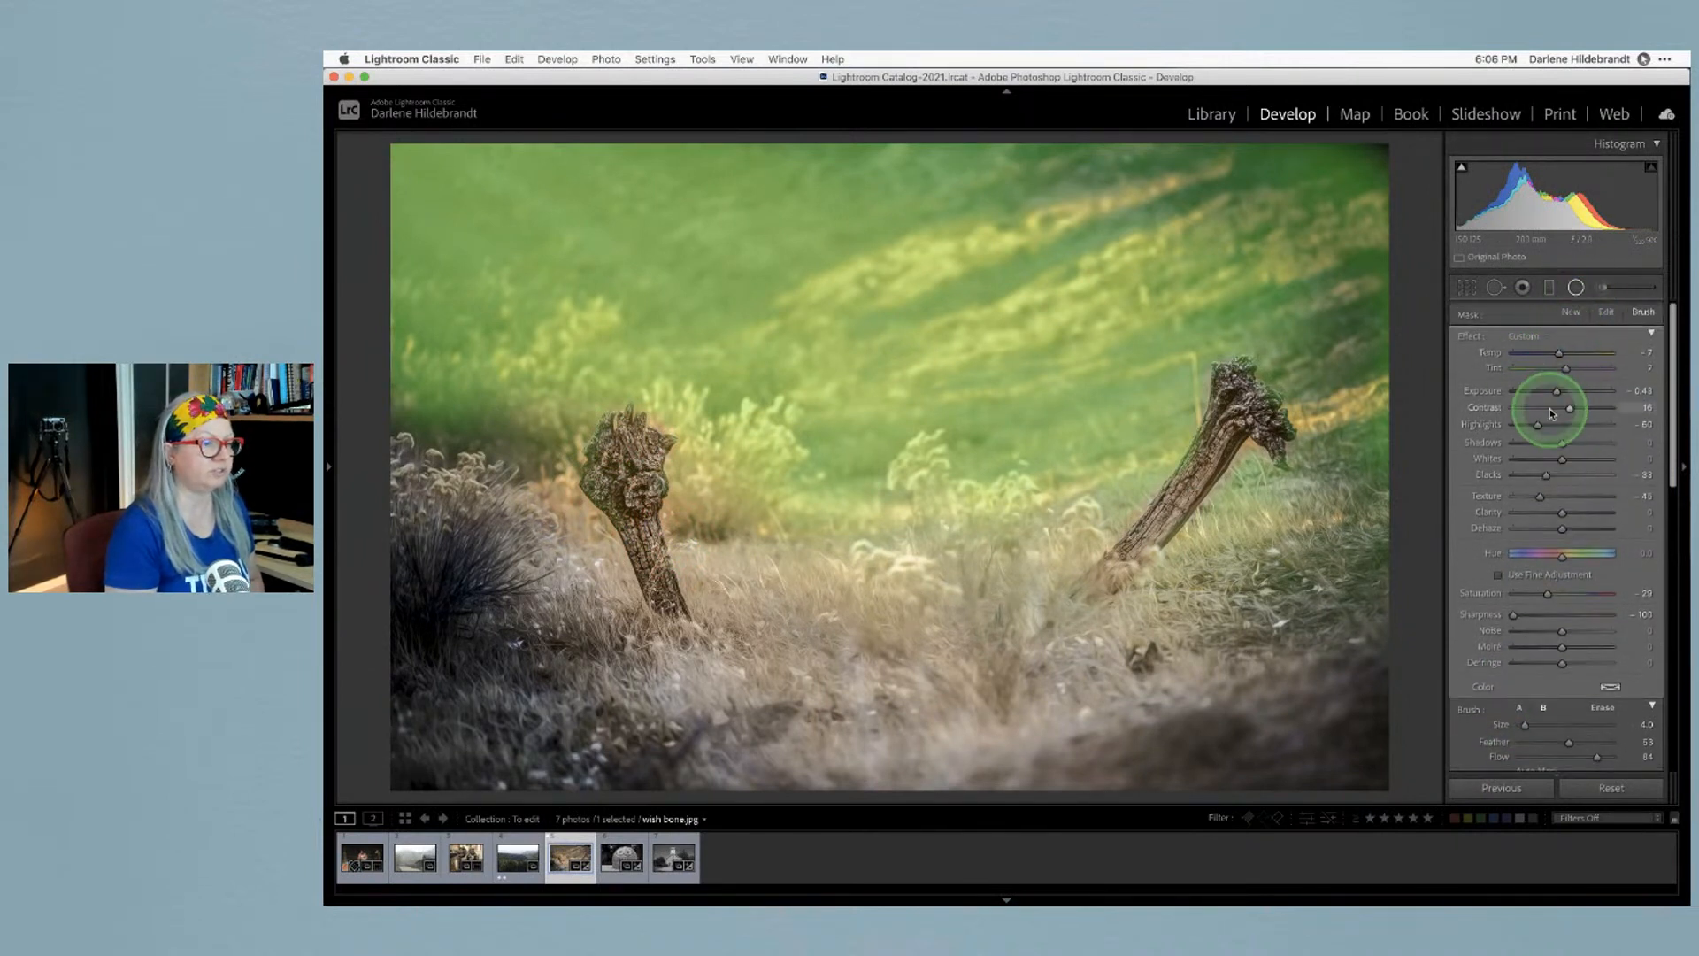
pyautogui.scroll(-2, 1544, 398)
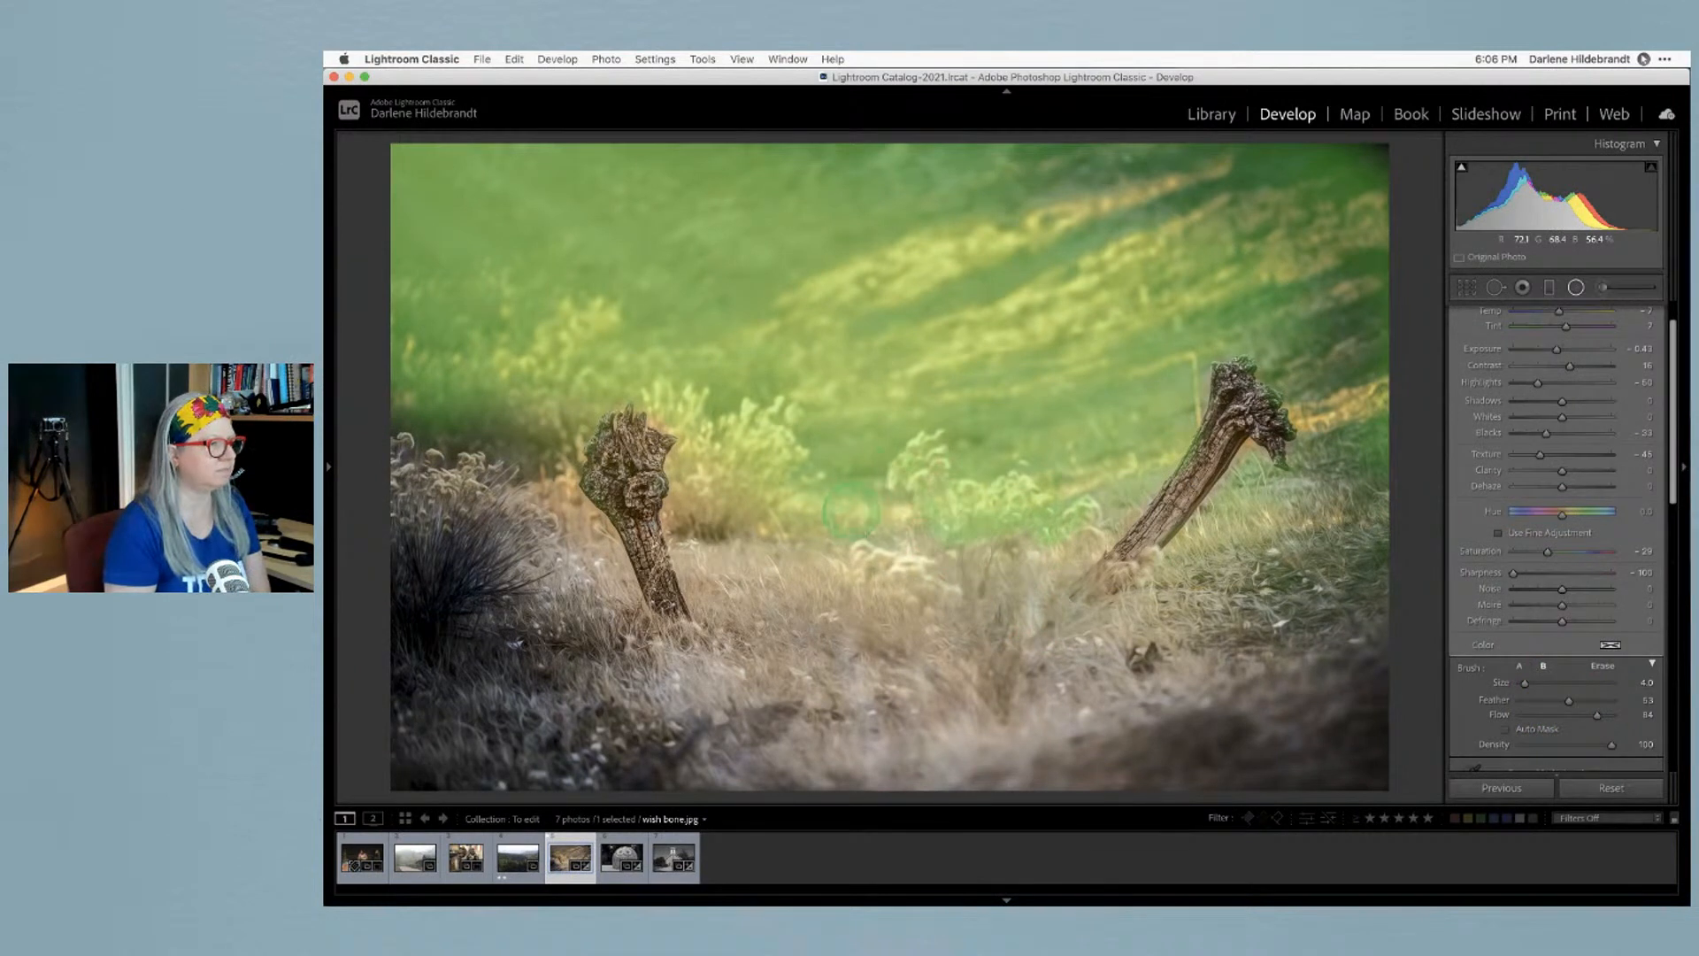
# Erase the hillside mask from the backlit plants and grass between the two stumps, with the brush flow at 78
pyautogui.click(1604, 665)
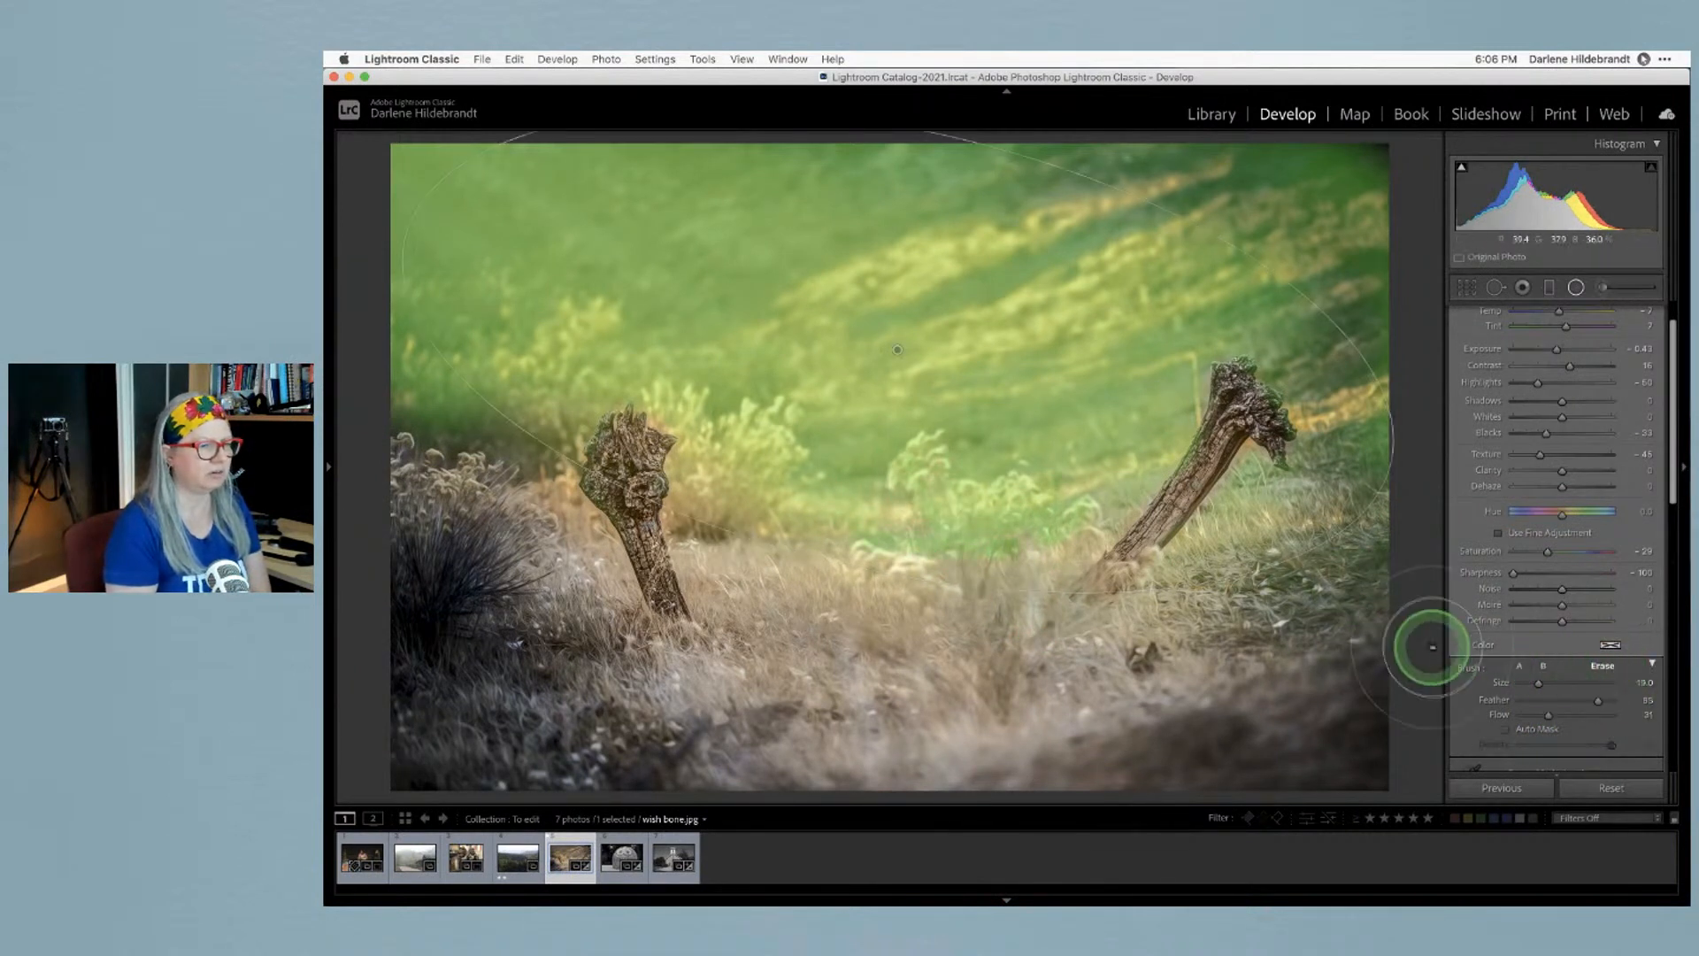
pyautogui.moveTo(1548, 715); pyautogui.dragTo(1591, 715)
pyautogui.moveTo(902, 490)
pyautogui.mouseDown()
pyautogui.moveTo(909, 539)
pyautogui.moveTo(1048, 537)
pyautogui.moveTo(1031, 522)
pyautogui.moveTo(1065, 518)
pyautogui.moveTo(1015, 528)
pyautogui.moveTo(952, 479)
pyautogui.moveTo(818, 546)
pyautogui.moveTo(718, 501)
pyautogui.moveTo(762, 472)
pyautogui.moveTo(744, 483)
pyautogui.moveTo(795, 483)
pyautogui.moveTo(771, 465)
pyautogui.moveTo(955, 594)
pyautogui.moveTo(1009, 553)
pyautogui.mouseUp()
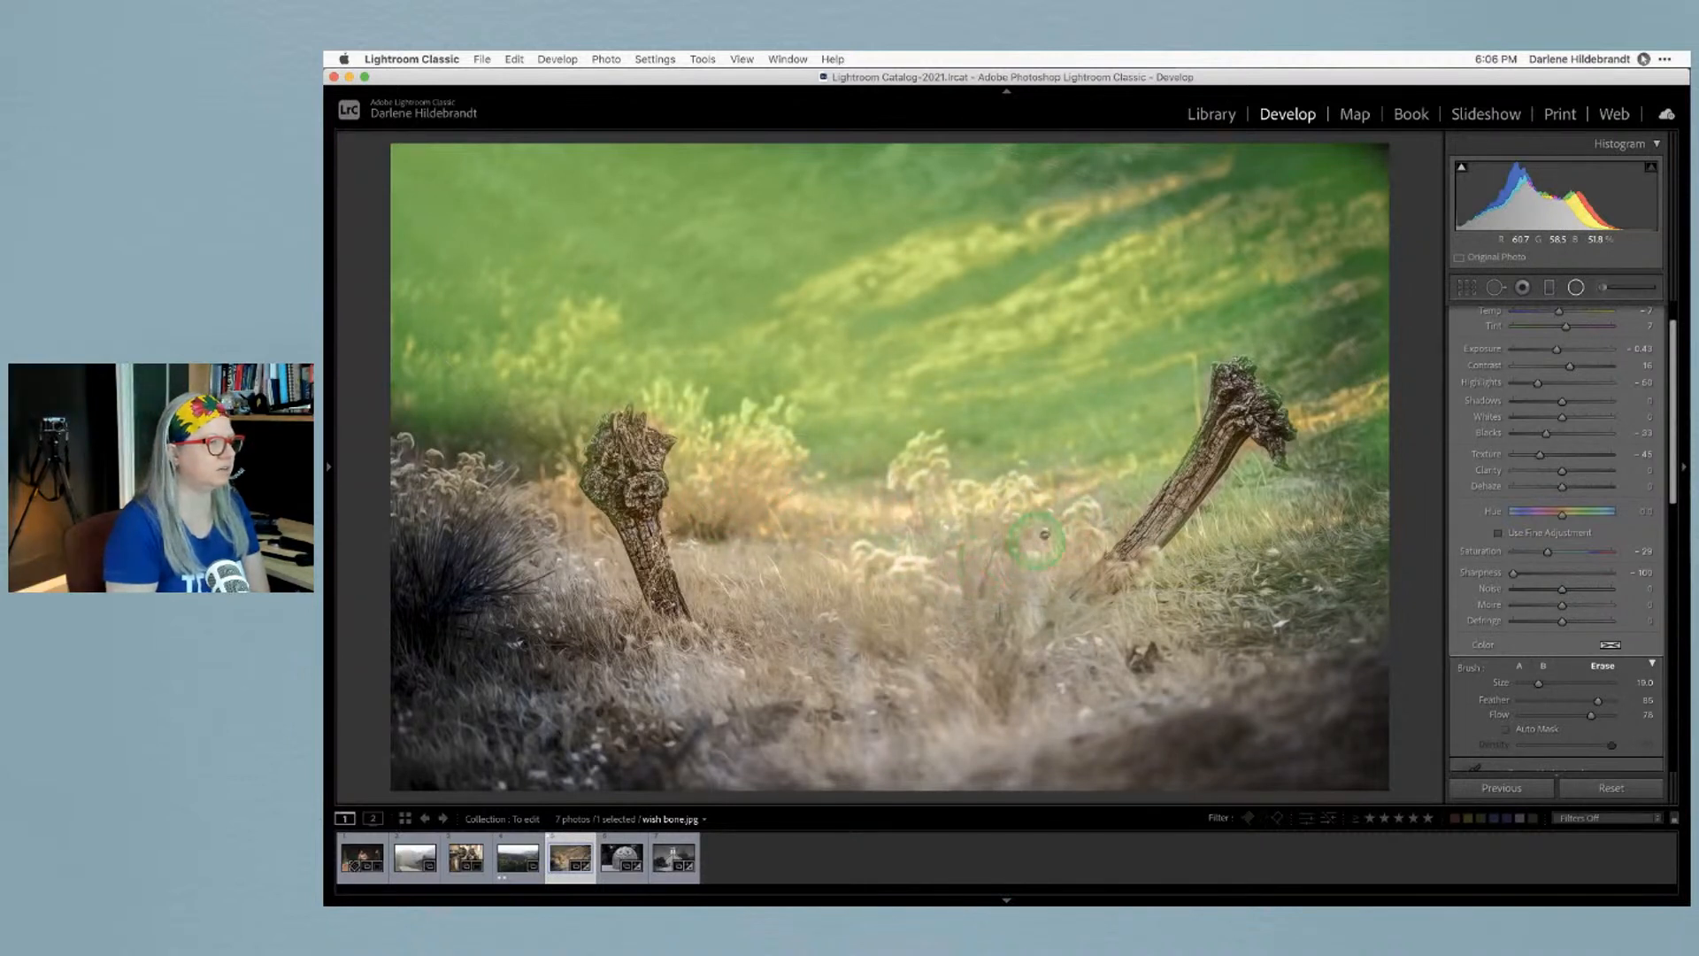
pyautogui.moveTo(1111, 486)
pyautogui.mouseDown()
pyautogui.moveTo(1074, 522)
pyautogui.moveTo(1139, 535)
pyautogui.moveTo(1255, 490)
pyautogui.moveTo(1180, 553)
pyautogui.moveTo(1265, 501)
pyautogui.moveTo(1352, 485)
pyautogui.moveTo(1279, 509)
pyautogui.moveTo(1379, 445)
pyautogui.moveTo(1300, 515)
pyautogui.moveTo(648, 534)
pyautogui.moveTo(486, 501)
pyautogui.moveTo(1026, 644)
pyautogui.mouseUp()
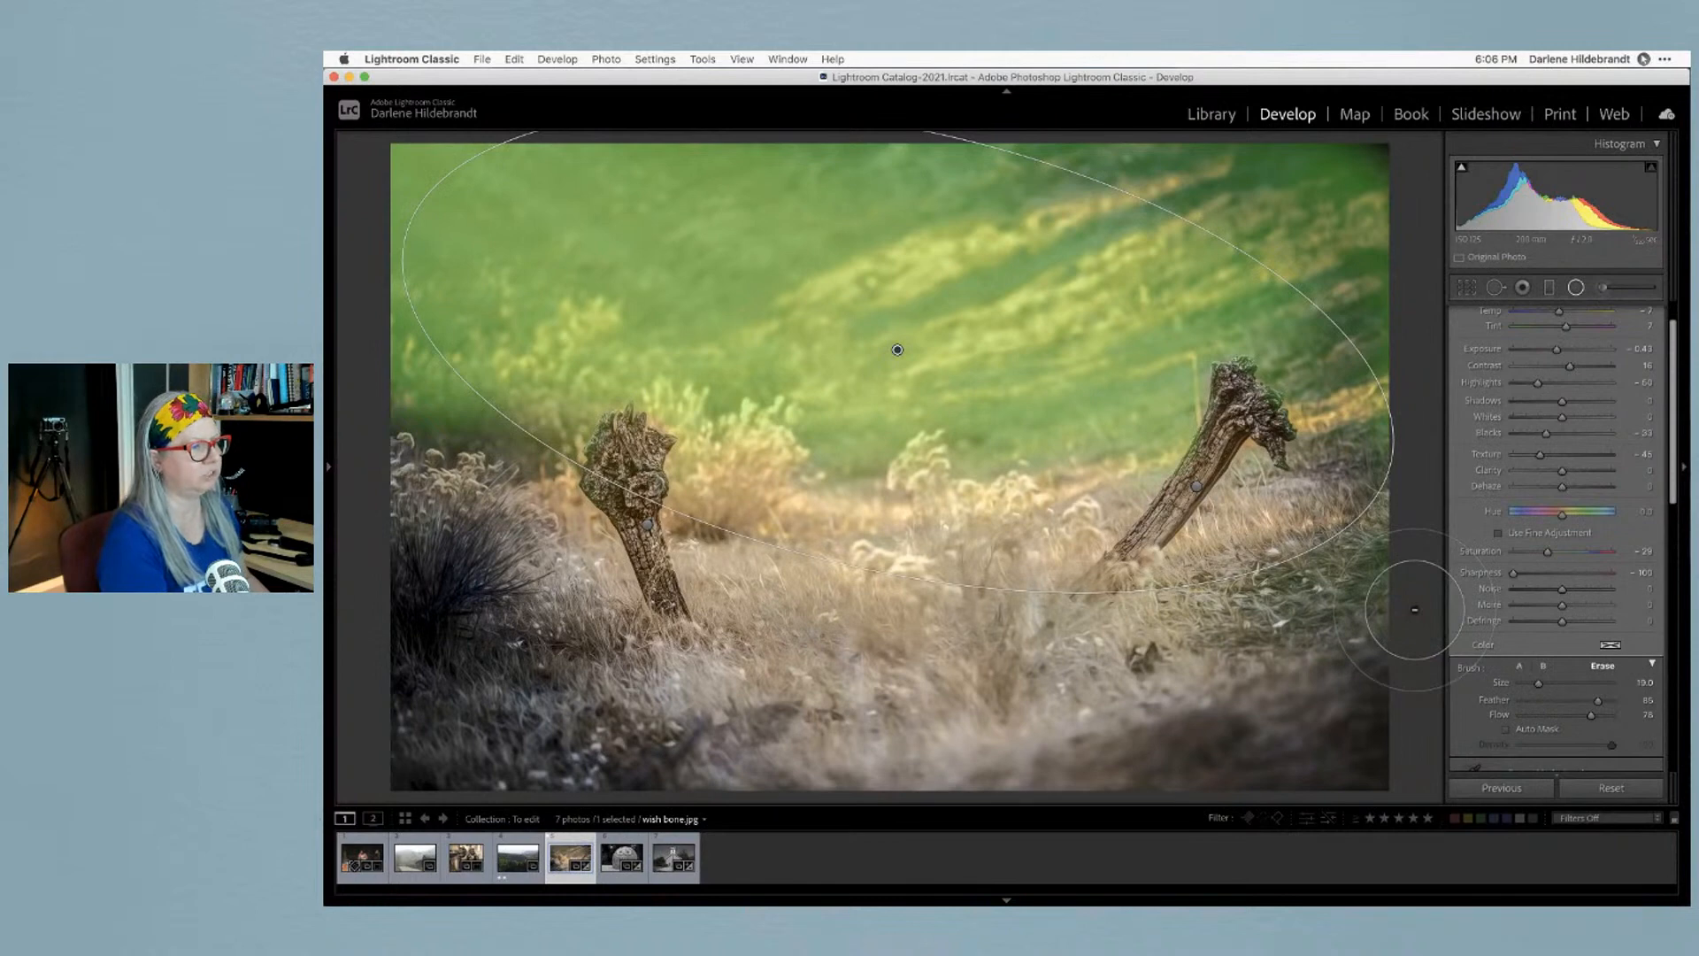
# Toggle the mask overlay to check the coverage of the hillside radial filter
pyautogui.press('o')
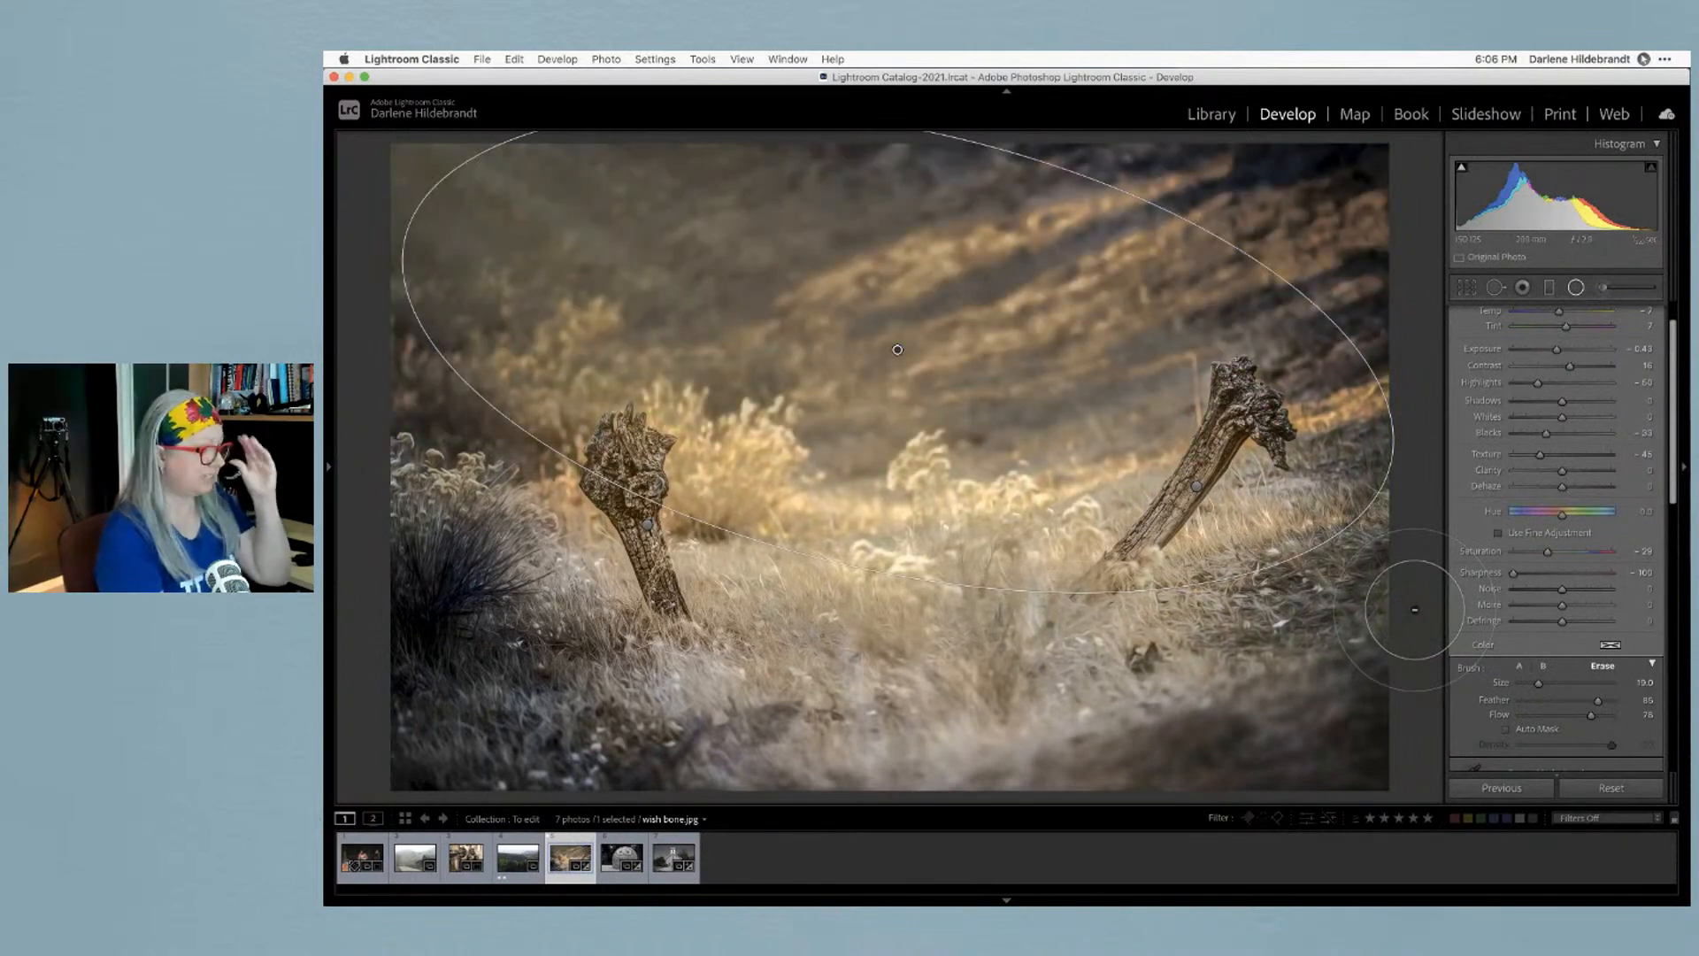
pyautogui.press('o')
pyautogui.press('o')
pyautogui.press('o')
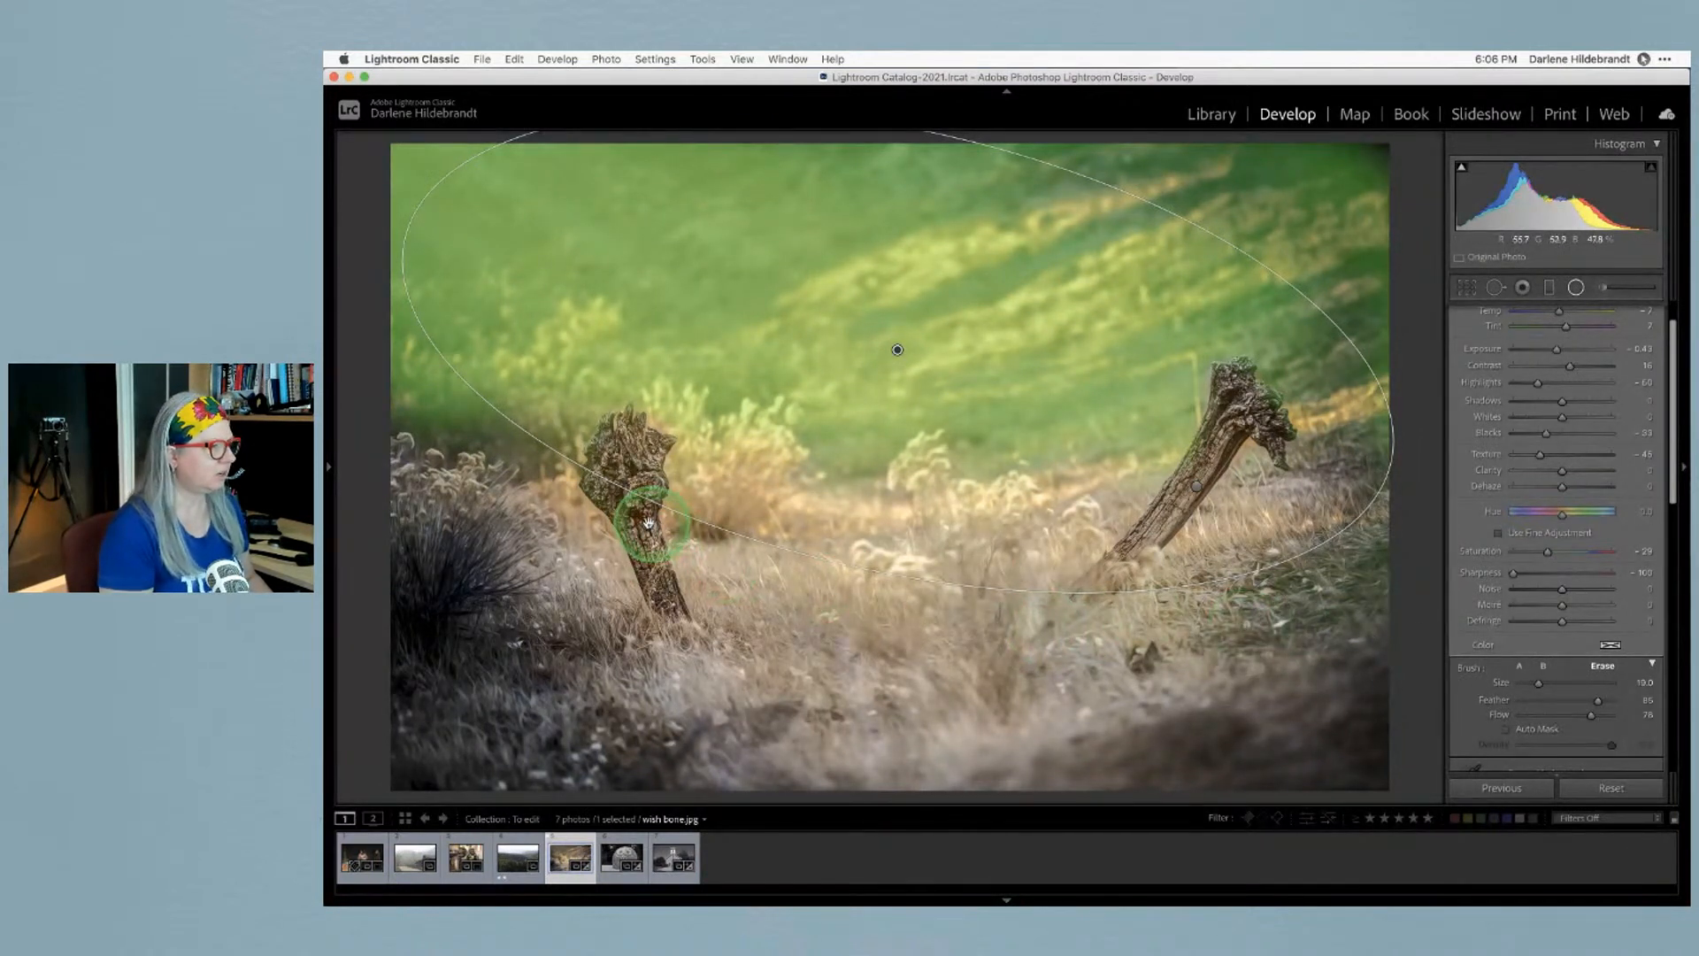
# Select the radial filter on the left stump and review its adjustments and range mask without the overlay
pyautogui.click(649, 524)
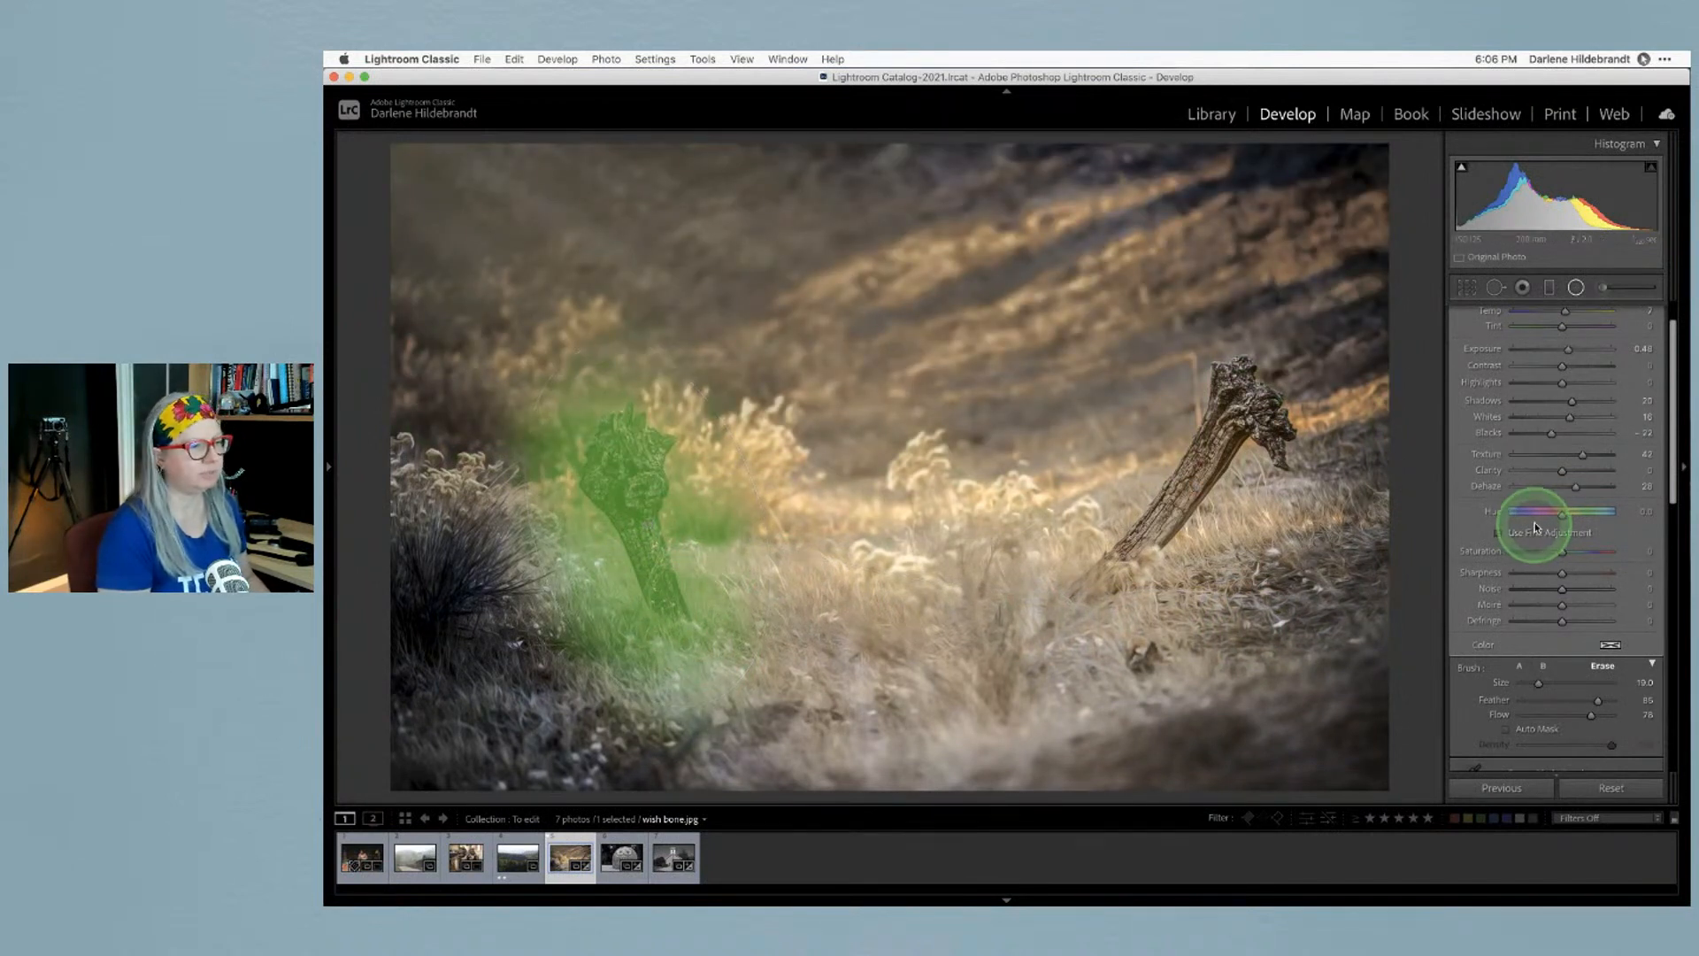
pyautogui.scroll(3, 1535, 529)
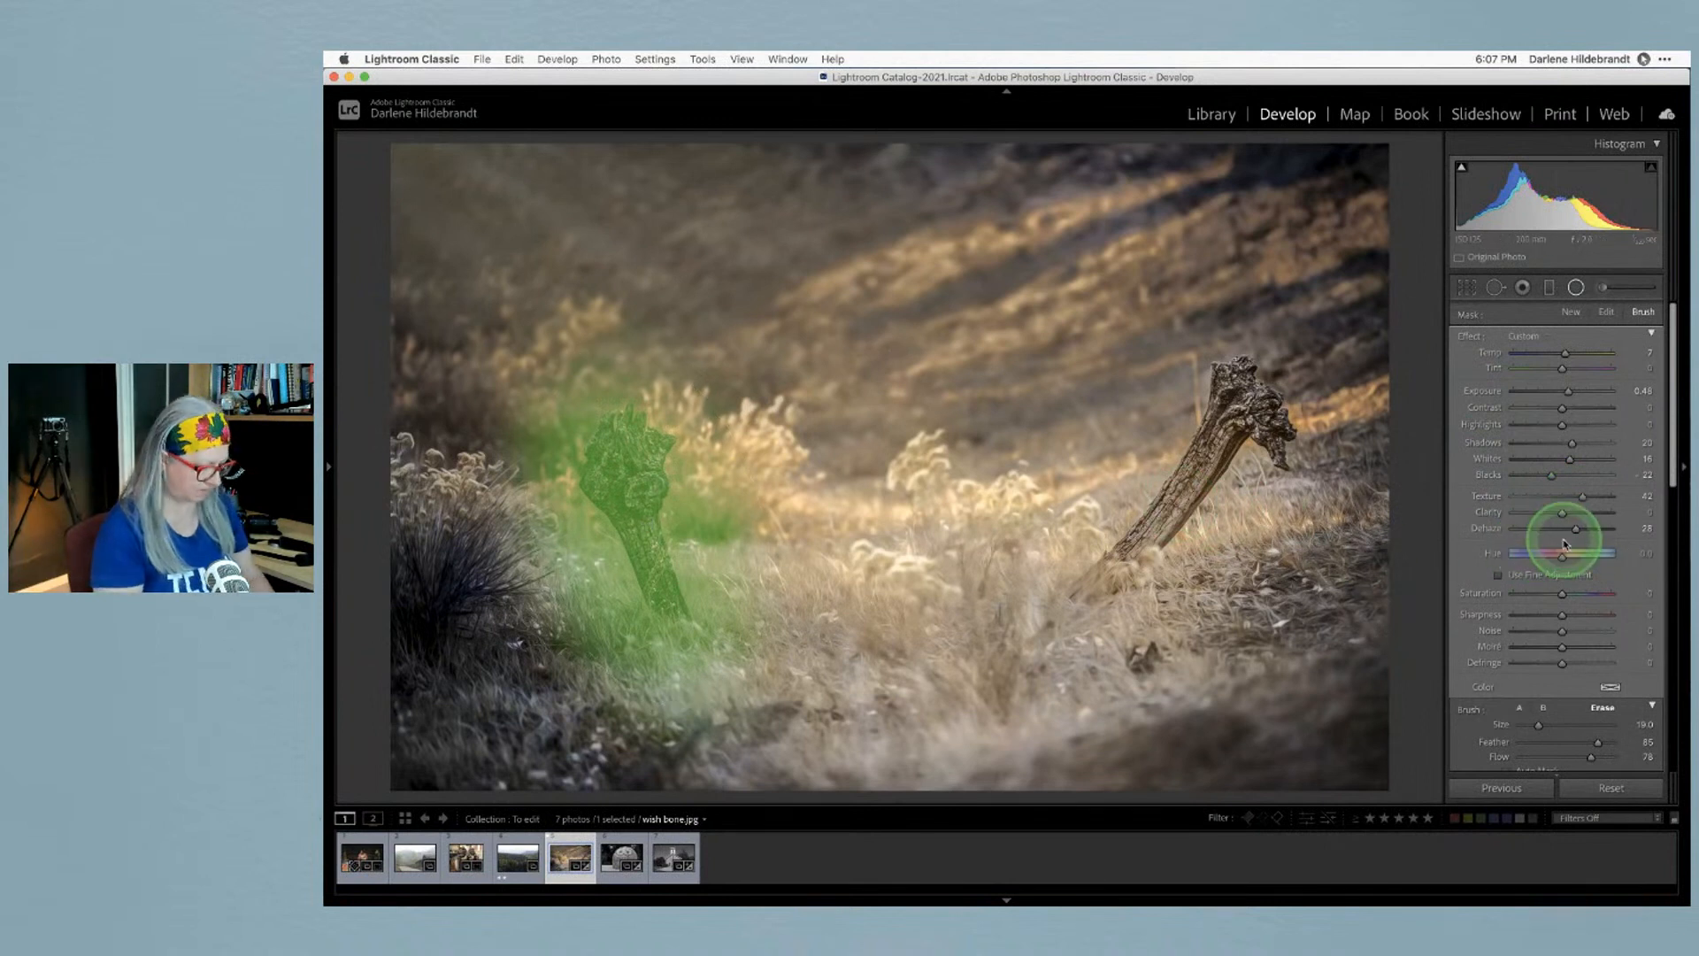
pyautogui.press('o')
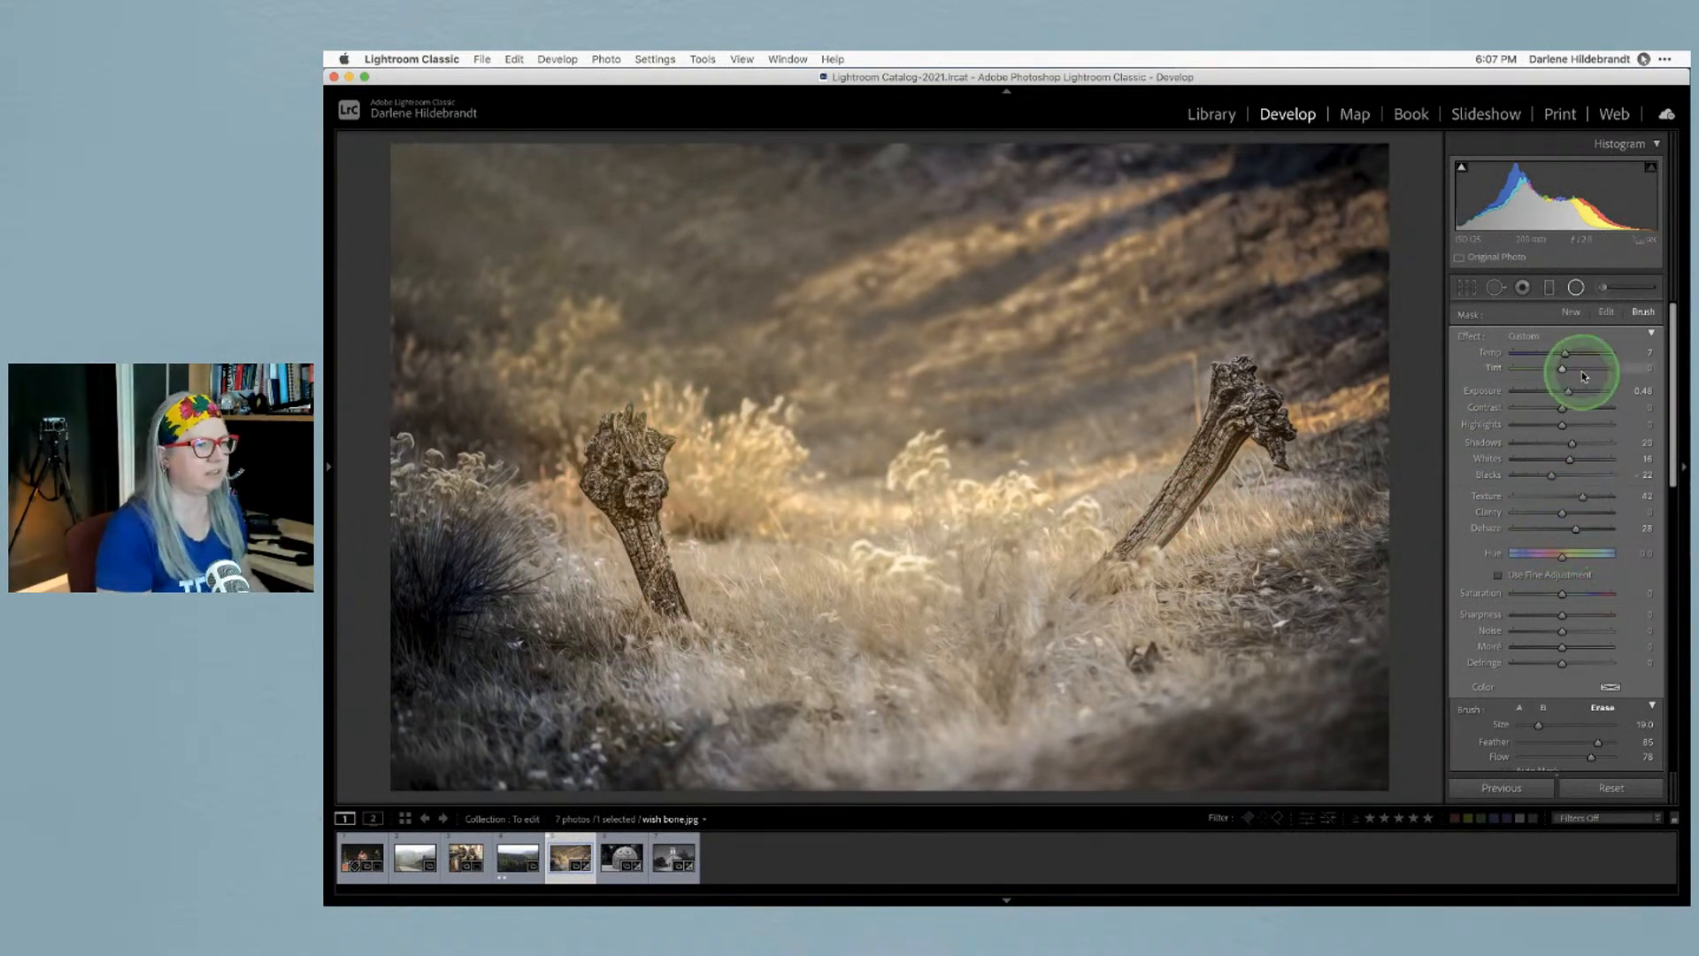
pyautogui.scroll(-5, 1469, 716)
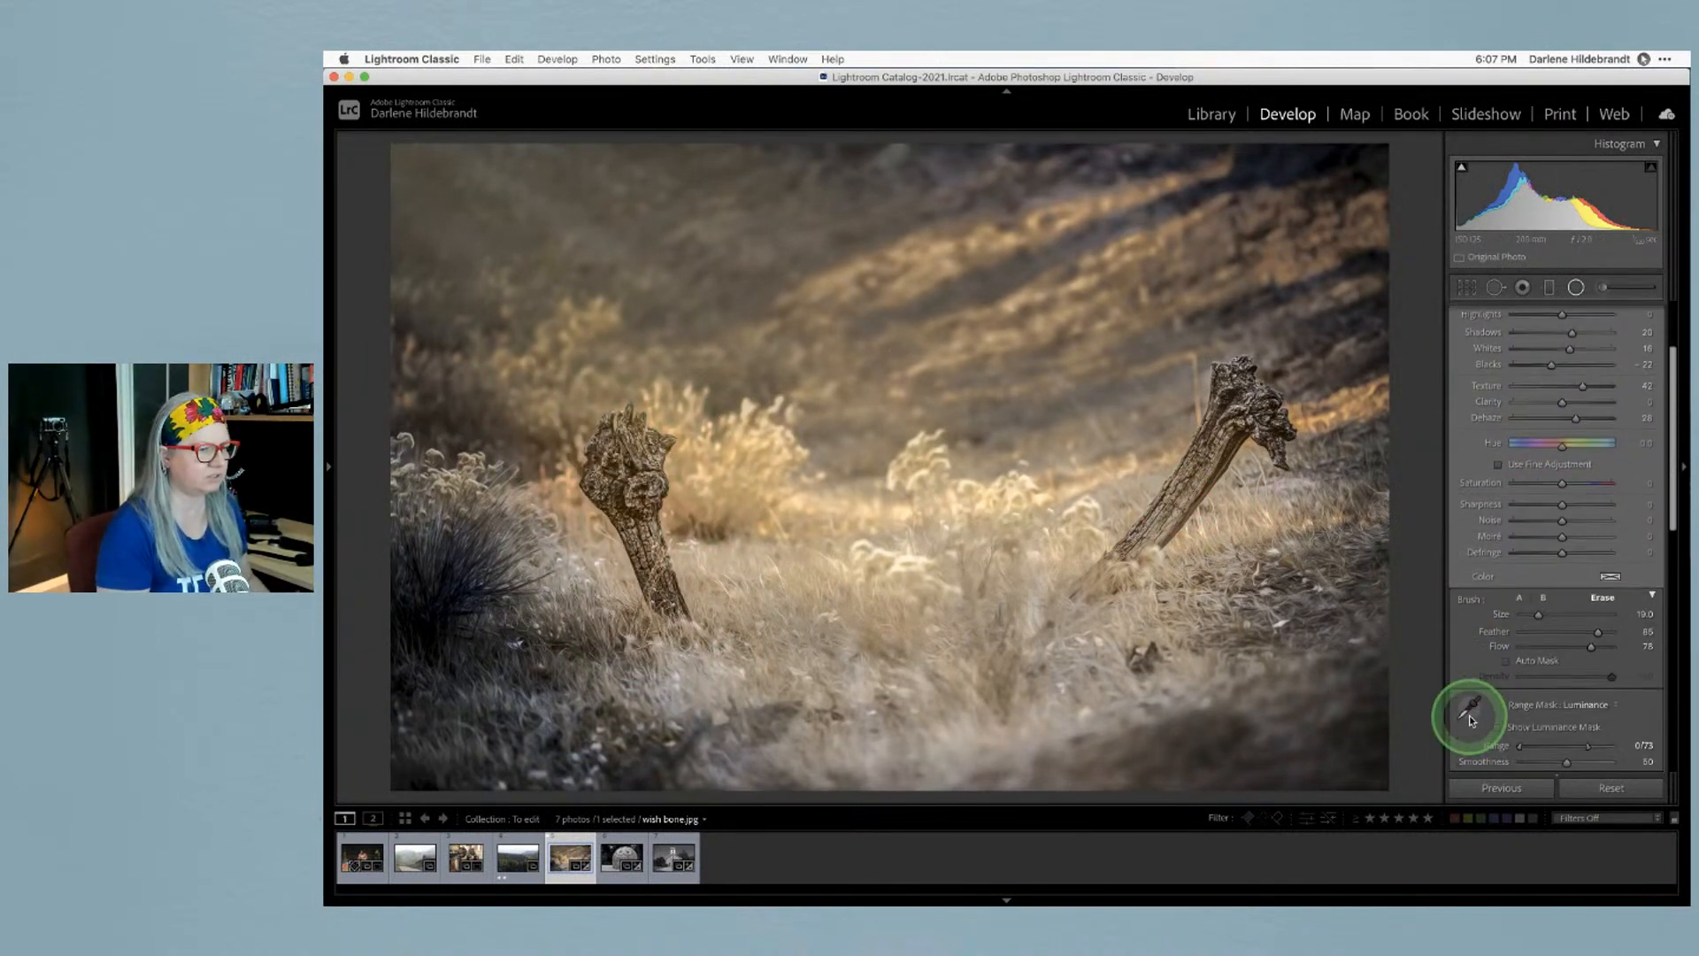
# Toggle the radial filters off and on to compare the photo with and without their adjustments
pyautogui.scroll(-1, 1469, 715)
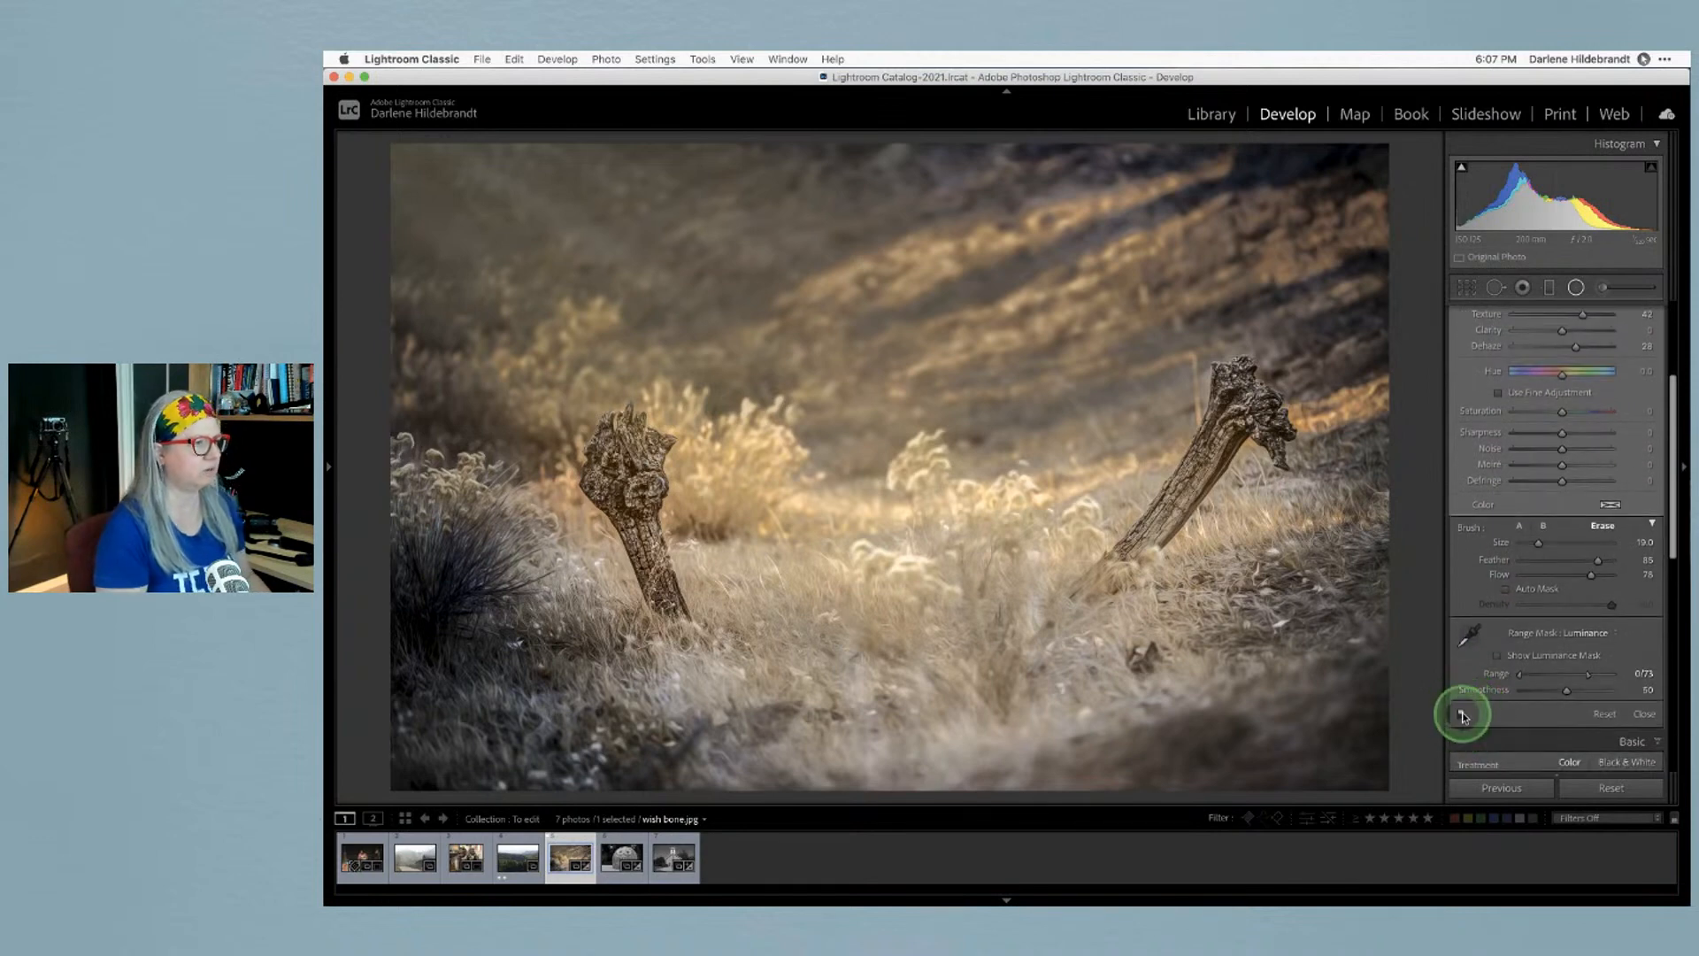
pyautogui.click(1462, 715)
pyautogui.click(1462, 715)
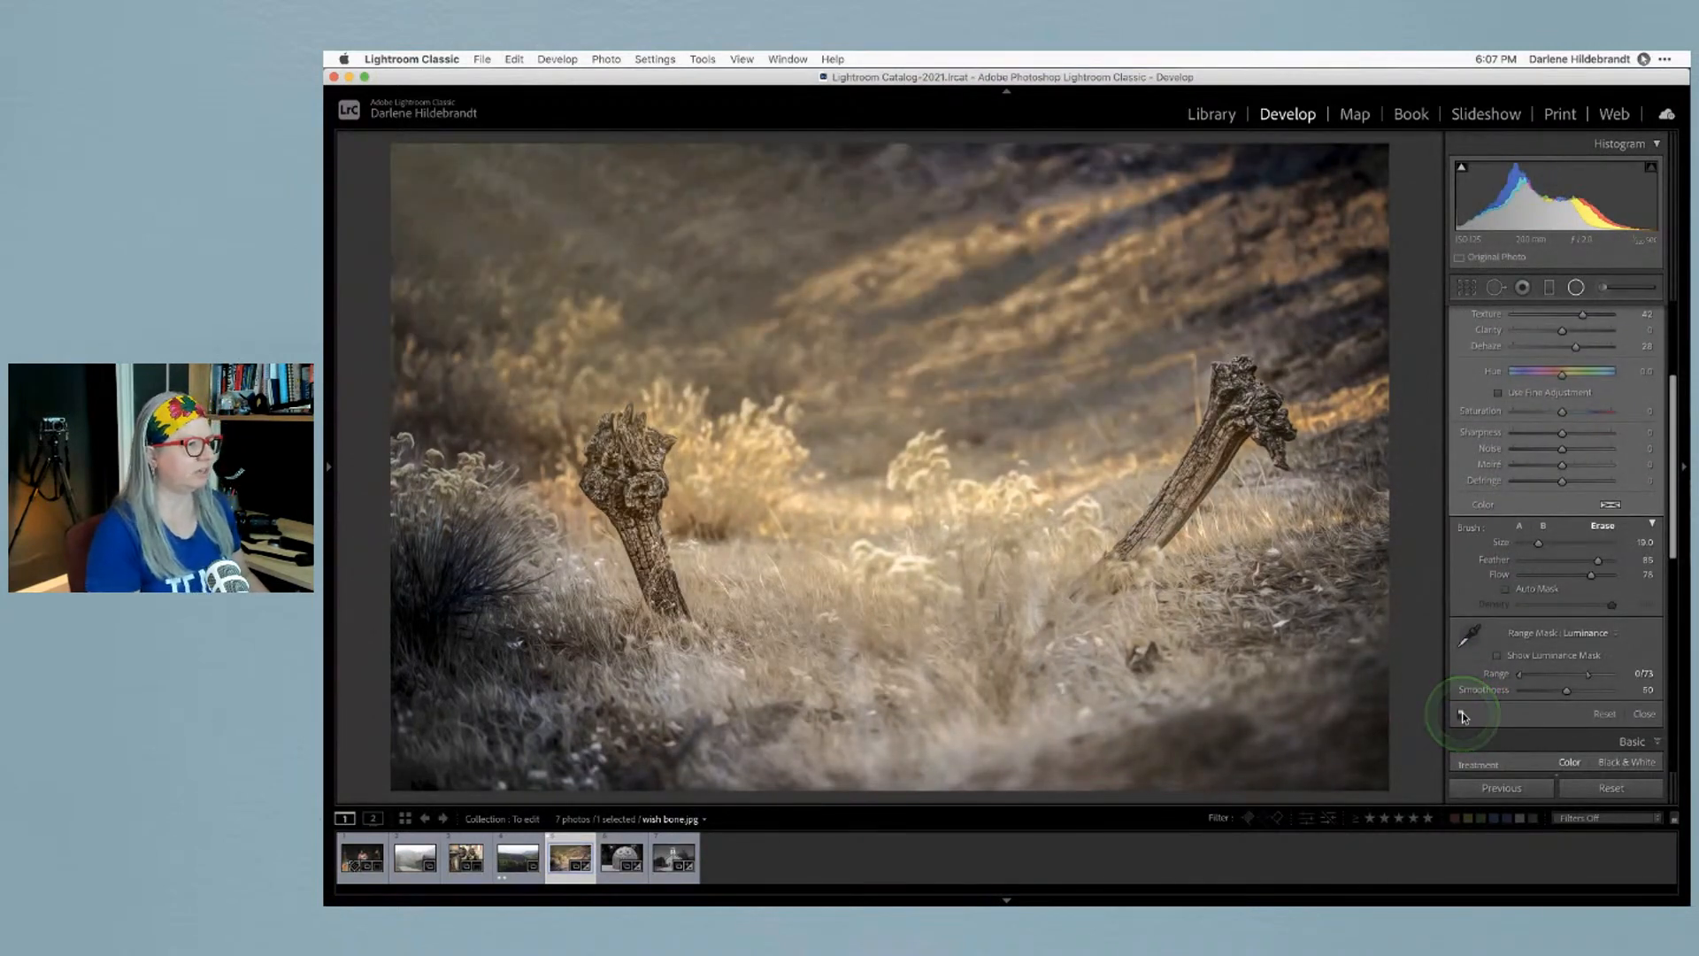
pyautogui.click(1462, 715)
pyautogui.click(1462, 715)
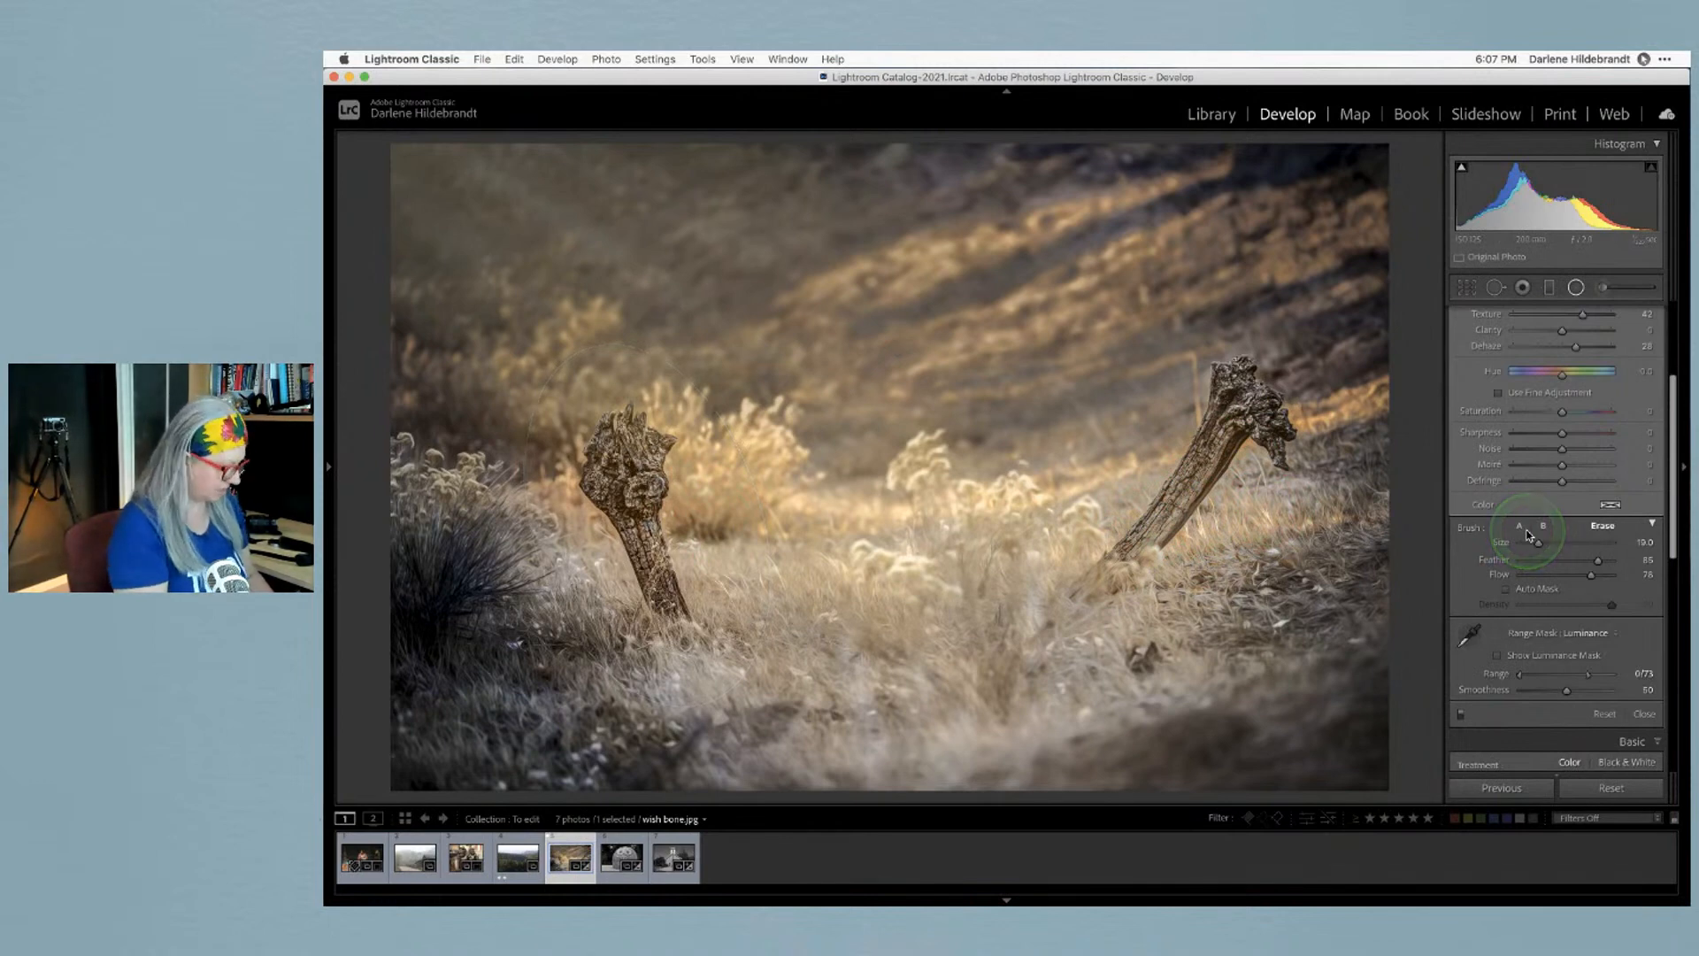
# Switch to the Spot Removal tool and toggle its corrections off and on to compare their effect
pyautogui.hotkey('shift', 'm')
pyautogui.press('q')
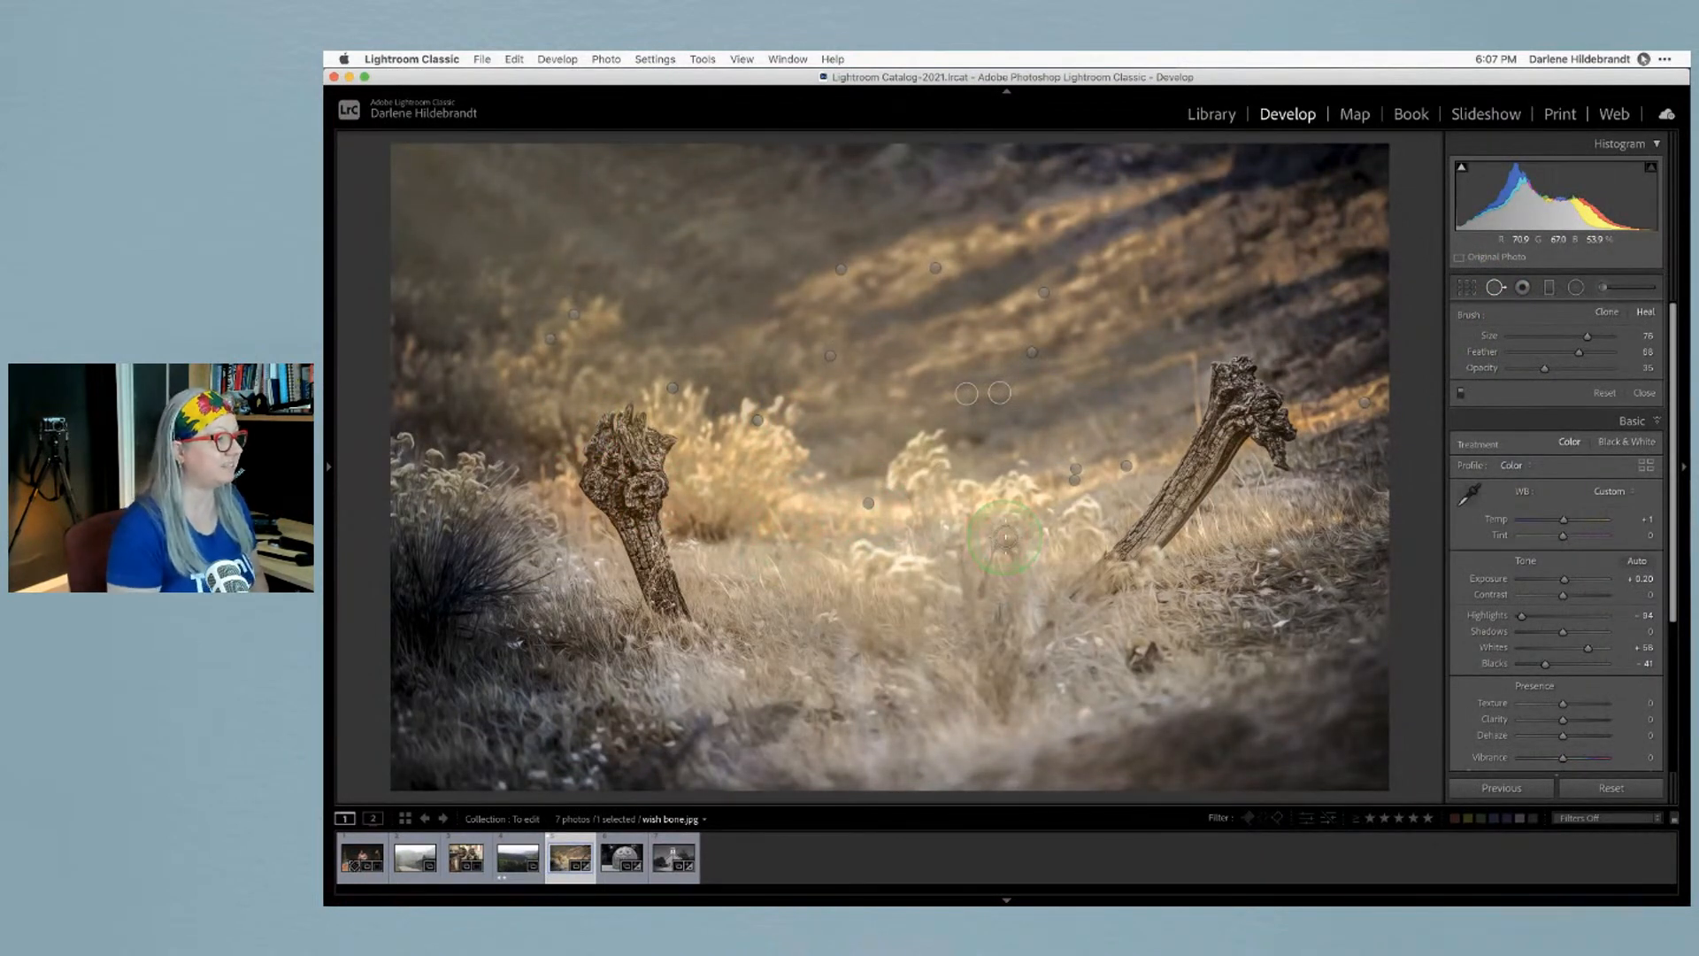
pyautogui.click(1461, 395)
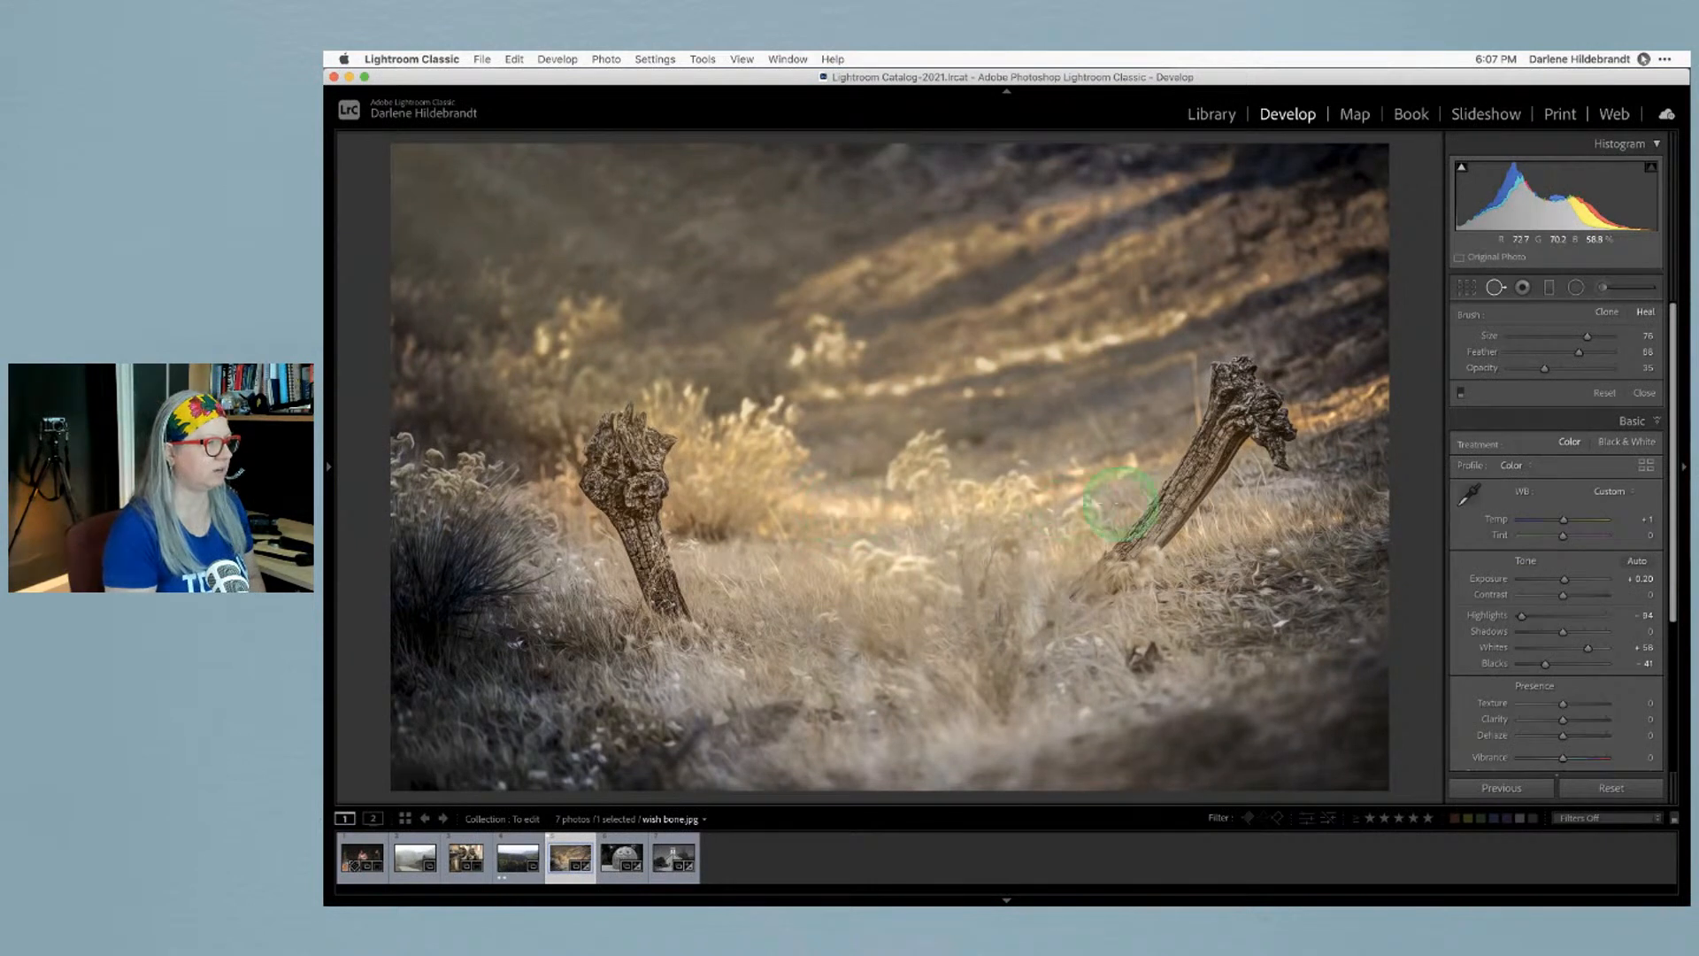
pyautogui.click(1462, 395)
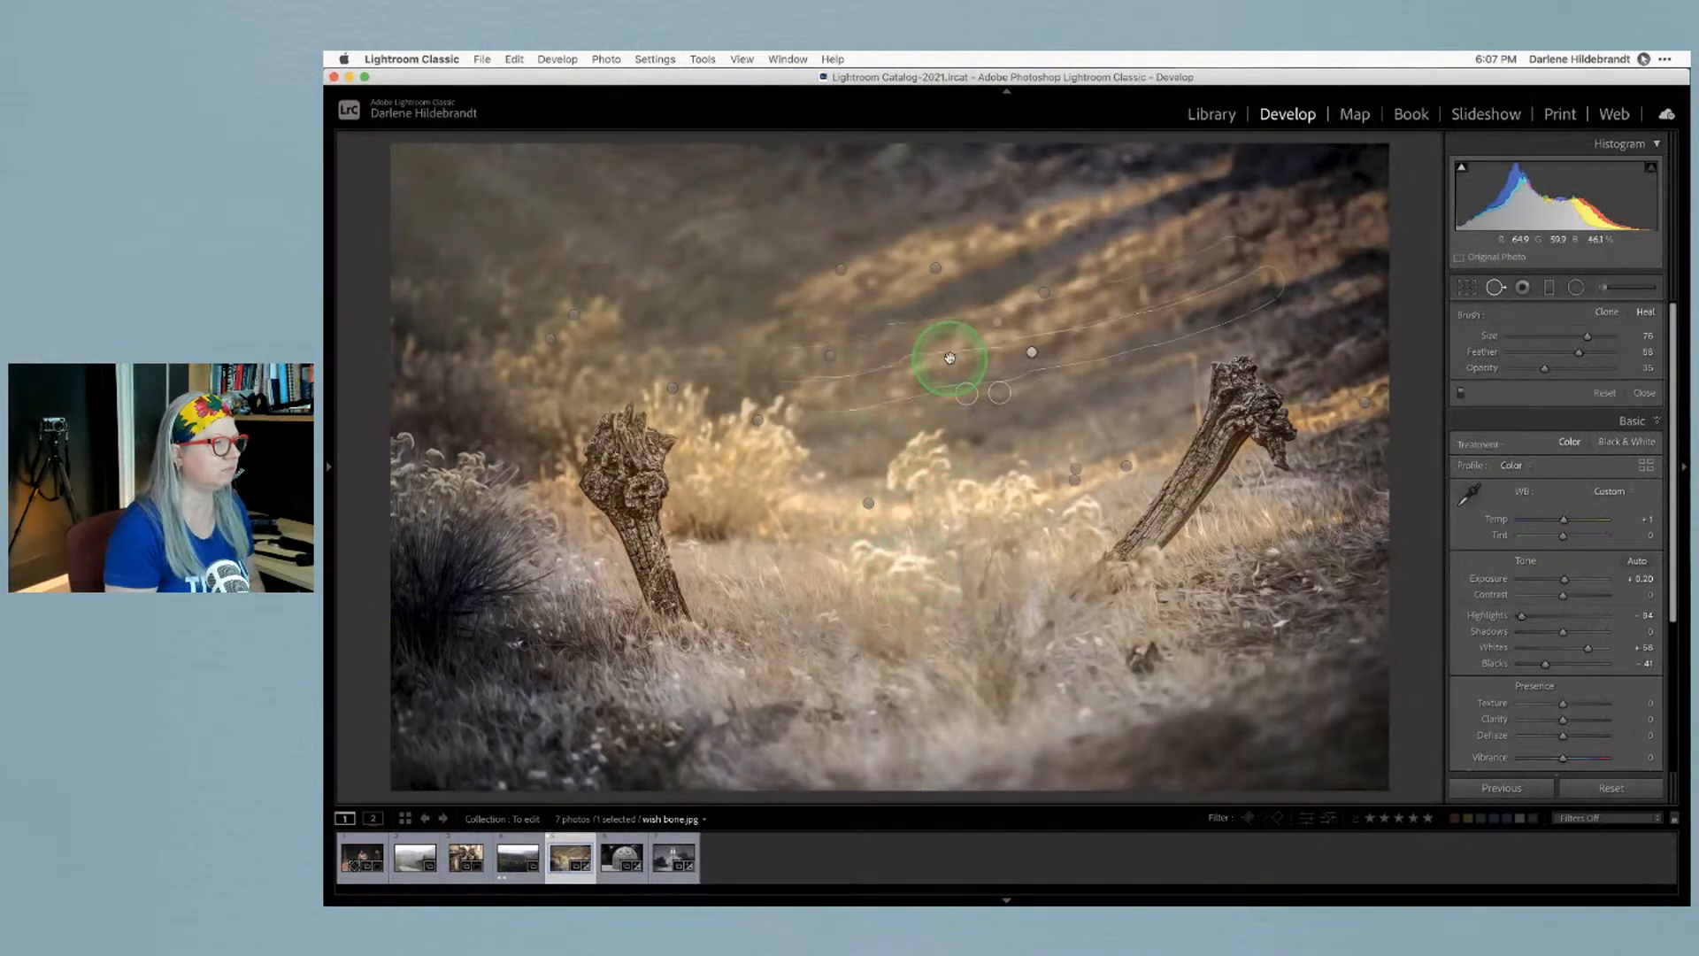
# Select the healed spot over the bright bush beside the left stump and set its opacity to 27
pyautogui.click(952, 359)
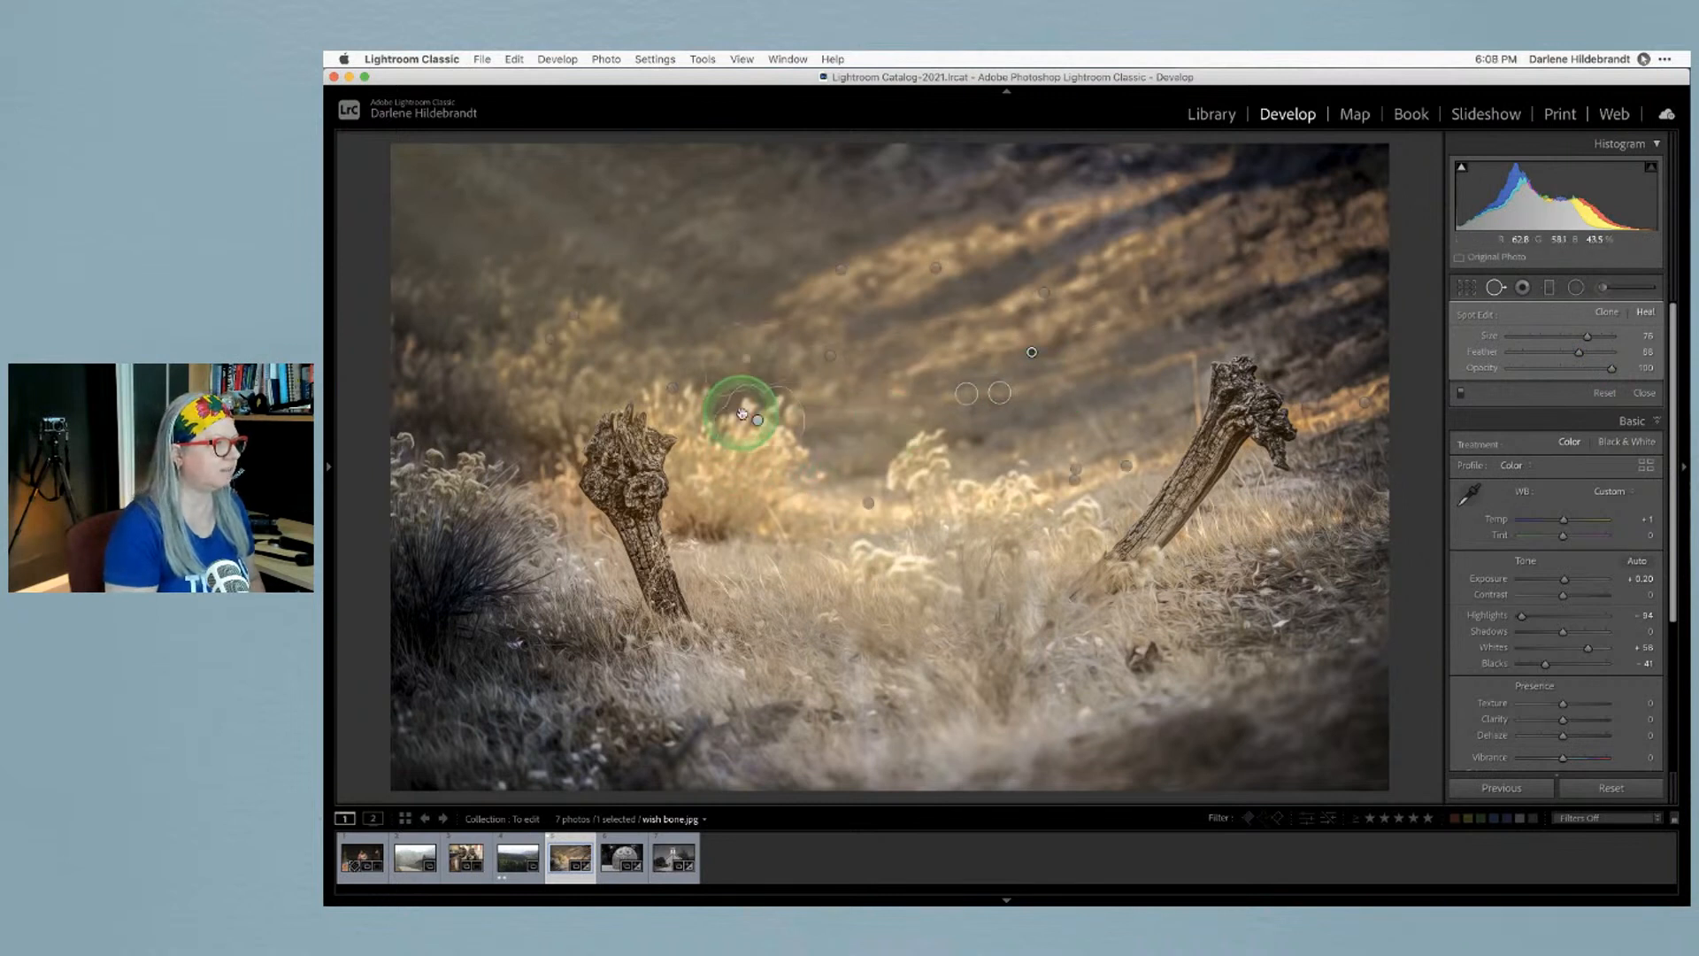
pyautogui.click(757, 421)
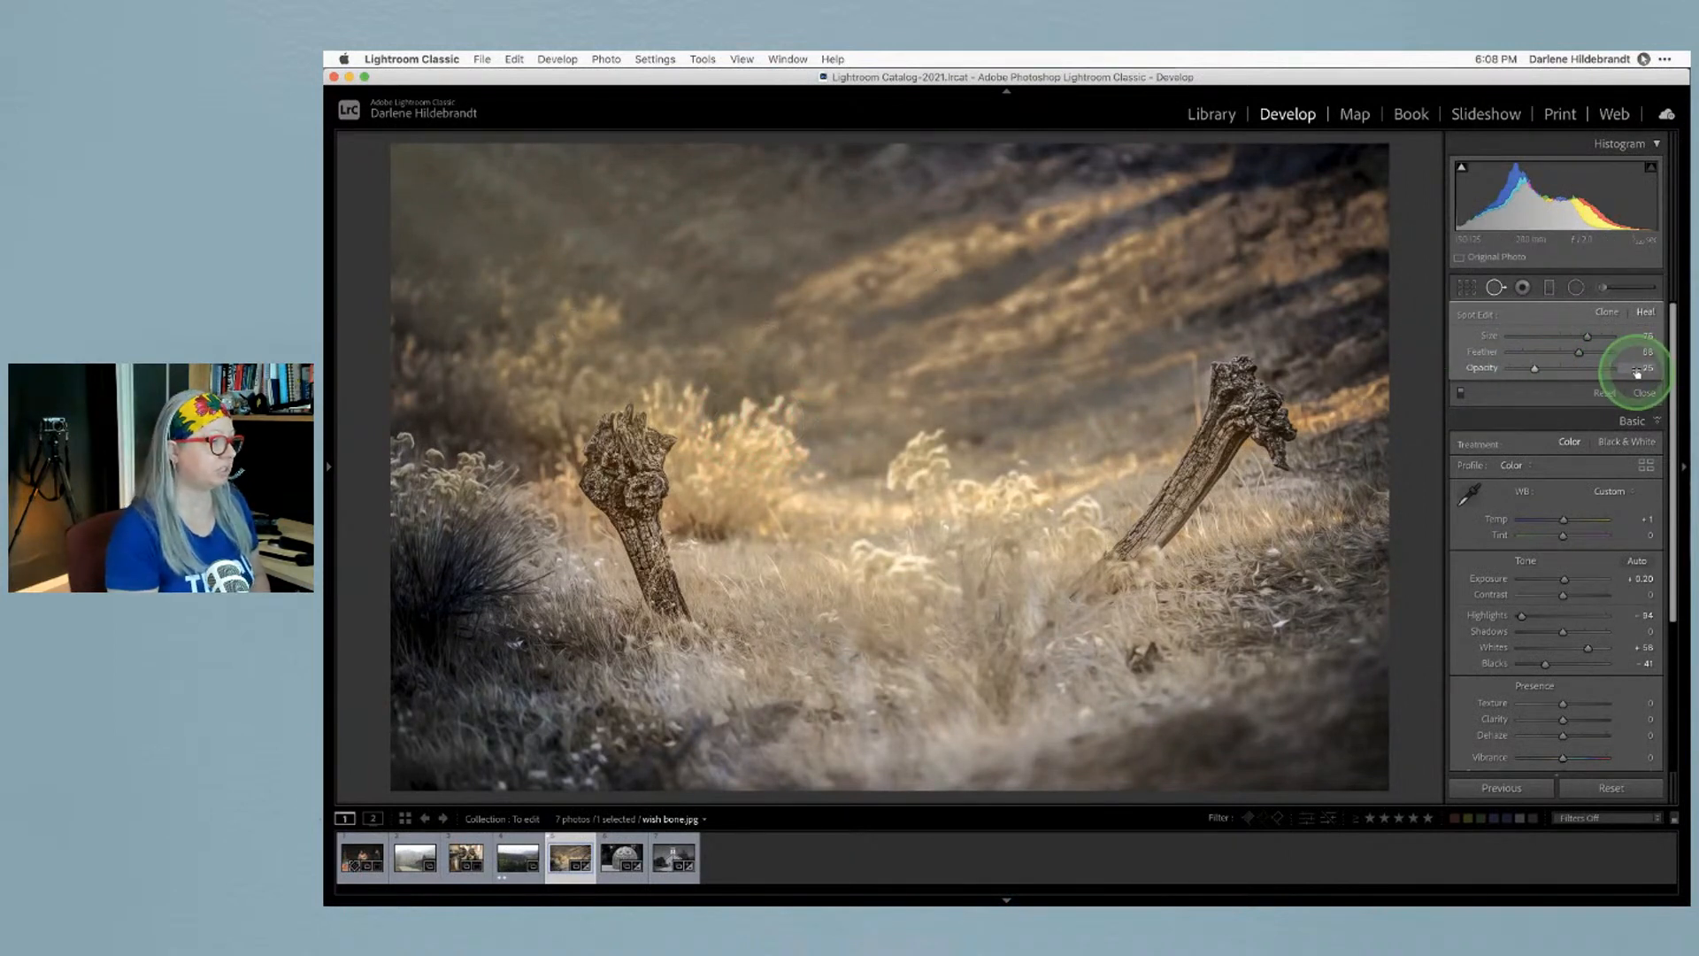
pyautogui.moveTo(1537, 374); pyautogui.dragTo(1624, 374)
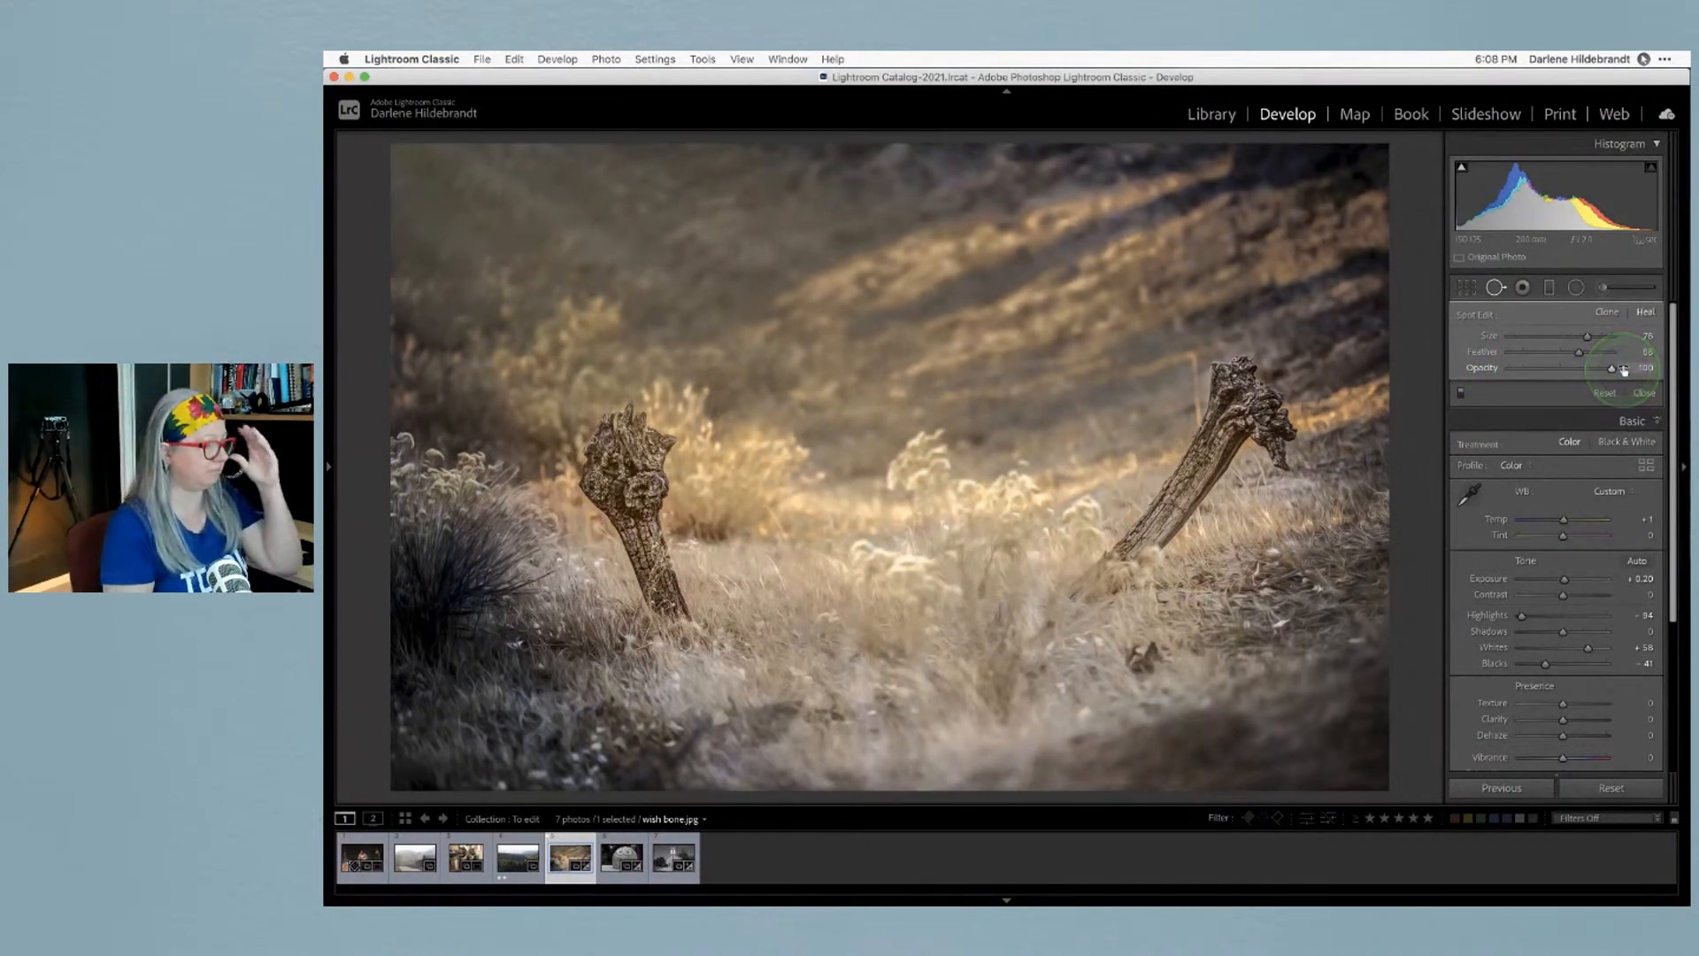
pyautogui.moveTo(1624, 371); pyautogui.dragTo(1542, 372)
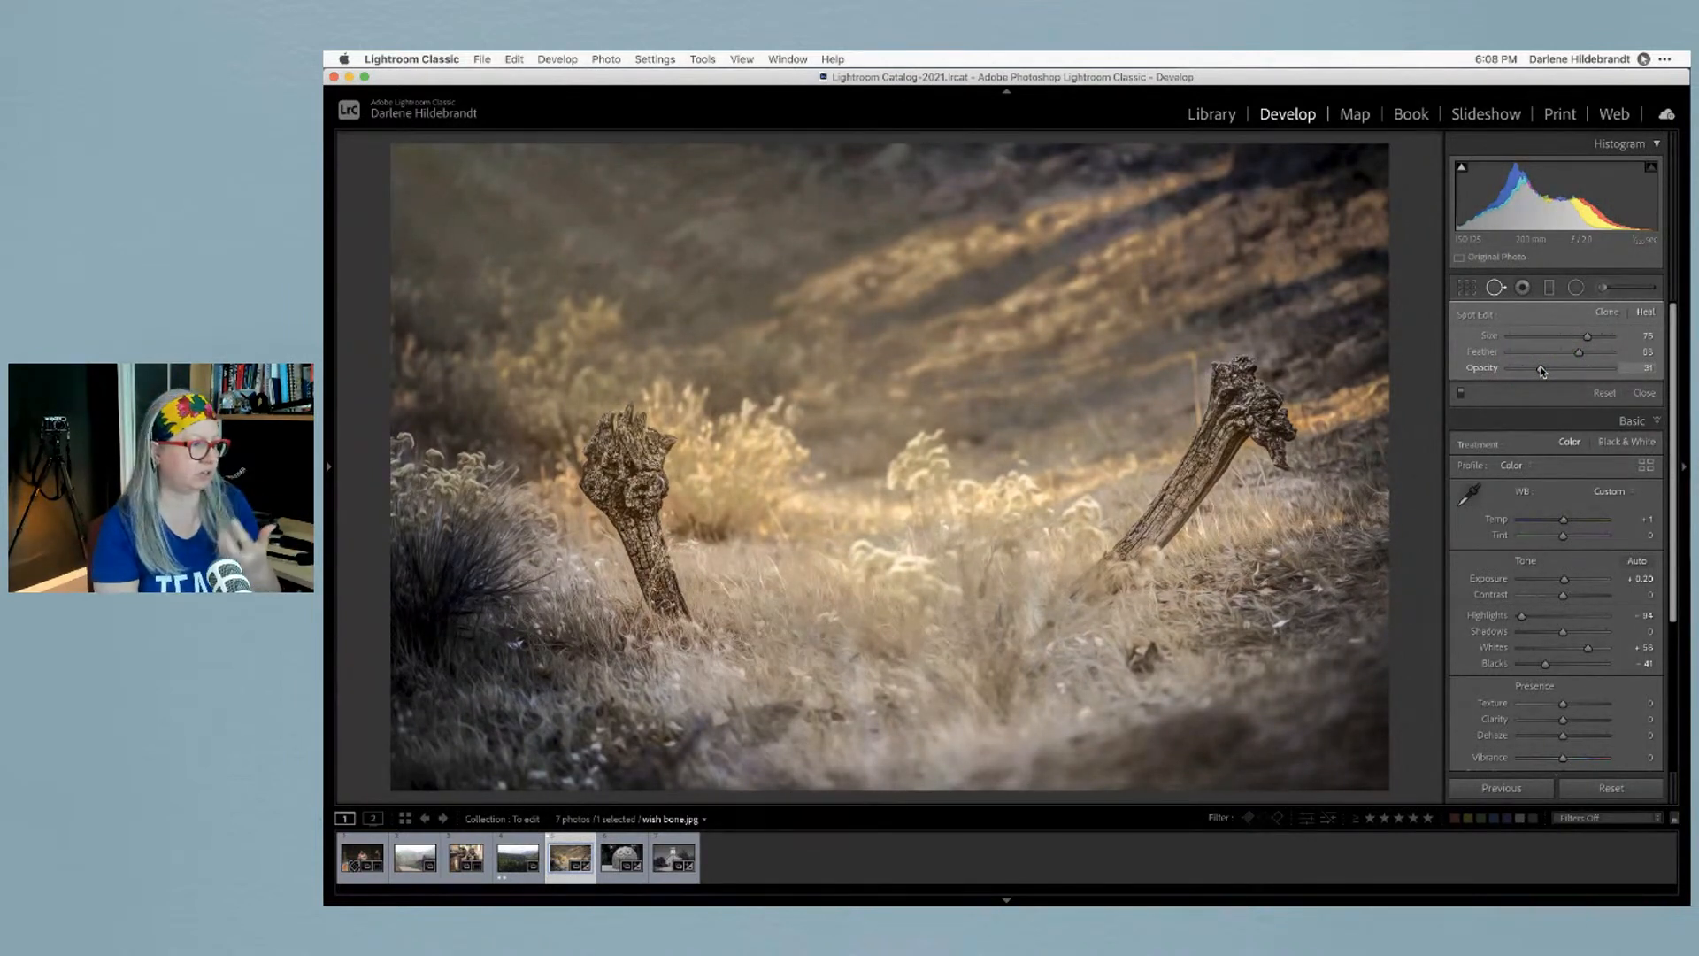
pyautogui.click(1541, 372)
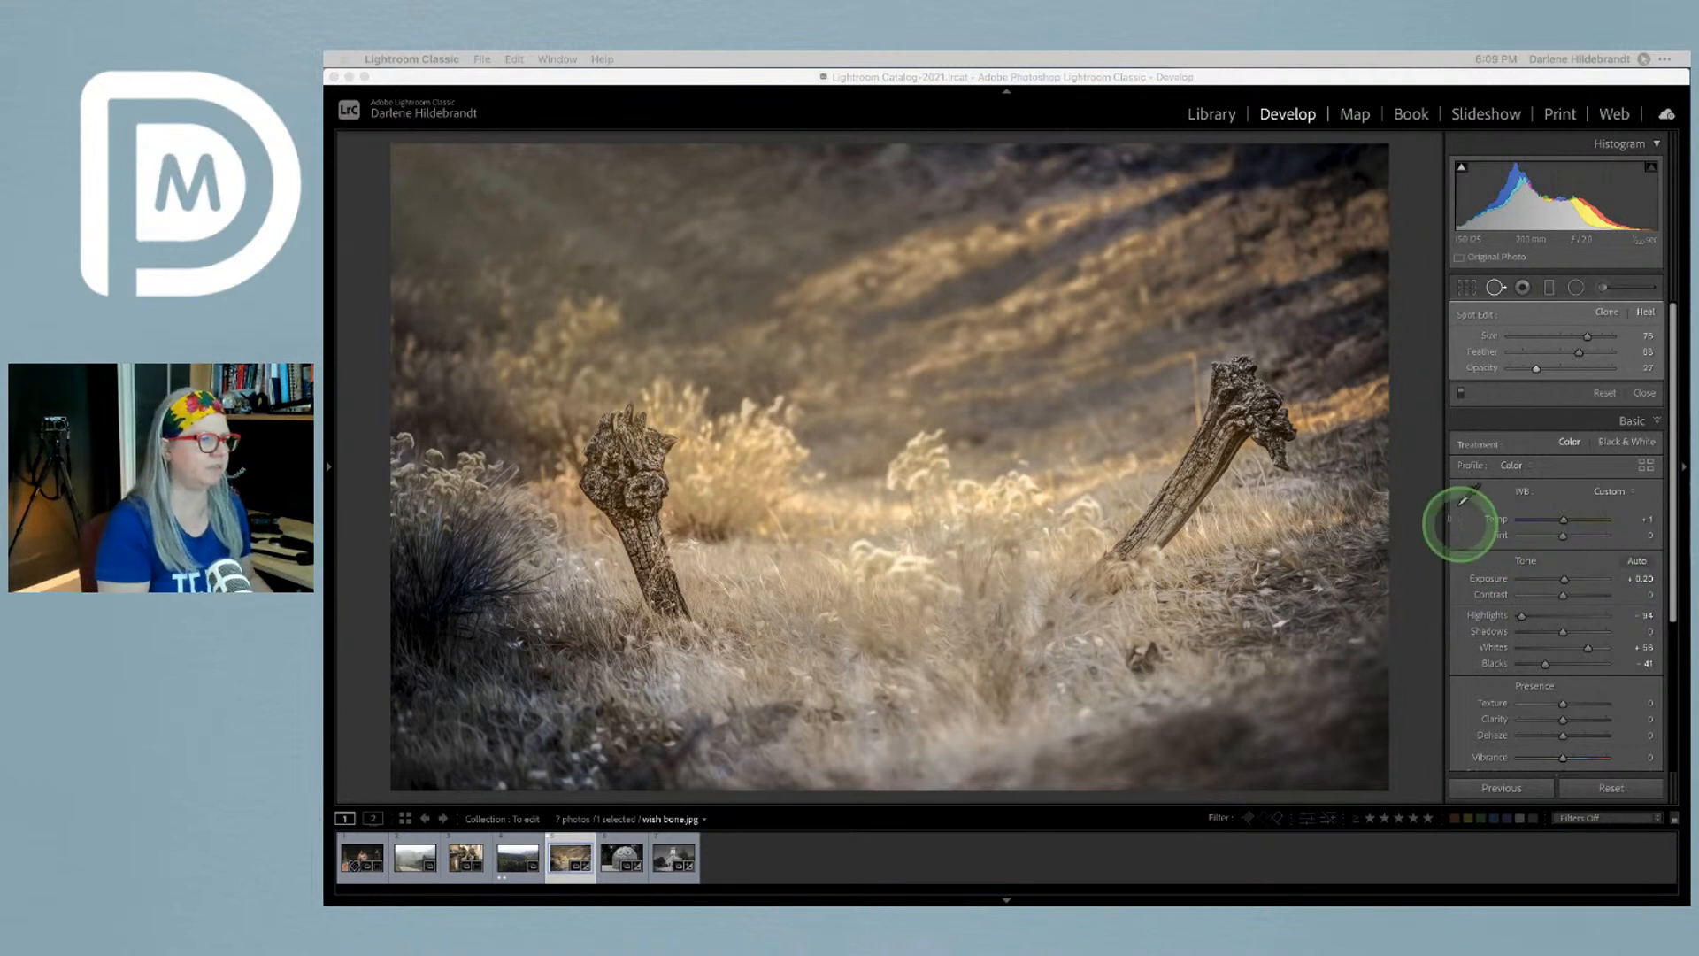
# Set the photo's Blacks to -54 and Exposure to +0.45, and close the Spot Removal tool
pyautogui.click(1434, 509)
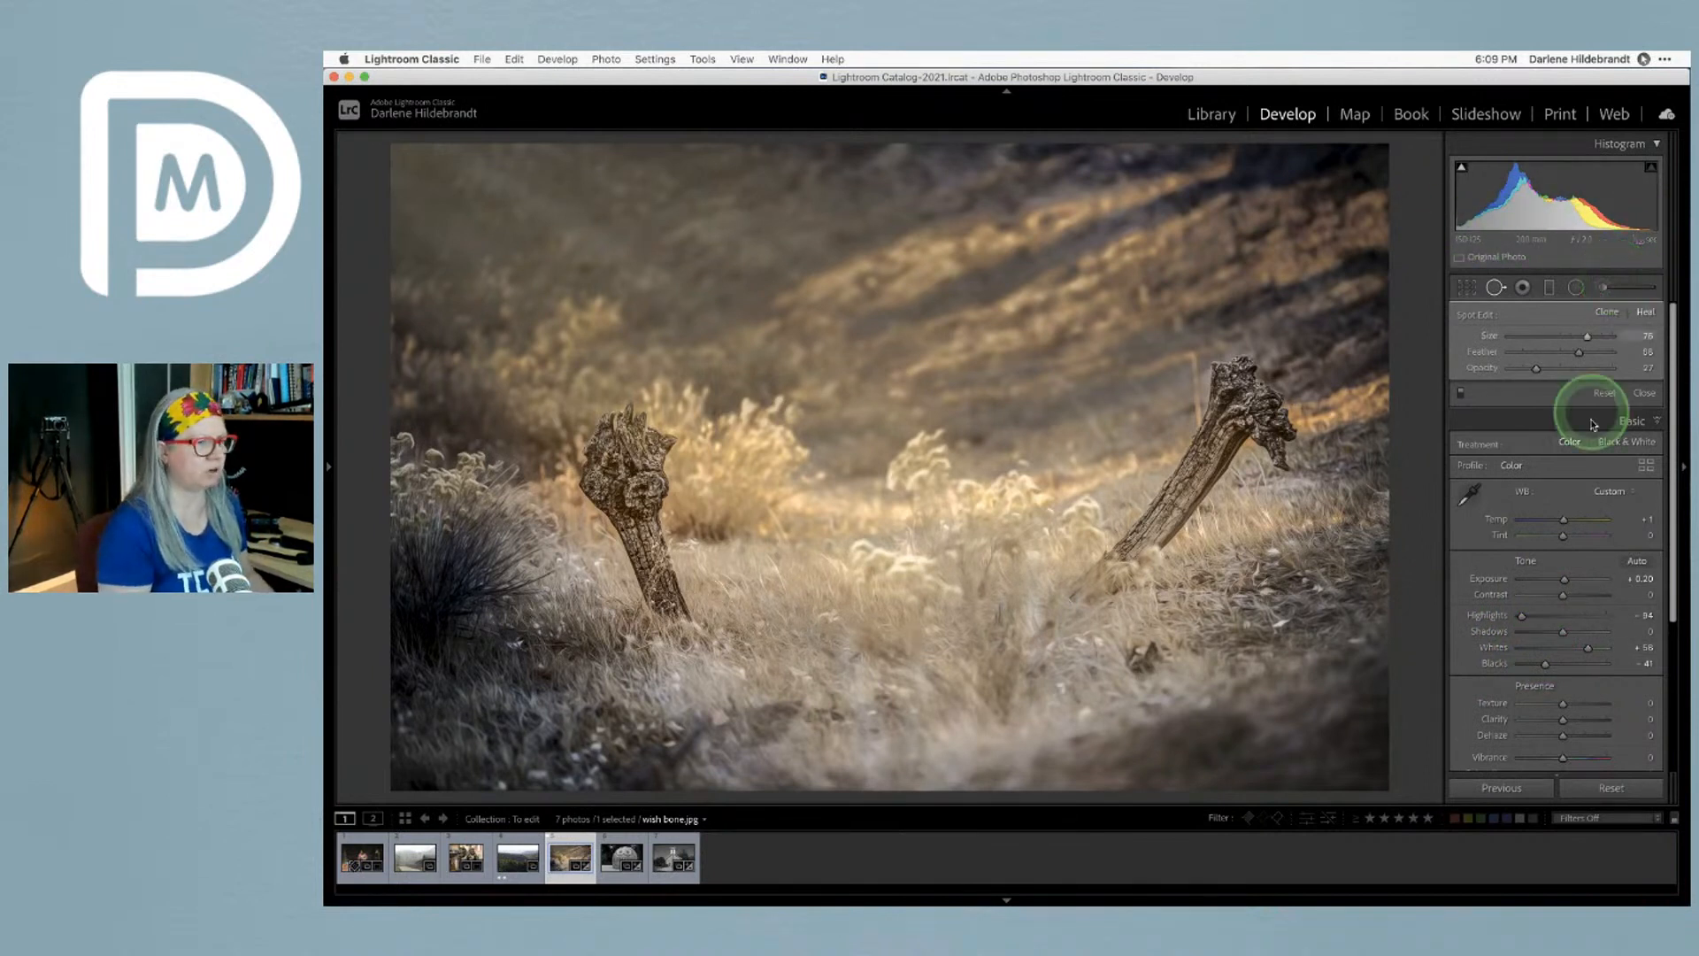
pyautogui.press('alt')
pyautogui.moveTo(1588, 653); pyautogui.dragTo(1540, 665)
pyautogui.press('alt')
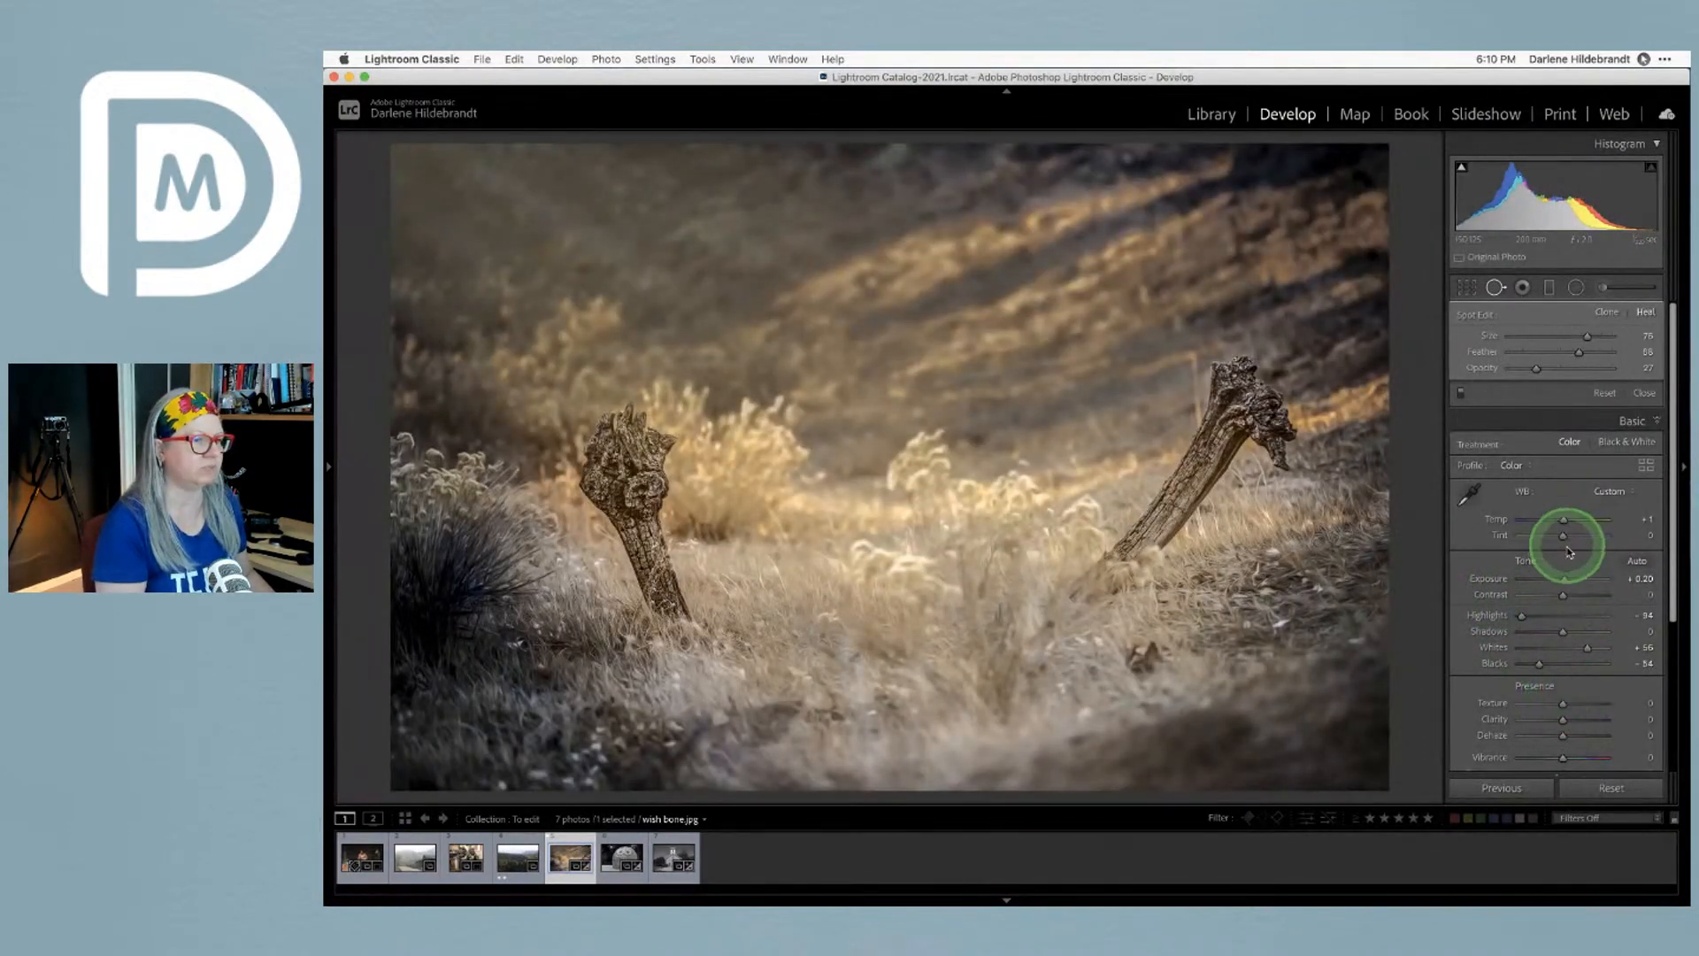
pyautogui.moveTo(1564, 580); pyautogui.dragTo(1567, 580)
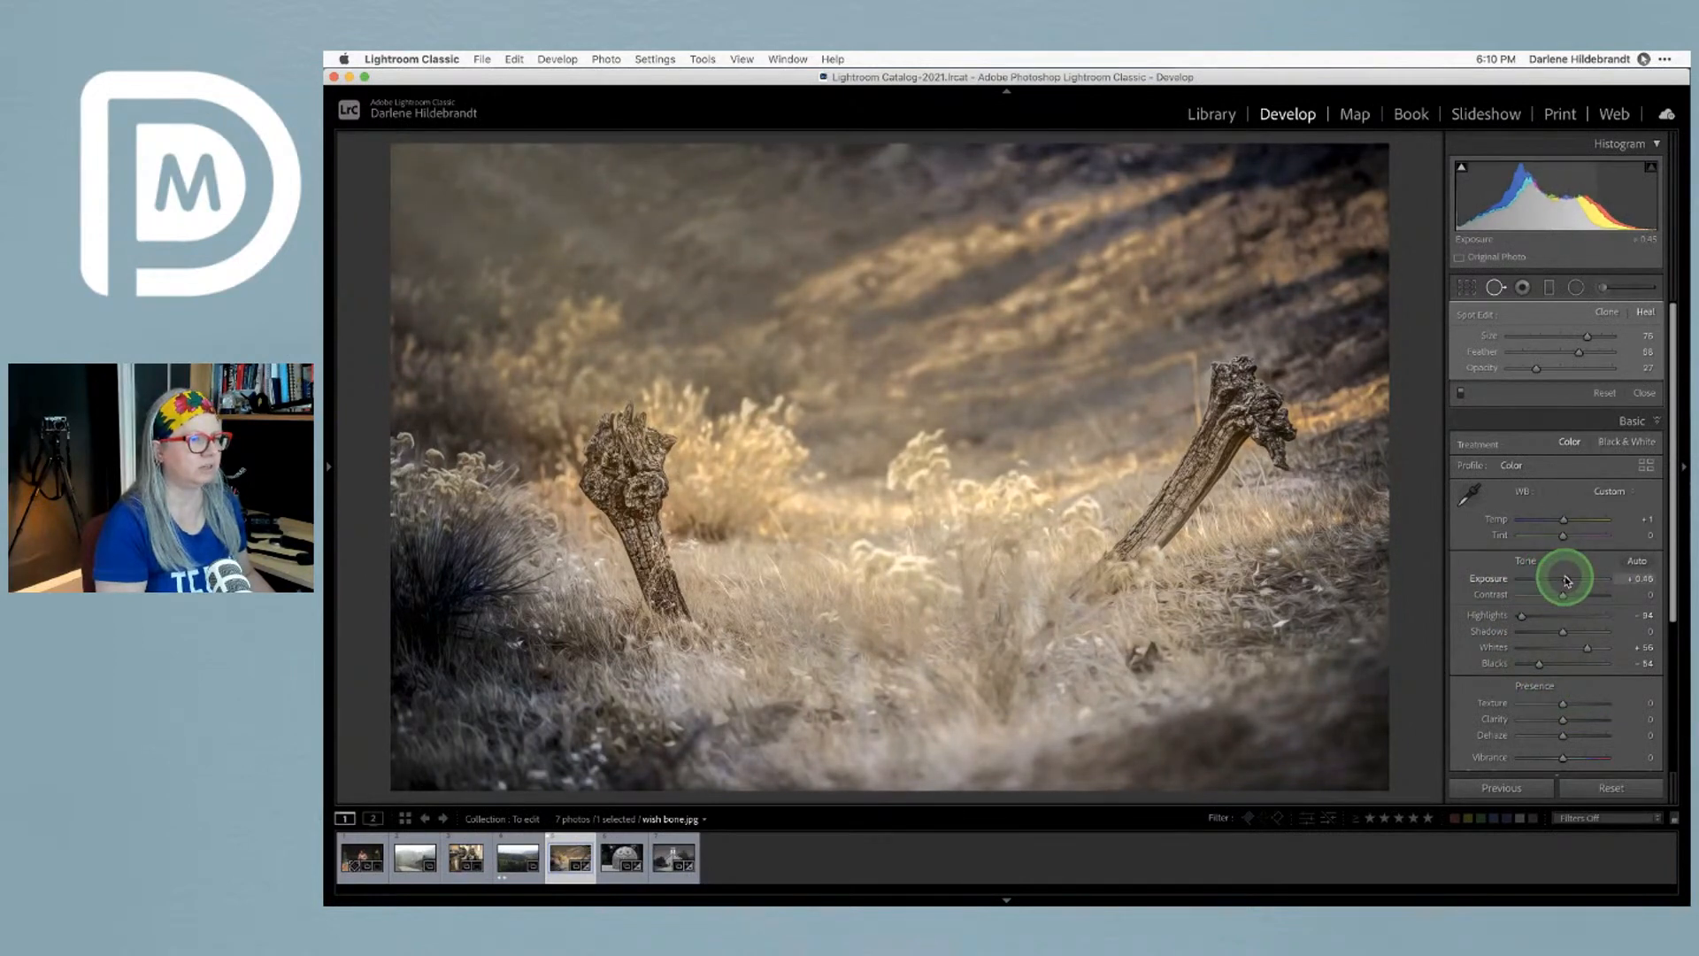
pyautogui.click(1642, 395)
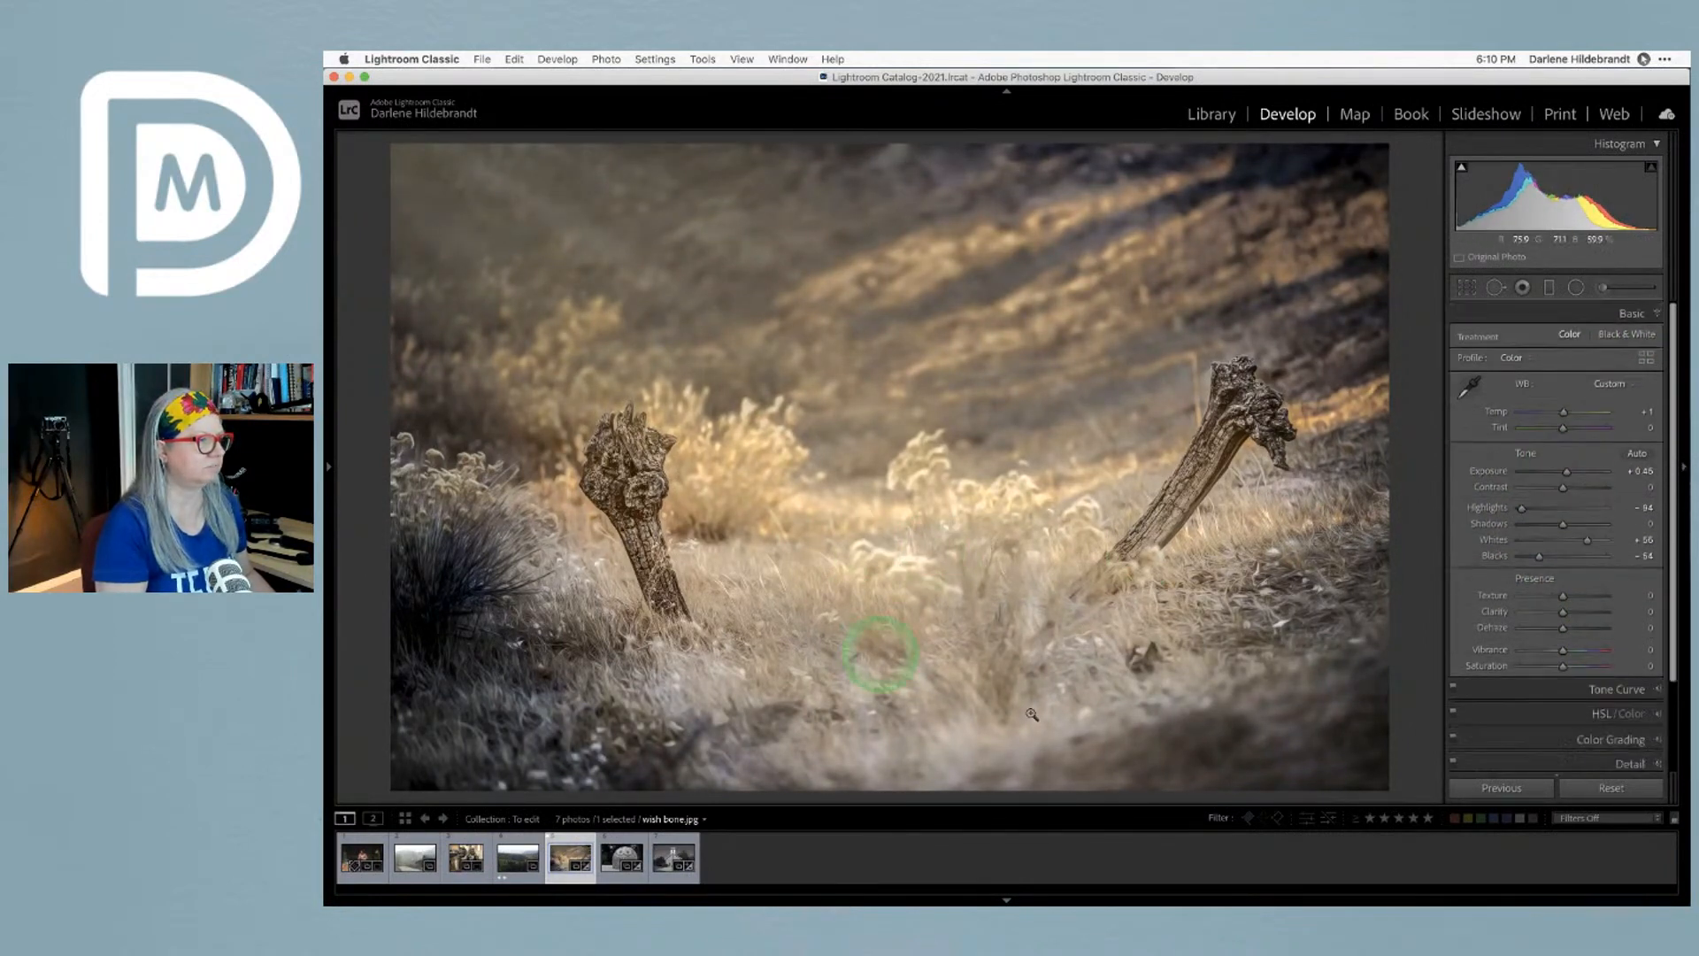
# Compare the wish bone photo's before and after versions
pyautogui.press('\\')
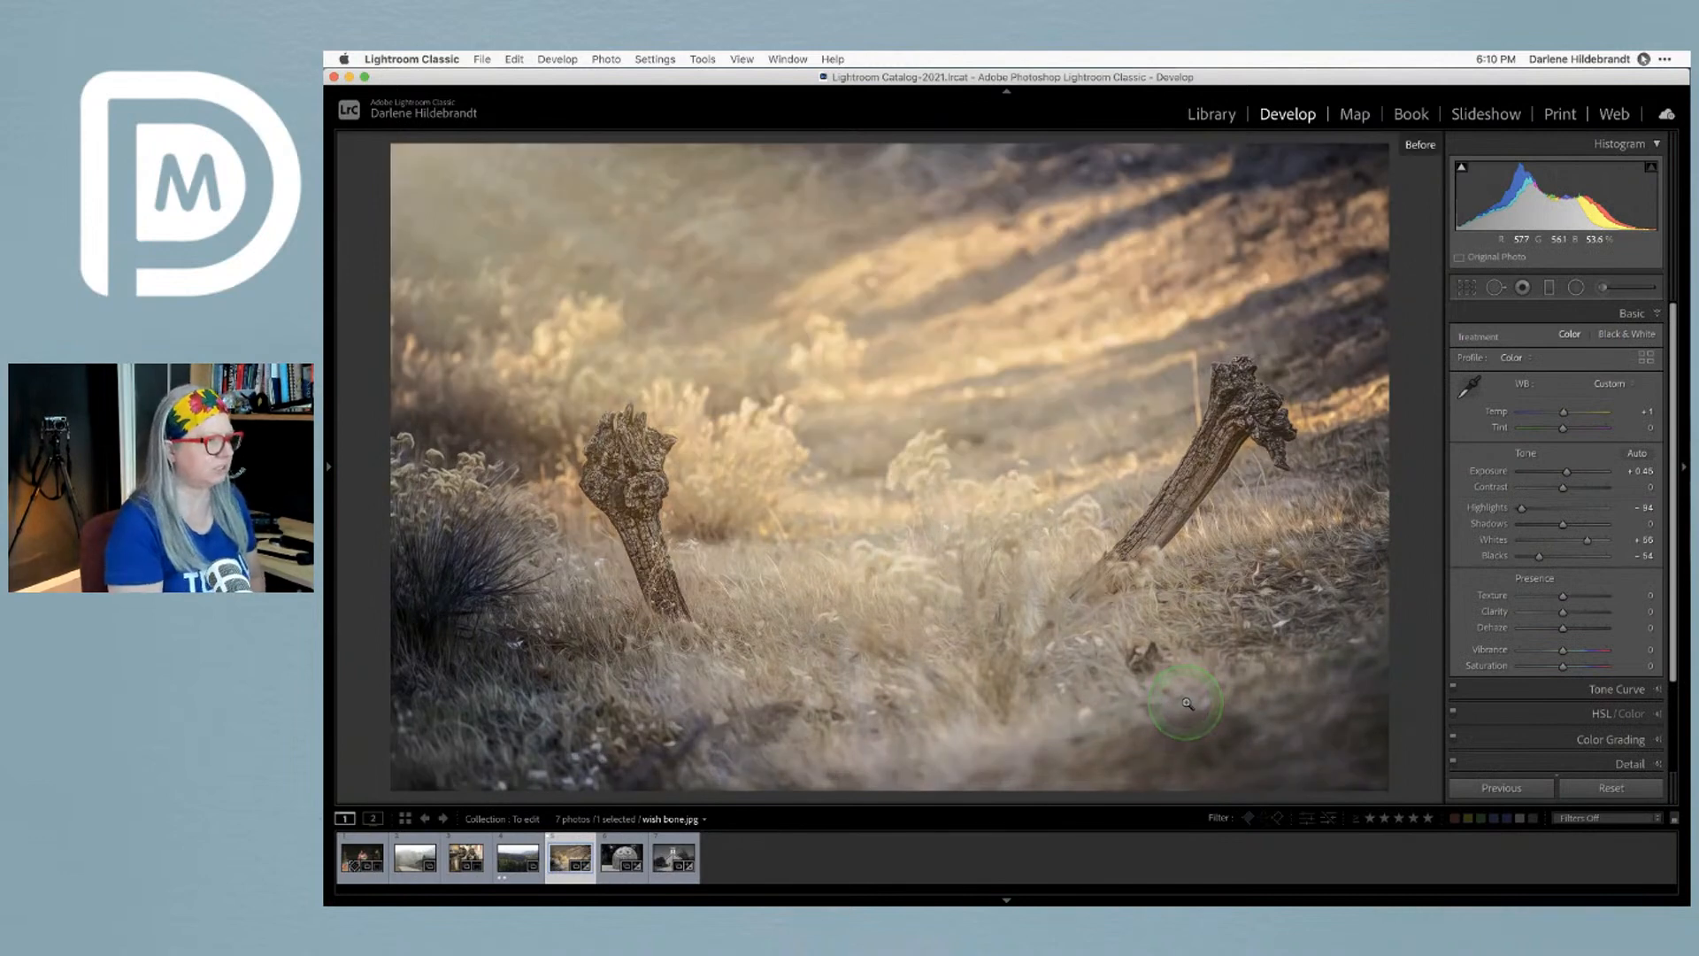
pyautogui.press('\\')
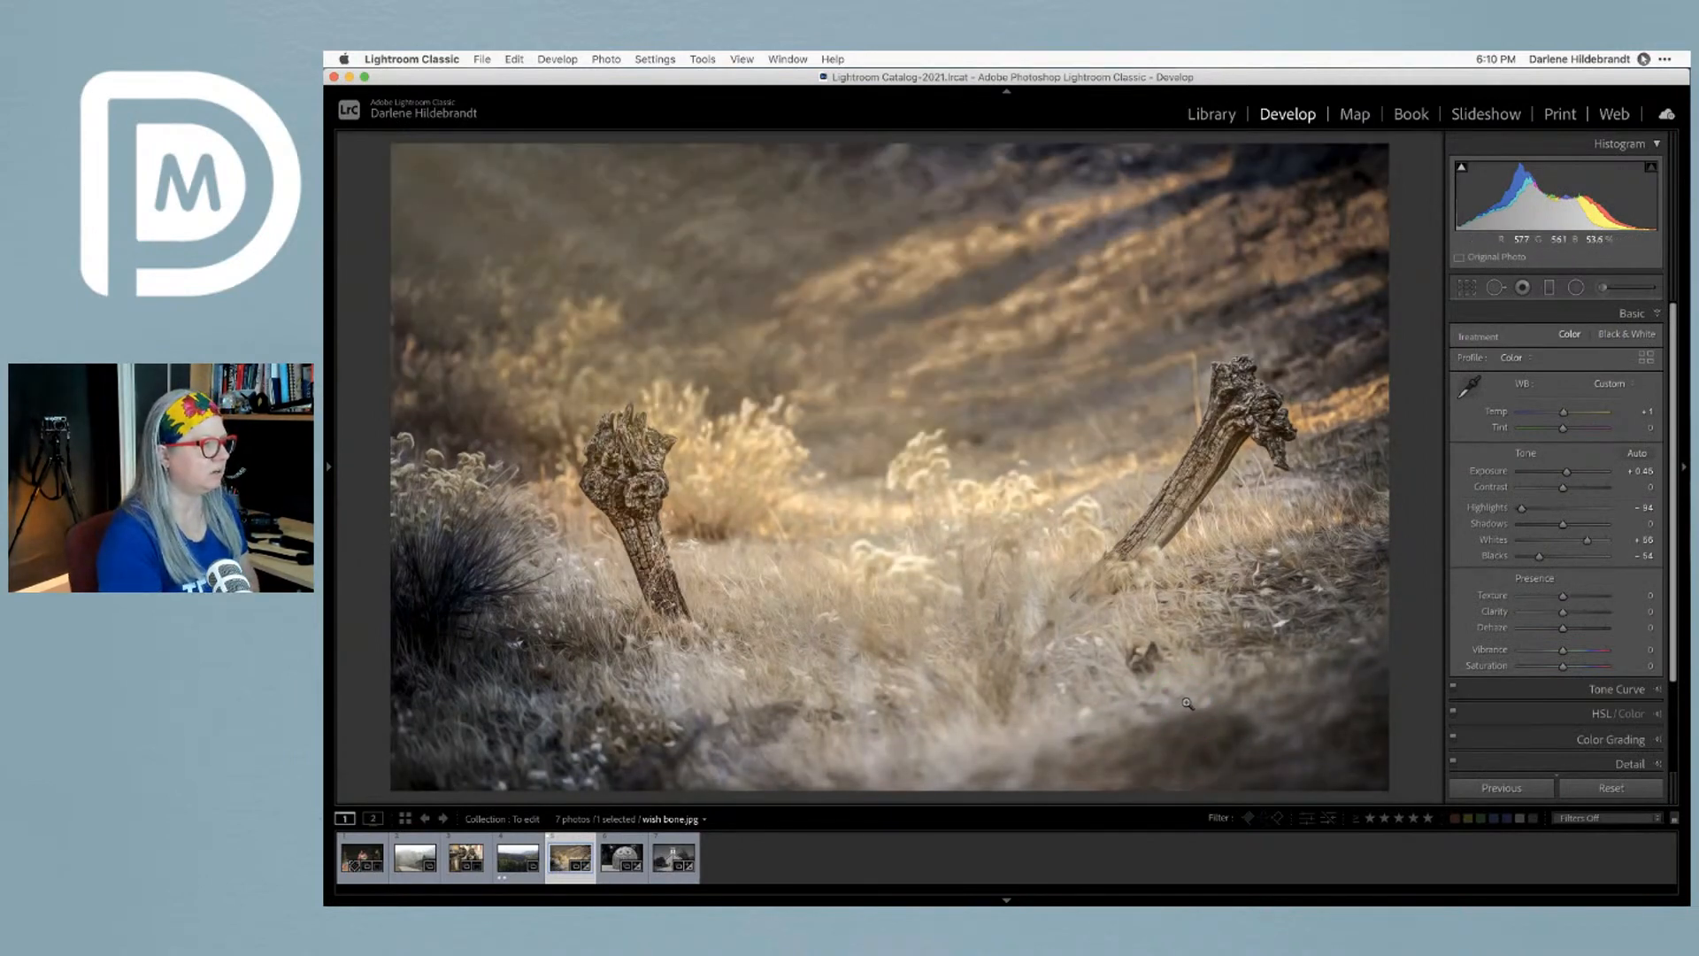
pyautogui.press('\\')
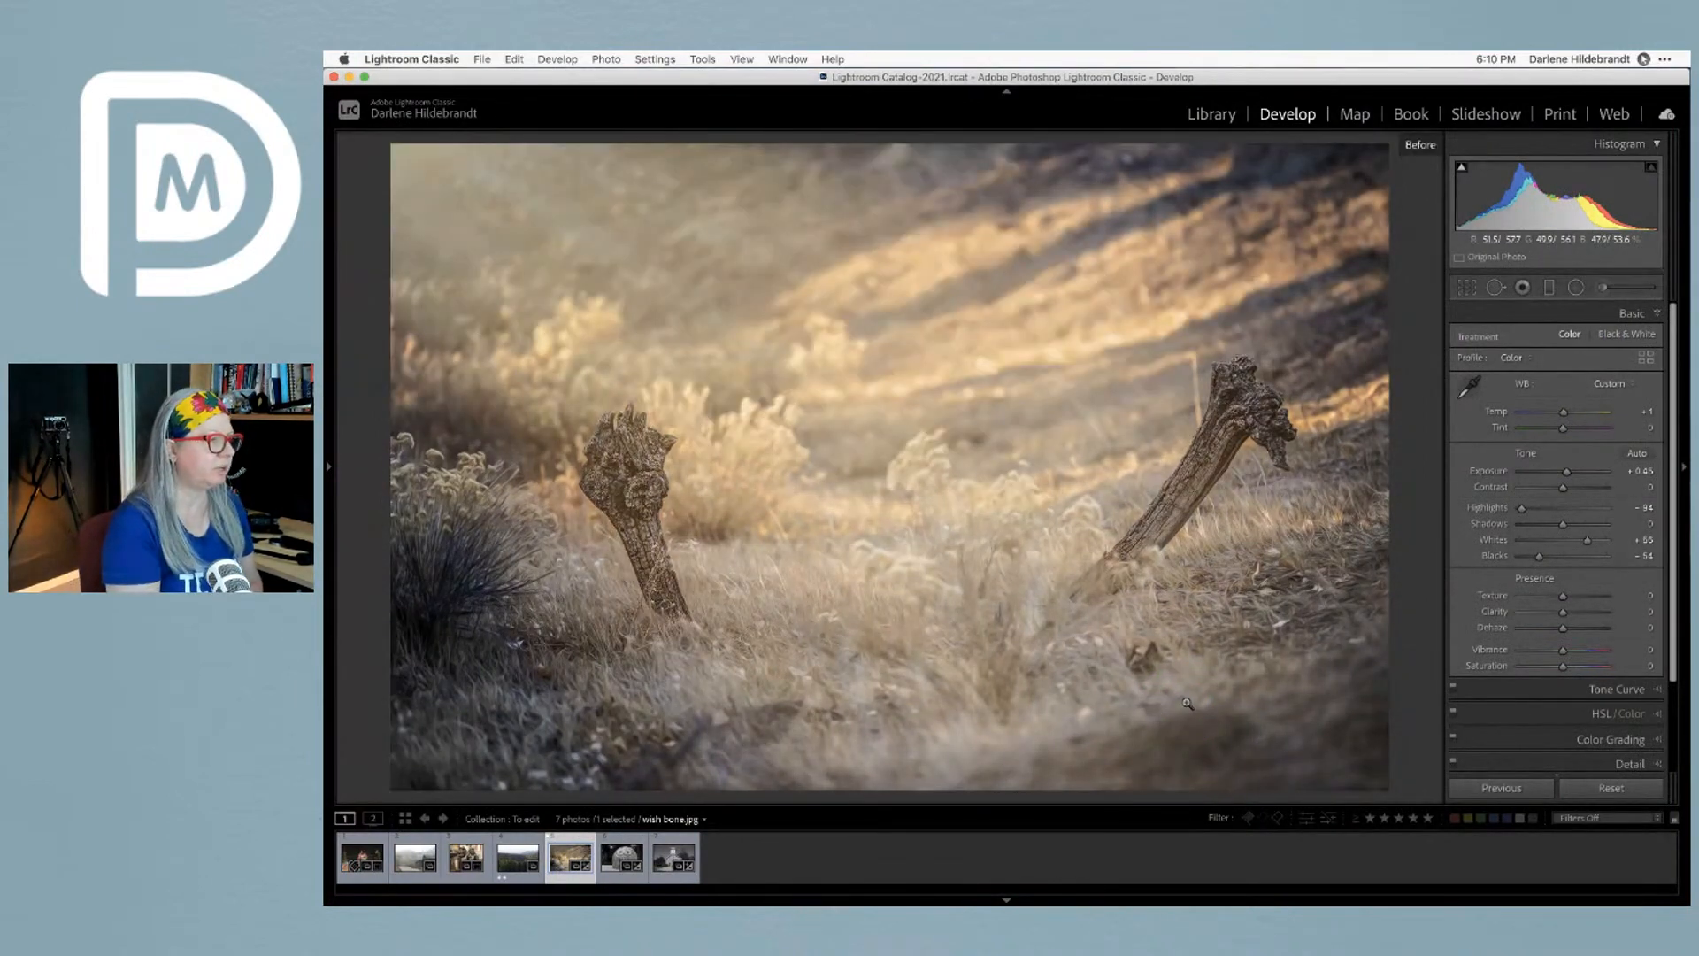
pyautogui.press('\\')
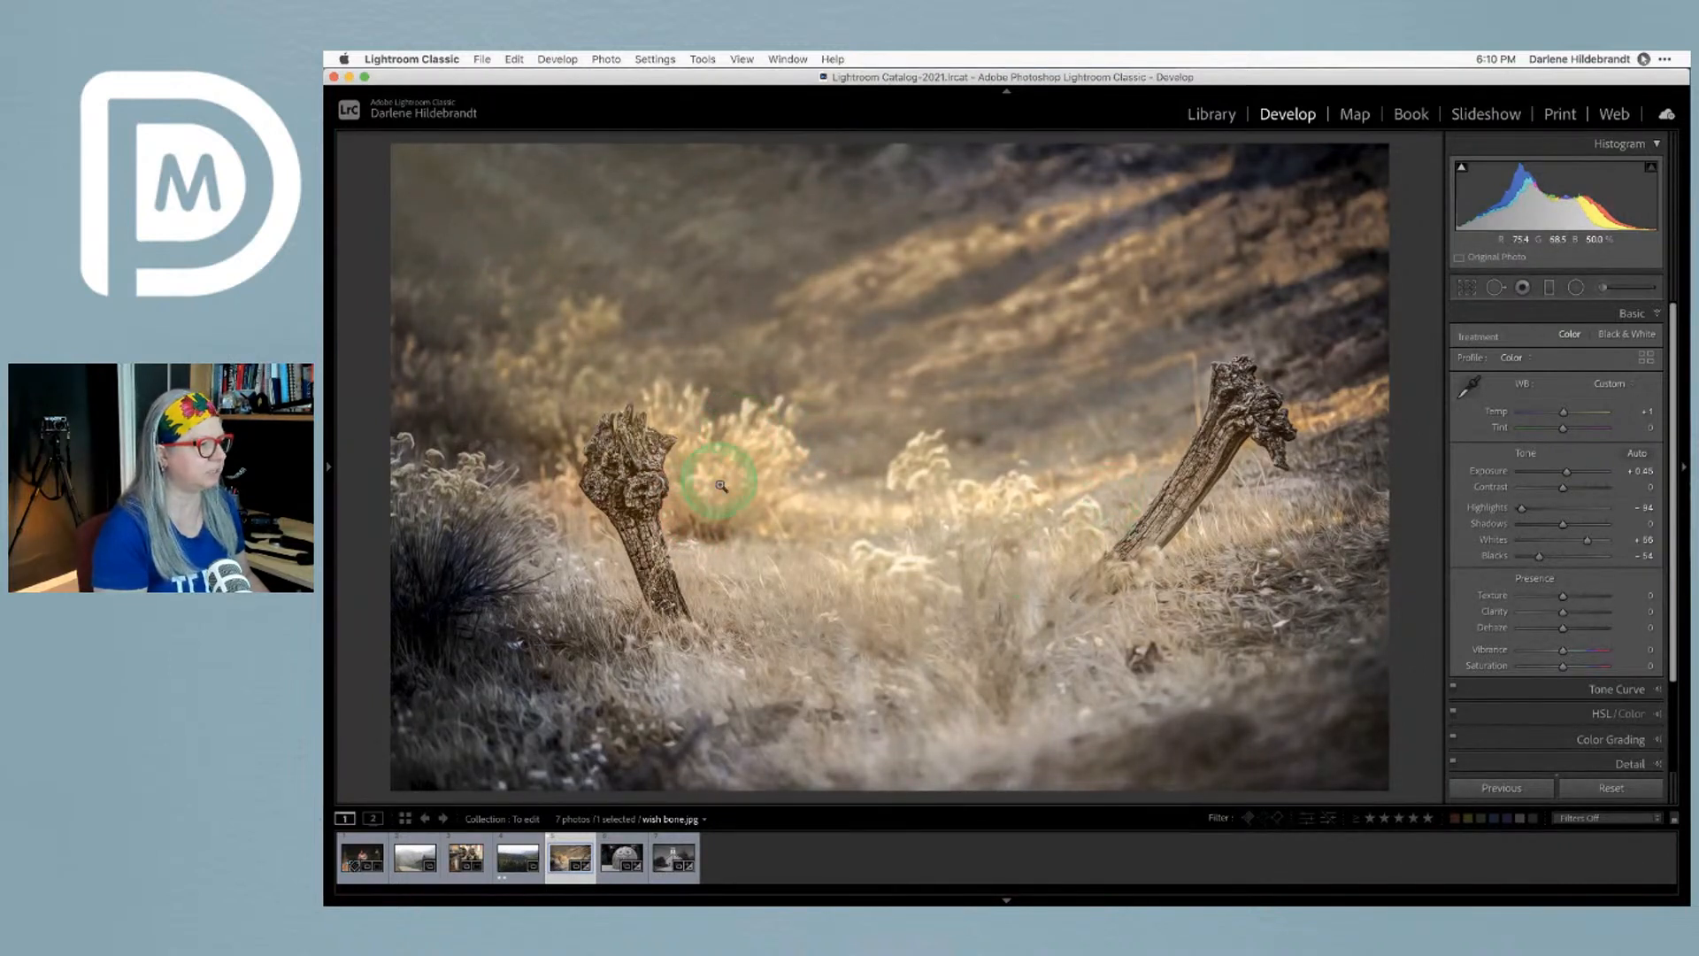
# Choose Luminar AI as the external editor for the wish bone photo
pyautogui.rightClick(836, 390)
pyautogui.moveTo(876, 524)
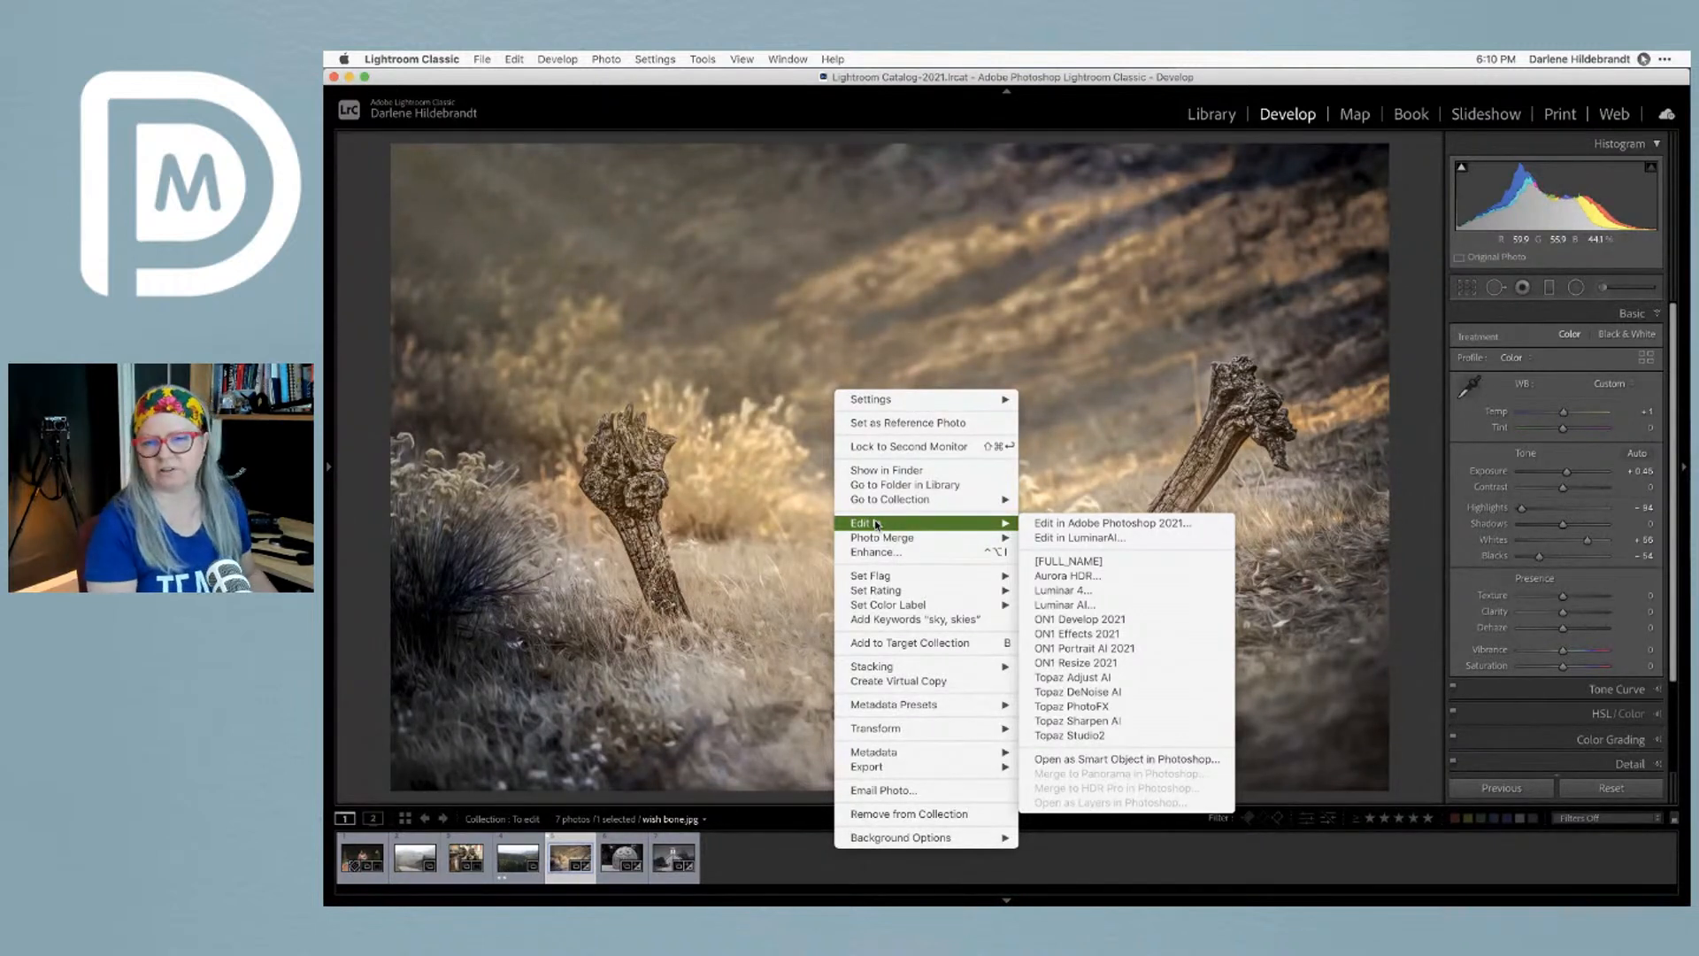
pyautogui.click(876, 524)
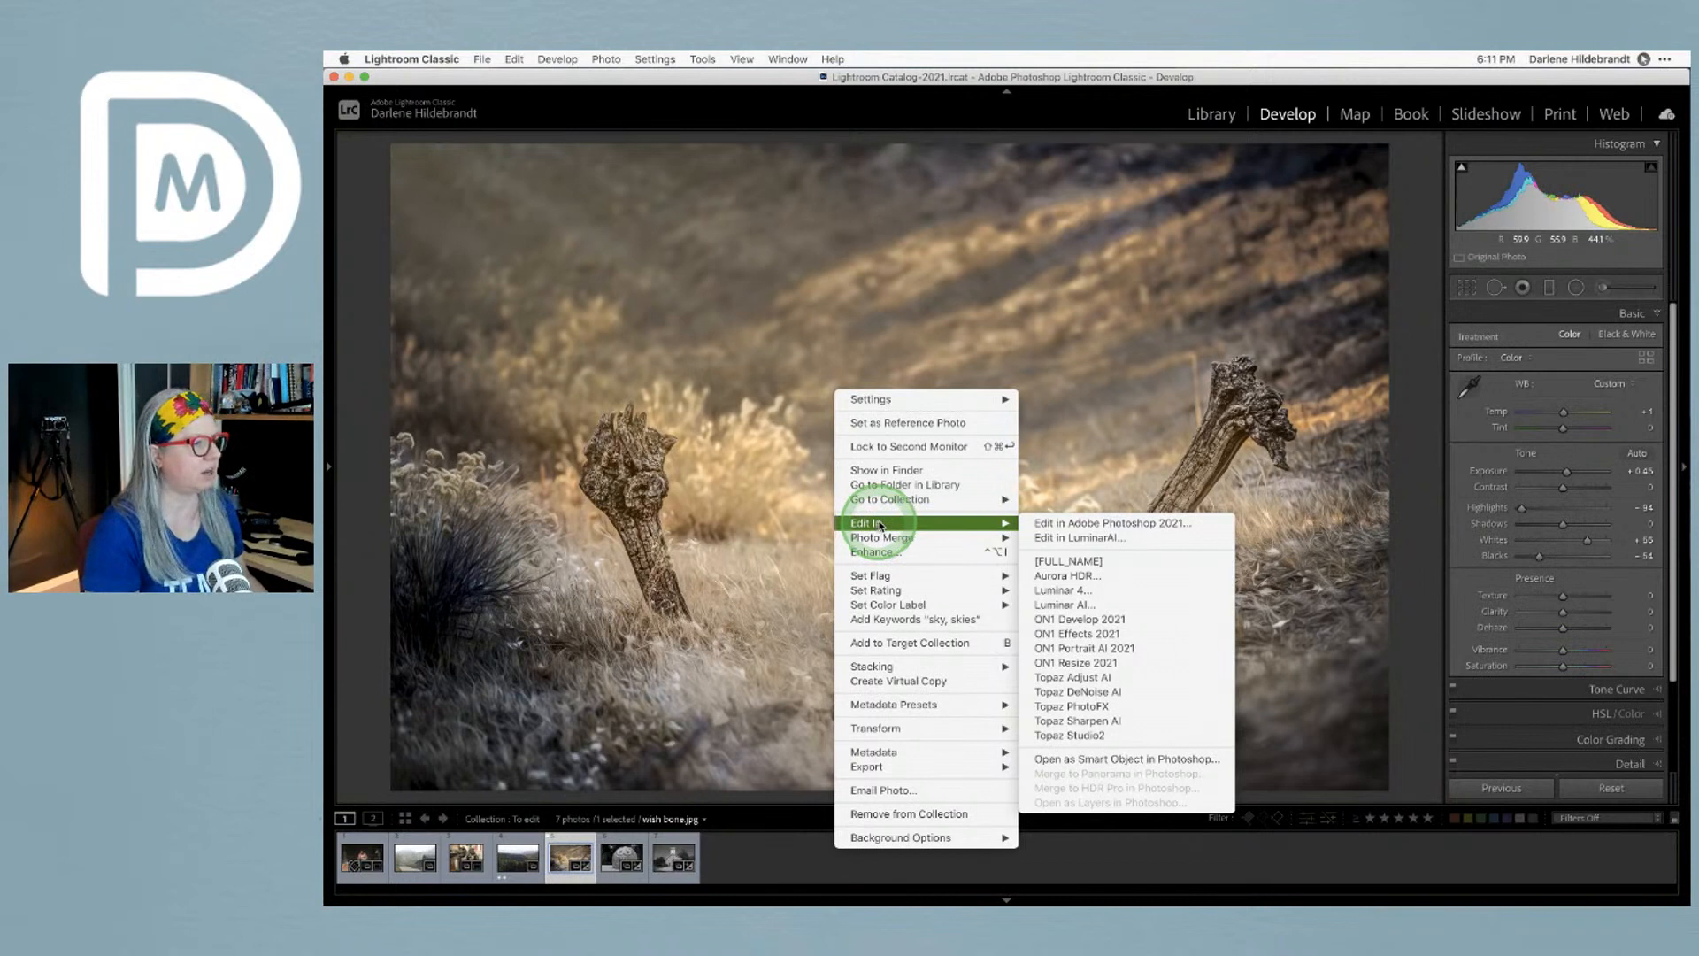
pyautogui.rightClick(1085, 409)
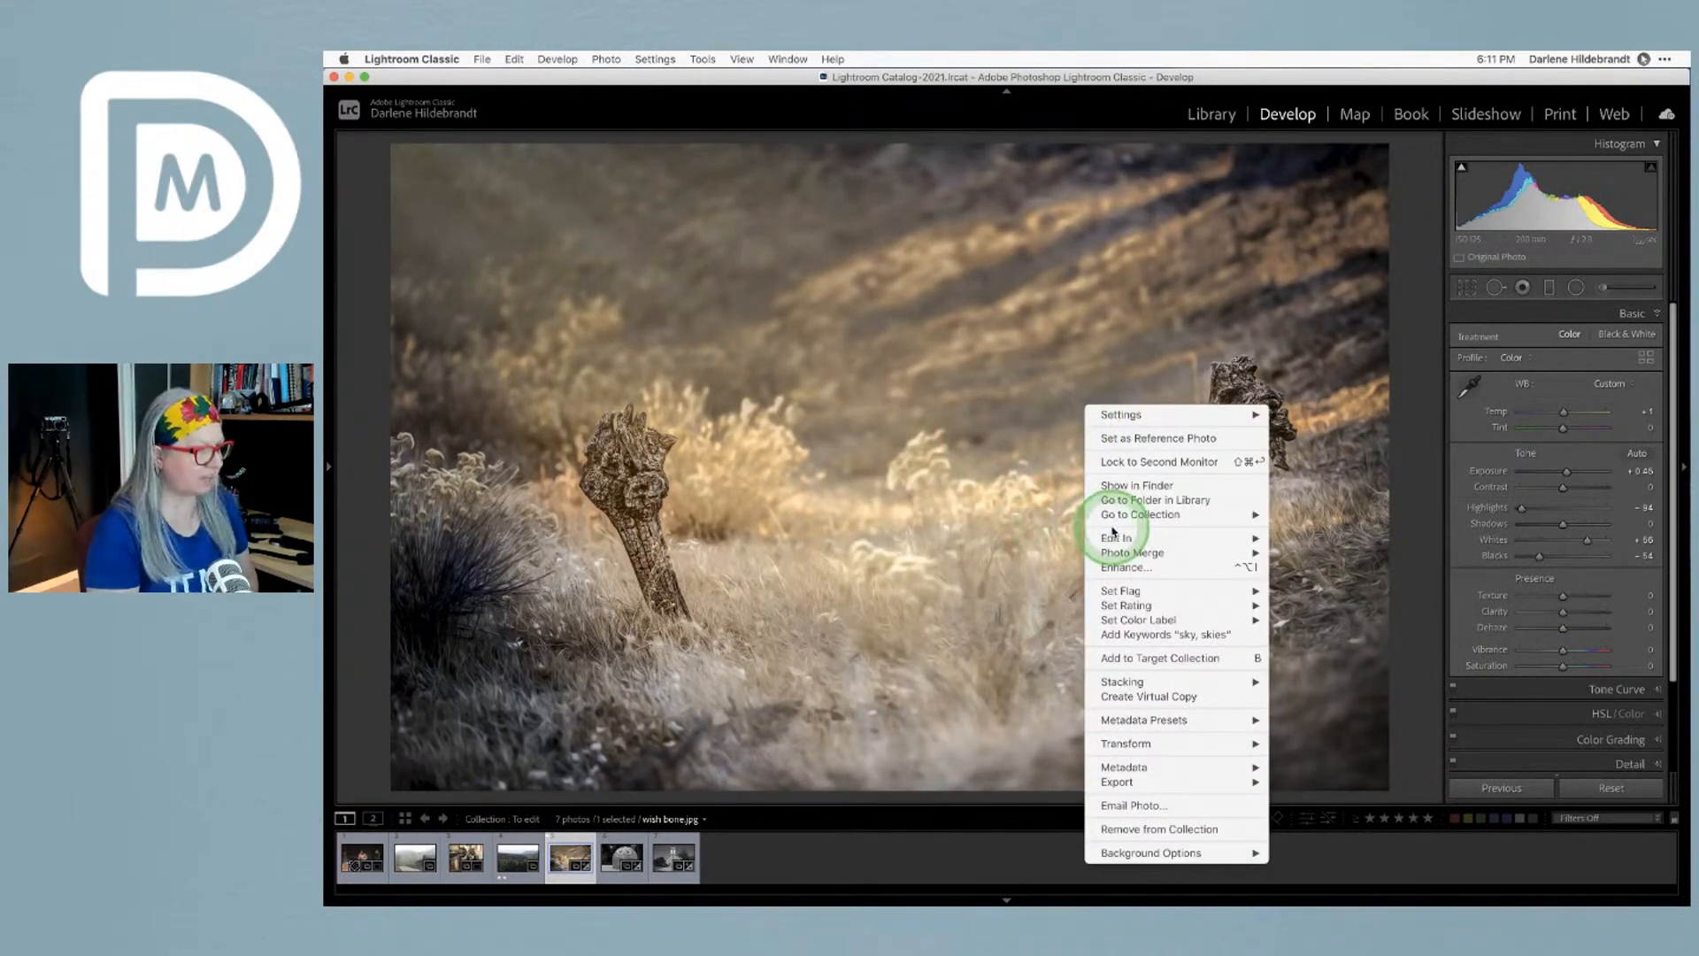
pyautogui.moveTo(1122, 537)
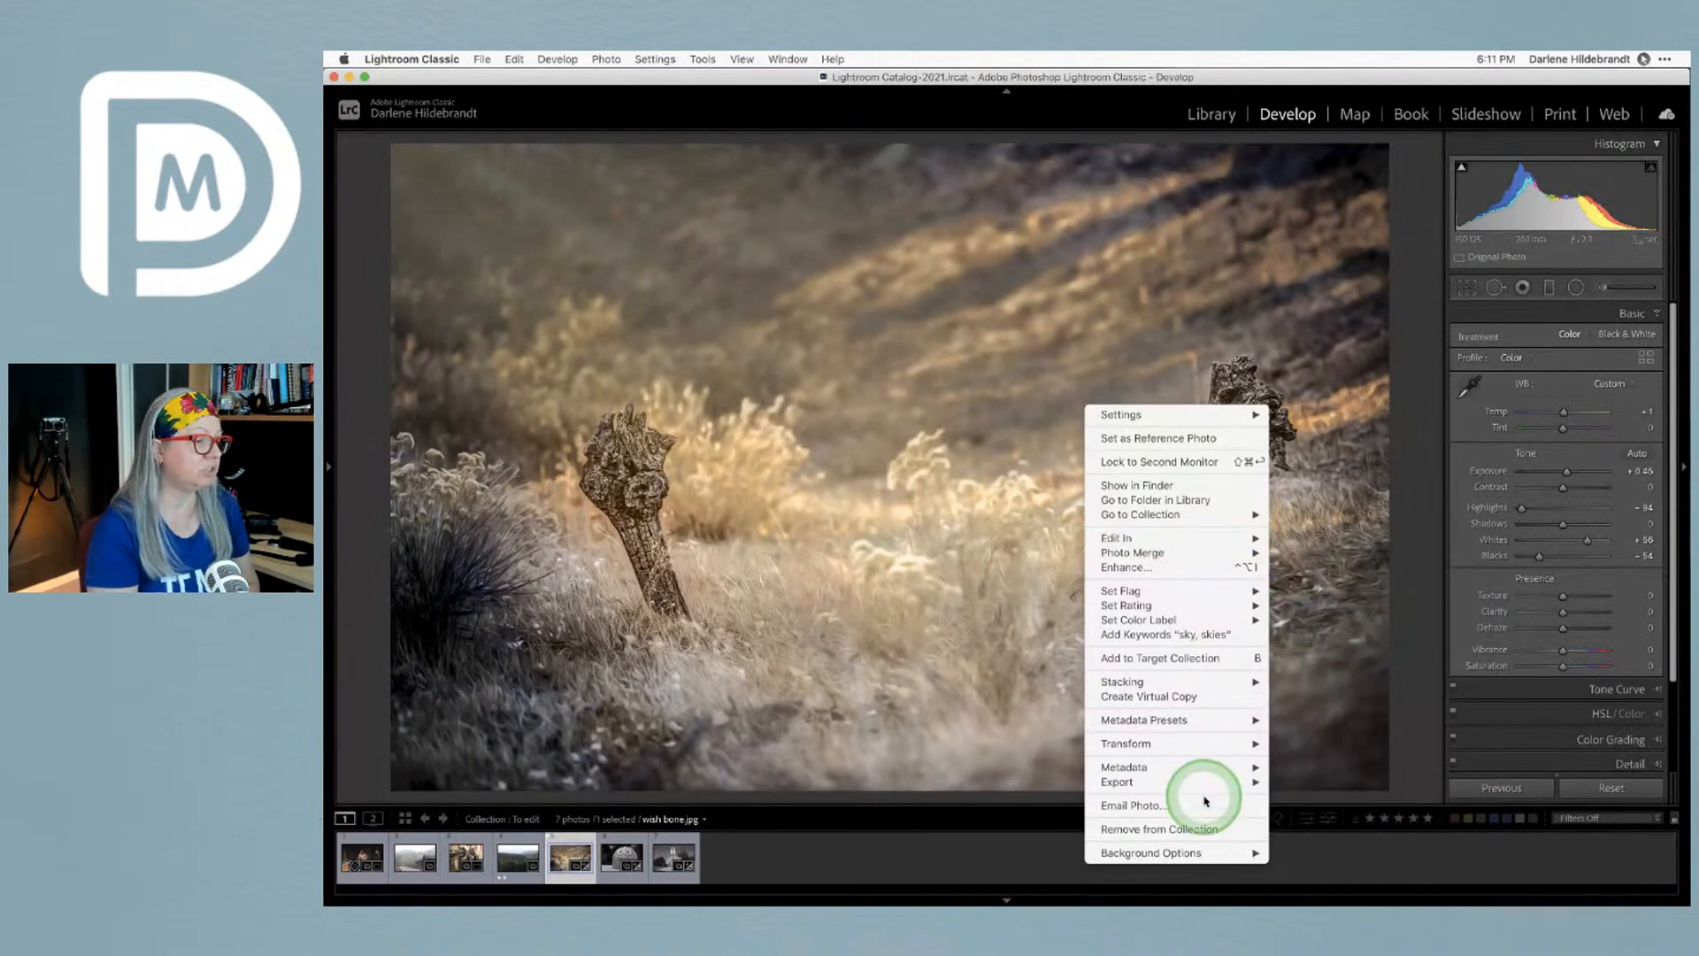
pyautogui.moveTo(1203, 779)
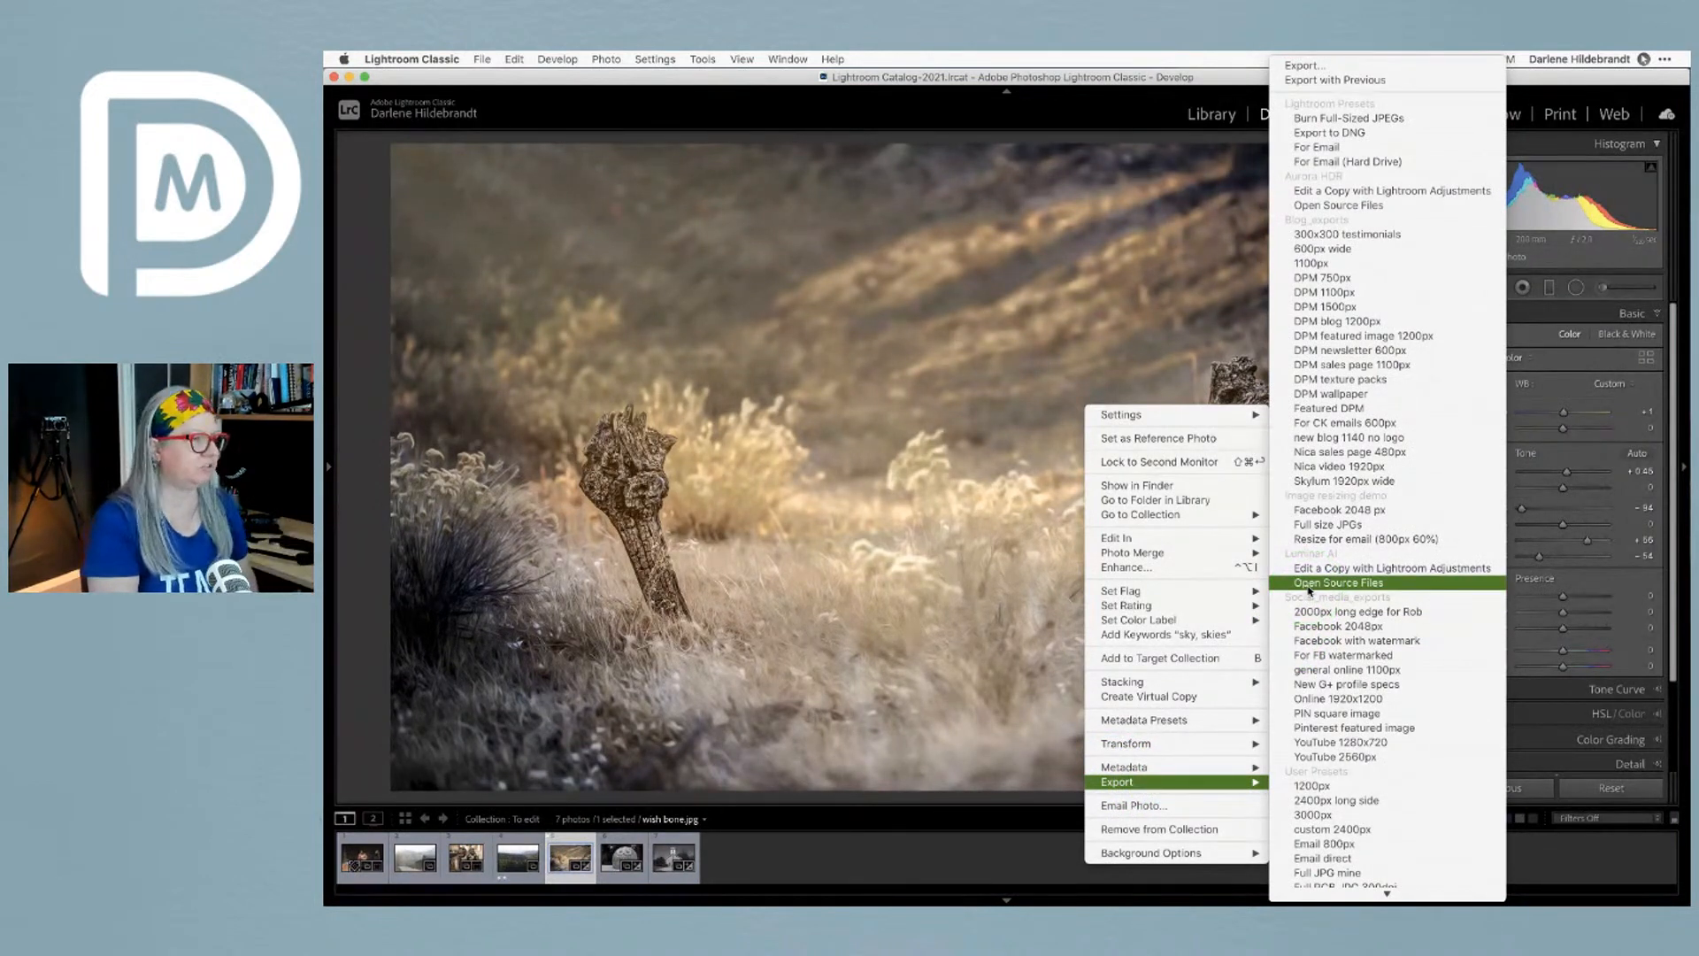
pyautogui.moveTo(1200, 539)
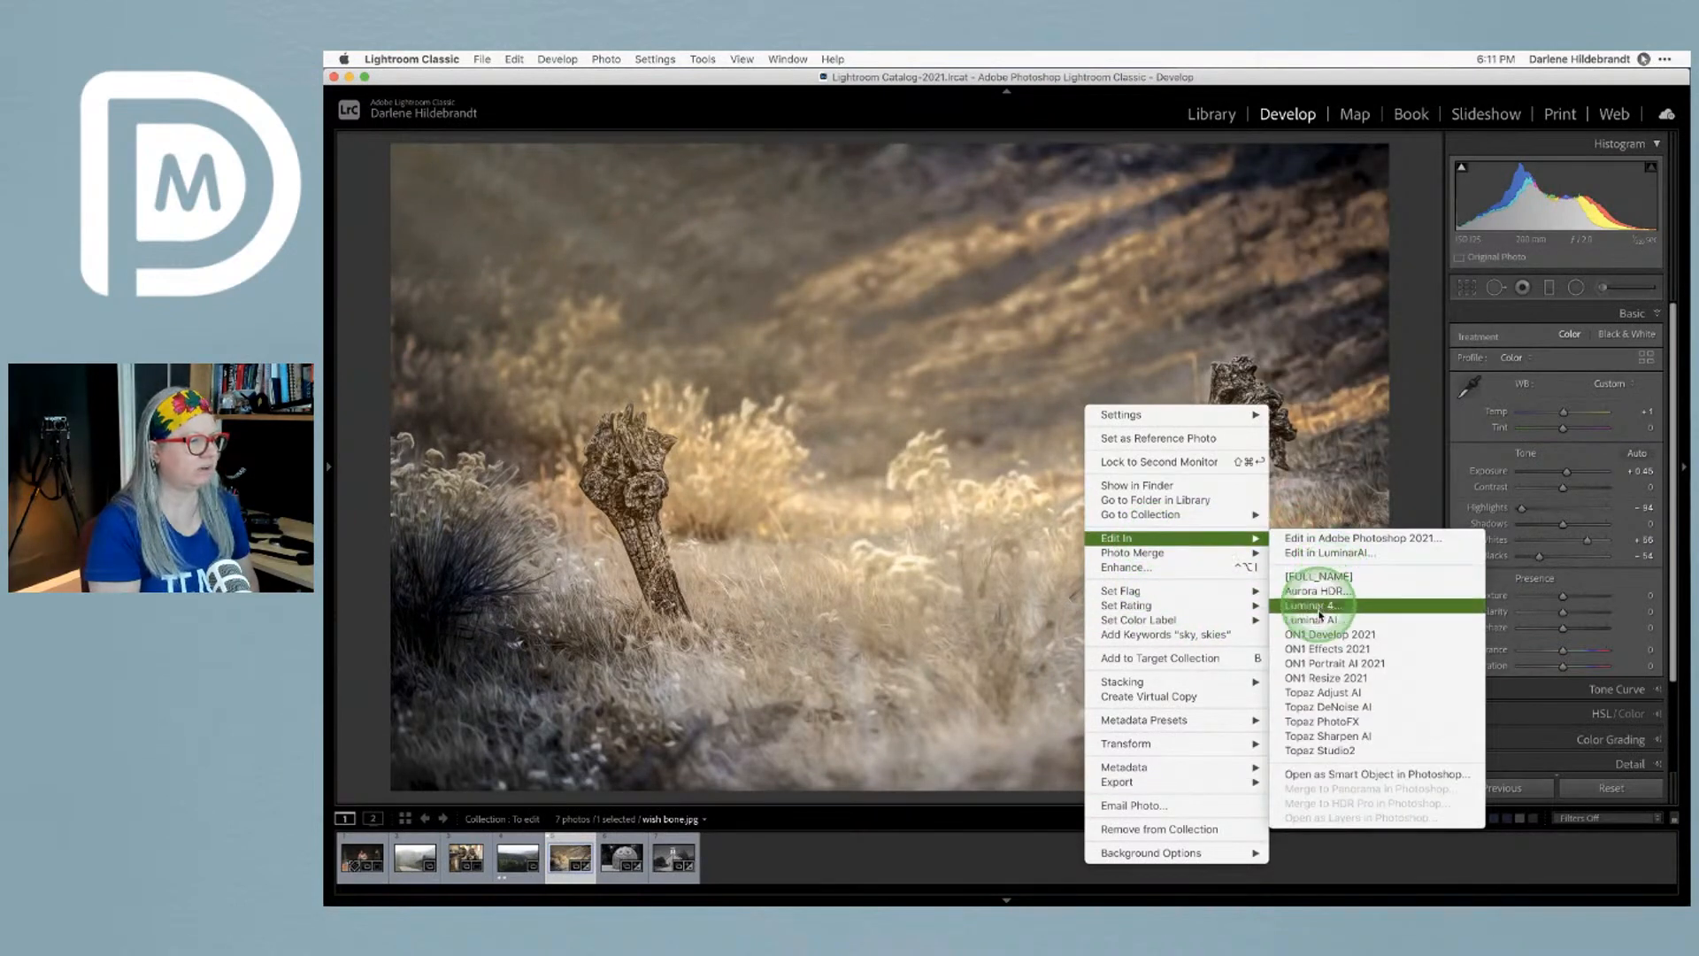
pyautogui.click(1317, 619)
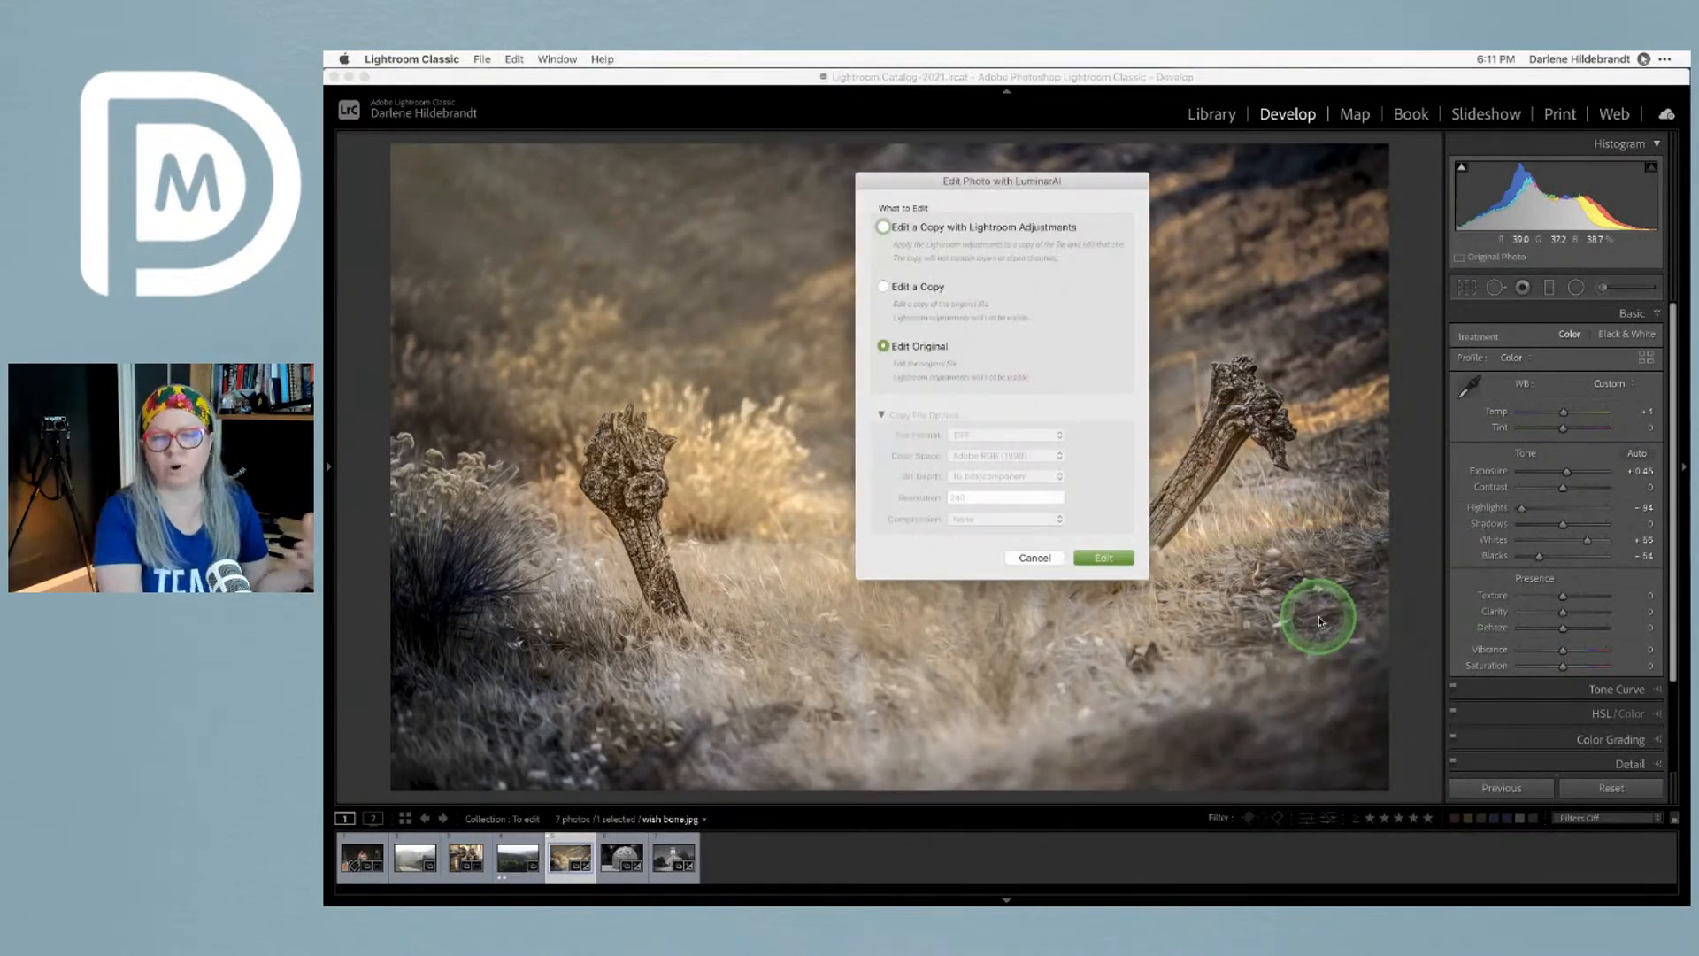
# Send a copy with Lightroom adjustments to Luminar AI, using the JPEG file format
pyautogui.click(989, 229)
pyautogui.click(1005, 435)
pyautogui.click(995, 460)
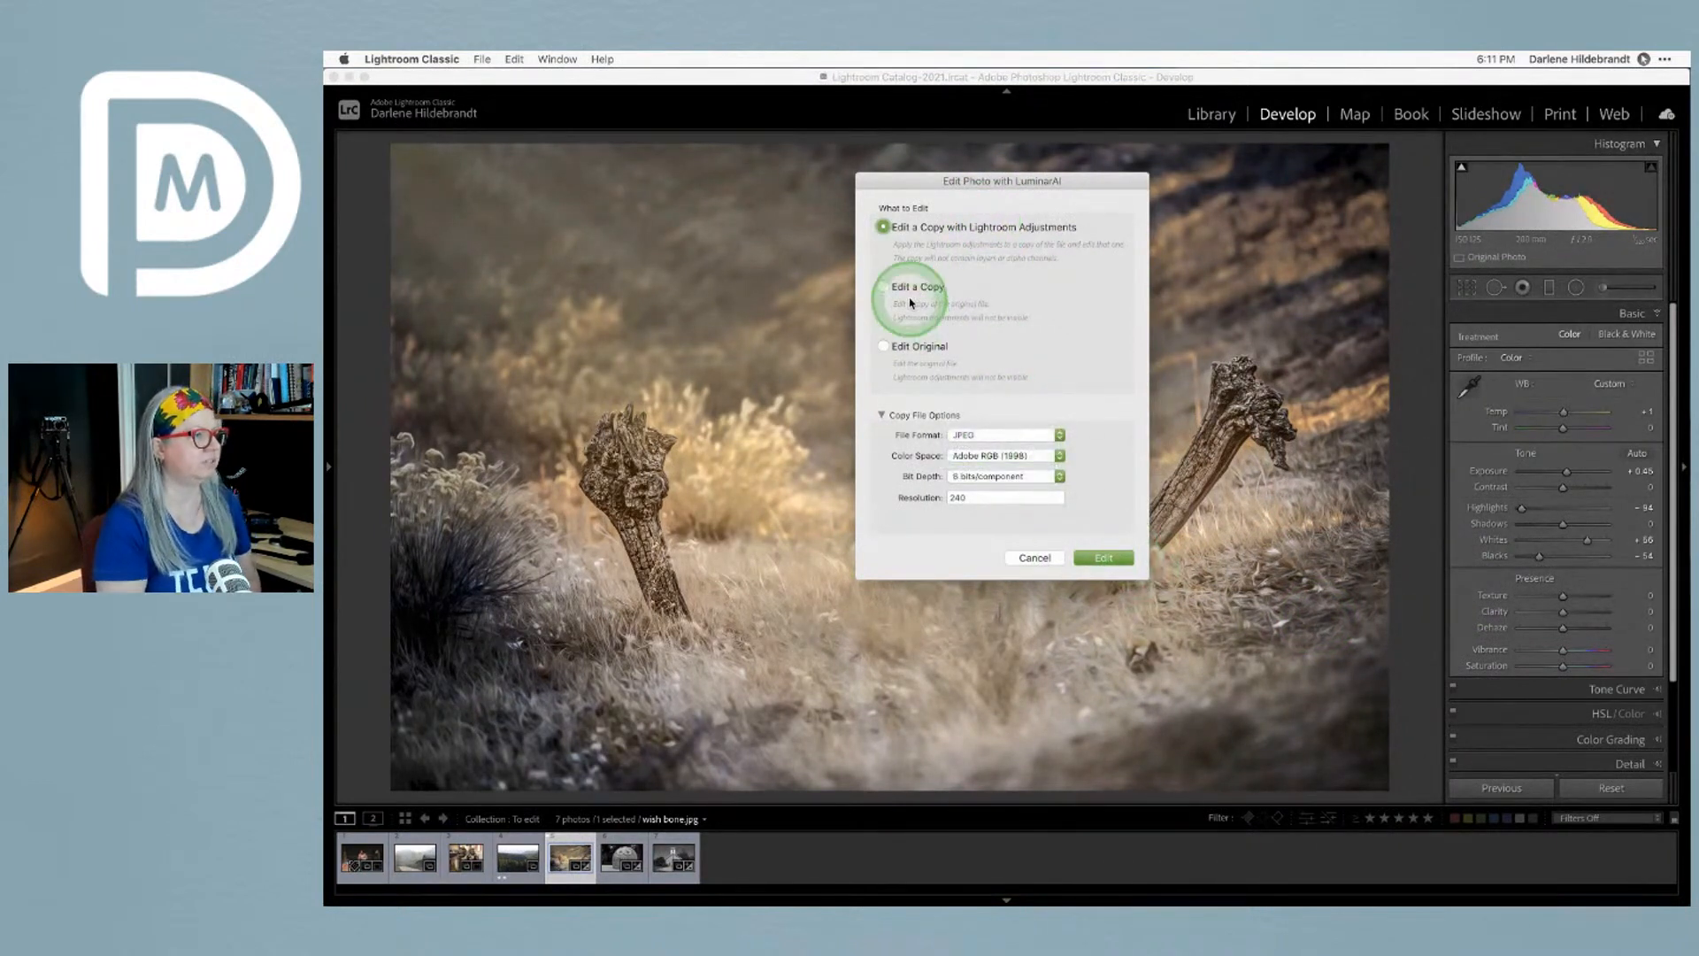
pyautogui.click(1101, 558)
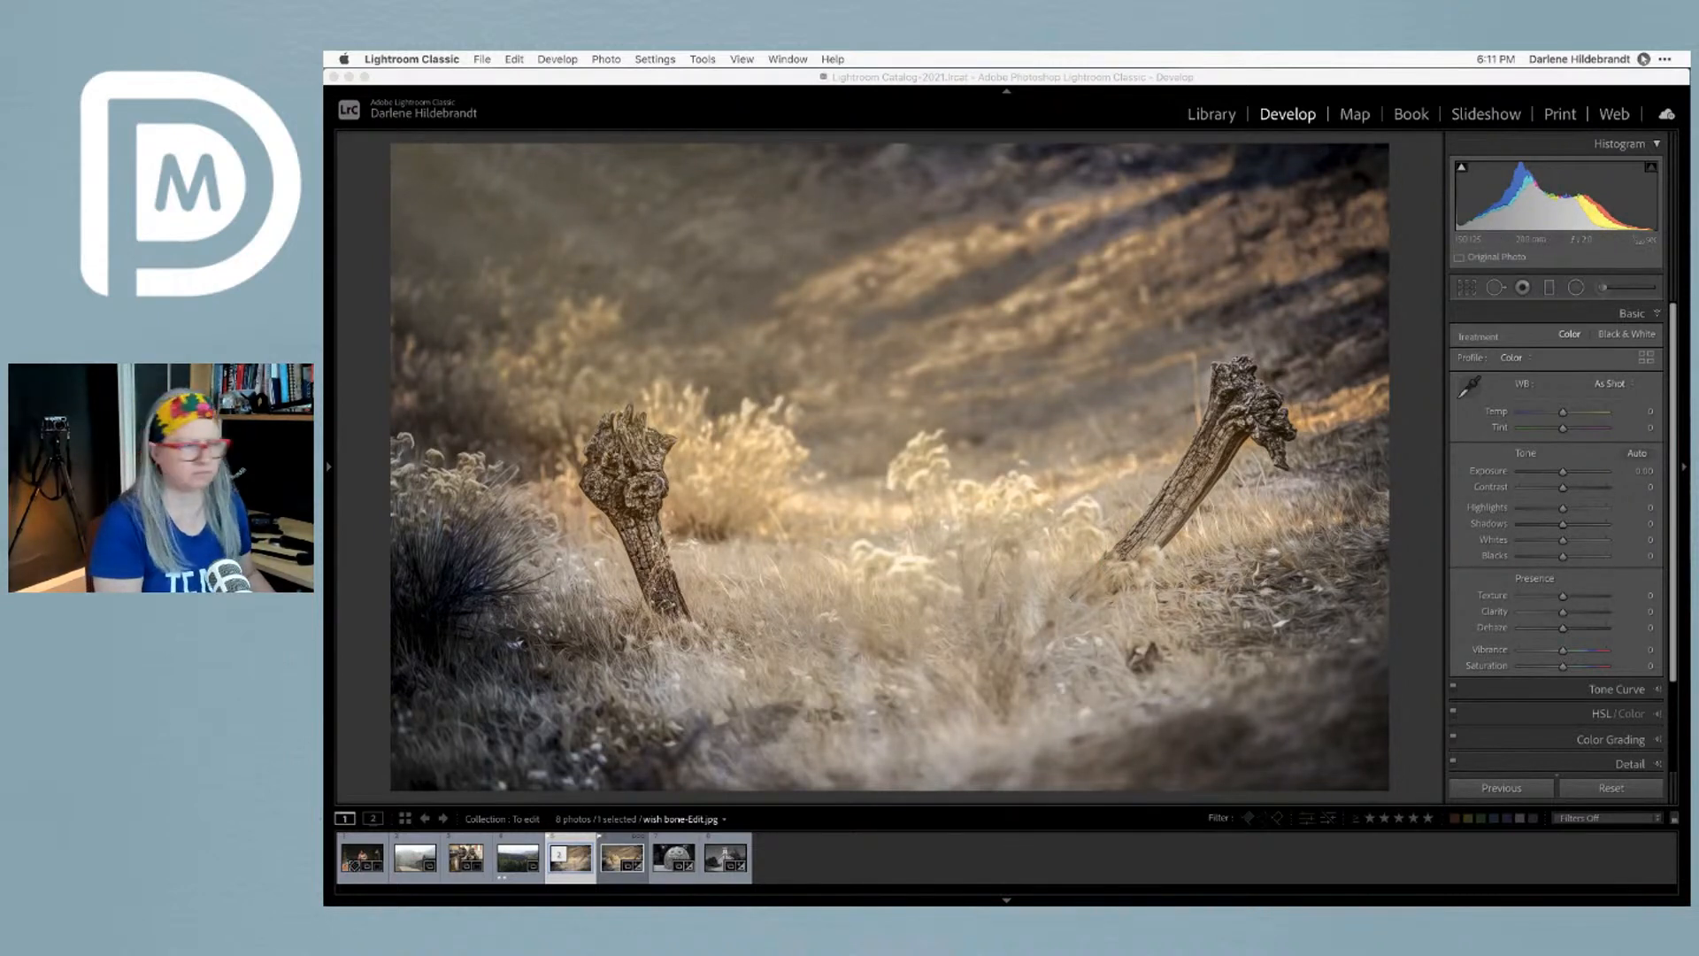
# Switch to Luminar AI, ignoring the non-responsive application alert, and move its window so the whole workspace fits on screen
pyautogui.press('super+Tab')
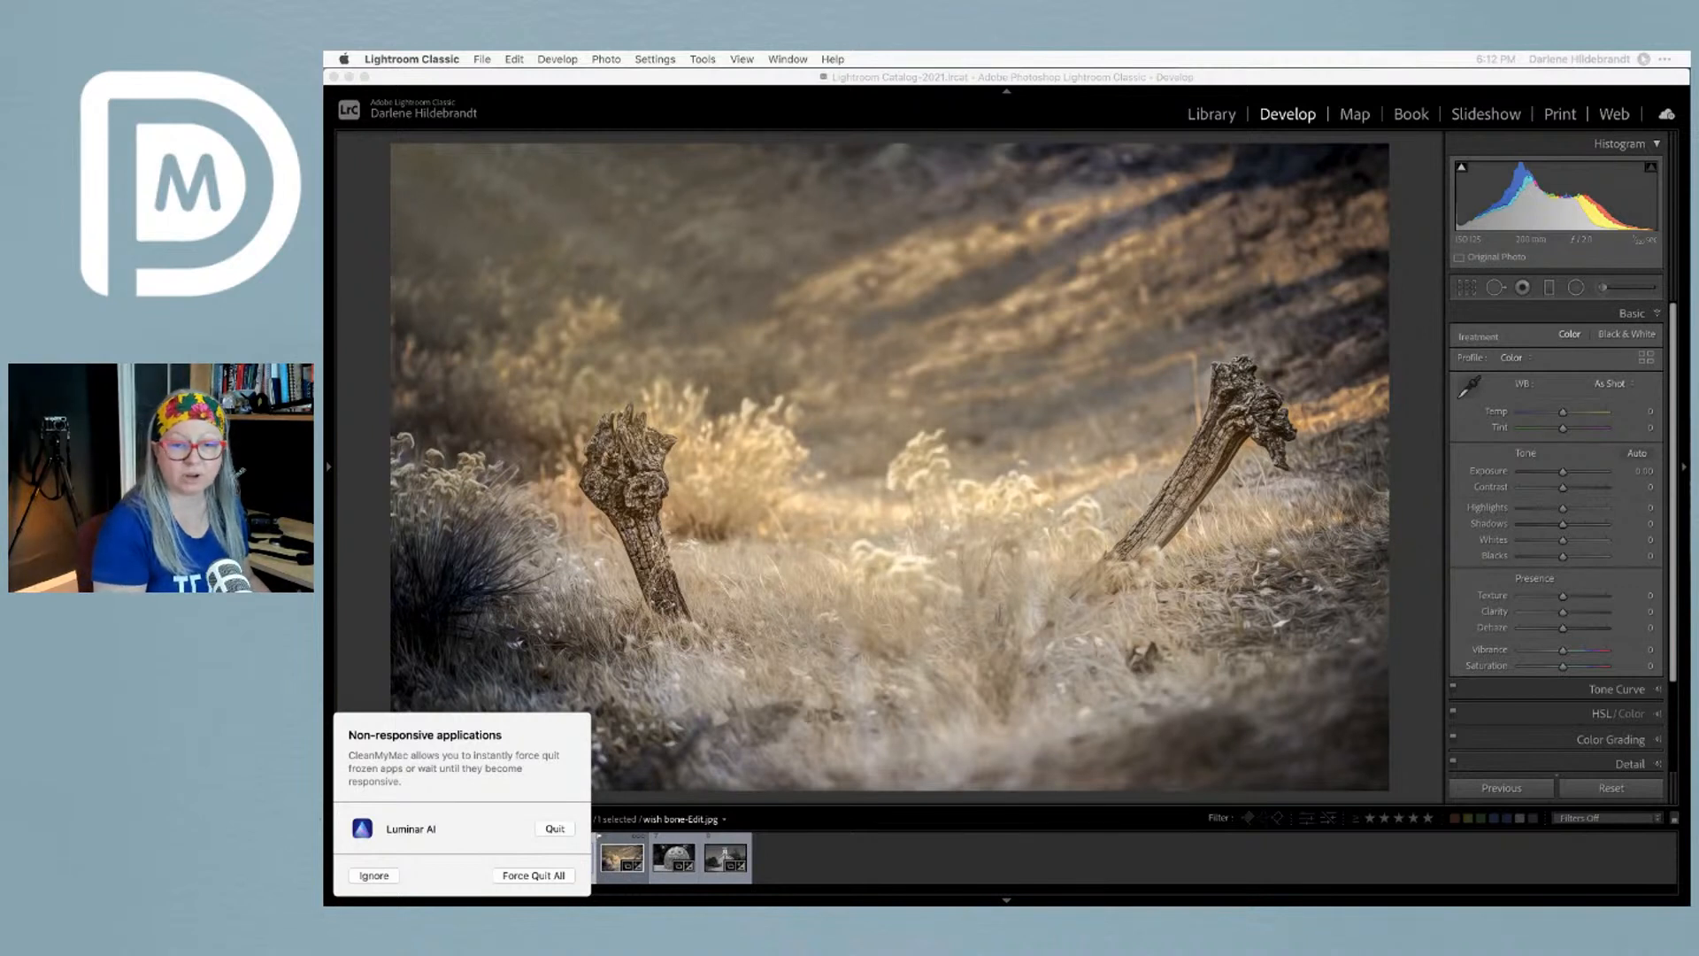
pyautogui.click(371, 875)
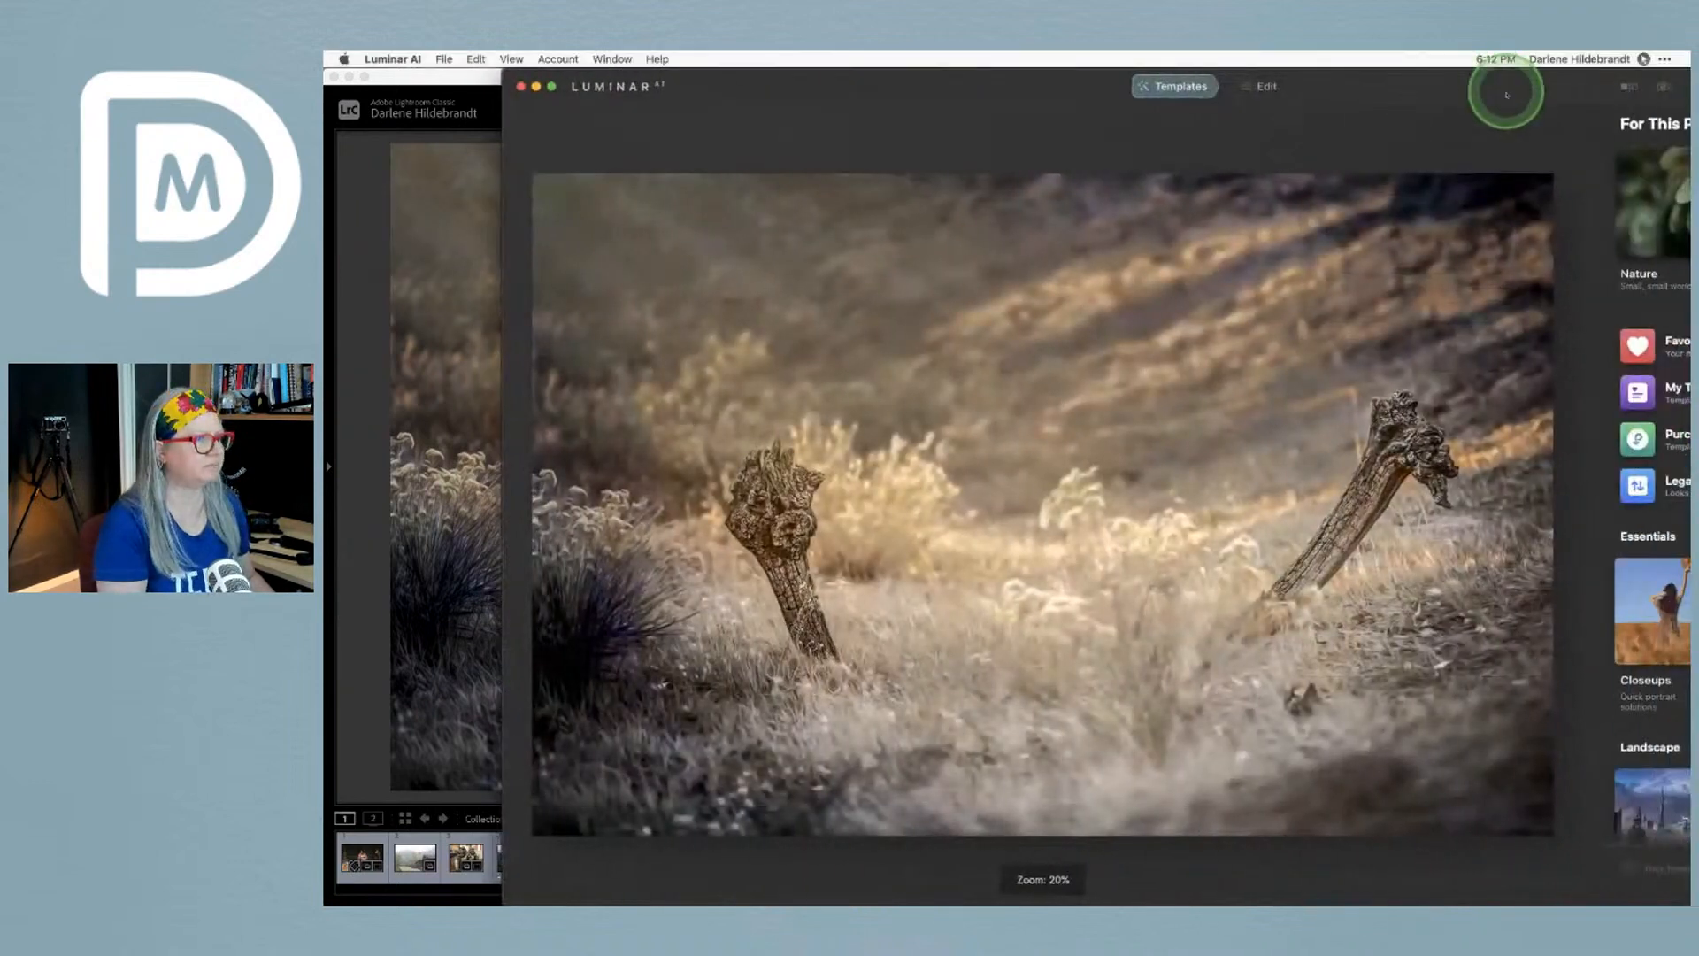
pyautogui.moveTo(1498, 88); pyautogui.dragTo(1325, 82)
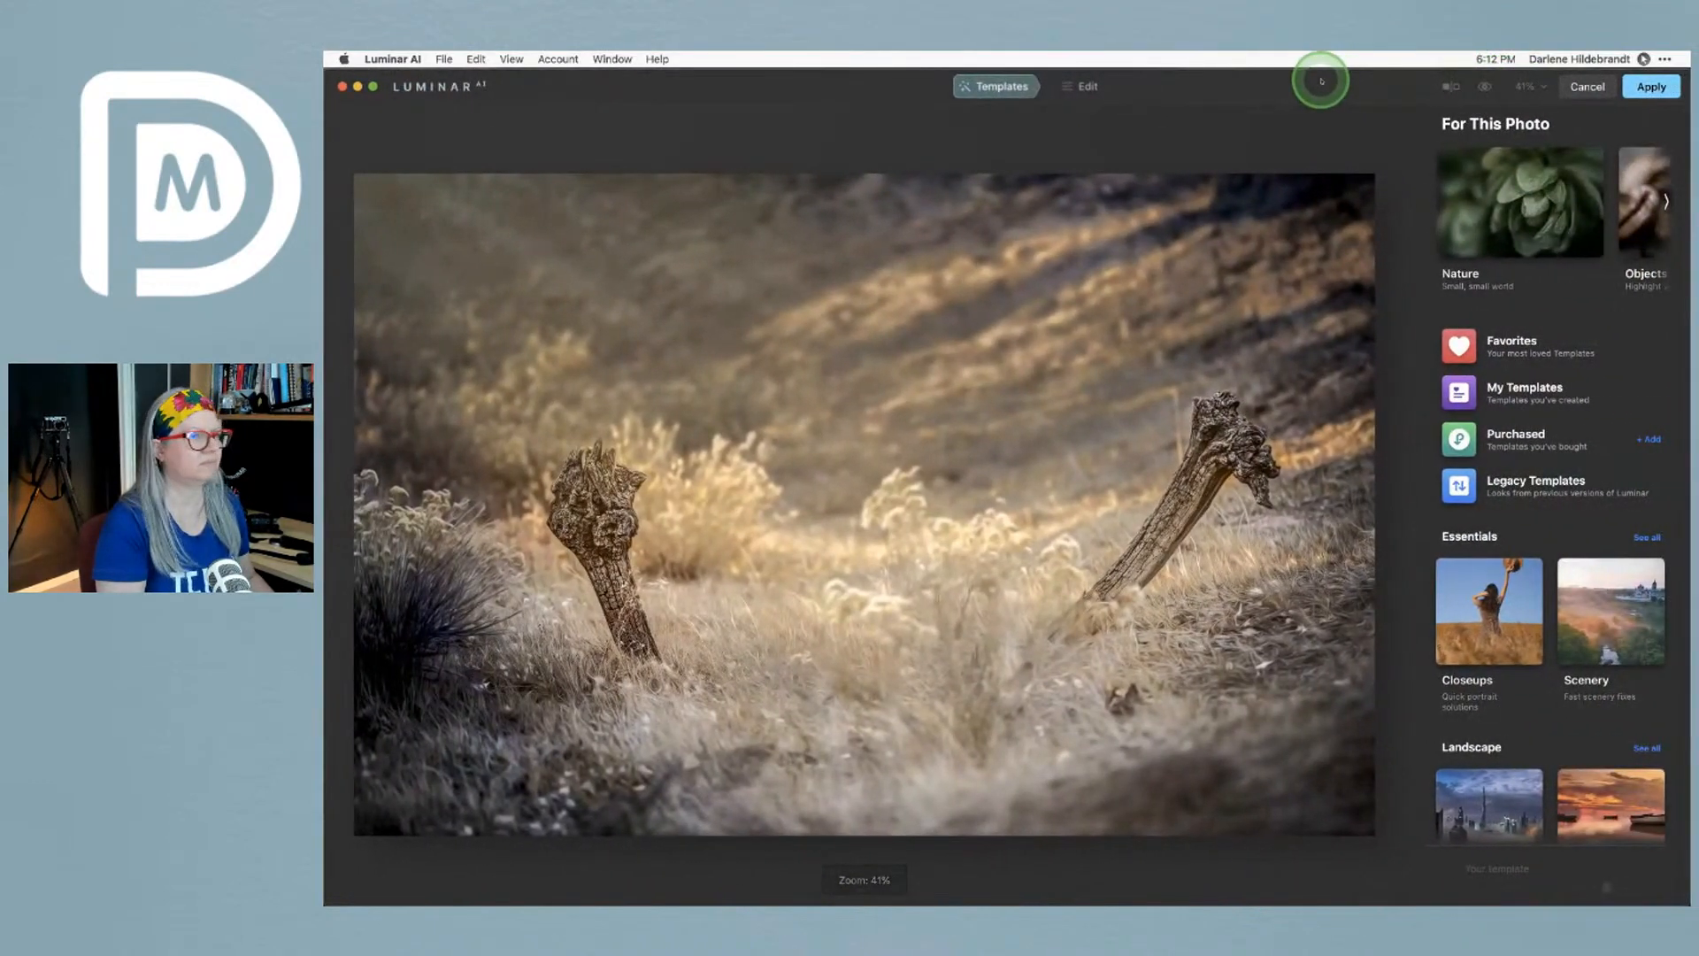
# Show Luminar AI's editing tools, collapse Enhance and open the Sunrays settings
pyautogui.click(1087, 87)
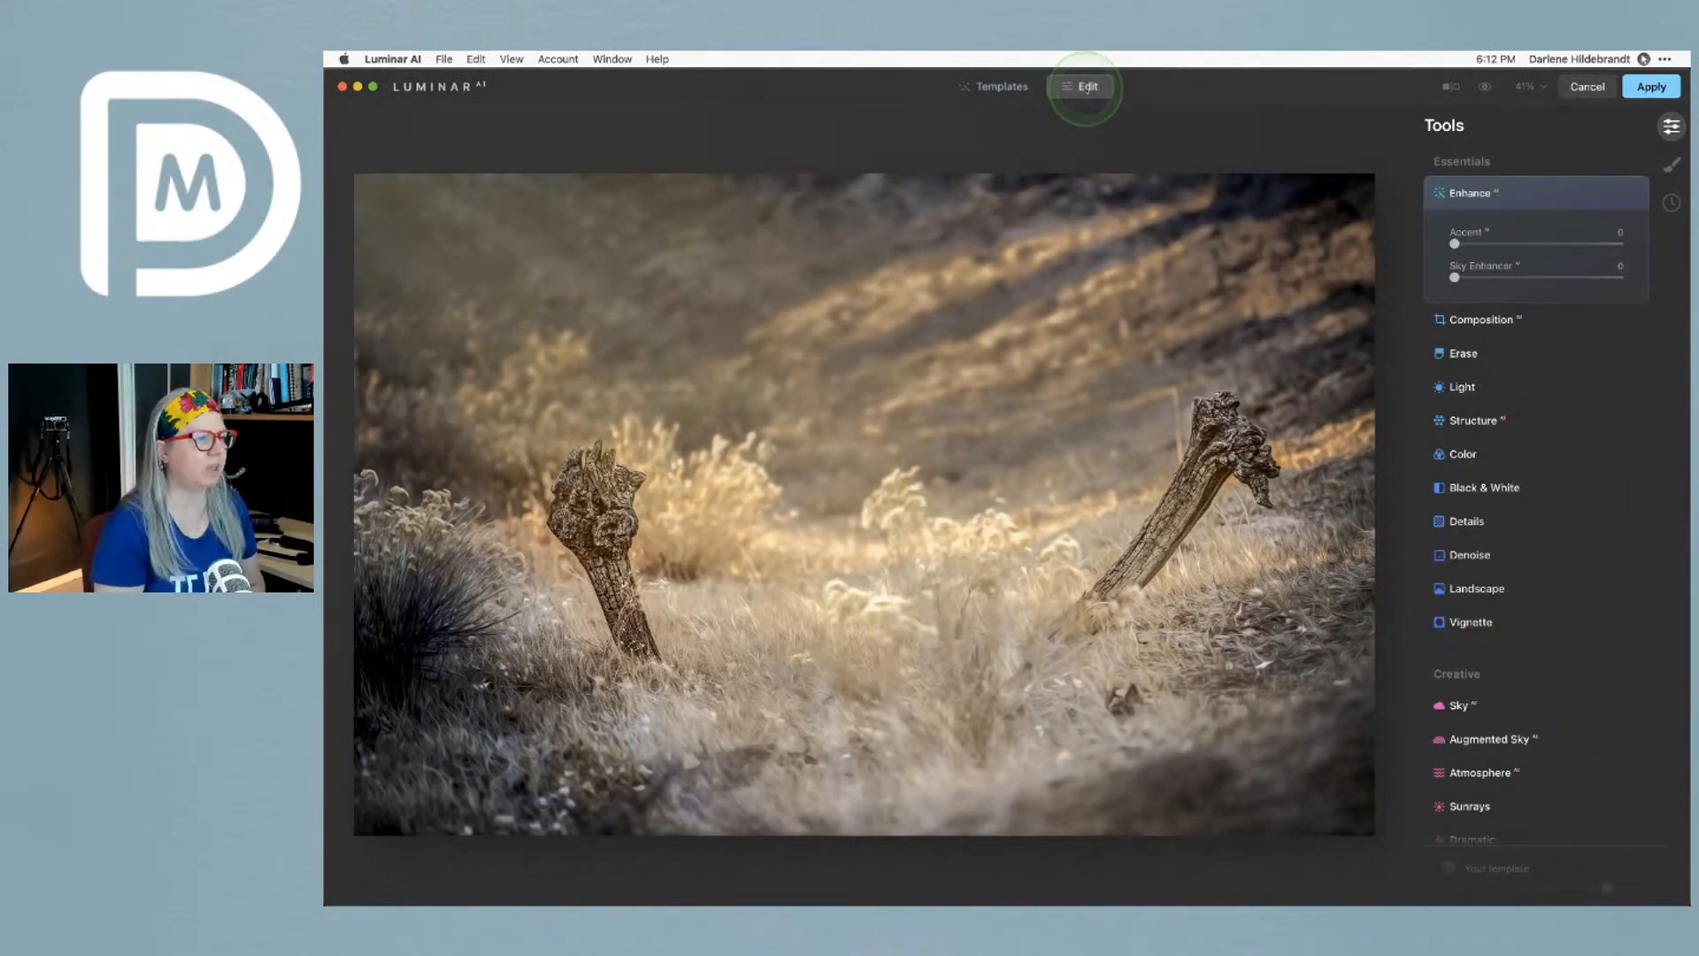
pyautogui.click(1531, 191)
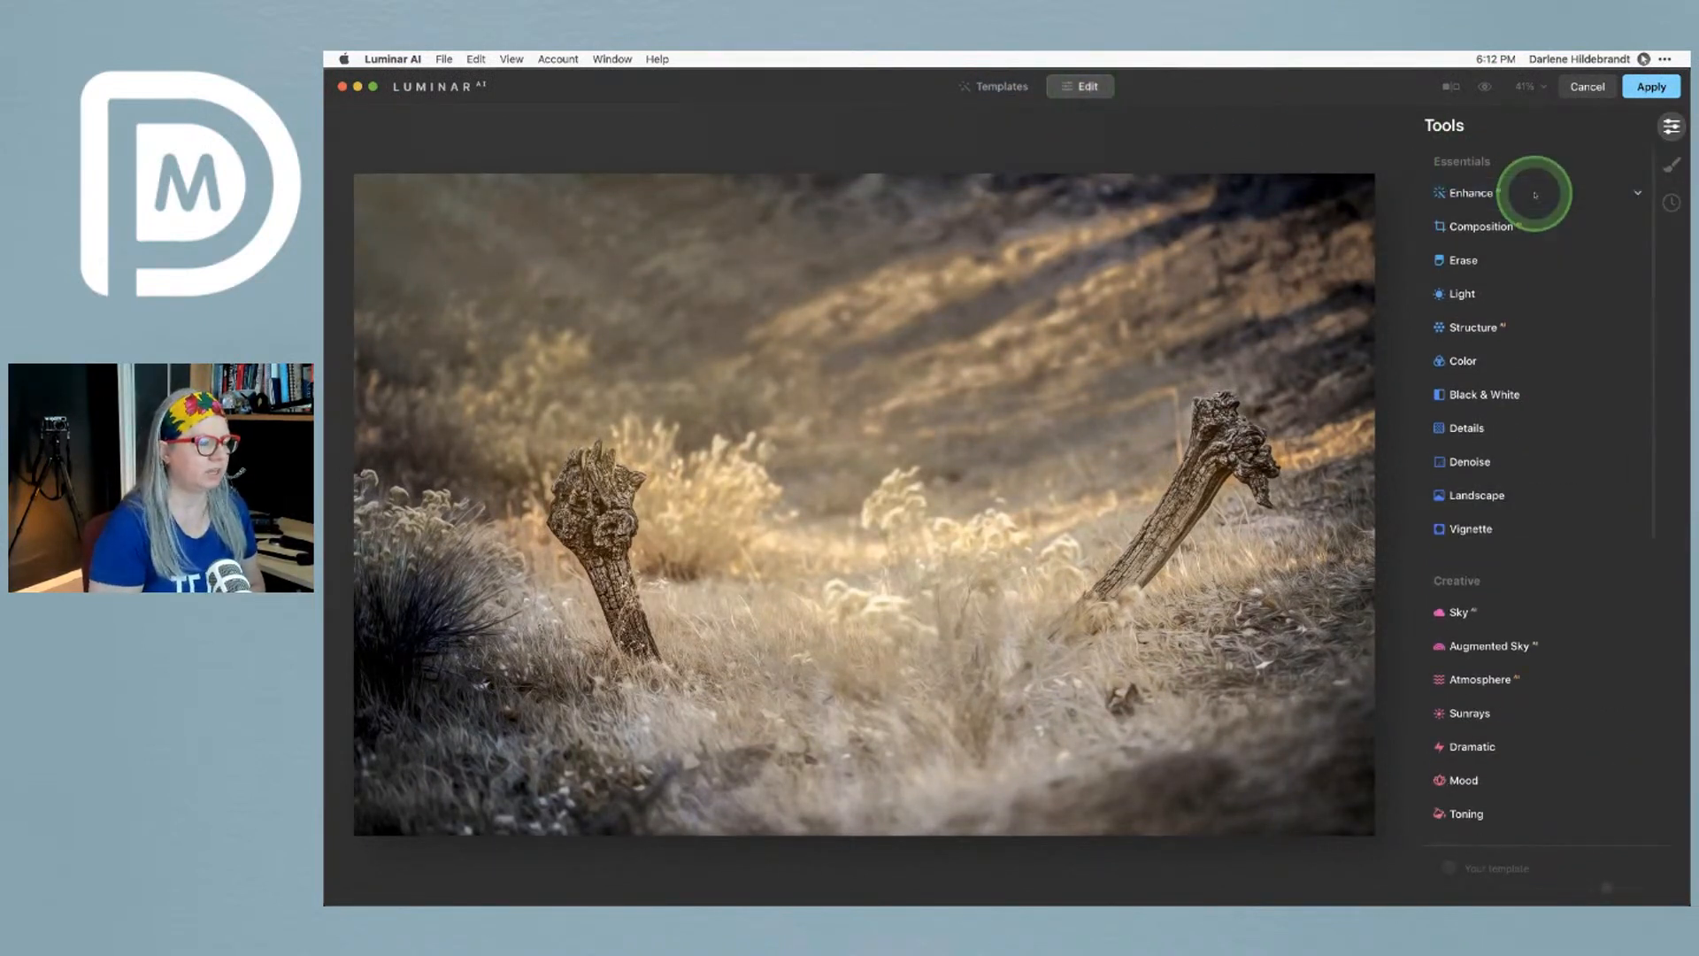
pyautogui.scroll(-5, 1555, 411)
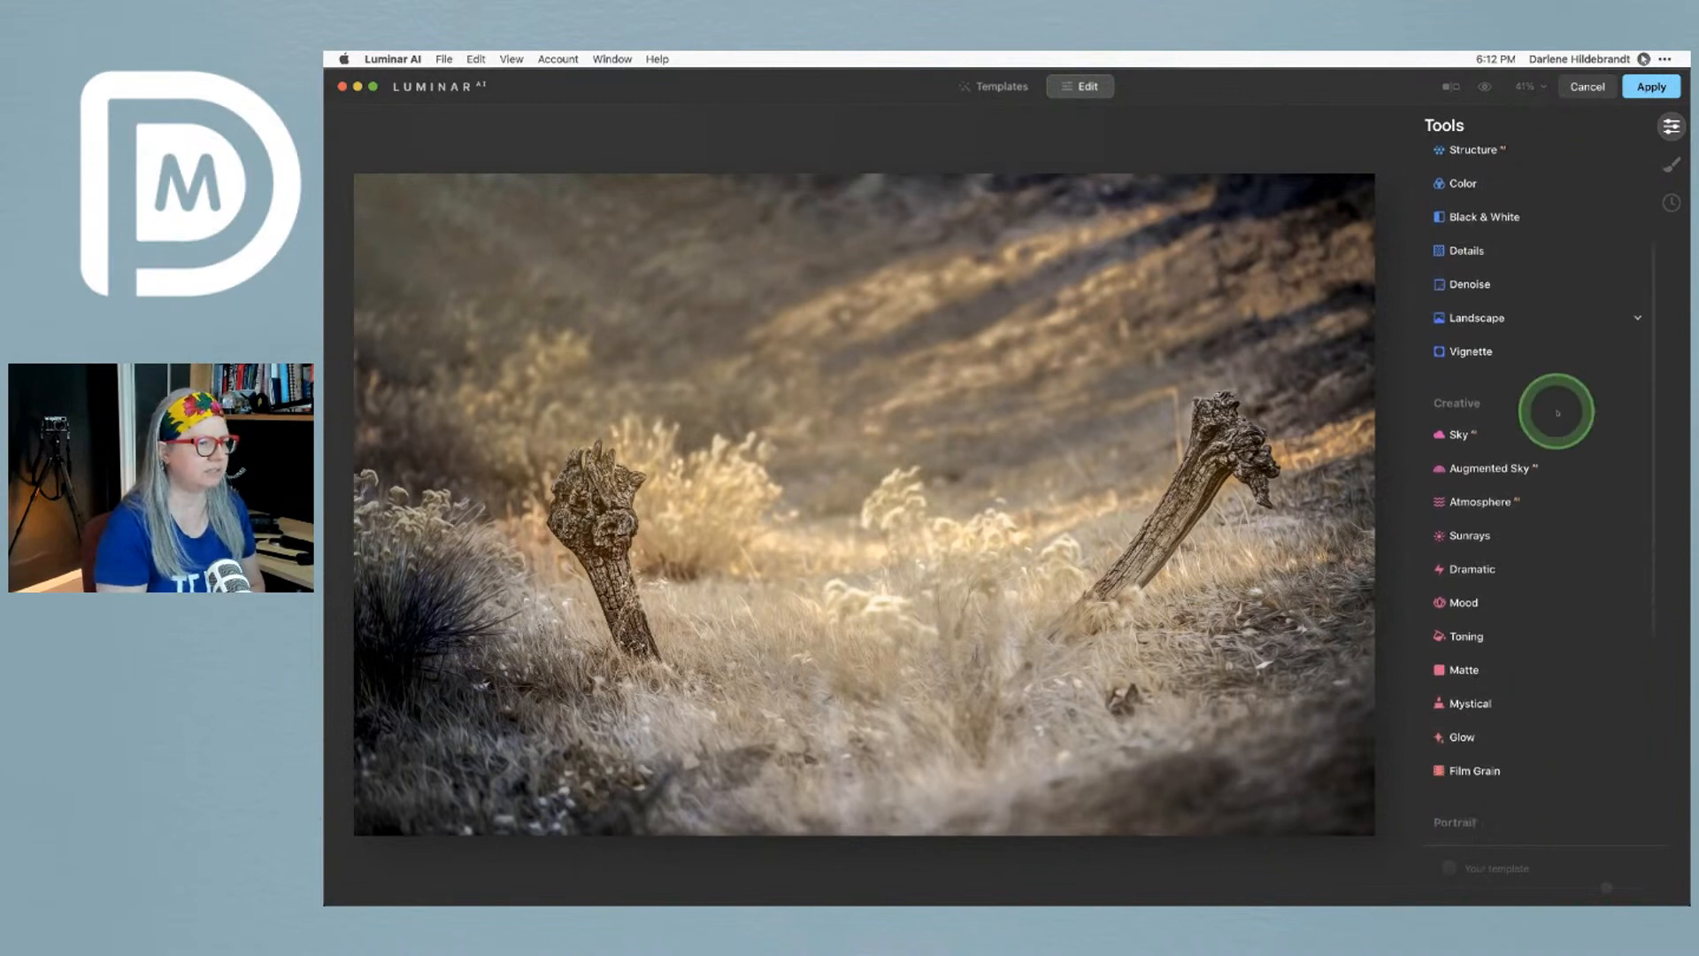
pyautogui.click(1474, 409)
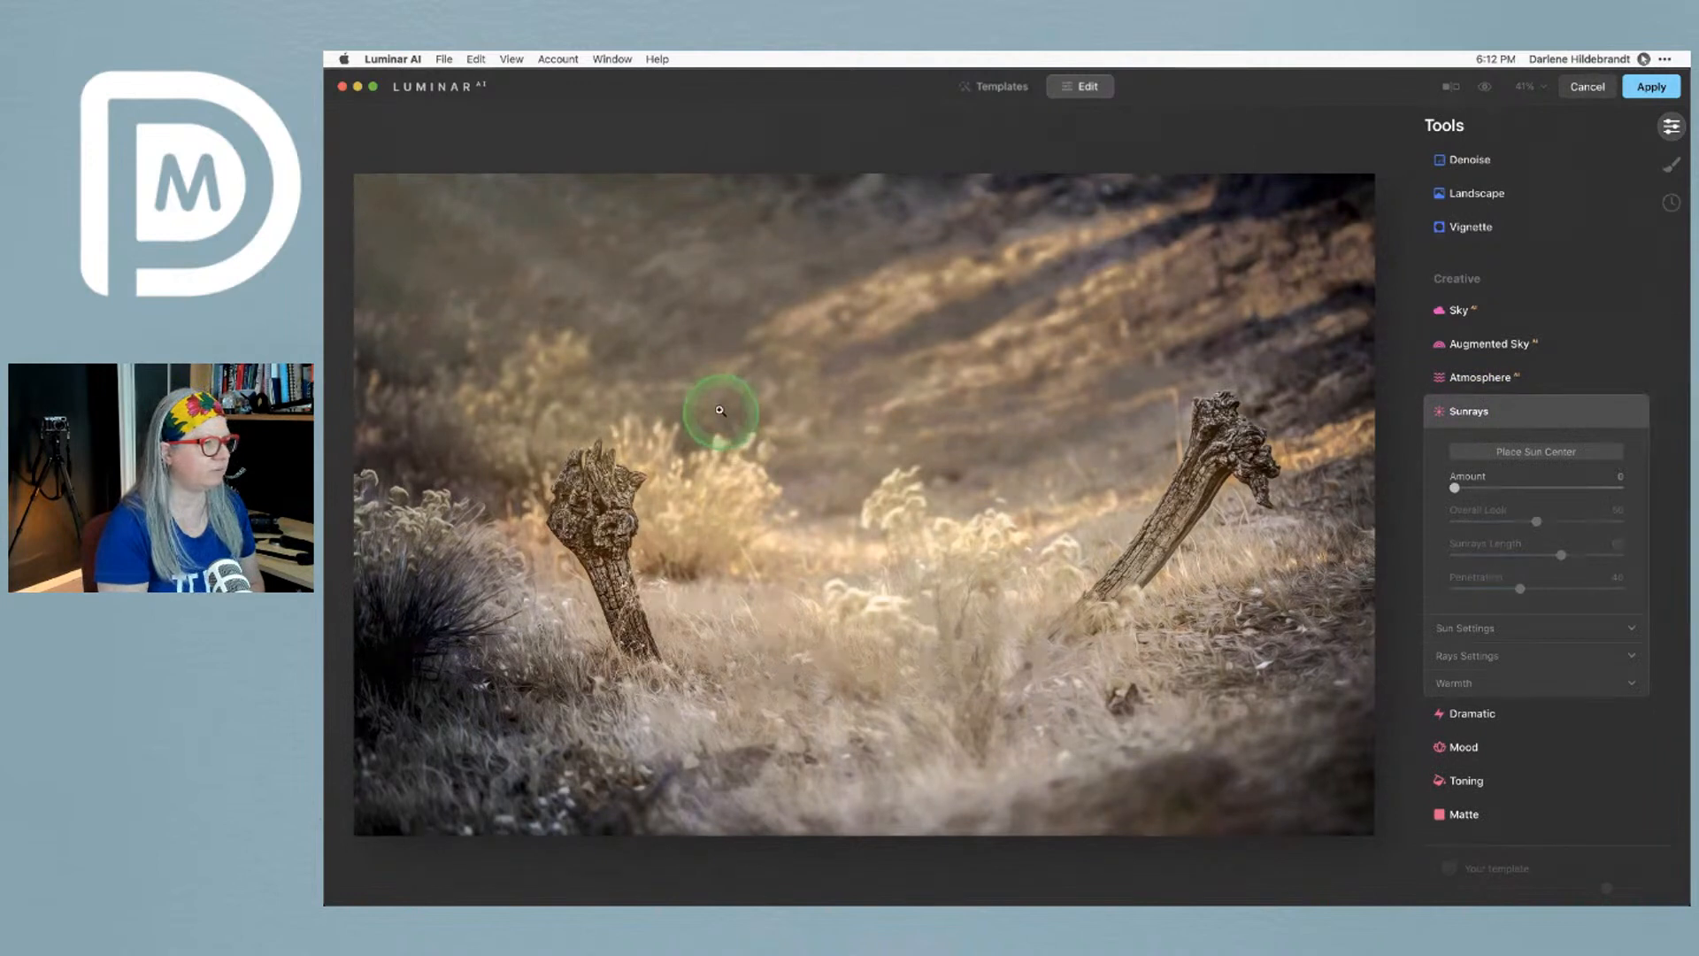
# Set the Sunrays Amount to 49, place the sun center above the photo's upper-left area, and compare the effect on and off
pyautogui.click(1517, 453)
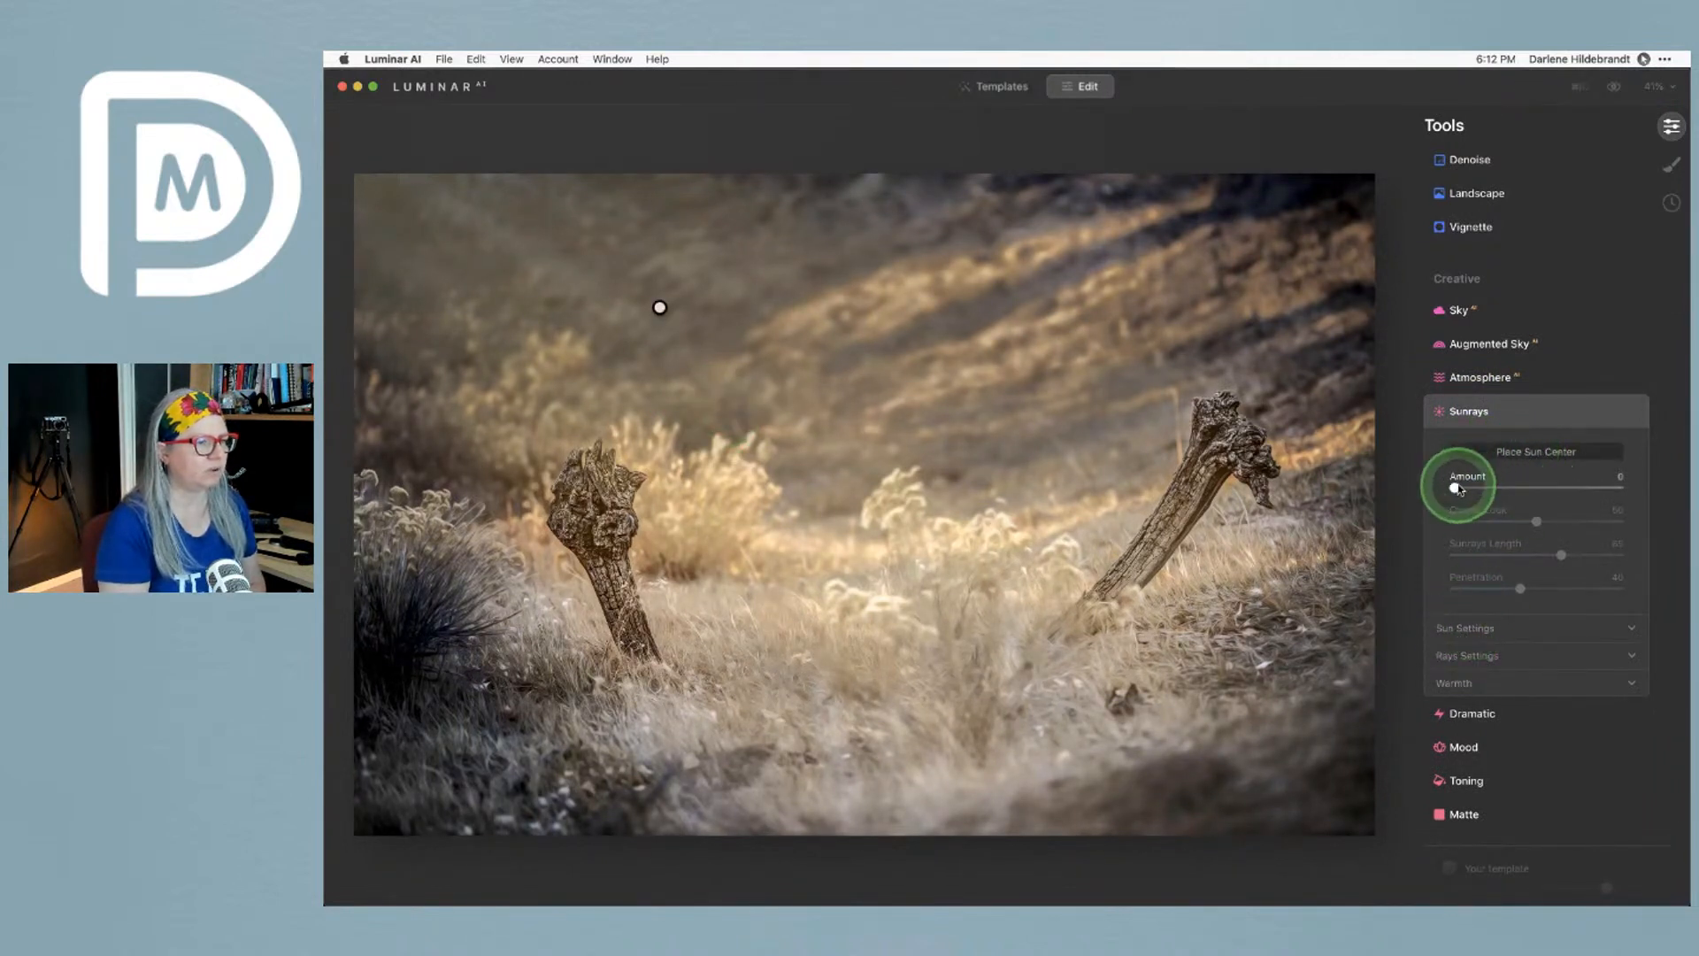
pyautogui.moveTo(1455, 487); pyautogui.dragTo(1538, 489)
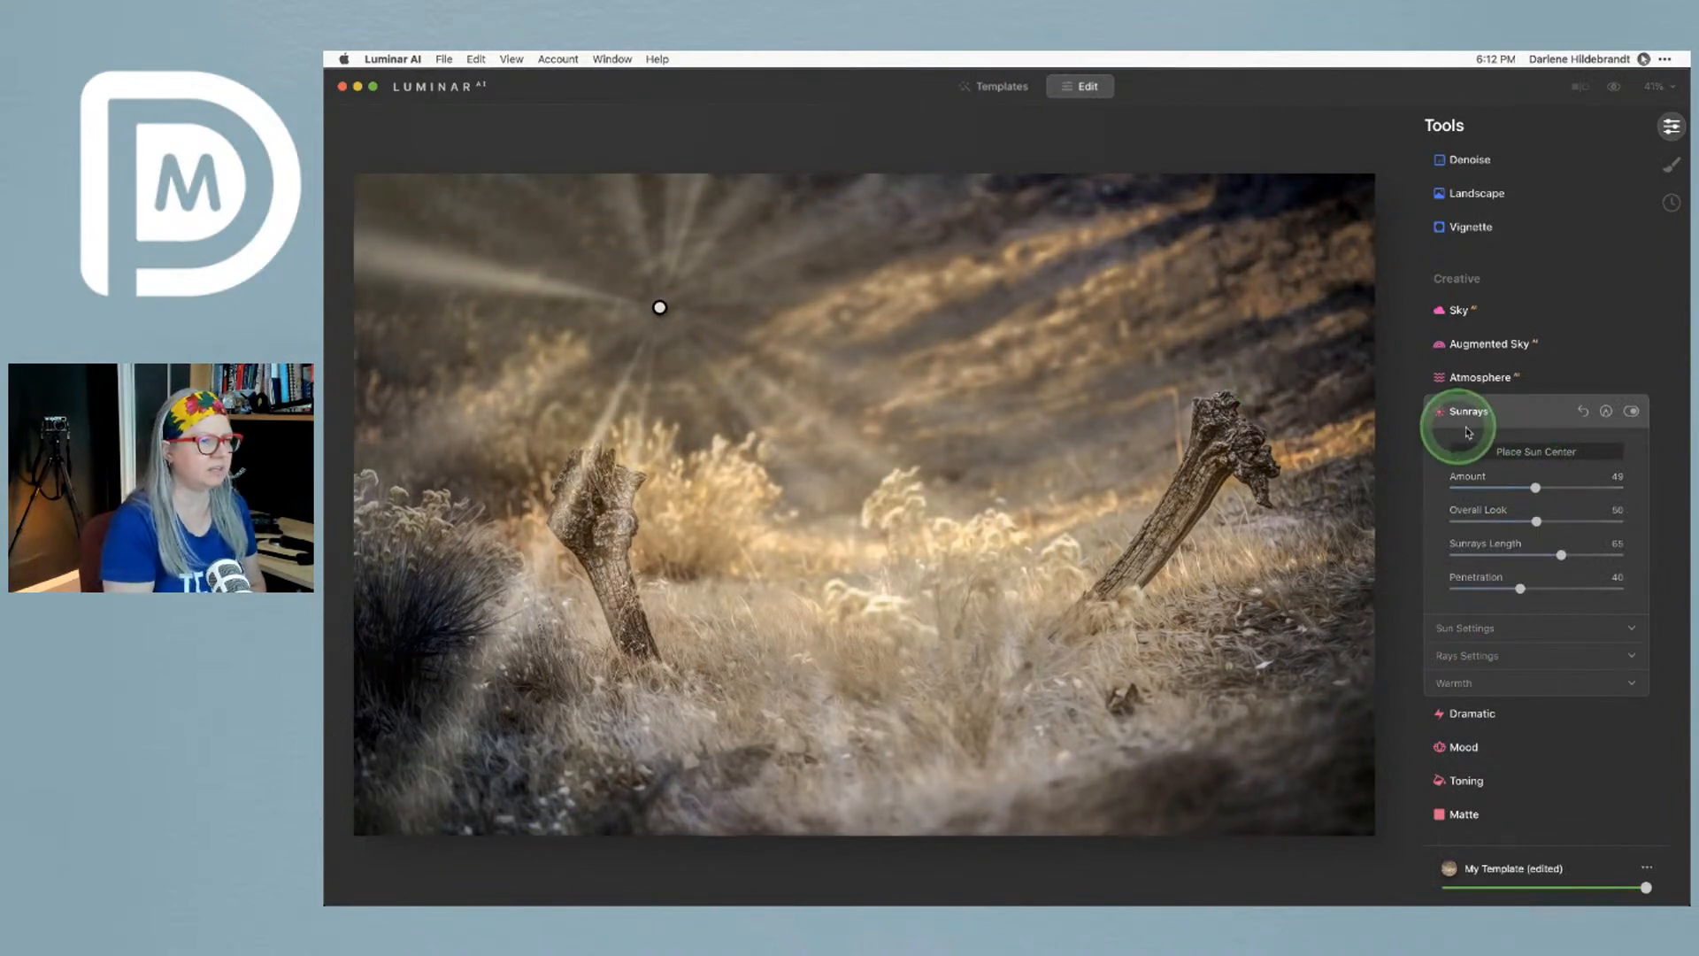
pyautogui.click(1525, 454)
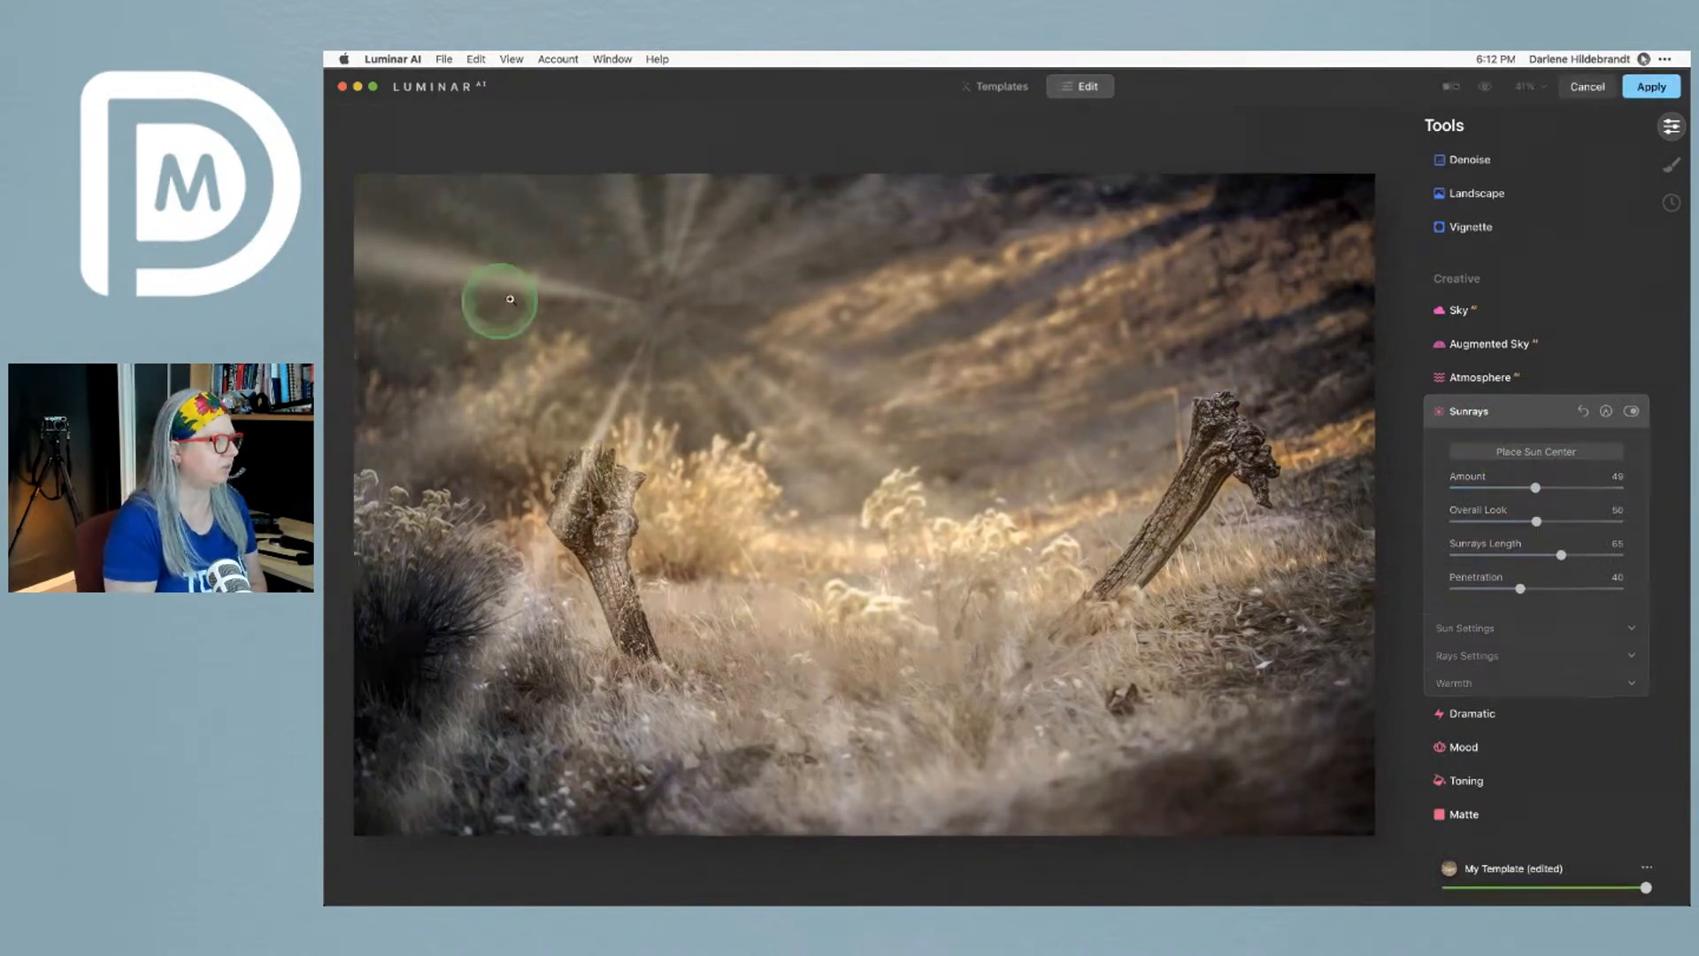
pyautogui.click(1536, 452)
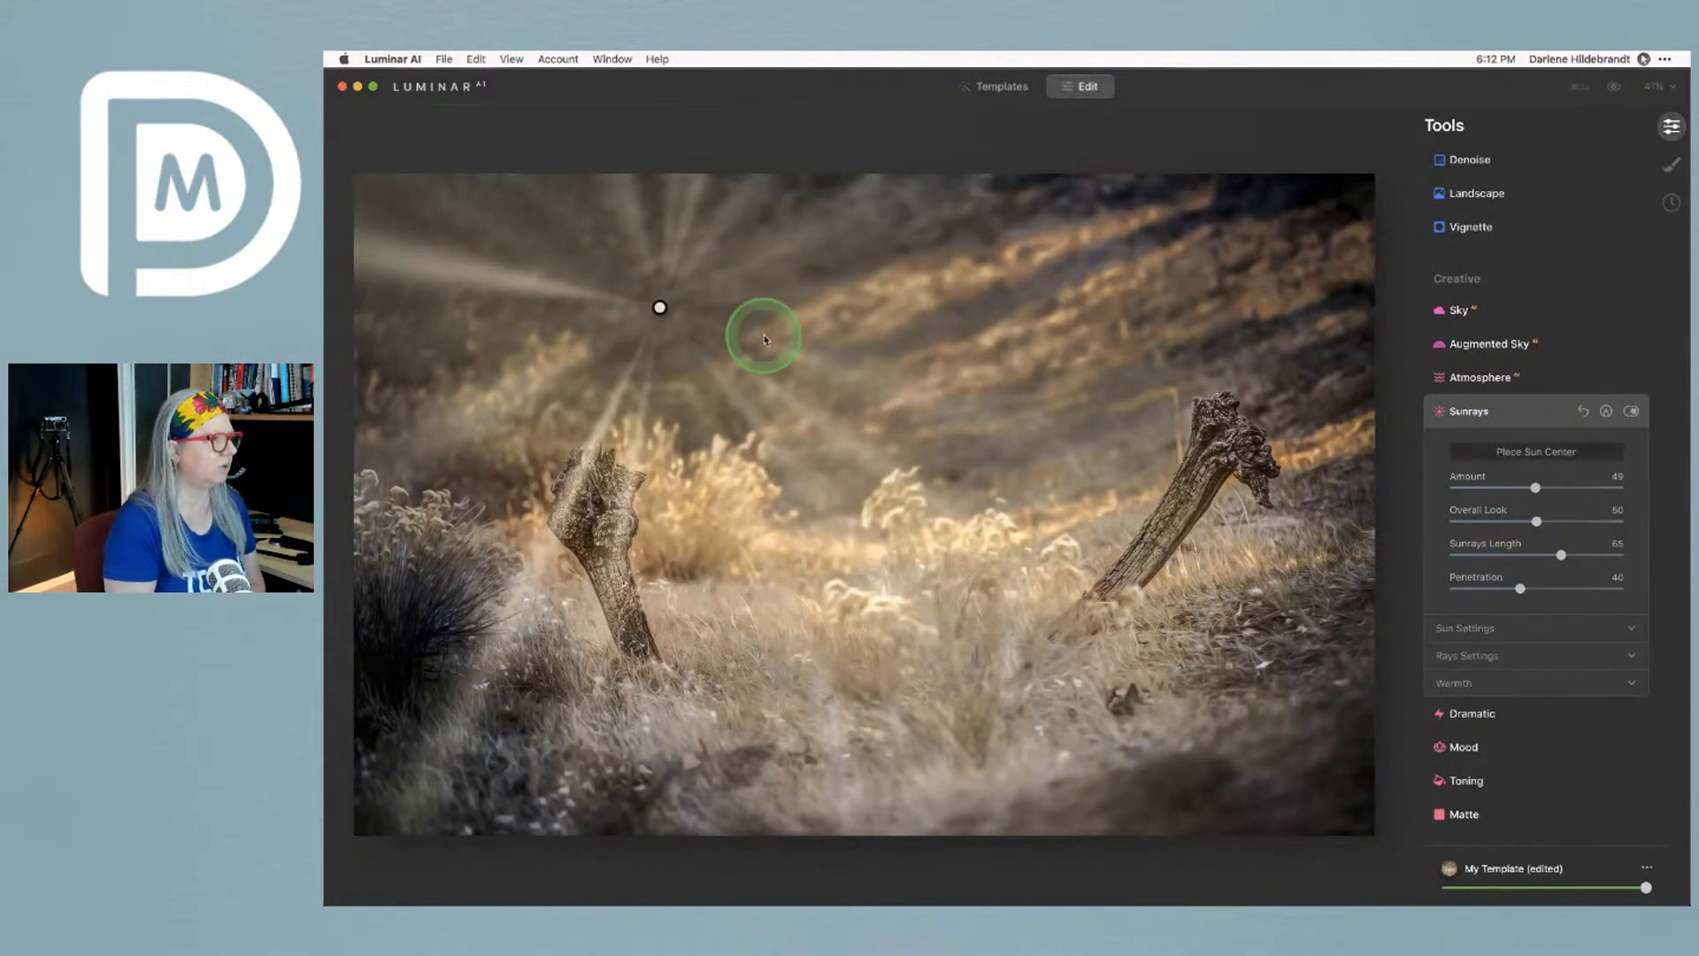
pyautogui.moveTo(667, 314); pyautogui.dragTo(429, 137)
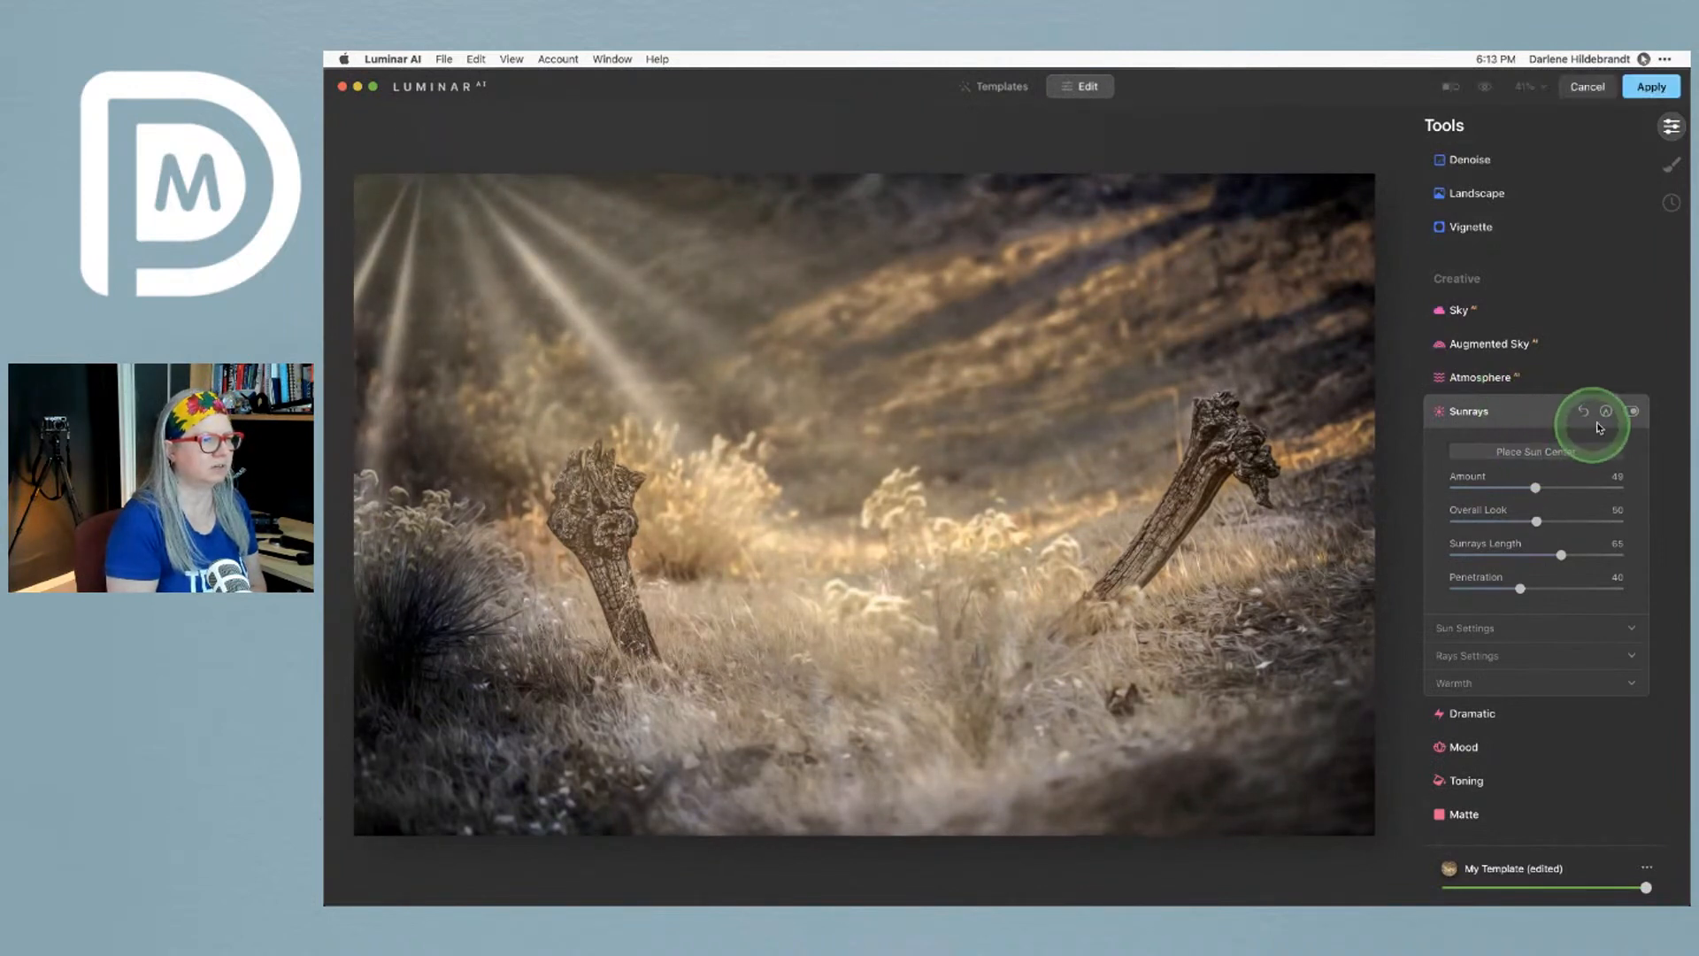
pyautogui.click(1631, 411)
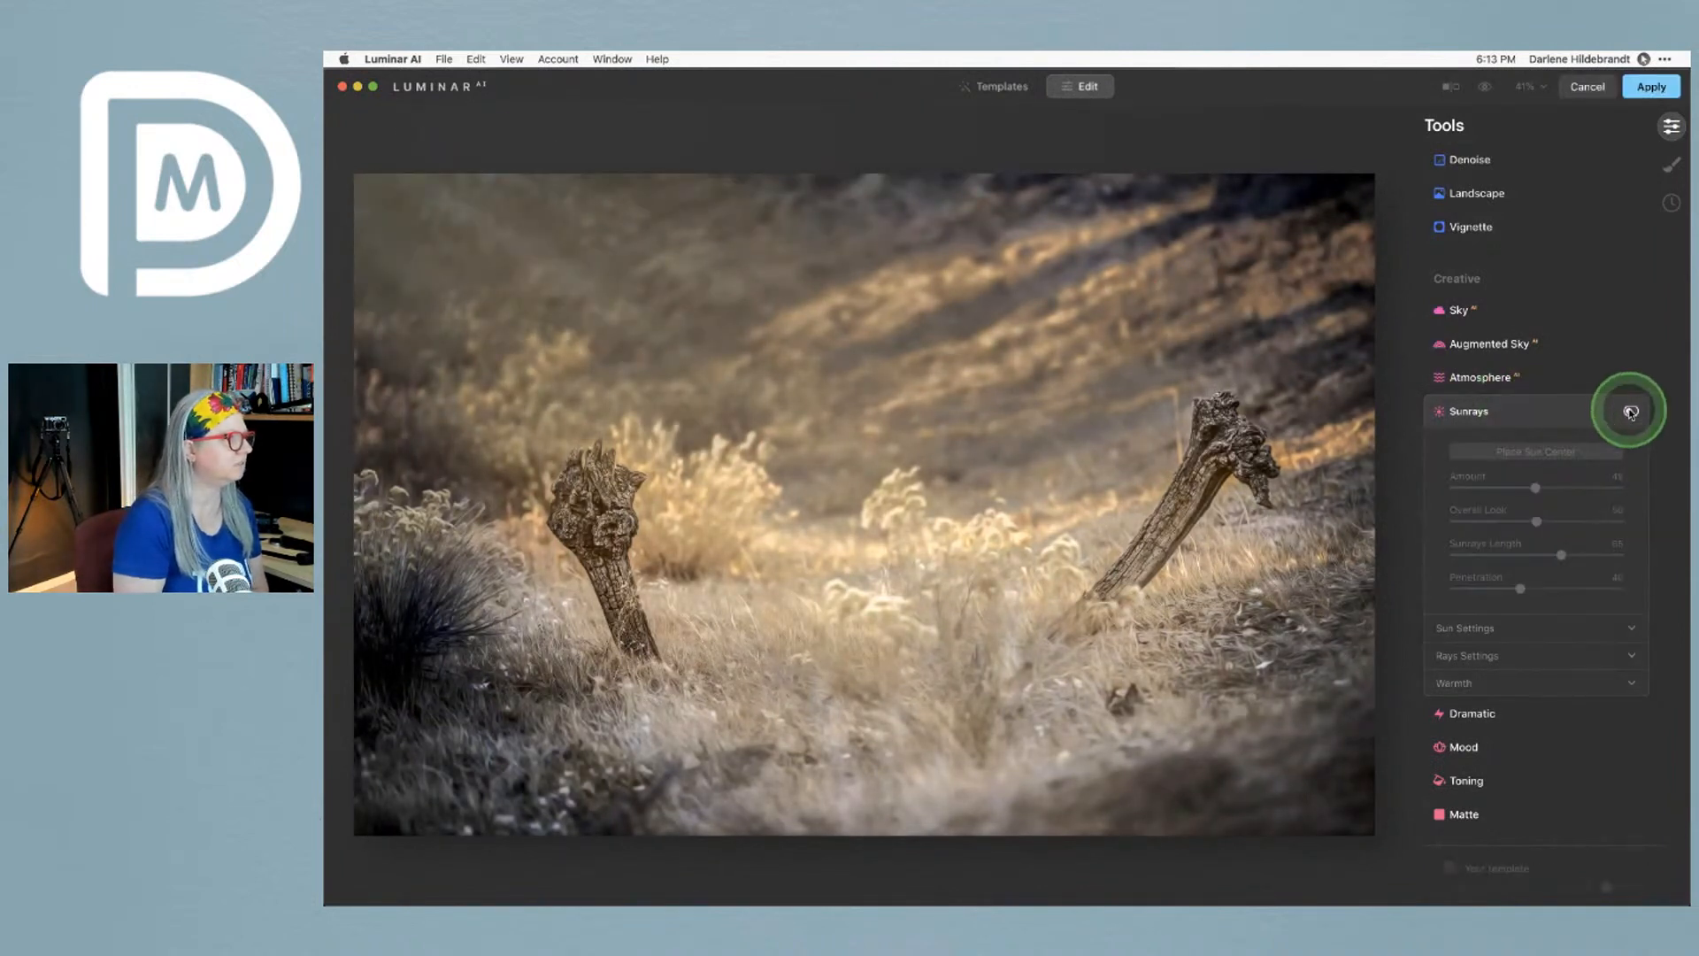
pyautogui.click(1631, 411)
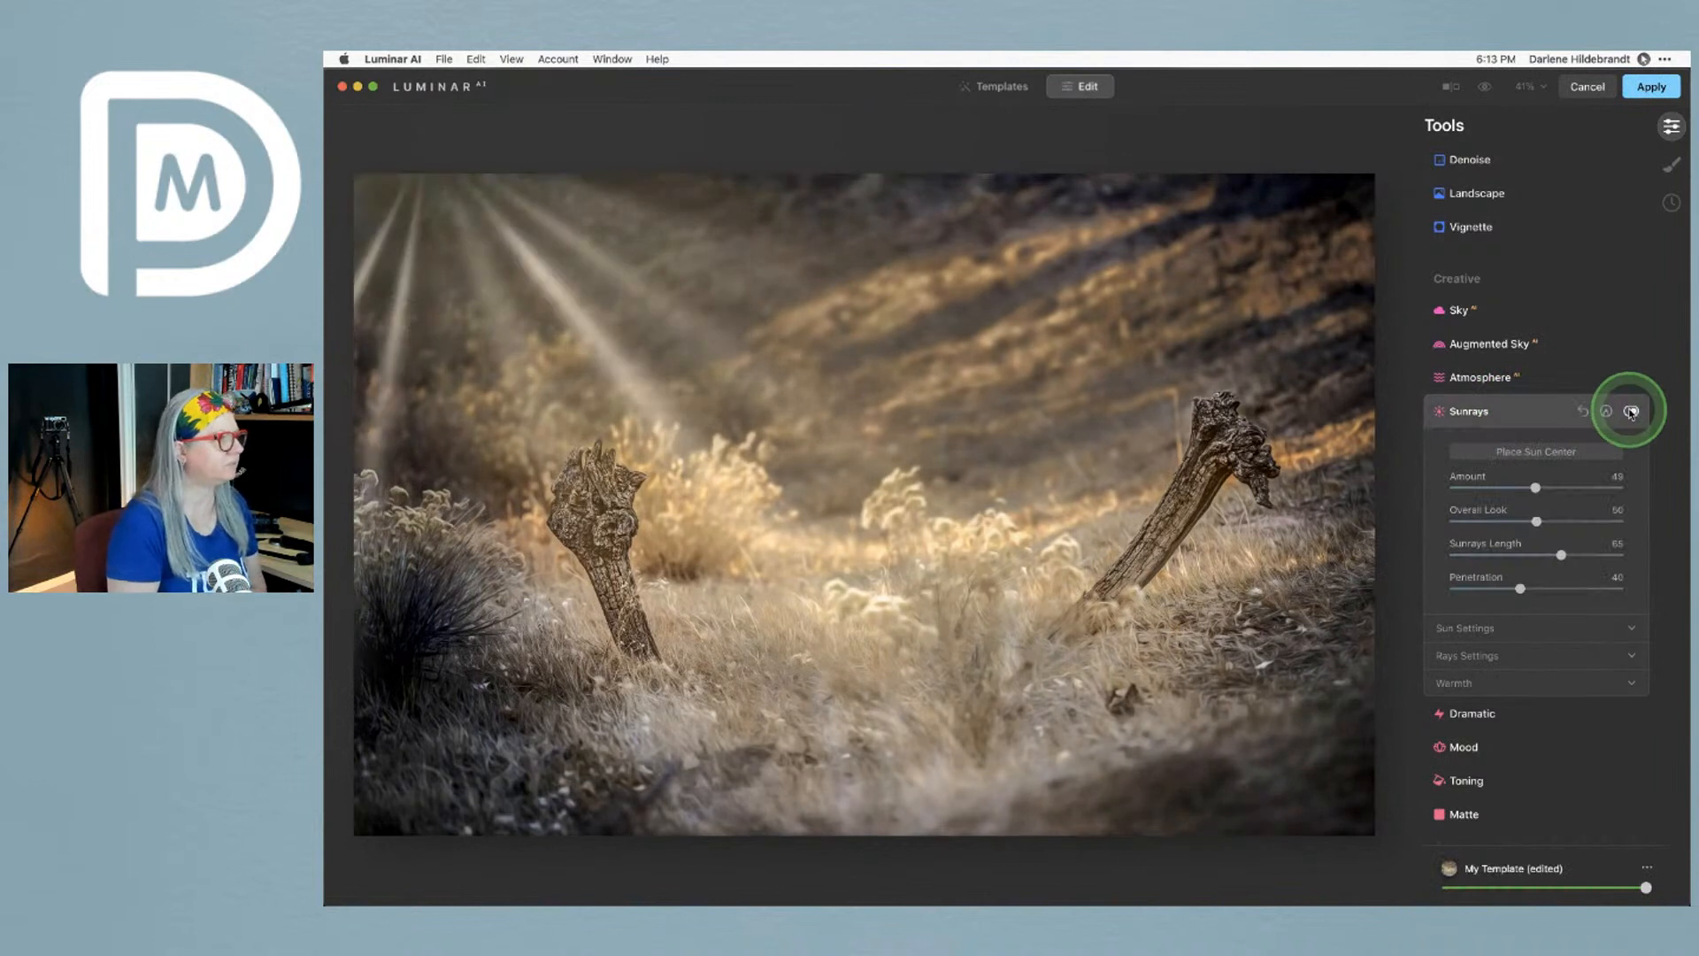
# Move the sun center just outside the photo's upper-left corner and compare the photo with and without sunrays
pyautogui.click(1512, 451)
pyautogui.moveTo(428, 135); pyautogui.dragTo(338, 162)
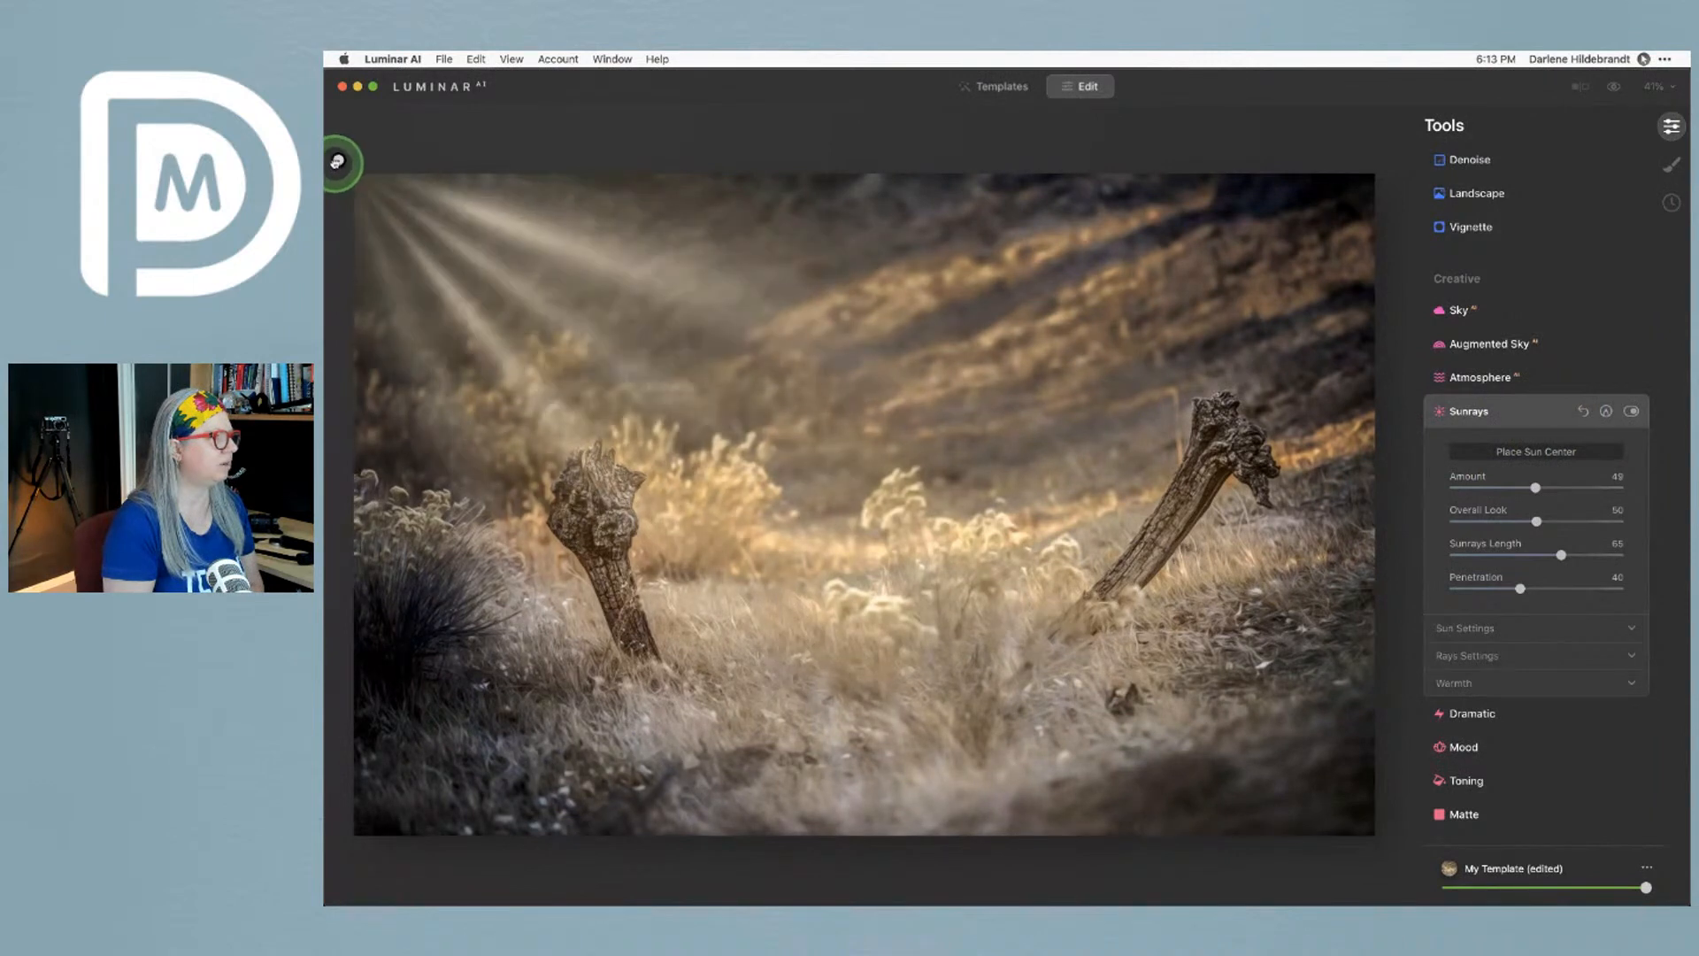
pyautogui.click(1535, 426)
pyautogui.click(1633, 416)
pyautogui.click(1632, 413)
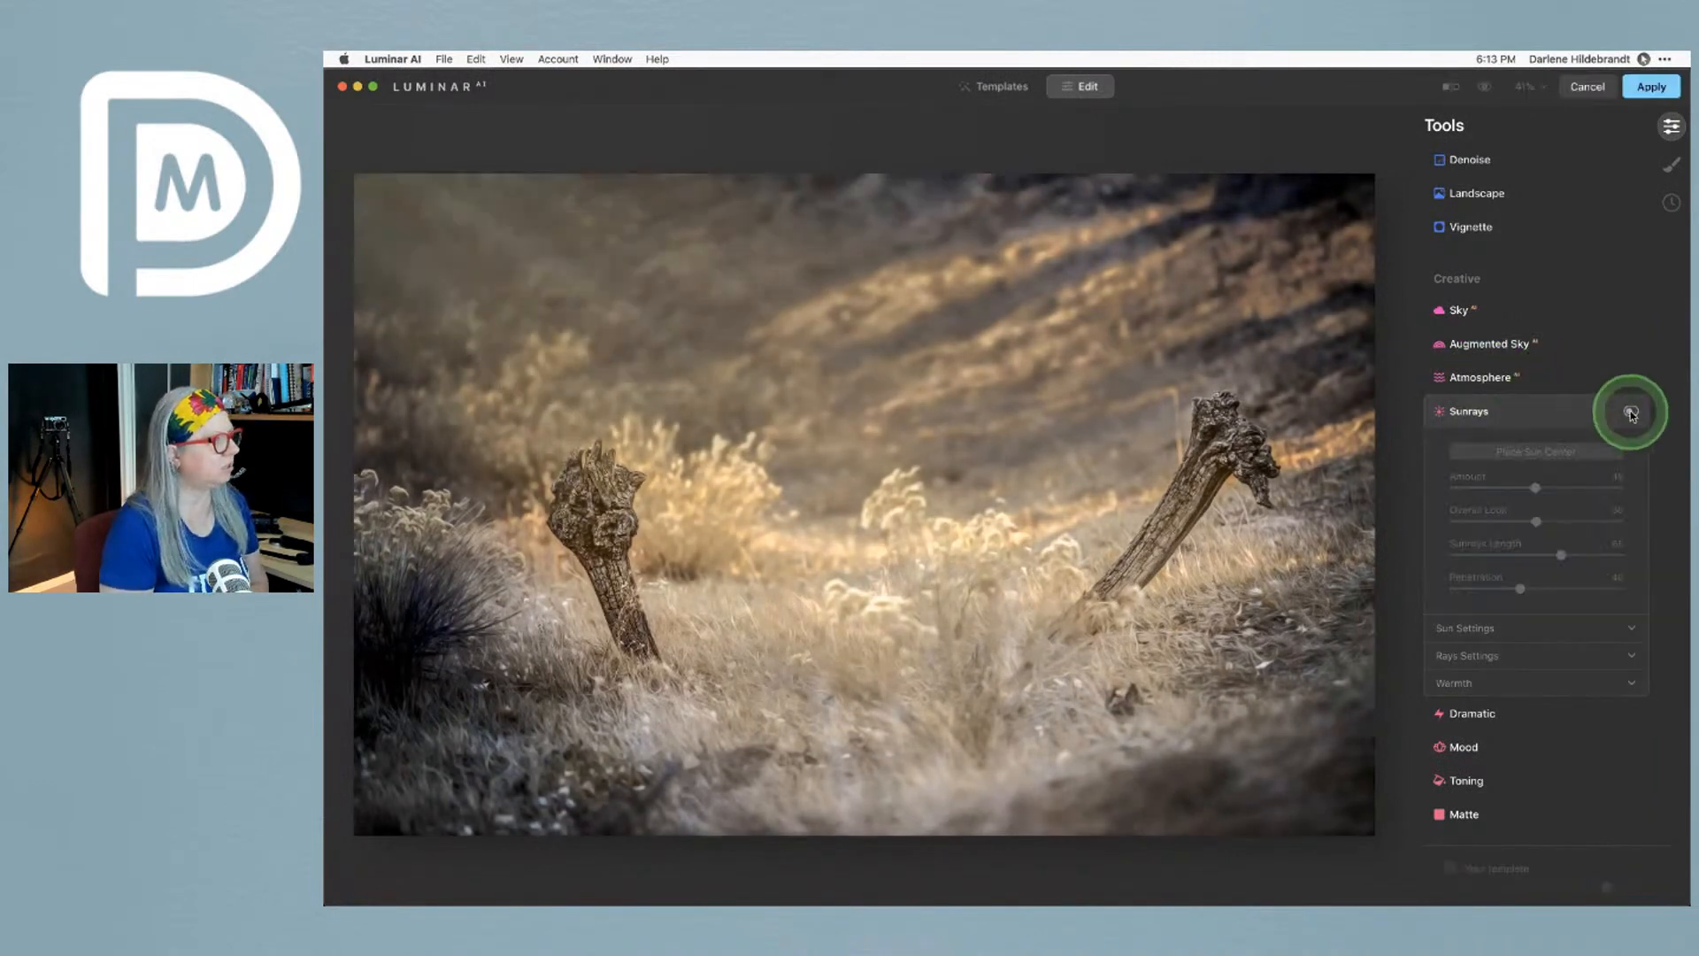
pyautogui.click(1633, 414)
pyautogui.click(1632, 414)
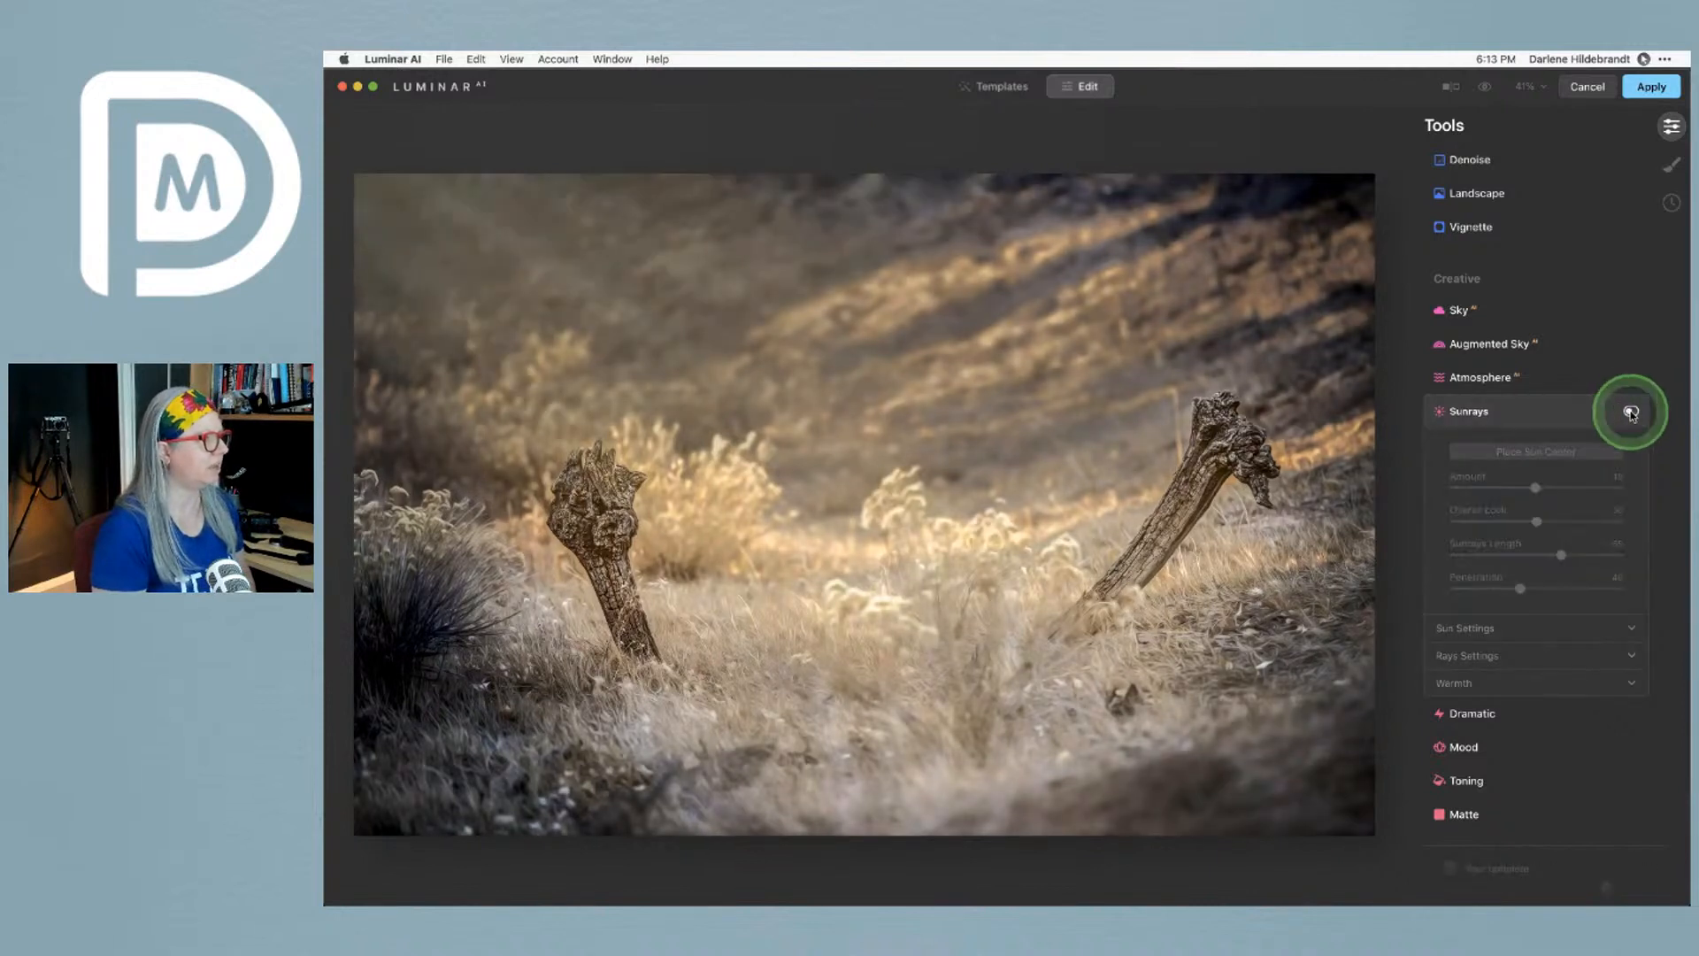
pyautogui.click(1633, 413)
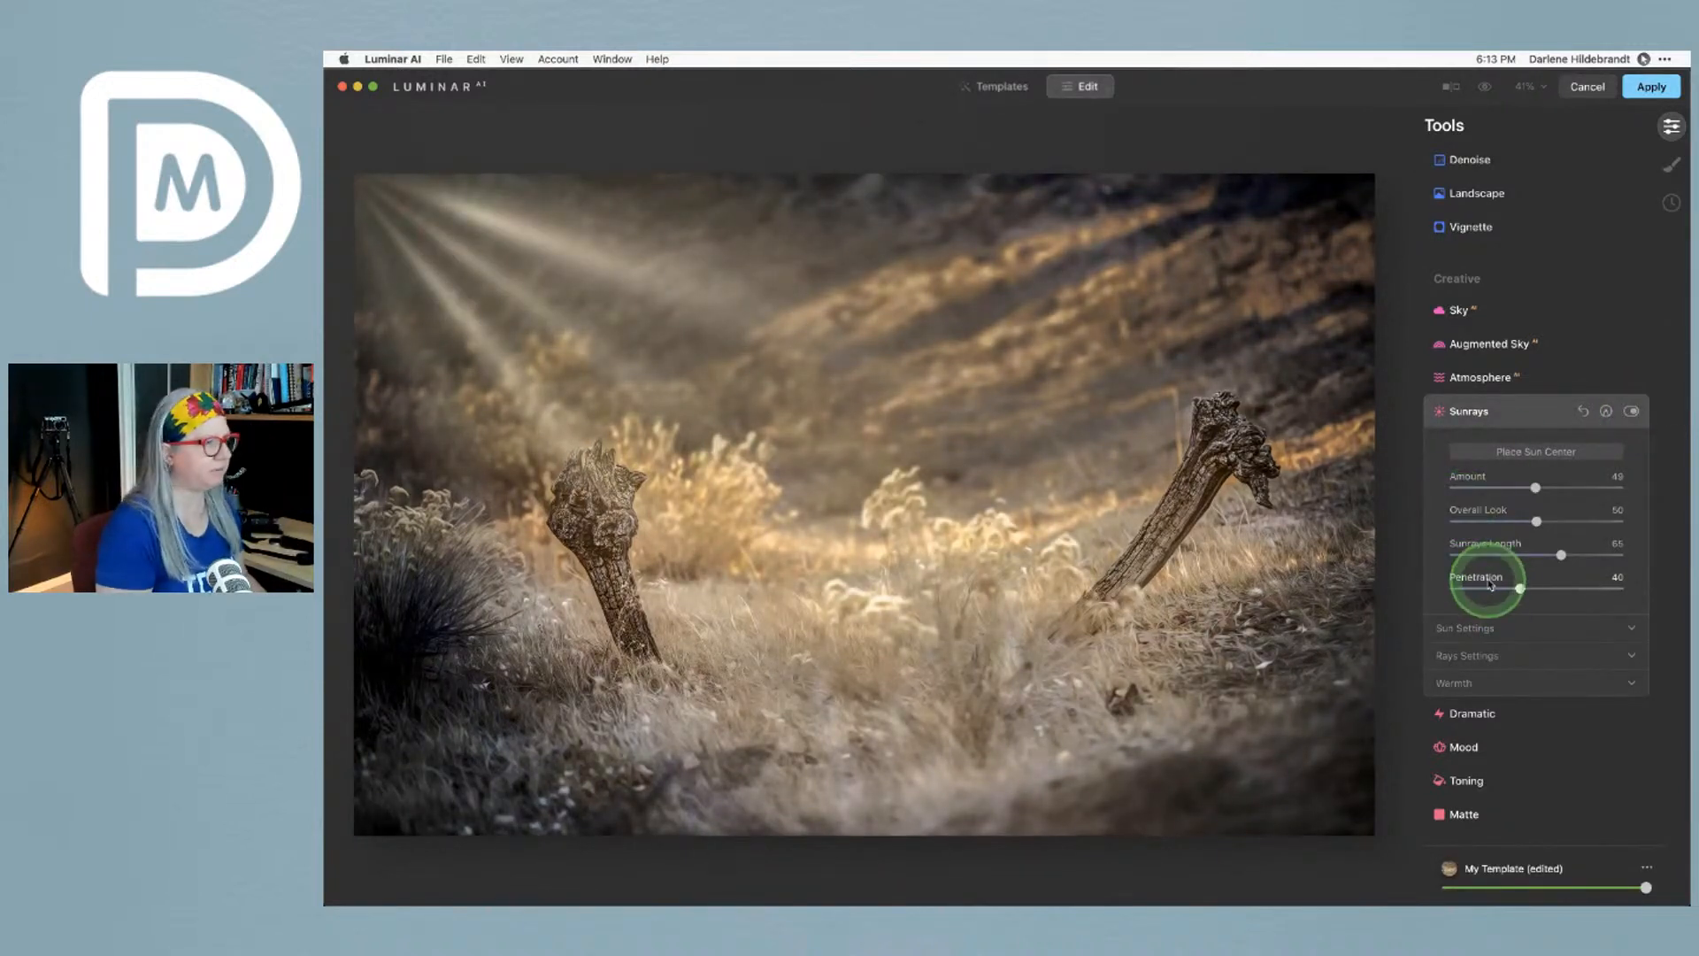
# Expand the Warmth and Rays settings of Sunrays, and set Number of Sunrays to 53 and Randomize to 51
pyautogui.click(1462, 686)
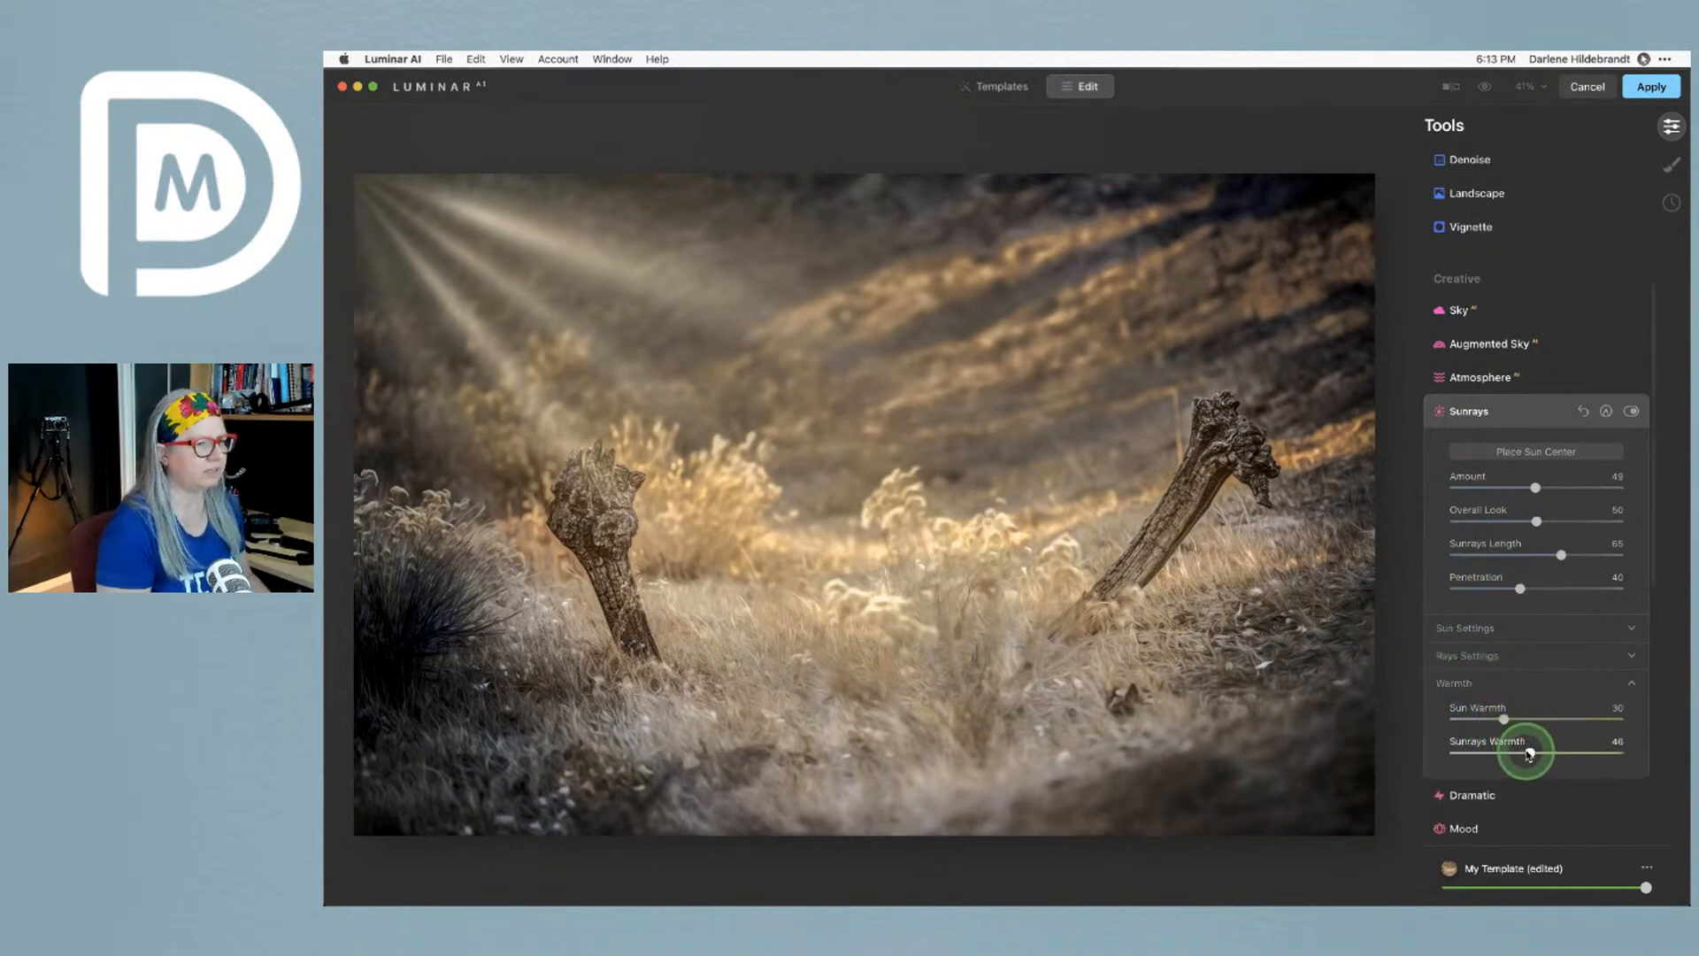
pyautogui.click(1466, 655)
pyautogui.scroll(-1, 1462, 729)
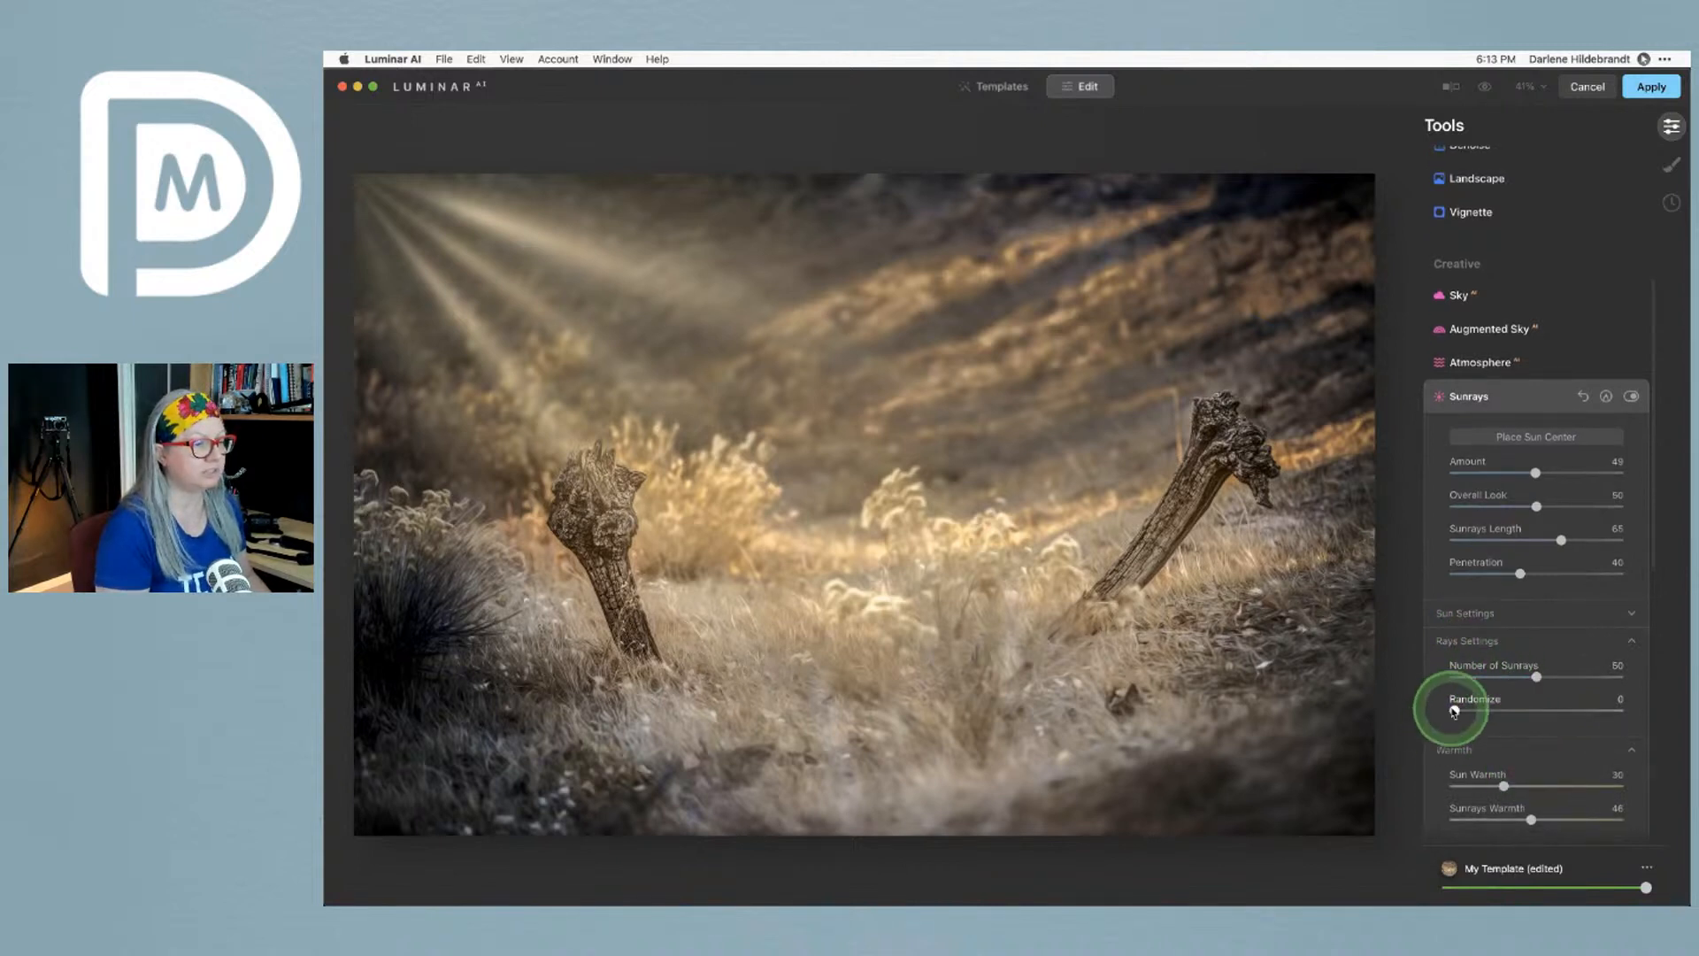
pyautogui.moveTo(1454, 710); pyautogui.dragTo(1519, 711)
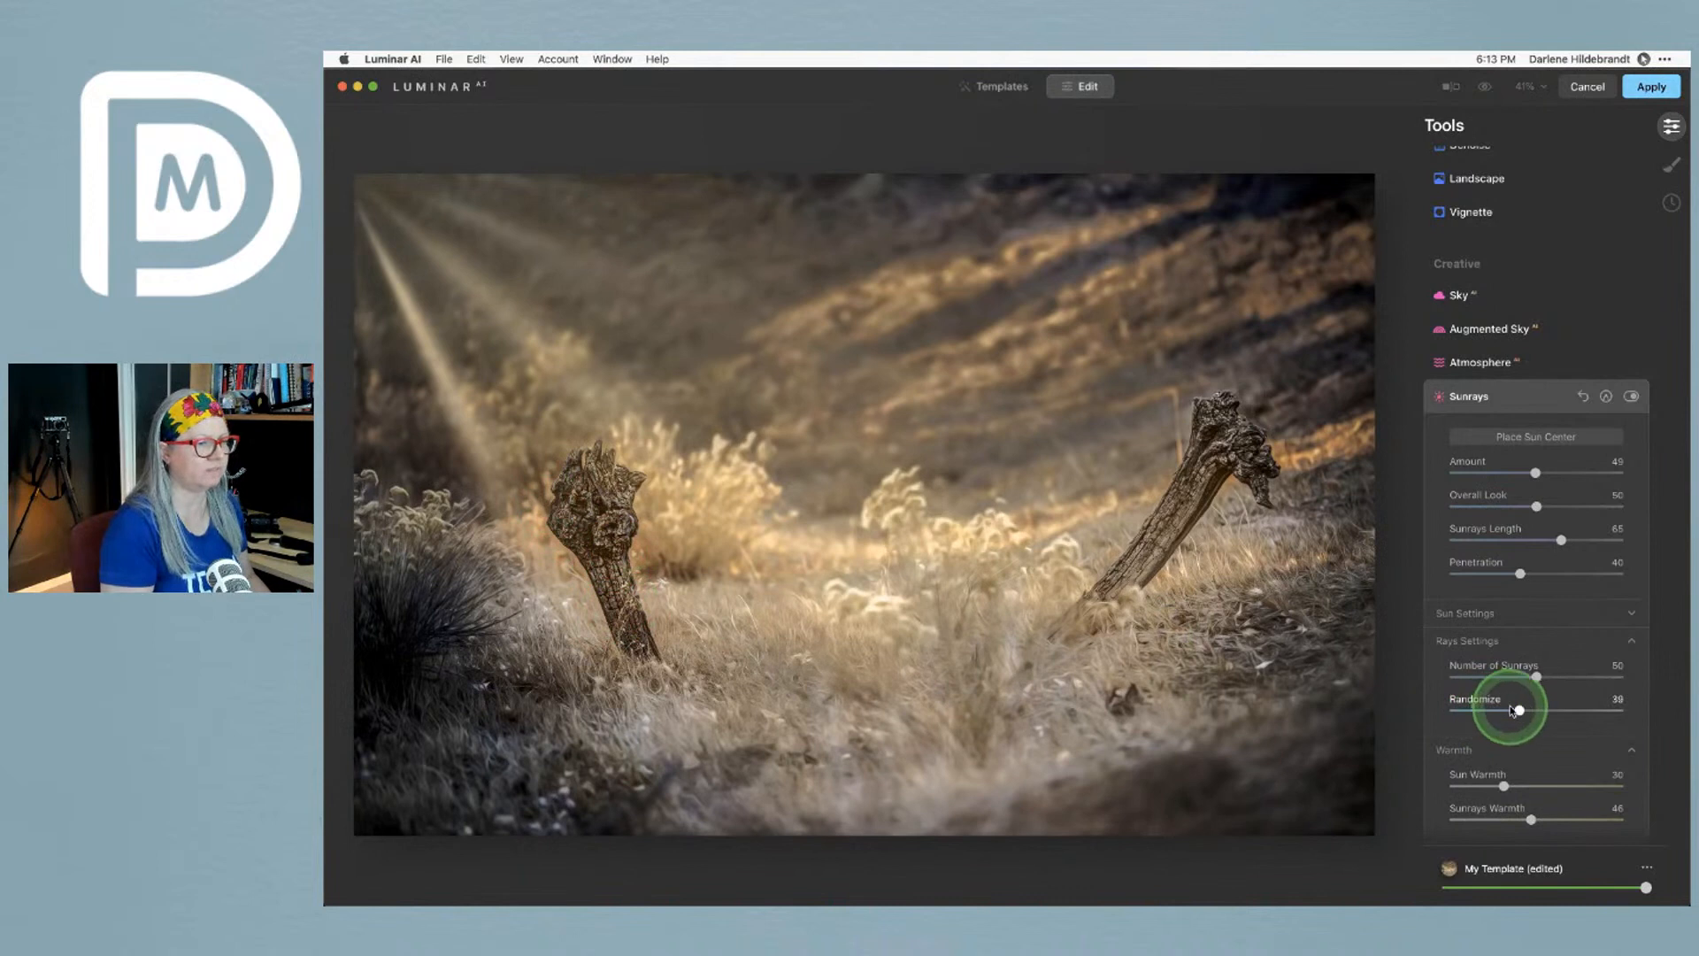
pyautogui.moveTo(1536, 676); pyautogui.dragTo(1544, 719)
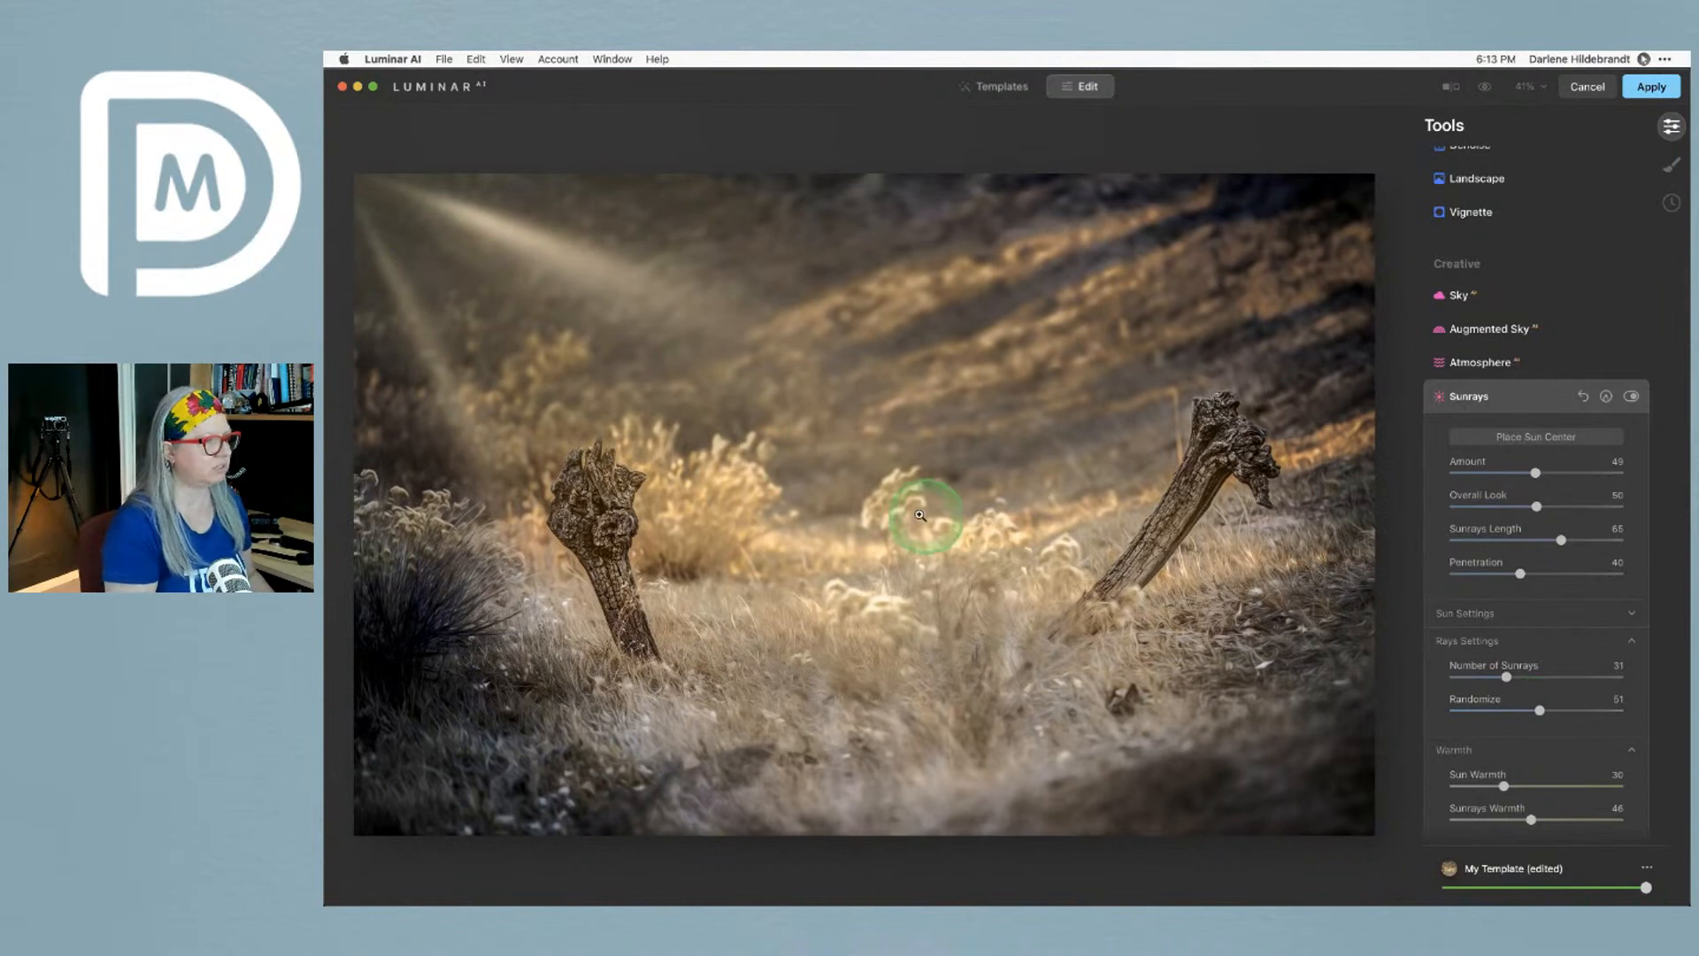
pyautogui.moveTo(1507, 676); pyautogui.dragTo(1550, 684)
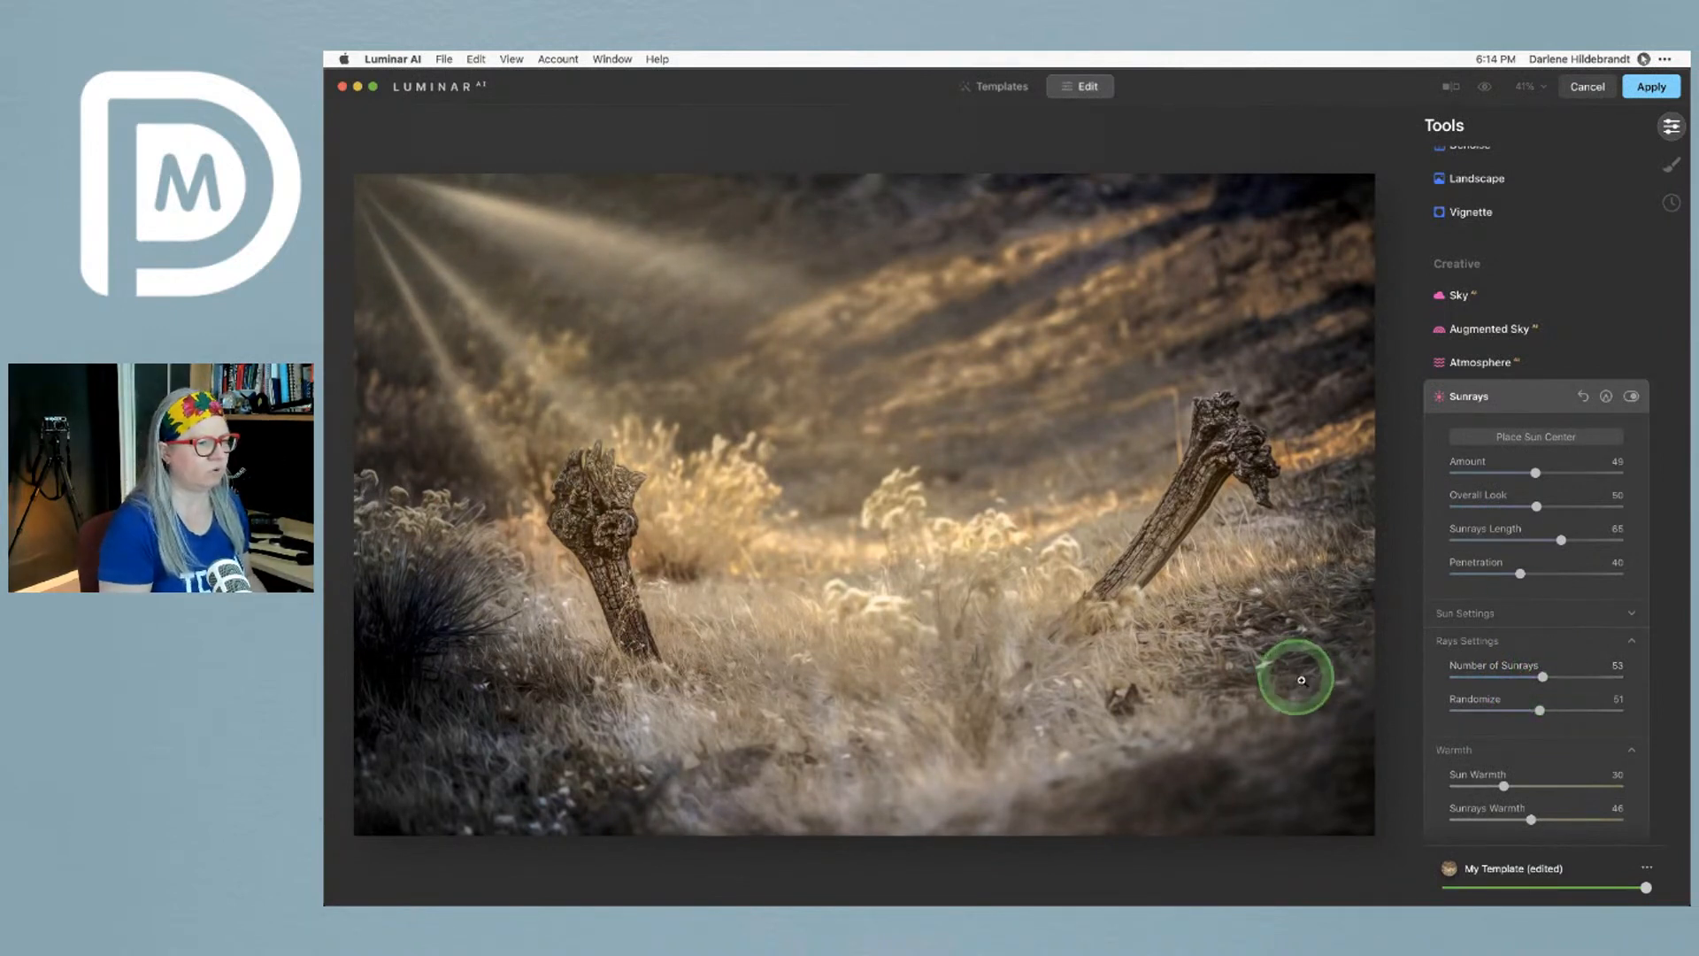
# Expand the Sun Settings and reposition the sun center slightly to the right, at the photo's top edge near the upper-left corner
pyautogui.click(1466, 614)
pyautogui.scroll(-3, 1468, 618)
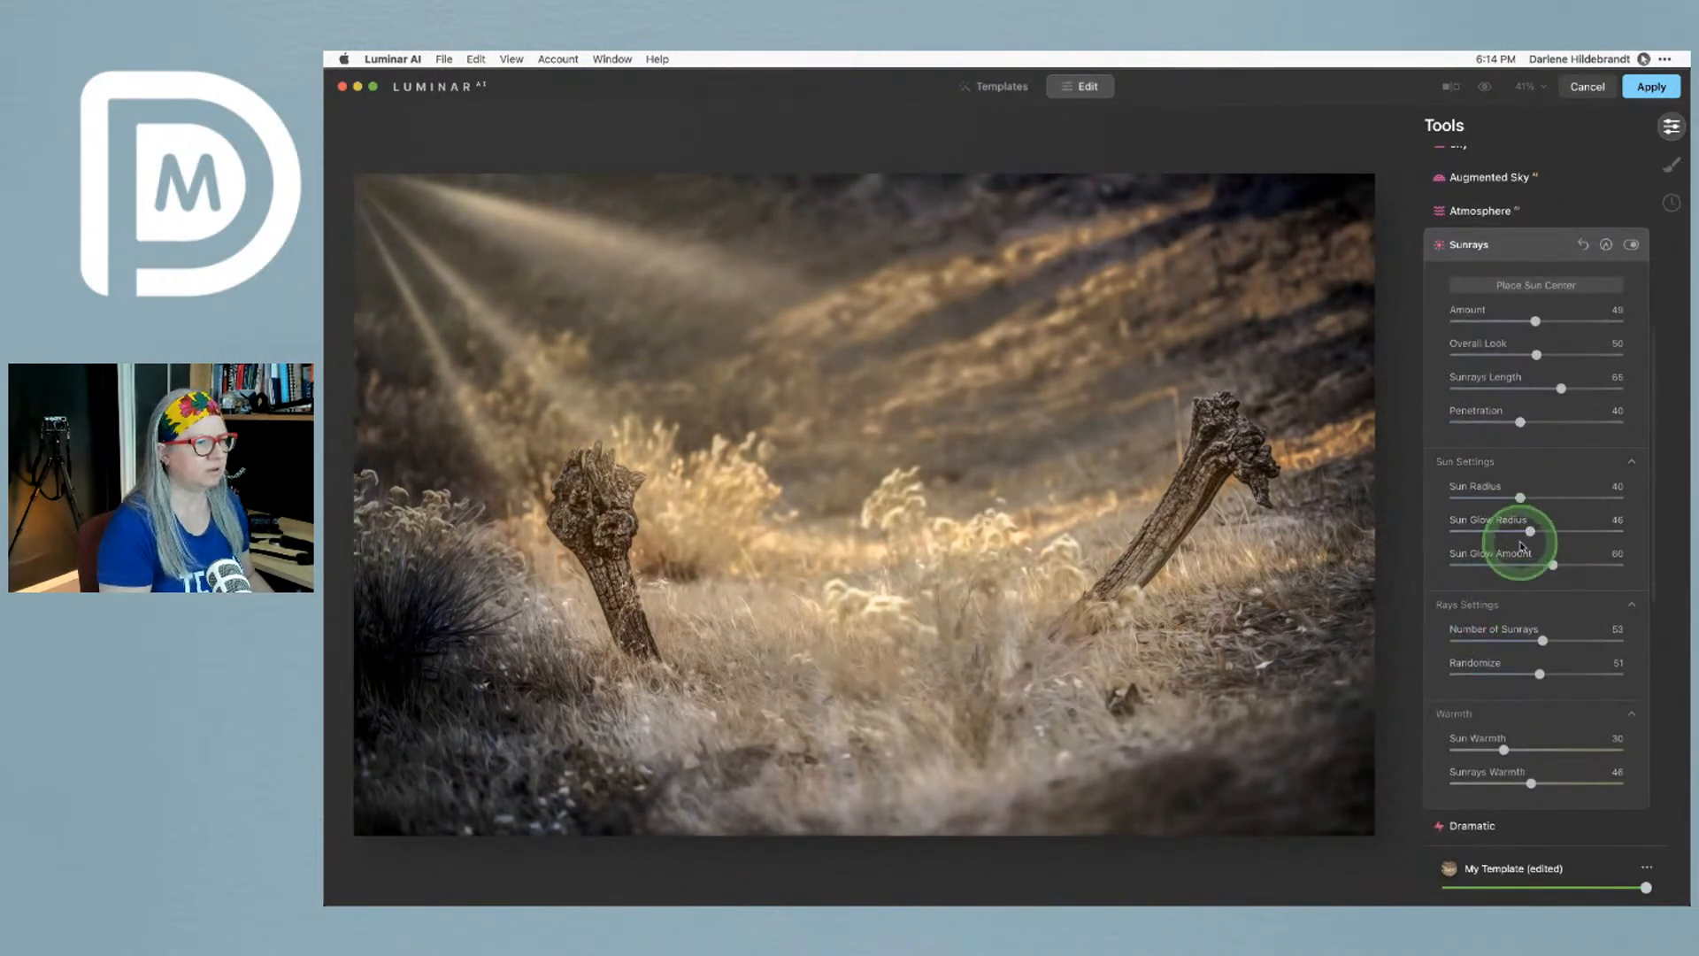
pyautogui.click(1499, 280)
pyautogui.moveTo(1507, 285); pyautogui.dragTo(376, 169)
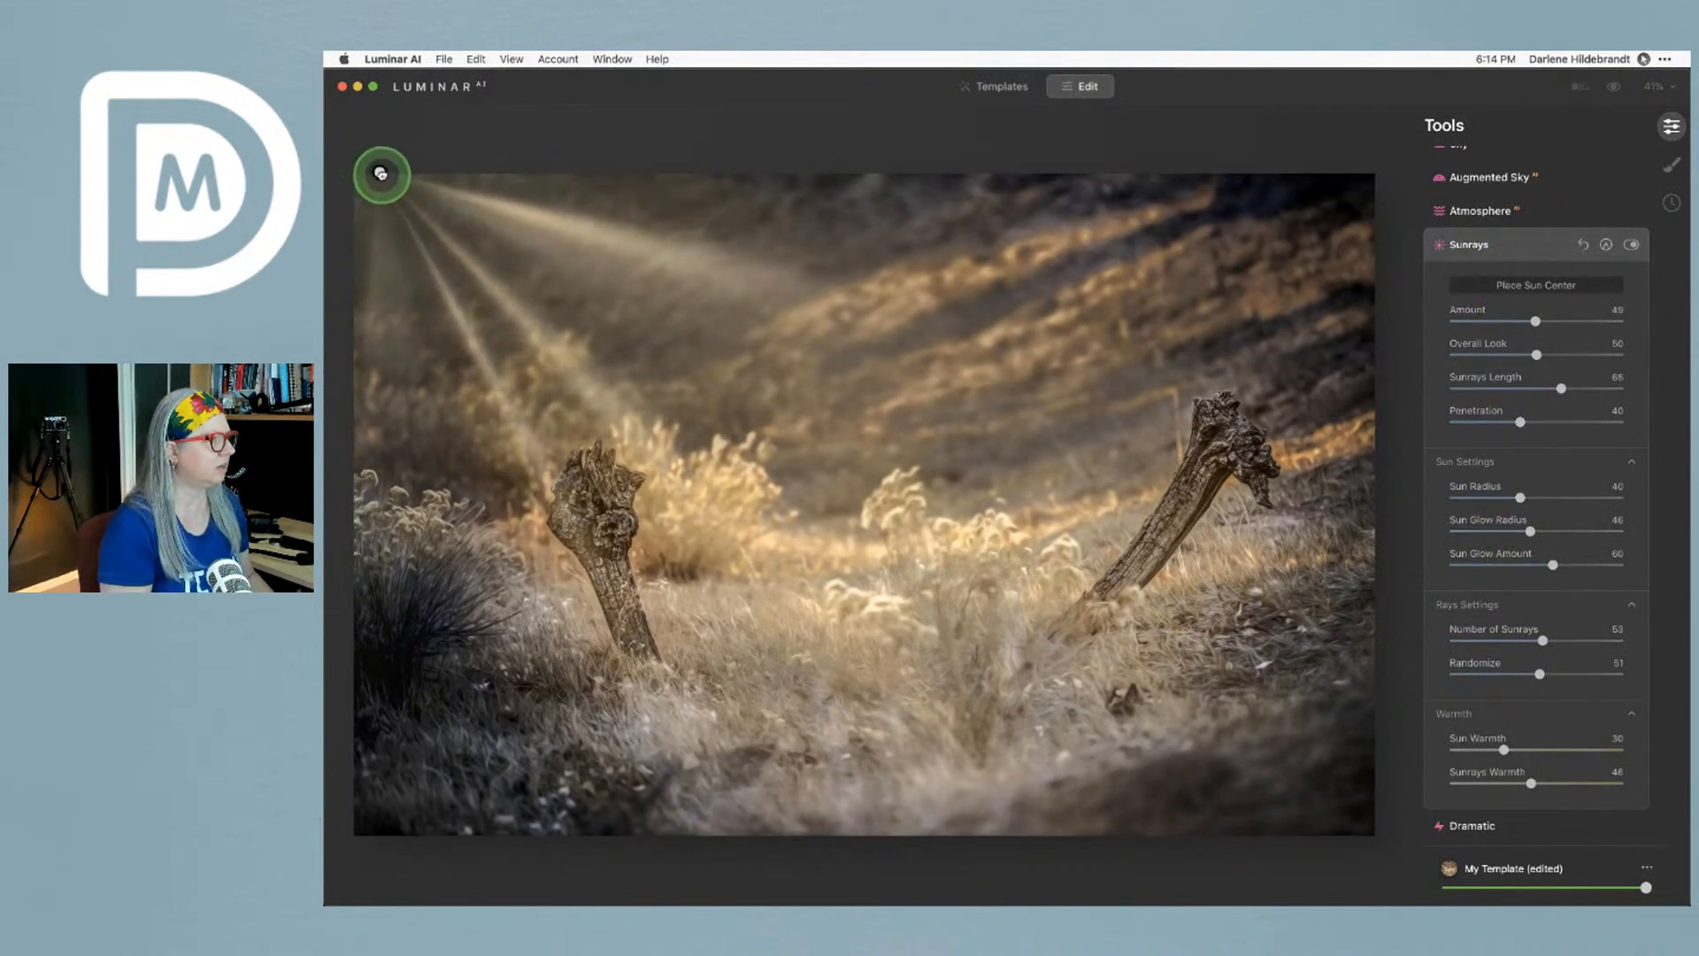
pyautogui.click(1517, 279)
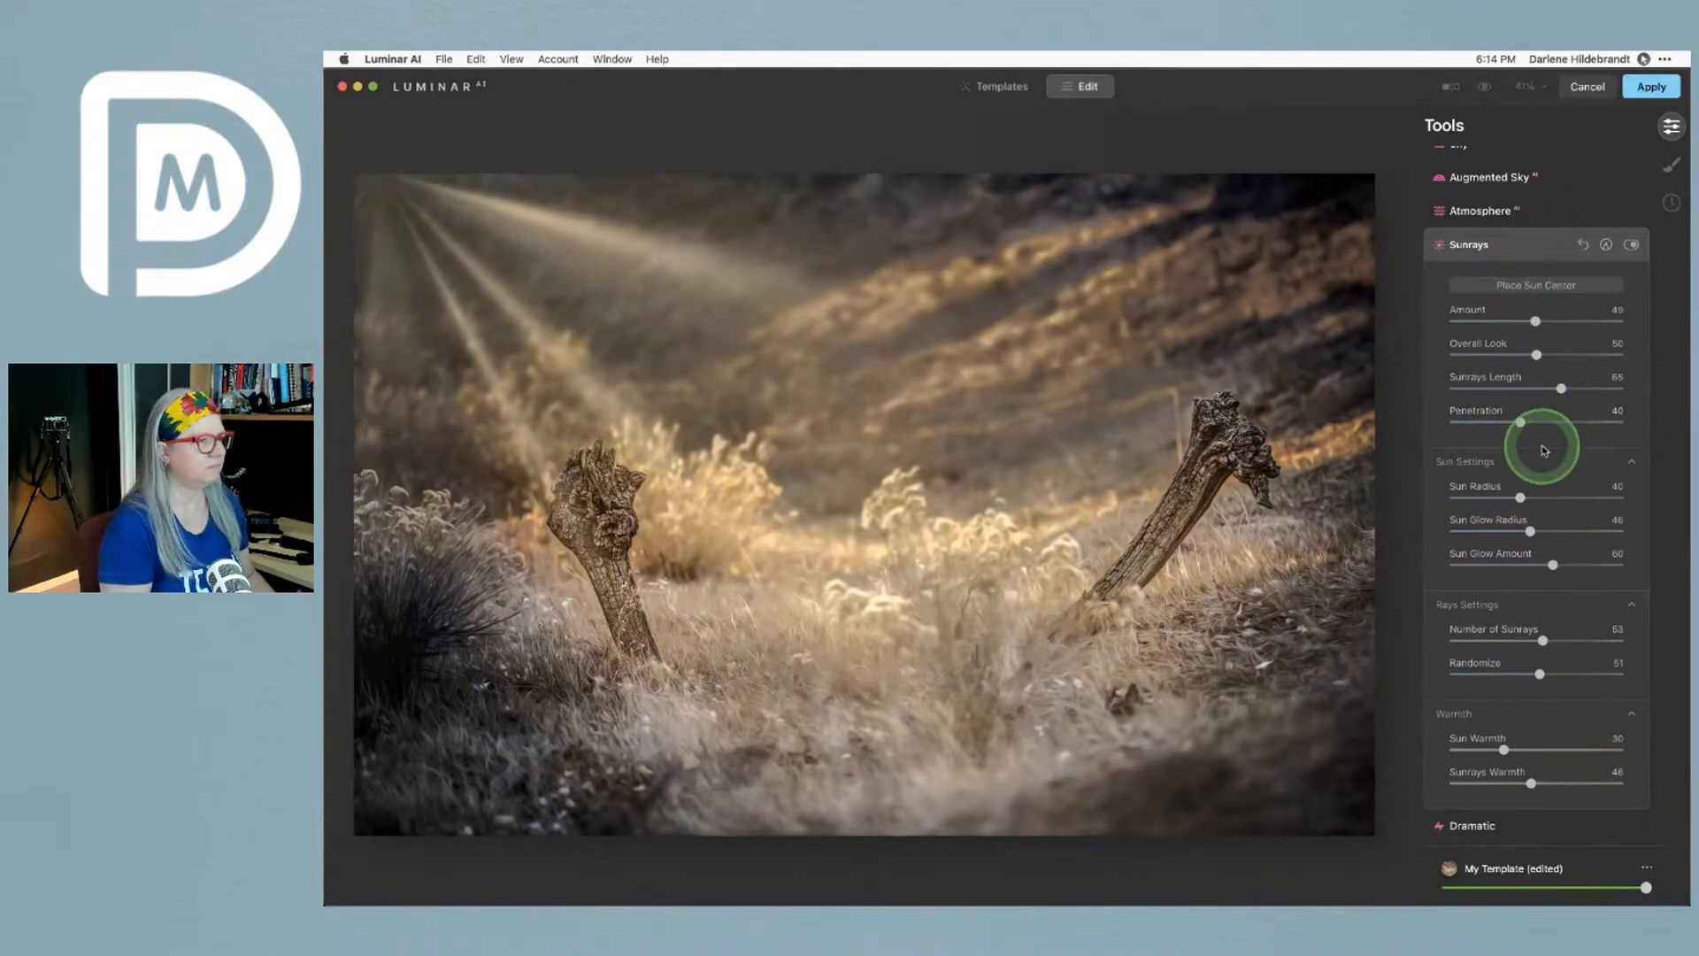
# Set the Sunrays Penetration to 31, Amount to 24, Overall Look to 61, Sun Radius to 68 and Sun Glow Radius to 70
pyautogui.moveTo(1509, 422); pyautogui.dragTo(1507, 421)
pyautogui.click(1497, 322)
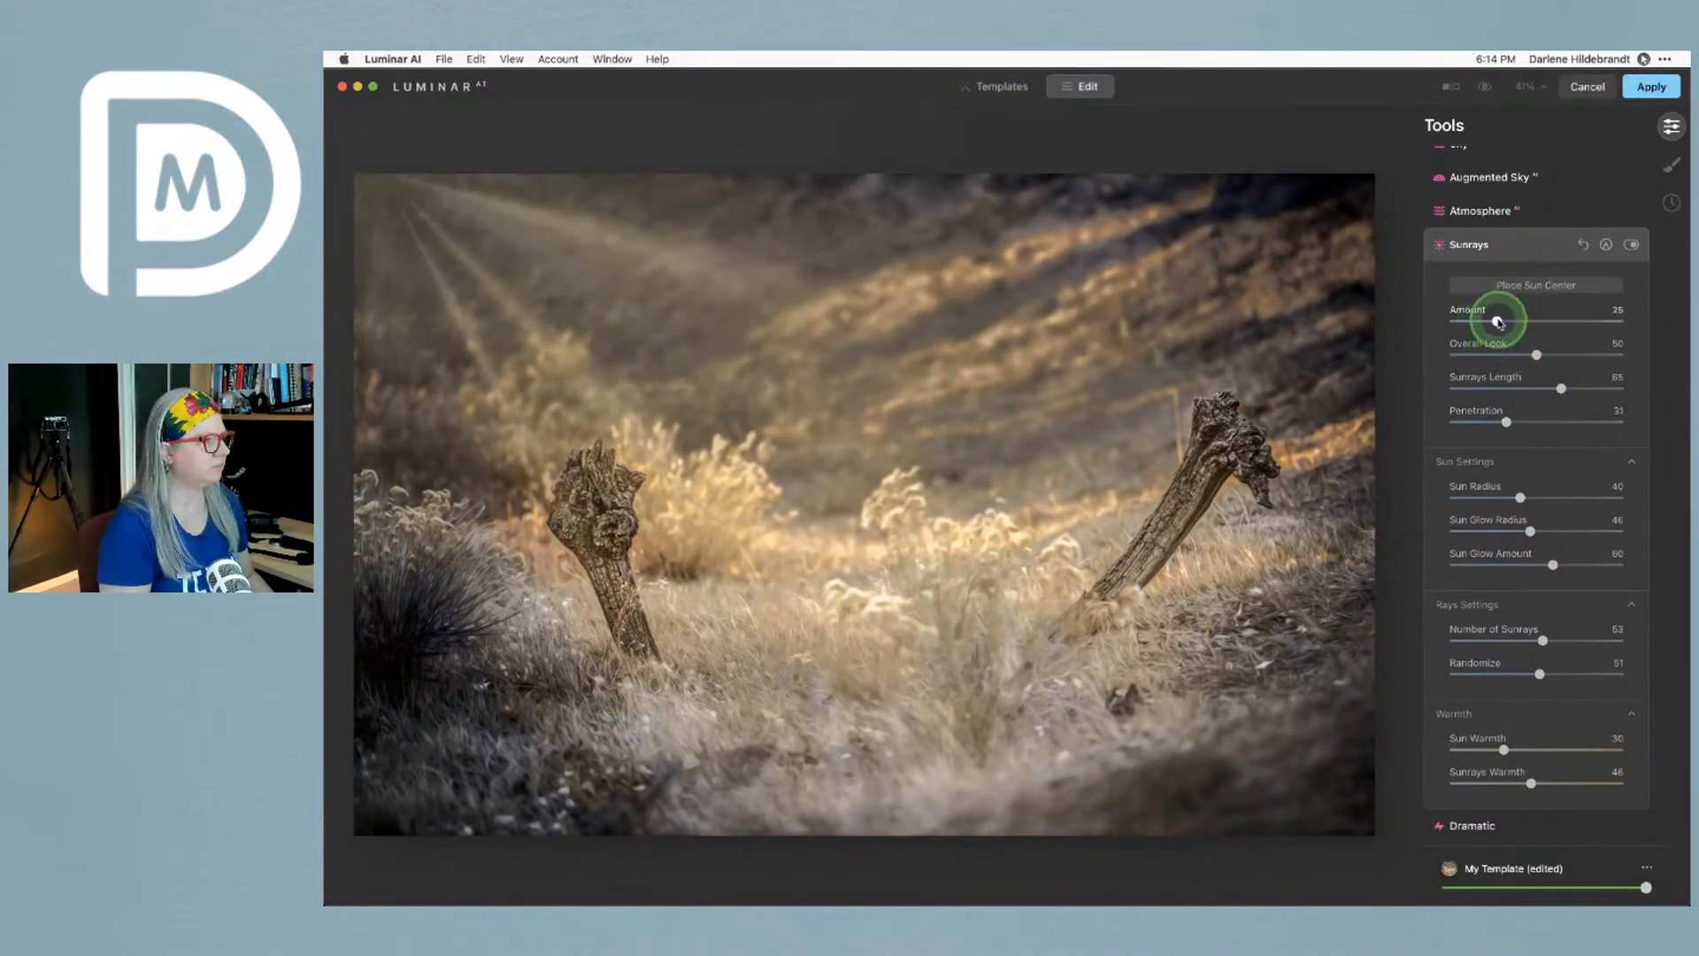
pyautogui.doubleClick(1497, 322)
pyautogui.click(1490, 321)
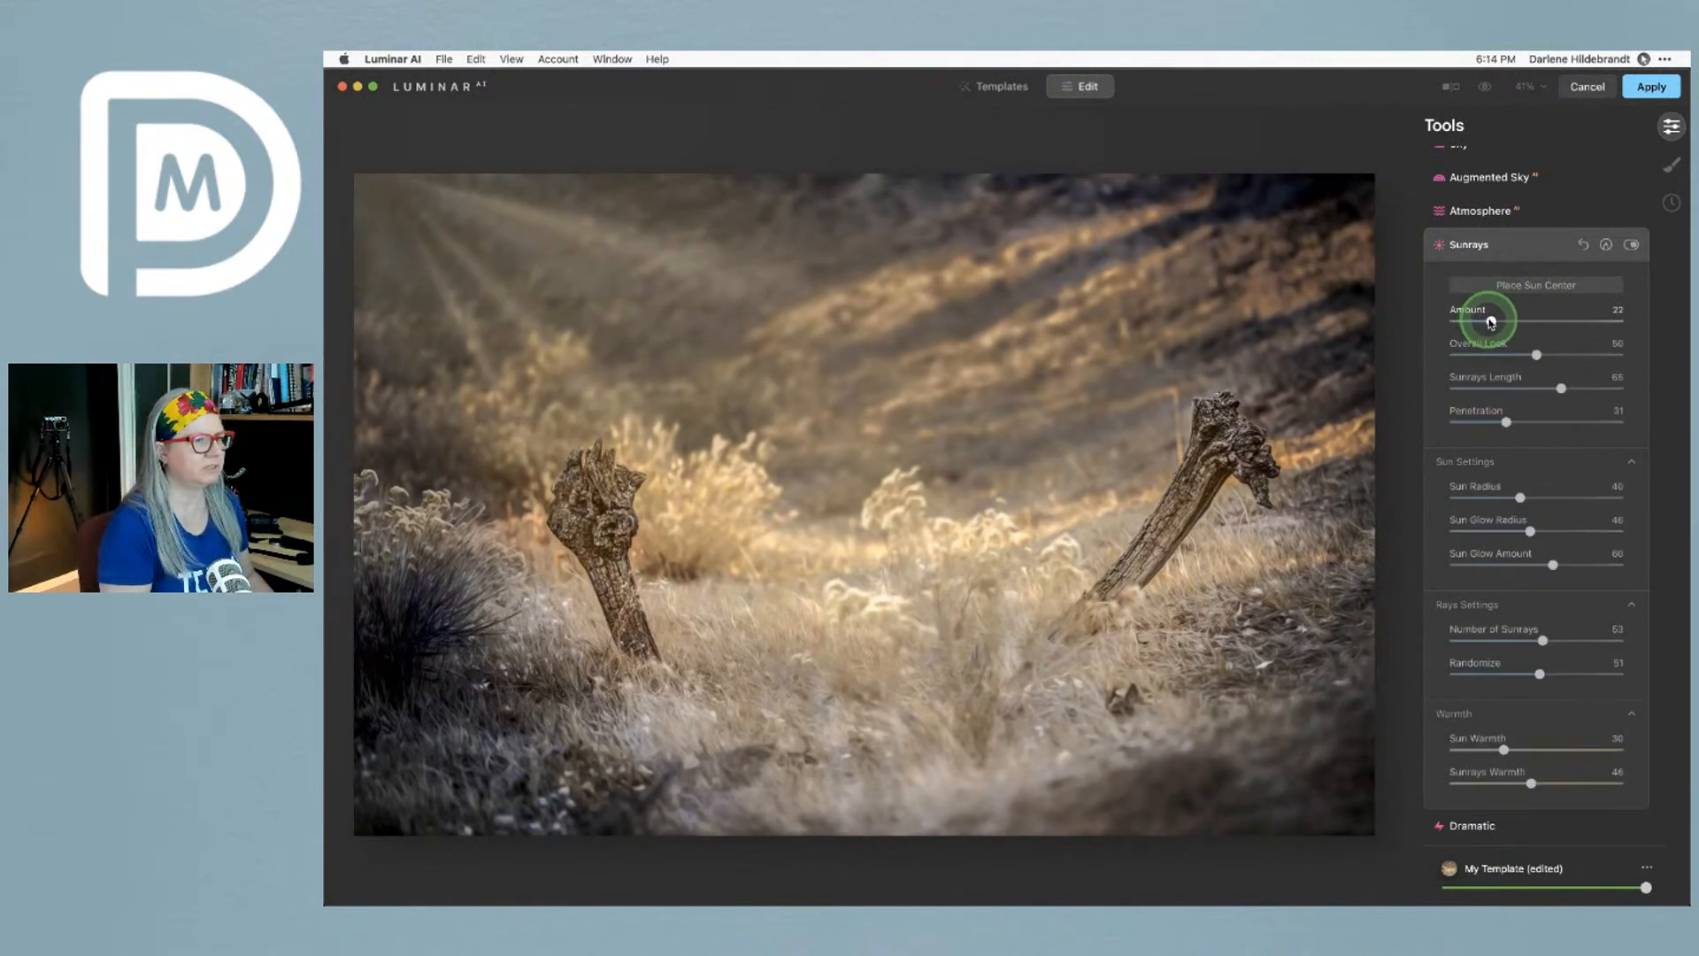
pyautogui.moveTo(1527, 357); pyautogui.dragTo(1370, 346)
pyautogui.moveTo(1511, 355); pyautogui.dragTo(1563, 356)
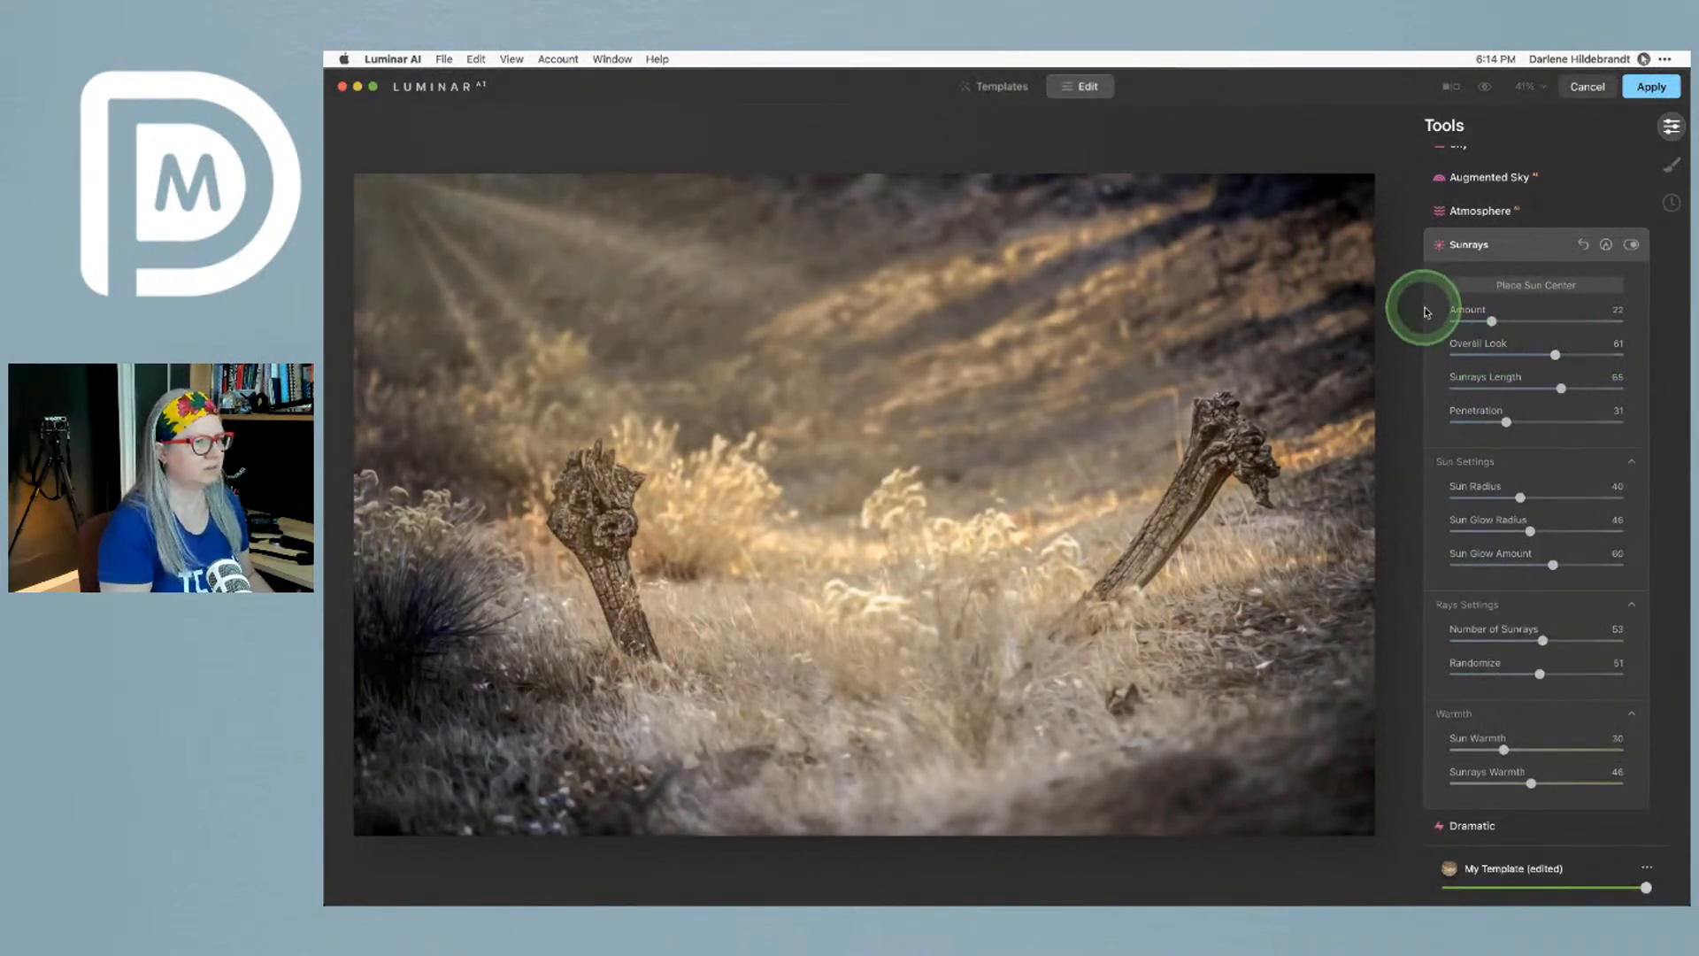
pyautogui.moveTo(1491, 320); pyautogui.dragTo(1495, 319)
pyautogui.moveTo(1521, 498); pyautogui.dragTo(1570, 501)
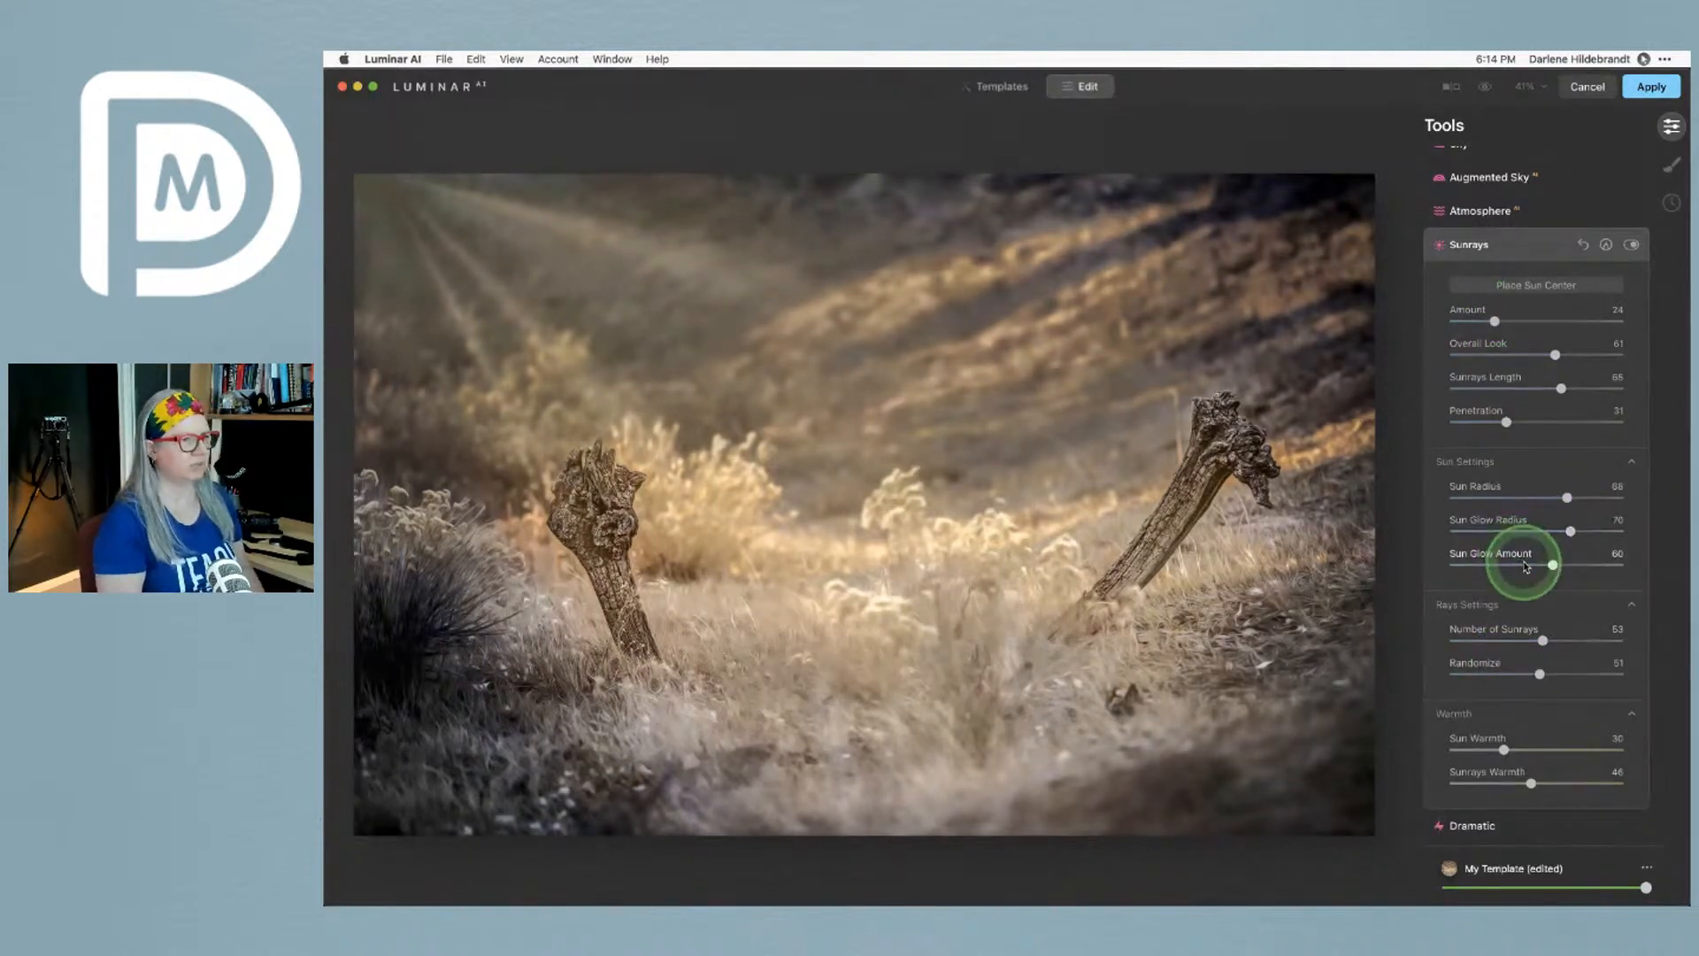
# Compare the photo with and without the Sunrays effect by turning it off and on repeatedly
pyautogui.click(1632, 244)
pyautogui.click(1631, 244)
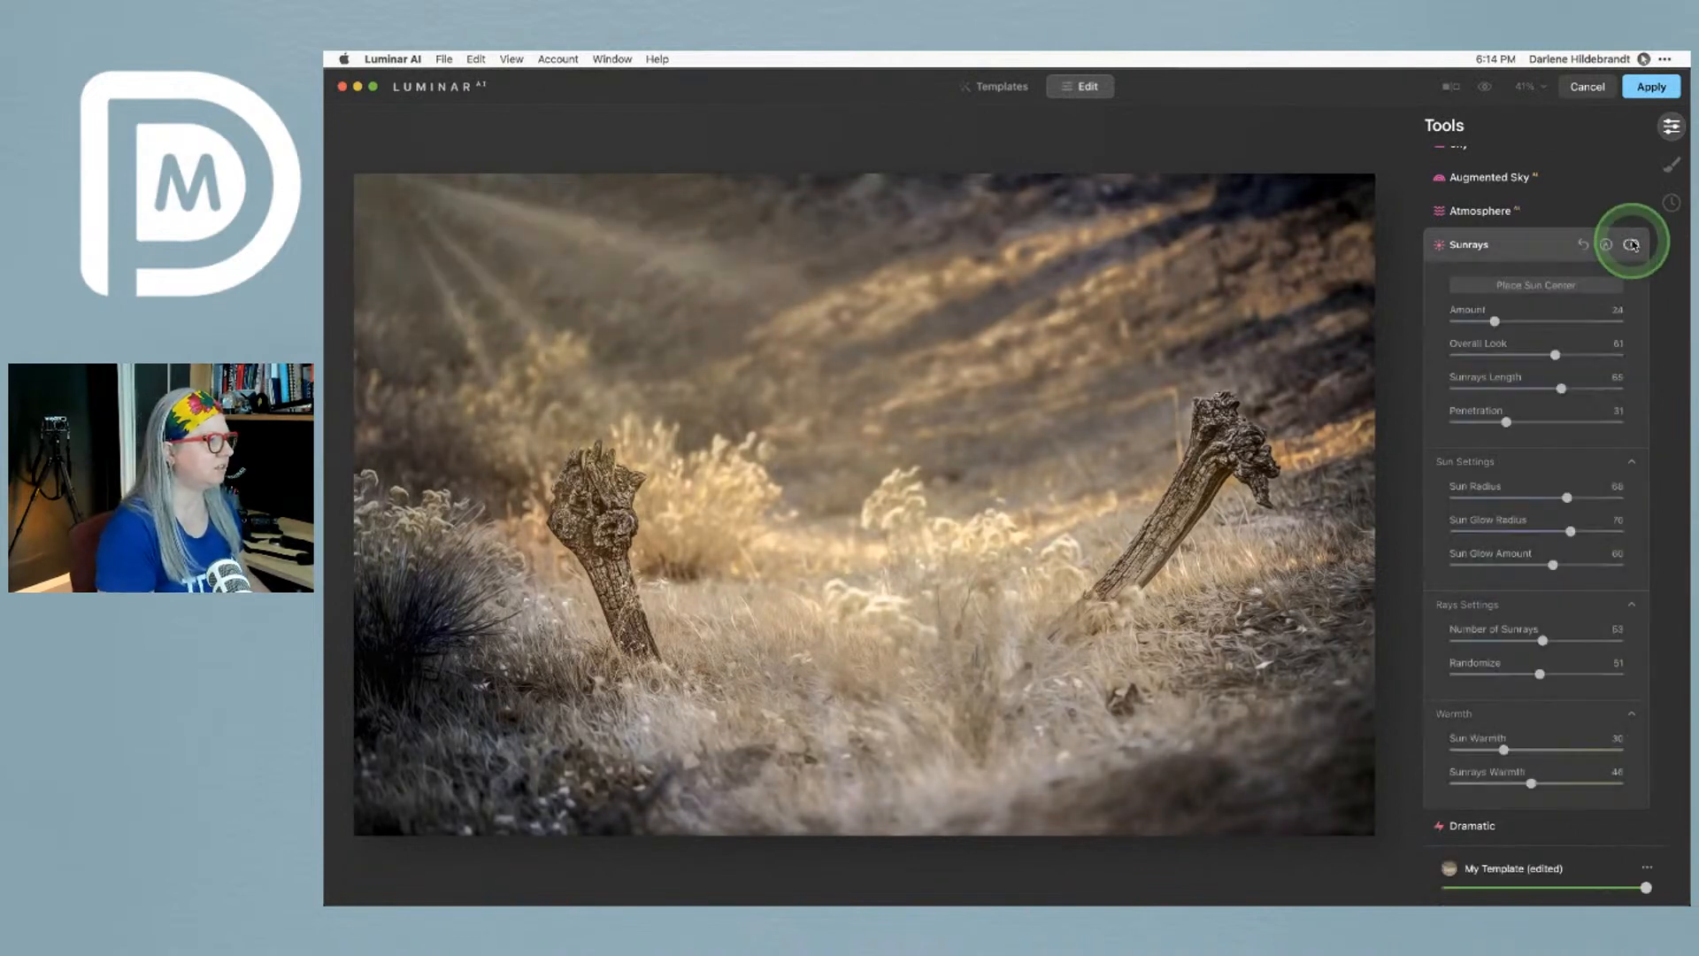
pyautogui.click(1631, 244)
pyautogui.click(1631, 244)
pyautogui.click(1631, 245)
pyautogui.click(1631, 244)
pyautogui.click(1631, 245)
pyautogui.click(1631, 245)
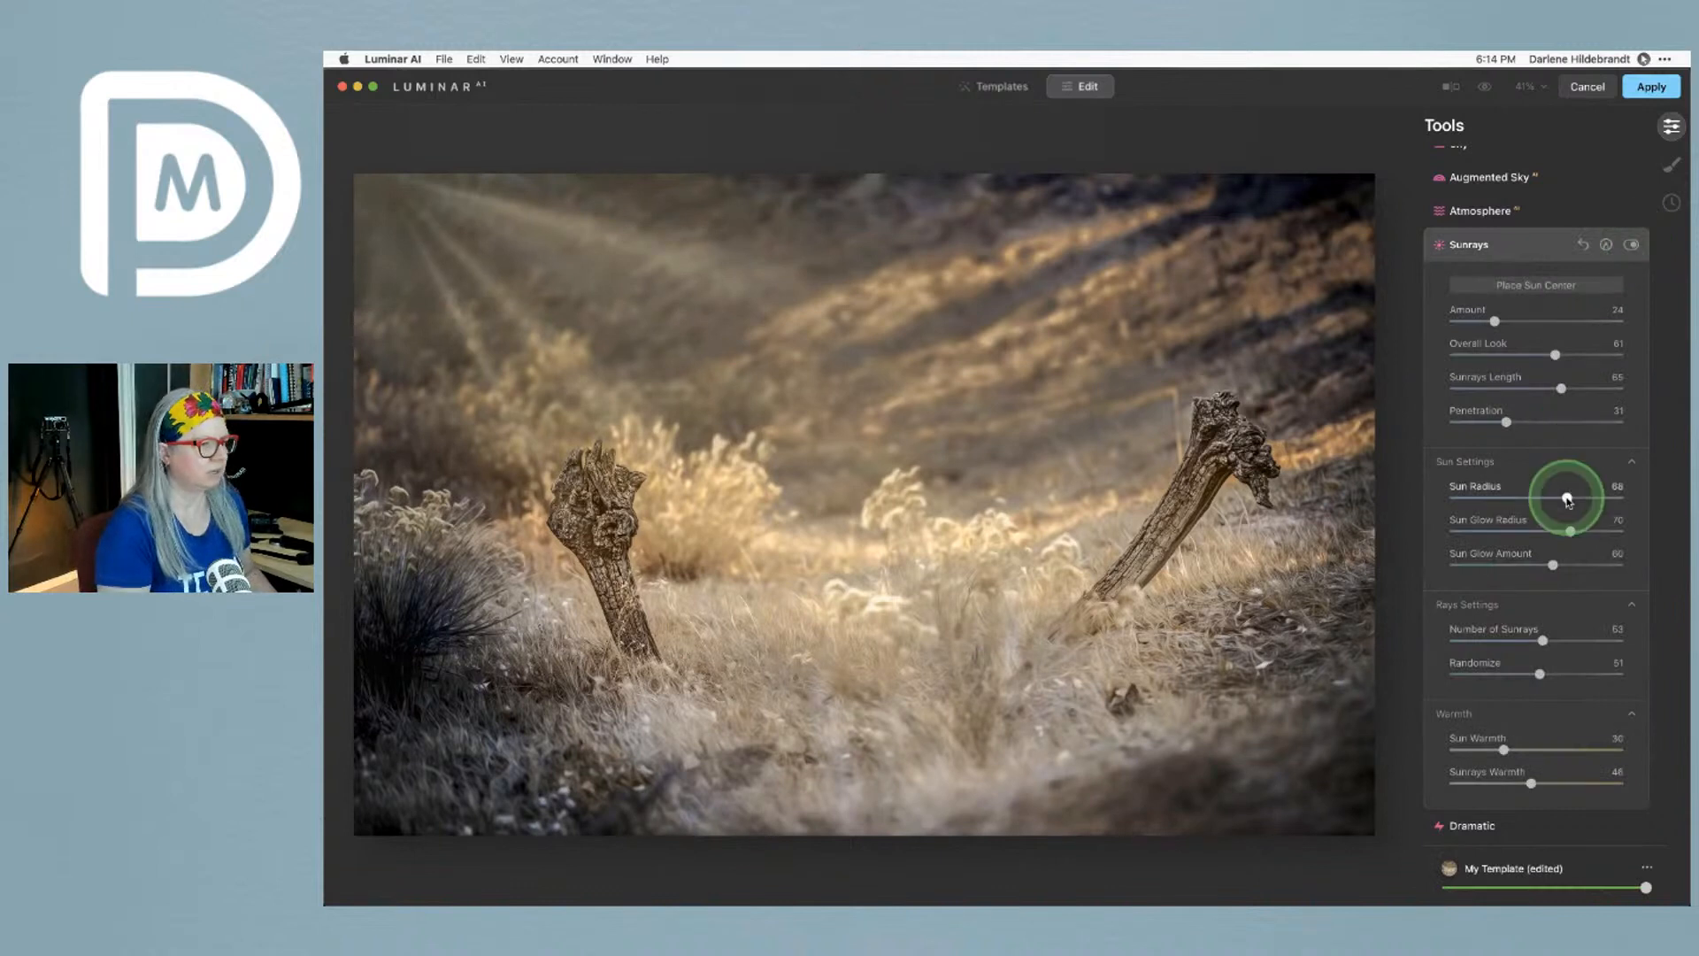
# In Supercontrast, set Highlights Contrast to 28 and Highlights Balance to 58, and compare the effect on and off
pyautogui.scroll(-7, 1568, 501)
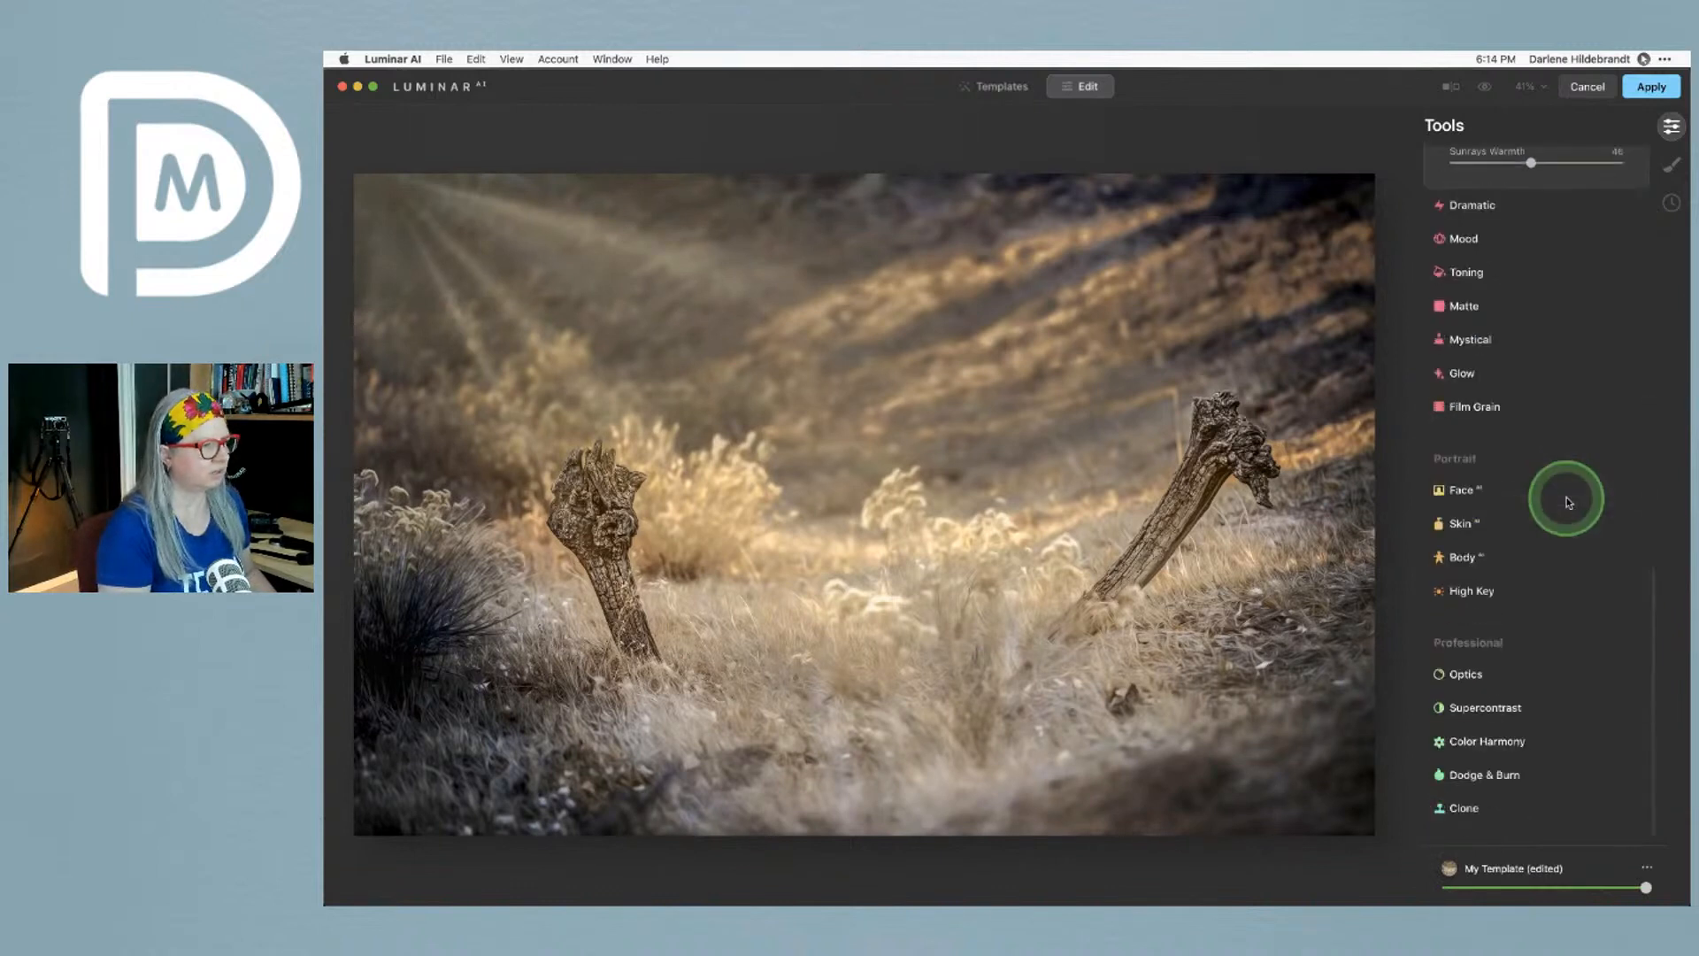
pyautogui.click(1478, 711)
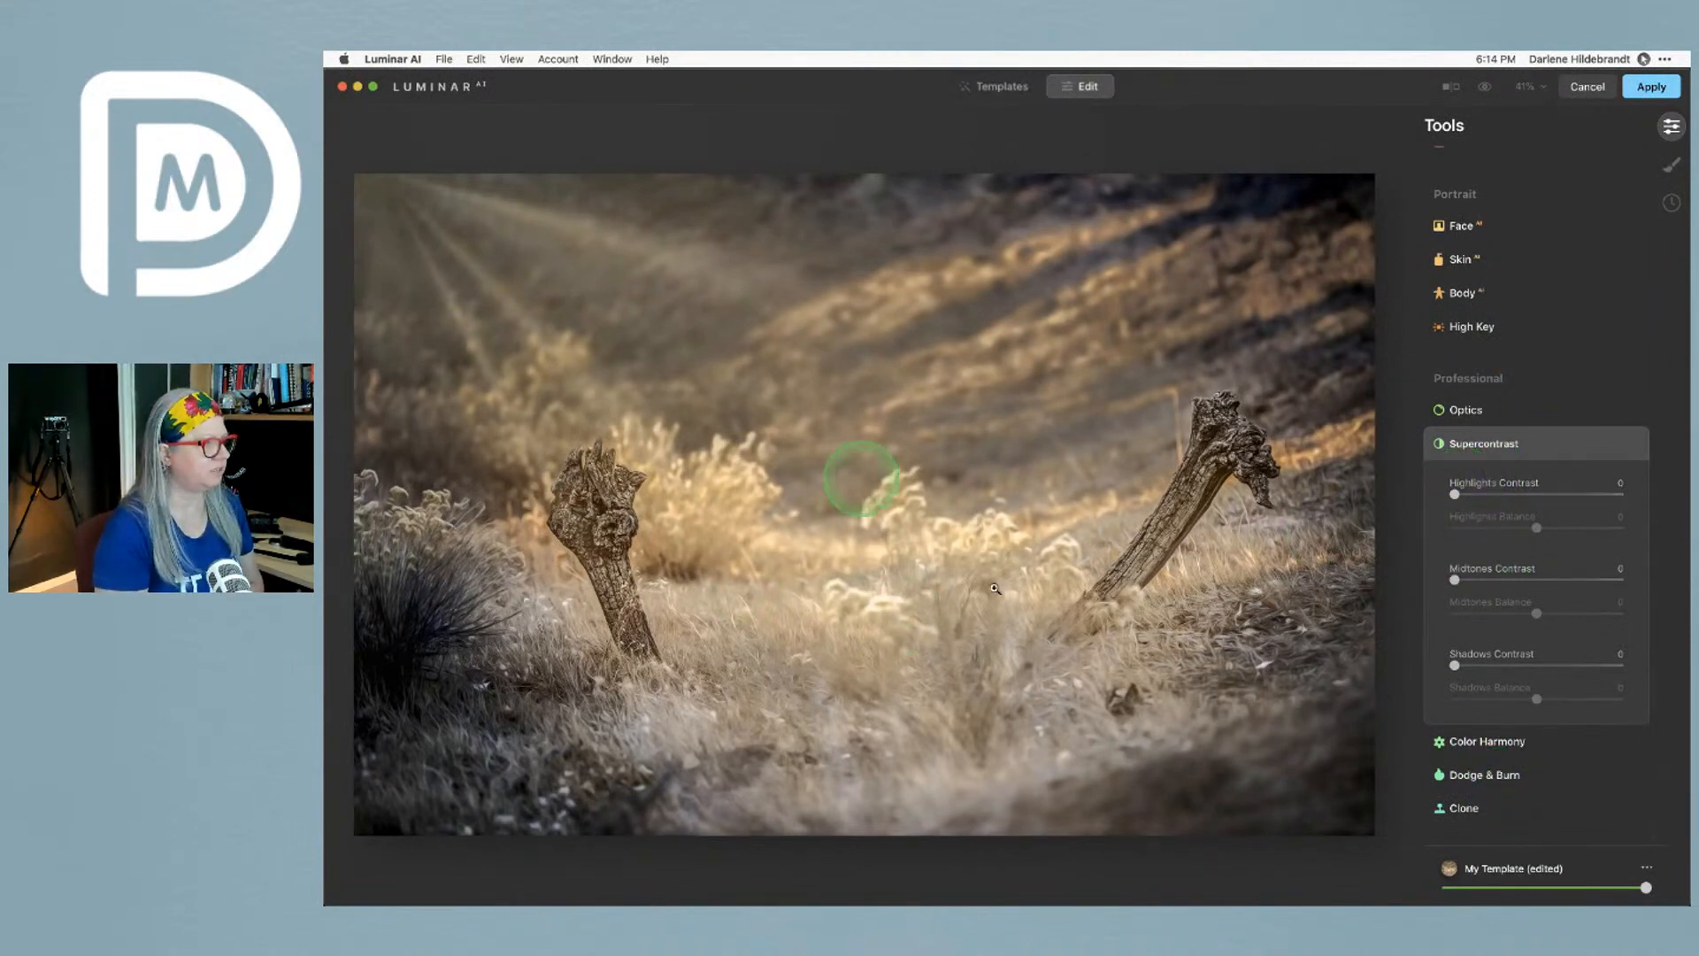
pyautogui.moveTo(1452, 492); pyautogui.dragTo(1500, 494)
pyautogui.click(1533, 498)
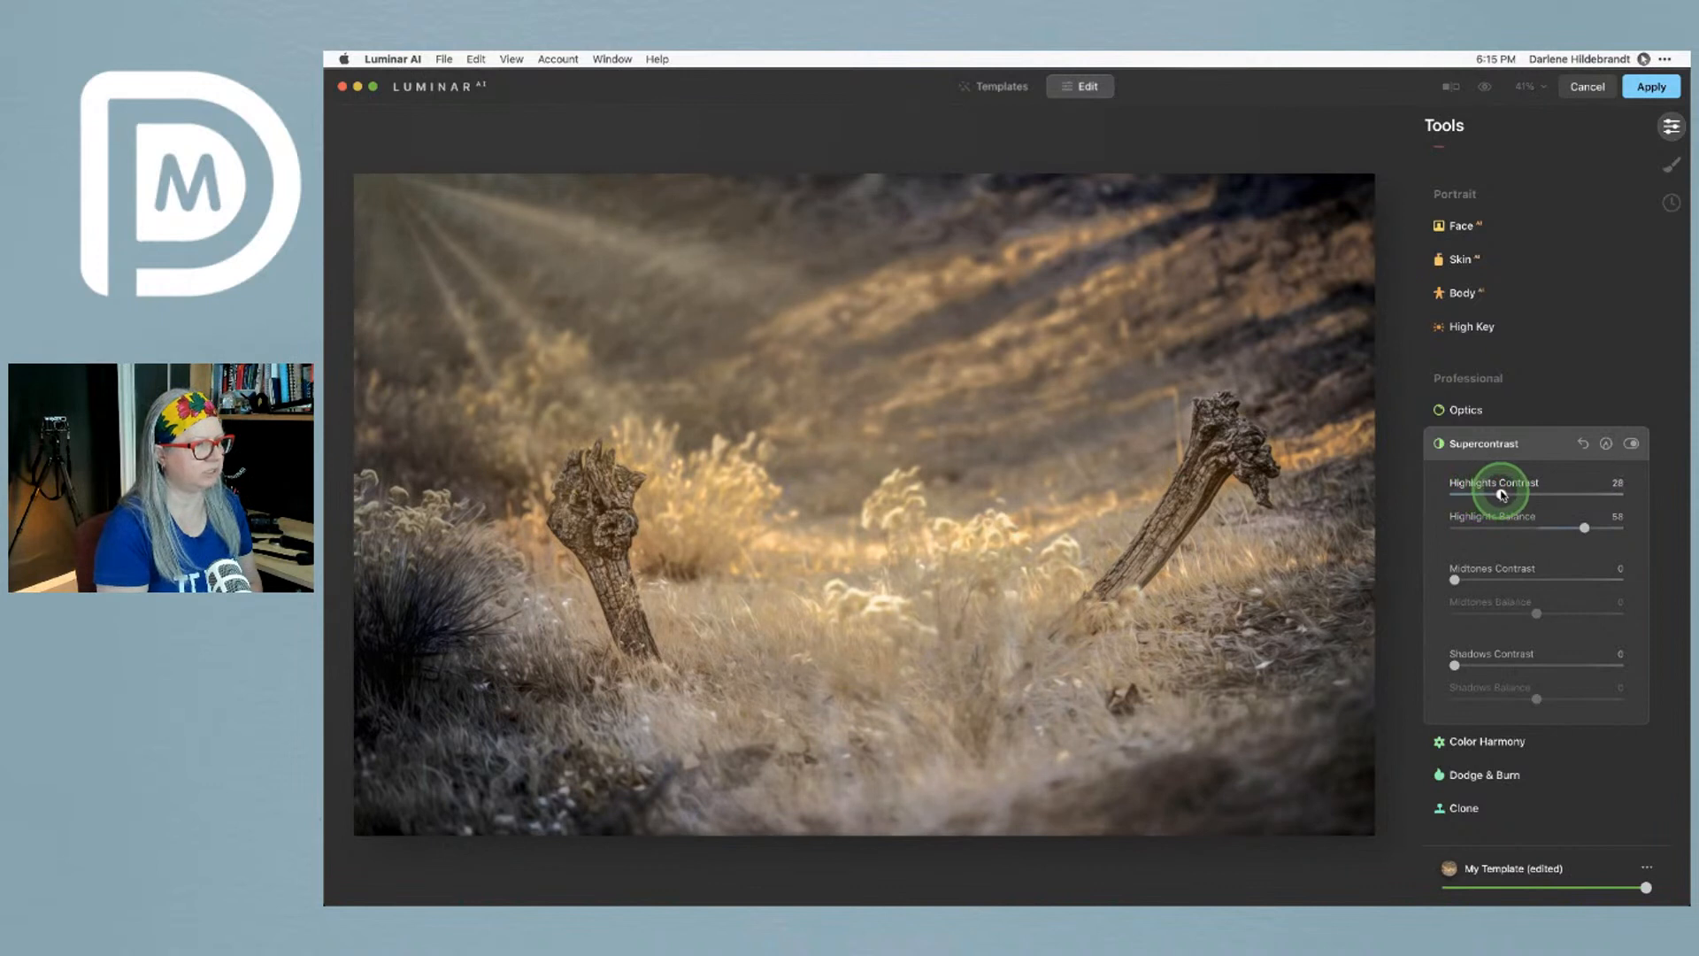
pyautogui.click(1625, 453)
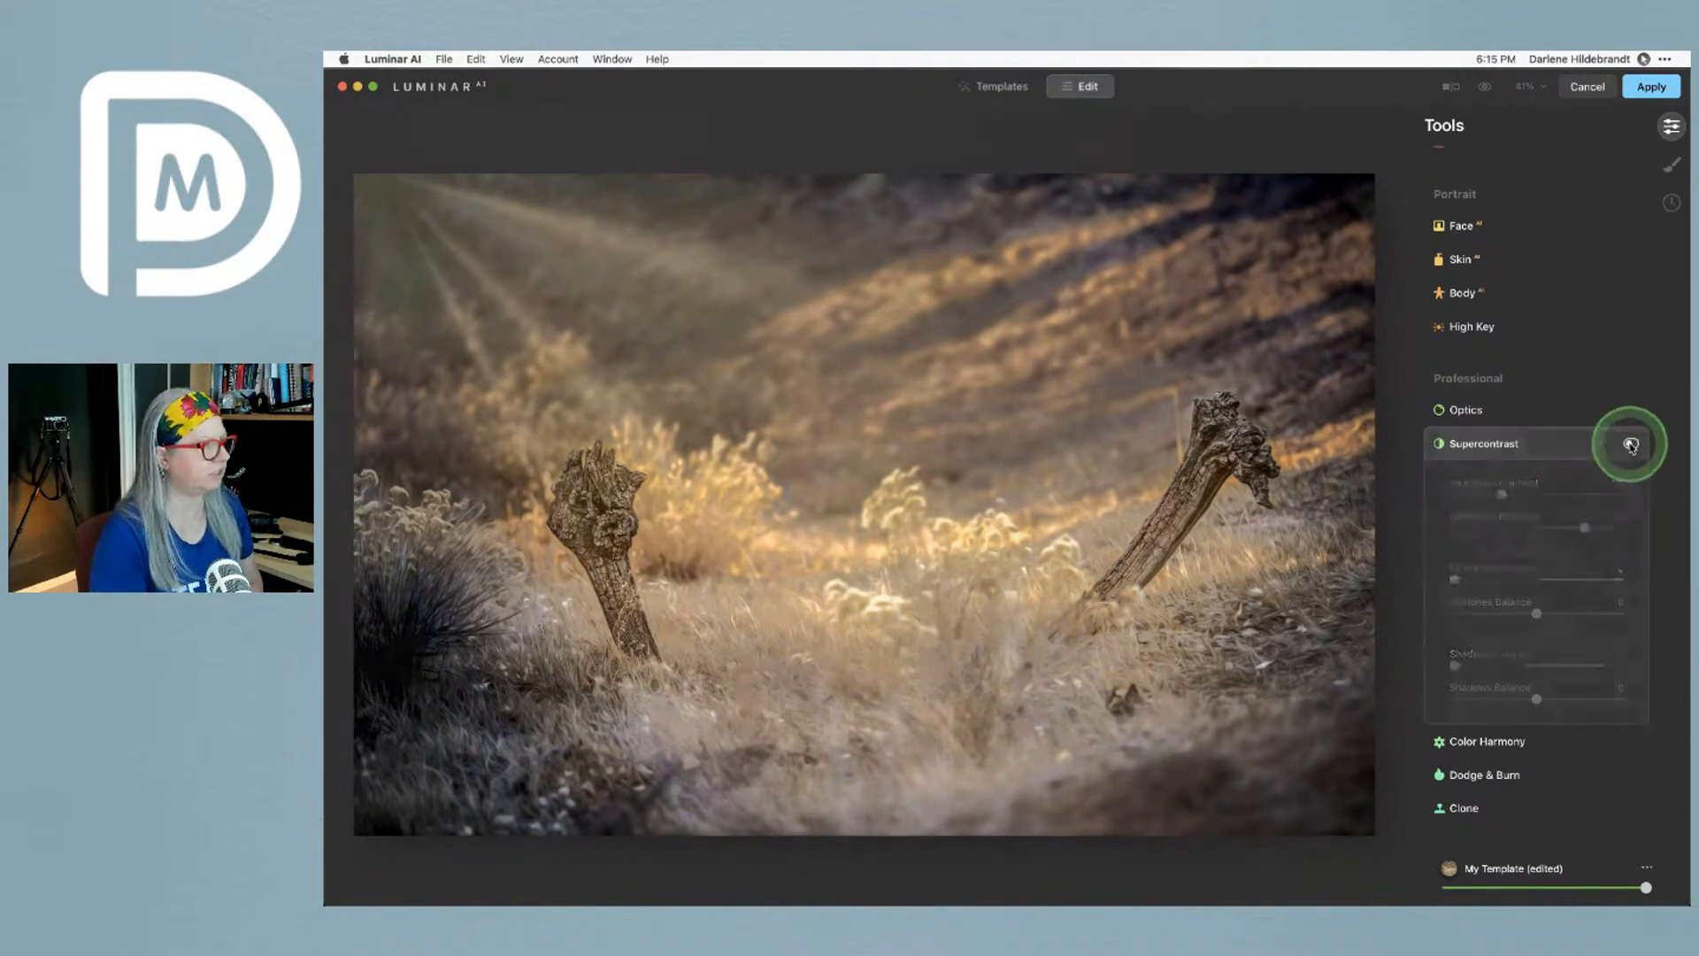
pyautogui.click(1631, 445)
pyautogui.click(1632, 446)
pyautogui.click(1631, 445)
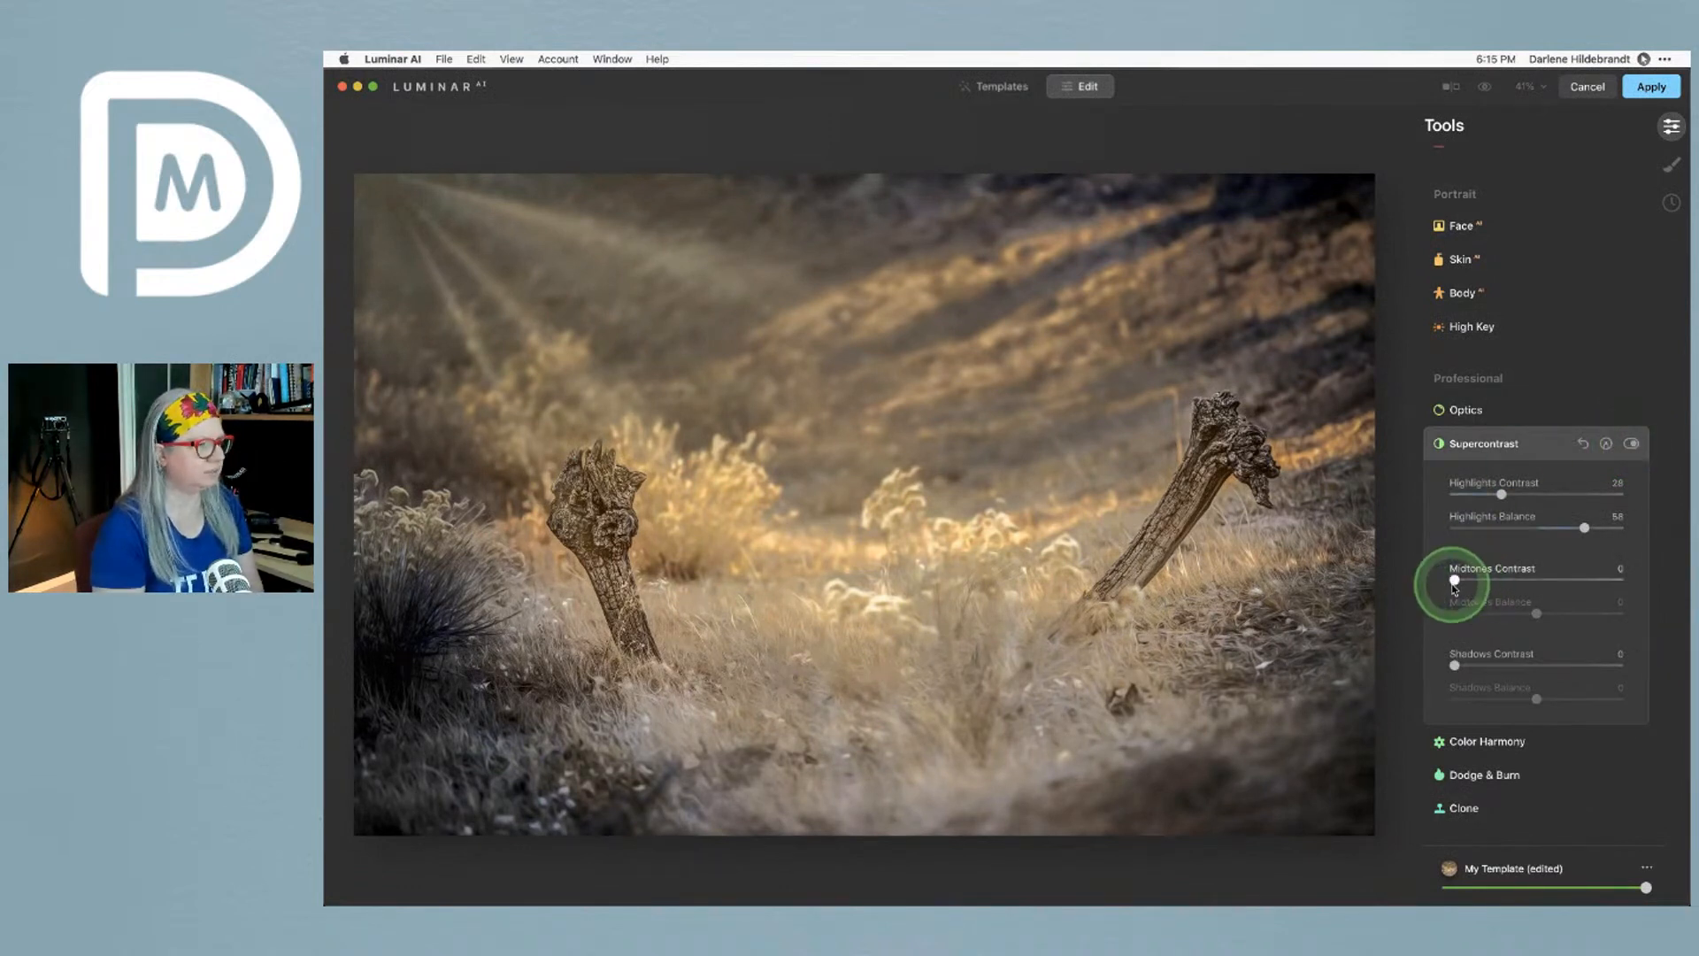
# Set the Supercontrast Midtones Contrast to 15 and Midtones Balance to -29
pyautogui.moveTo(1456, 582); pyautogui.dragTo(1537, 615)
pyautogui.moveTo(1492, 617); pyautogui.dragTo(1493, 580)
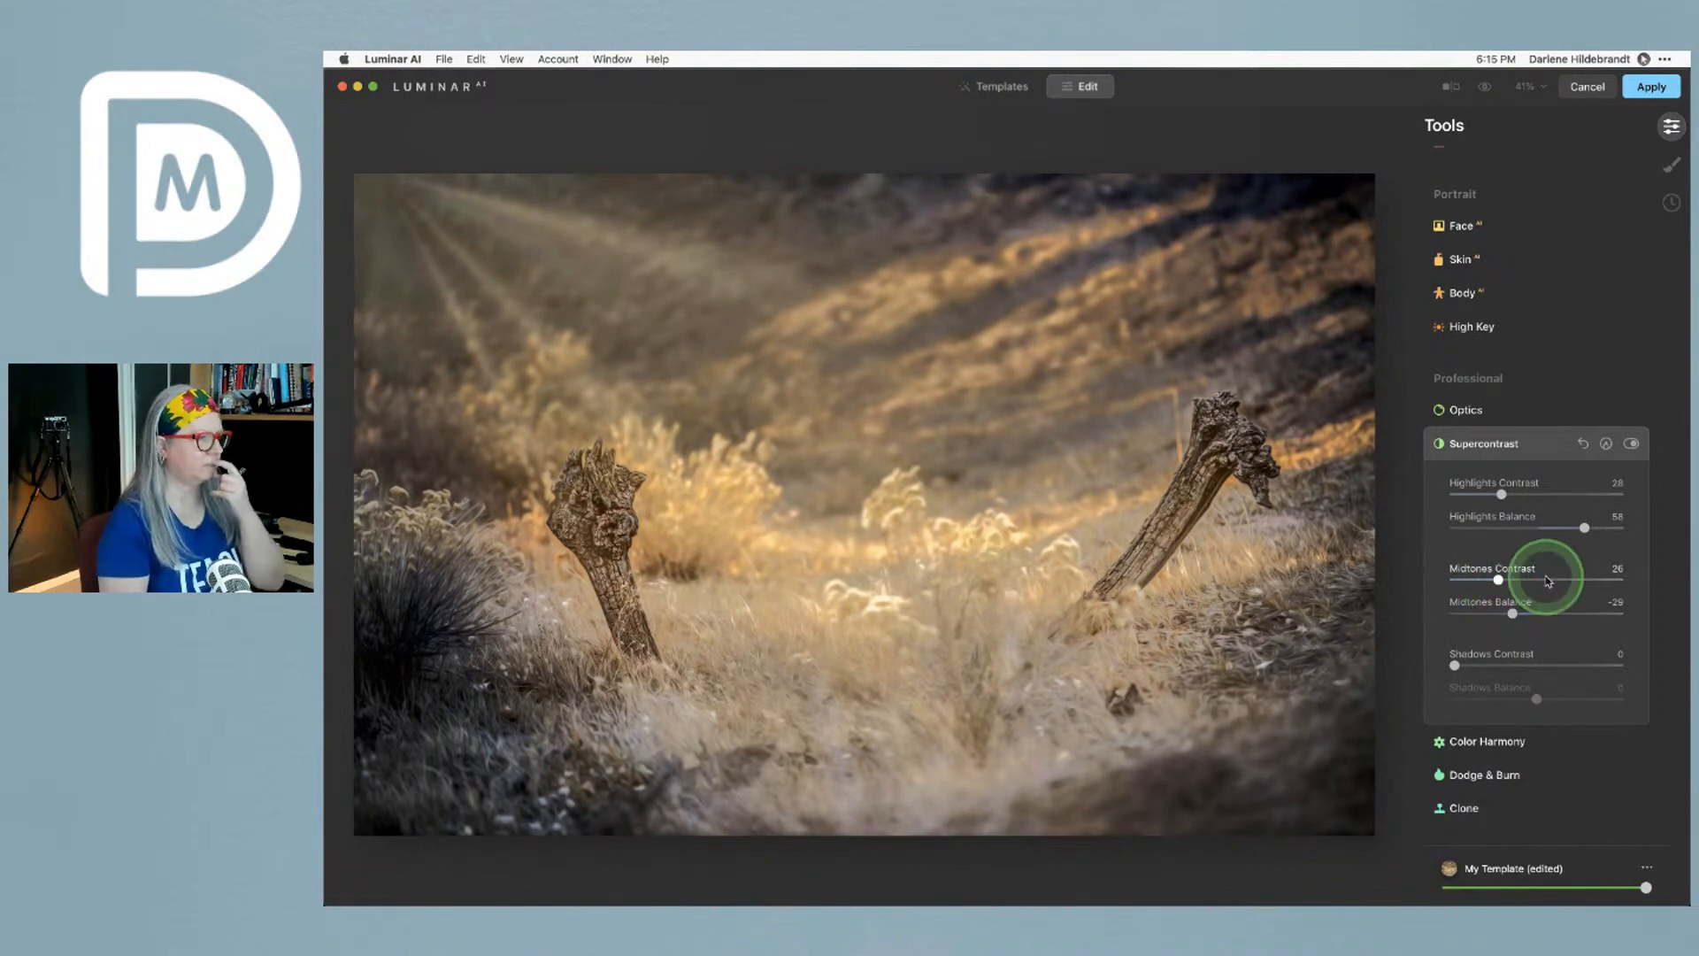
pyautogui.moveTo(1500, 581); pyautogui.dragTo(1480, 582)
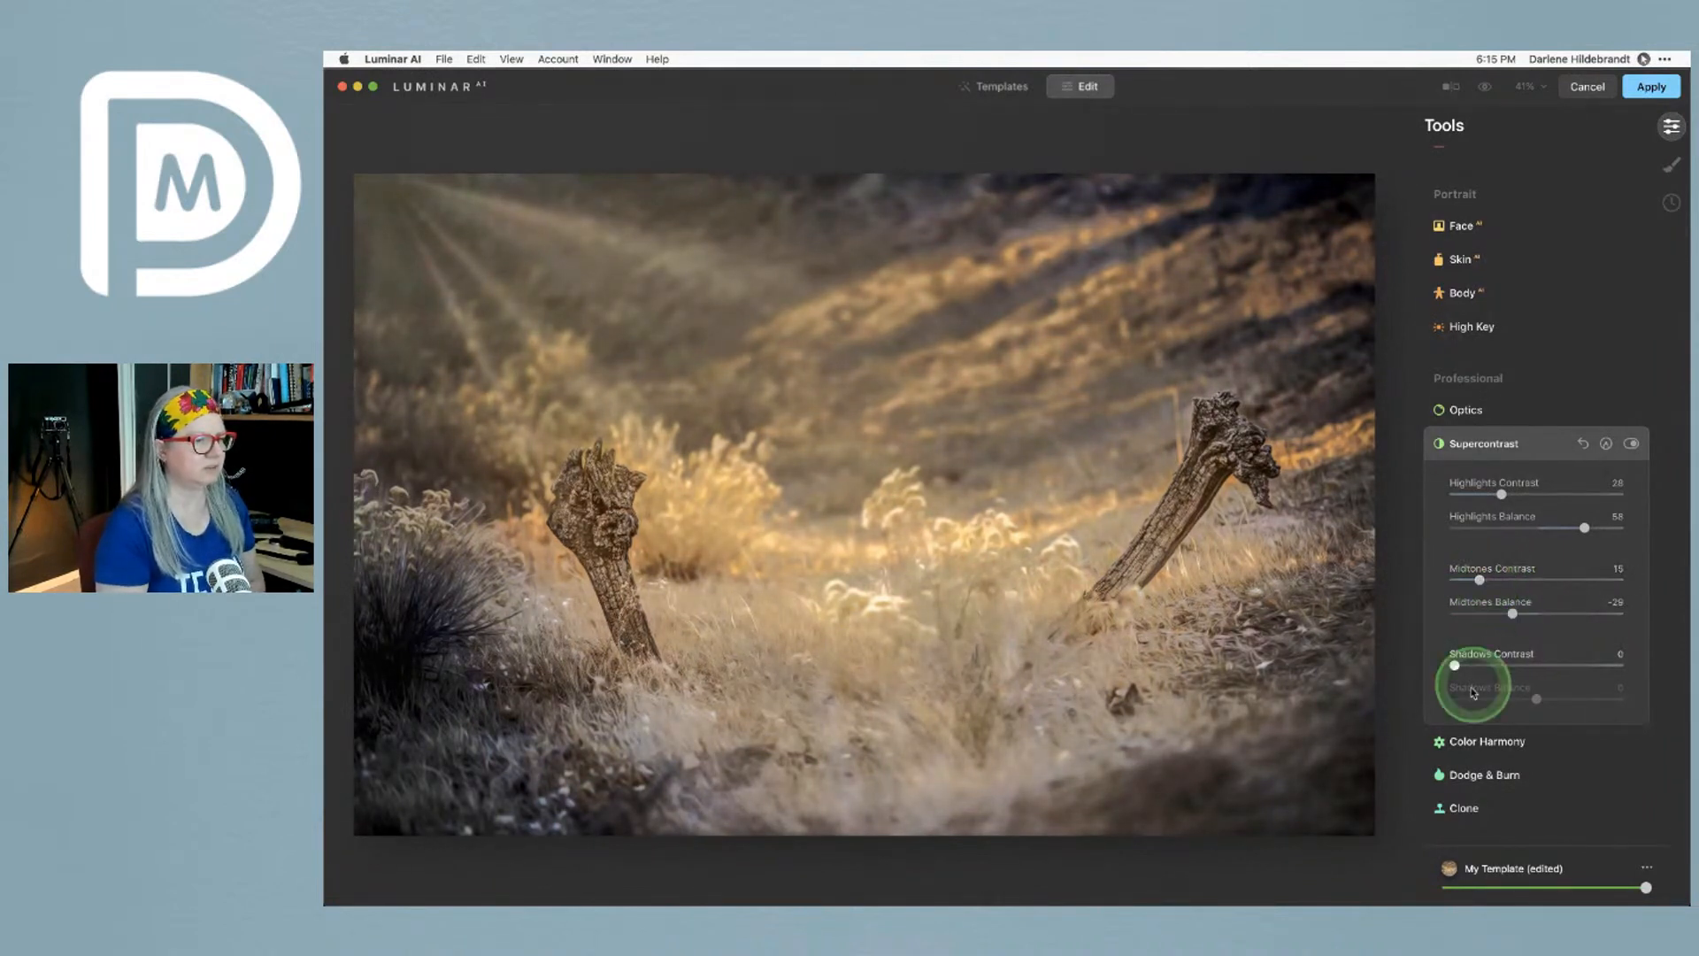
# Set the Supercontrast Shadows Contrast to 16 and Shadows Balance to 43, and compare the effect on and off
pyautogui.moveTo(1456, 668); pyautogui.dragTo(1570, 699)
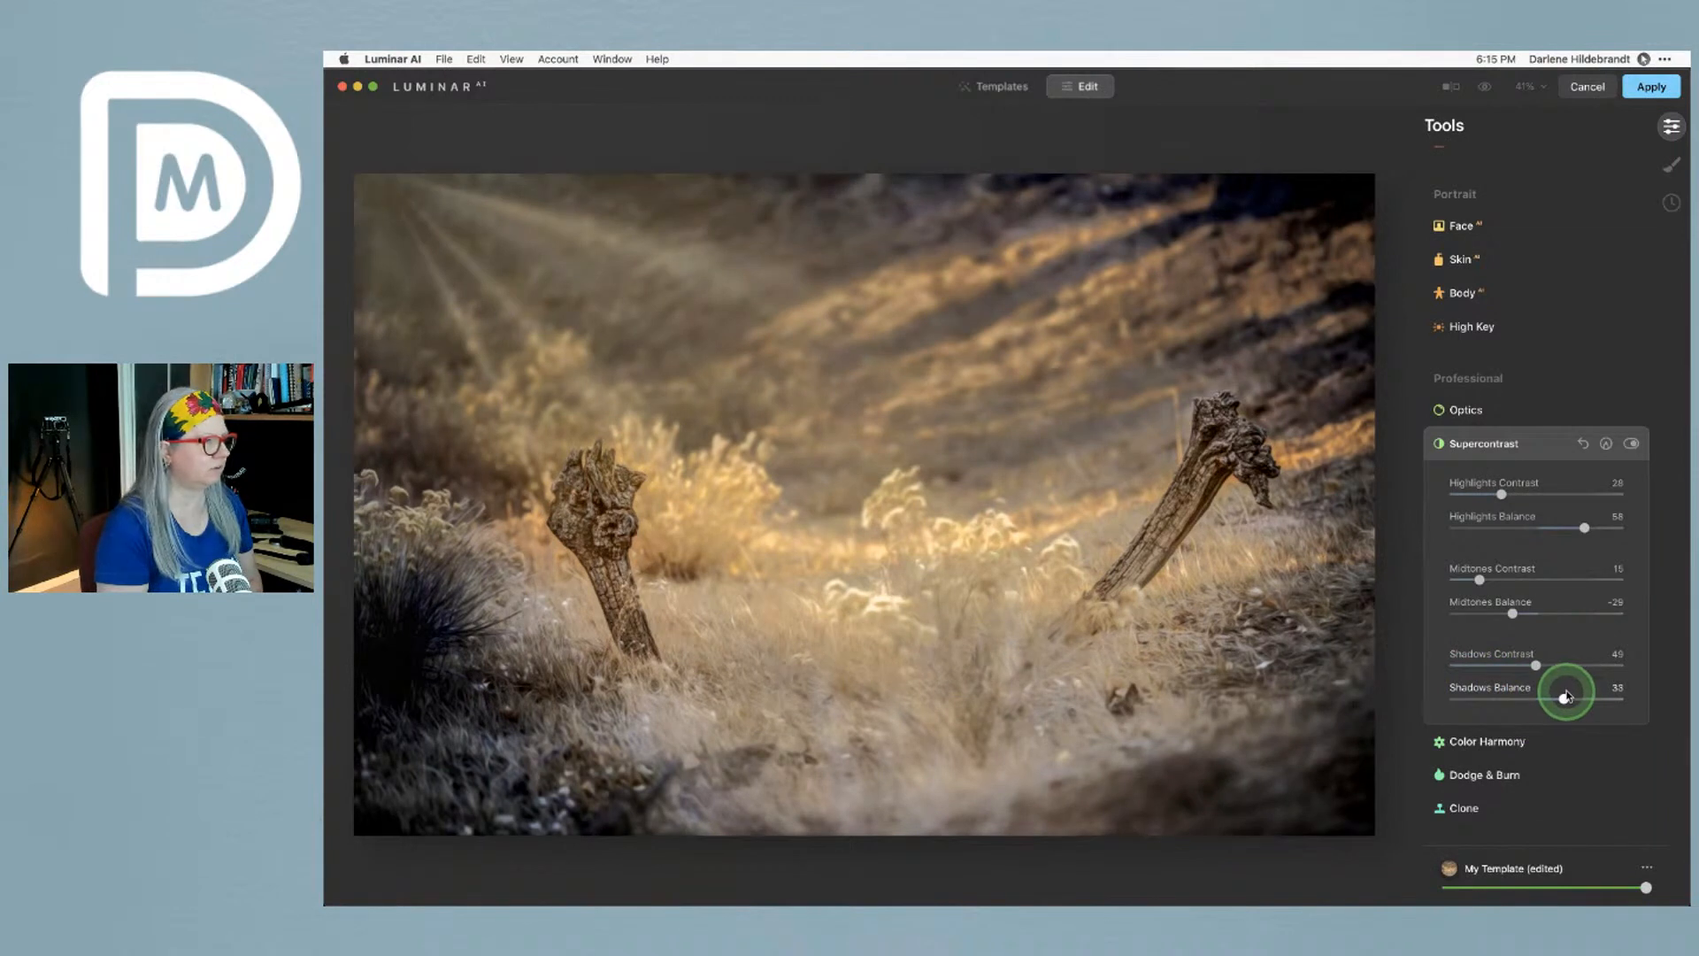
pyautogui.moveTo(1485, 669); pyautogui.dragTo(1480, 666)
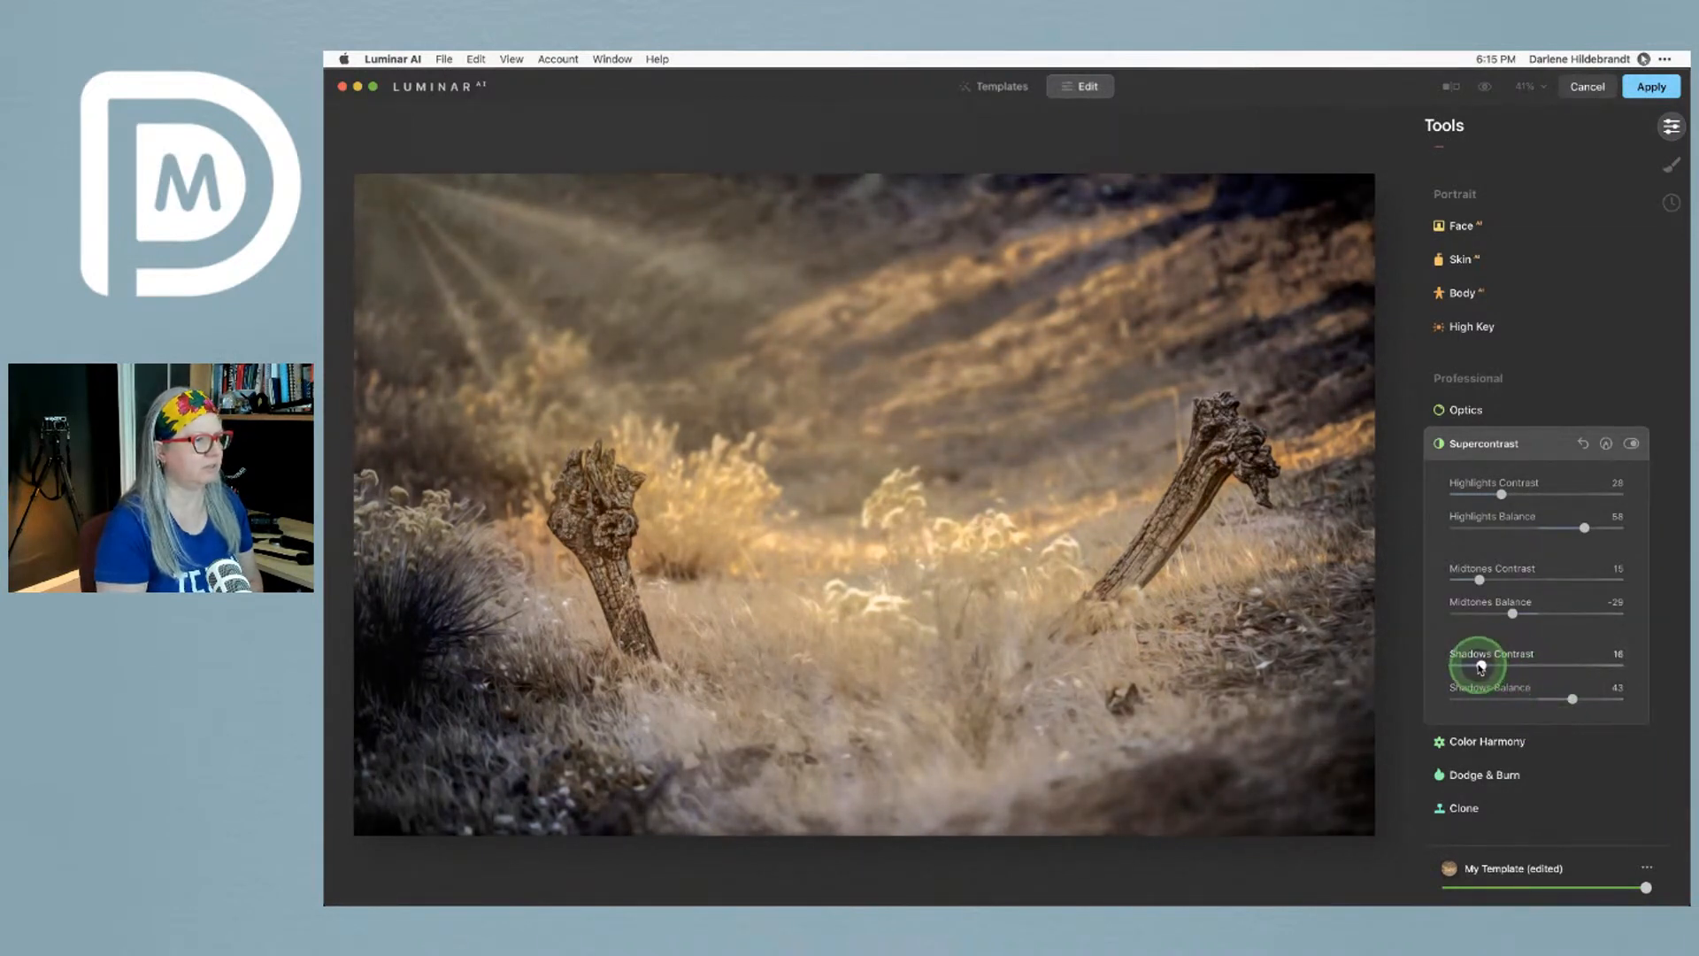
pyautogui.click(1633, 448)
pyautogui.click(1633, 448)
pyautogui.click(1633, 448)
pyautogui.click(1633, 448)
pyautogui.click(1633, 448)
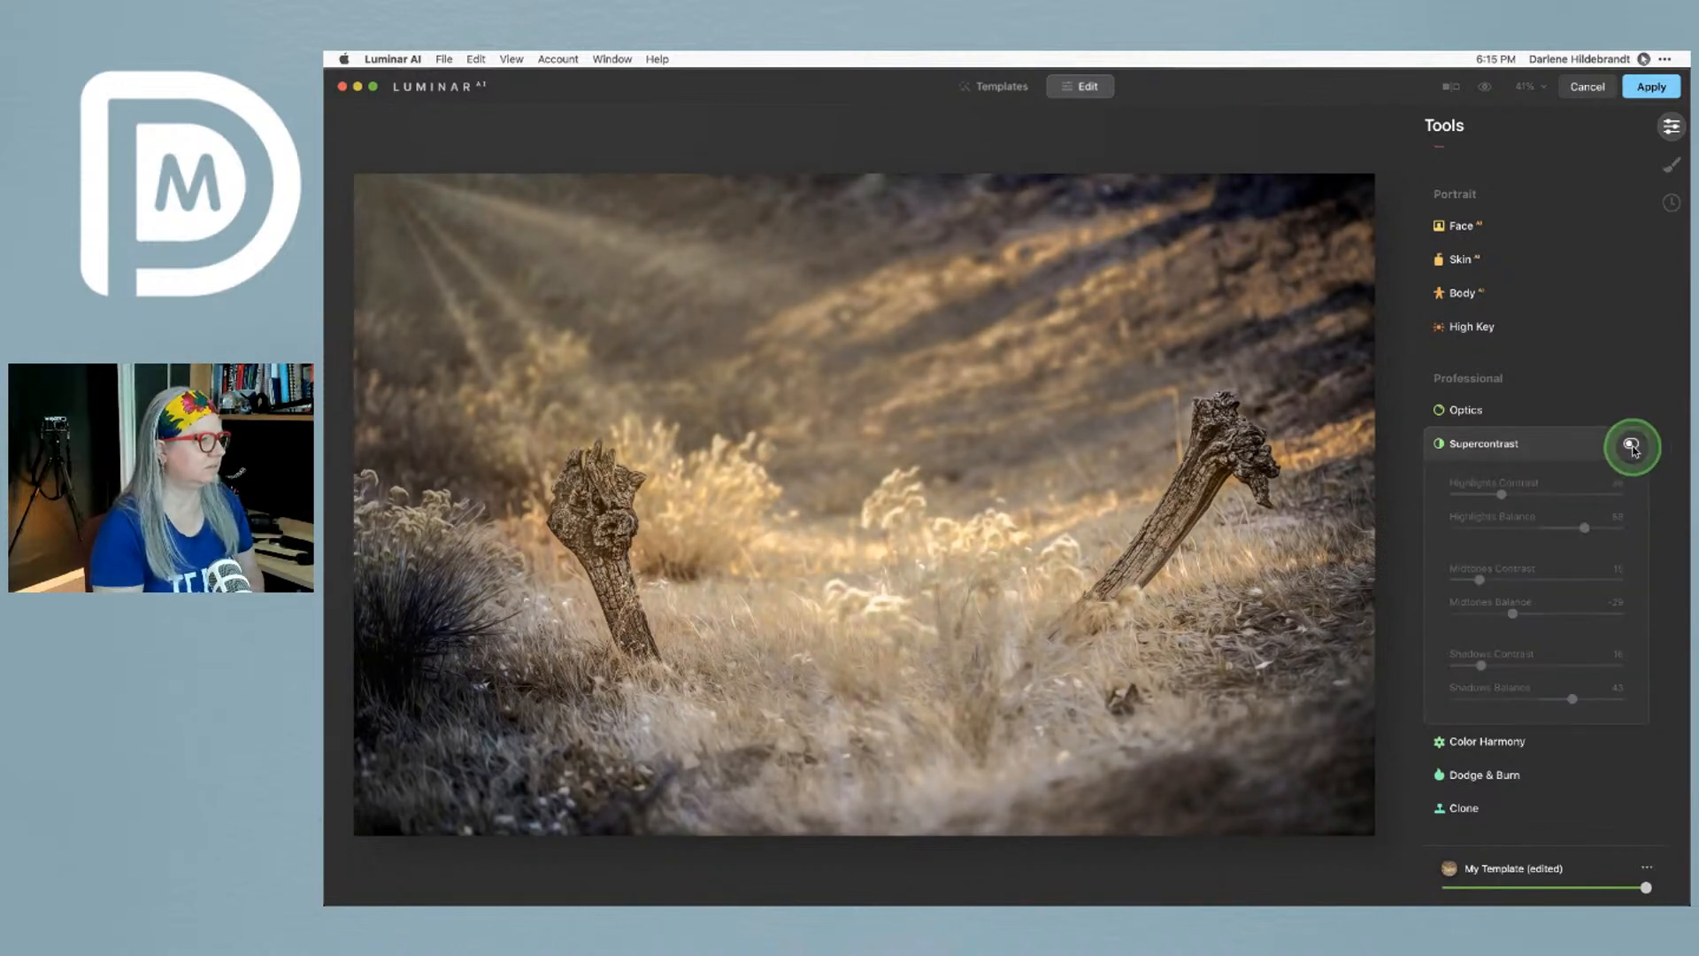
pyautogui.click(1633, 447)
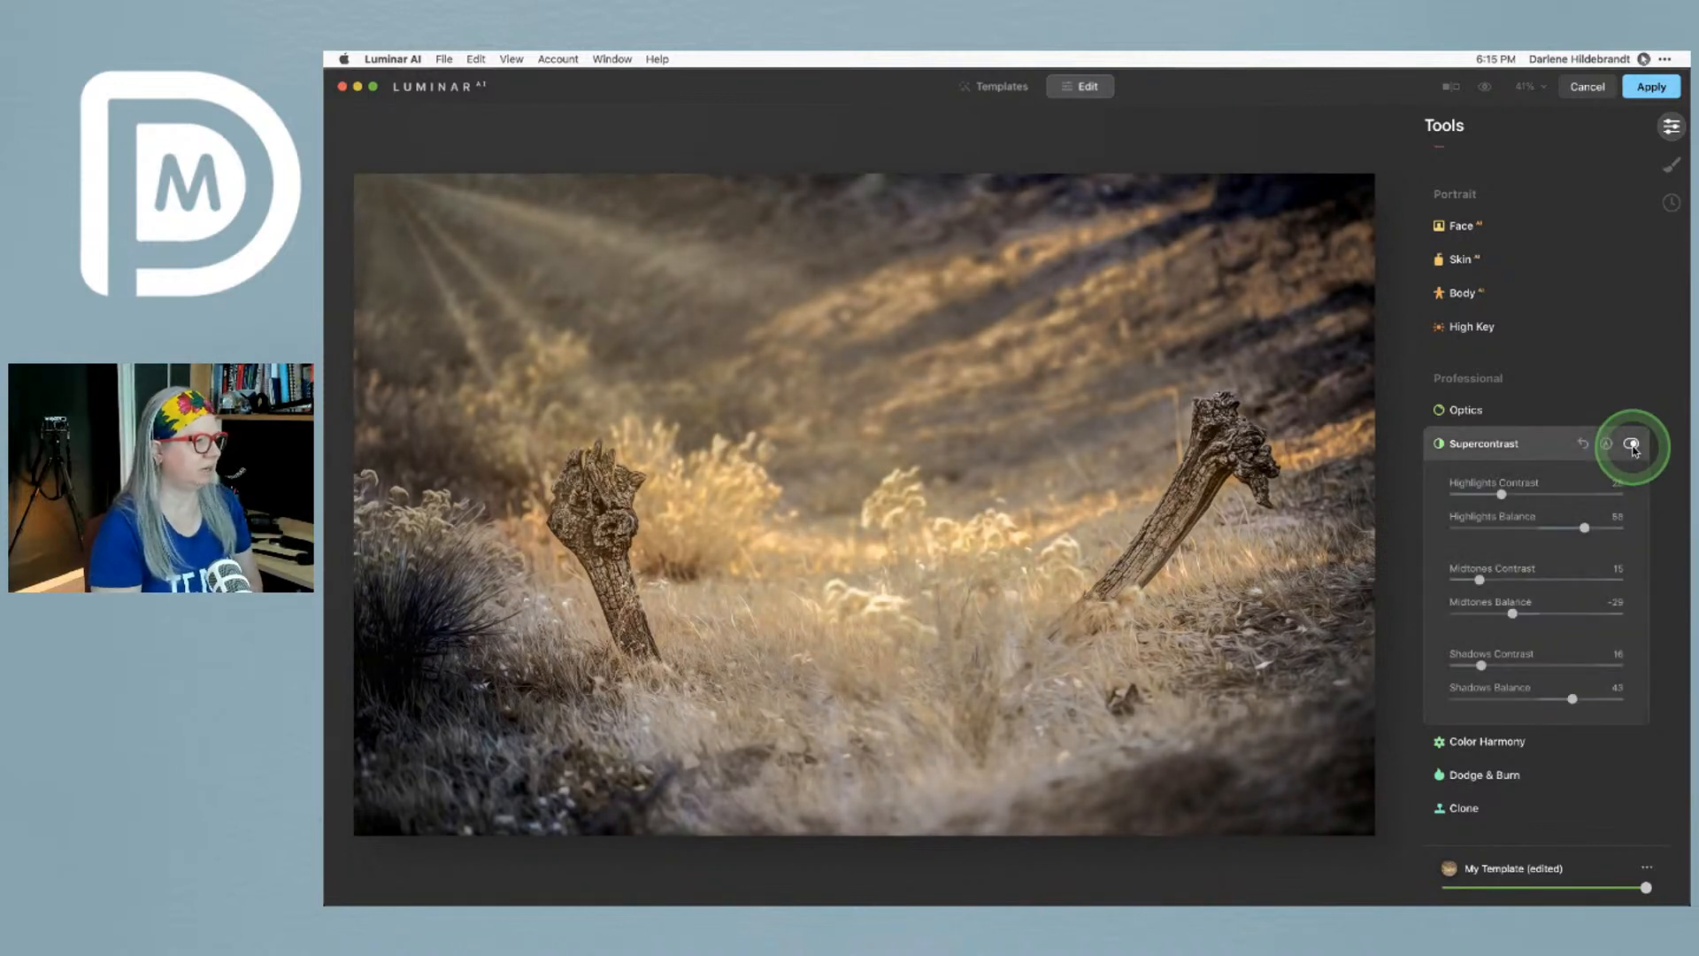
pyautogui.click(1534, 446)
# In the Color tool's HSL Luminance settings, darken the Orange tones and set Yellow to -31
pyautogui.scroll(6, 1535, 453)
pyautogui.scroll(2, 1535, 453)
pyautogui.scroll(8, 1478, 531)
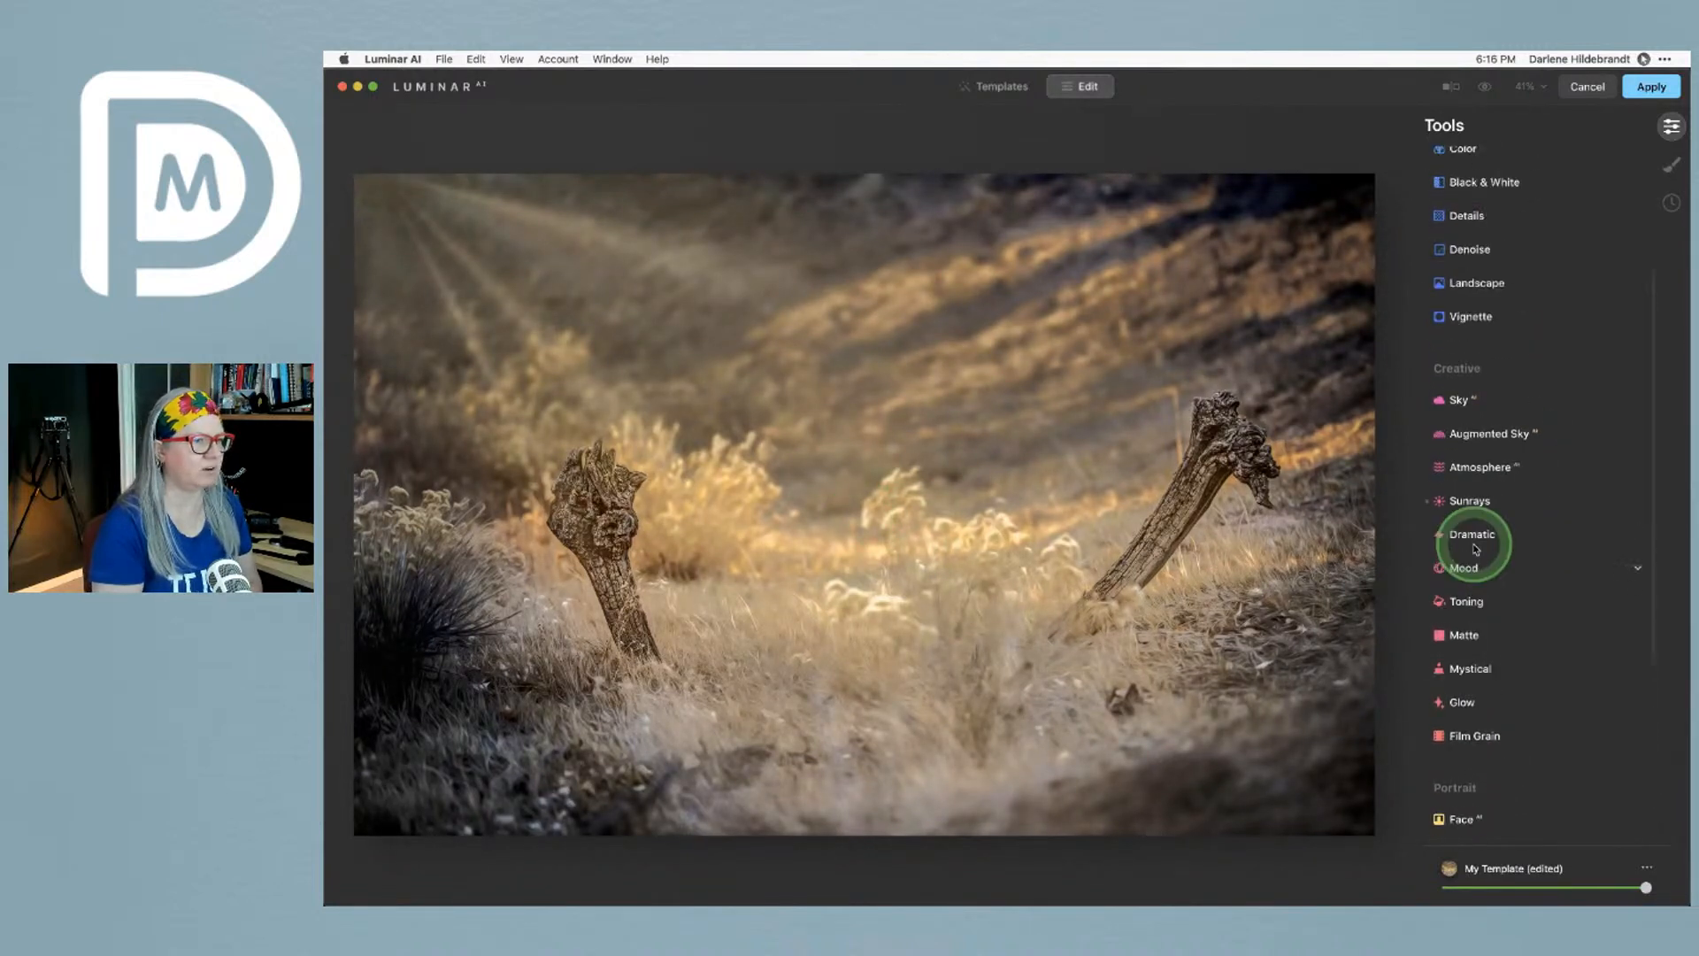
pyautogui.click(1466, 370)
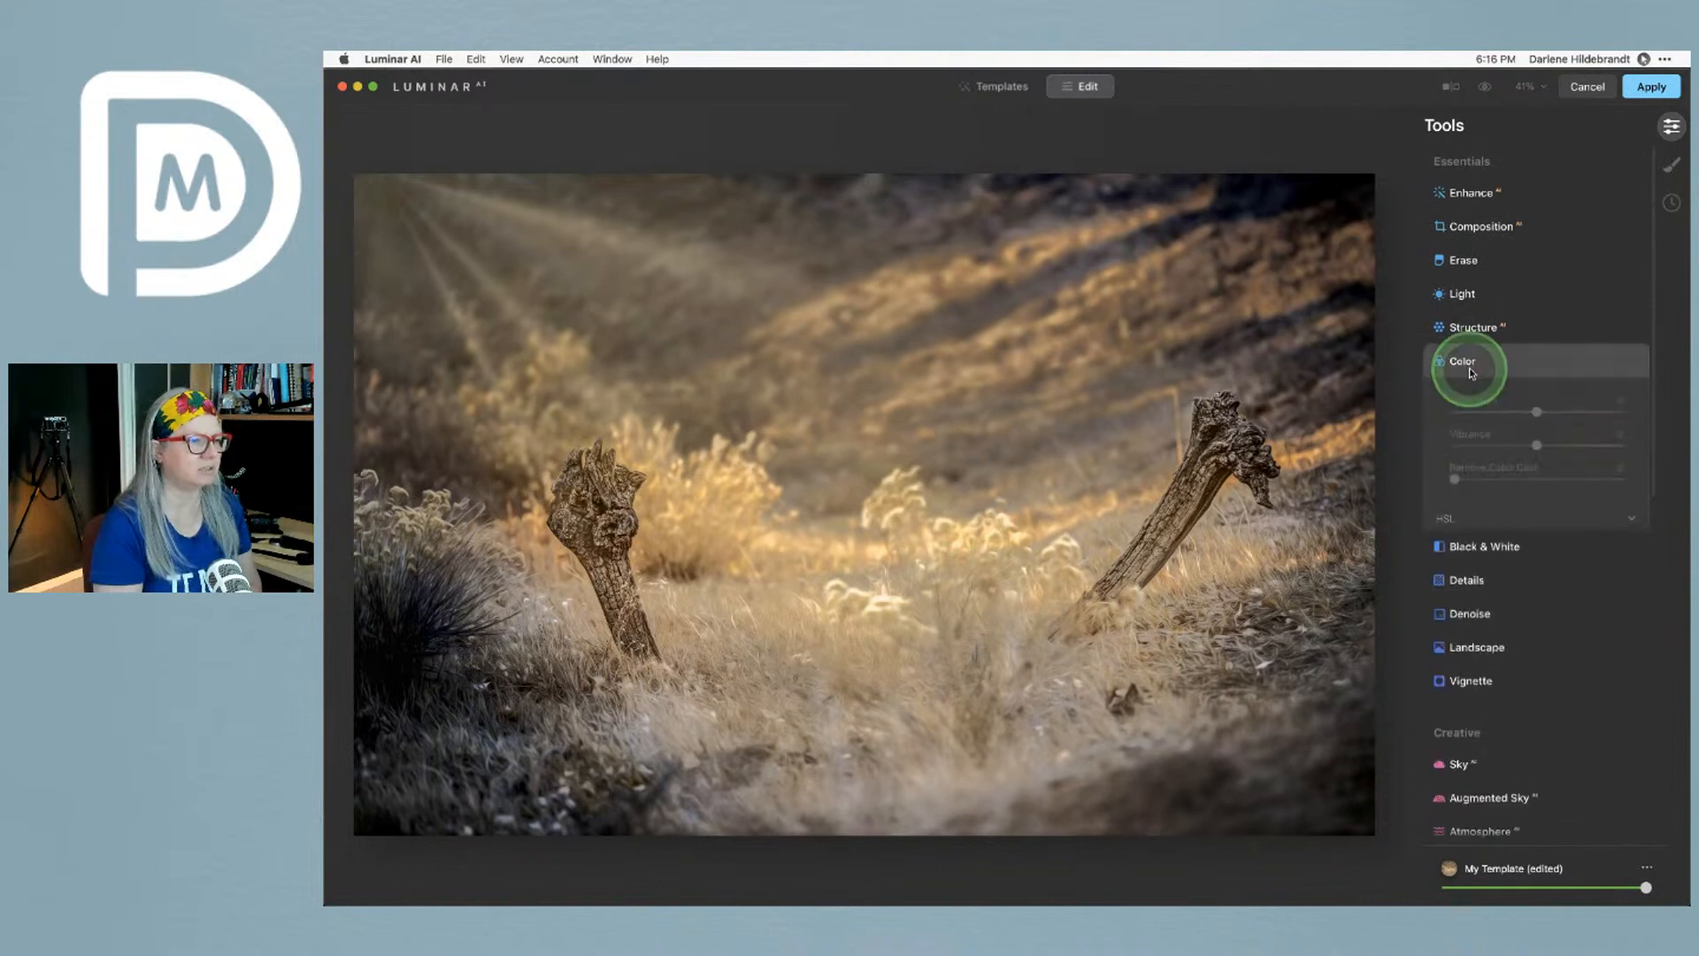
pyautogui.click(1471, 520)
pyautogui.click(1509, 312)
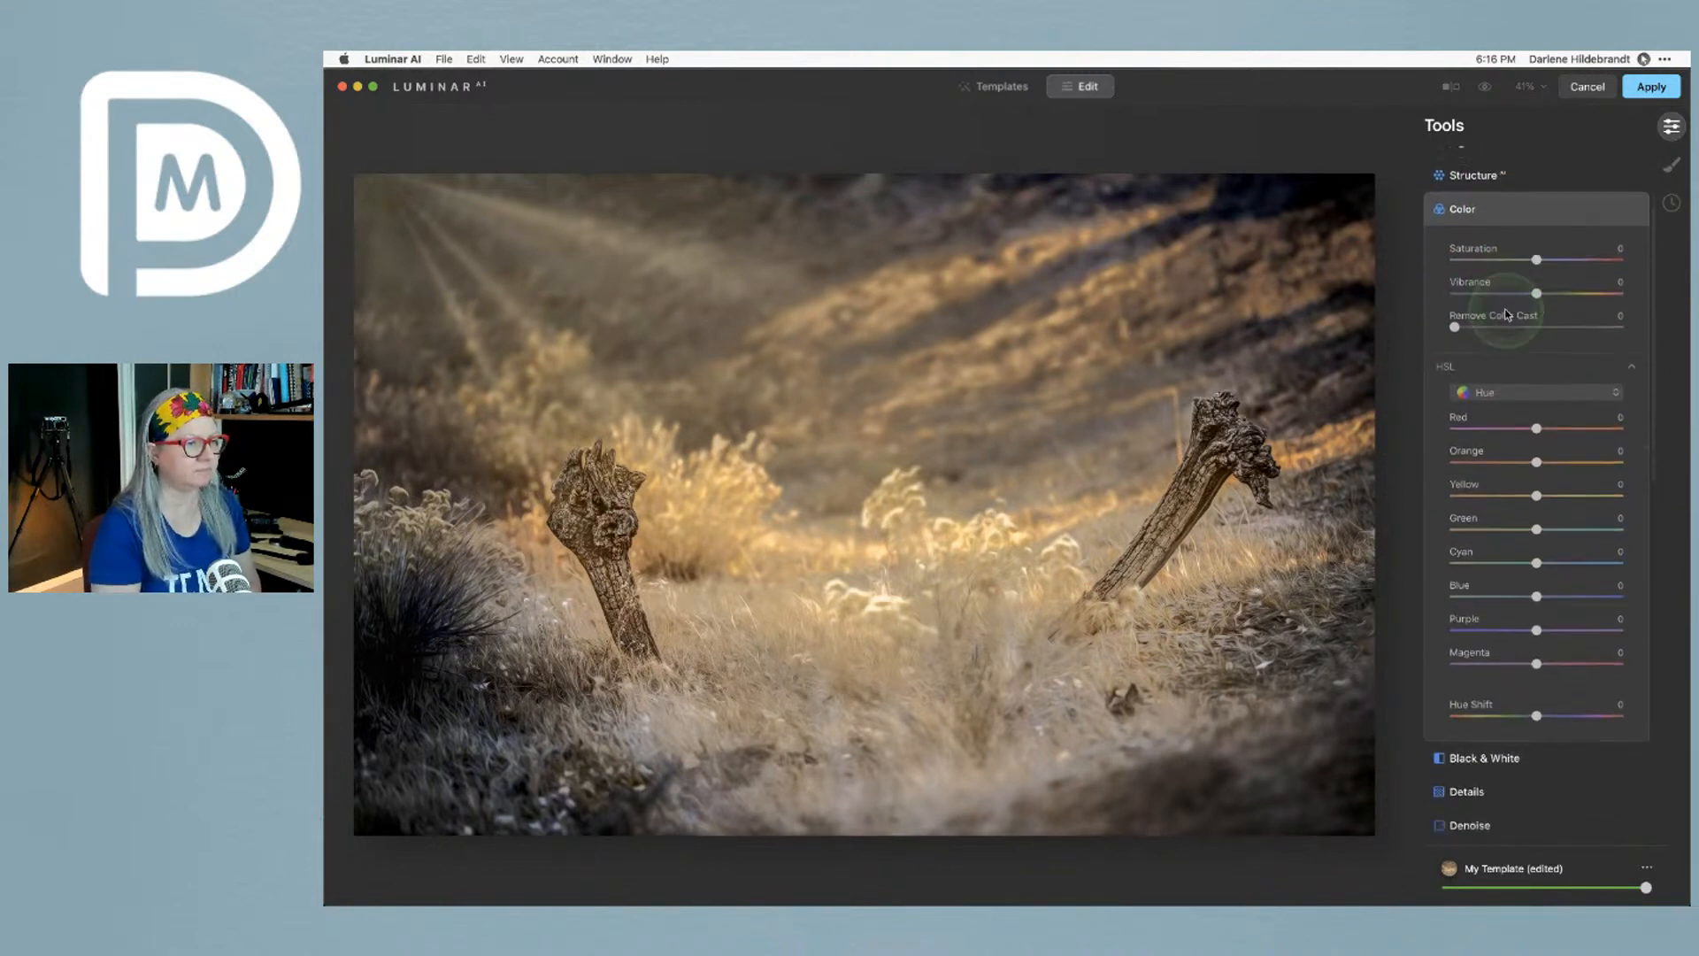
pyautogui.click(1508, 376)
pyautogui.click(1508, 427)
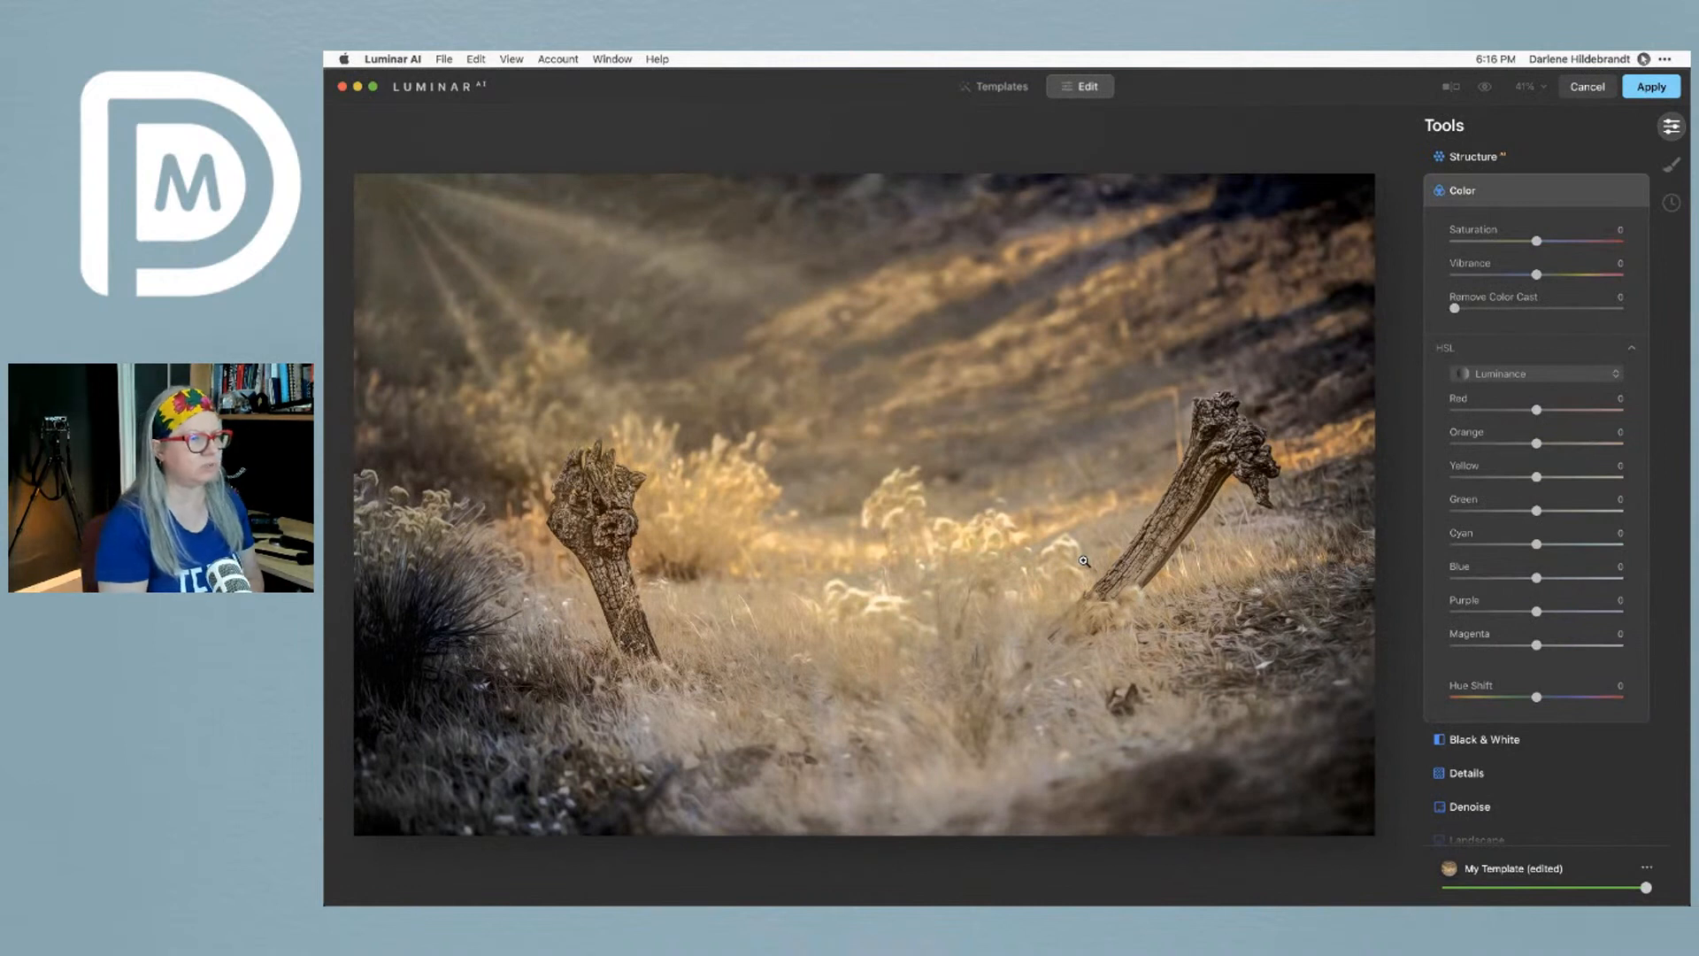
pyautogui.click(1493, 476)
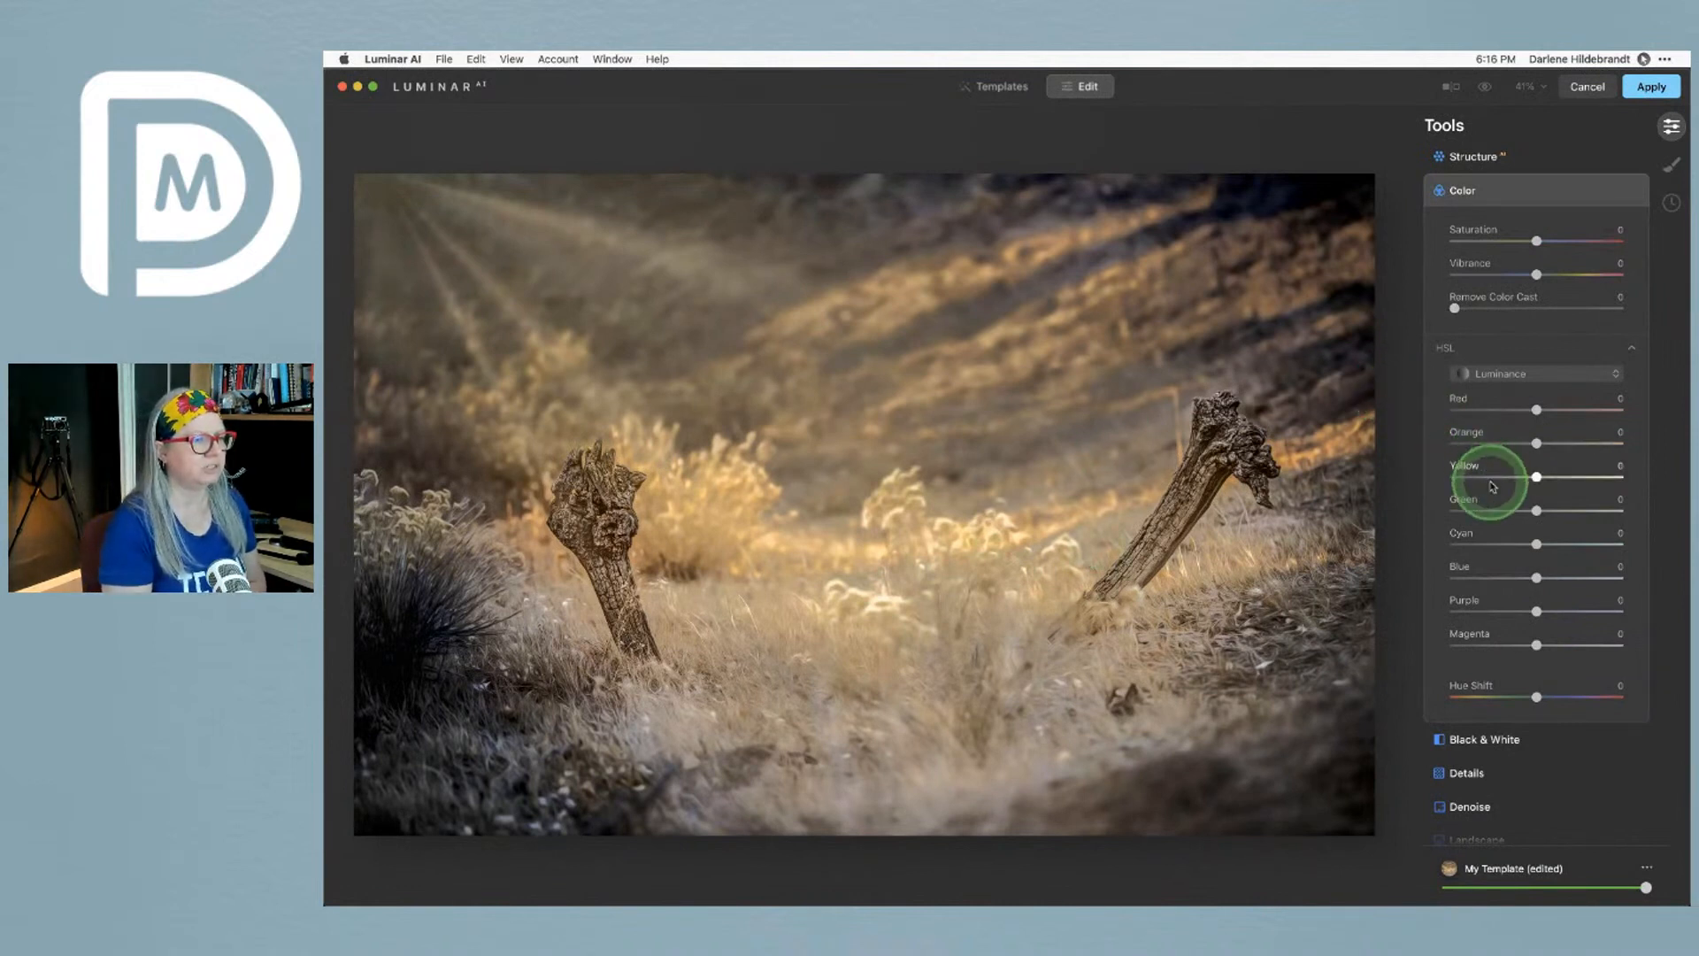
pyautogui.click(1495, 442)
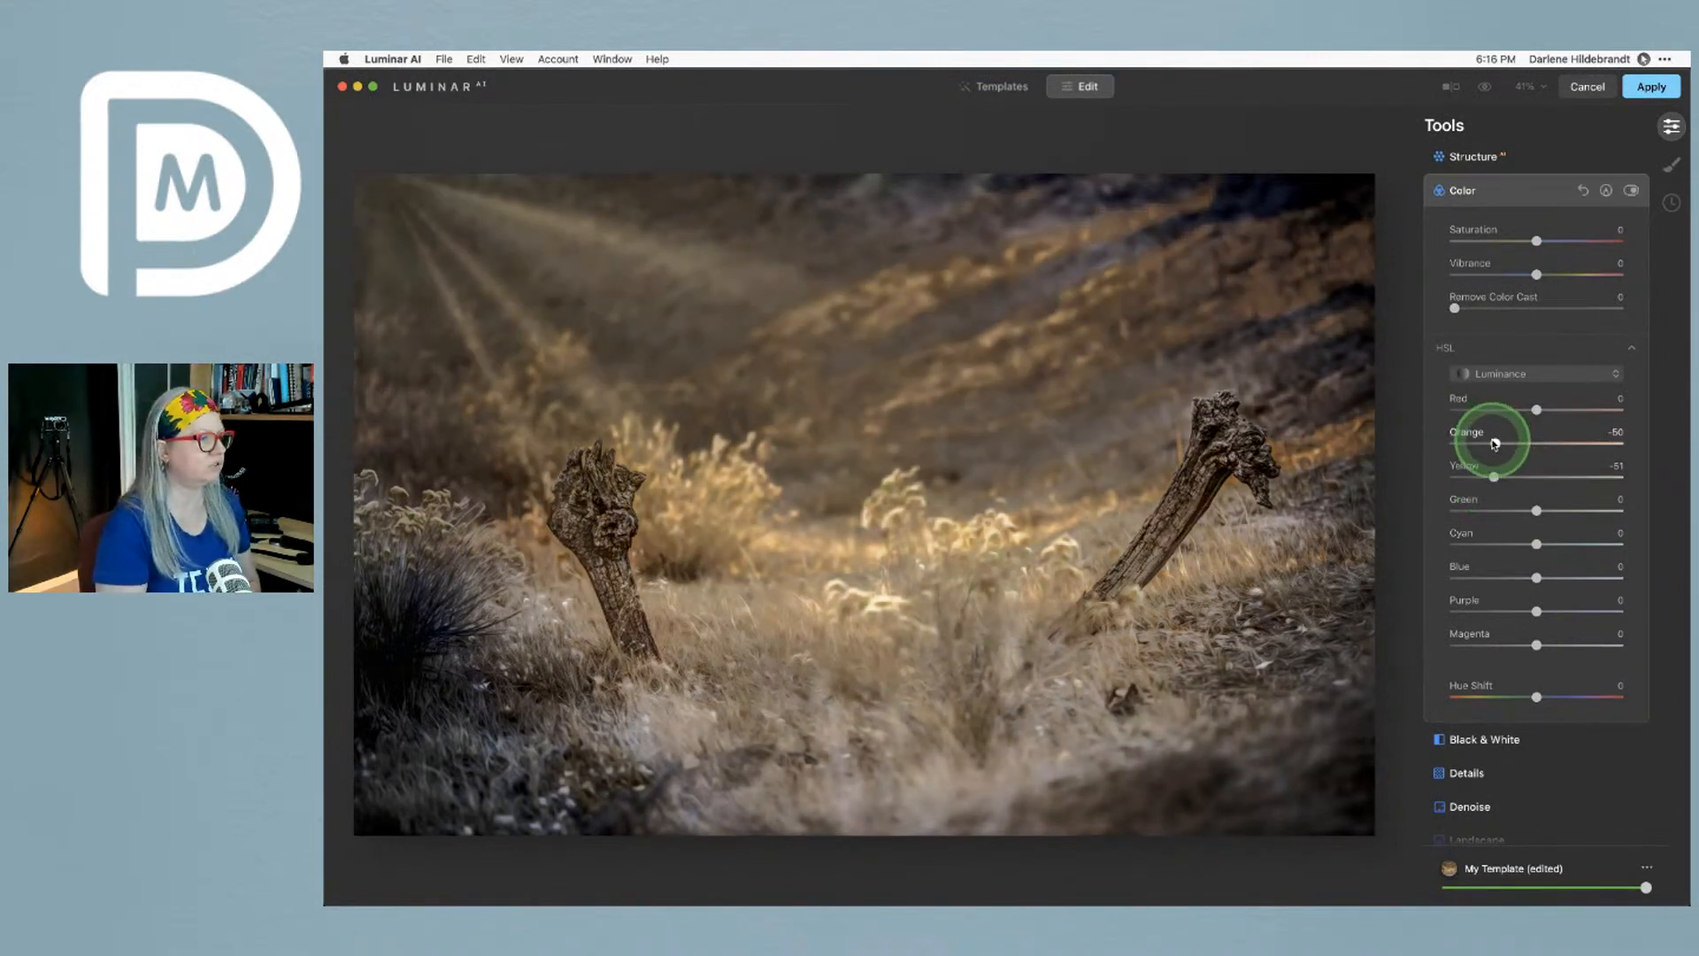
pyautogui.moveTo(1495, 478)
pyautogui.mouseDown()
pyautogui.moveTo(1426, 470)
pyautogui.moveTo(1502, 470)
pyautogui.moveTo(1488, 443)
pyautogui.moveTo(1515, 412)
pyautogui.moveTo(1578, 408)
pyautogui.moveTo(1519, 407)
pyautogui.moveTo(1499, 451)
pyautogui.moveTo(1510, 483)
pyautogui.mouseUp()
# In the Color tool's HSL Saturation settings, set Orange to -17 and Yellow to -25
pyautogui.click(1509, 383)
pyautogui.click(1509, 417)
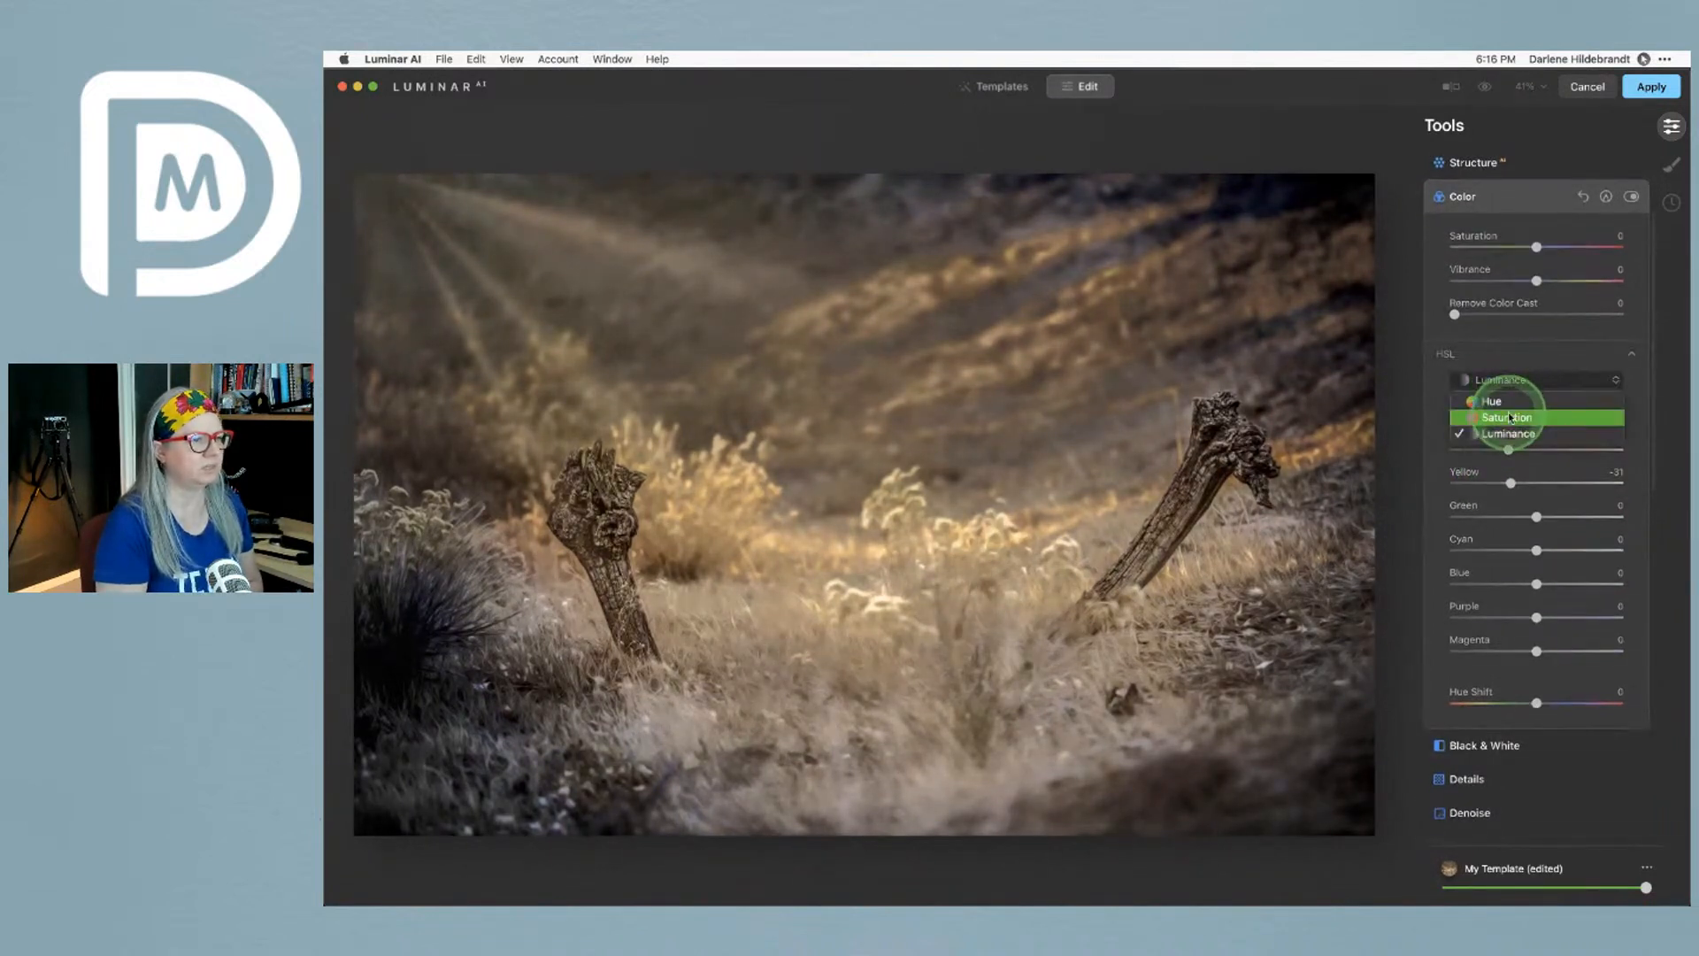
pyautogui.moveTo(1537, 482); pyautogui.dragTo(1521, 445)
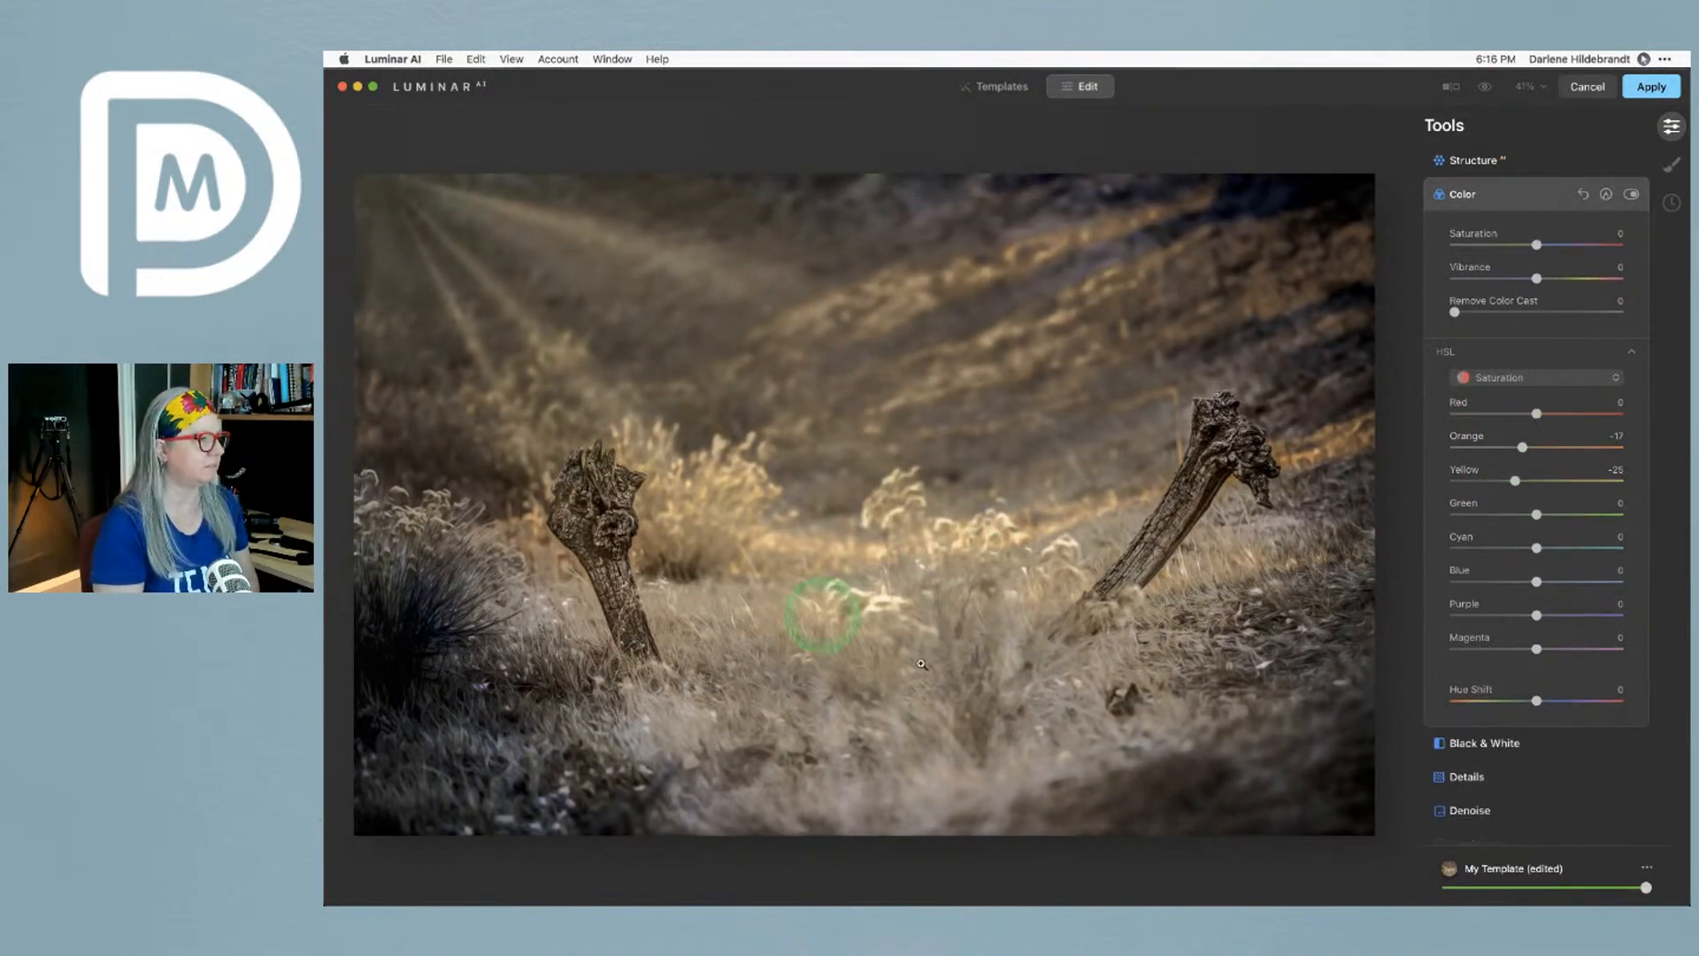
# Add a Gradient Mask to the Color adjustment, with its transition centred between the two posts and tilted down to follow the slope
pyautogui.click(1606, 196)
pyautogui.click(1508, 209)
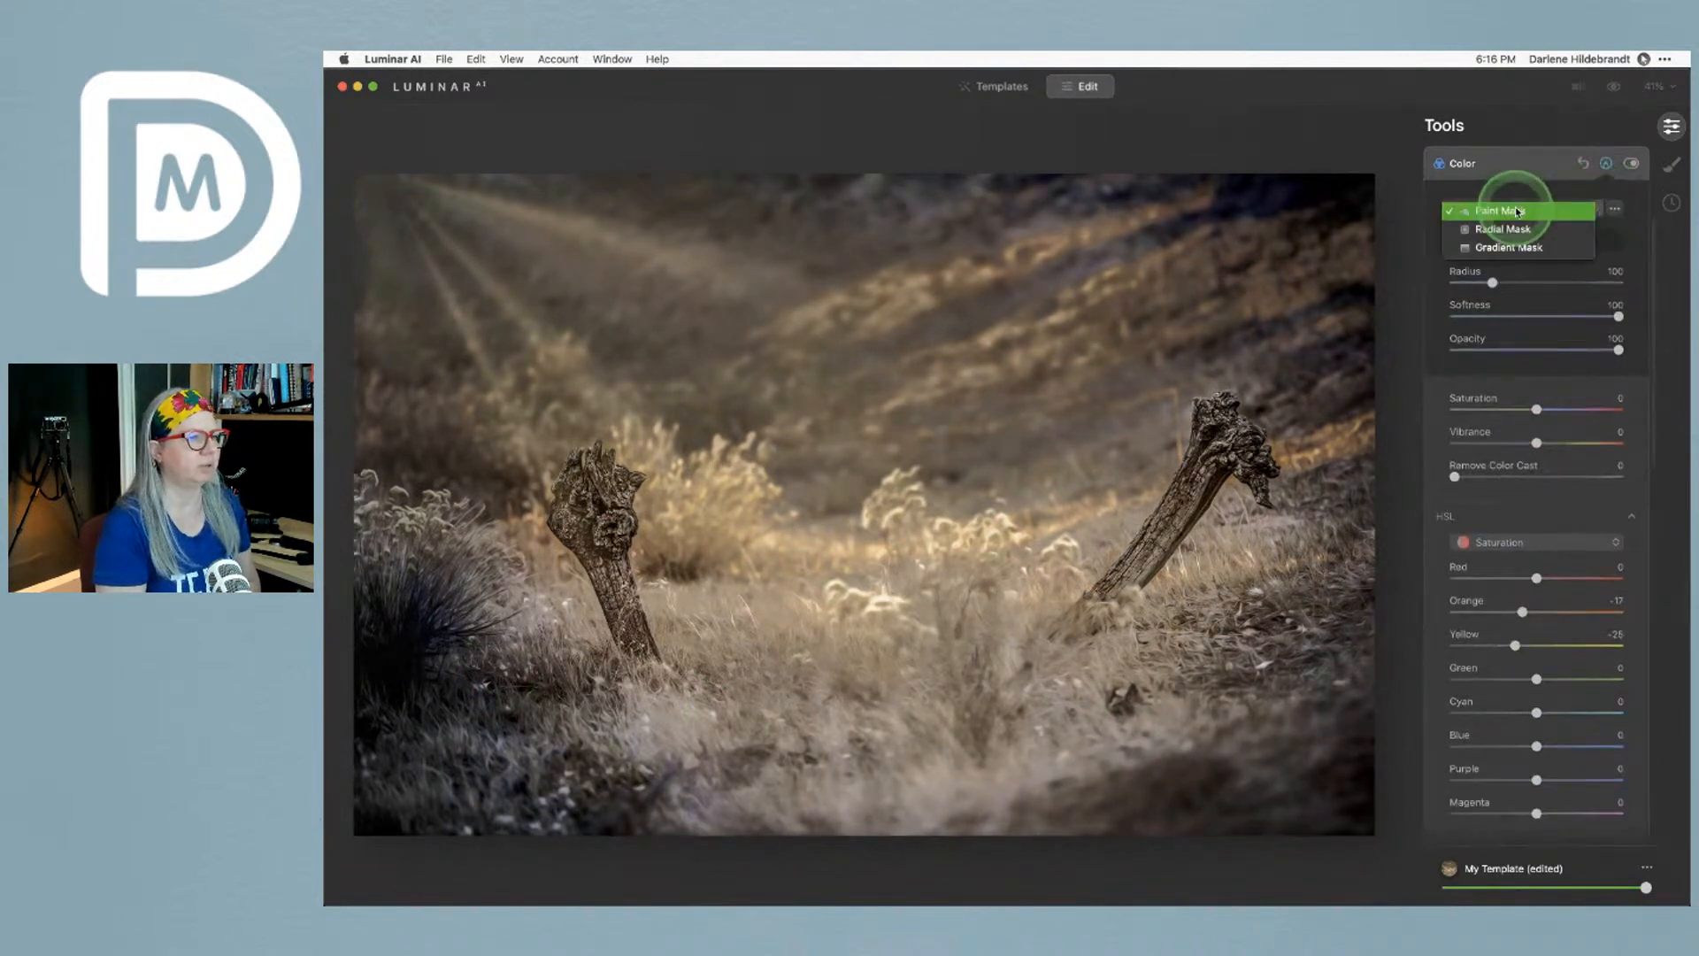
pyautogui.click(1511, 246)
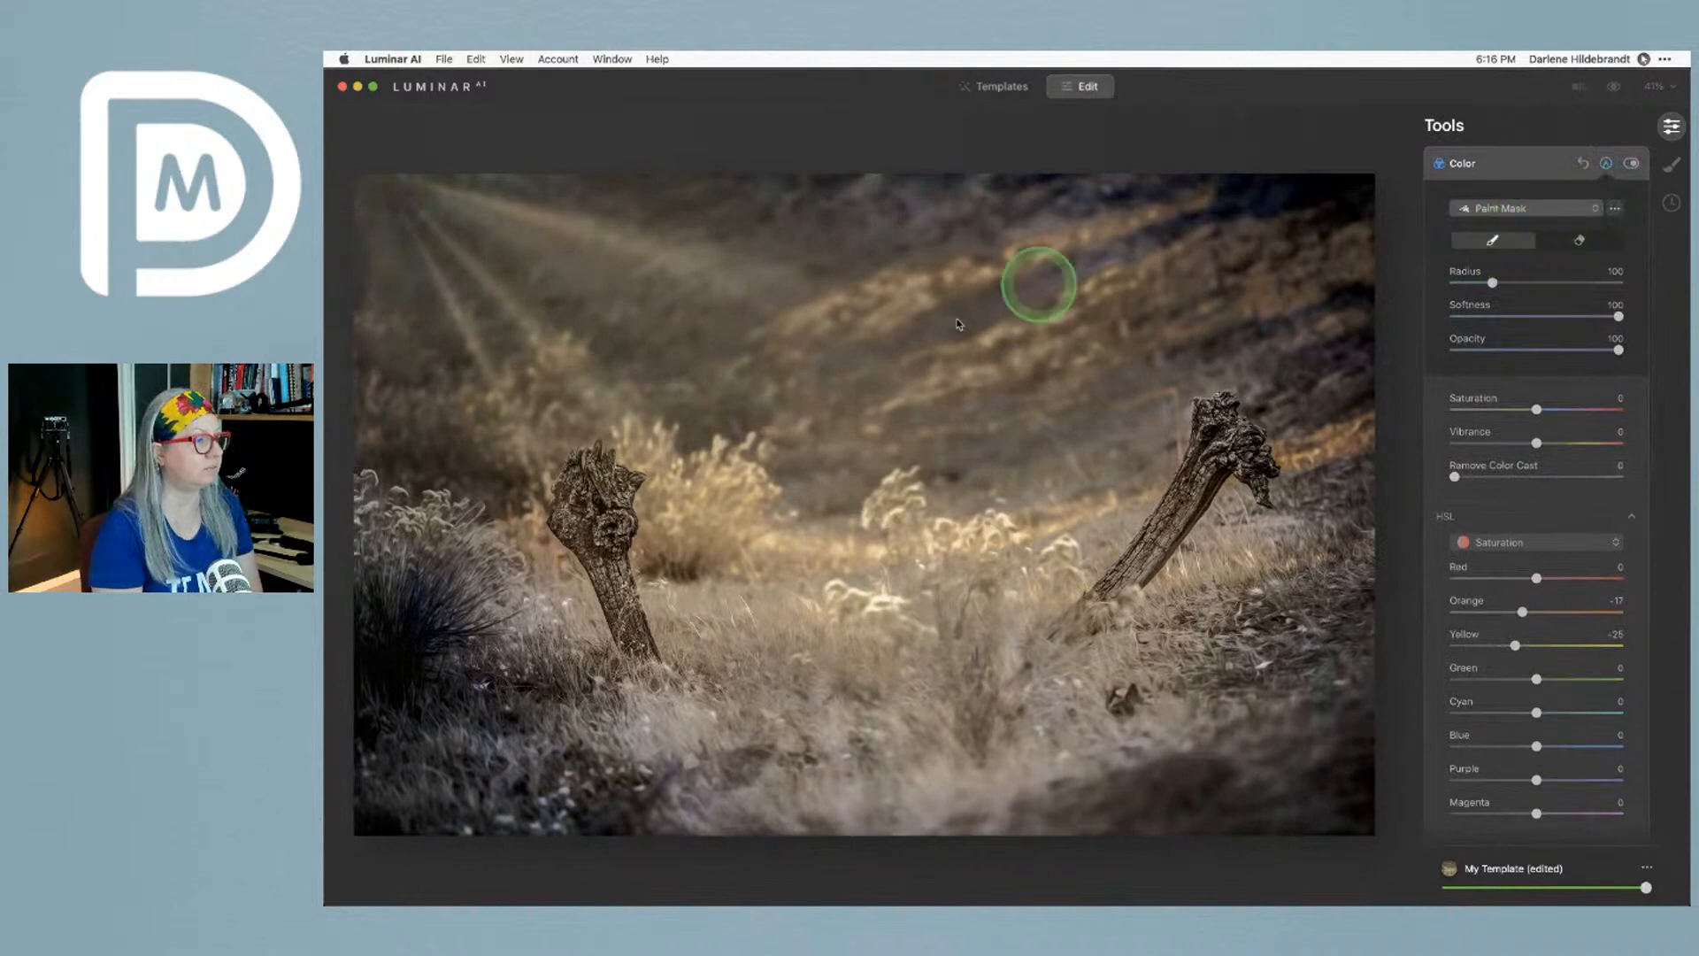
pyautogui.moveTo(895, 391); pyautogui.dragTo(894, 534)
pyautogui.moveTo(897, 462); pyautogui.dragTo(893, 513)
pyautogui.moveTo(1280, 520); pyautogui.dragTo(1303, 585)
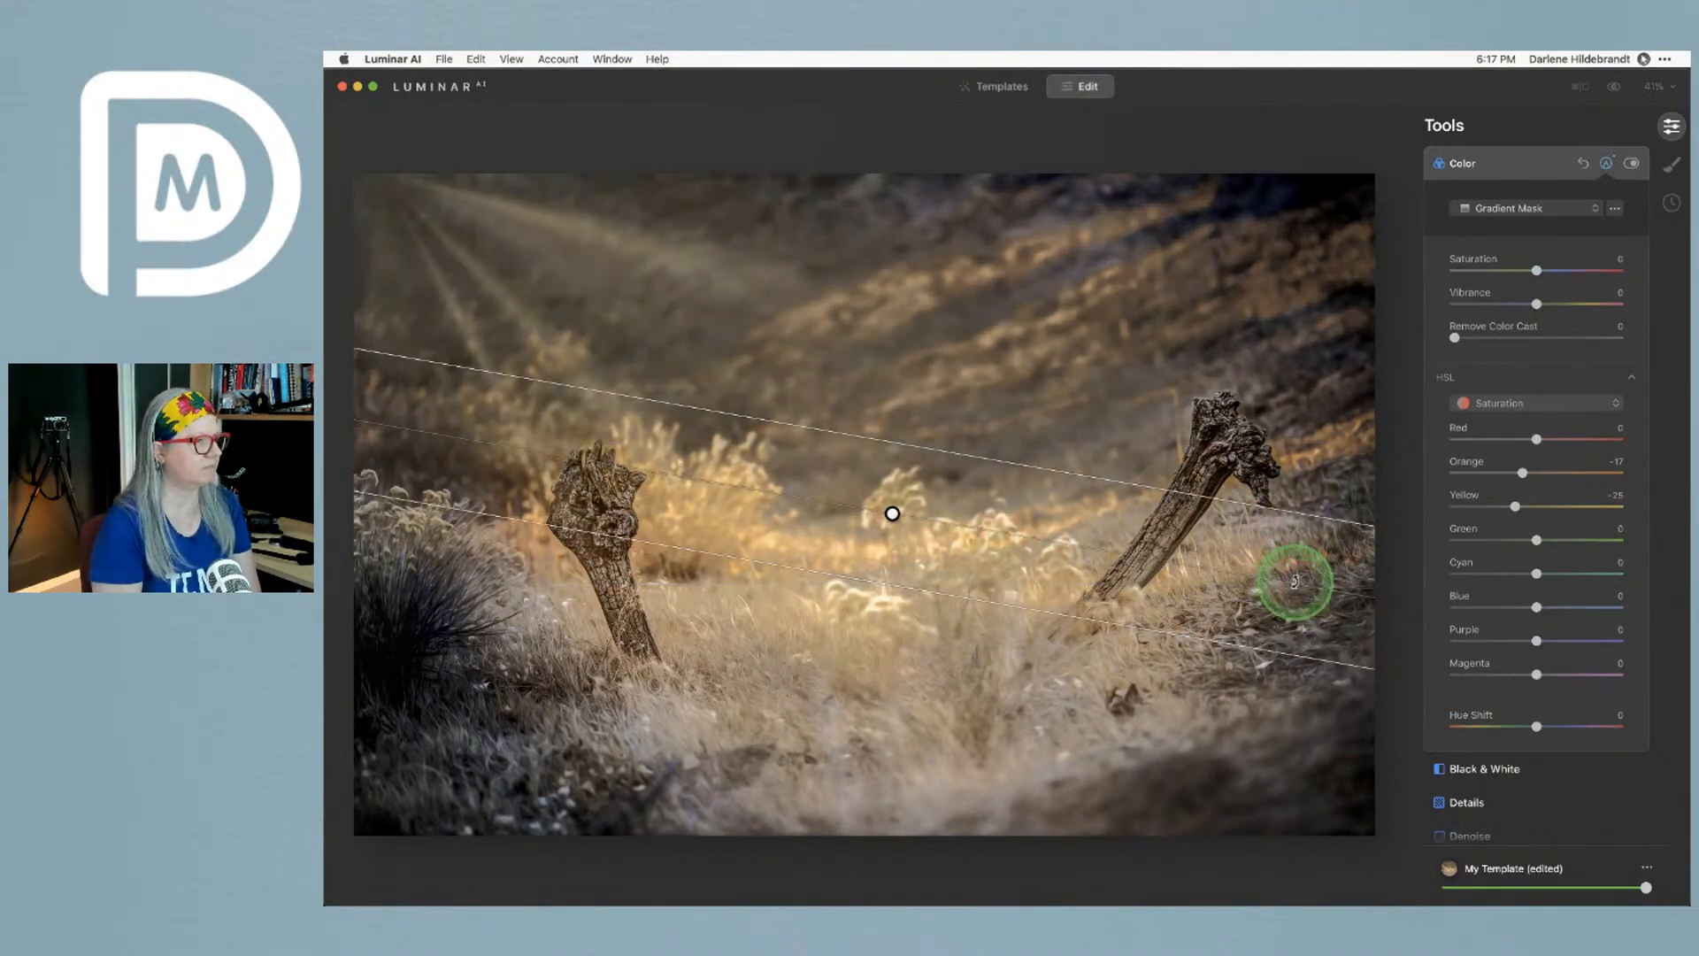
pyautogui.click(1606, 164)
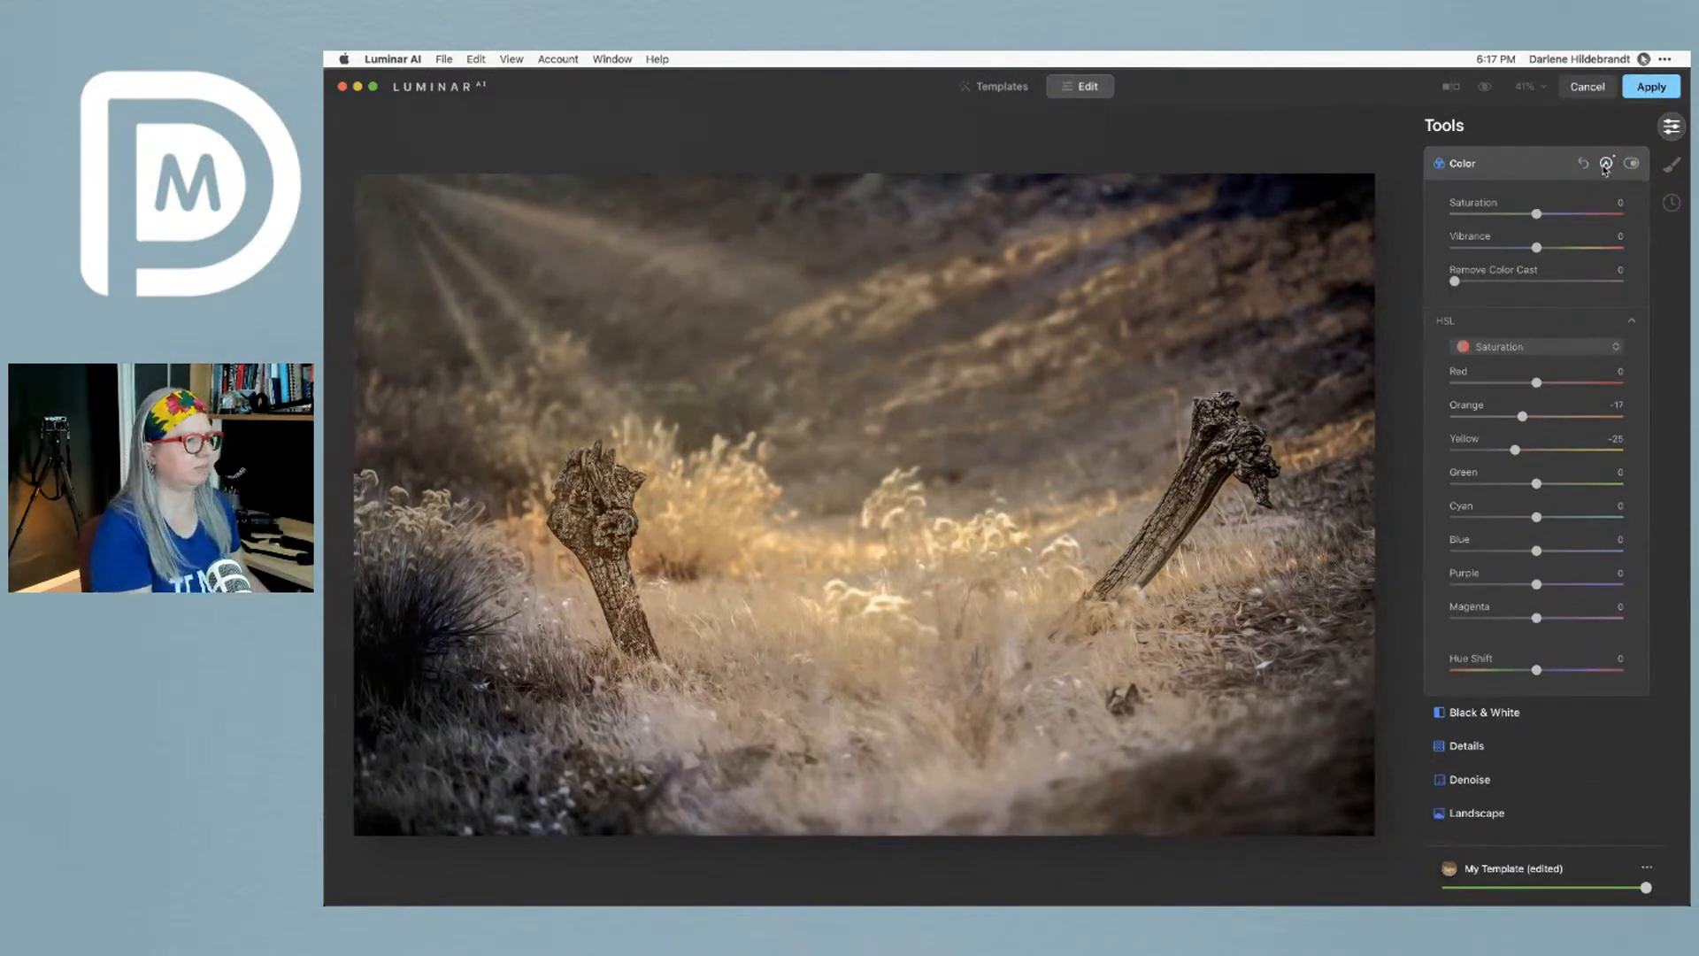
# Compare the edited photo with the version before the Luminar edits
pyautogui.press('\\')
pyautogui.press('\\')
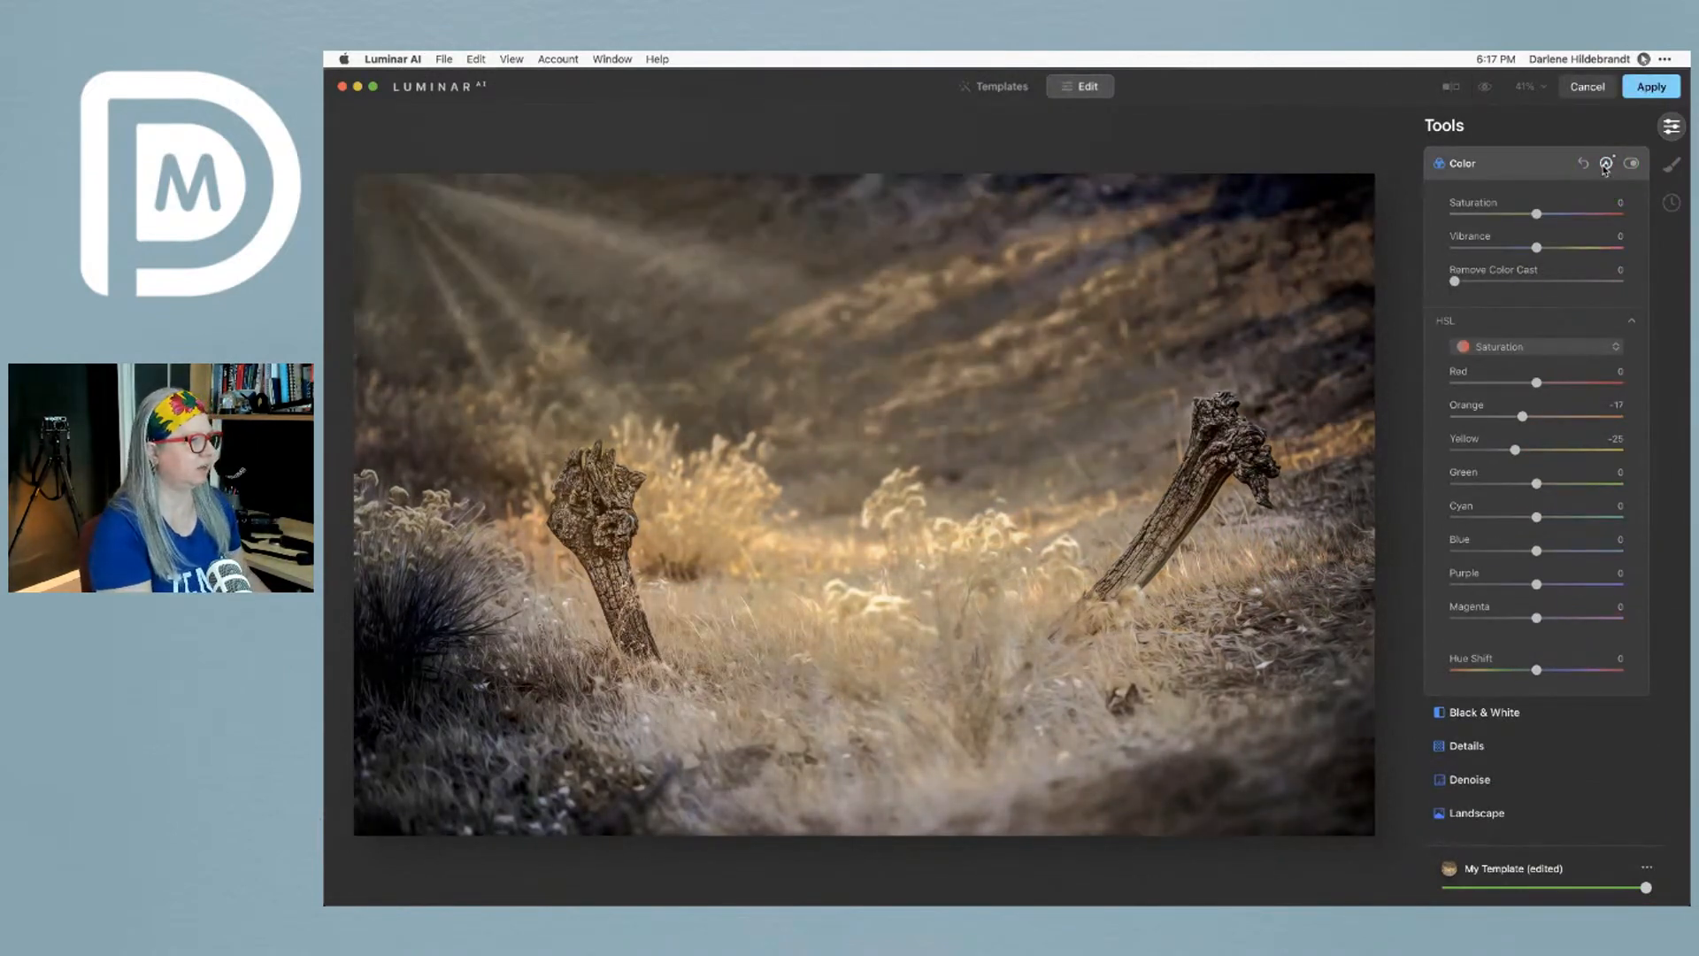
pyautogui.click(1604, 167)
pyautogui.click(1605, 168)
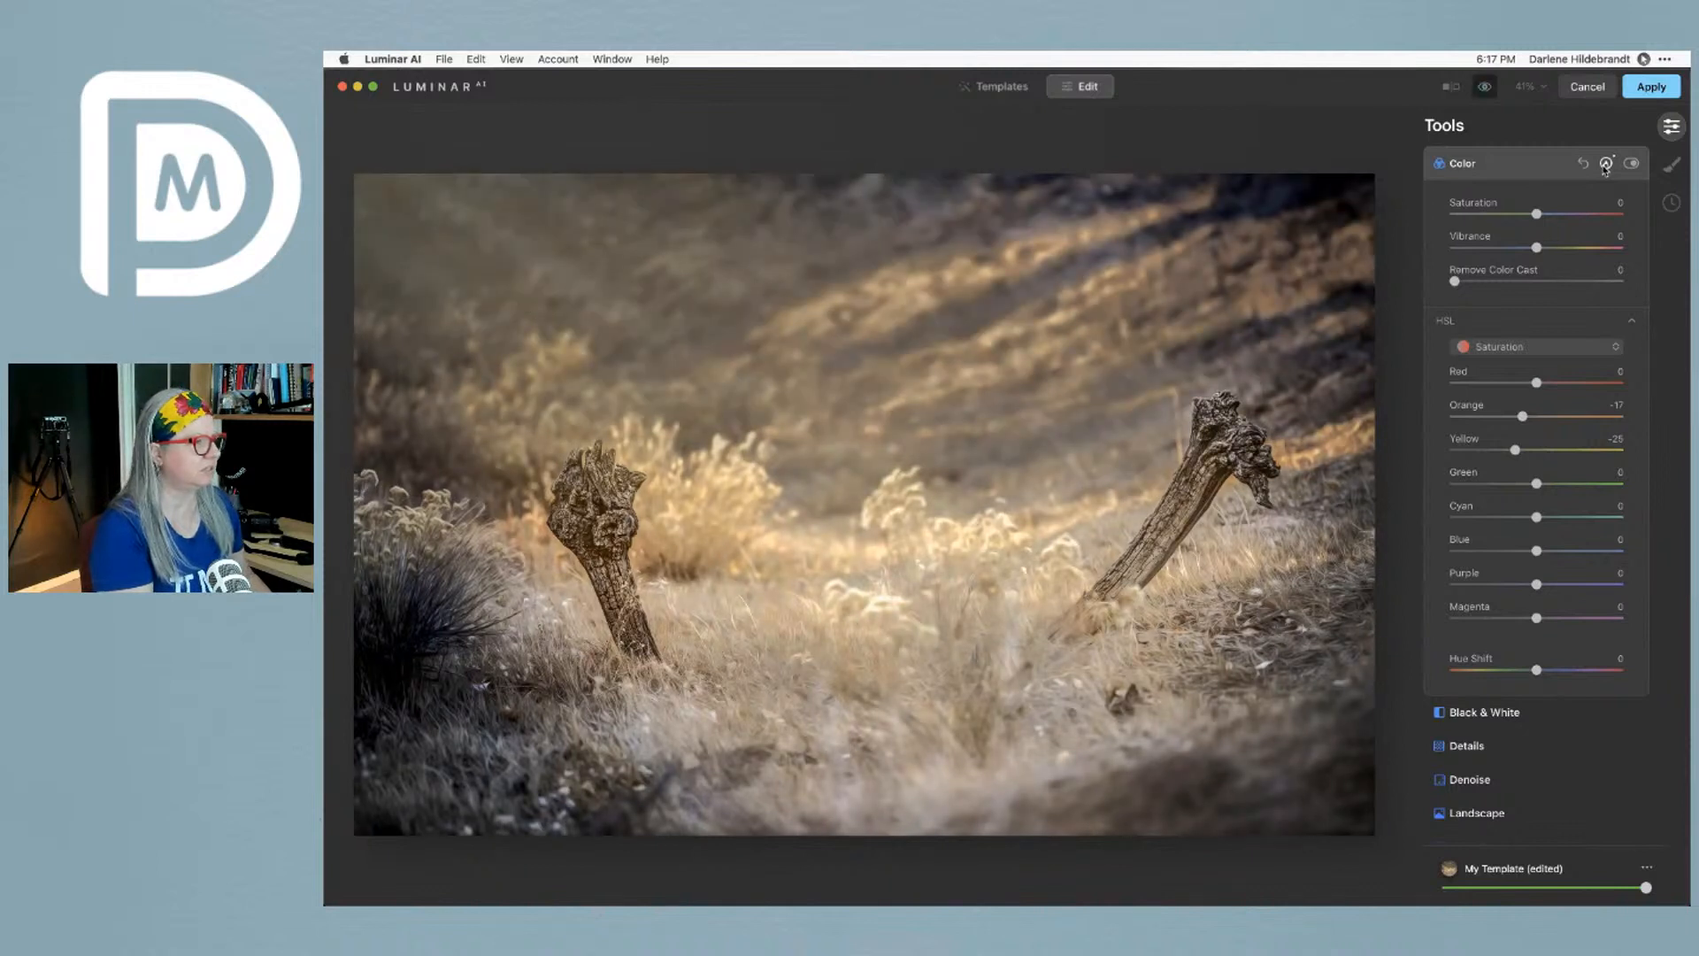
# With Dodge & Burn set to Lighten, Strength 14 and Brush Size 76, brush over the tops of both wooden posts
pyautogui.scroll(-10, 1596, 198)
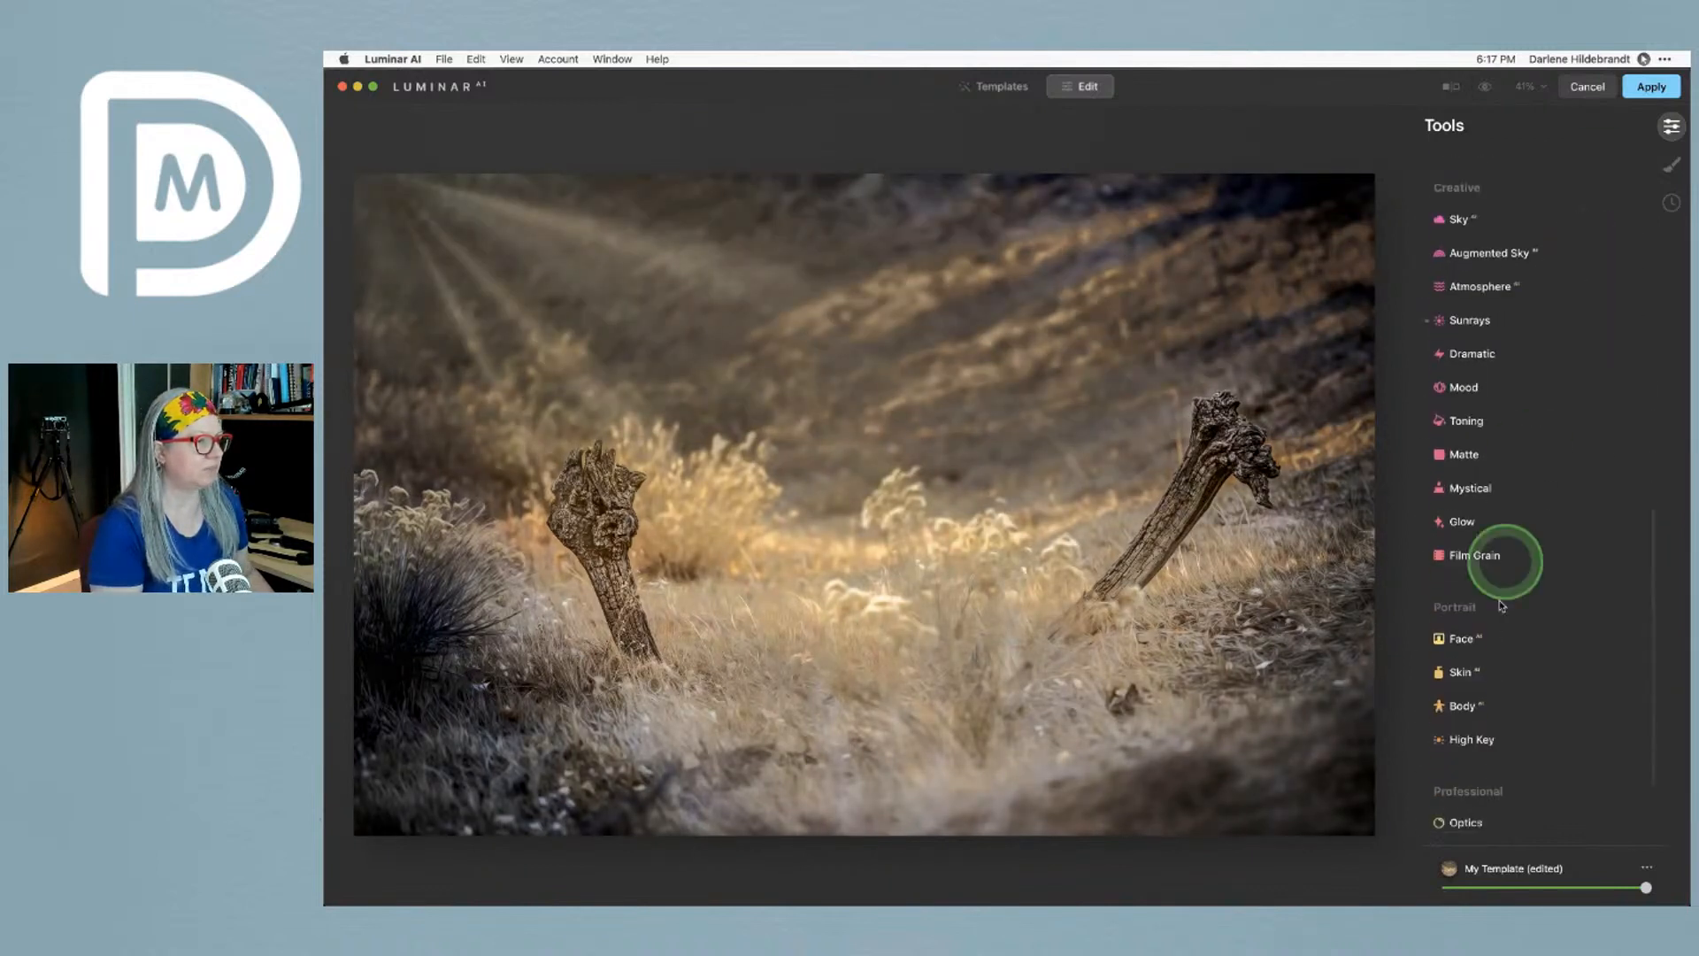
pyautogui.click(1482, 775)
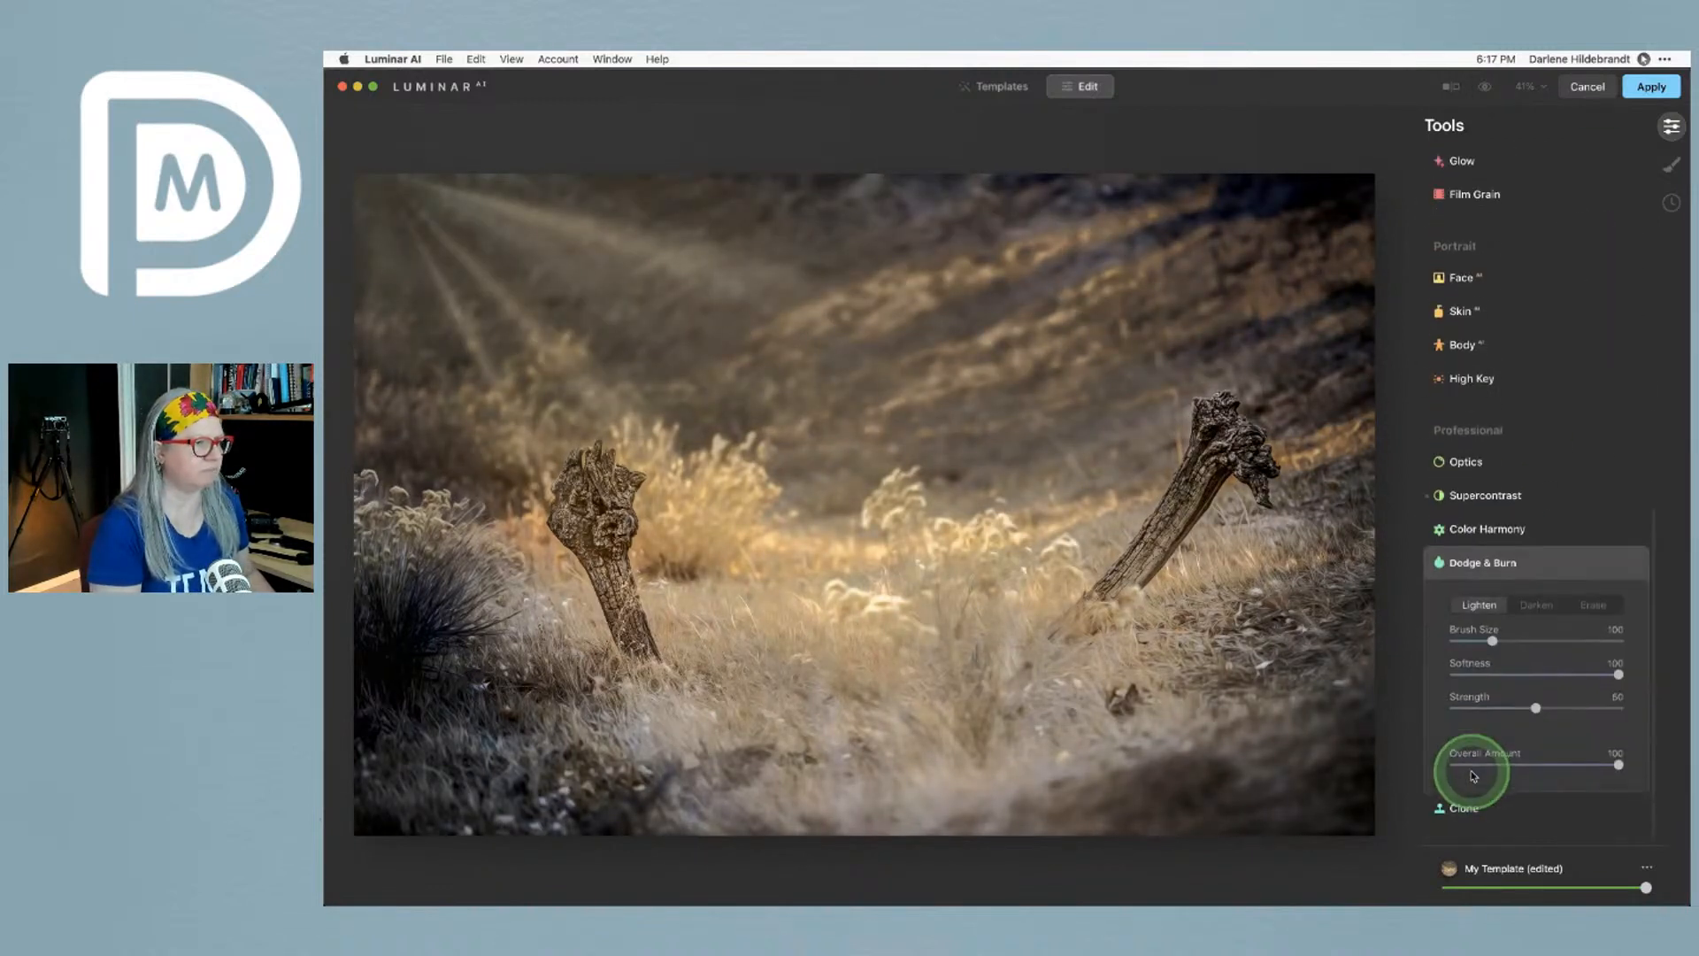
pyautogui.moveTo(1536, 708); pyautogui.dragTo(1485, 707)
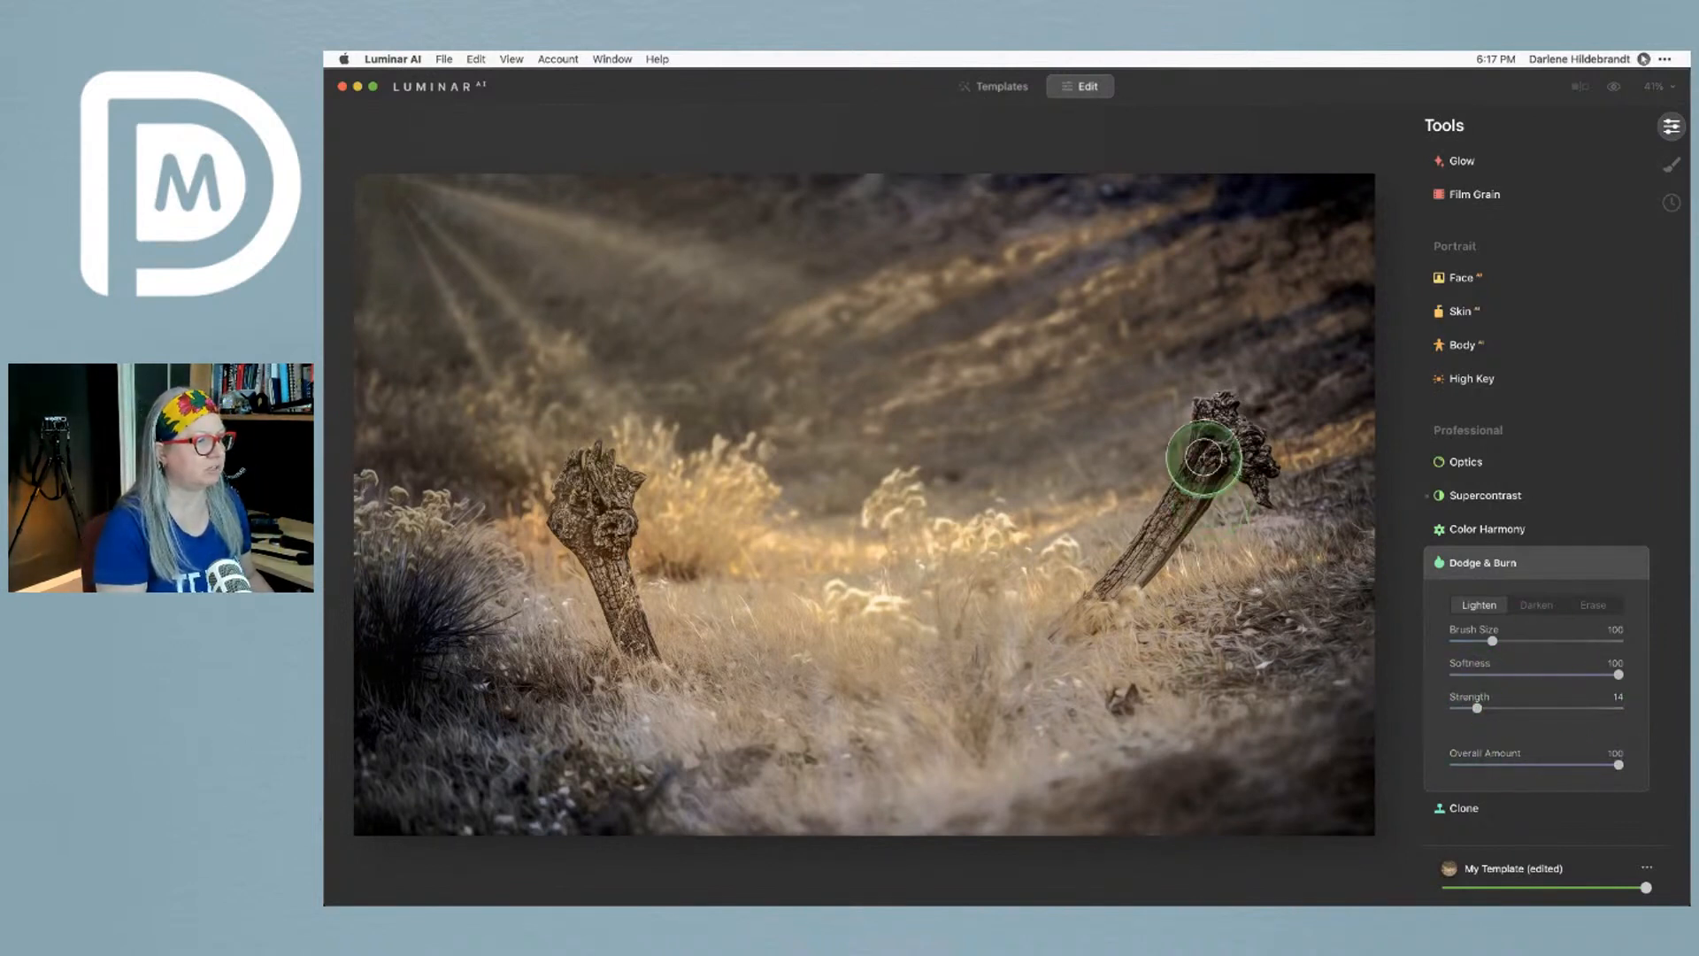
pyautogui.press('[')
pyautogui.press('[')
pyautogui.moveTo(1204, 457)
pyautogui.mouseDown()
pyautogui.moveTo(1097, 597)
pyautogui.moveTo(1213, 437)
pyautogui.moveTo(1243, 448)
pyautogui.moveTo(1222, 467)
pyautogui.mouseUp()
pyautogui.moveTo(578, 542)
pyautogui.mouseDown()
pyautogui.moveTo(587, 498)
pyautogui.moveTo(638, 654)
pyautogui.moveTo(596, 482)
pyautogui.mouseUp()
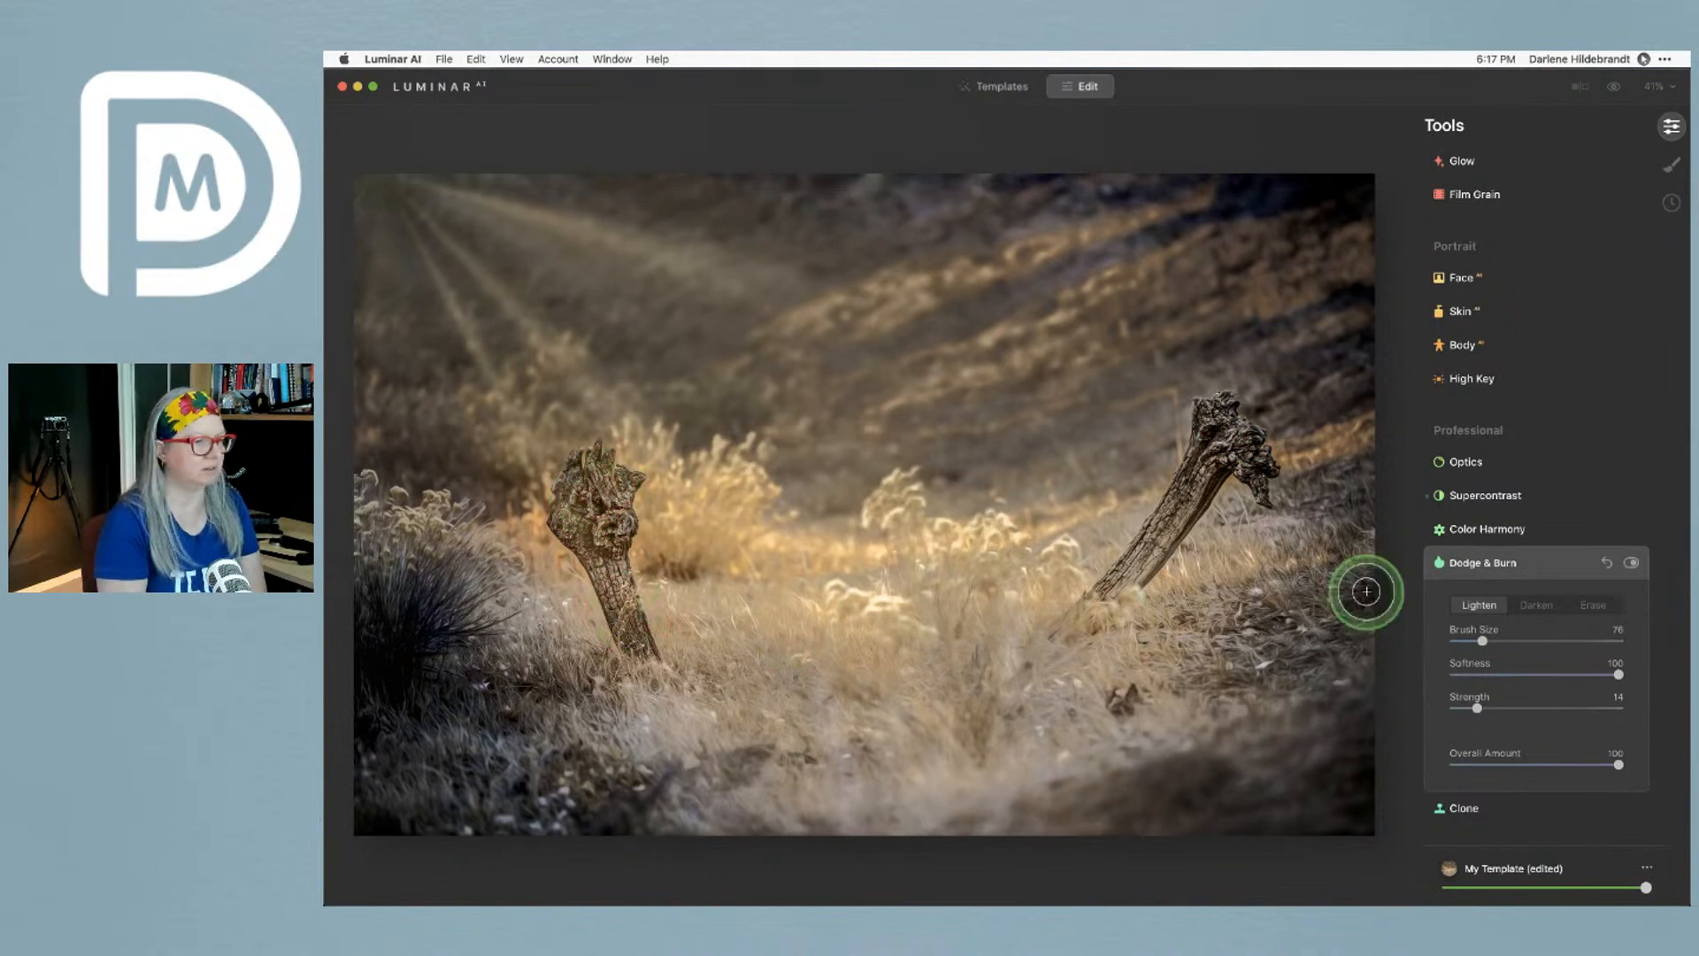
# Try lightening the background hillside at a Dodge & Burn Strength of 72, and undo the strokes
pyautogui.click(1576, 709)
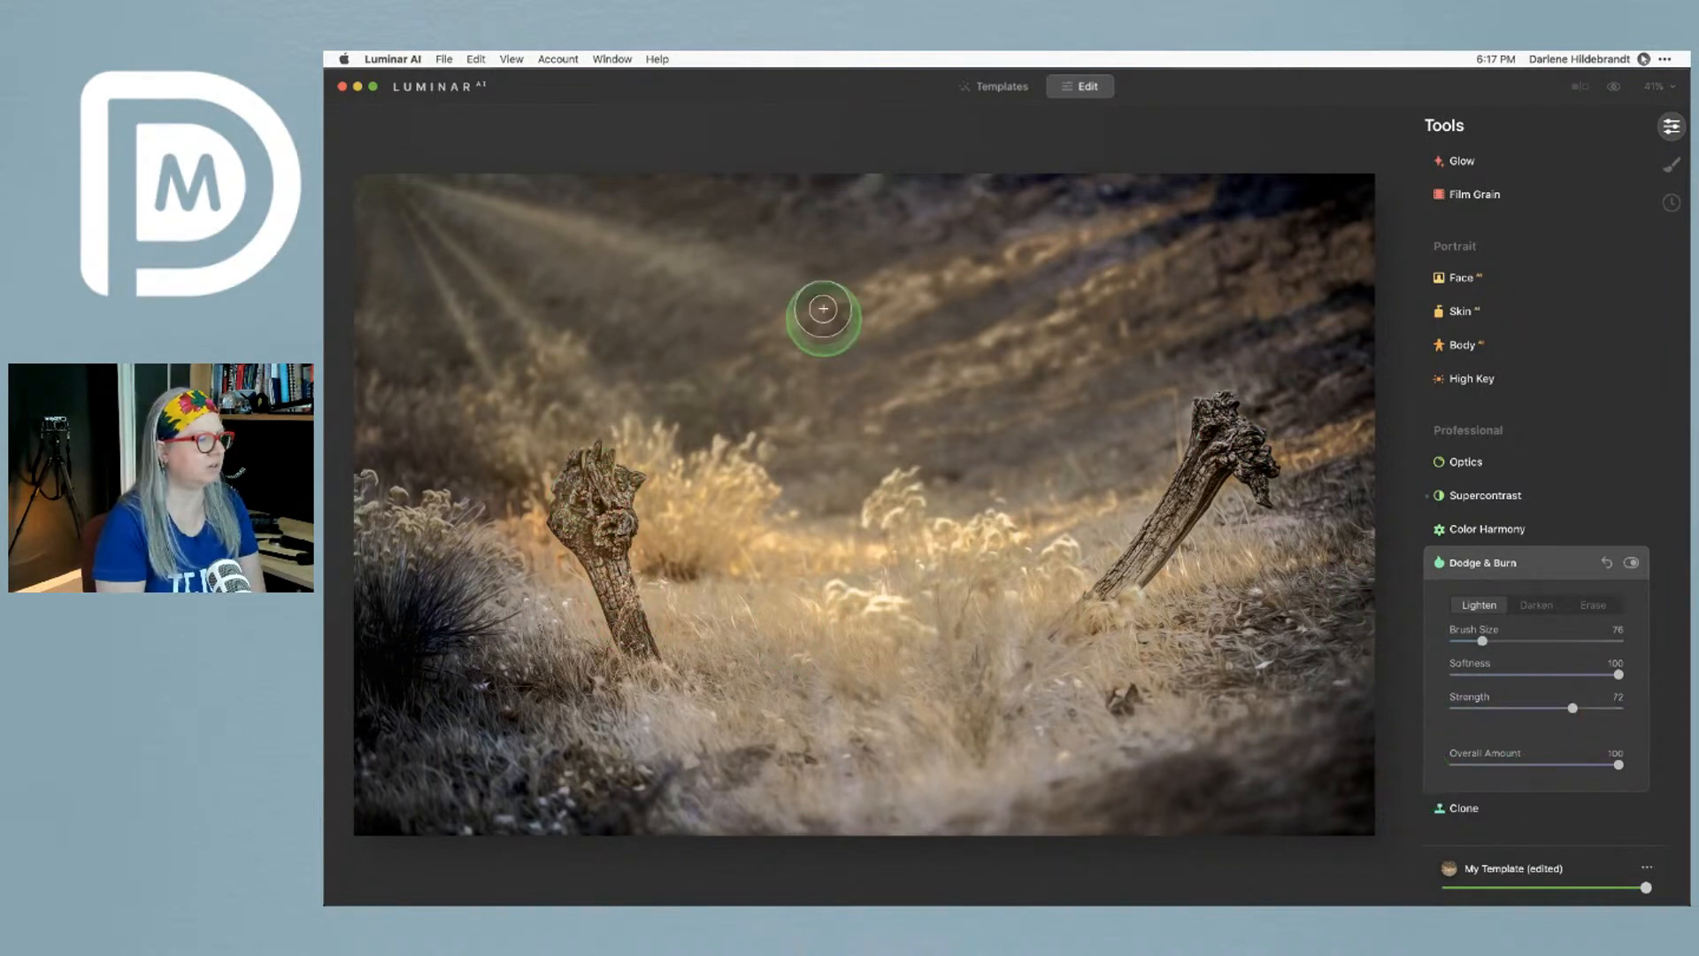
pyautogui.moveTo(660, 361); pyautogui.dragTo(1062, 359)
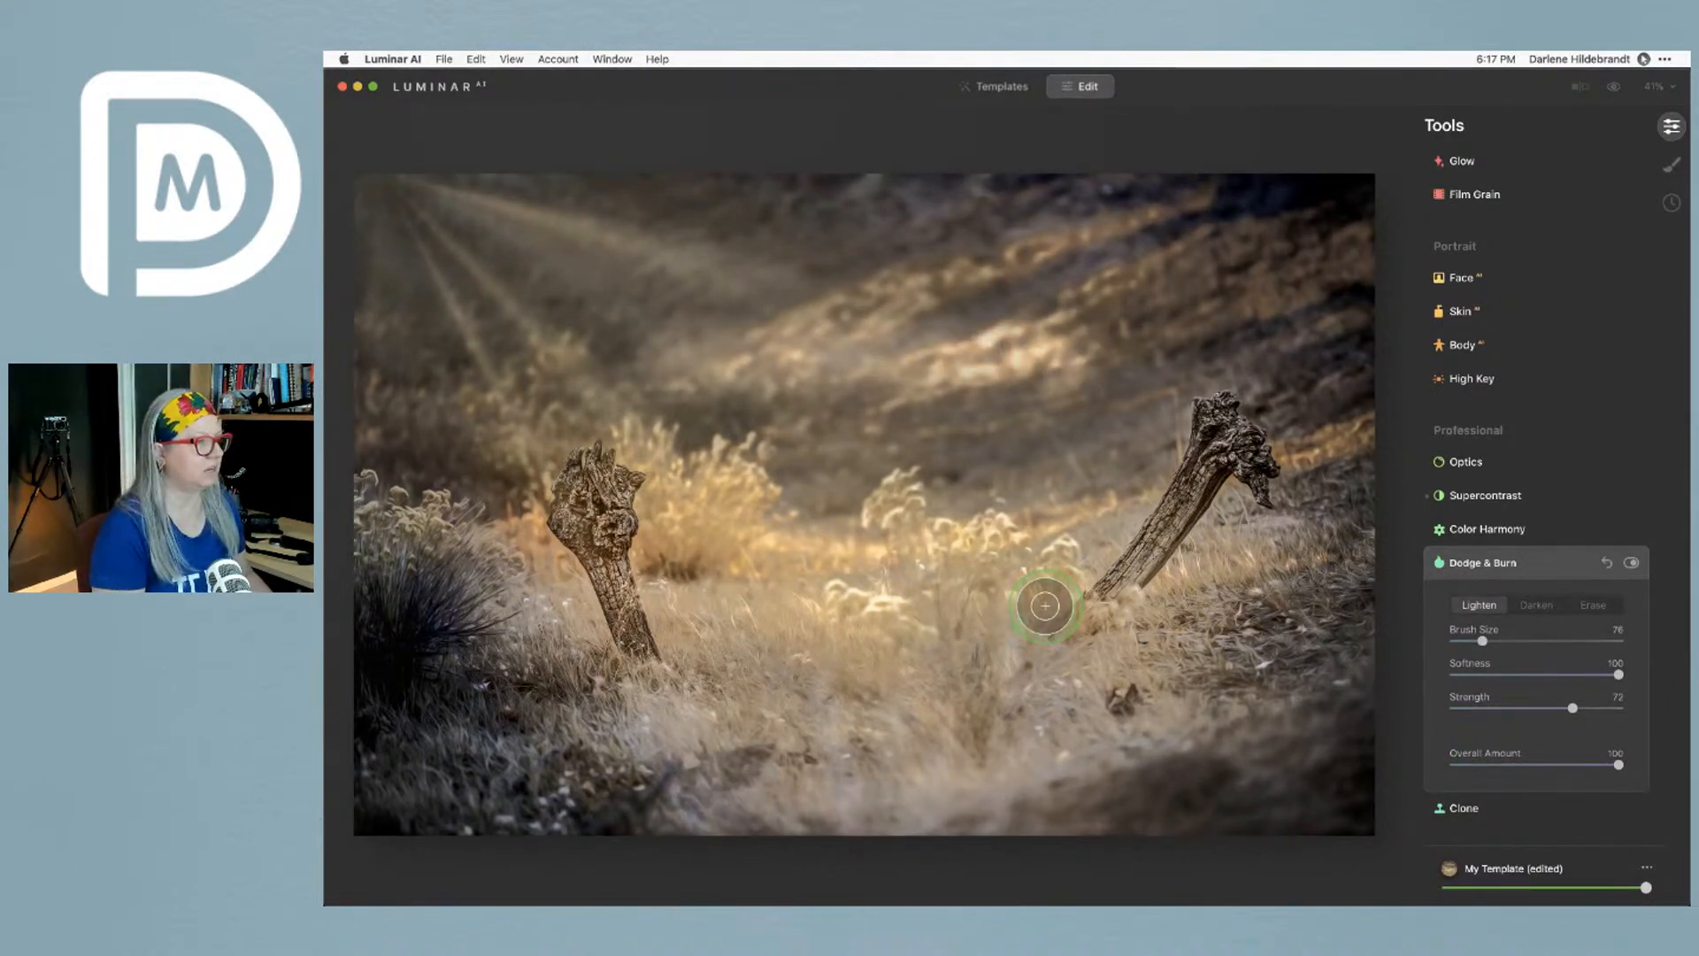
pyautogui.press('super+z')
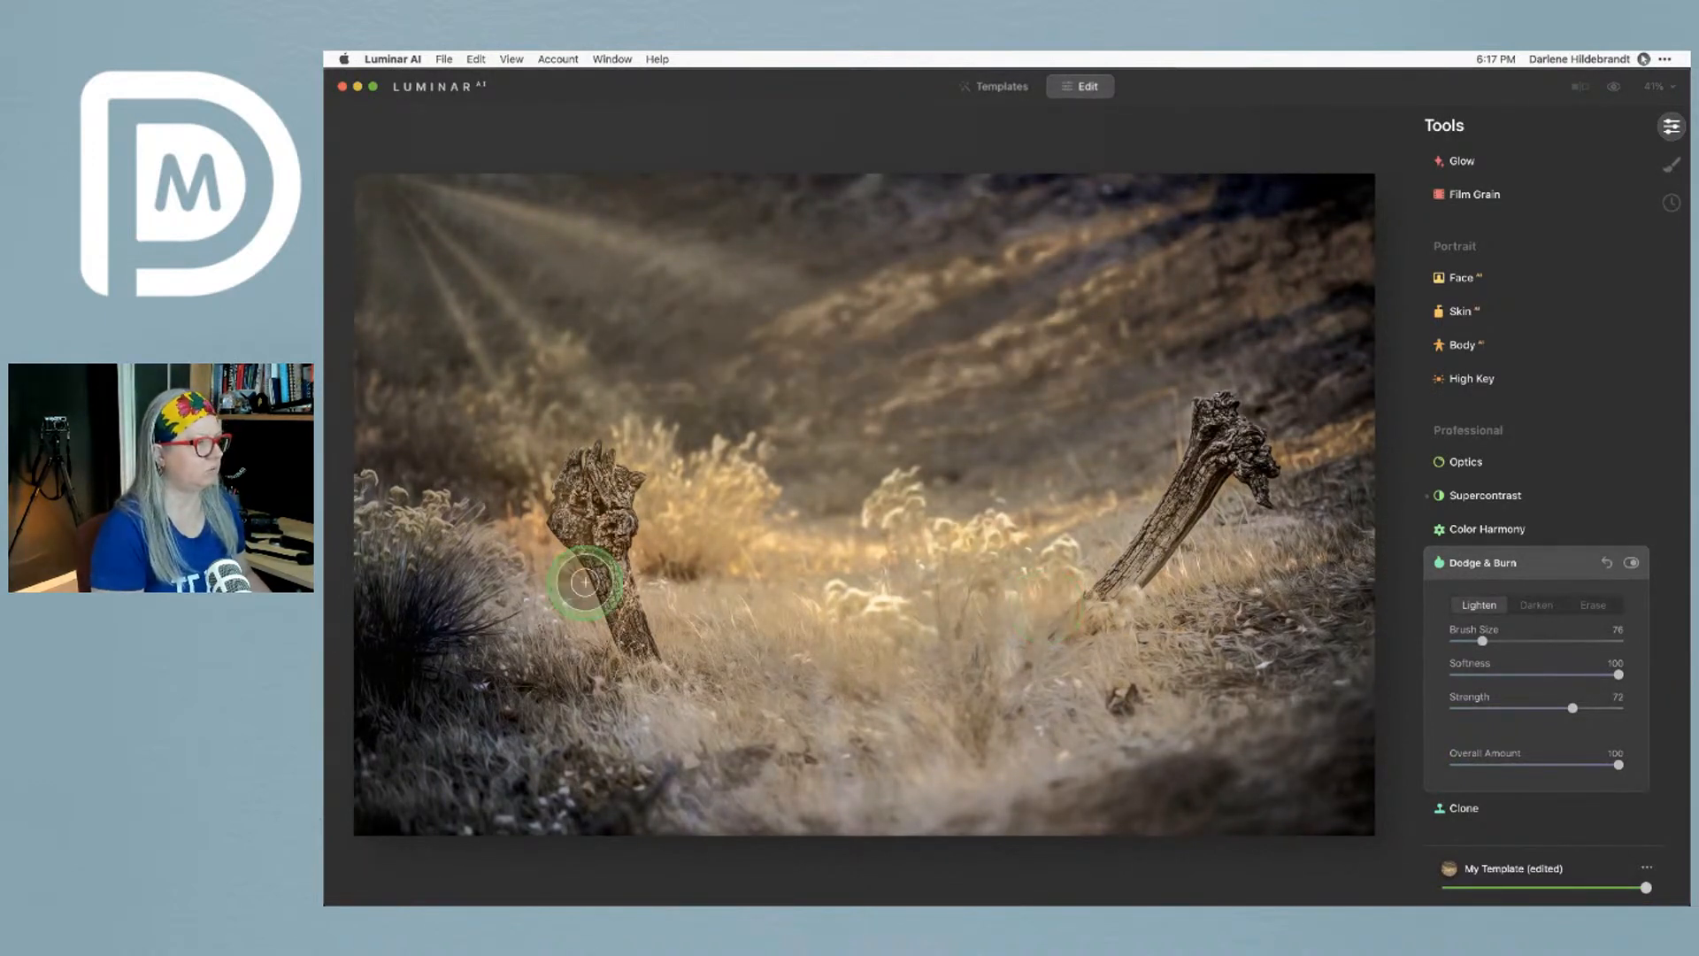
# Set the Dodge & Burn Strength to 11, reduce the Brush Size to 40, and lighten along both wooden posts
pyautogui.click(1469, 708)
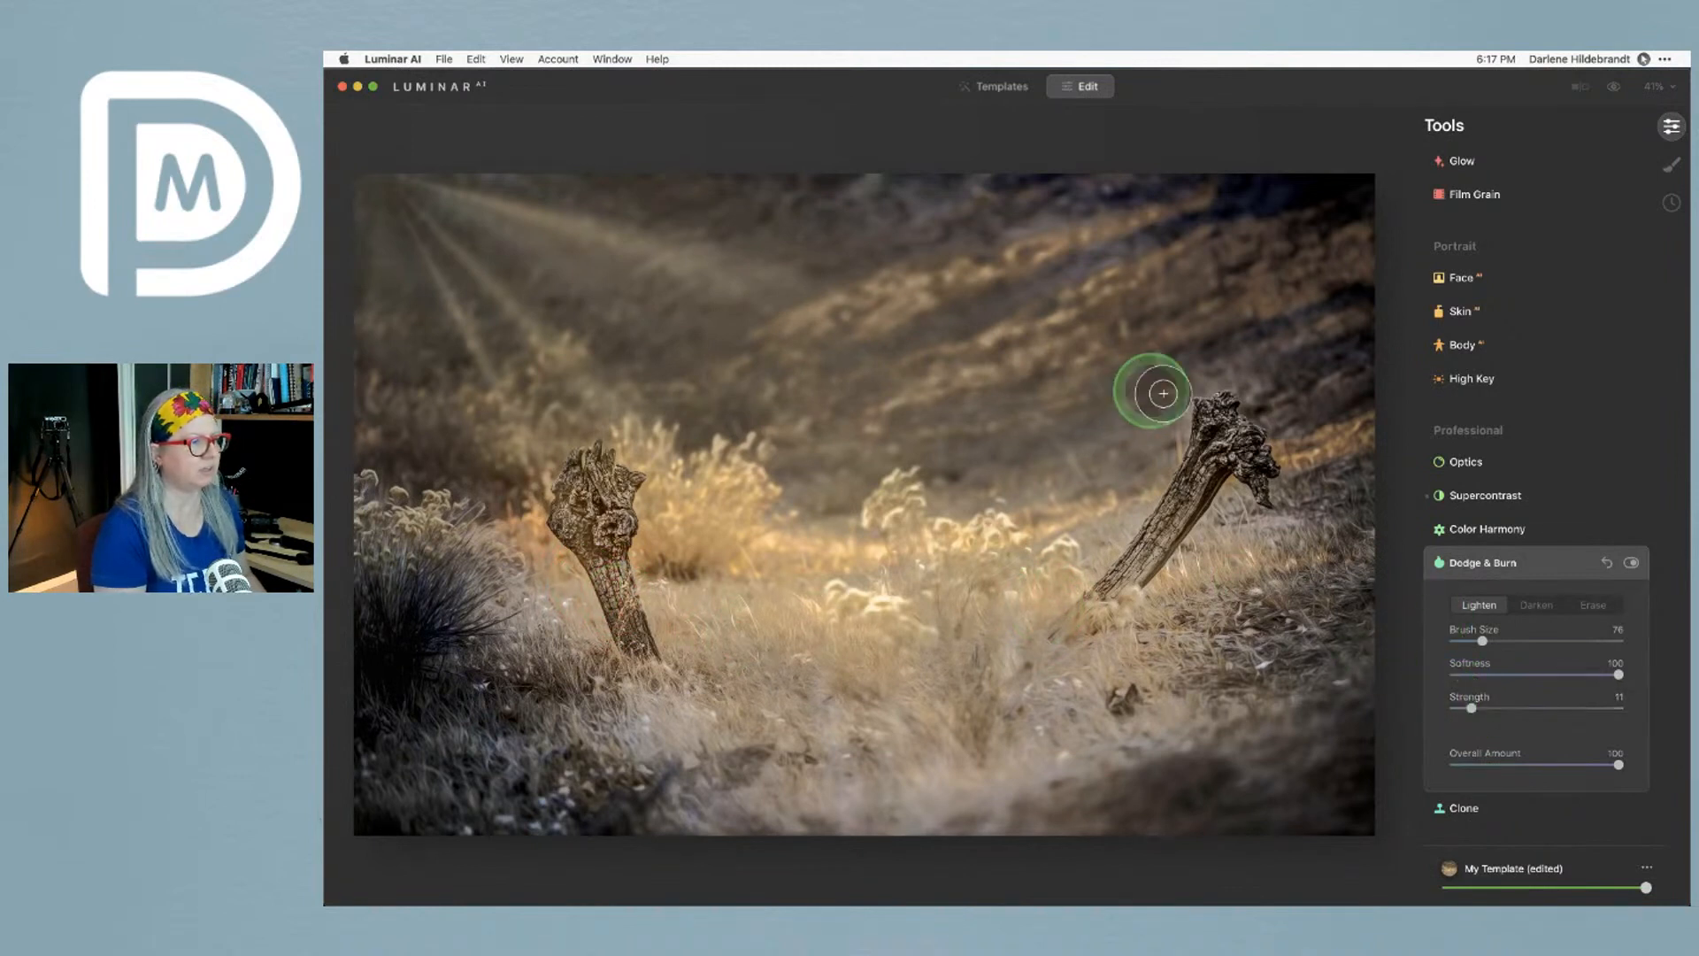
pyautogui.moveTo(1224, 431)
pyautogui.mouseDown()
pyautogui.moveTo(1208, 428)
pyautogui.moveTo(1222, 423)
pyautogui.moveTo(1215, 457)
pyautogui.moveTo(1177, 531)
pyautogui.mouseUp()
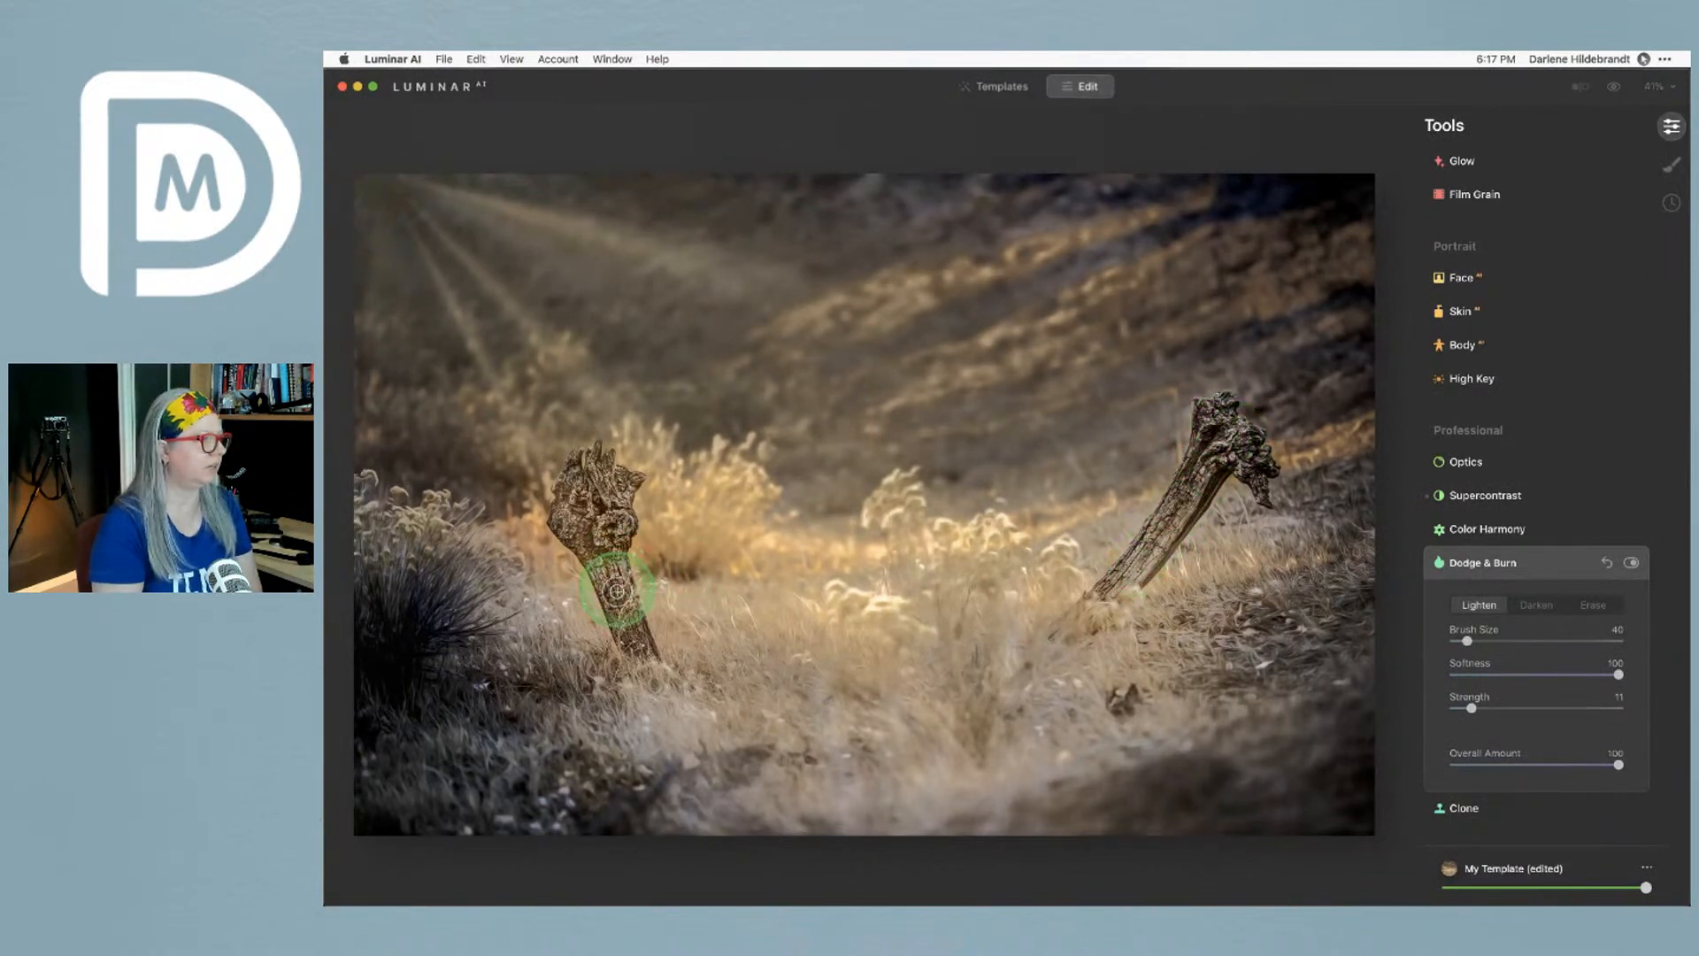
pyautogui.moveTo(632, 634)
pyautogui.mouseDown()
pyautogui.moveTo(596, 527)
pyautogui.moveTo(617, 493)
pyautogui.moveTo(599, 467)
pyautogui.moveTo(621, 494)
pyautogui.moveTo(568, 506)
pyautogui.mouseUp()
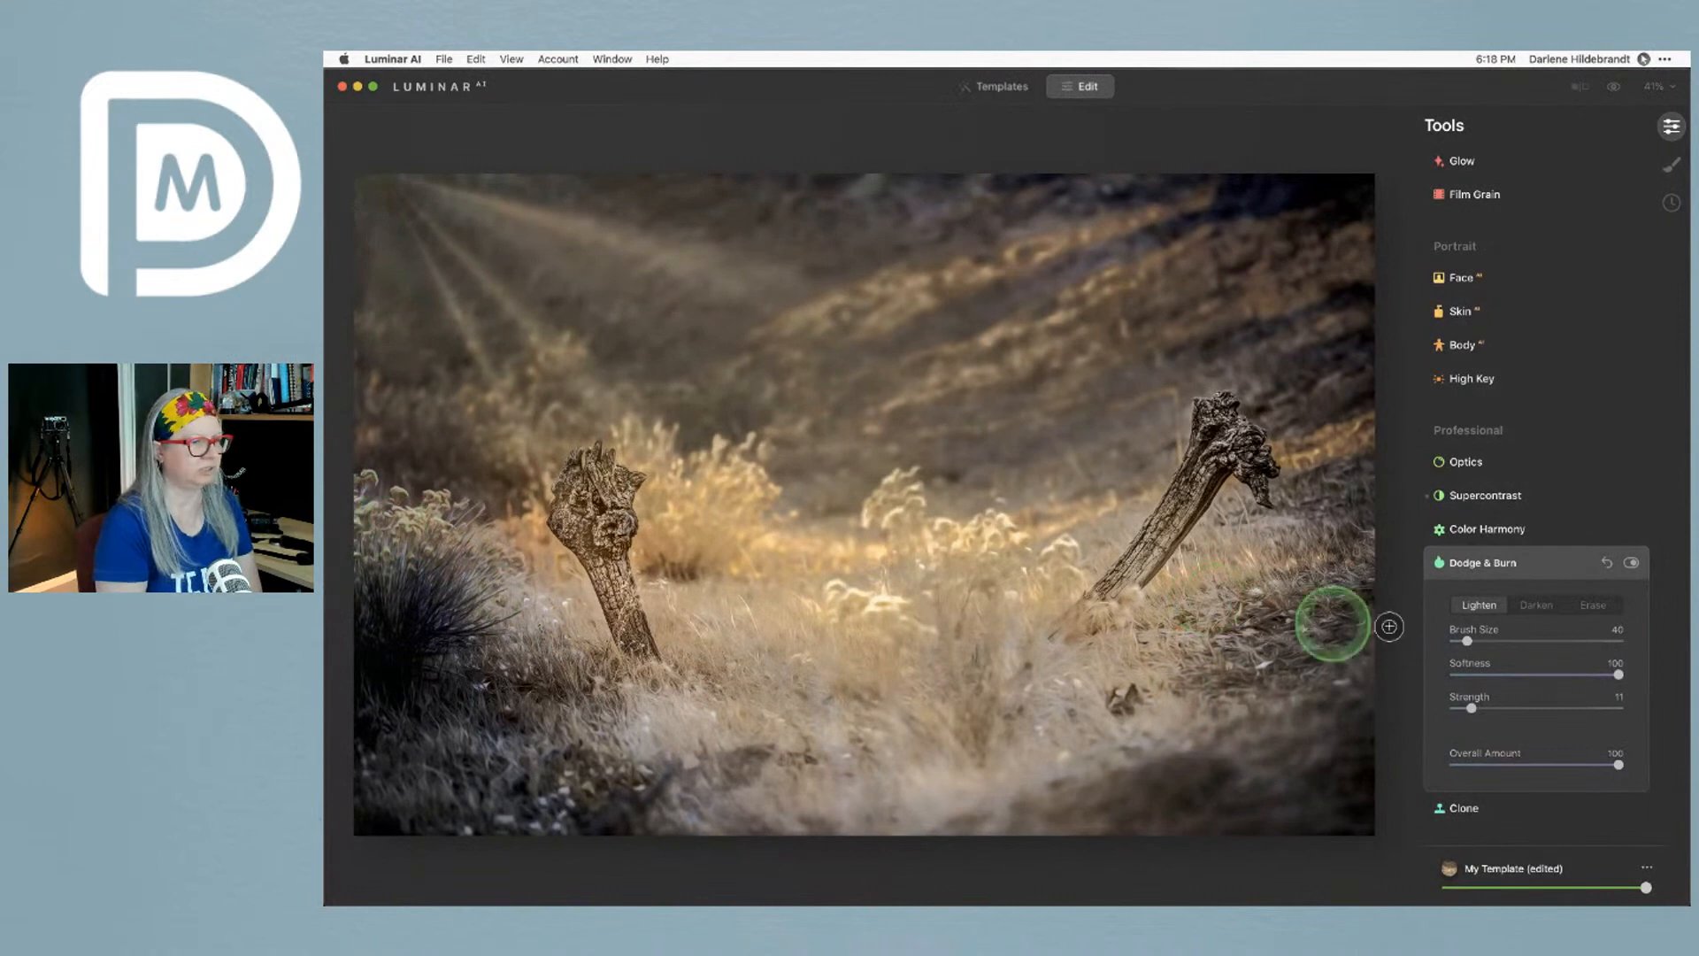
# Switch Dodge & Burn to Darken with Brush Size 100 and Strength 11, and compare the effect off and on
pyautogui.click(1536, 604)
pyautogui.click(1469, 708)
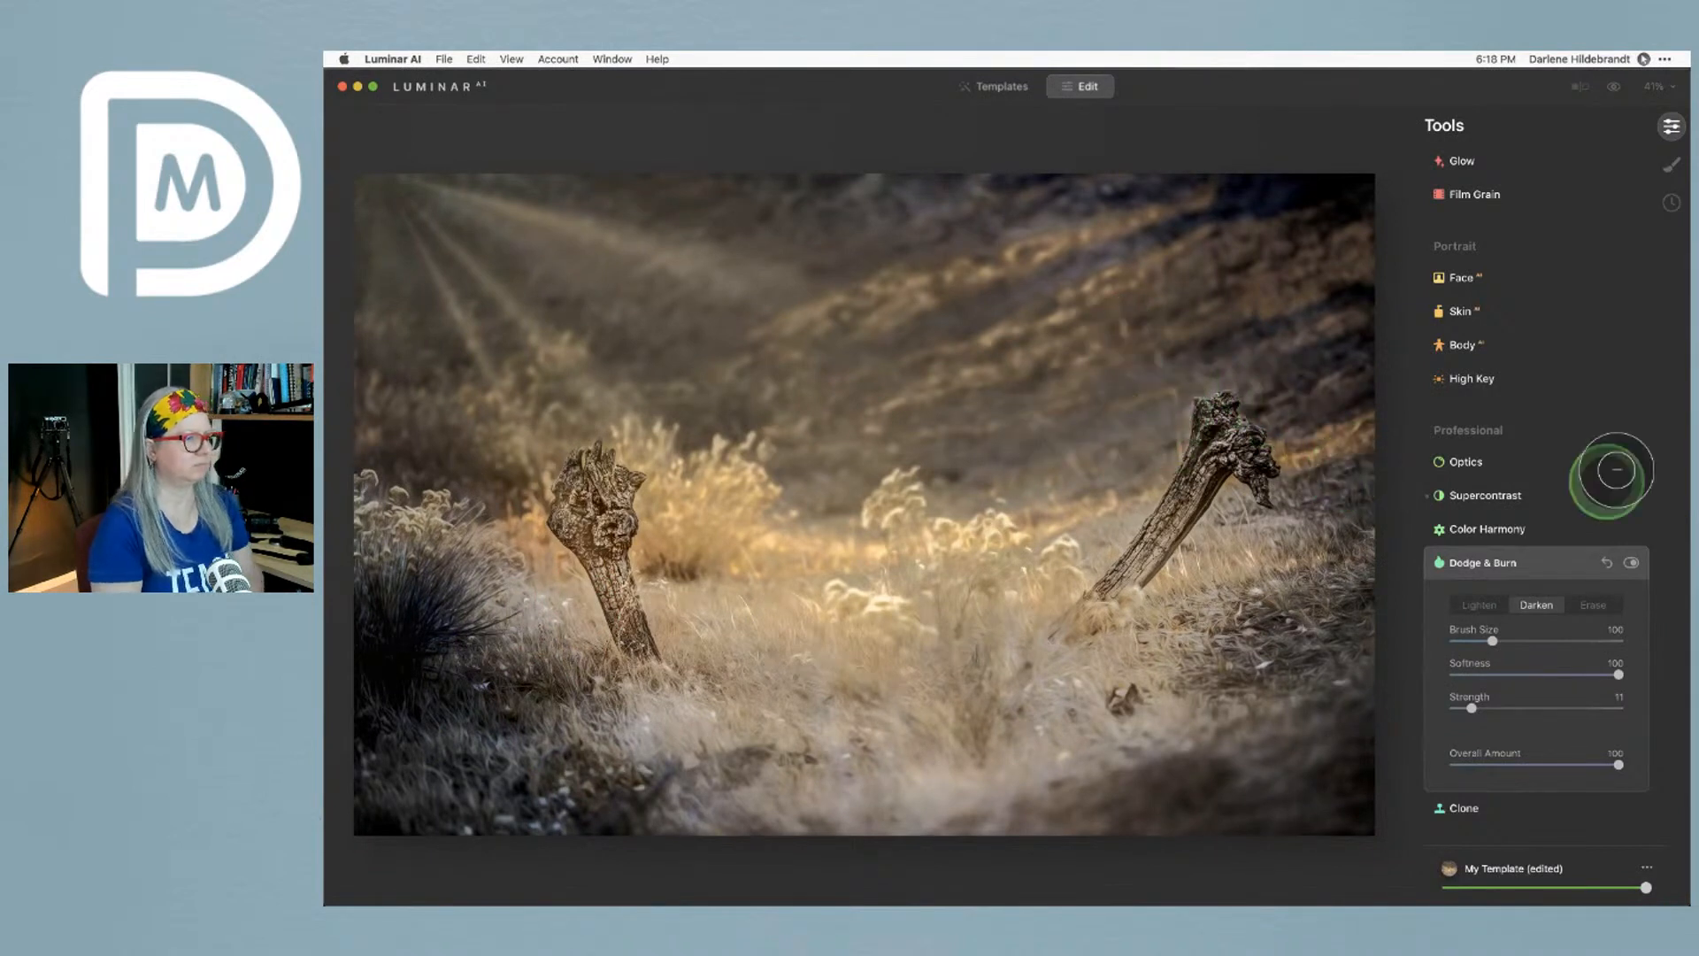
pyautogui.click(1632, 564)
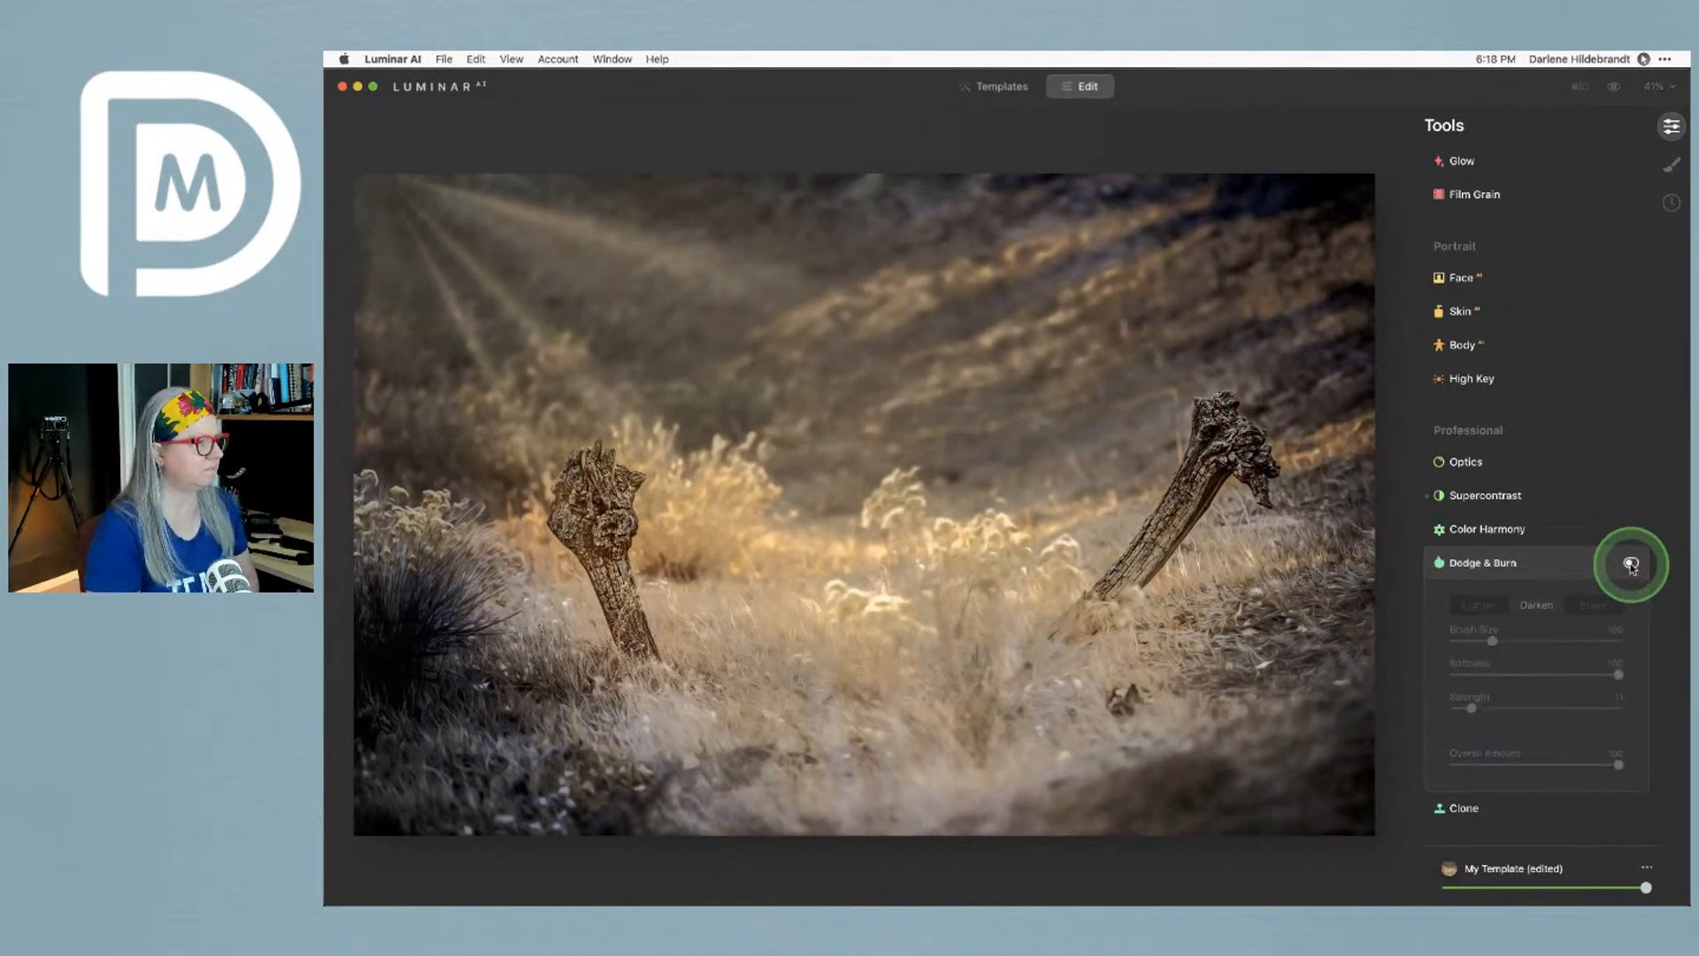
pyautogui.click(1632, 563)
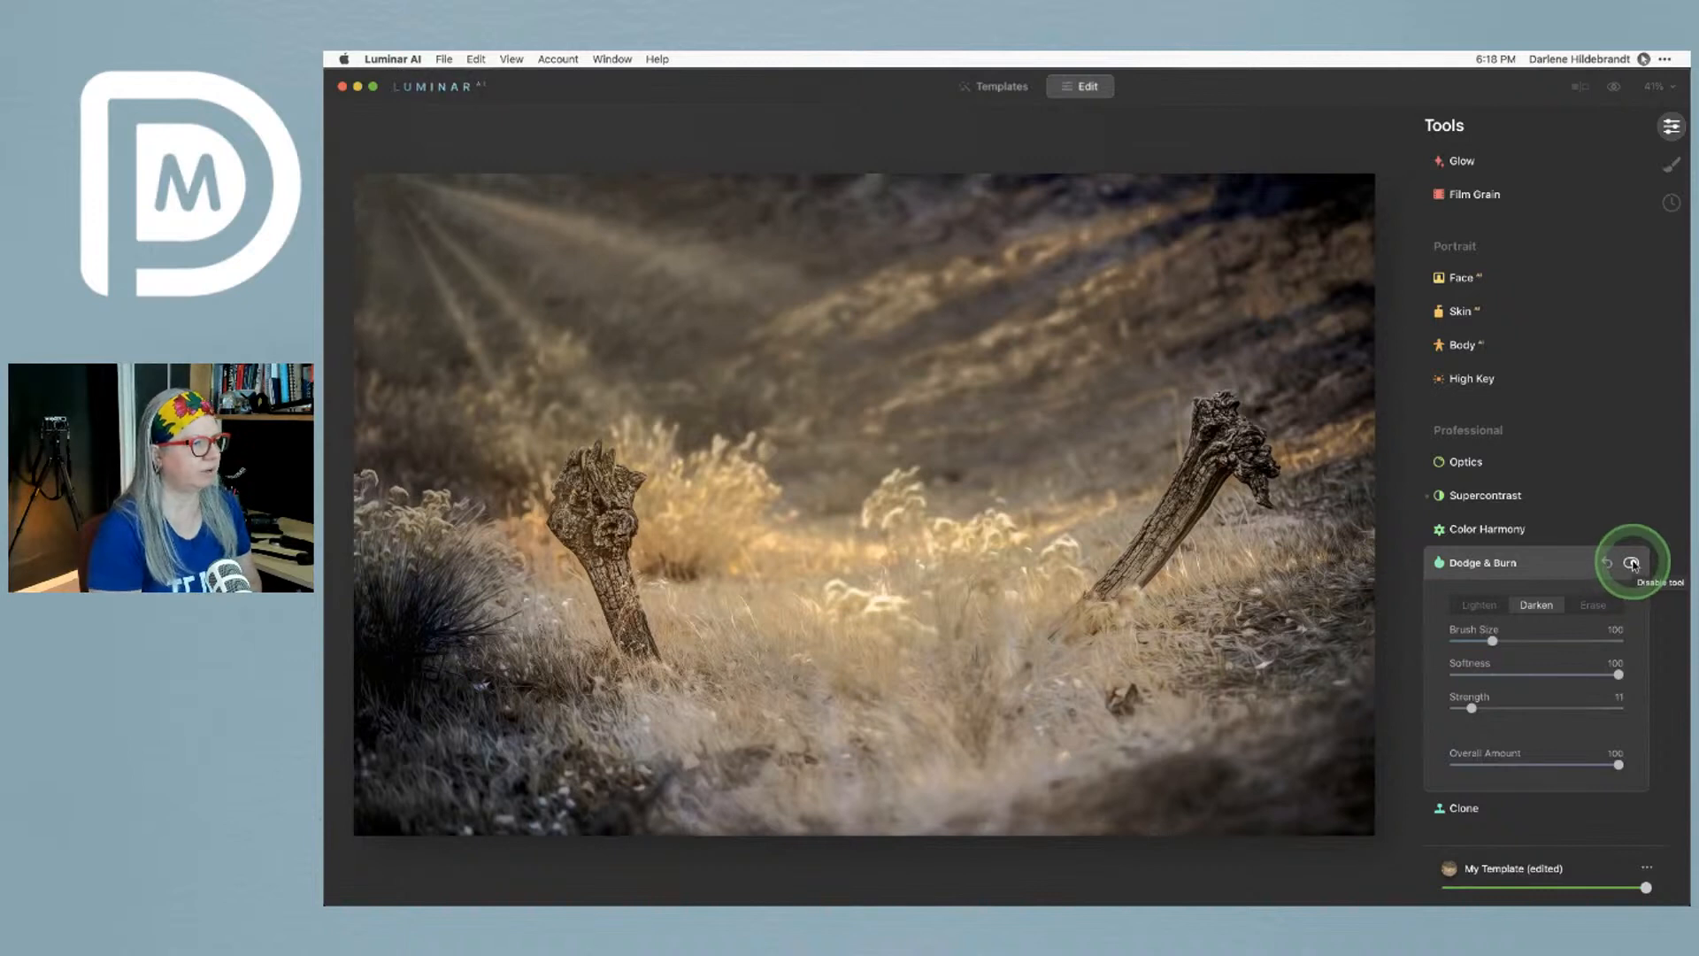
# Vary the Dodge & Burn Overall Amount, return it to 100, and compare the effect off and on
pyautogui.moveTo(1618, 765)
pyautogui.mouseDown()
pyautogui.moveTo(1450, 768)
pyautogui.moveTo(1642, 763)
pyautogui.moveTo(1433, 762)
pyautogui.moveTo(1676, 763)
pyautogui.mouseUp()
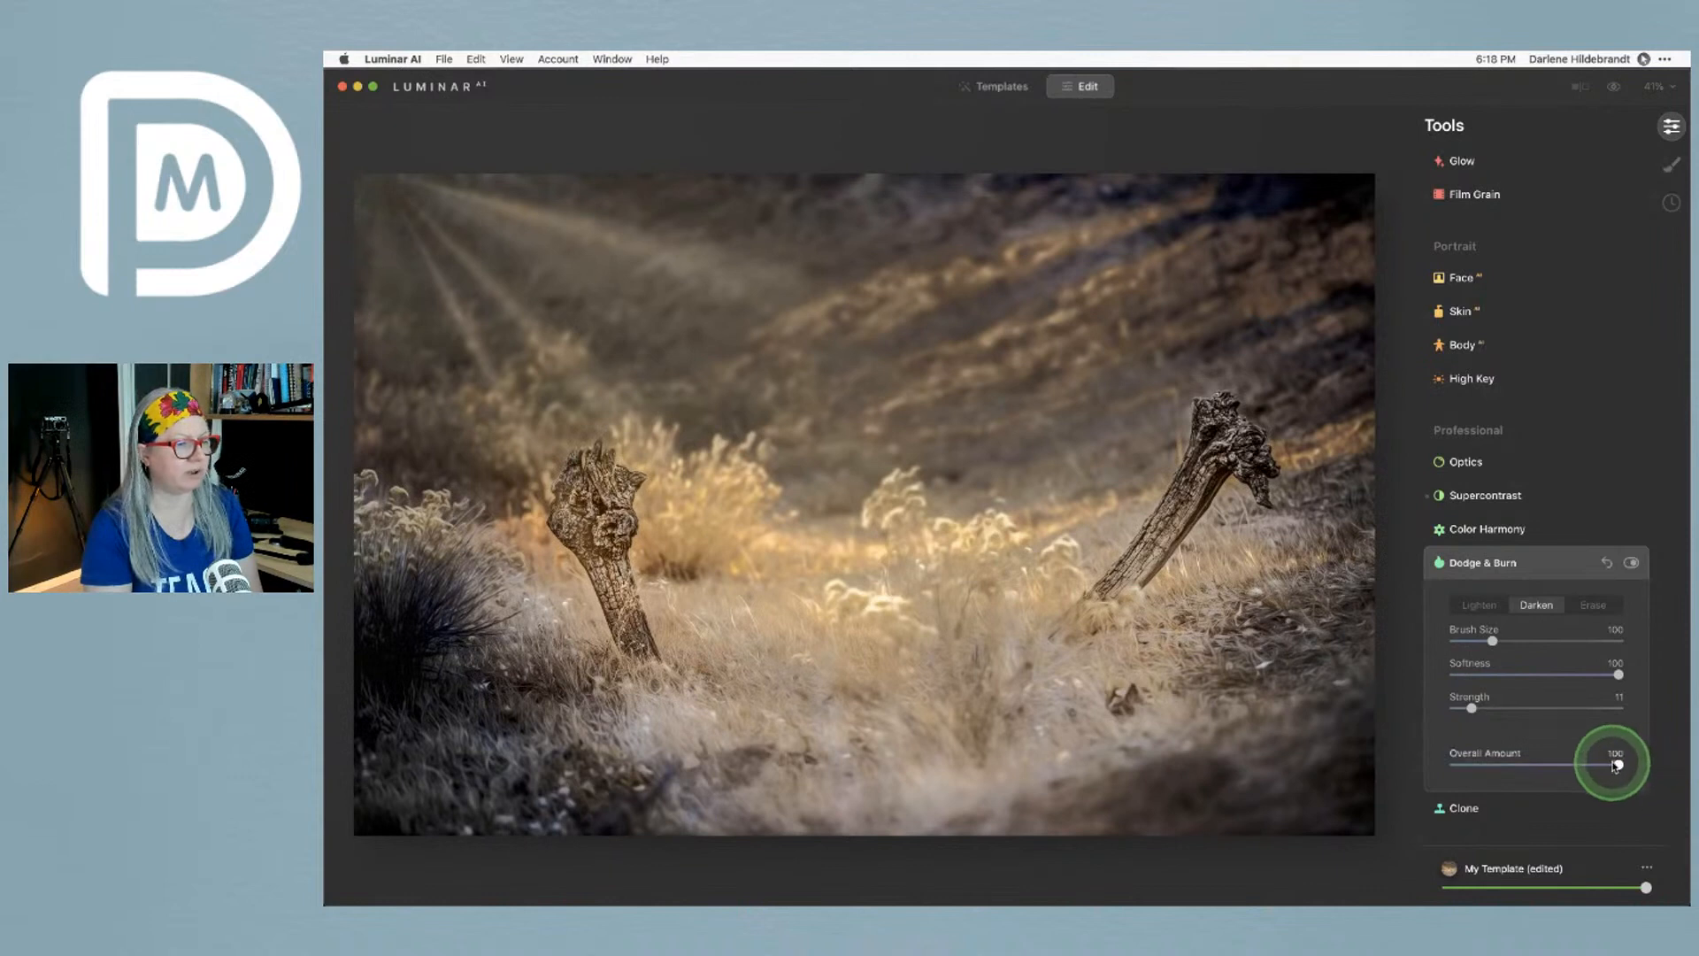
pyautogui.moveTo(1619, 767)
pyautogui.mouseDown()
pyautogui.moveTo(1445, 763)
pyautogui.moveTo(1686, 759)
pyautogui.moveTo(1479, 762)
pyautogui.moveTo(1639, 763)
pyautogui.mouseUp()
pyautogui.moveTo(1619, 764)
pyautogui.mouseDown()
pyautogui.moveTo(1509, 763)
pyautogui.moveTo(1611, 761)
pyautogui.mouseUp()
pyautogui.click(1631, 564)
pyautogui.click(1632, 565)
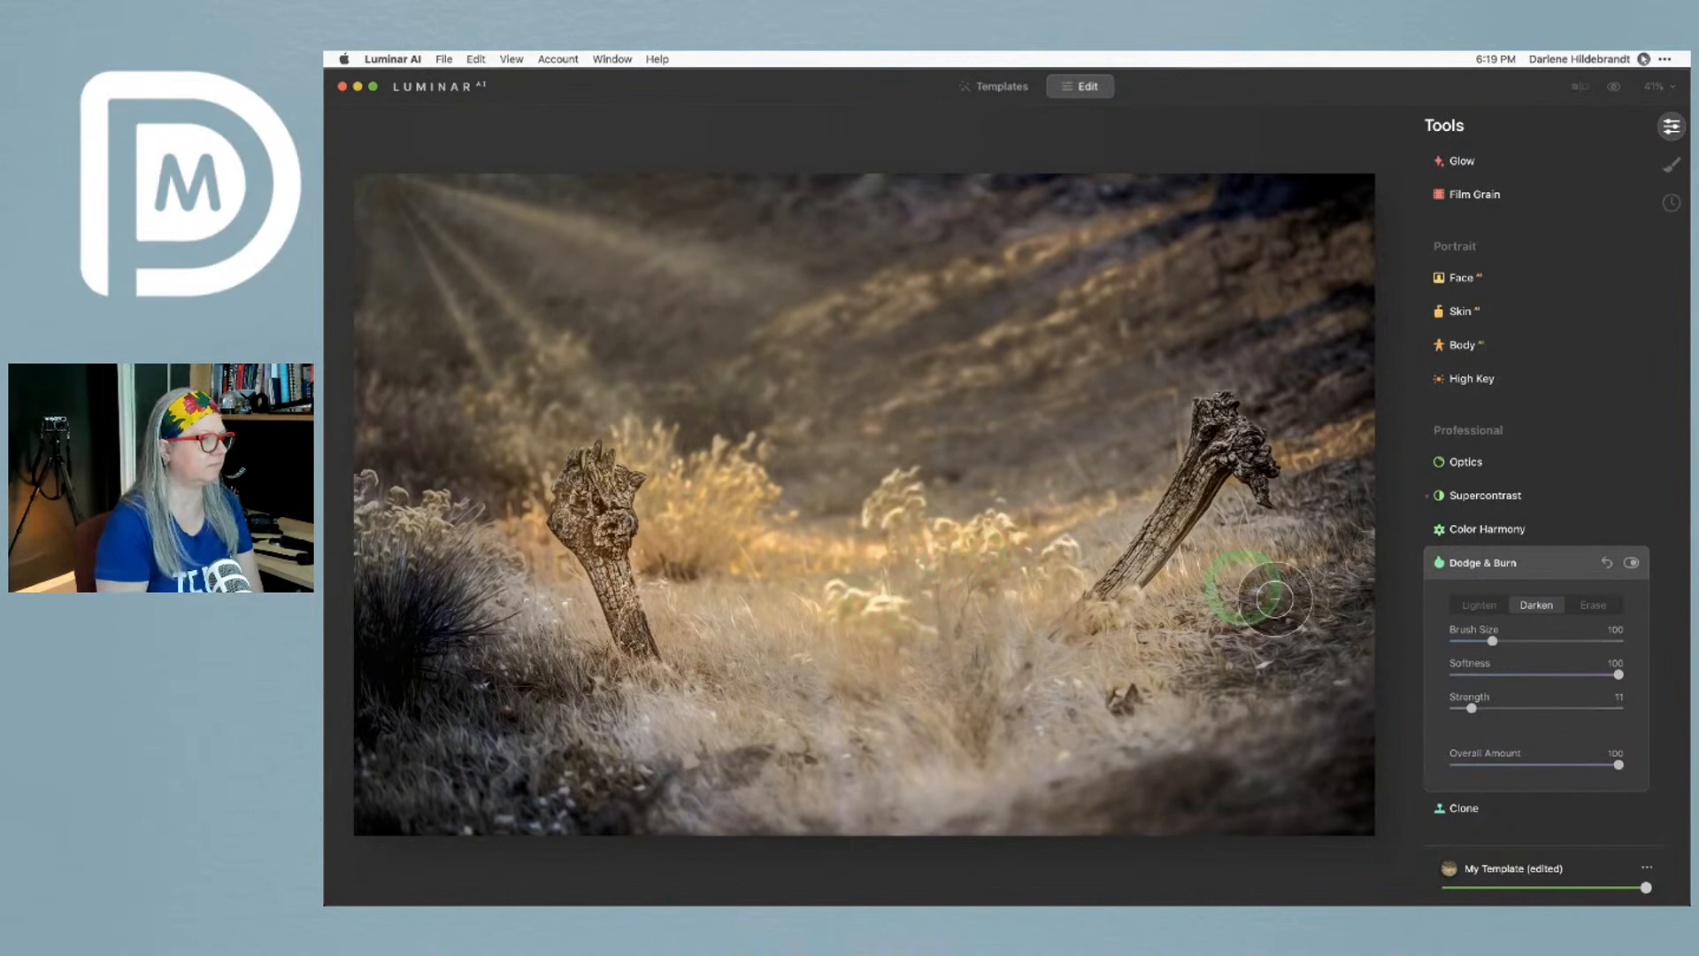
# Close Dodge & Burn and compare the photo before and after the edits
pyautogui.click(1563, 565)
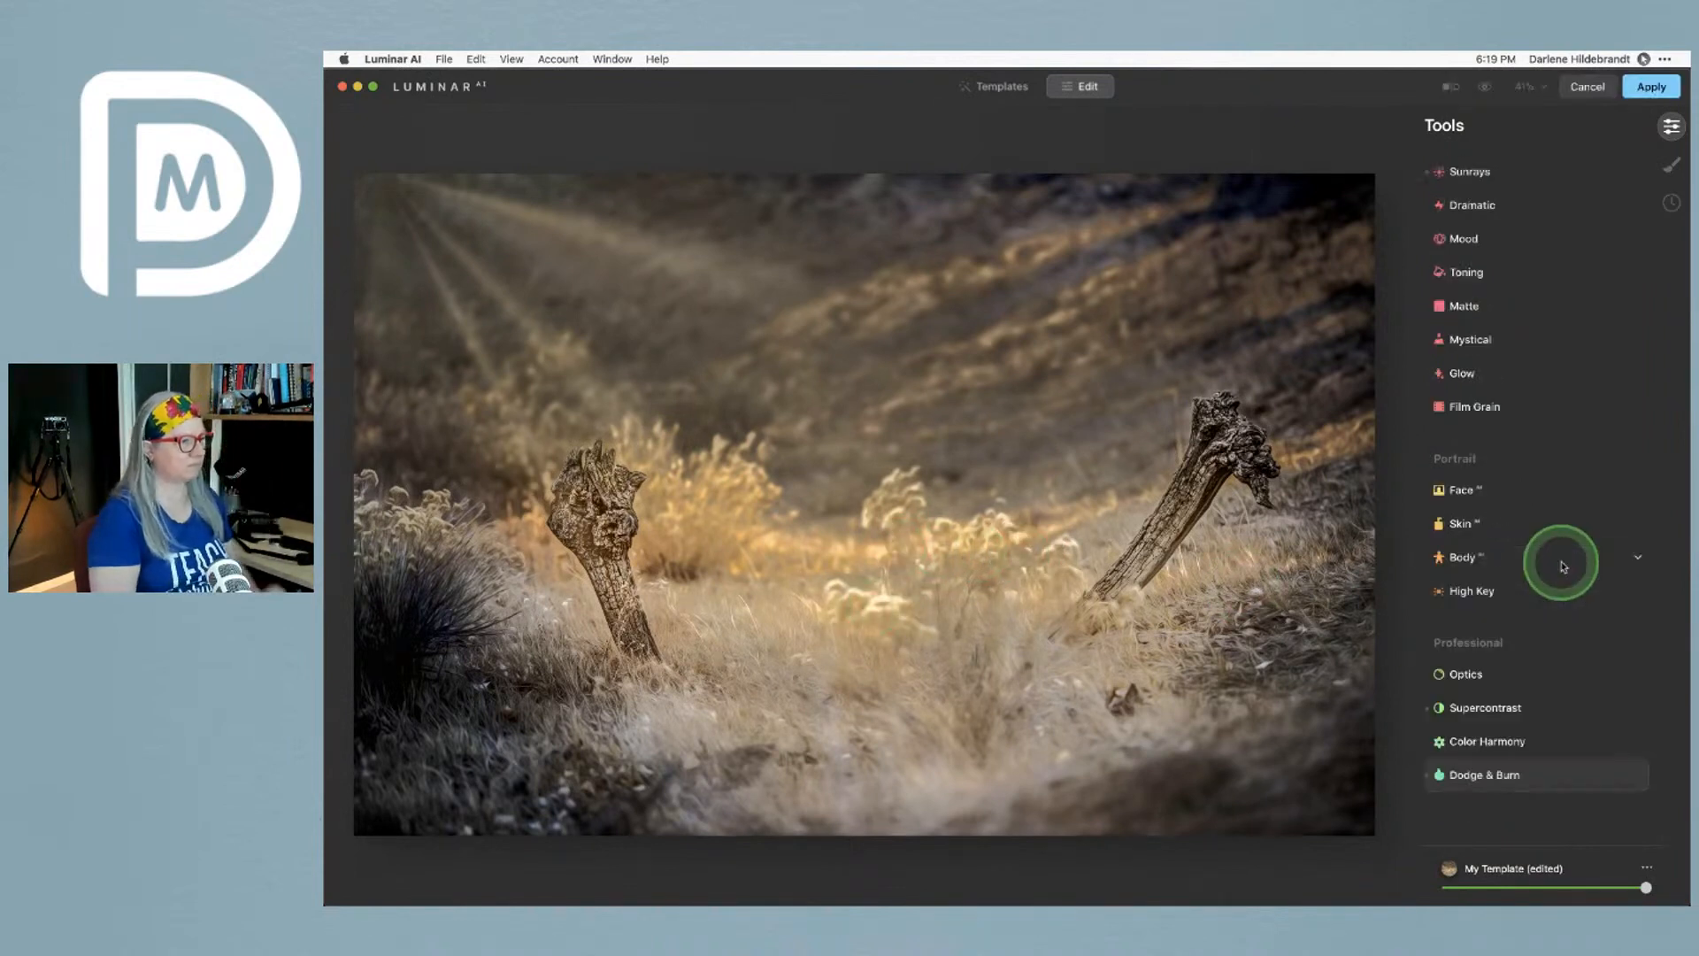
pyautogui.press('\\')
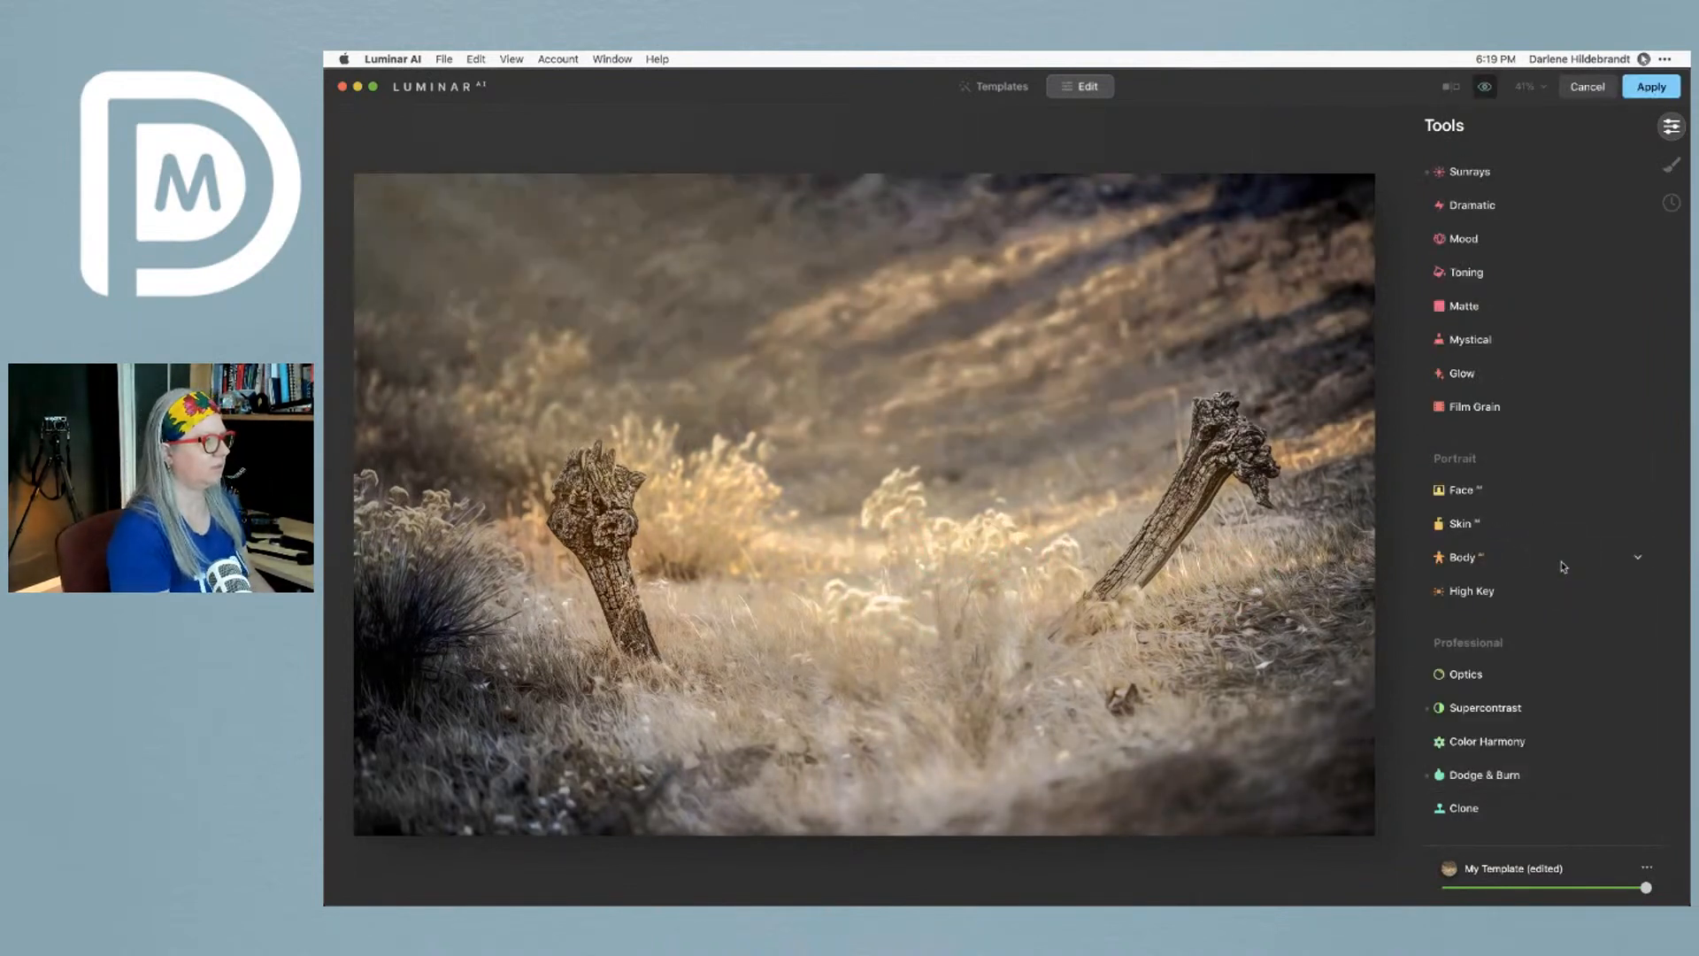
pyautogui.press('\\')
pyautogui.press('\\')
pyautogui.press('\\')
# In Details, set Small Details to 5, Medium Details to 23 and Large Details to -22, and add slight Sharpen
pyautogui.scroll(10, 1563, 566)
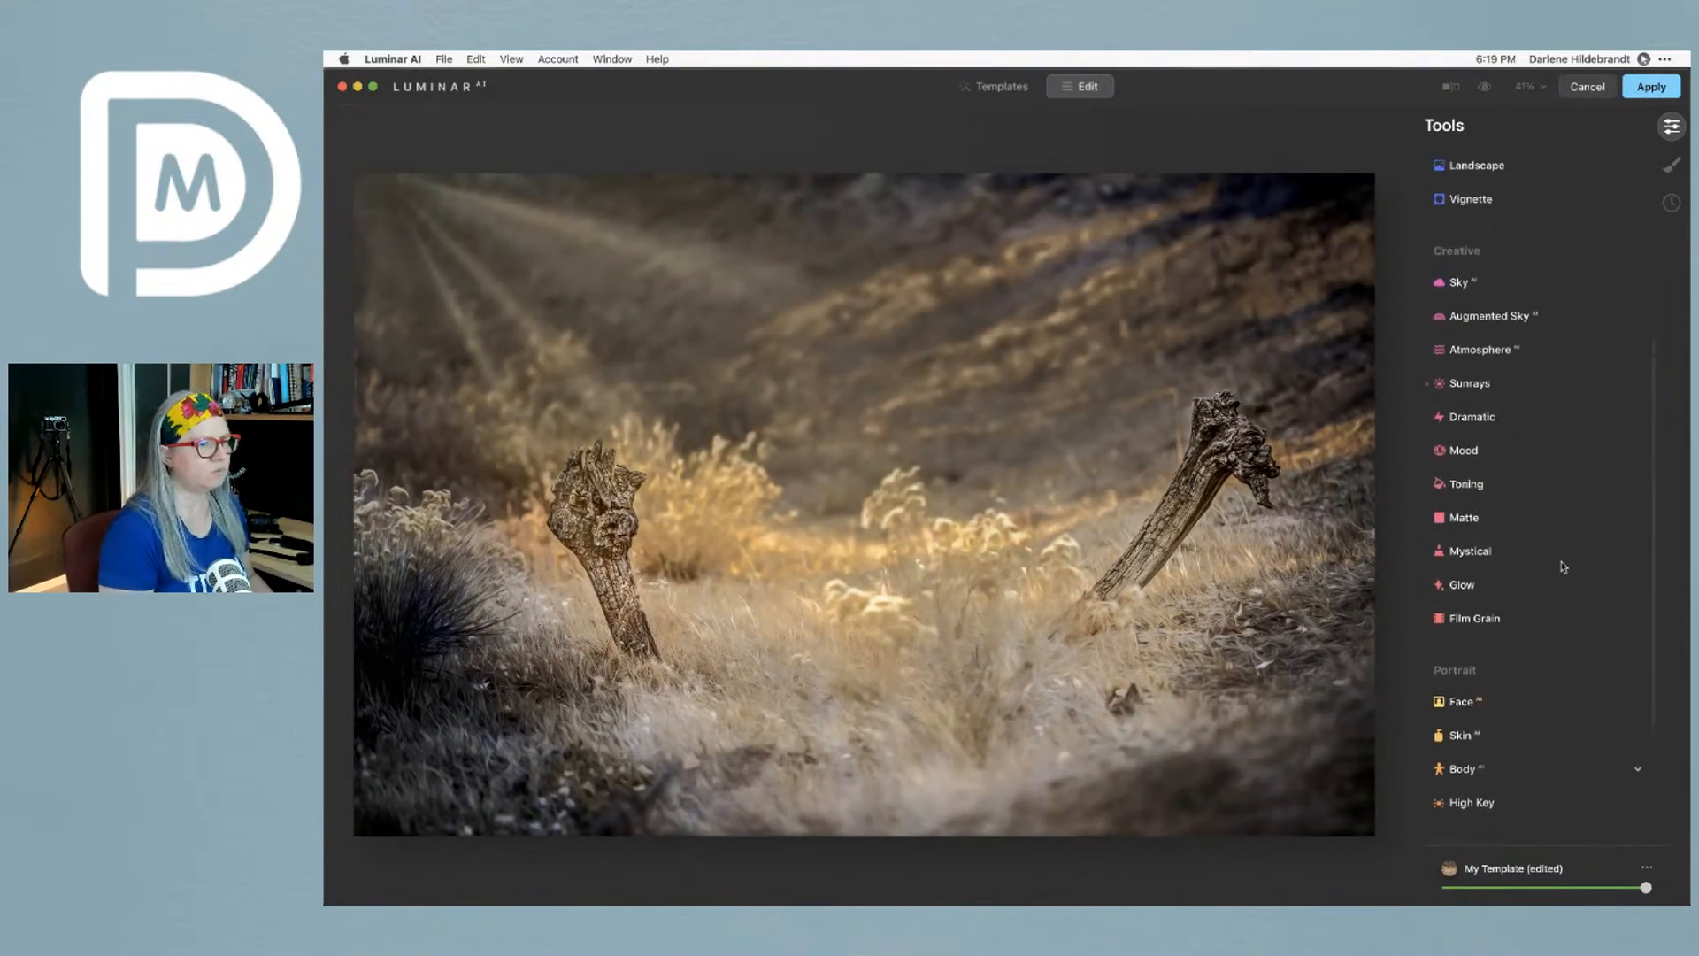
pyautogui.click(1487, 271)
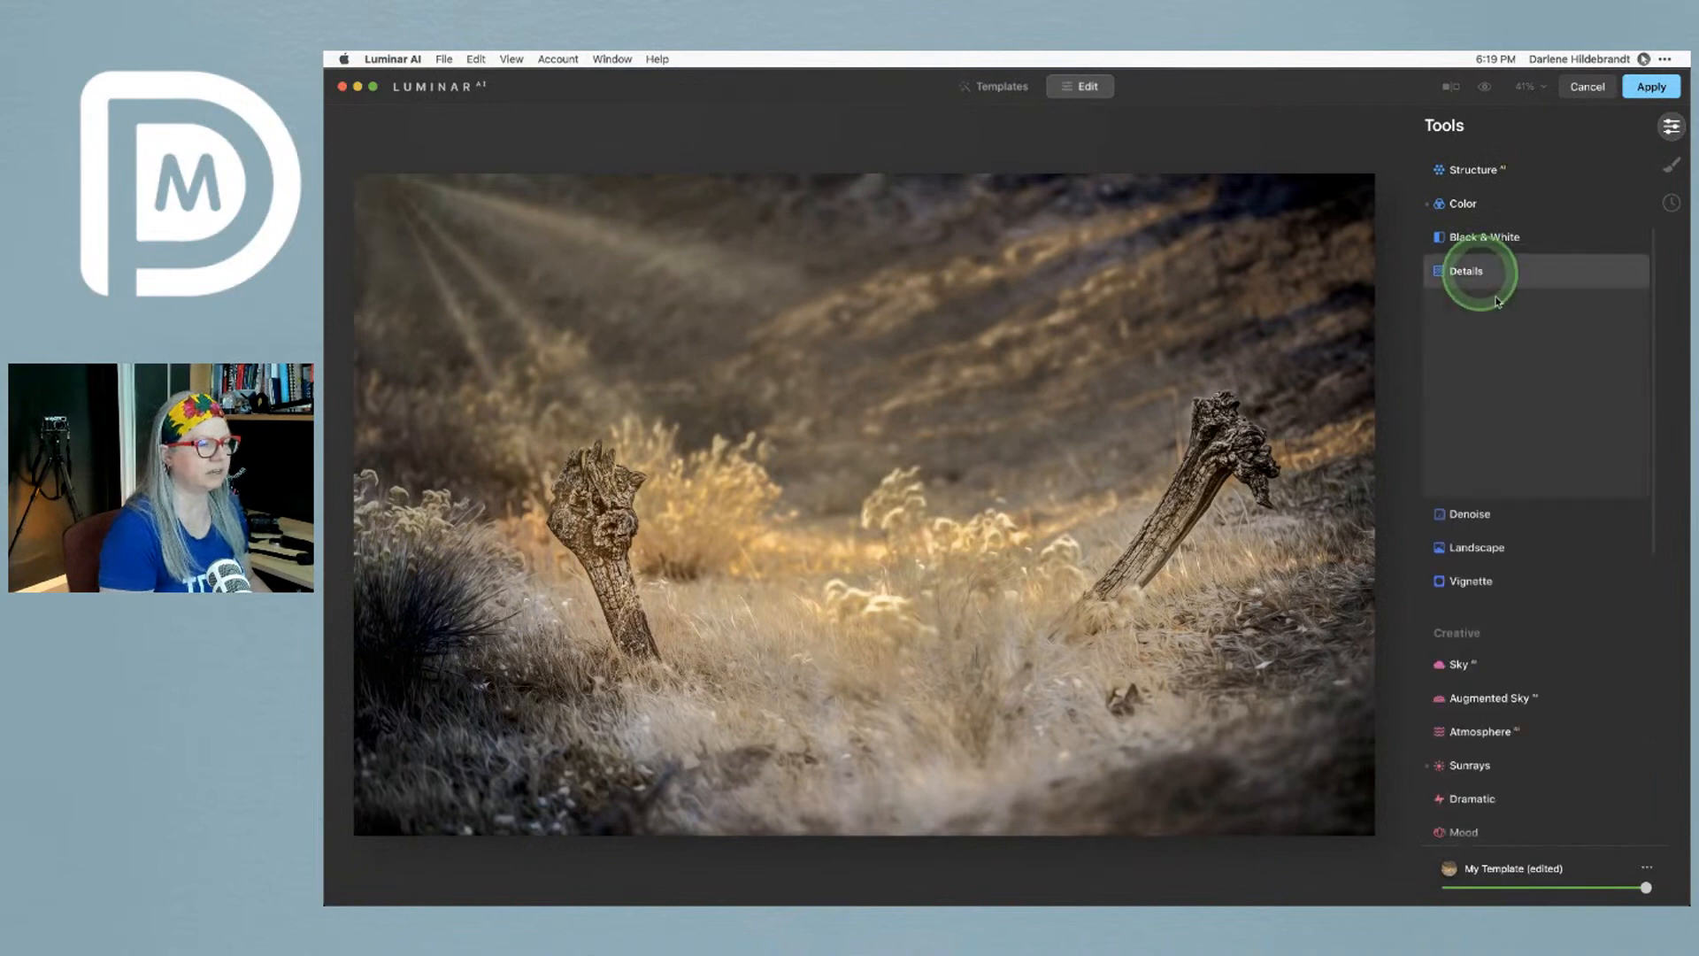
pyautogui.scroll(1, 1566, 549)
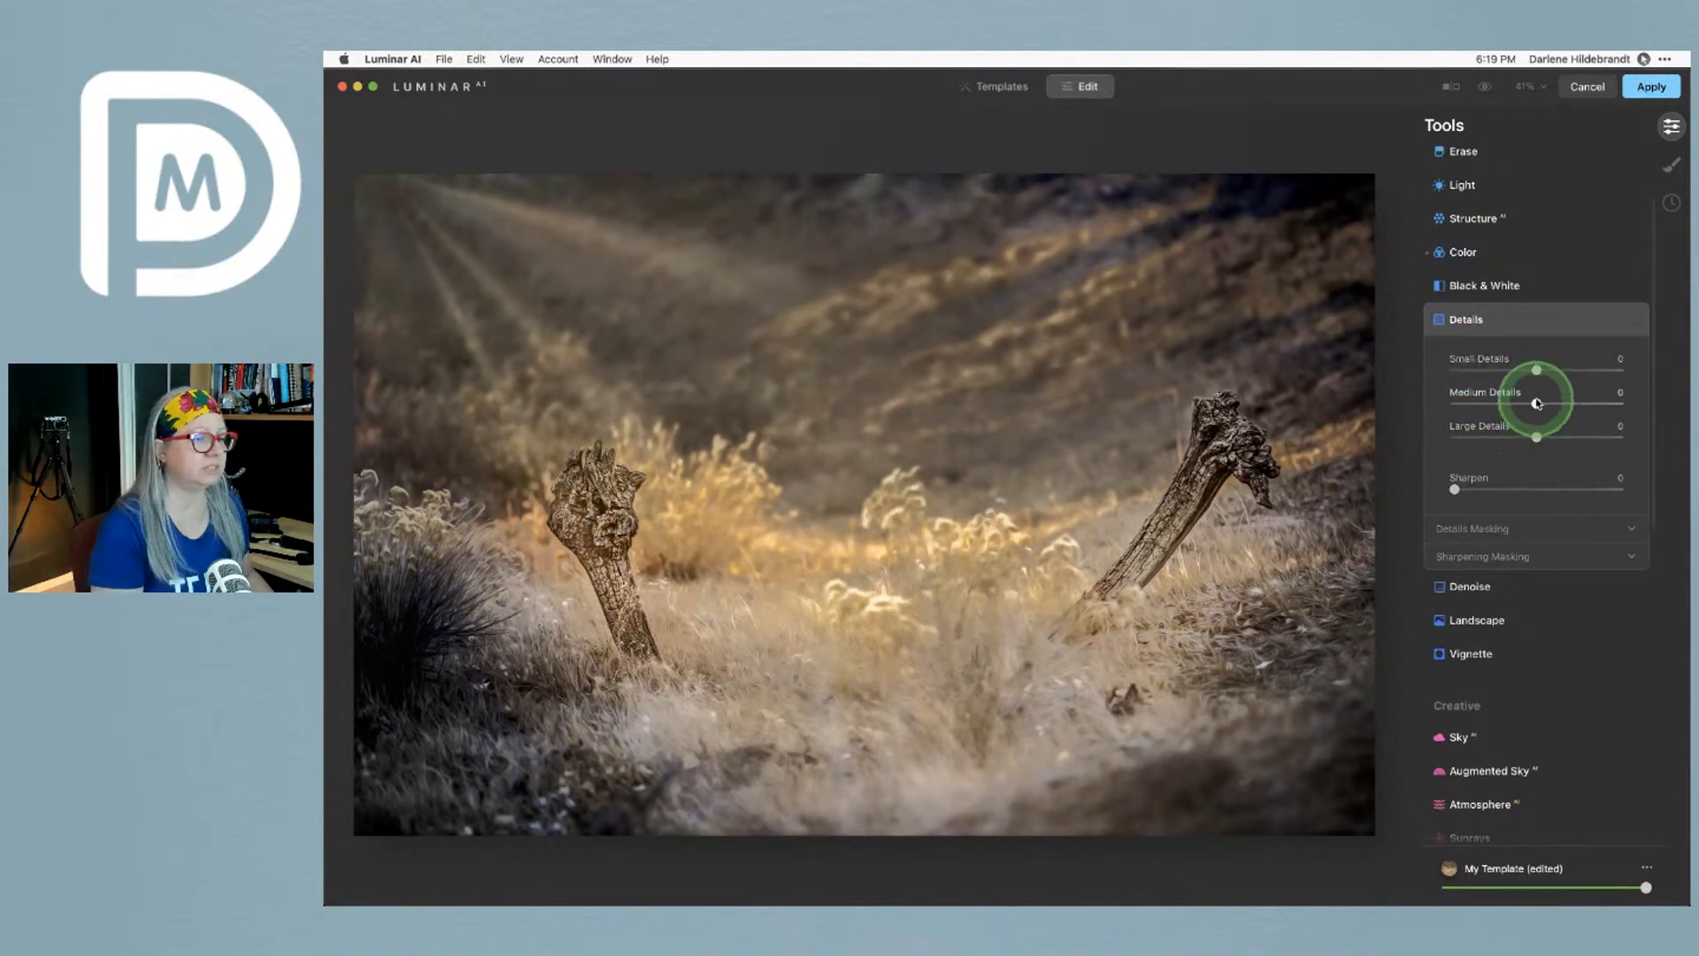
pyautogui.moveTo(1537, 403); pyautogui.dragTo(1554, 404)
pyautogui.click(1472, 529)
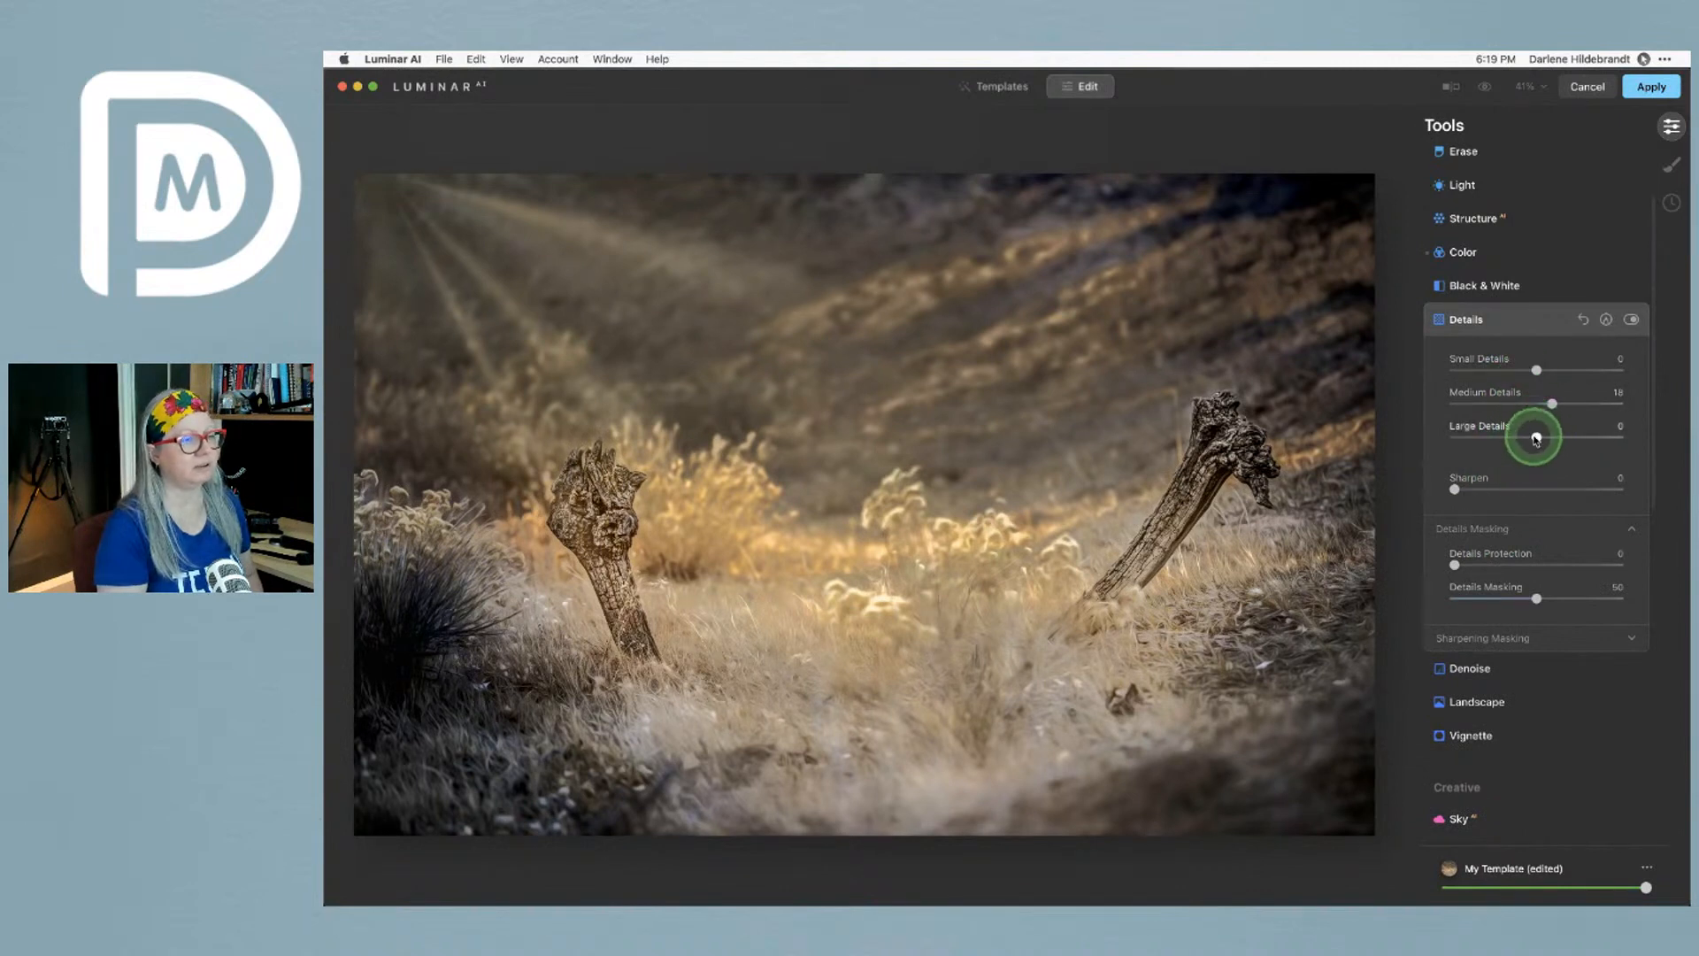
pyautogui.moveTo(1541, 438); pyautogui.dragTo(1543, 437)
pyautogui.moveTo(1531, 368); pyautogui.dragTo(1557, 406)
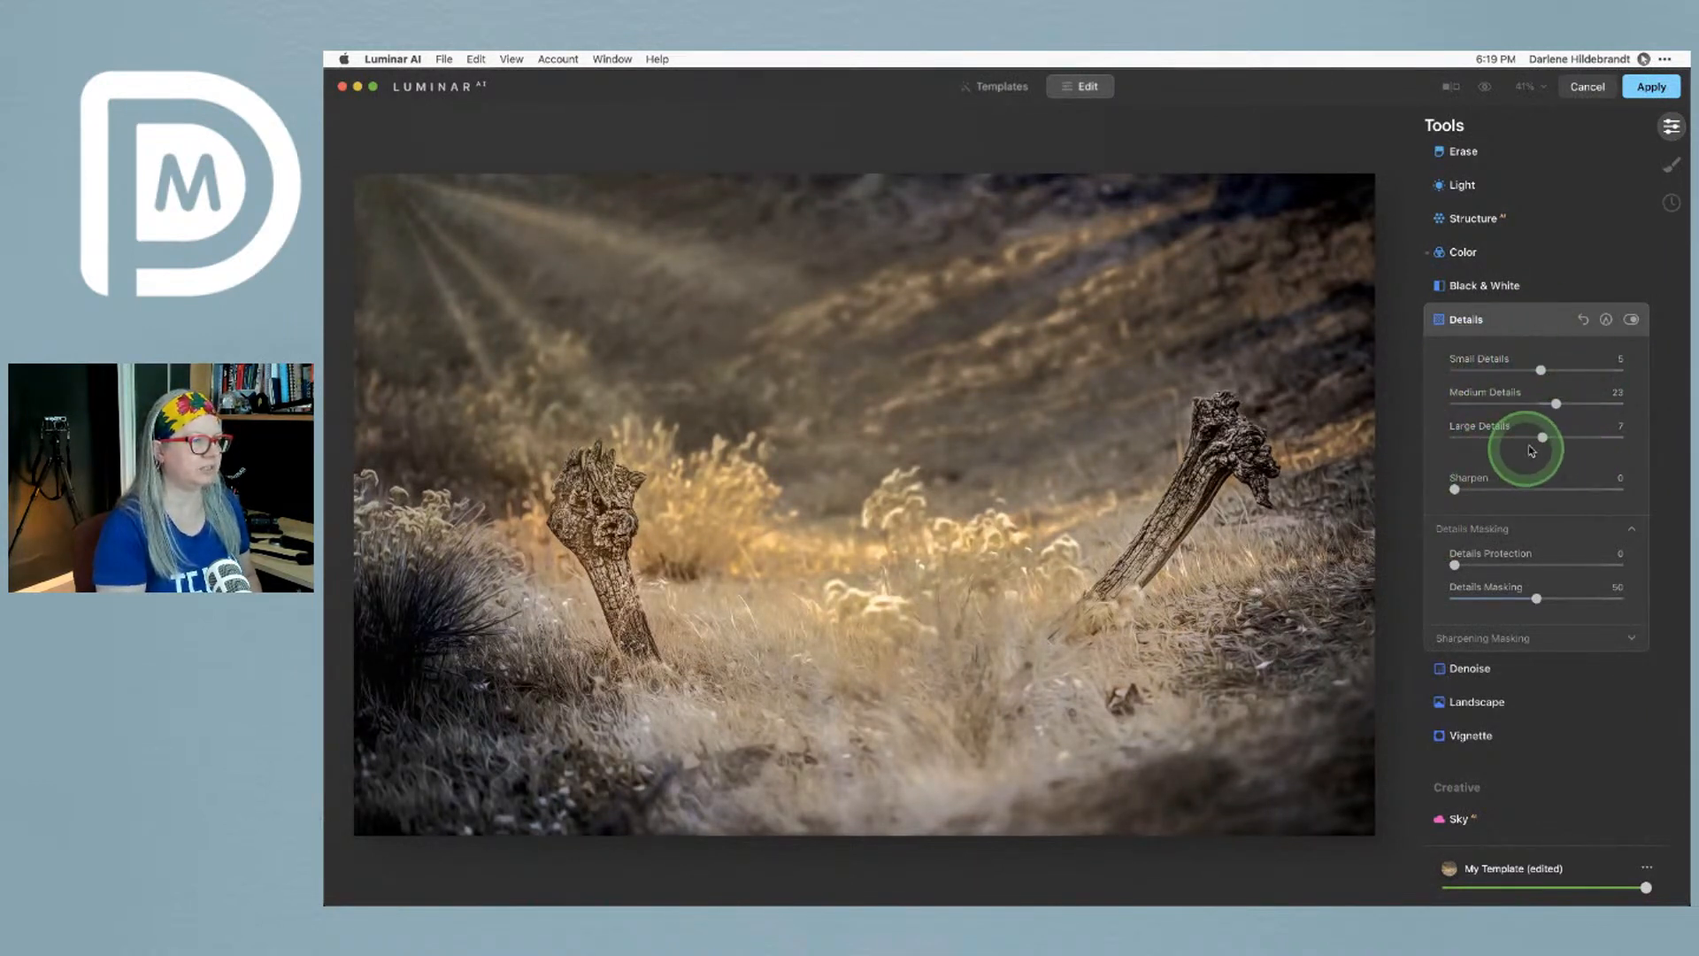
pyautogui.moveTo(1543, 437)
pyautogui.mouseDown()
pyautogui.moveTo(1445, 437)
pyautogui.moveTo(1675, 440)
pyautogui.moveTo(1371, 447)
pyautogui.moveTo(1520, 444)
pyautogui.mouseUp()
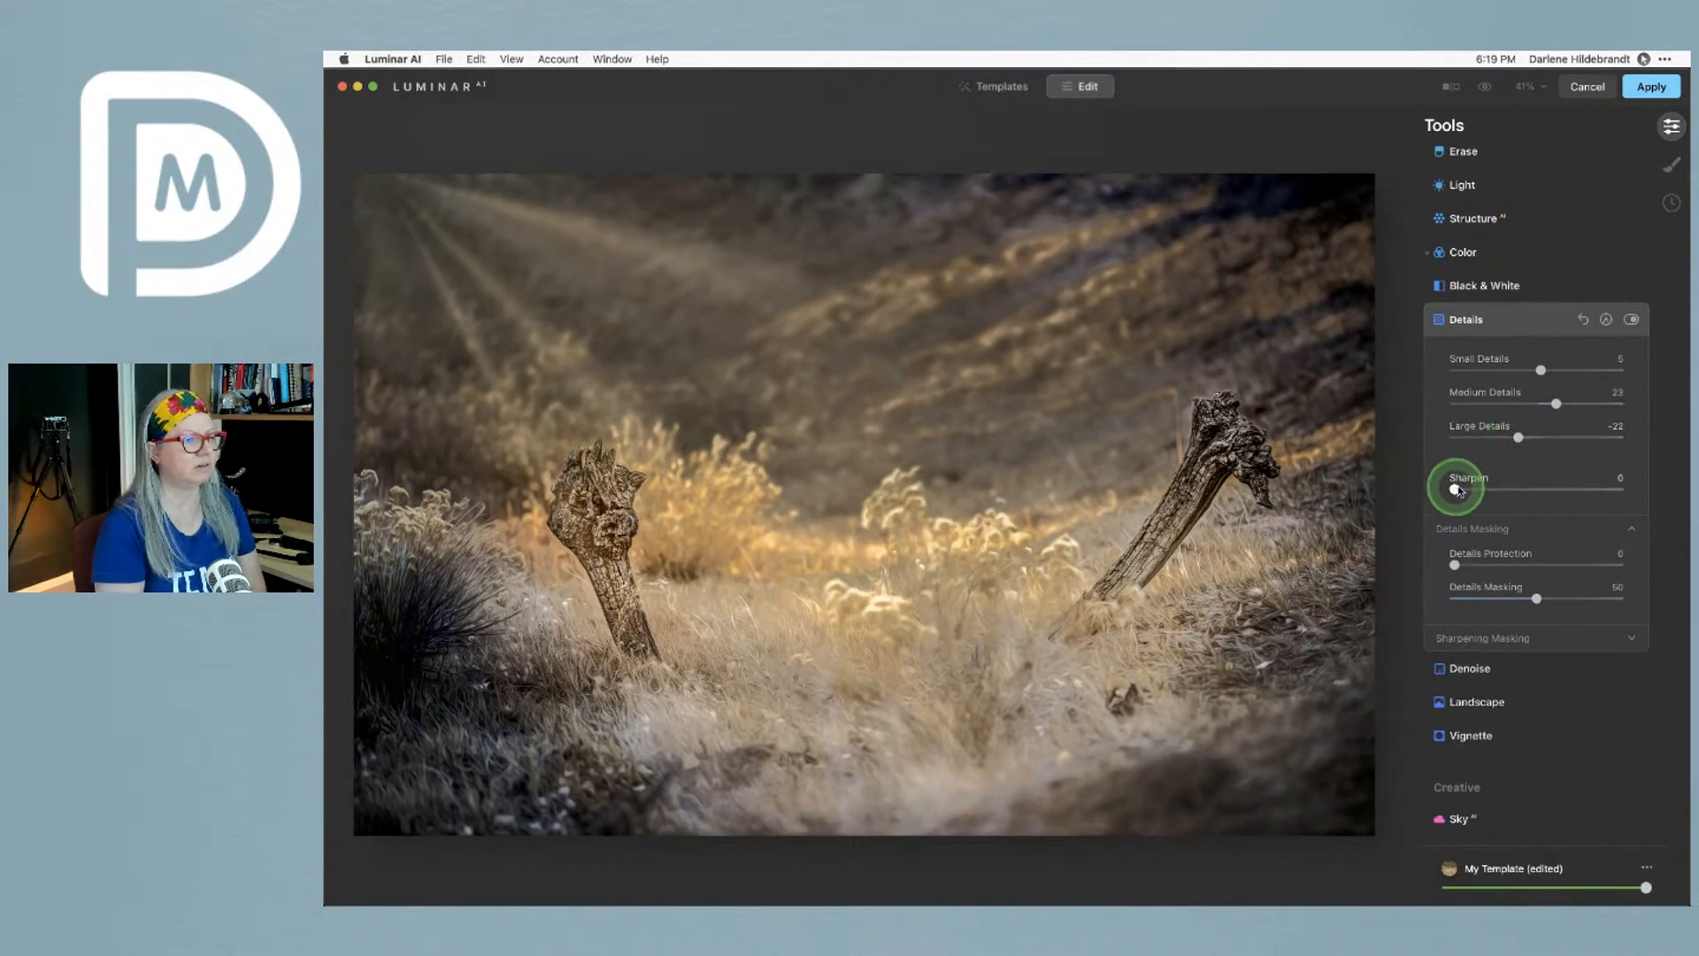
pyautogui.moveTo(1470, 492); pyautogui.dragTo(1581, 479)
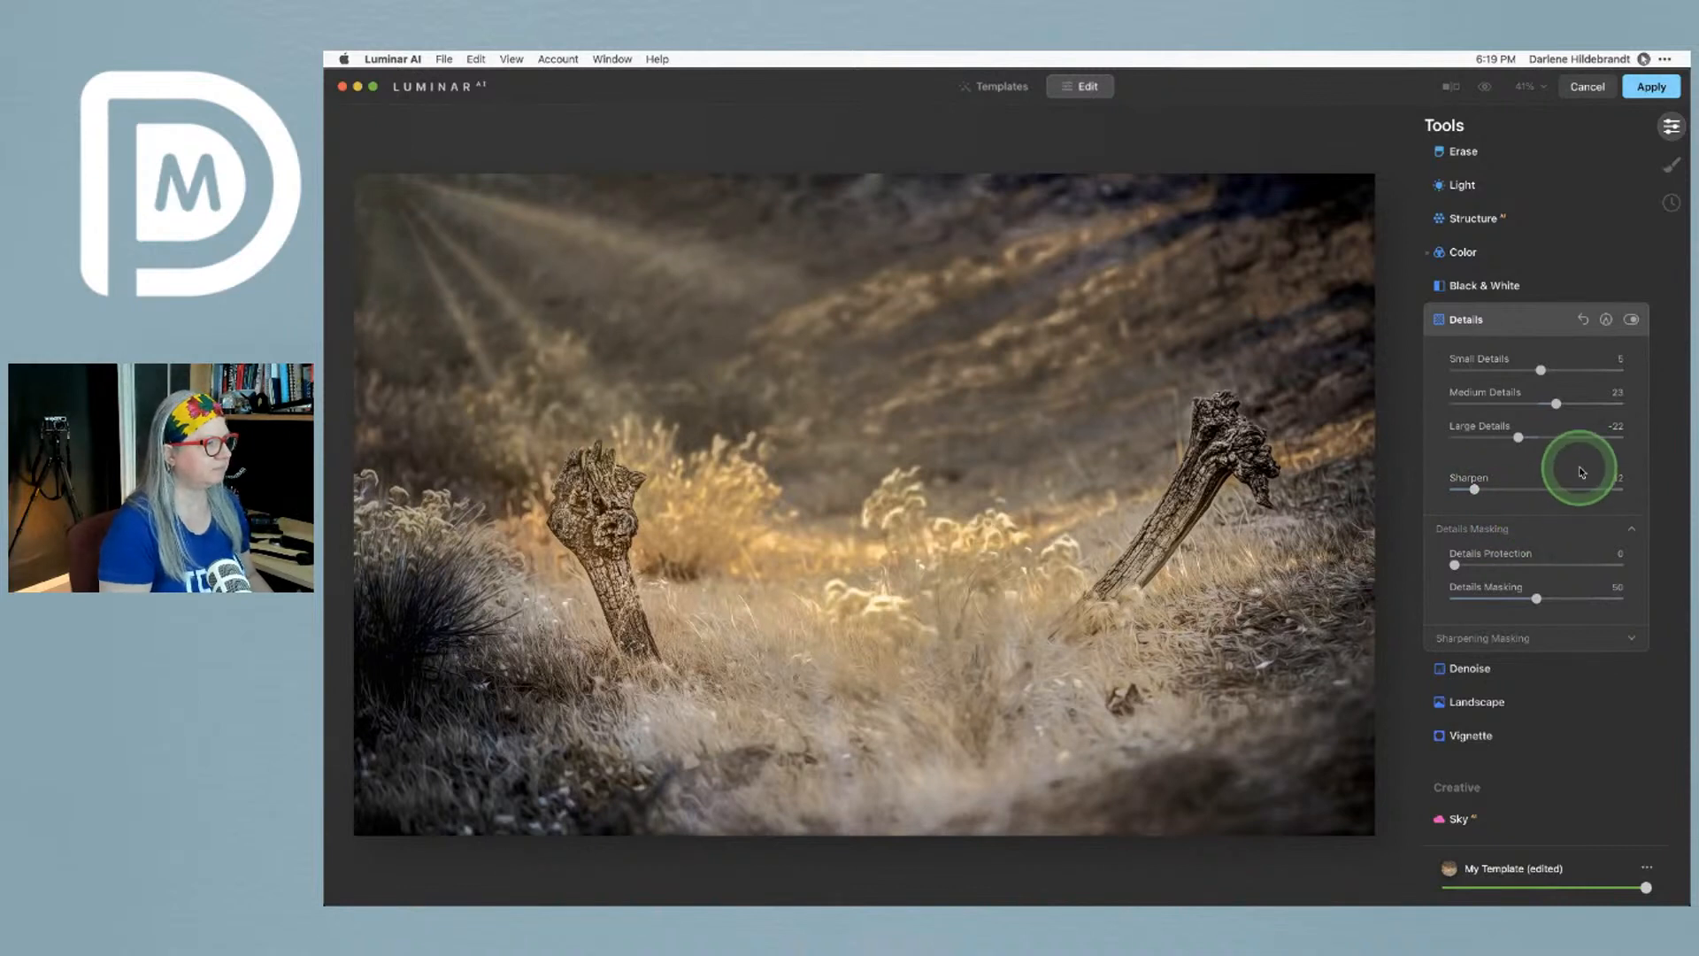
pyautogui.click(1533, 325)
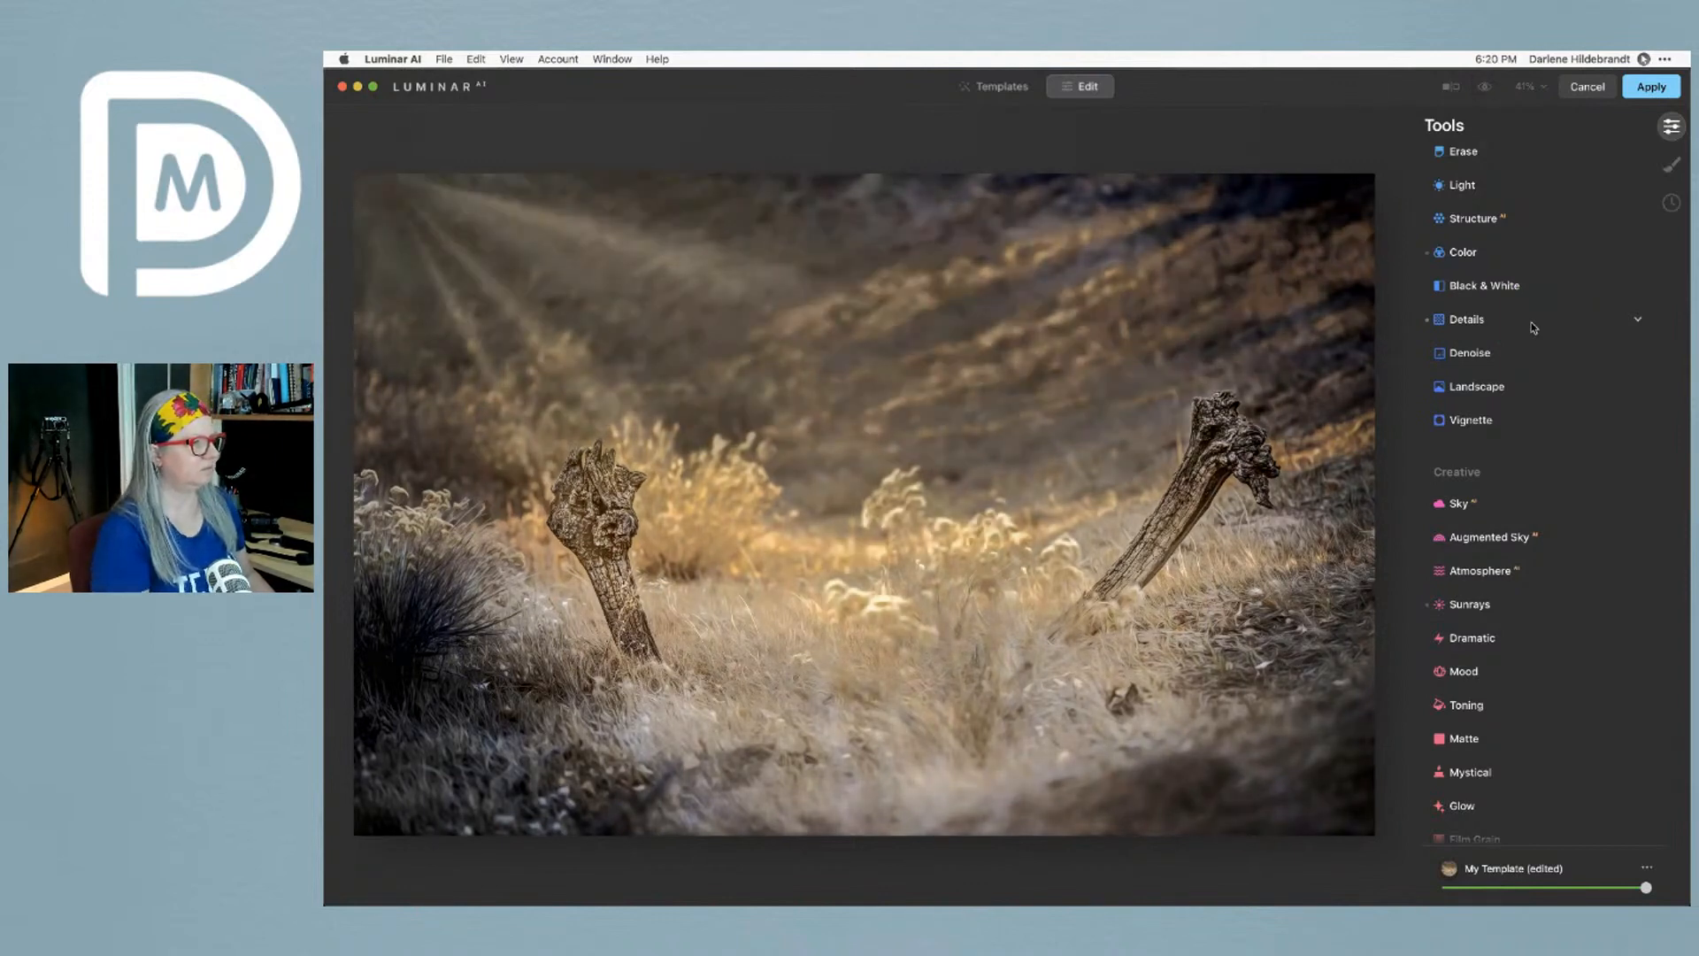
pyautogui.scroll(-4, 1525, 391)
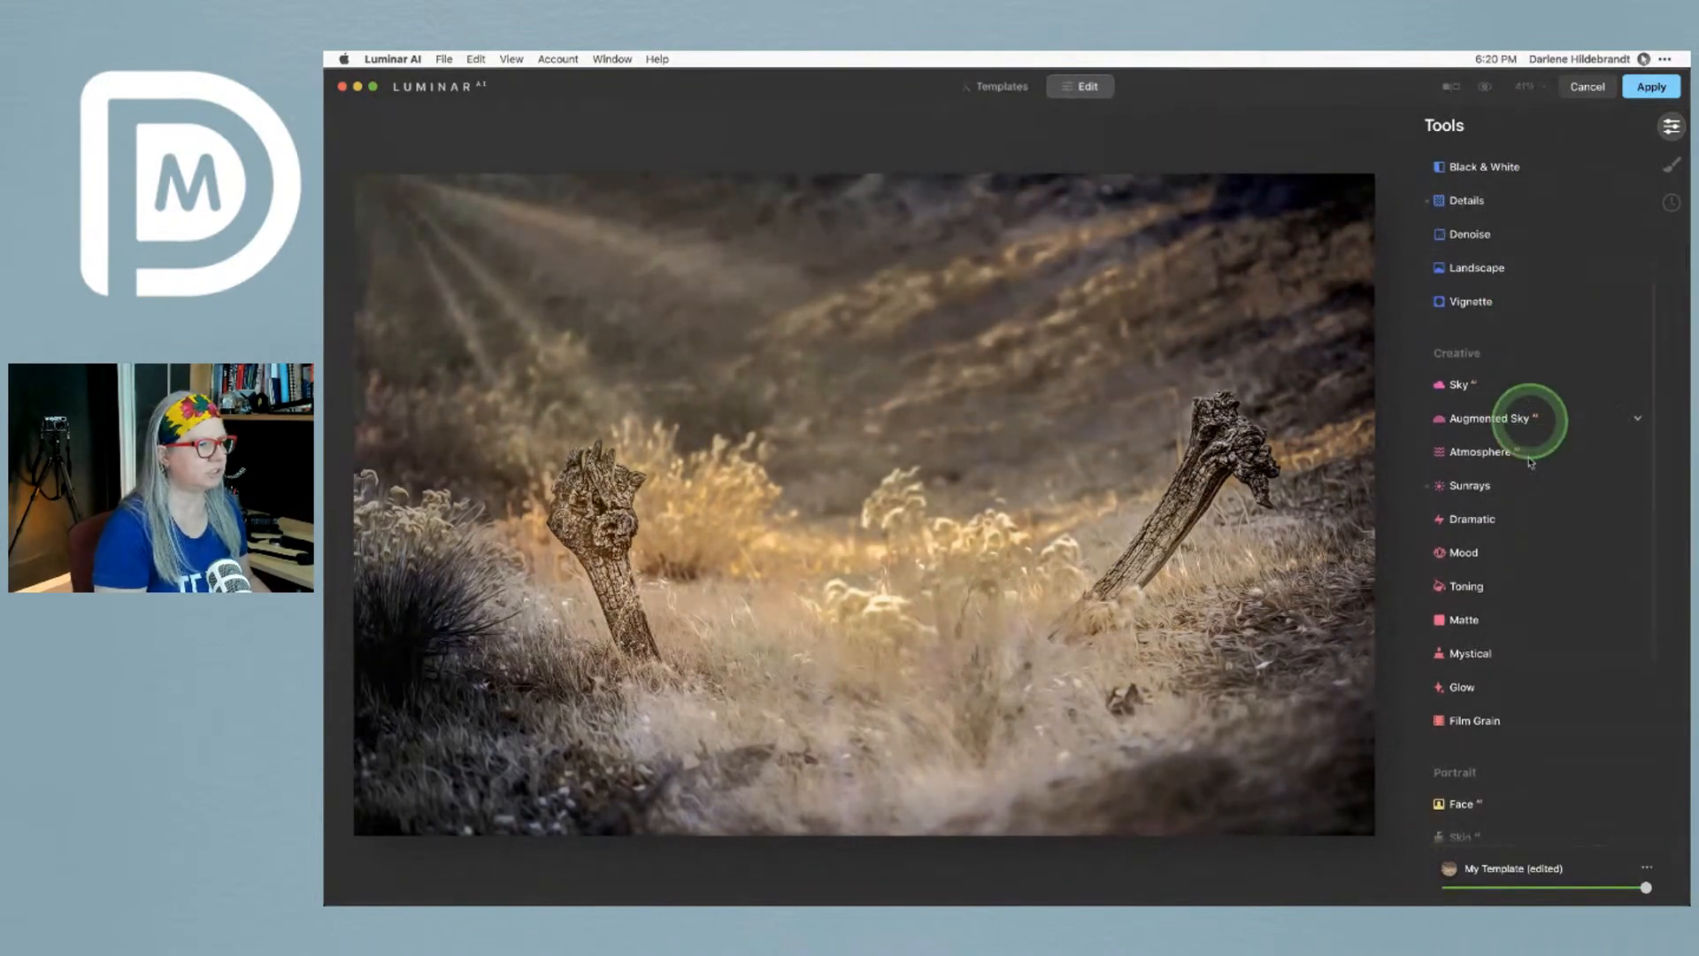
pyautogui.scroll(-1, 1510, 567)
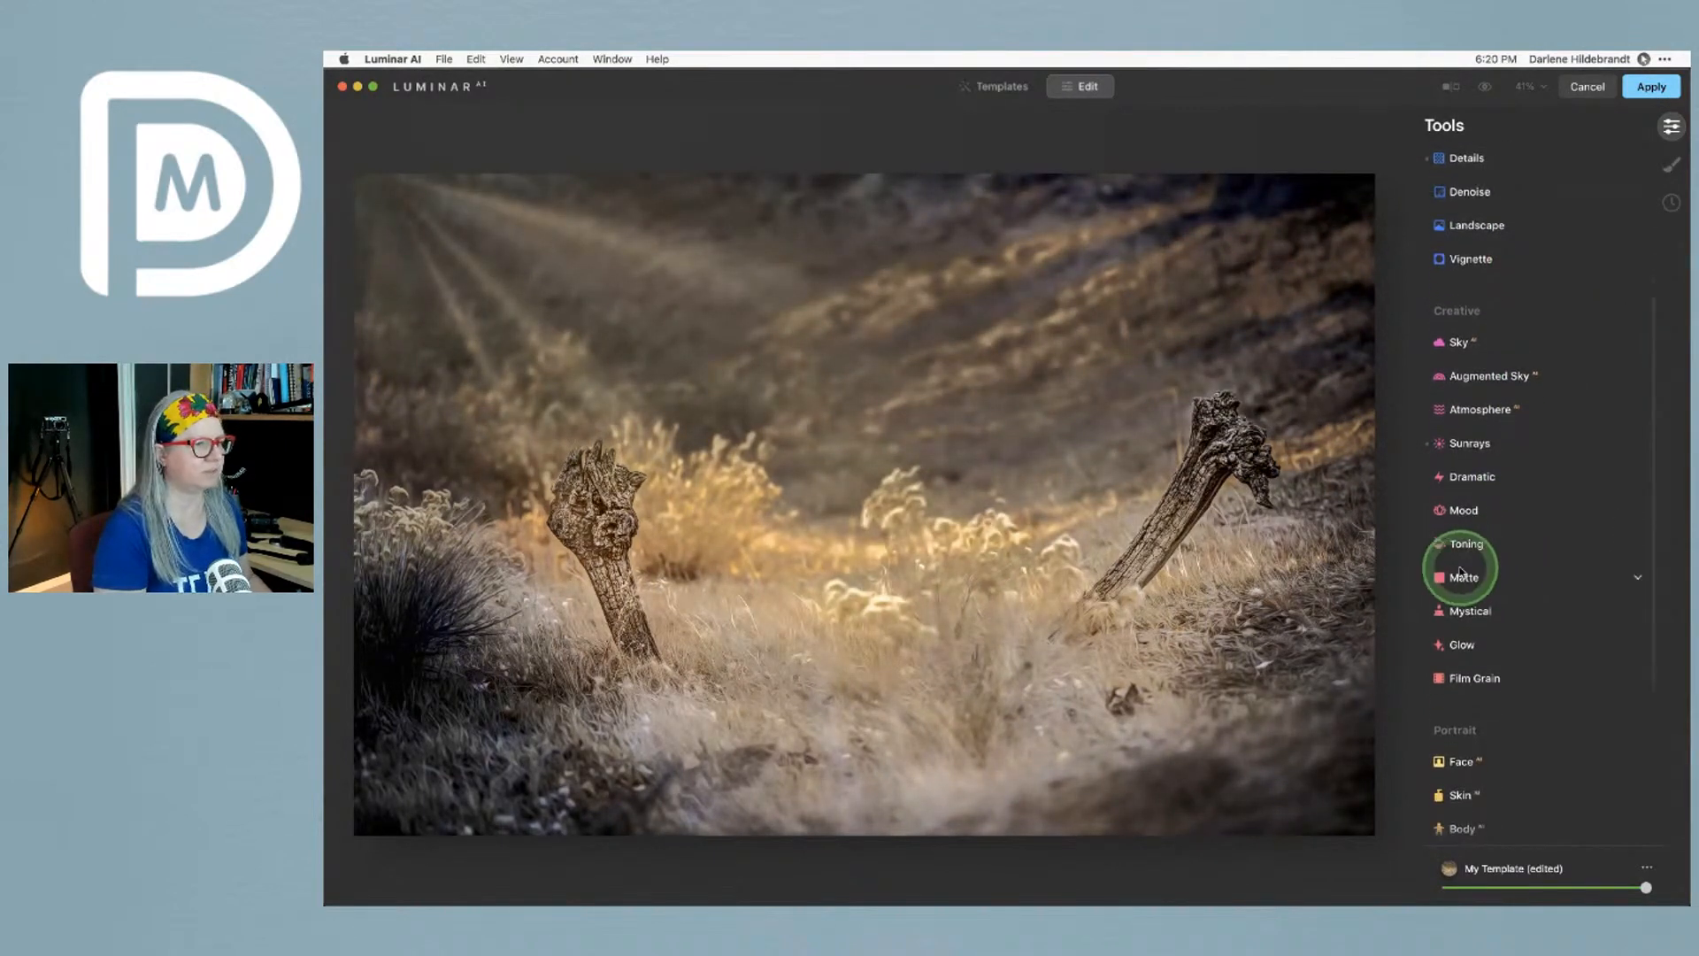
pyautogui.click(1472, 510)
pyautogui.click(1507, 511)
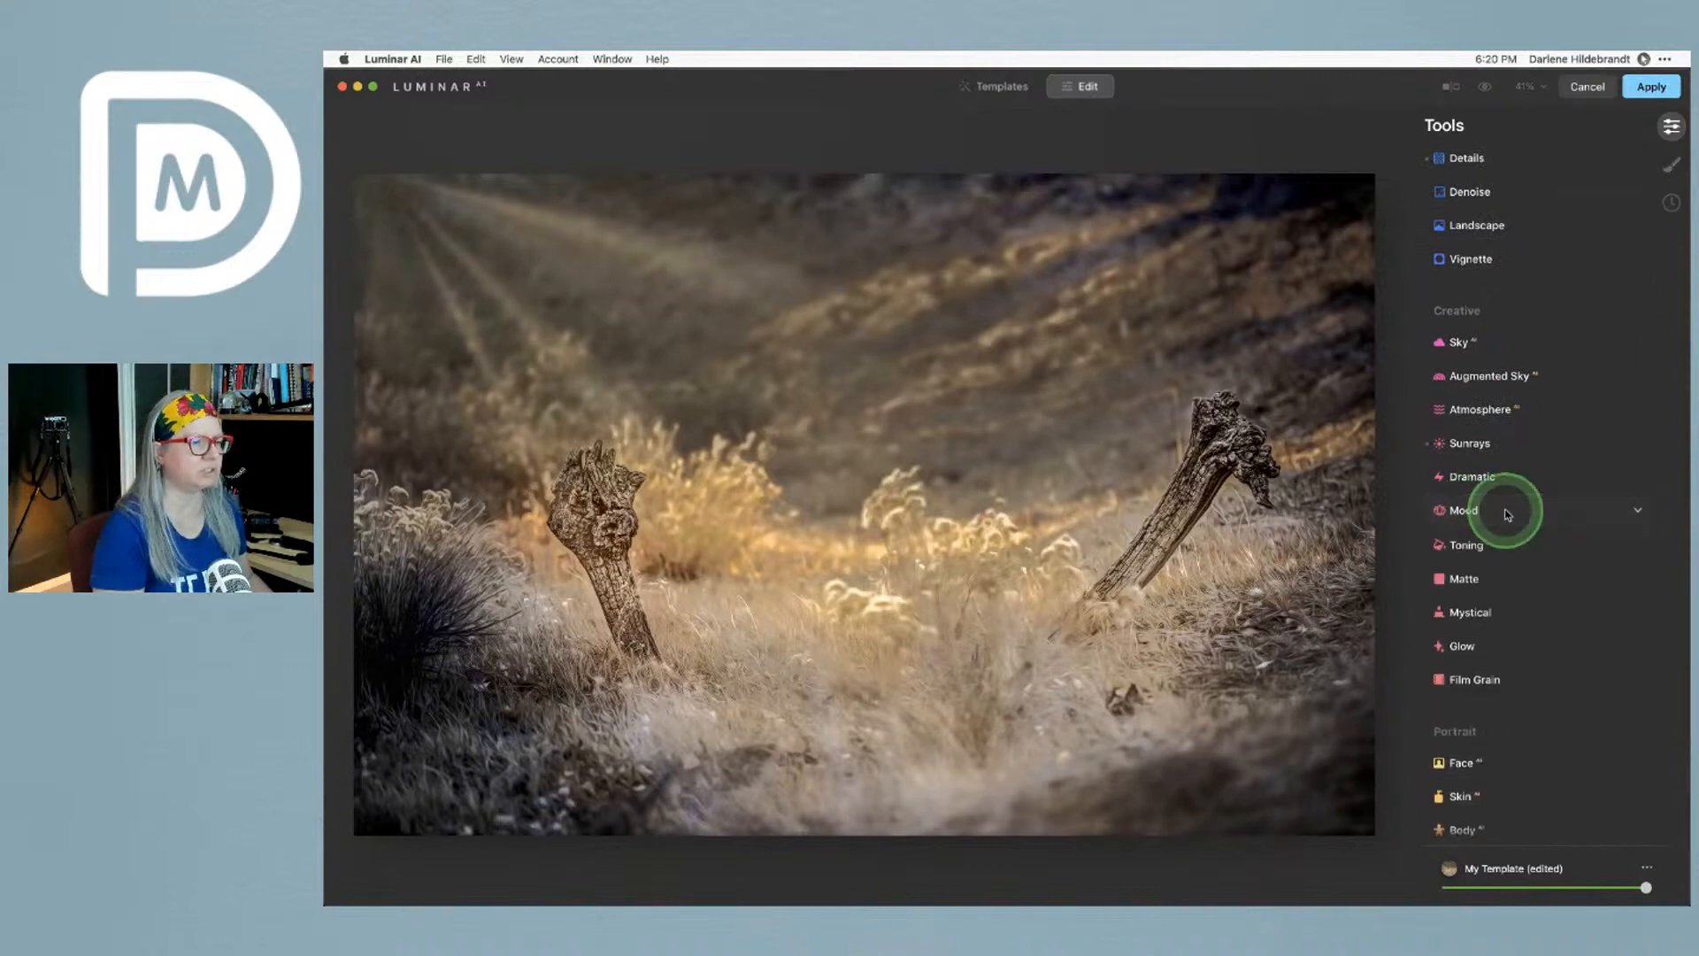
pyautogui.scroll(8, 1505, 522)
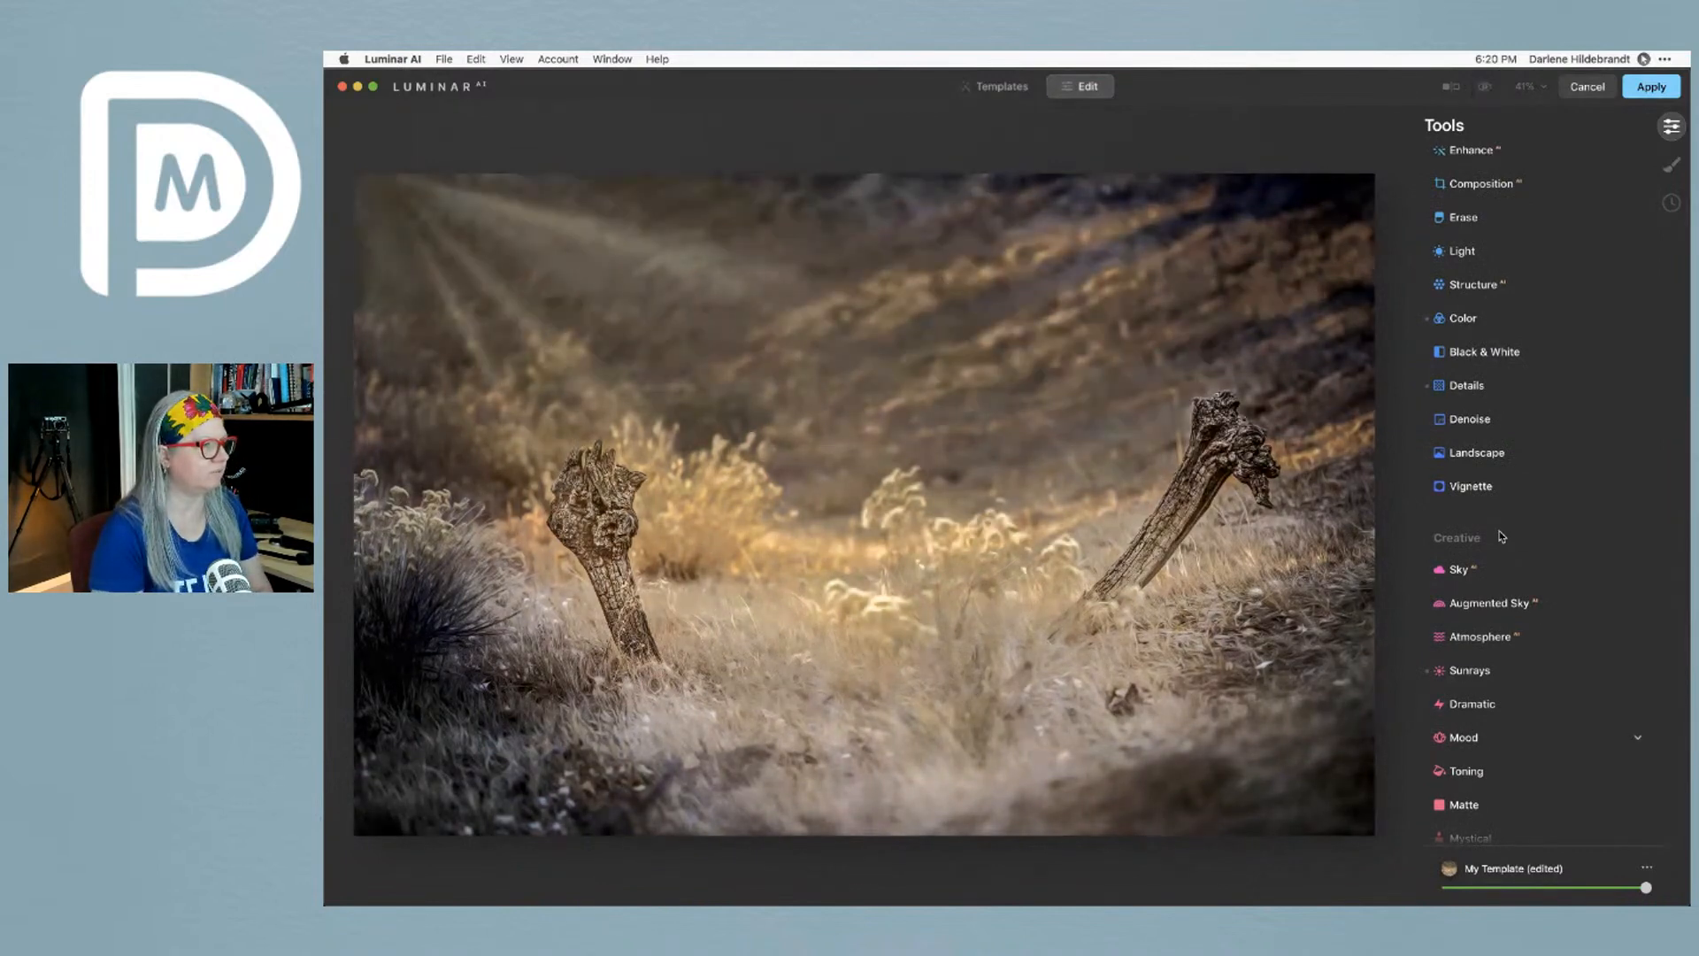
# Apply the Luminar AI edits to the wish bone copy and show the Library grid in Lightroom Classic
pyautogui.click(1637, 88)
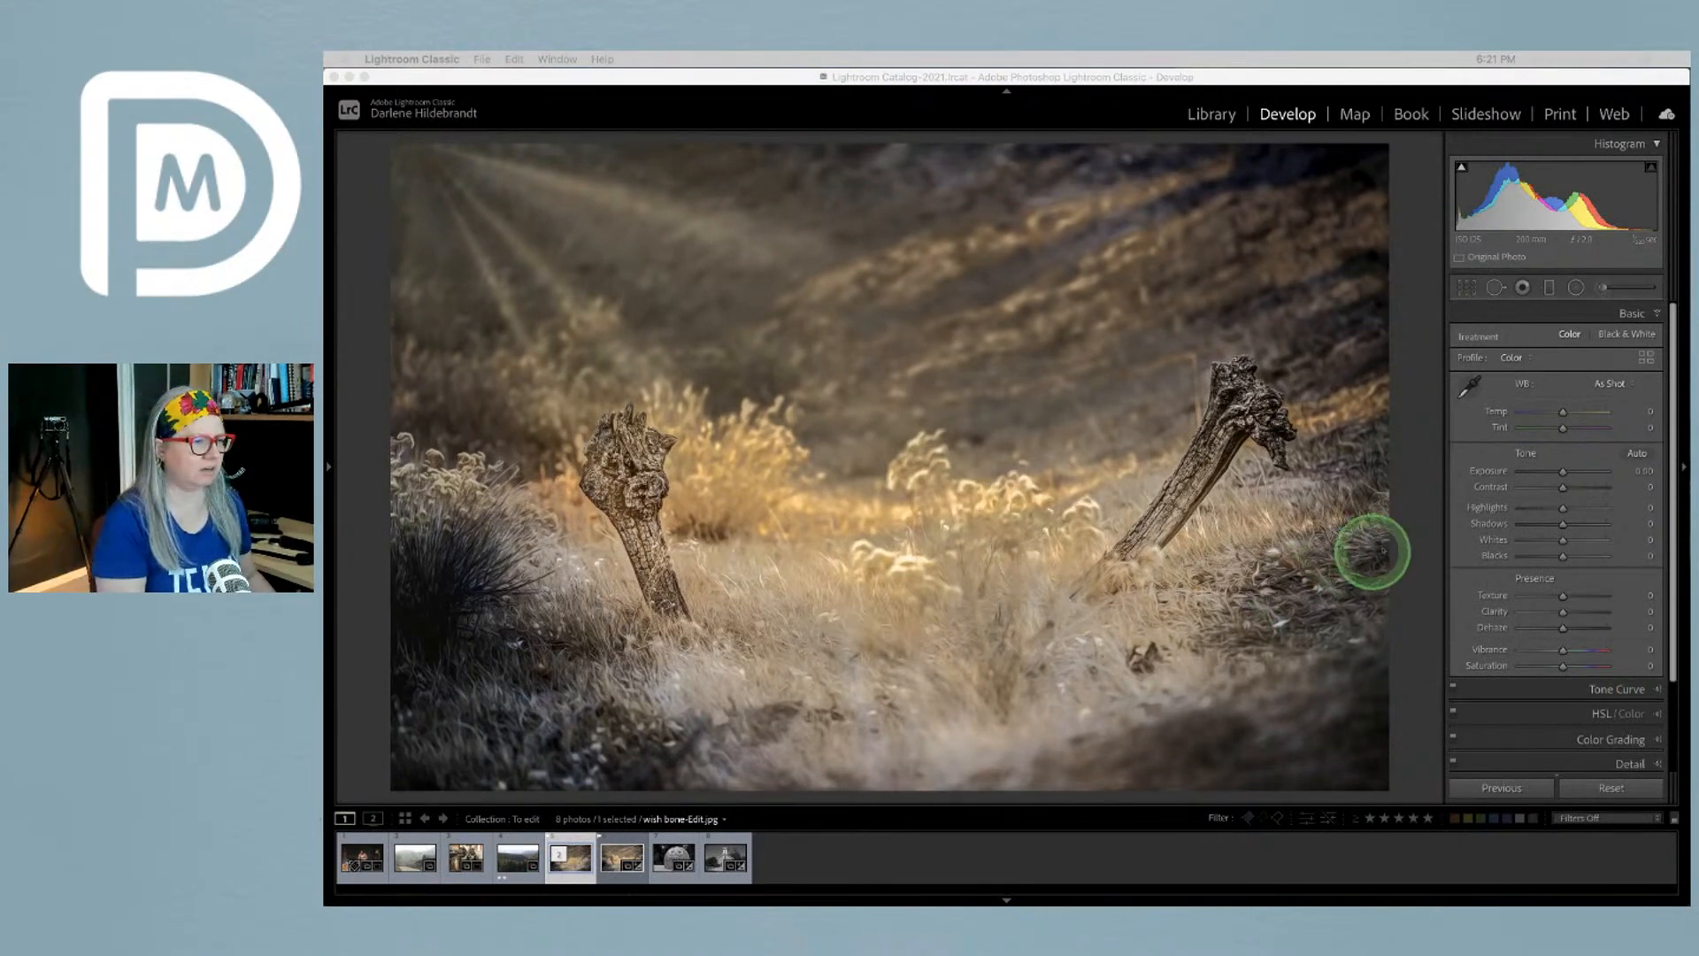
pyautogui.click(1399, 525)
pyautogui.press('g')
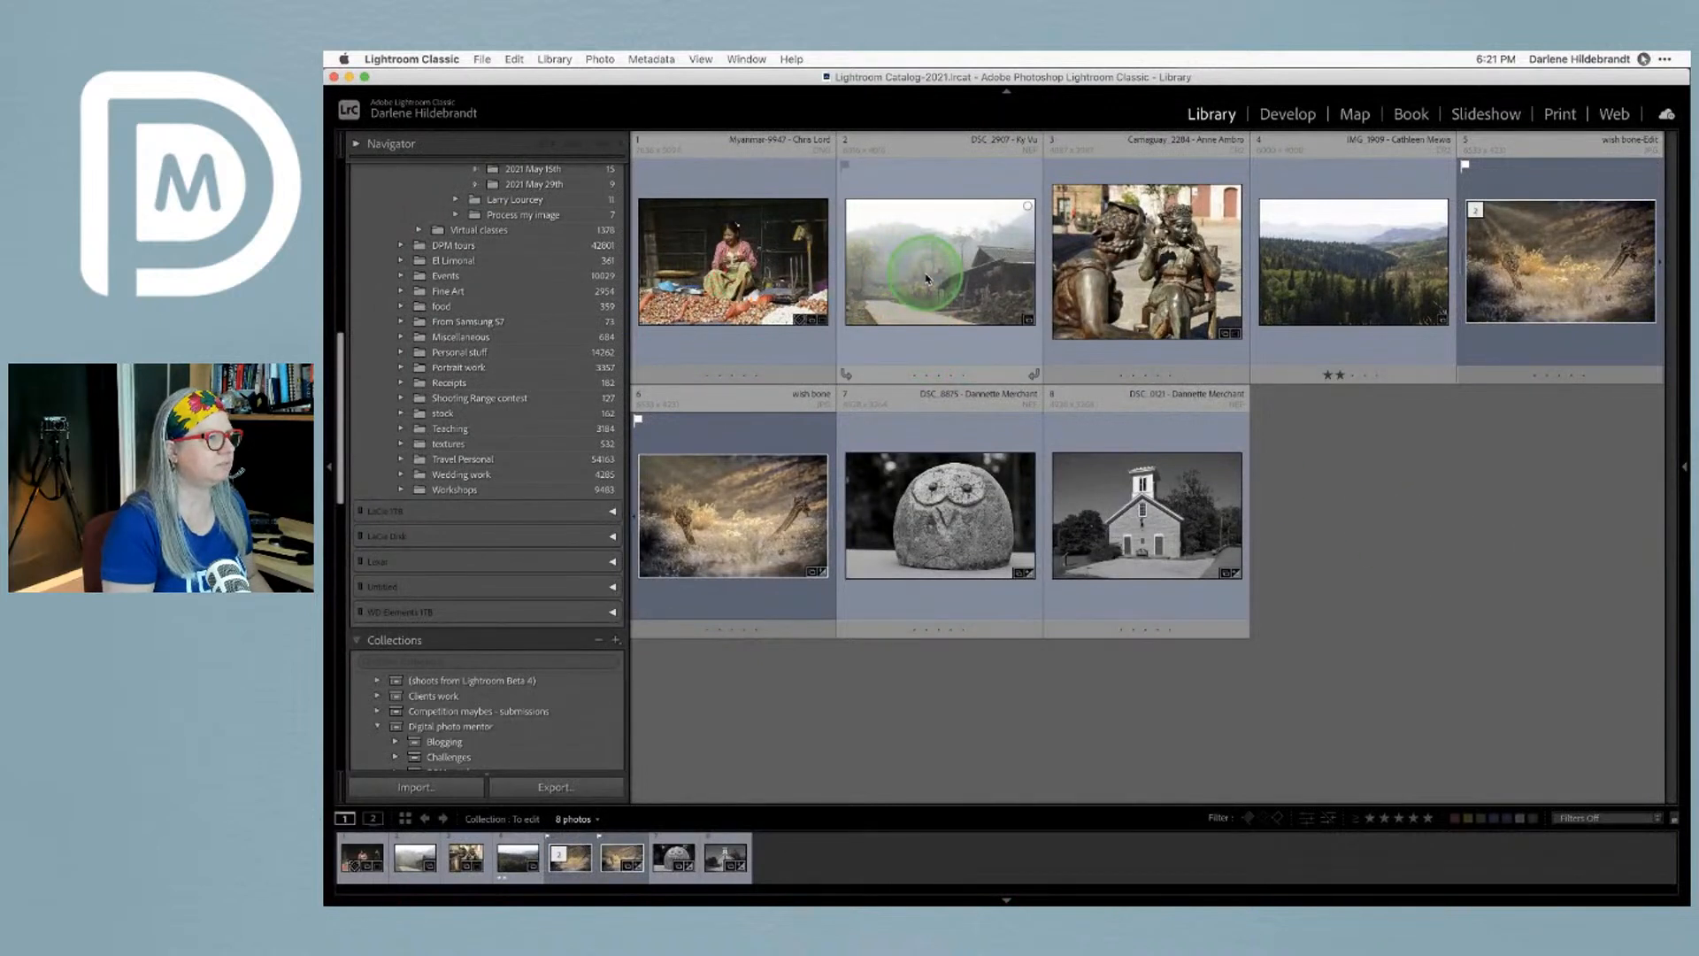
# Open the misty road and farmhouse photo DSC_2907 in the Library and check its camera and exposure information
pyautogui.doubleClick(892, 266)
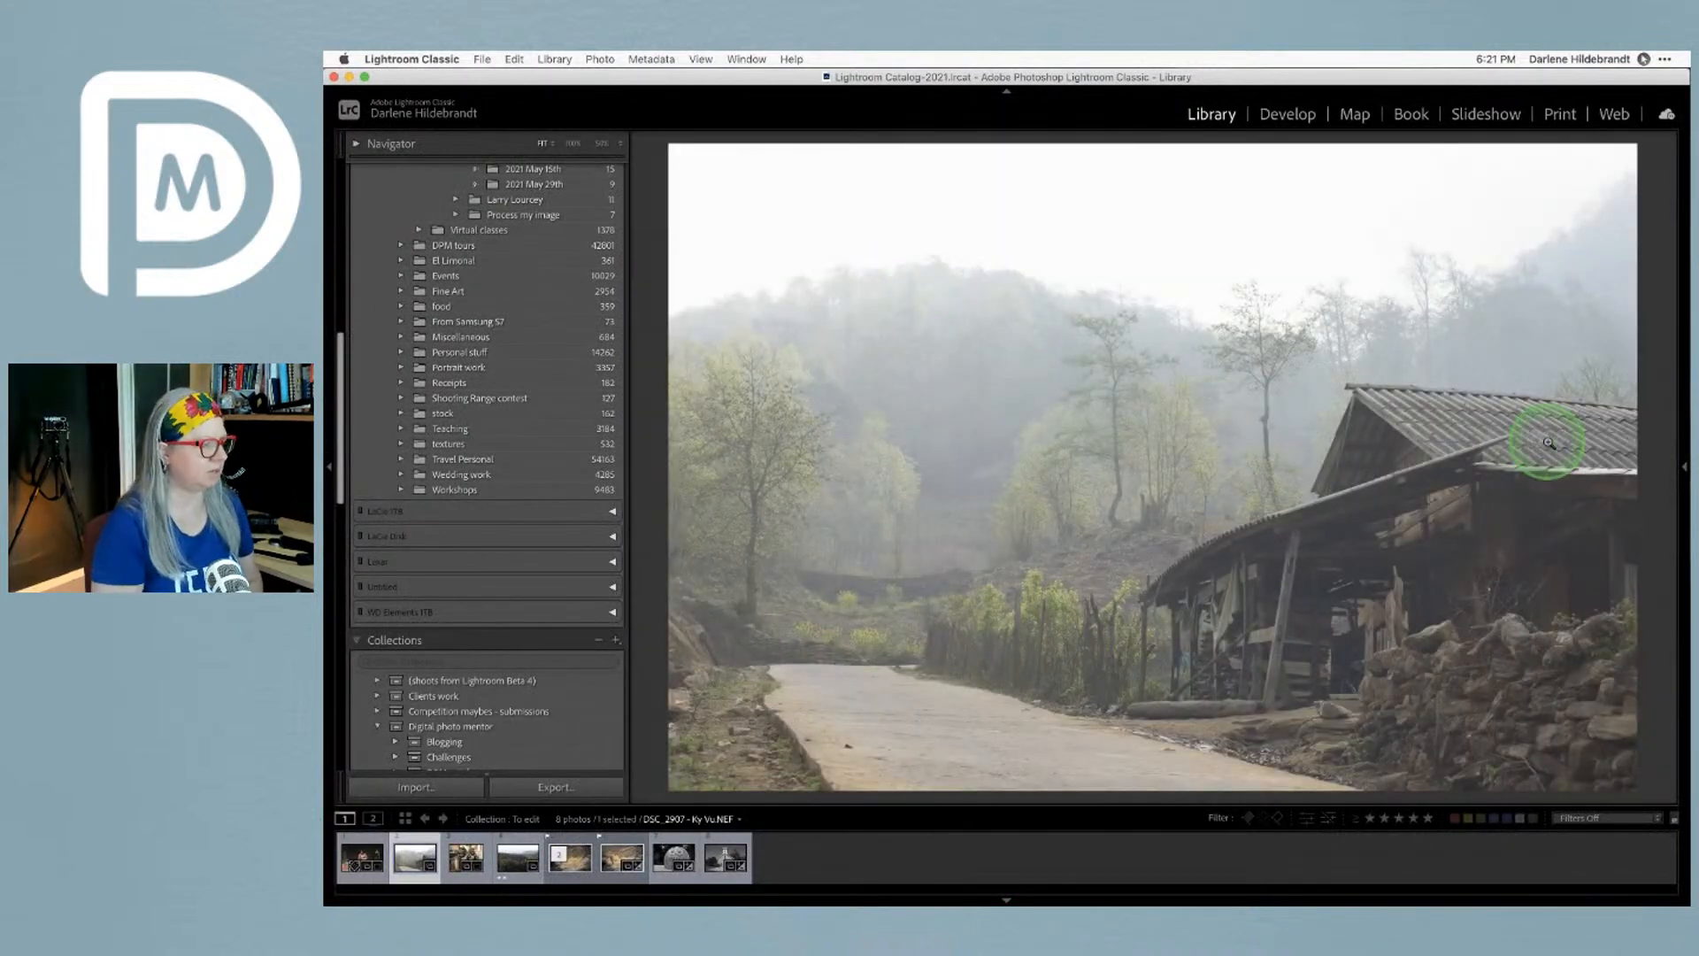
pyautogui.press('i')
pyautogui.press('i')
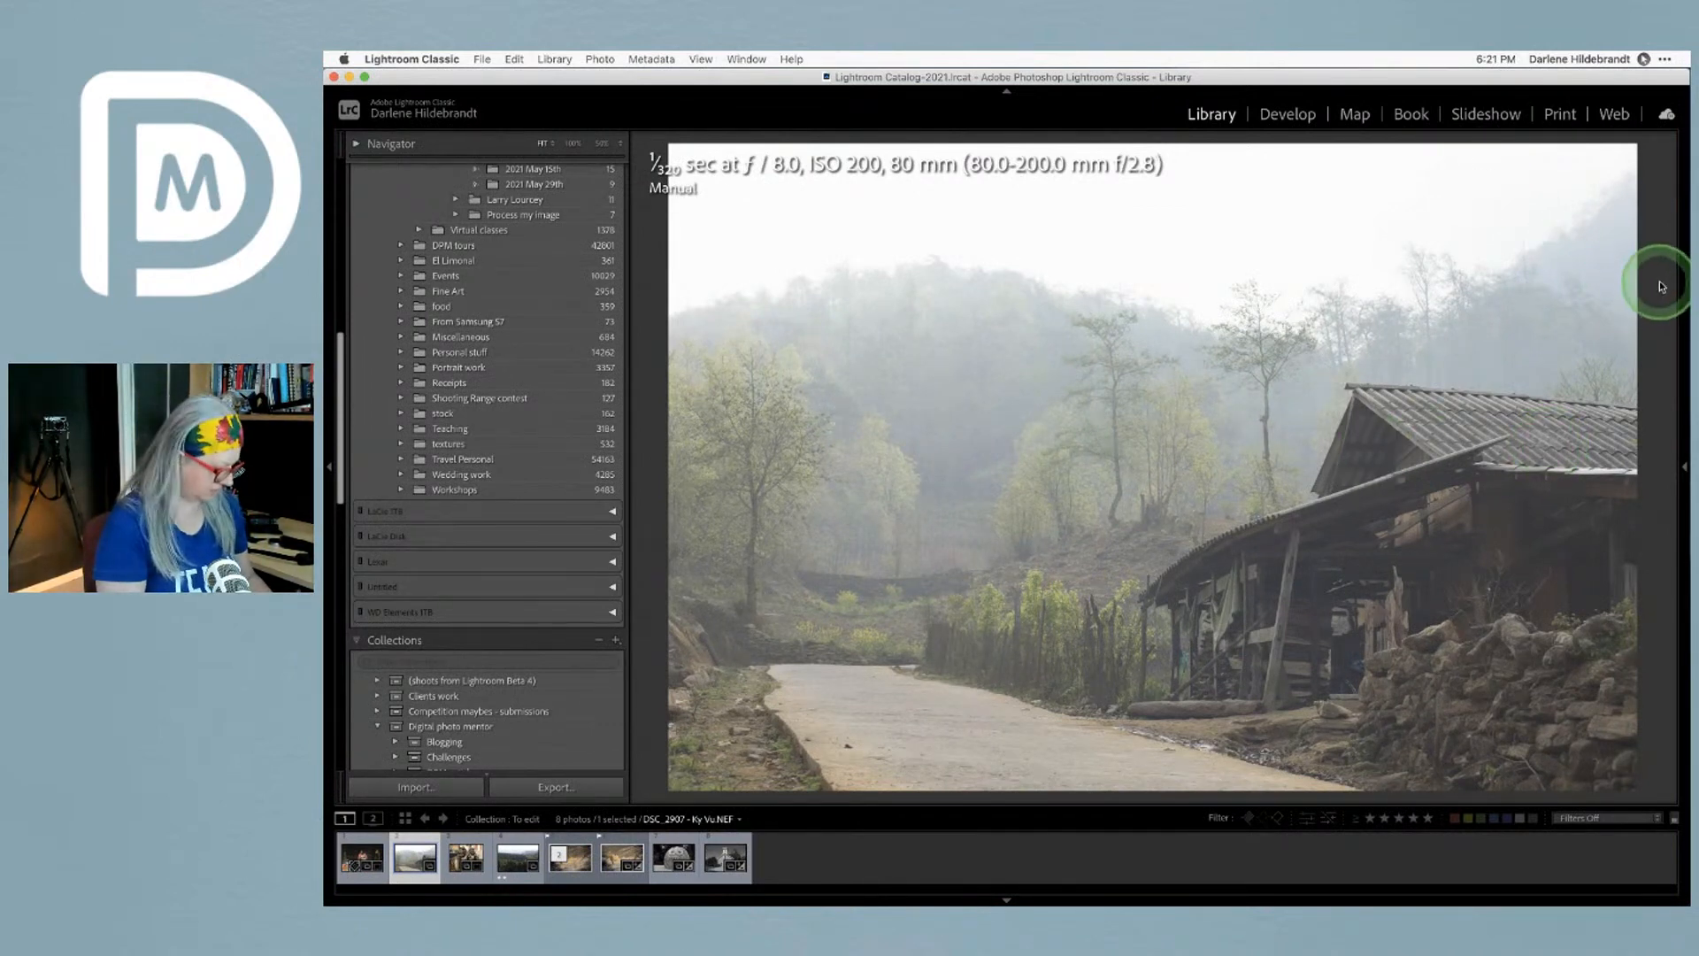
pyautogui.press('i')
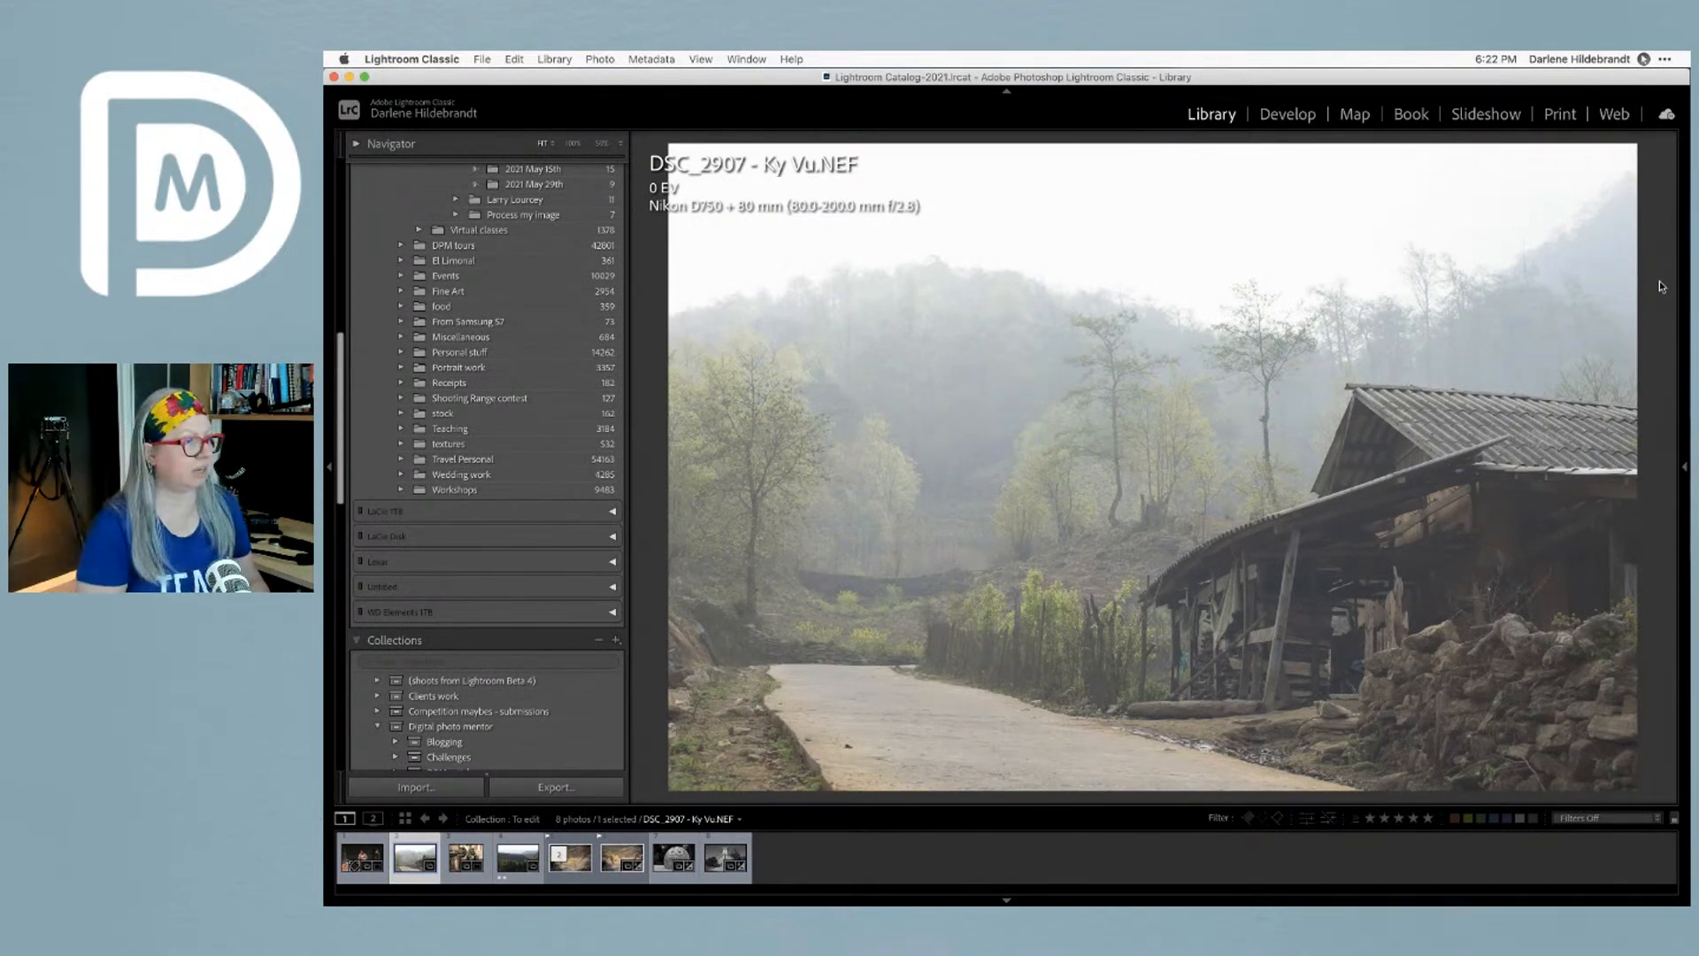
pyautogui.click(1662, 286)
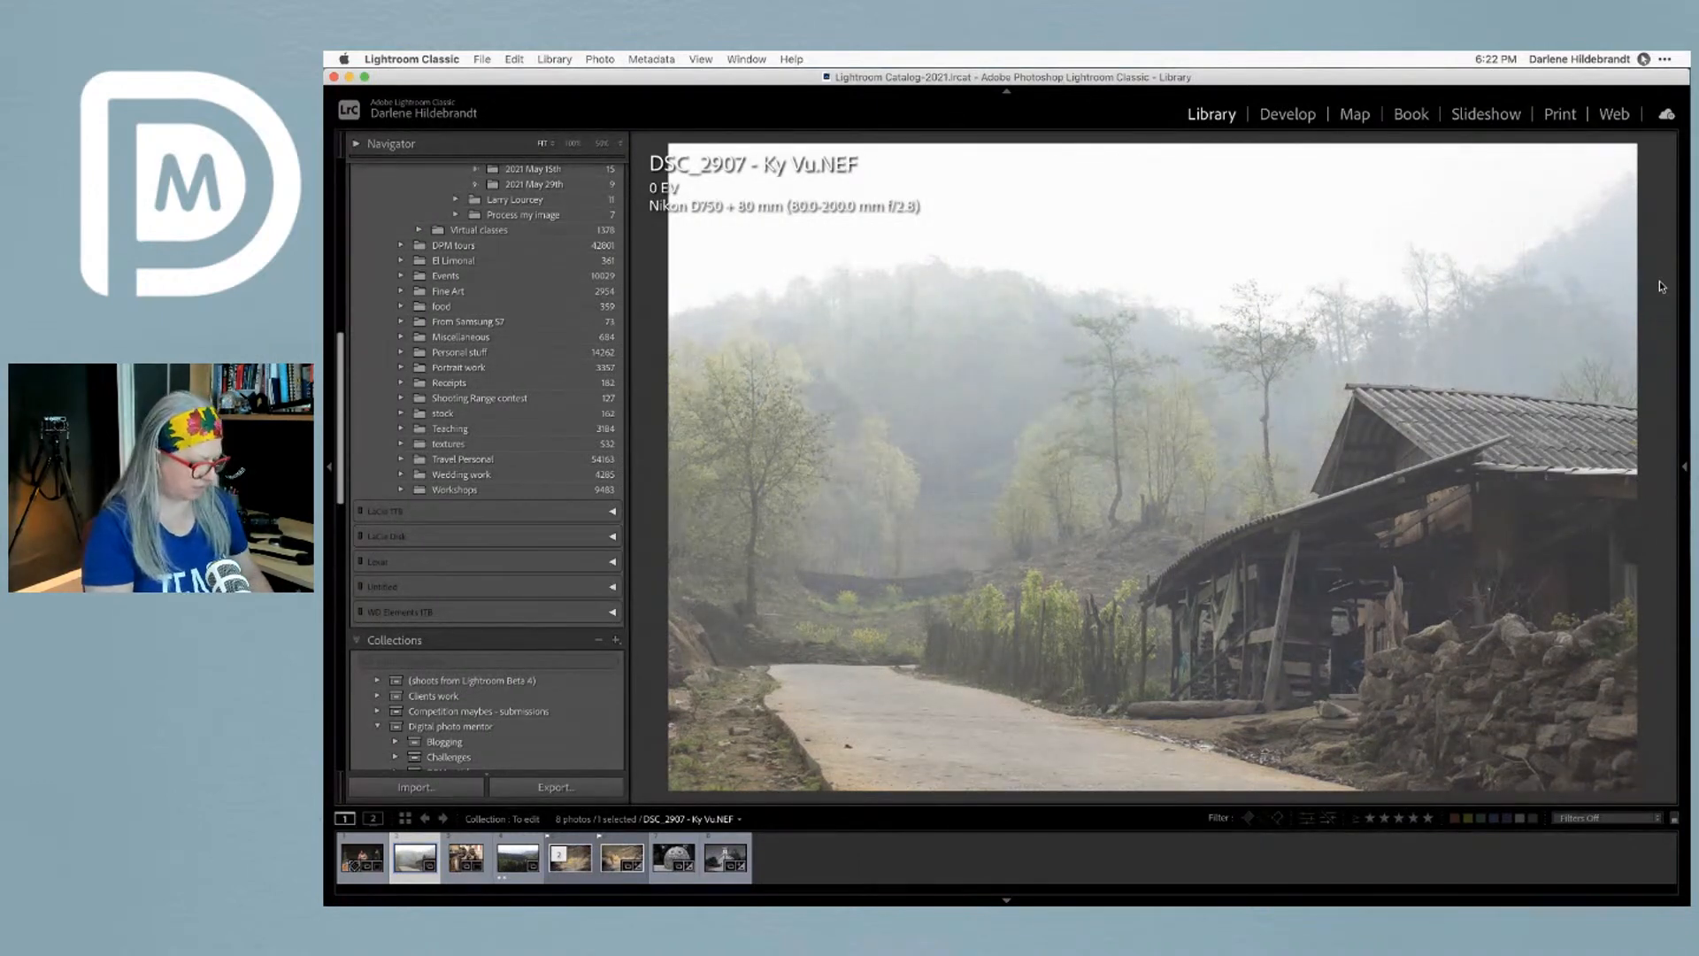
pyautogui.press('i')
# Take the farmhouse photo into Develop and browse its profiles with only the Camera Matching group expanded
pyautogui.press('d')
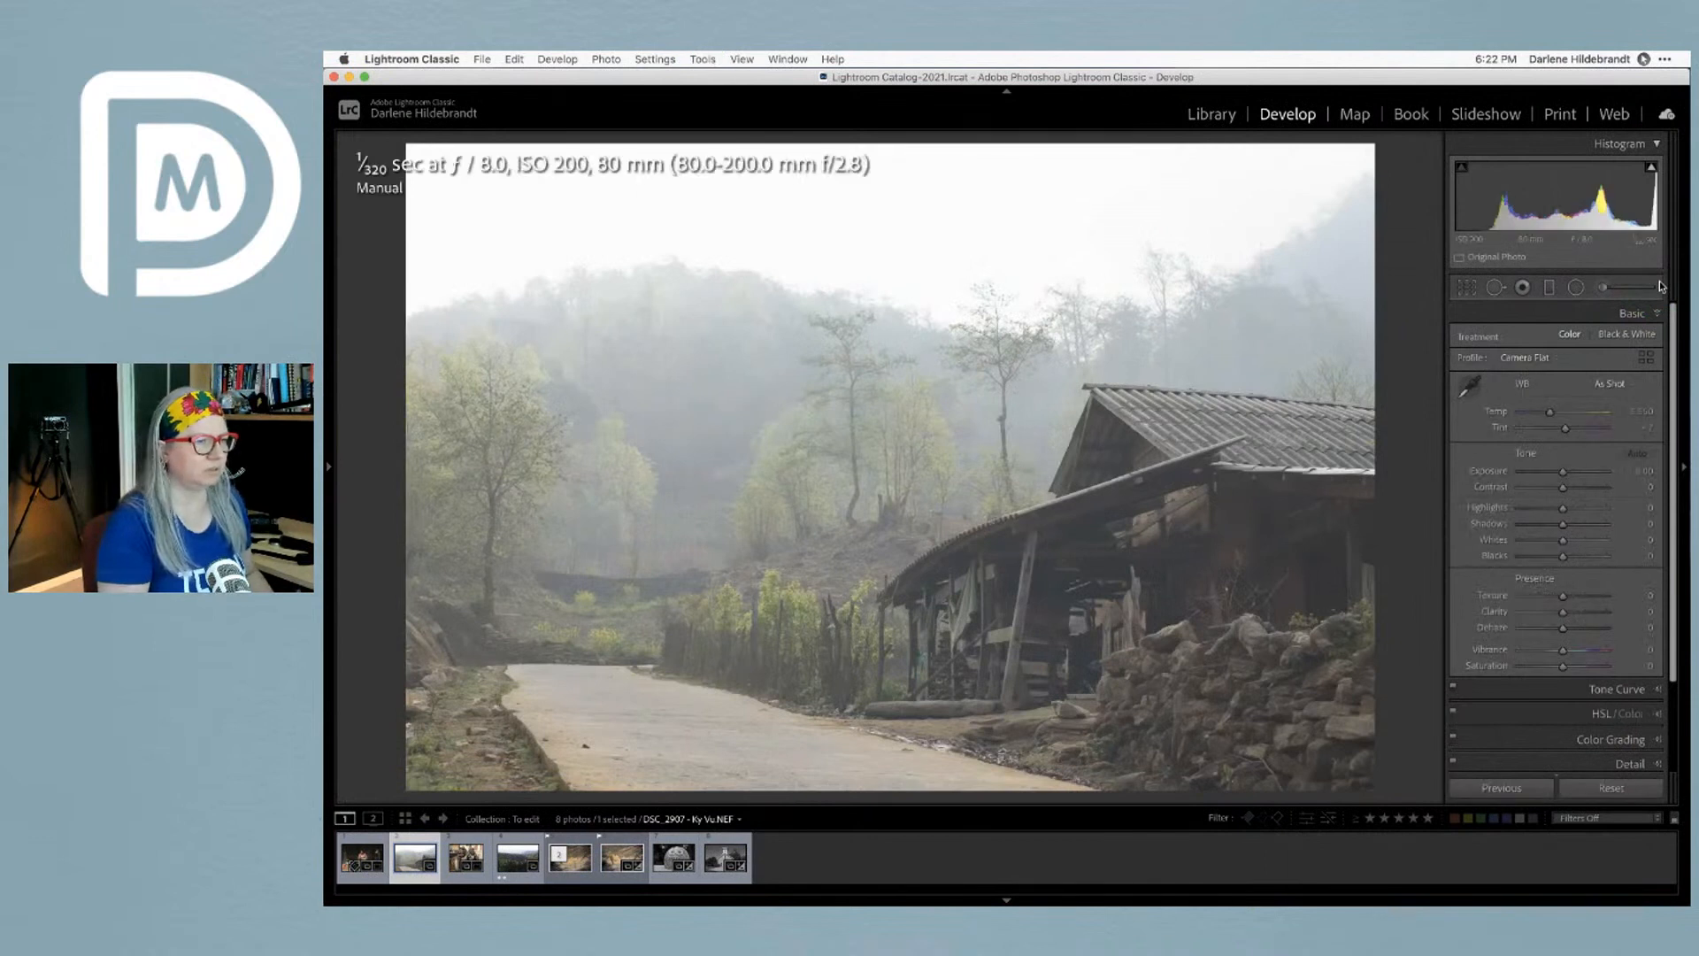
pyautogui.click(1410, 387)
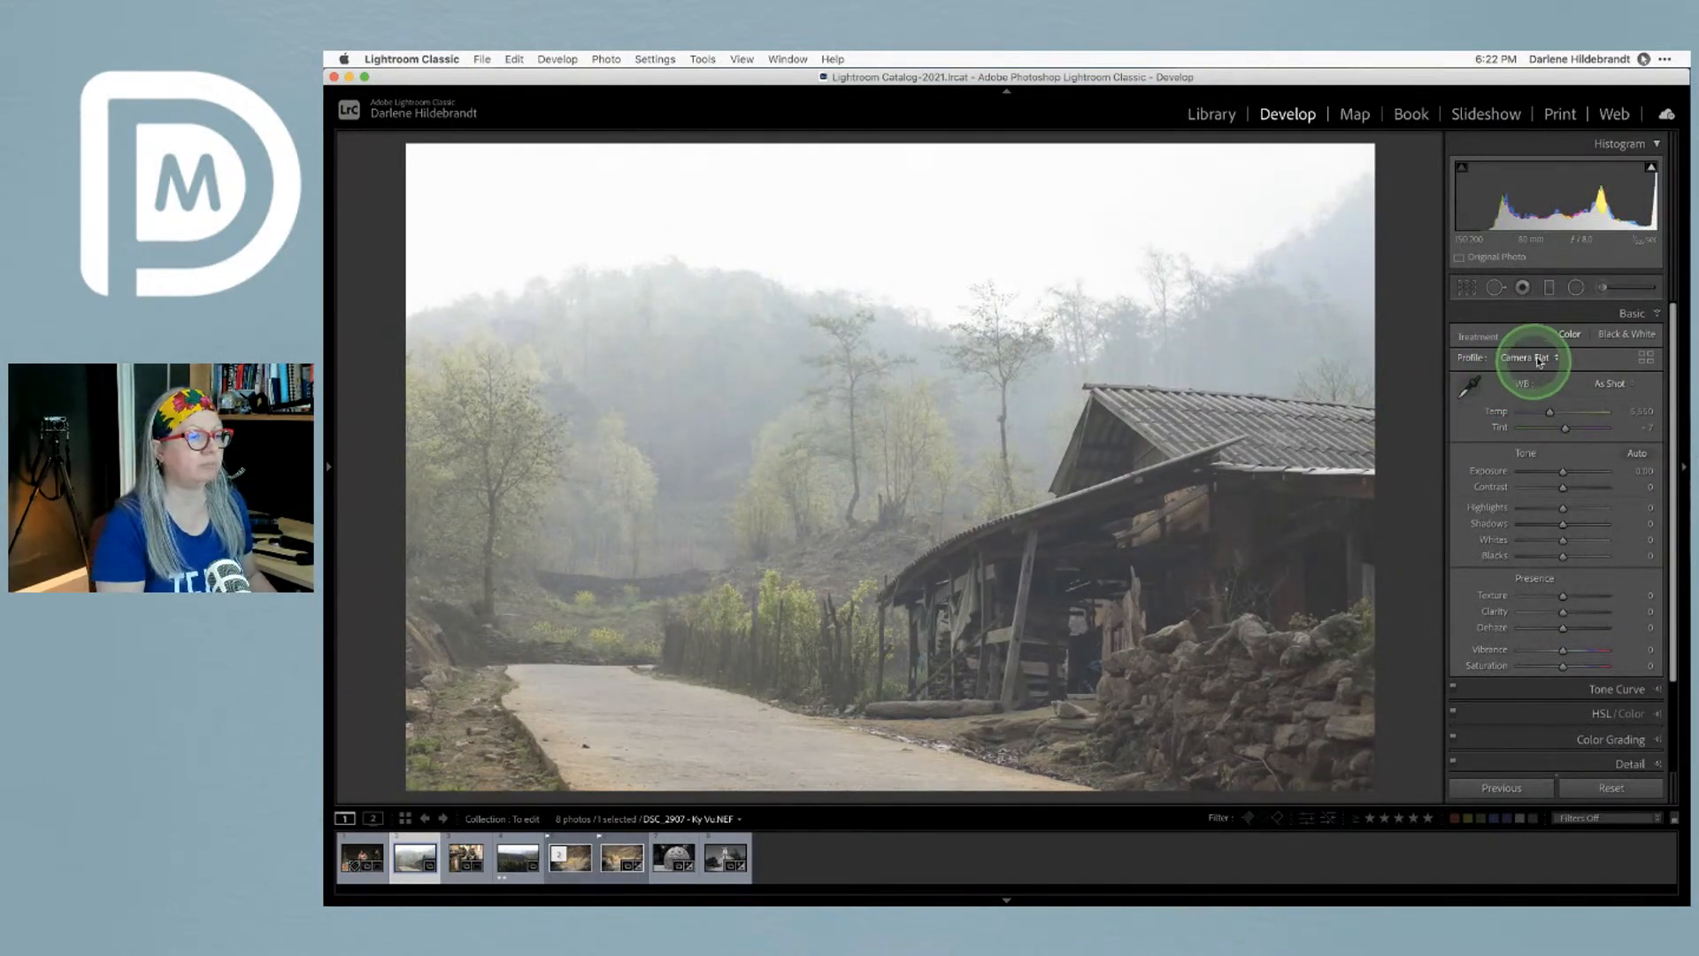
pyautogui.click(1646, 359)
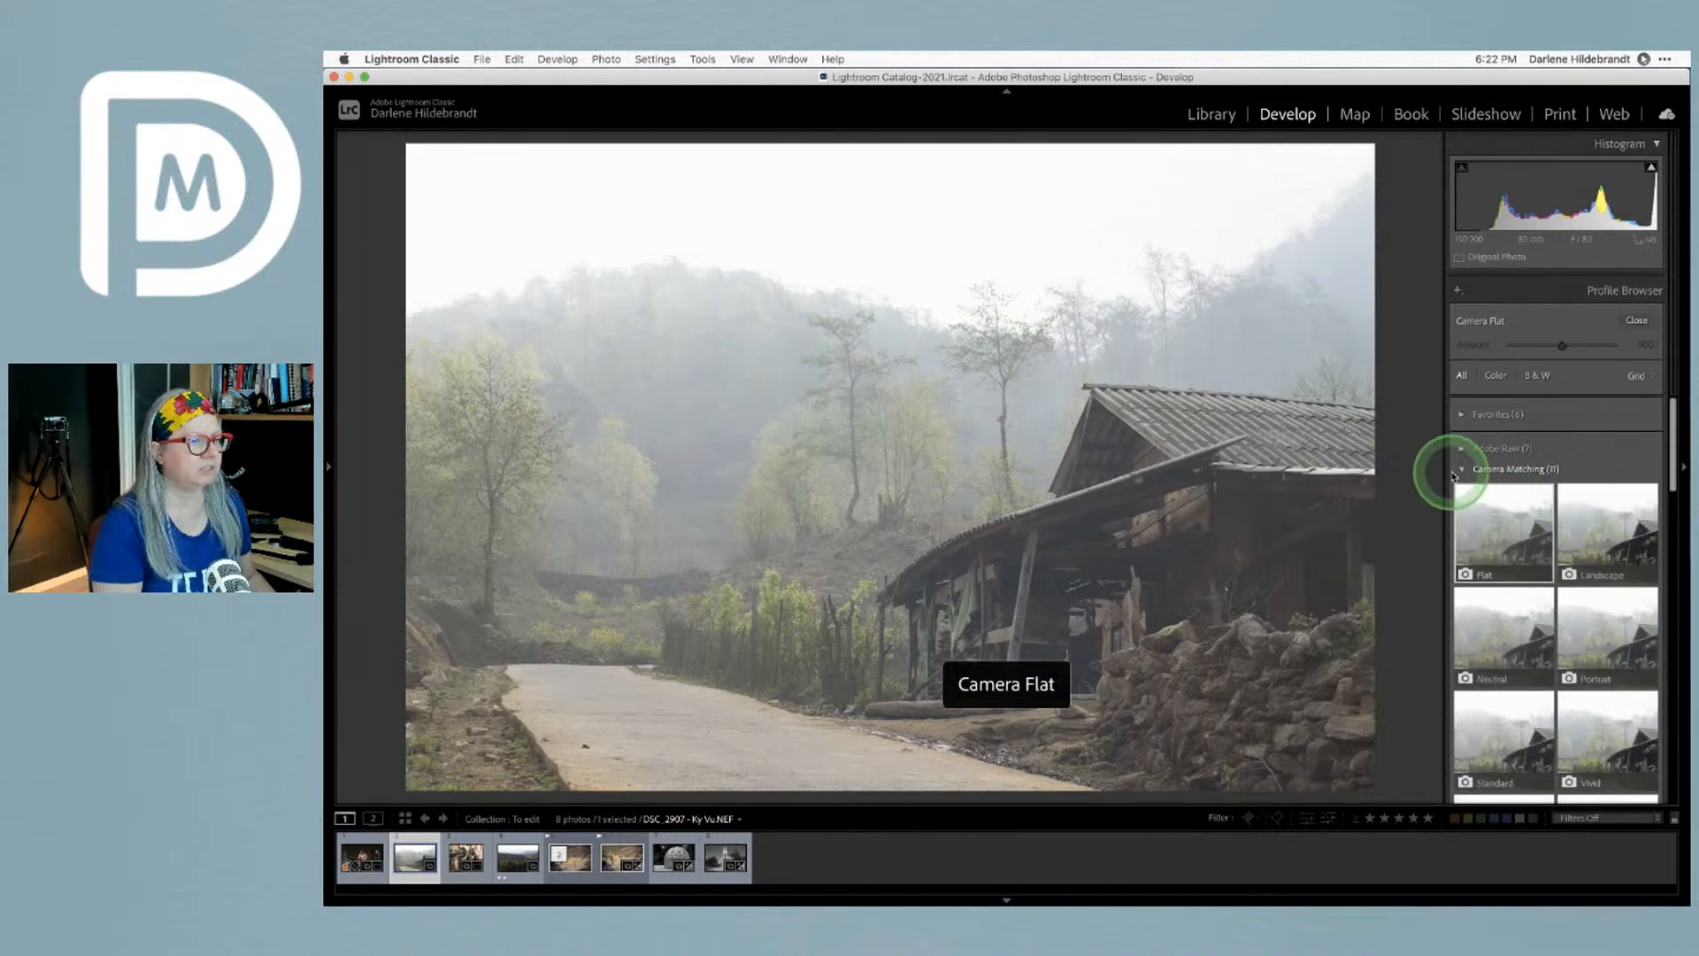
pyautogui.click(1461, 470)
pyautogui.click(1462, 504)
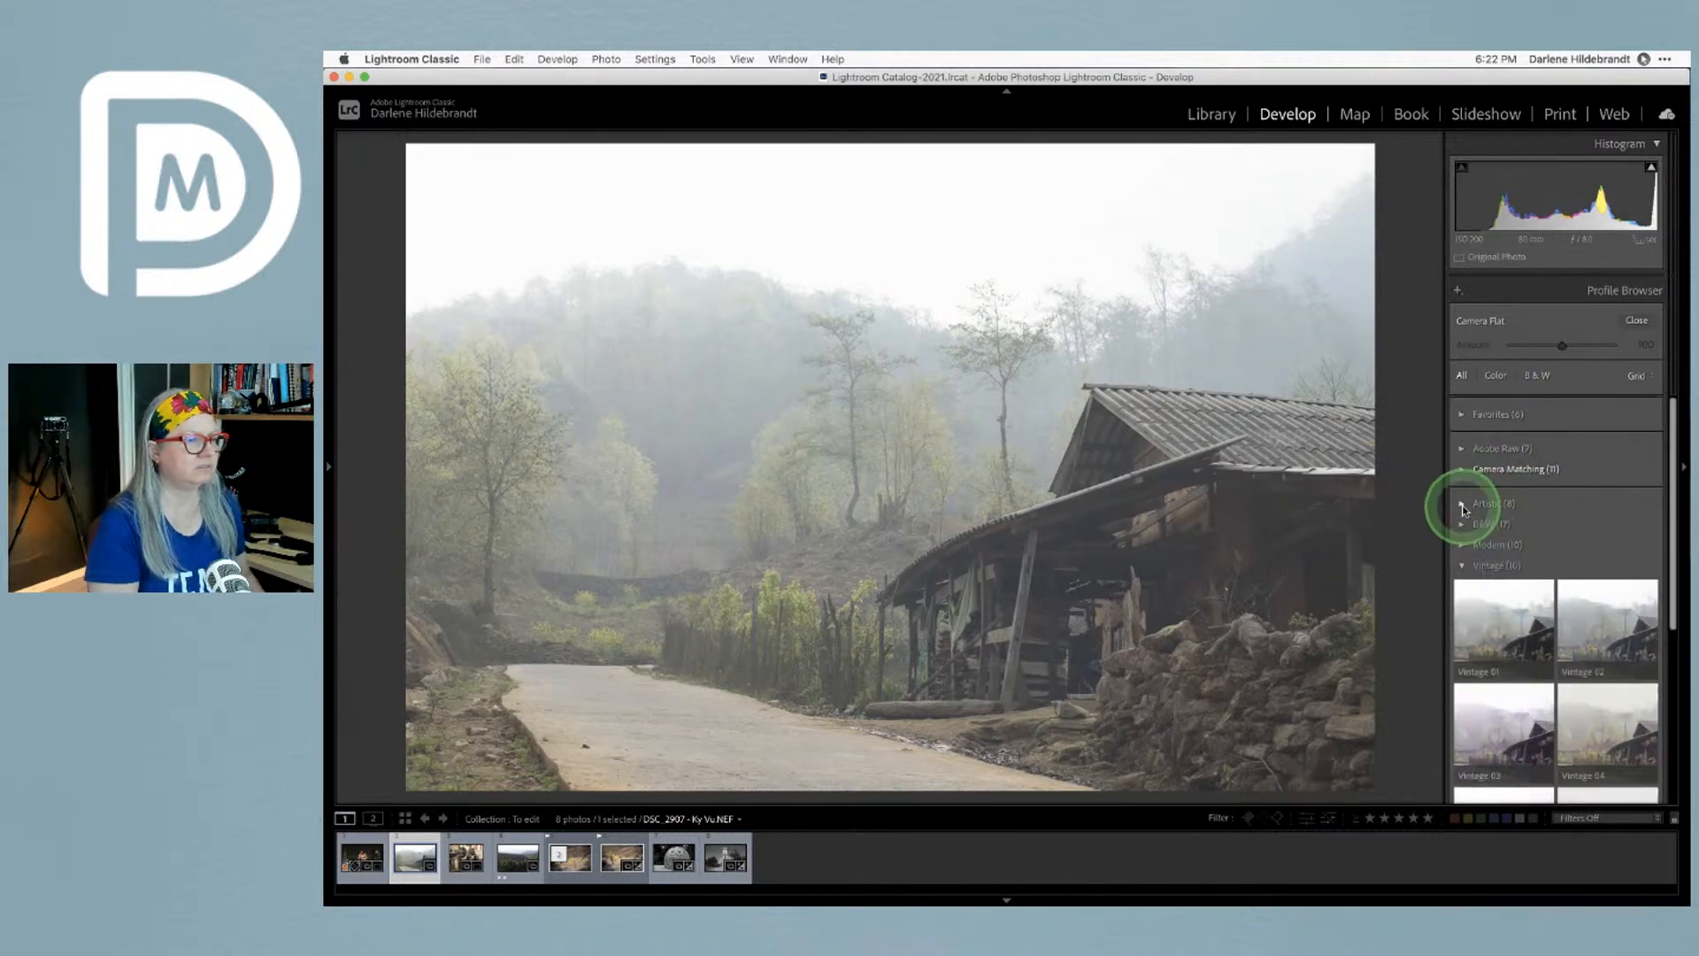
pyautogui.click(1462, 566)
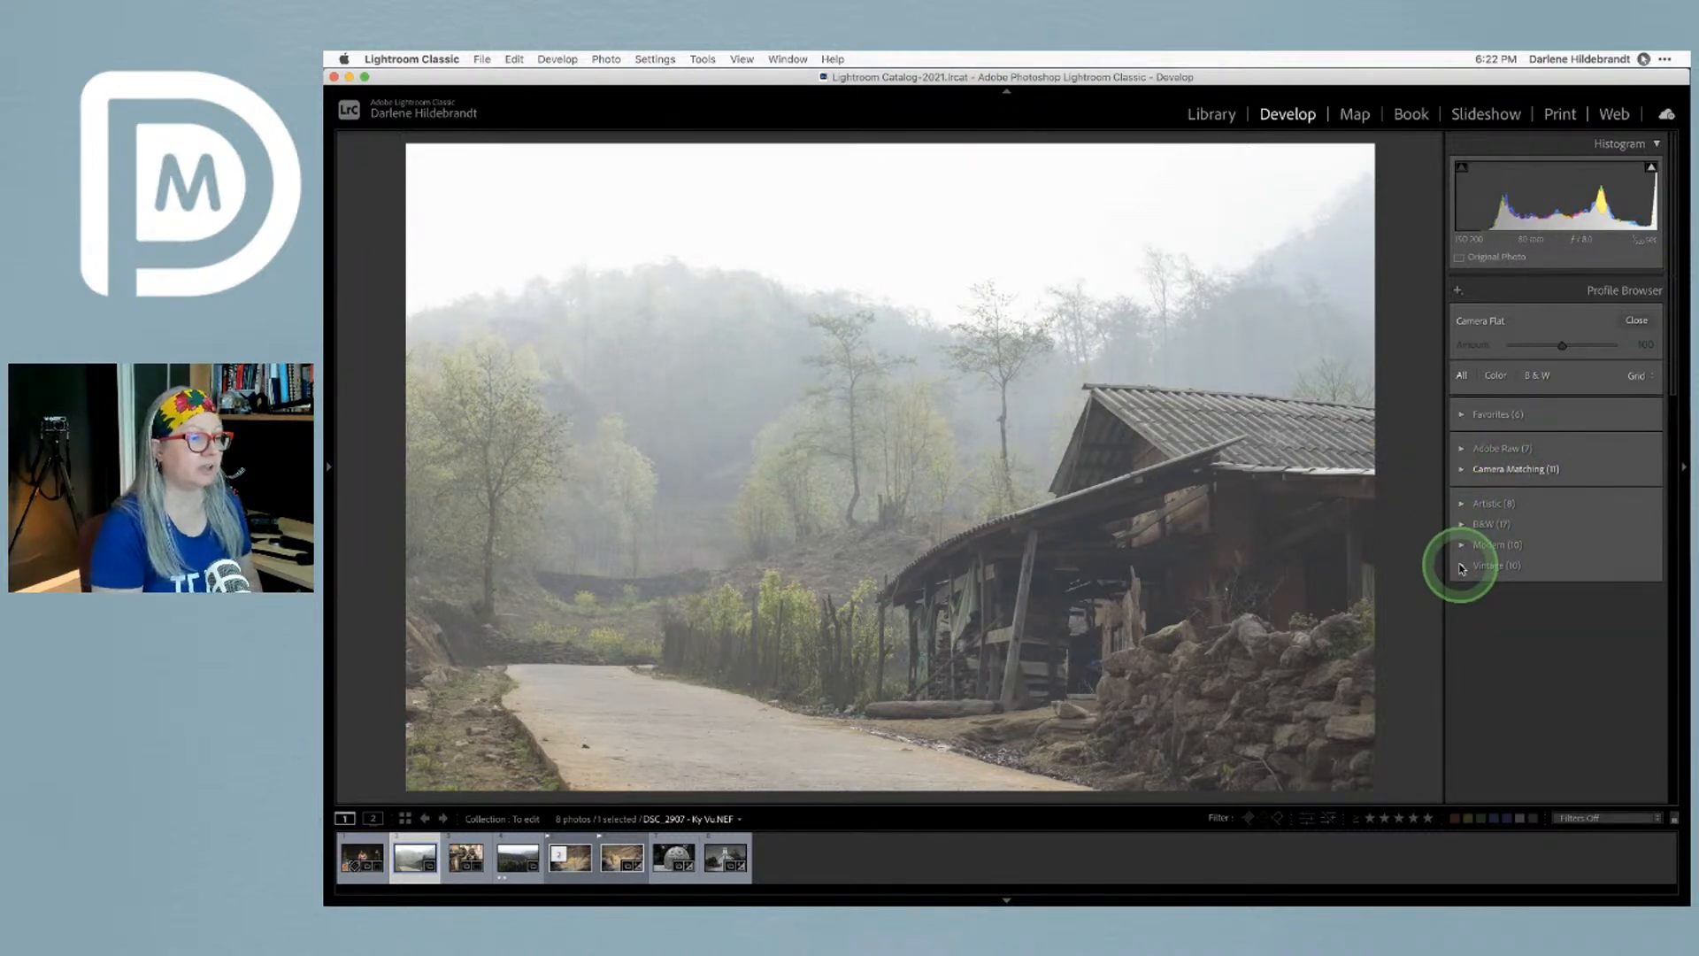
pyautogui.click(1516, 474)
# Compare the Camera Flat and Camera Landscape profiles on the farmhouse photo
pyautogui.click(1491, 551)
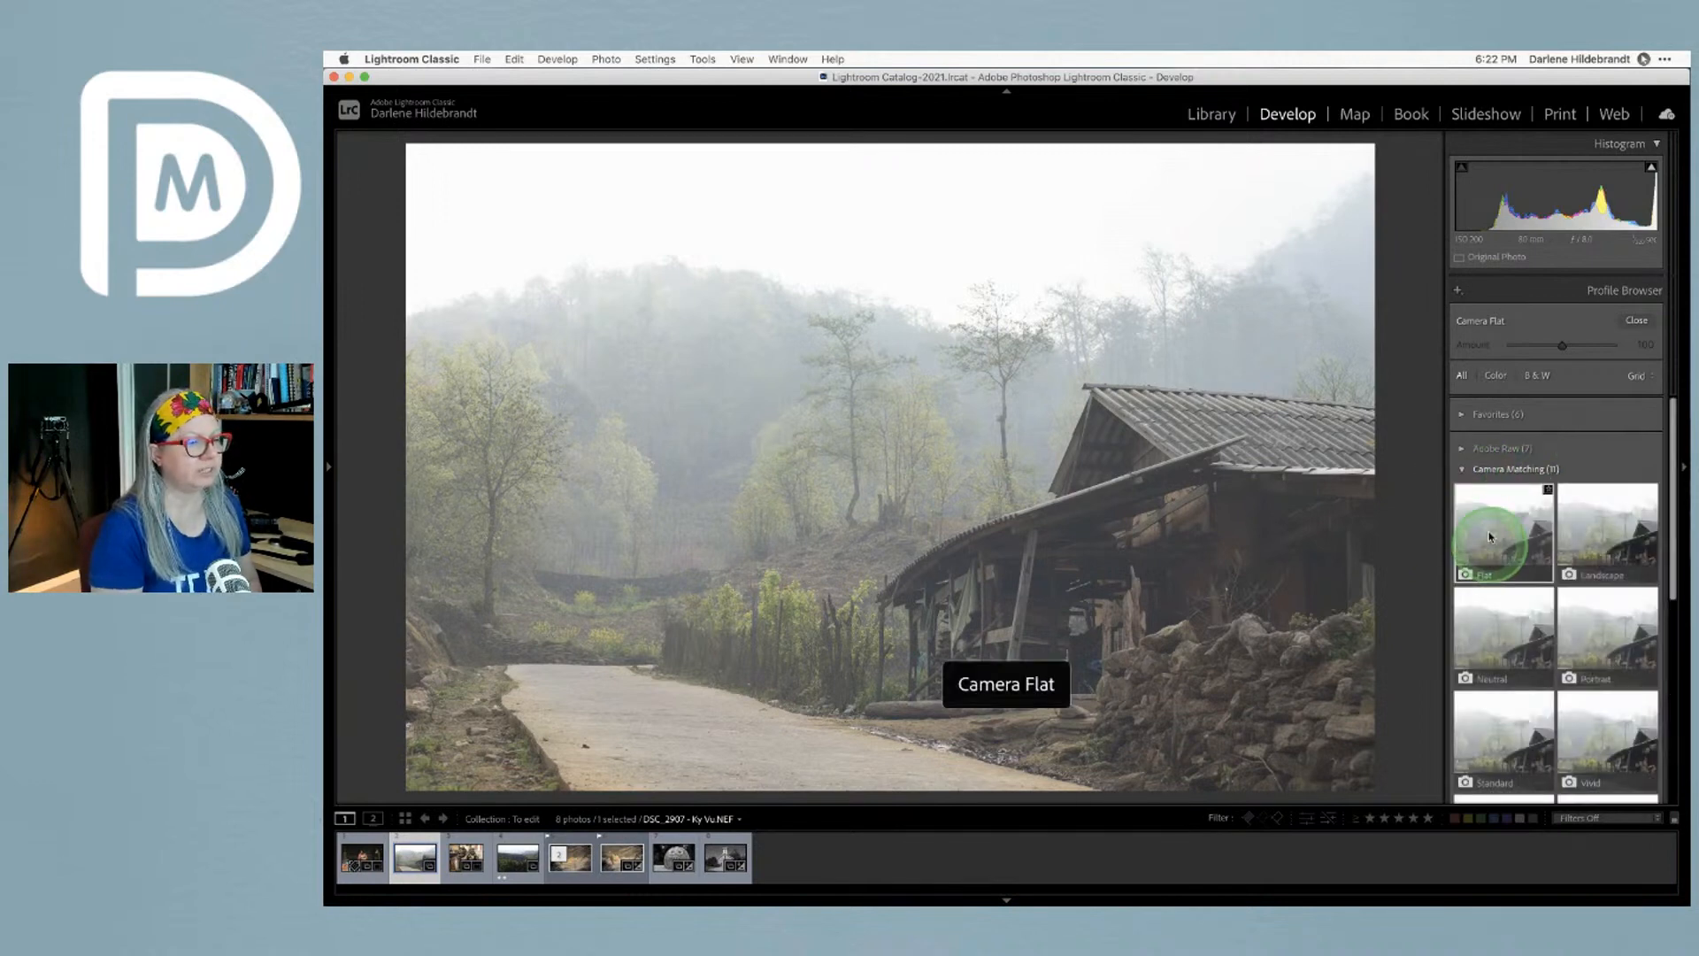
pyautogui.scroll(-3, 1576, 442)
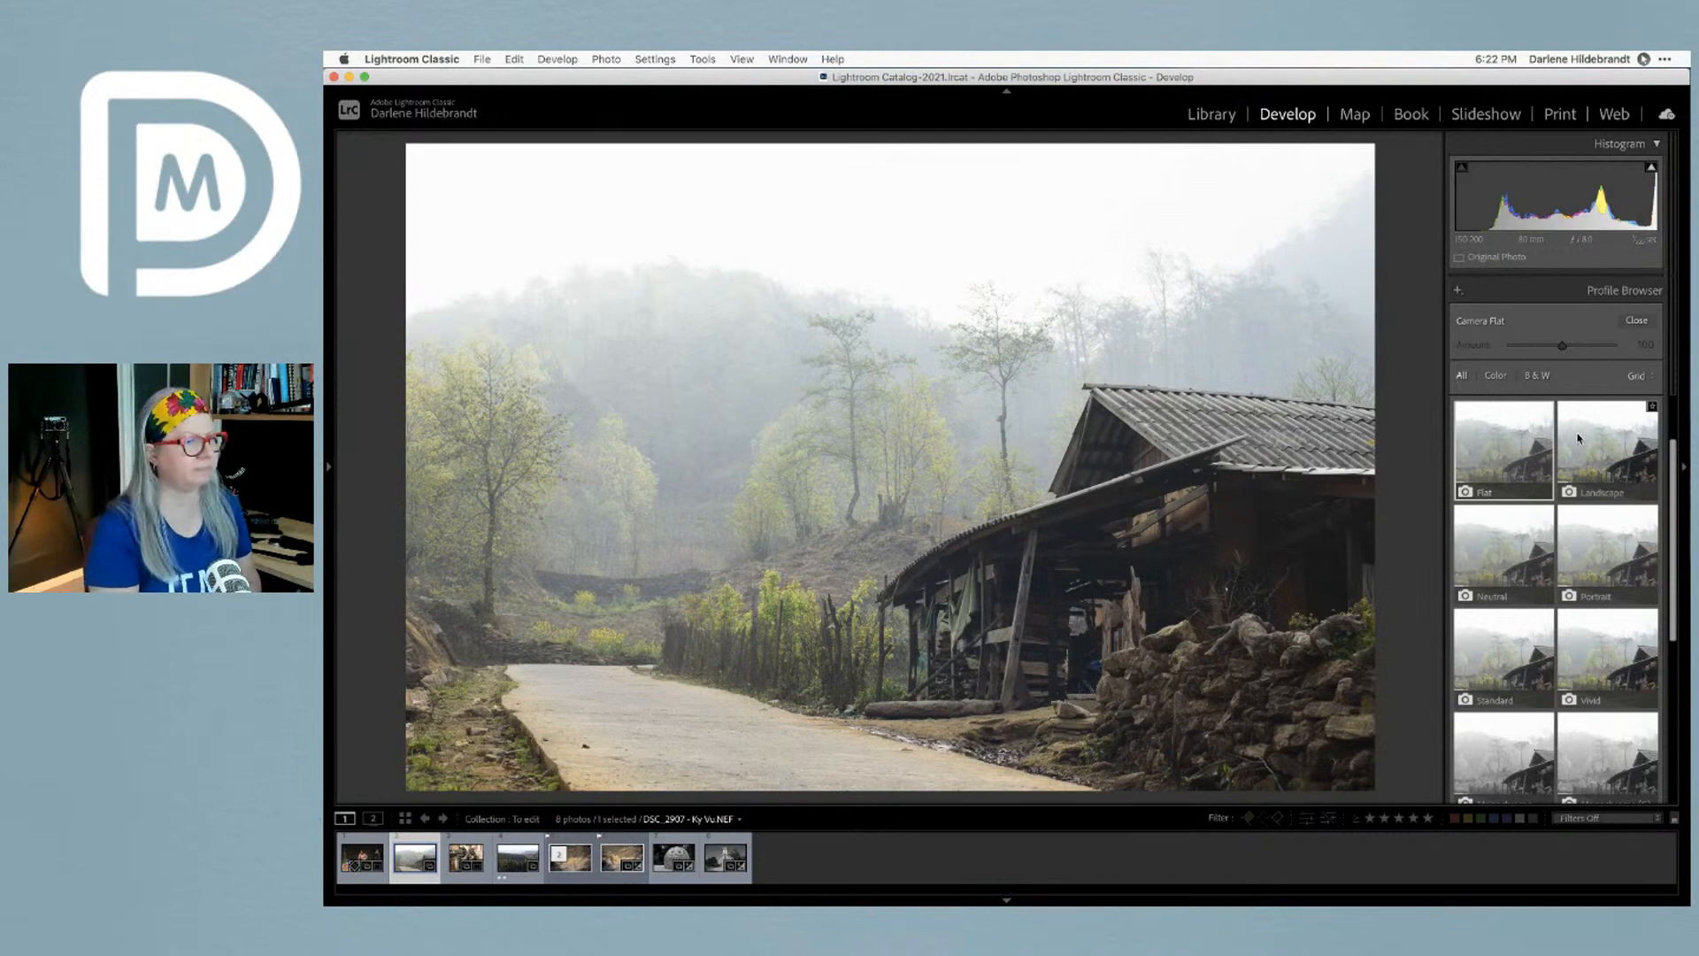
pyautogui.click(1576, 440)
pyautogui.click(1497, 440)
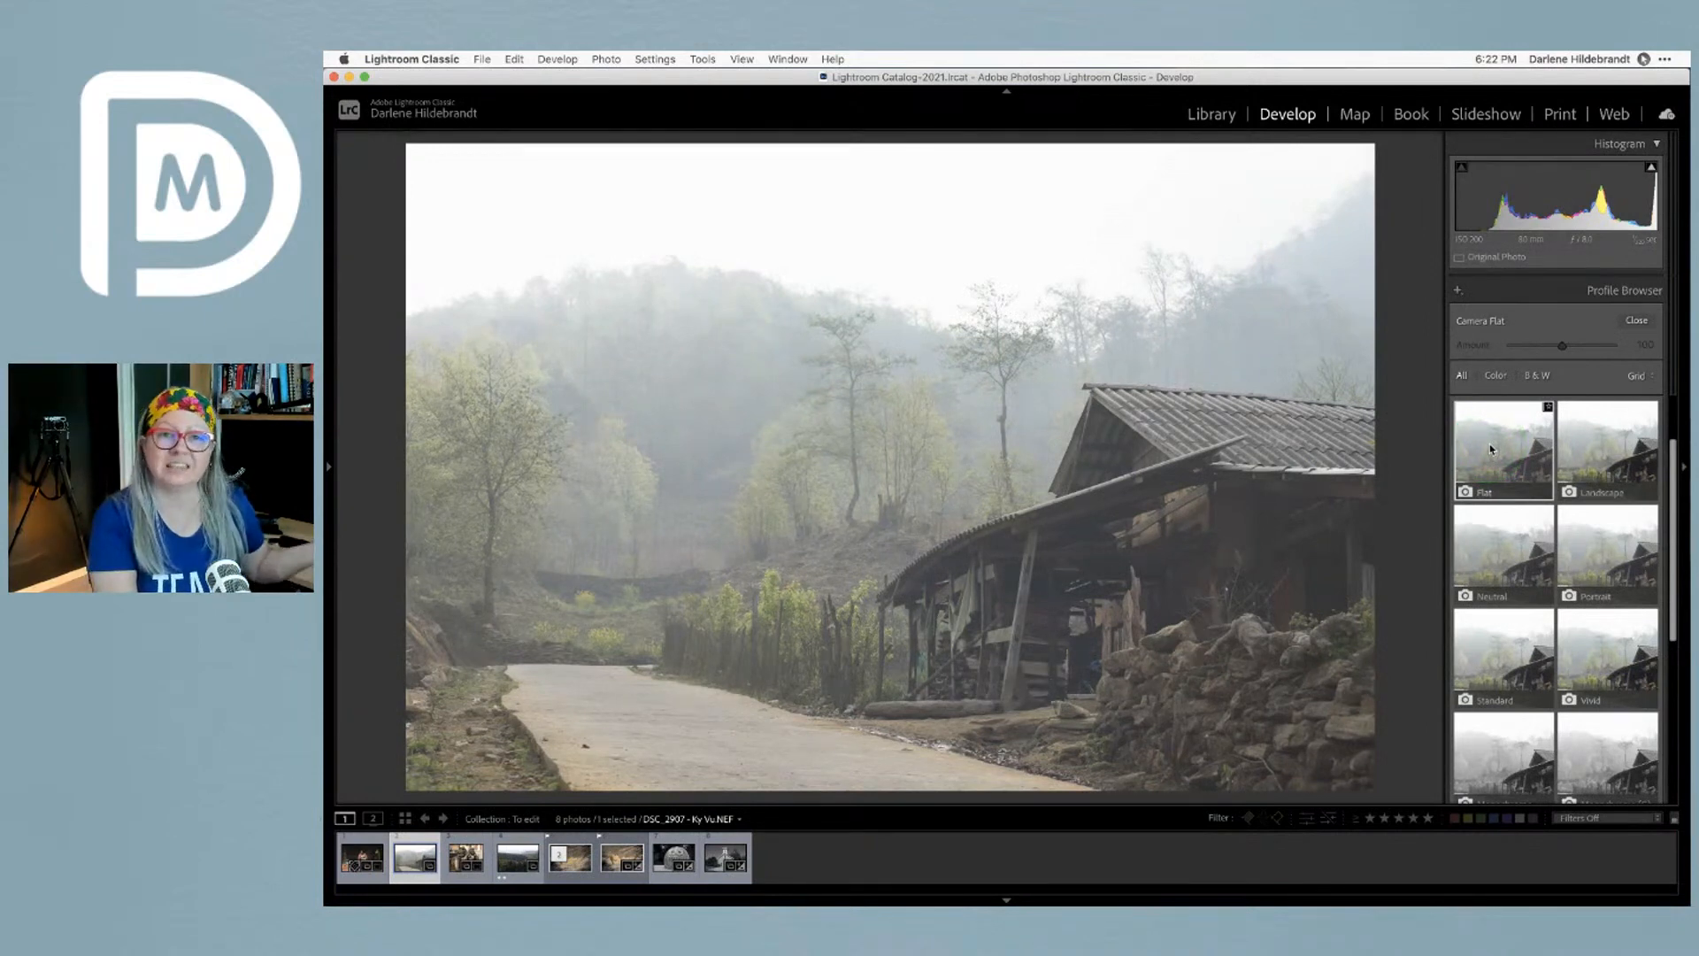
pyautogui.click(1491, 449)
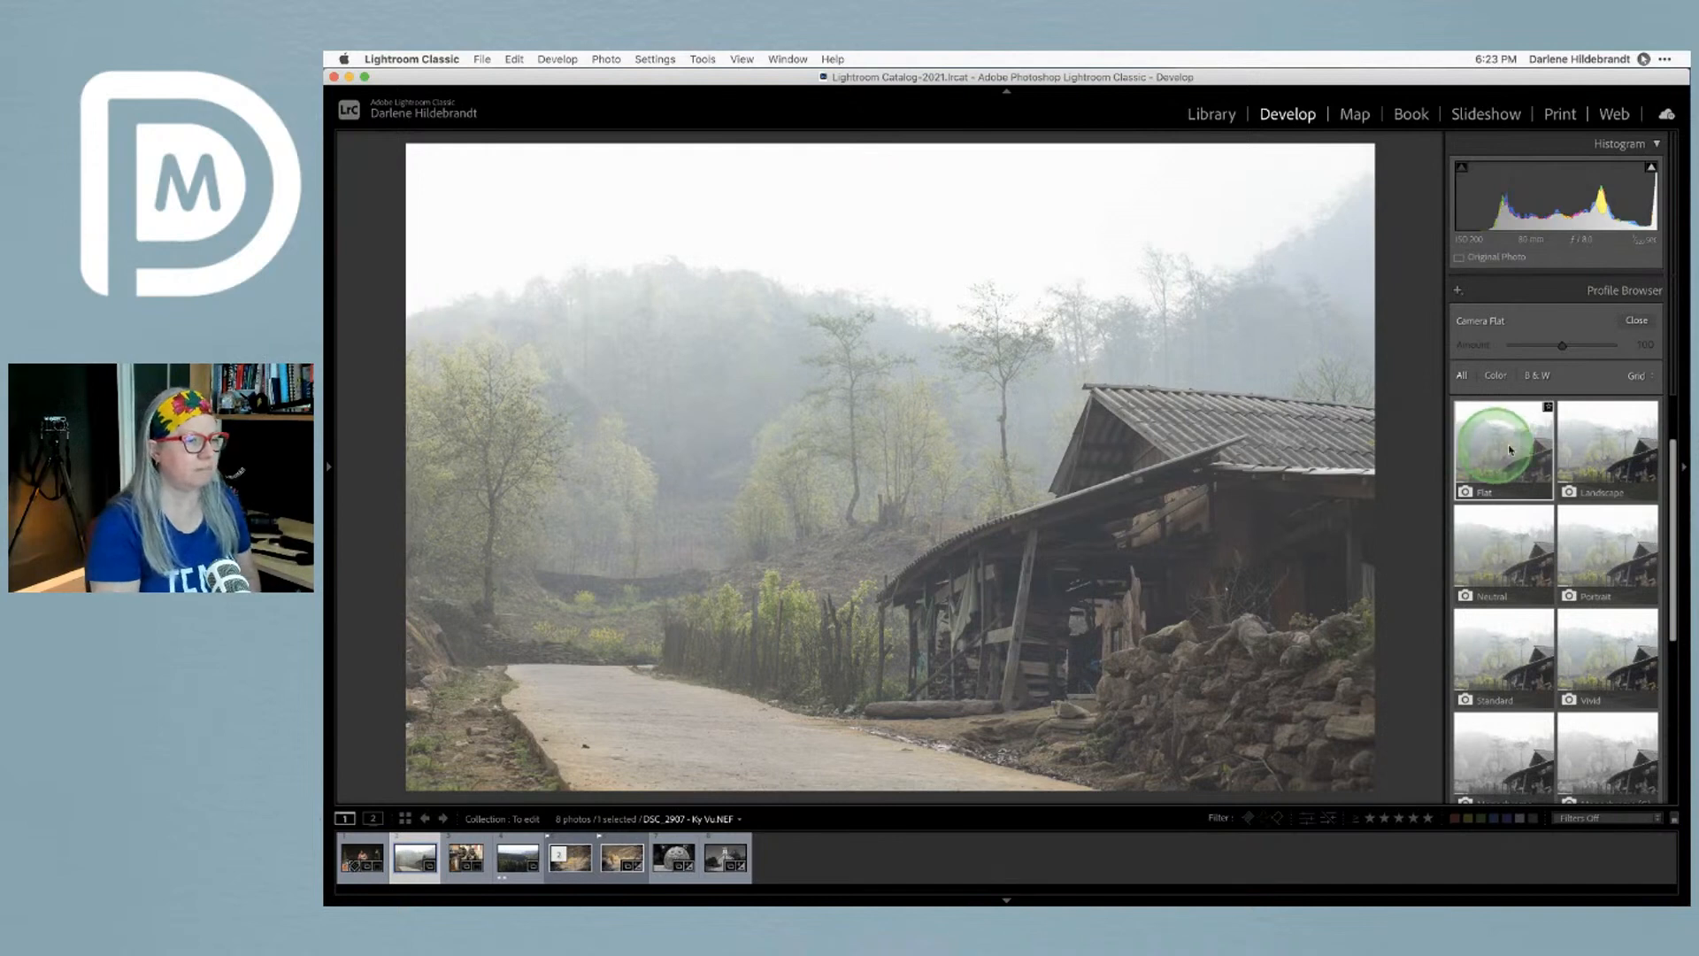
# Preview the Landscape, Portrait, Neutral, Standard, Vivid and Monochrome camera profiles on the photo
pyautogui.click(1583, 447)
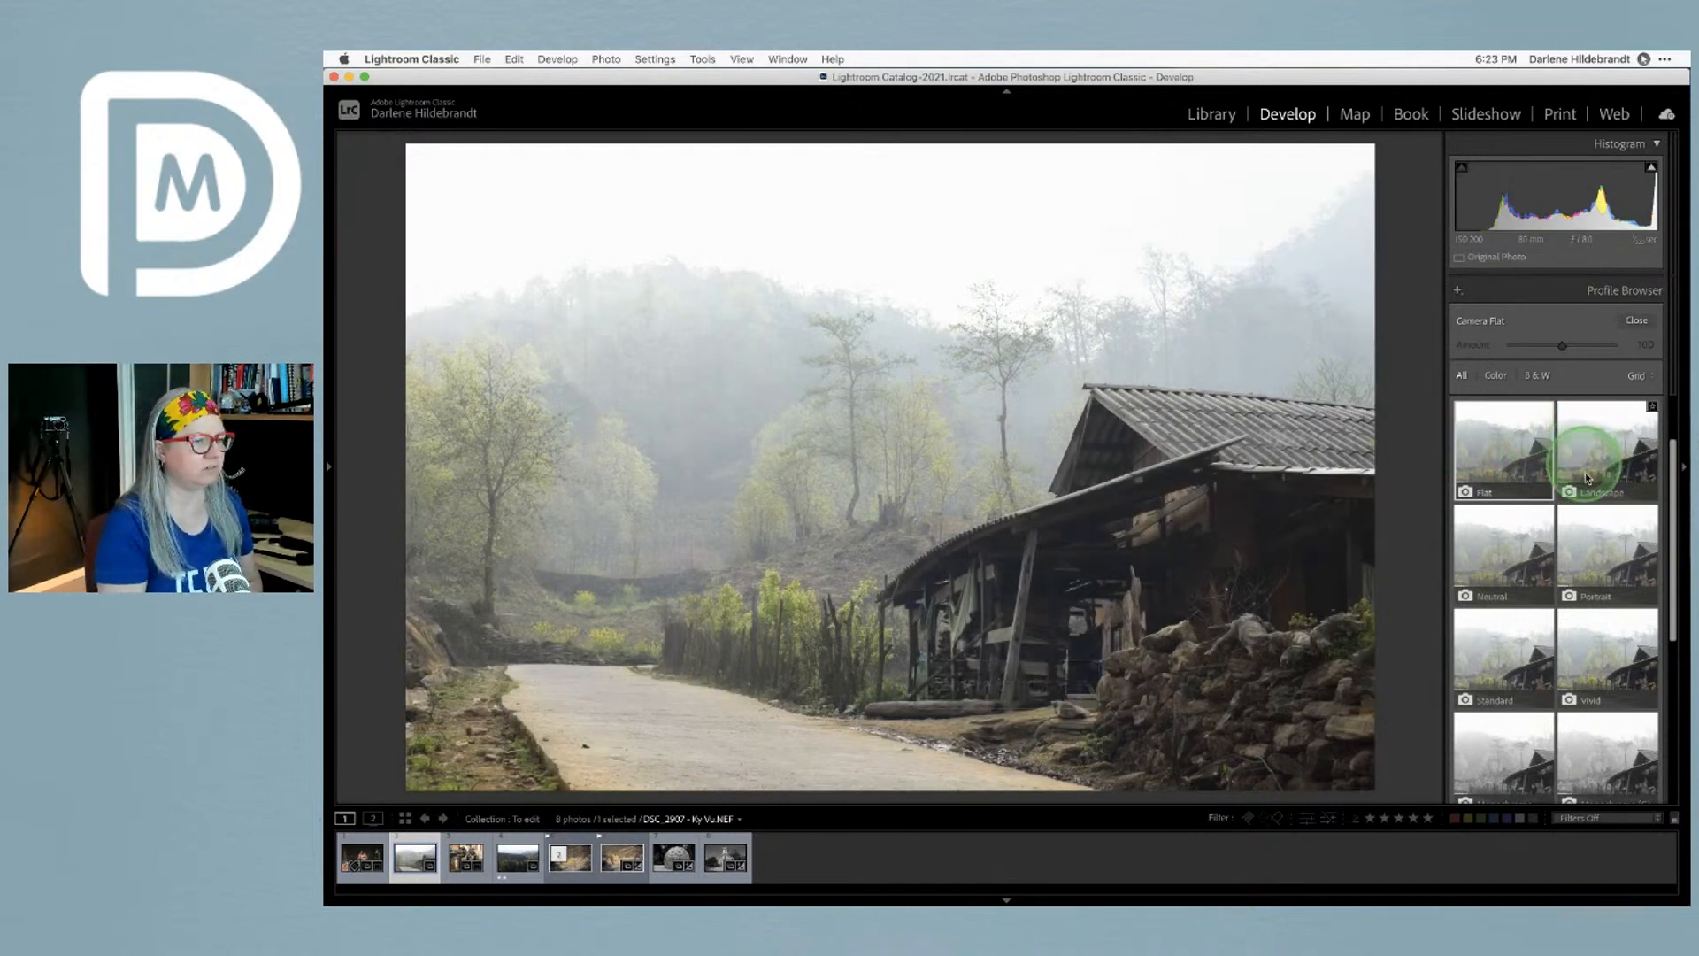
pyautogui.click(1586, 559)
pyautogui.click(1509, 568)
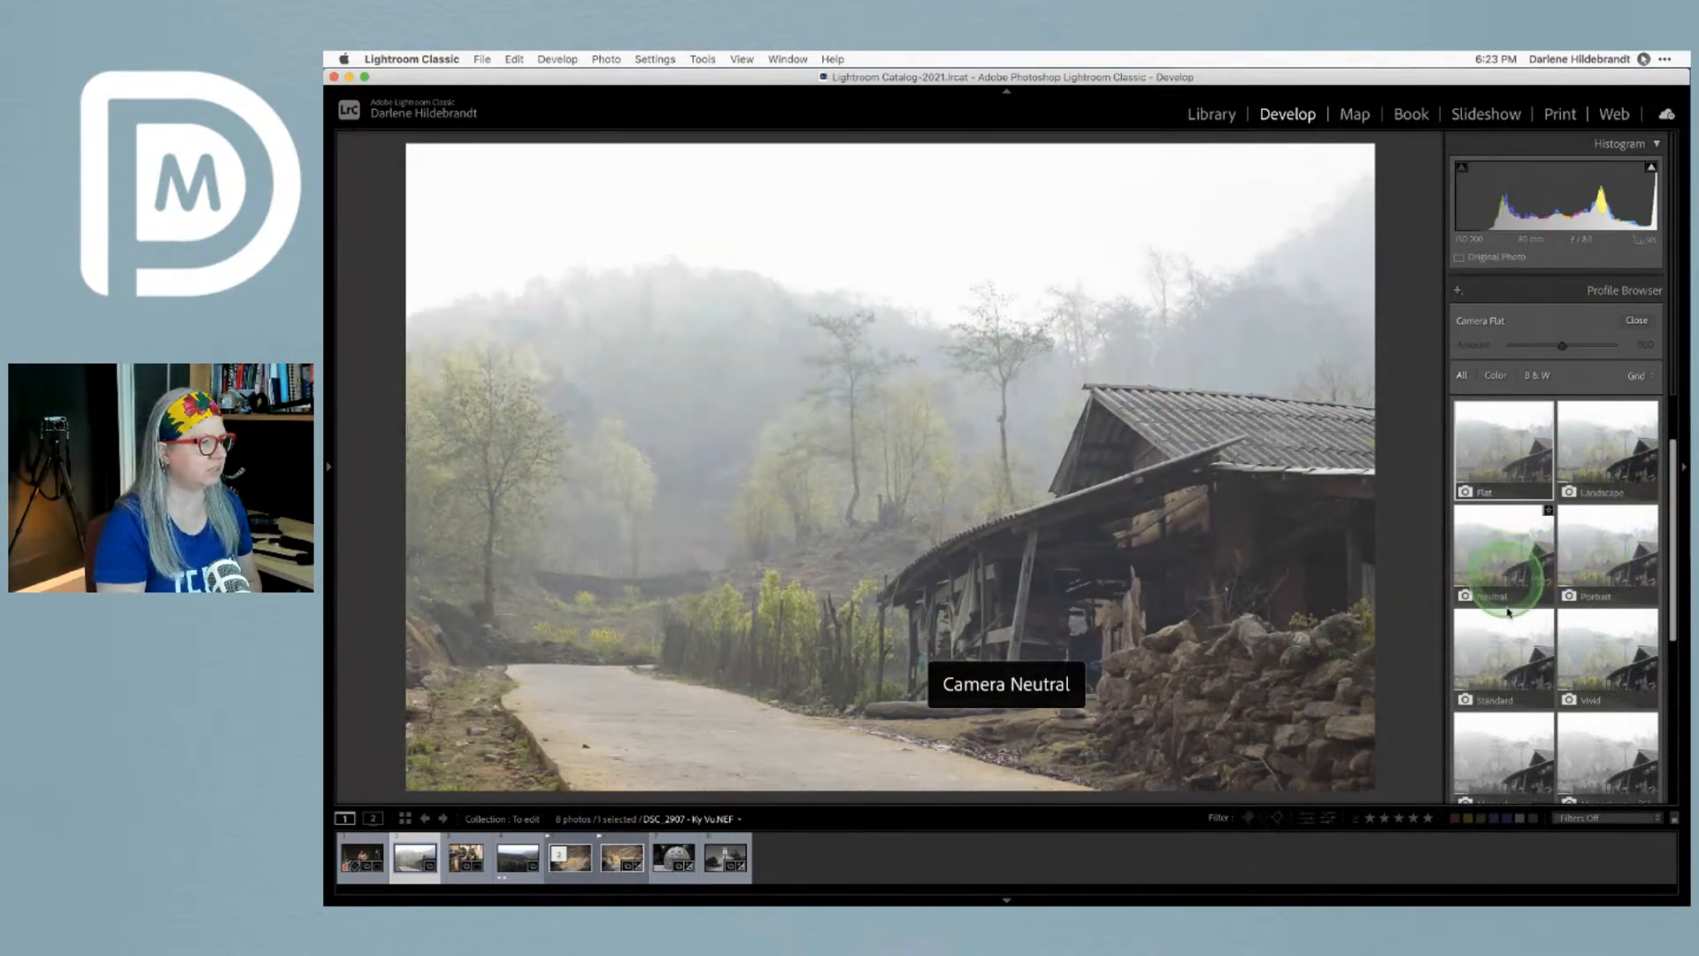
pyautogui.click(1503, 671)
pyautogui.click(1604, 650)
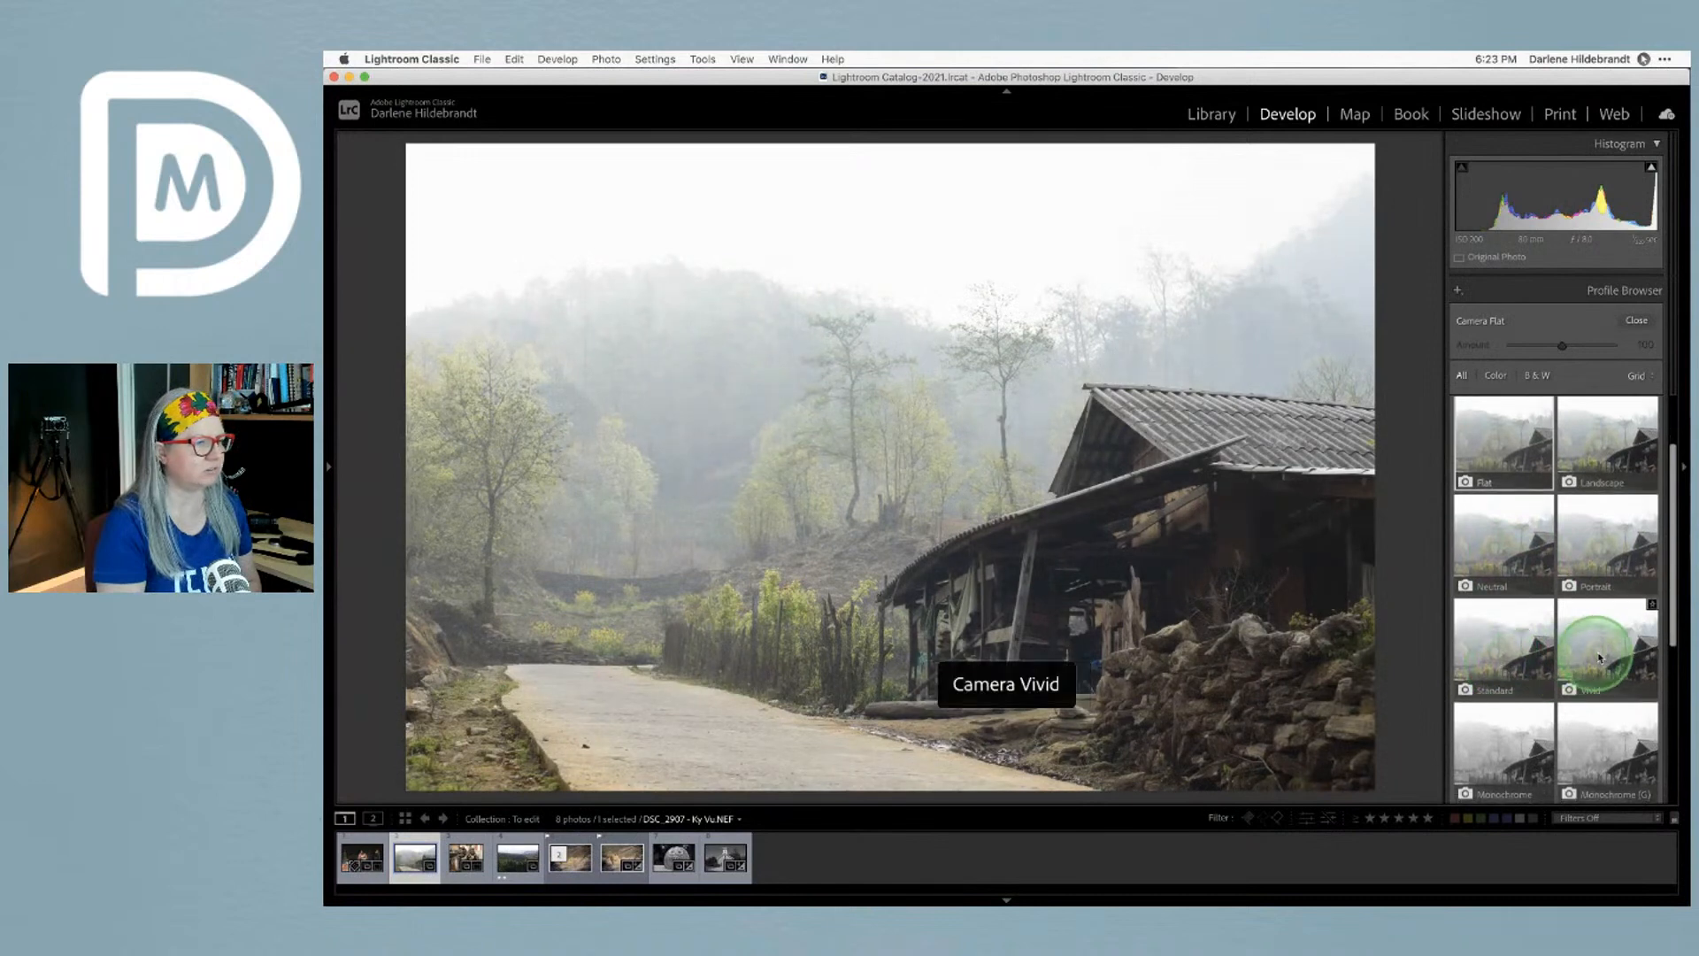
pyautogui.scroll(-1, 1608, 653)
pyautogui.click(1586, 710)
pyautogui.click(1506, 710)
pyautogui.scroll(-1, 1502, 721)
pyautogui.scroll(-2, 1502, 721)
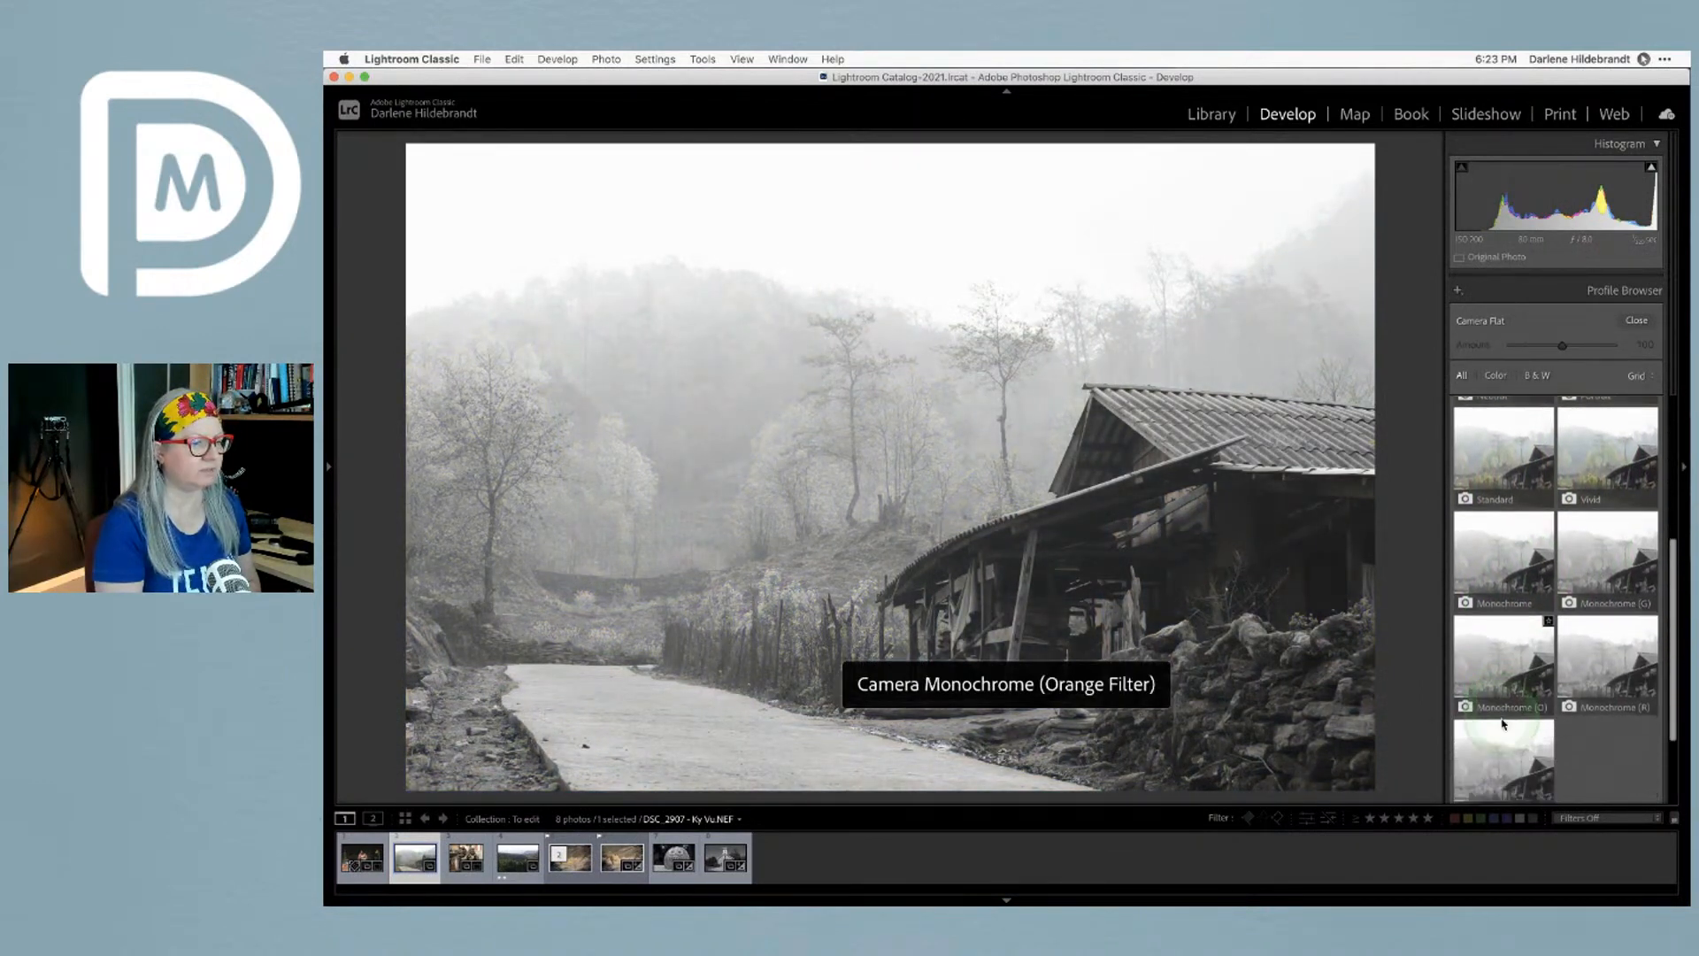
# Return to the color camera profiles and preview Camera Landscape against Camera Portrait
pyautogui.scroll(3, 1502, 724)
pyautogui.scroll(1, 1502, 722)
pyautogui.click(1607, 509)
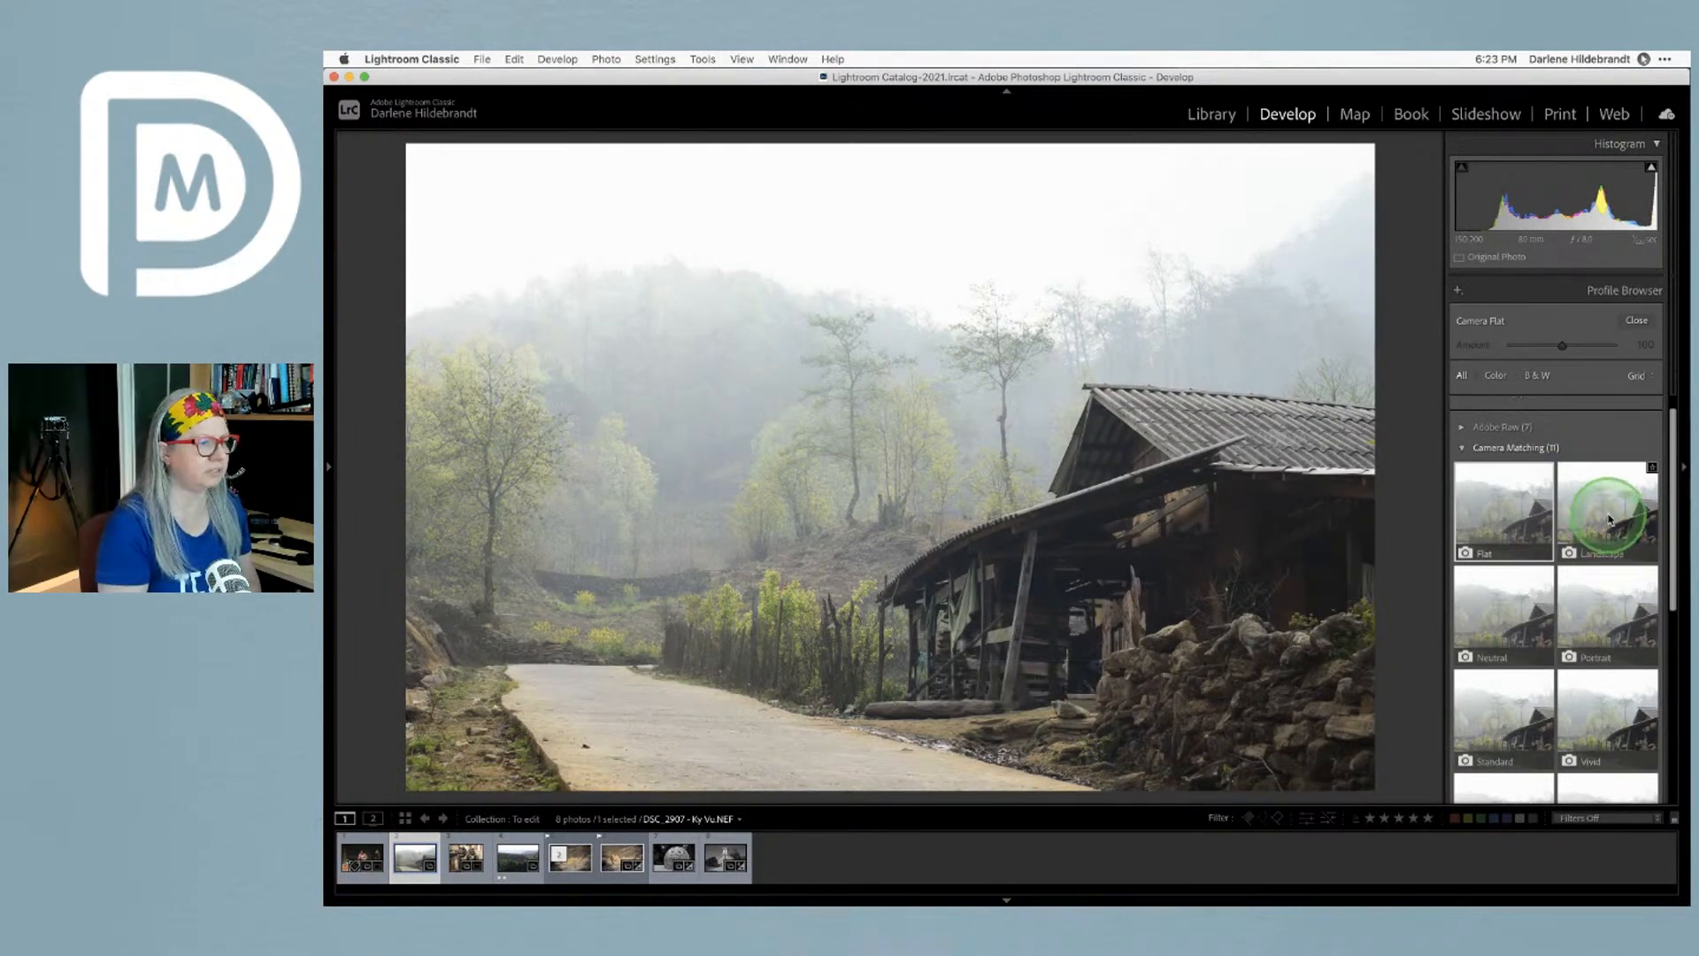
pyautogui.click(1610, 518)
pyautogui.click(1603, 615)
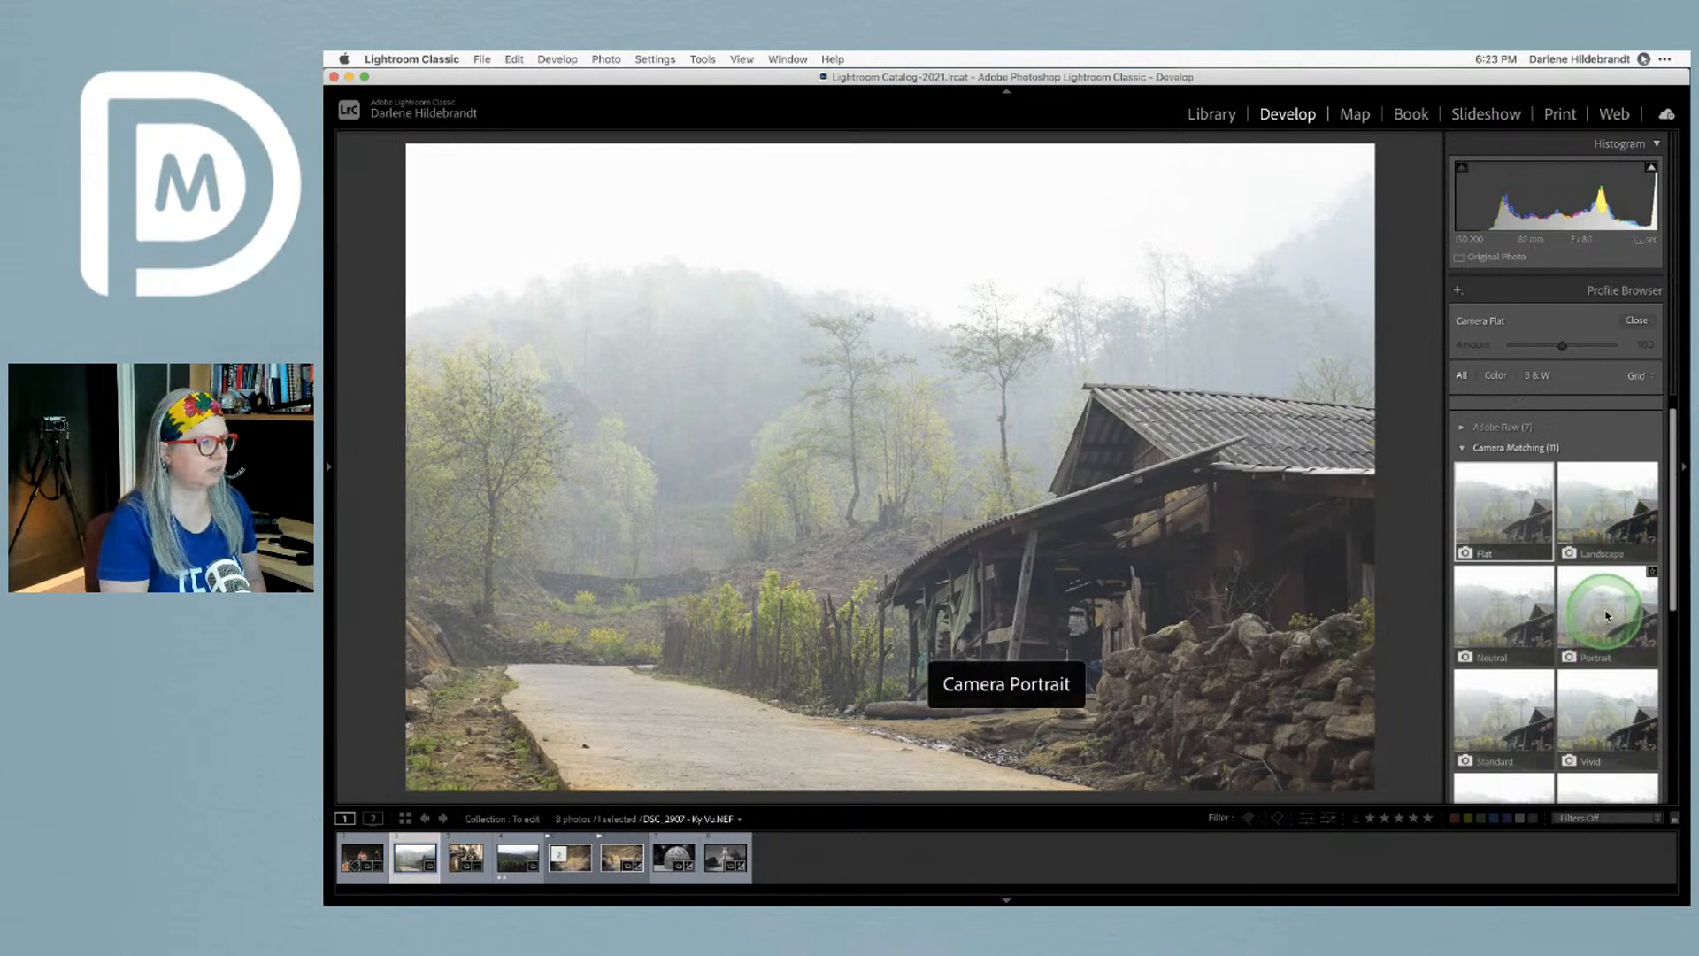
# Preview the Neutral, Portrait, Flat, Landscape and Standard camera profiles again on the farmhouse photo
pyautogui.click(1513, 607)
pyautogui.click(1644, 613)
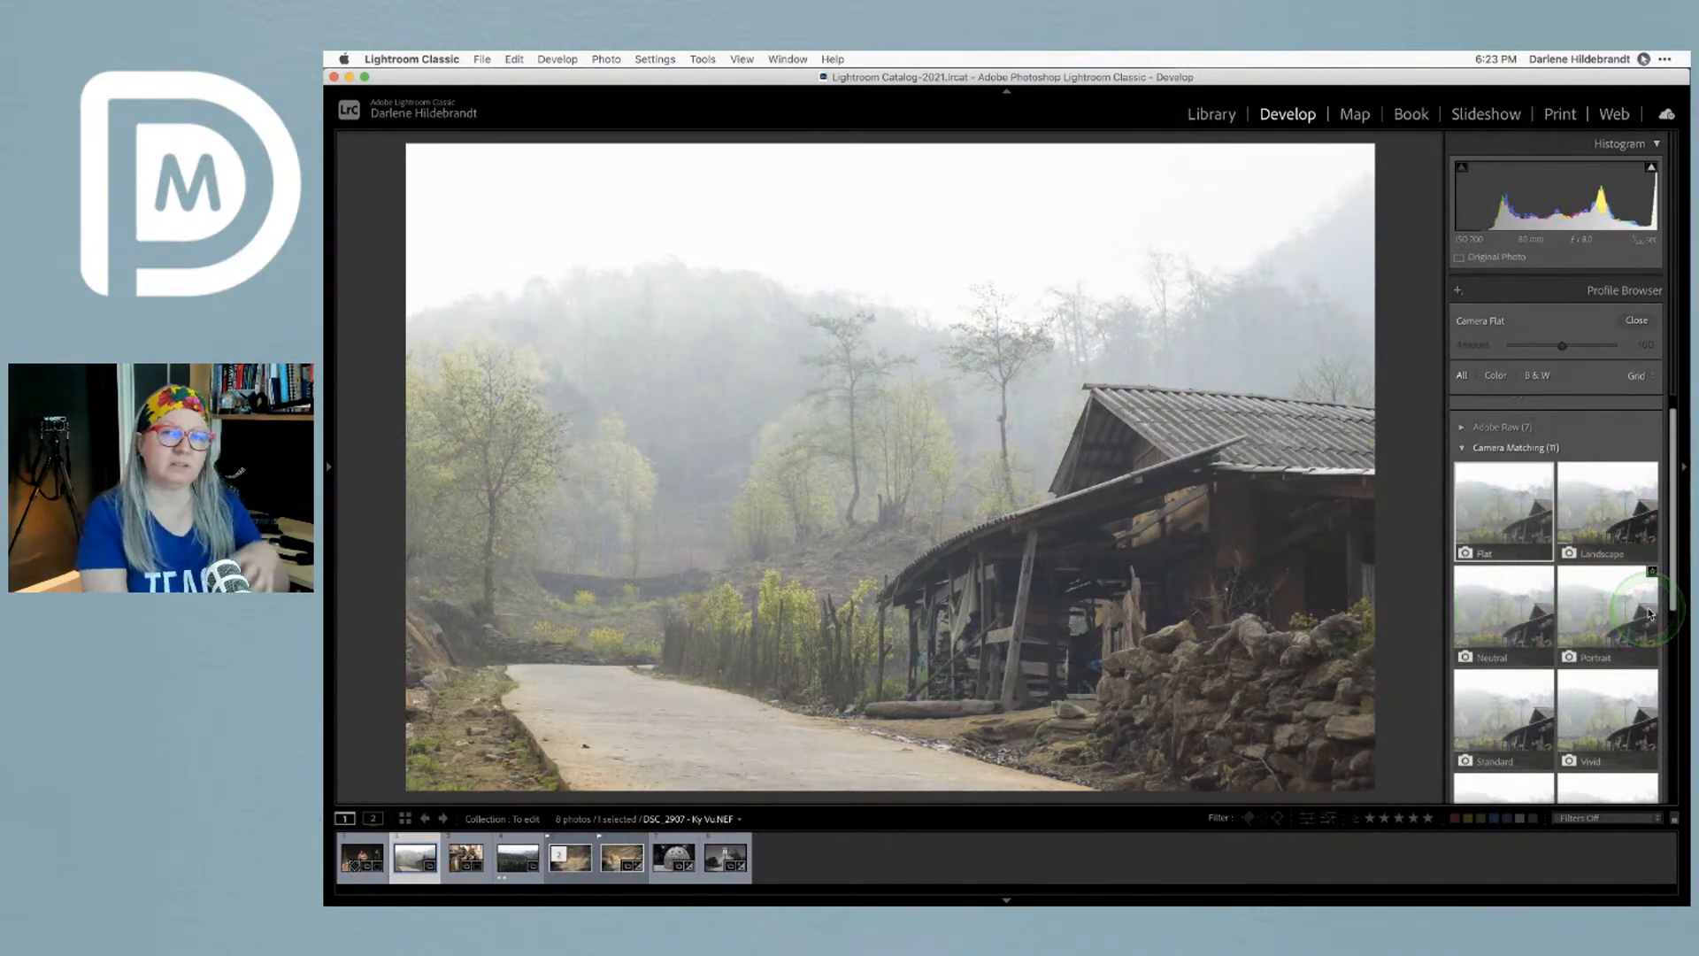
pyautogui.click(1519, 521)
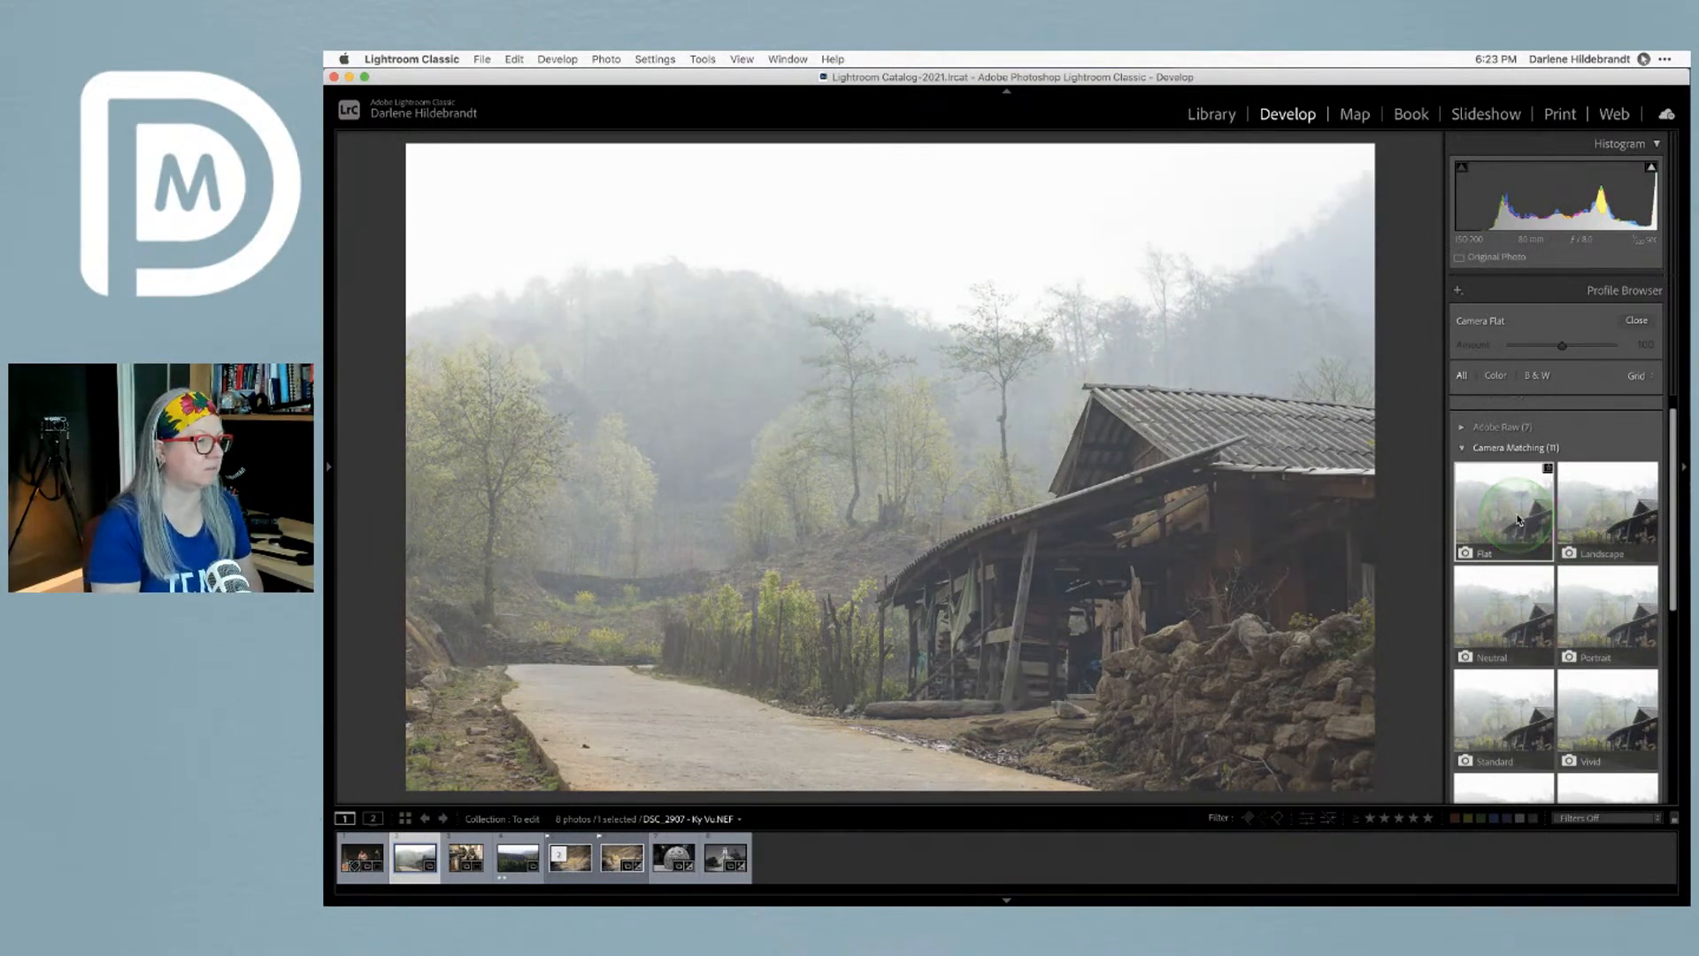
pyautogui.click(1517, 521)
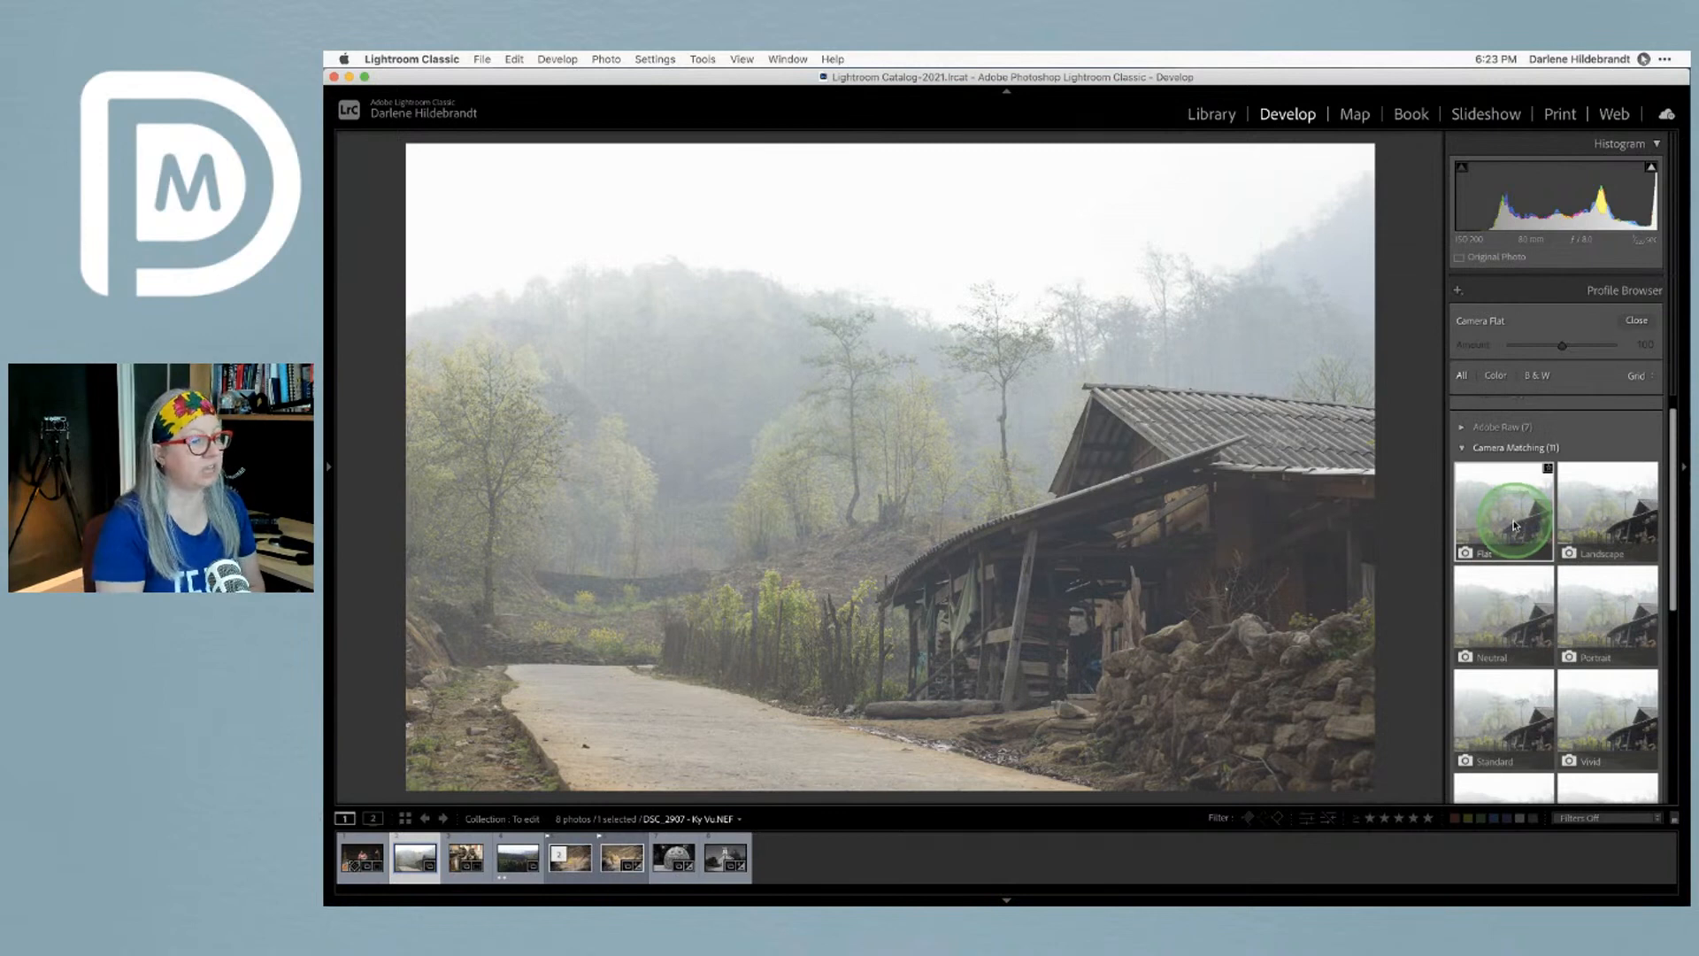
pyautogui.click(1583, 513)
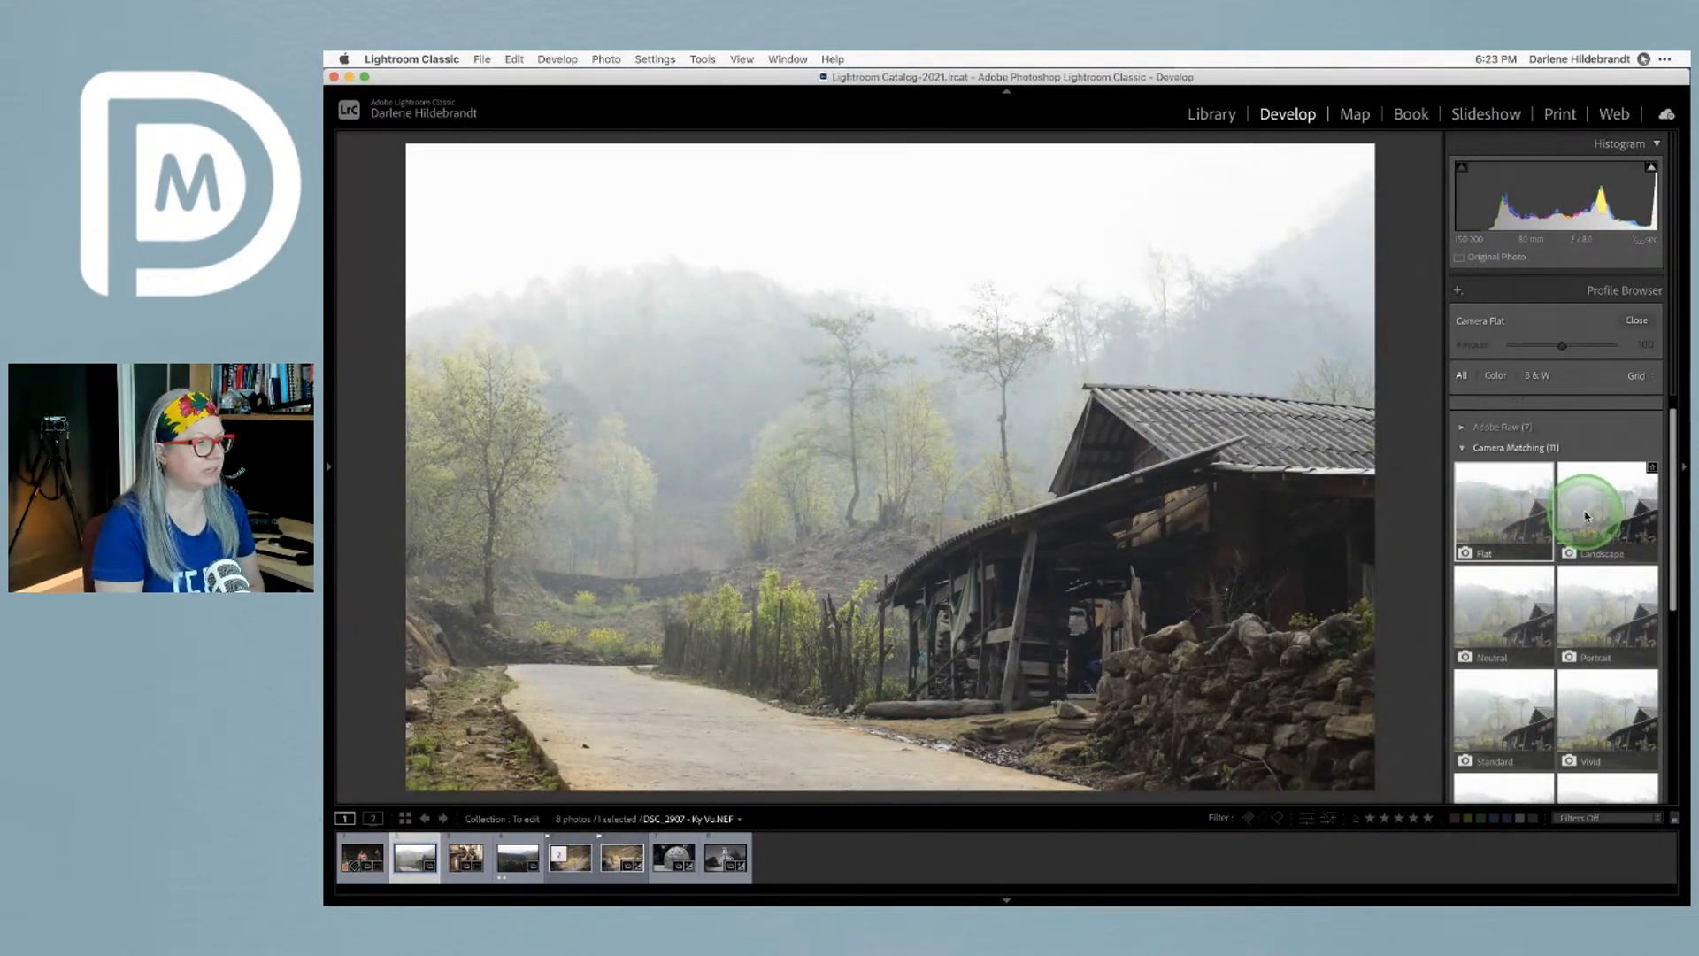
pyautogui.click(1504, 609)
pyautogui.click(1502, 717)
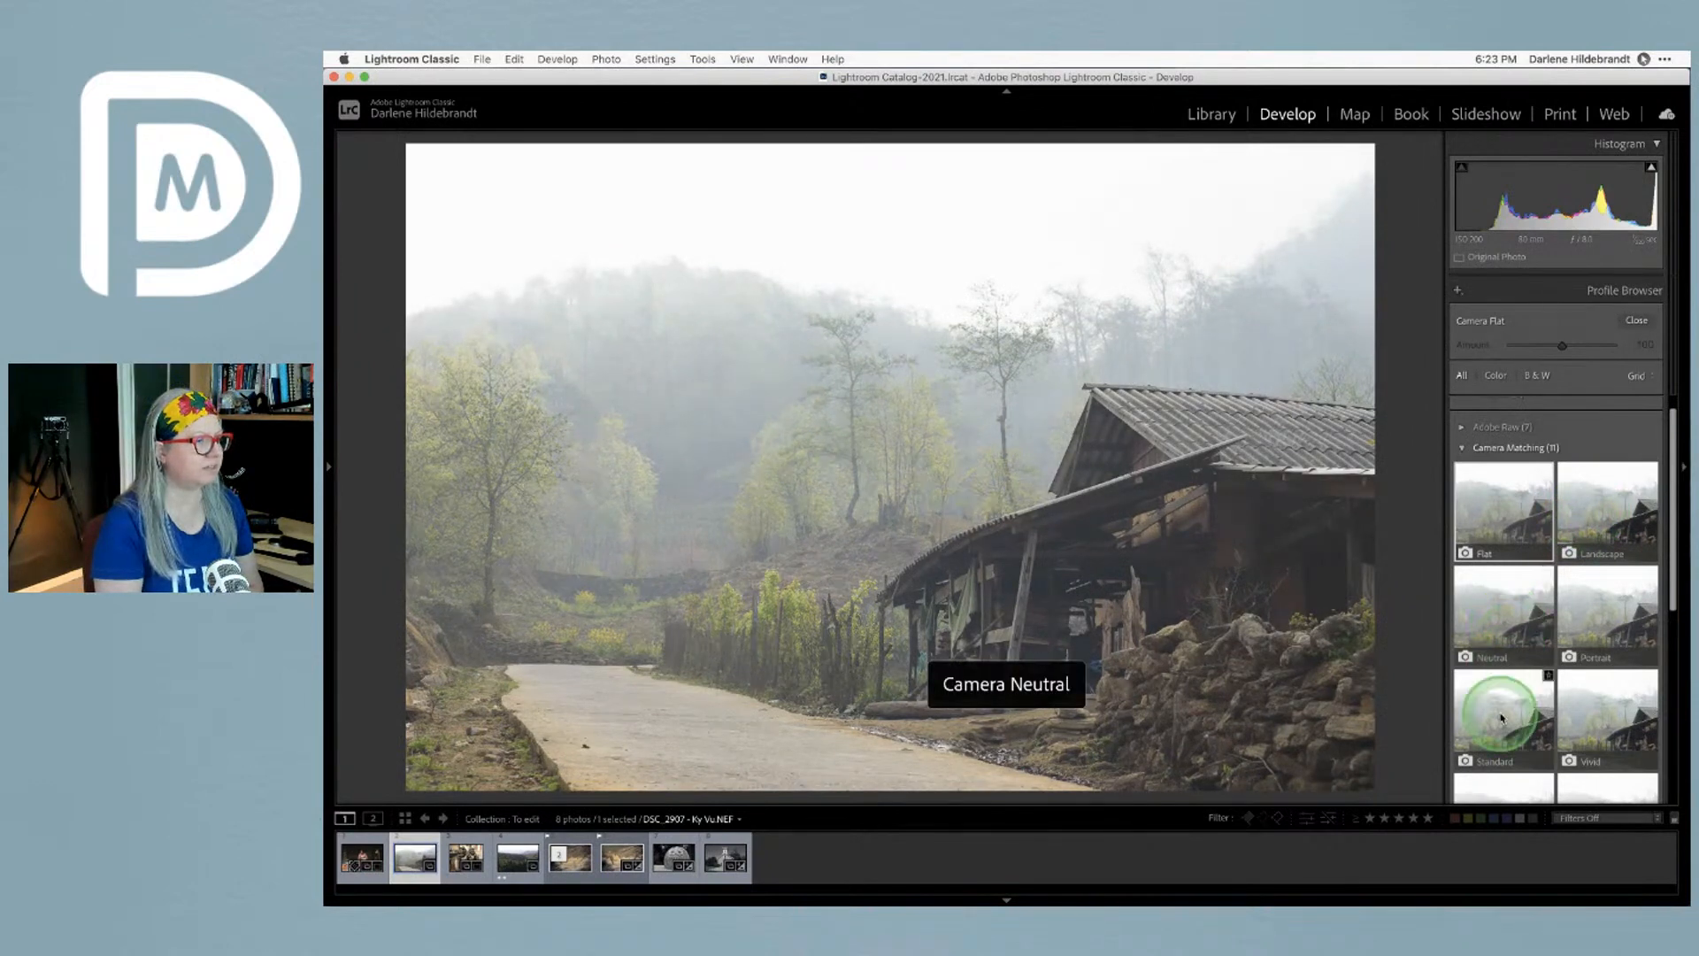
pyautogui.click(1524, 720)
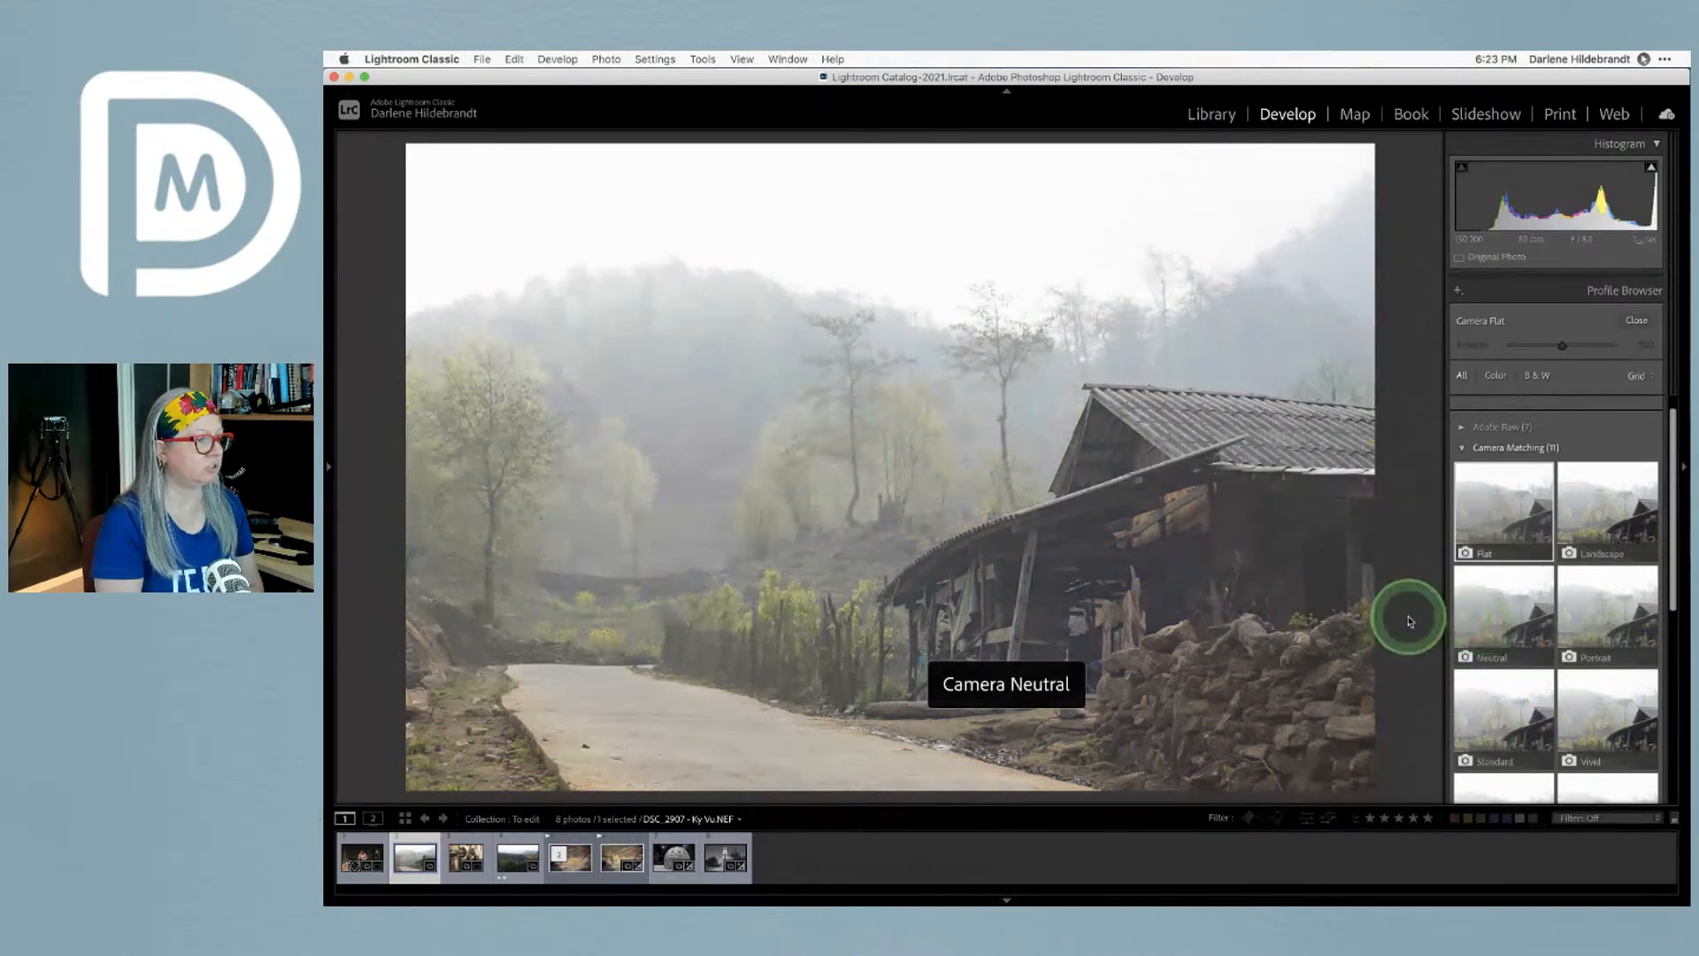
# Apply the Camera Standard profile to the farmhouse photo and close the profile browser
pyautogui.click(1508, 716)
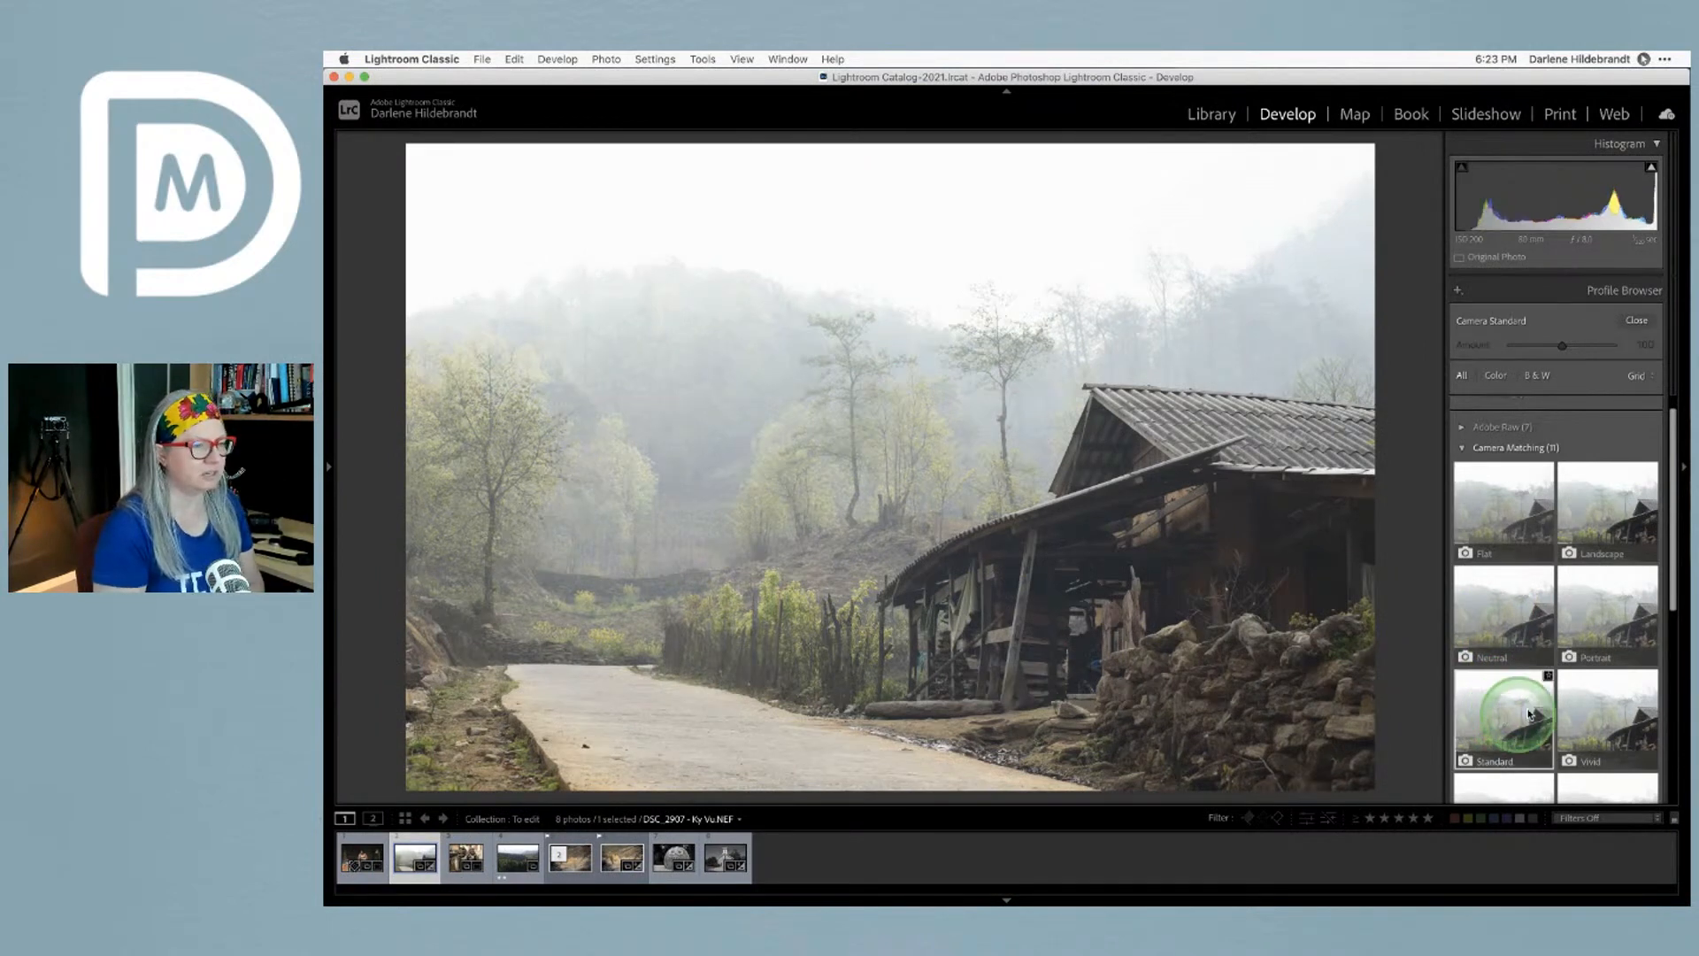
pyautogui.click(1590, 517)
pyautogui.click(1636, 321)
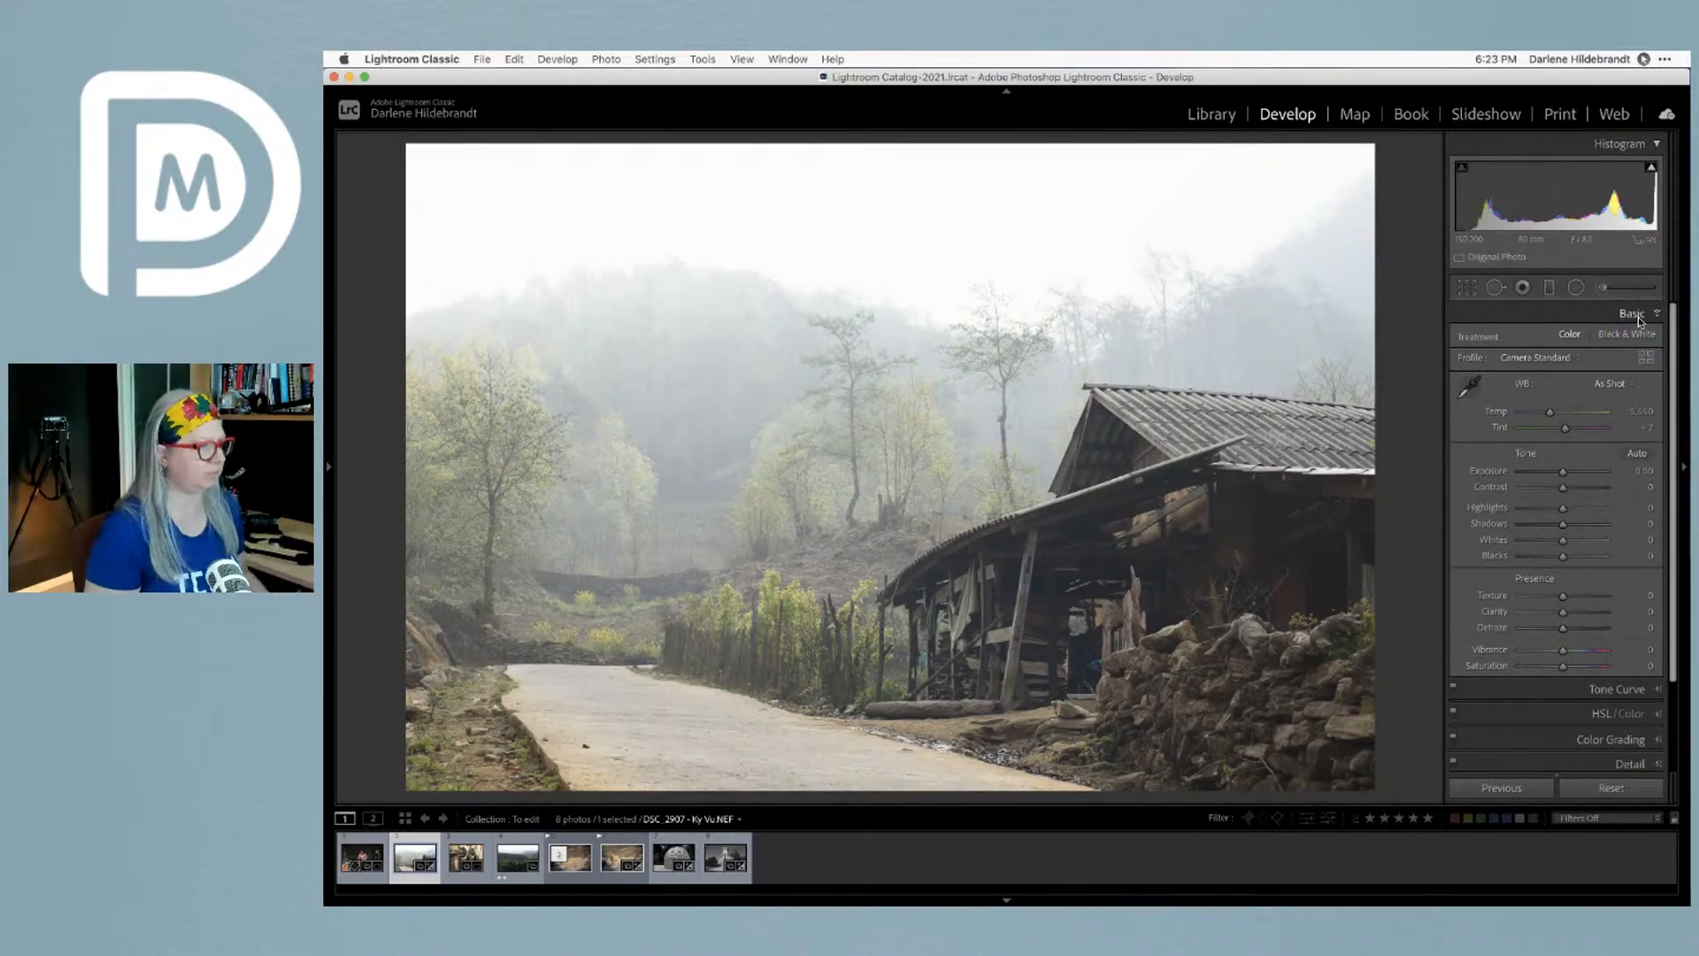
# Check the sky for clipped highlights and lower Highlights to -100
pyautogui.press('j')
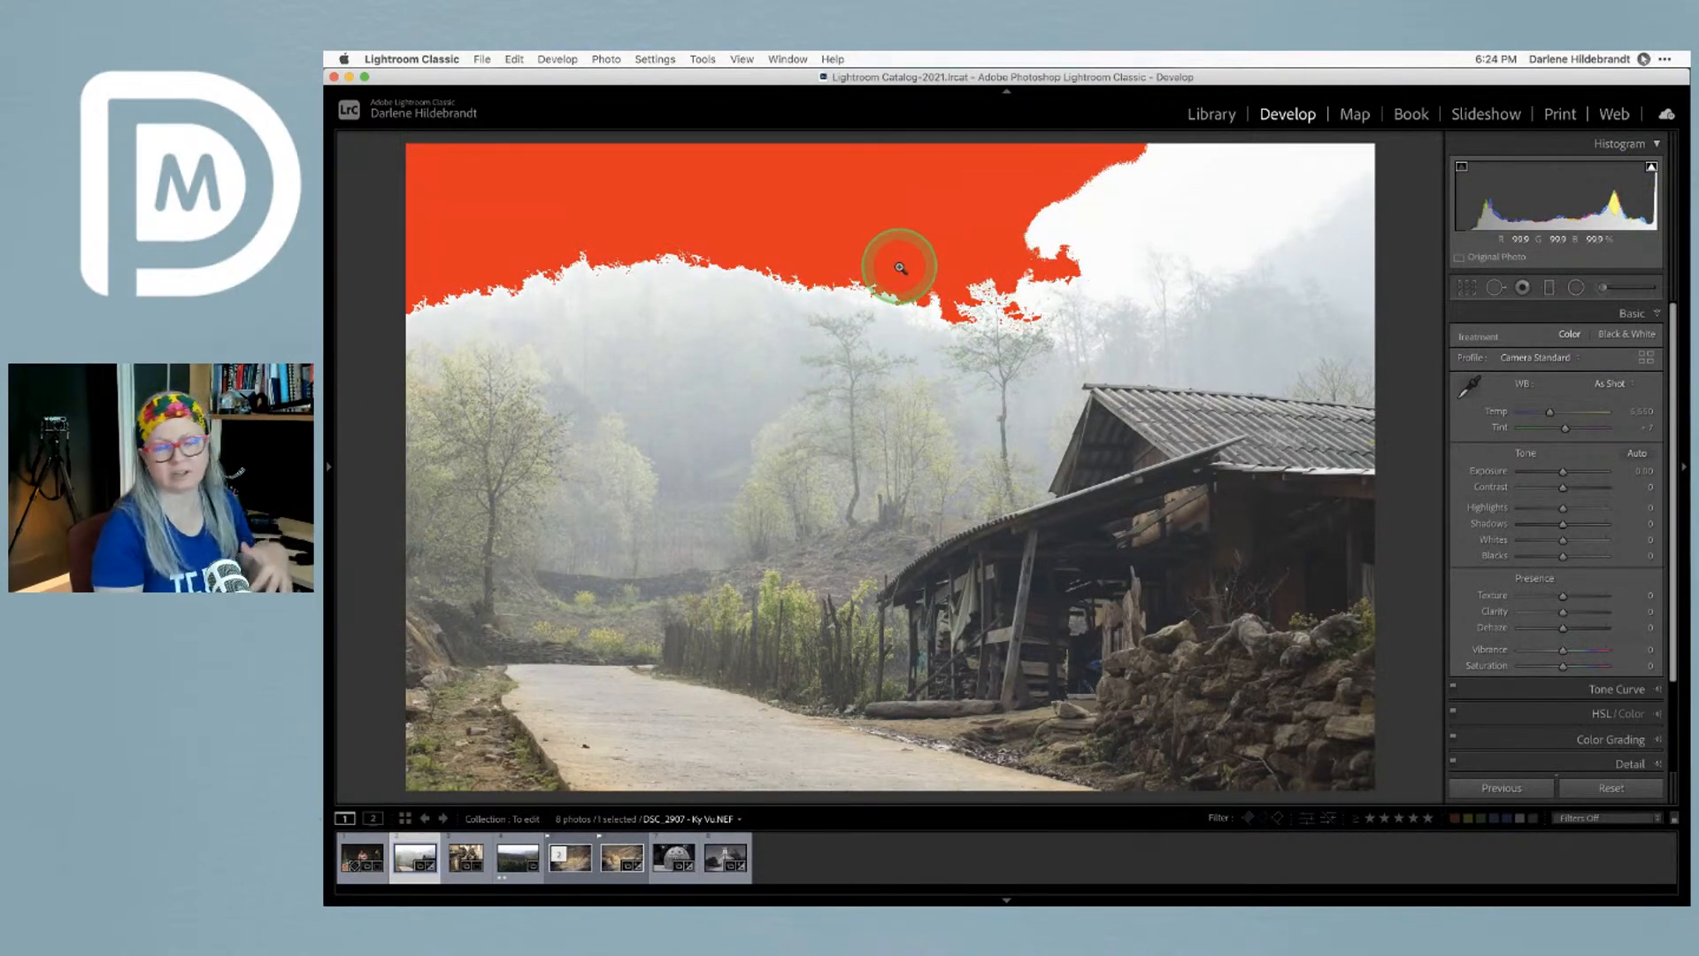
pyautogui.press('j')
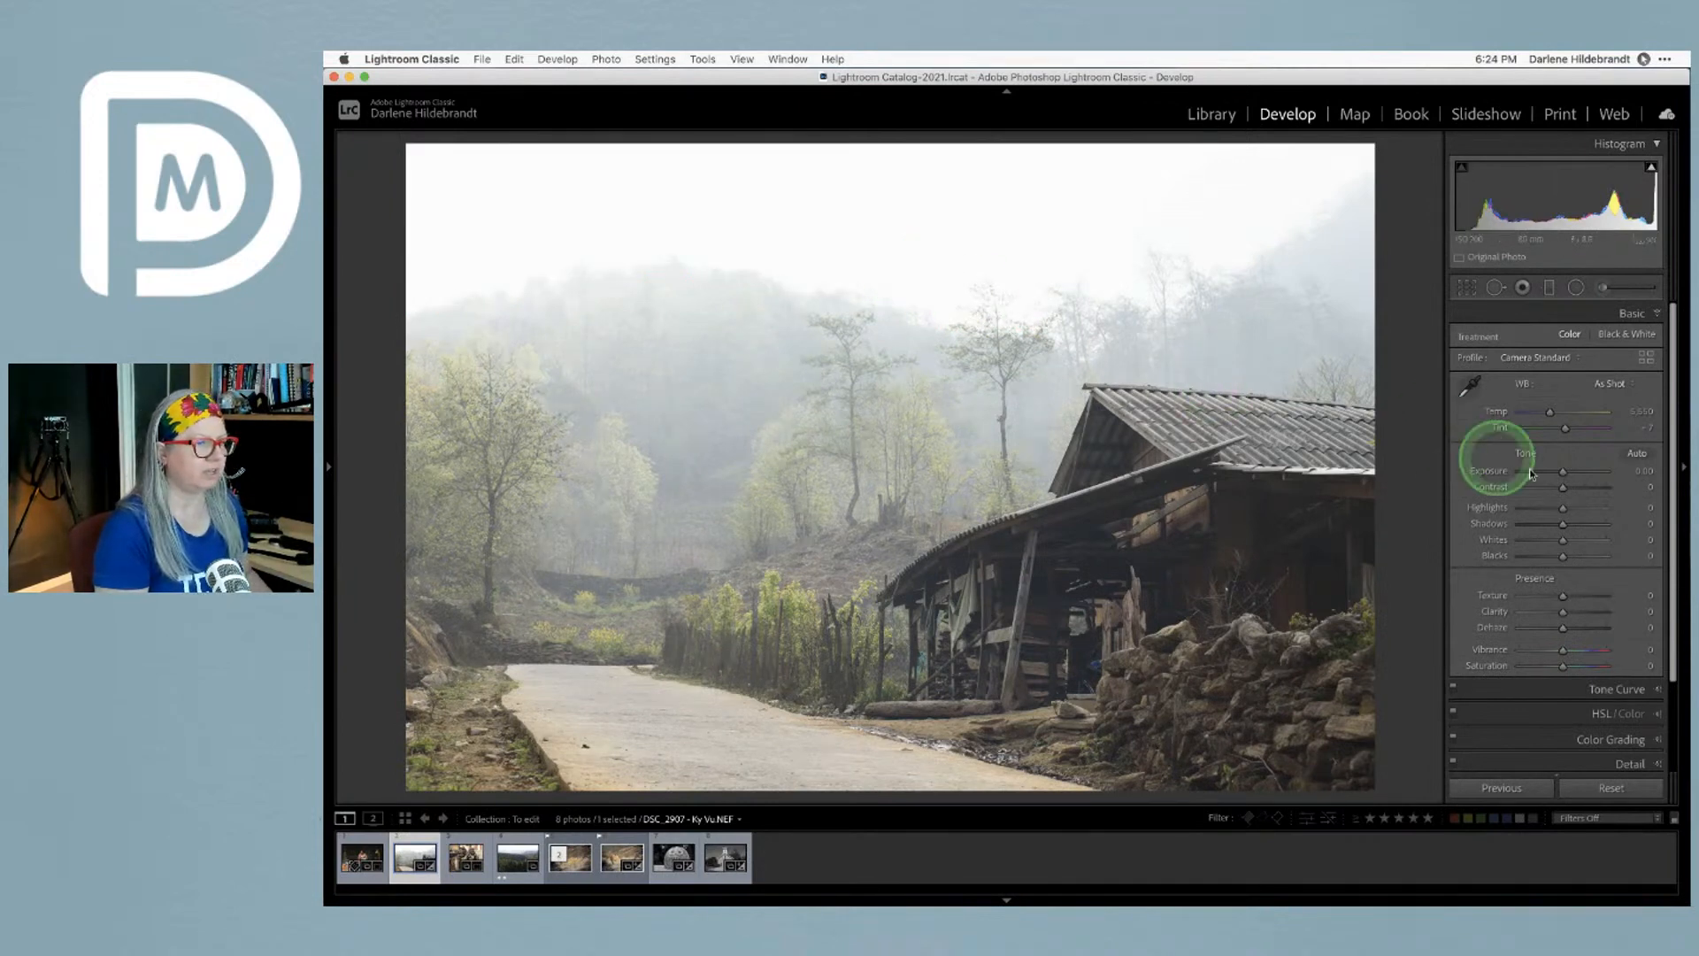
pyautogui.moveTo(1535, 499); pyautogui.dragTo(1452, 501)
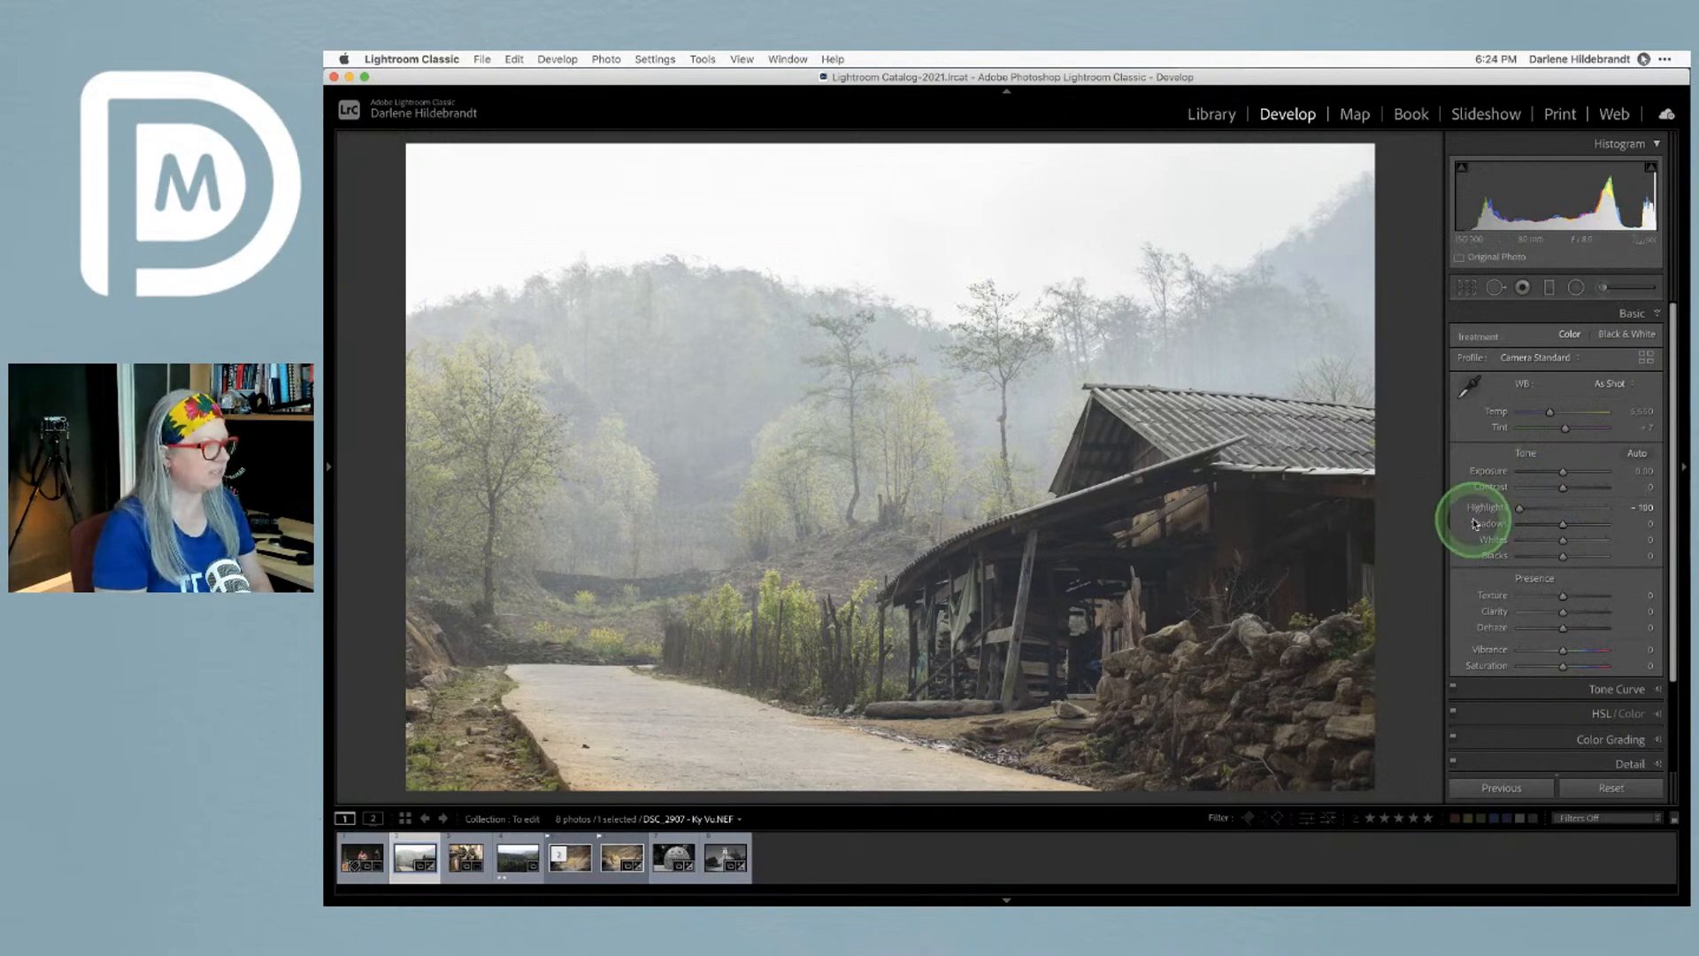
# Compare the photo before and after the highlight recovery
pyautogui.press('\\')
pyautogui.press('\\')
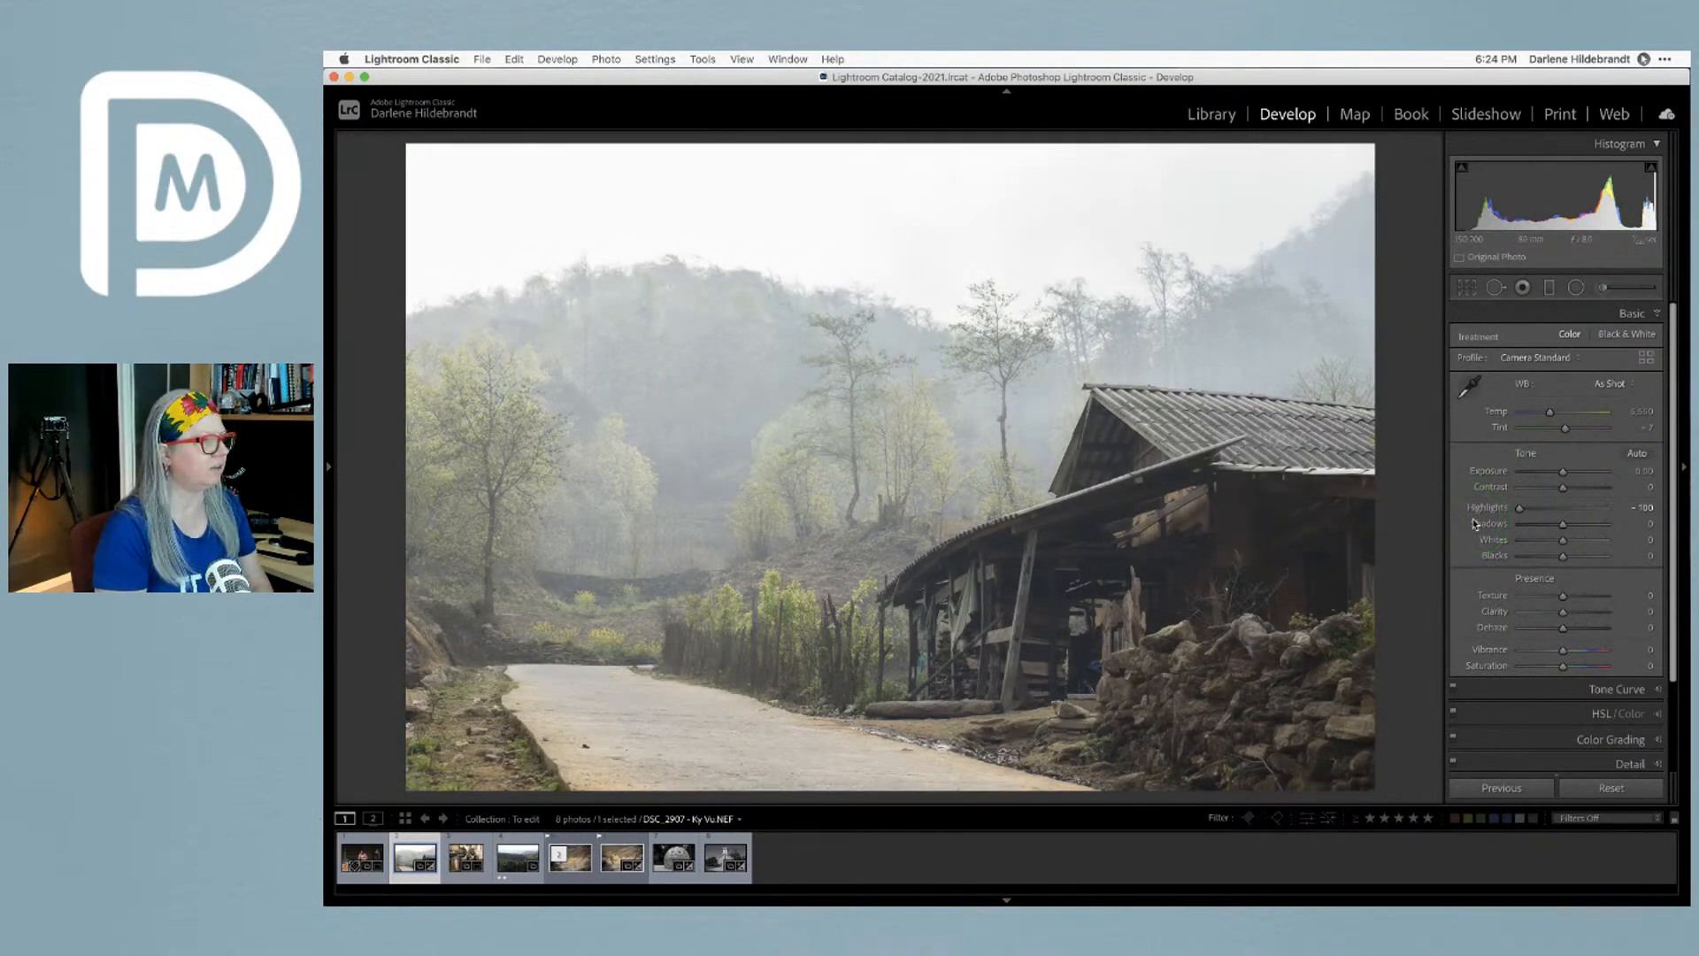
pyautogui.press('\\')
pyautogui.press('\\')
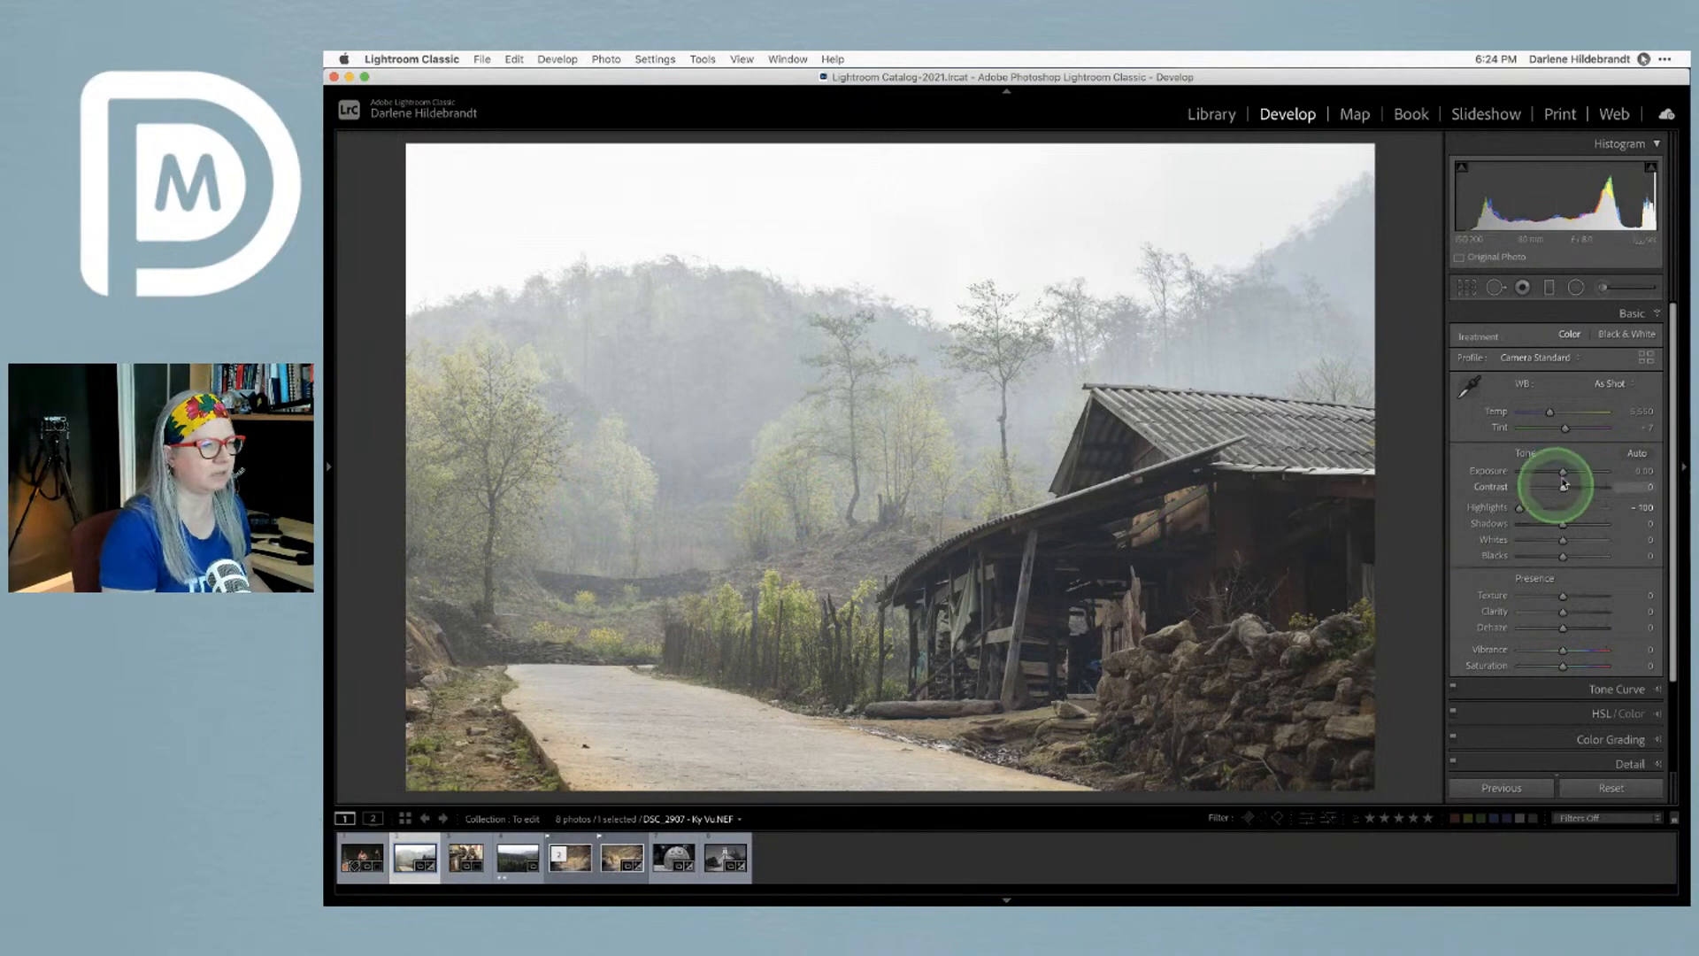
# Try darkening the sky by lowering Exposure to -3.25, and reset Exposure
pyautogui.moveTo(1560, 476); pyautogui.dragTo(1535, 472)
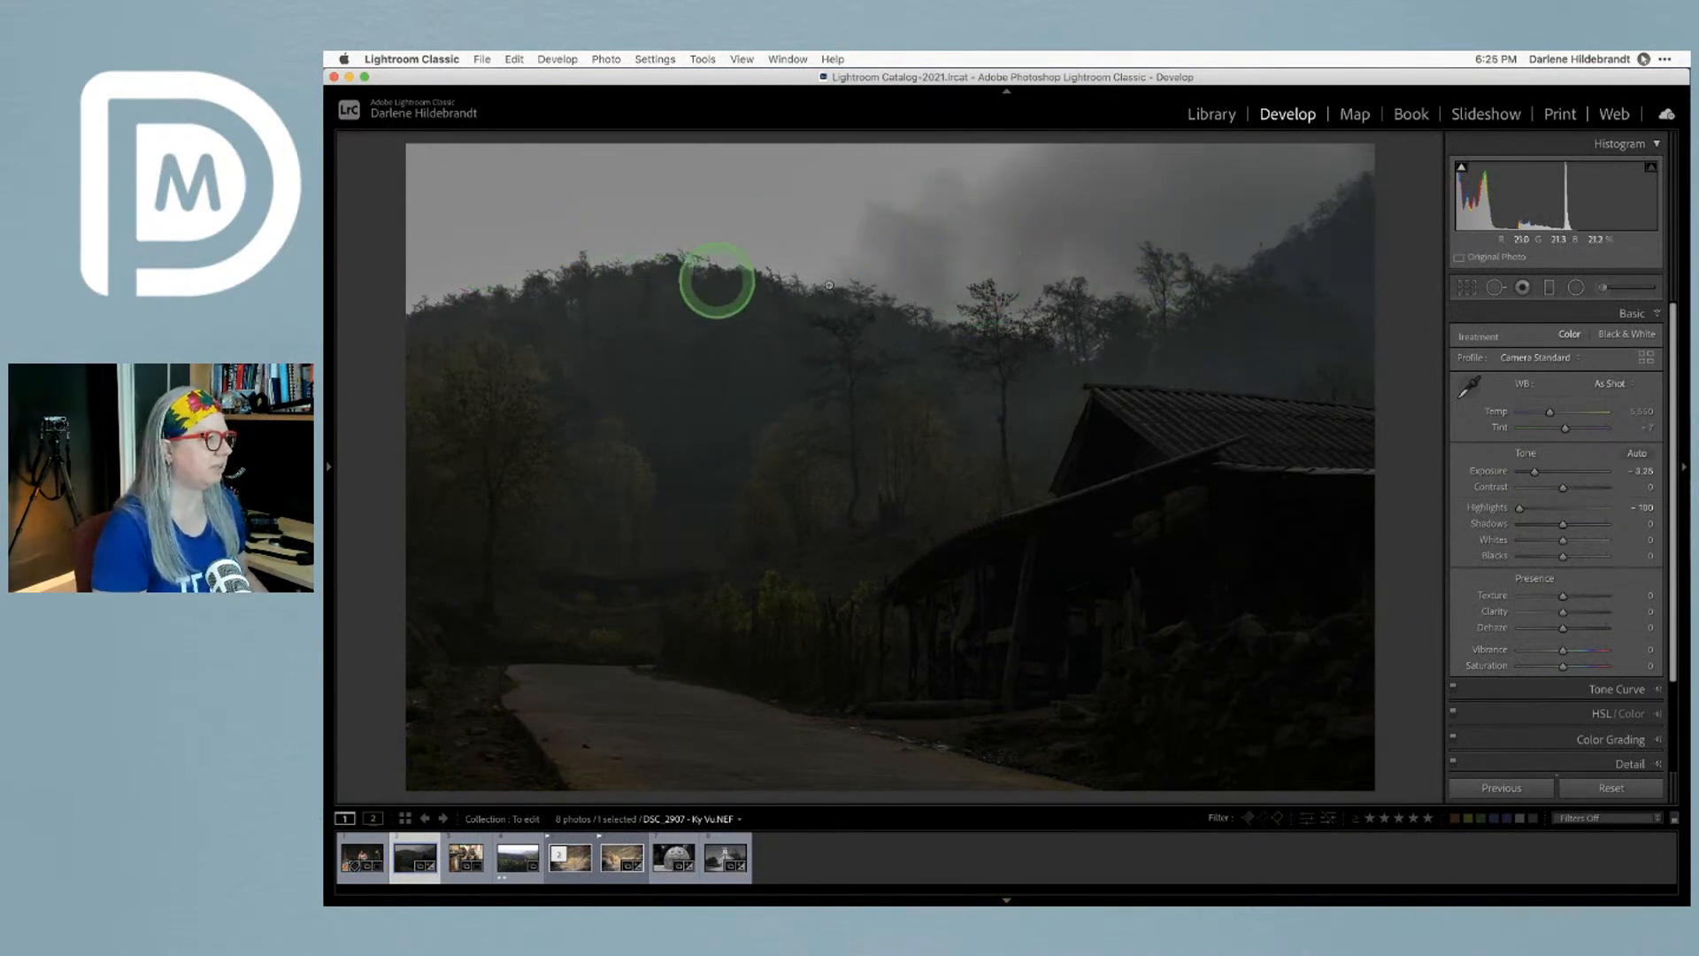
pyautogui.doubleClick(1492, 472)
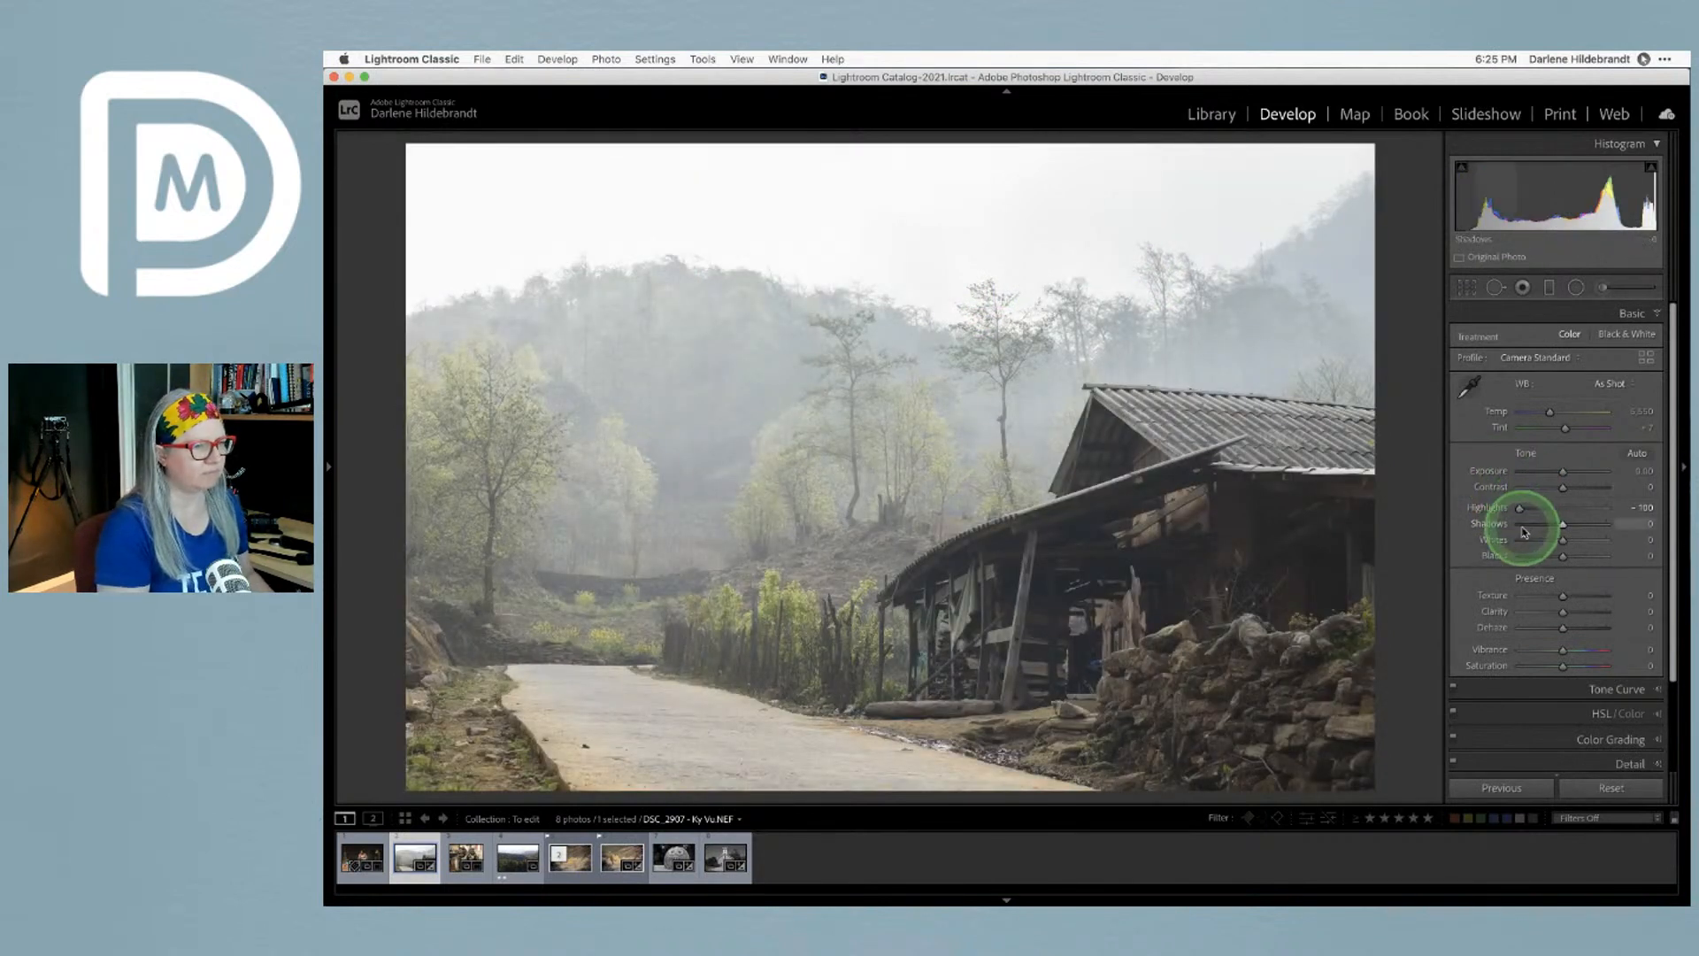
# Try lowering Blacks to -56 with the clipping preview, and reset both Blacks and Highlights to zero
pyautogui.moveTo(1565, 555); pyautogui.dragTo(1540, 555)
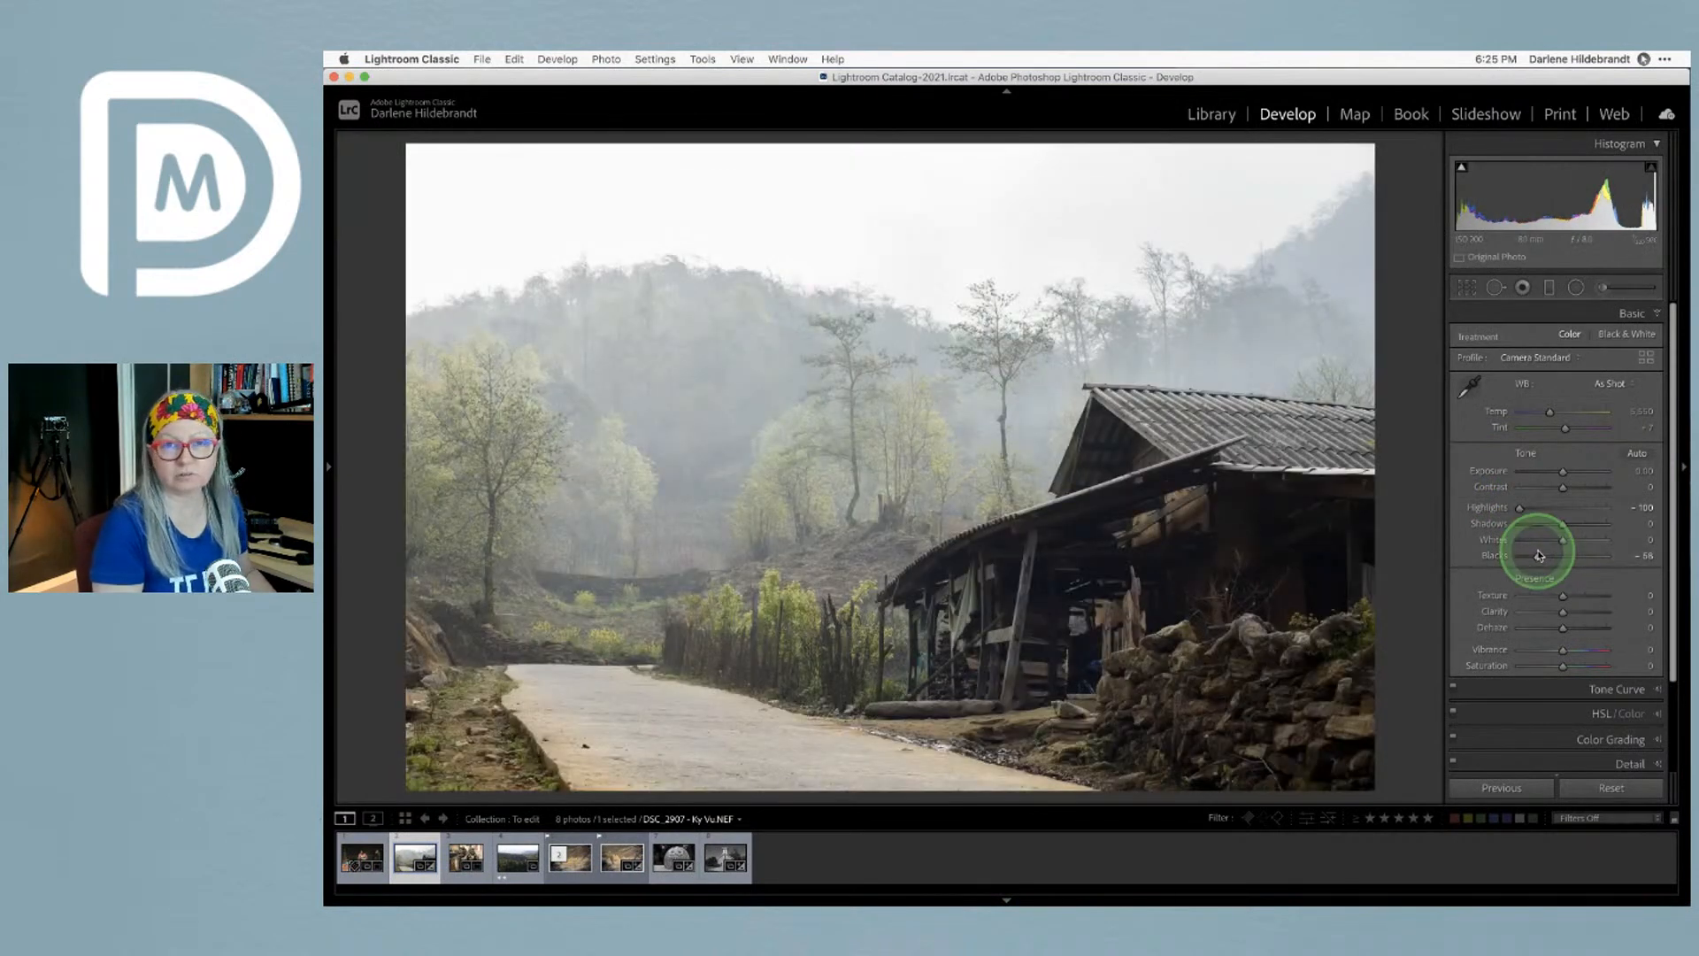
pyautogui.click(1540, 556)
pyautogui.keyDown('alt'); pyautogui.click(1540, 557); pyautogui.keyUp('alt')
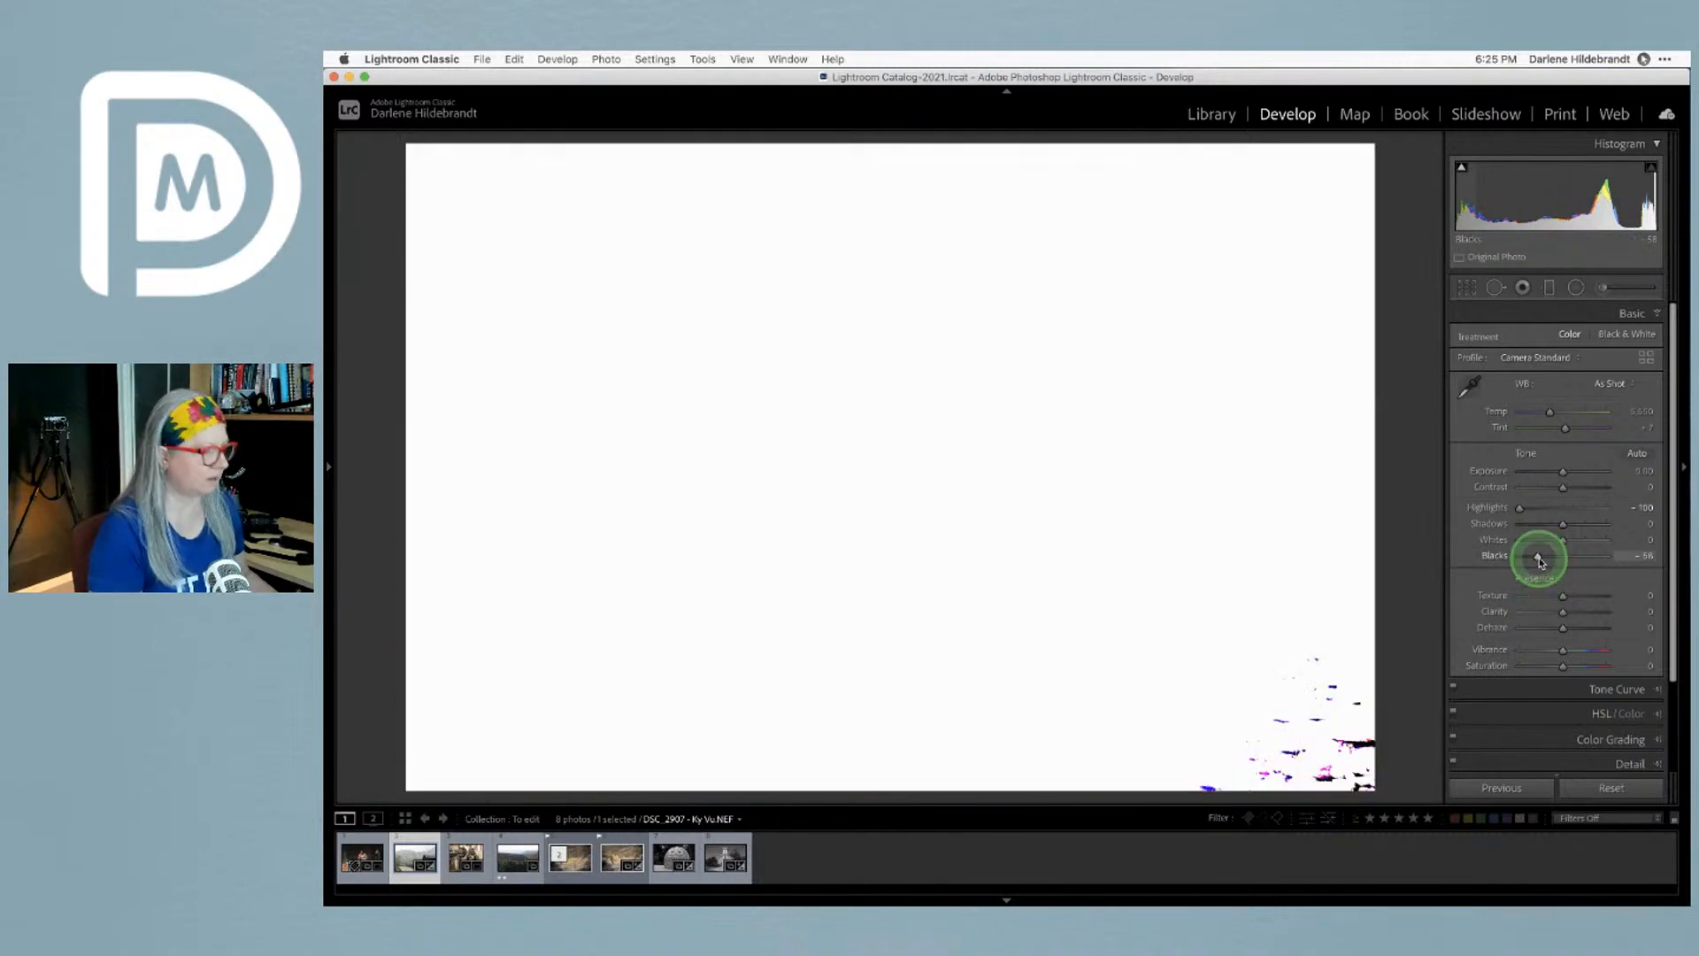
pyautogui.moveTo(1540, 560); pyautogui.dragTo(1540, 559)
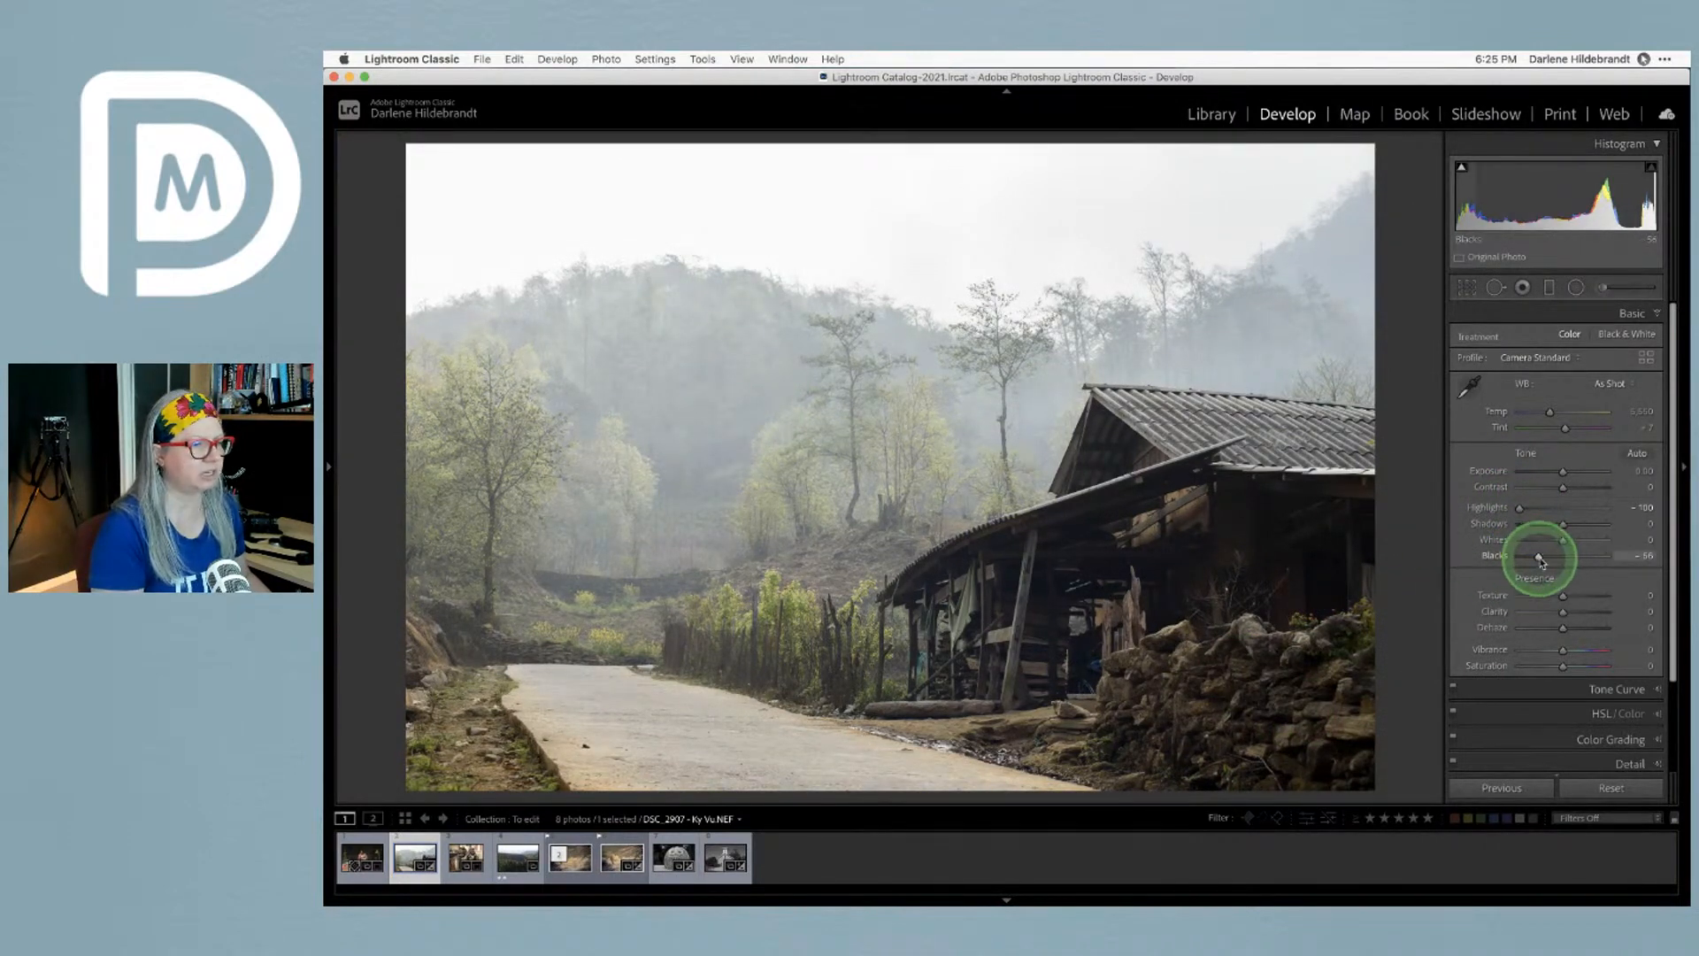
pyautogui.doubleClick(1494, 556)
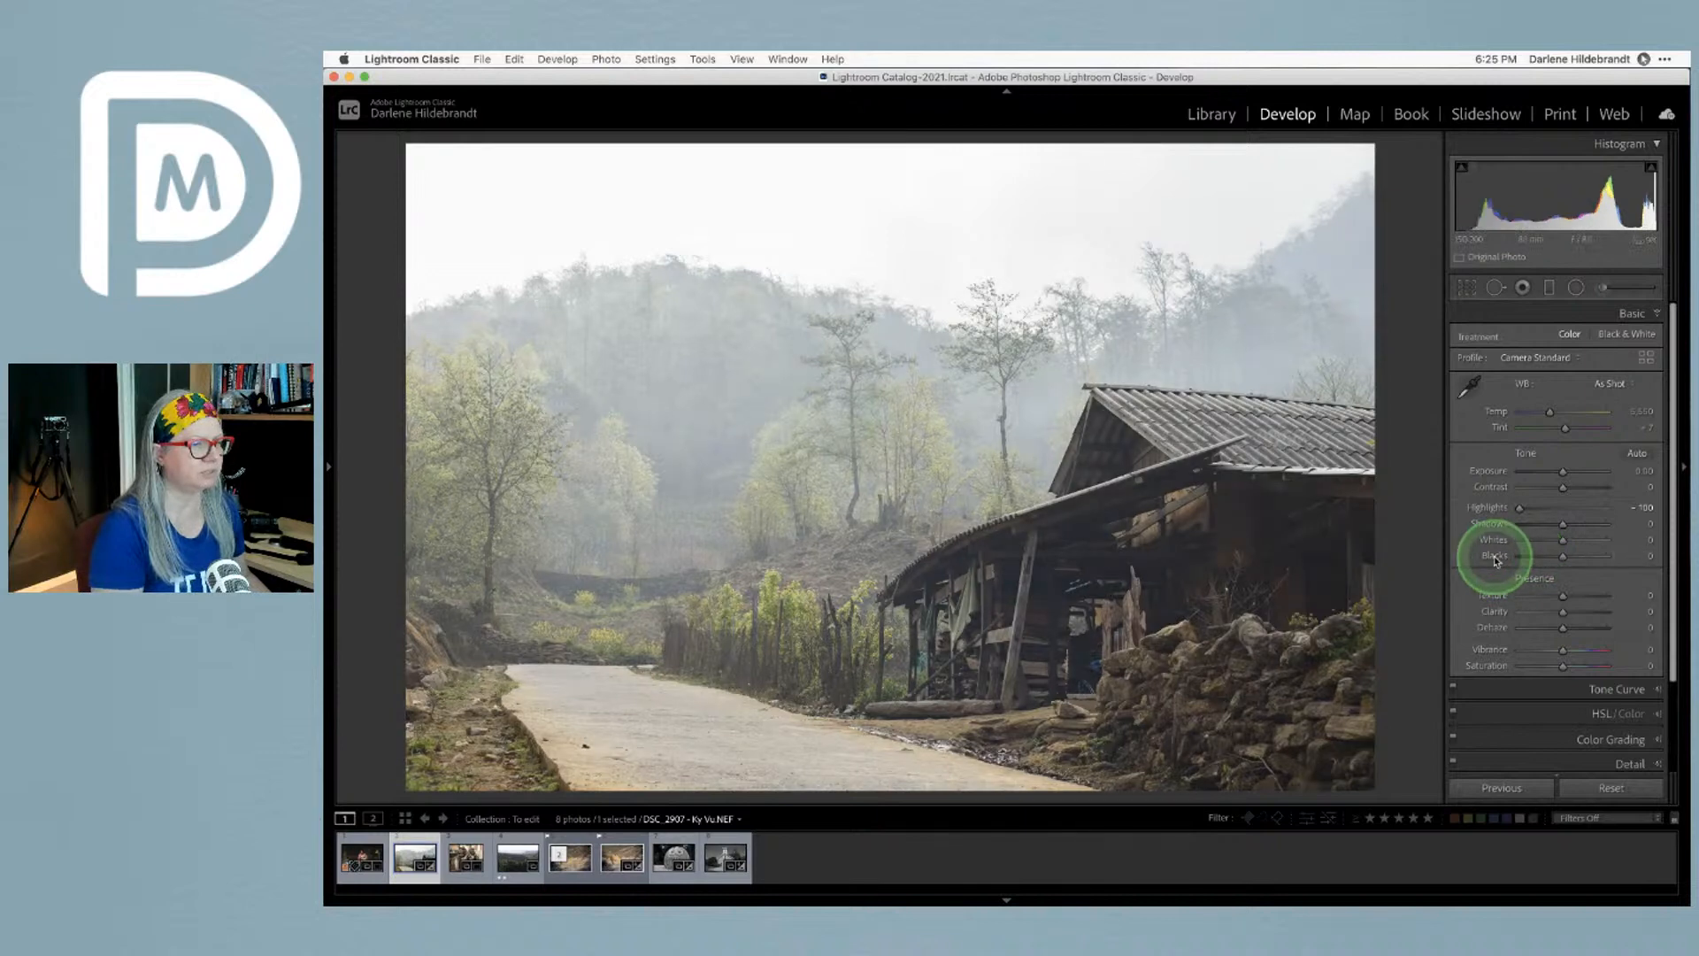
pyautogui.doubleClick(1488, 507)
# Cut through the mist by setting Dehaze to +52, and lower Highlights to -75
pyautogui.moveTo(1563, 631); pyautogui.dragTo(1629, 628)
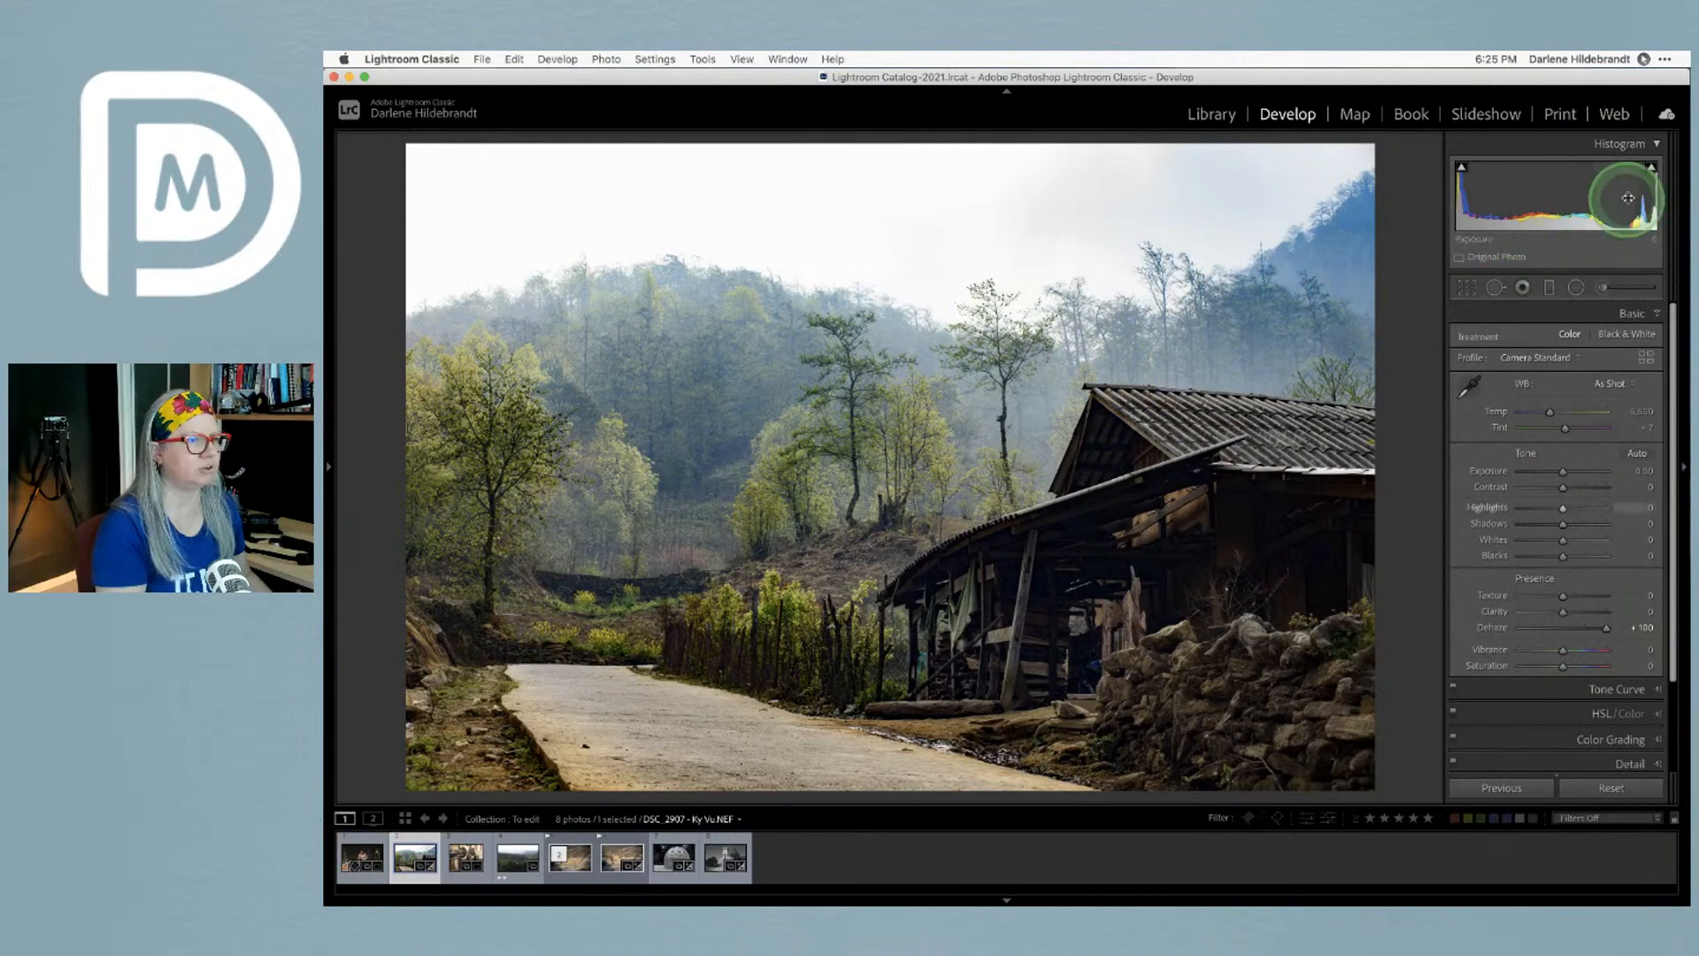
pyautogui.moveTo(1608, 630)
pyautogui.mouseDown()
pyautogui.moveTo(1574, 627)
pyautogui.moveTo(1634, 625)
pyautogui.moveTo(1568, 625)
pyautogui.moveTo(1587, 623)
pyautogui.mouseUp()
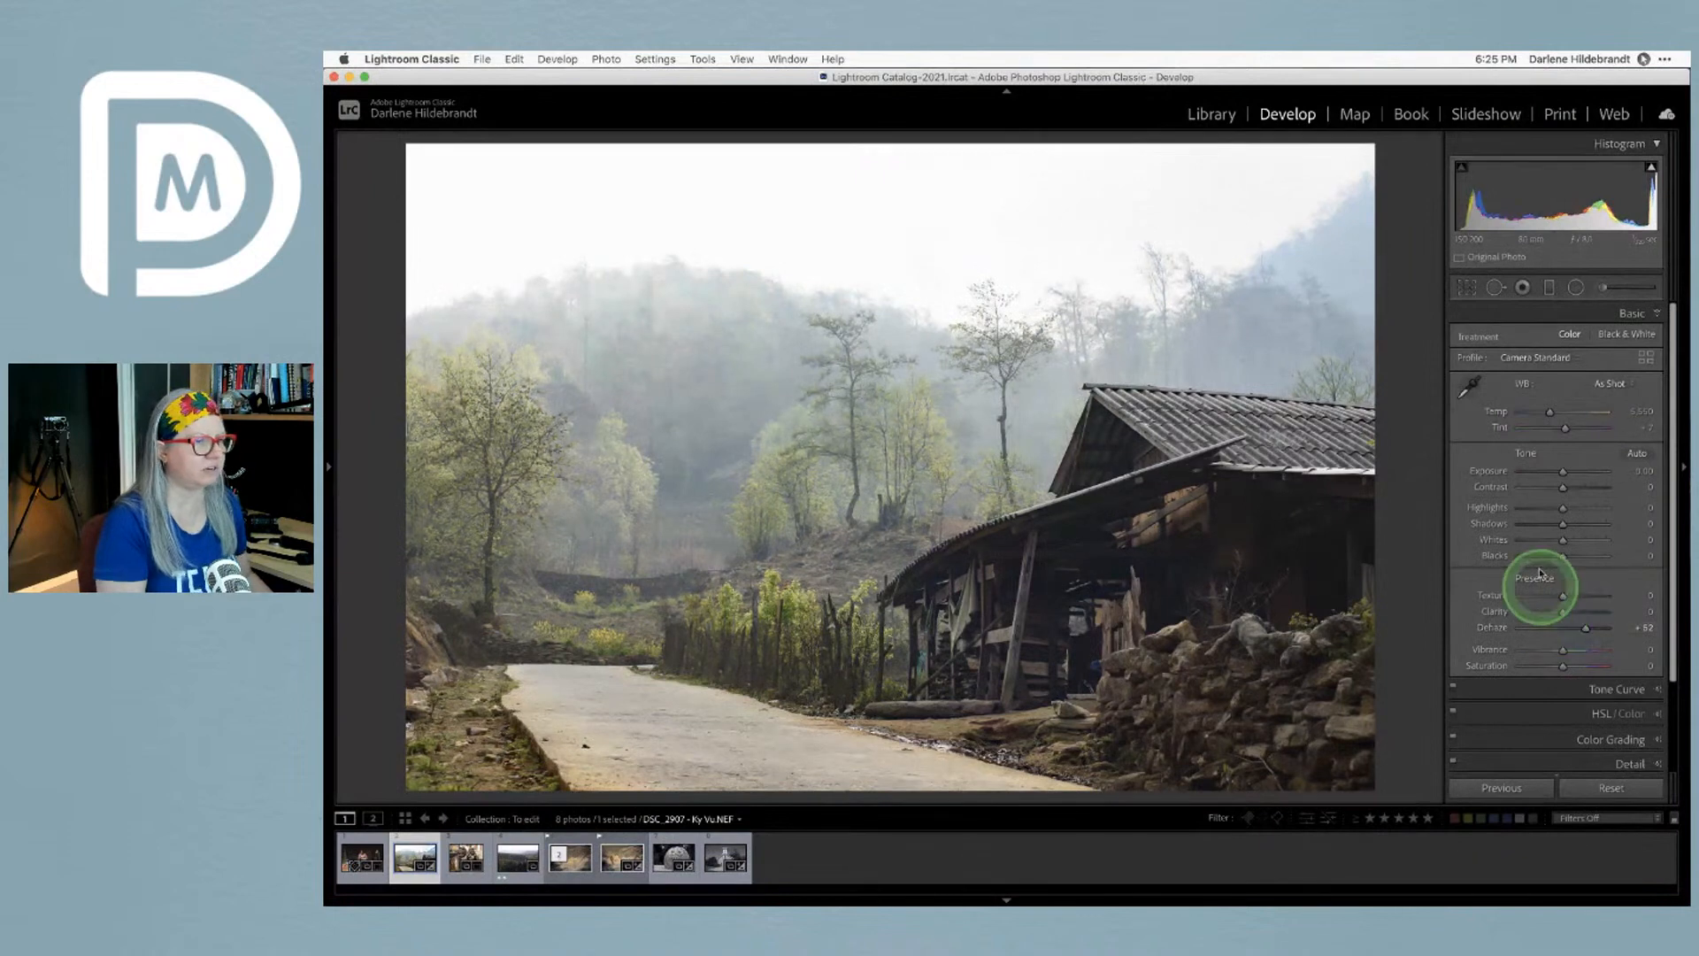
pyautogui.moveTo(1562, 507); pyautogui.dragTo(1549, 509)
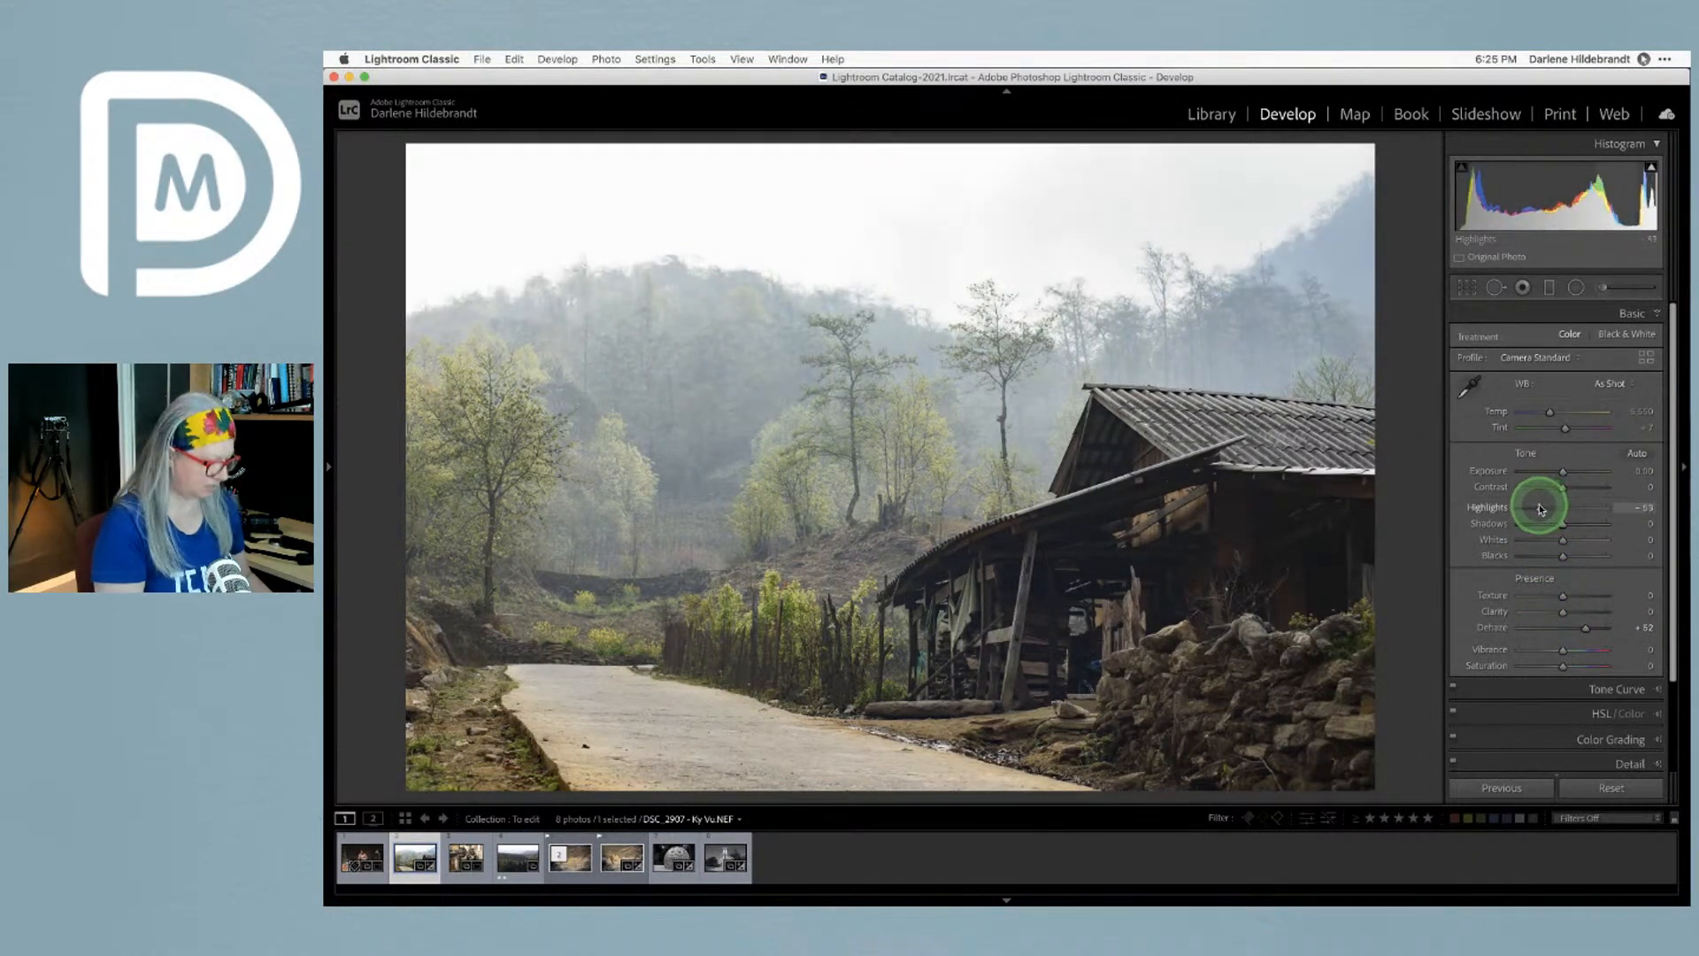
pyautogui.press('alt')
pyautogui.moveTo(1541, 509)
pyautogui.mouseDown()
pyautogui.moveTo(1557, 508)
pyautogui.moveTo(1525, 509)
pyautogui.moveTo(1559, 507)
pyautogui.moveTo(1529, 507)
pyautogui.mouseUp()
# Lower Blacks to -40 using the clipping preview and compare the photo with its before view
pyautogui.keyDown('alt'); pyautogui.click(1563, 557); pyautogui.keyUp('alt')
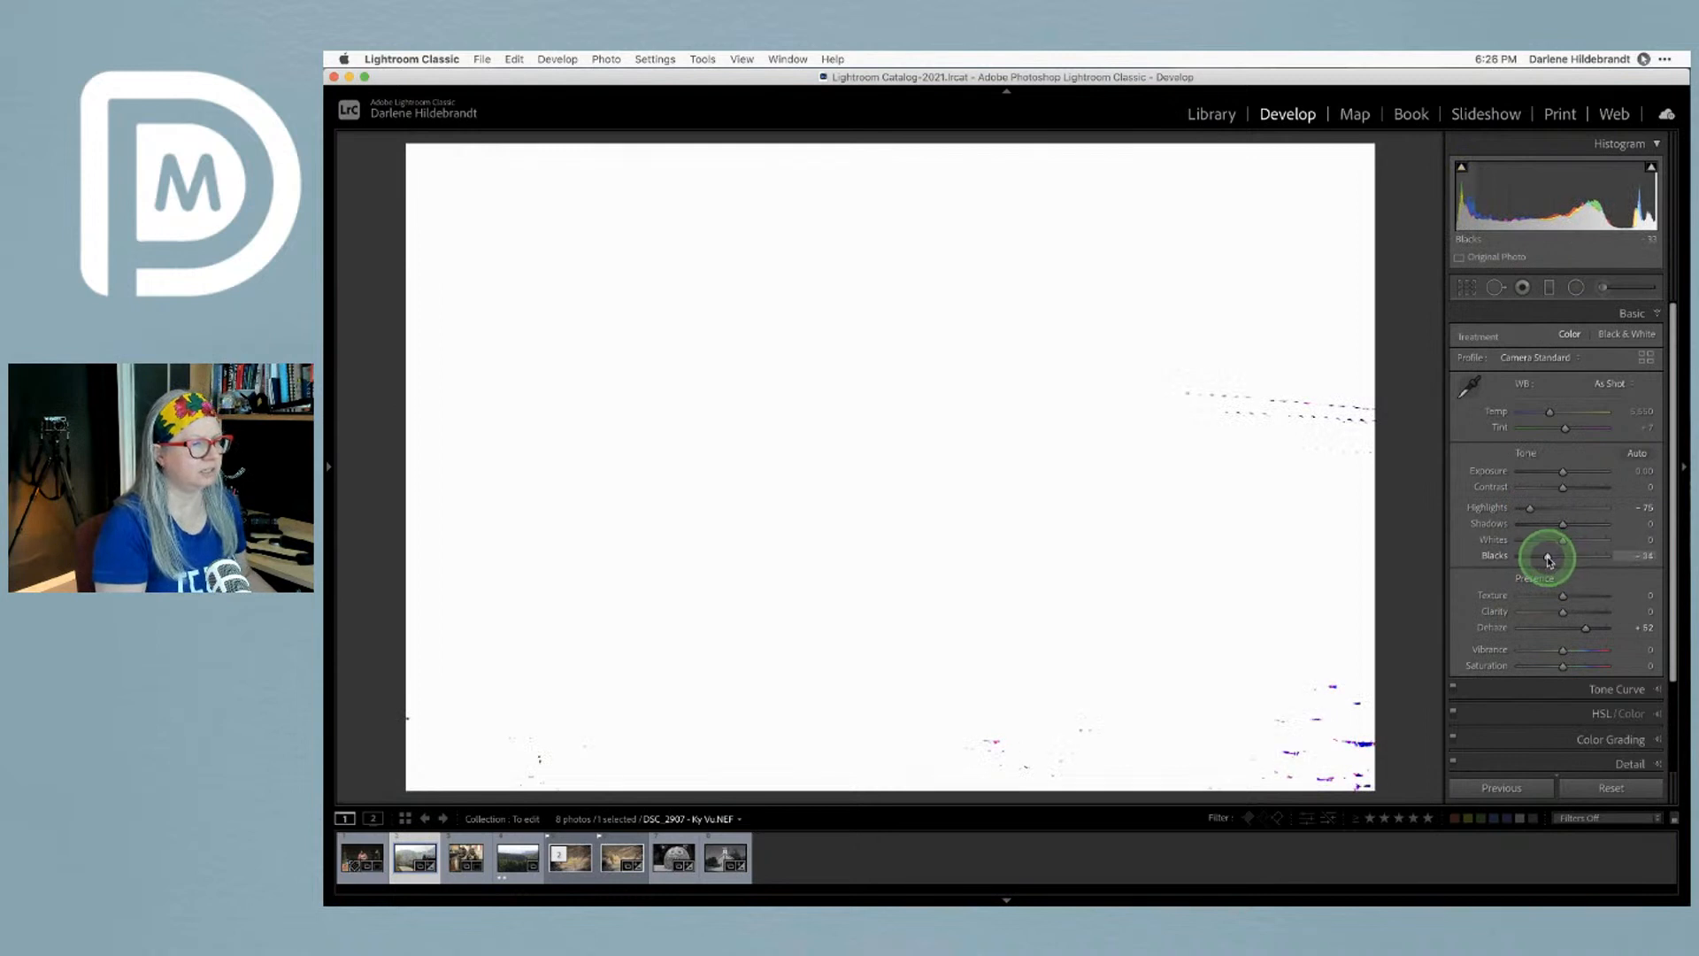
pyautogui.moveTo(1546, 559); pyautogui.dragTo(1546, 560)
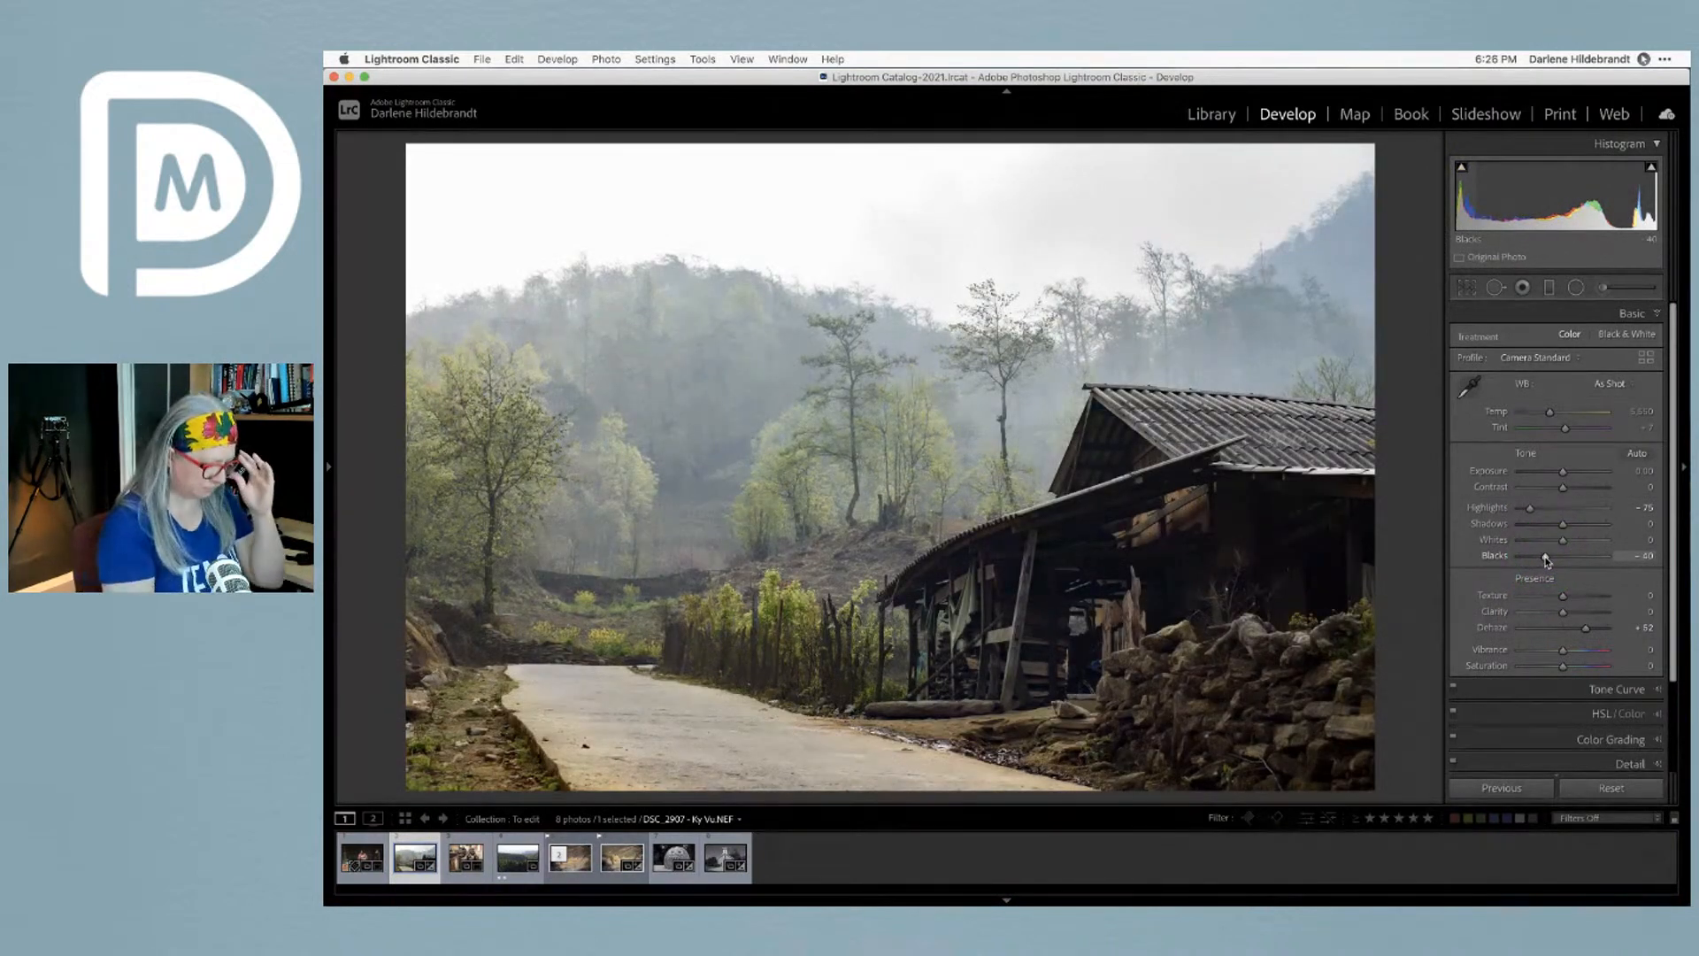
pyautogui.press('\\')
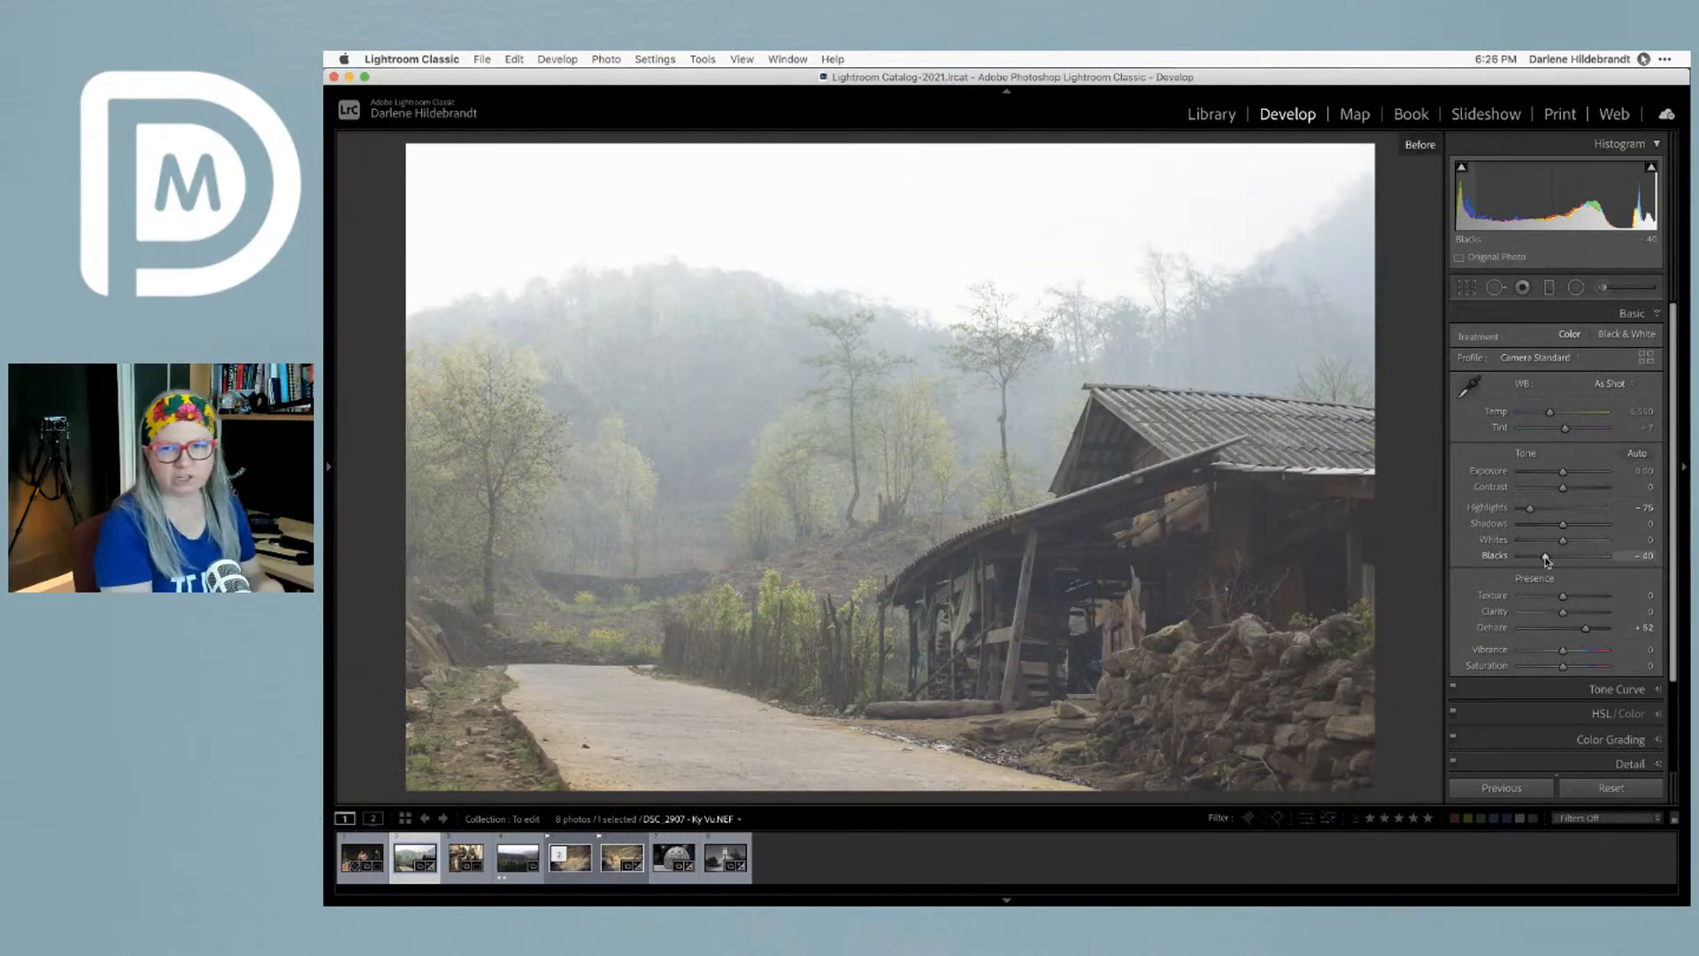
pyautogui.press('\\')
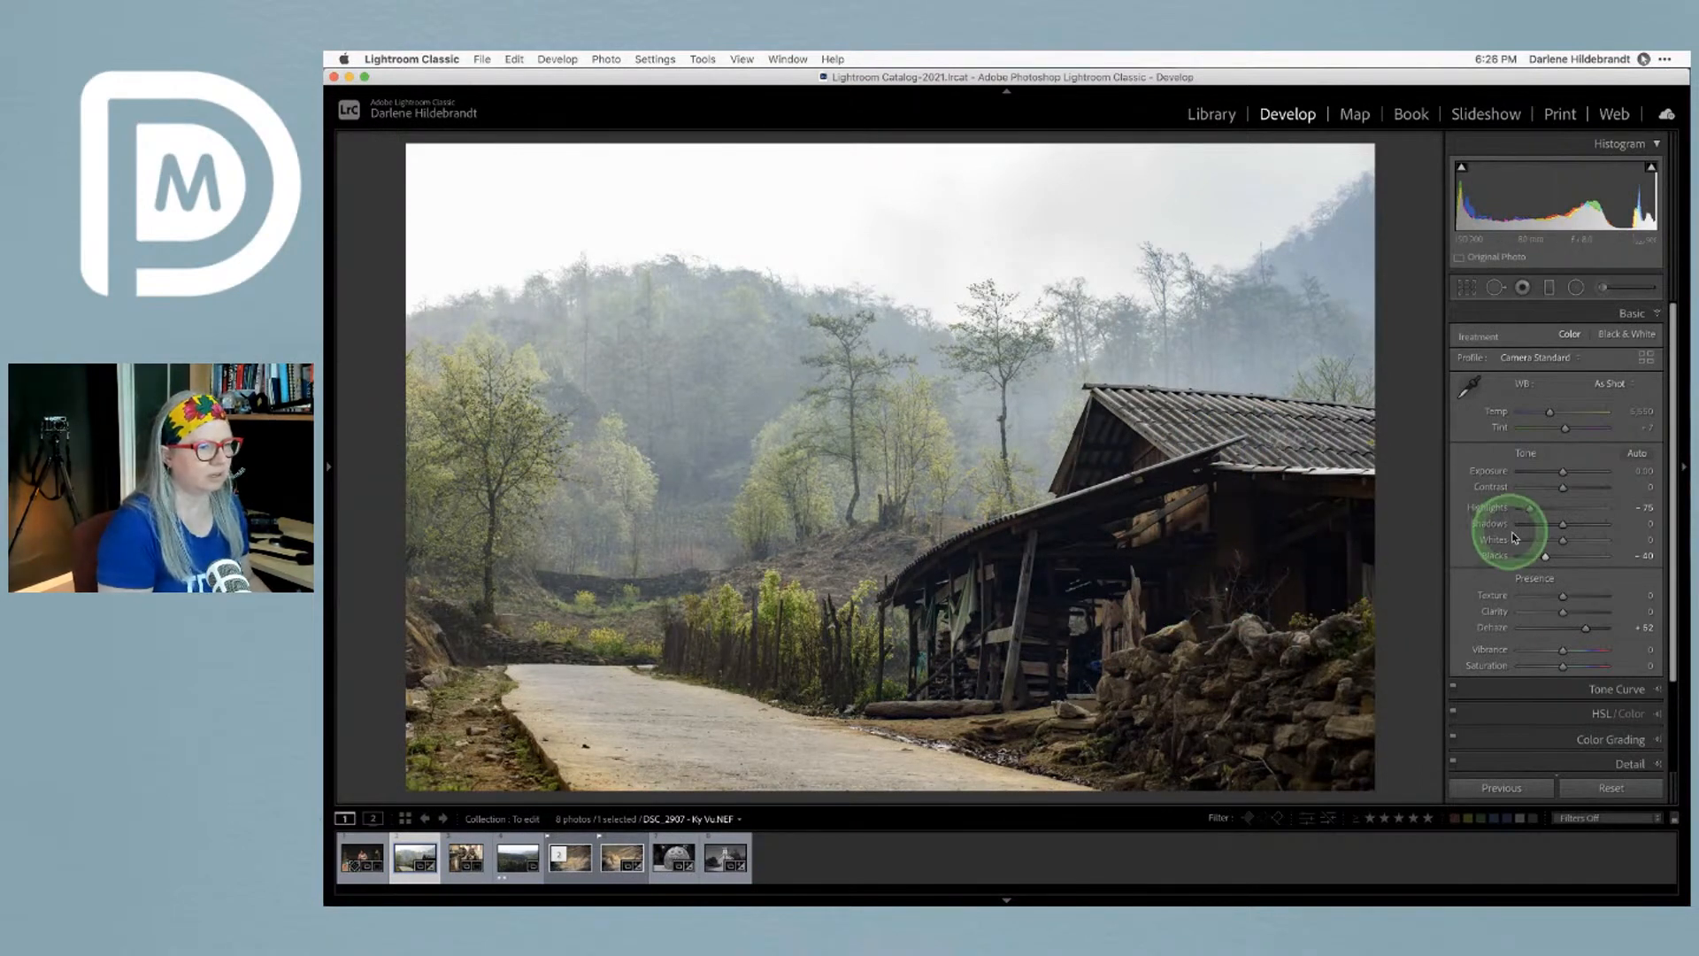
# Try opening up the dark farmhouse with Shadows at +100, and reset Shadows
pyautogui.moveTo(1563, 523); pyautogui.dragTo(1645, 521)
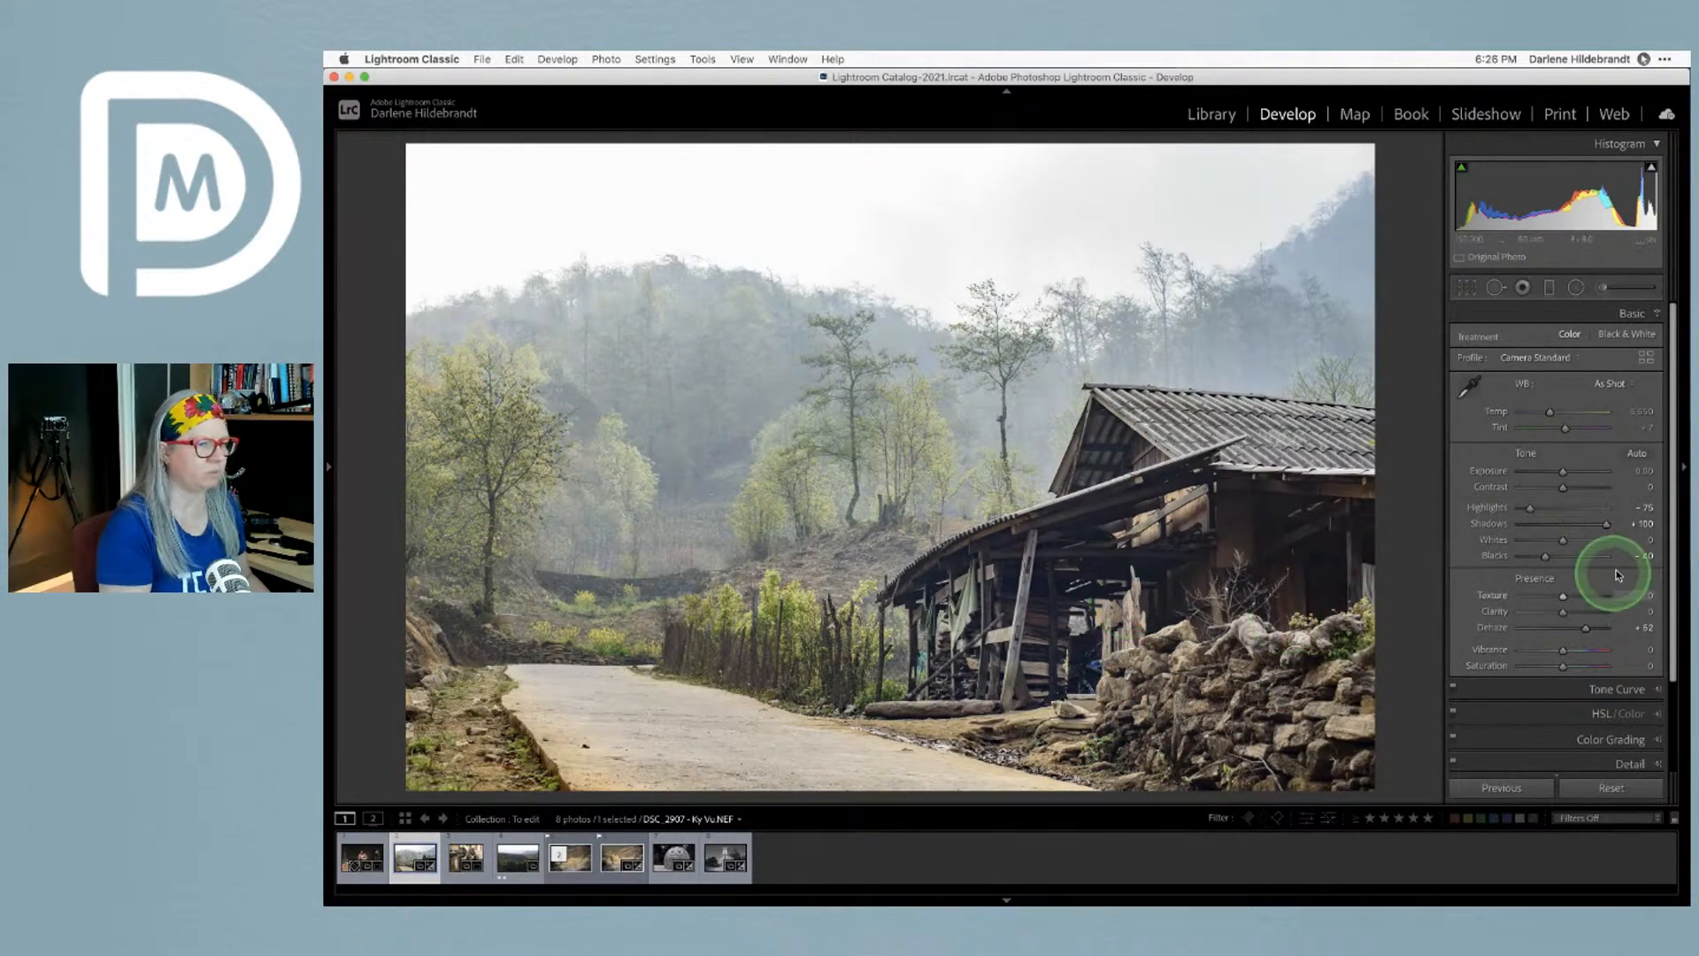
pyautogui.doubleClick(1608, 528)
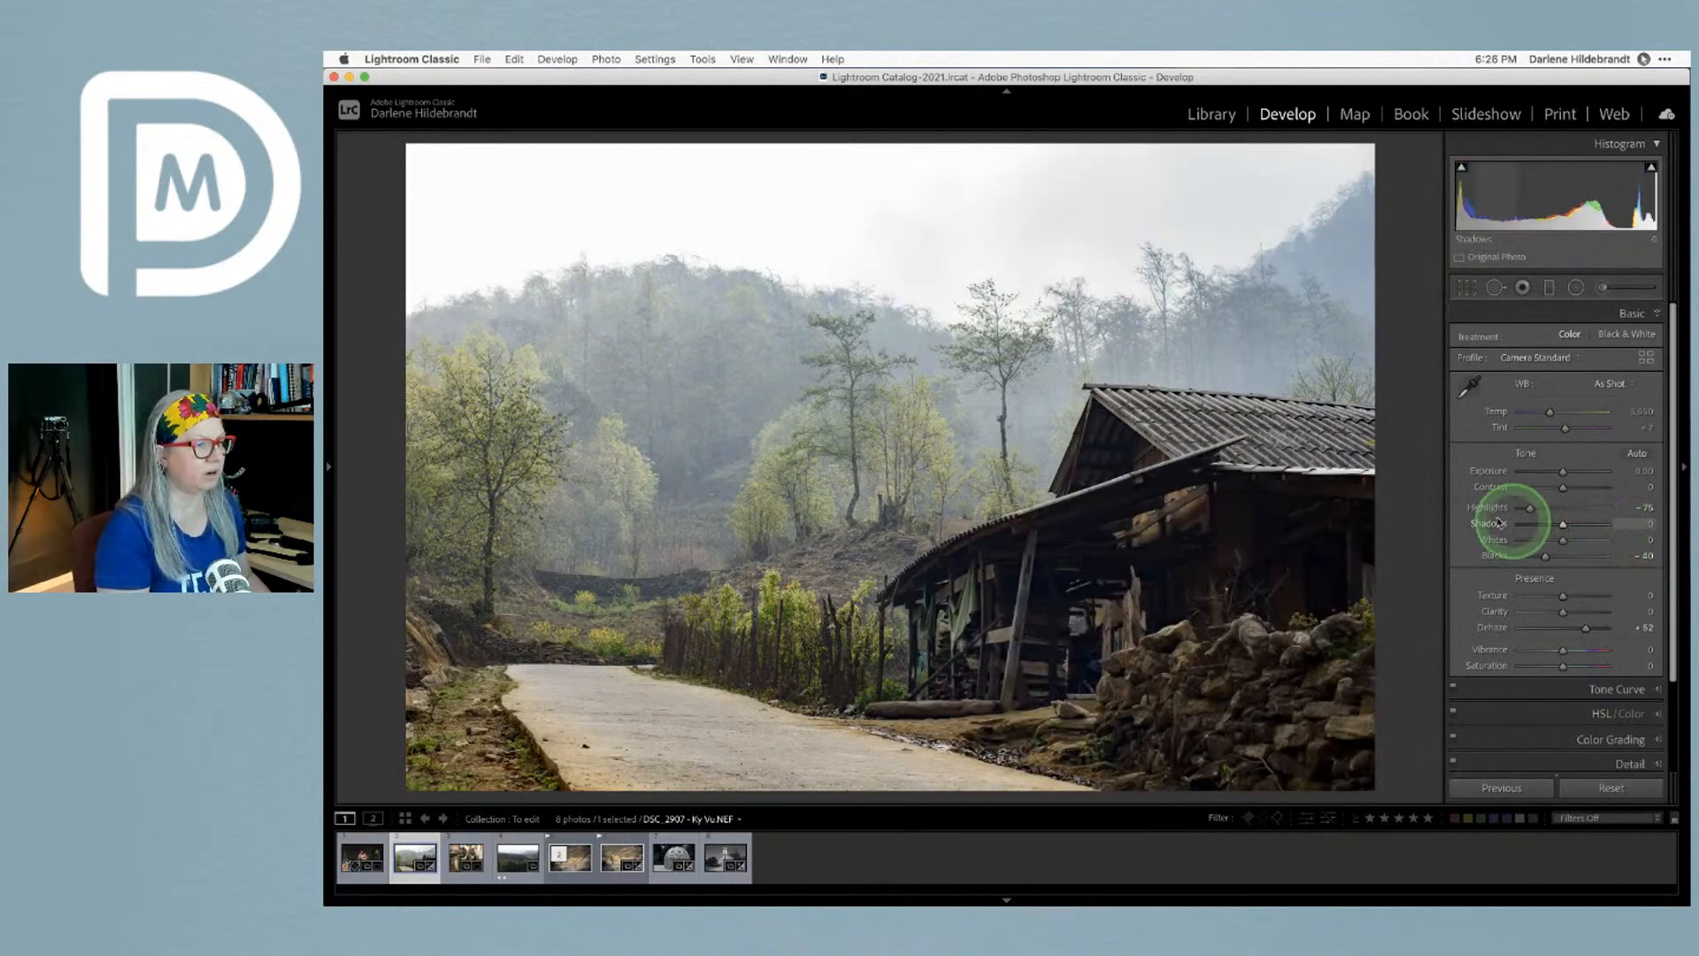
# Add a radial filter over the farmhouse and stone wall, and reset all its effect sliders
pyautogui.click(1576, 287)
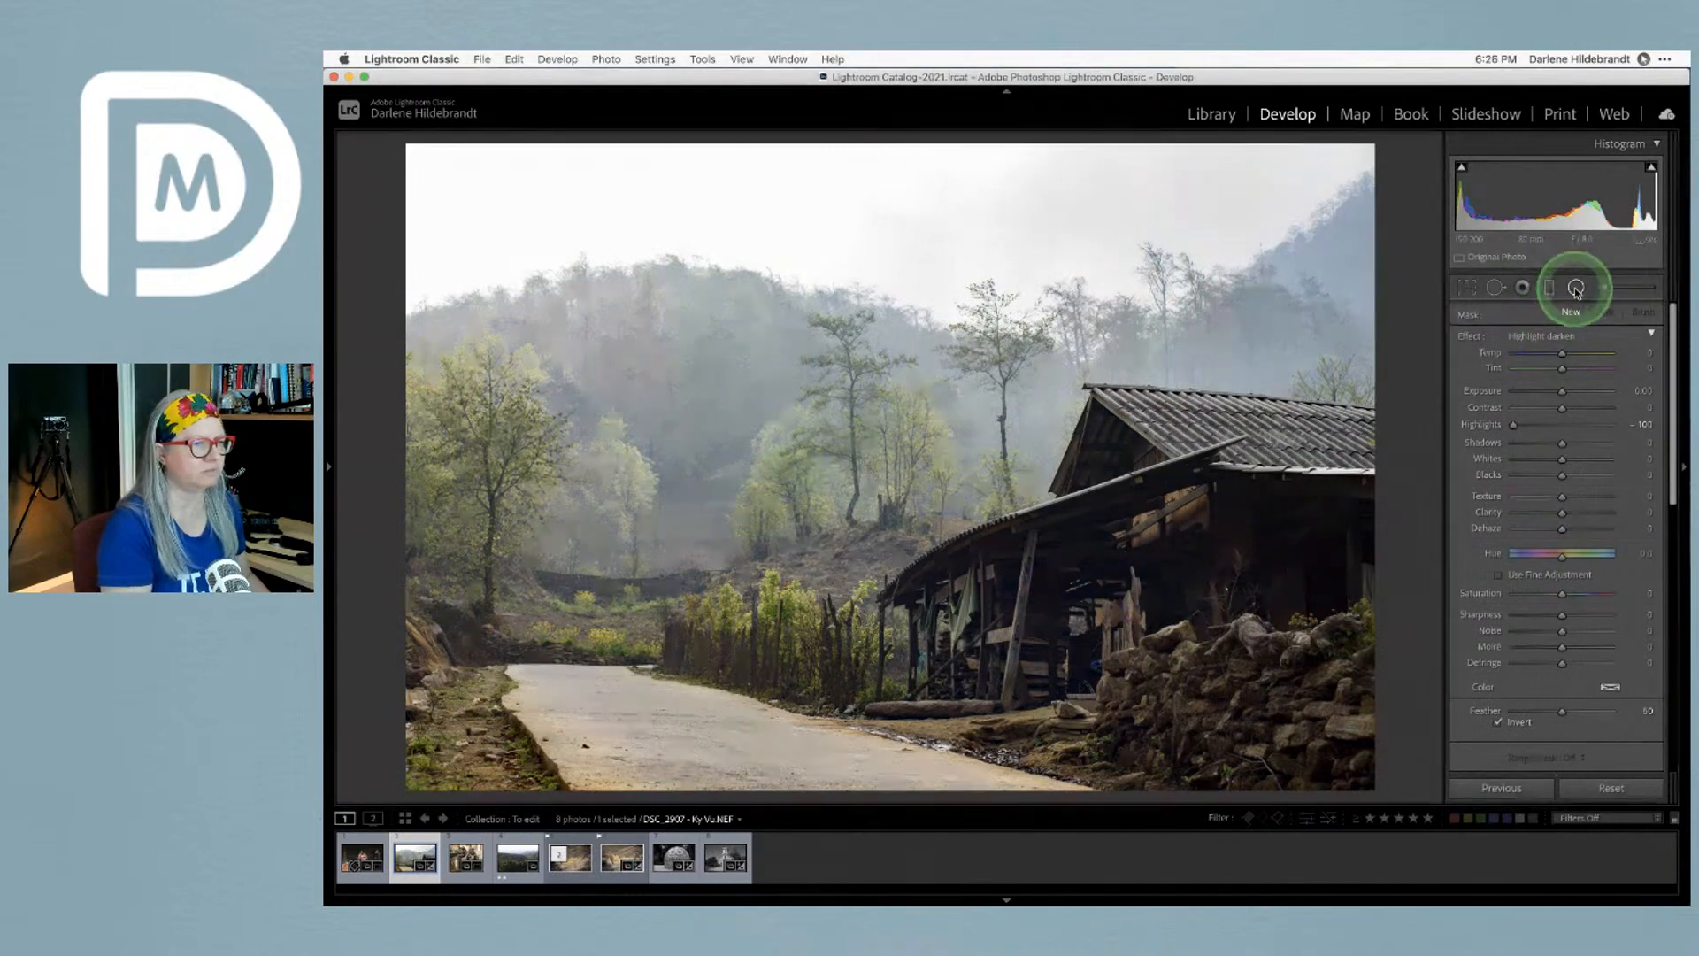
pyautogui.moveTo(1141, 573); pyautogui.dragTo(1428, 757)
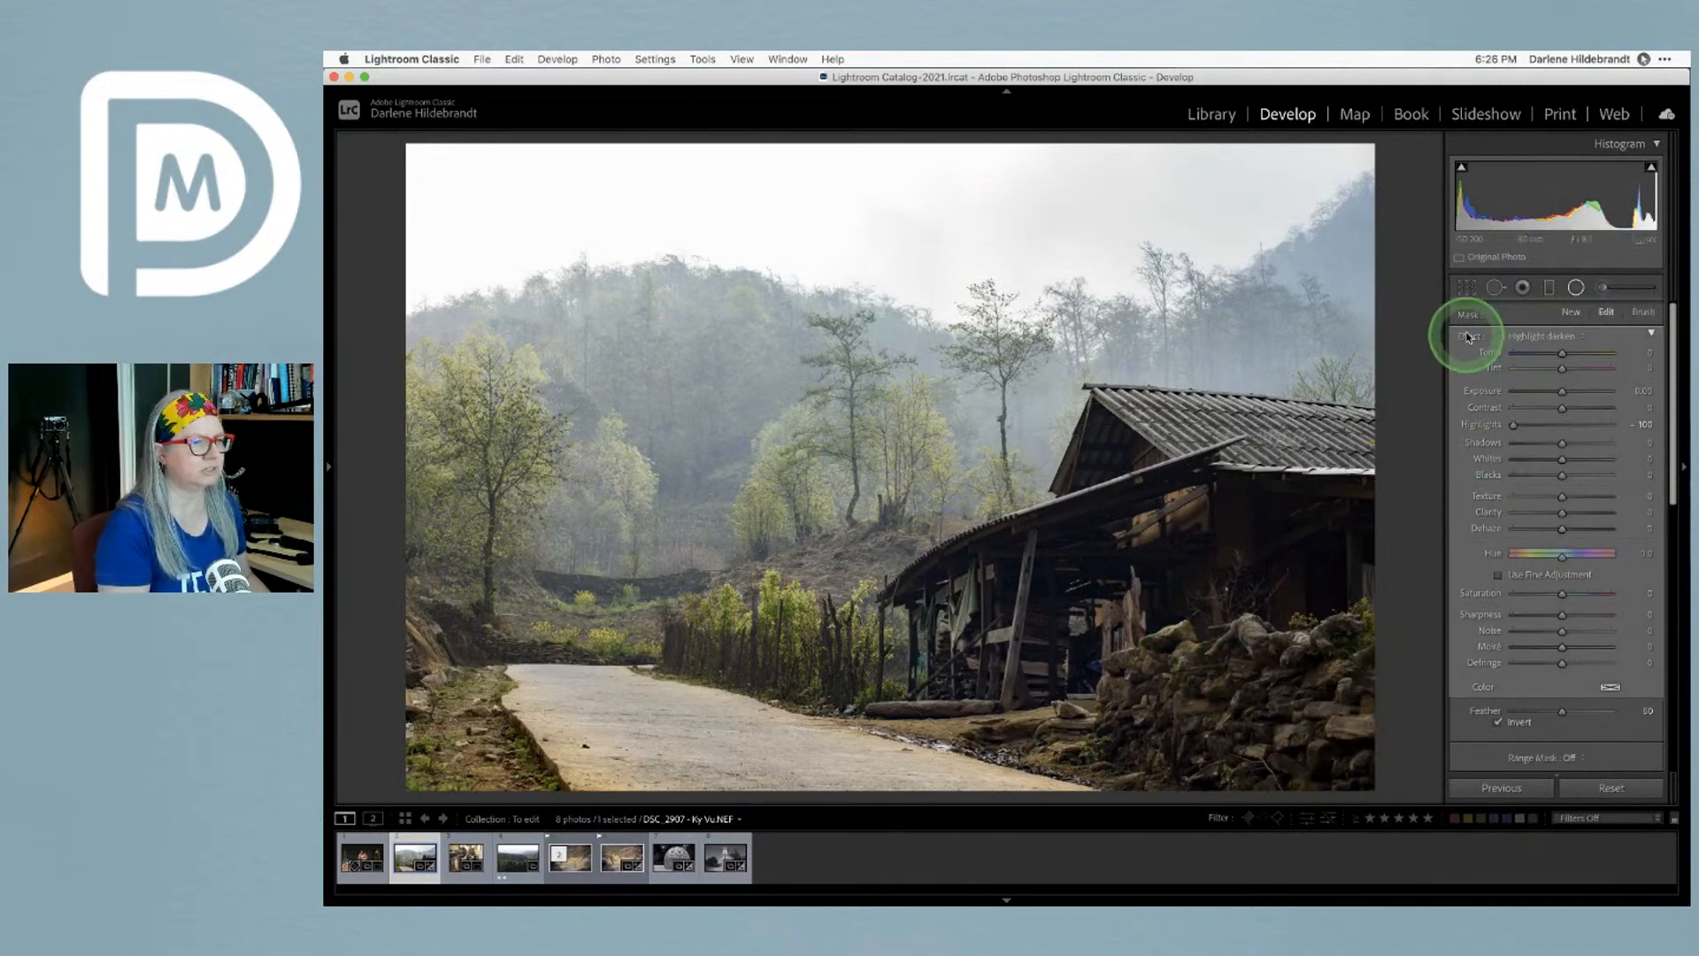
pyautogui.doubleClick(1471, 338)
# Brighten the farmhouse radial filter by setting Shadows to 31 and Exposure to about 0.83
pyautogui.click(1559, 446)
pyautogui.moveTo(1563, 446); pyautogui.dragTo(1571, 394)
pyautogui.click(1567, 391)
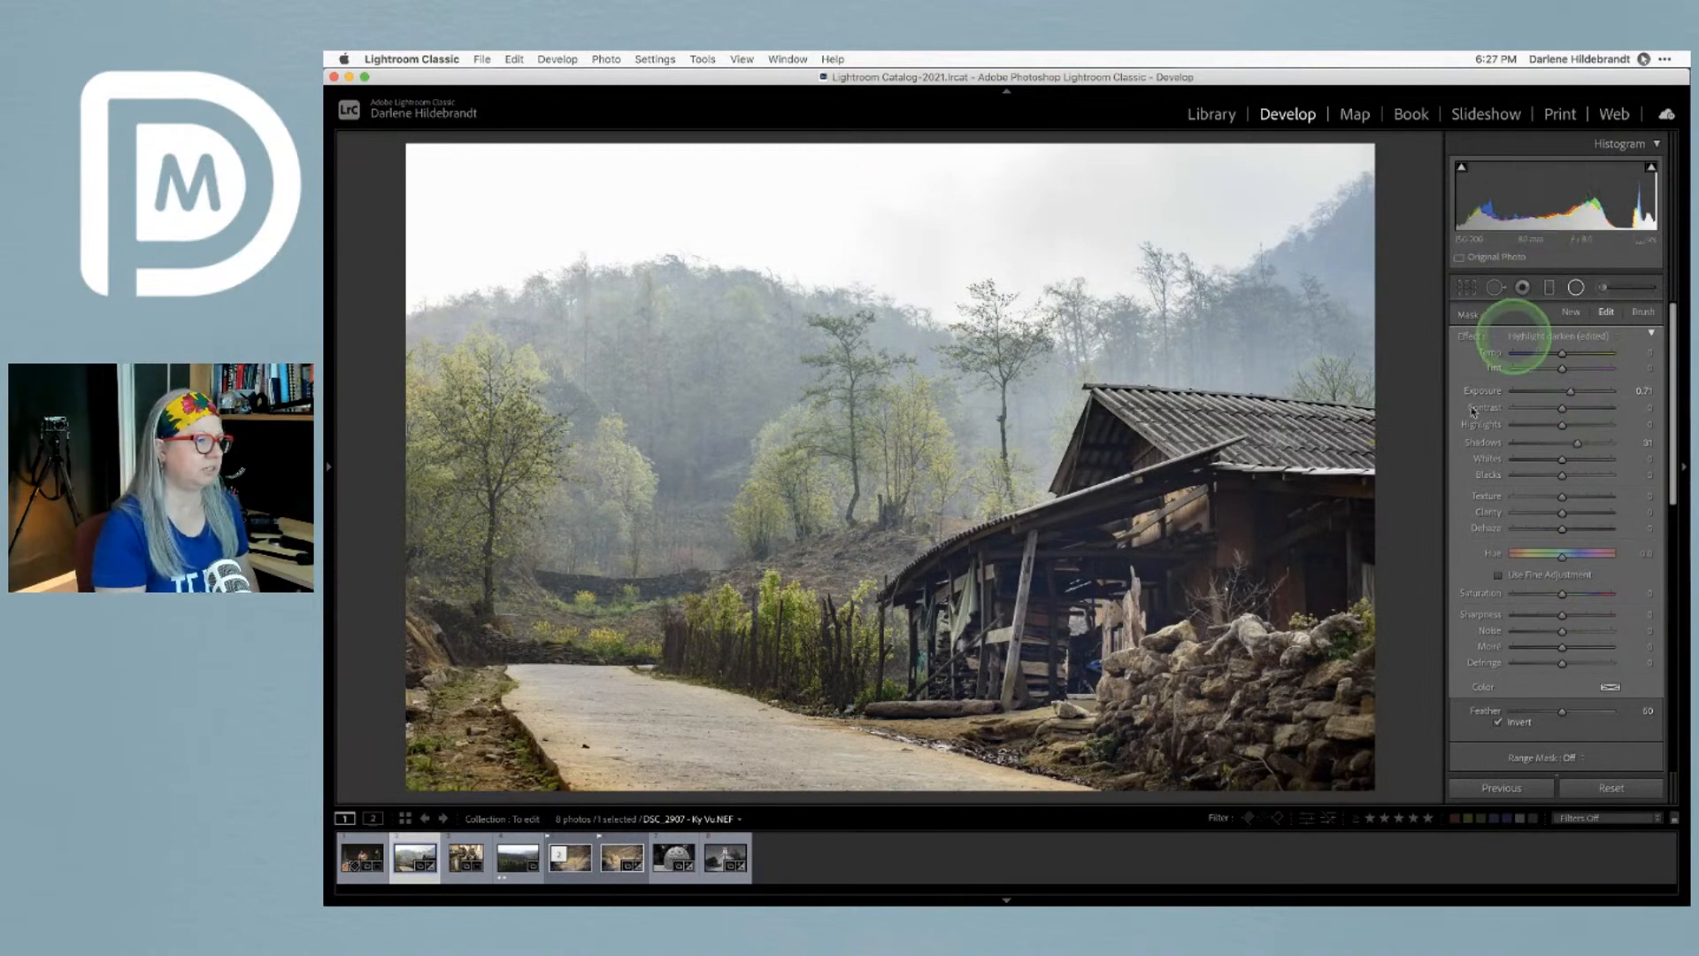
pyautogui.moveTo(1570, 395); pyautogui.dragTo(1576, 385)
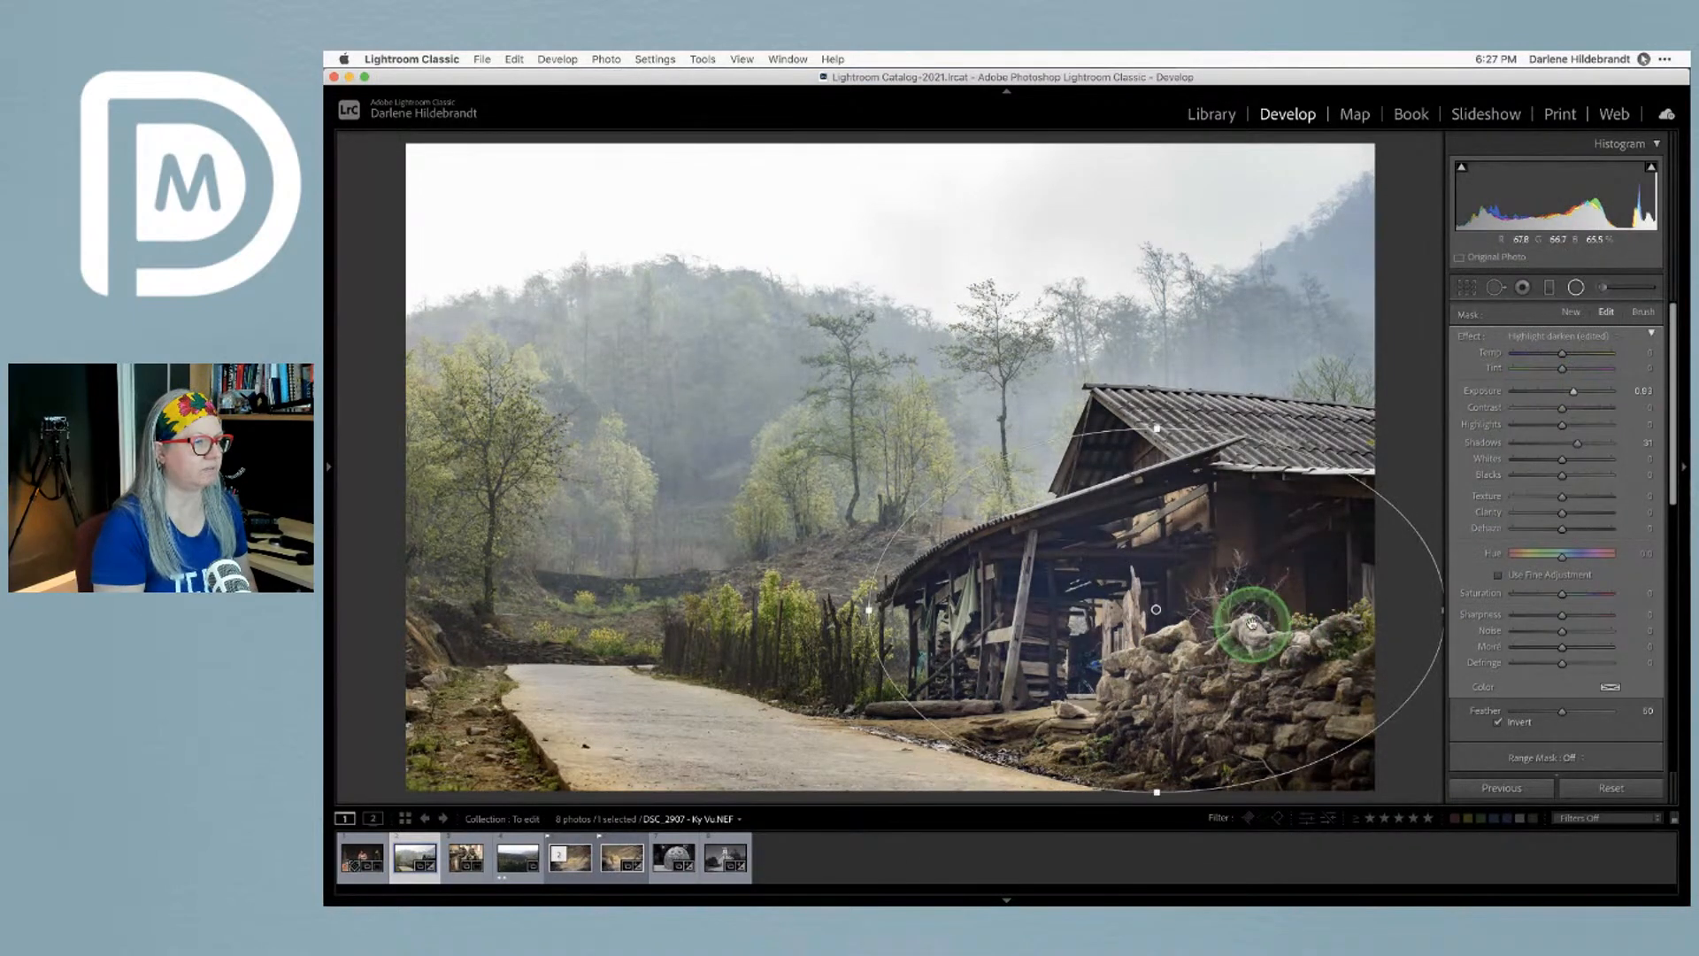
# Adjust the radial filter's shape and position over the farmhouse, and reduce its Shadows to 27
pyautogui.moveTo(1368, 471); pyautogui.dragTo(1317, 379)
pyautogui.moveTo(1288, 587); pyautogui.dragTo(1278, 582)
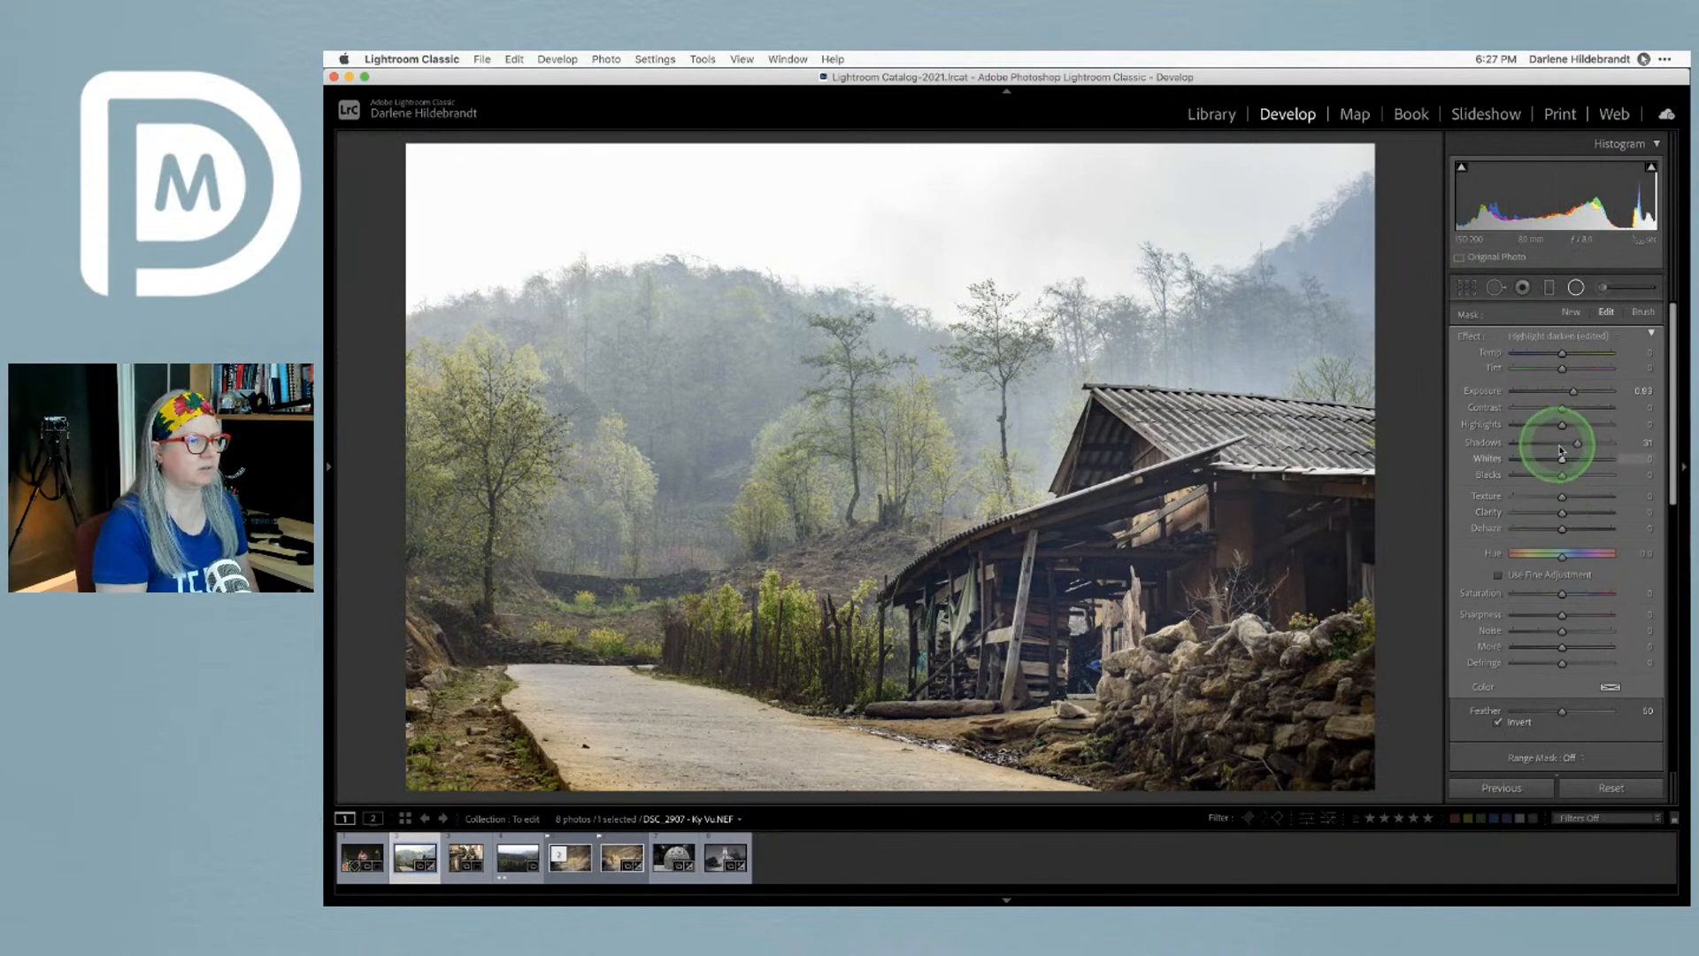
pyautogui.moveTo(1576, 442); pyautogui.dragTo(1574, 442)
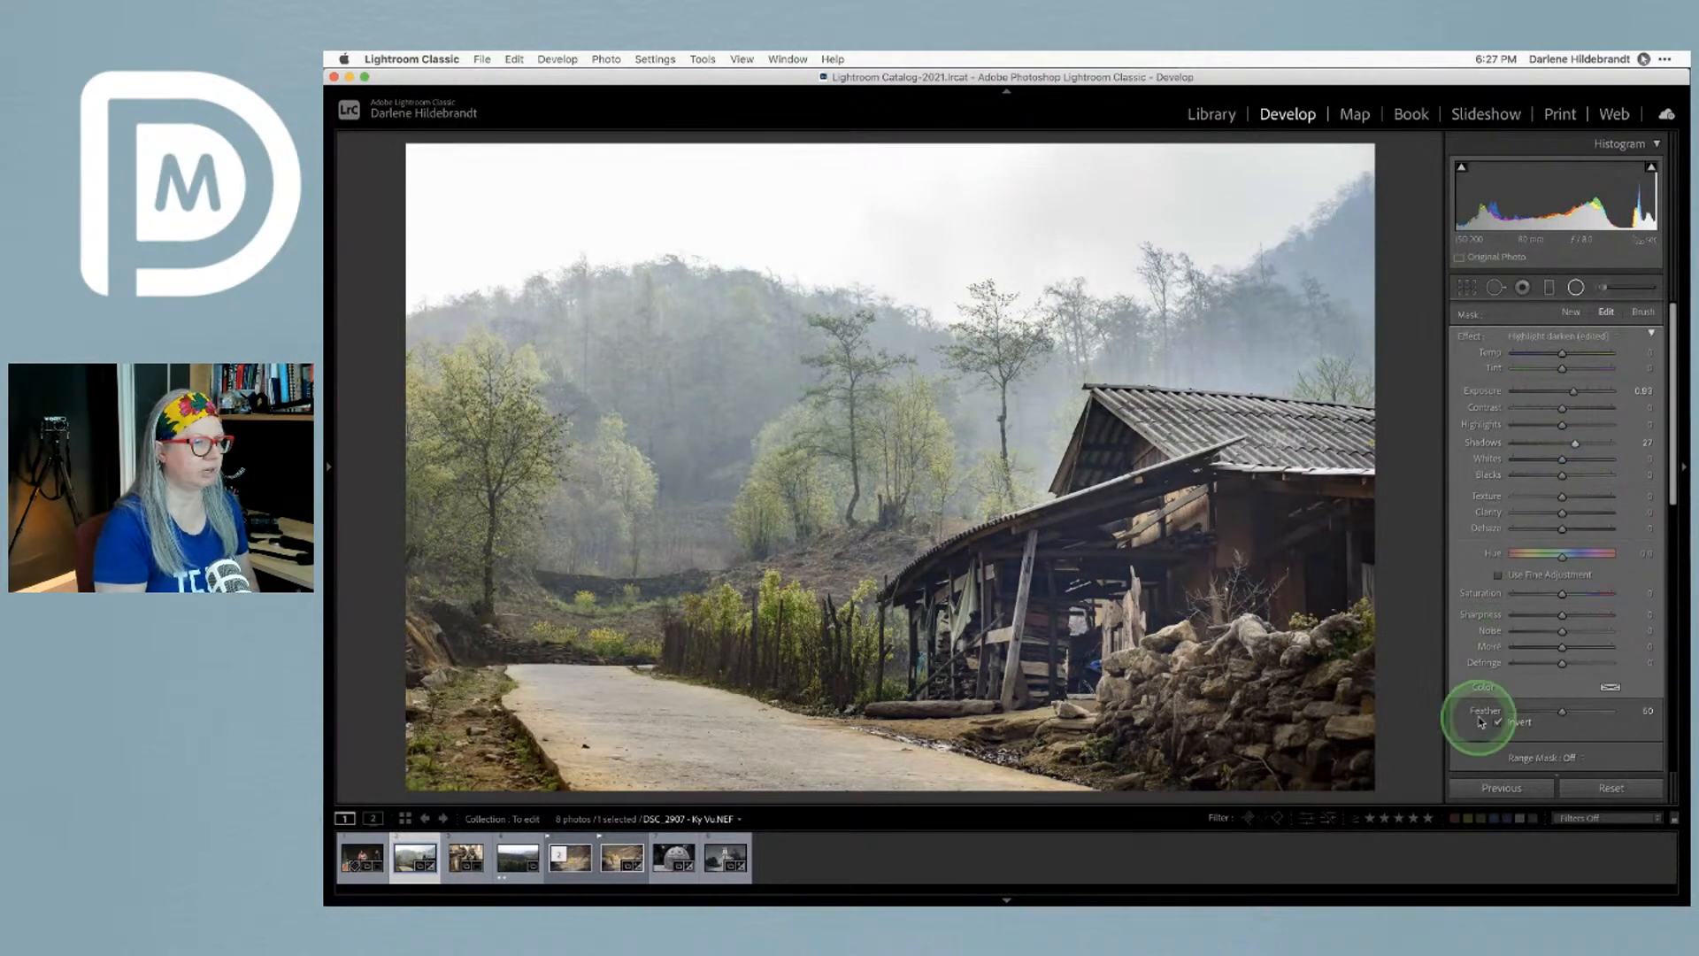
# Toggle the radial filter off and on to compare the farmhouse with and without the adjustment
pyautogui.scroll(-3, 1478, 717)
pyautogui.click(1464, 750)
pyautogui.click(1462, 750)
pyautogui.click(1462, 751)
pyautogui.click(1462, 751)
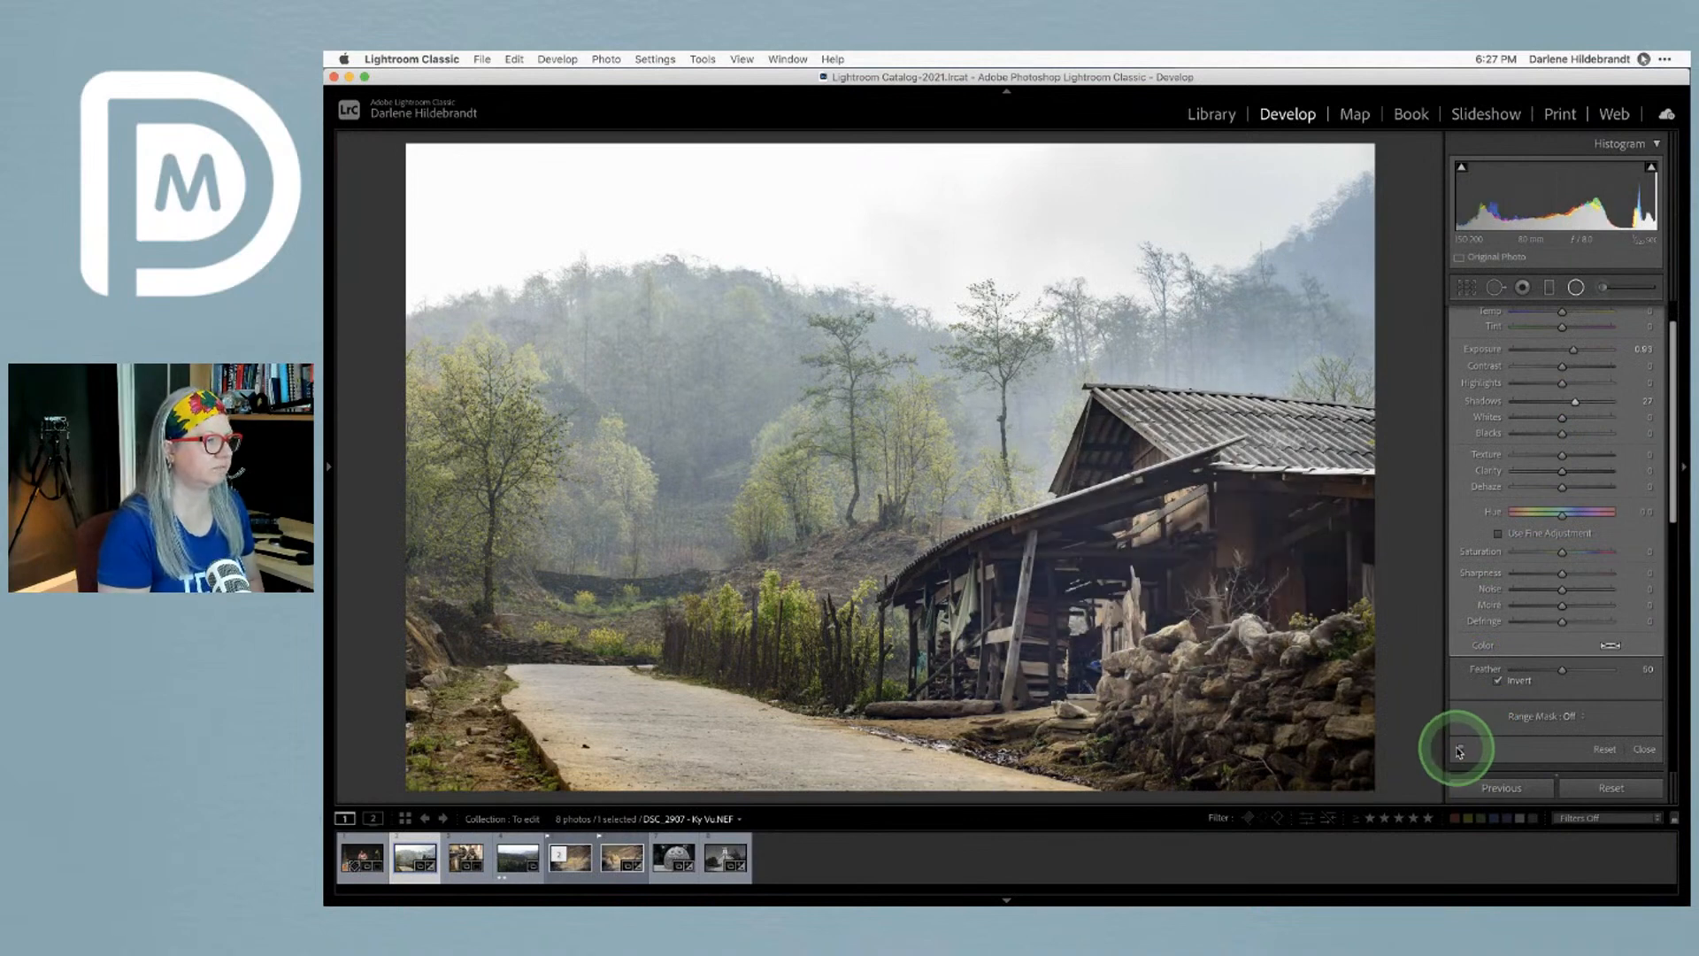
# Restrict the farmhouse radial filter with a Luminance range mask set to 0/25, previewing the mask overlay and hiding it again
pyautogui.scroll(-2, 1477, 501)
pyautogui.scroll(3, 1548, 580)
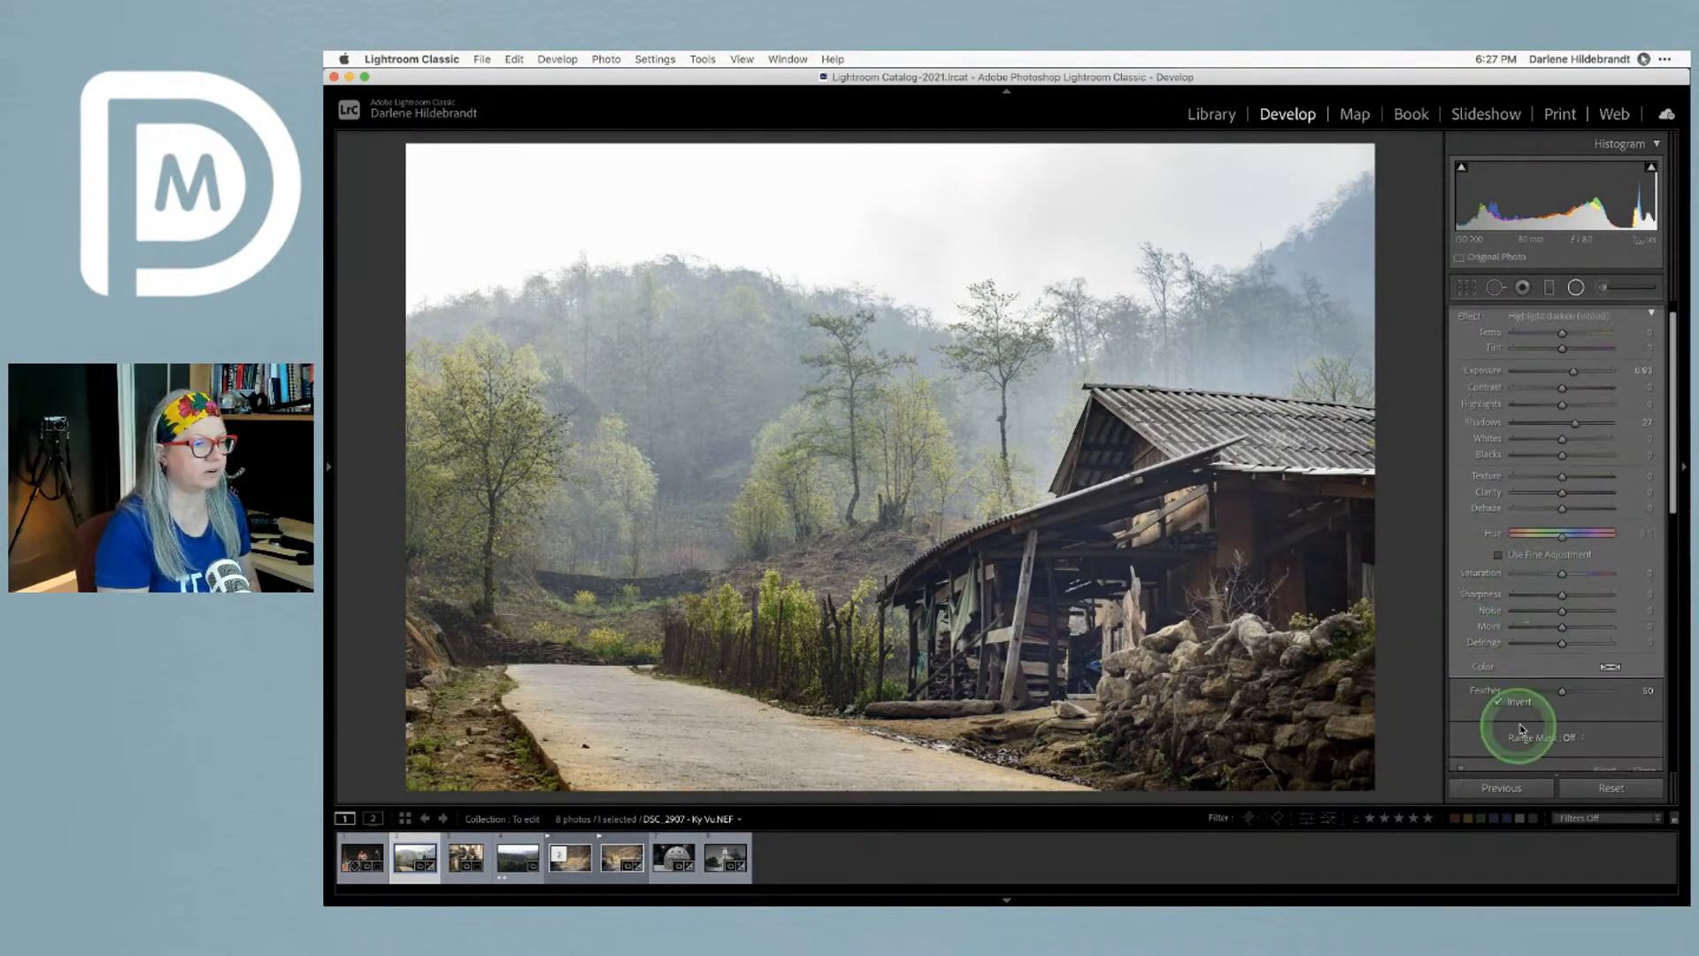
pyautogui.scroll(-3, 1602, 706)
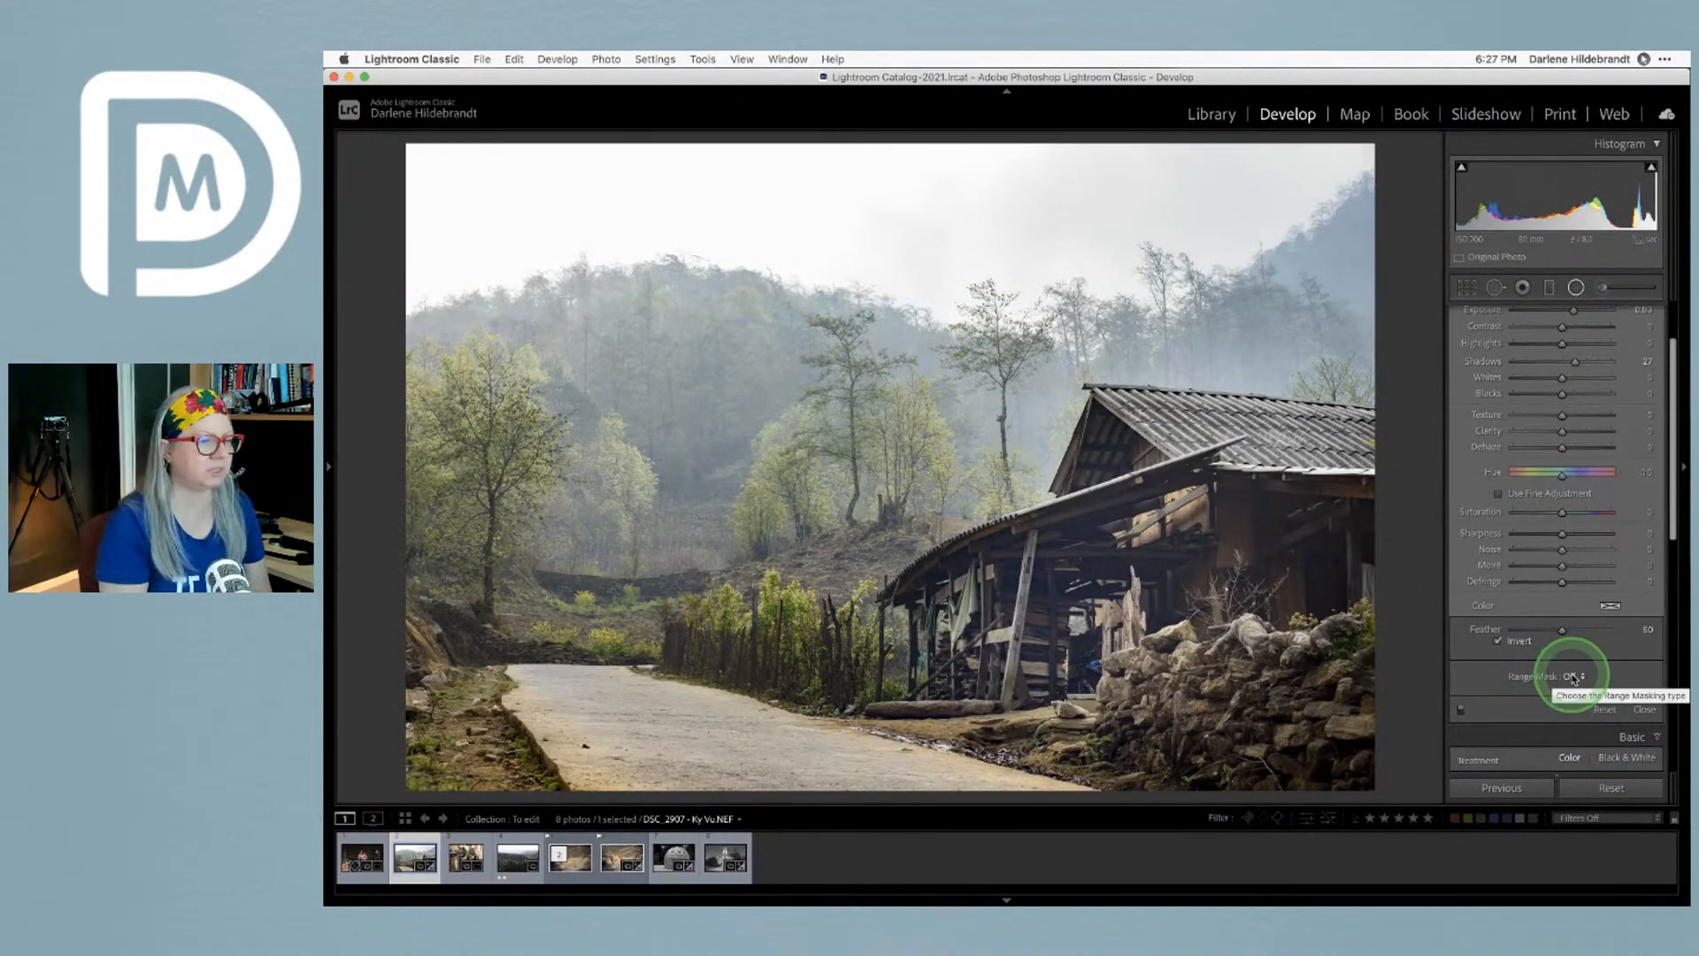
pyautogui.click(1573, 677)
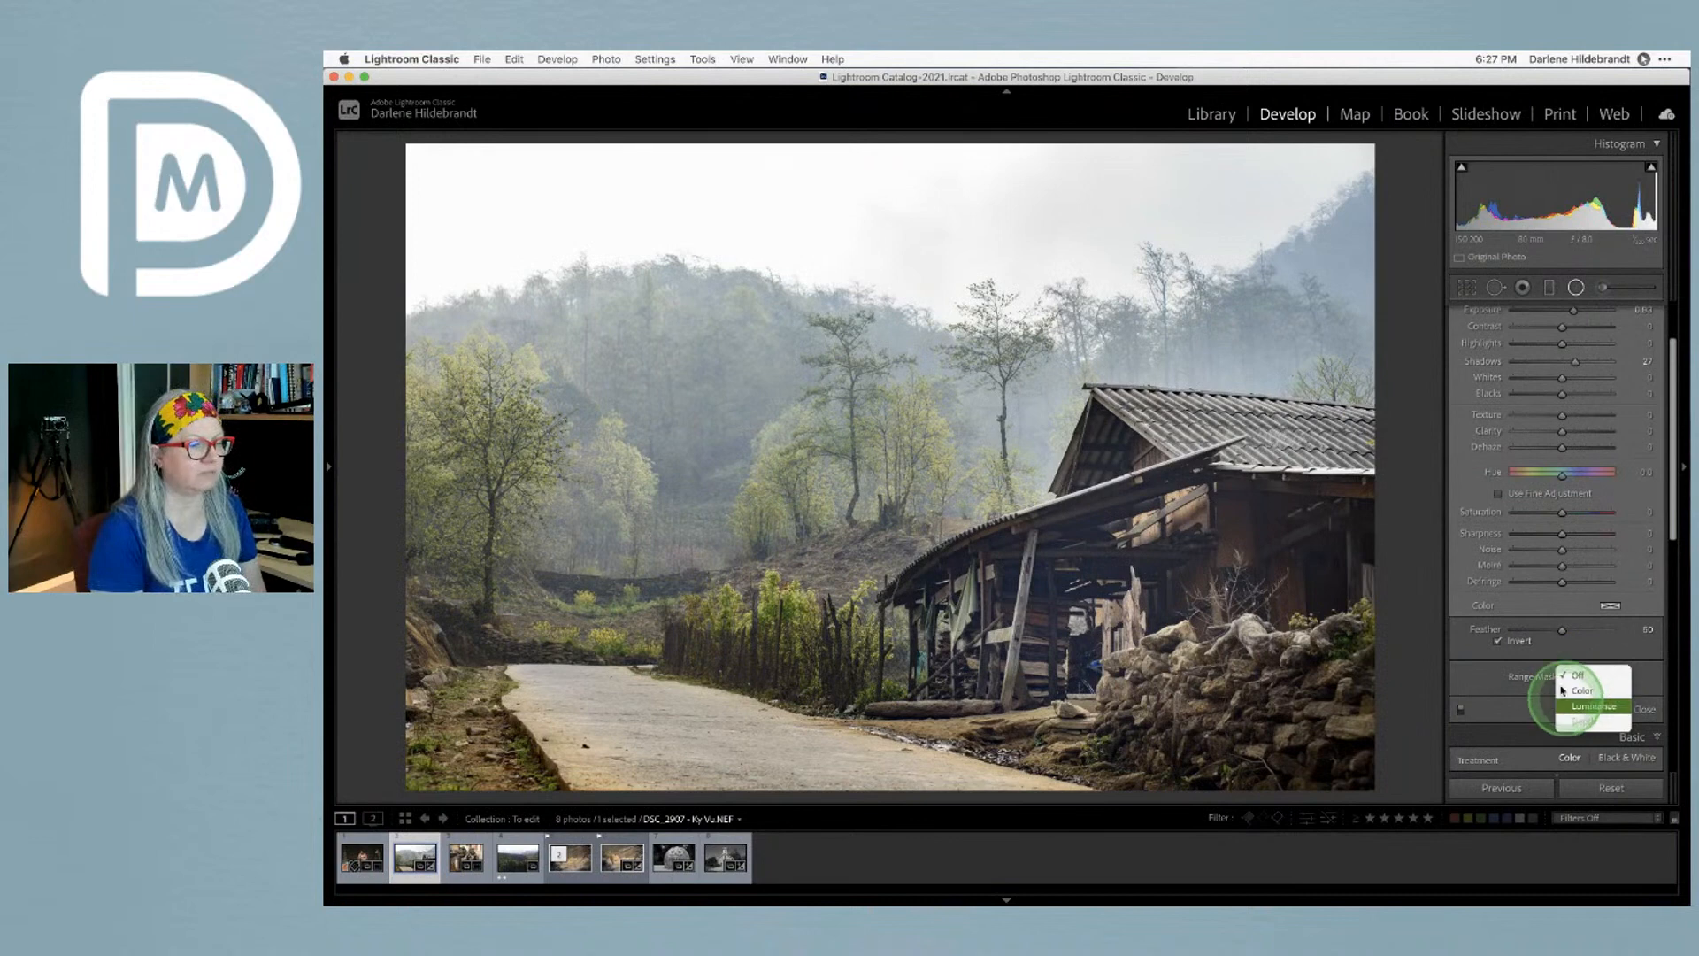
pyautogui.click(1568, 704)
pyautogui.scroll(-5, 1524, 607)
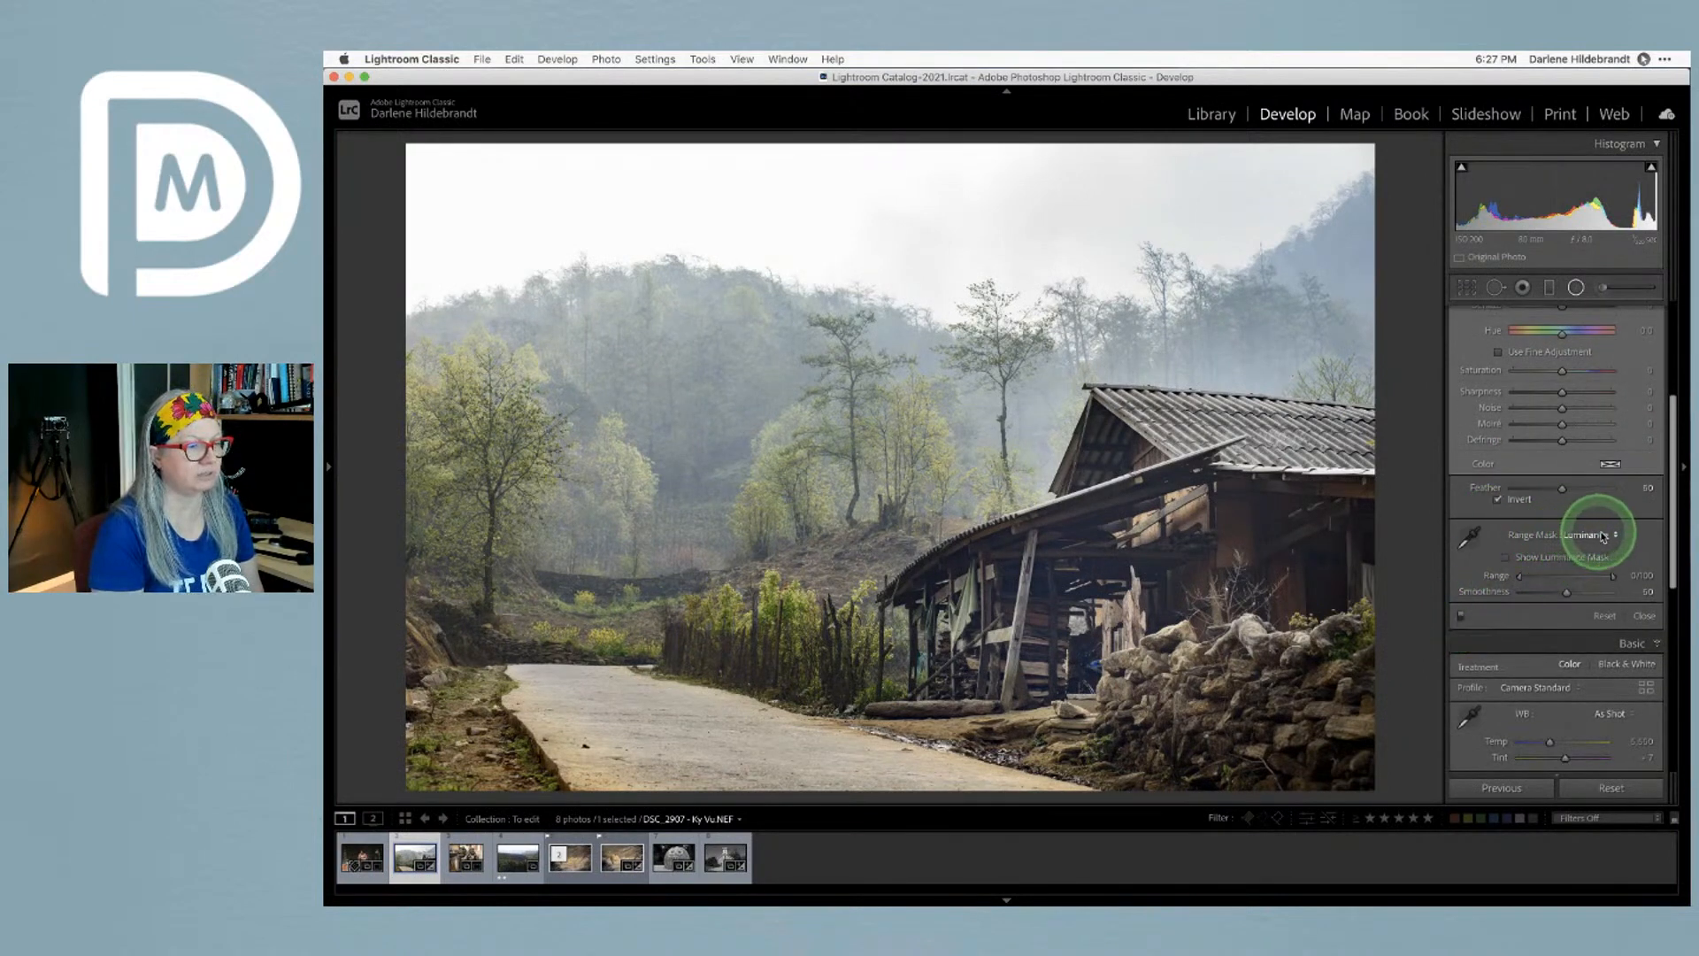
pyautogui.click(1508, 558)
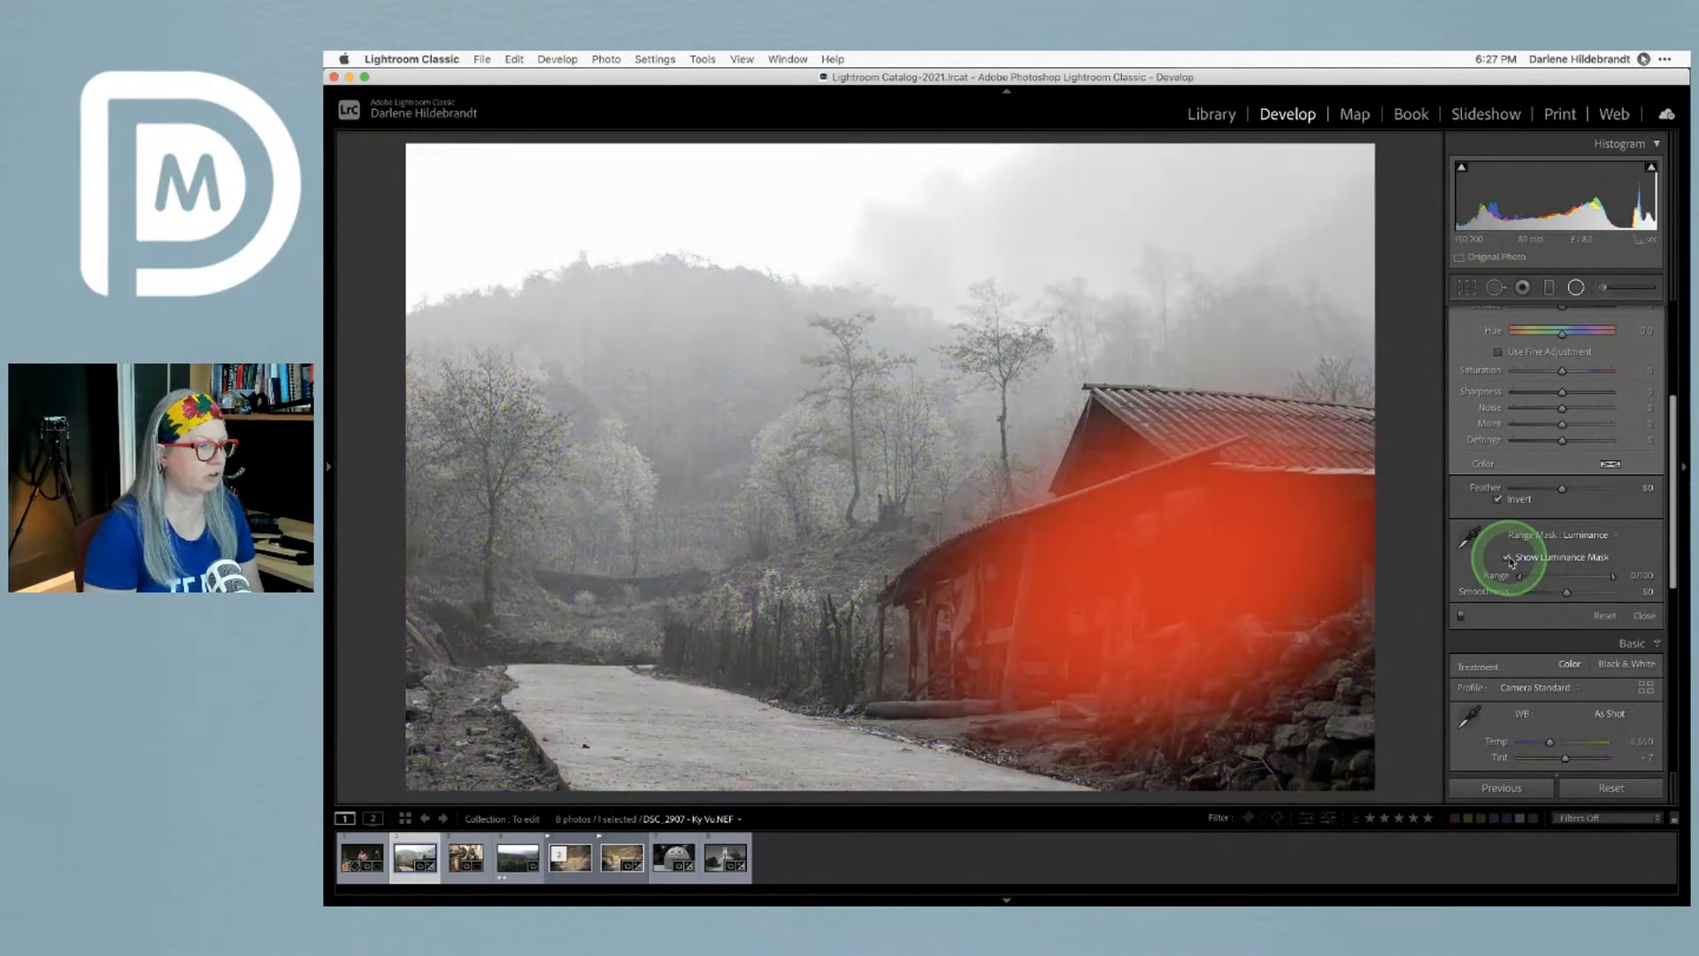
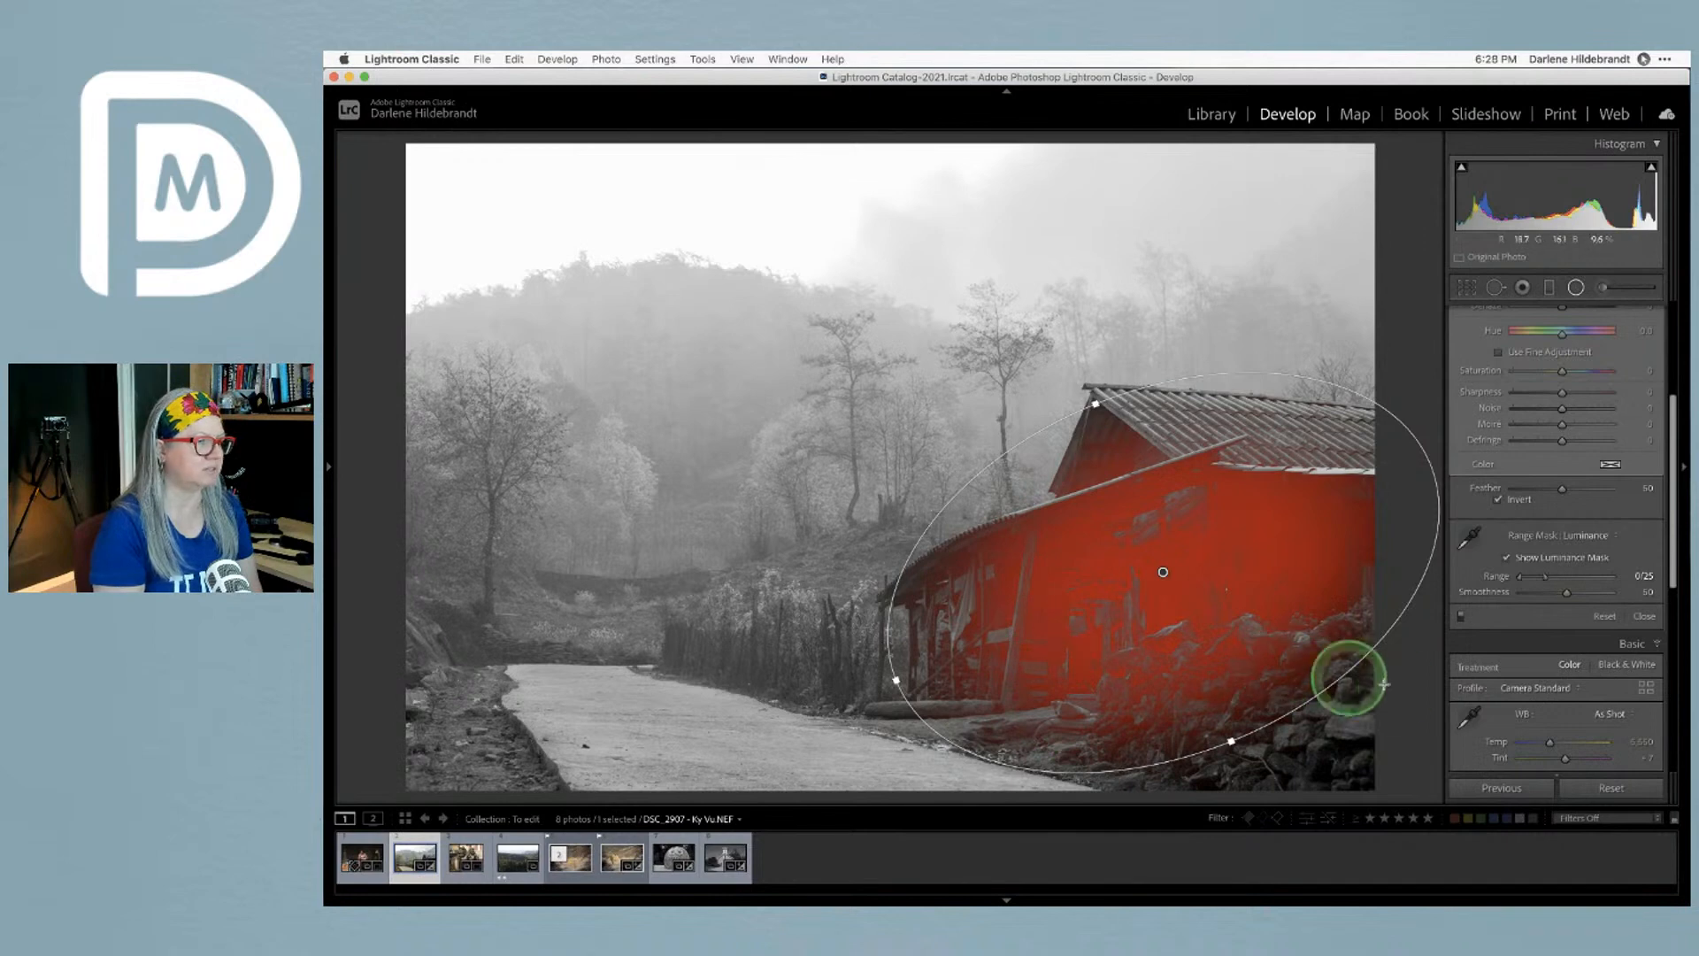
pyautogui.click(1508, 559)
# Compare the radial filter's effect off and on, and widen its luminance range to 0/40 before closing the filter
pyautogui.scroll(5, 1515, 566)
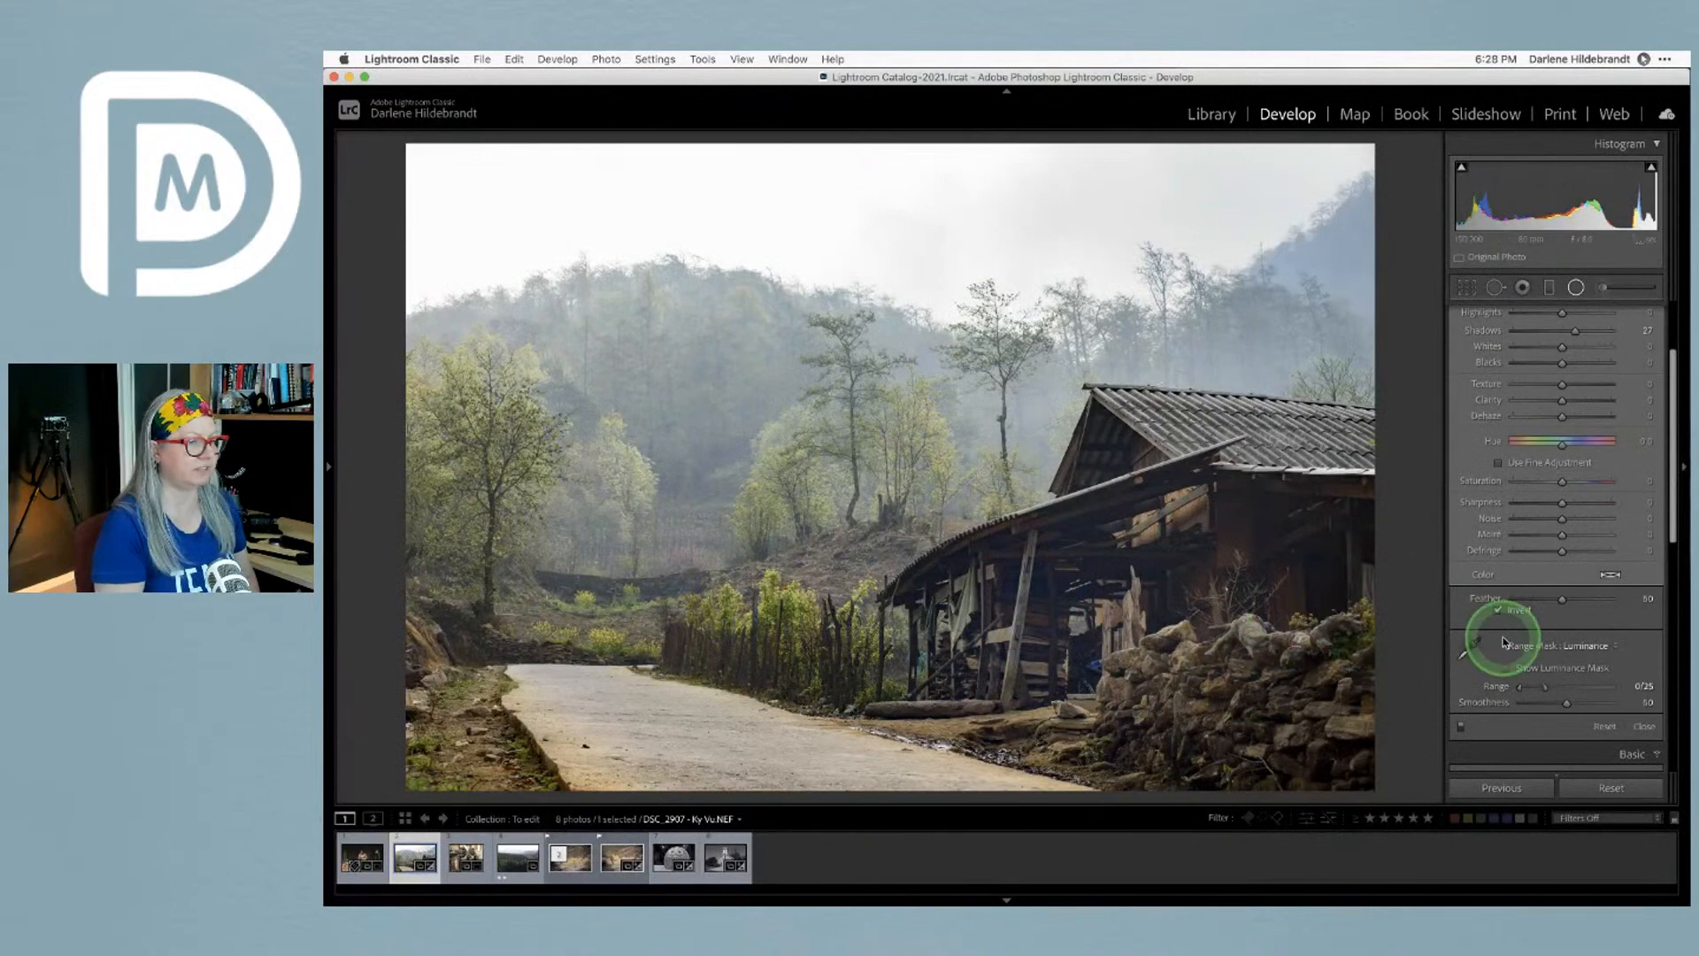
pyautogui.click(1460, 726)
pyautogui.click(1461, 726)
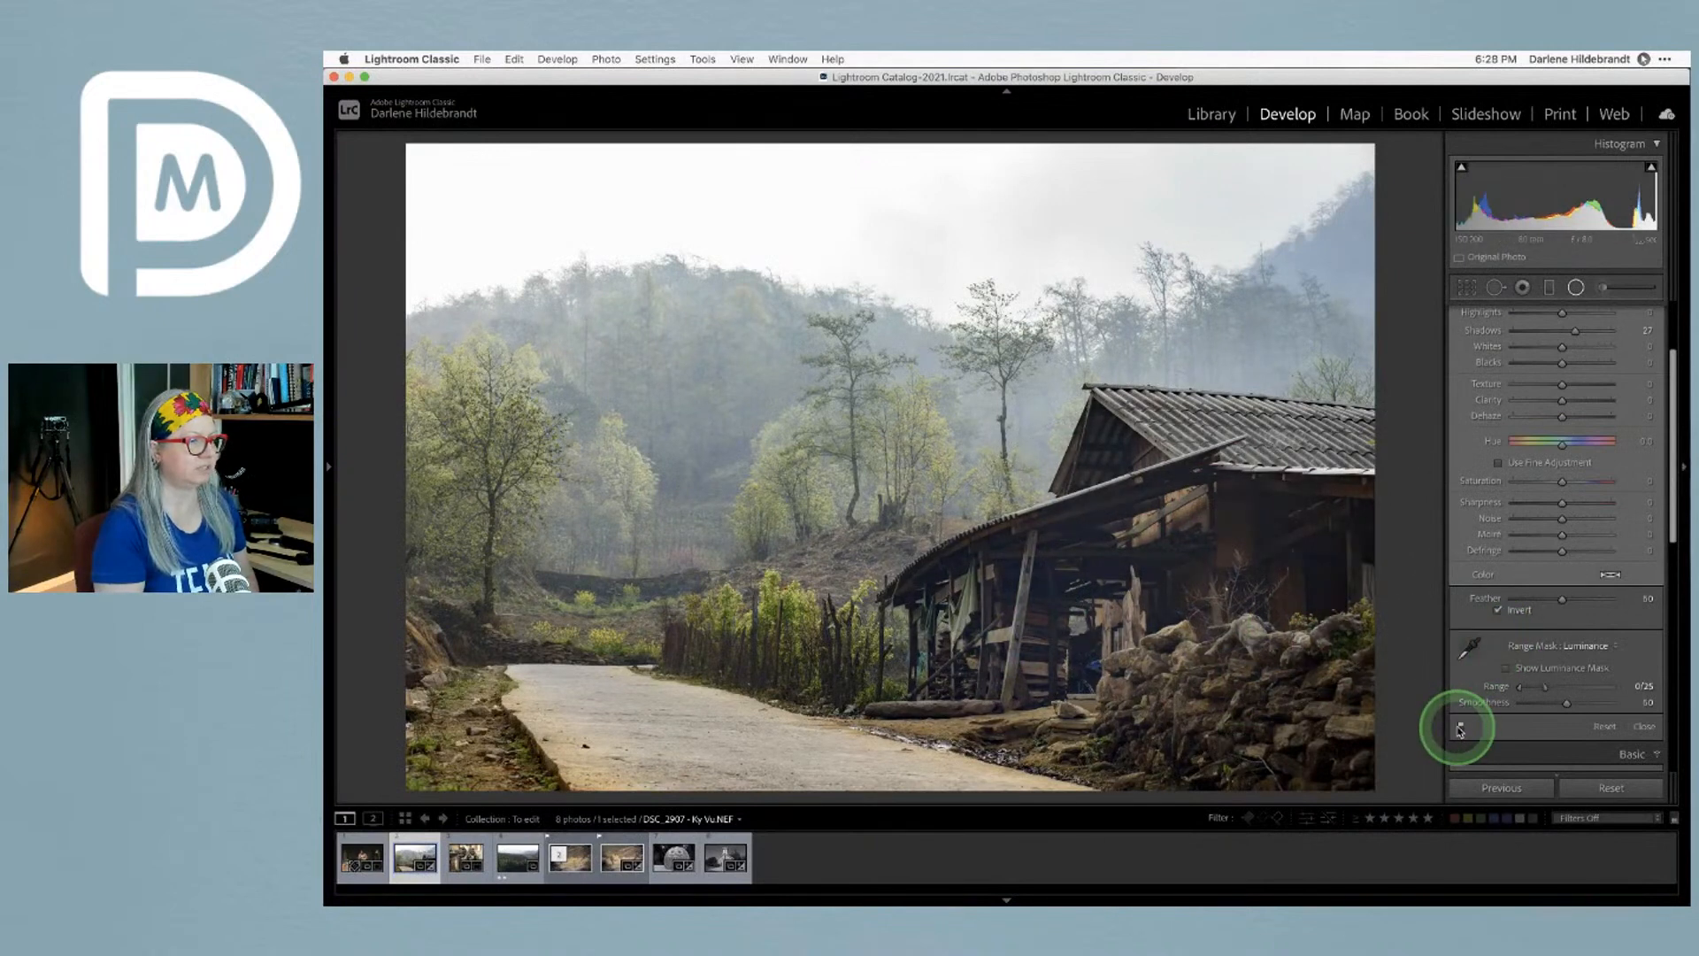
pyautogui.moveTo(1545, 688)
pyautogui.mouseDown()
pyautogui.moveTo(1634, 687)
pyautogui.moveTo(1540, 686)
pyautogui.moveTo(1578, 687)
pyautogui.moveTo(1560, 689)
pyautogui.mouseUp()
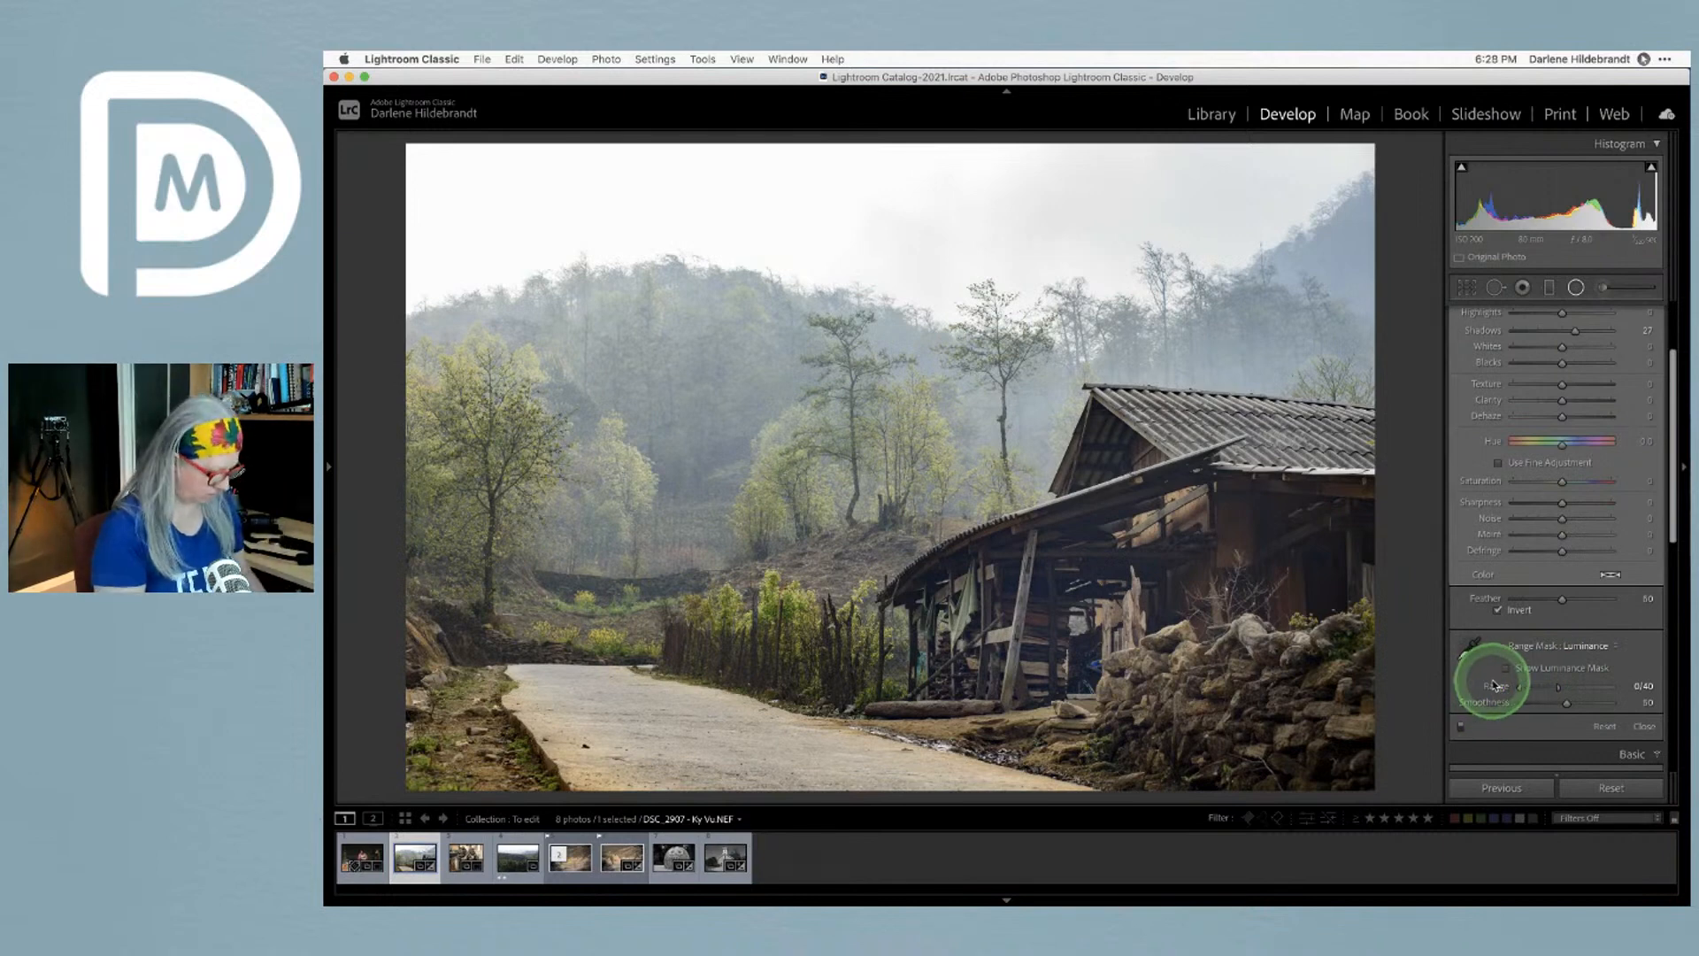
pyautogui.hotkey('shift', 'm')
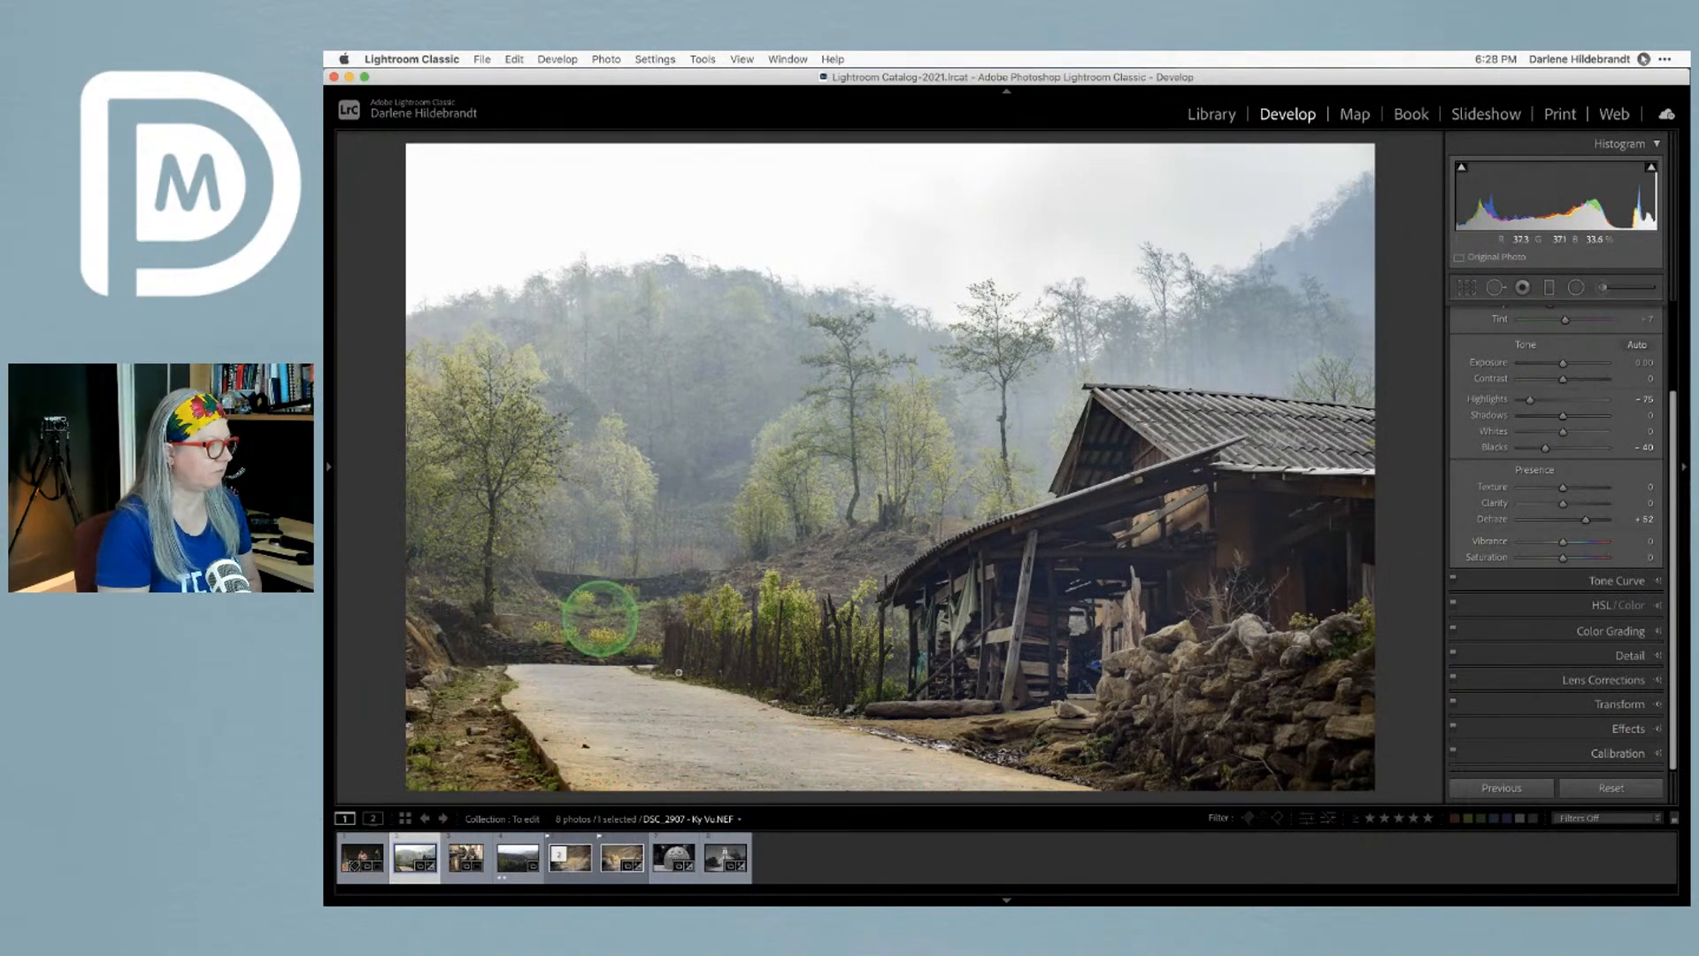
# Review the edited farmhouse photo against its unedited version, in the Library grid and enlarged, and return to Develop
pyautogui.press('\\')
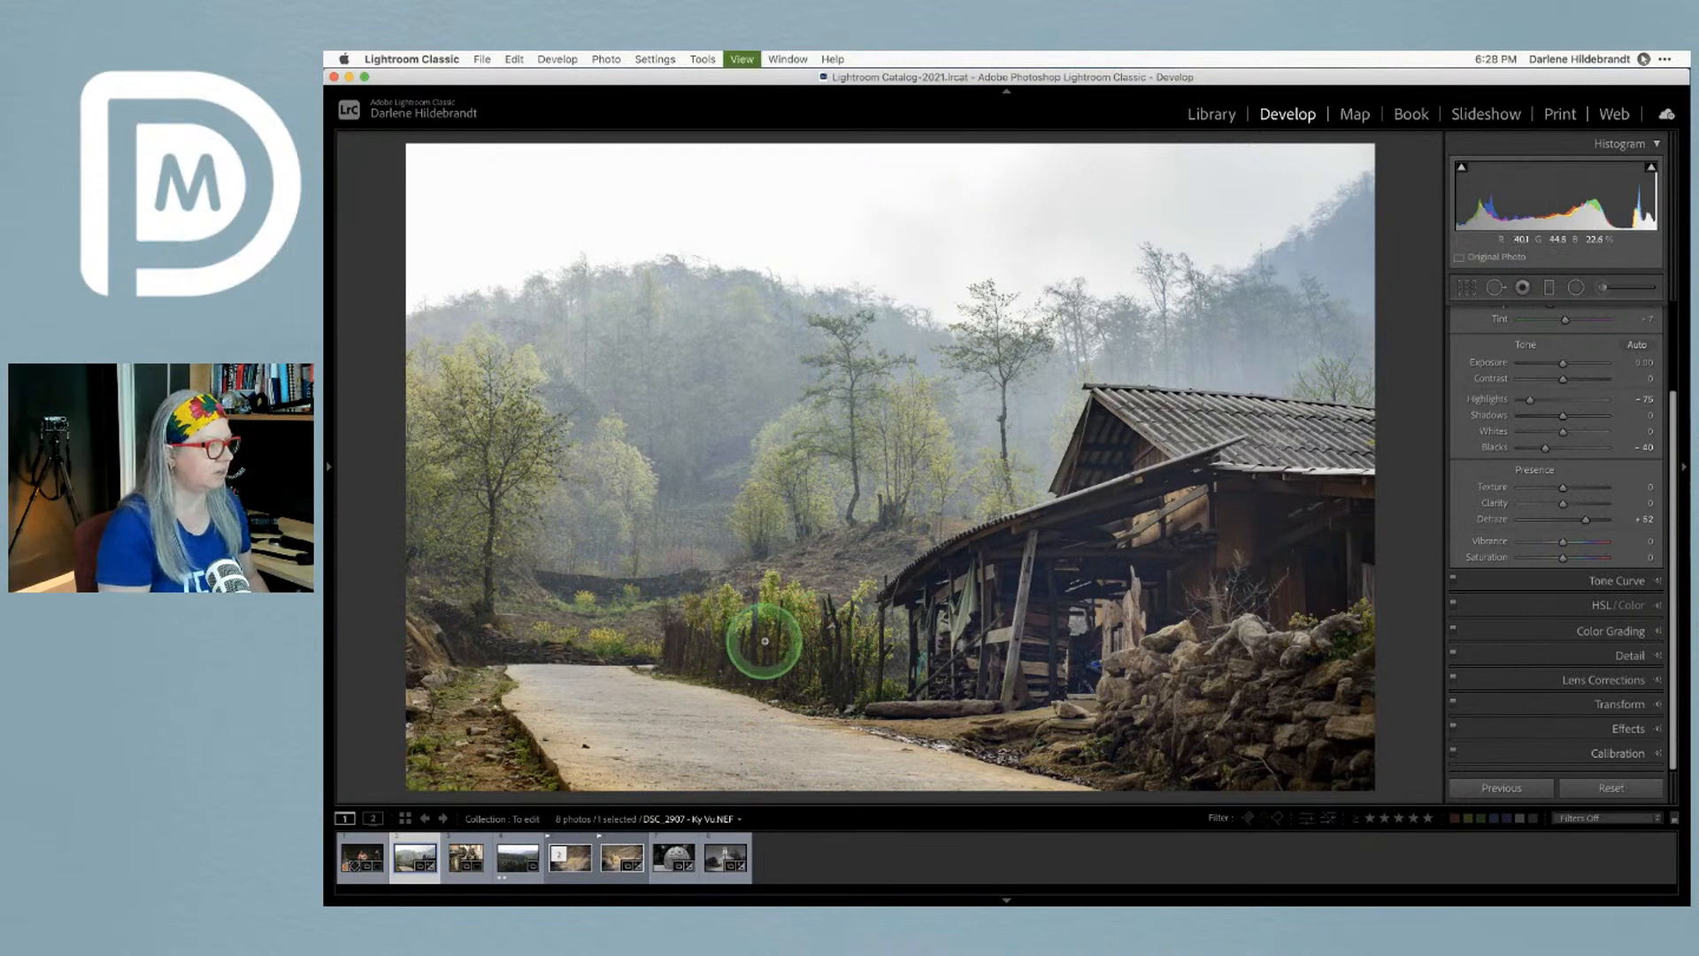
pyautogui.press('g')
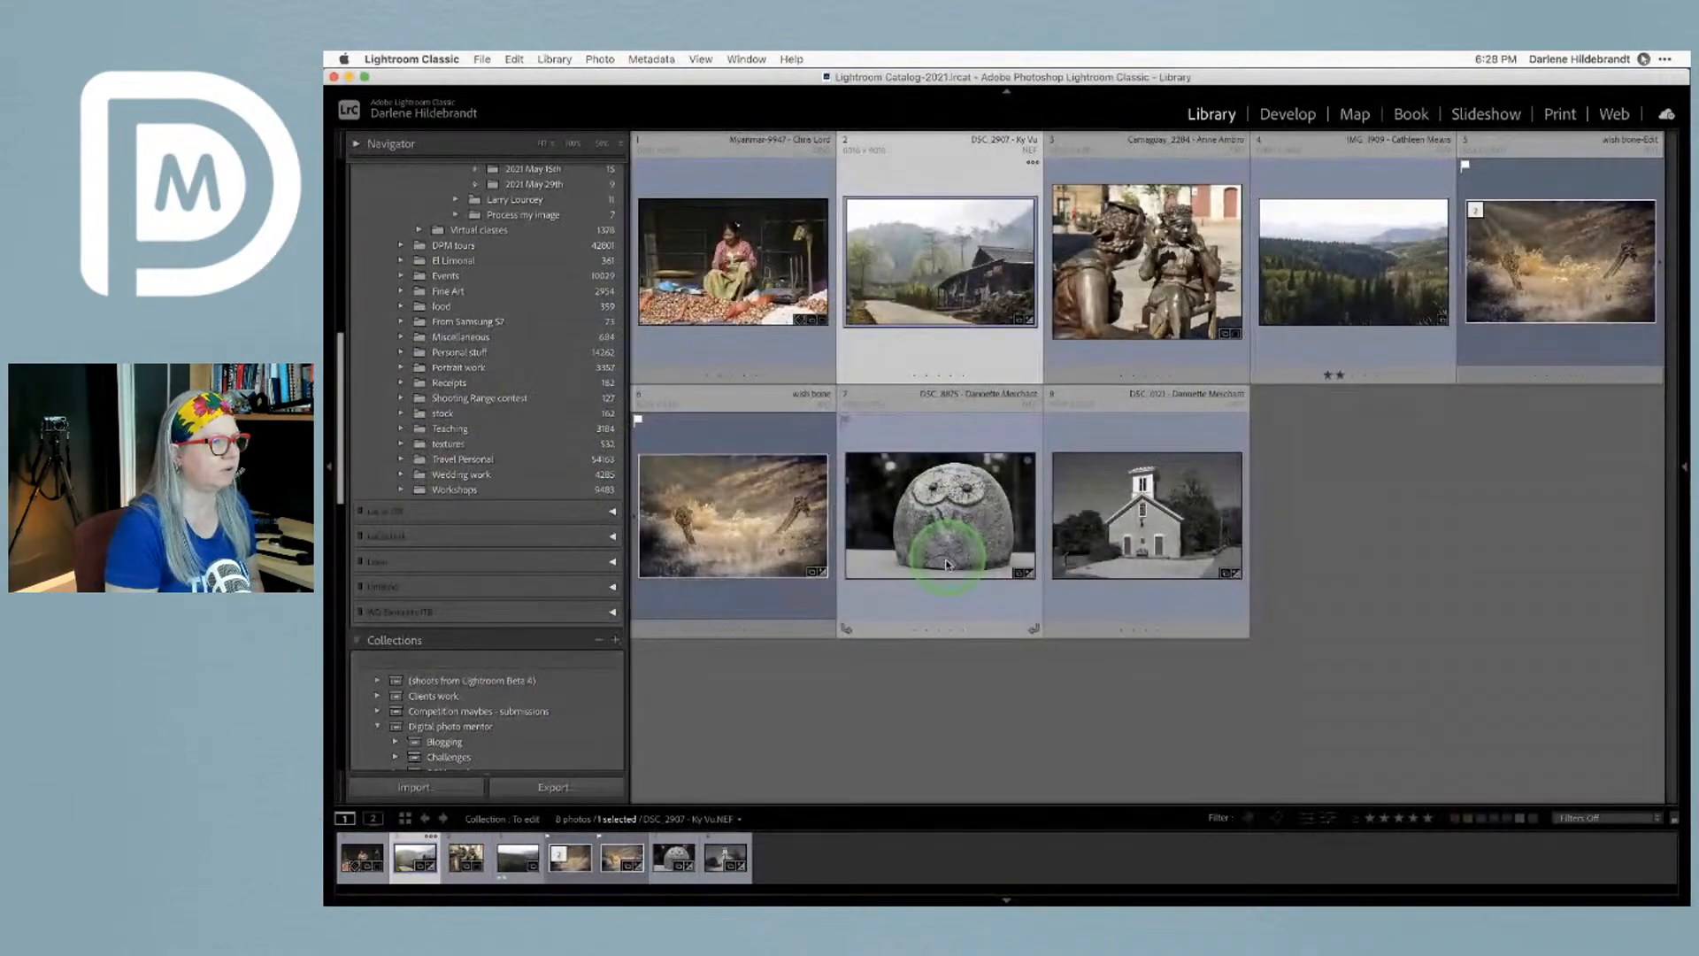
pyautogui.doubleClick(902, 287)
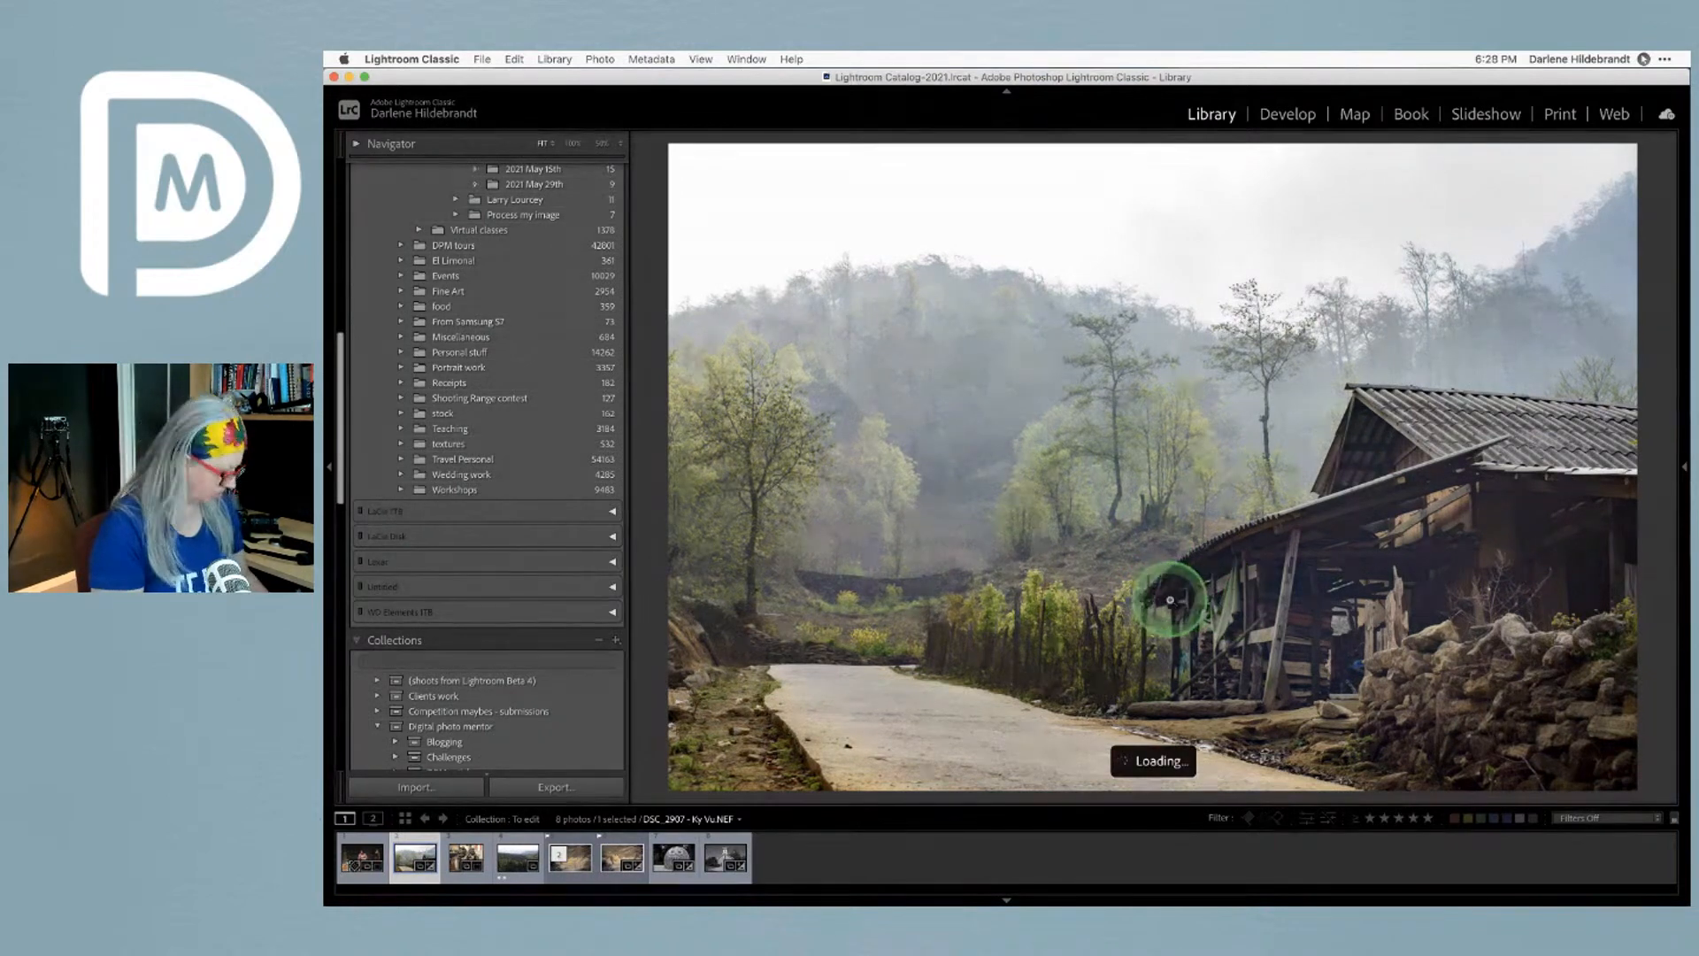
pyautogui.press('d')
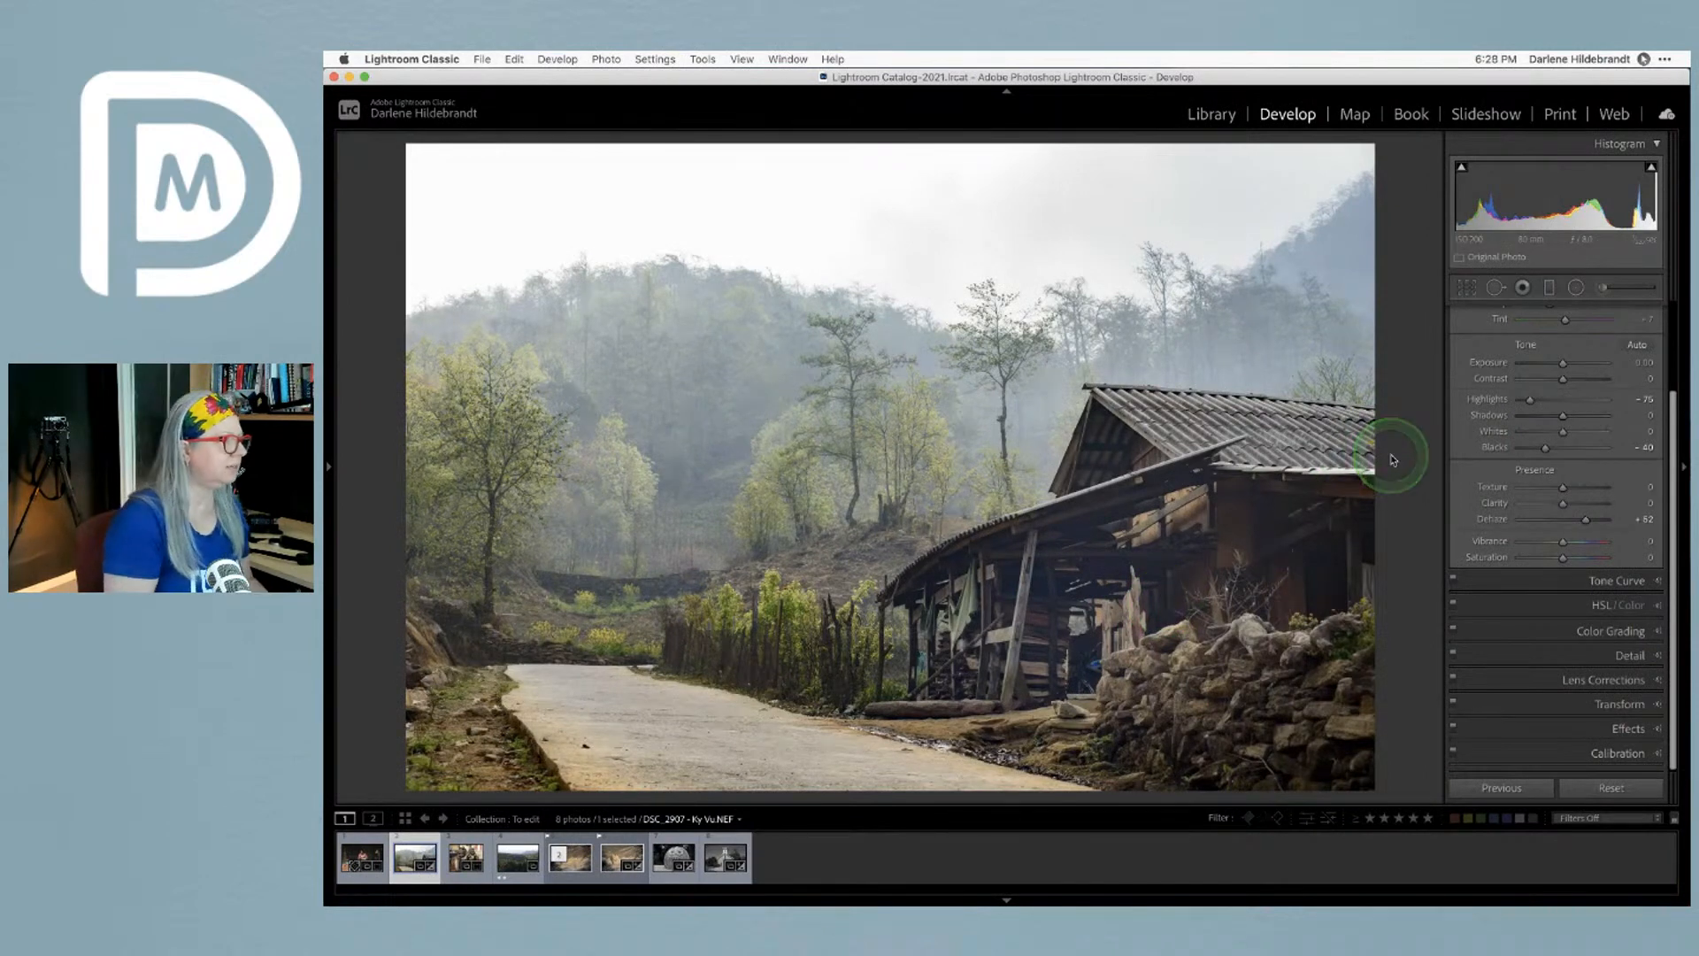
# Straighten the farmhouse photo automatically, adjust the crop rotation to 1.04, and apply the crop
pyautogui.press('r')
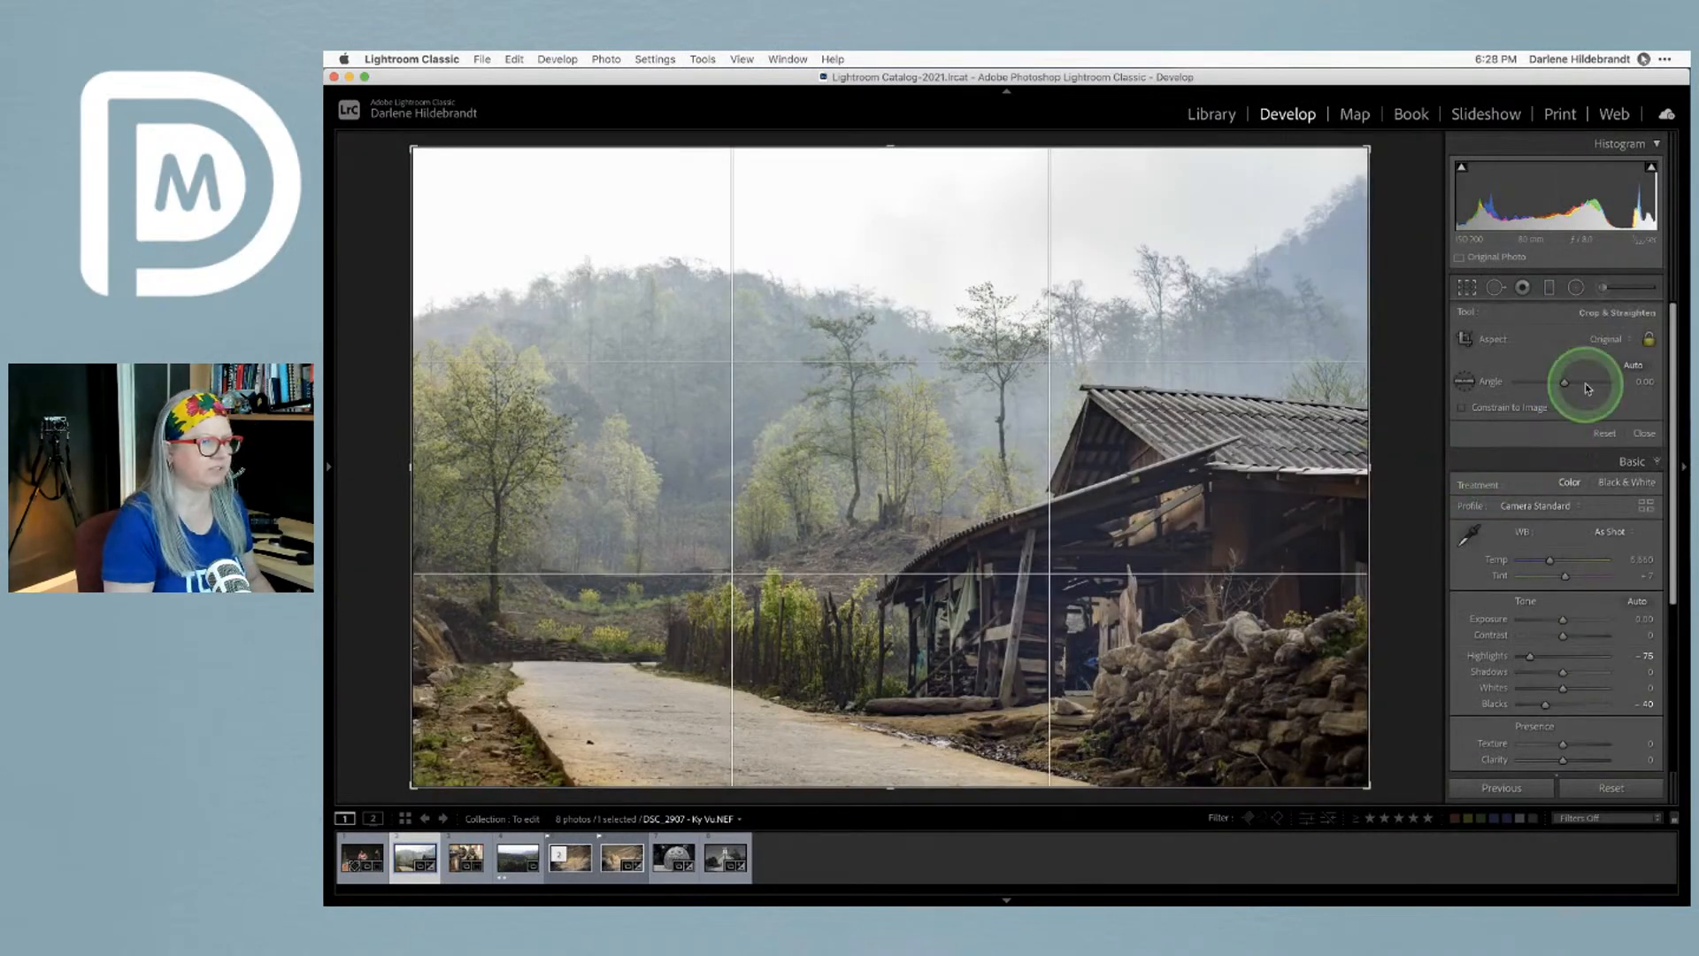
pyautogui.click(1631, 365)
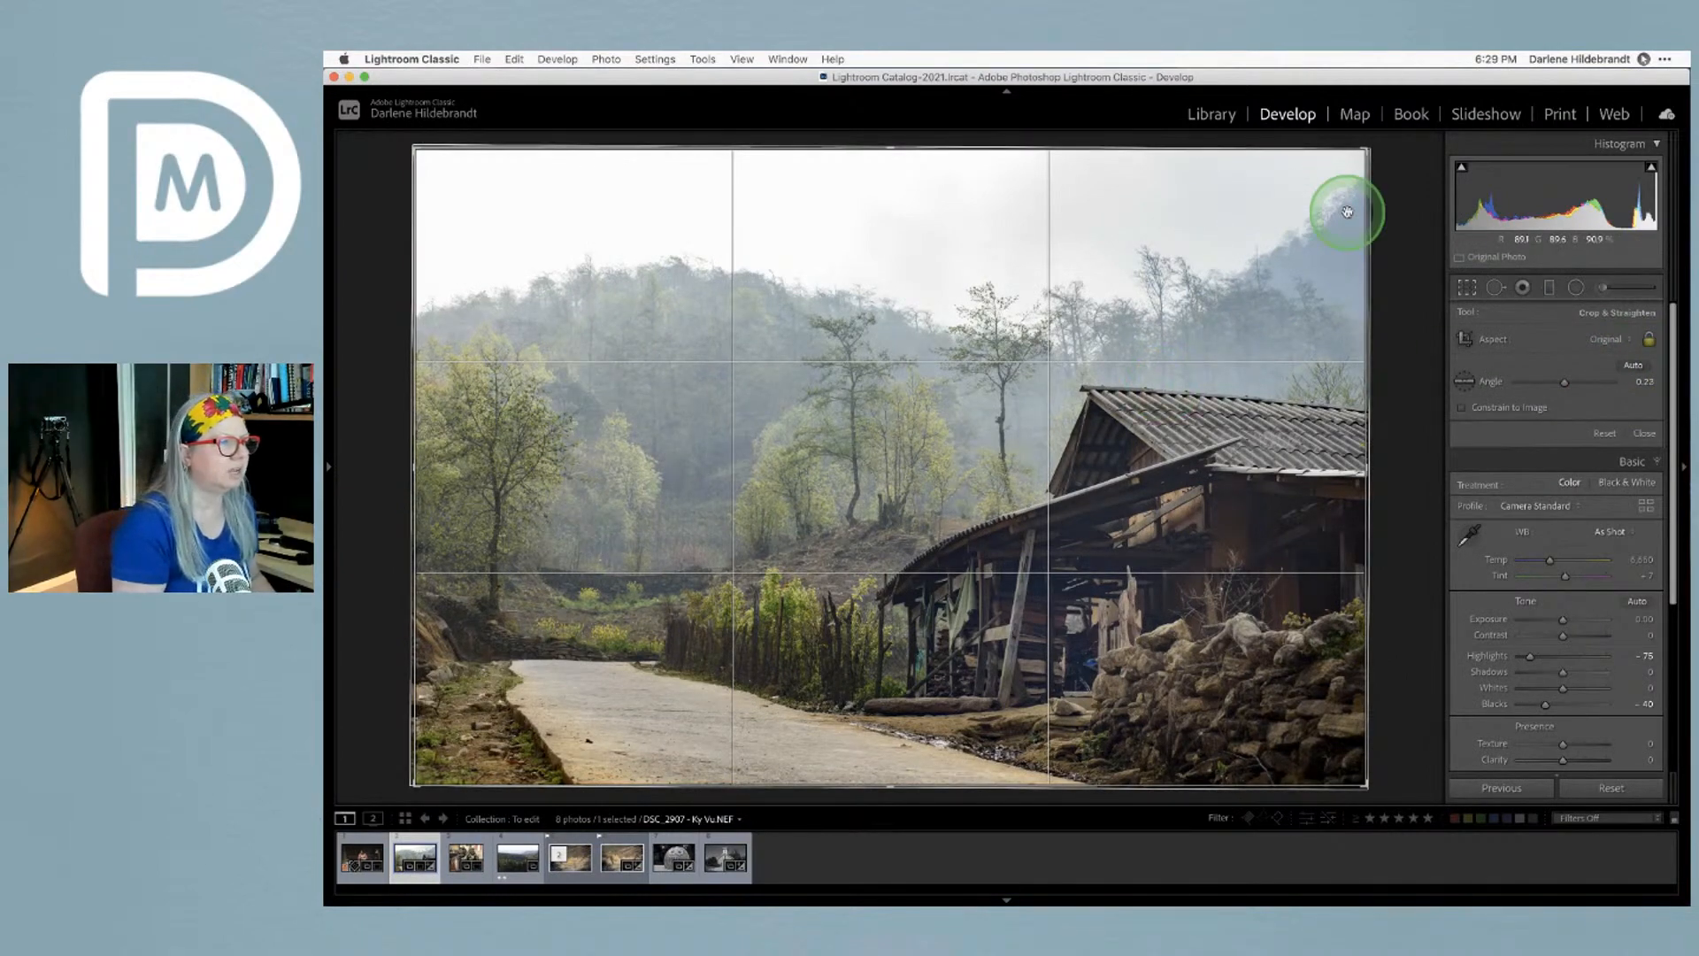
pyautogui.moveTo(1385, 200); pyautogui.dragTo(1404, 246)
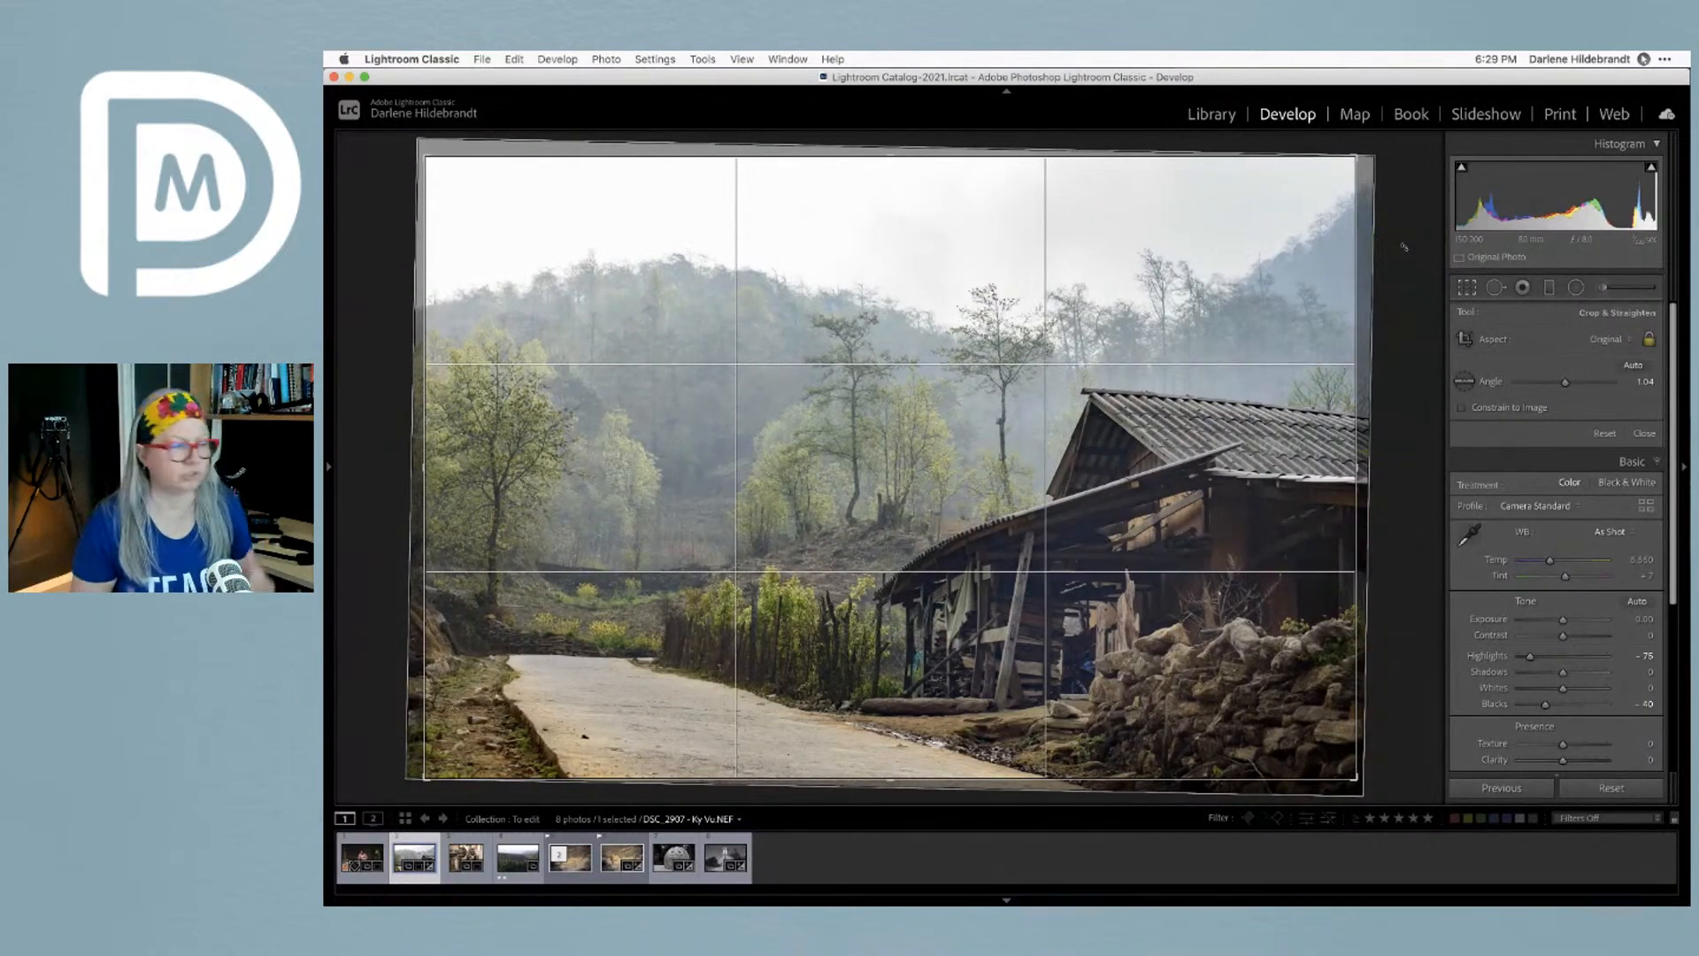
pyautogui.click(1405, 248)
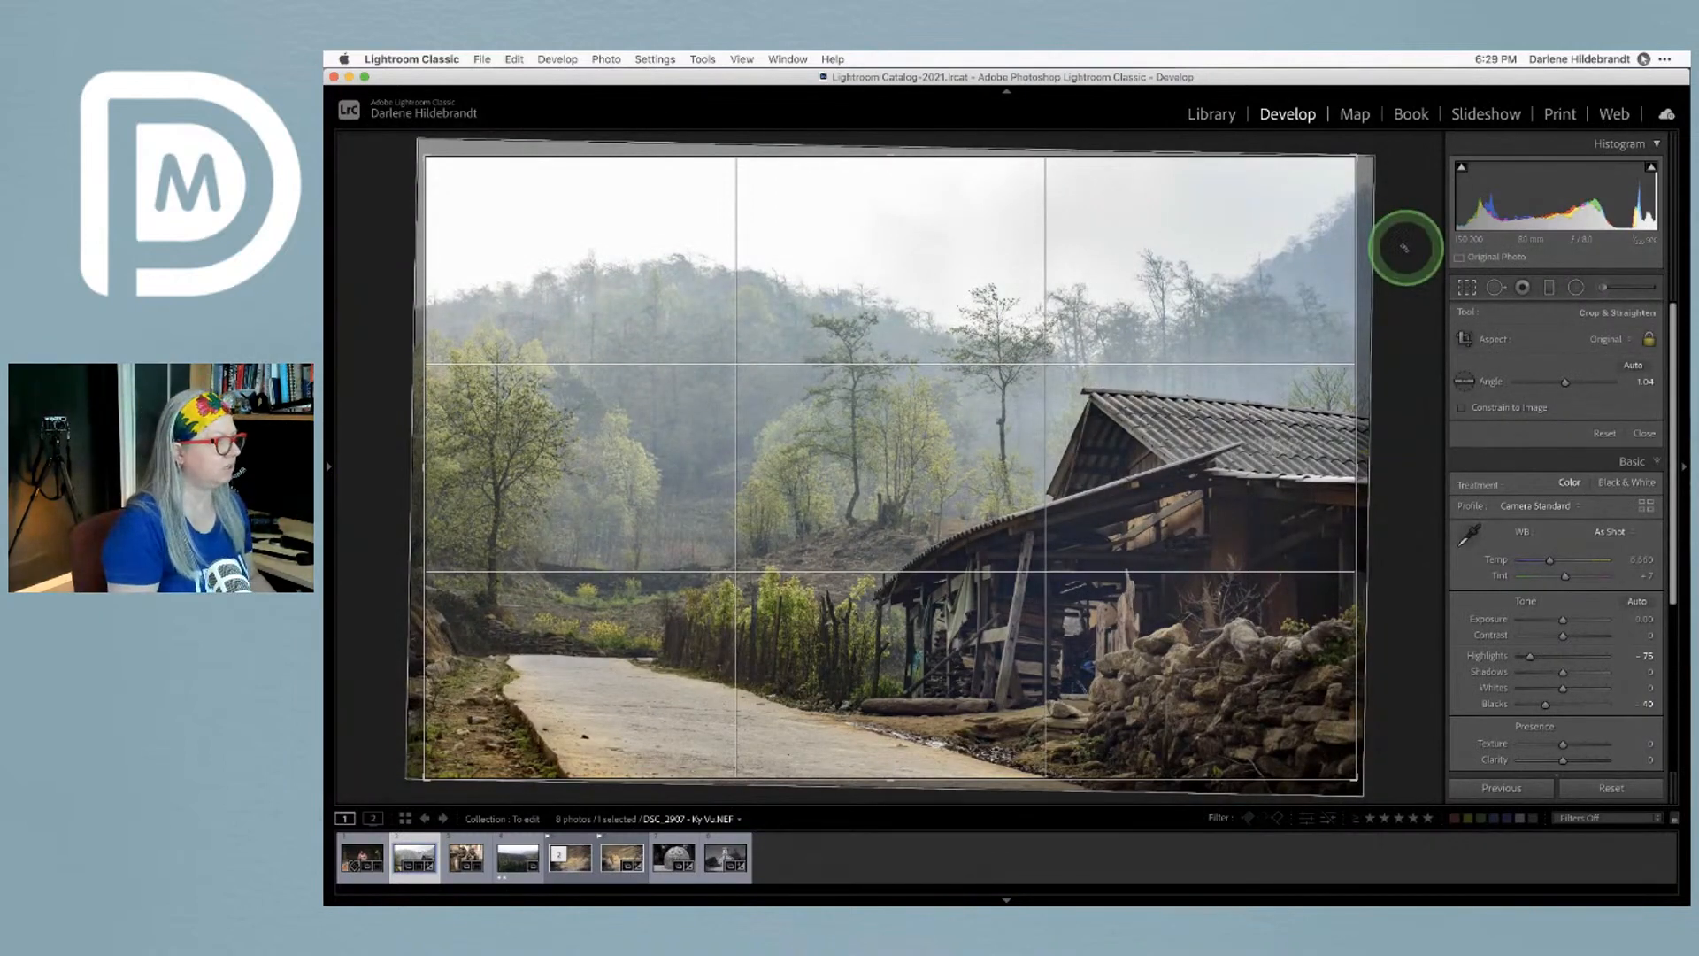
pyautogui.press('Return')
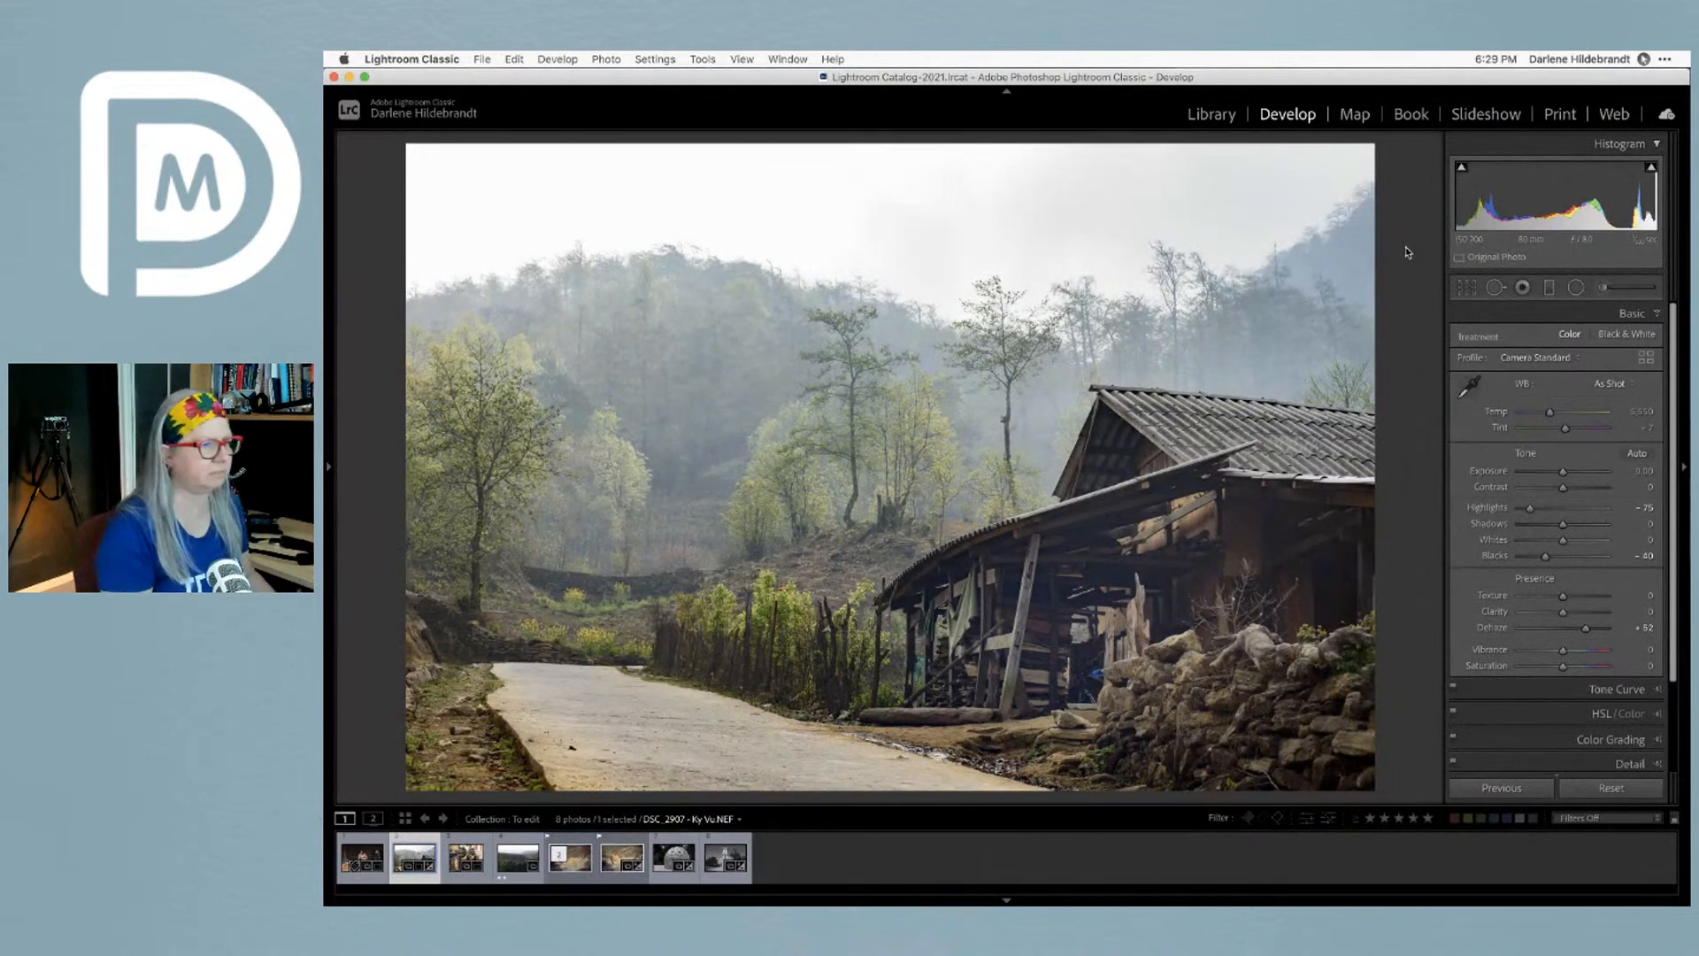
# Reopen the crop, reduce the rotation angle to about 0.56, shift the image slightly within the frame, and apply
pyautogui.click(1408, 255)
pyautogui.press('r')
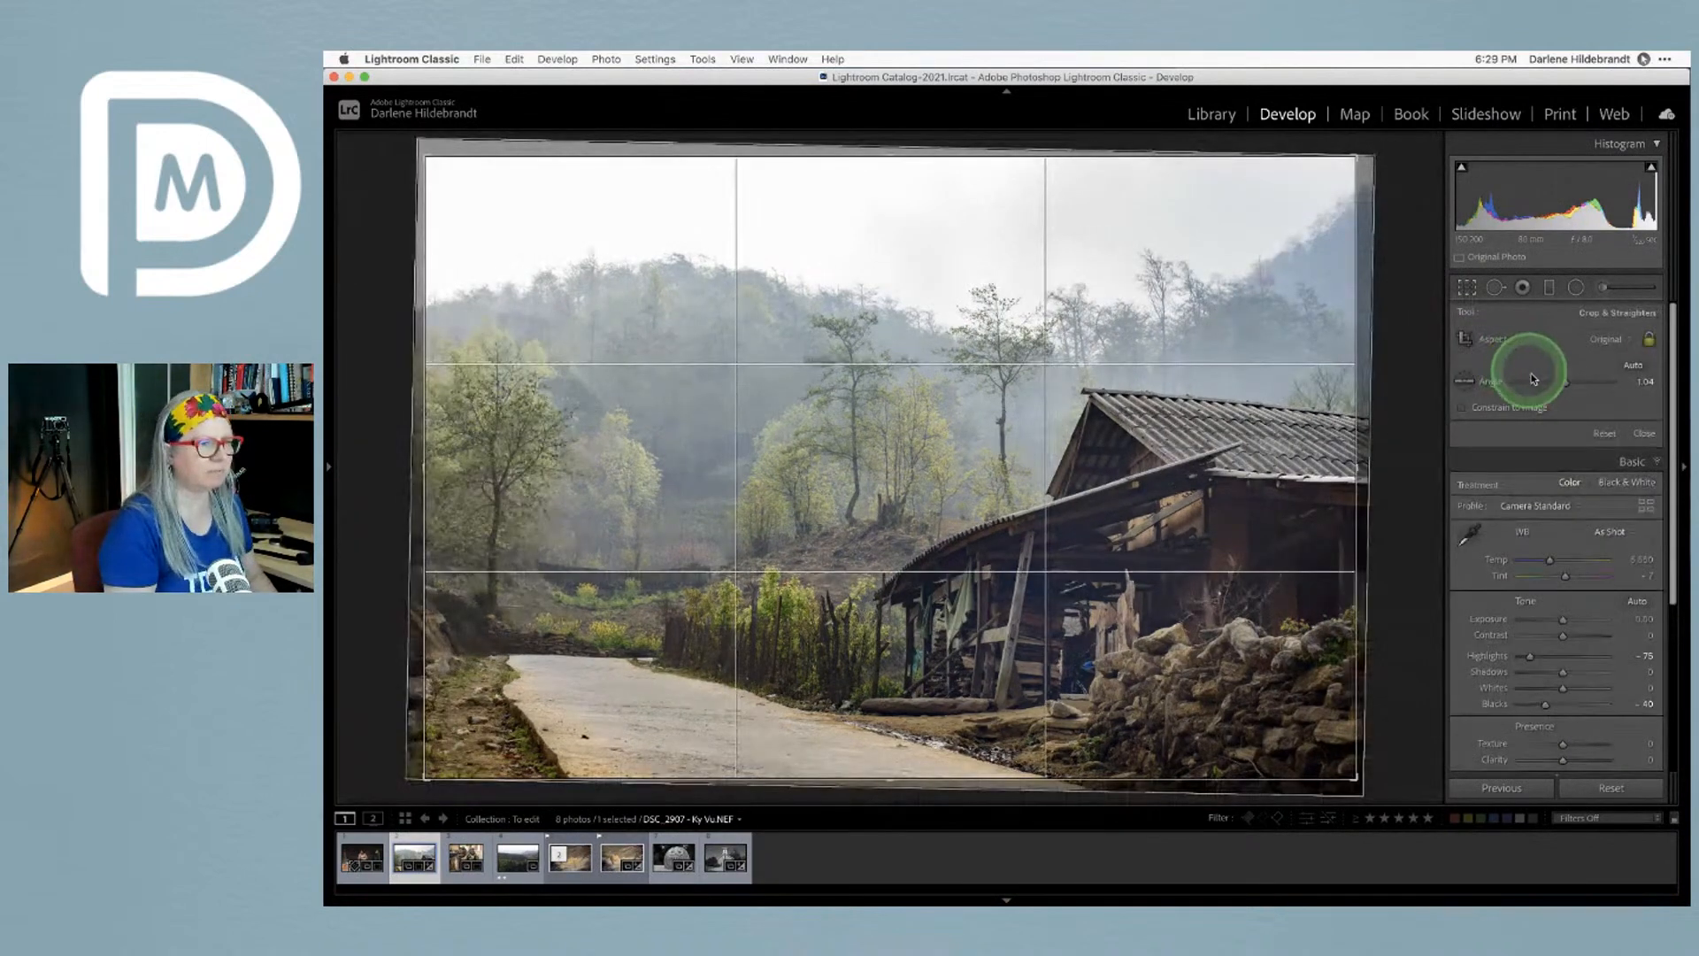
pyautogui.moveTo(1565, 386); pyautogui.dragTo(1566, 386)
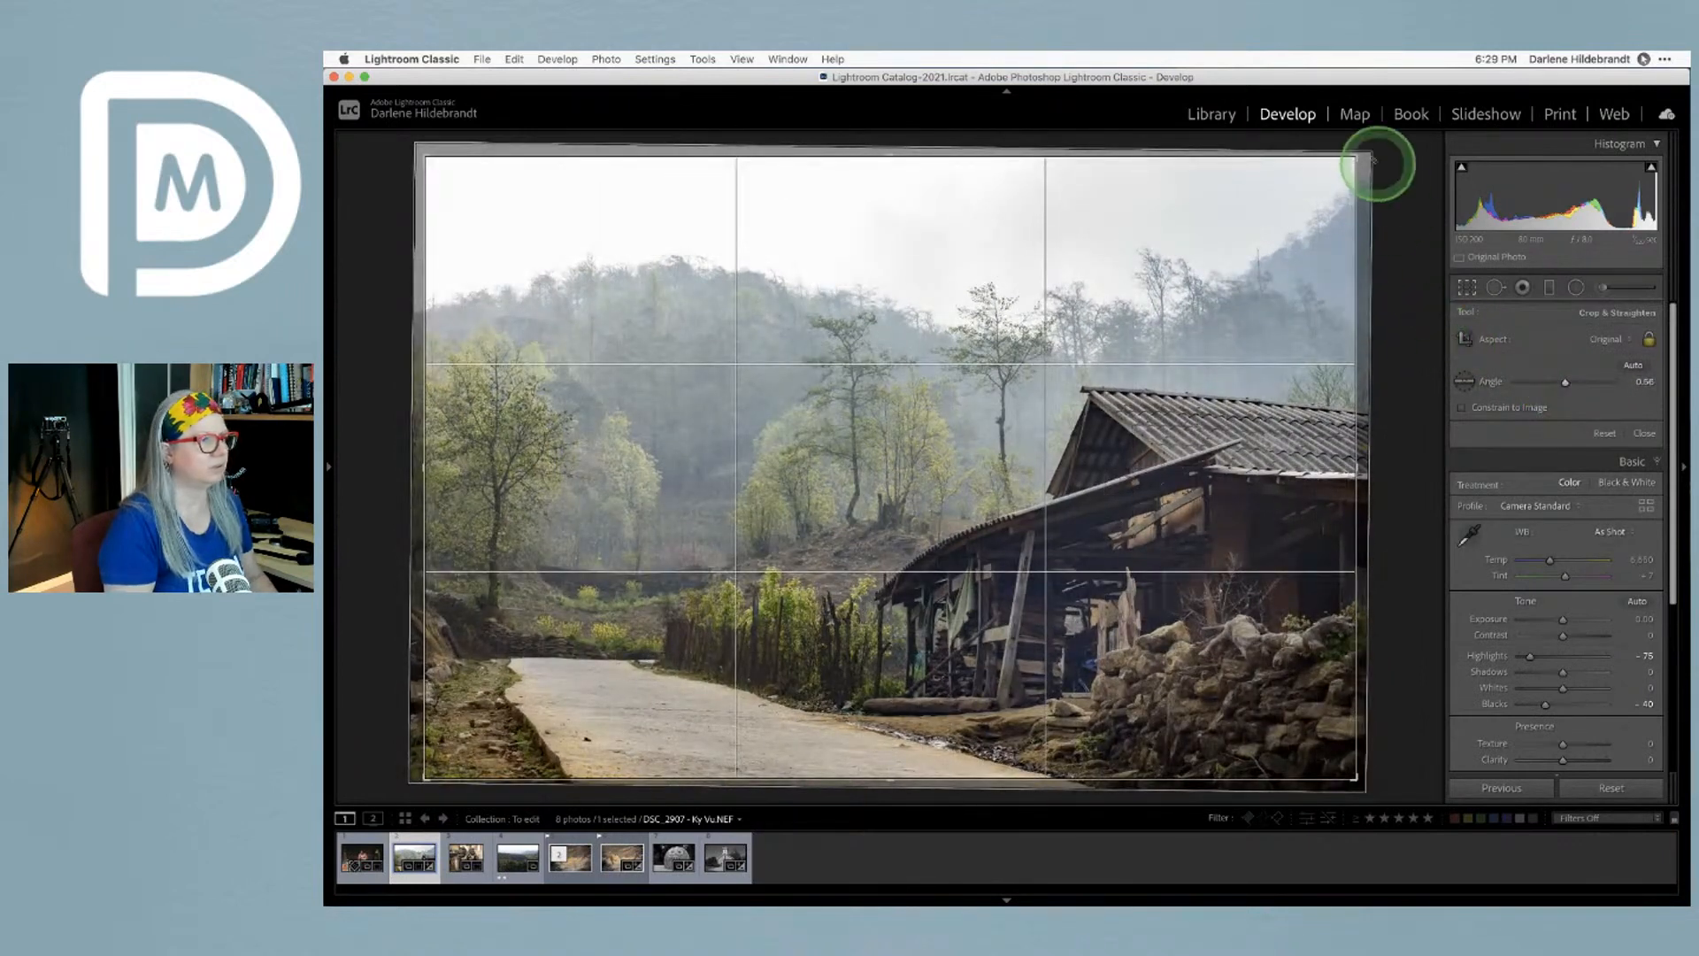
pyautogui.moveTo(1085, 368); pyautogui.dragTo(1082, 365)
pyautogui.press('Return')
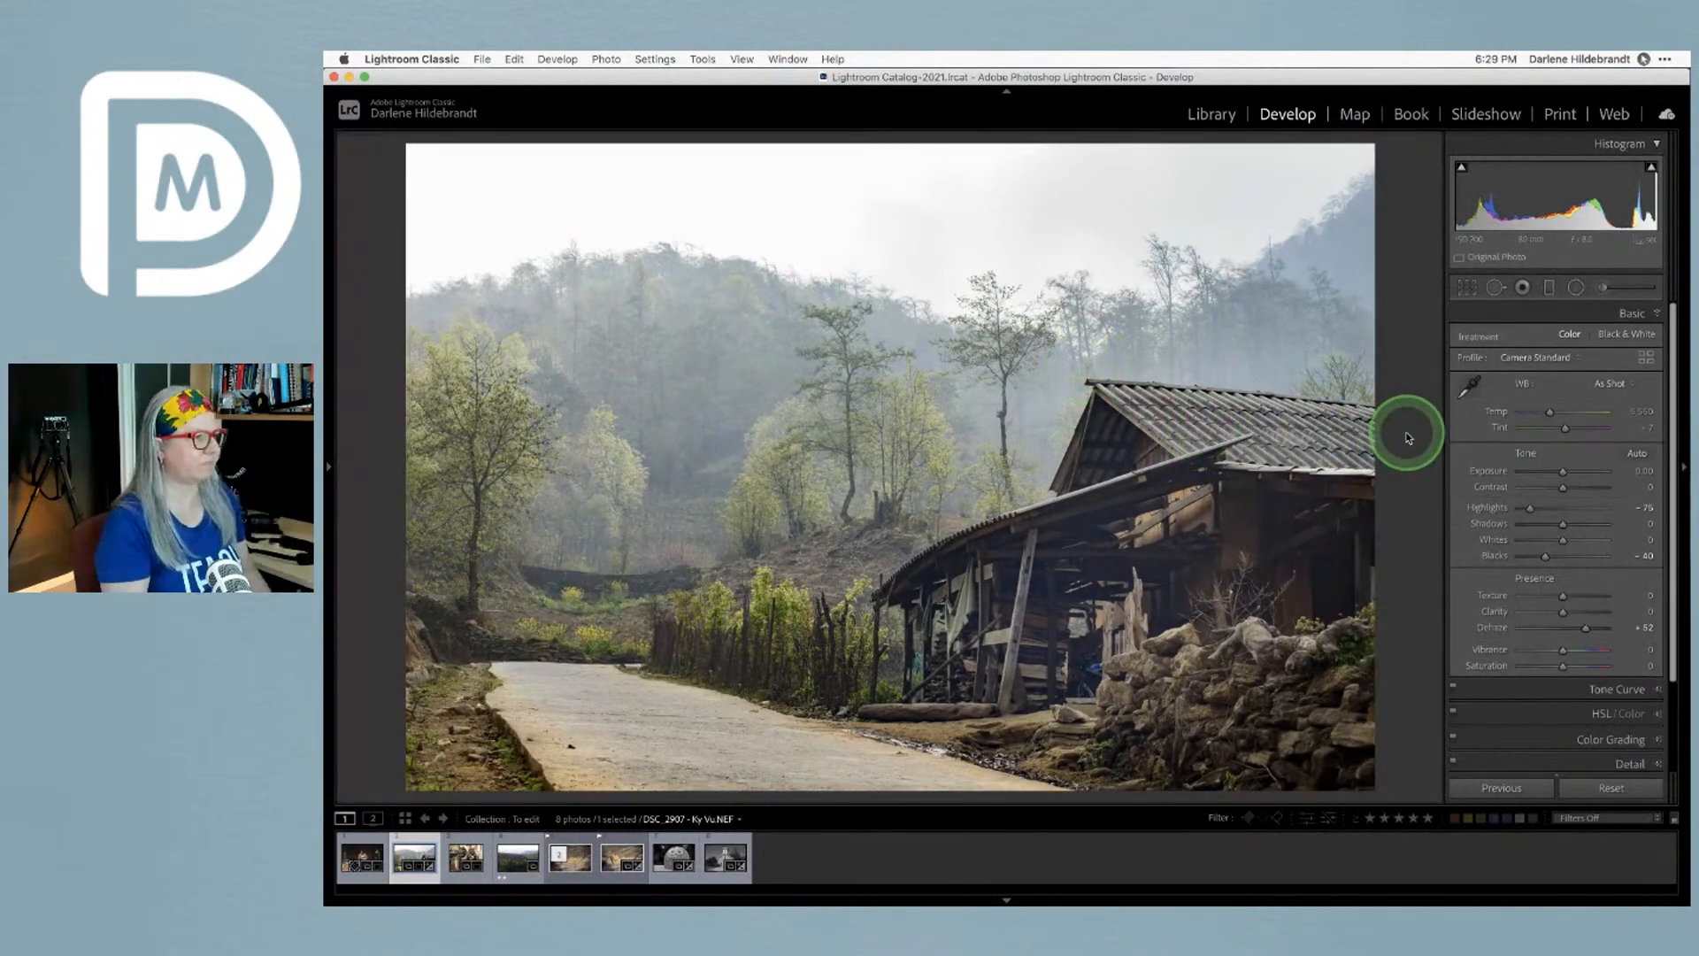
# Adjust the whole photo by lowering Highlights to -99 and raising Dehaze to about +63
pyautogui.keyDown('alt'); pyautogui.click(1530, 509); pyautogui.keyUp('alt')
pyautogui.moveTo(1537, 513)
pyautogui.mouseDown()
pyautogui.moveTo(1551, 508)
pyautogui.moveTo(1521, 508)
pyautogui.mouseUp()
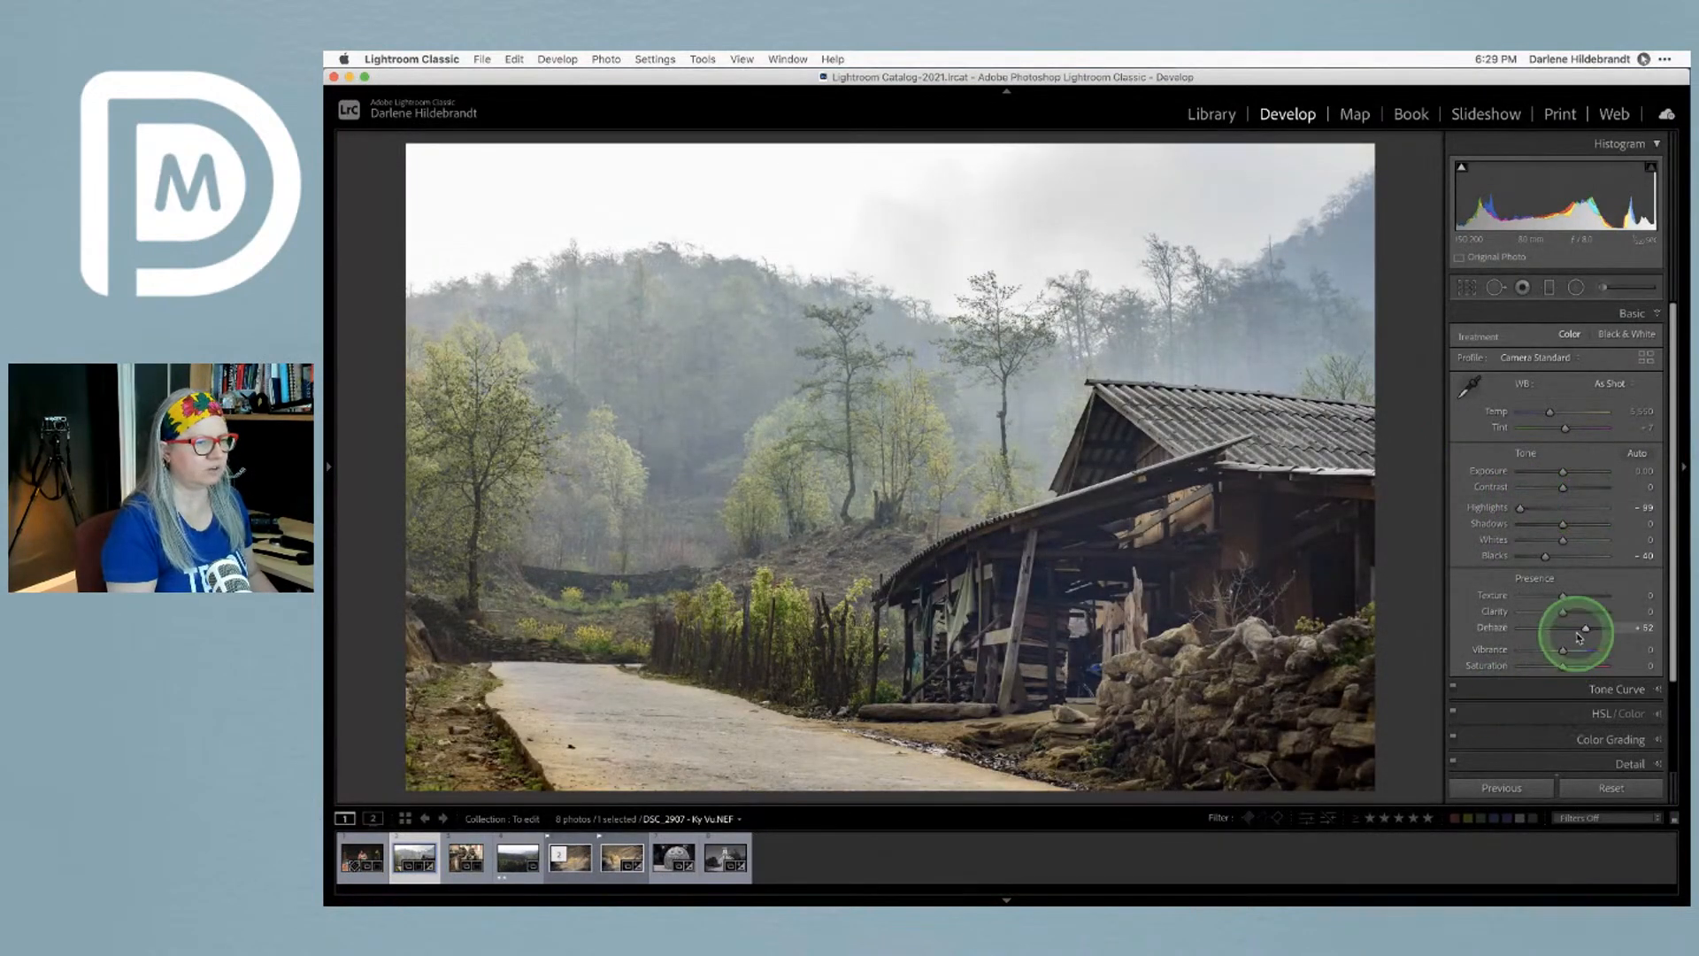
pyautogui.moveTo(1585, 630); pyautogui.dragTo(1619, 631)
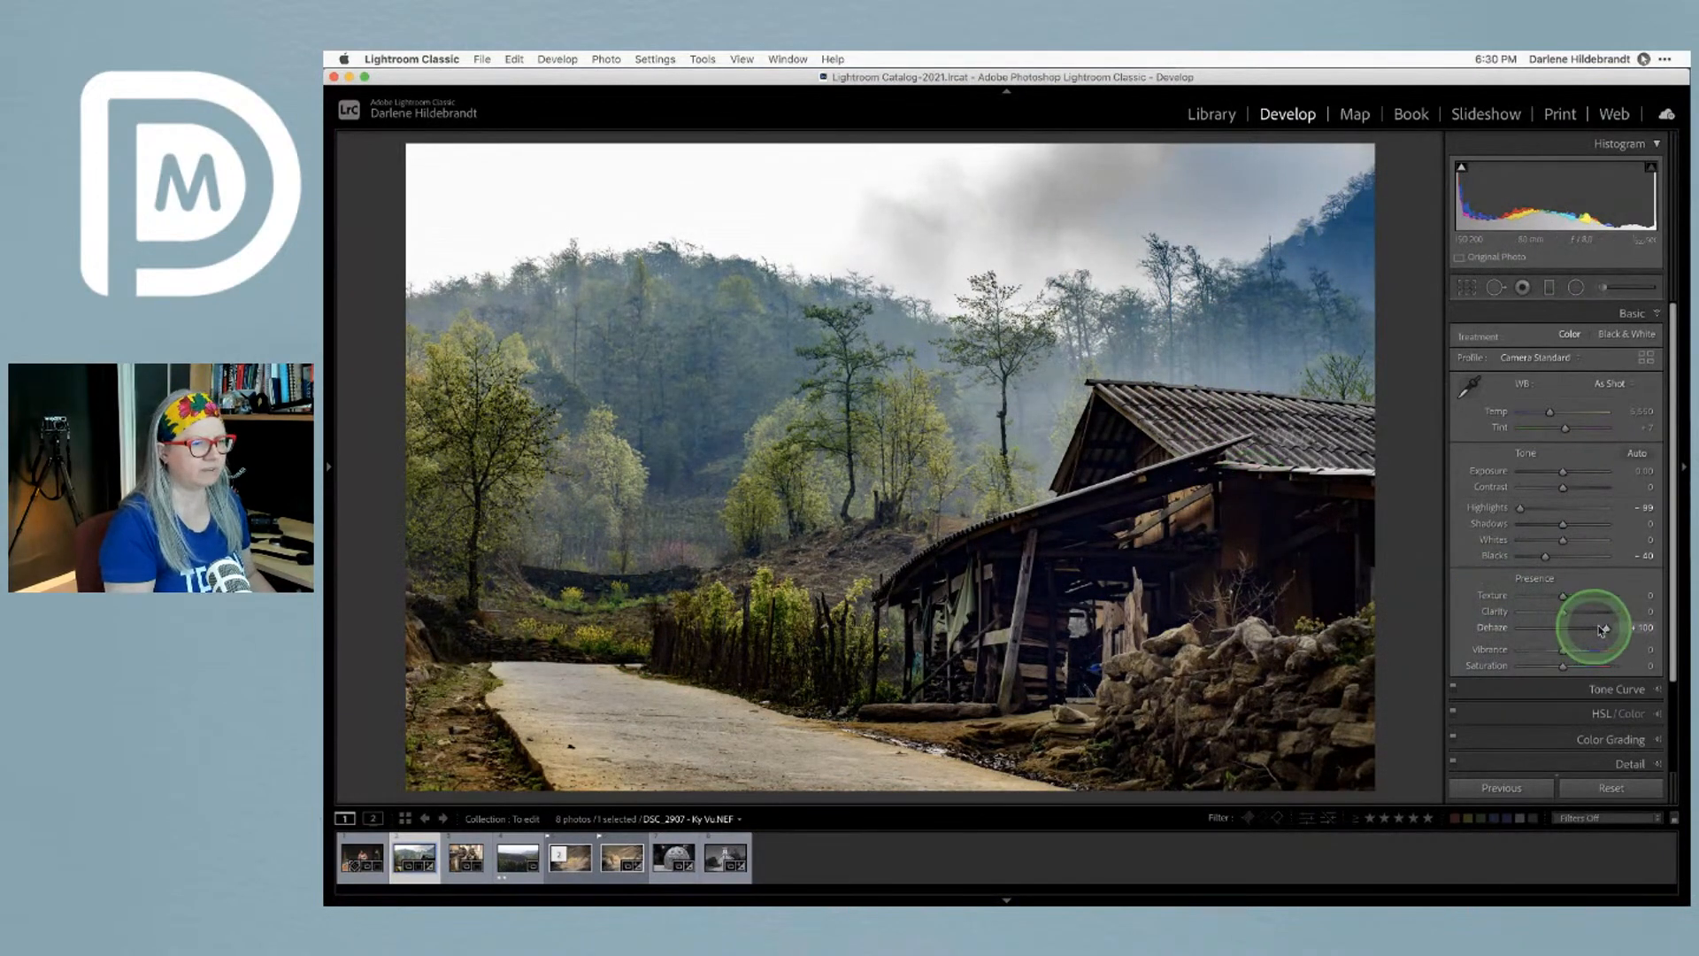
pyautogui.moveTo(1602, 629); pyautogui.dragTo(1589, 628)
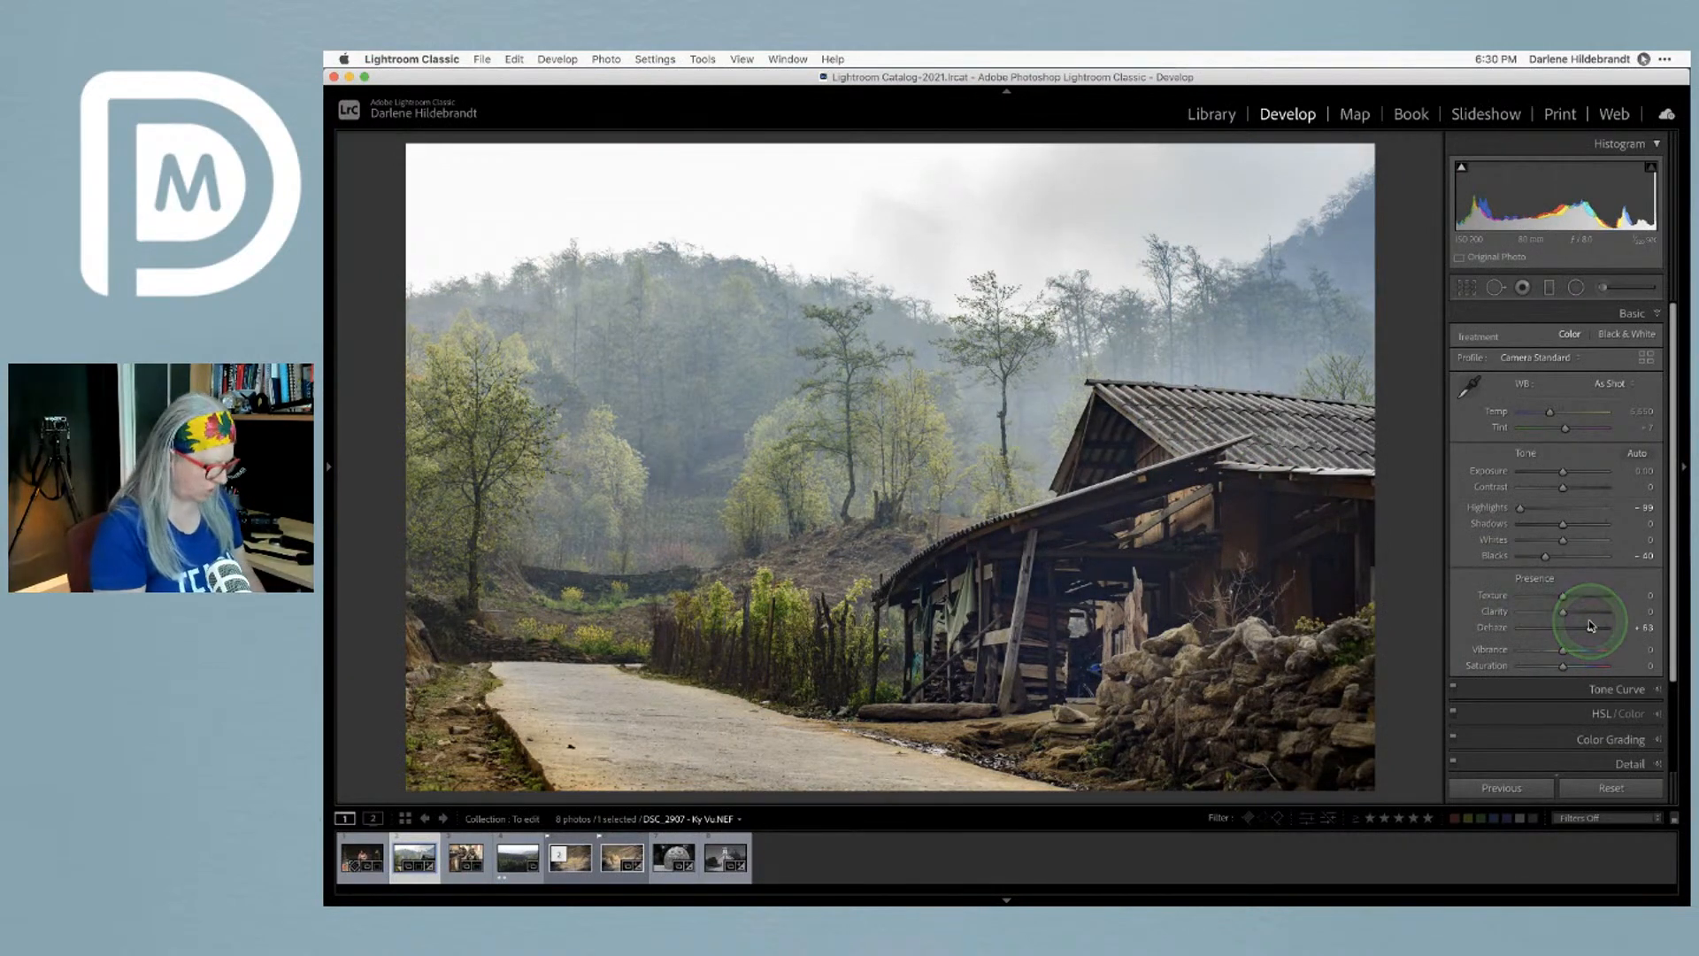
pyautogui.click(1519, 474)
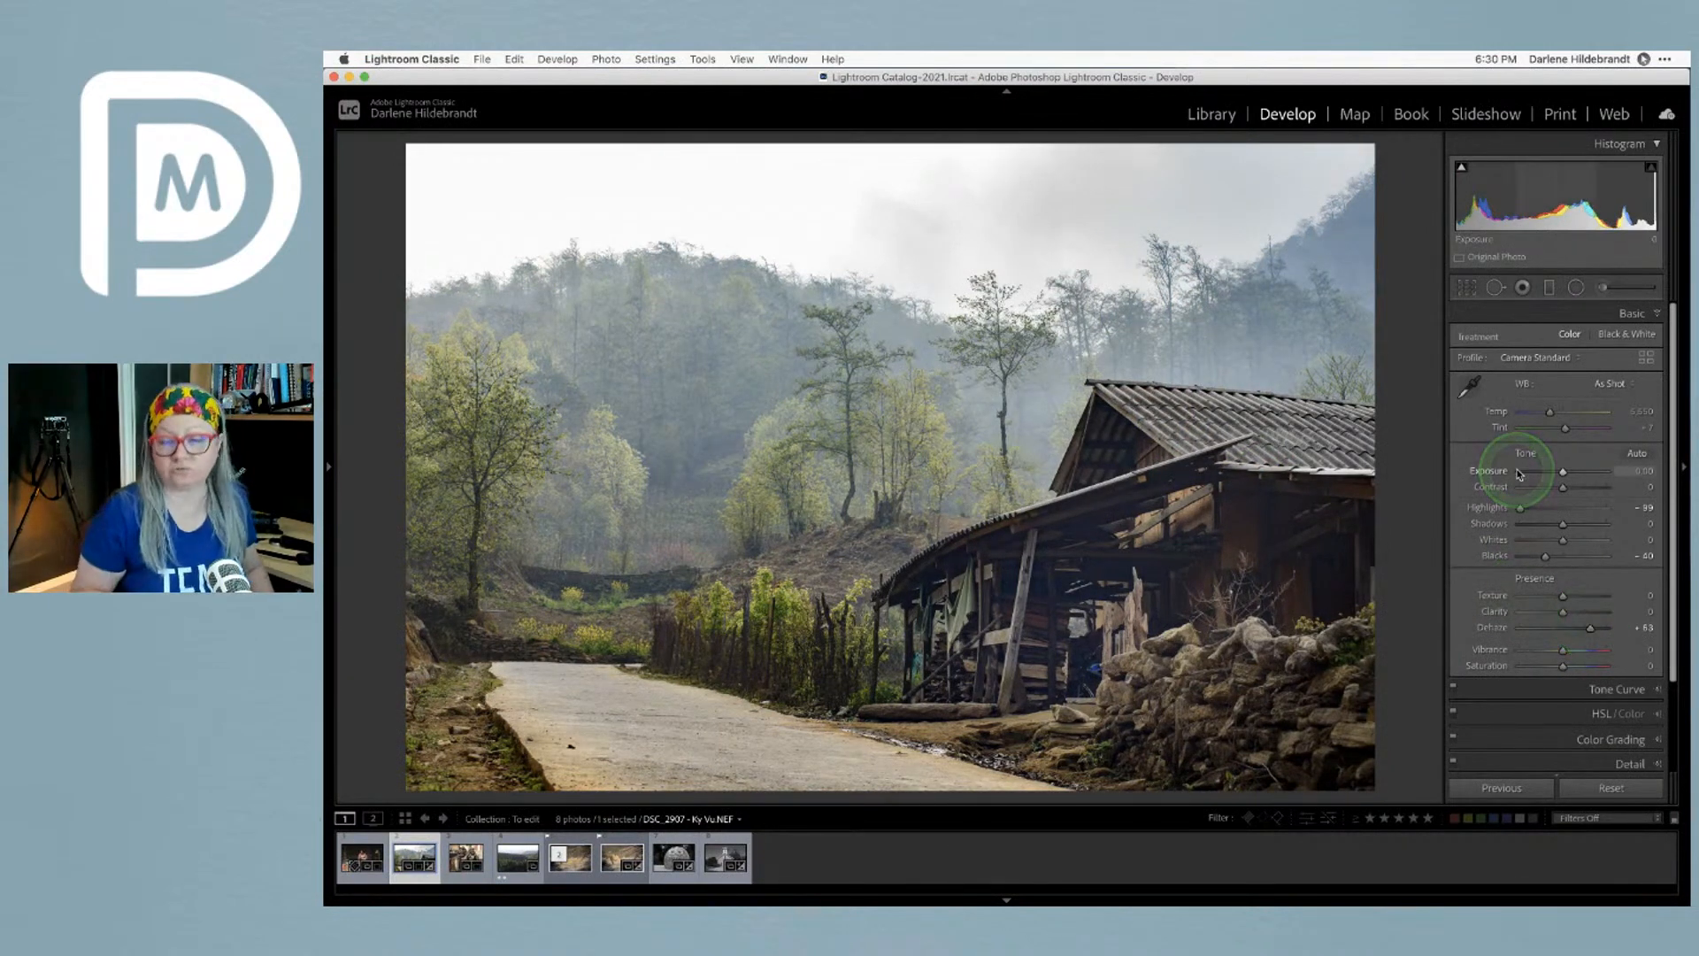
pyautogui.click(1519, 474)
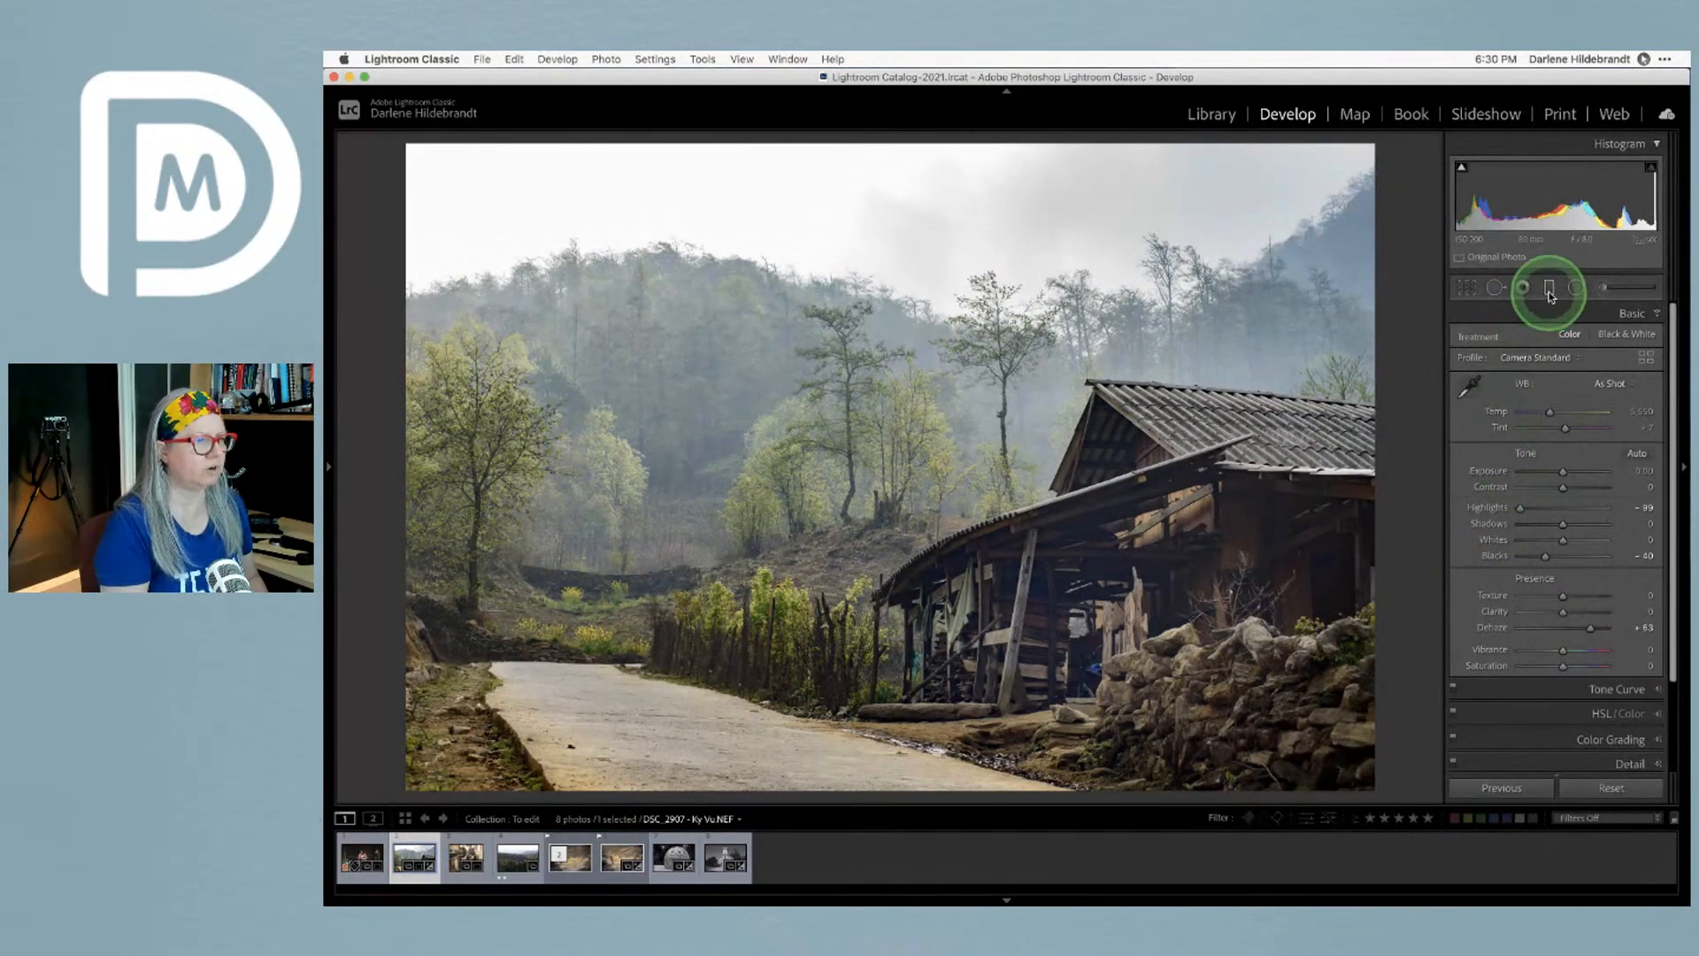
# Add a graduated filter with Highlights at -100 over the sky and hills, ending just below the farmhouse roof, and tilt it slightly
pyautogui.press('m')
pyautogui.moveTo(929, 337); pyautogui.dragTo(932, 467)
pyautogui.moveTo(933, 403); pyautogui.dragTo(919, 479)
pyautogui.click(1315, 441)
pyautogui.moveTo(1331, 460); pyautogui.dragTo(1338, 468)
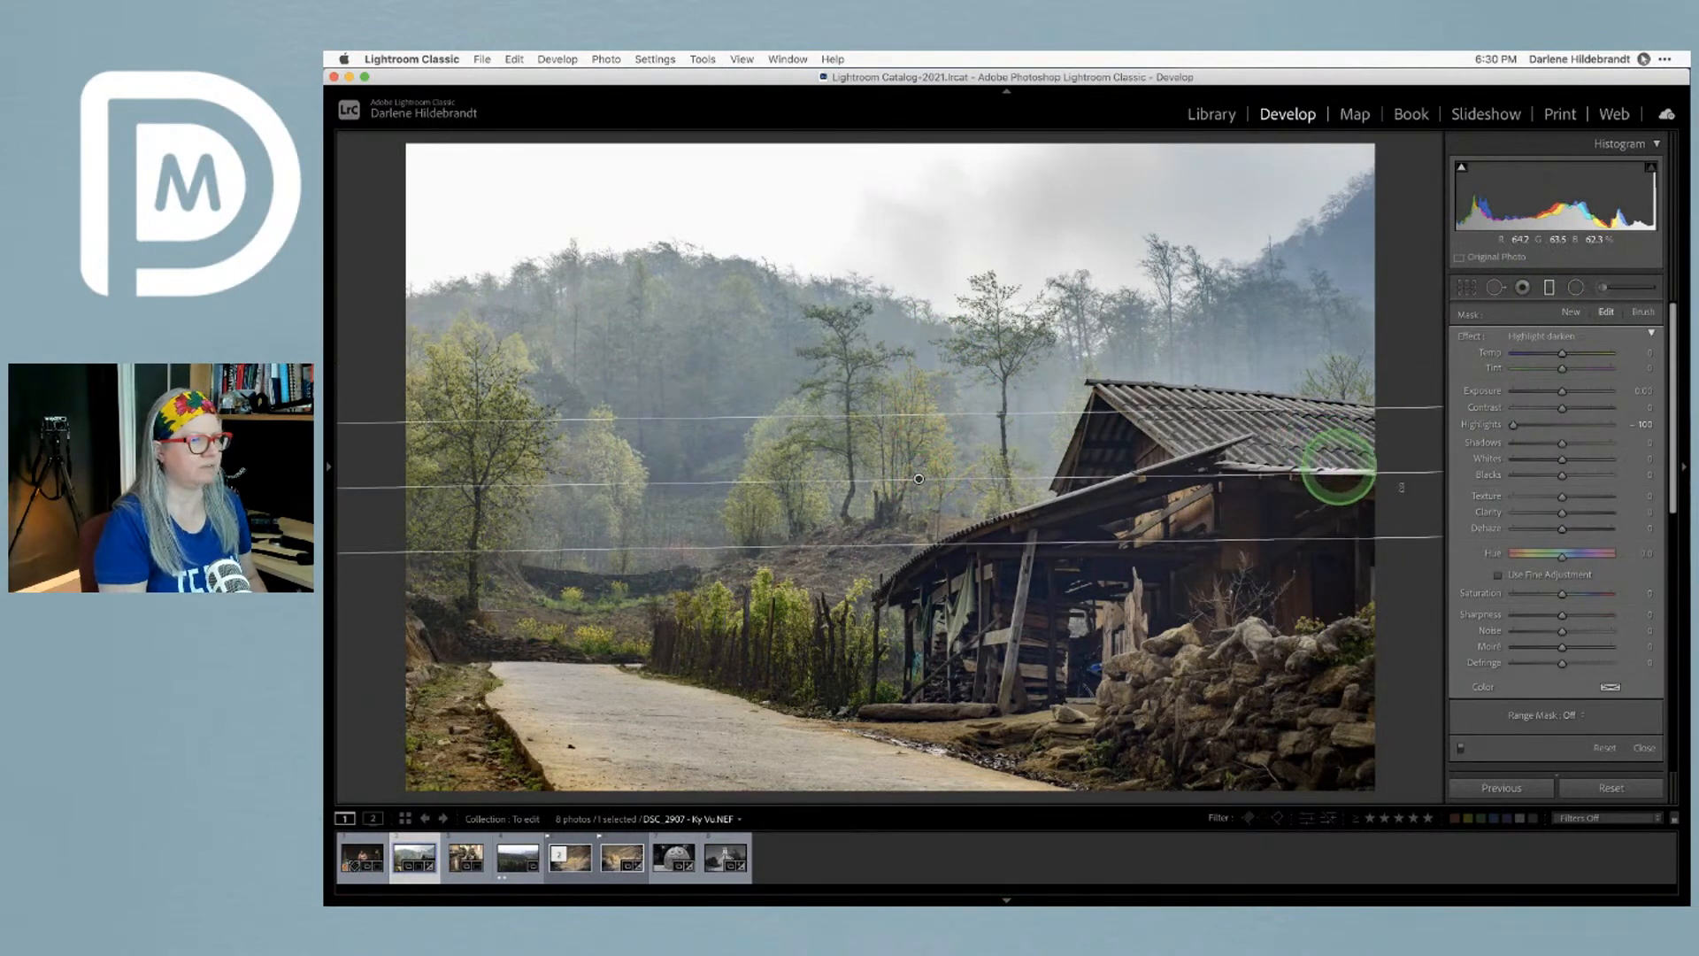
# Set the graduated filter's Exposure to about -1.10, move and narrow its transition up to the wooded hillside, and hide its guides
pyautogui.moveTo(1562, 390); pyautogui.dragTo(1549, 393)
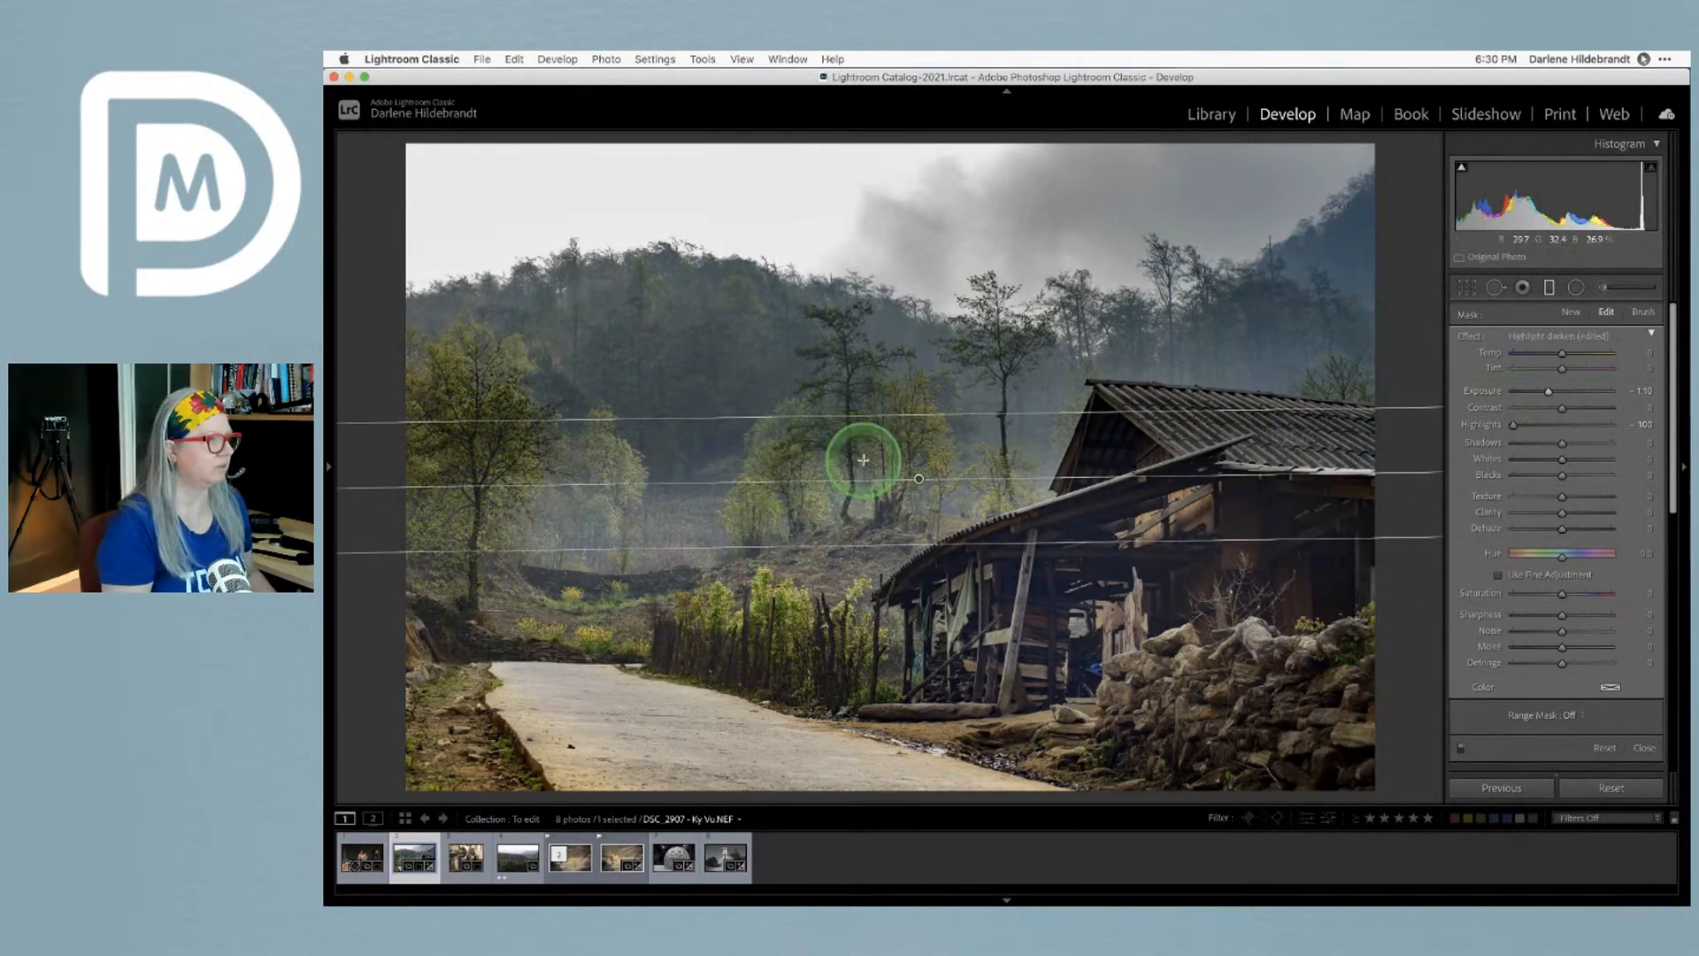
pyautogui.moveTo(911, 478); pyautogui.dragTo(913, 376)
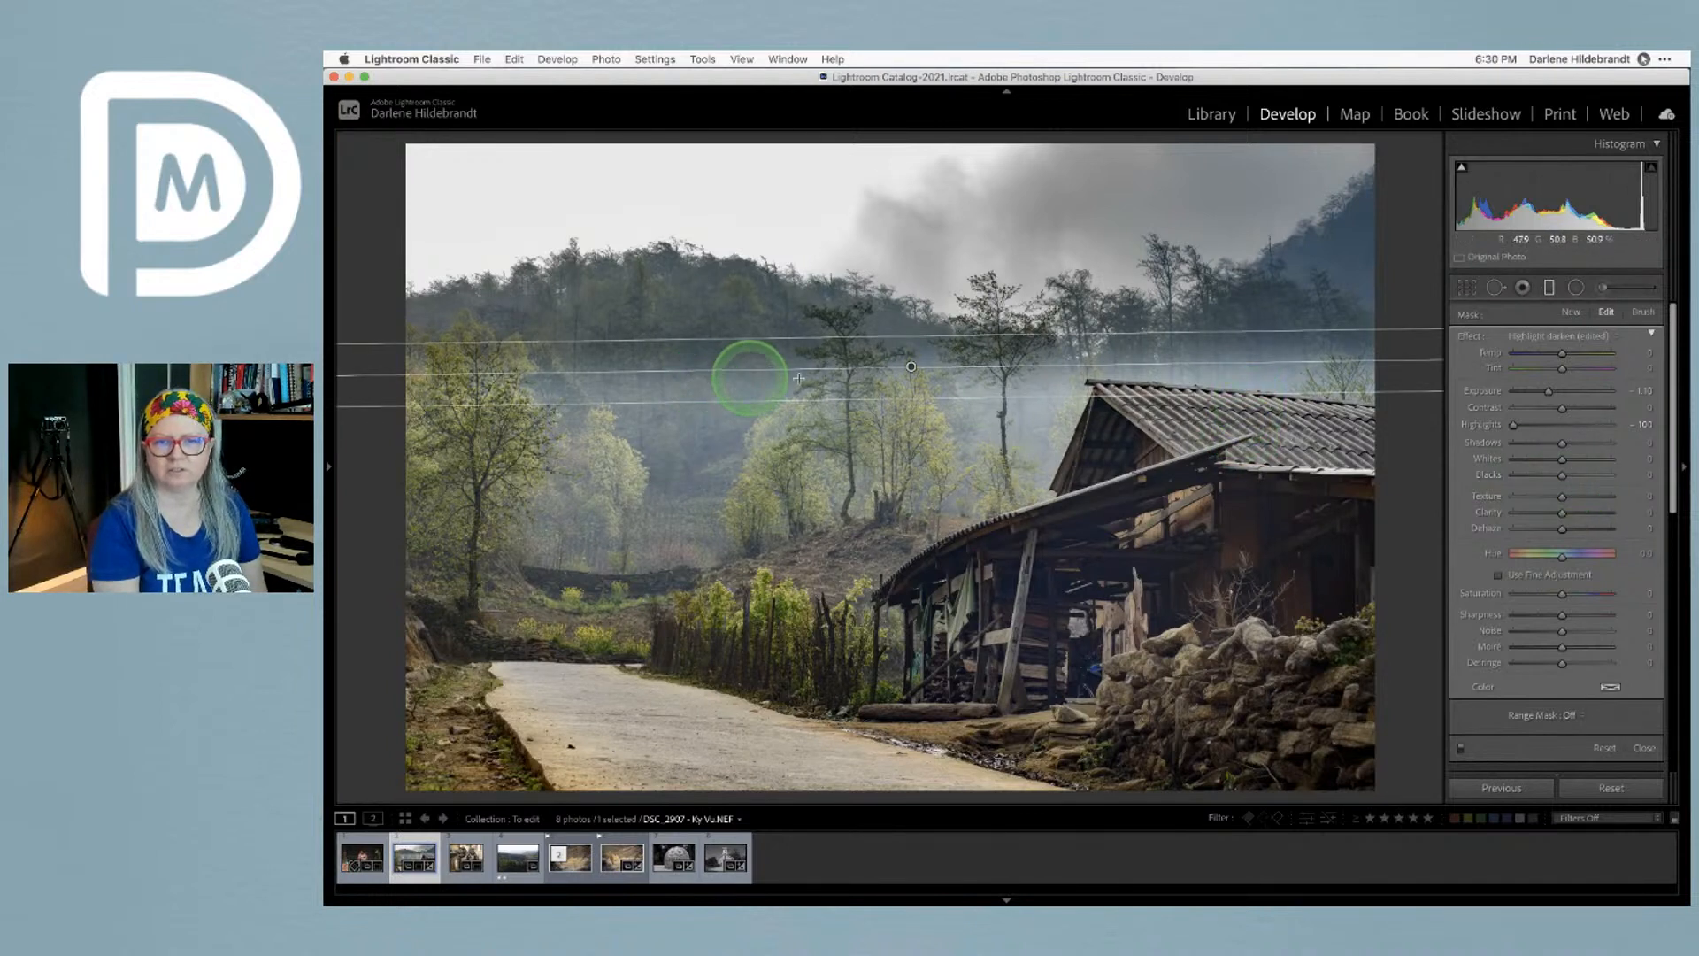
pyautogui.press('h')
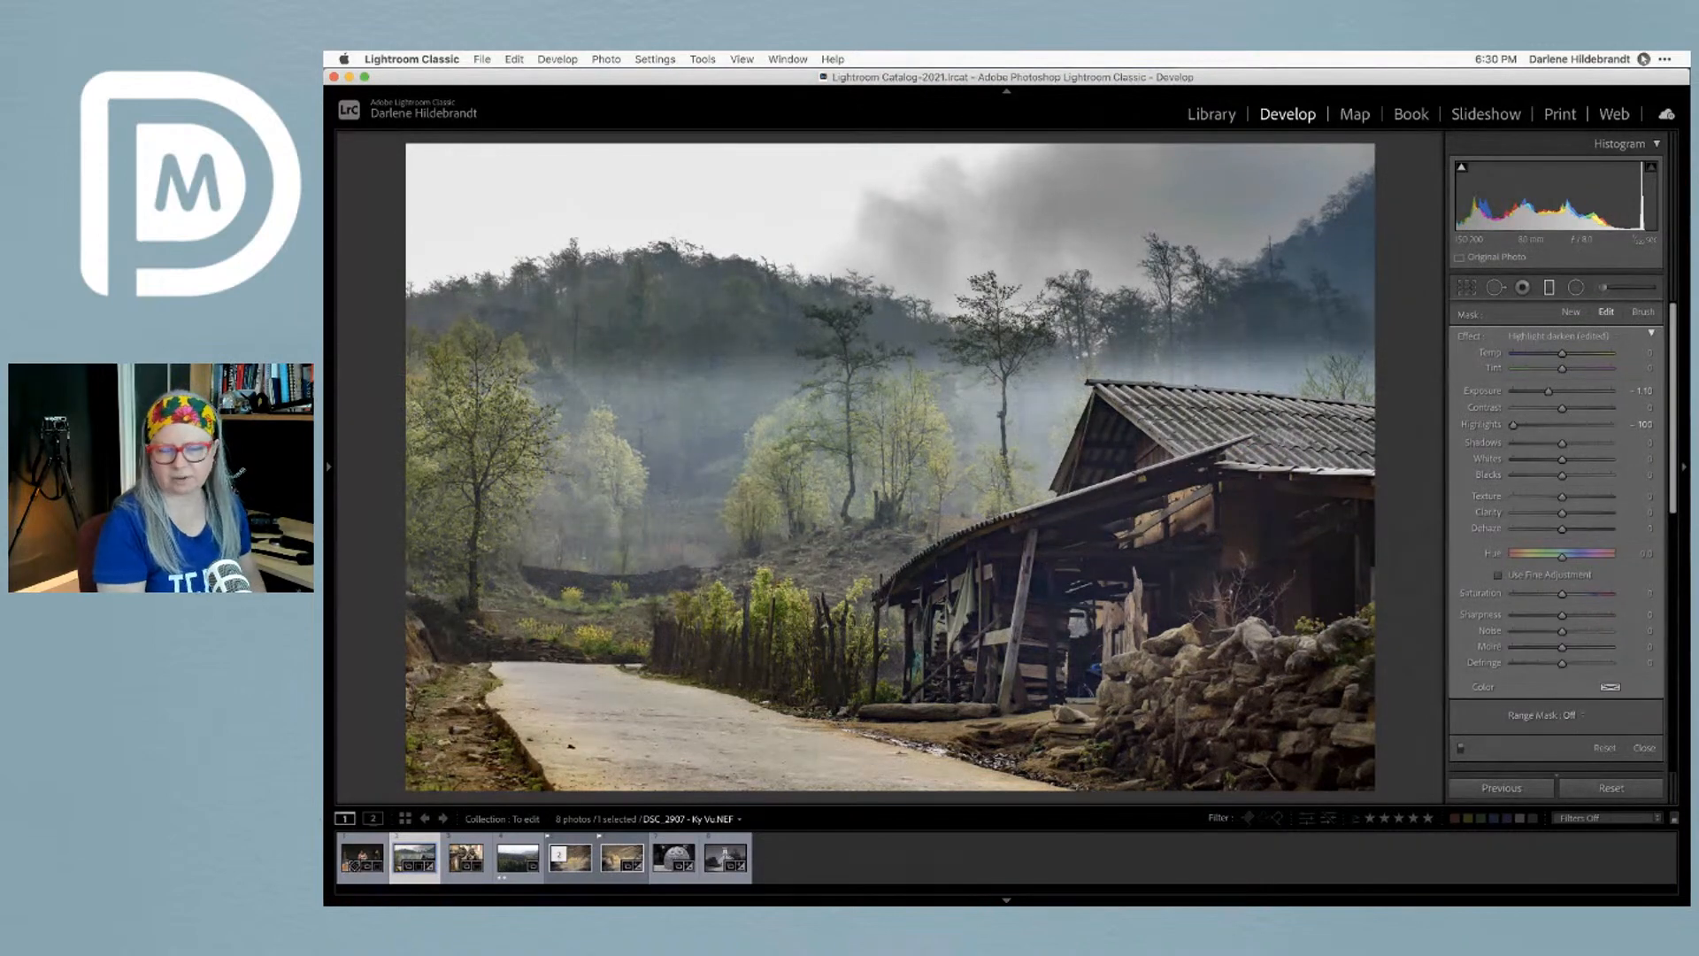
# Restrict the graduated filter to the bright sky with a Luminance range mask set to 70/100, showing the mask overlay
pyautogui.click(1564, 715)
pyautogui.click(1572, 743)
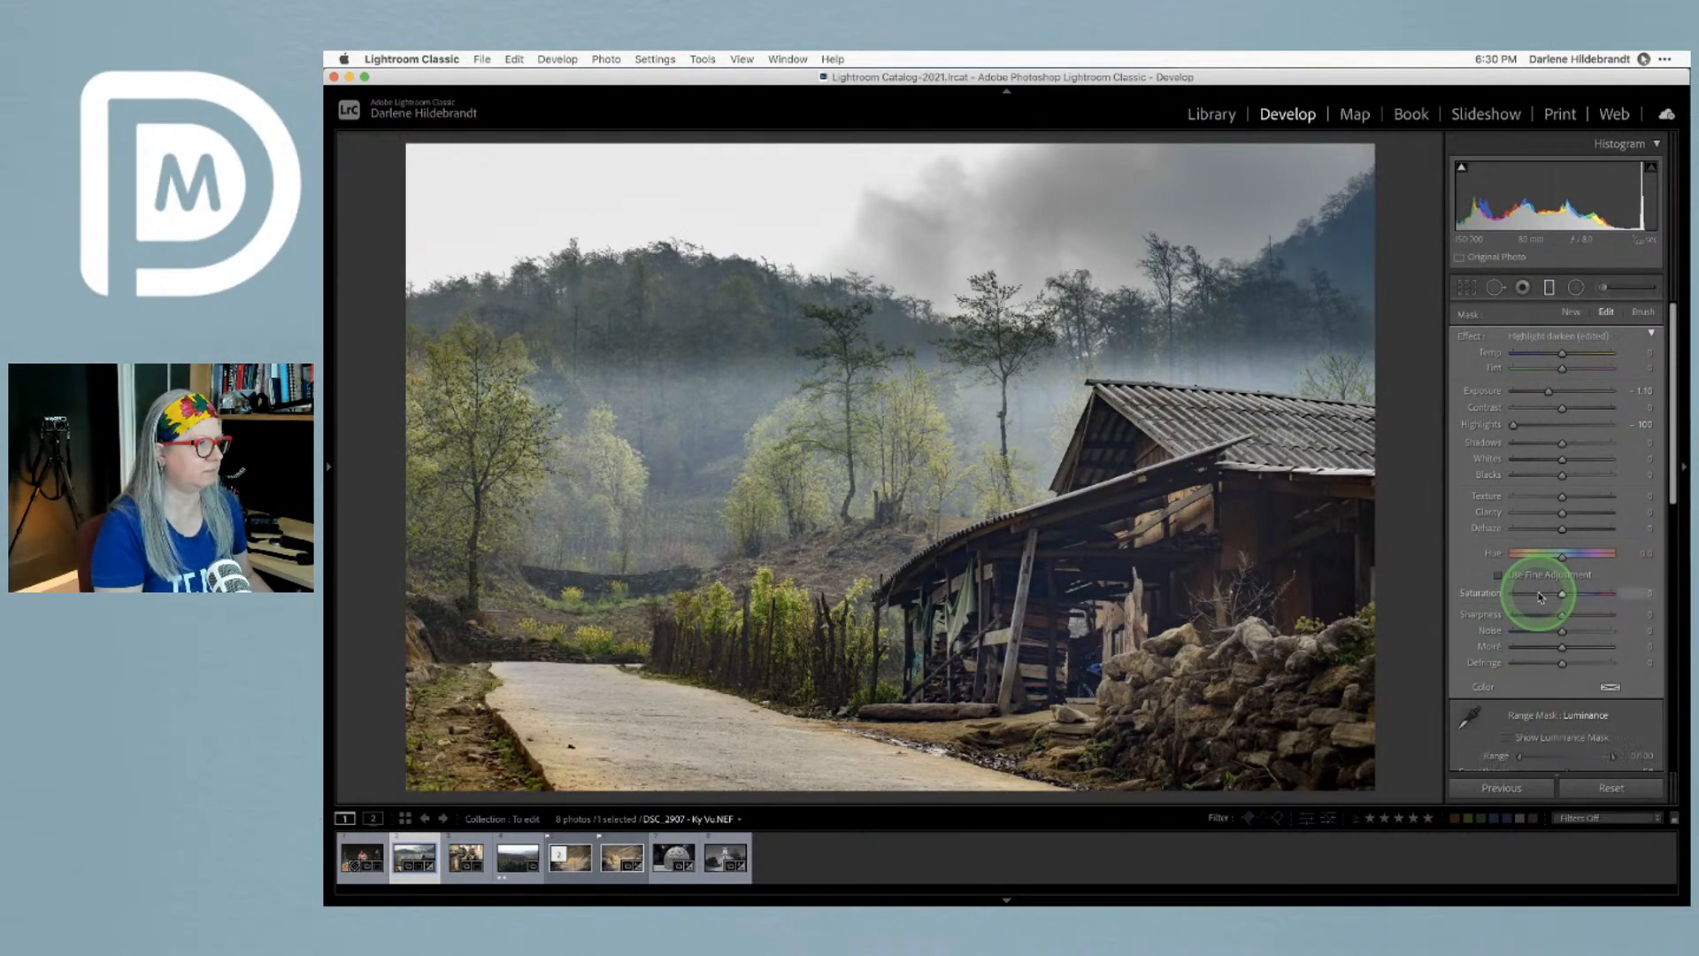
pyautogui.scroll(-2, 1536, 596)
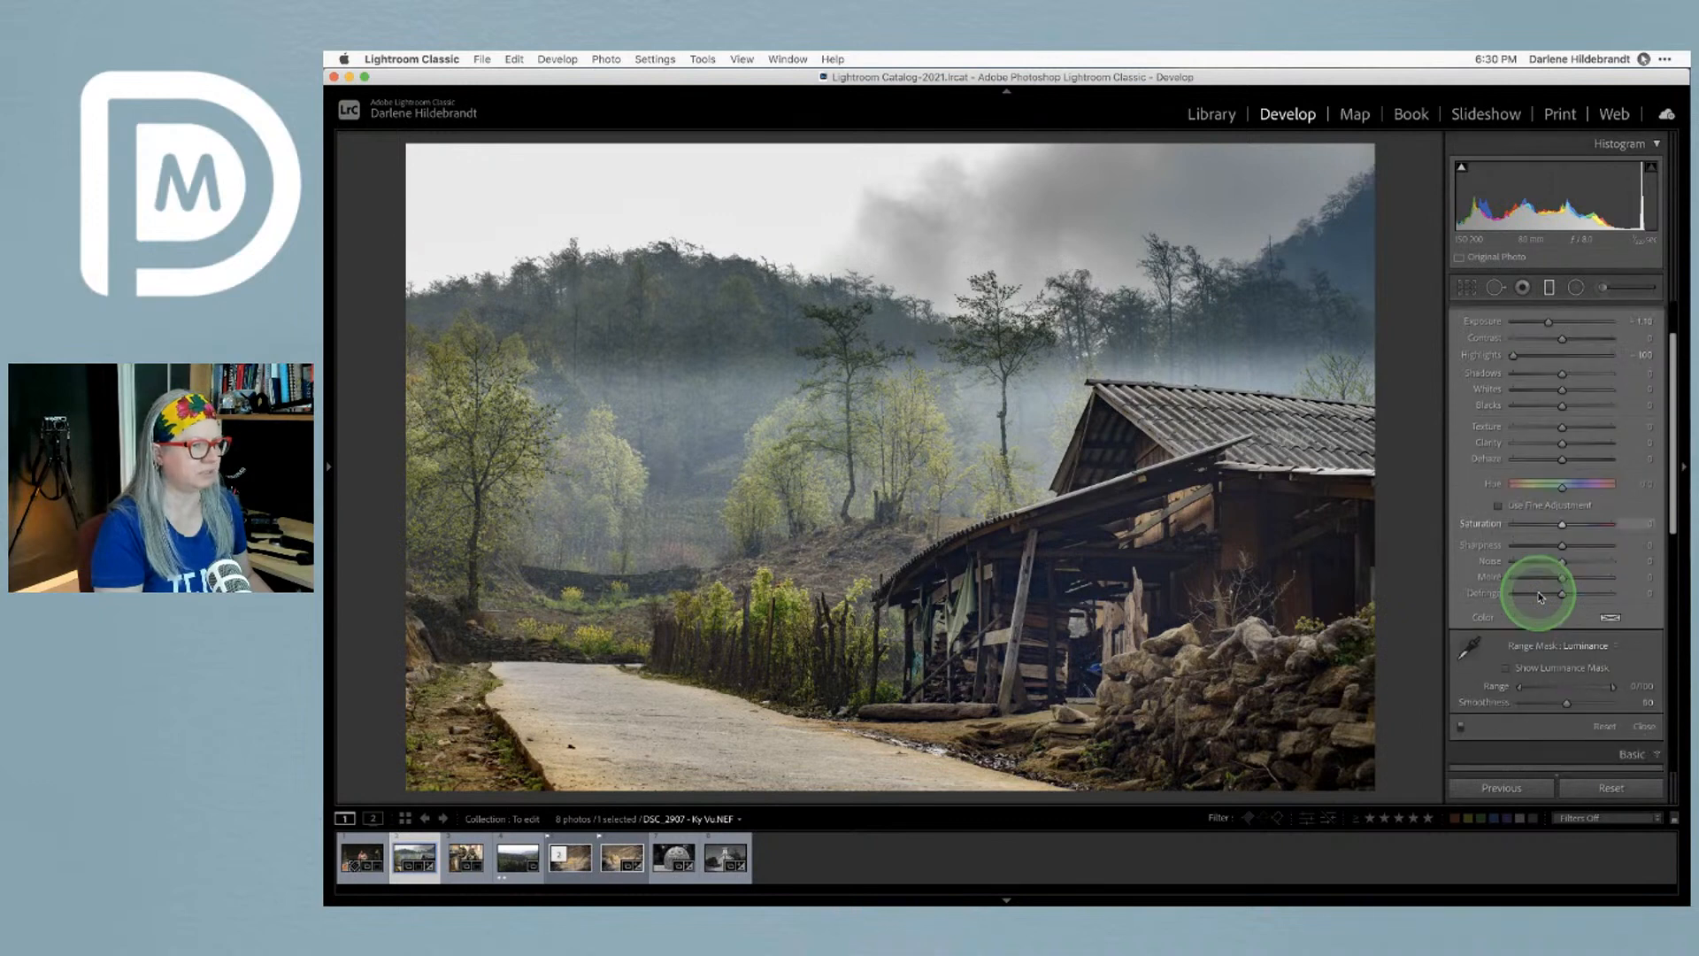
pyautogui.click(1507, 659)
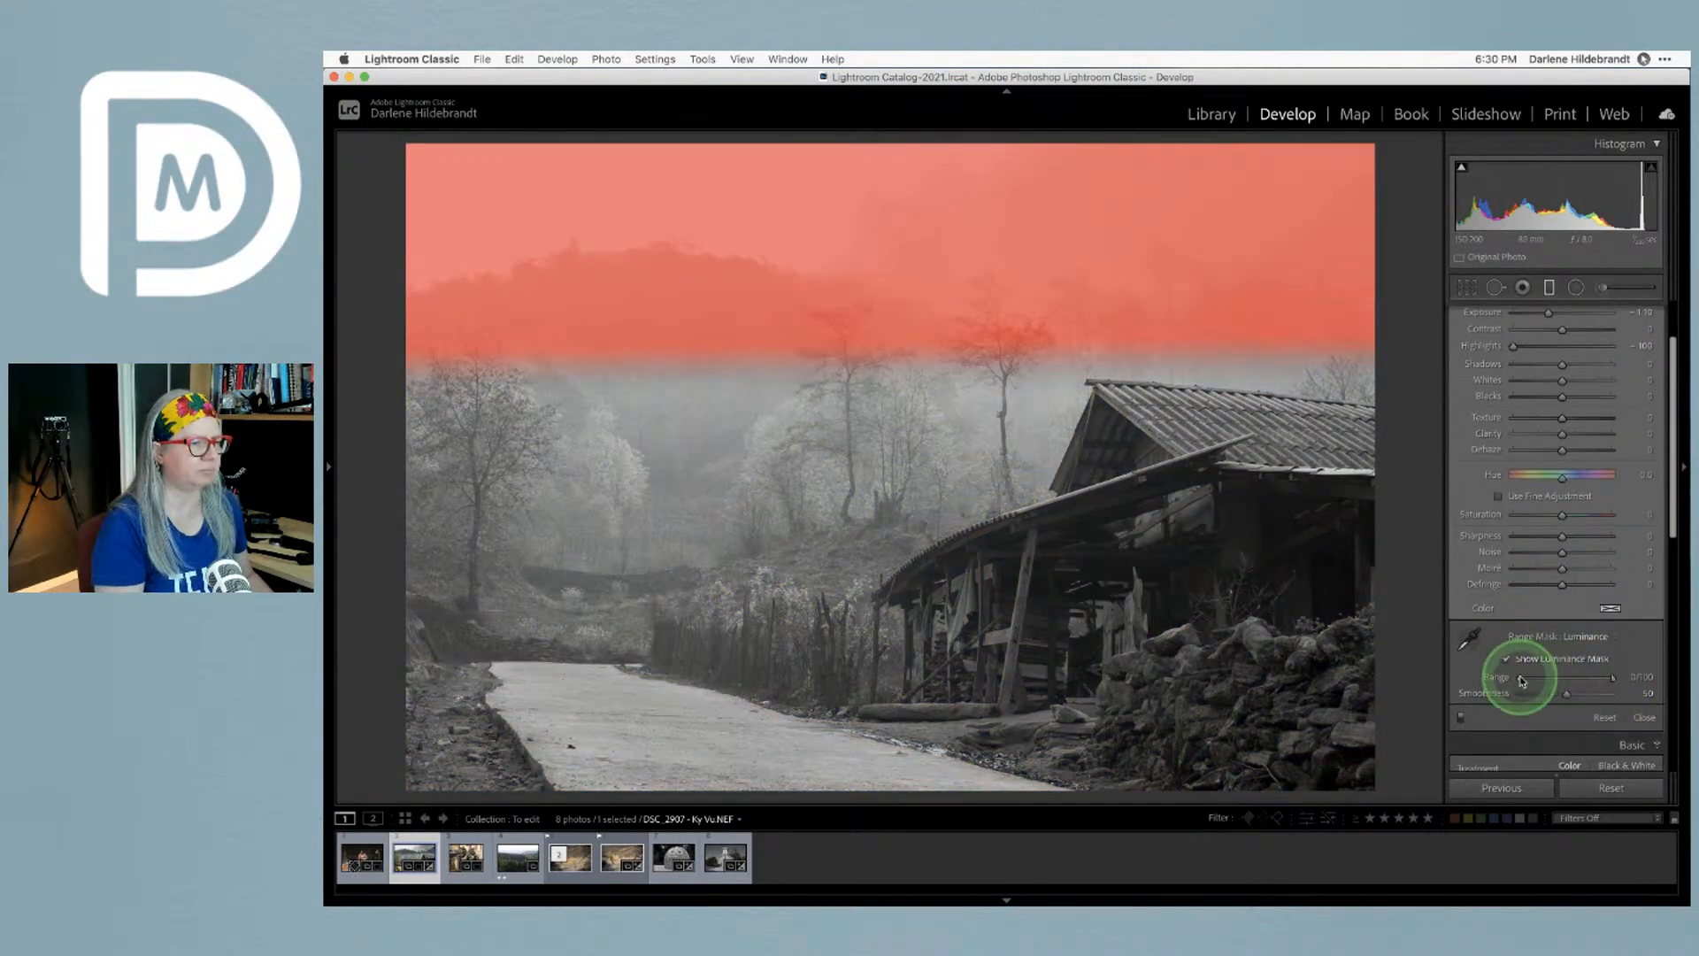
pyautogui.moveTo(1521, 679); pyautogui.dragTo(1546, 679)
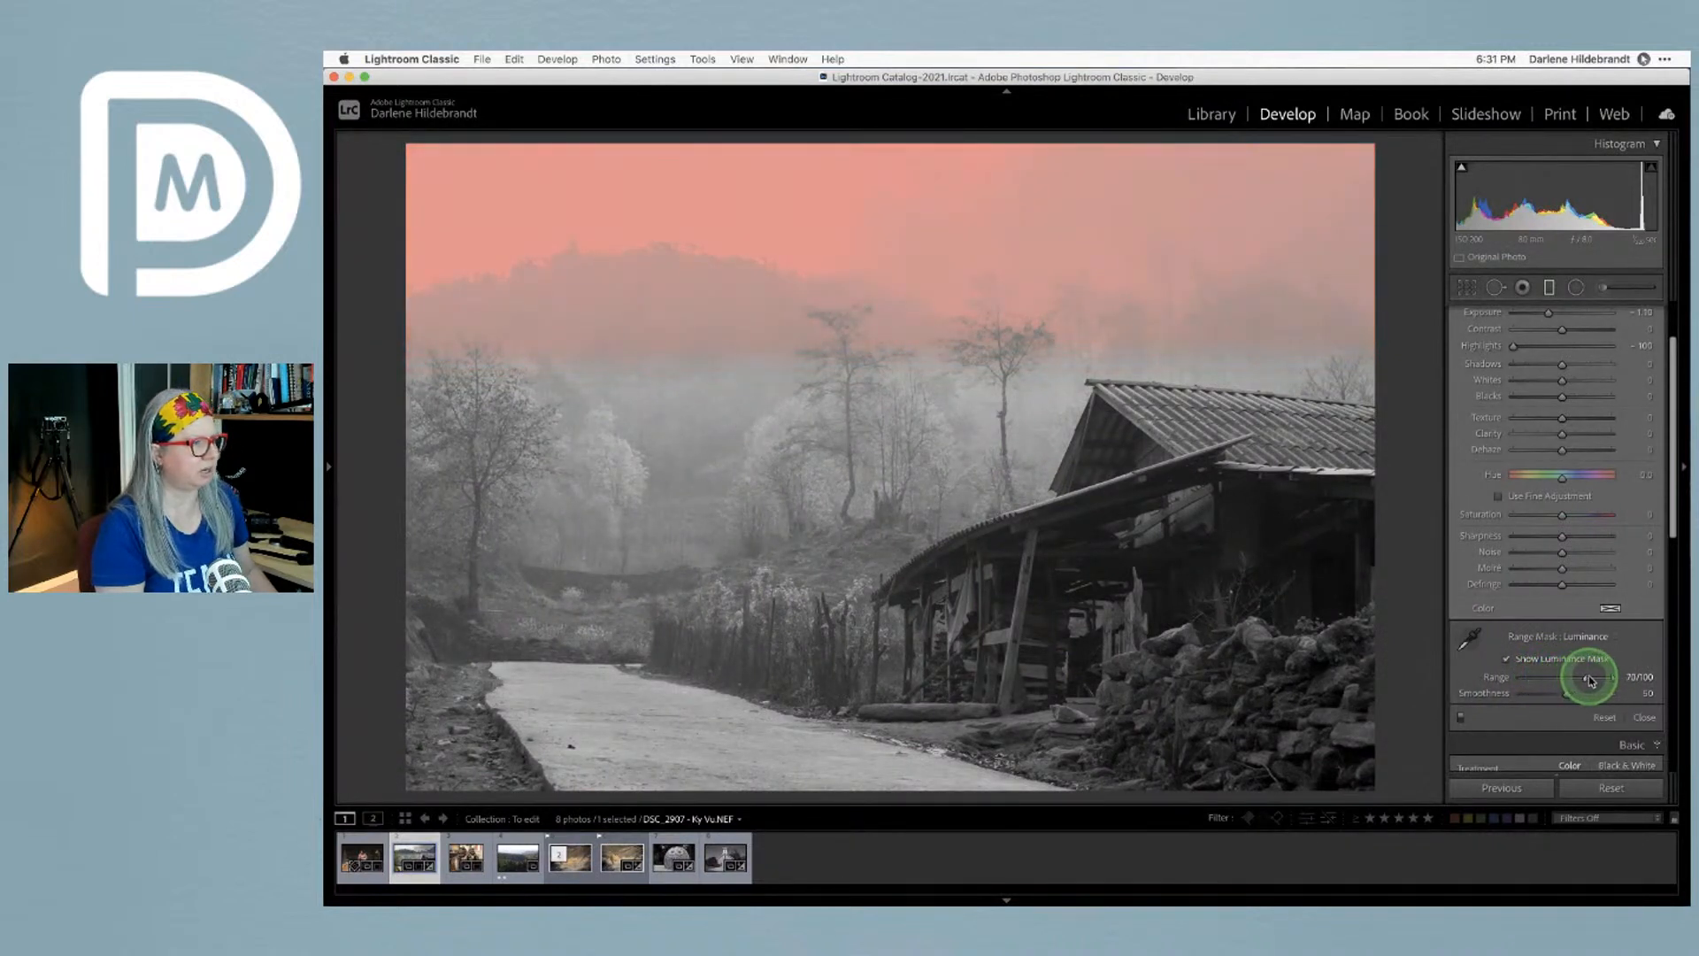
# Narrow the sky graduated filter's Luminance range to 94/100 and hide the mask overlay
pyautogui.moveTo(1588, 679); pyautogui.dragTo(1598, 680)
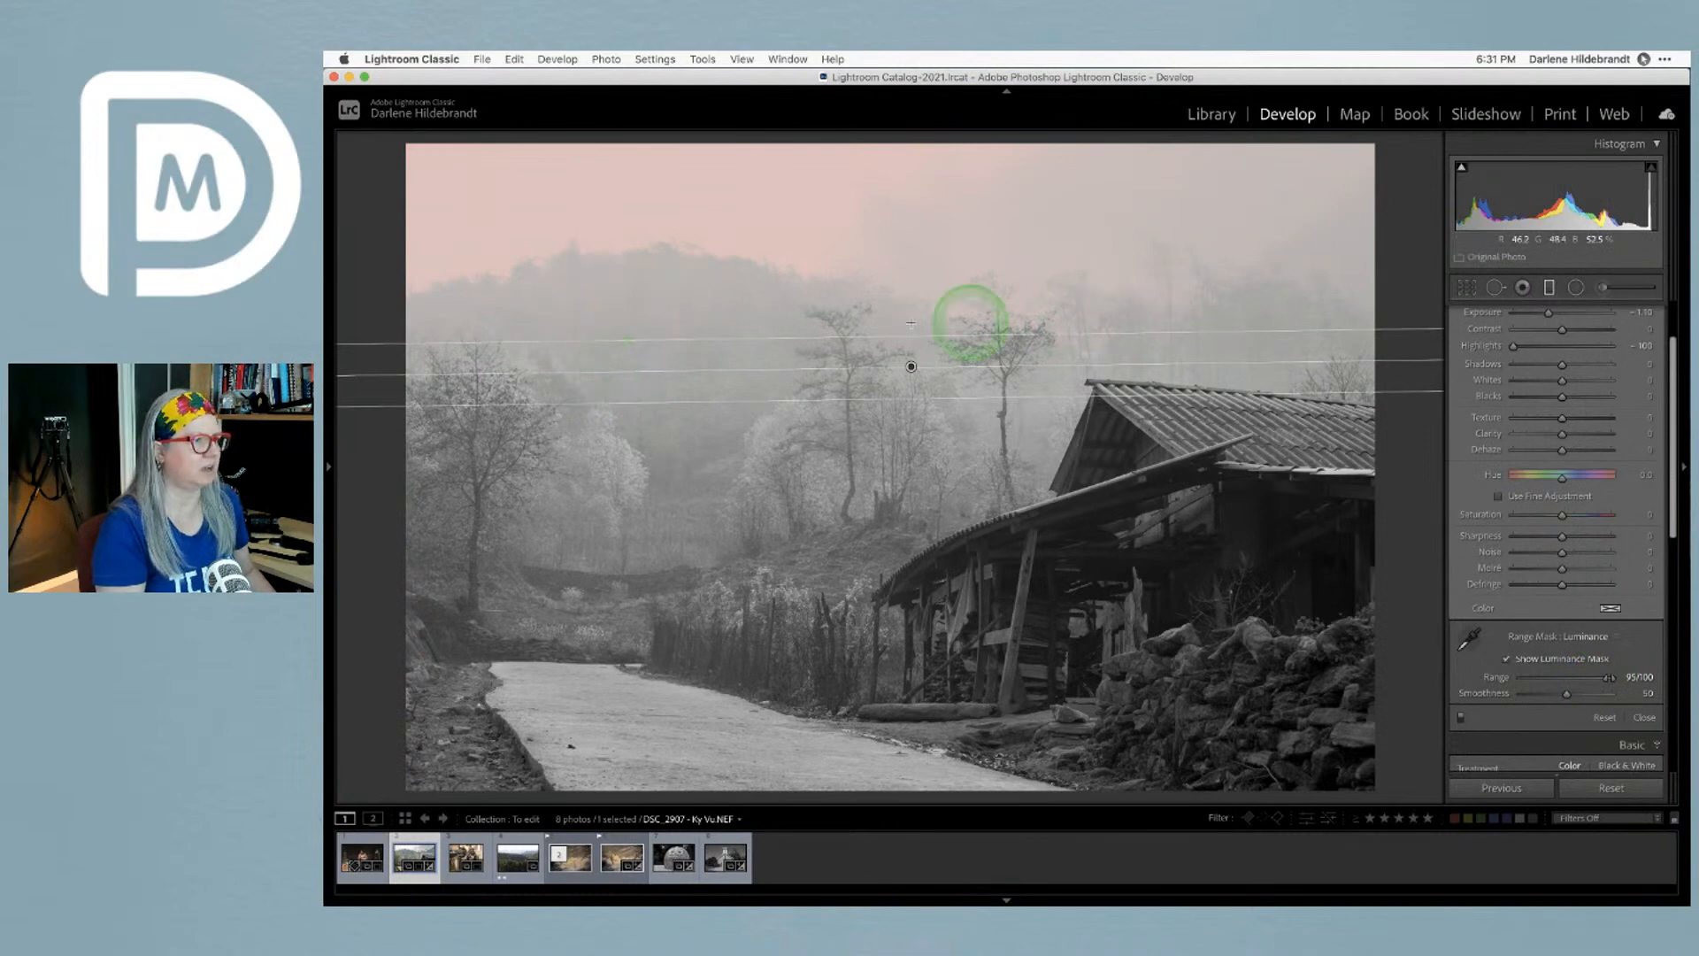
pyautogui.click(1504, 660)
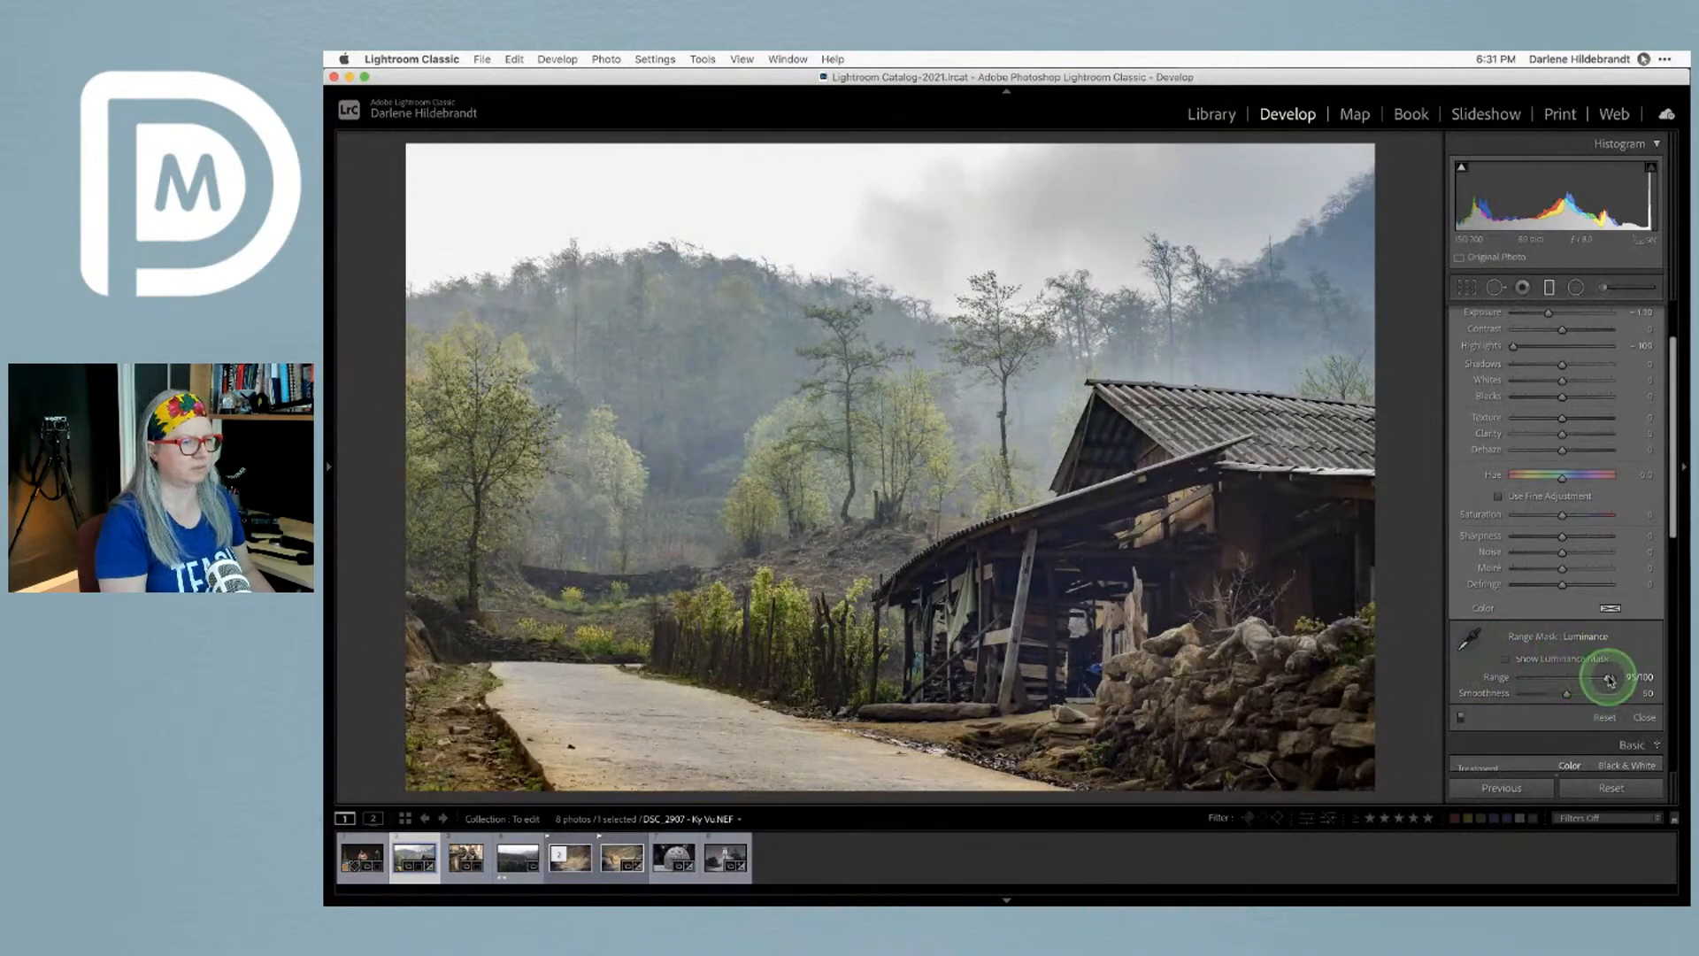
pyautogui.moveTo(1608, 678); pyautogui.dragTo(1603, 679)
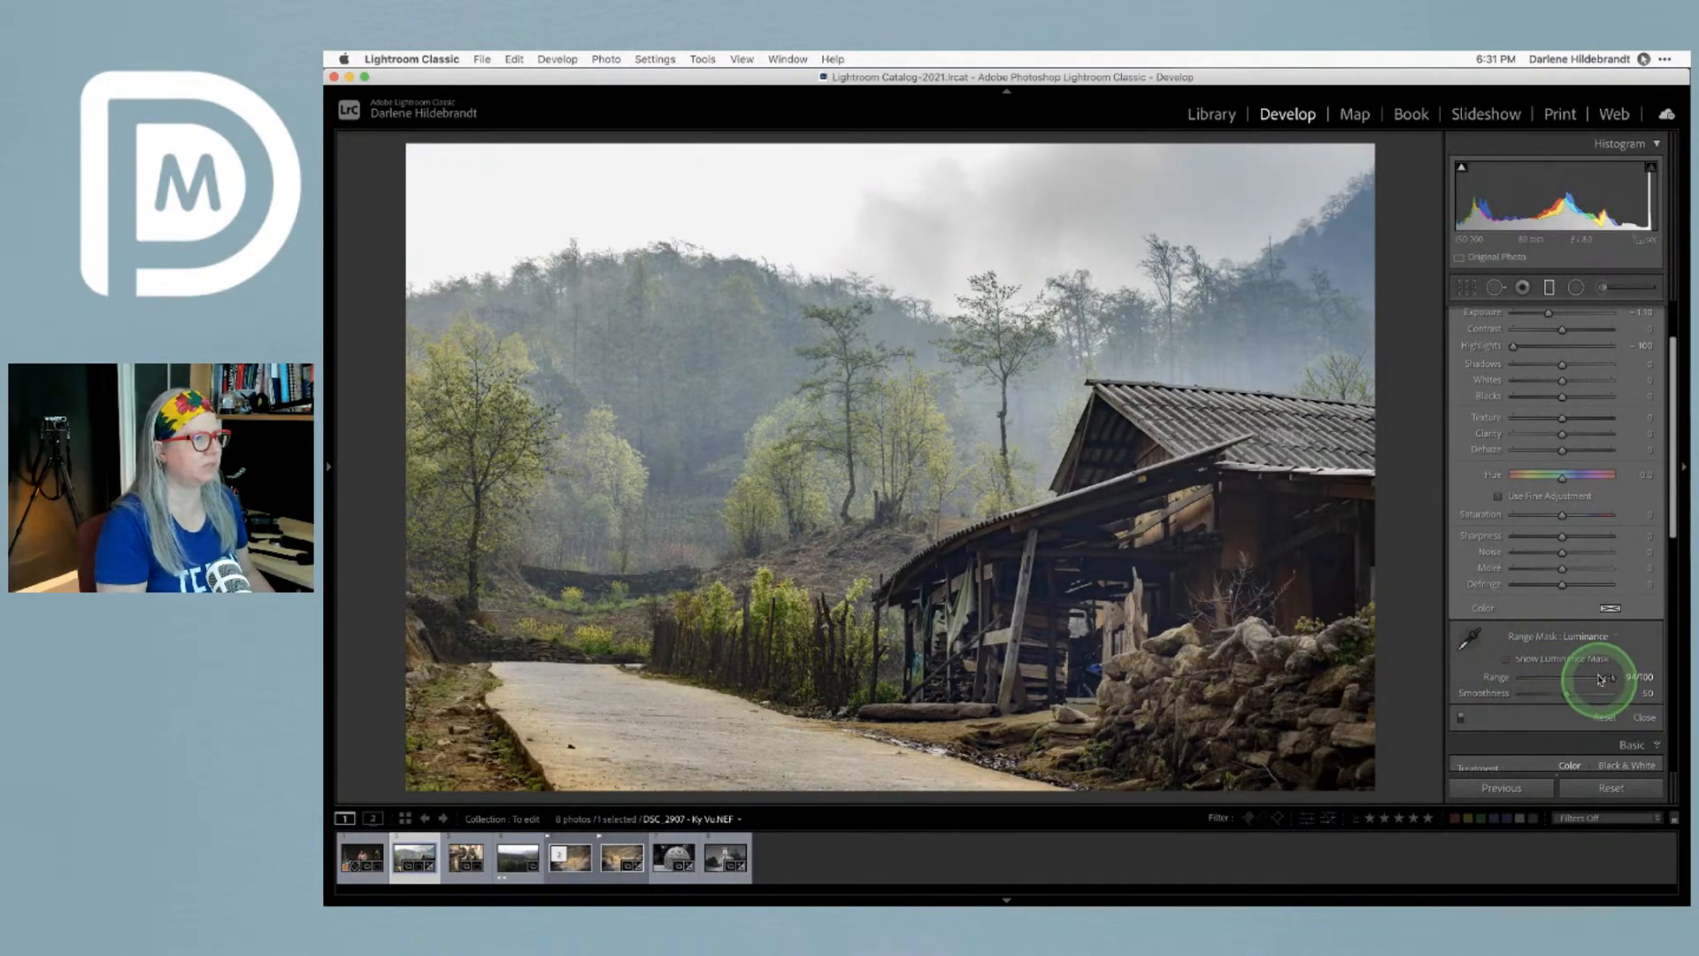
# Raise the sky graduated filter's Clarity to 100 and lower its Exposure to about -2.88
pyautogui.scroll(3, 1589, 659)
pyautogui.moveTo(1548, 390); pyautogui.dragTo(1548, 396)
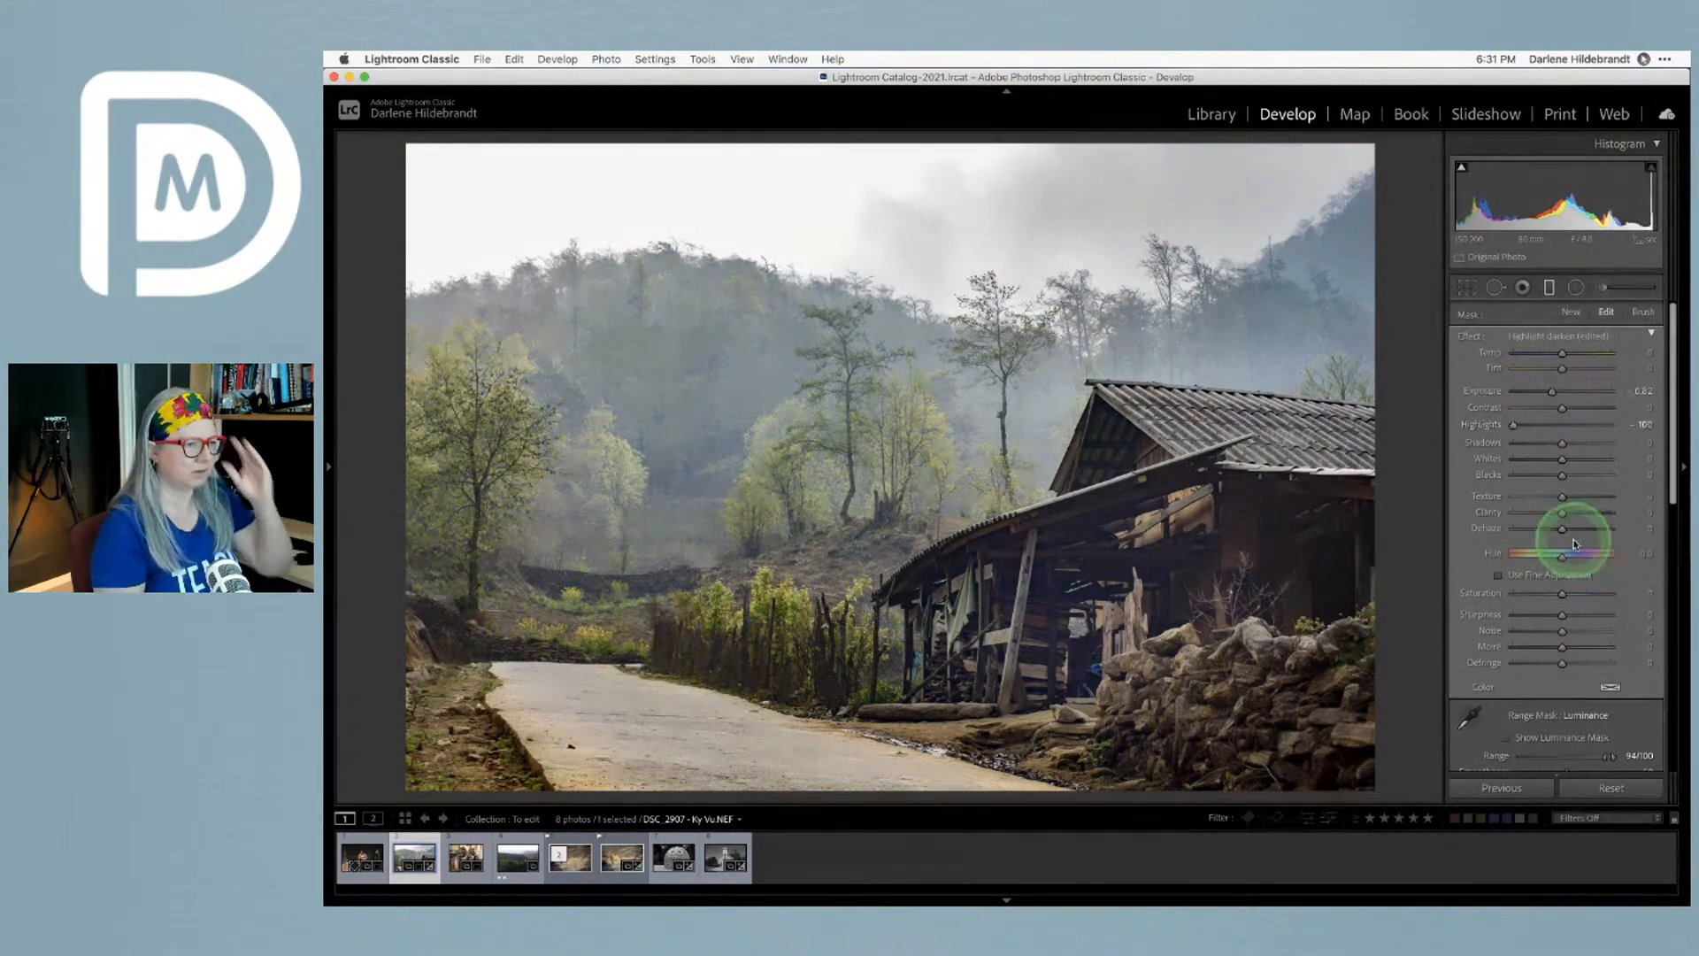
pyautogui.moveTo(1562, 513); pyautogui.dragTo(1616, 510)
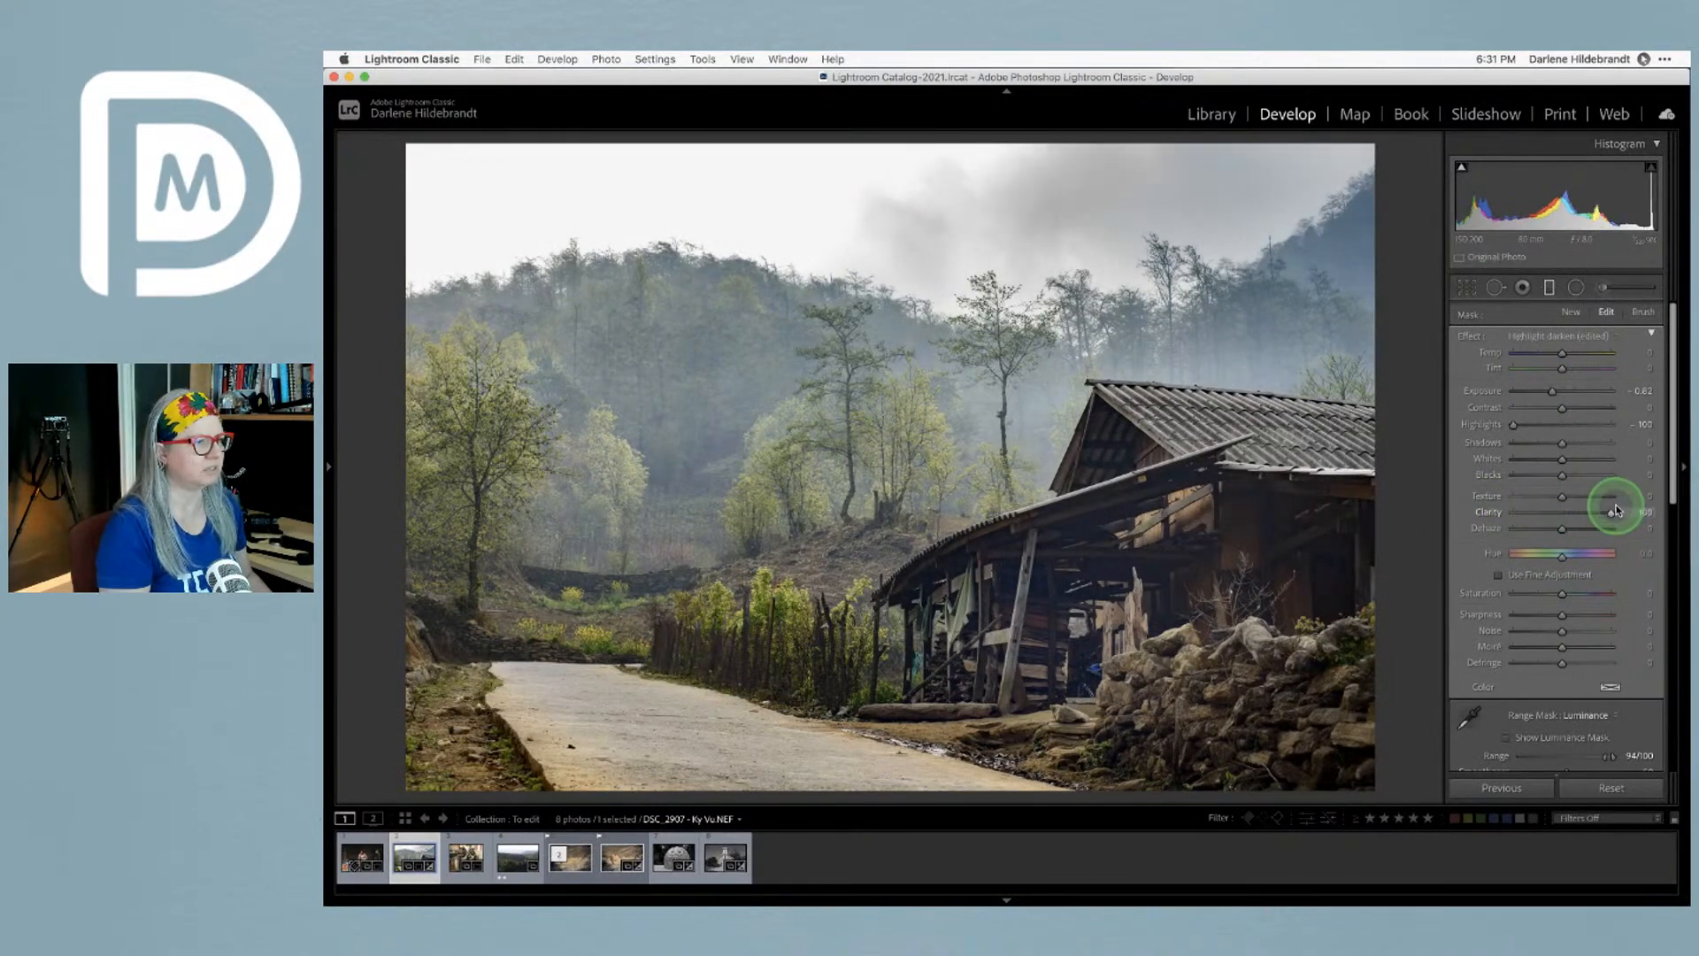
pyautogui.click(1527, 390)
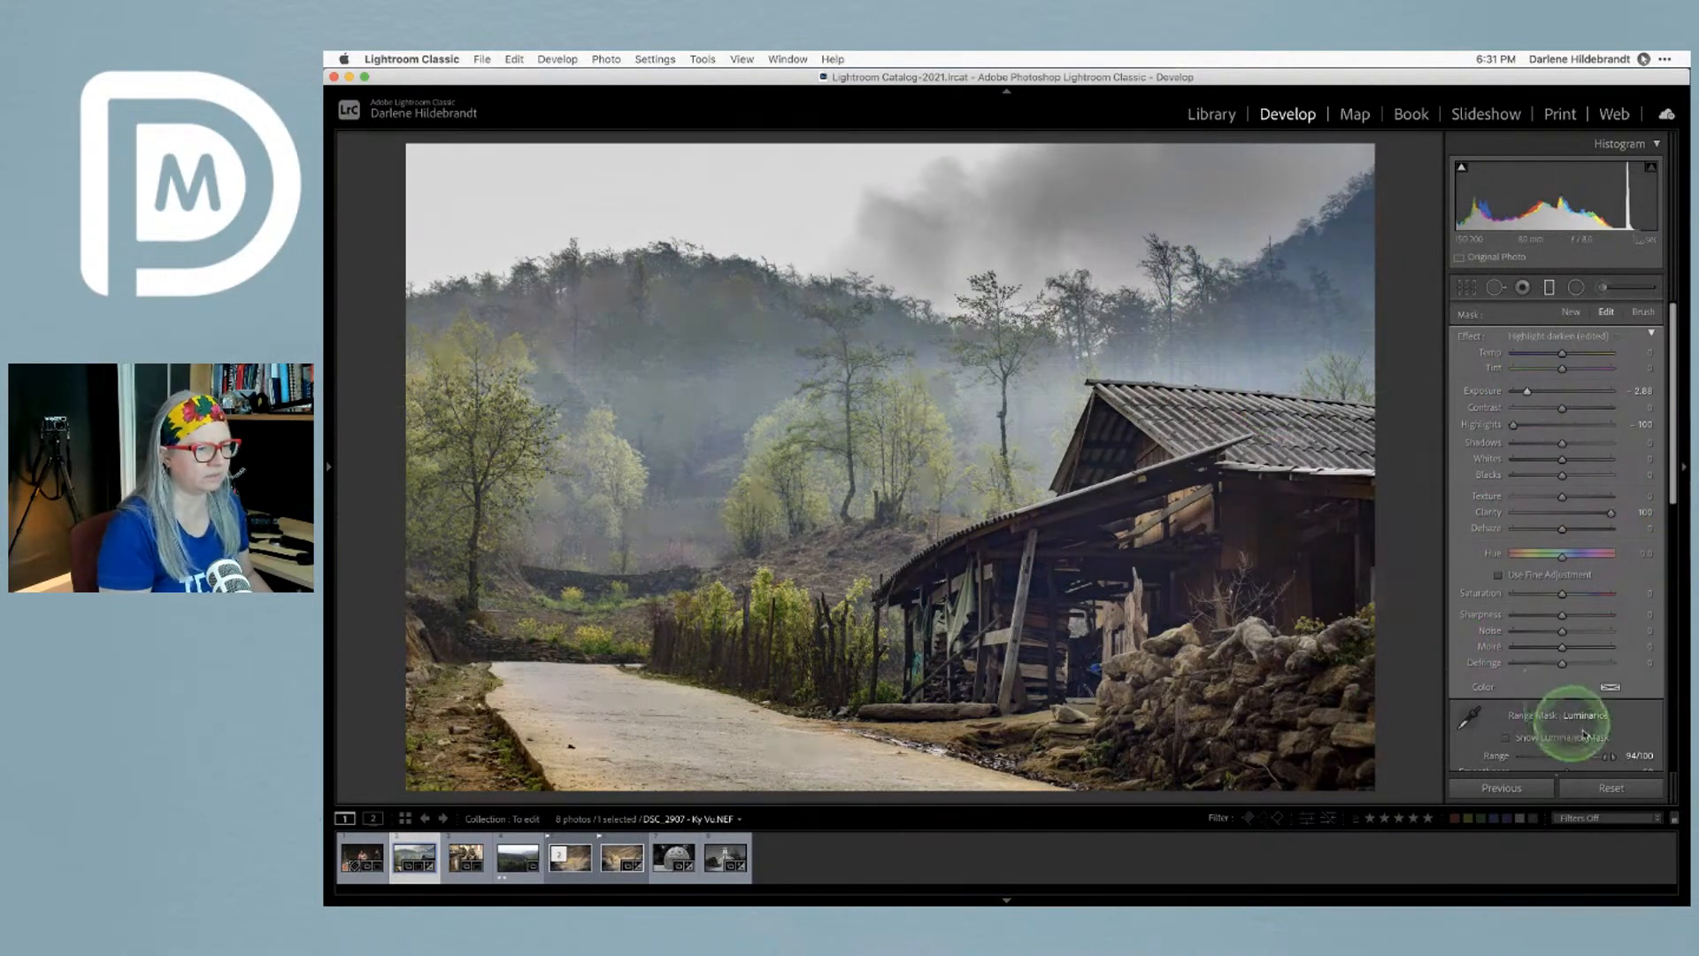
# Refine the sky graduated filter to a 95/100 Luminance range, Exposure of about -0.70 and Clarity 14
pyautogui.moveTo(1607, 759); pyautogui.dragTo(1610, 761)
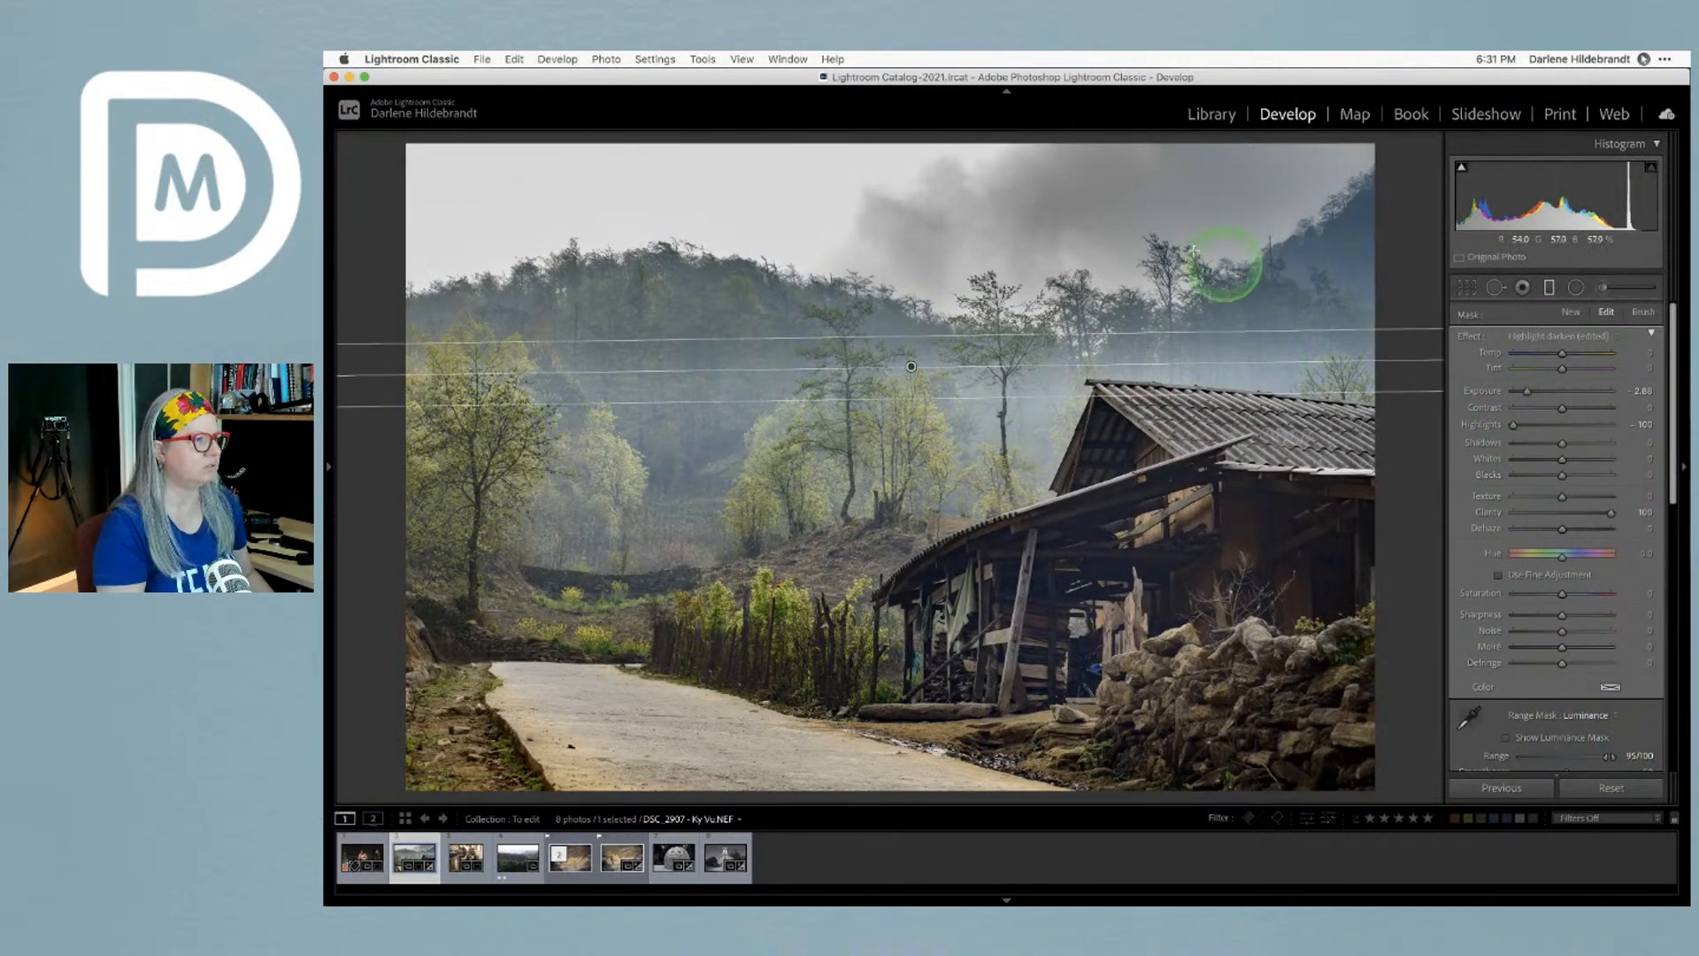
pyautogui.moveTo(1527, 391); pyautogui.dragTo(1557, 391)
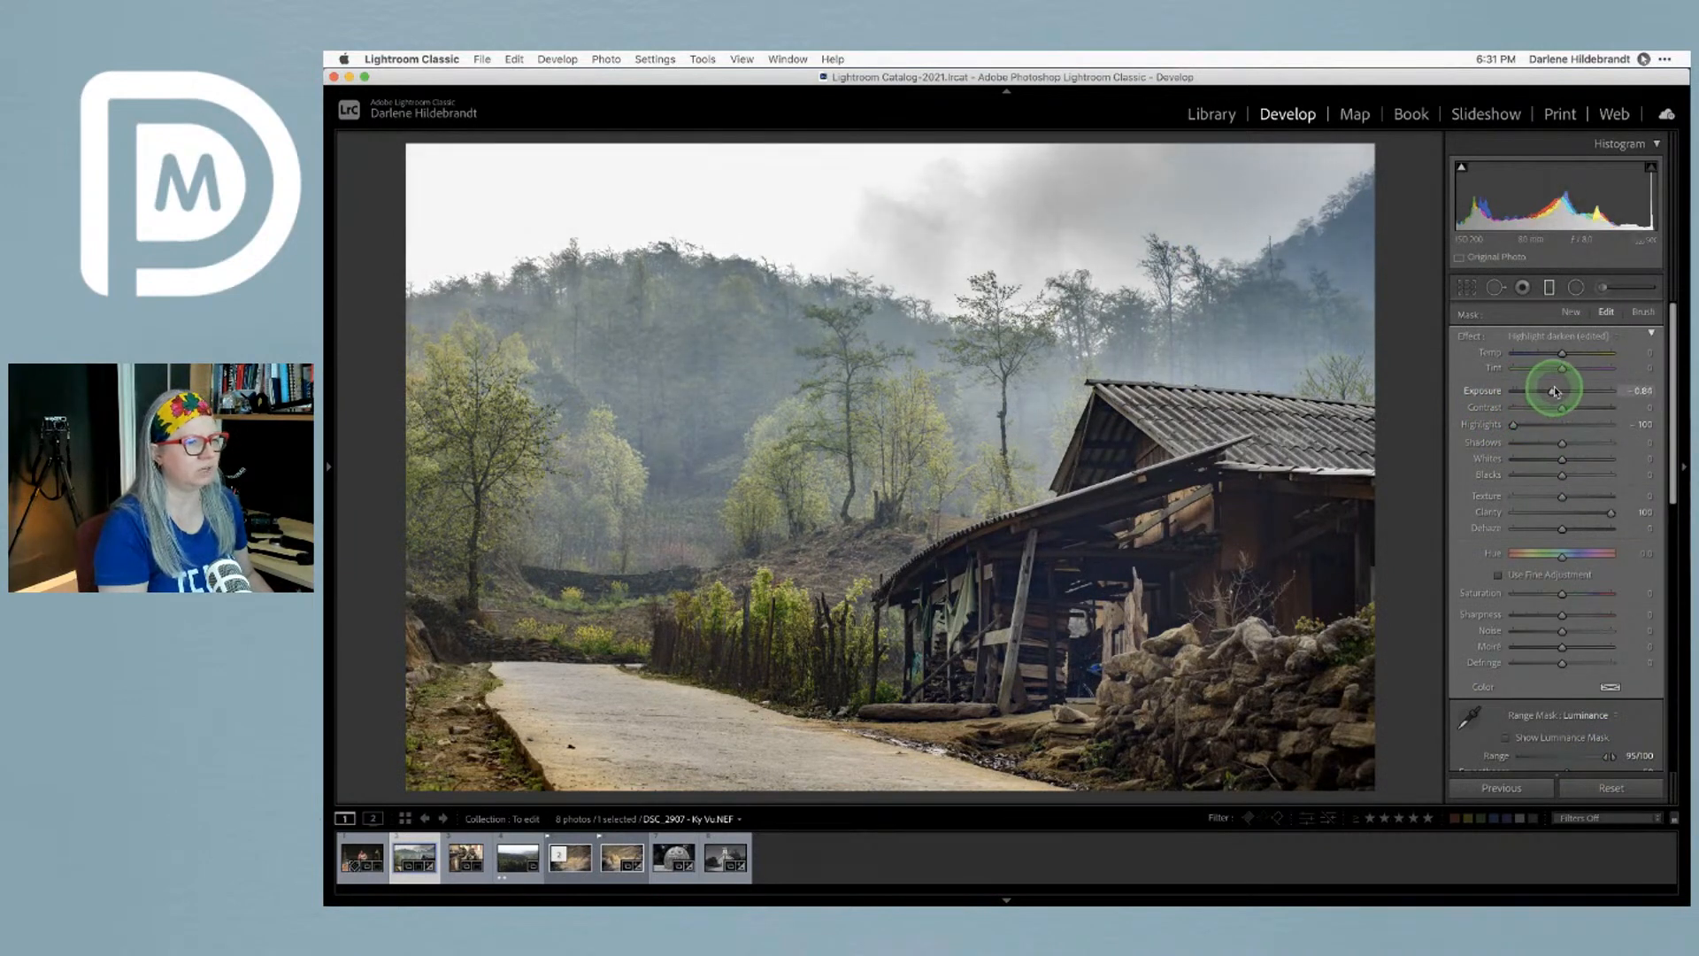
pyautogui.moveTo(1576, 518); pyautogui.dragTo(1567, 515)
pyautogui.moveTo(1550, 393); pyautogui.dragTo(1554, 393)
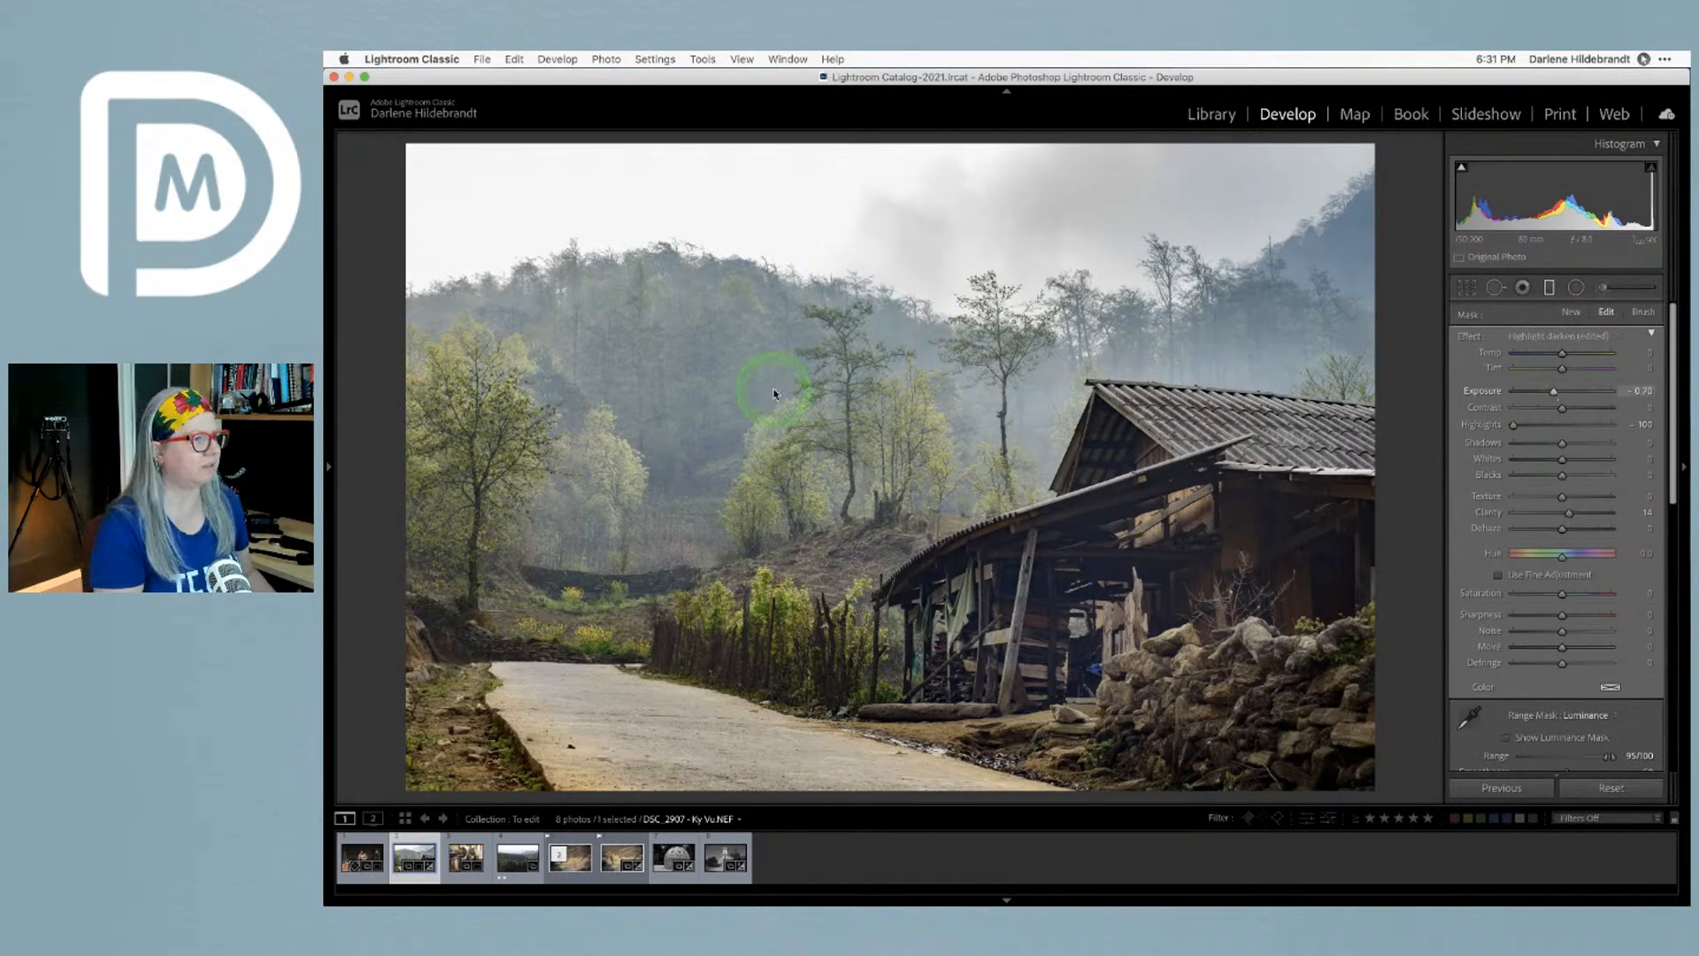
# Widen the sky graduated filter's transition across the hillside trees and tilt it to rise toward the farmhouse side
pyautogui.moveTo(920, 336)
pyautogui.mouseDown()
pyautogui.moveTo(906, 265)
pyautogui.moveTo(921, 317)
pyautogui.mouseUp()
pyautogui.moveTo(921, 394); pyautogui.dragTo(921, 469)
pyautogui.moveTo(1342, 360); pyautogui.dragTo(1343, 339)
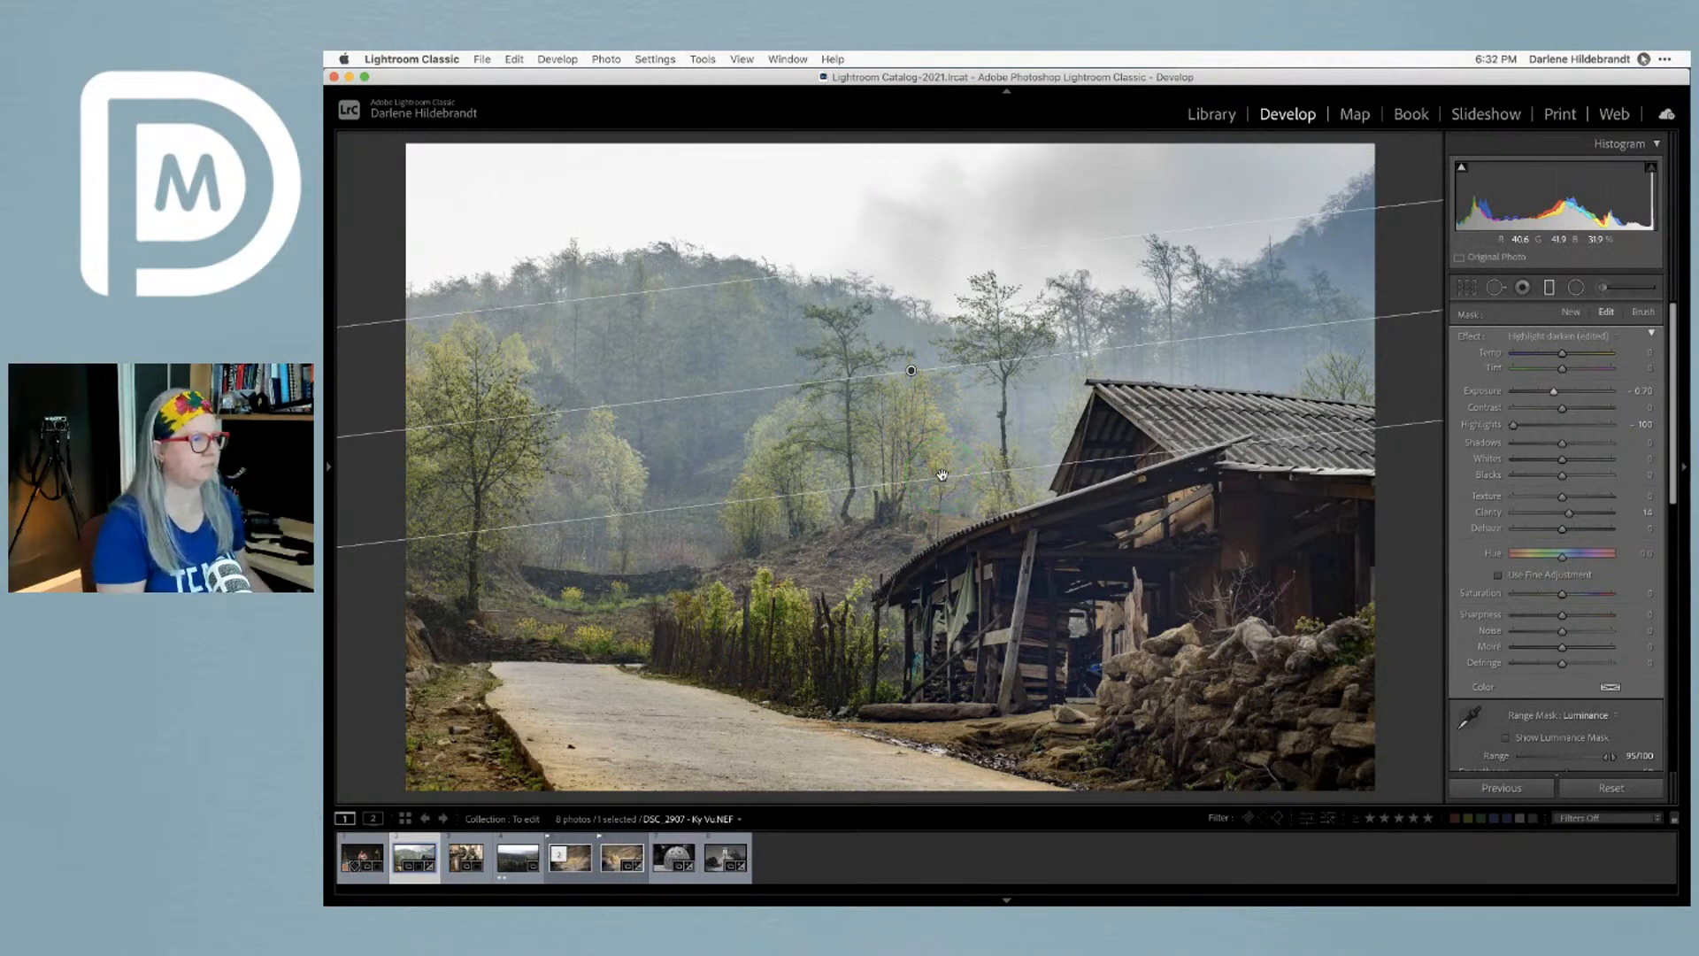
# Test the sky graduated filter at Exposure -4.00, extend its lower edge down across the farmhouse, and set Exposure to about -0.77
pyautogui.moveTo(1553, 391); pyautogui.dragTo(1452, 390)
pyautogui.click(909, 372)
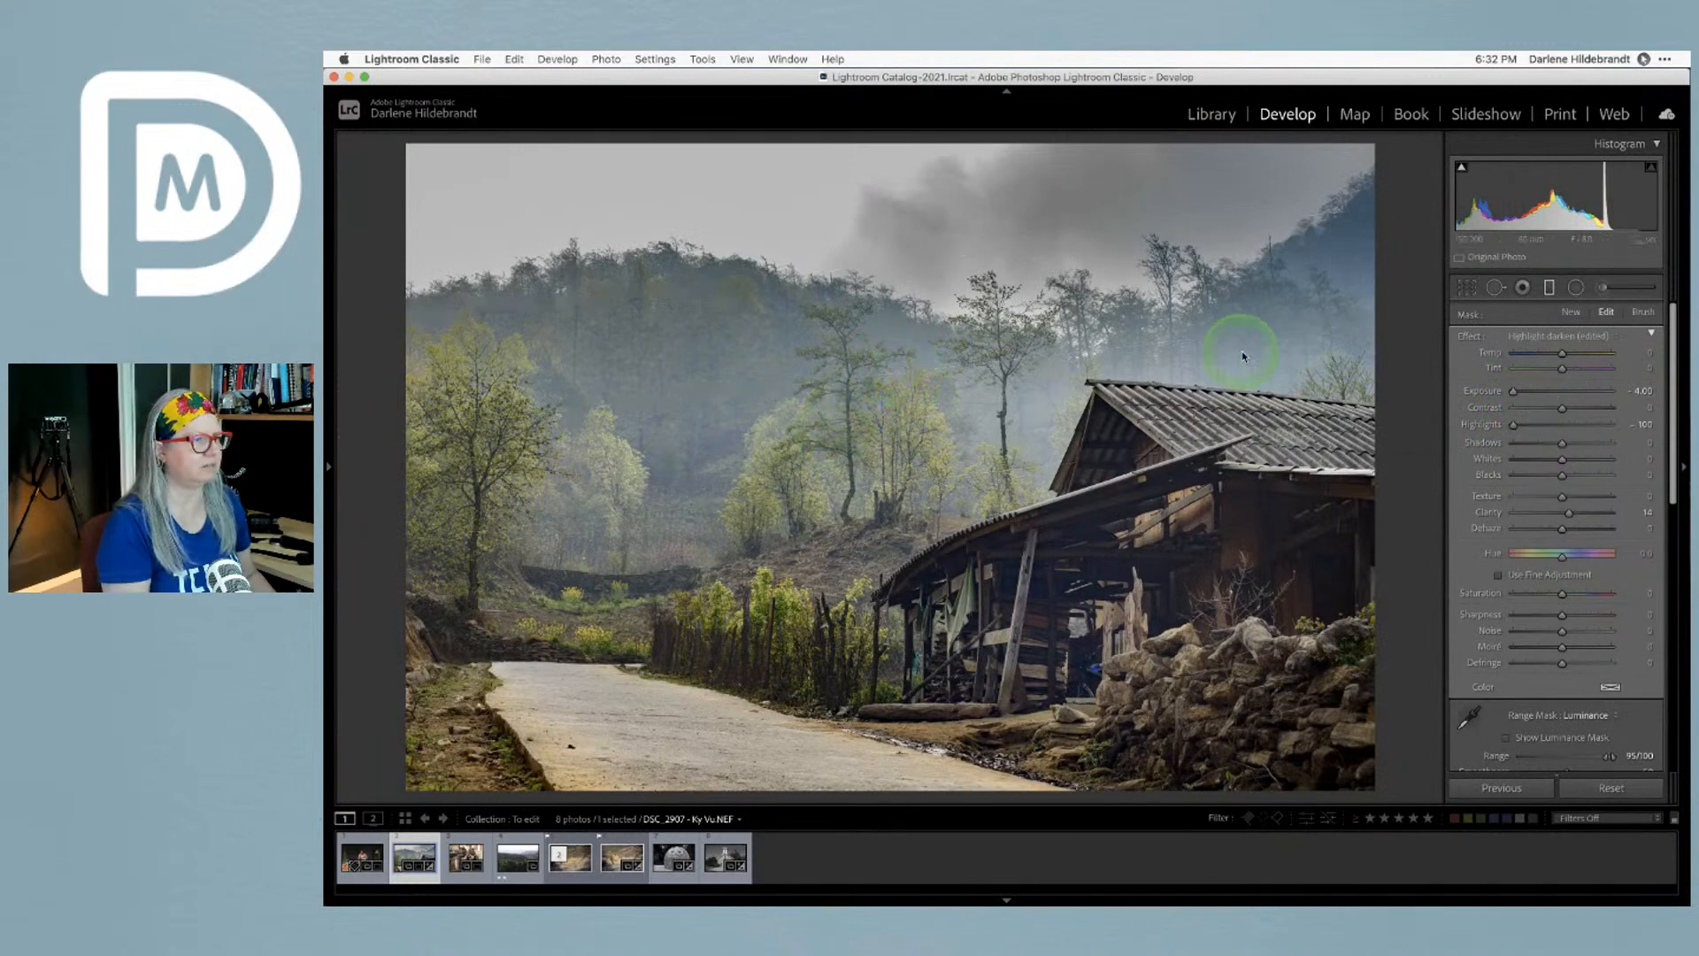
pyautogui.moveTo(936, 475); pyautogui.dragTo(907, 282)
pyautogui.click(1548, 455)
pyautogui.moveTo(1548, 456); pyautogui.dragTo(1601, 455)
pyautogui.moveTo(899, 262); pyautogui.dragTo(931, 554)
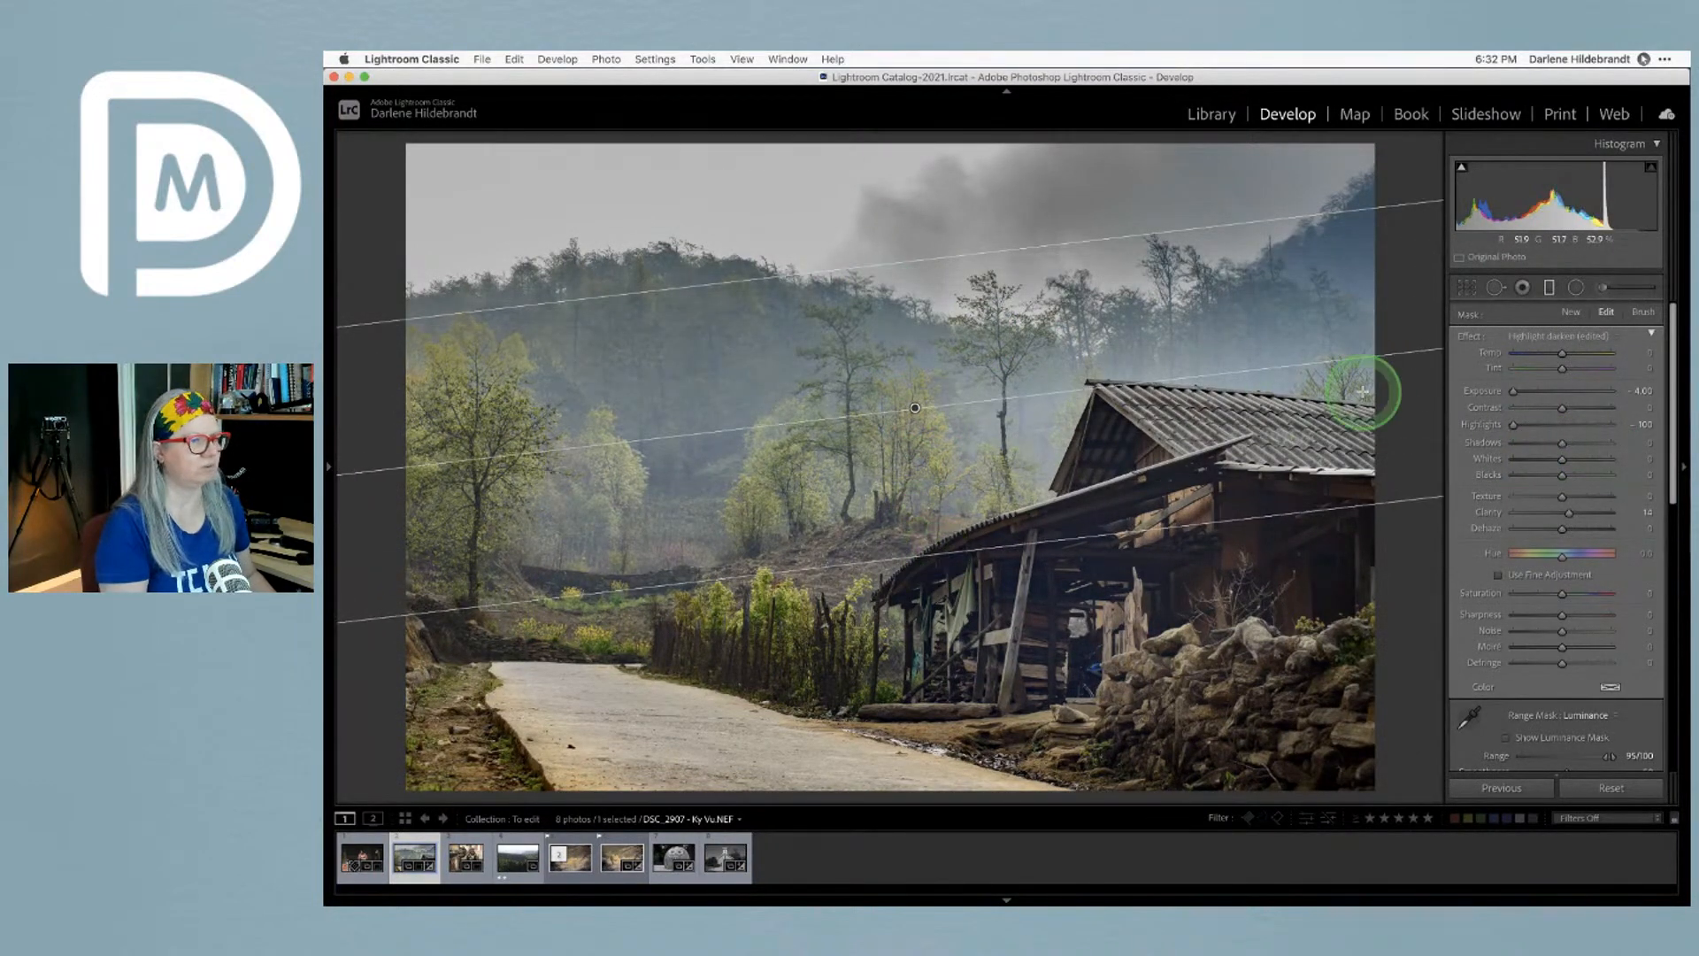
pyautogui.moveTo(1511, 390); pyautogui.dragTo(1555, 393)
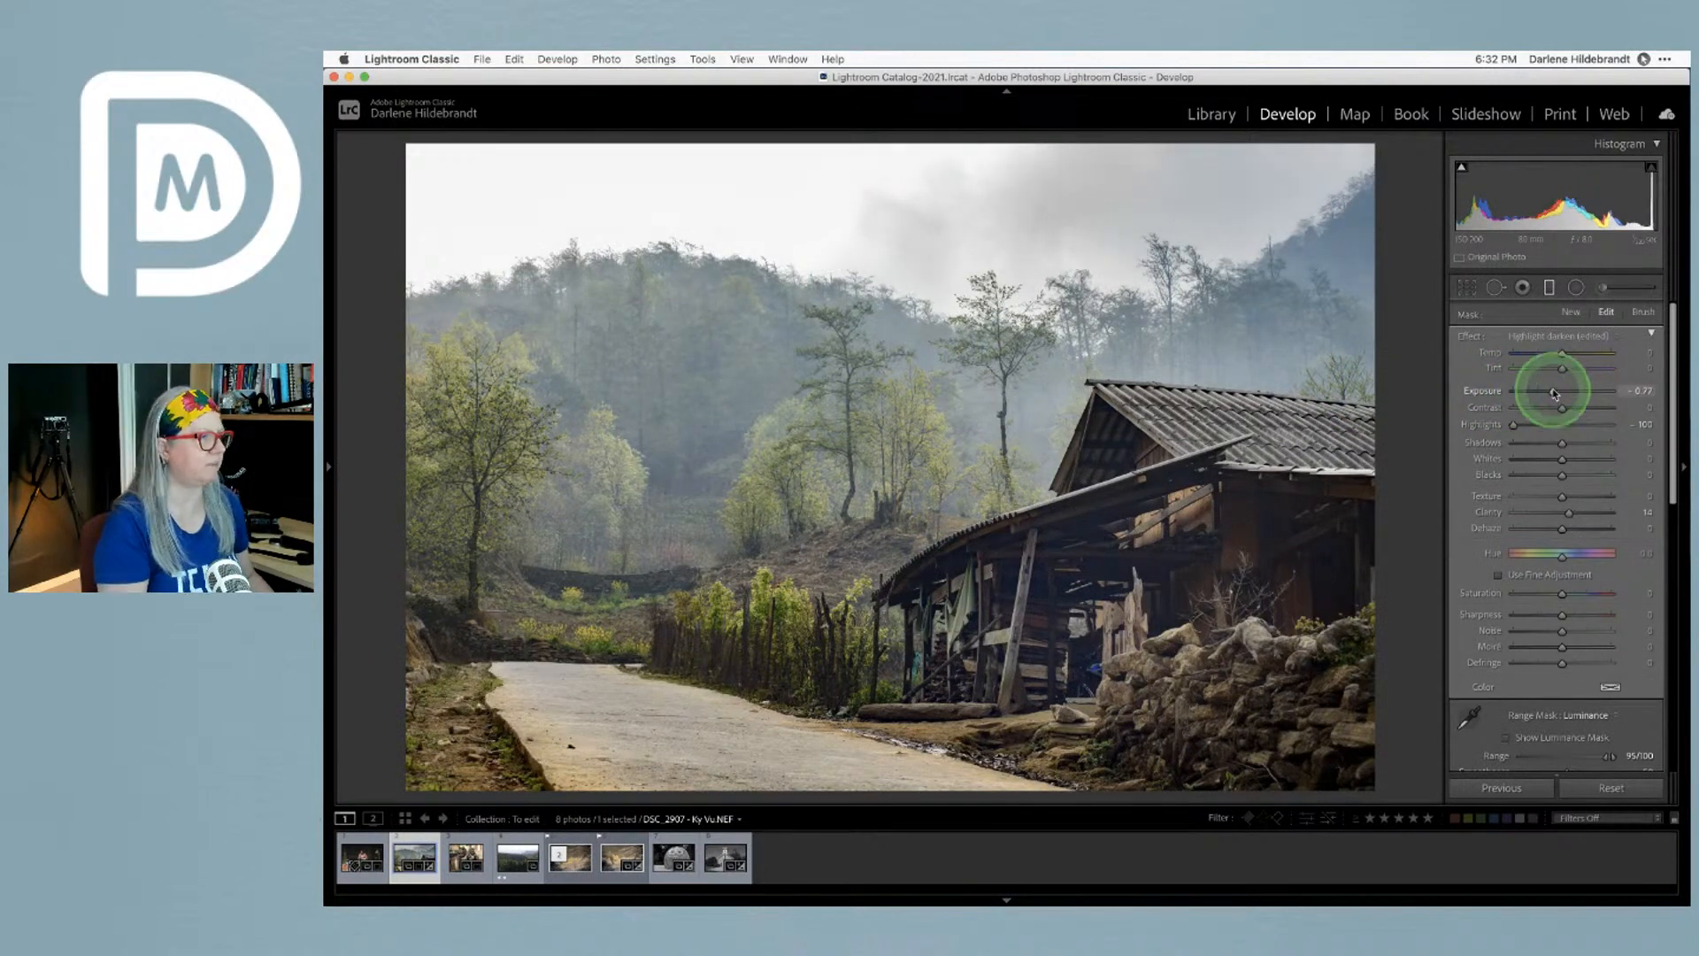
# Close the graduated filter and compare the edited photo with its original version
pyautogui.press('m')
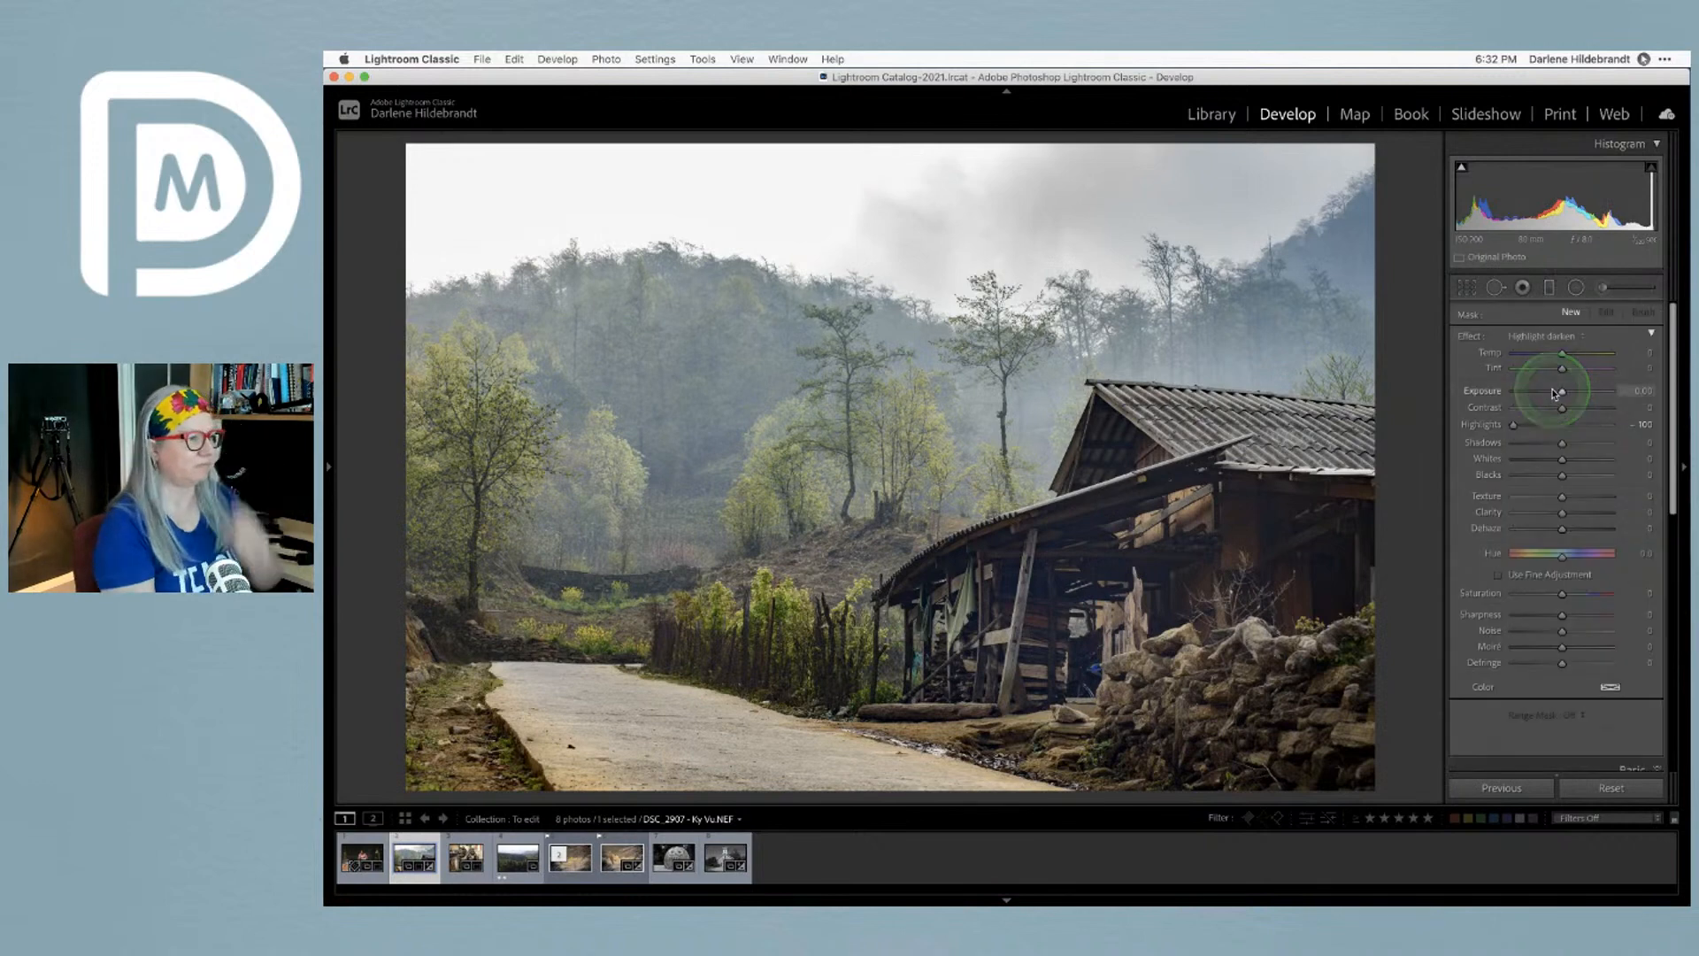
pyautogui.press('\\')
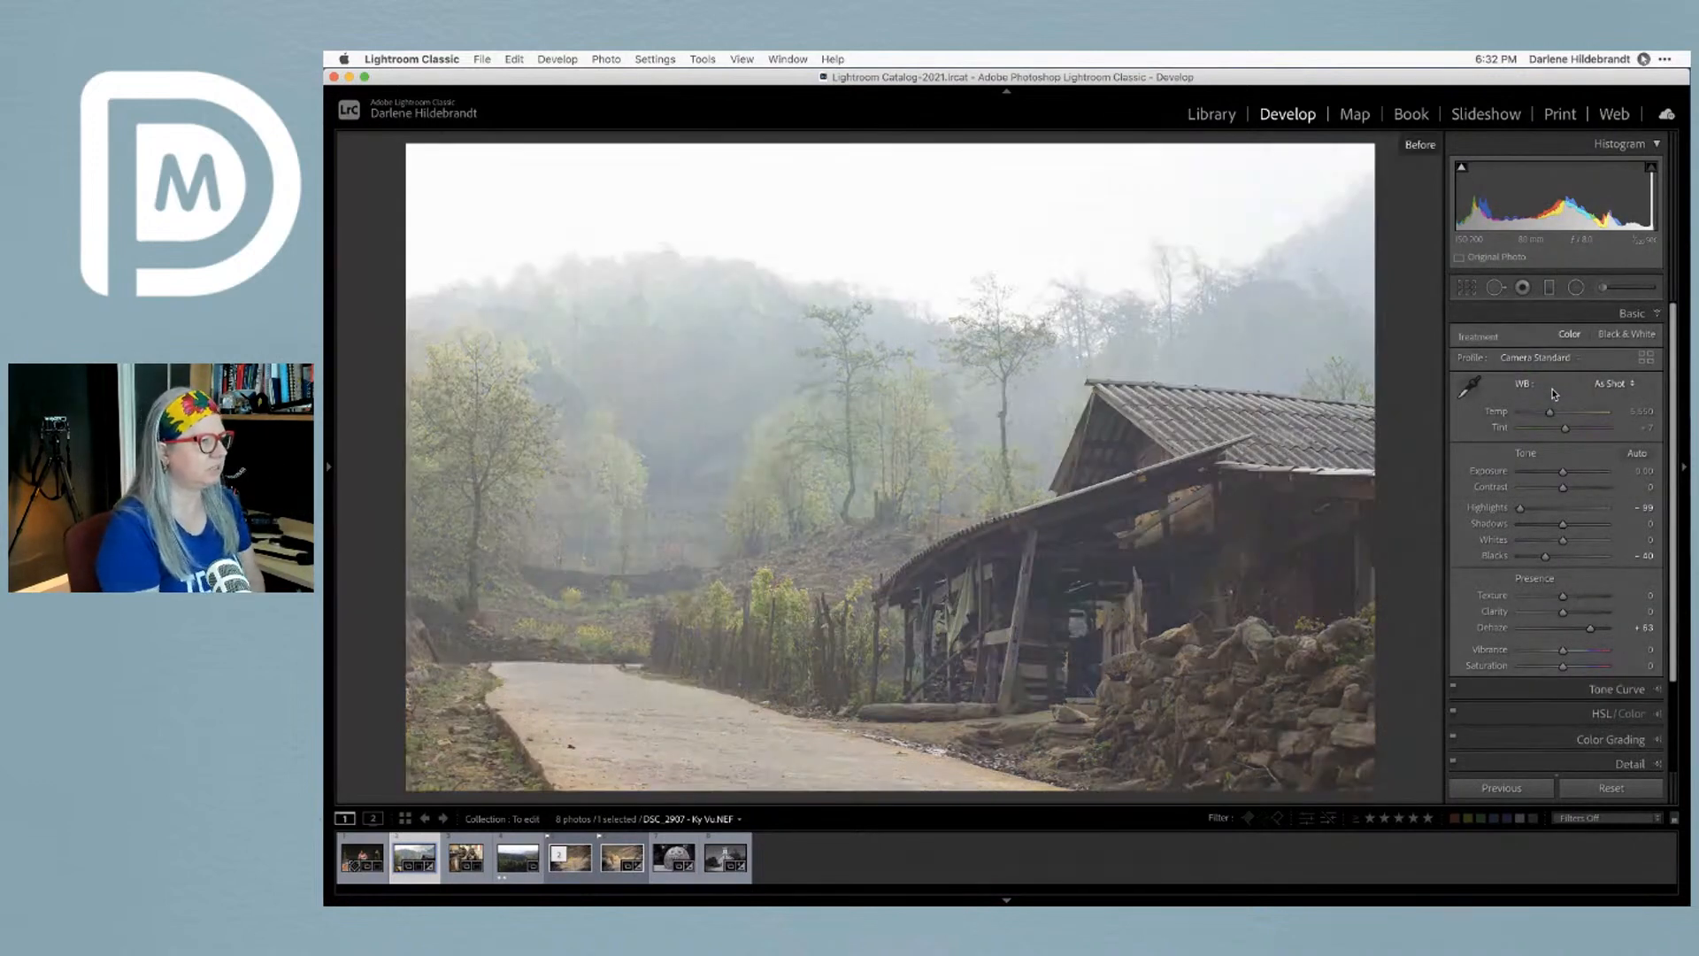
pyautogui.press('\\')
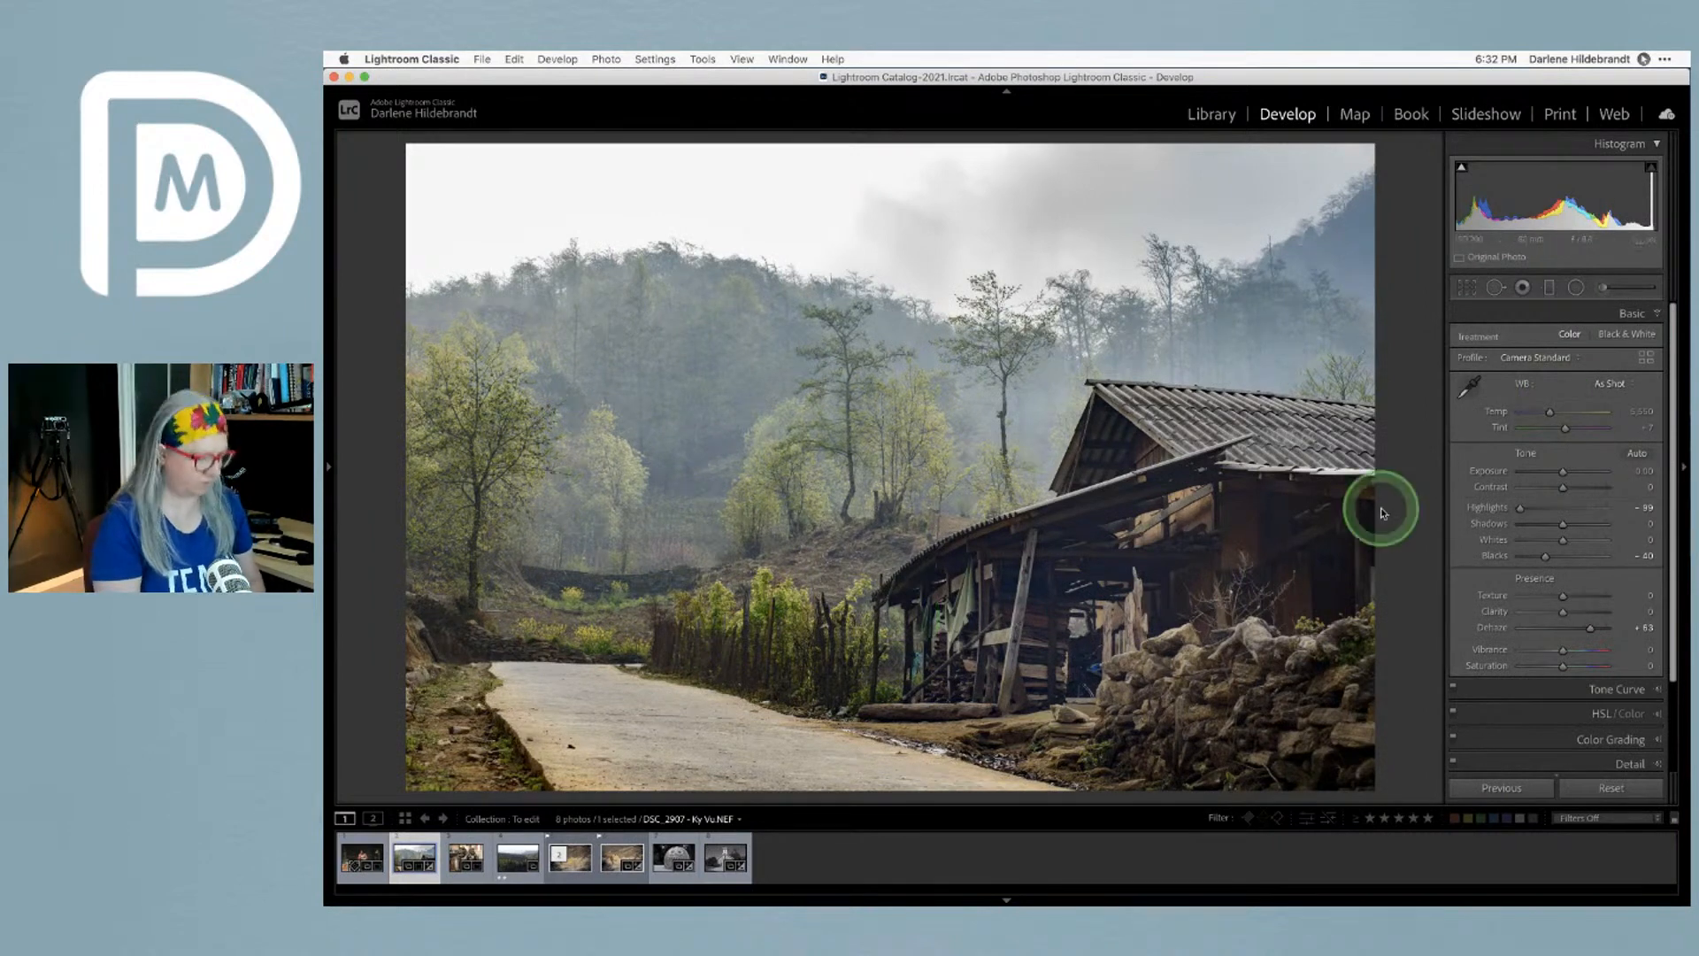
pyautogui.press('\\')
pyautogui.press('\\')
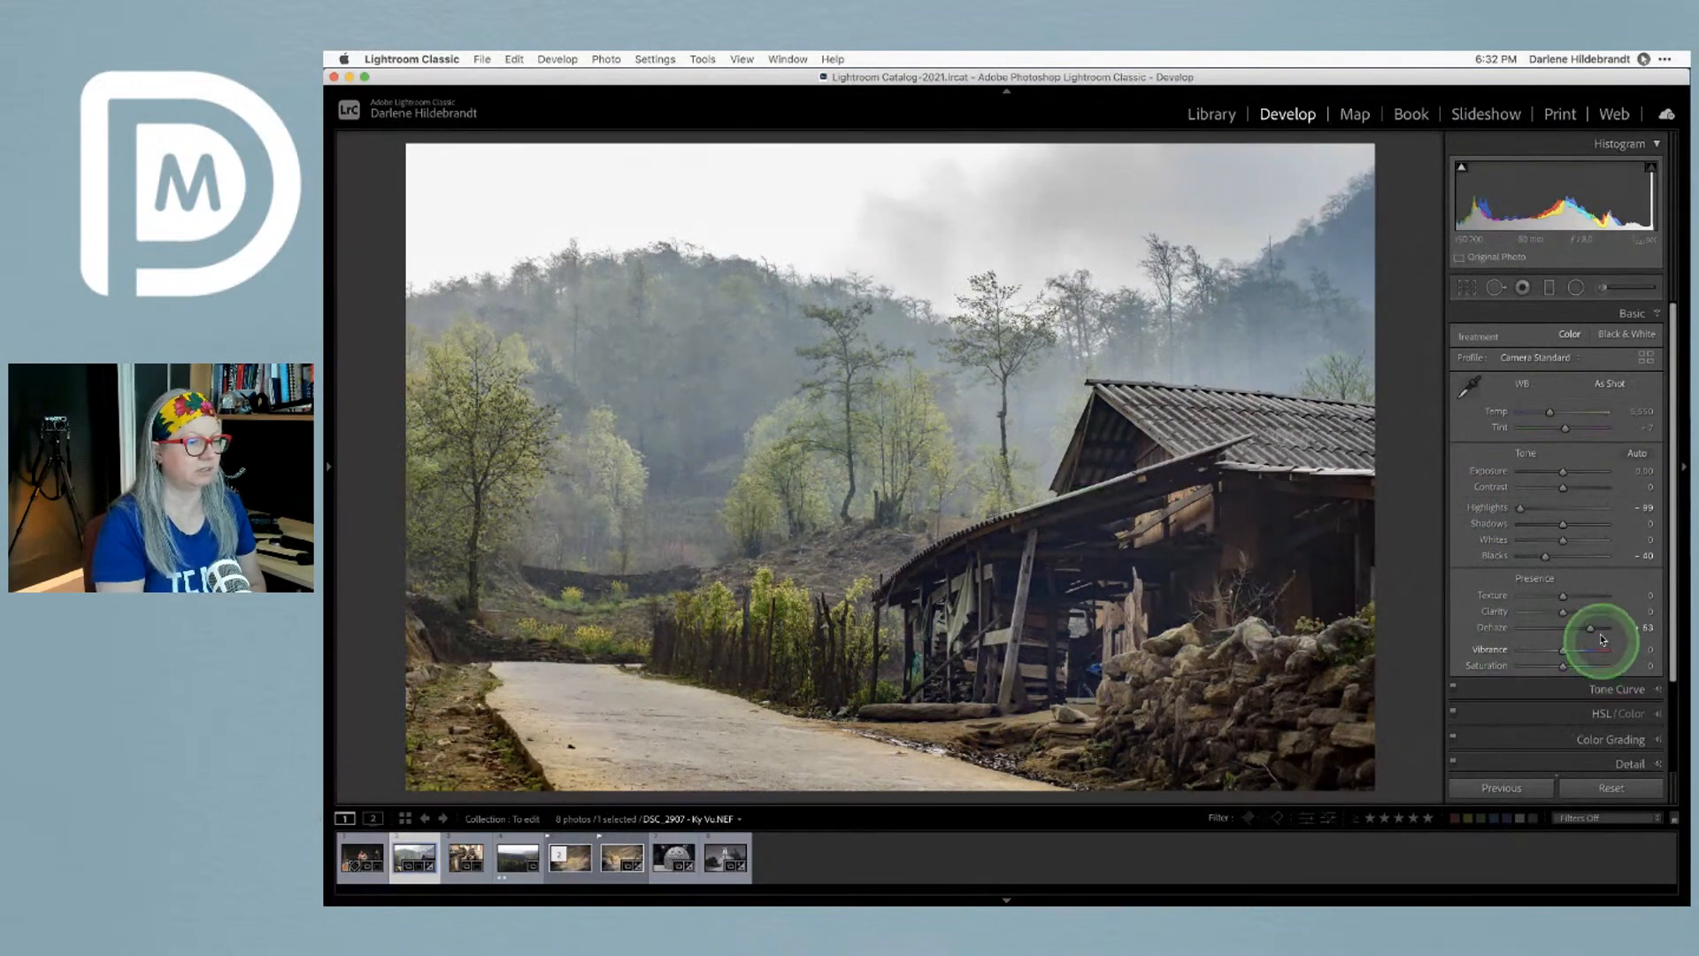
# Fine-tune the brightness of the farmhouse's radial filter and set the whole photo's Dehaze to +67
pyautogui.moveTo(1590, 627)
pyautogui.mouseDown()
pyautogui.moveTo(1633, 628)
pyautogui.moveTo(1590, 629)
pyautogui.mouseUp()
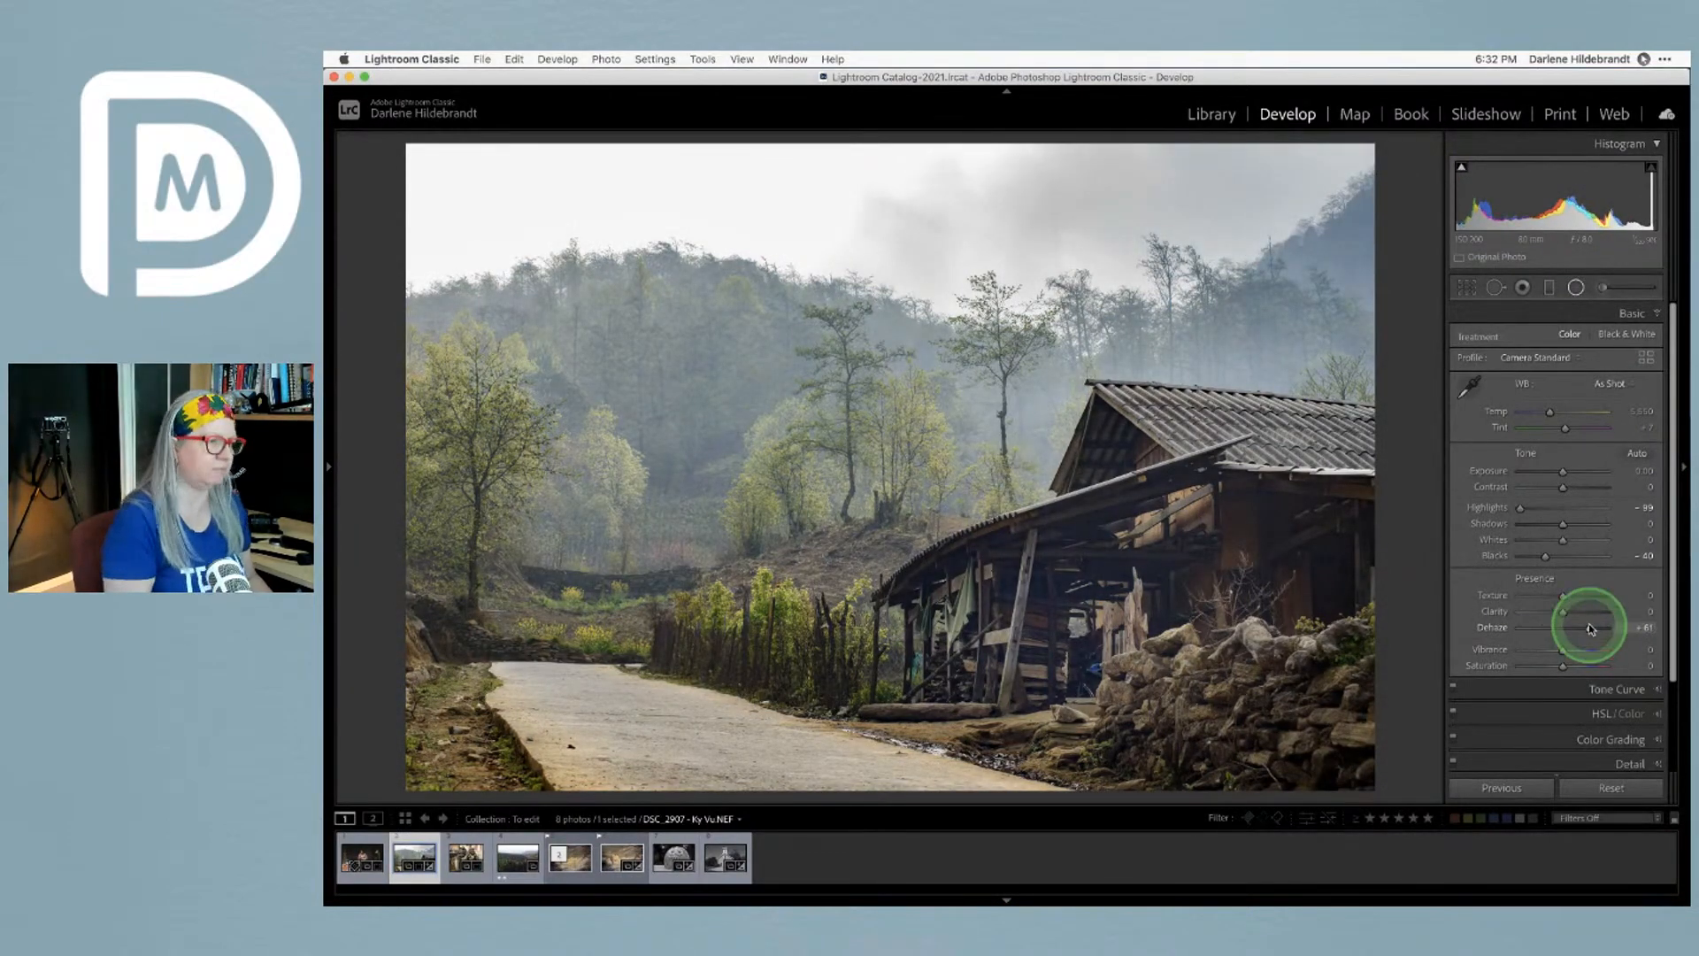
pyautogui.hotkey('shift', 'm')
pyautogui.click(1165, 577)
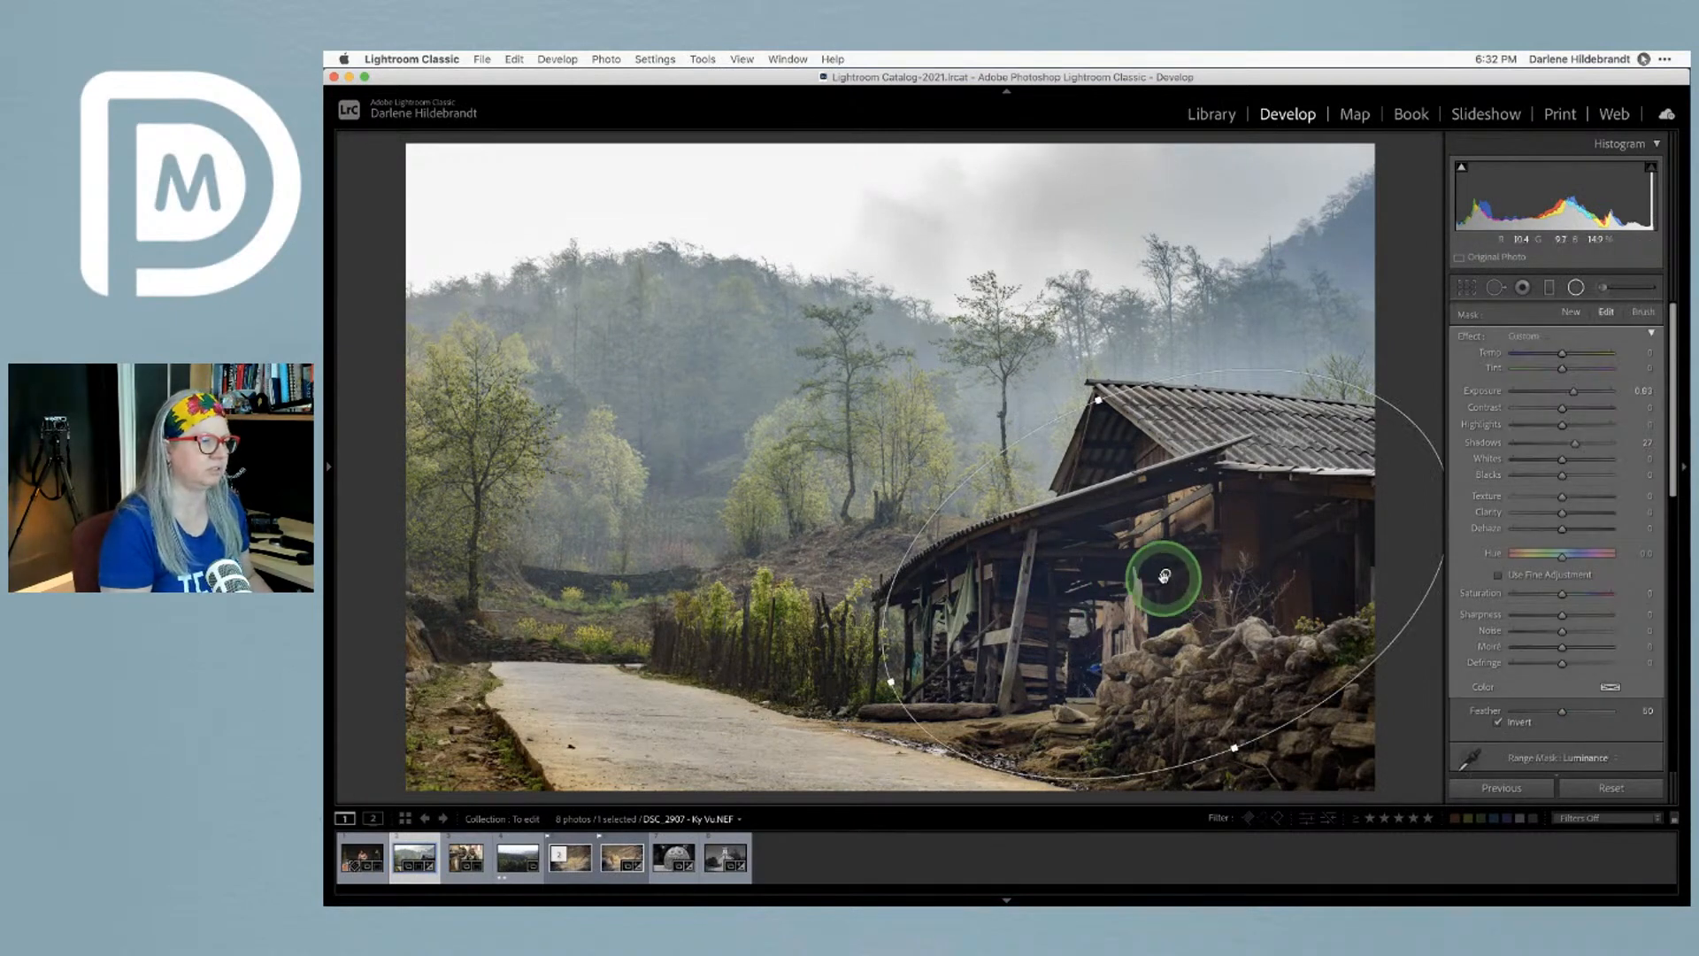
pyautogui.moveTo(1572, 440); pyautogui.dragTo(1576, 392)
pyautogui.hotkey('shift', 'm')
pyautogui.moveTo(1588, 631)
pyautogui.mouseDown()
pyautogui.moveTo(1575, 627)
pyautogui.moveTo(1591, 627)
pyautogui.mouseUp()
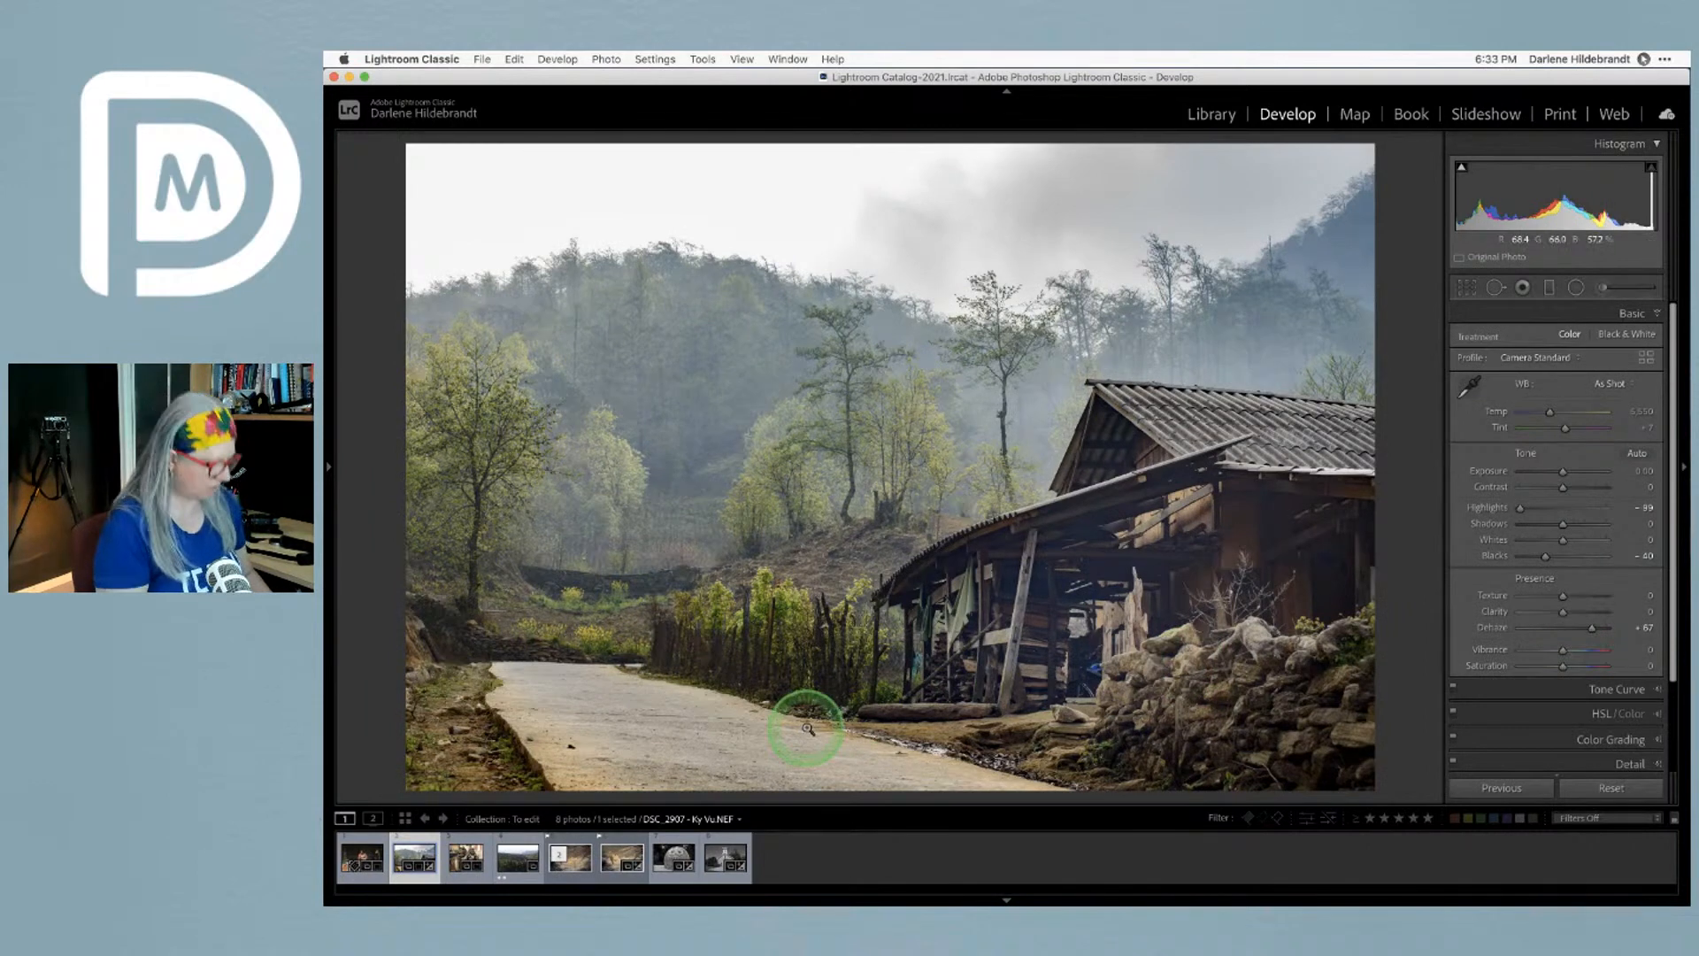
# Add a diagonal graduated filter with Highlights at -100 over the road and lower its Exposure slightly
pyautogui.press('m')
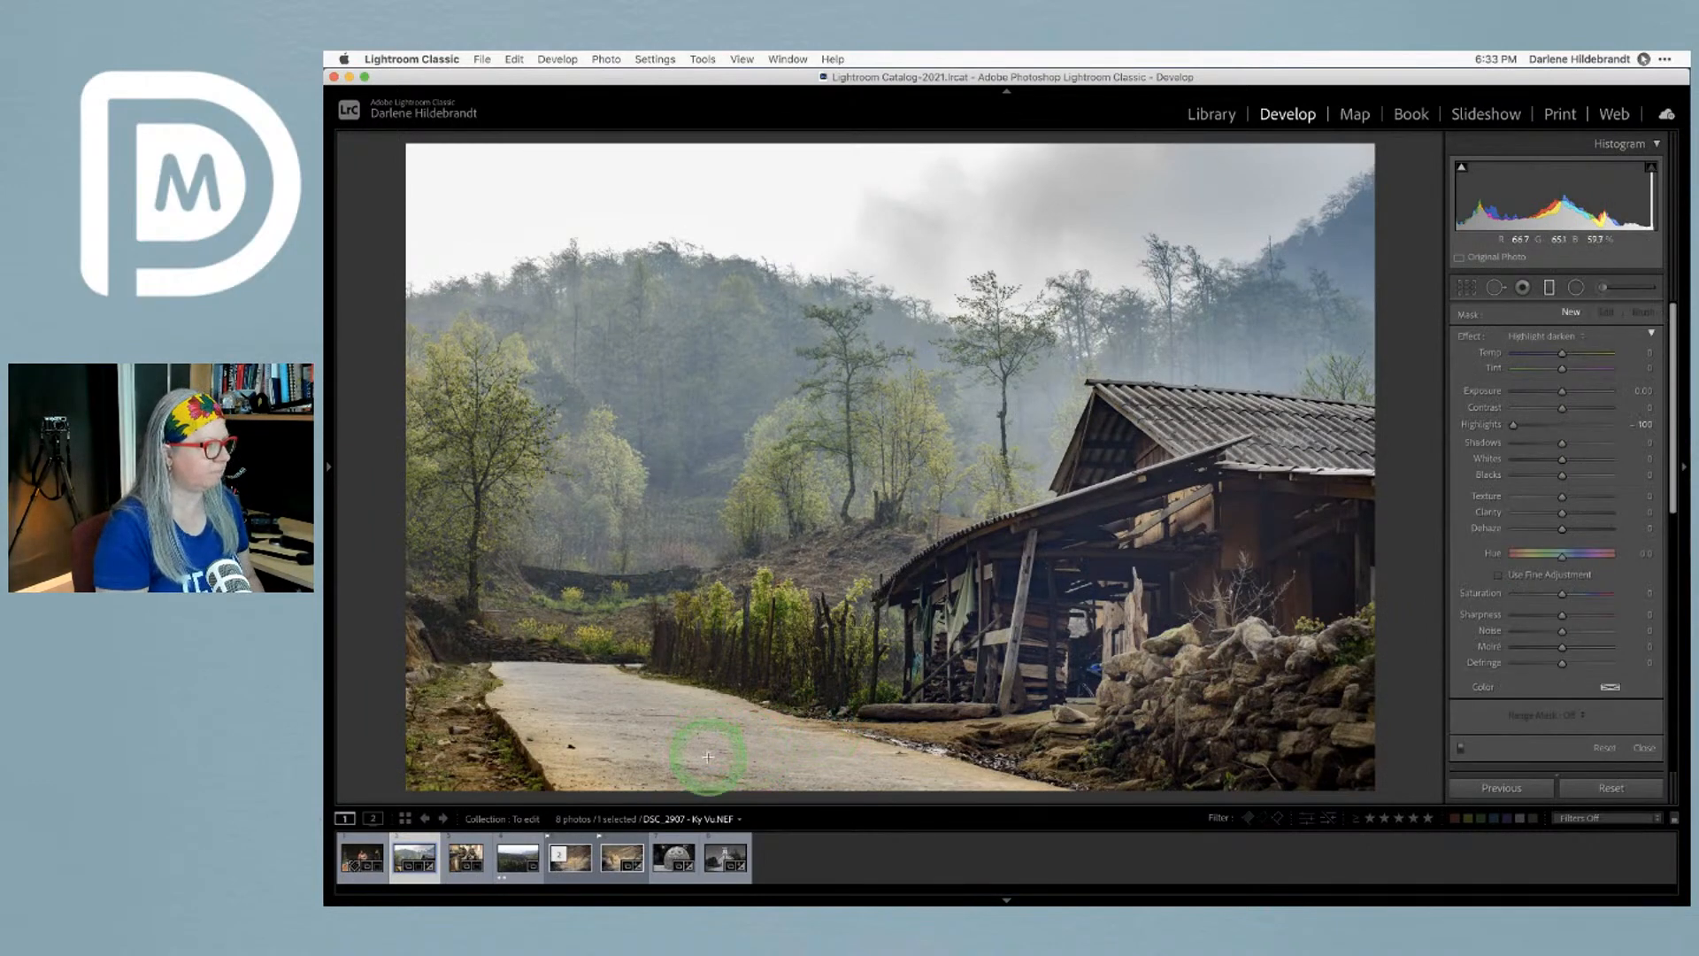
pyautogui.moveTo(773, 605)
pyautogui.mouseDown()
pyautogui.moveTo(1479, 529)
pyautogui.moveTo(694, 657)
pyautogui.mouseUp()
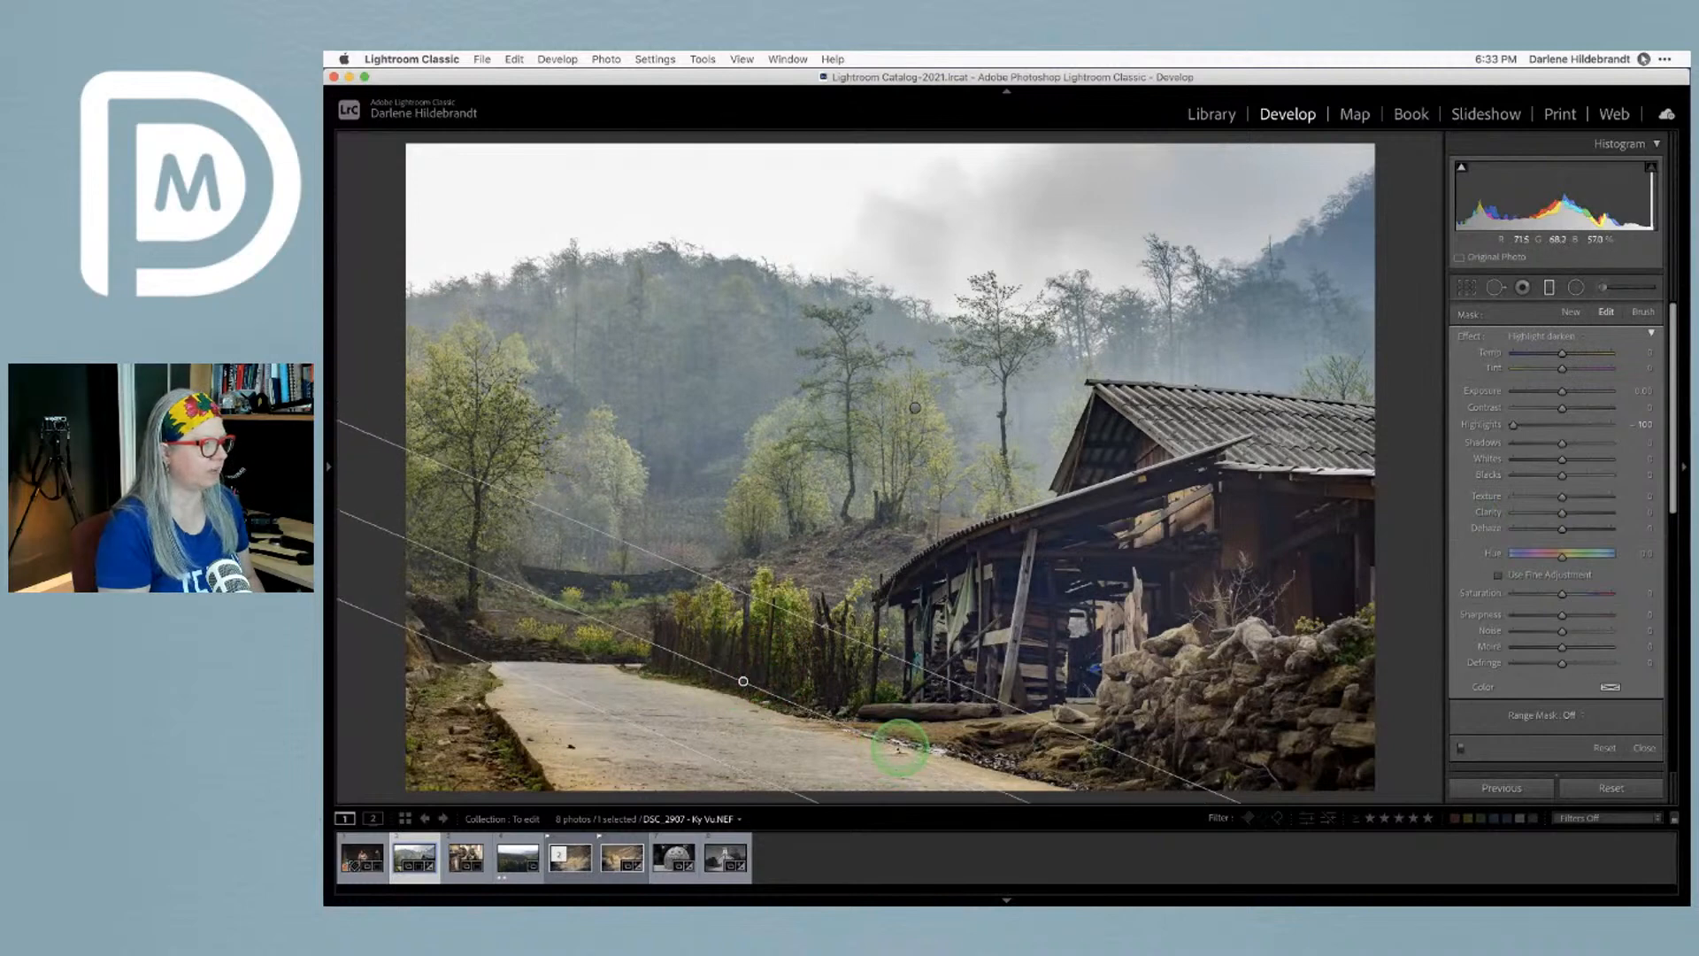
pyautogui.moveTo(747, 676); pyautogui.dragTo(761, 664)
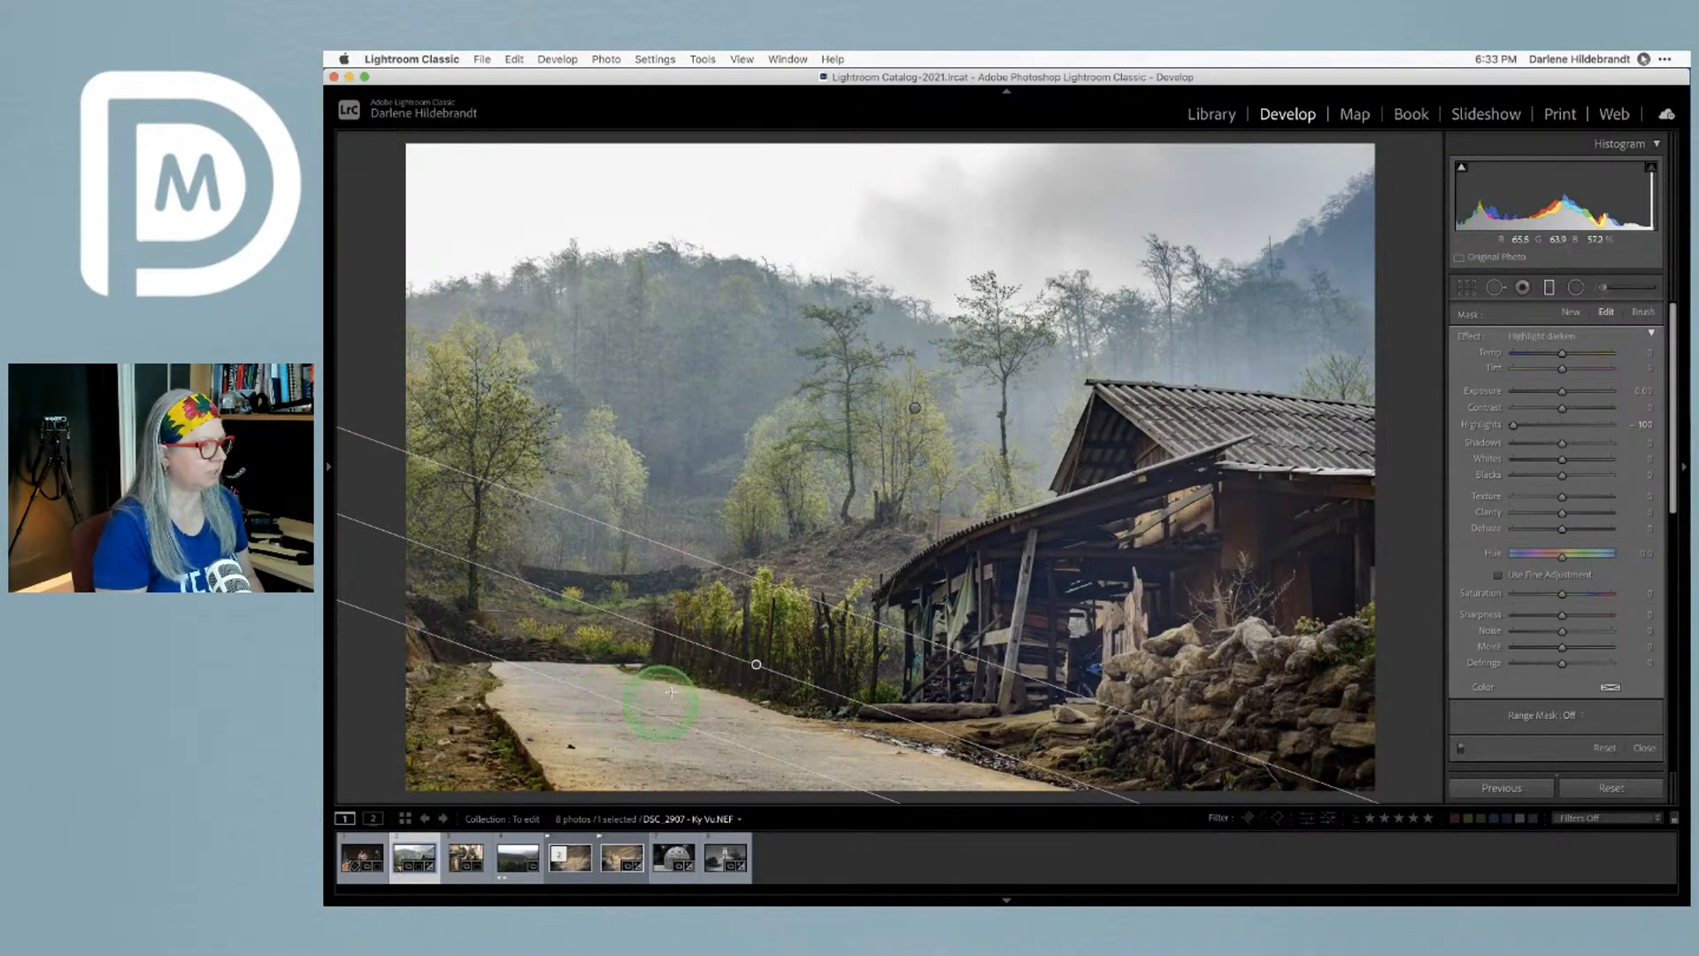
pyautogui.moveTo(1564, 395); pyautogui.dragTo(1558, 395)
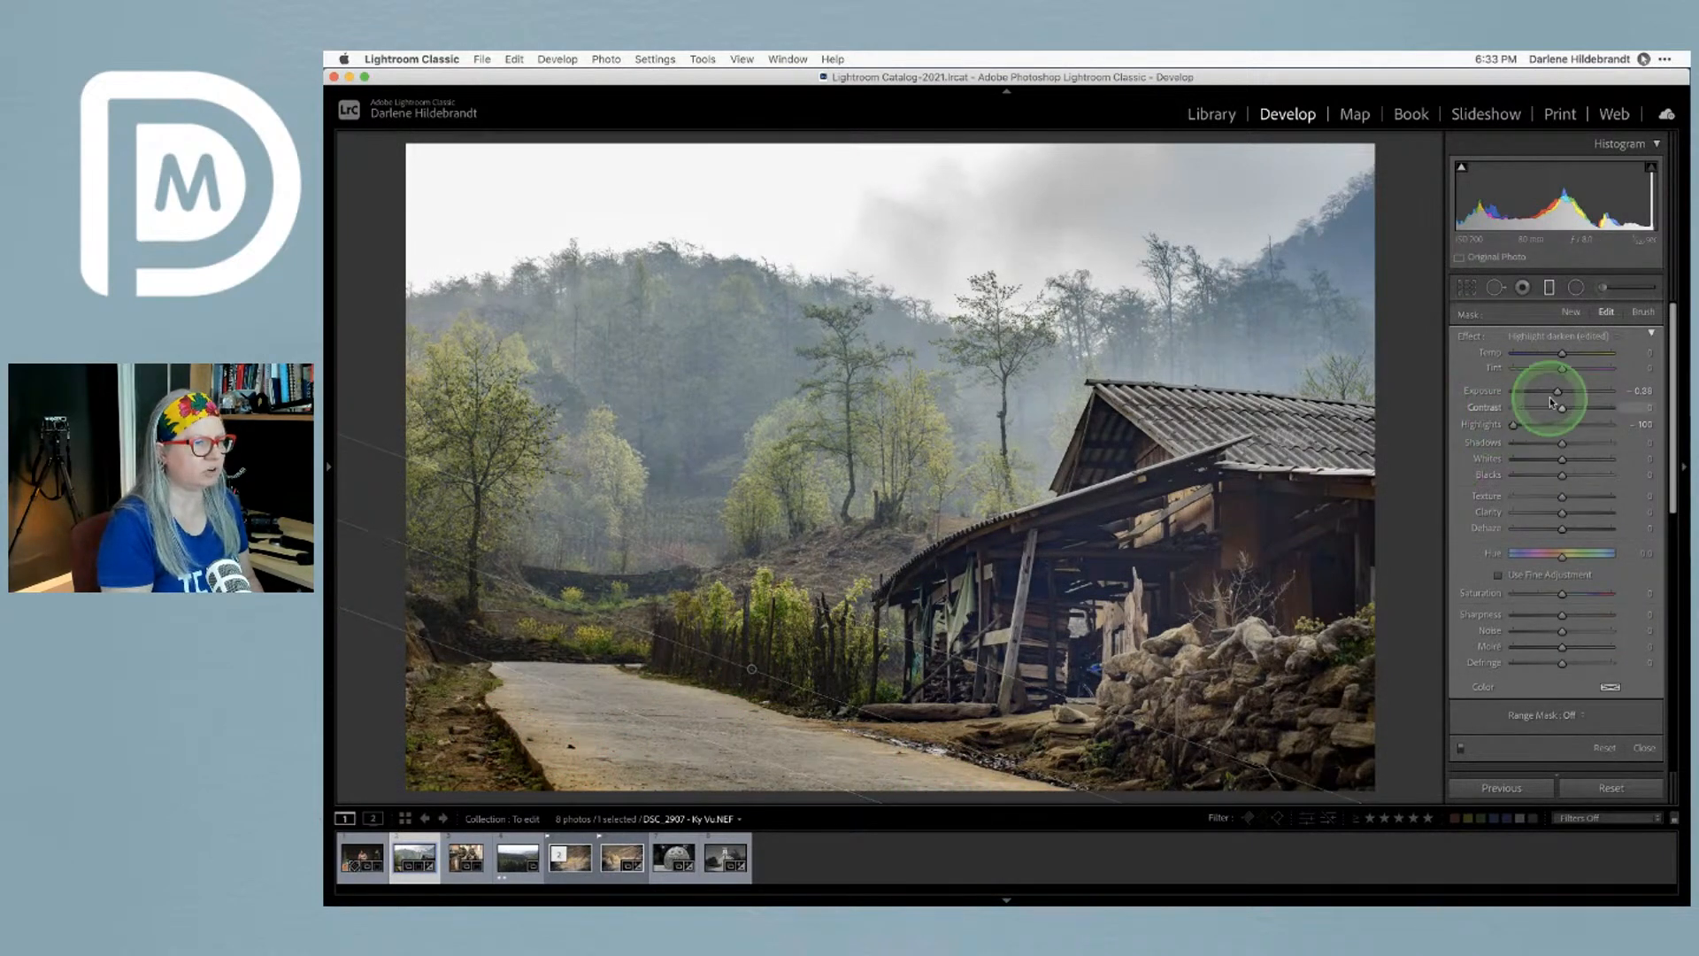
pyautogui.moveTo(1558, 395); pyautogui.dragTo(1560, 399)
pyautogui.press('m')
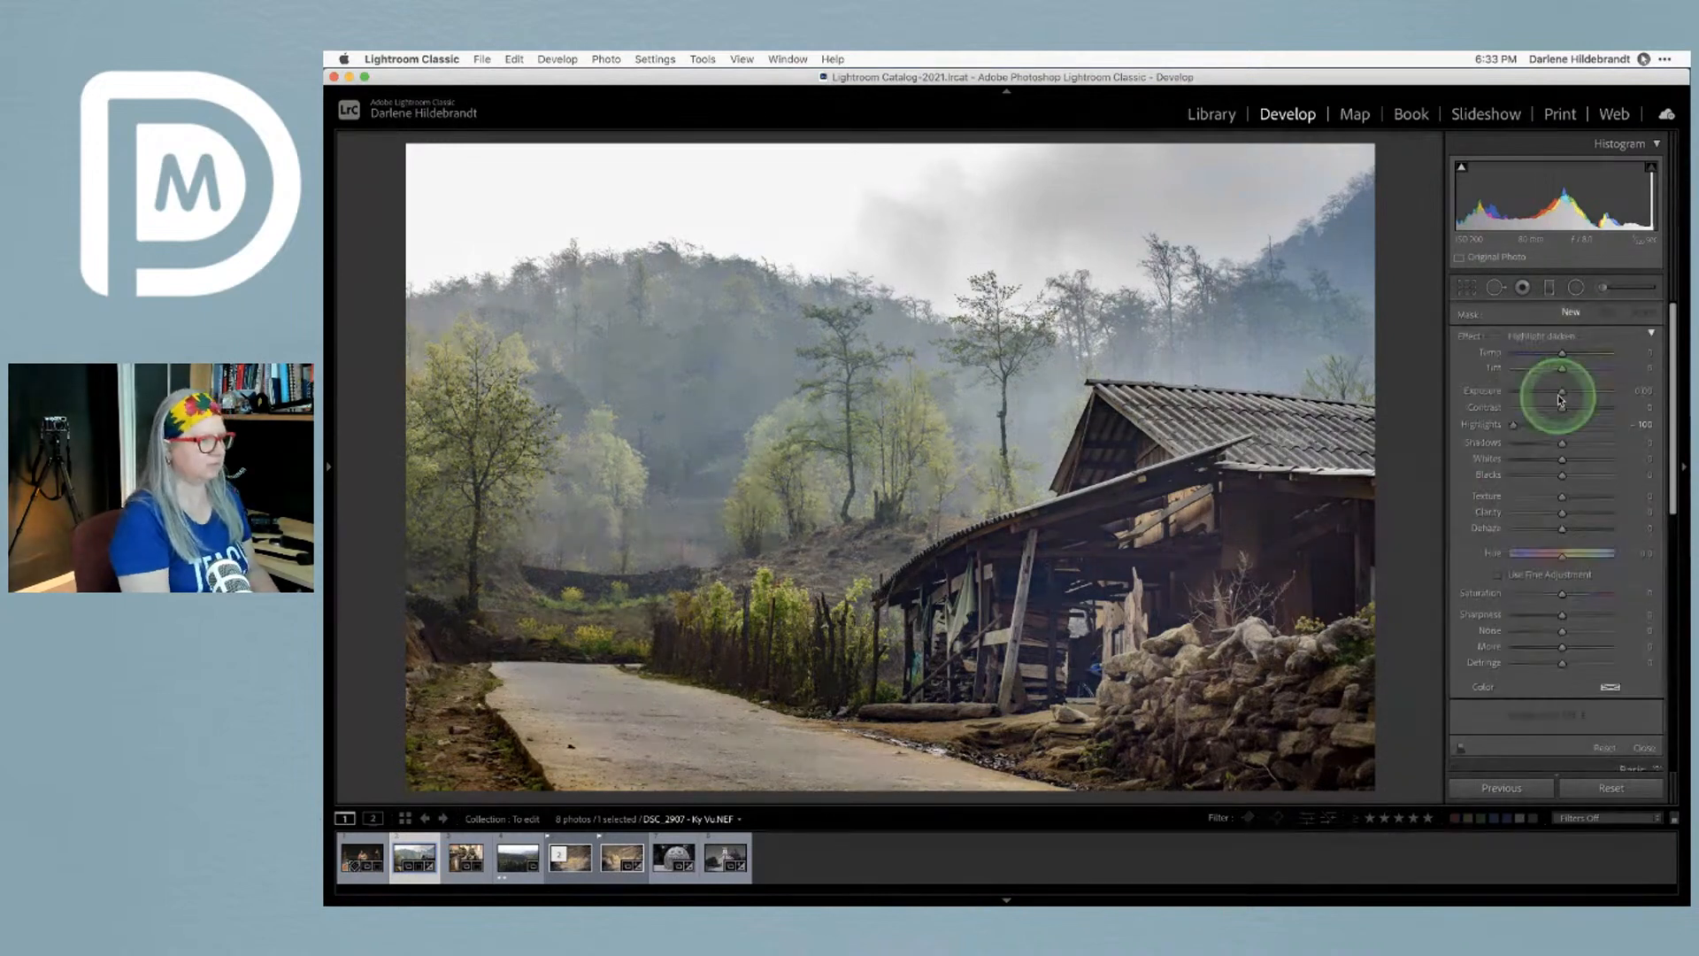
# Compare the photo with its original version and set the global Highlights to -70
pyautogui.press('\\')
pyautogui.press('\\')
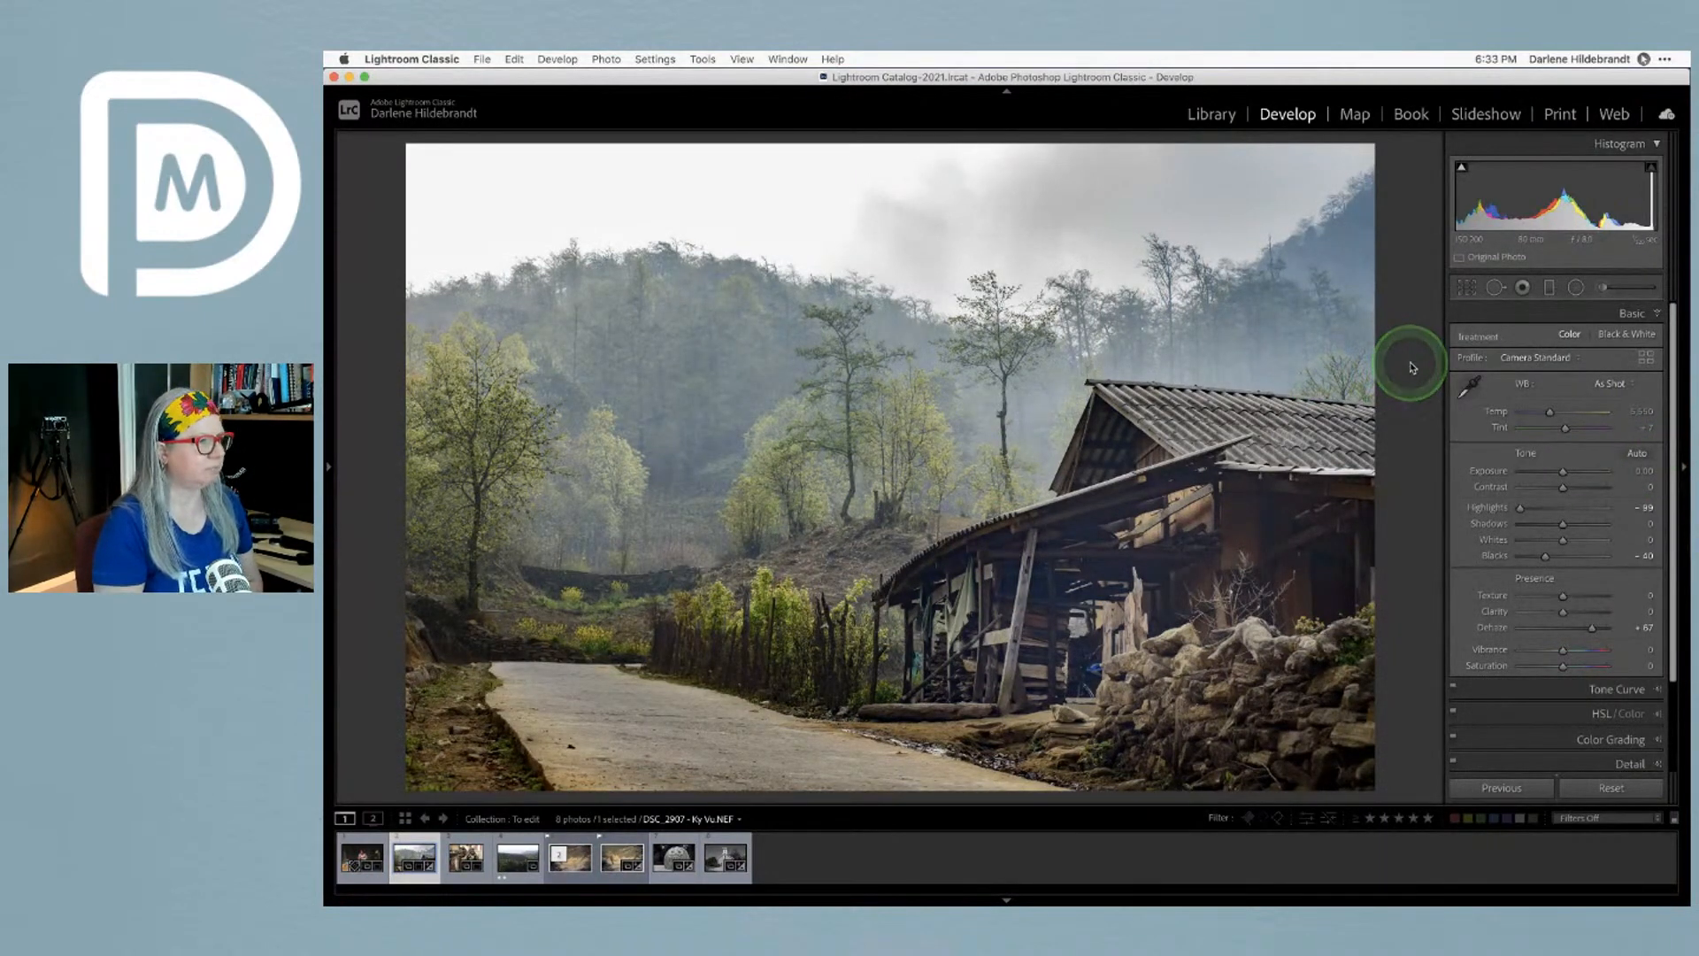
pyautogui.moveTo(1520, 507); pyautogui.dragTo(1531, 510)
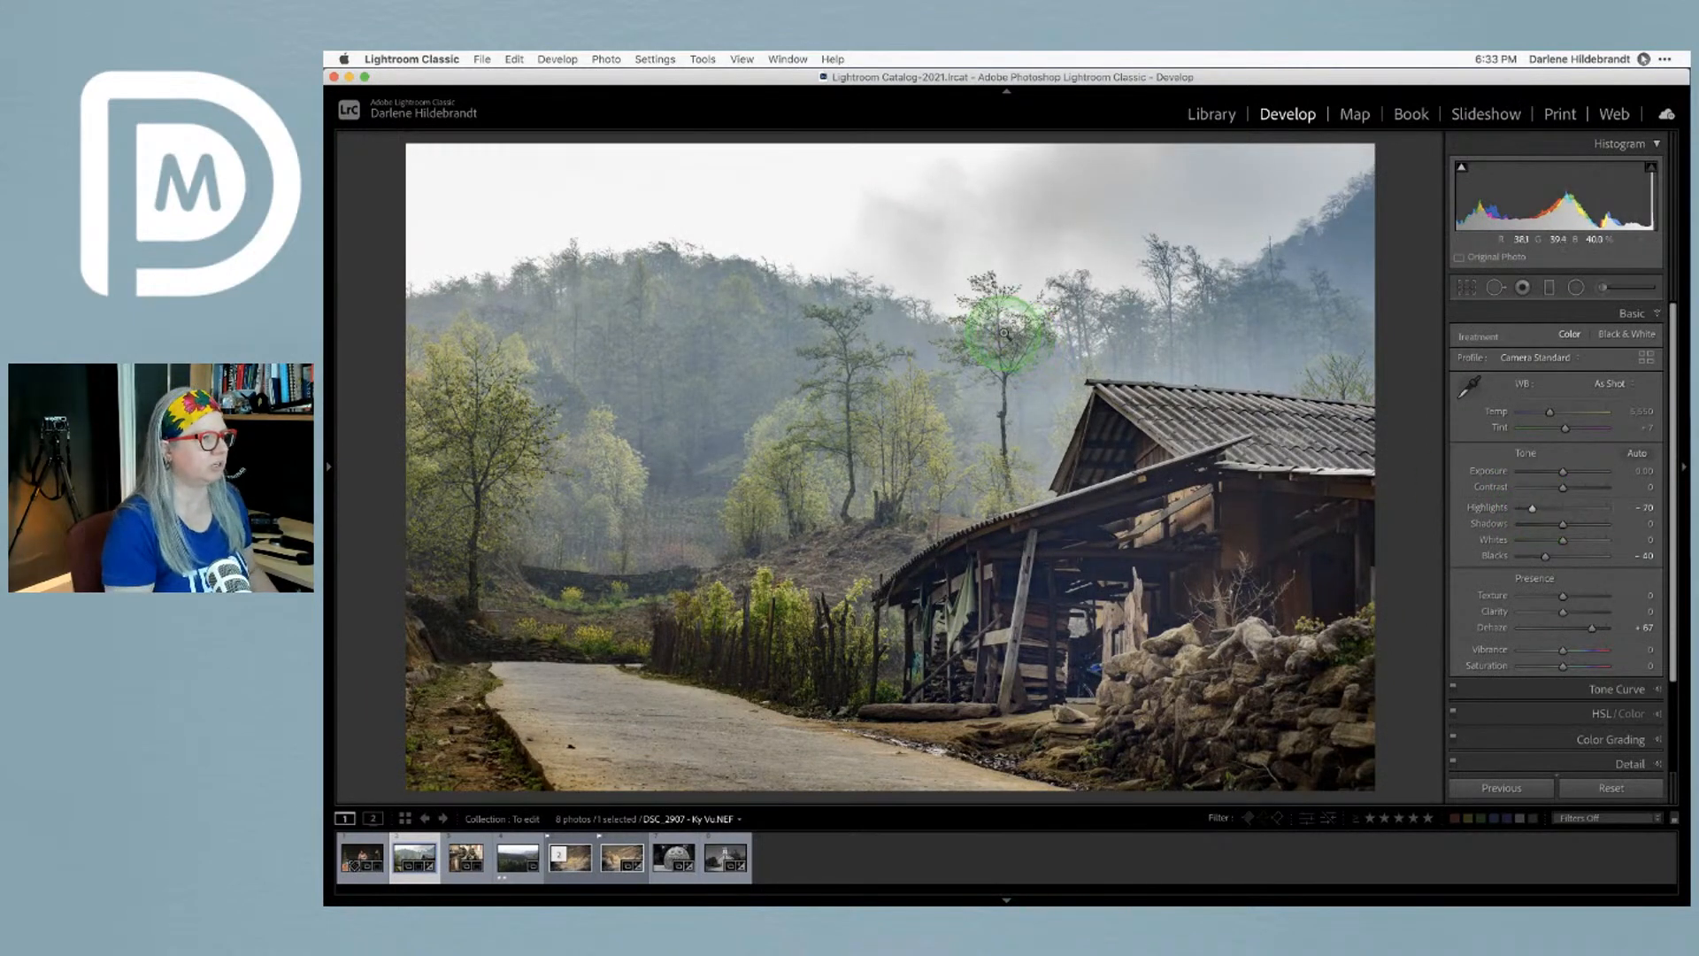
# Reset the sky graduated filter's Exposure, Highlights and Clarity, delete that filter, and close the tool
pyautogui.press('k')
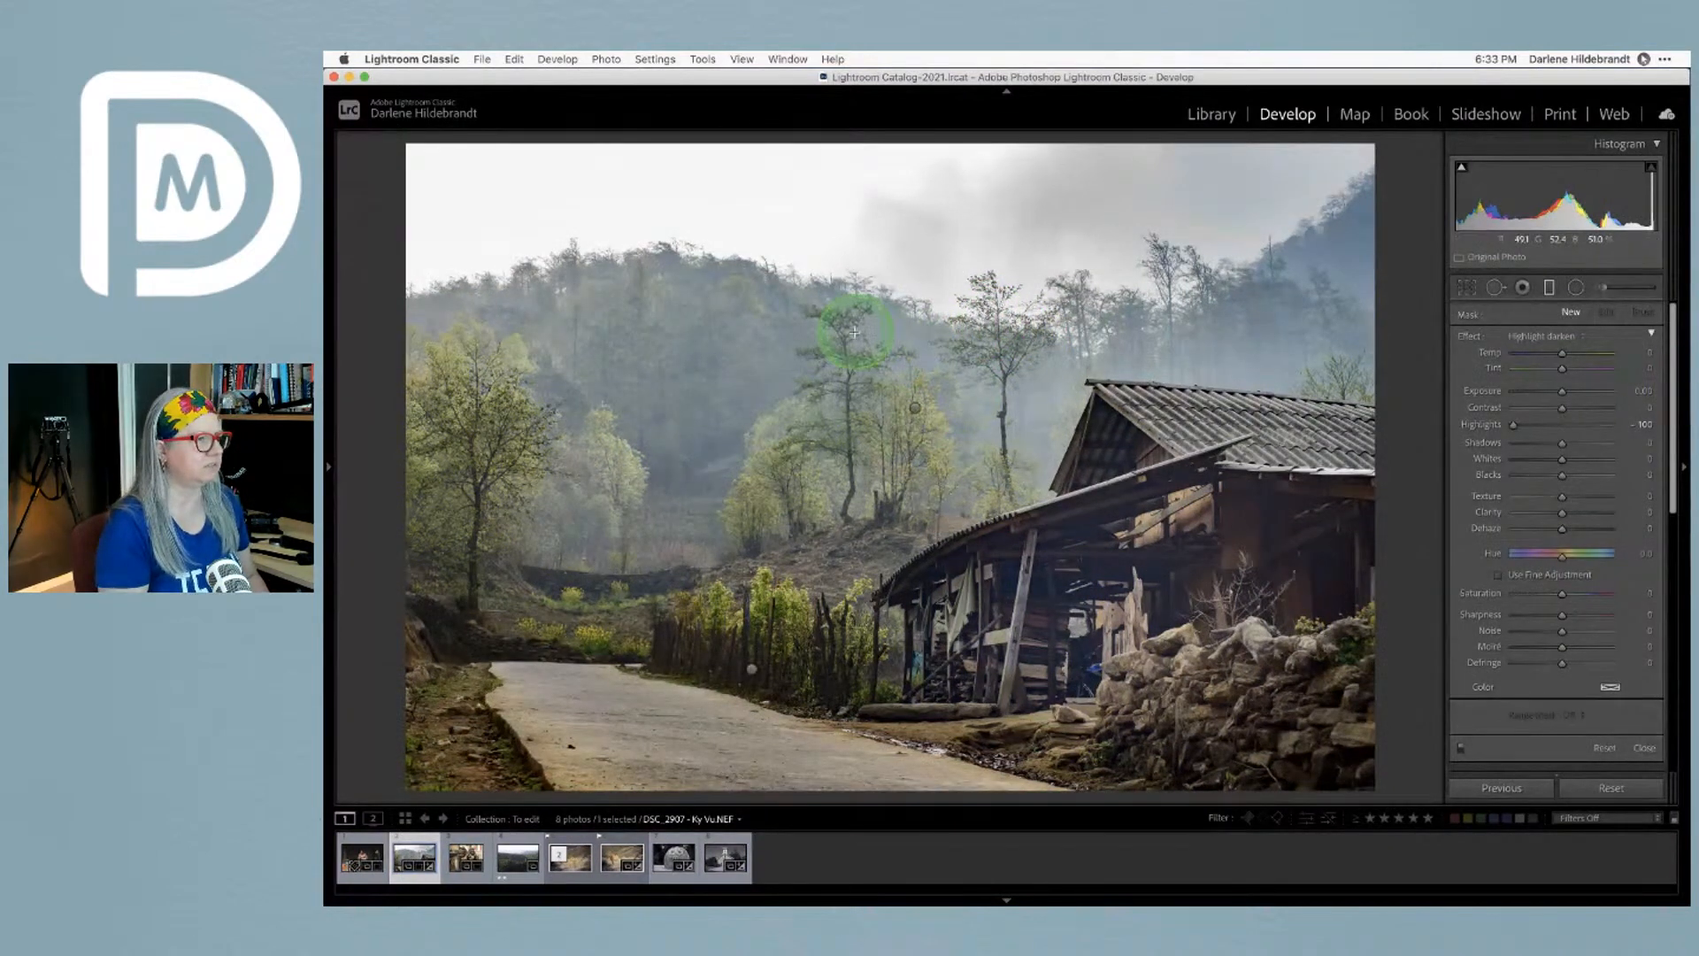
pyautogui.click(915, 408)
pyautogui.click(1549, 426)
pyautogui.moveTo(1553, 393); pyautogui.dragTo(1555, 399)
pyautogui.moveTo(1571, 514); pyautogui.dragTo(1564, 513)
pyautogui.doubleClick(1555, 391)
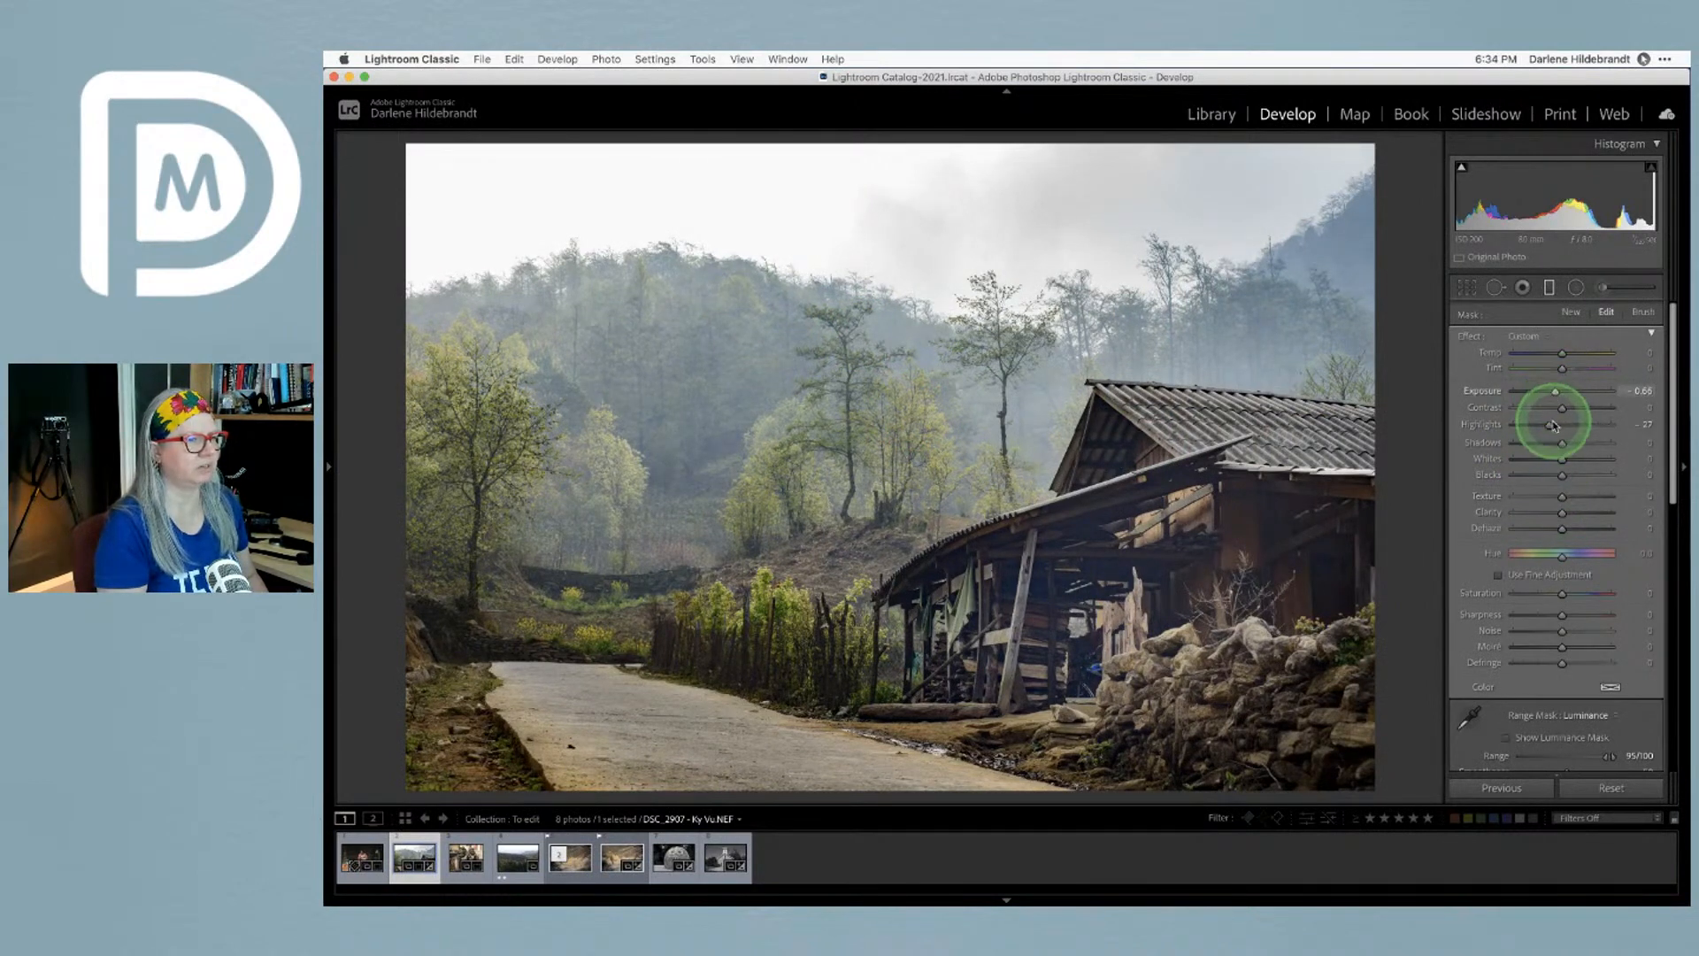
pyautogui.doubleClick(1549, 425)
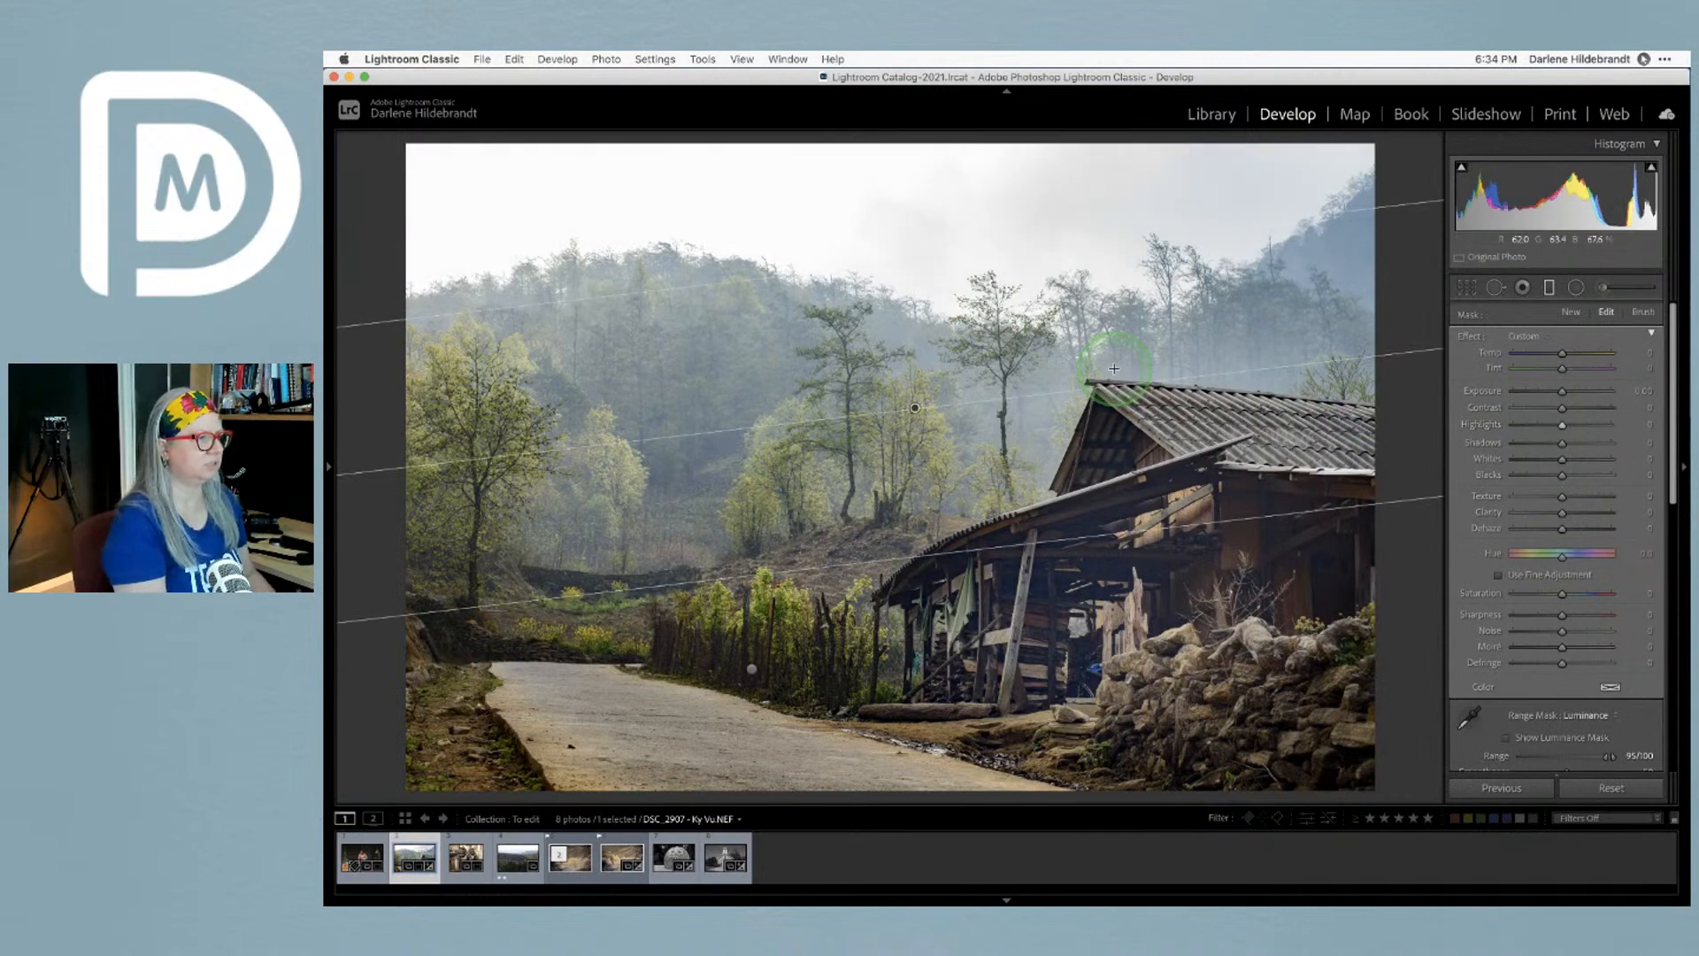
pyautogui.press('Delete')
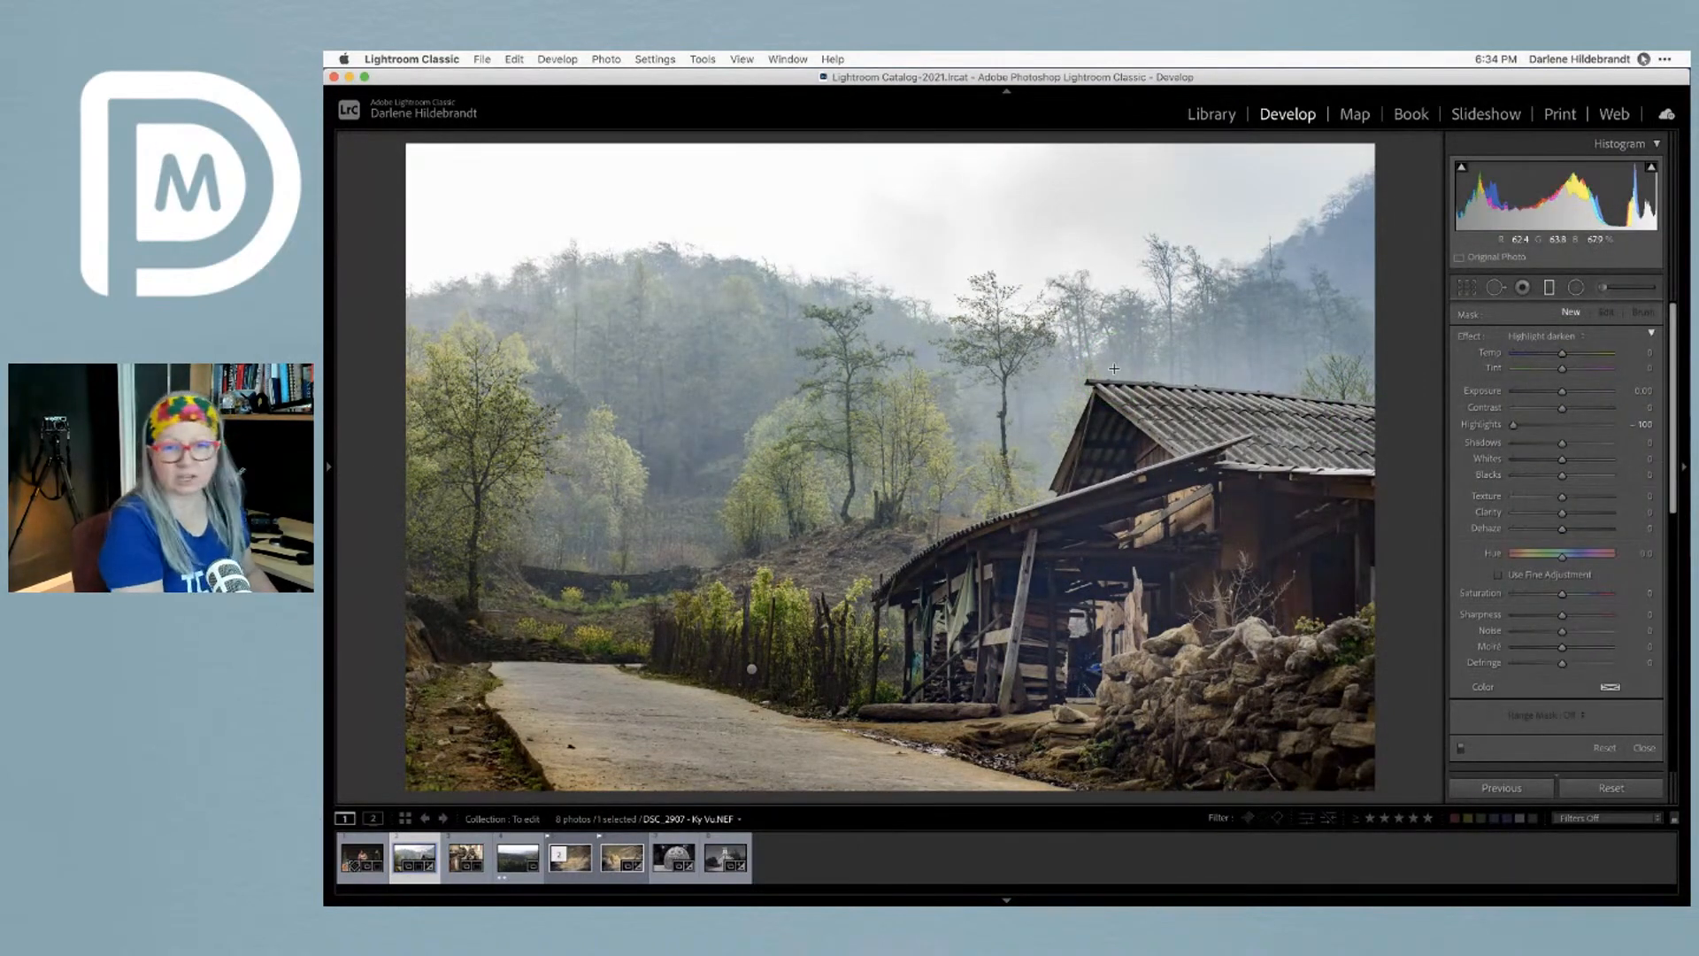
pyautogui.press('m')
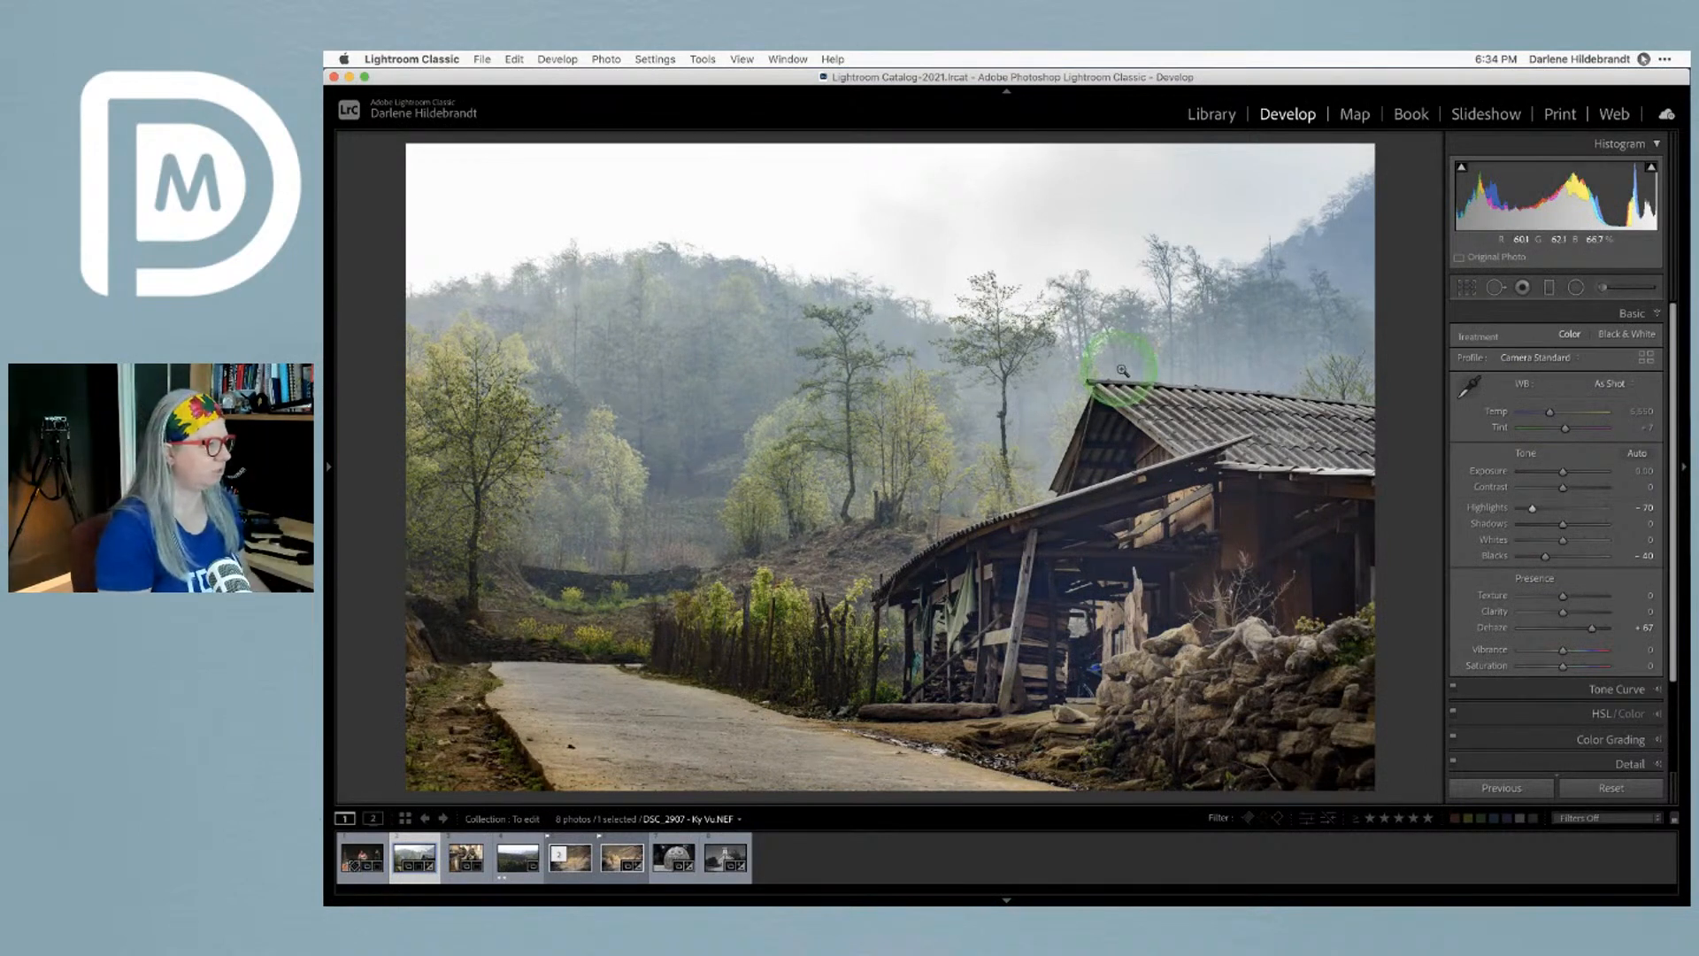
# Send a copy of the photo with Lightroom adjustments to Luminar AI for further editing
pyautogui.rightClick(830, 360)
pyautogui.moveTo(872, 491)
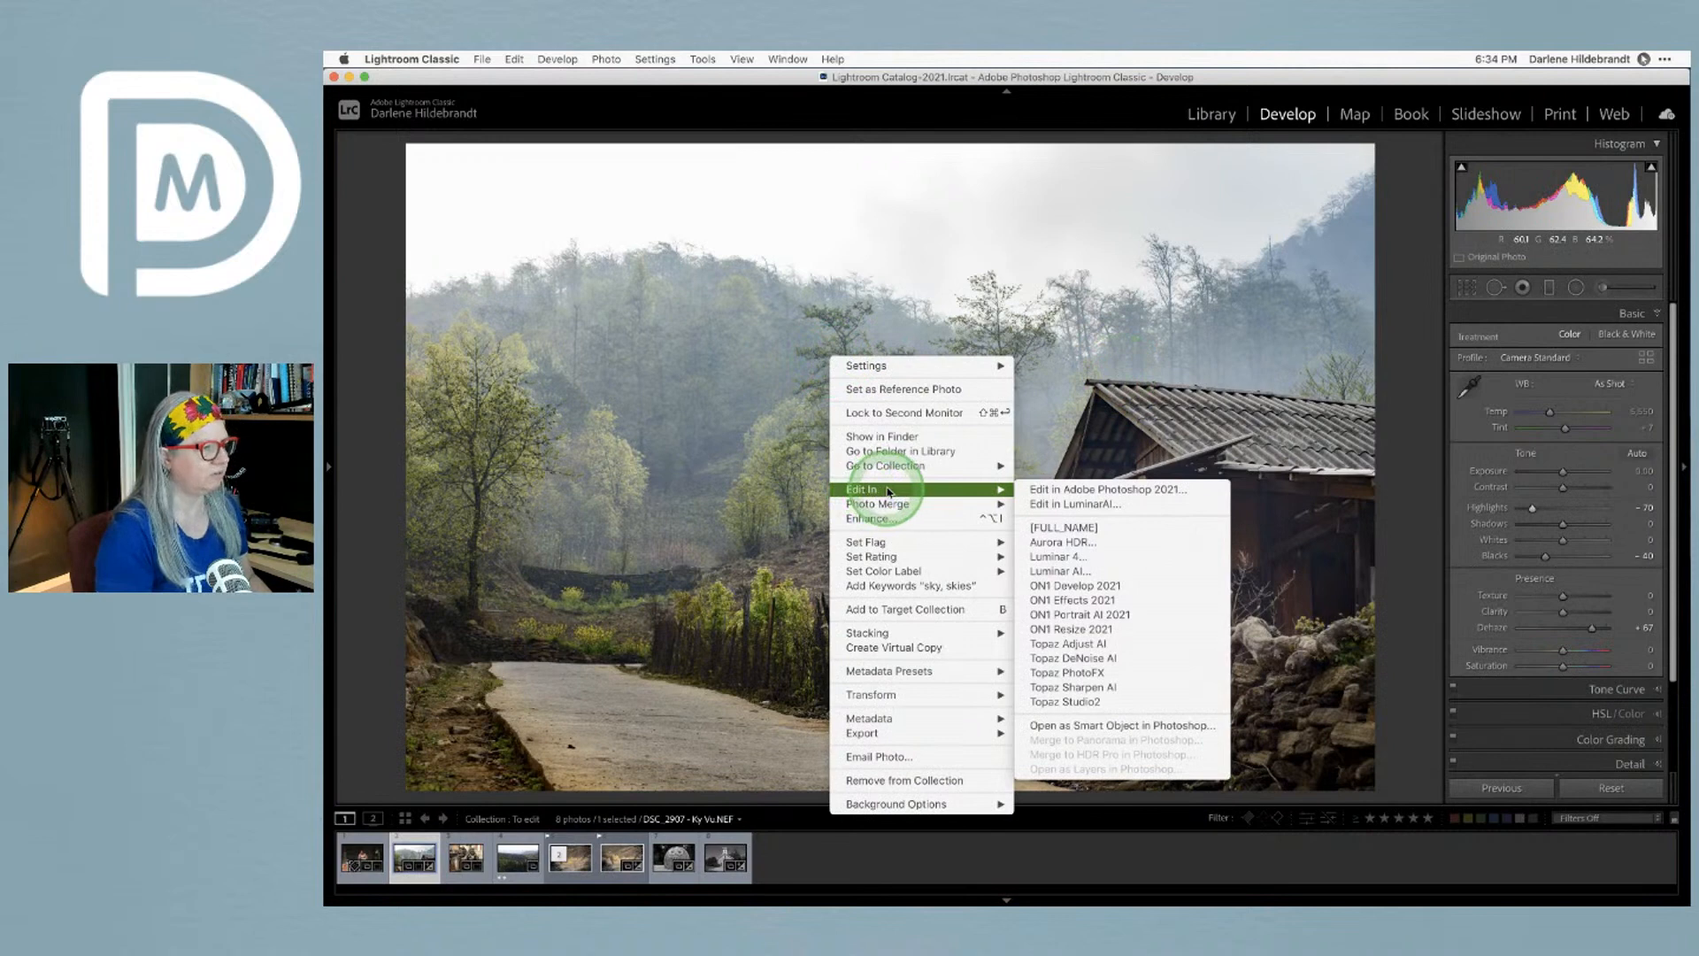
pyautogui.click(1073, 571)
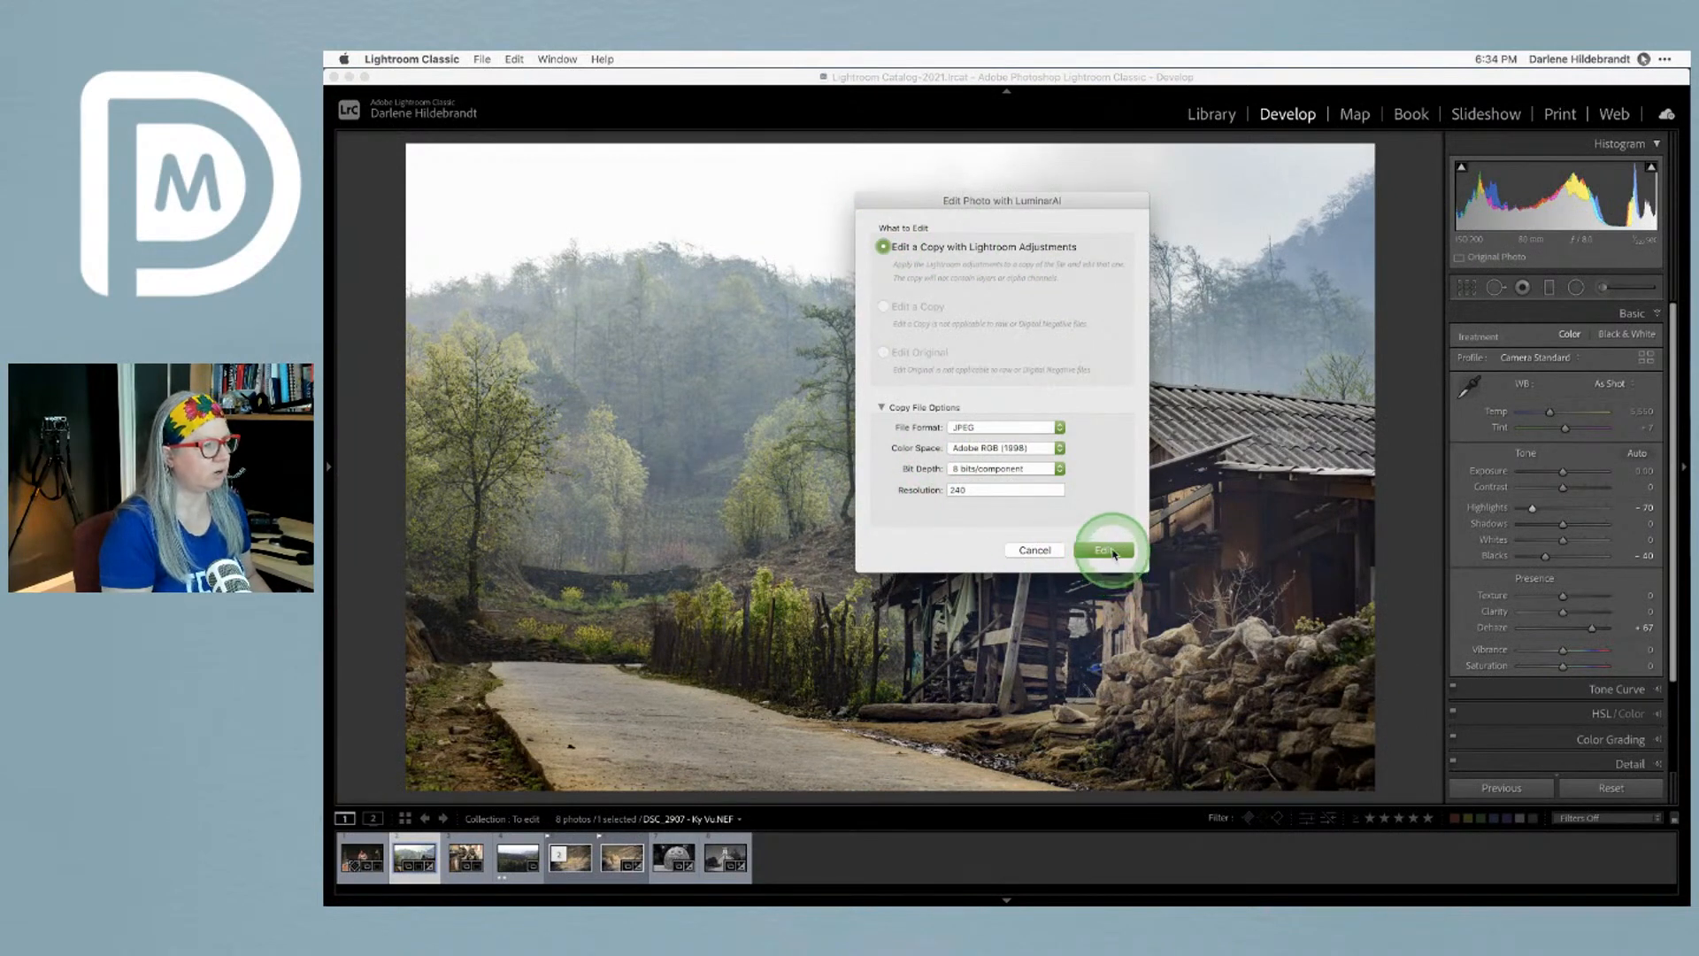
pyautogui.click(1108, 550)
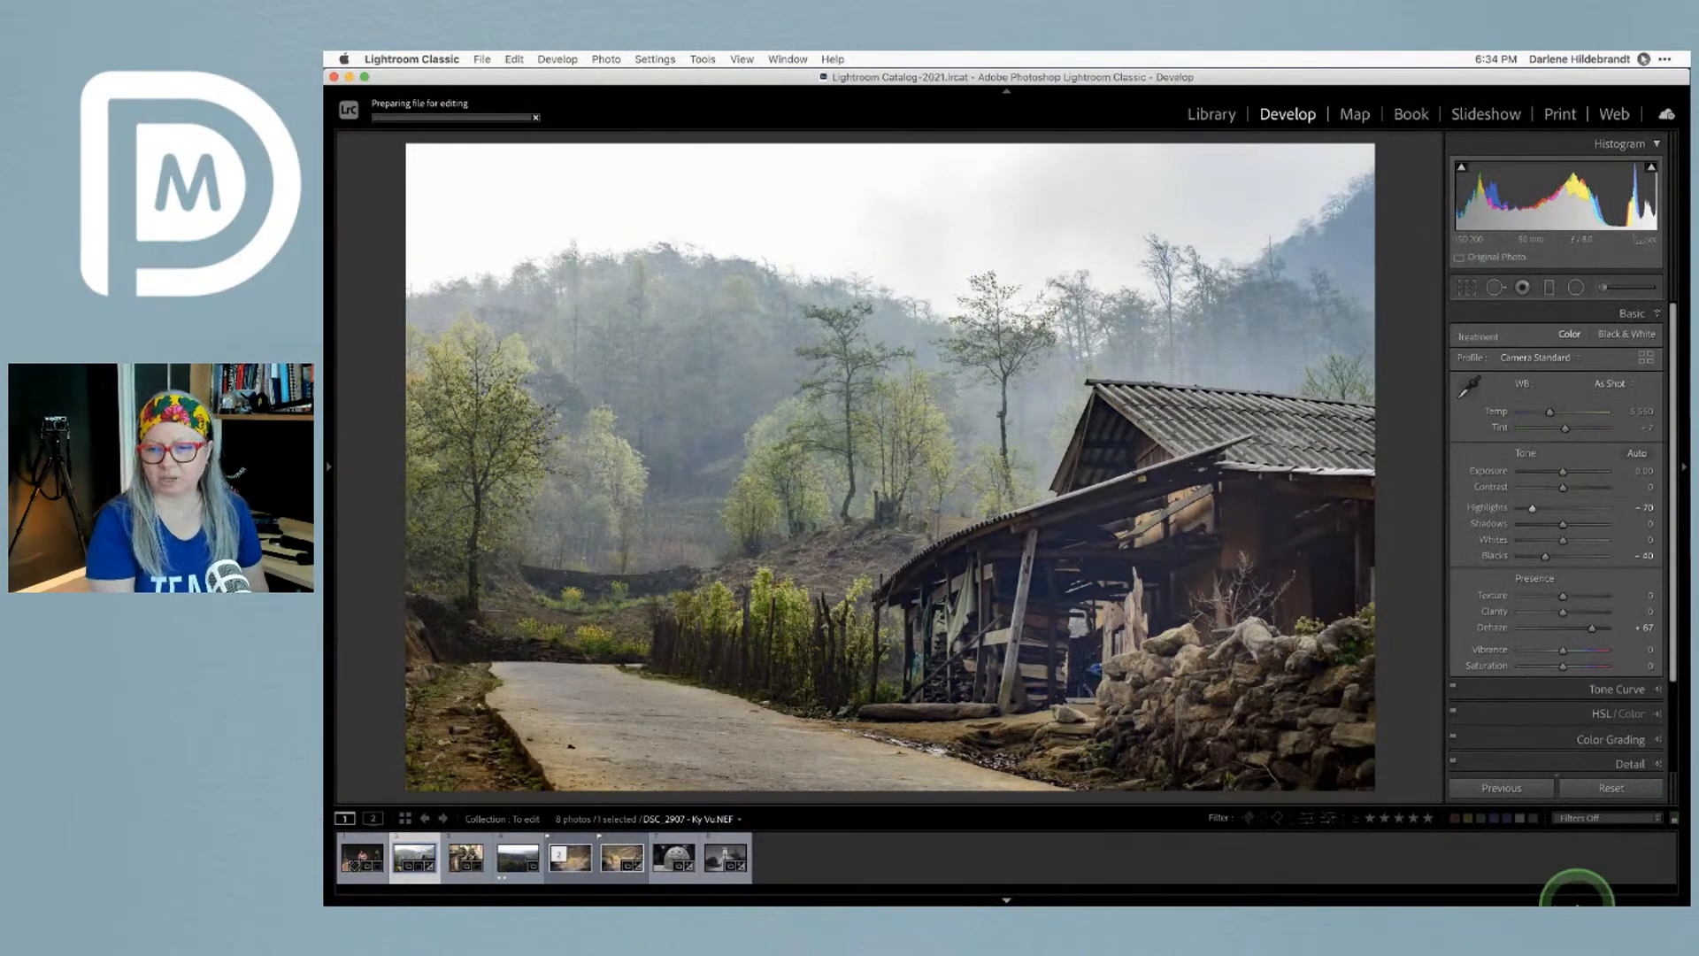
# Switch to Luminar AI's editing tools and open the sky selection of the Sky AI tool
pyautogui.moveTo(1564, 904)
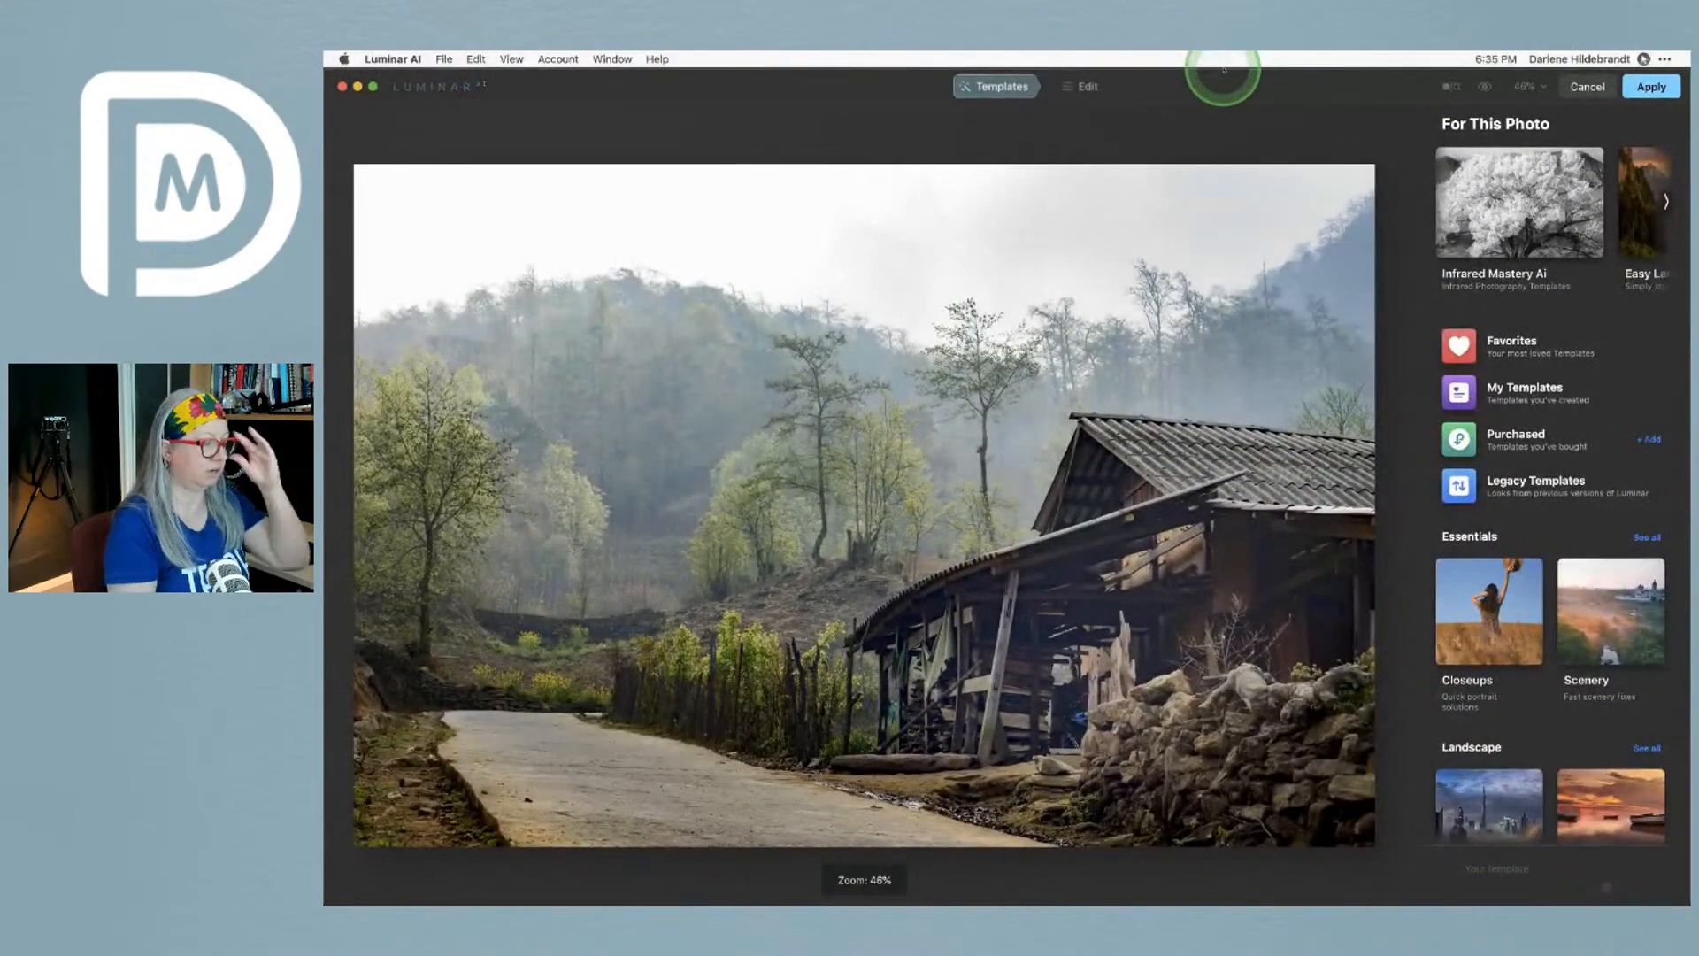
pyautogui.click(1088, 72)
pyautogui.click(1485, 533)
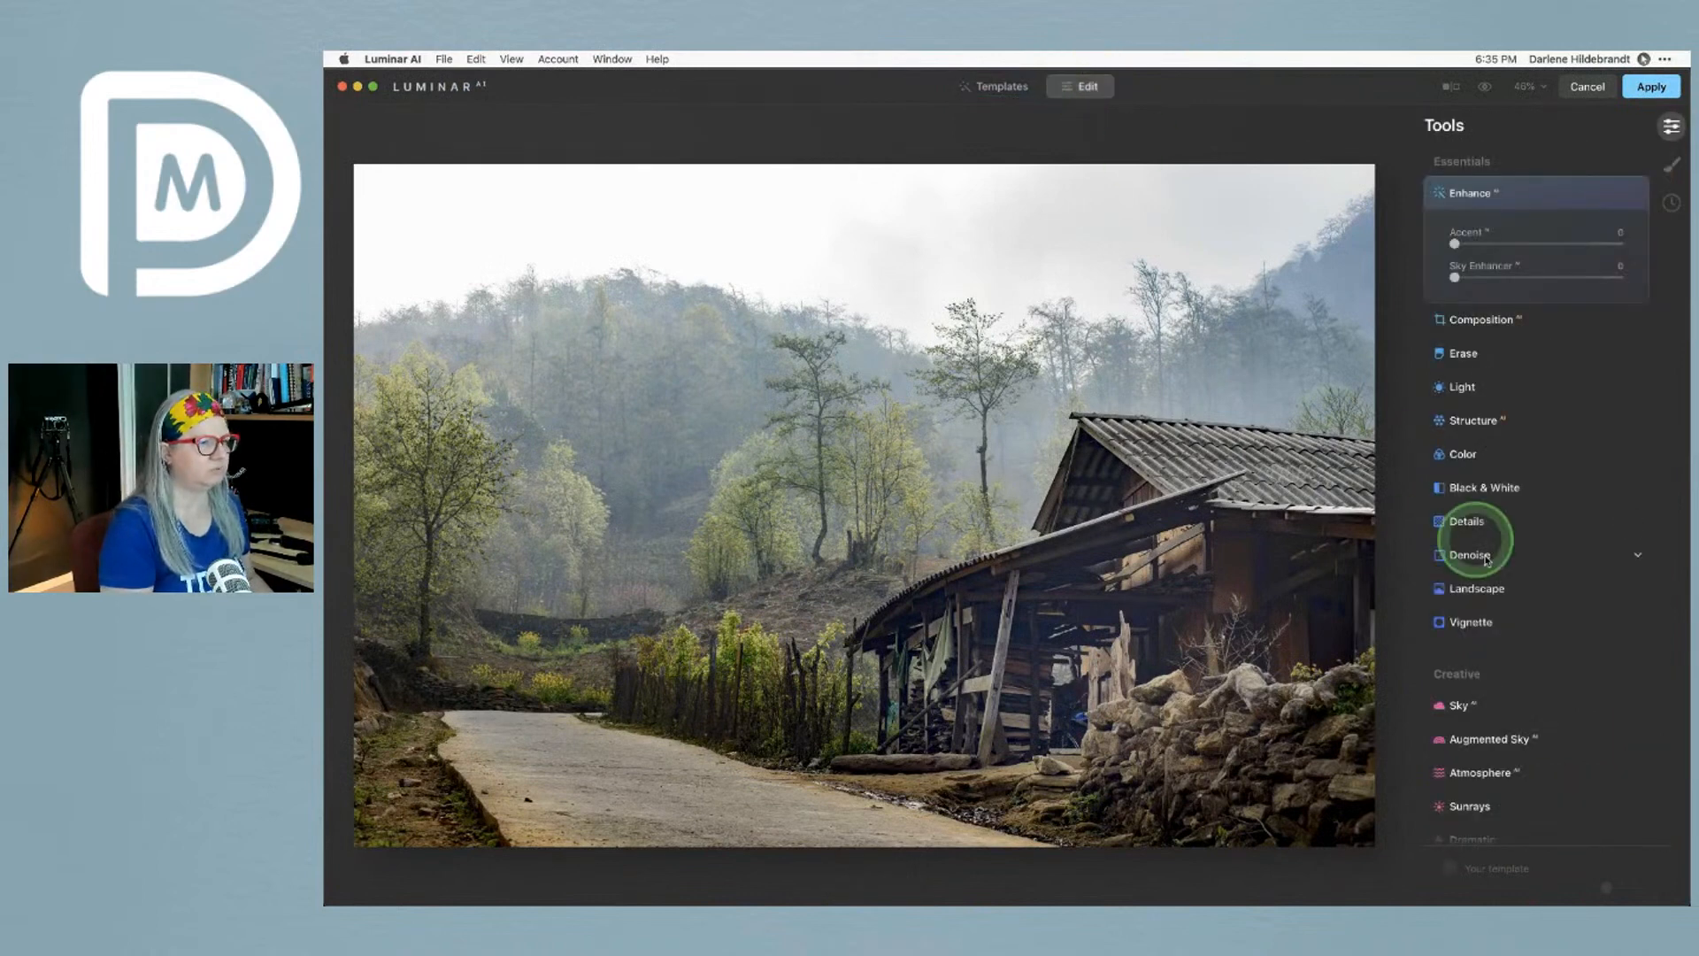
pyautogui.scroll(-5, 1485, 533)
pyautogui.click(1471, 393)
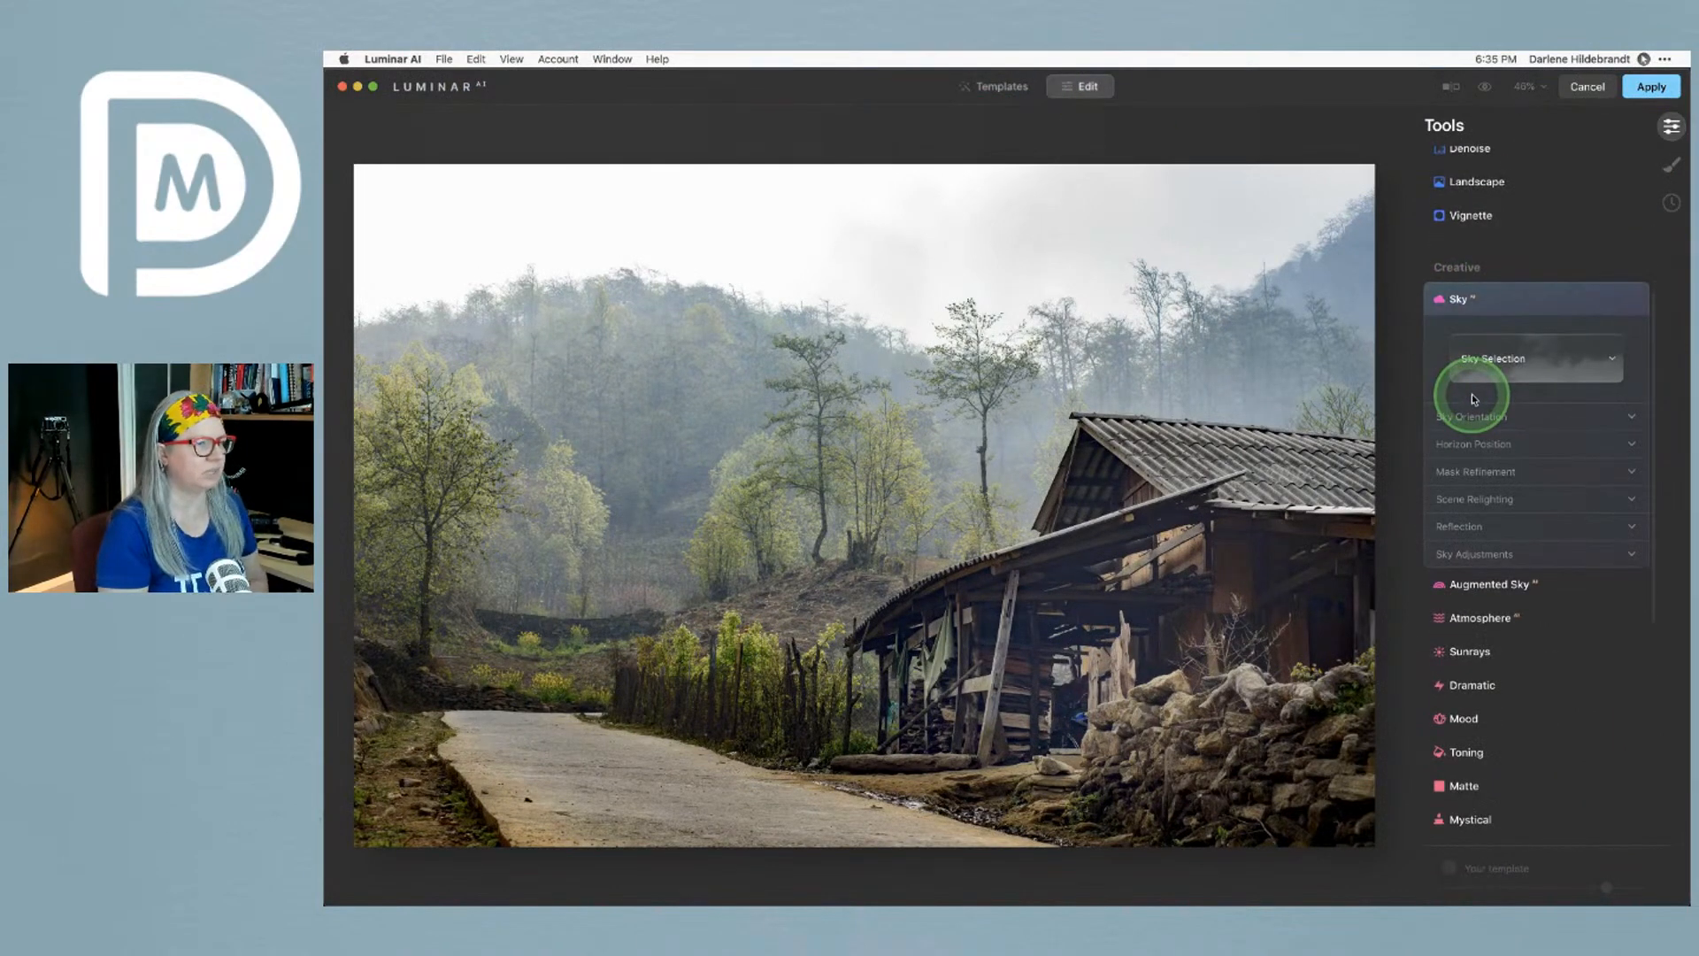
pyautogui.click(1519, 361)
pyautogui.click(1524, 363)
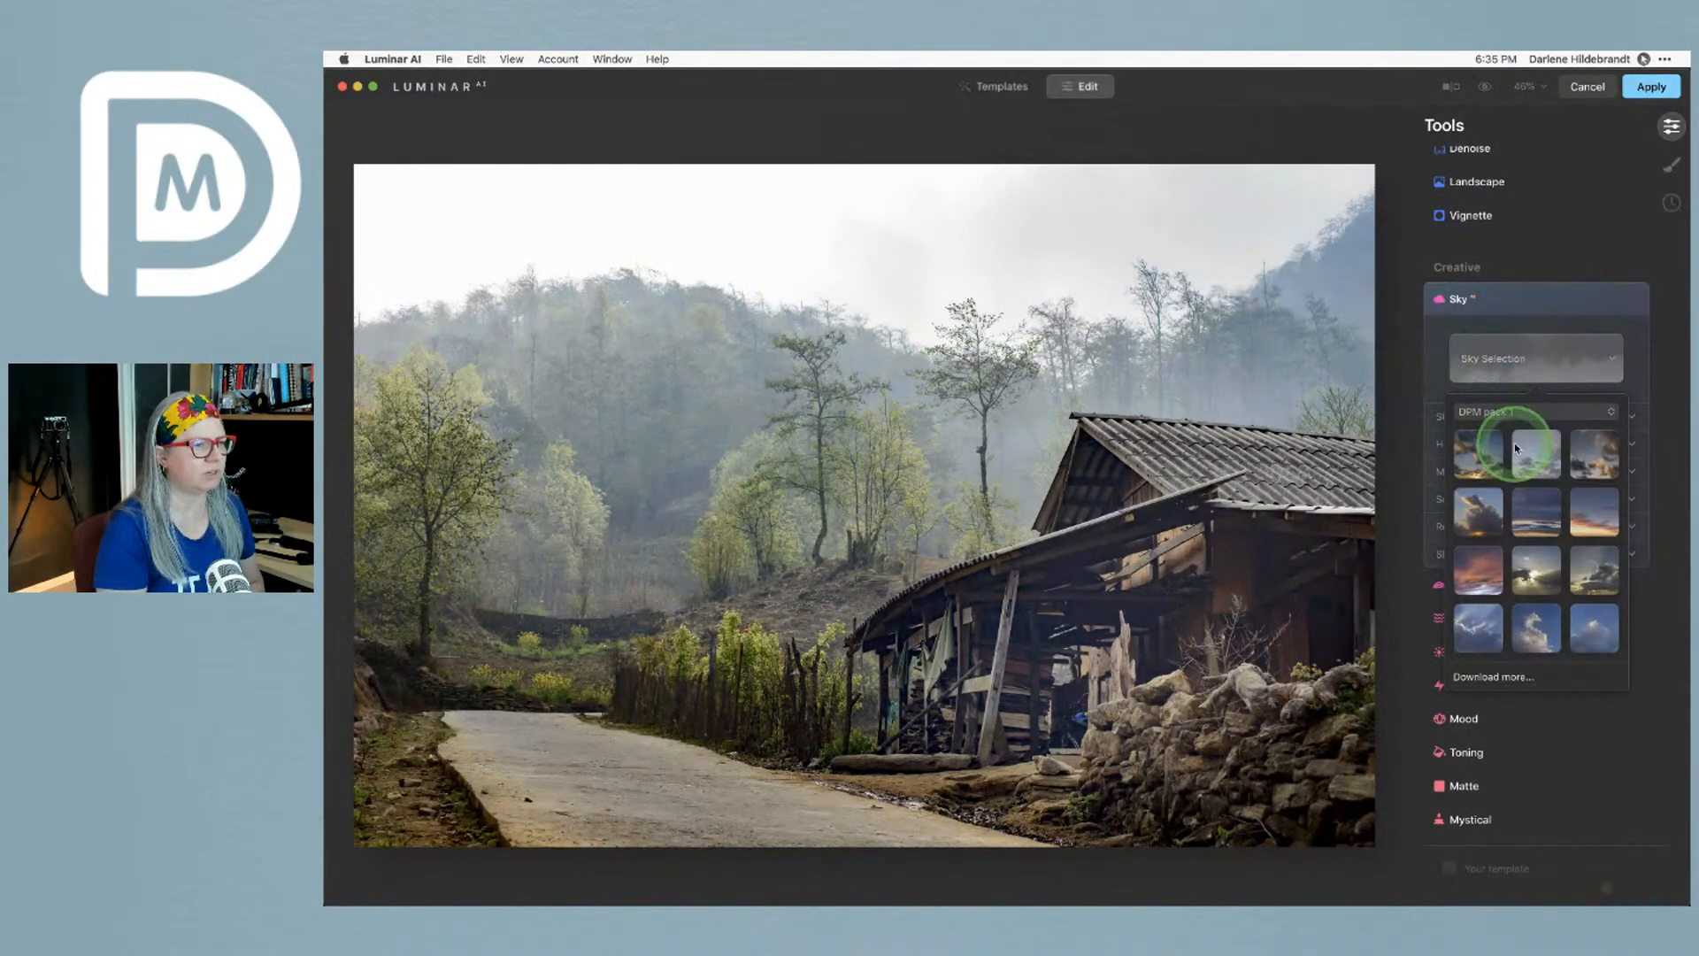
# Browse the DPM pack 1 skies and try a blue cloudy sky and a lavender cloudy sky on the photo
pyautogui.scroll(-5, 1508, 469)
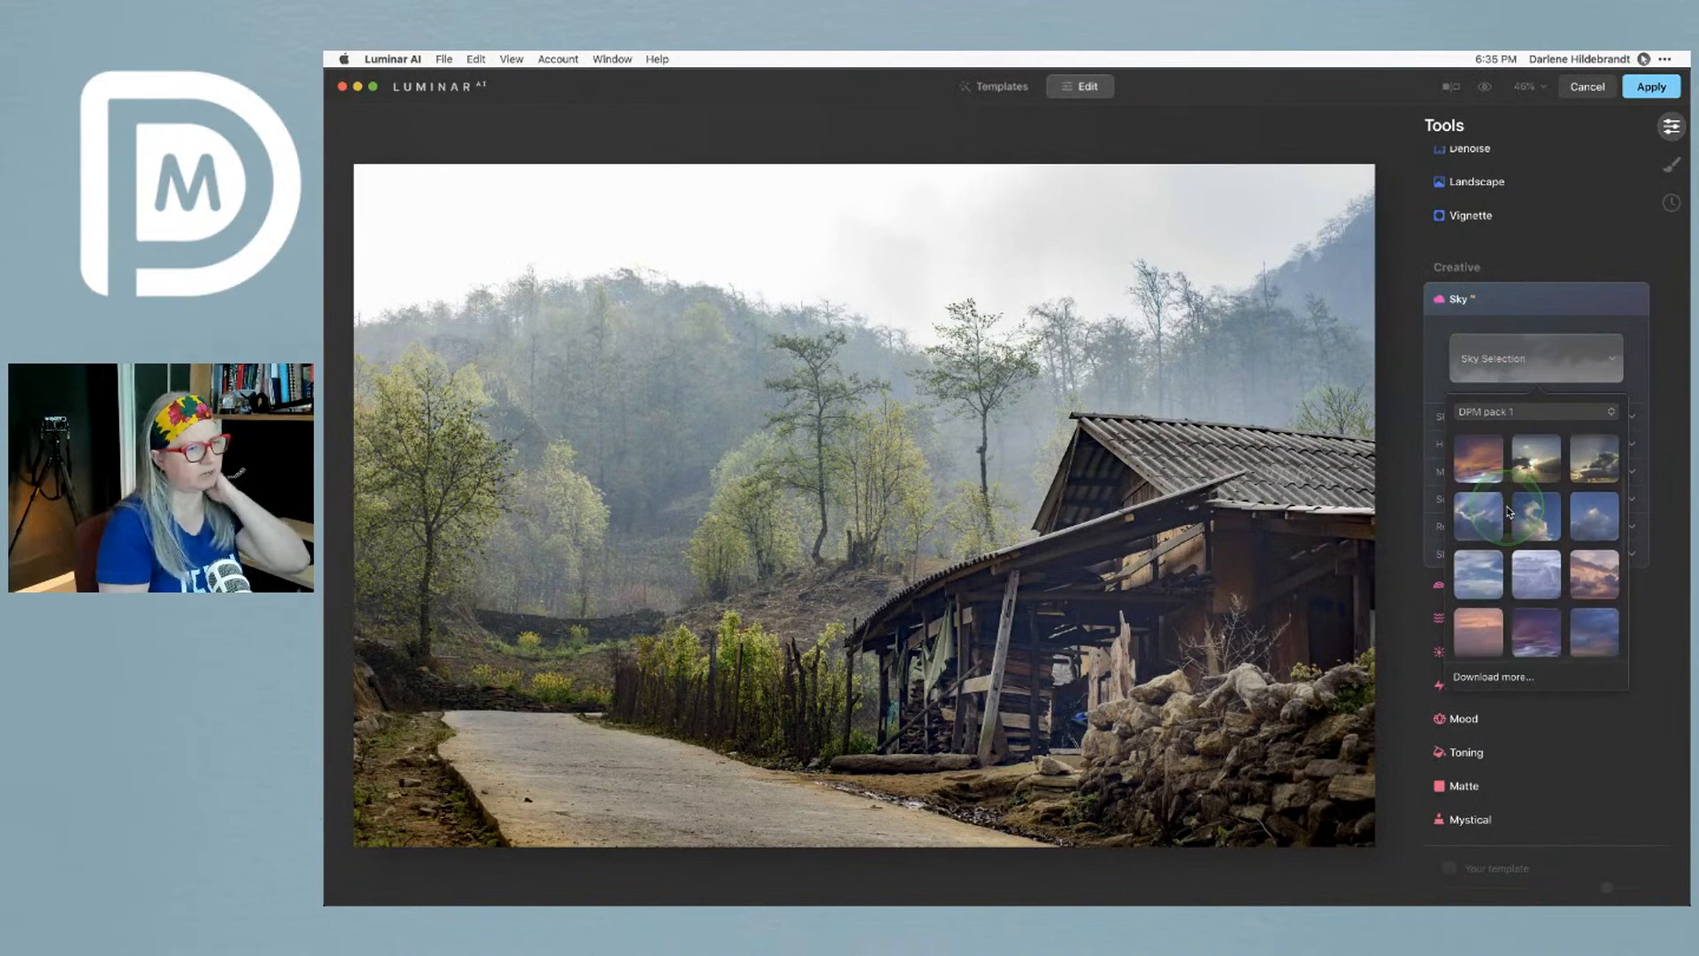
pyautogui.scroll(-3, 1509, 511)
pyautogui.click(1507, 517)
pyautogui.scroll(-5, 1507, 514)
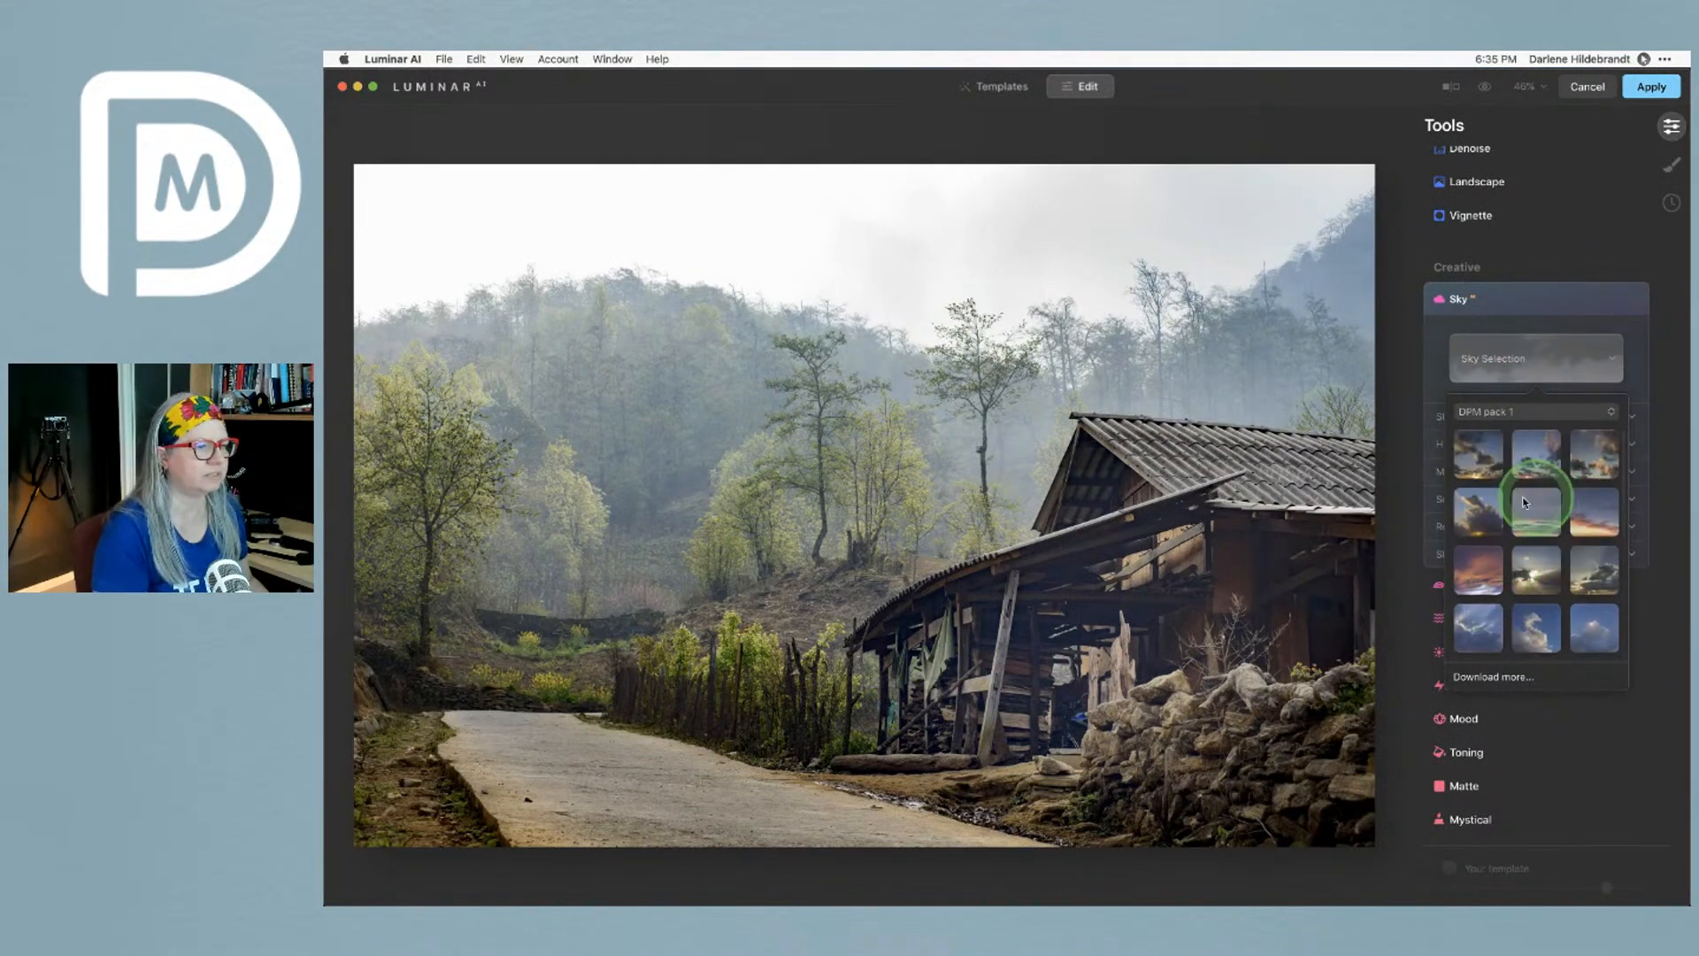
pyautogui.scroll(-5, 1505, 486)
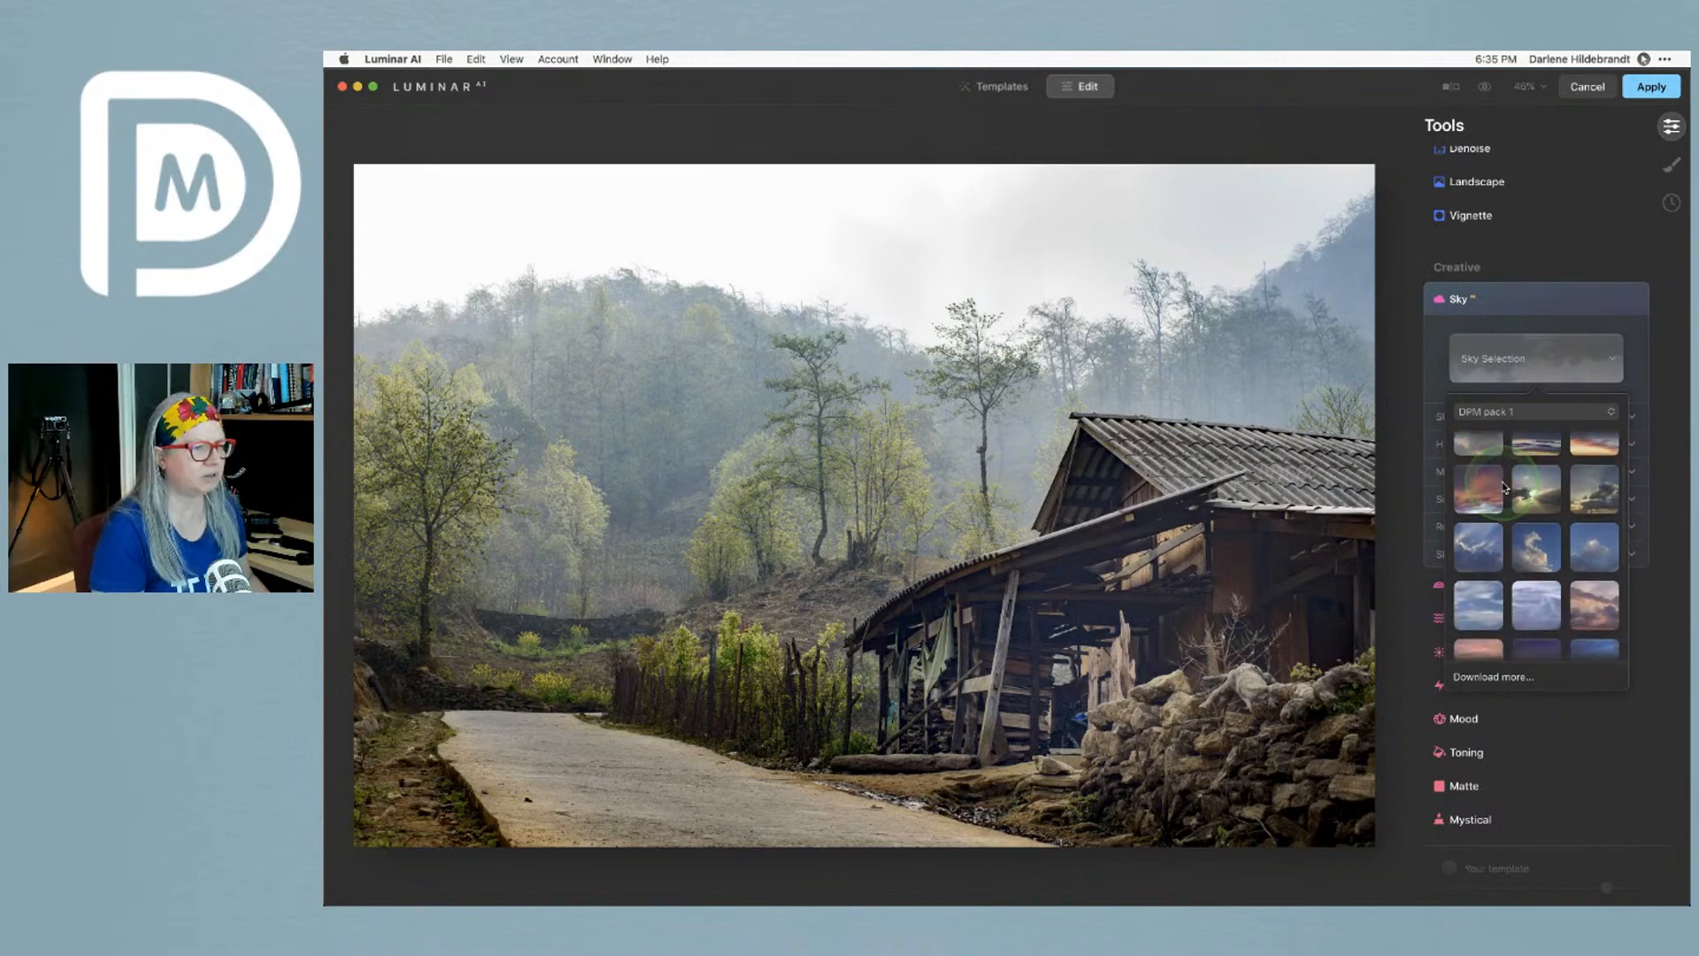
pyautogui.click(1477, 579)
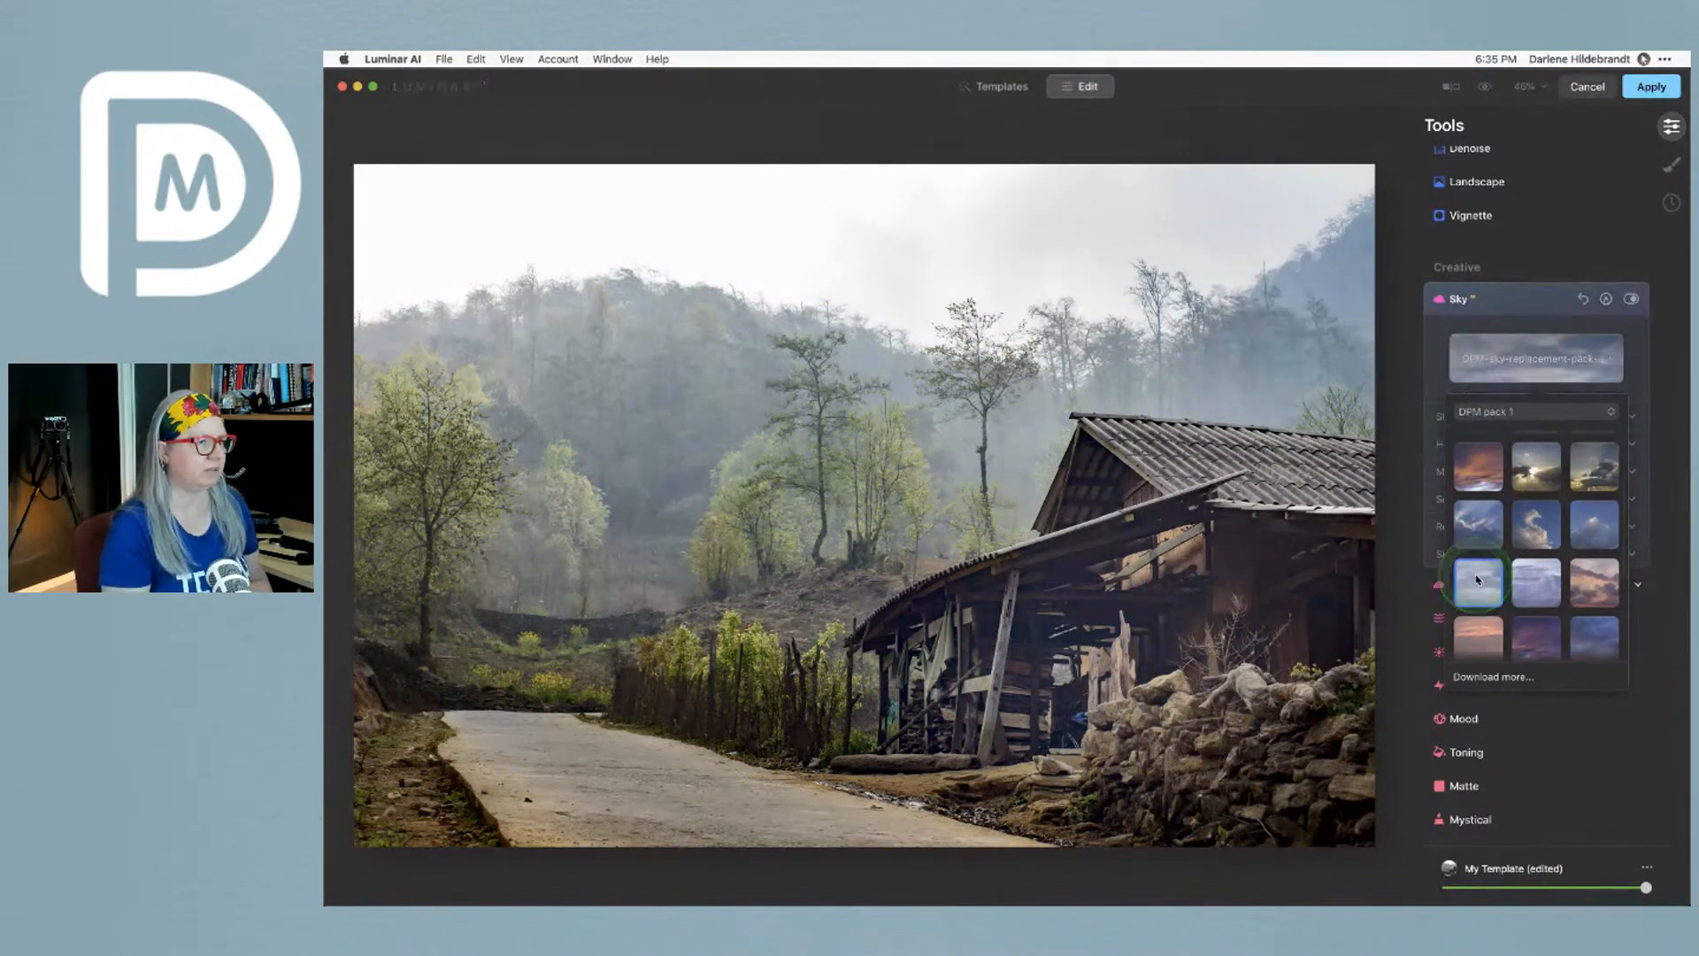
pyautogui.click(1534, 581)
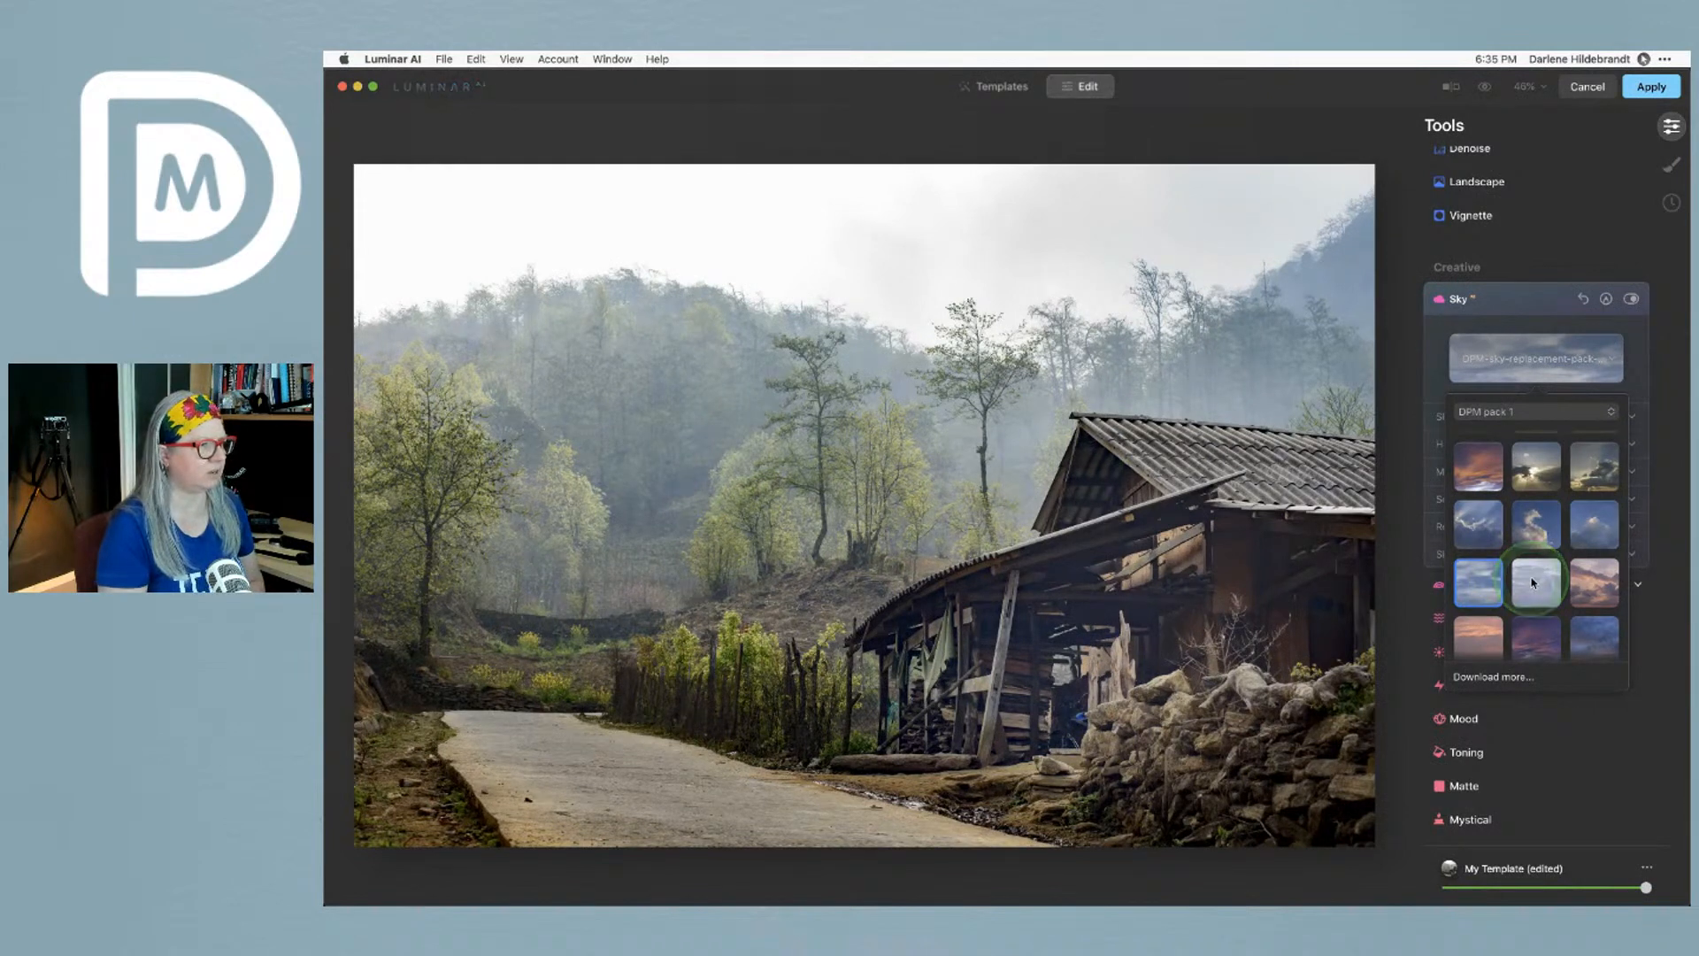
pyautogui.click(1534, 582)
# Try the pink sunset sky from DPM pack 1 on the photo
pyautogui.scroll(-4, 1533, 584)
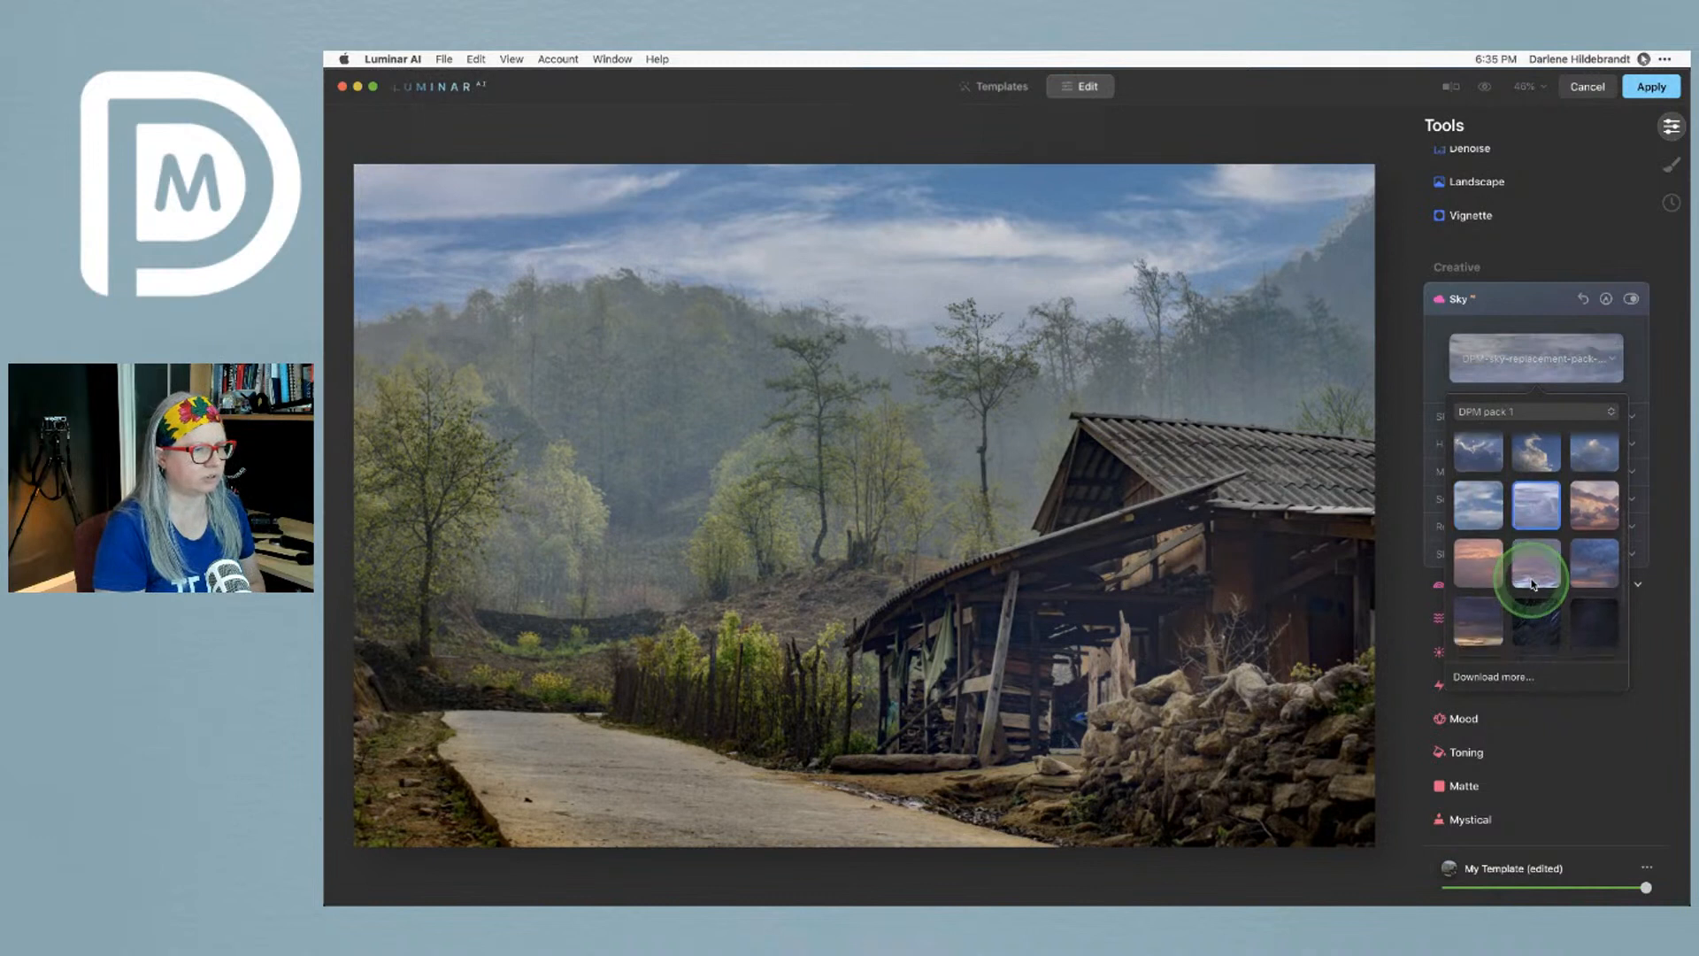
pyautogui.scroll(2, 1534, 584)
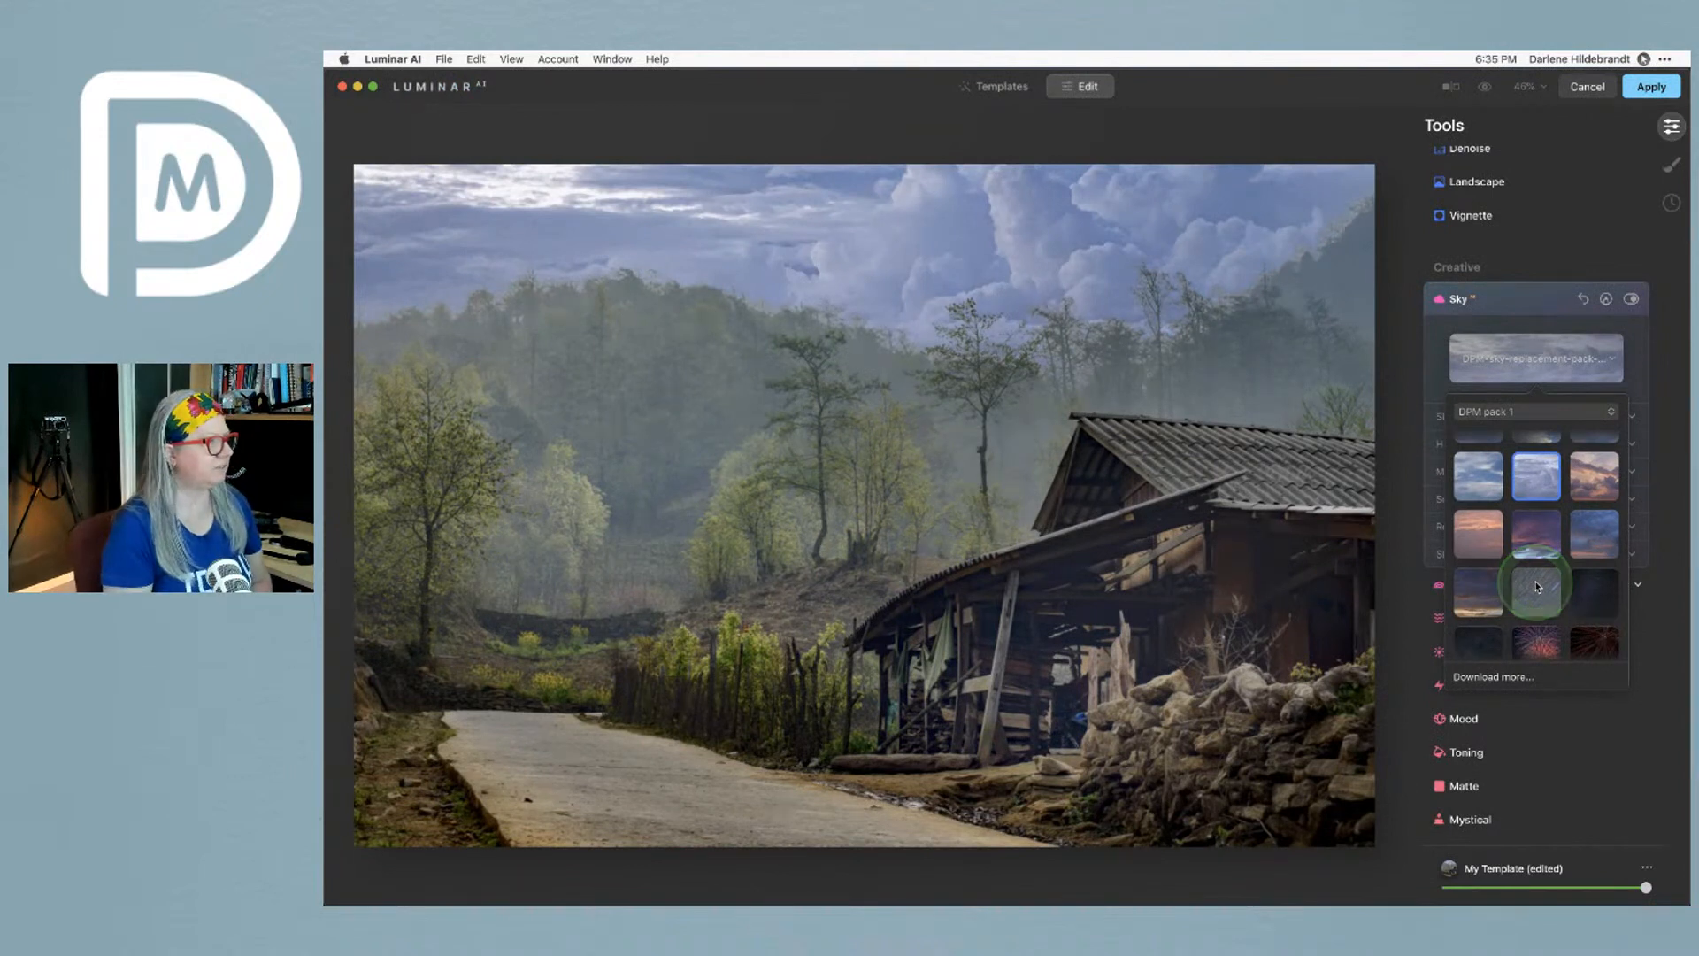
pyautogui.click(1479, 535)
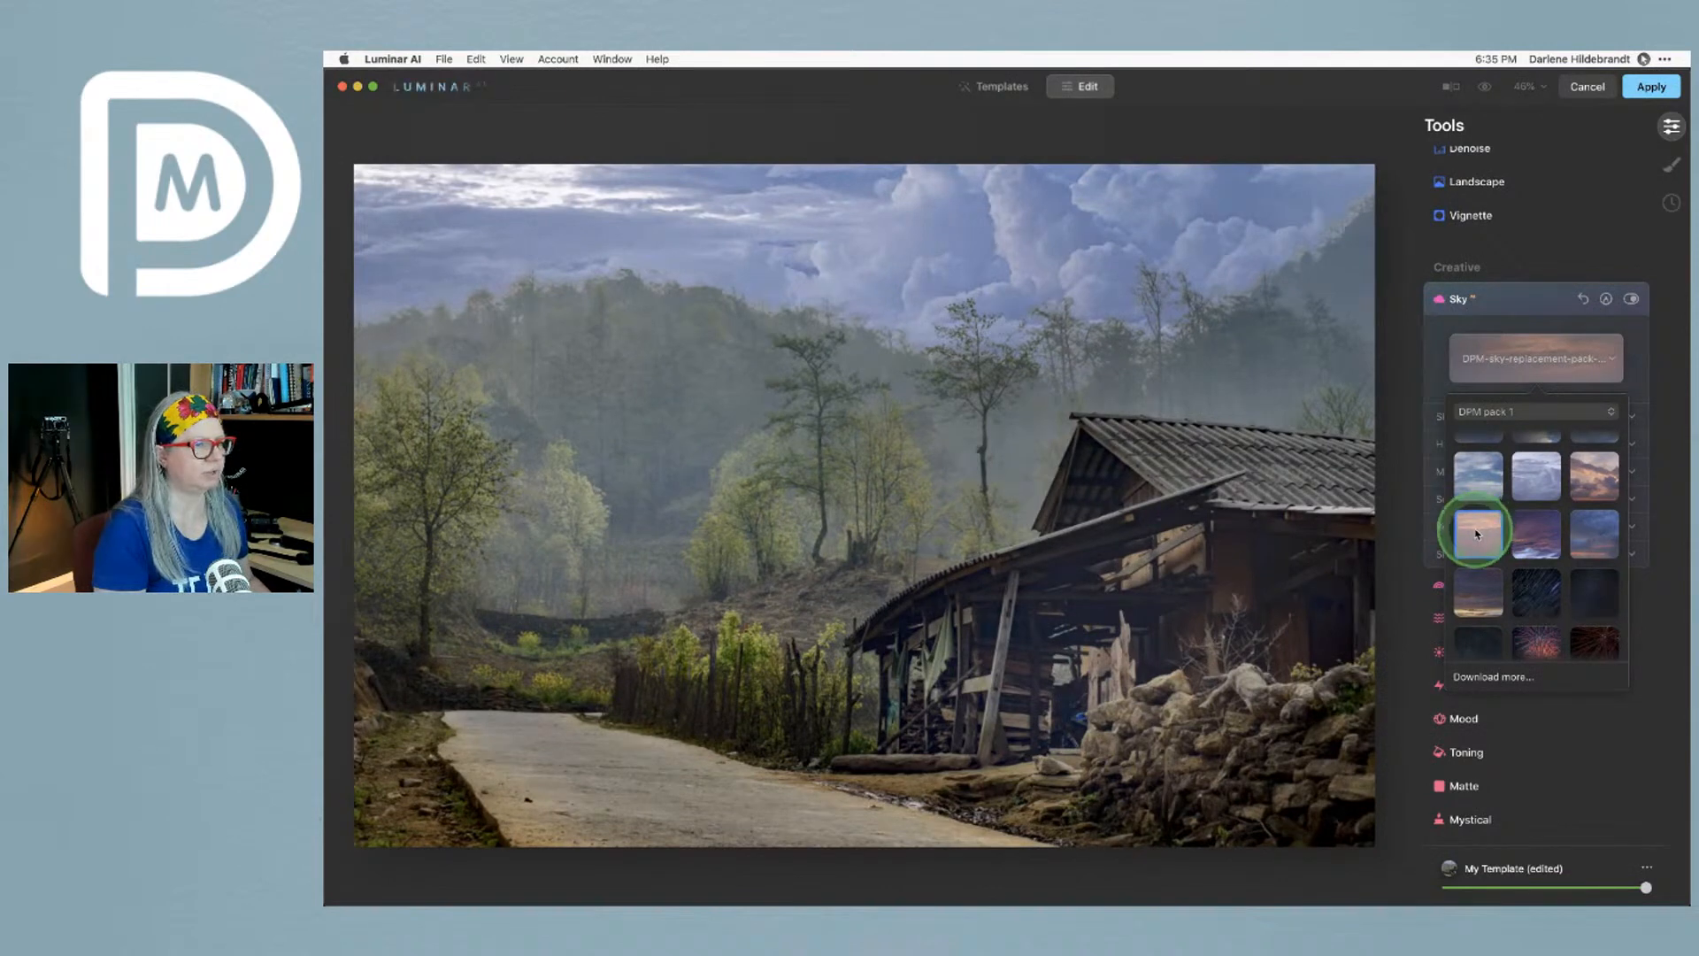
# Try the Storm Chasing 9 sky from the Stormy Lightning by BW collection
pyautogui.click(1492, 414)
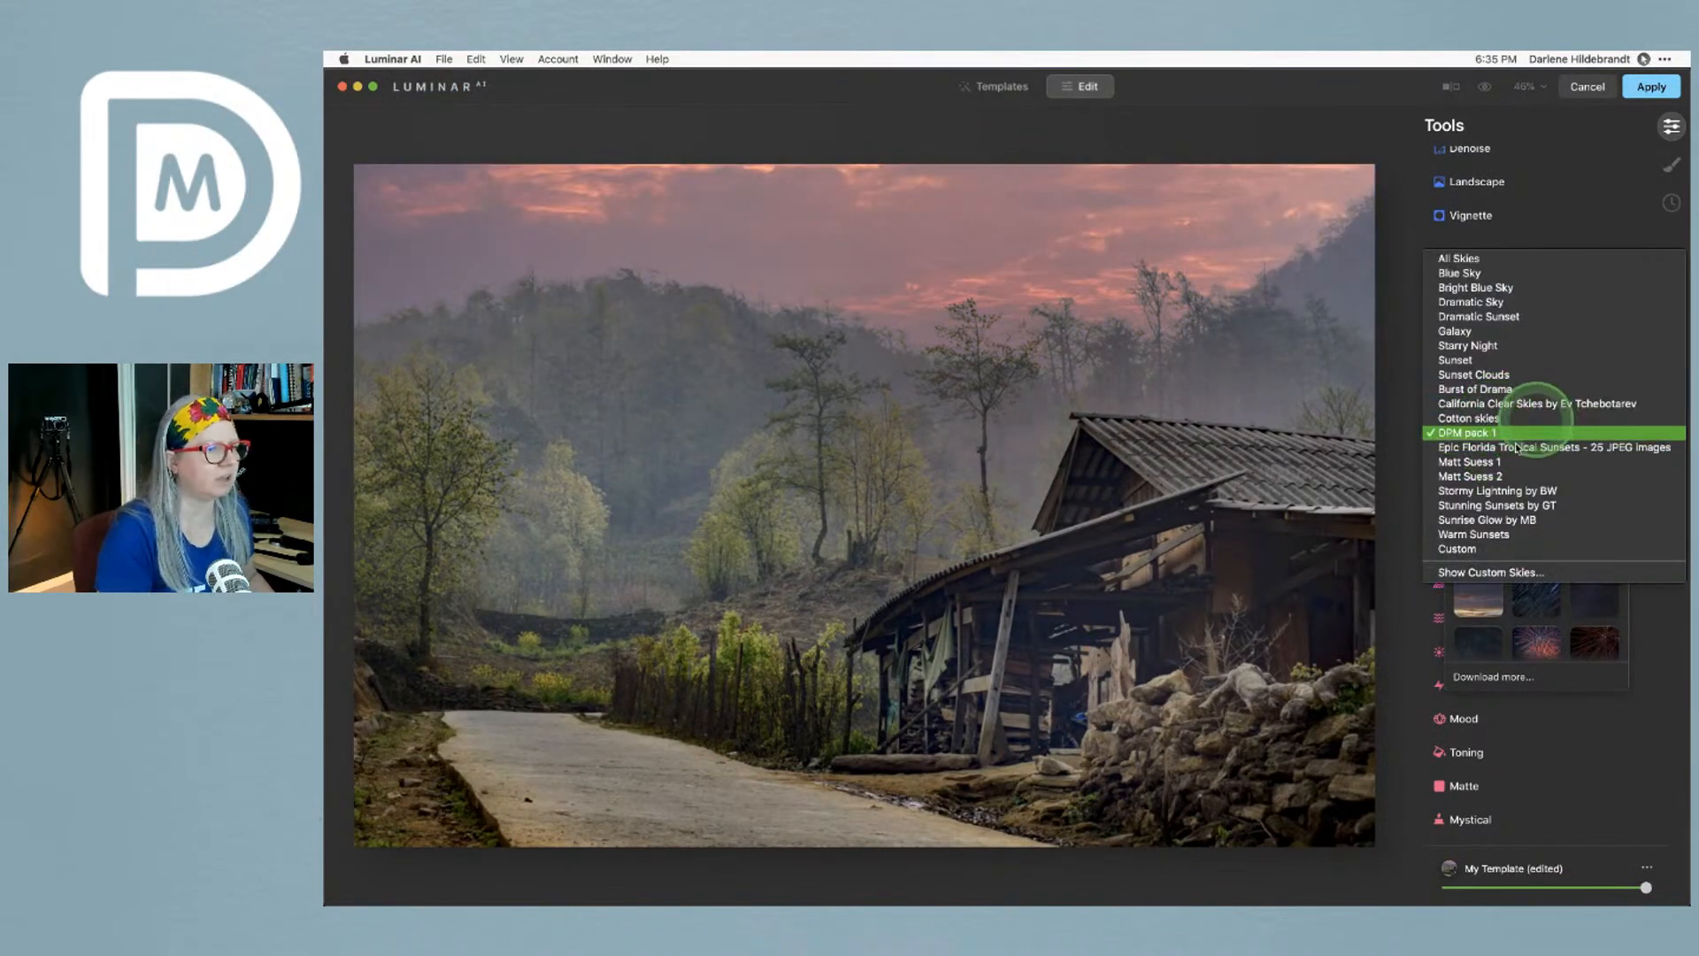
pyautogui.click(1487, 491)
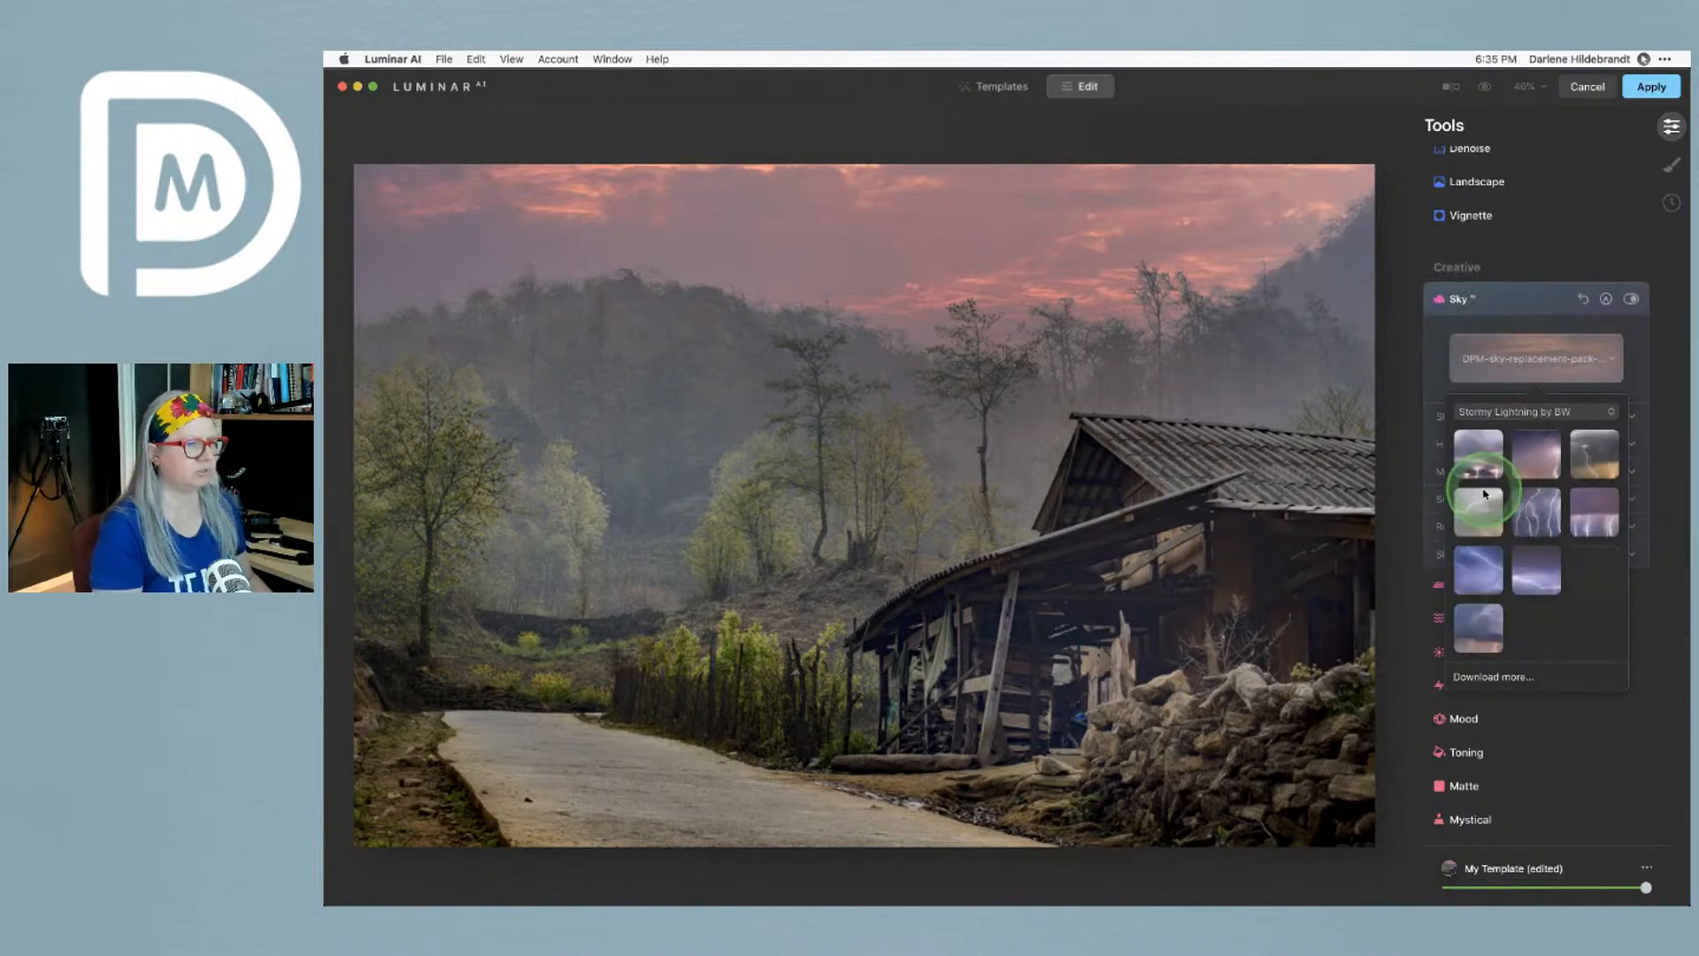
pyautogui.click(1576, 656)
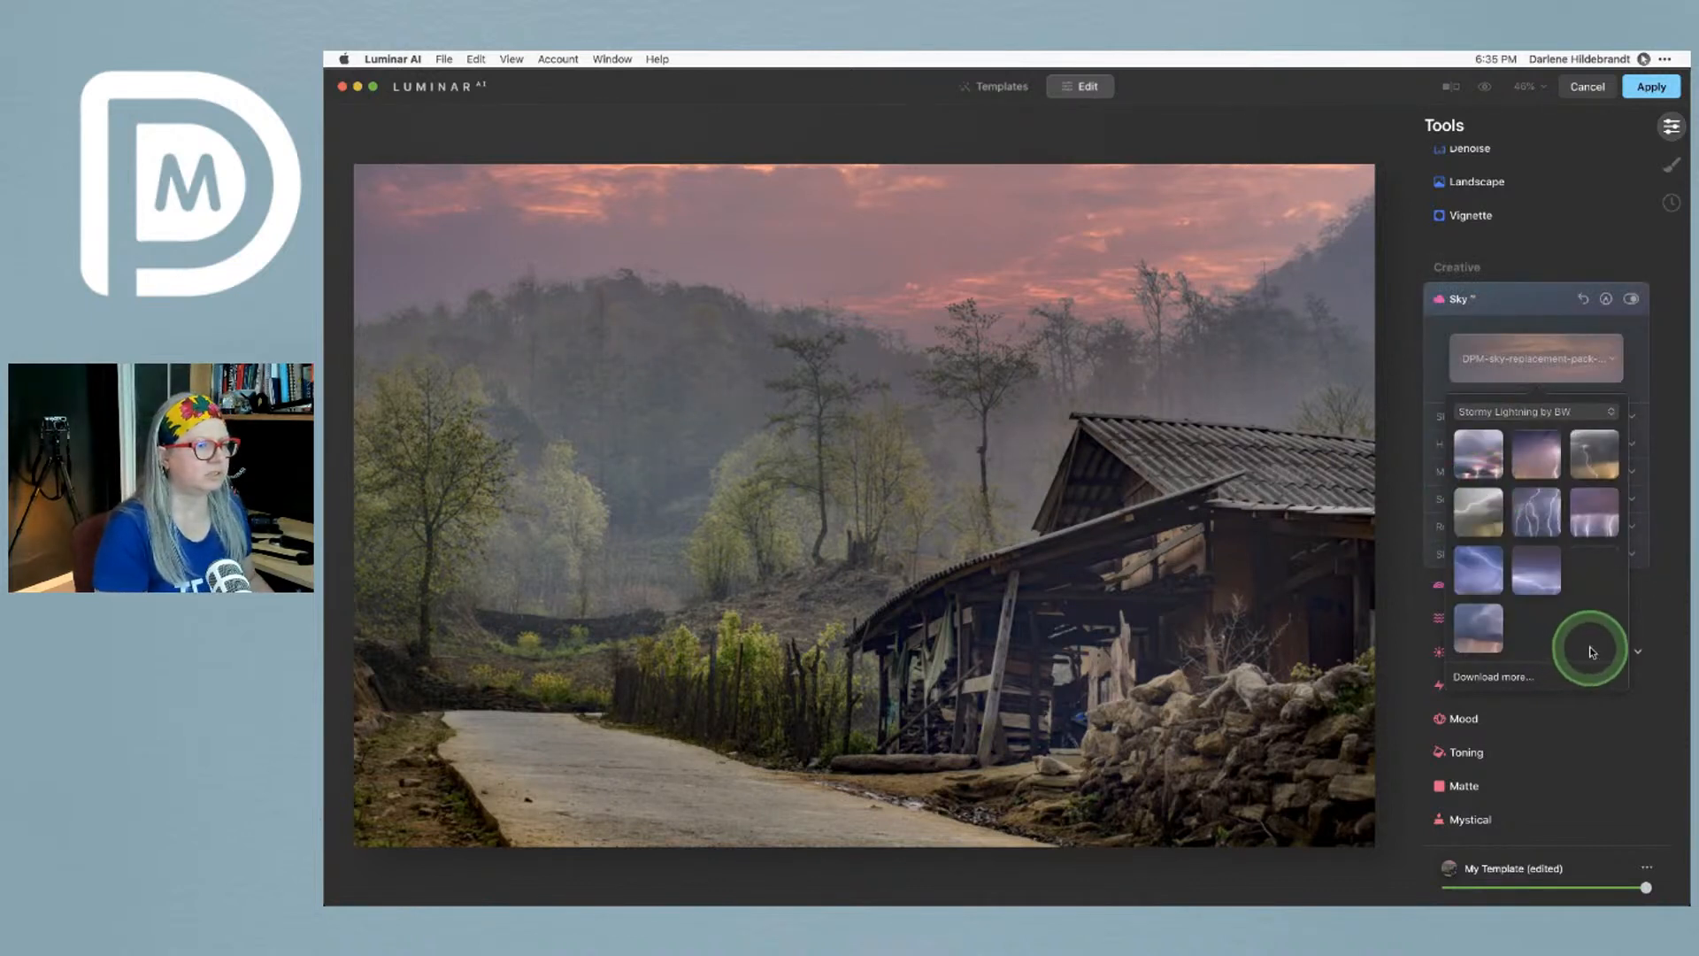
pyautogui.click(1492, 639)
pyautogui.click(1456, 626)
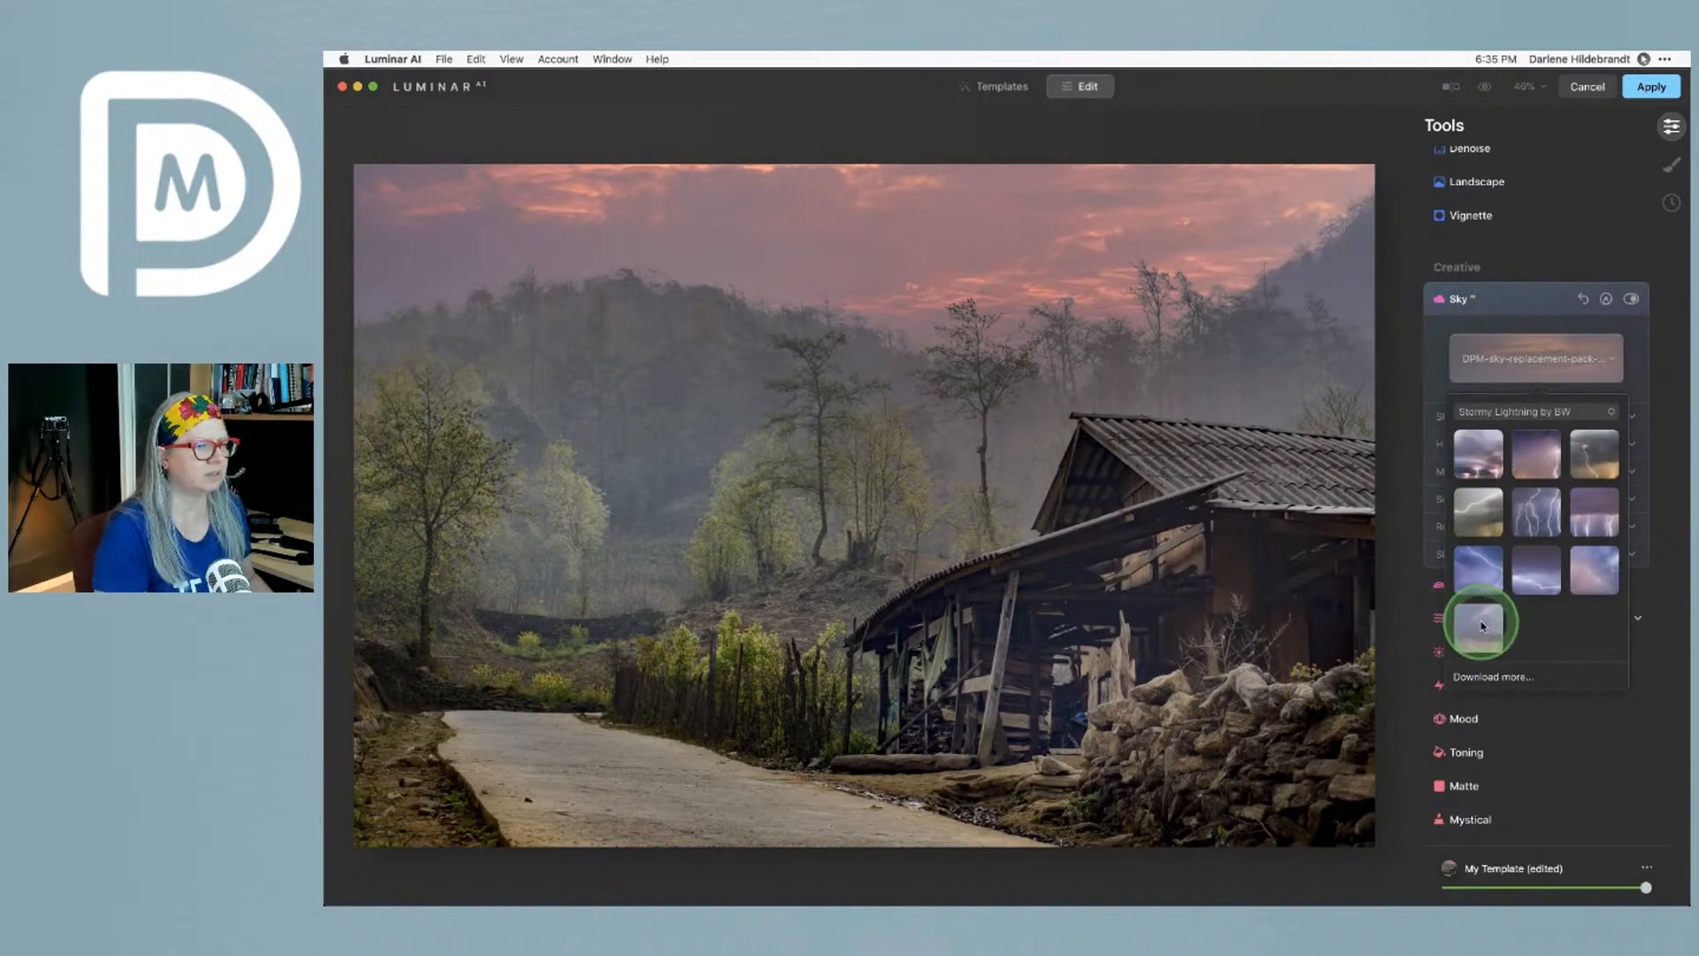
pyautogui.click(1550, 624)
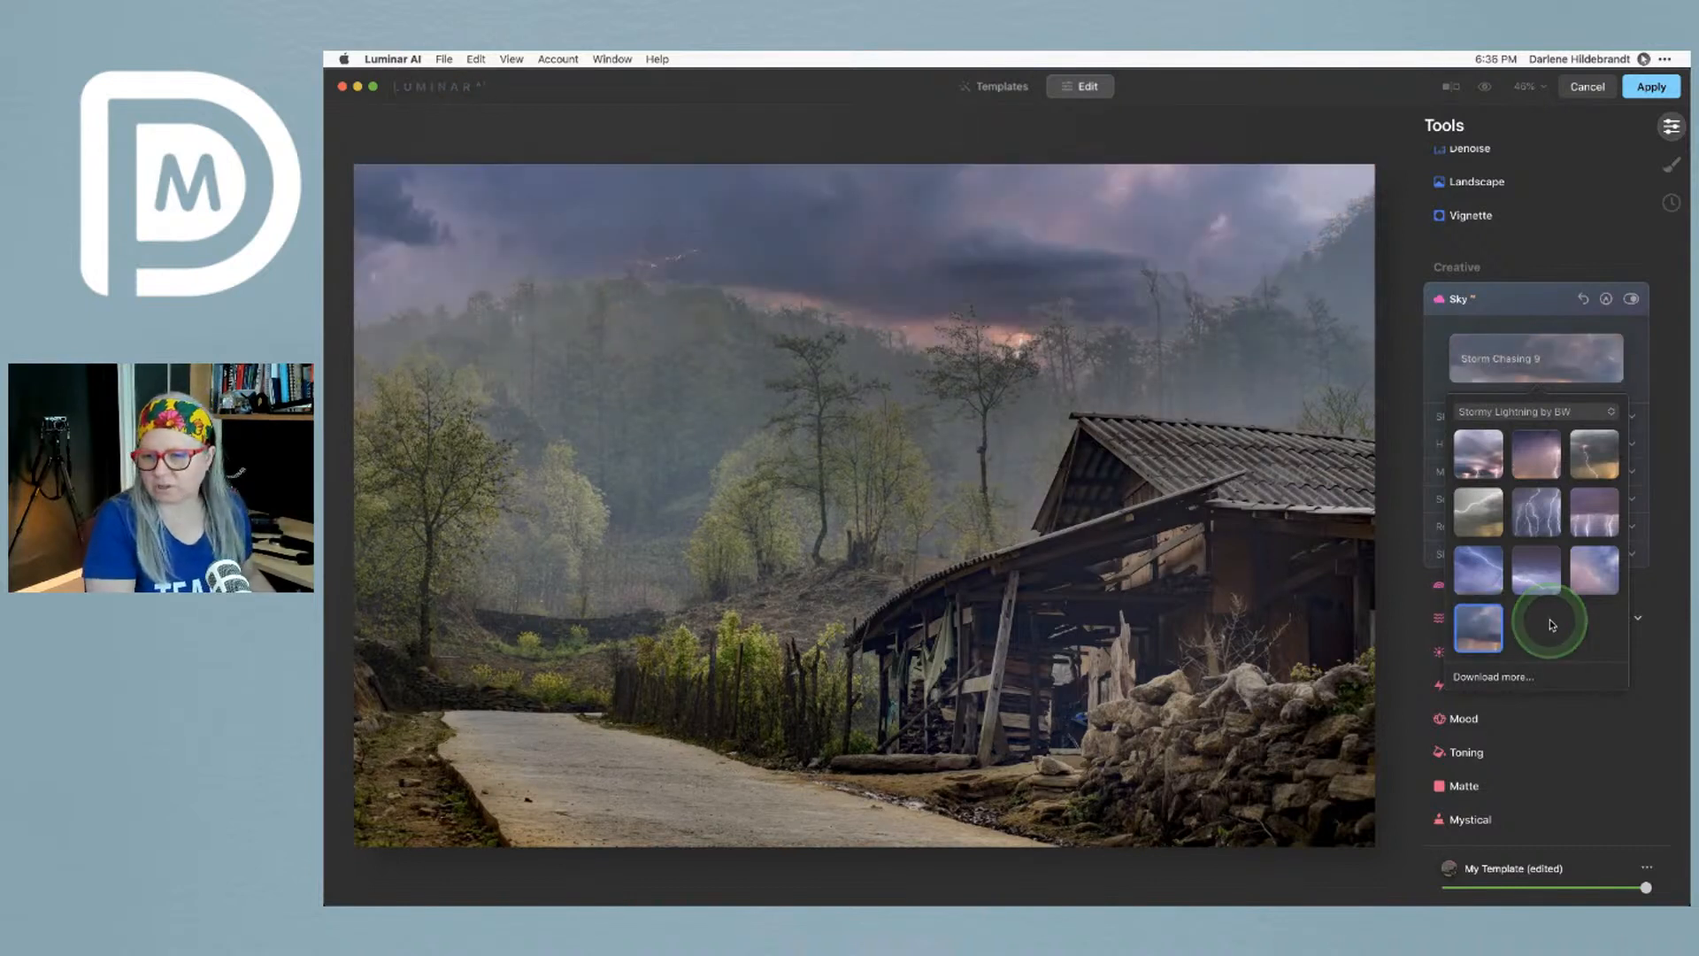
pyautogui.click(1579, 621)
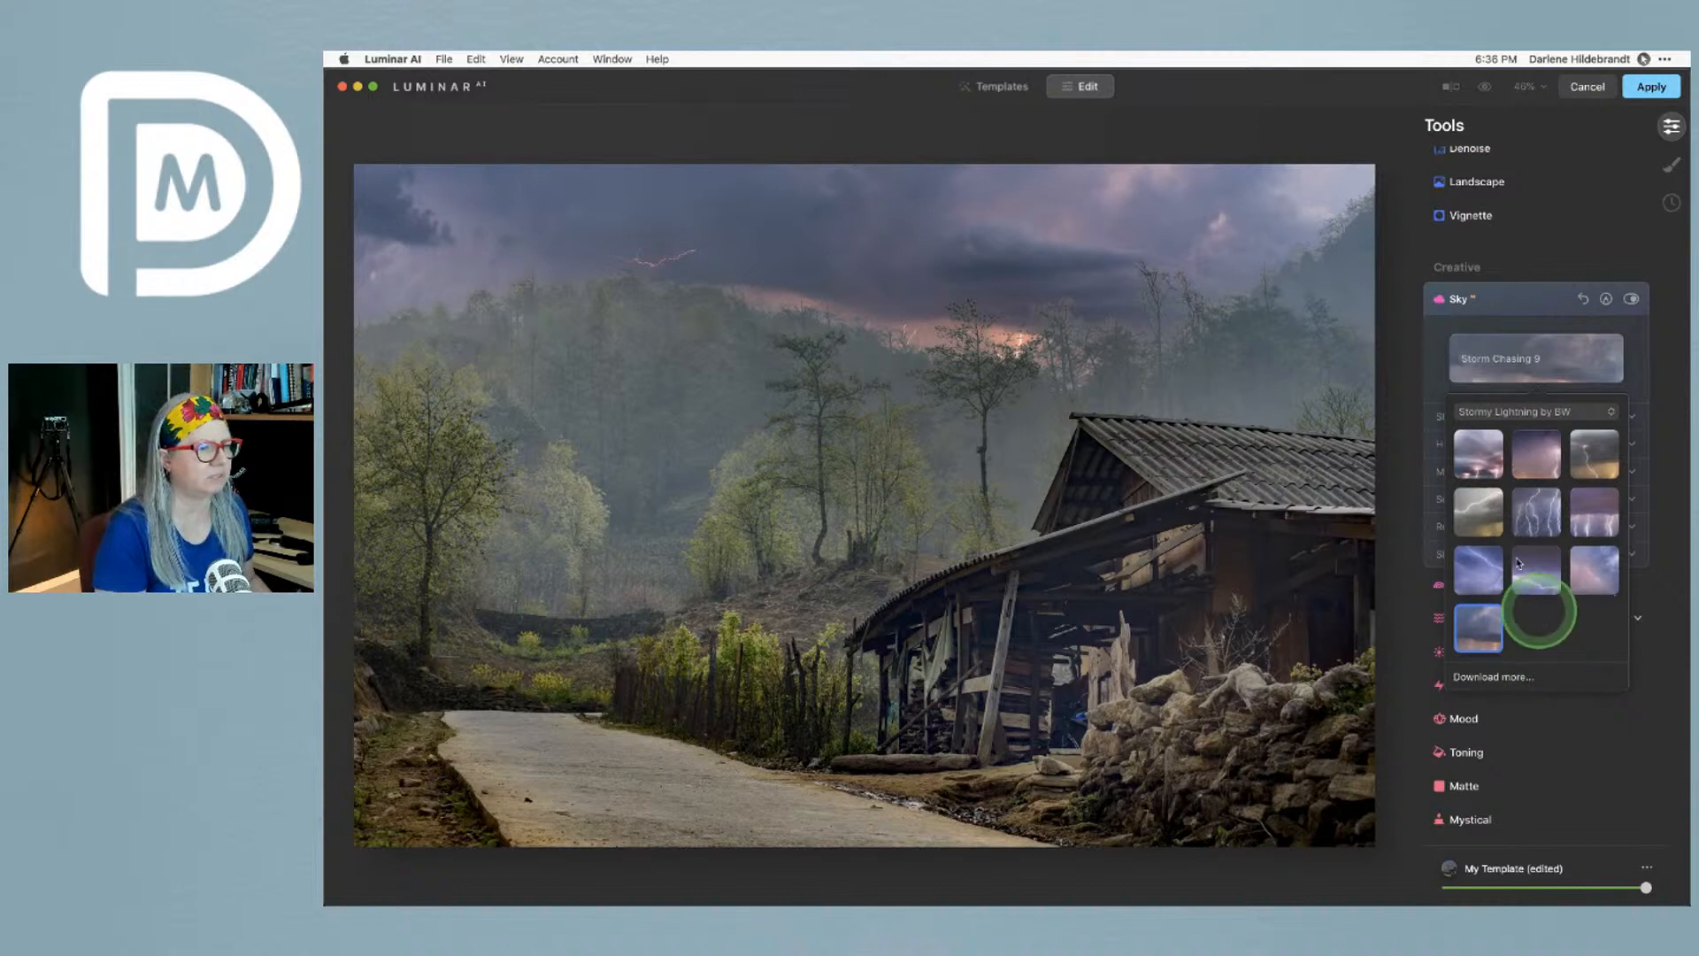
# Check the Stunning Sunsets by GT and Dramatic Sky collections and apply Storm Chasing 3 from Stormy Lightning by BW
pyautogui.click(1501, 412)
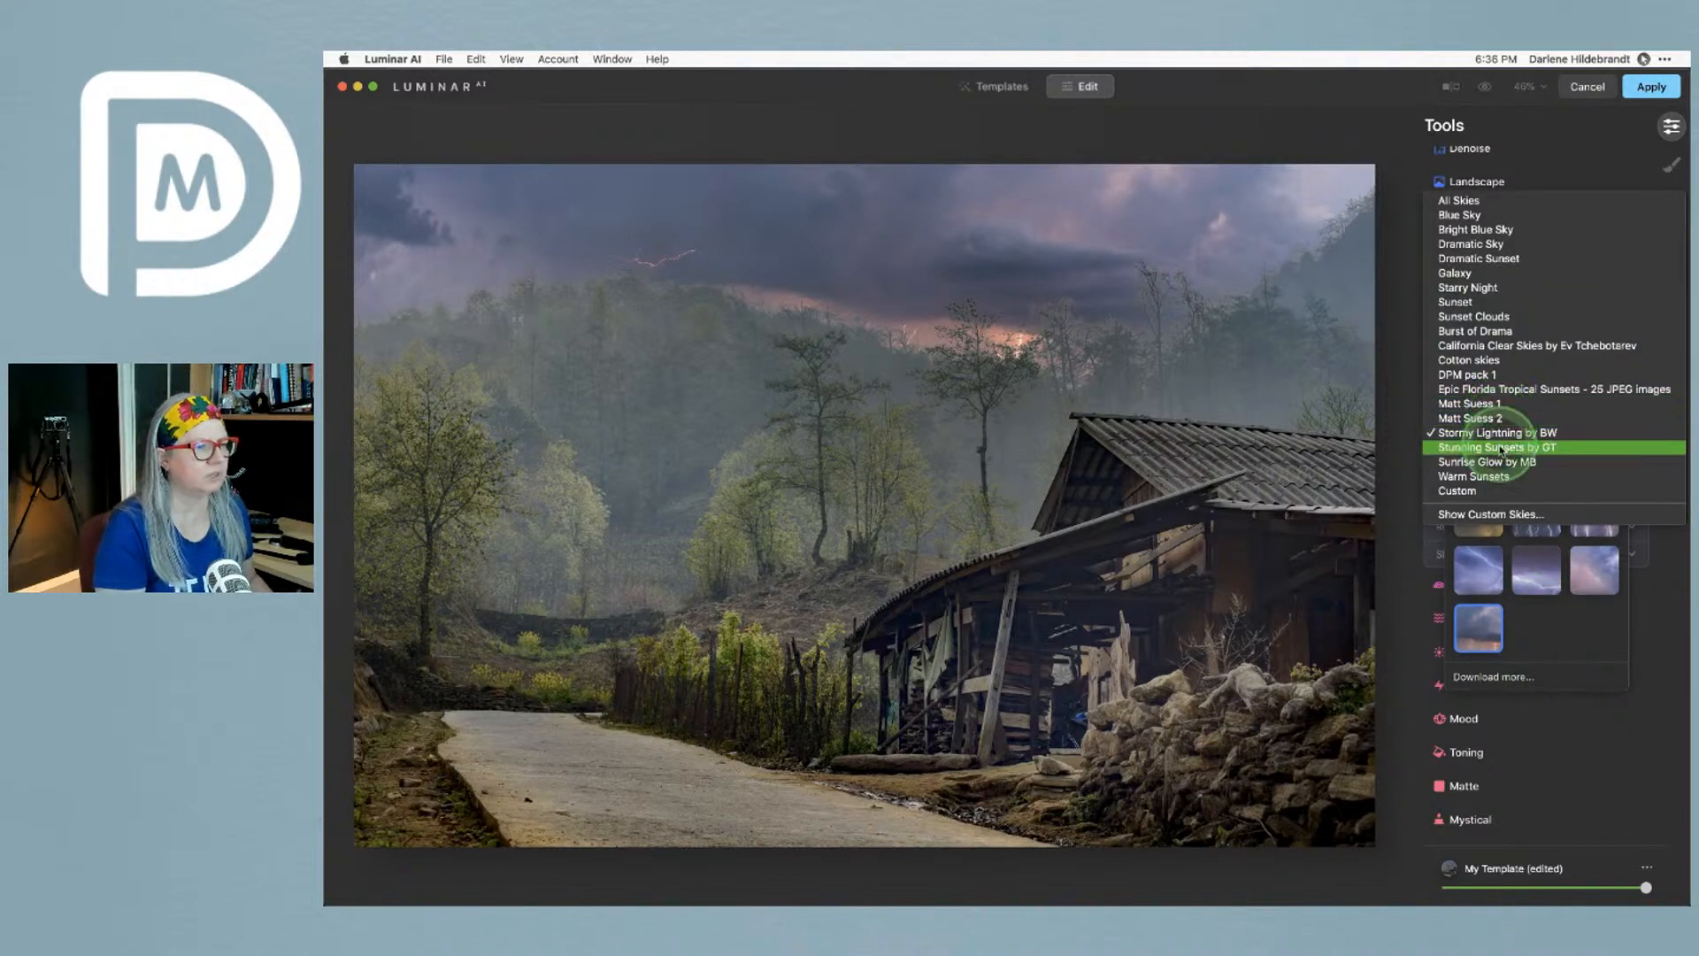
pyautogui.click(1501, 448)
pyautogui.click(1502, 412)
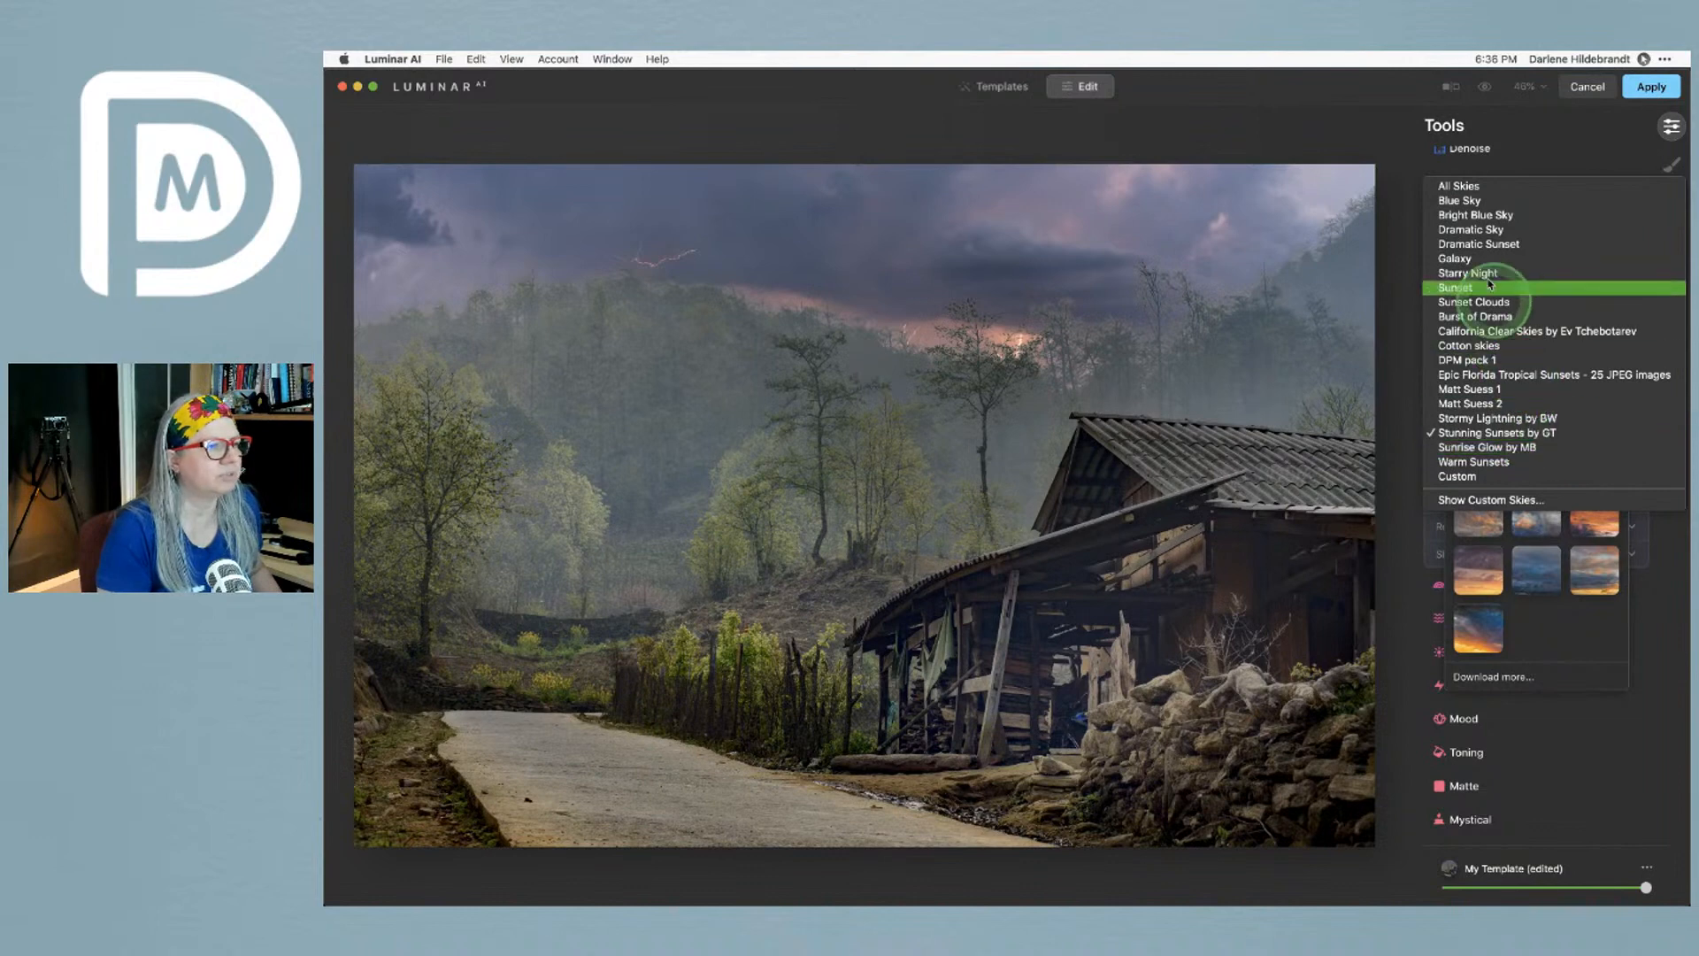
pyautogui.click(1540, 229)
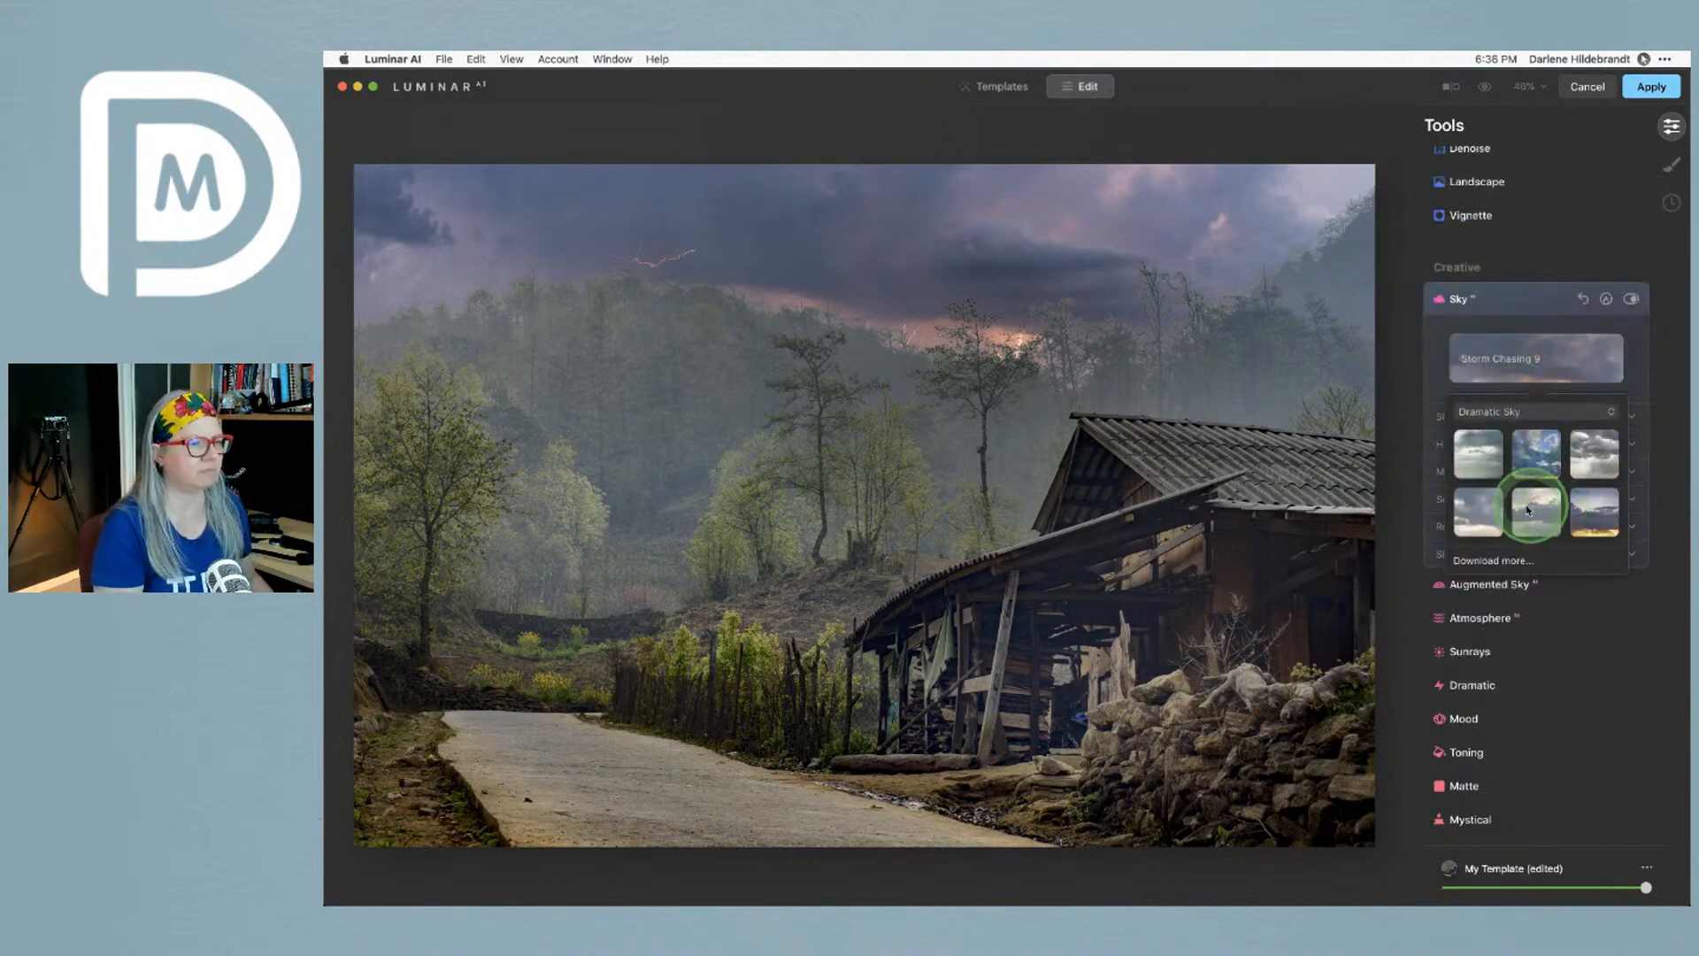
pyautogui.click(1516, 413)
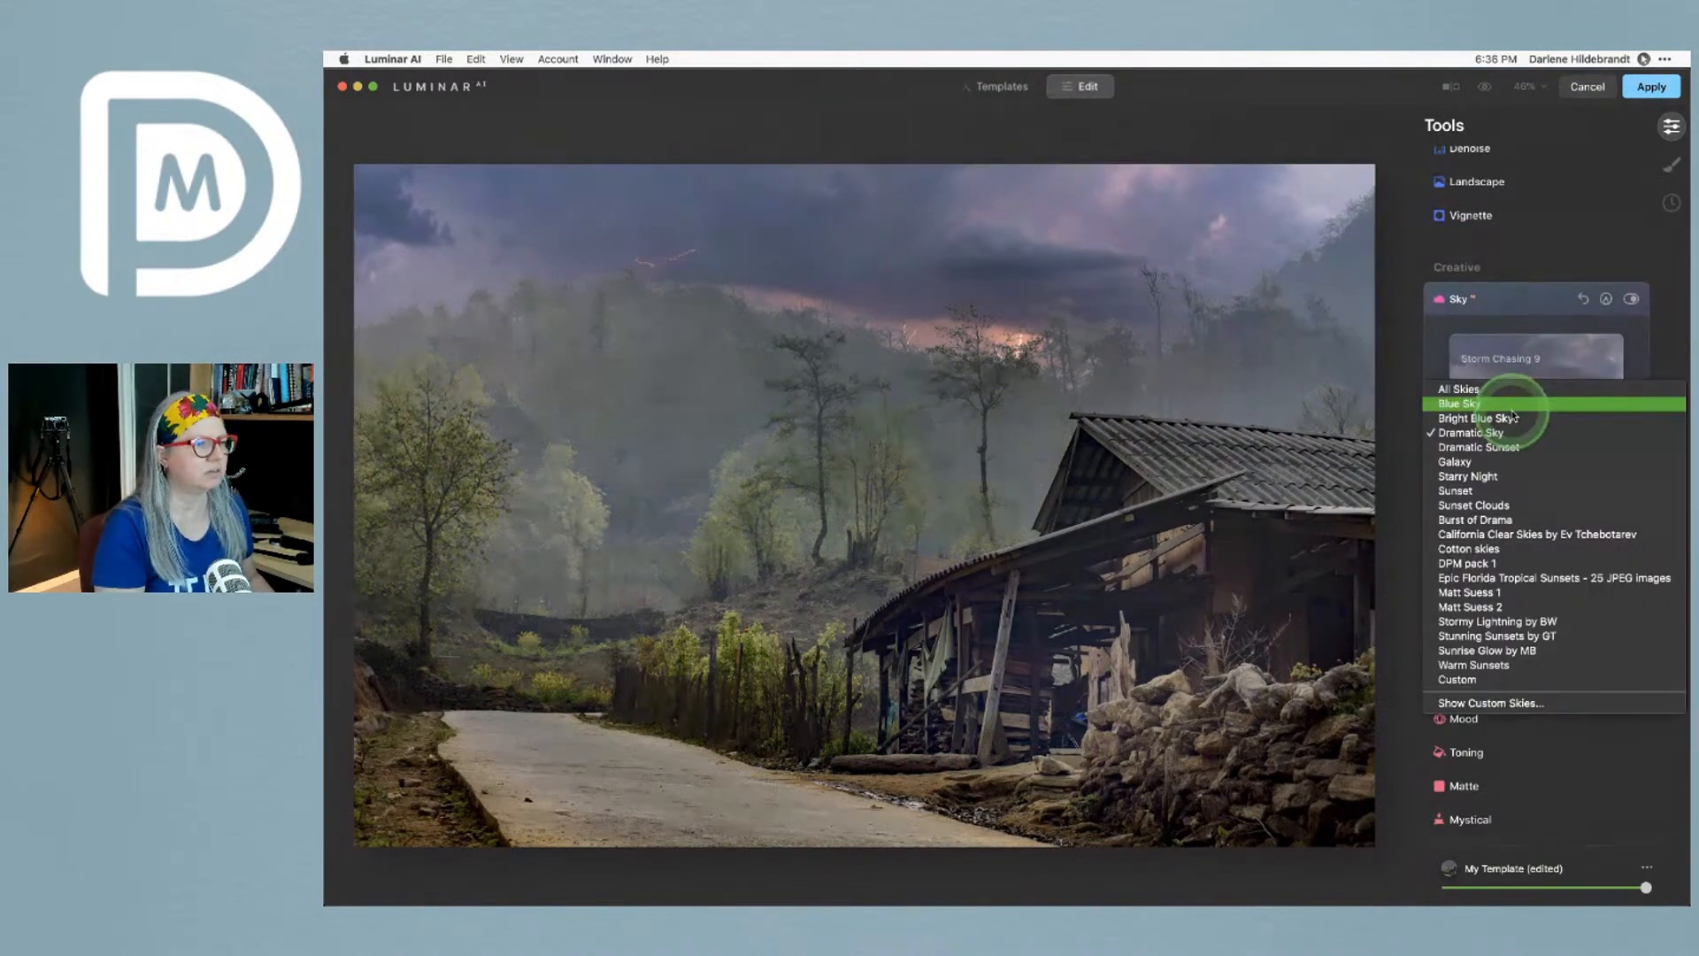
pyautogui.click(1505, 623)
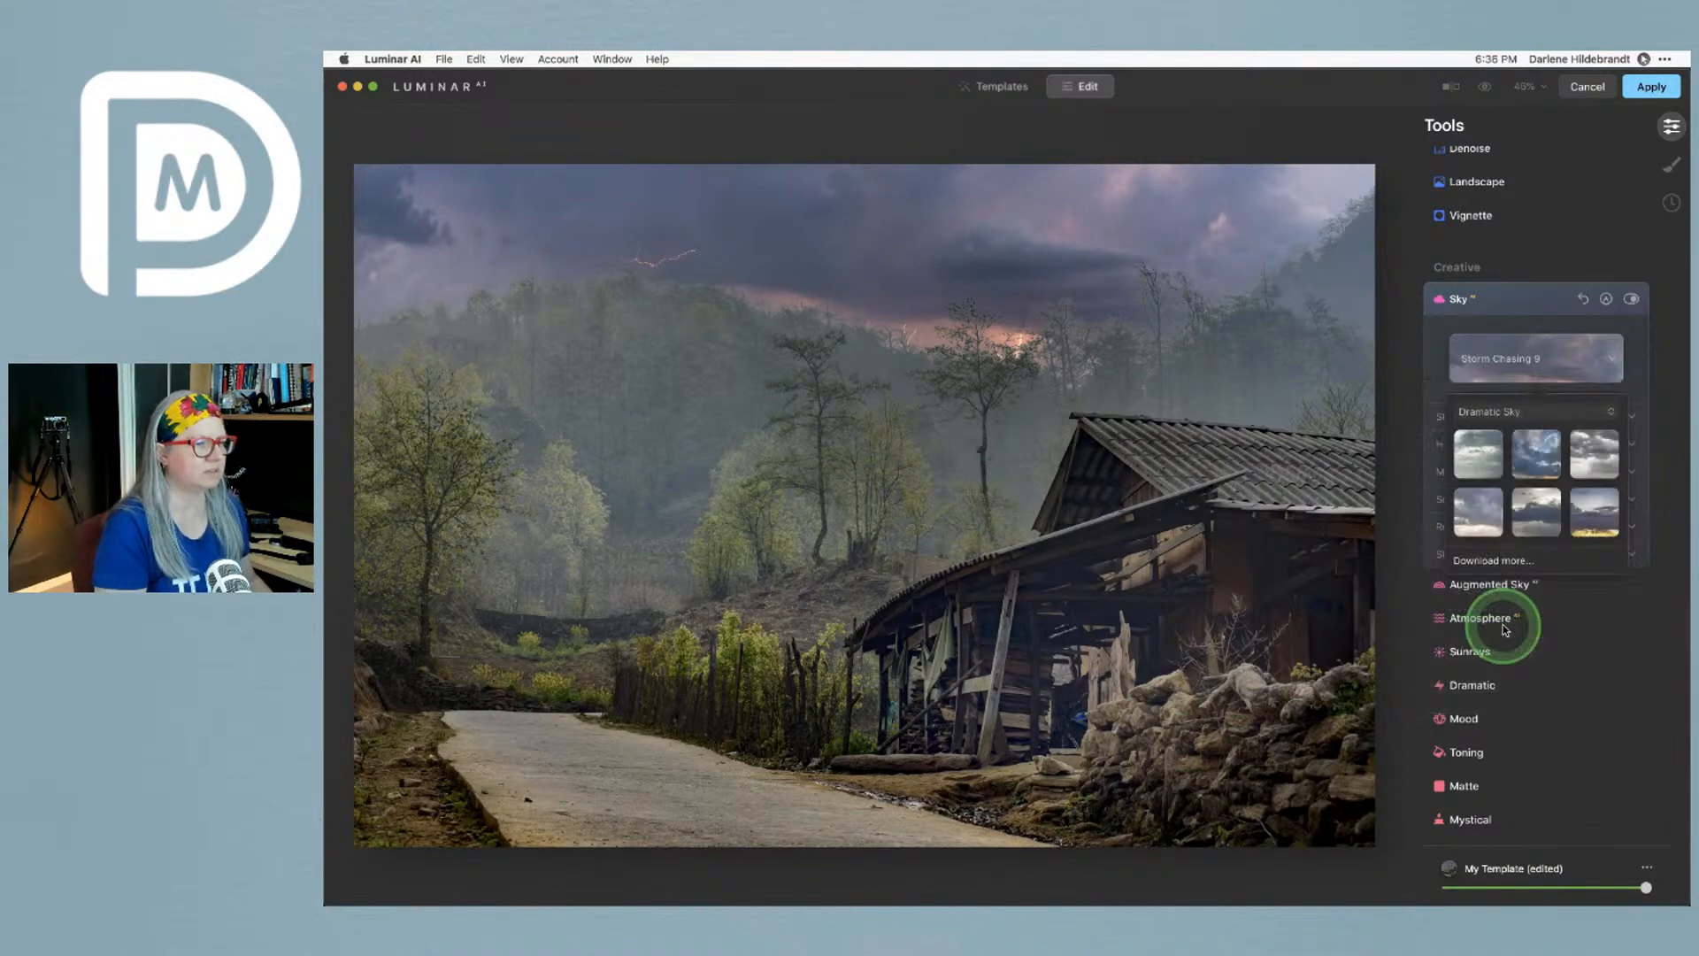
pyautogui.click(1476, 516)
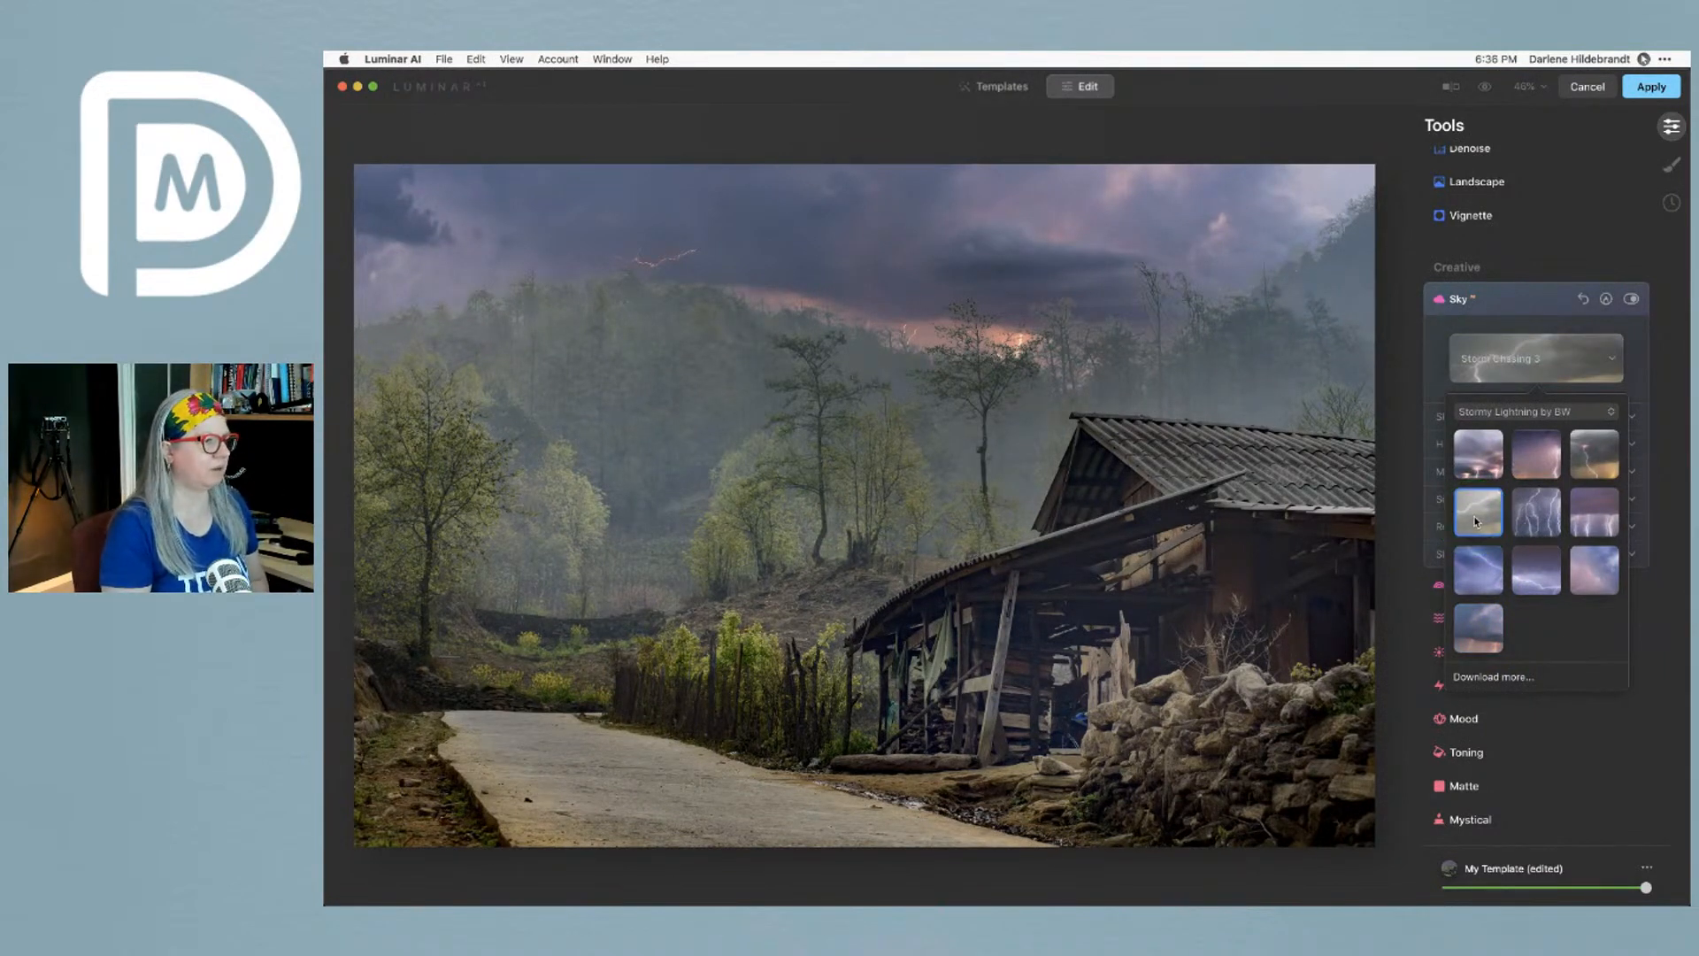
pyautogui.click(1440, 358)
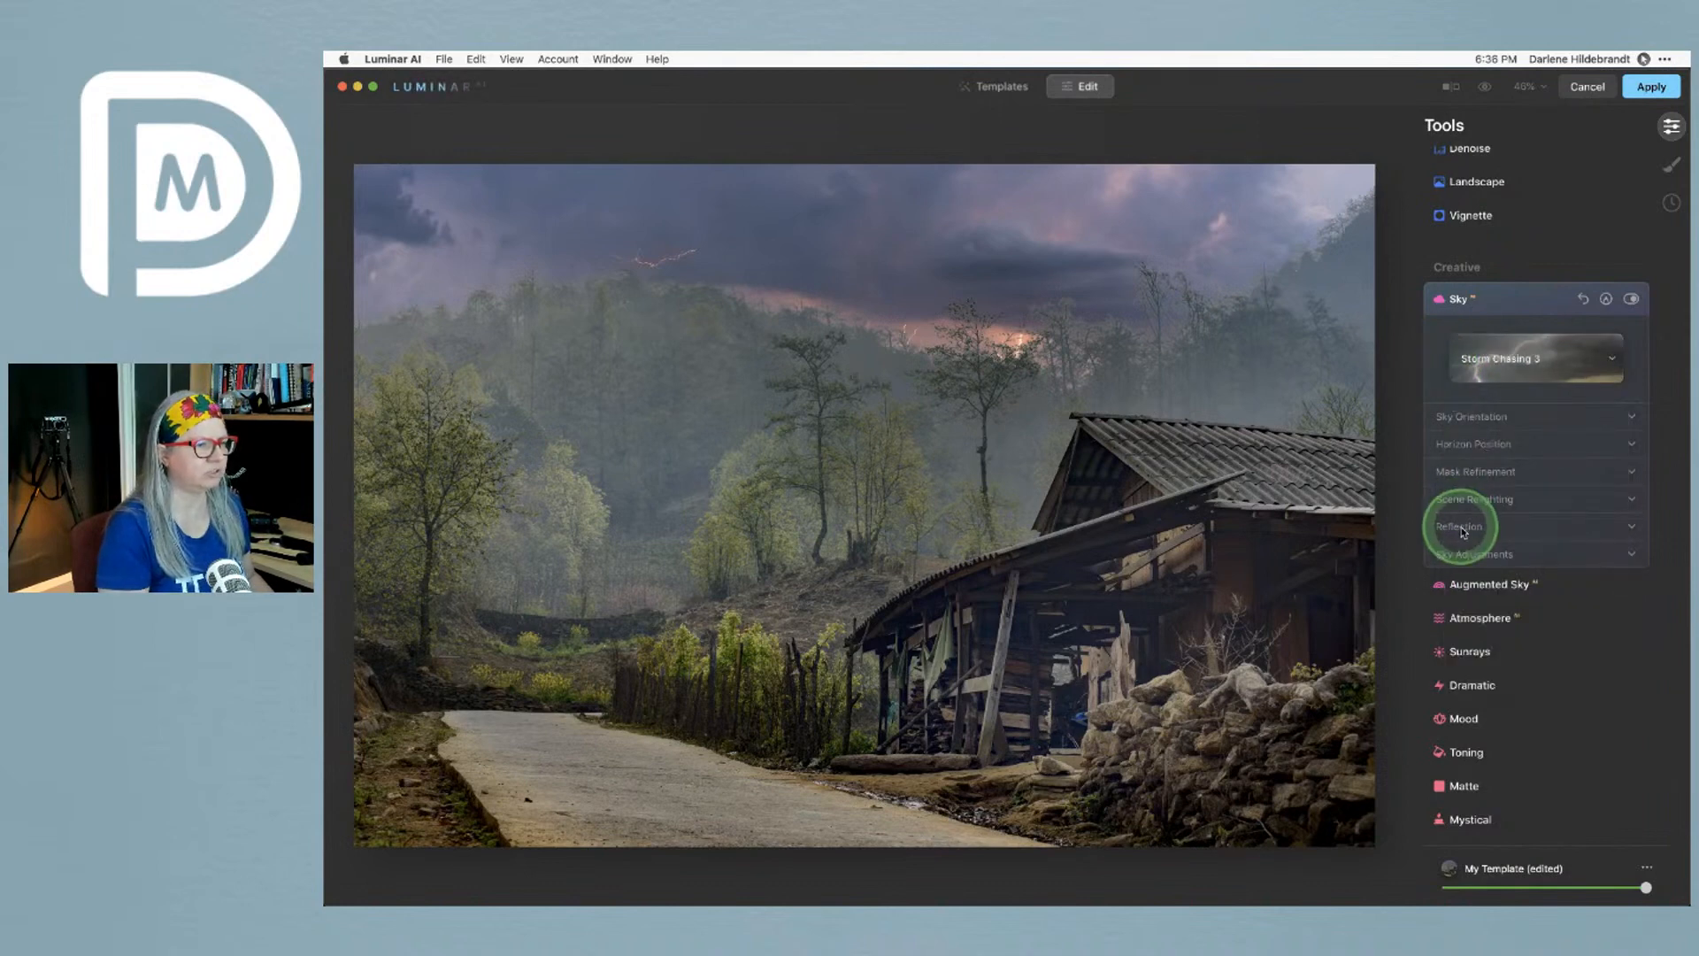
# Set the replacement sky's Horizon Blending to 113 and its horizon Shift to -2
pyautogui.click(1470, 558)
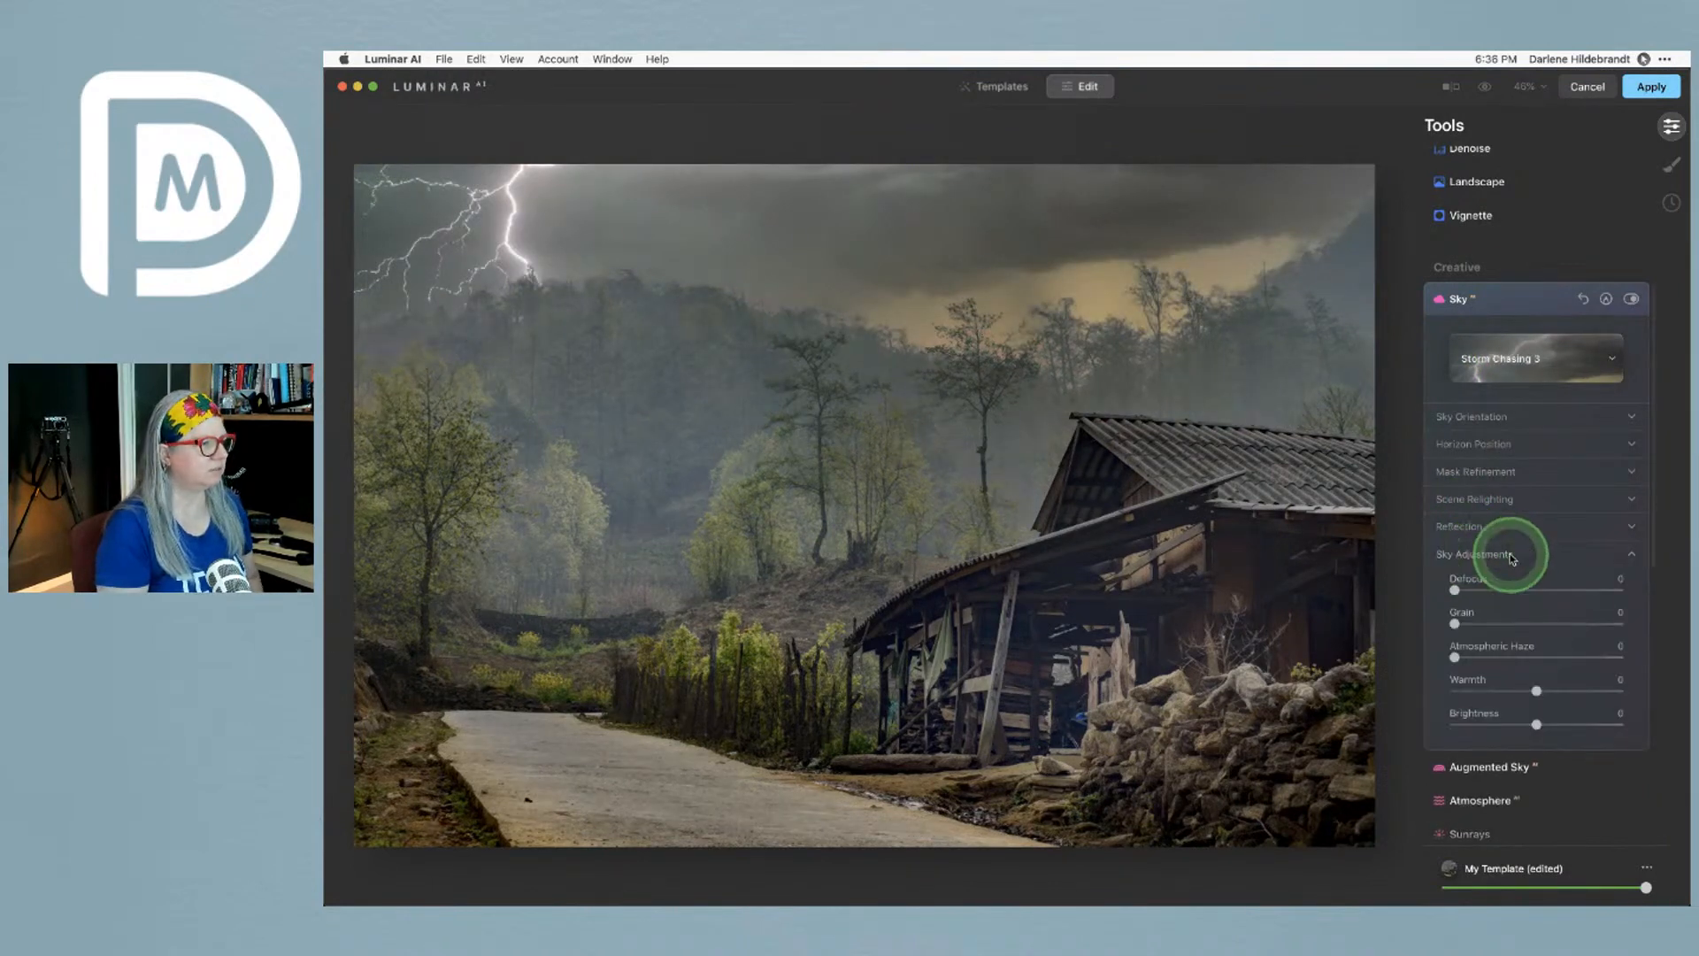
pyautogui.click(1449, 418)
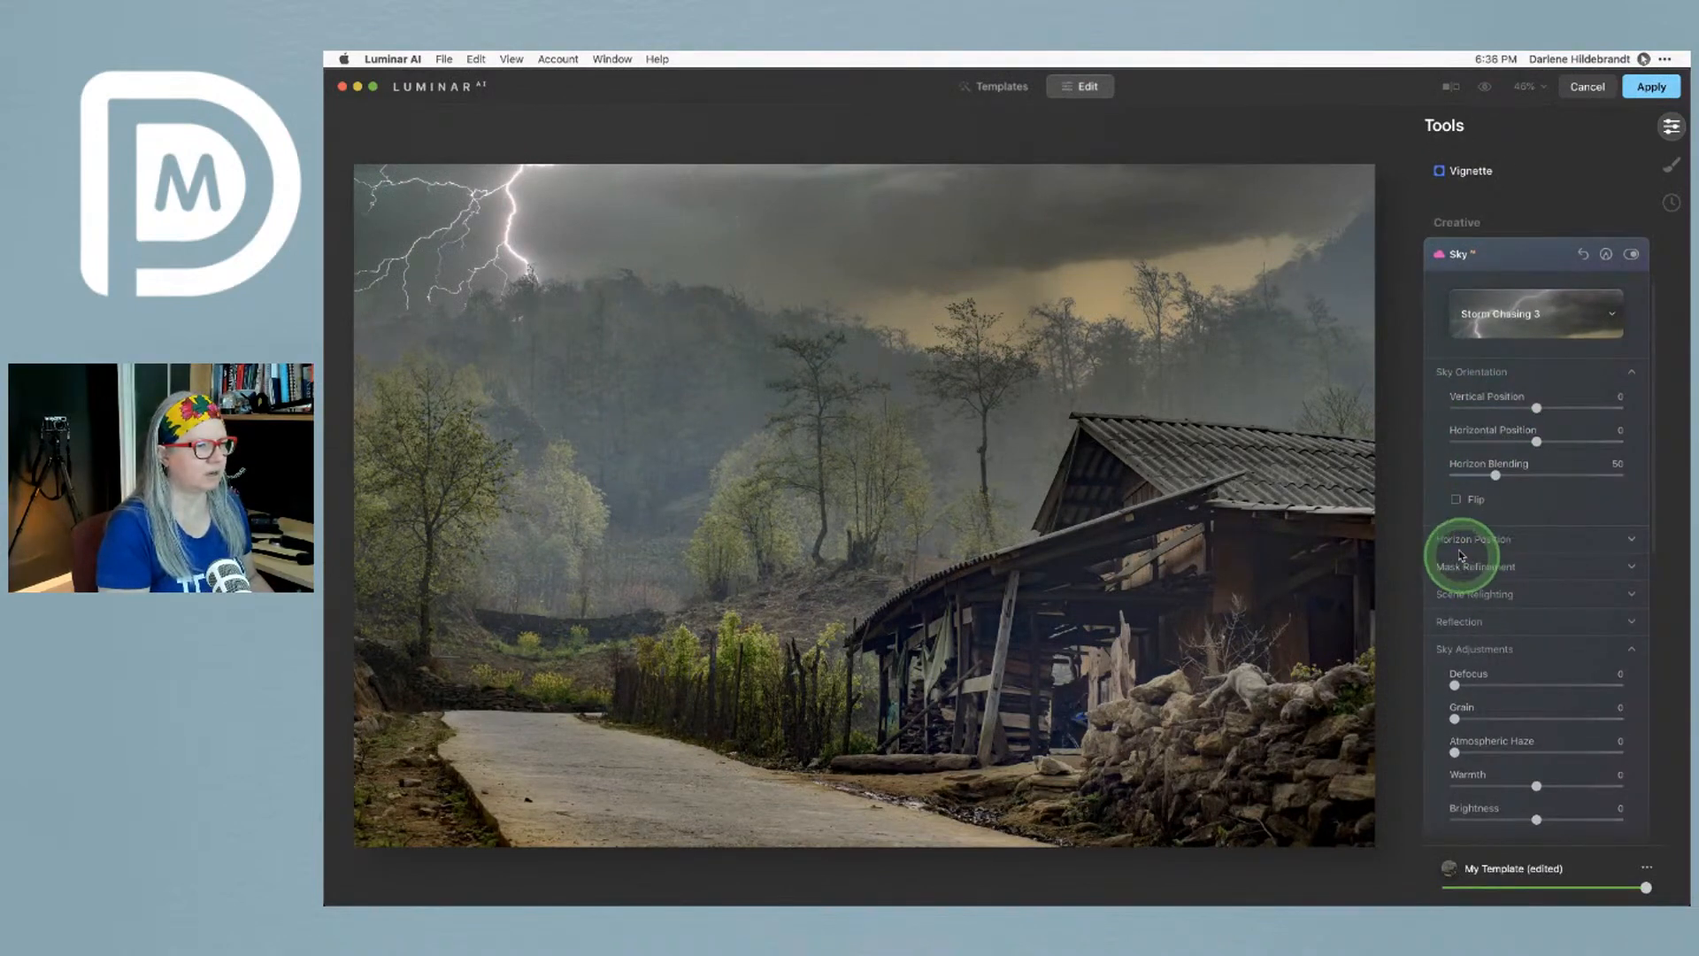
pyautogui.click(1462, 541)
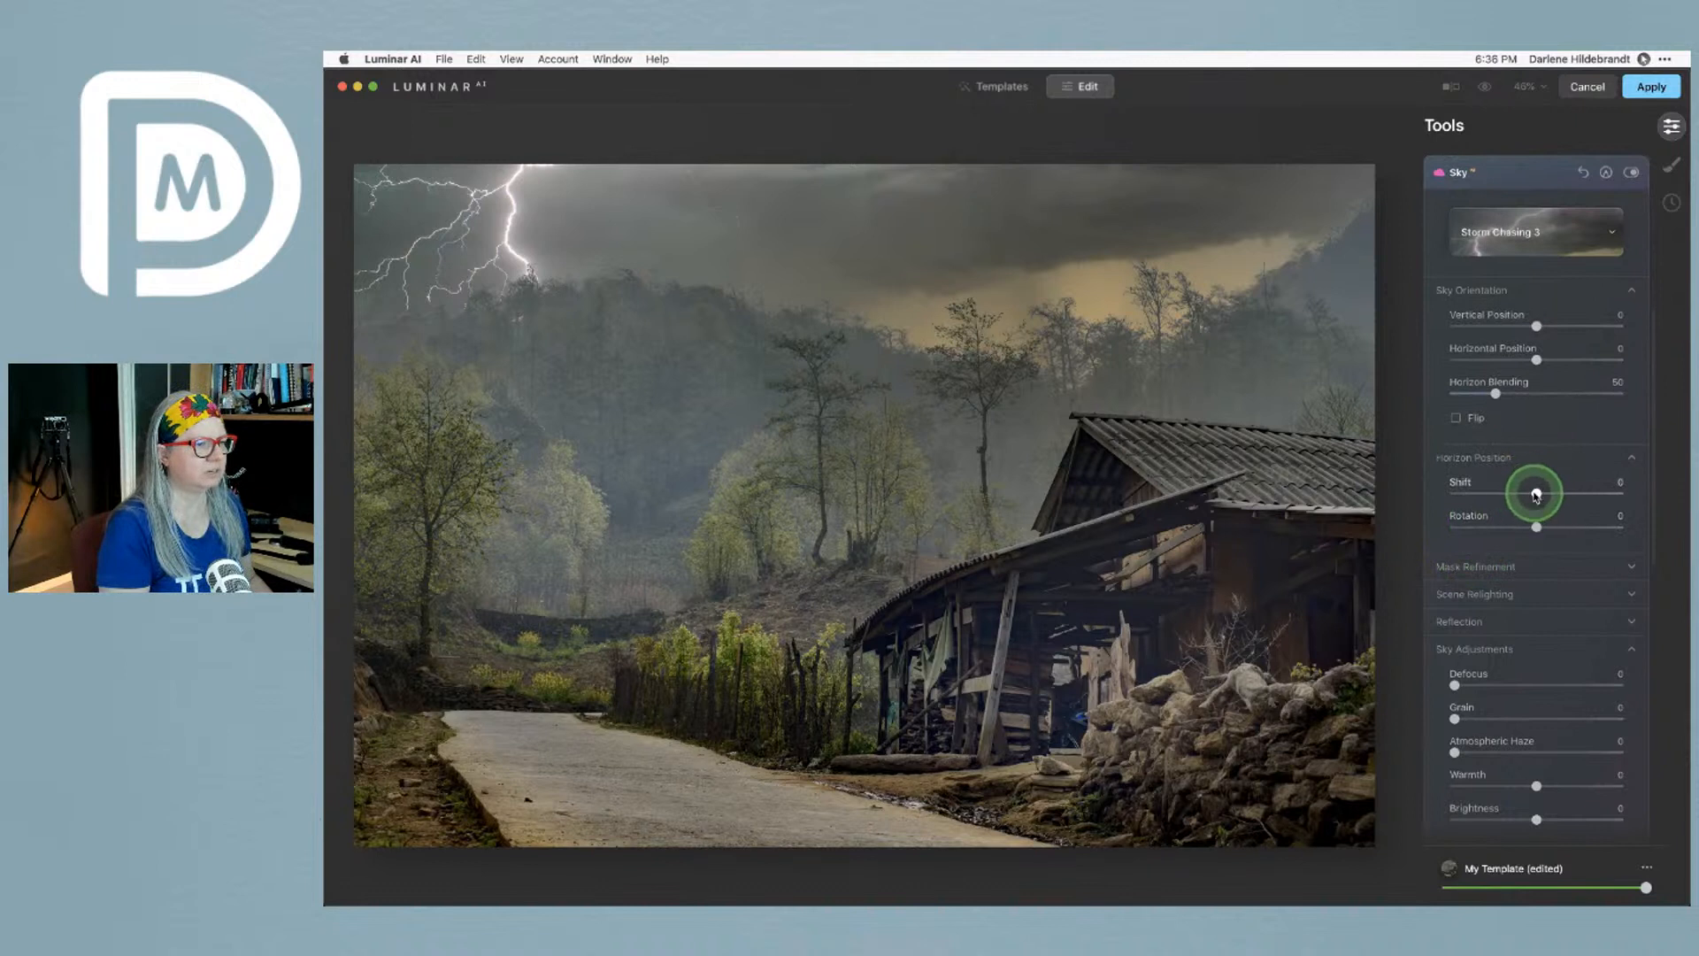
pyautogui.moveTo(1520, 392); pyautogui.dragTo(1548, 395)
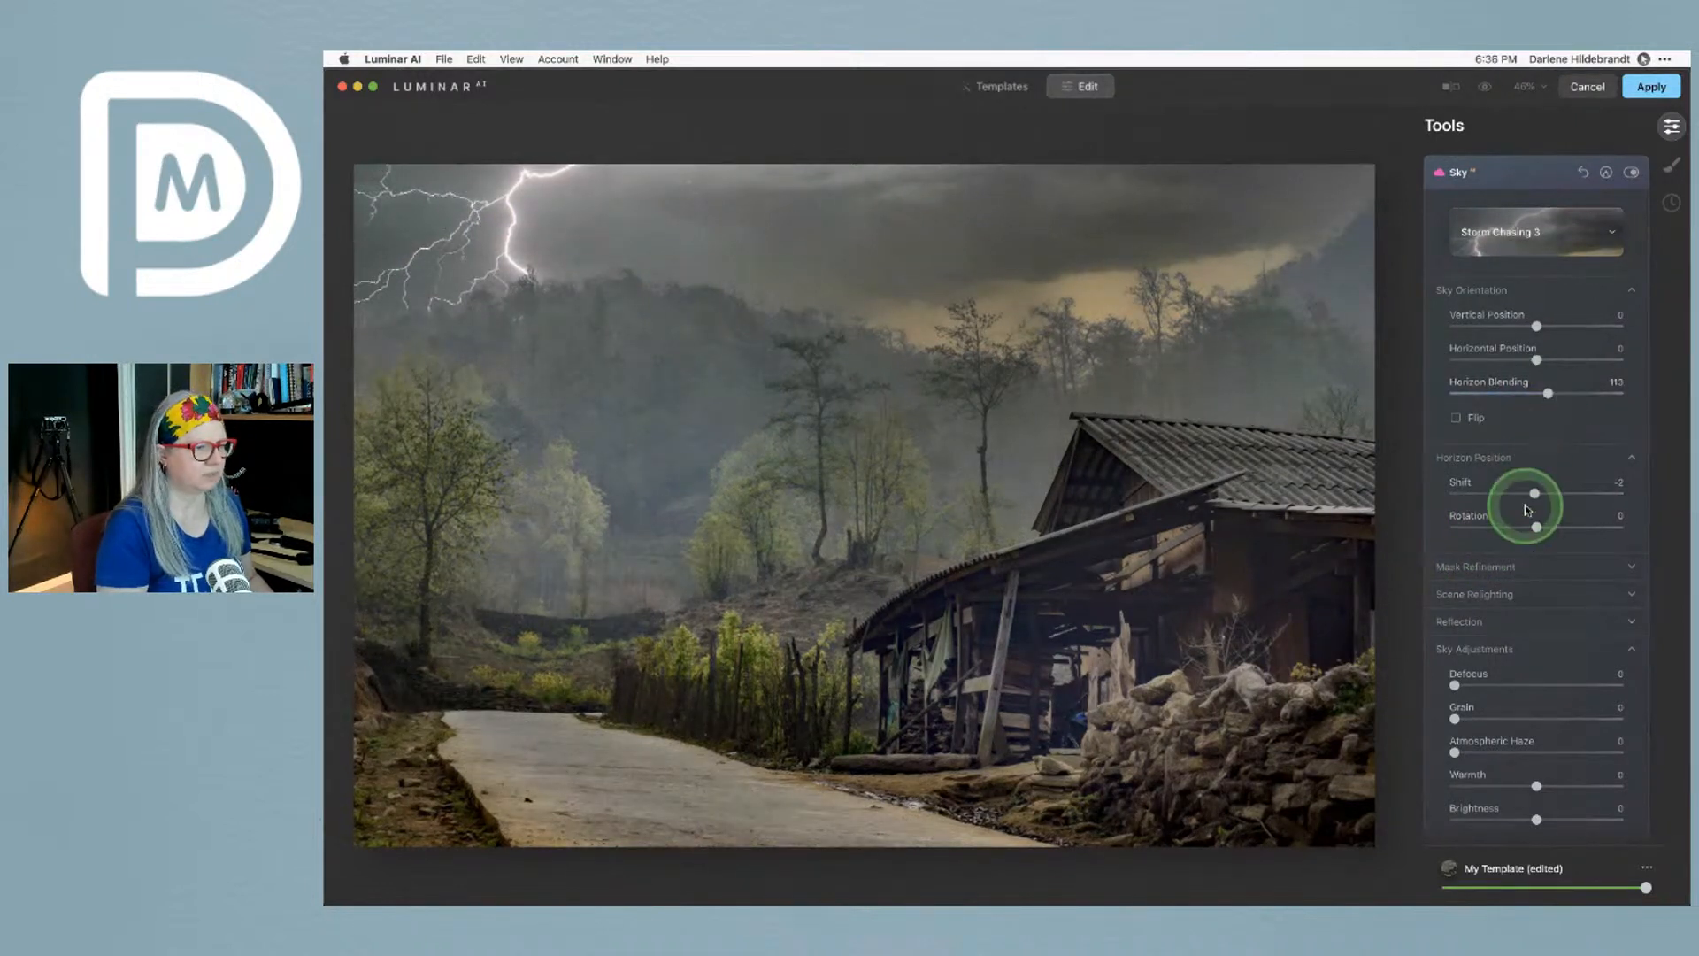
# Set the replacement sky's Brightness to 31 and its Atmospheric Haze to 77
pyautogui.scroll(-3, 1525, 504)
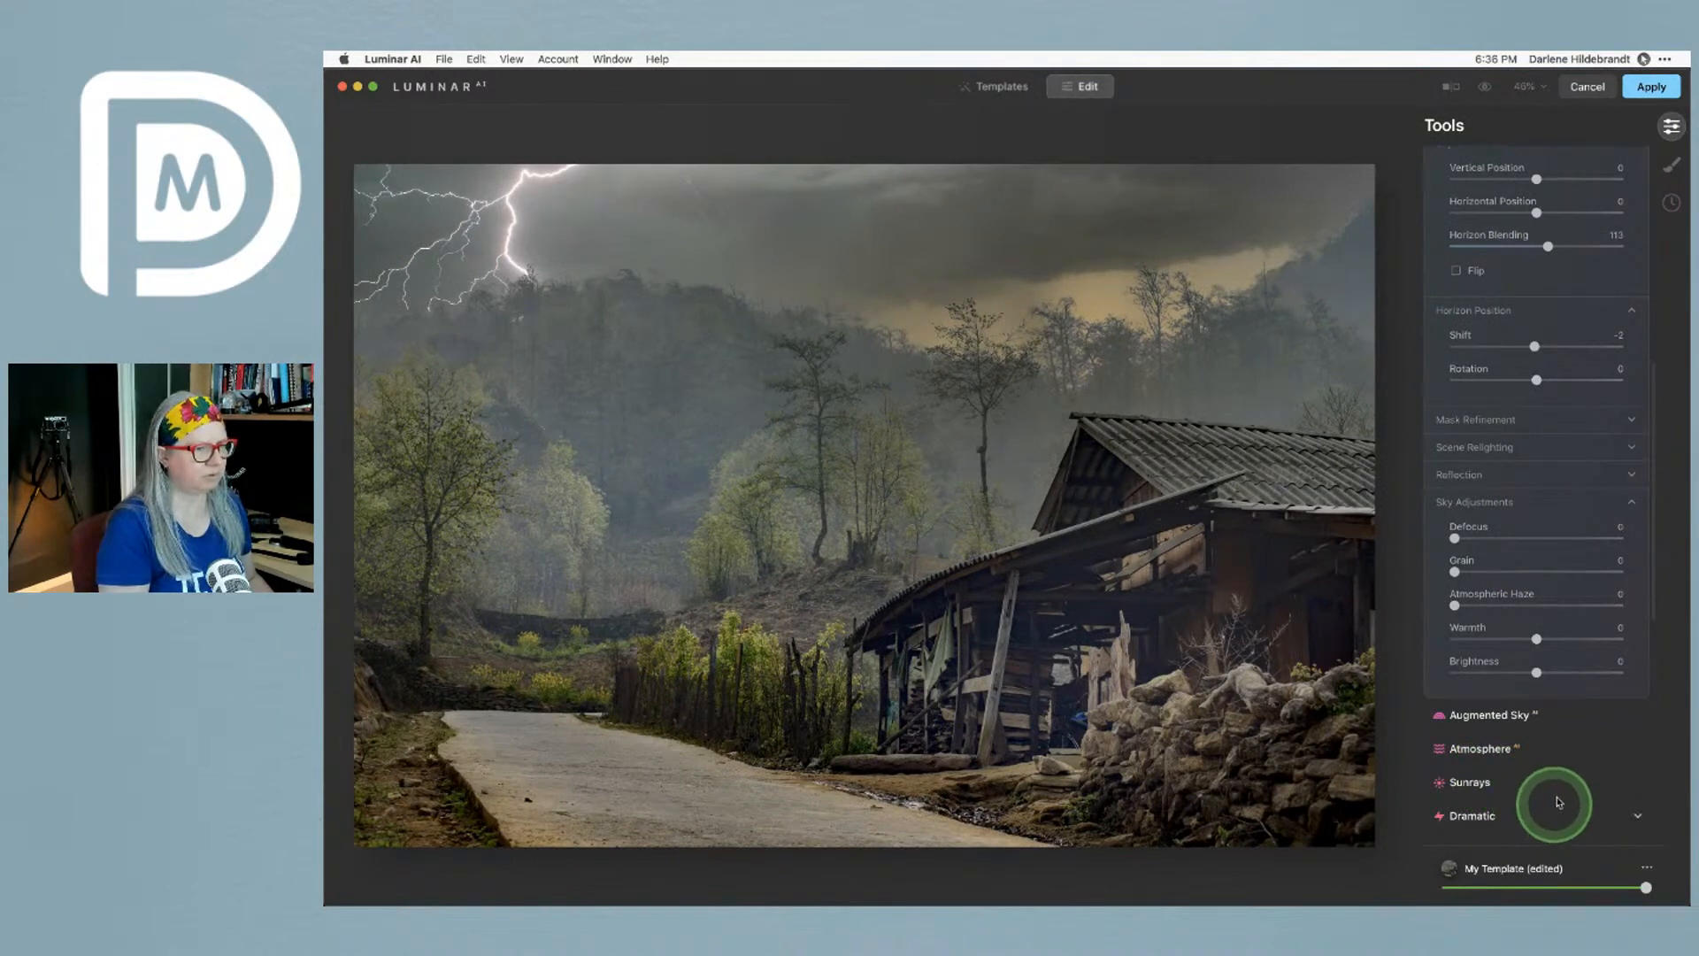
pyautogui.click(1562, 675)
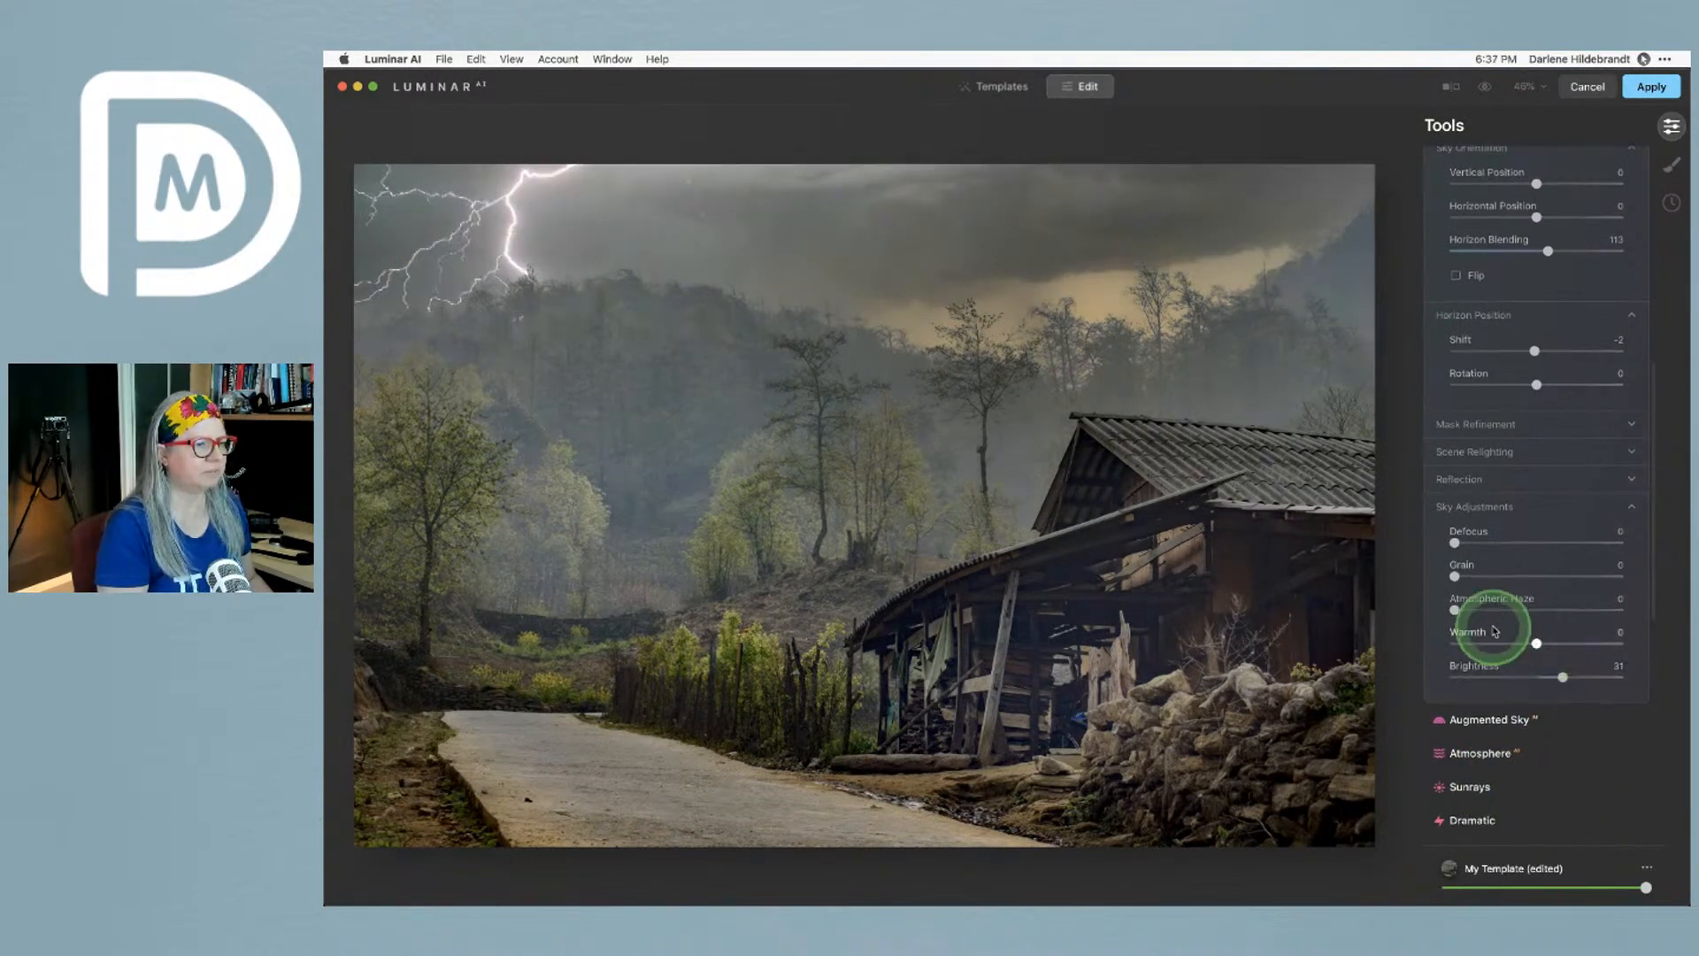
pyautogui.moveTo(1454, 609); pyautogui.dragTo(1582, 606)
# Flip the replacement sky and set its Horizontal Position to 28 to move the lightning out of the frame
pyautogui.scroll(3, 1575, 599)
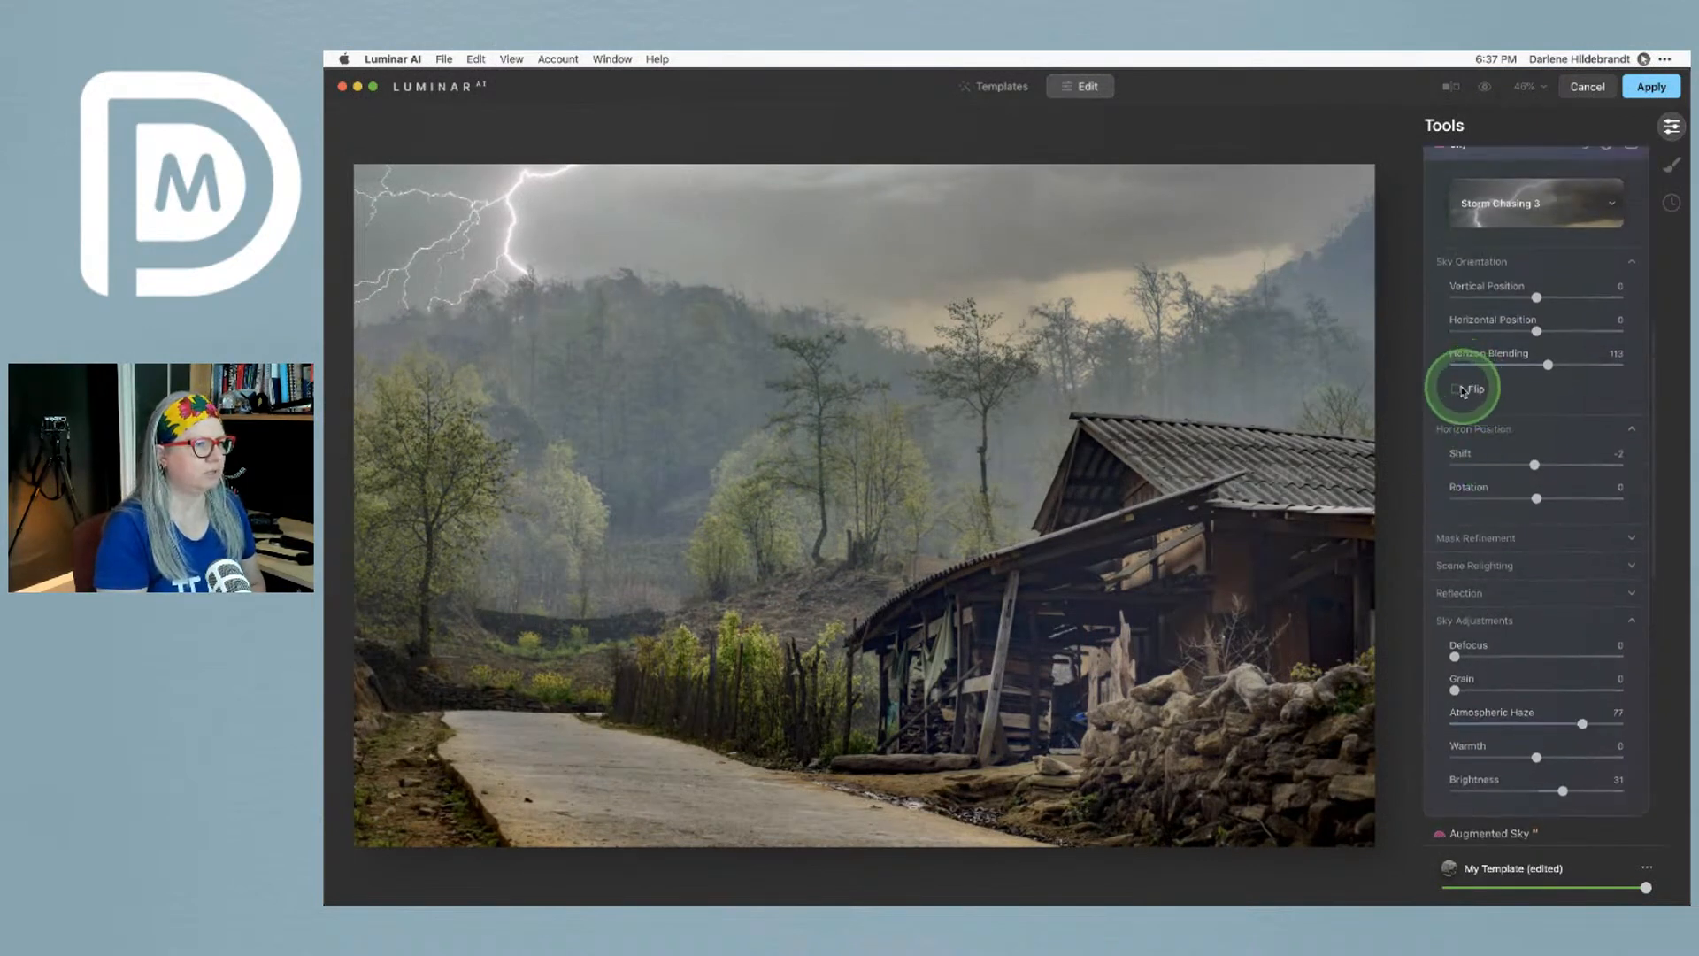
pyautogui.click(1457, 389)
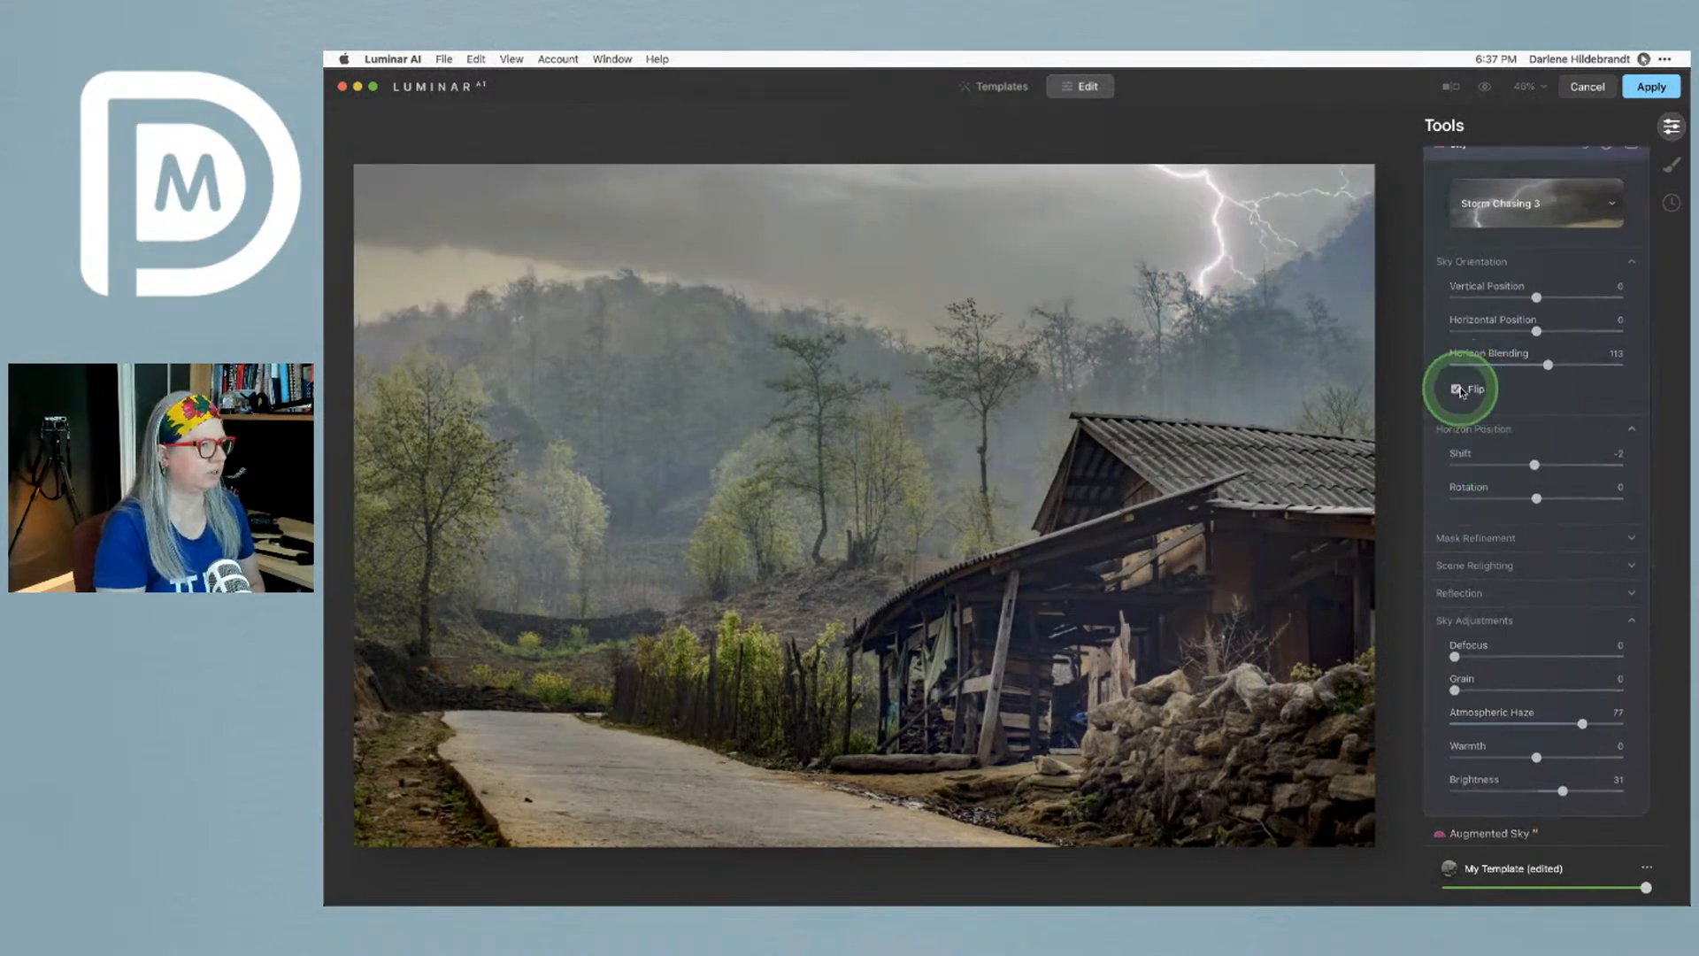
pyautogui.click(1457, 389)
pyautogui.click(1456, 389)
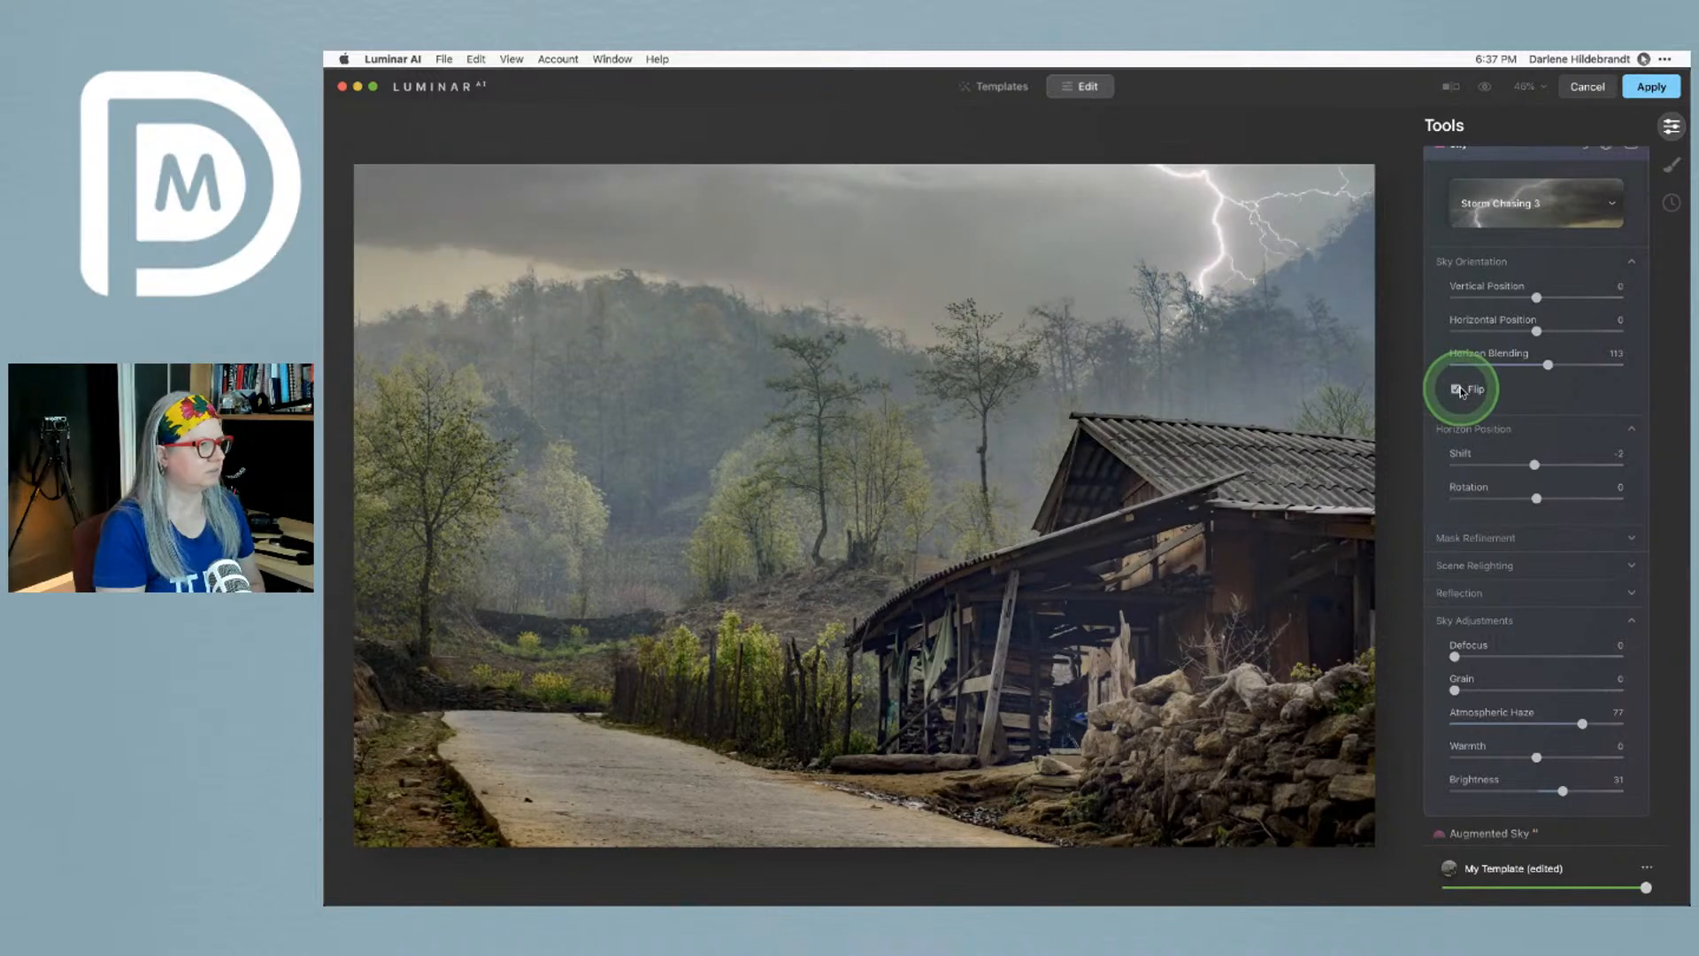
pyautogui.moveTo(1537, 331)
pyautogui.mouseDown()
pyautogui.moveTo(1504, 331)
pyautogui.moveTo(1559, 327)
pyautogui.mouseUp()
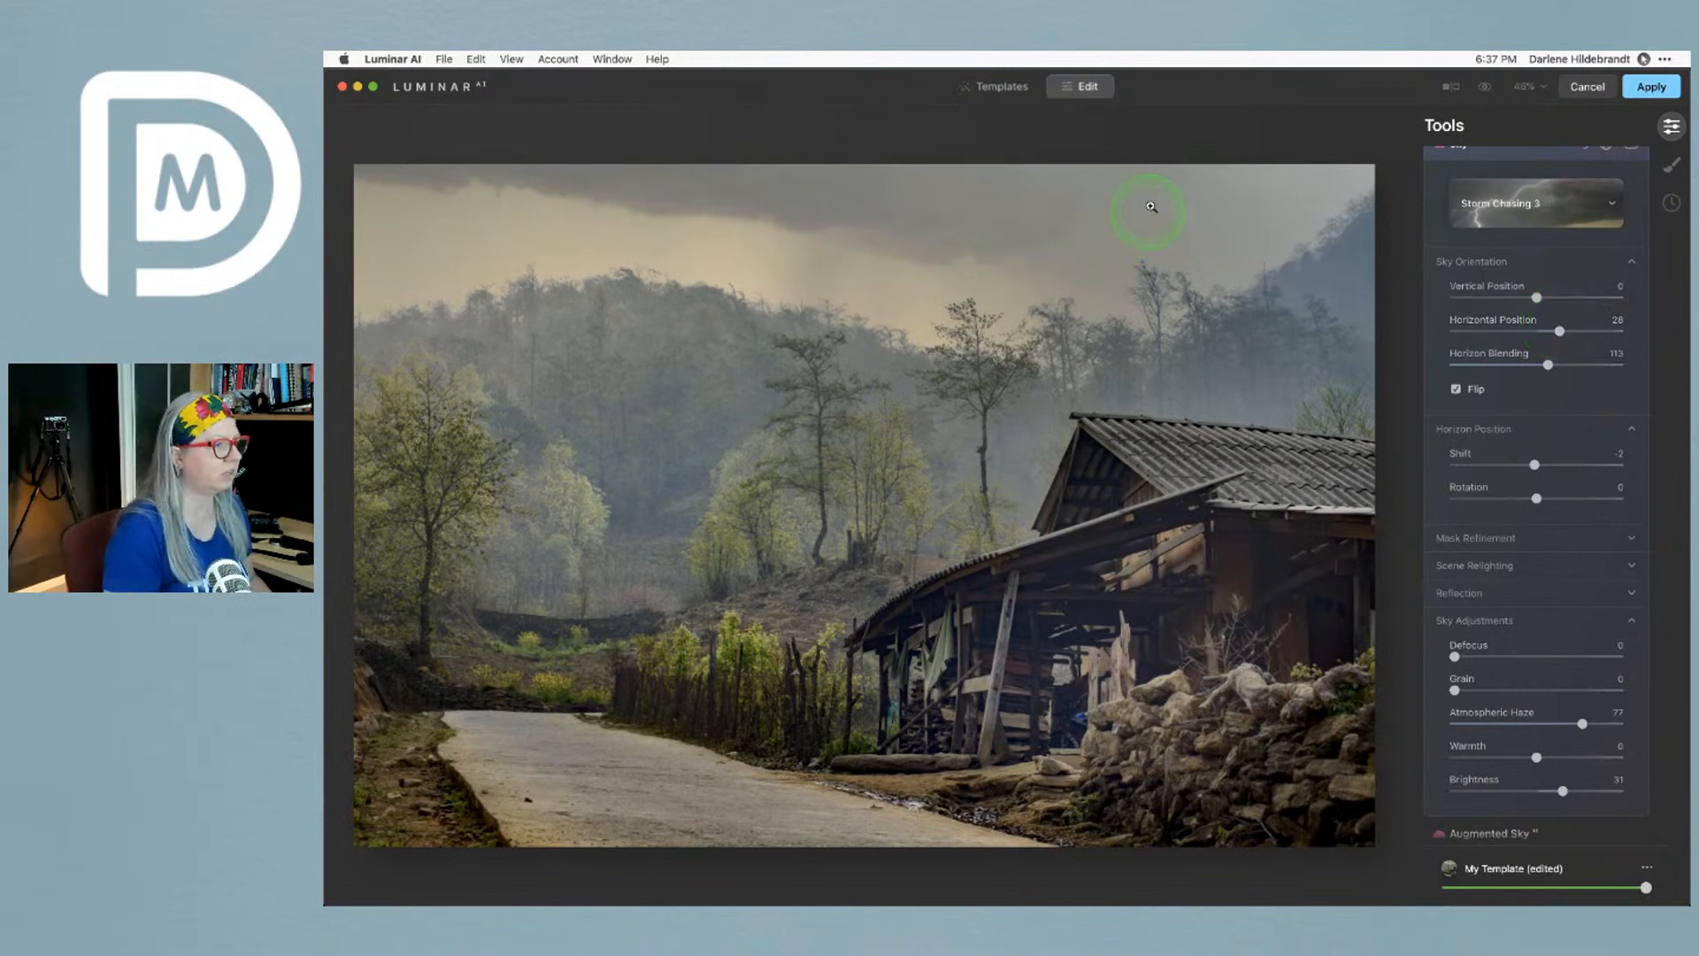
# Set the sky's Scene Relighting to Relight Strength 60, Relight Saturation 63 and Relight Human 23
pyautogui.click(1449, 573)
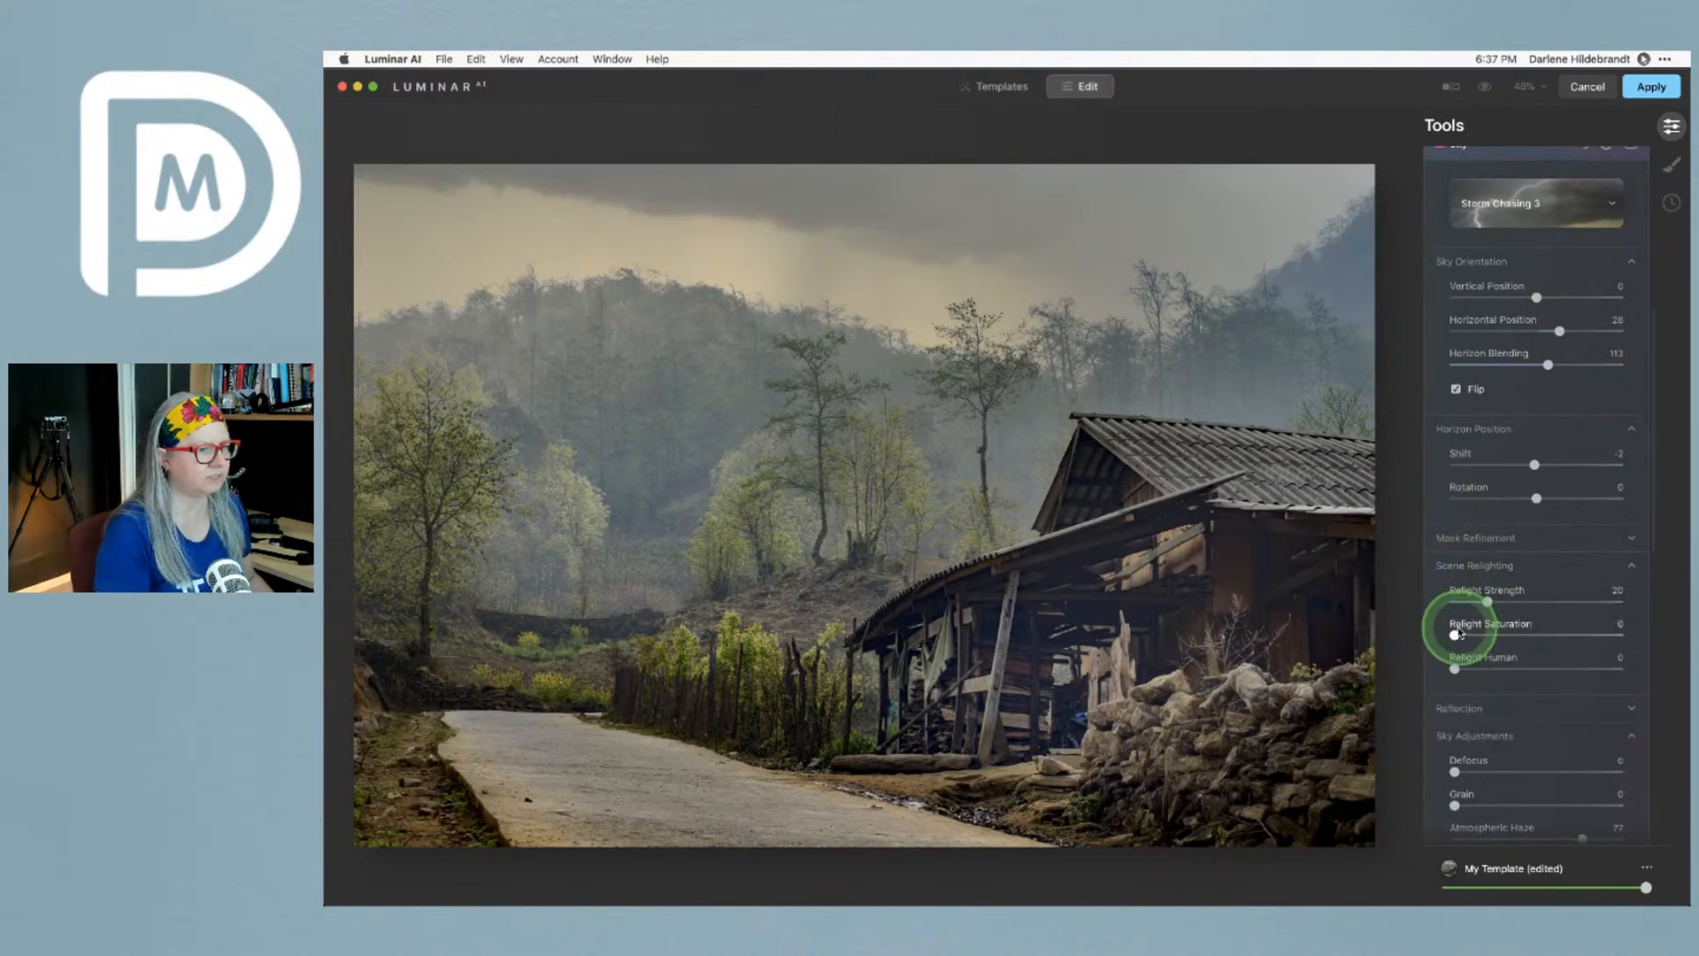
pyautogui.moveTo(1492, 633); pyautogui.dragTo(1560, 634)
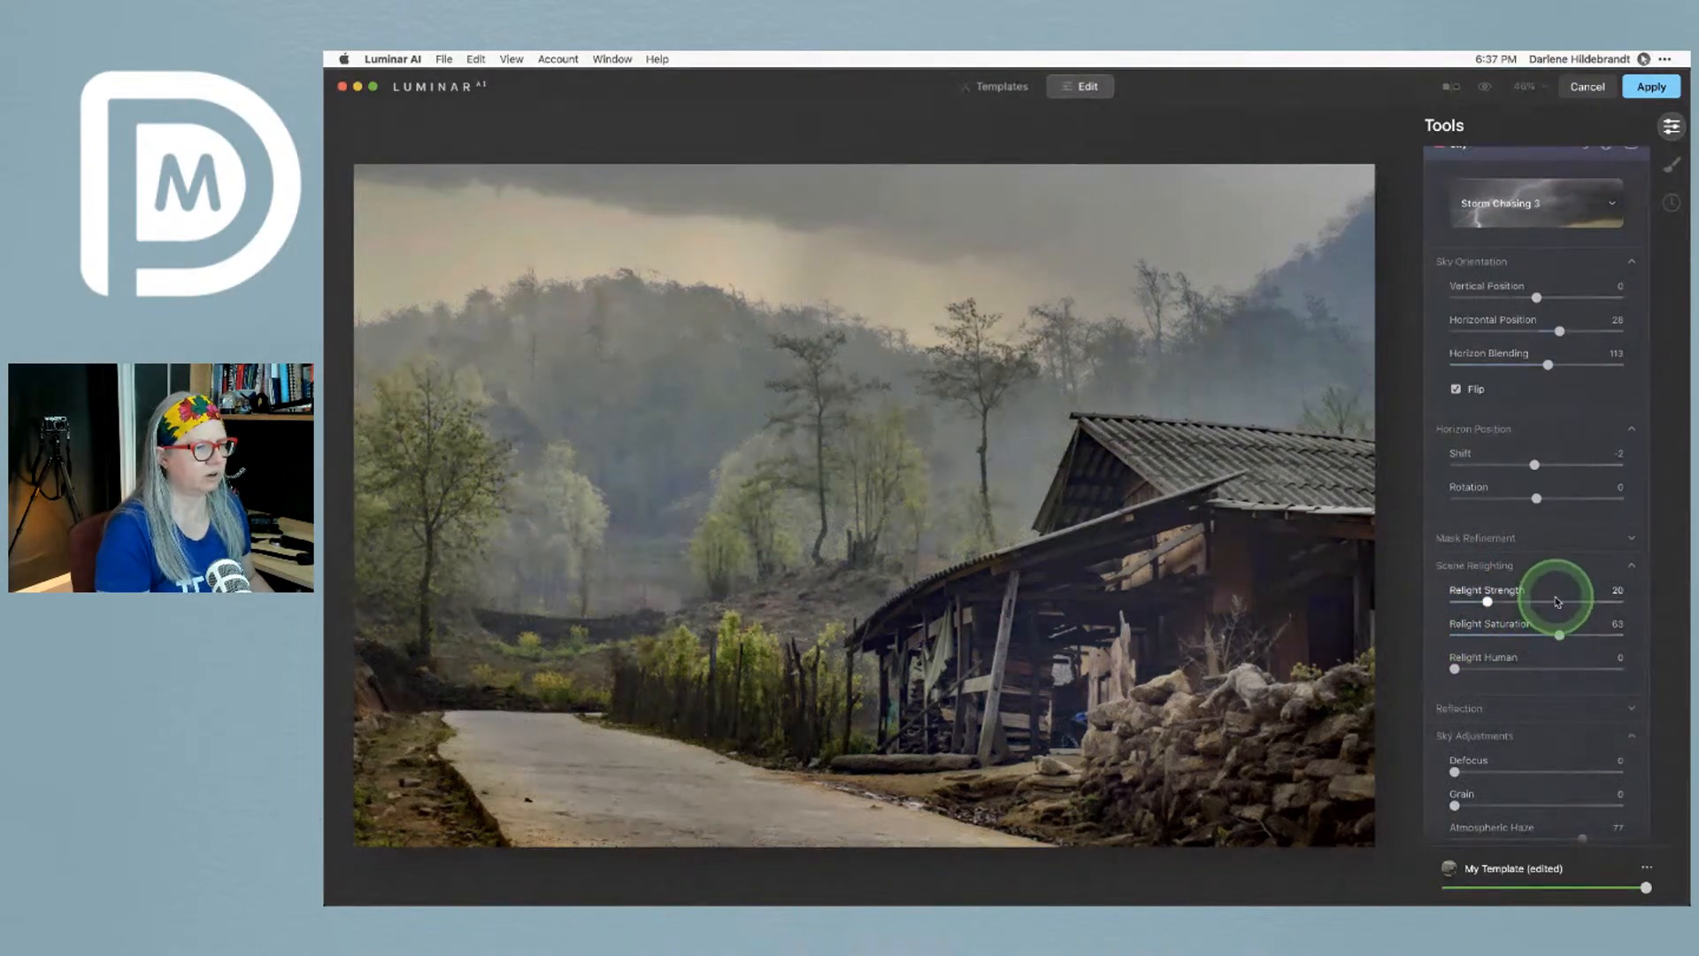
pyautogui.click(1554, 601)
pyautogui.click(1492, 668)
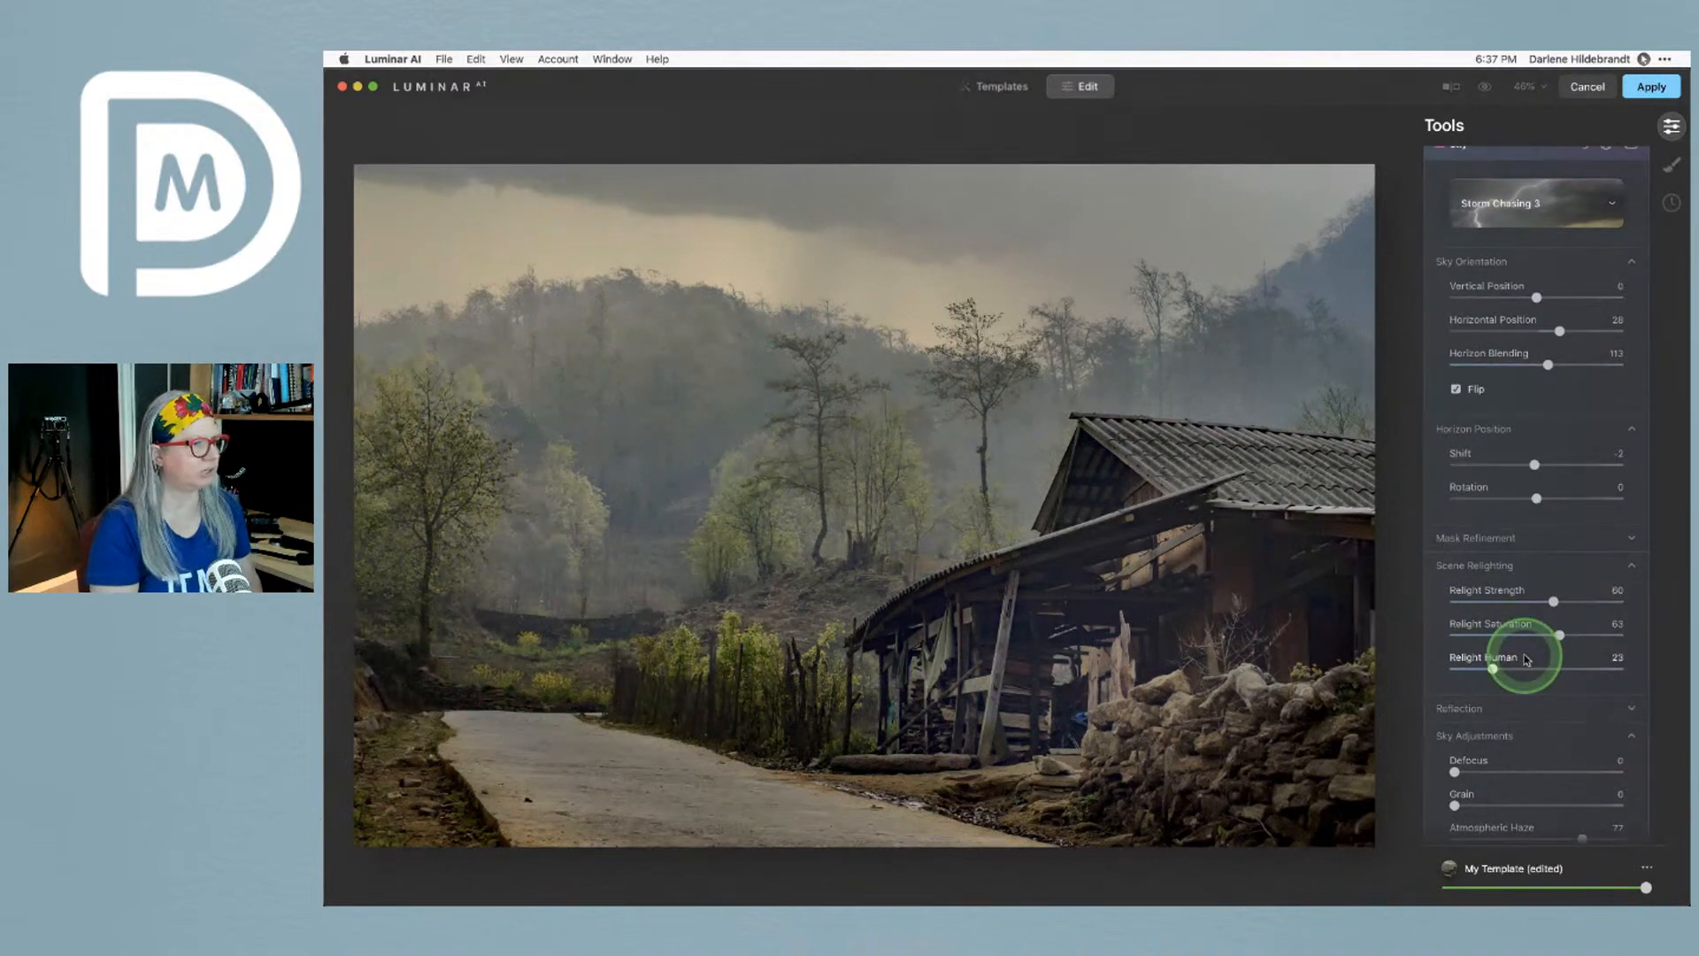
# Enhance the photo with Accent set to 24 and Sky Enhancer set to 26
pyautogui.scroll(10, 1526, 660)
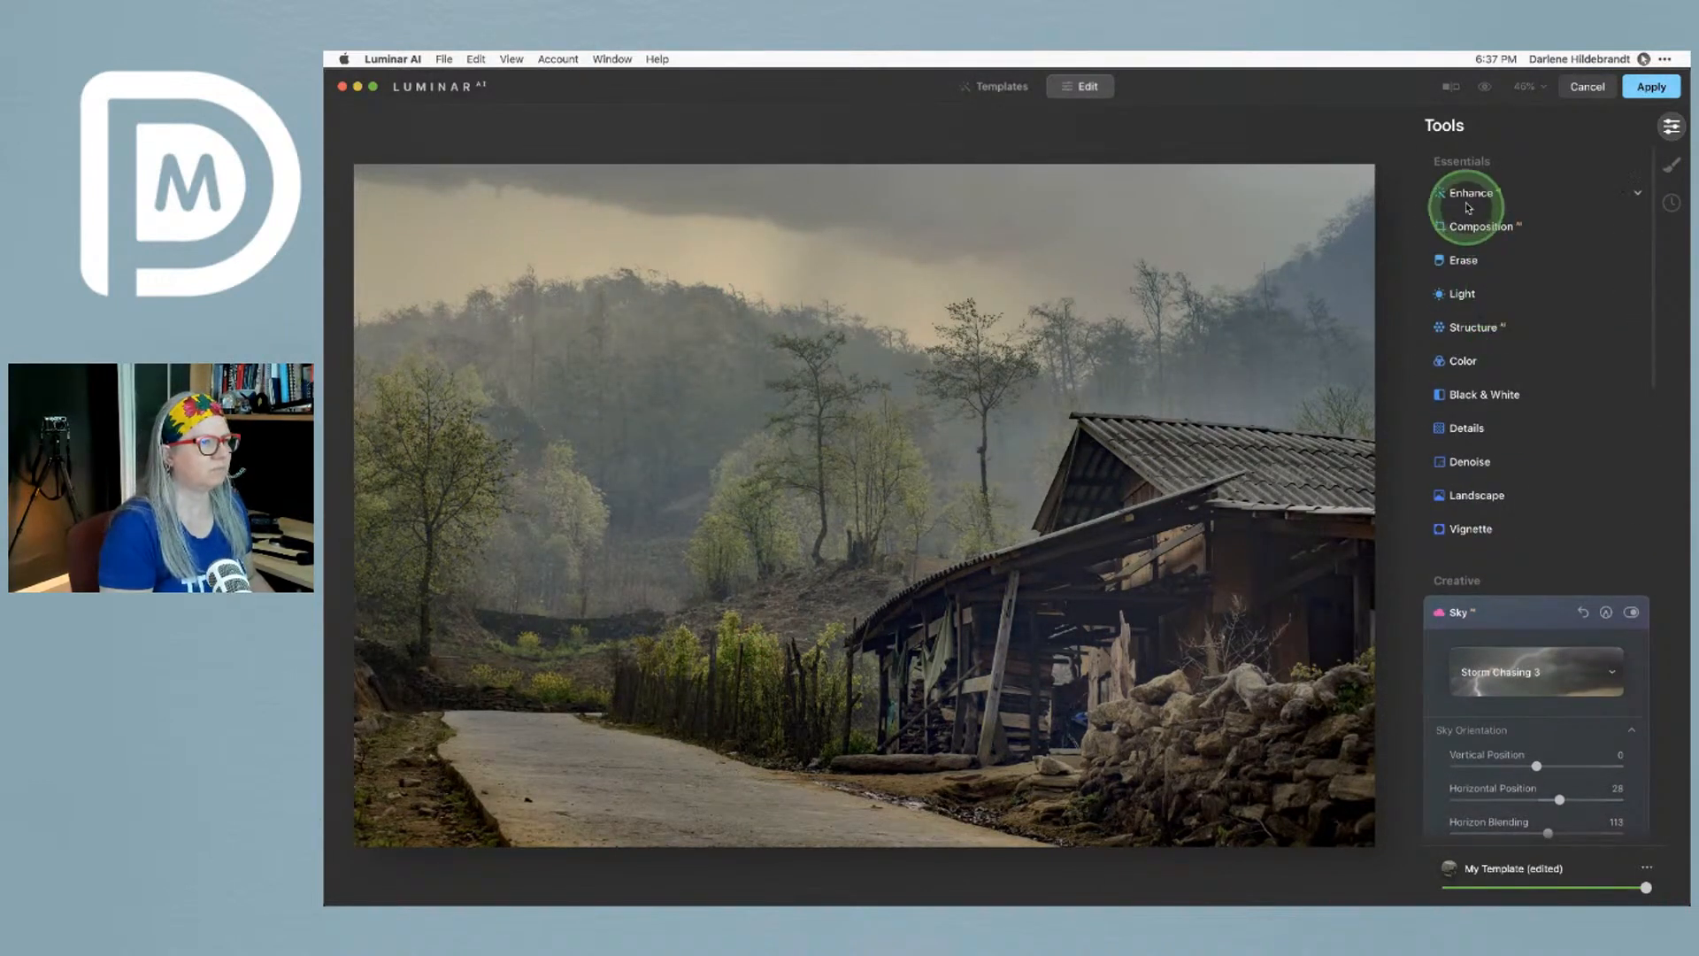
pyautogui.click(1466, 194)
pyautogui.moveTo(1472, 275)
pyautogui.mouseDown()
pyautogui.moveTo(1597, 277)
pyautogui.moveTo(1463, 275)
pyautogui.moveTo(1578, 276)
pyautogui.moveTo(1495, 279)
pyautogui.moveTo(1452, 245)
pyautogui.moveTo(1582, 251)
pyautogui.moveTo(1470, 249)
pyautogui.moveTo(1495, 250)
pyautogui.mouseUp()
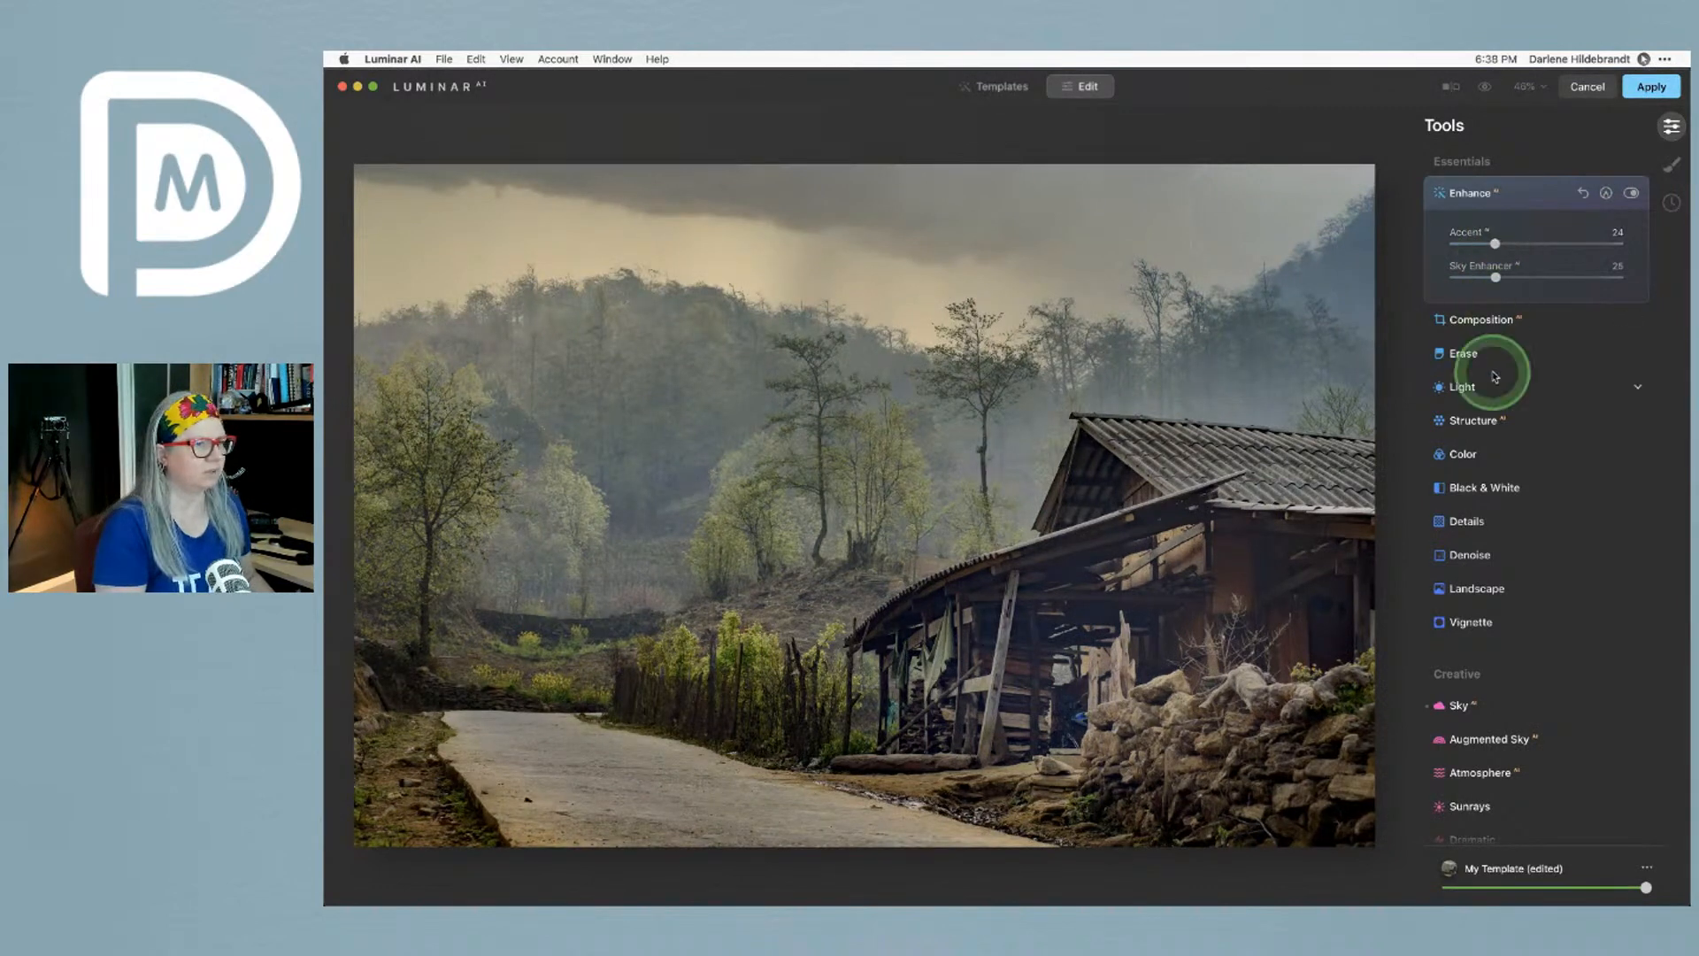
# Try the Fog and Layered Fog modes of the Atmosphere tool, with Amount 63 and Depth 58 for the layered fog
pyautogui.scroll(-5, 1499, 368)
pyautogui.click(1495, 459)
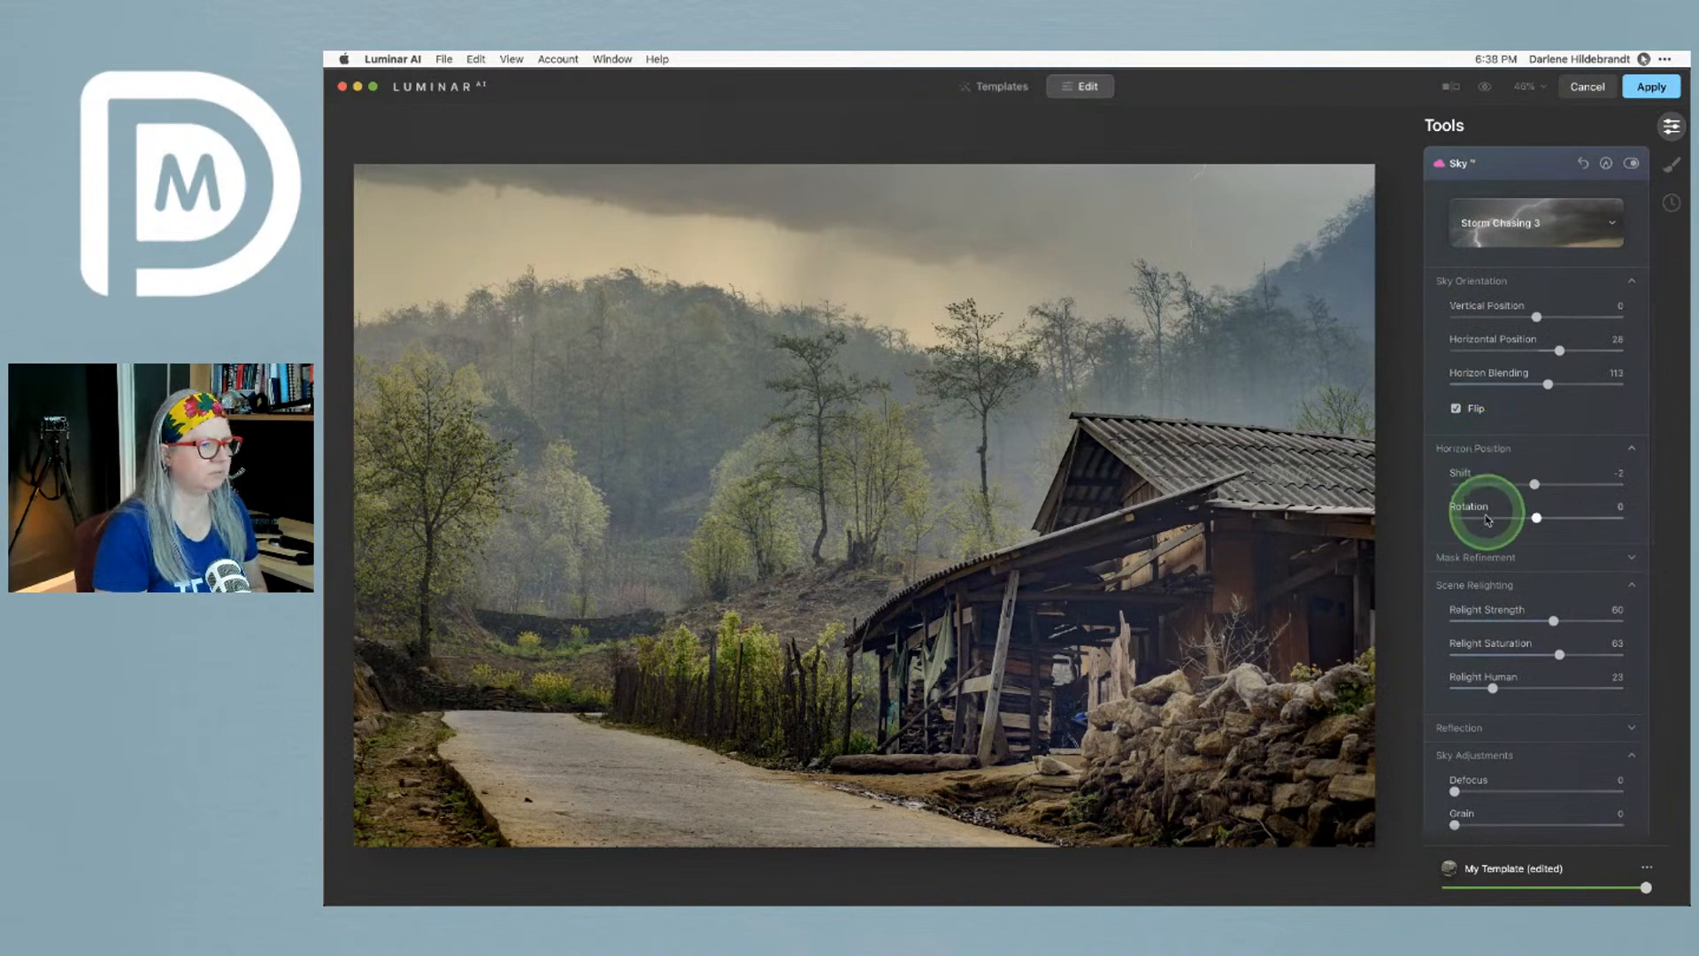
pyautogui.scroll(-8, 1490, 496)
pyautogui.click(1485, 555)
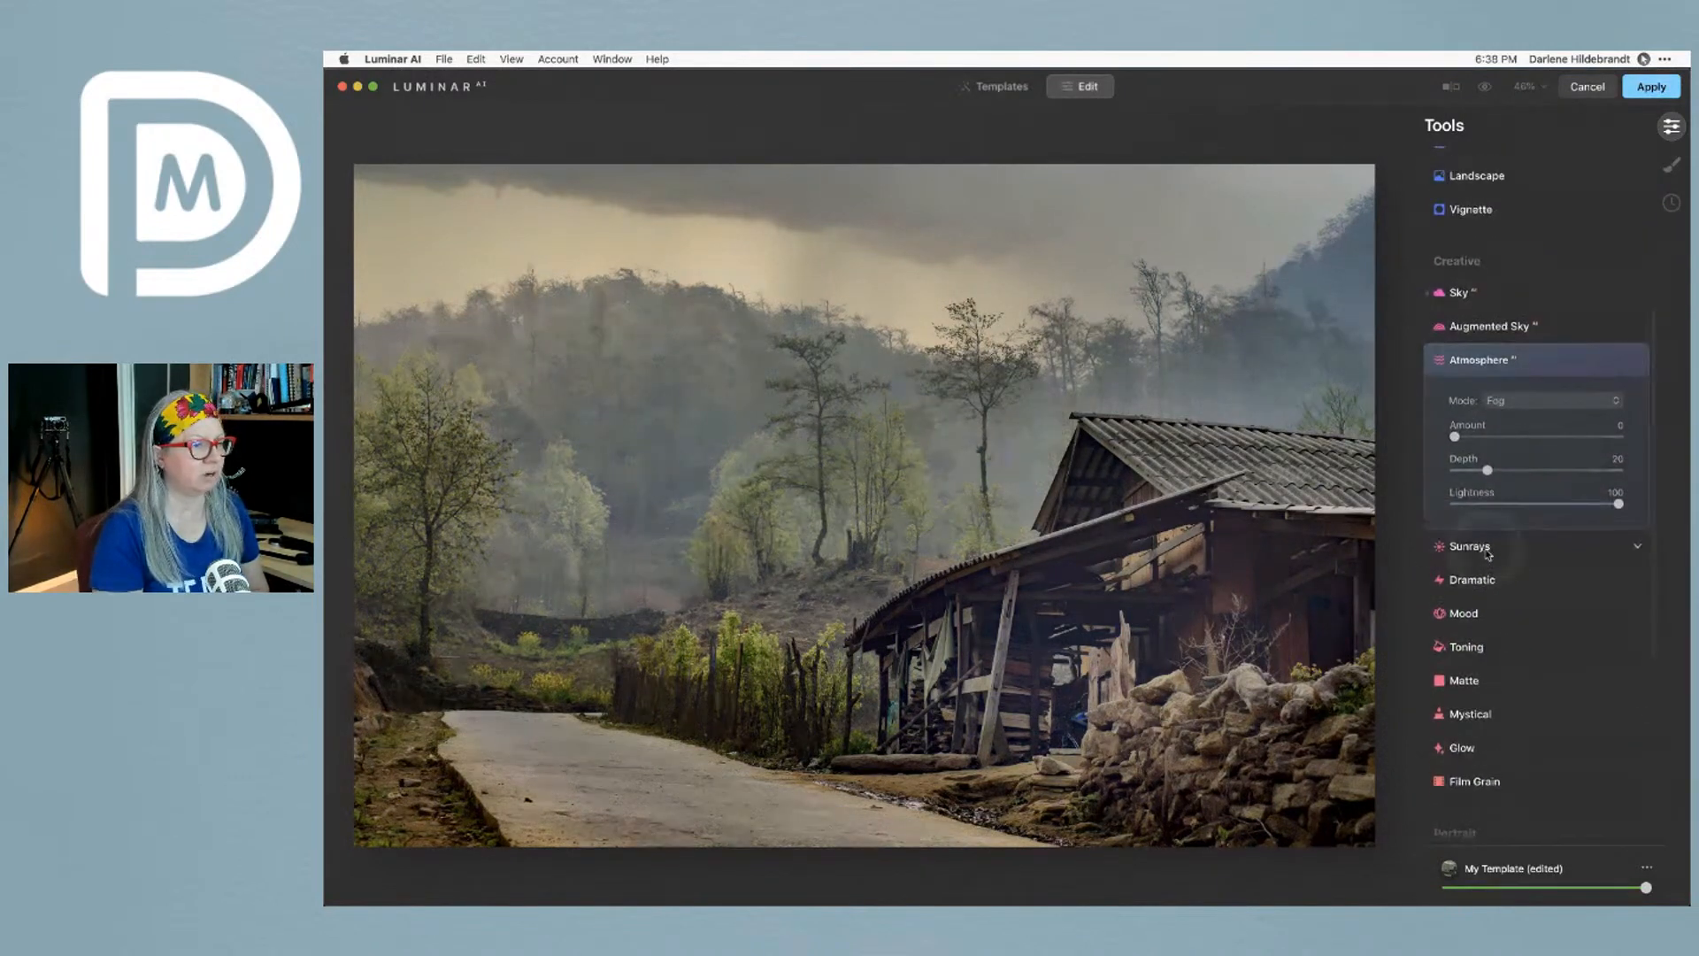
pyautogui.moveTo(1457, 436); pyautogui.dragTo(1577, 436)
pyautogui.moveTo(1488, 470); pyautogui.dragTo(1529, 470)
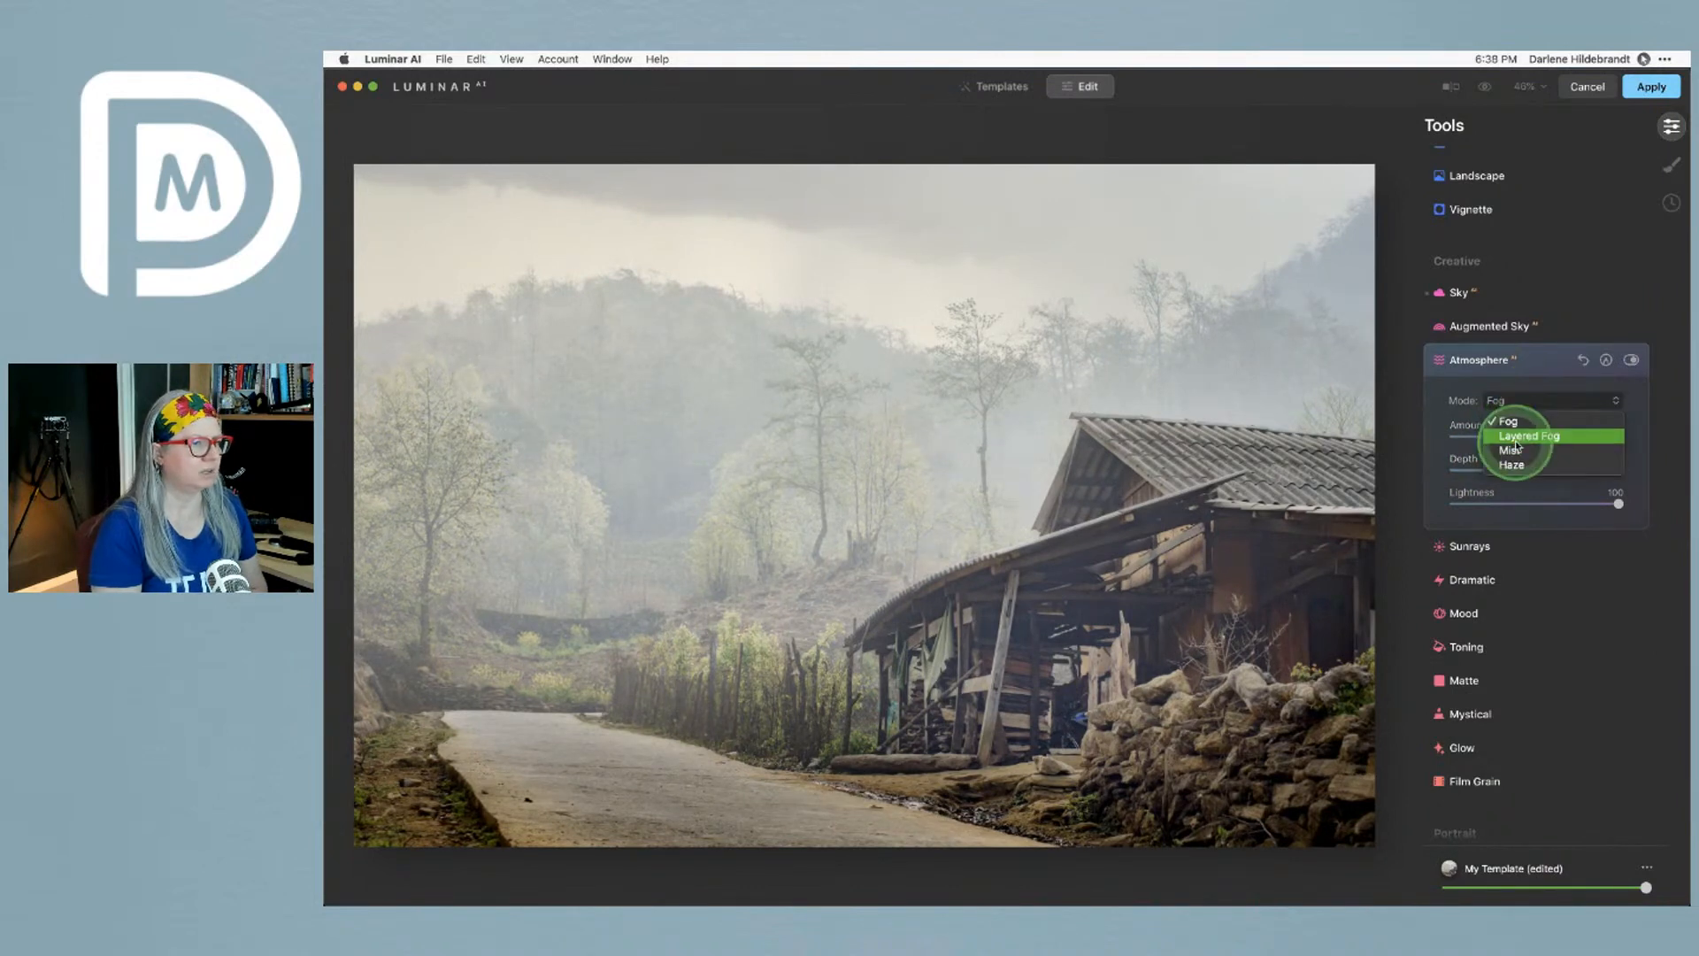
pyautogui.click(1529, 435)
pyautogui.moveTo(1528, 470); pyautogui.dragTo(1548, 440)
# Change the Atmosphere mode to Mist with Amount 35, Depth 19 and Lightness 83, and compare the result with the original photo
pyautogui.click(1534, 399)
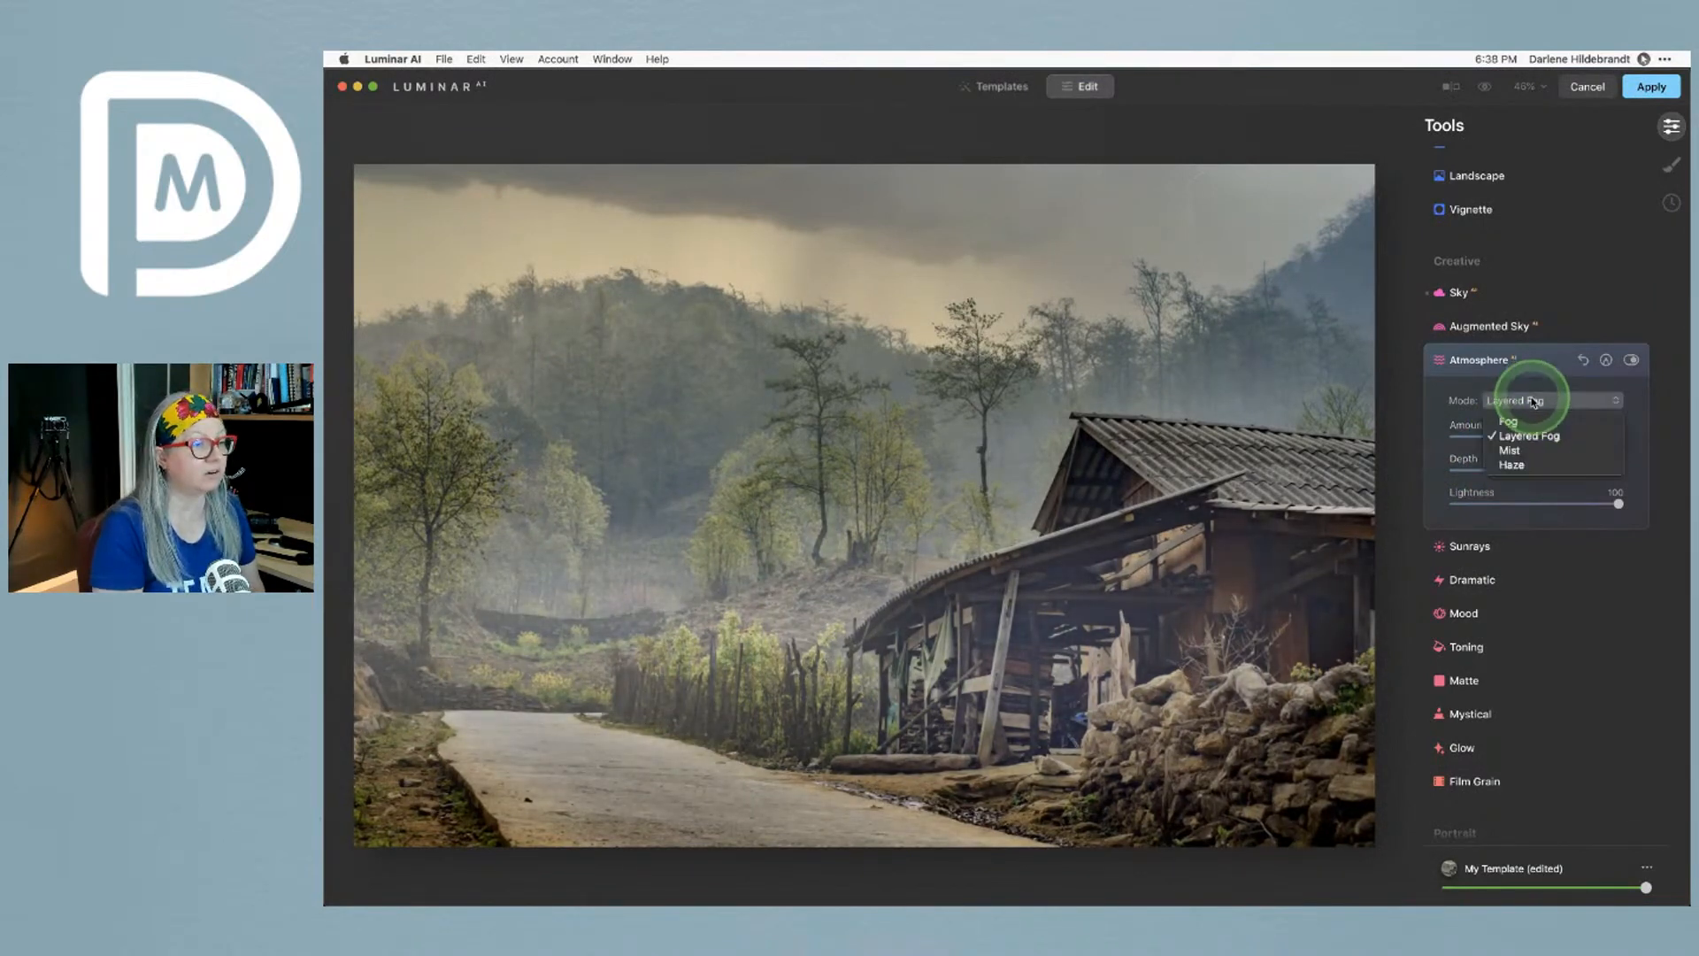
pyautogui.click(1509, 452)
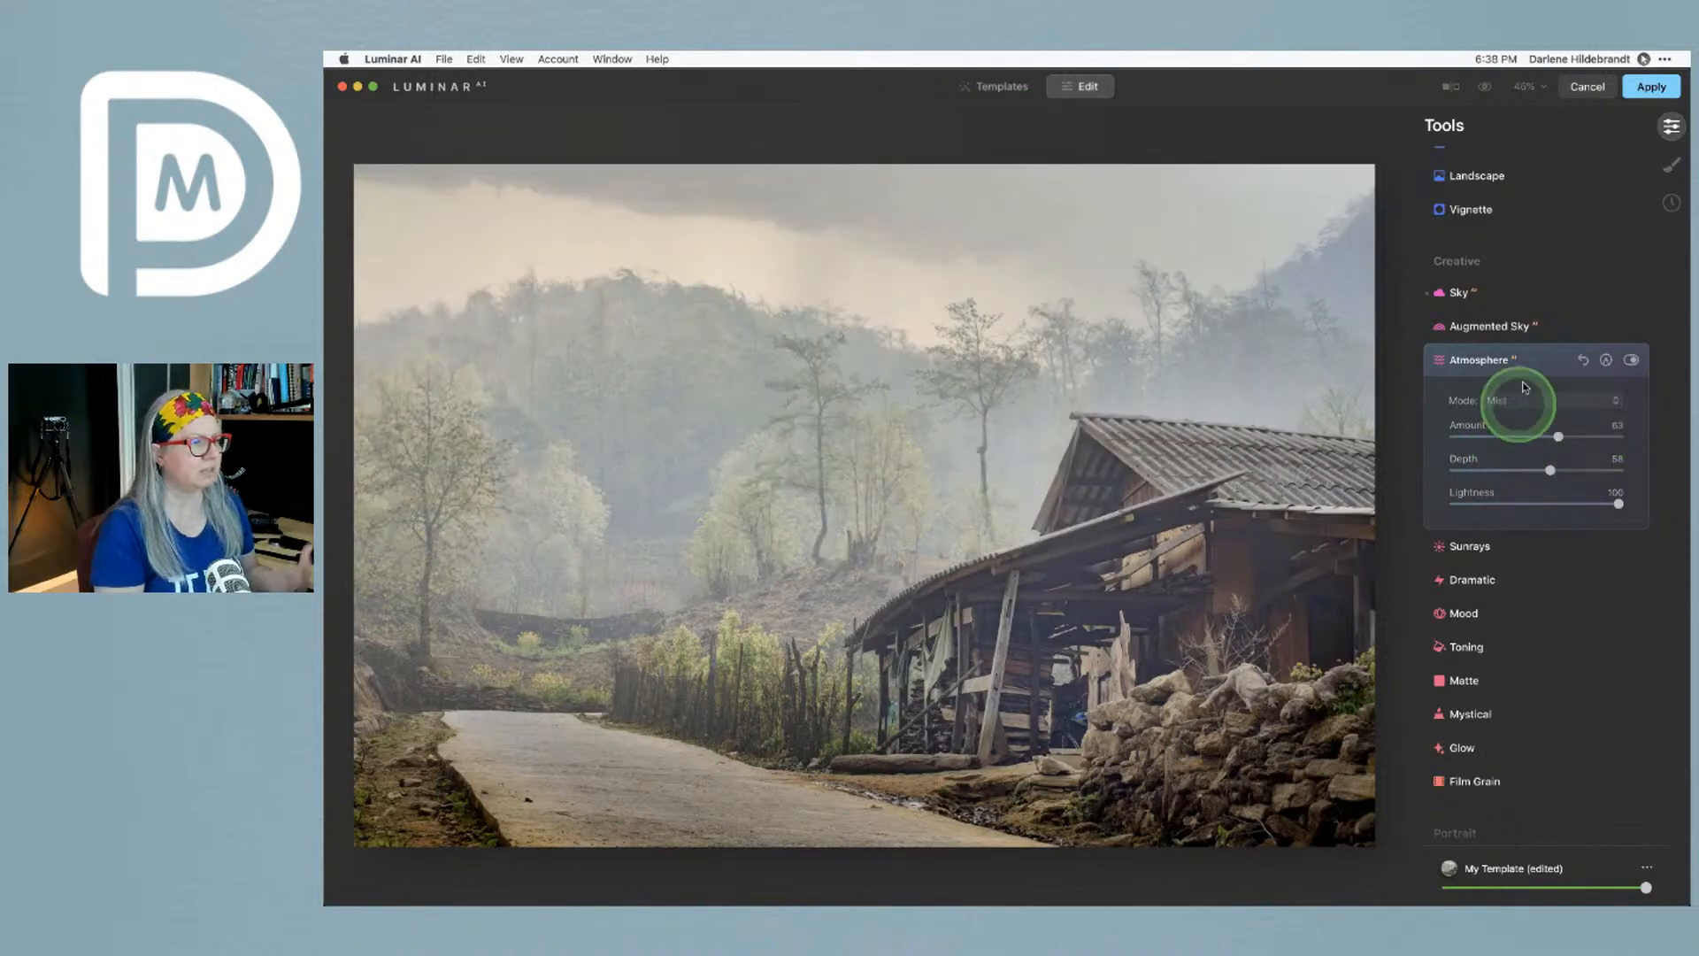
pyautogui.click(1544, 470)
pyautogui.moveTo(1543, 470); pyautogui.dragTo(1514, 437)
pyautogui.moveTo(1618, 504); pyautogui.dragTo(1590, 504)
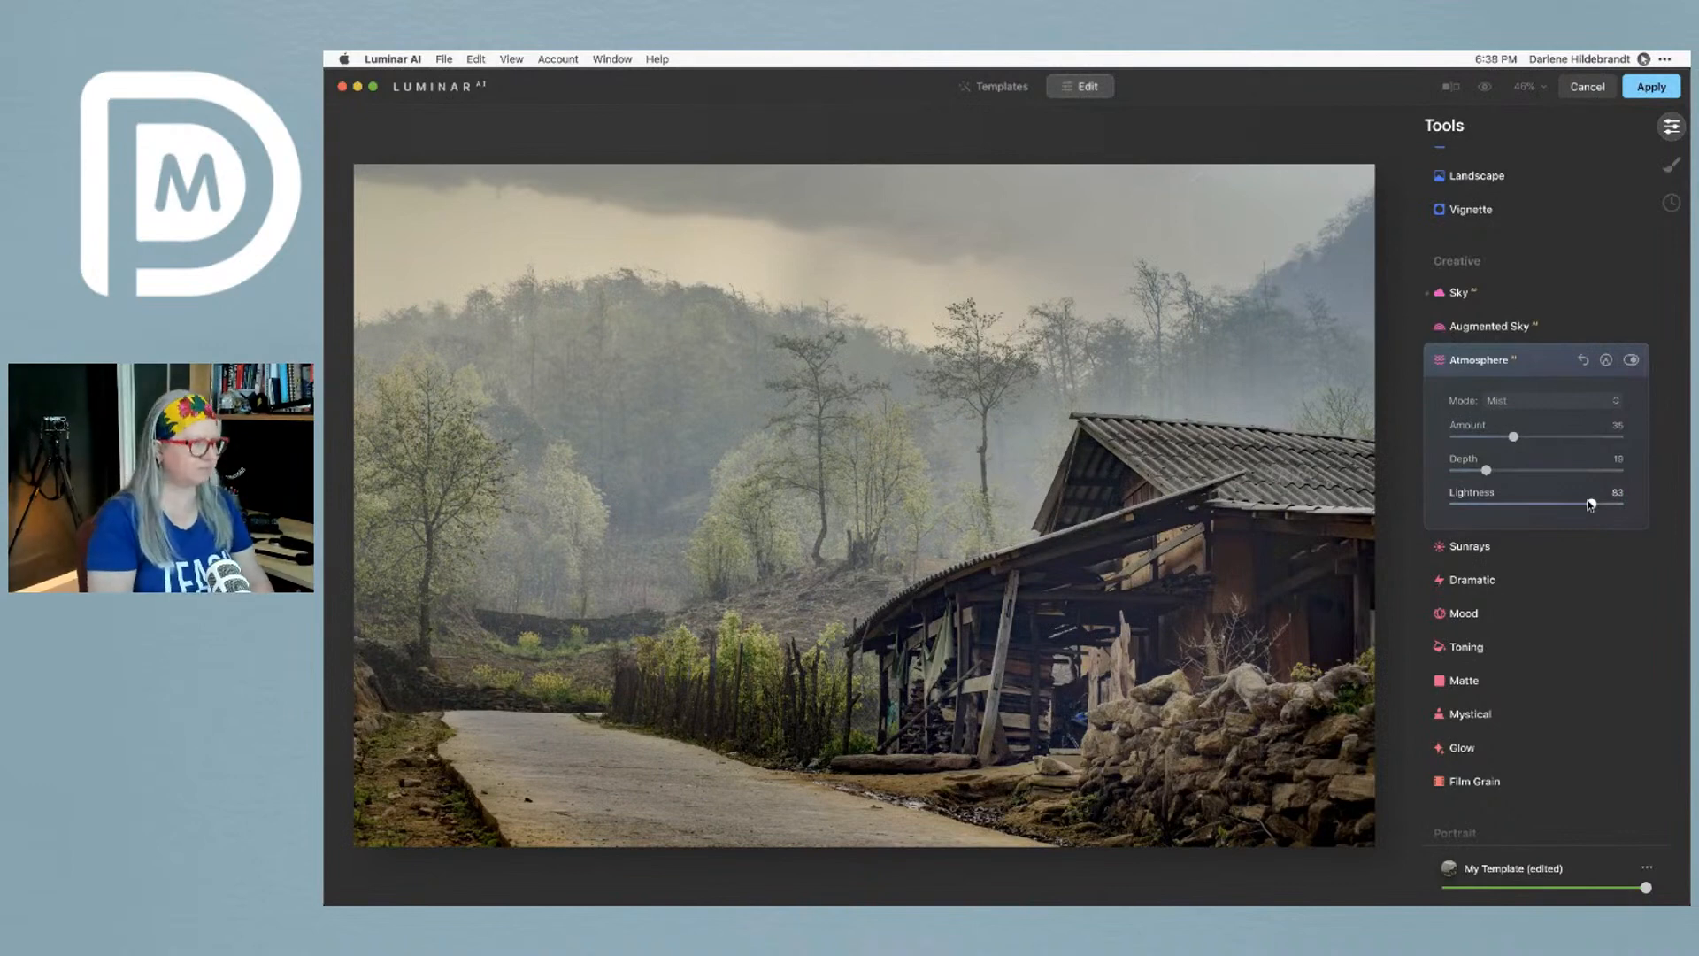
pyautogui.press('\\')
pyautogui.press('\\')
pyautogui.press('\\')
pyautogui.press('\\')
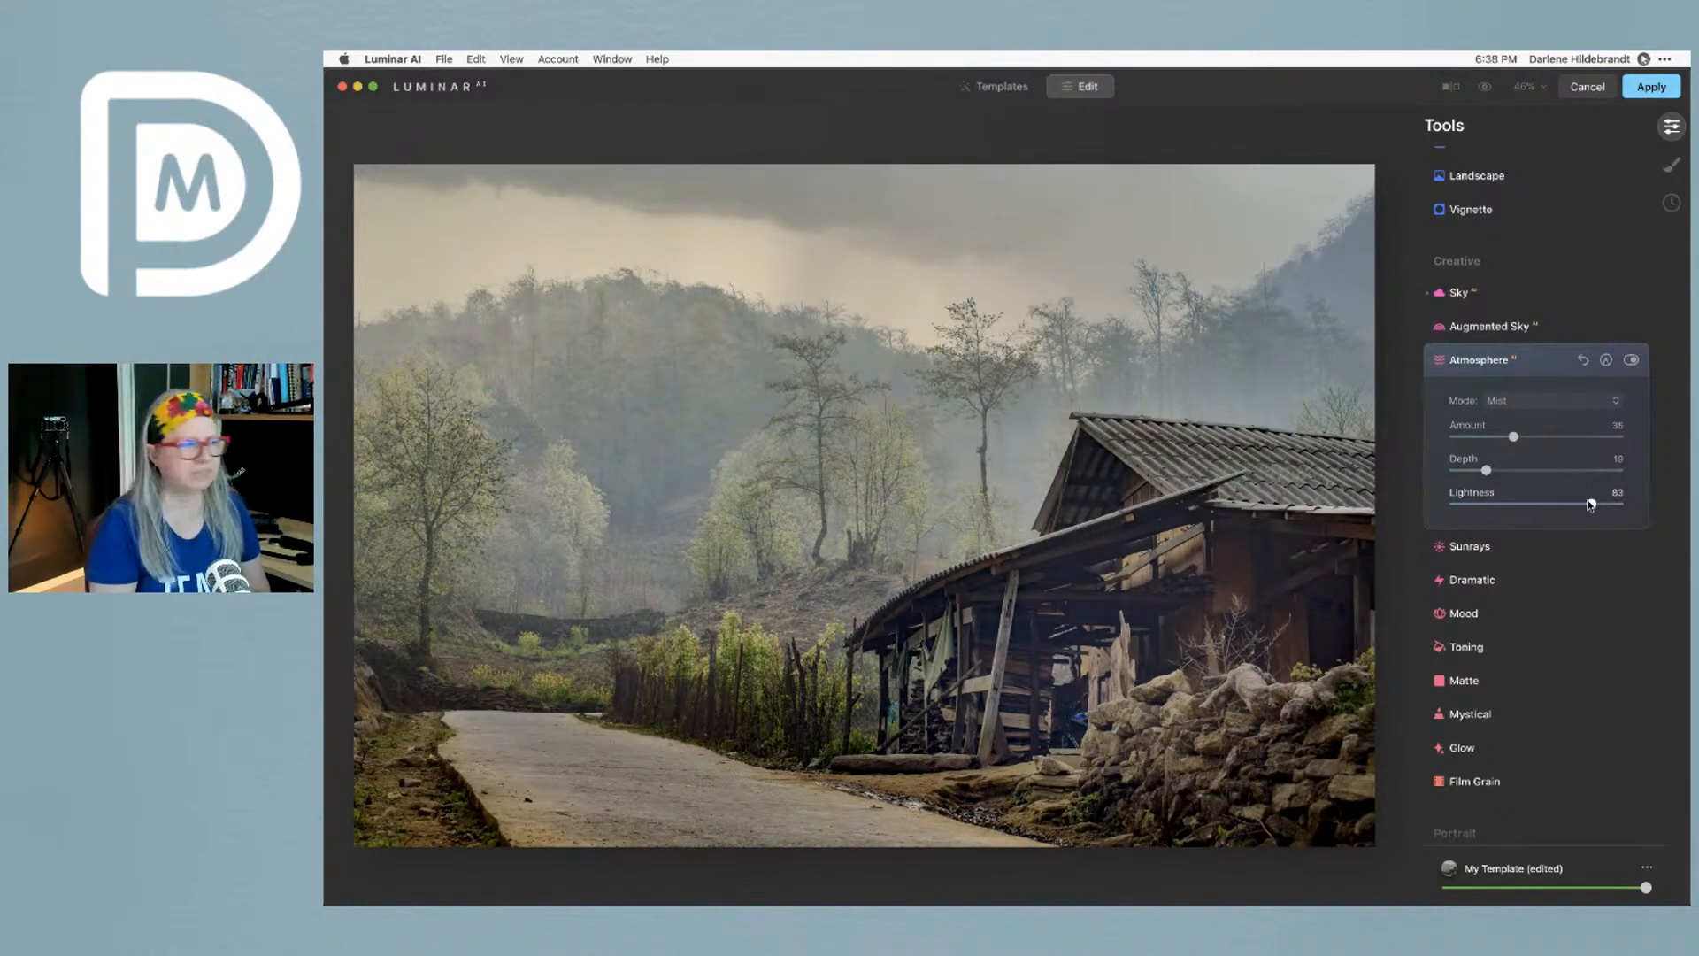
# Preview the Bakersfield LUT on the photo with the Mood tool
pyautogui.click(1465, 613)
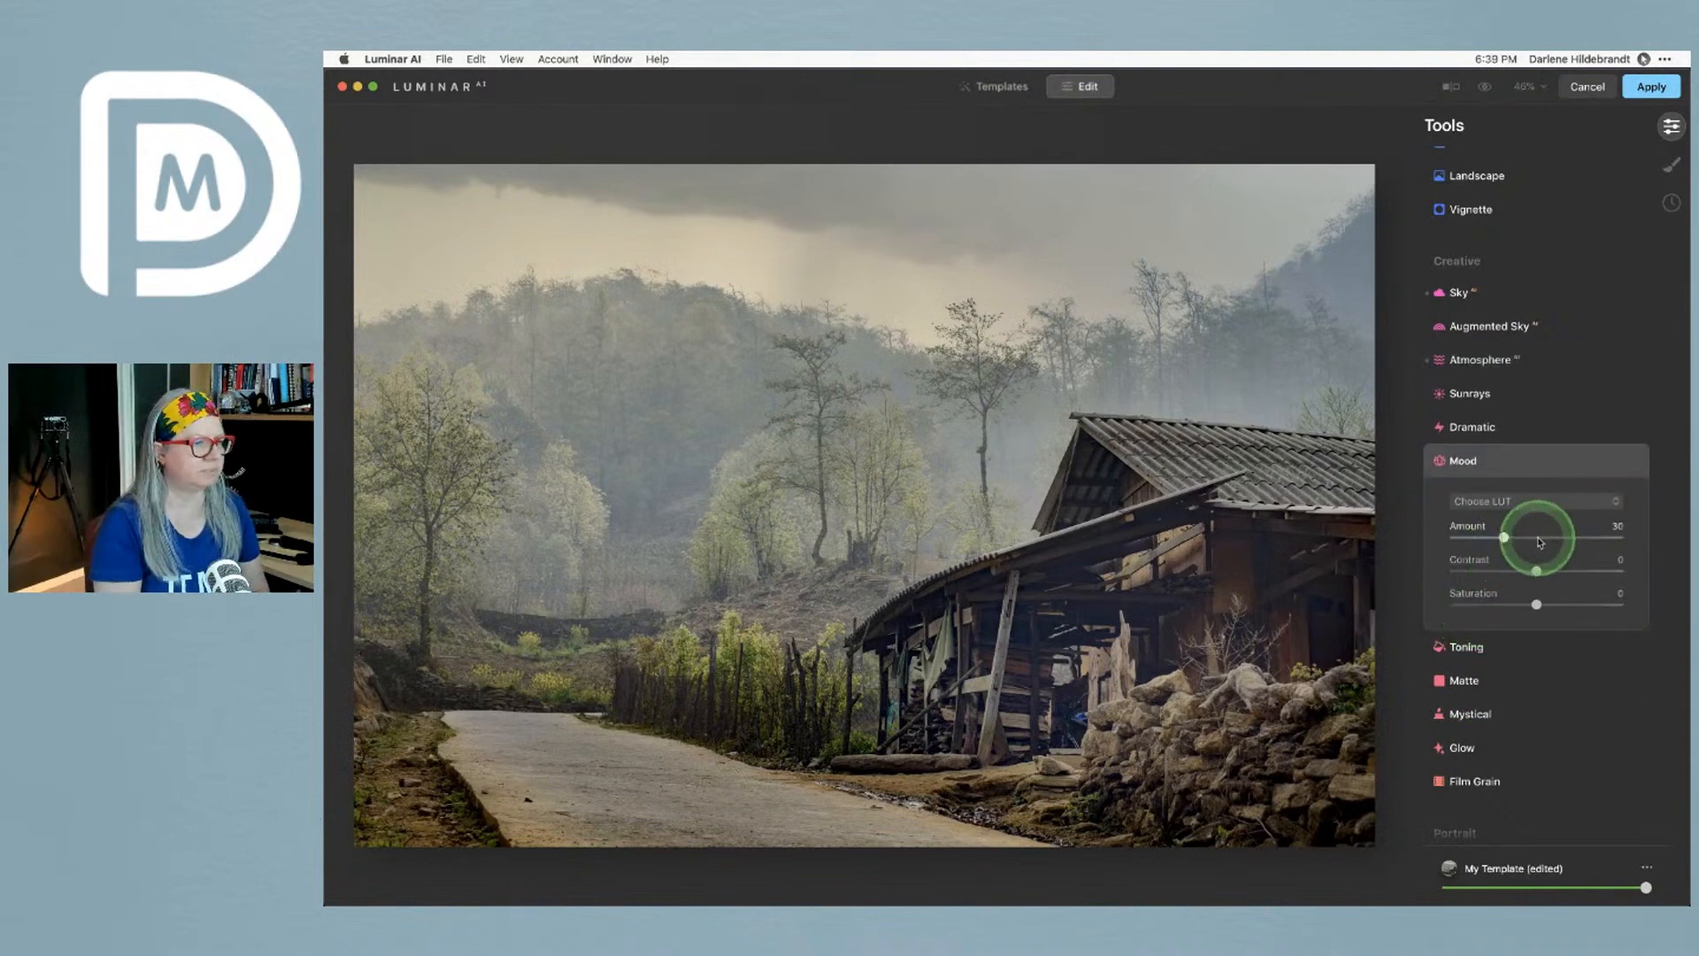
pyautogui.click(1536, 503)
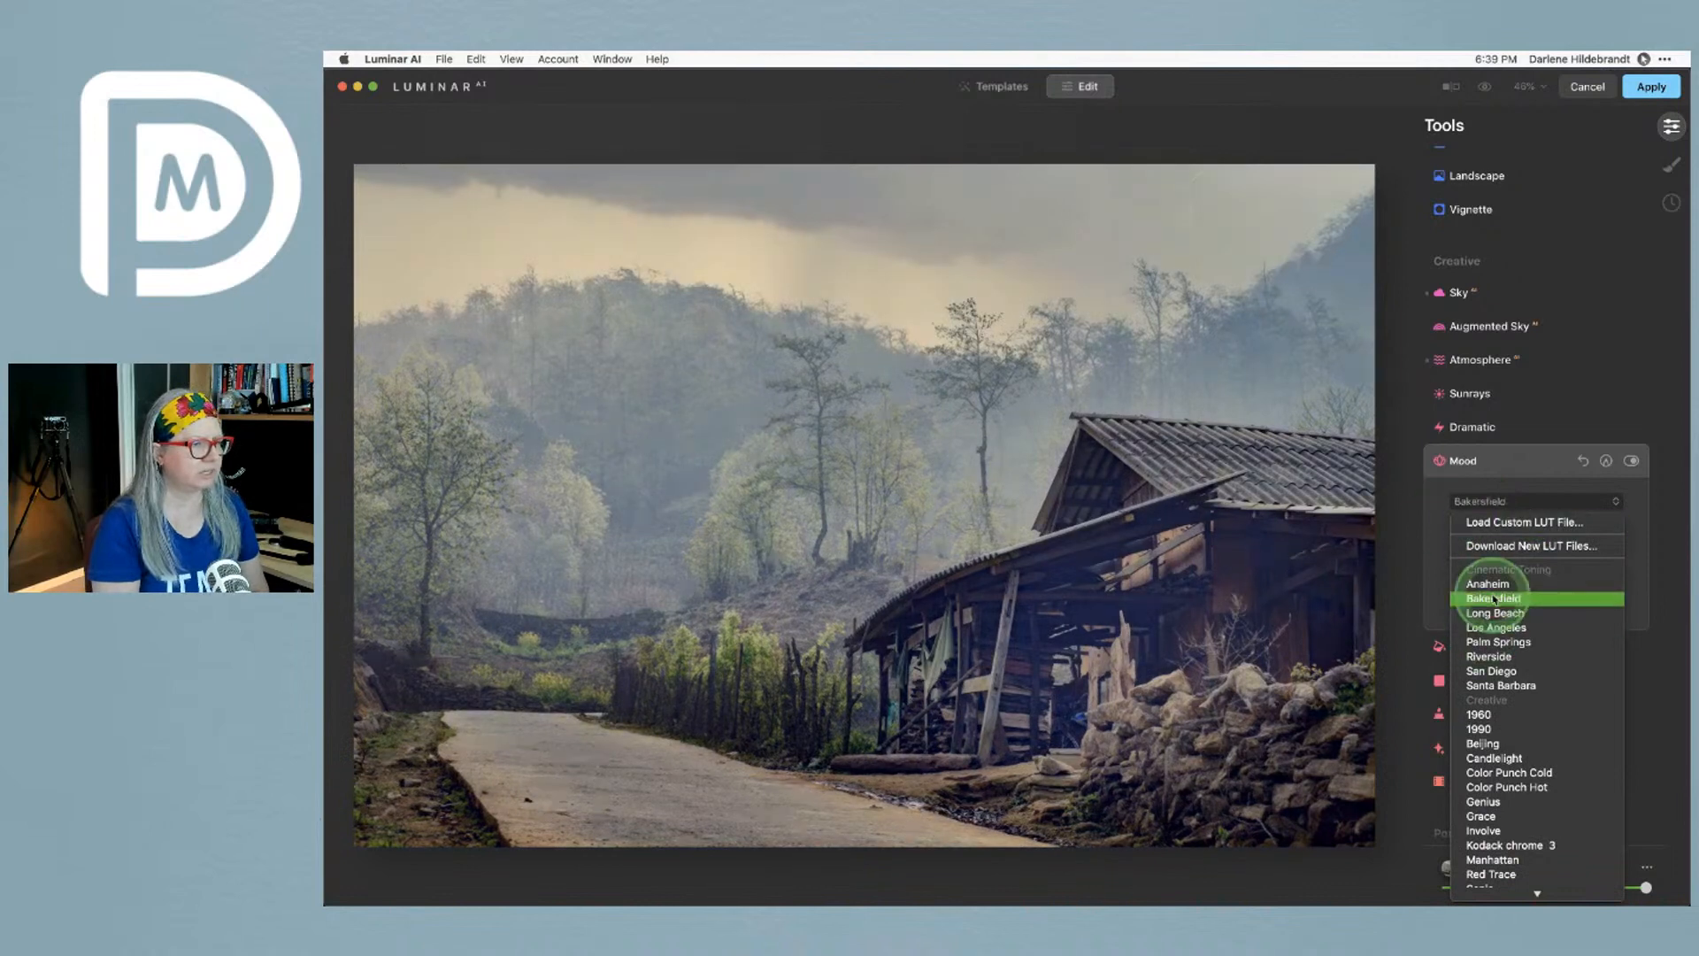
# Apply the Wooden LUT in Mood, compare the photo with the effect off and on, and slightly reduce its amount
pyautogui.scroll(-5, 1492, 589)
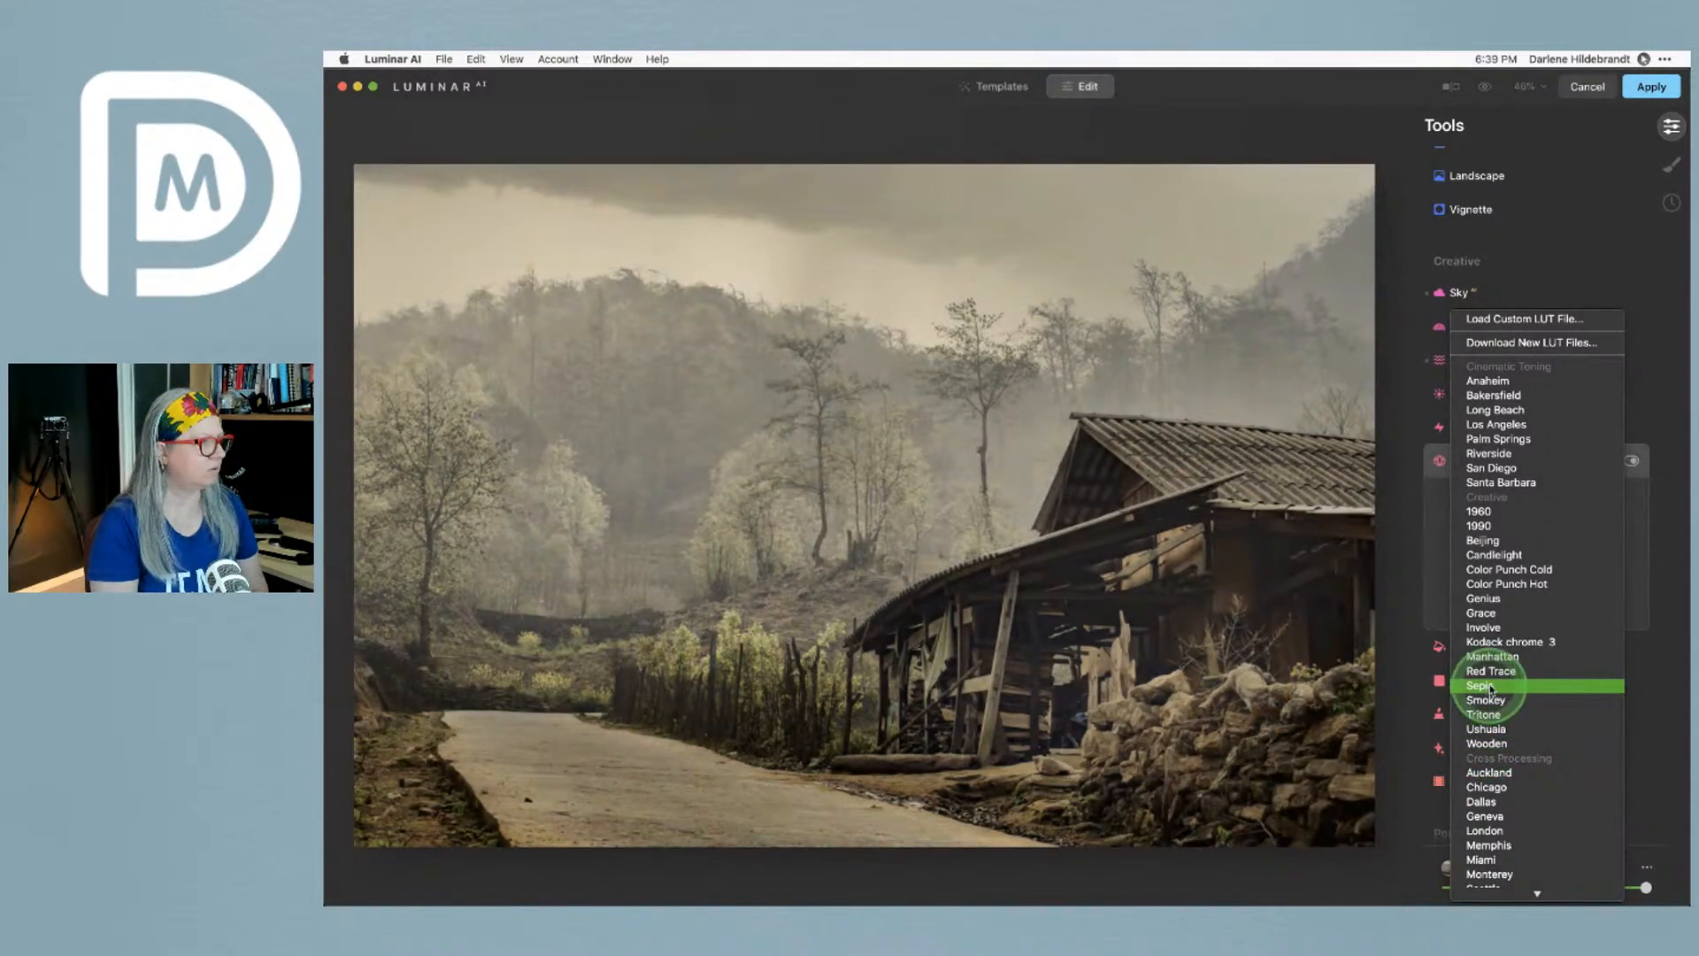
pyautogui.click(1487, 744)
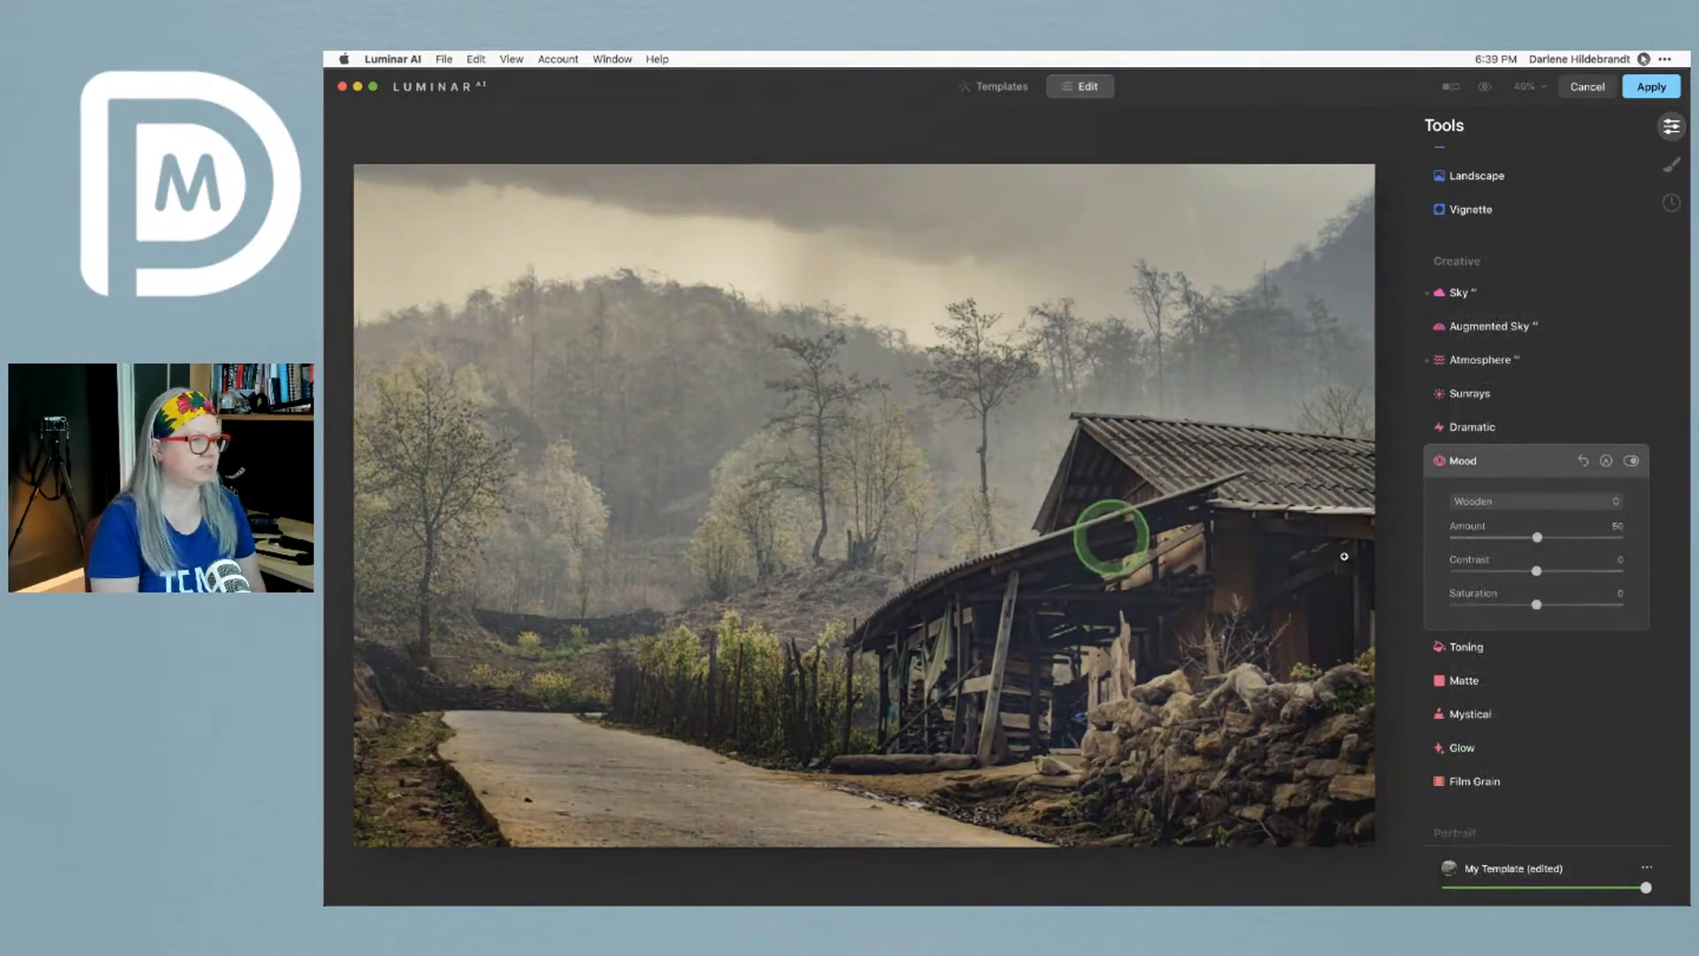
pyautogui.click(1631, 460)
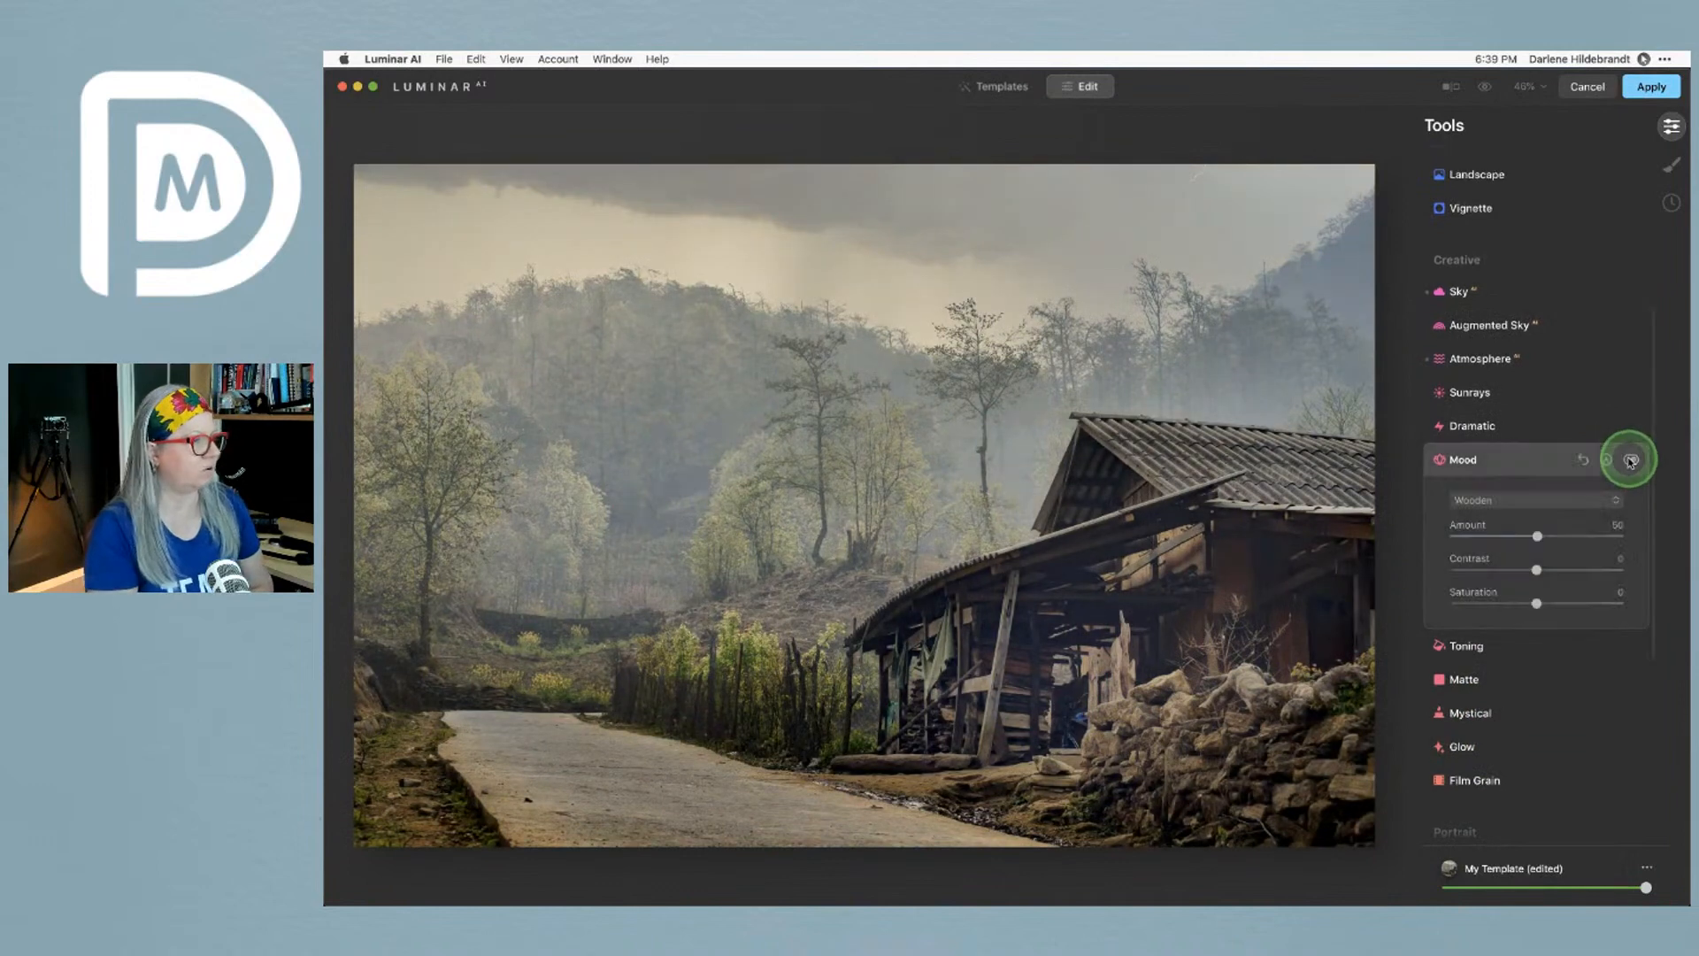
pyautogui.click(1631, 460)
pyautogui.click(1631, 459)
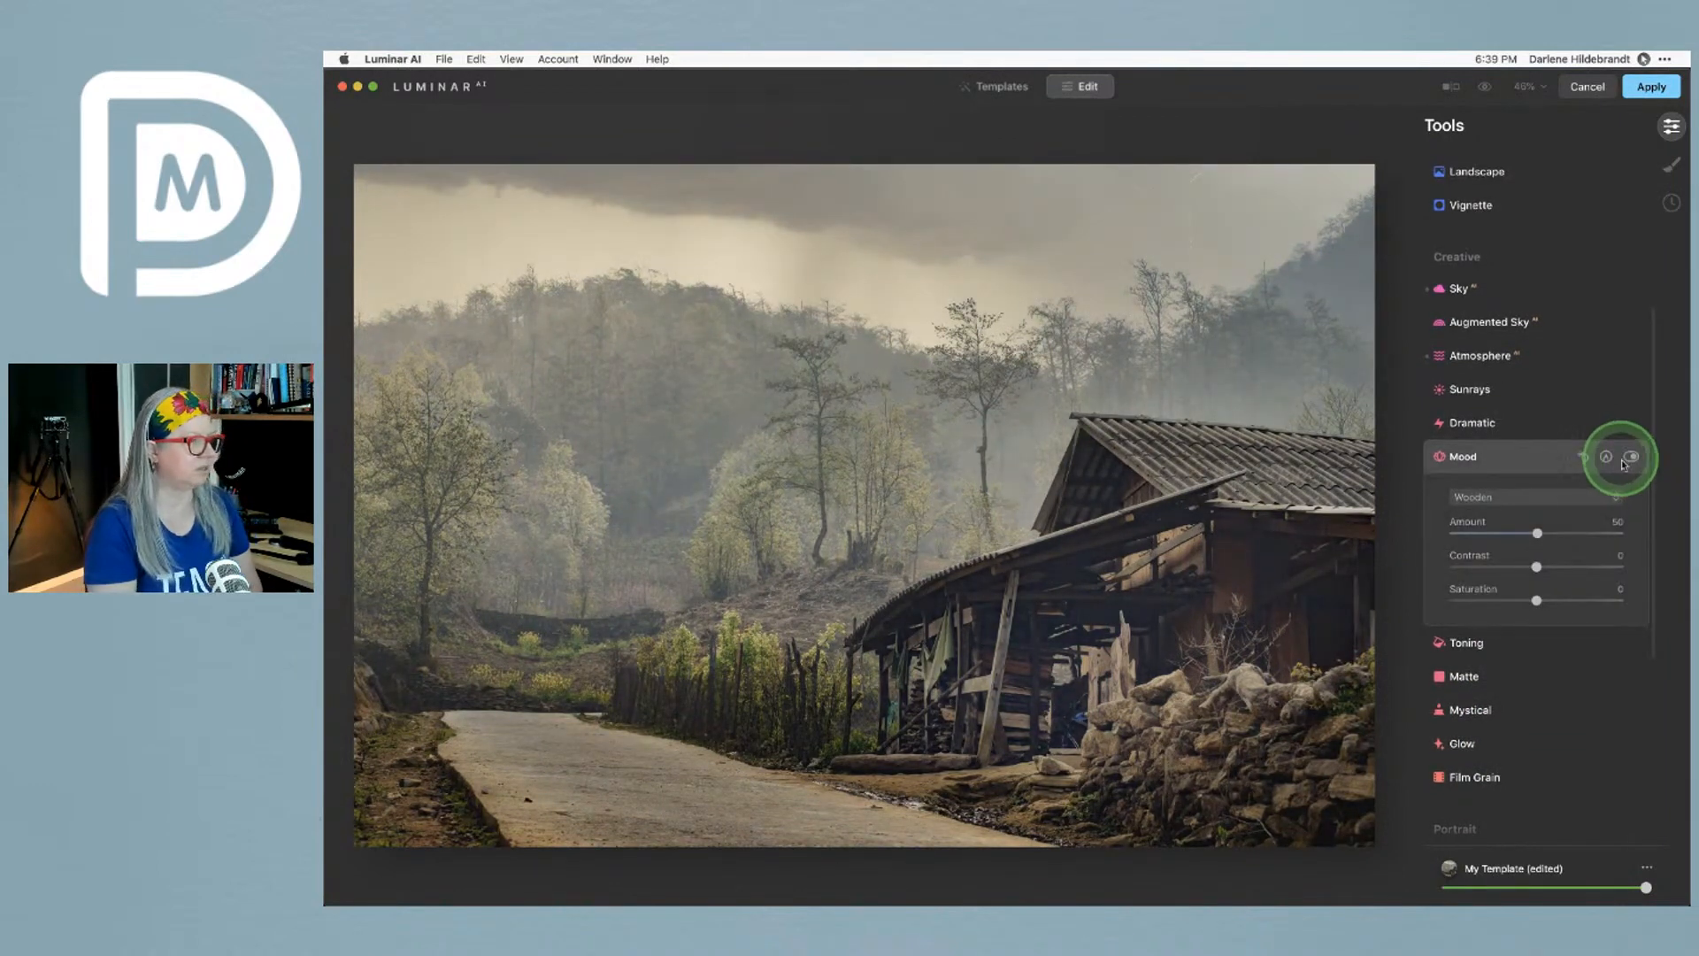
pyautogui.moveTo(1537, 568); pyautogui.dragTo(1528, 534)
# Add a Matte effect to the barn photo with the amount at 19 and the fade at 32
pyautogui.click(1456, 670)
pyautogui.click(1455, 578)
pyautogui.moveTo(1456, 578); pyautogui.dragTo(1487, 577)
pyautogui.moveTo(1456, 611); pyautogui.dragTo(1510, 610)
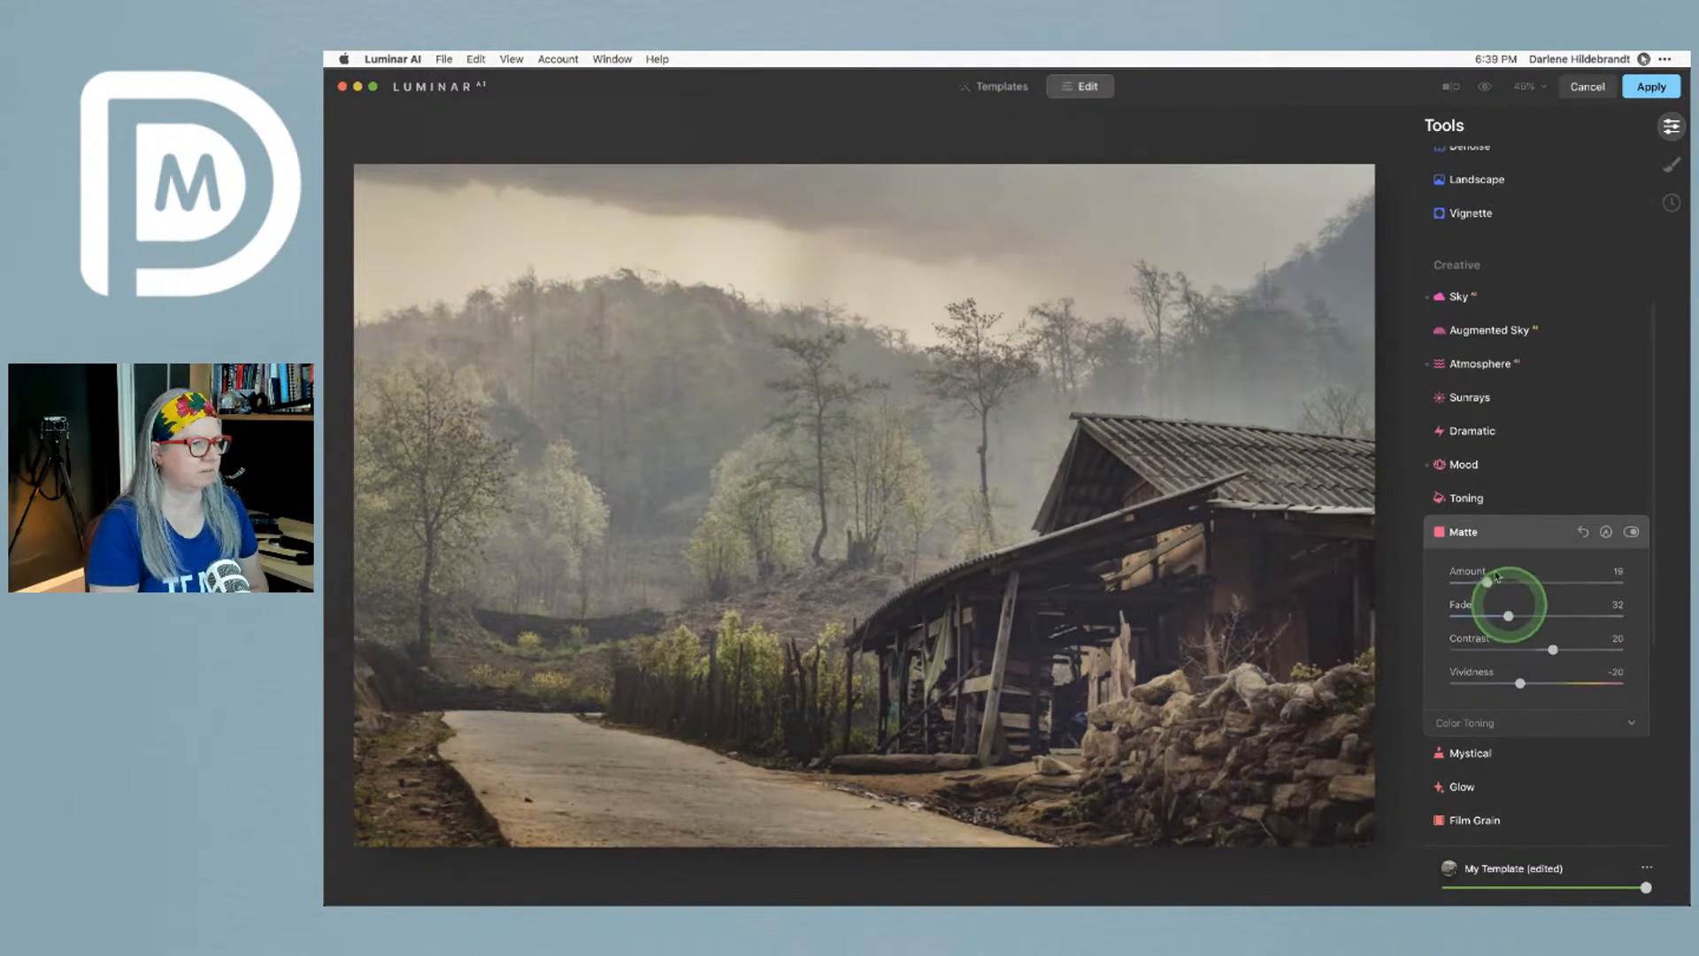
# Lower the Mood amount to about 25, checking the photo before and after, and apply the edits
pyautogui.click(1484, 462)
pyautogui.doubleClick(1506, 571)
pyautogui.moveTo(1529, 541); pyautogui.dragTo(1516, 541)
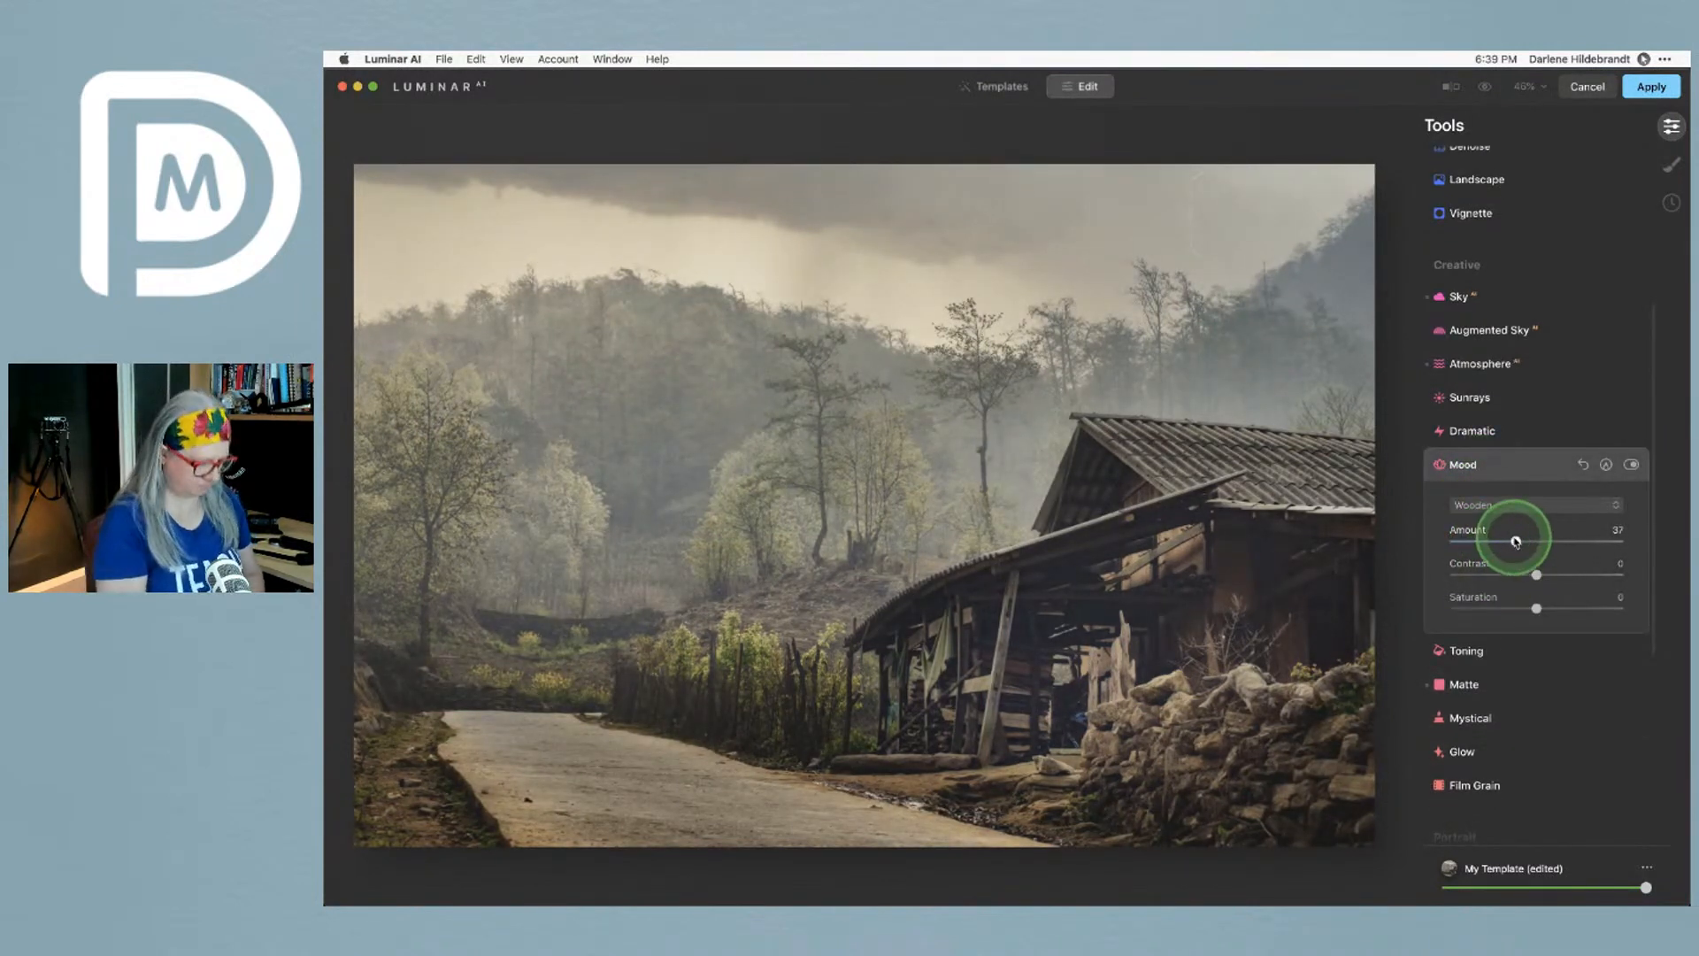
pyautogui.press('\\')
pyautogui.press('\\')
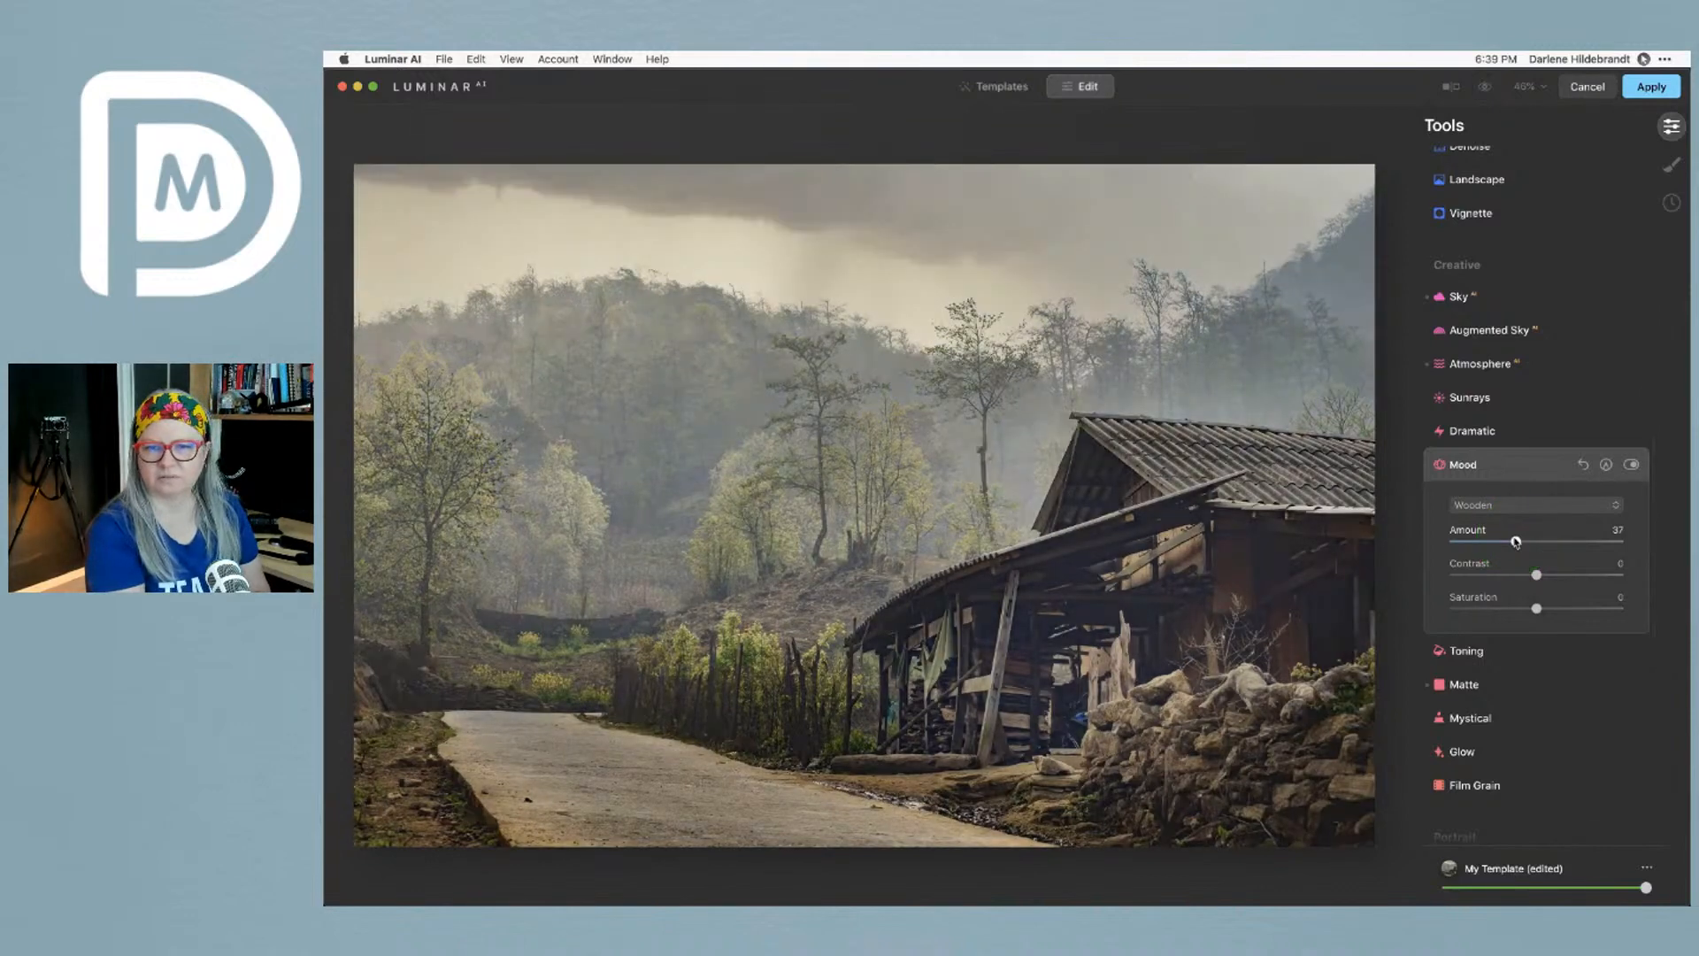
pyautogui.press('\\')
pyautogui.press('\\')
pyautogui.moveTo(1516, 541); pyautogui.dragTo(1501, 541)
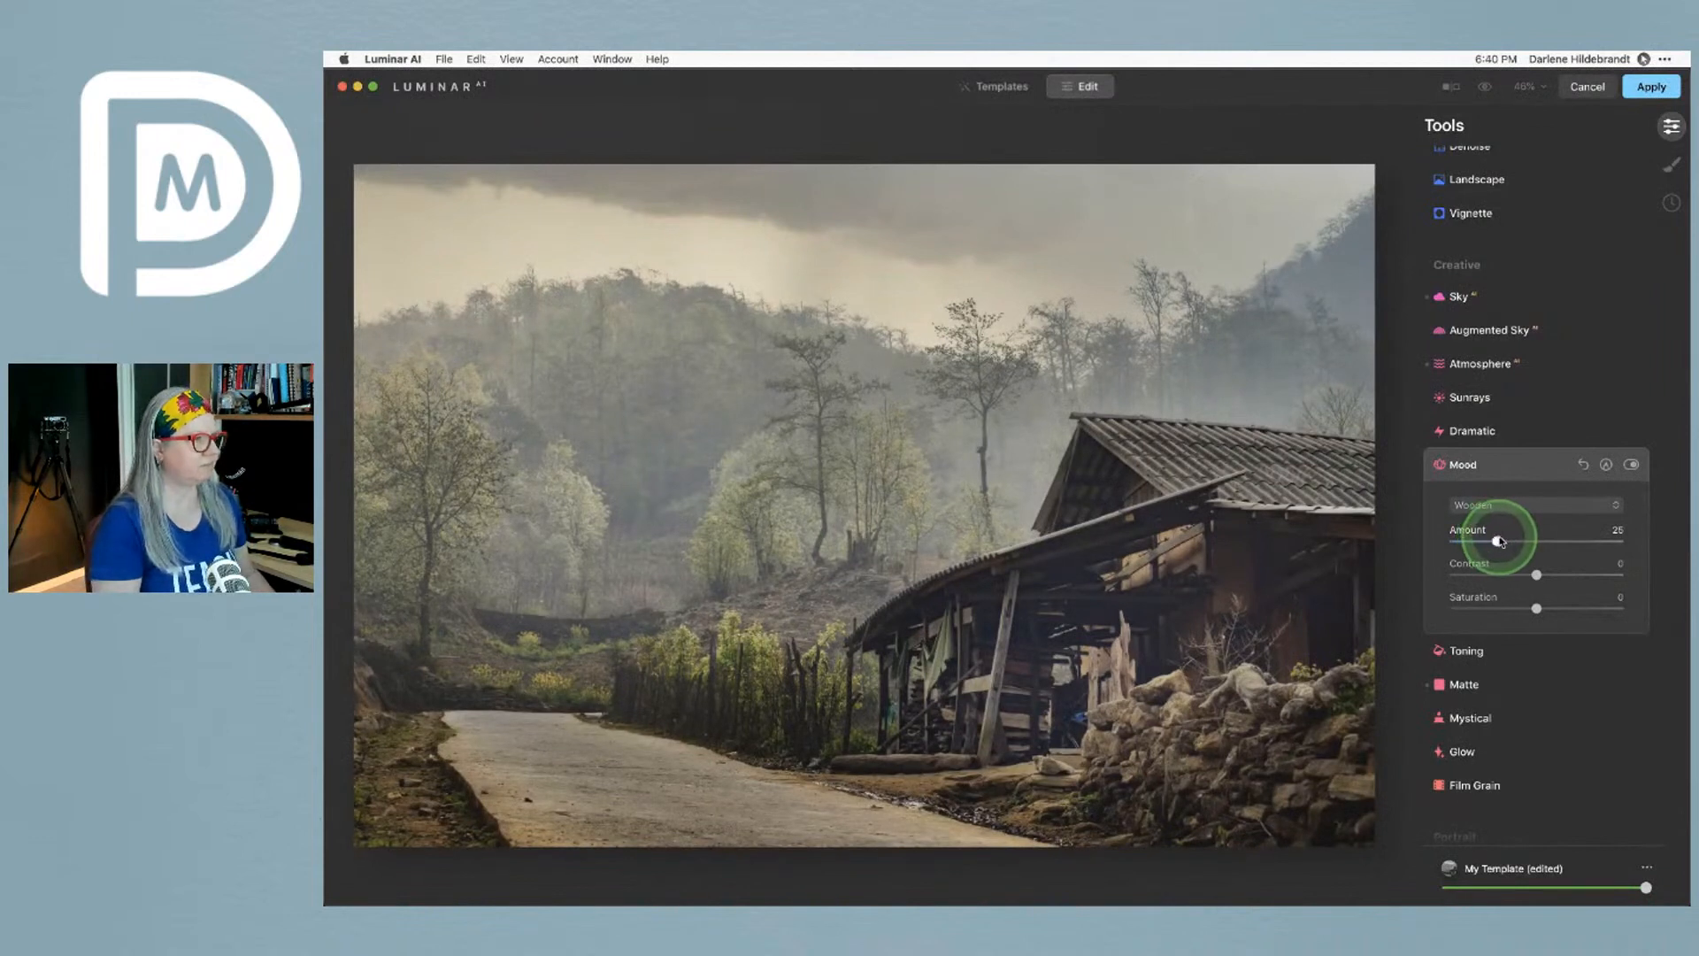
pyautogui.click(1640, 87)
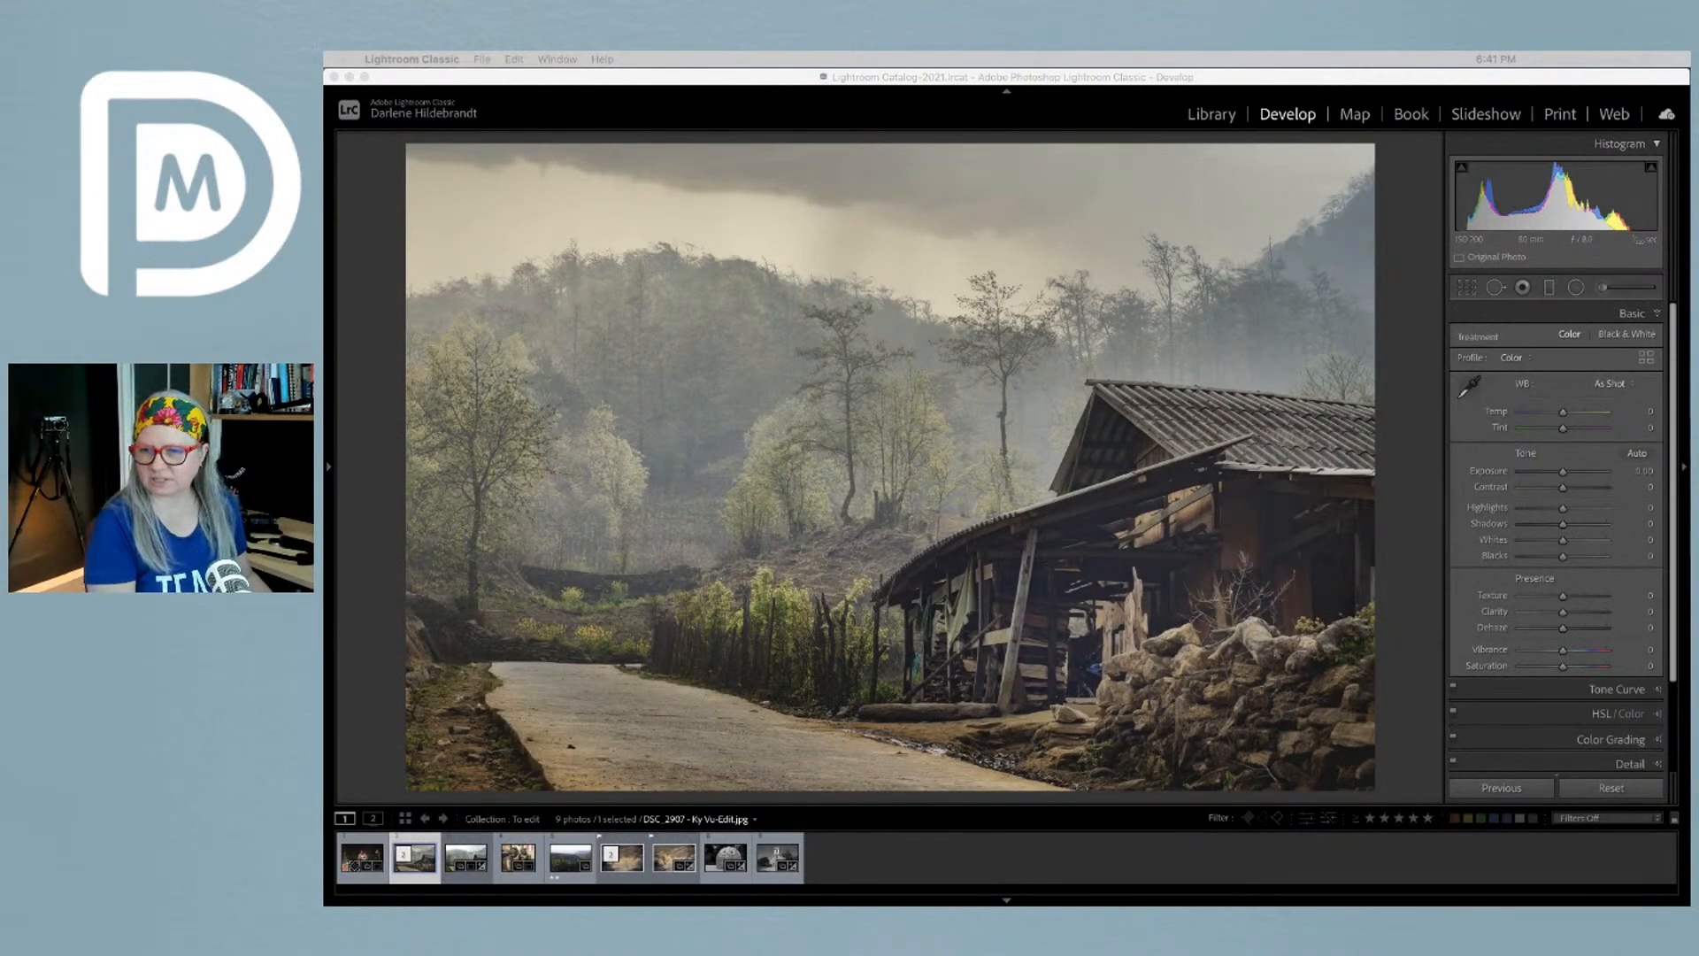
# In Lightroom Classic, set the raw DSC_2907 photo's Dehaze to +32, Blacks to -26 and Exposure to -0.20
pyautogui.click(1397, 684)
pyautogui.press('Right')
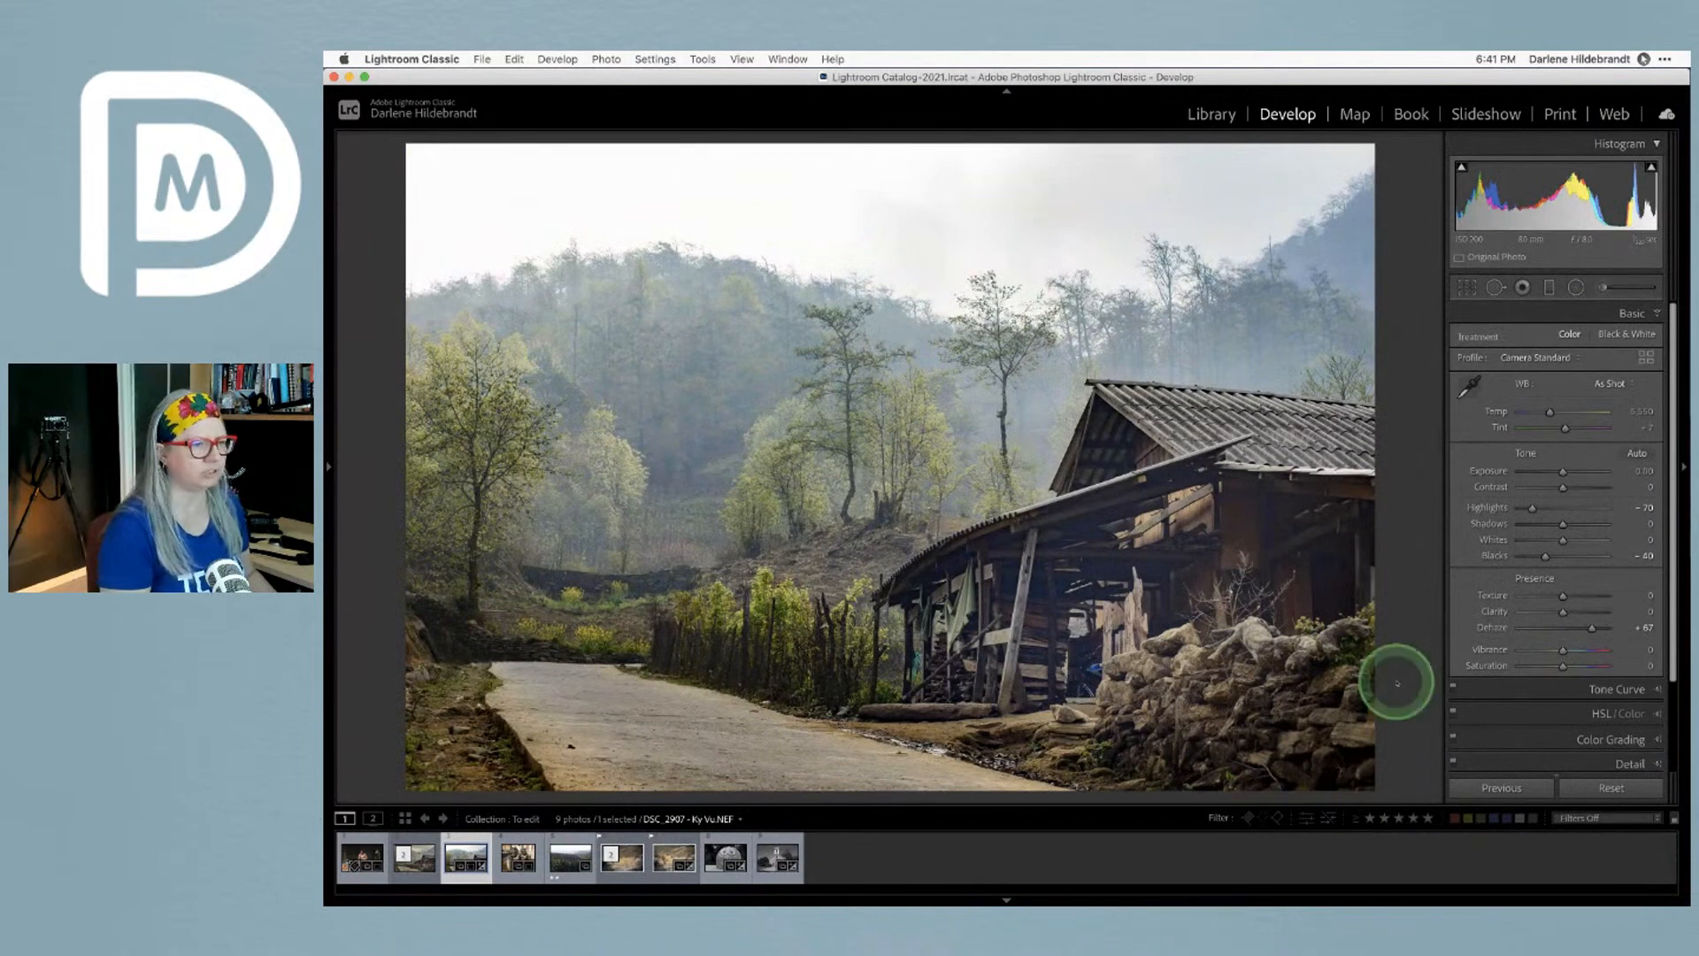
pyautogui.moveTo(1590, 627); pyautogui.dragTo(1576, 627)
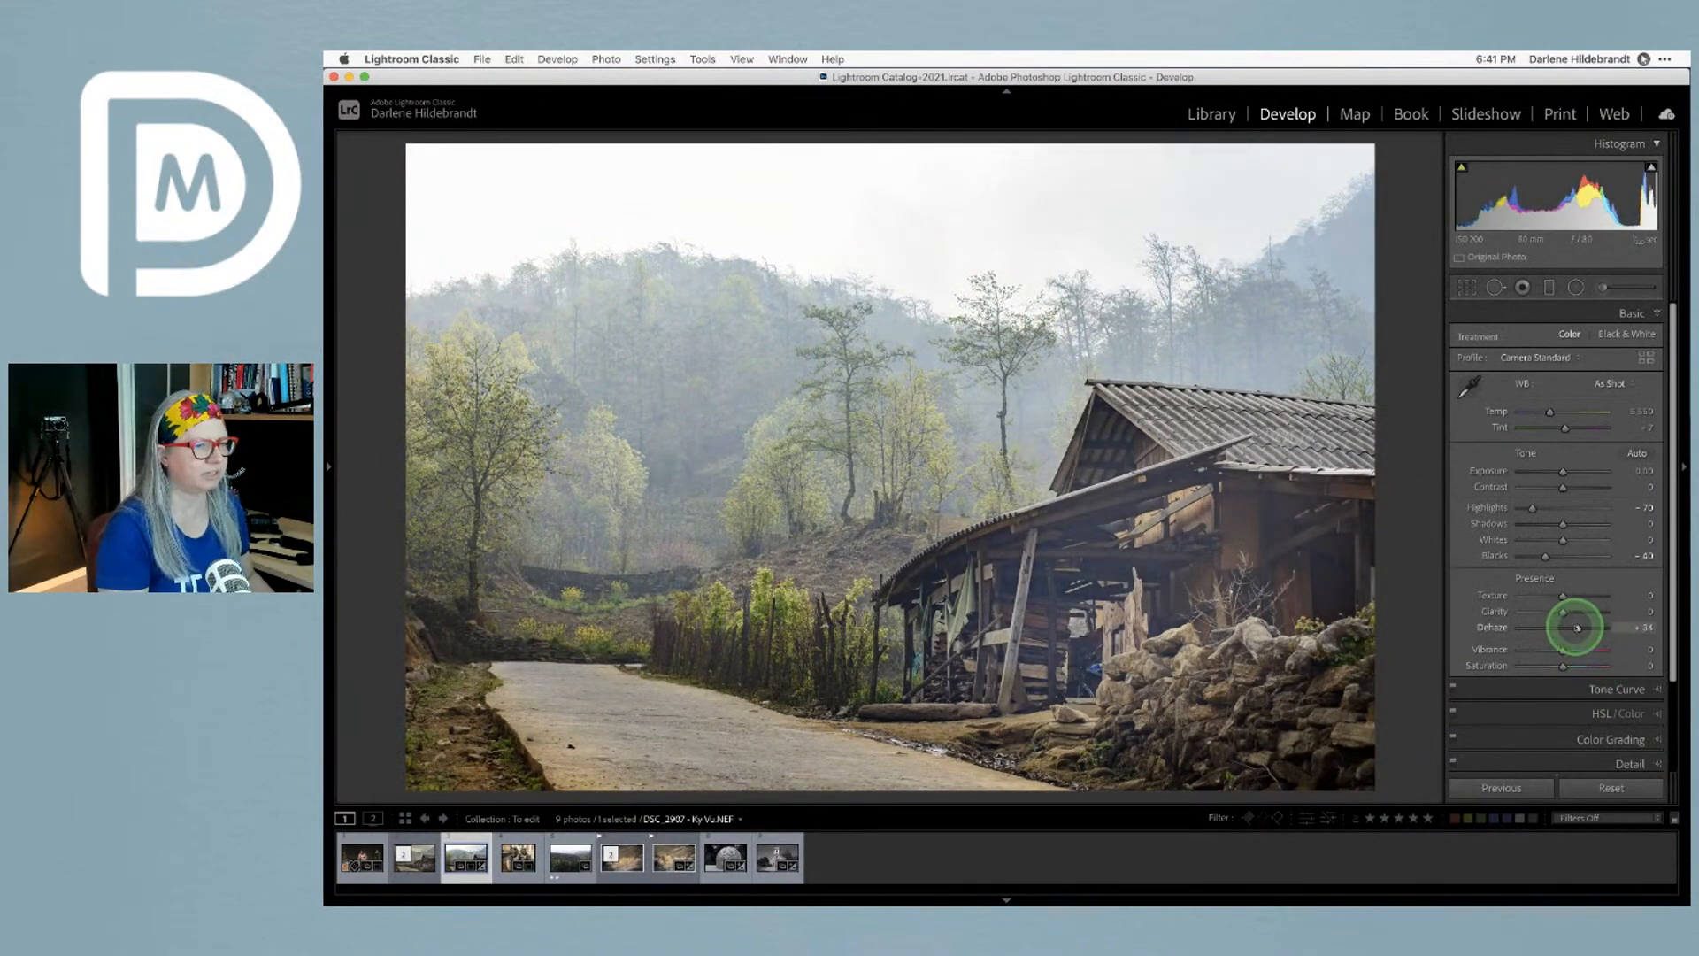
pyautogui.moveTo(1546, 556); pyautogui.dragTo(1552, 554)
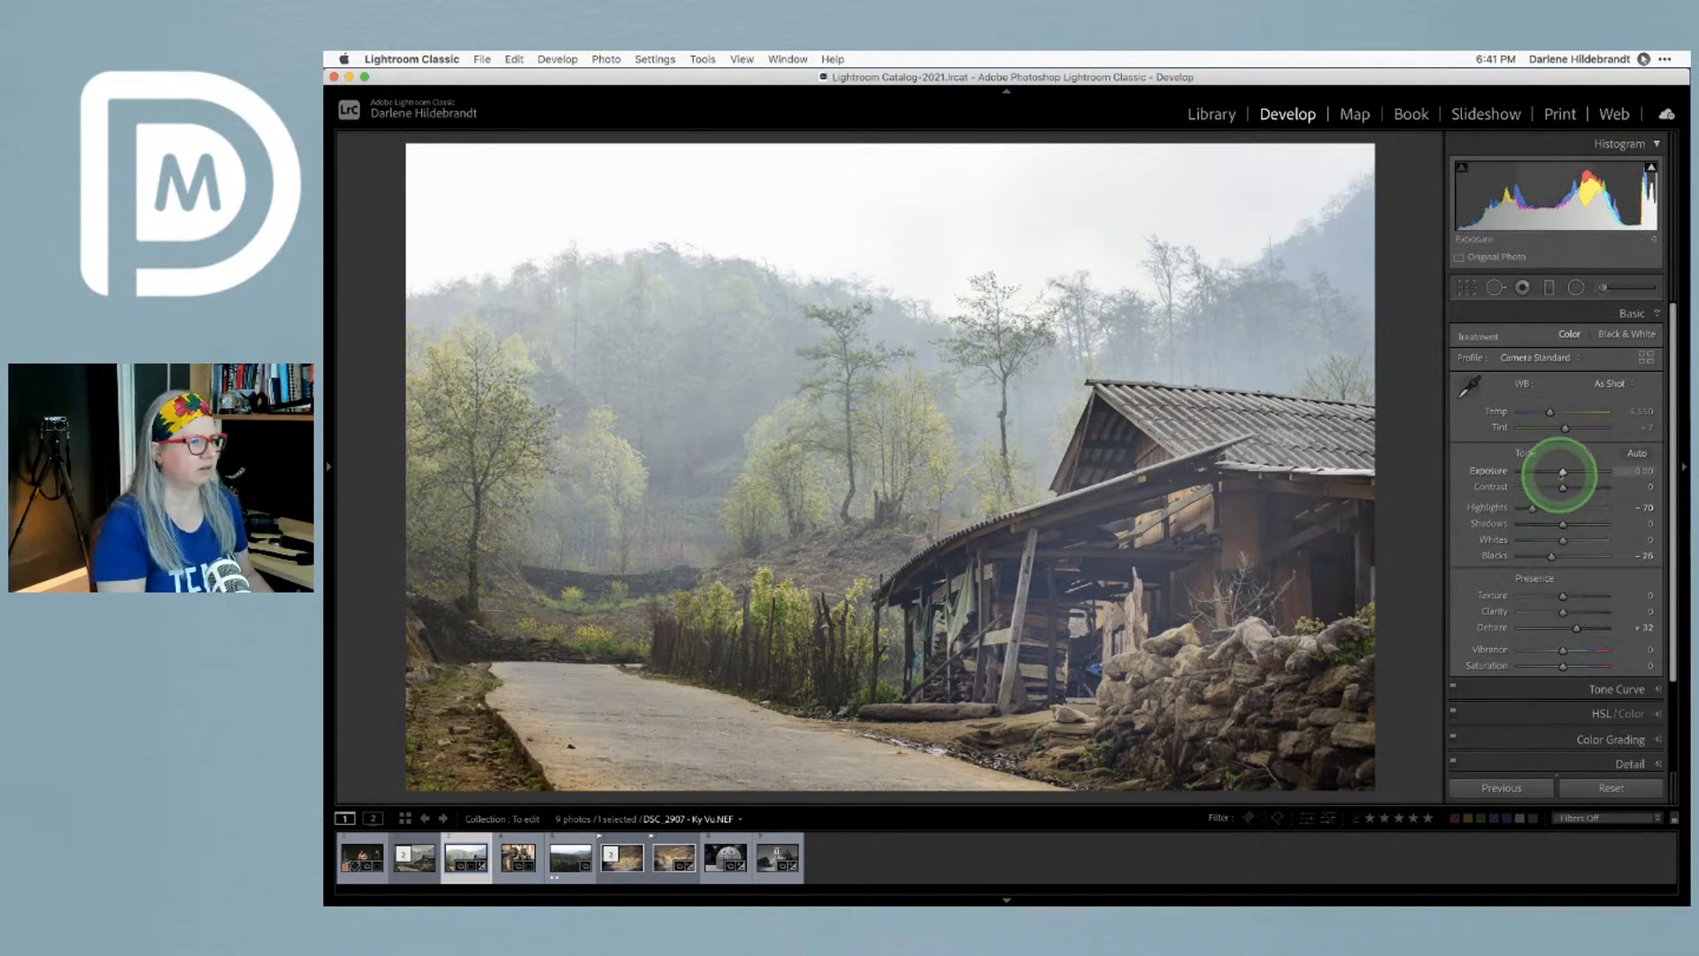
pyautogui.moveTo(1563, 472); pyautogui.dragTo(1561, 471)
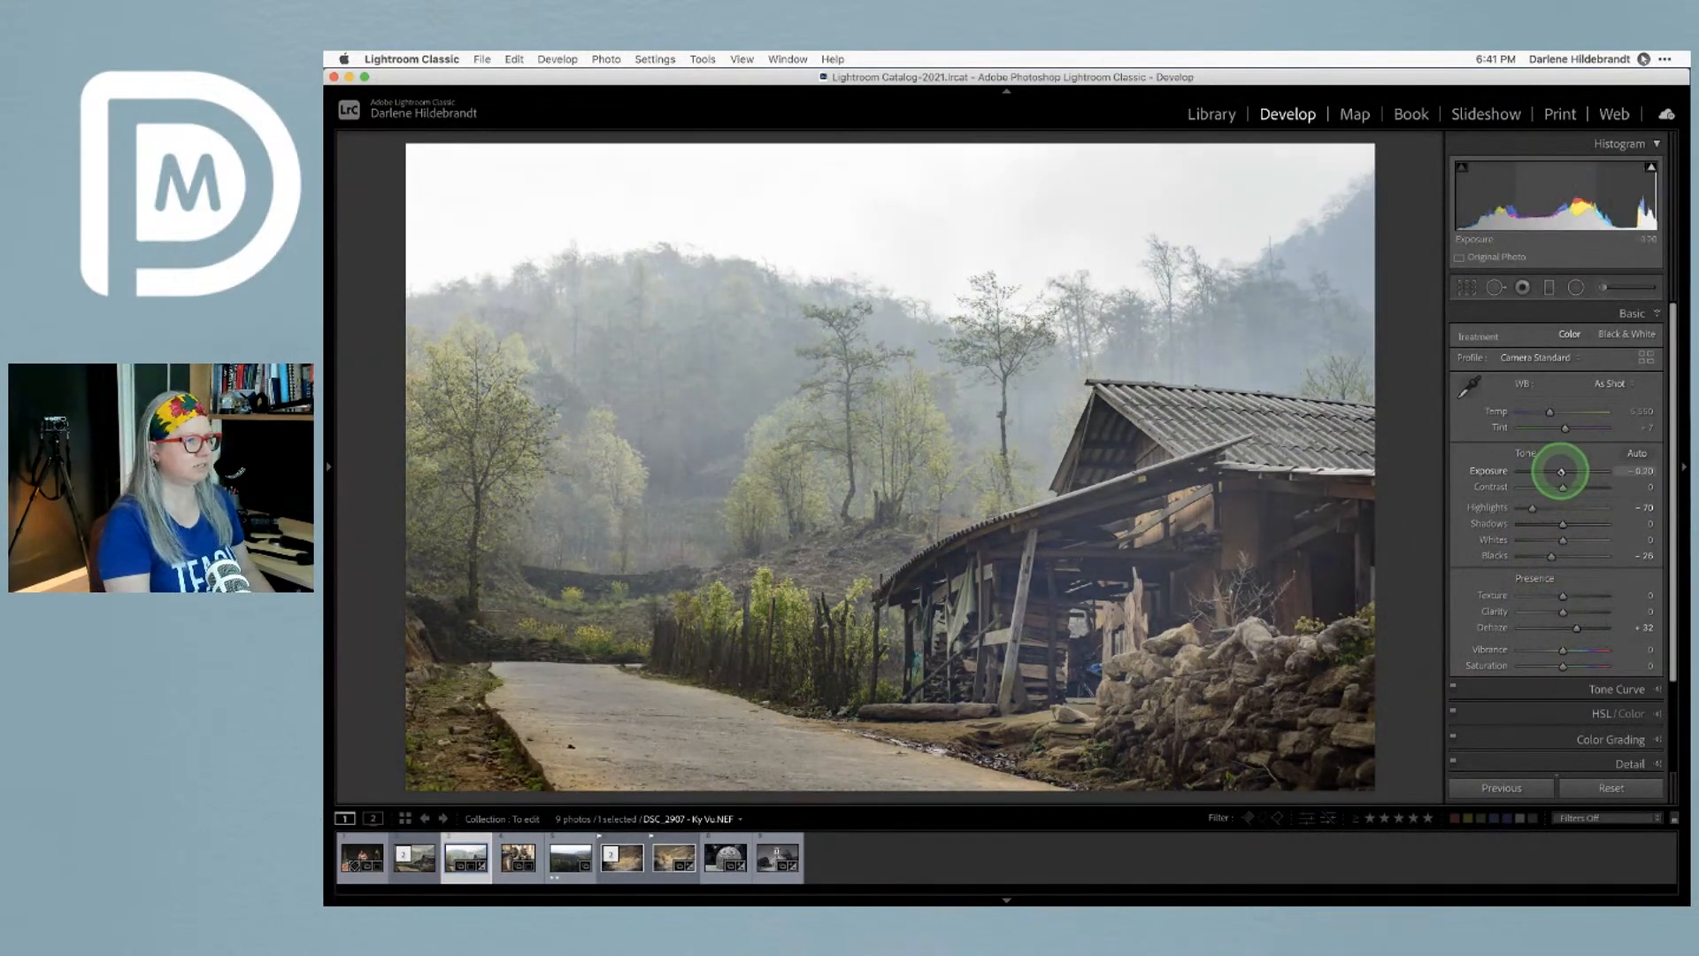
# Warm the raw photo's white balance slightly and set the edited JPG version's temperature to +6
pyautogui.moveTo(1550, 412); pyautogui.dragTo(1554, 412)
pyautogui.press('Left')
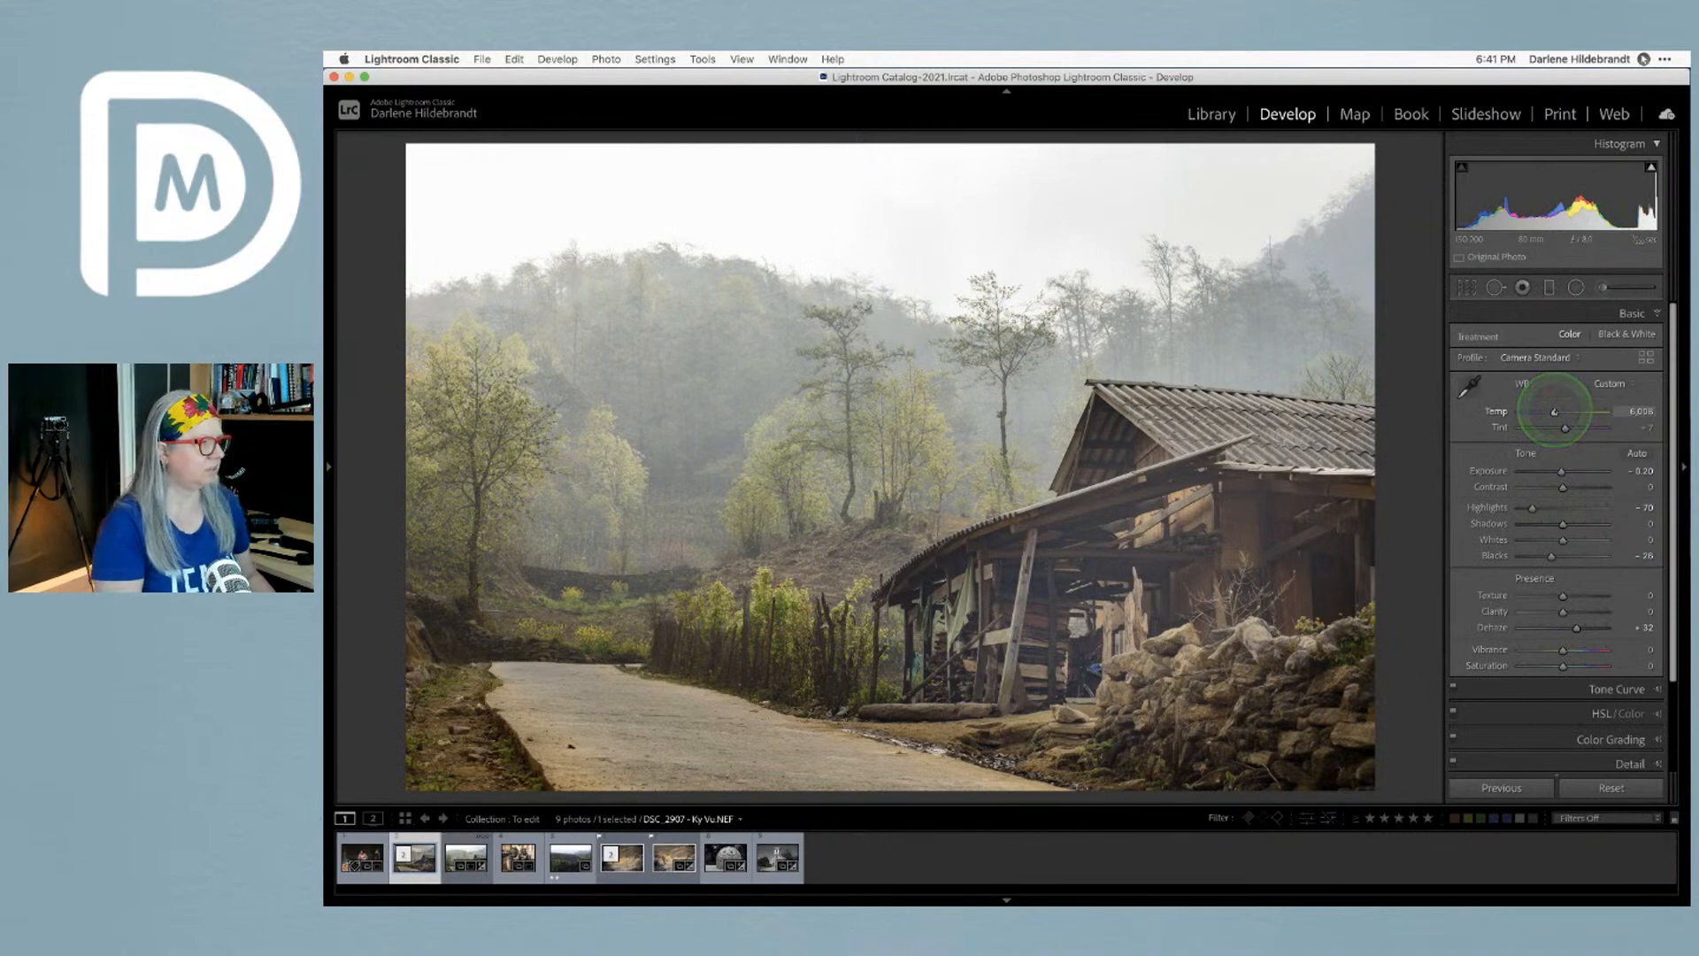
pyautogui.moveTo(1558, 411); pyautogui.dragTo(1564, 411)
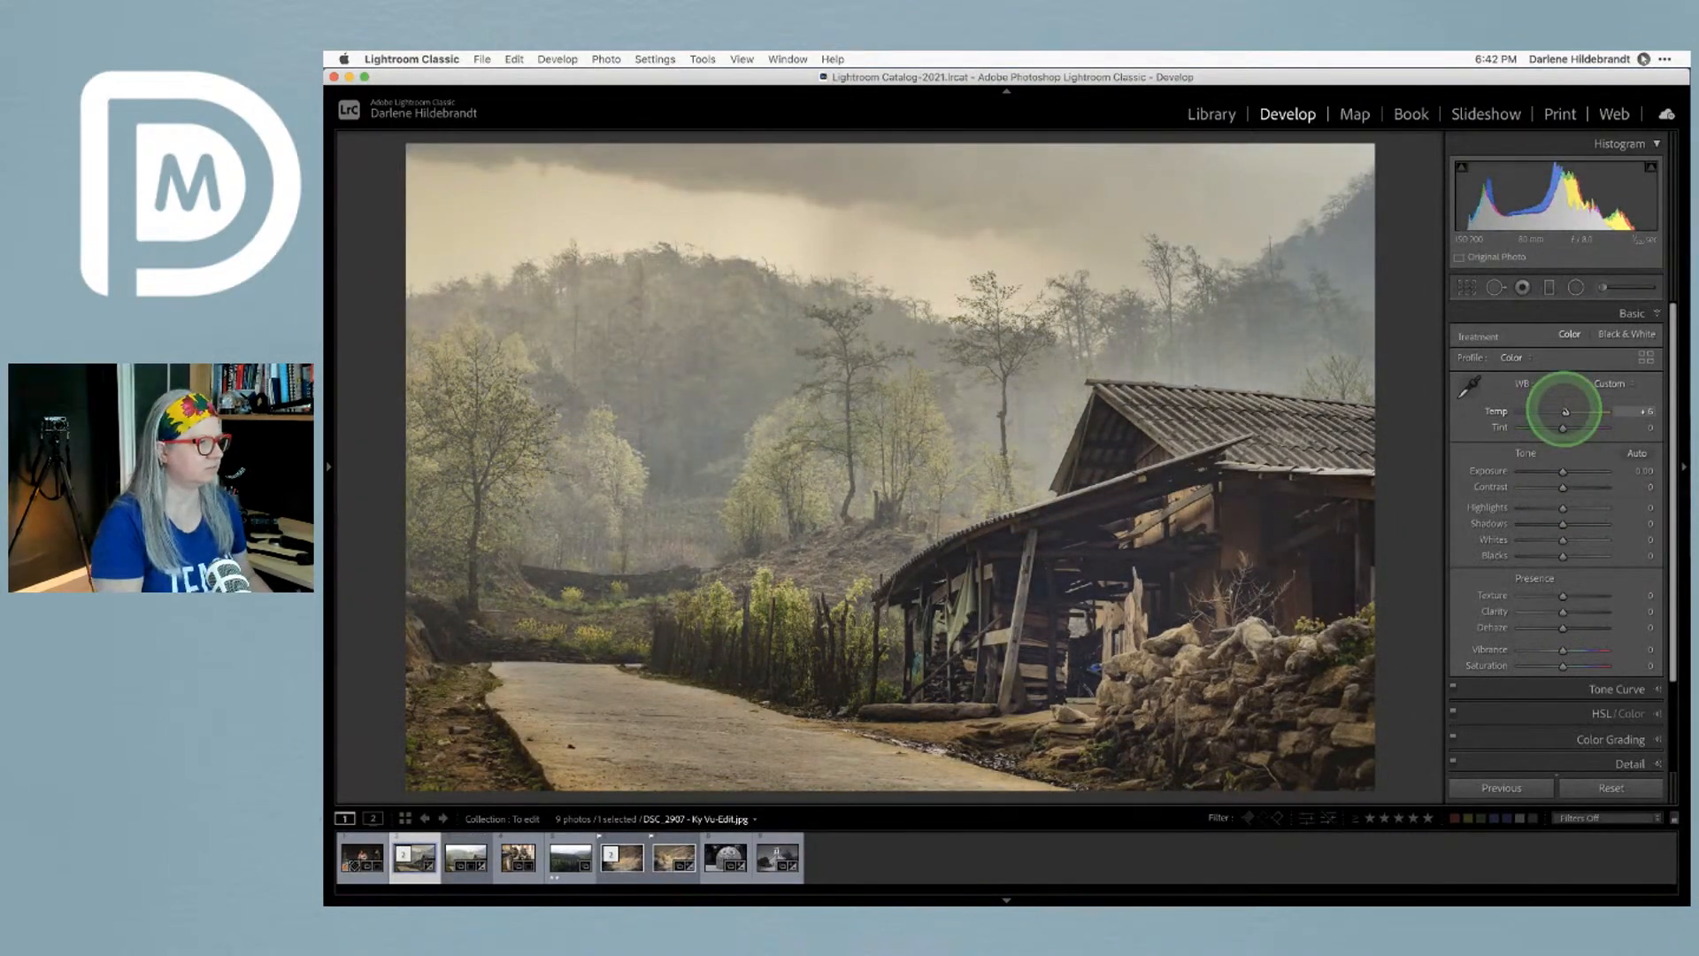
# Compare the edited JPG and the raw barn photo side by side with all surrounding panels hidden
pyautogui.hotkey('shift', 'Right')
pyautogui.press('c')
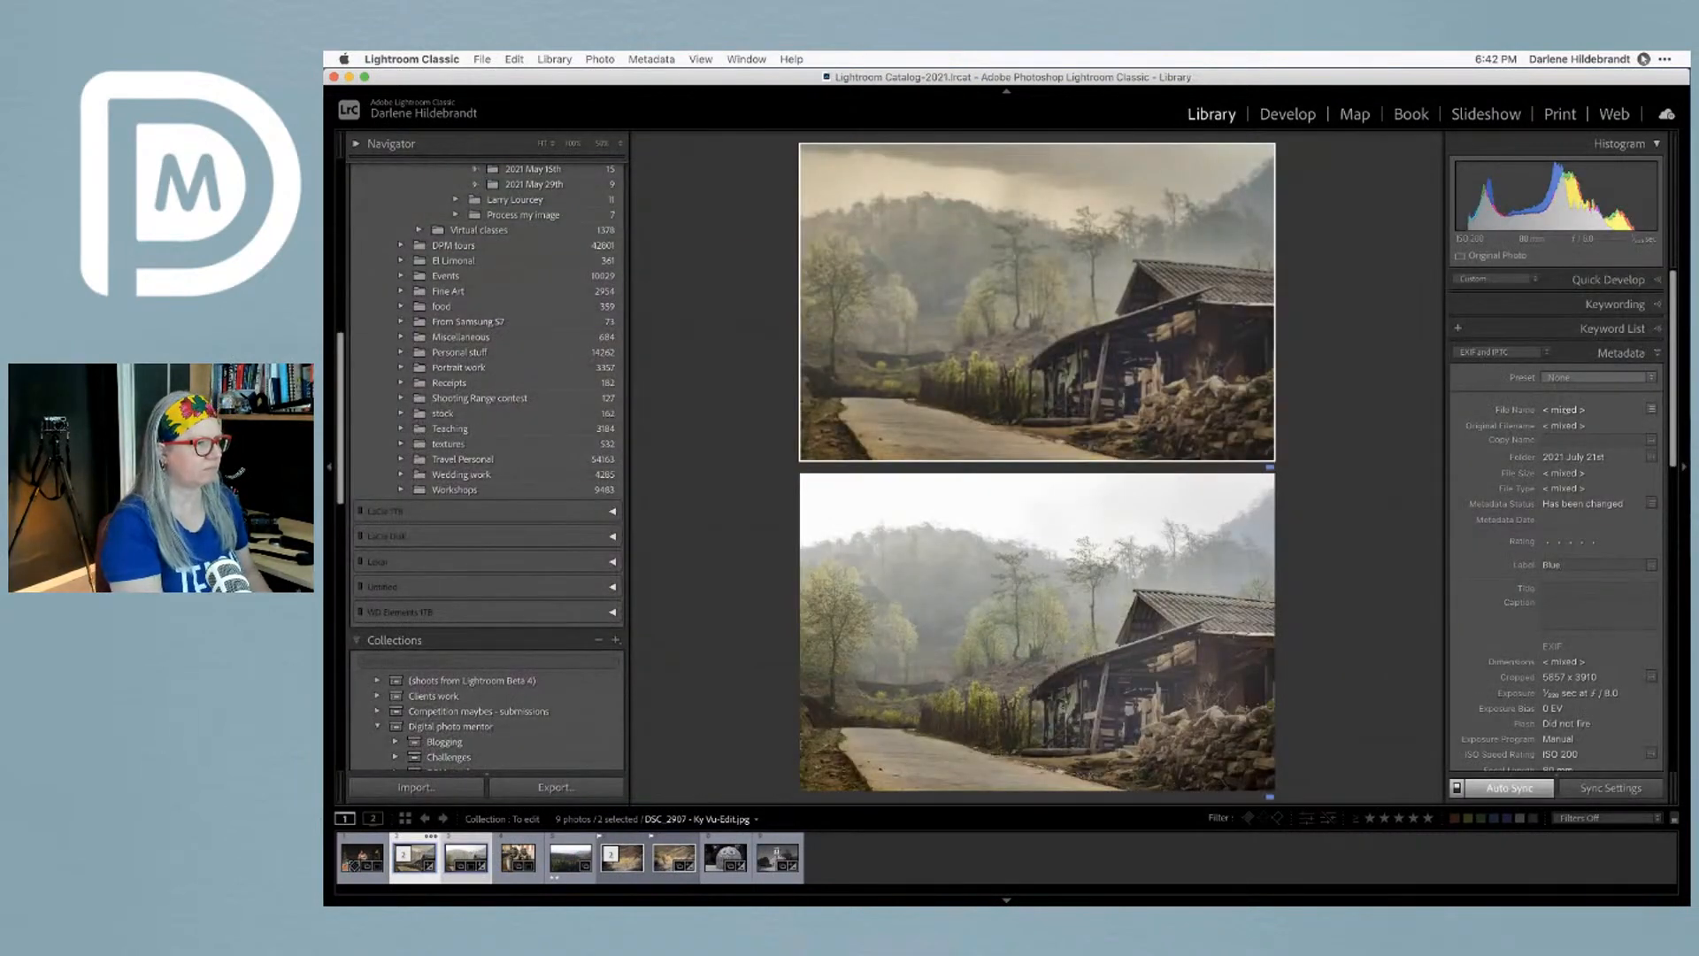
pyautogui.press('Tab')
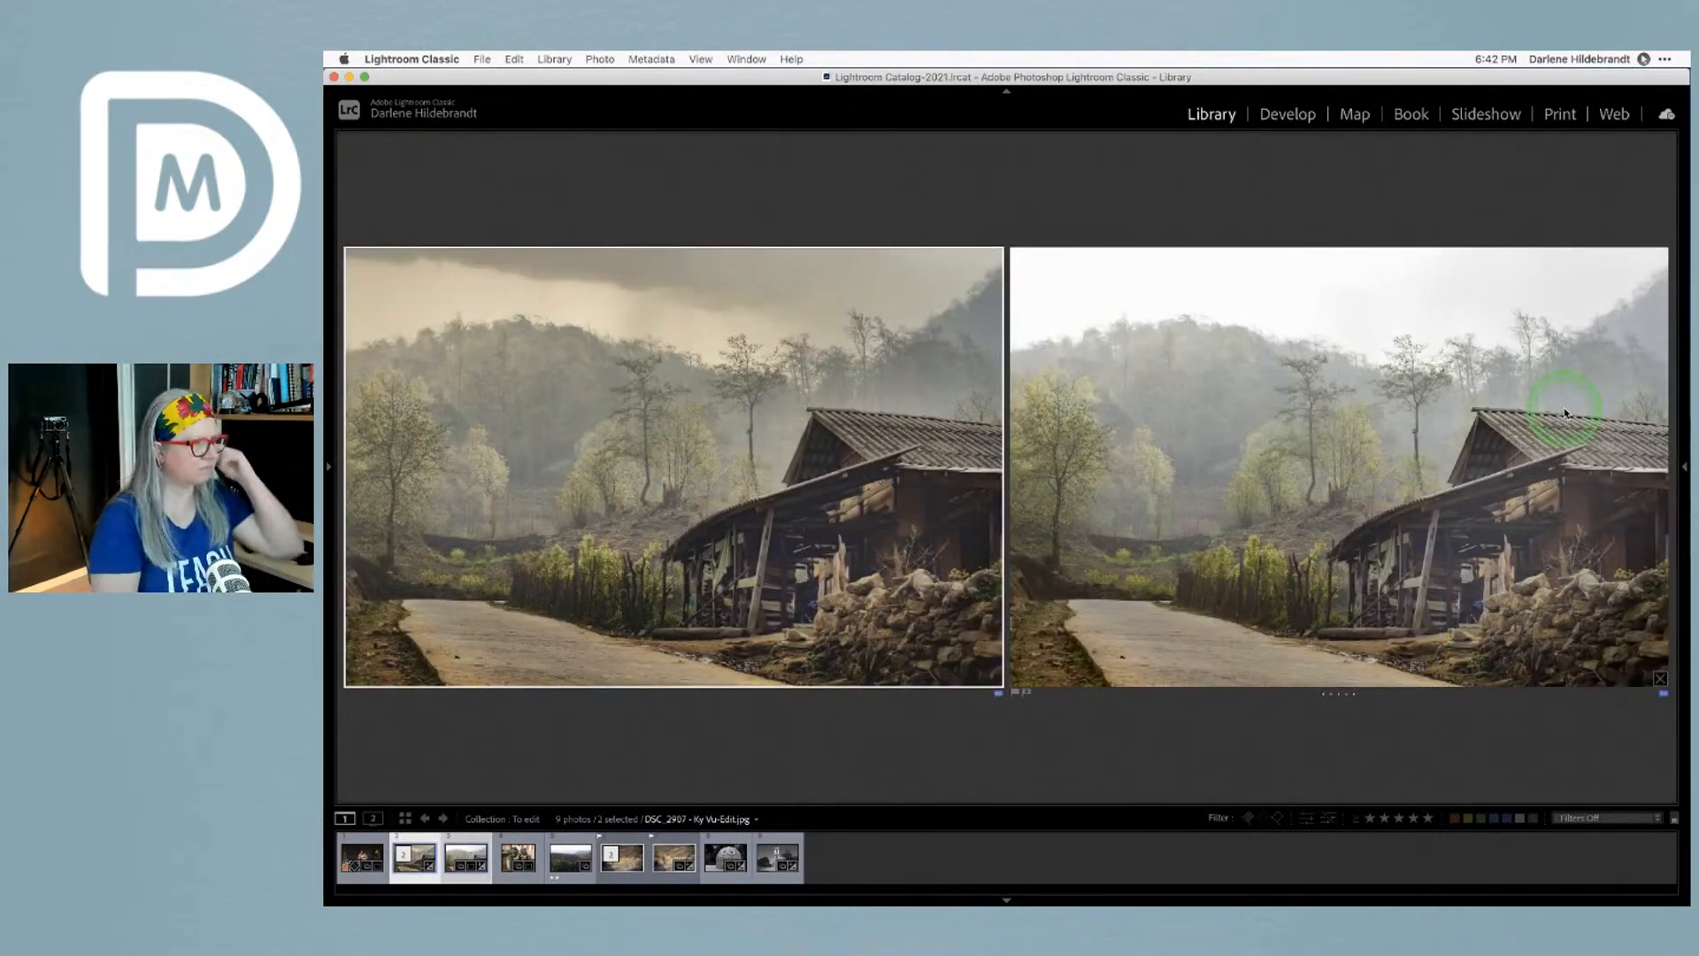
pyautogui.hotkey('shift', 'Tab')
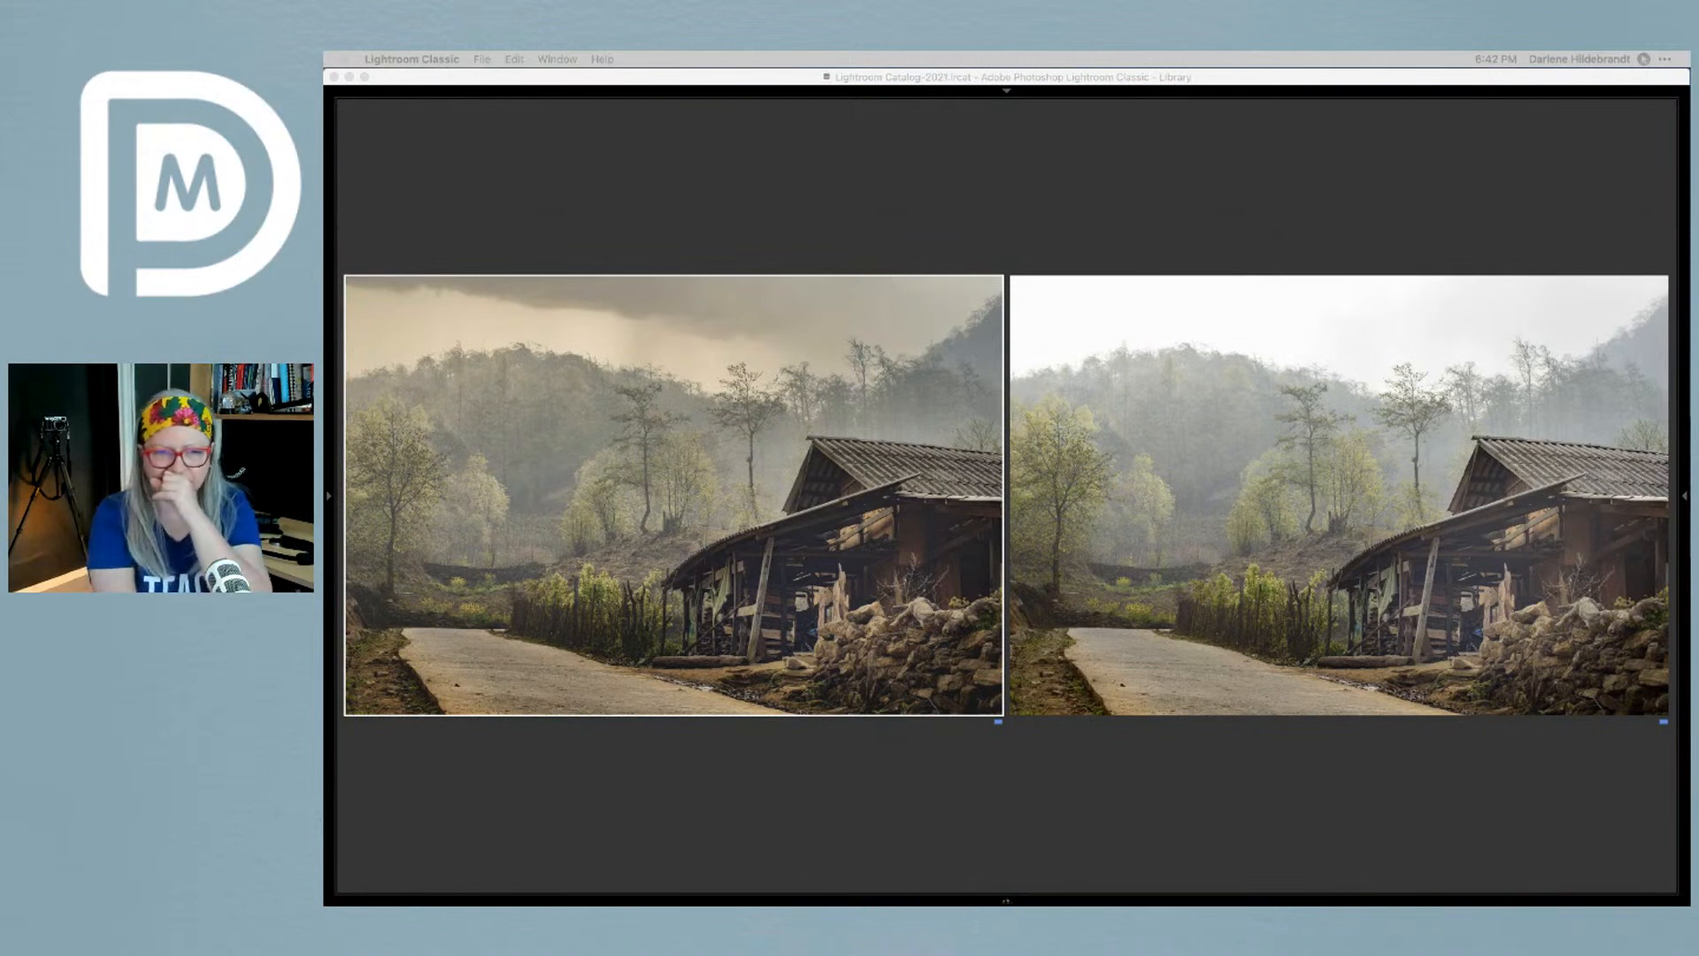
# Crop part of the blank sky off the top of the raw barn photo and return to the side-by-side comparison
pyautogui.click(1319, 742)
pyautogui.click(1309, 628)
pyautogui.press('d')
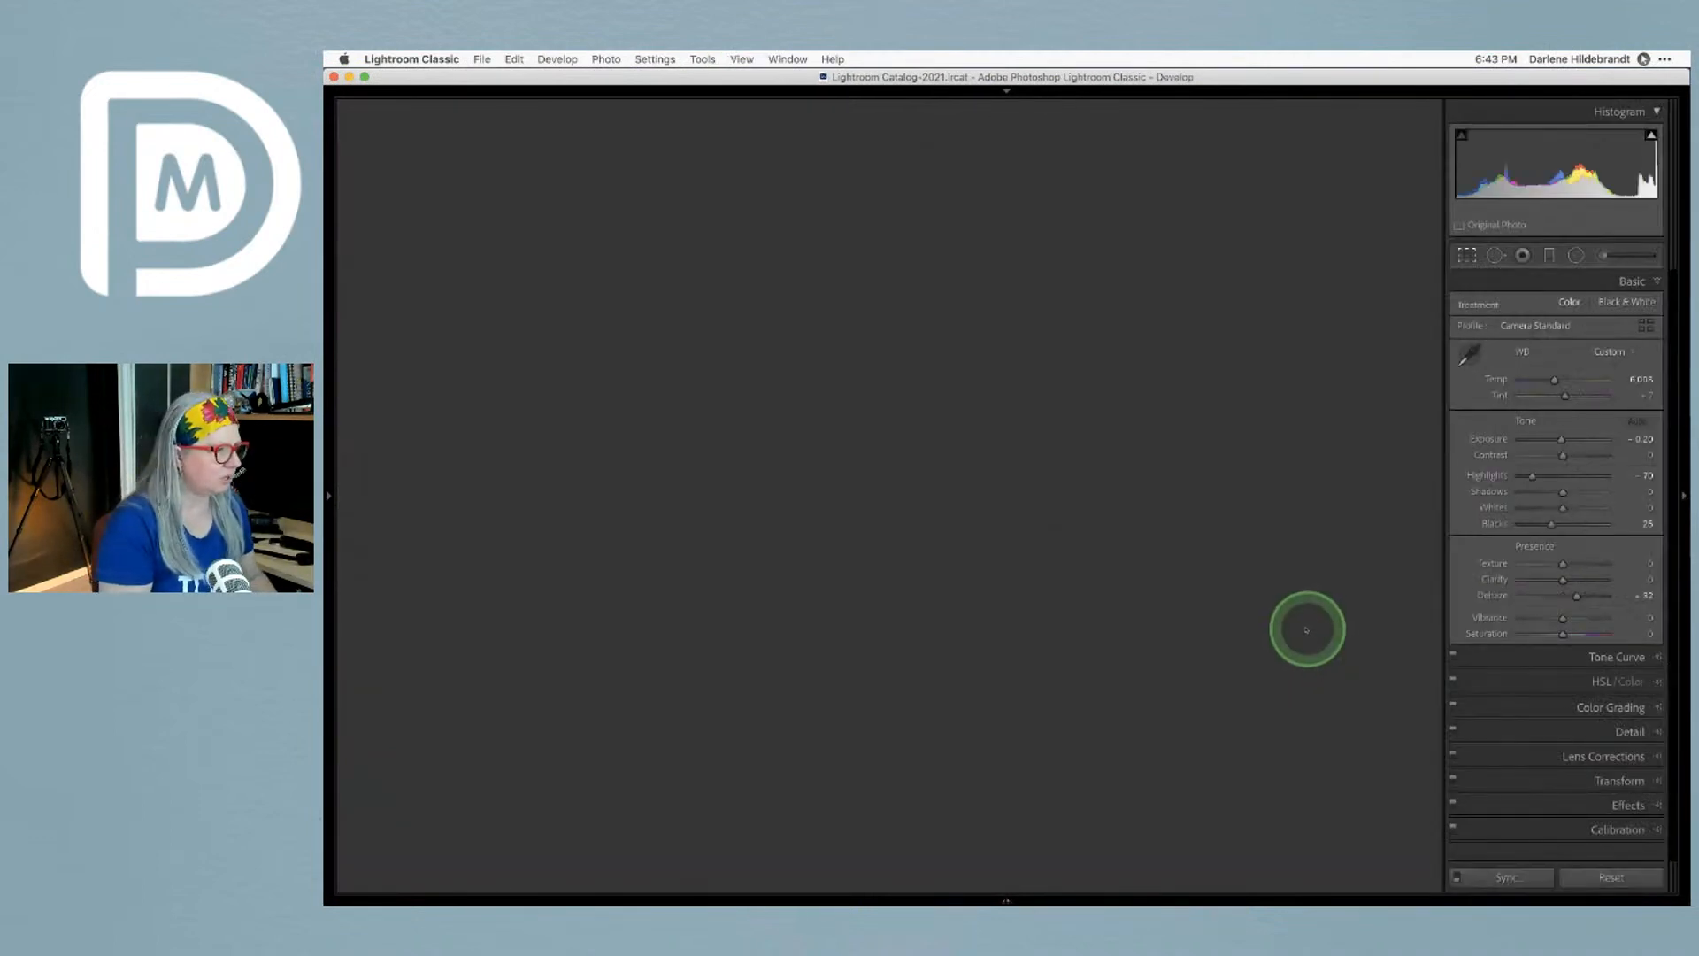
pyautogui.press('r')
pyautogui.moveTo(890, 148); pyautogui.dragTo(902, 184)
pyautogui.press('c')
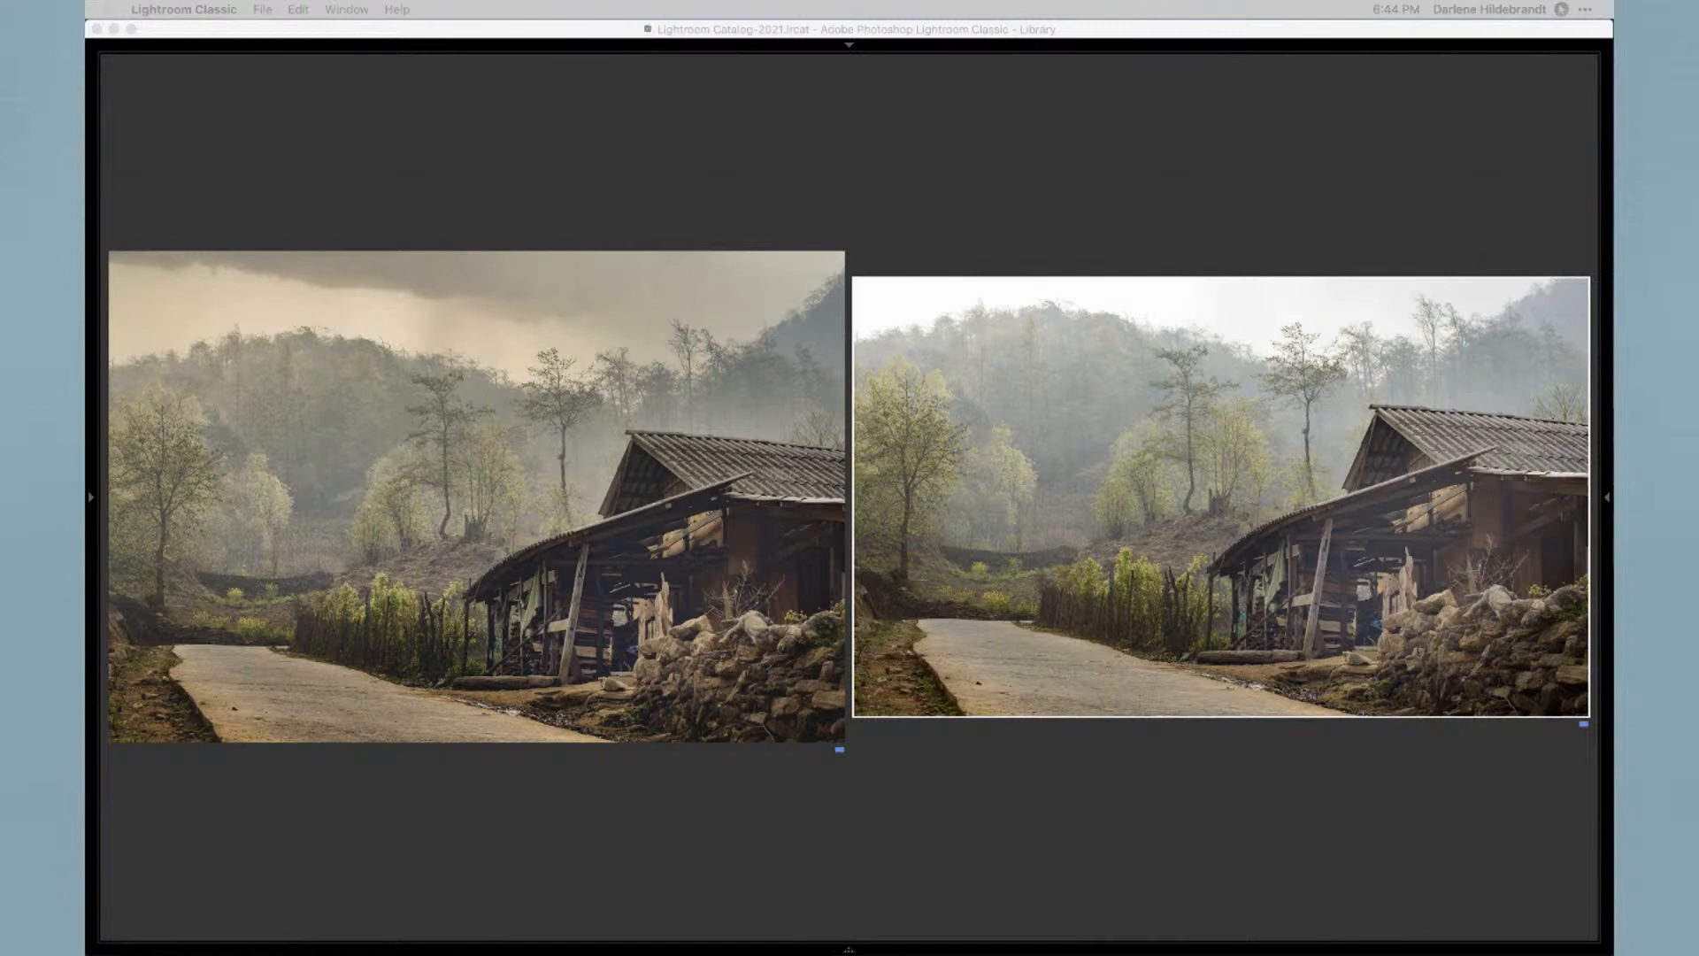
# Convert both versions of the barn photo to black and white and compare them side by side
pyautogui.click(1142, 801)
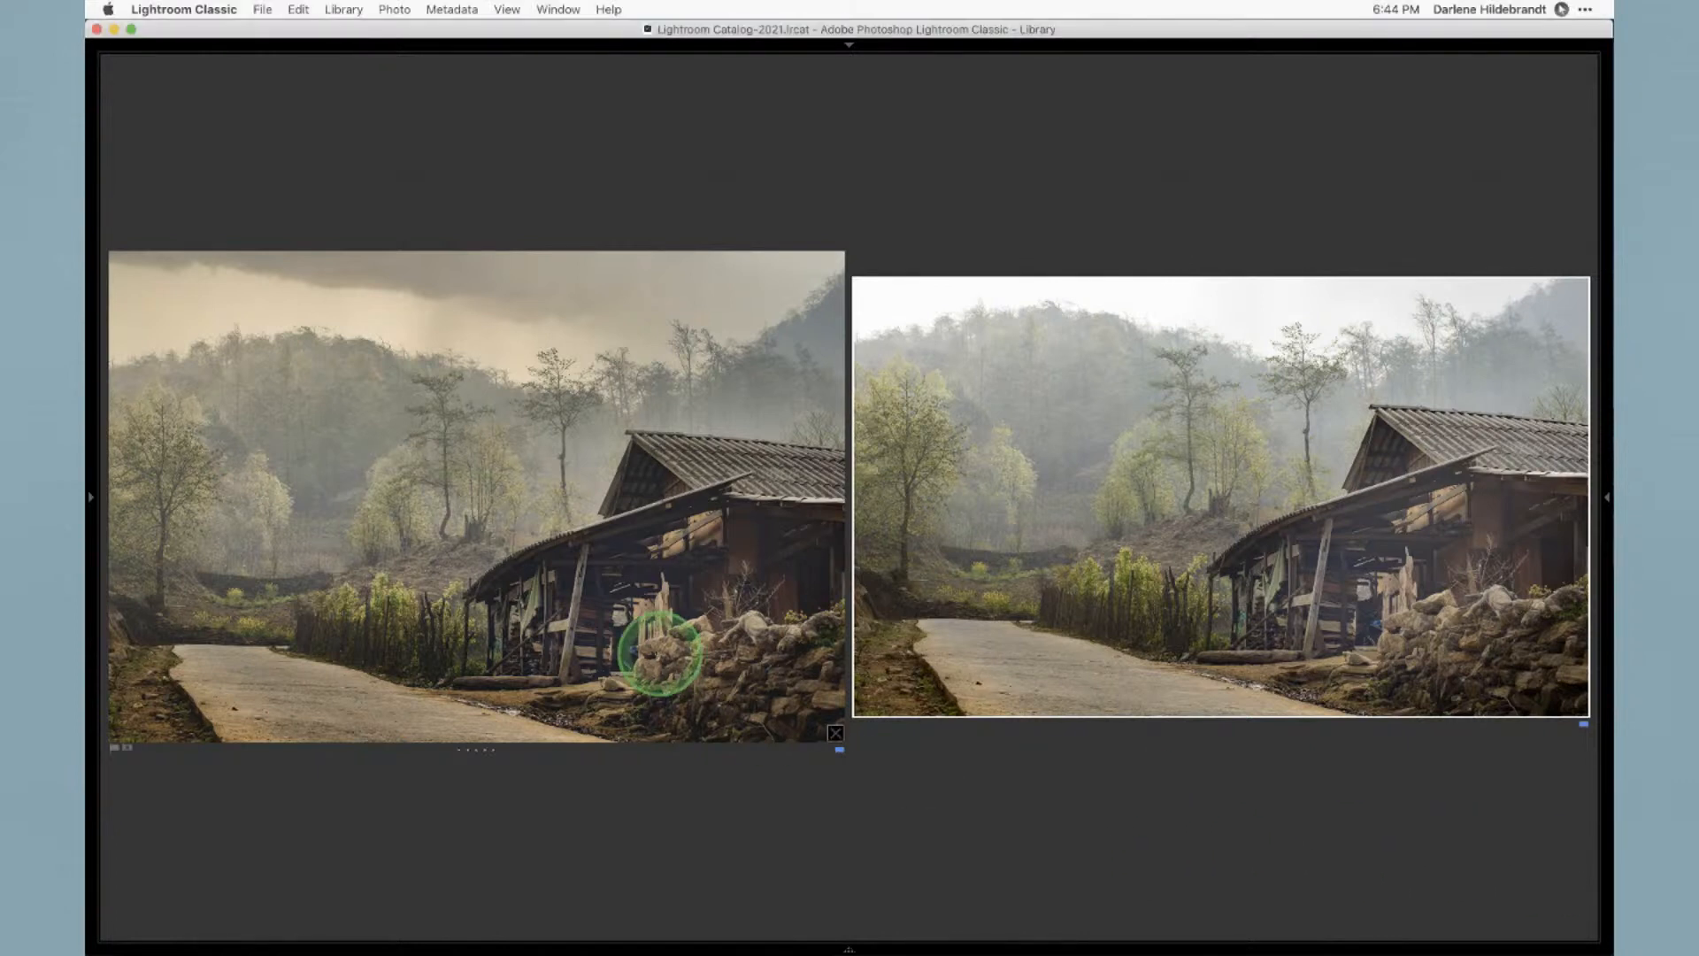
pyautogui.click(652, 651)
pyautogui.press('d')
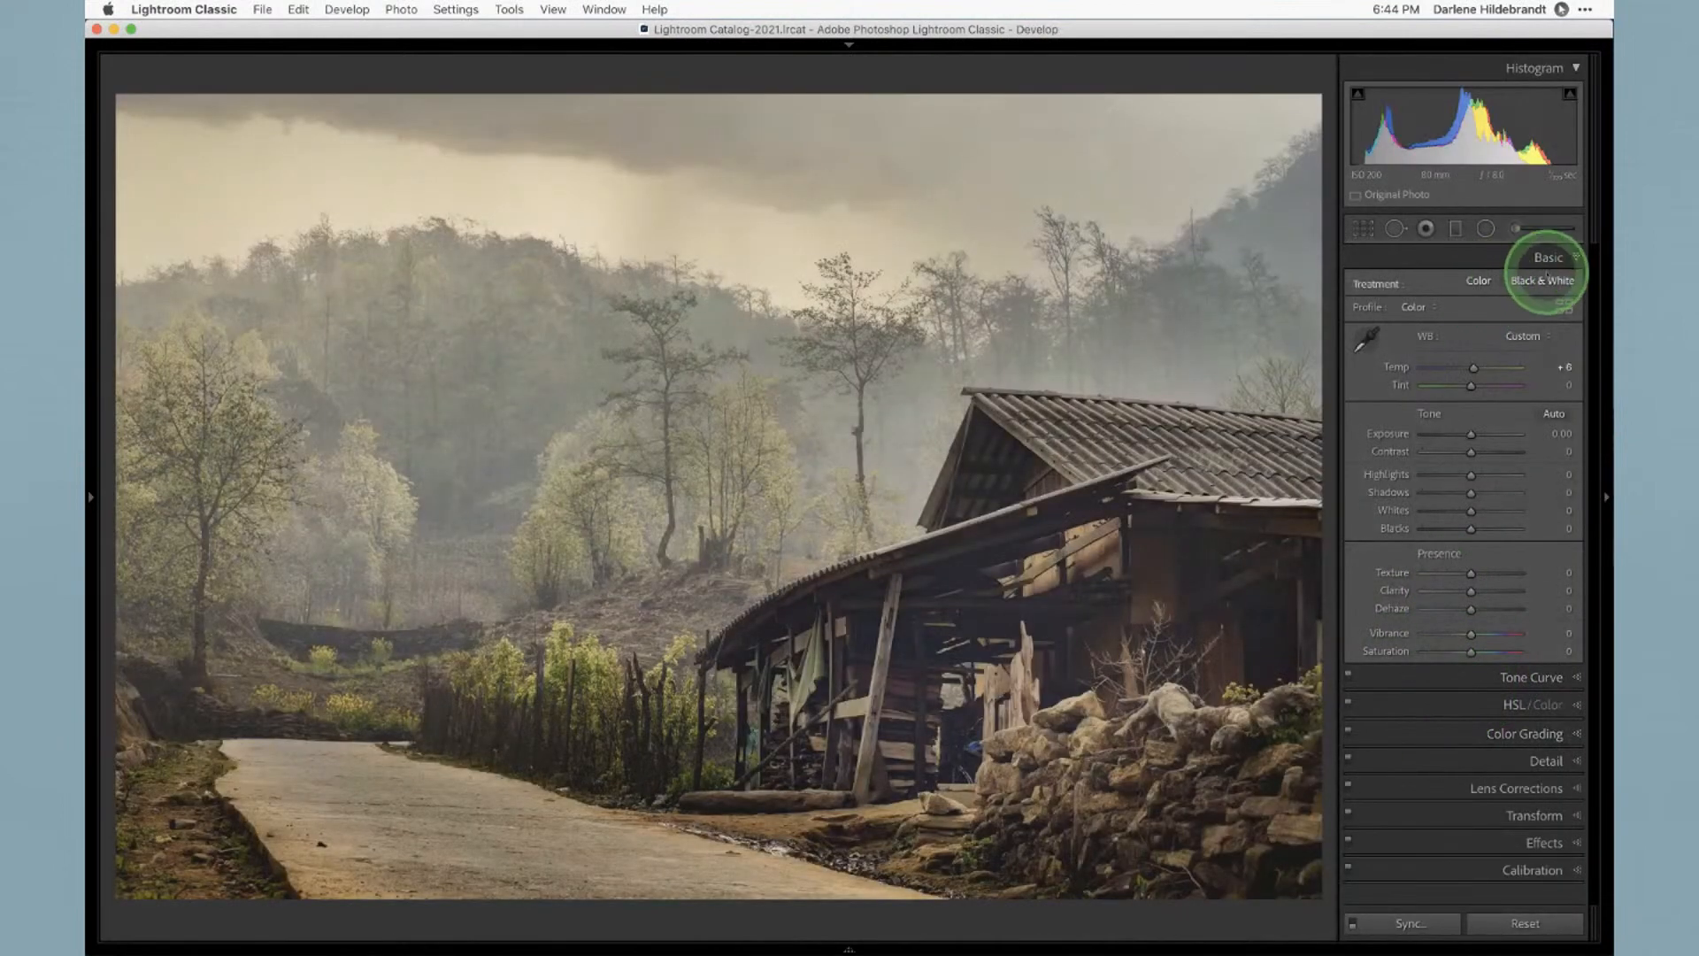
pyautogui.click(1542, 280)
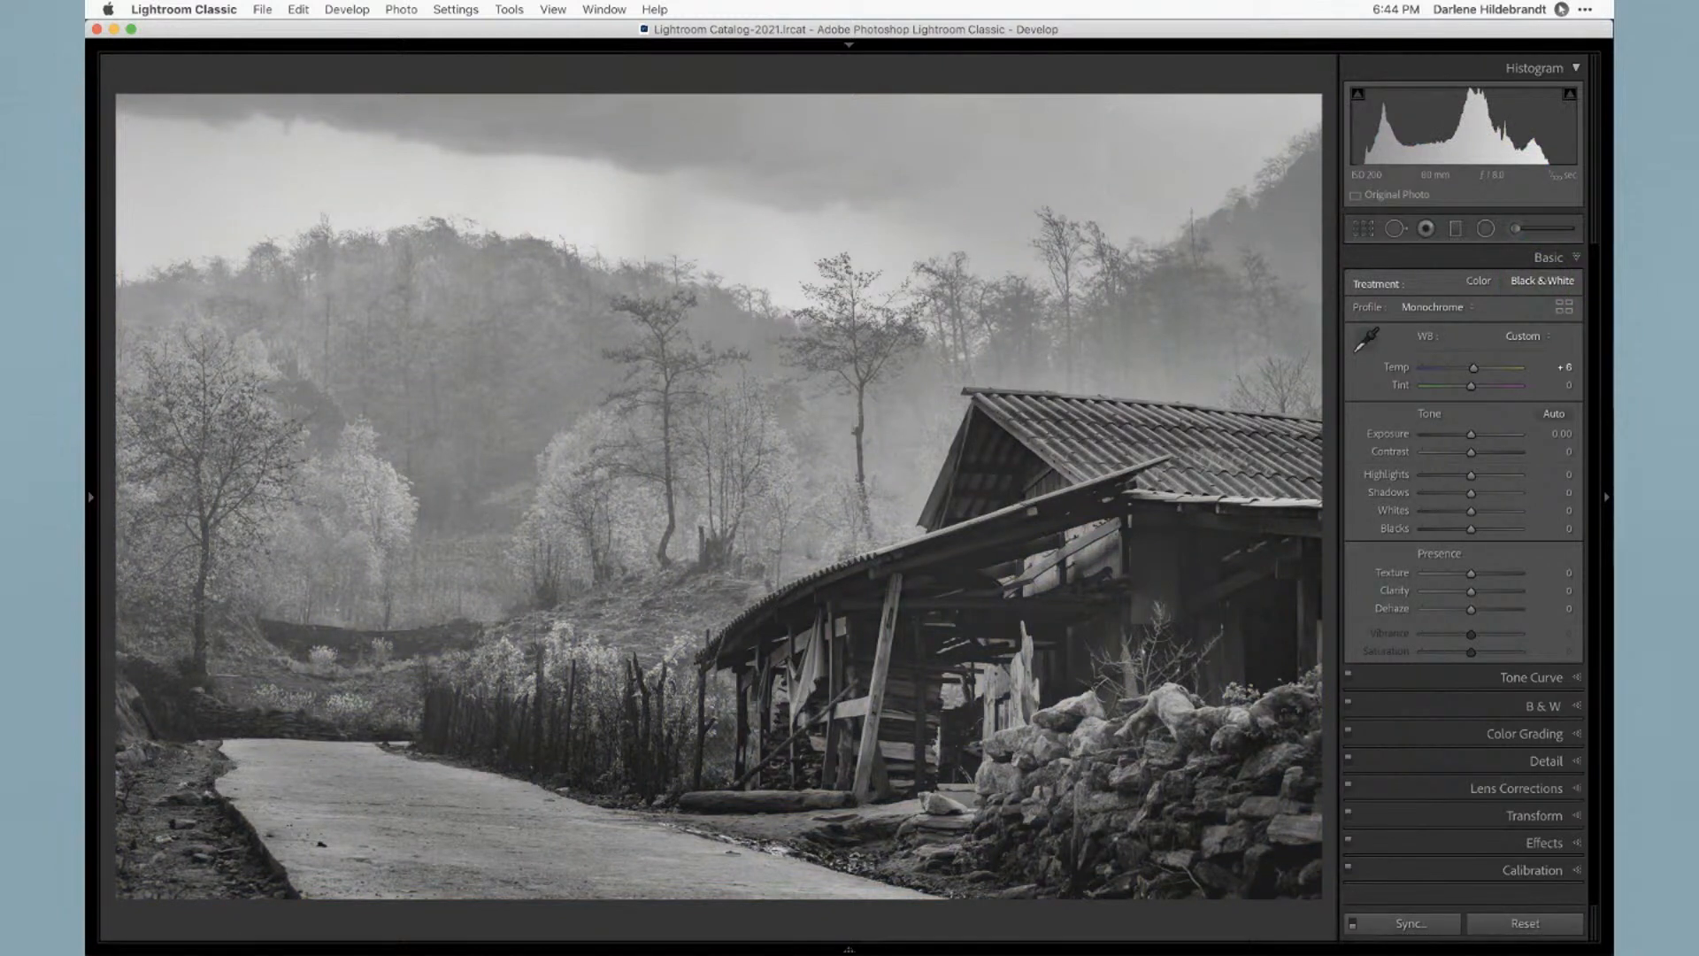
pyautogui.click(1541, 280)
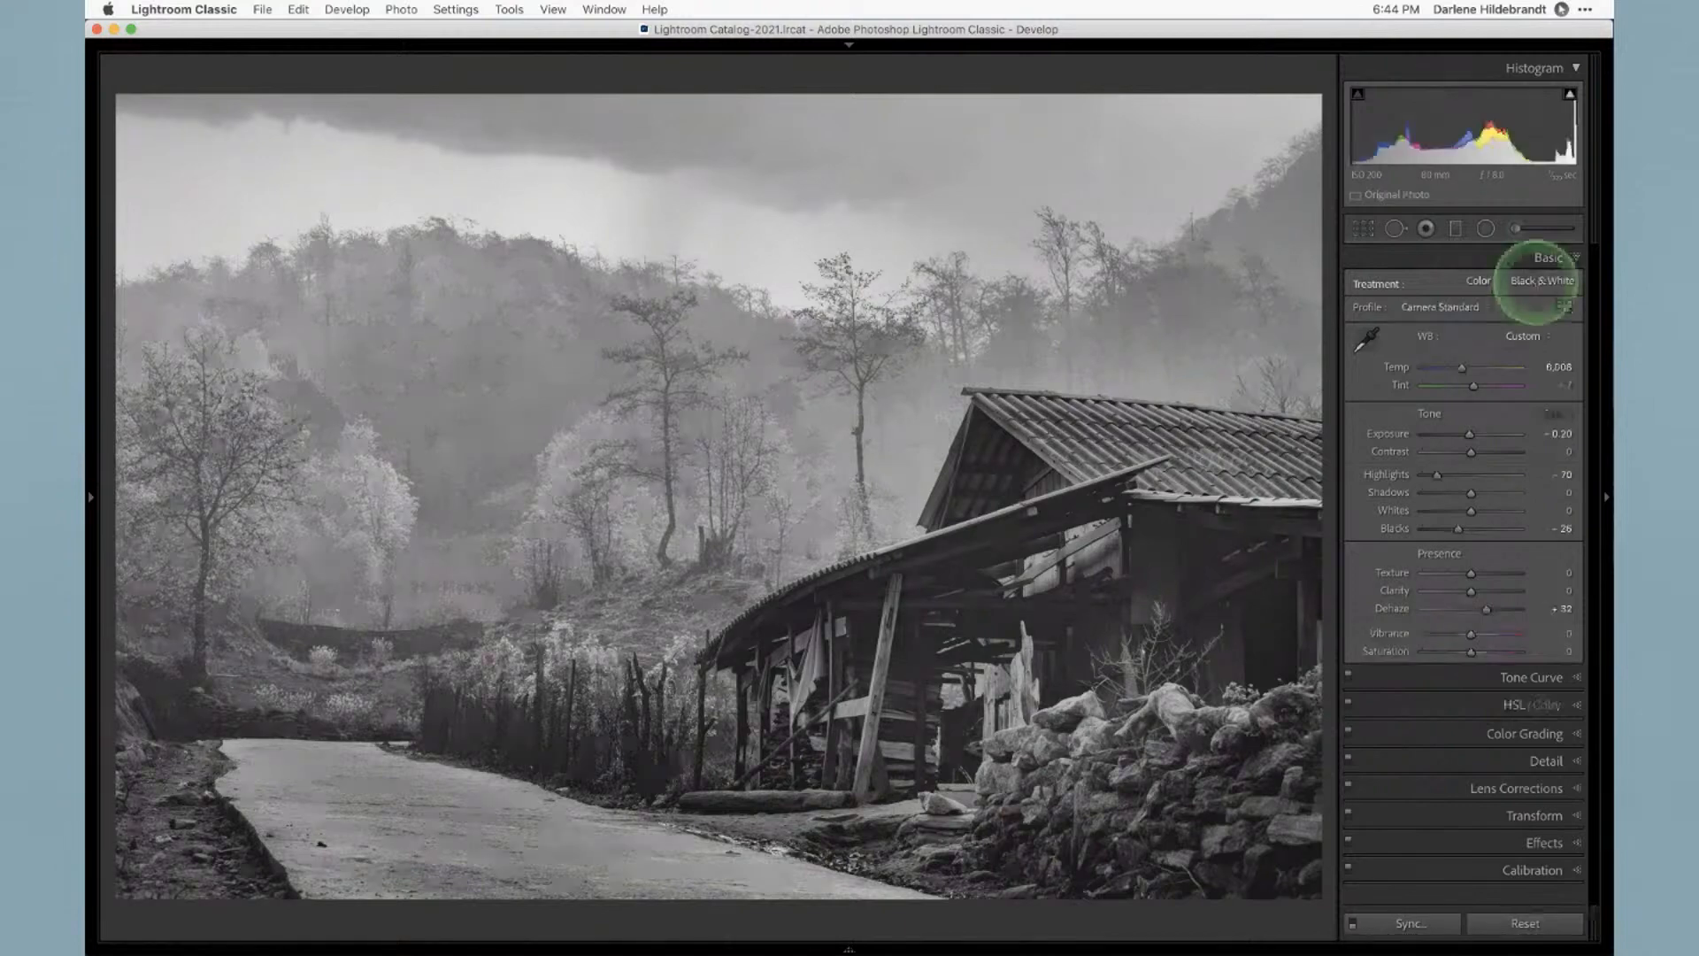
pyautogui.press('c')
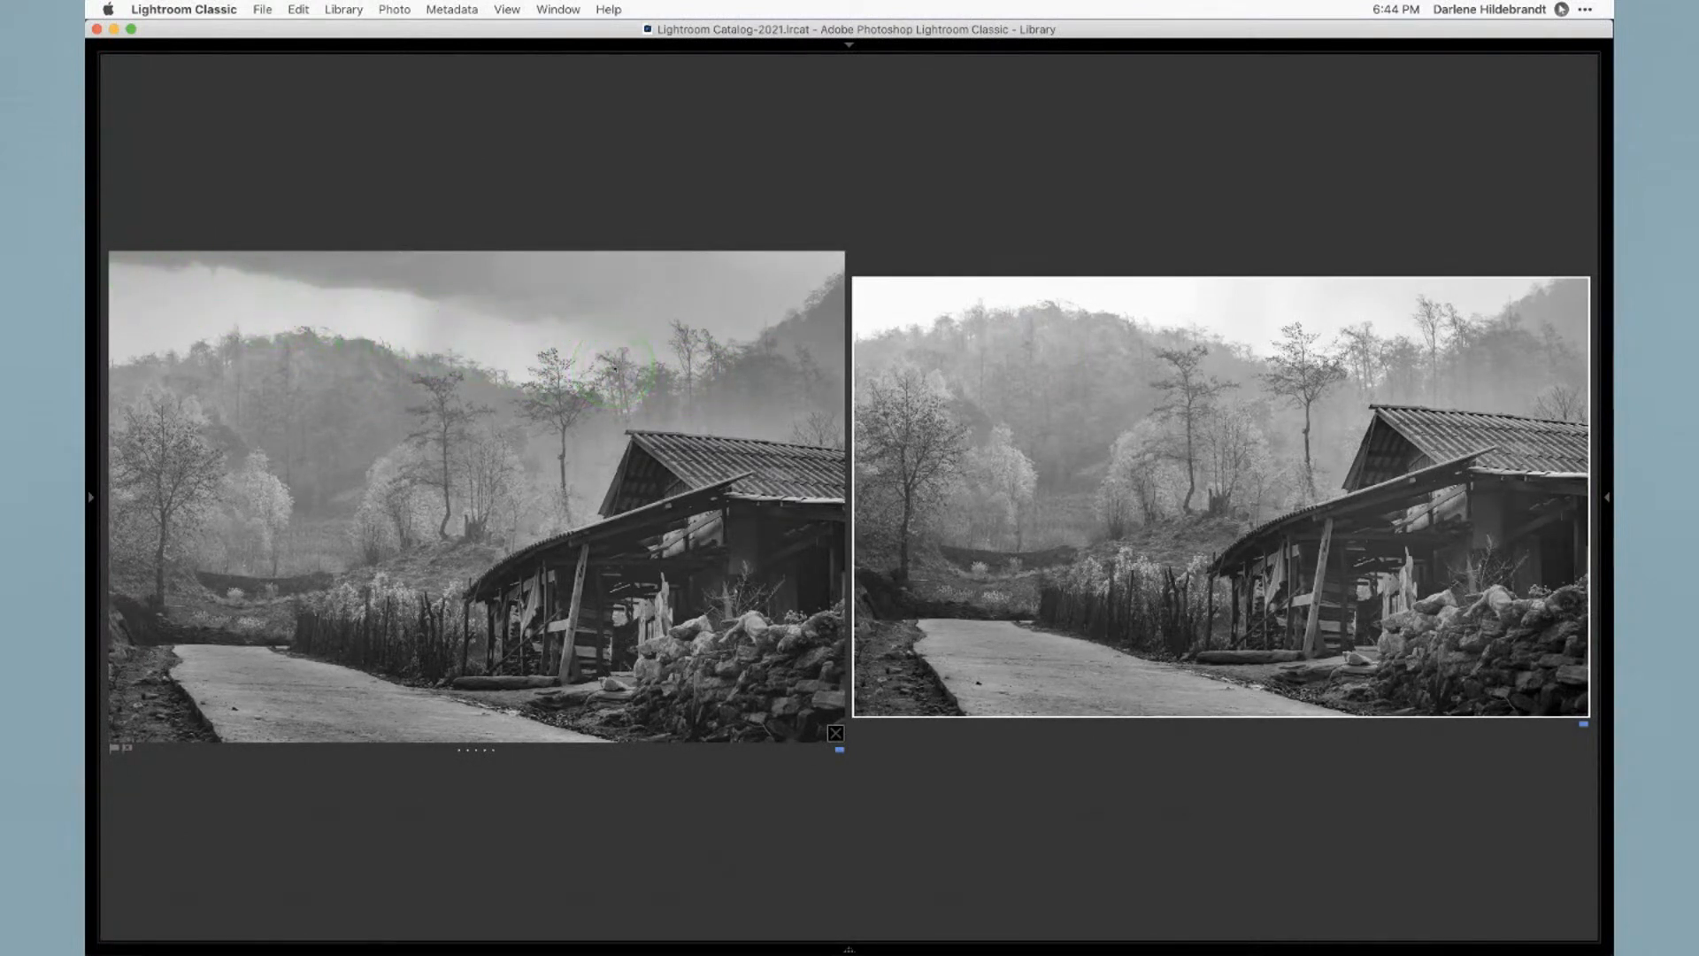
# Undo the black and white conversions of both barn photos
pyautogui.press('super+z')
pyautogui.press('super+z')
pyautogui.press('super+z')
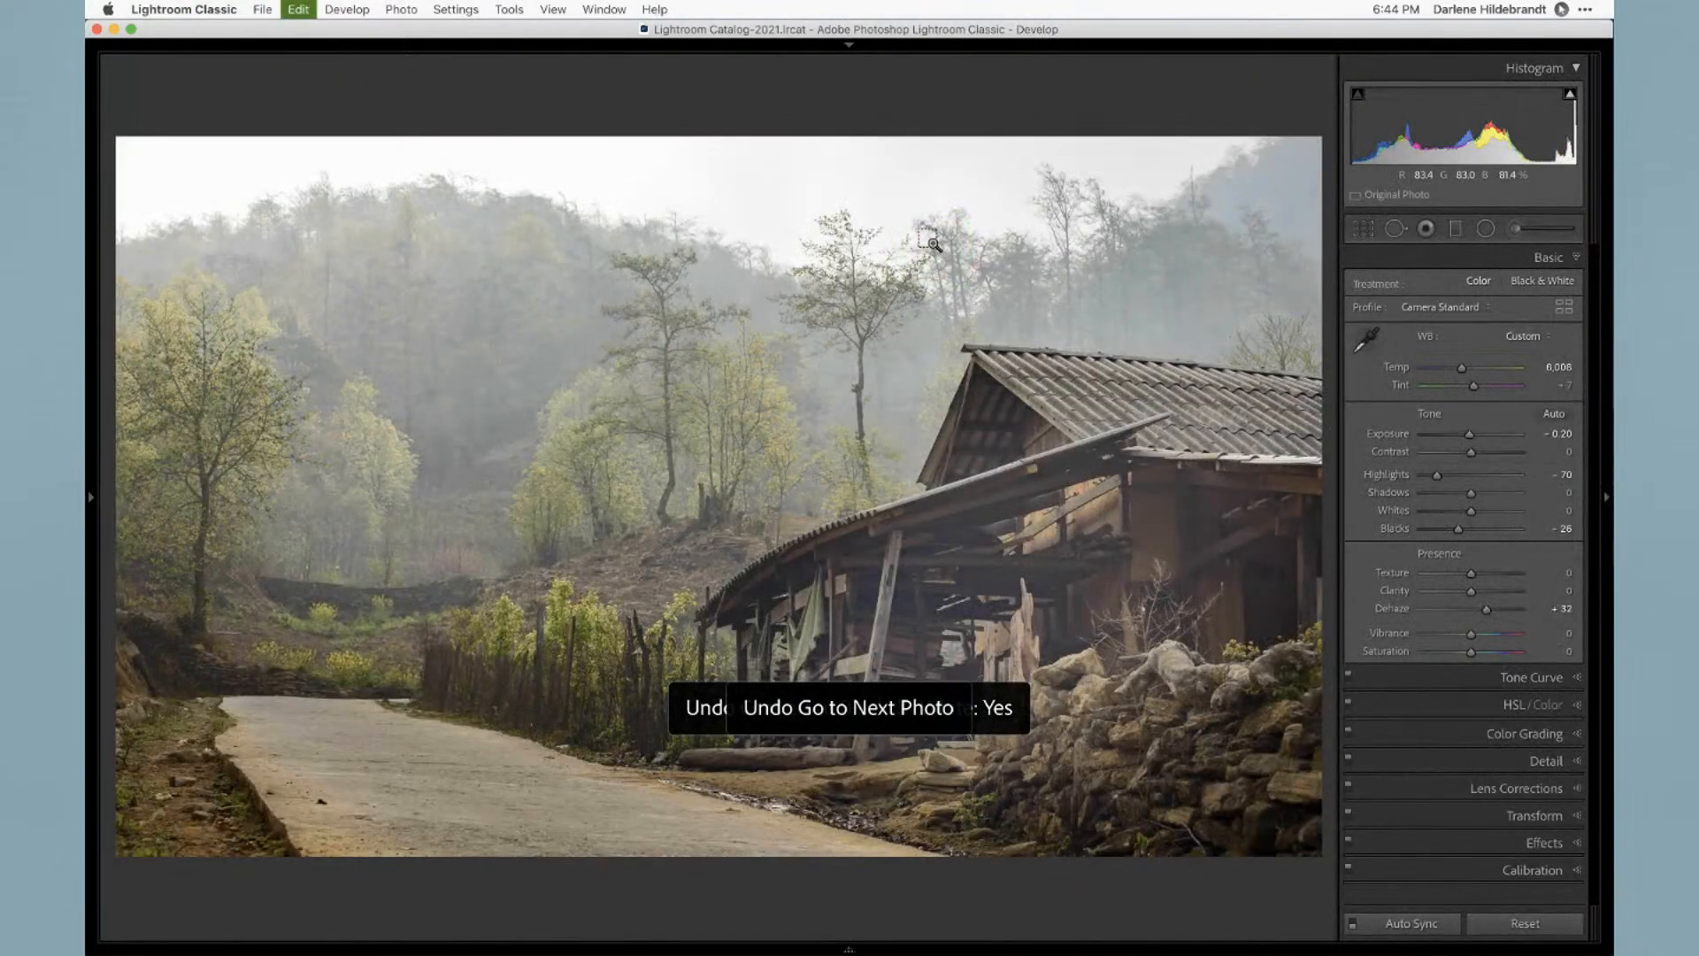
pyautogui.press('super+z')
pyautogui.press('super+z')
pyautogui.press('super+z')
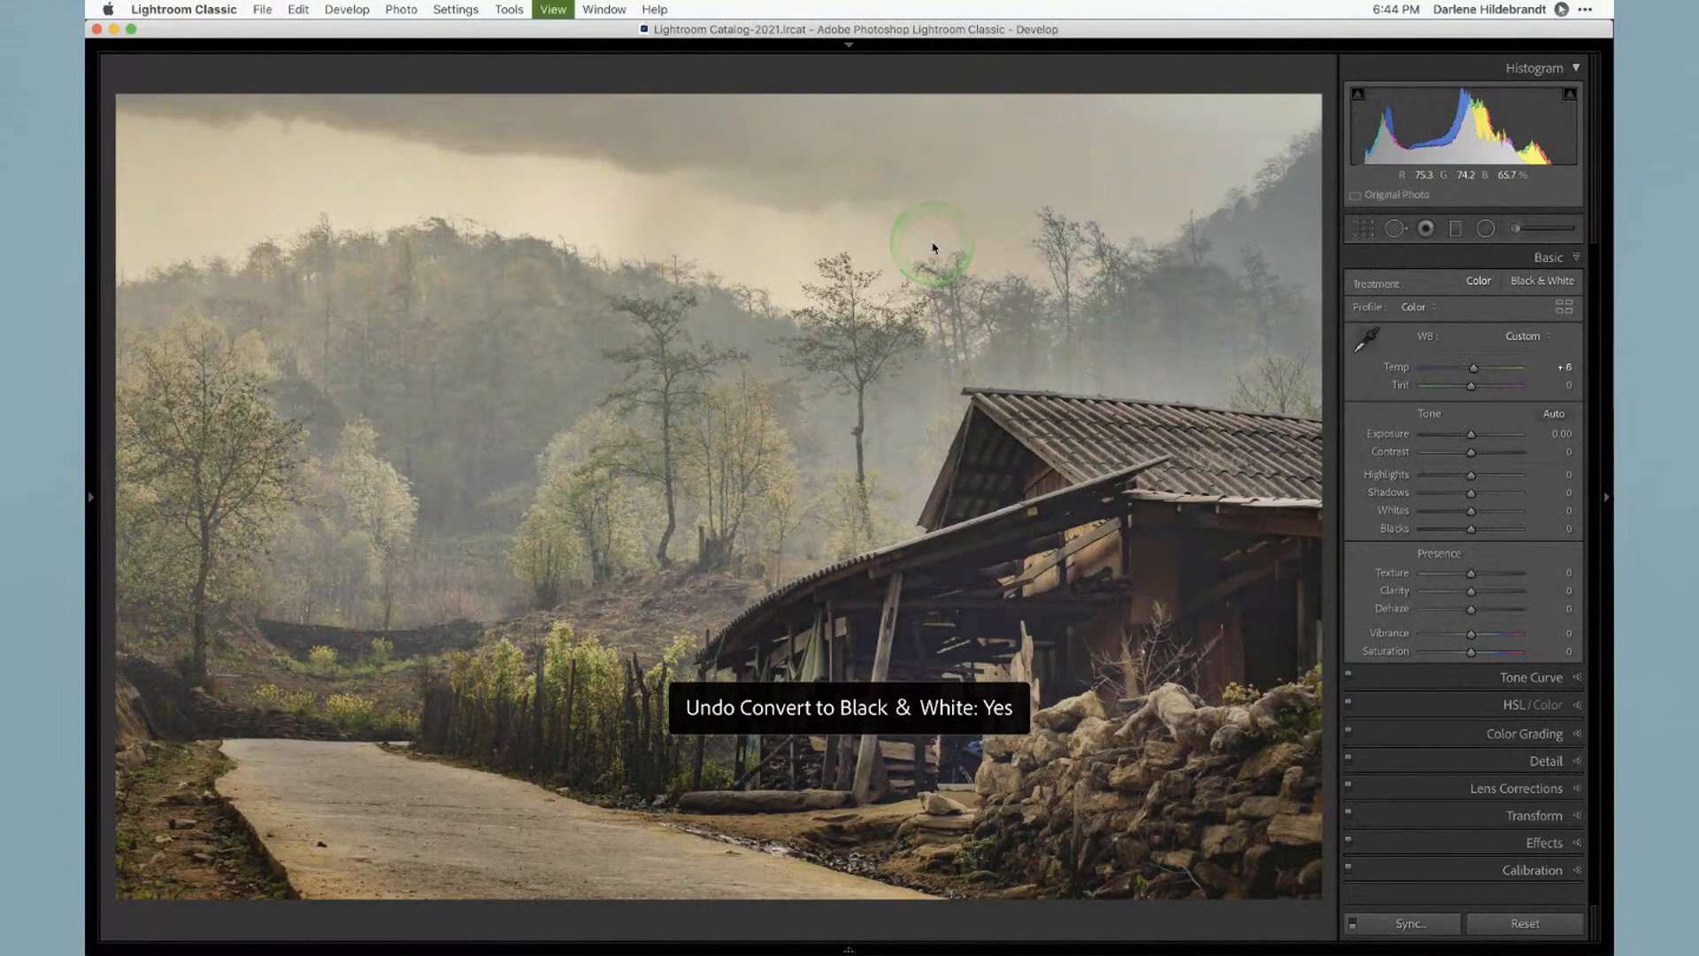
# Open the black and white stone owl photo for developing and show its unedited before version
pyautogui.press('g')
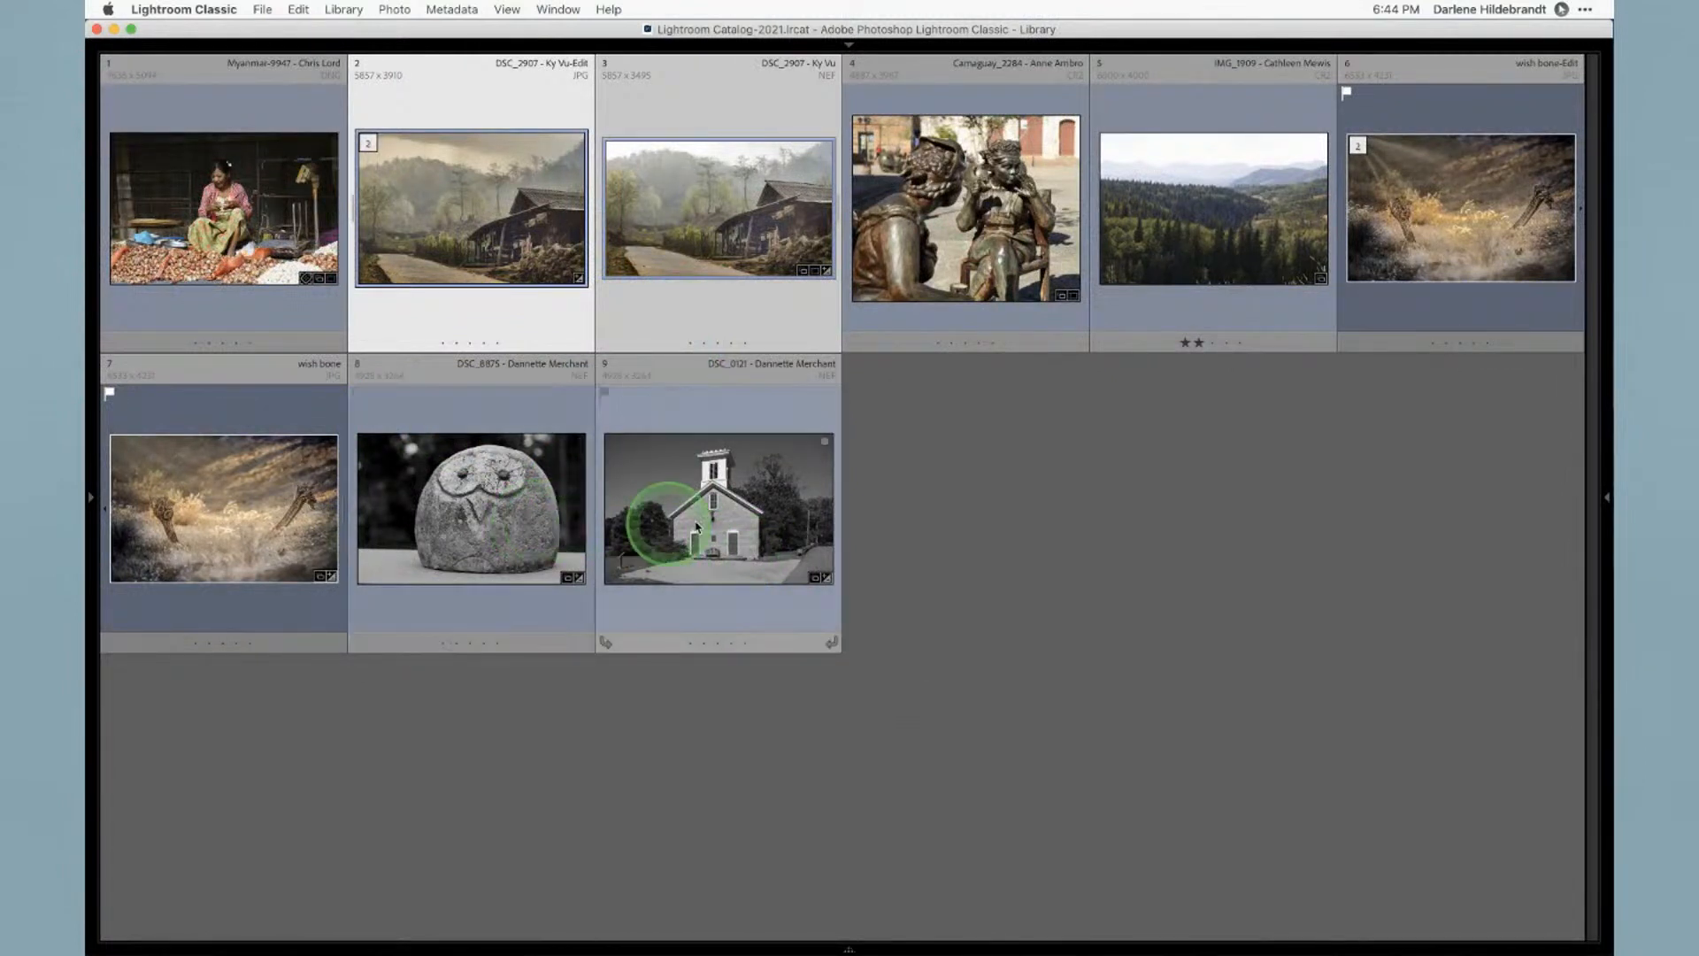
pyautogui.click(491, 520)
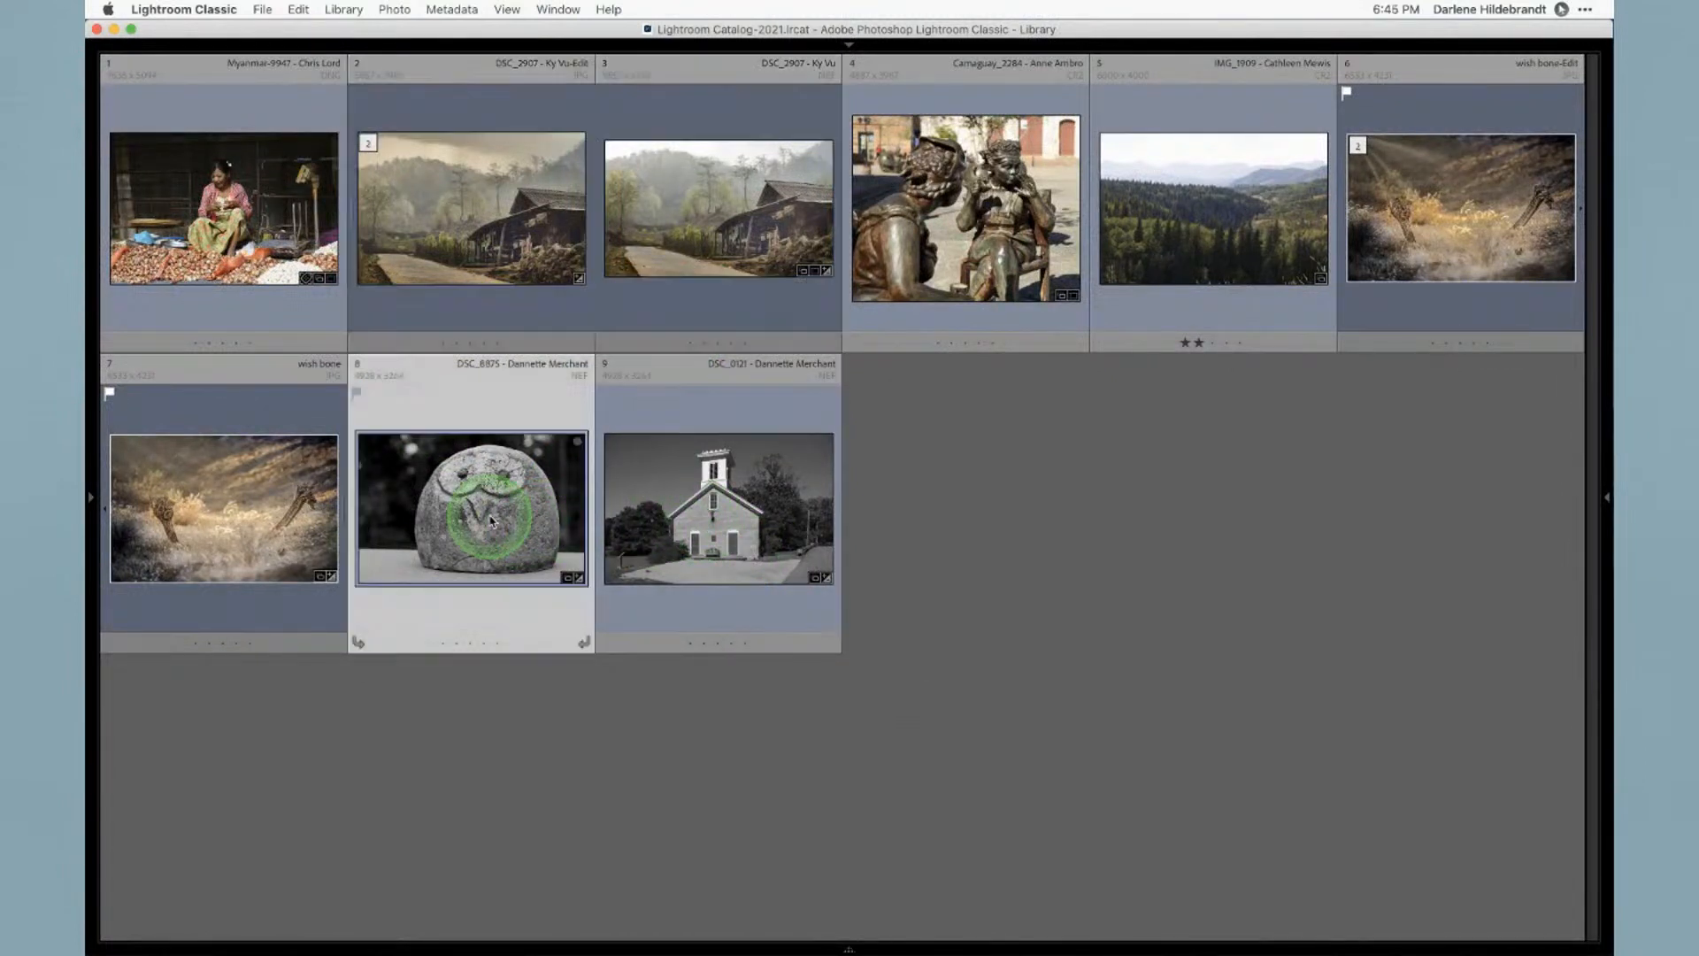
pyautogui.press('d')
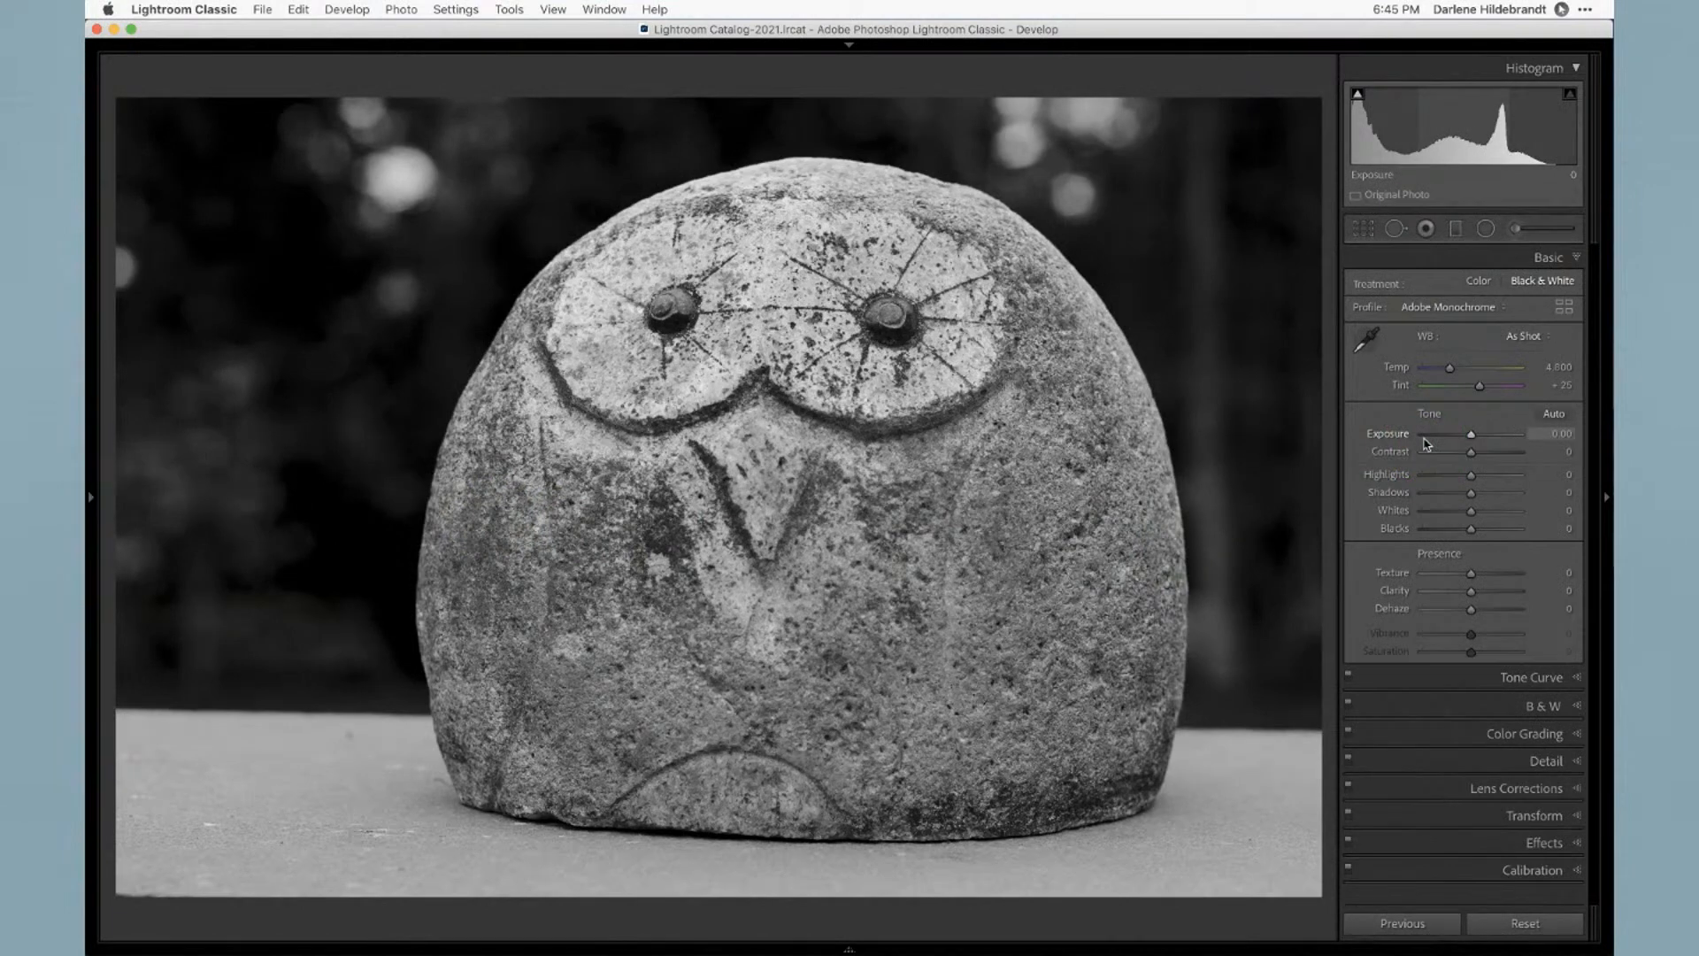
pyautogui.press('\\')
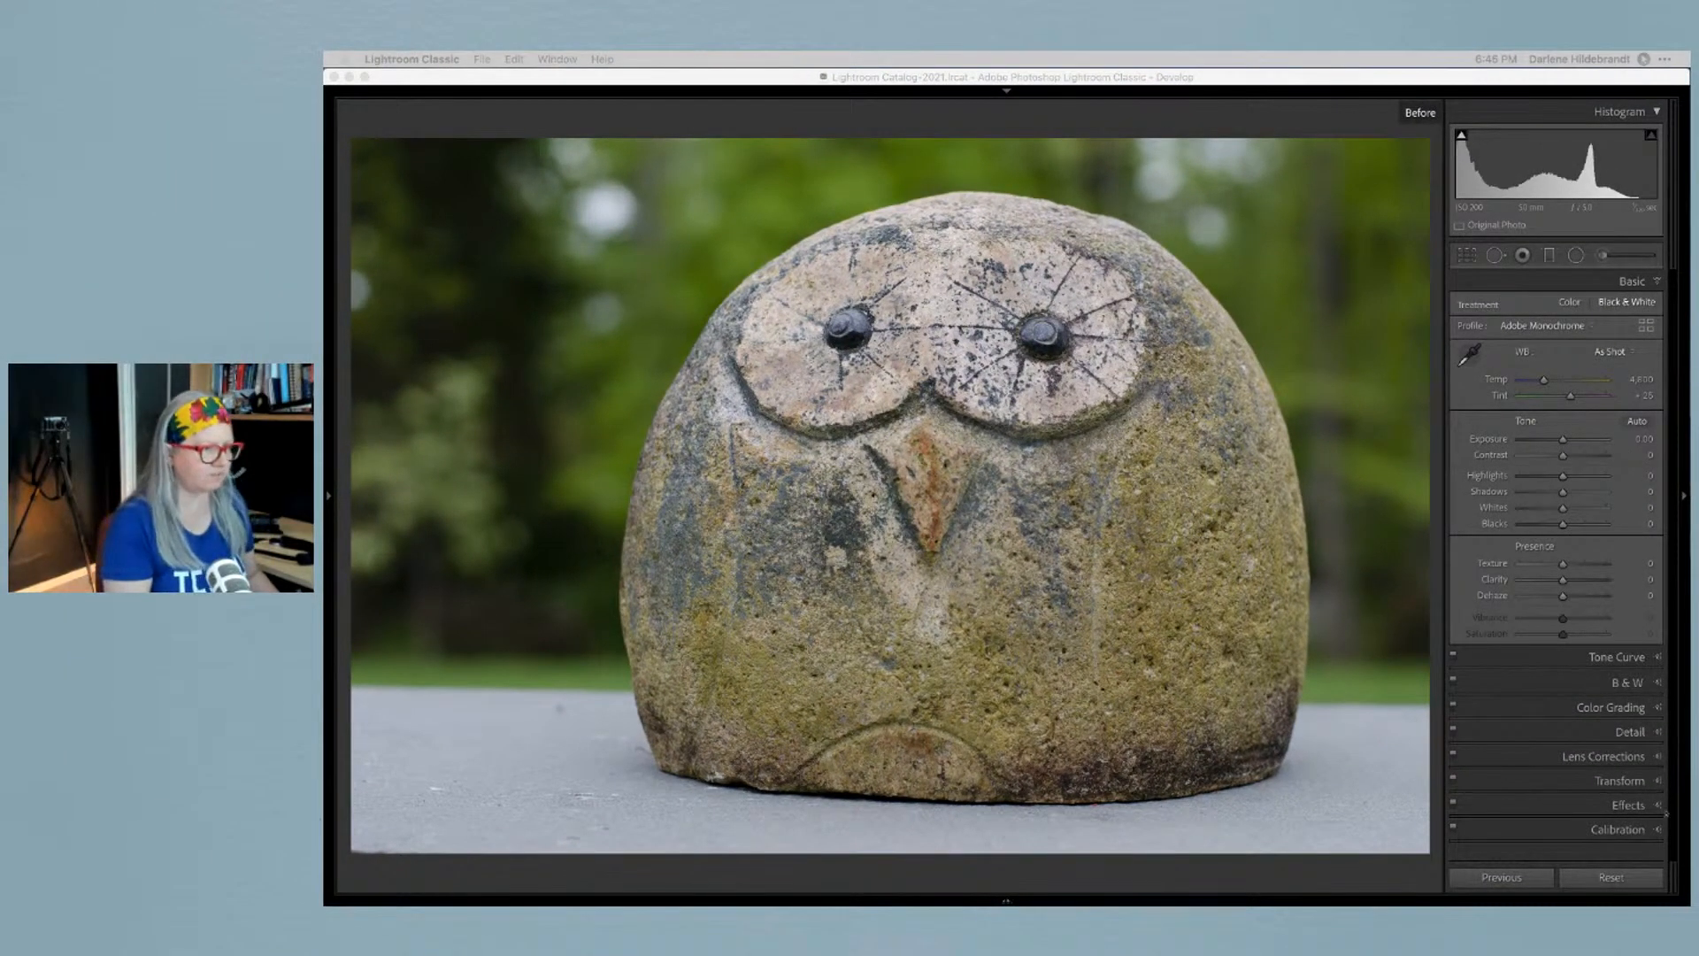
# Check the stone owl photo's camera and lens information in the info overlay, and hide the overlay
pyautogui.click(1350, 865)
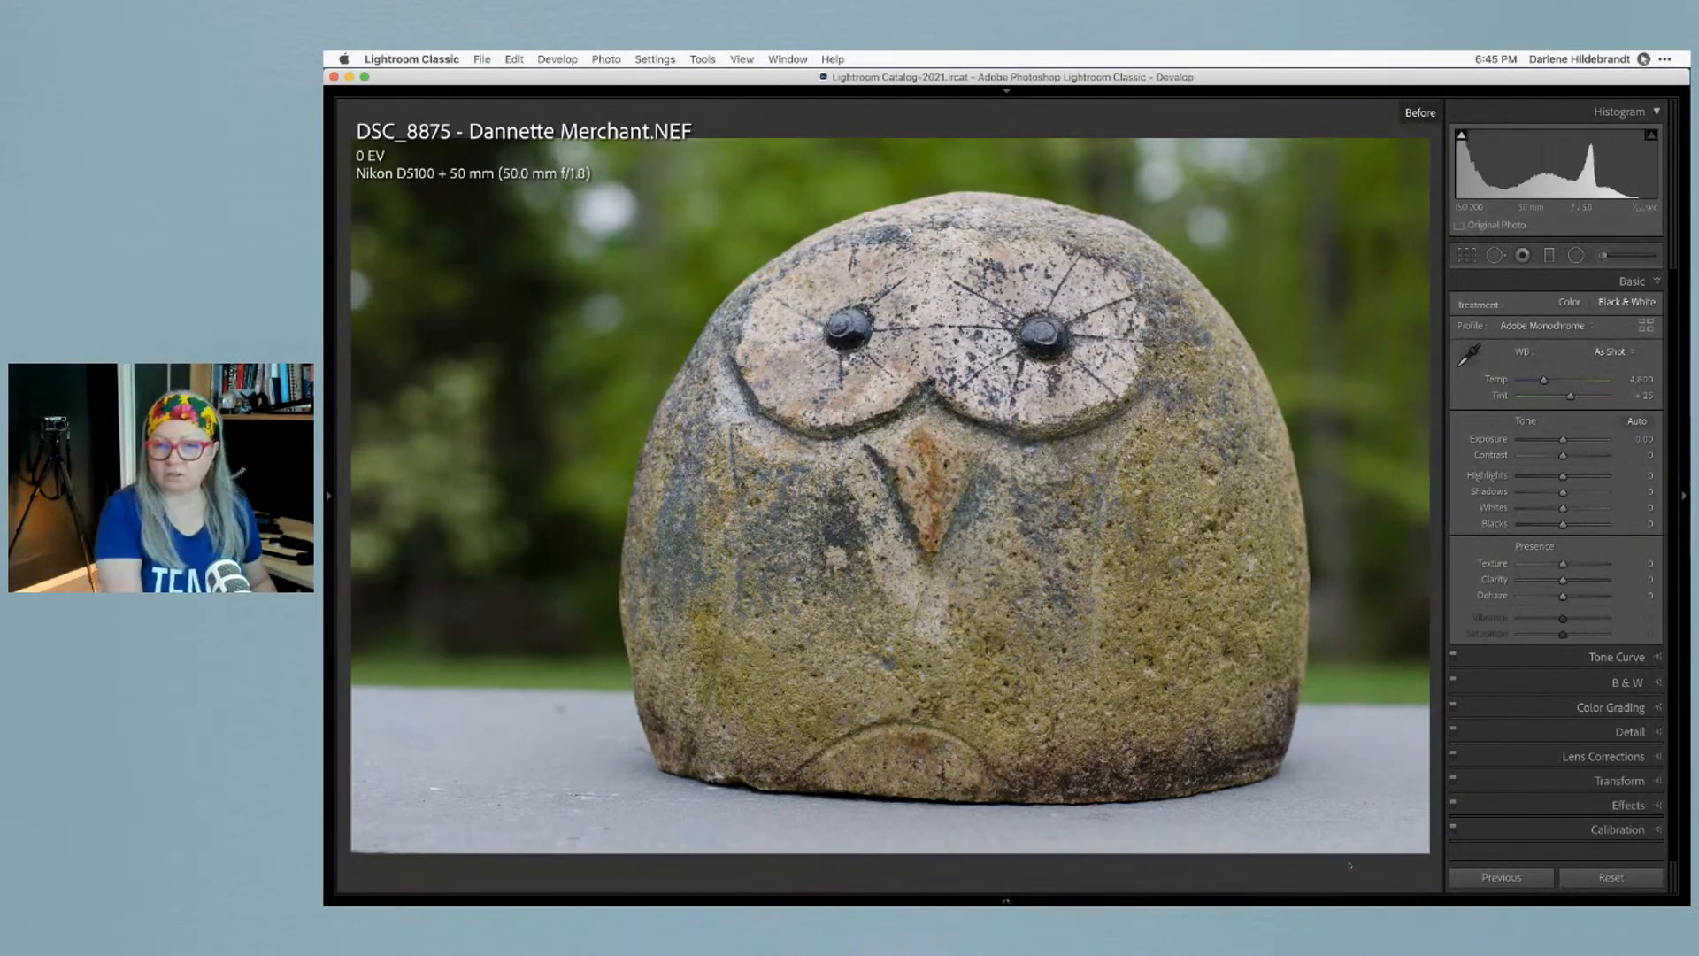
pyautogui.click(1350, 865)
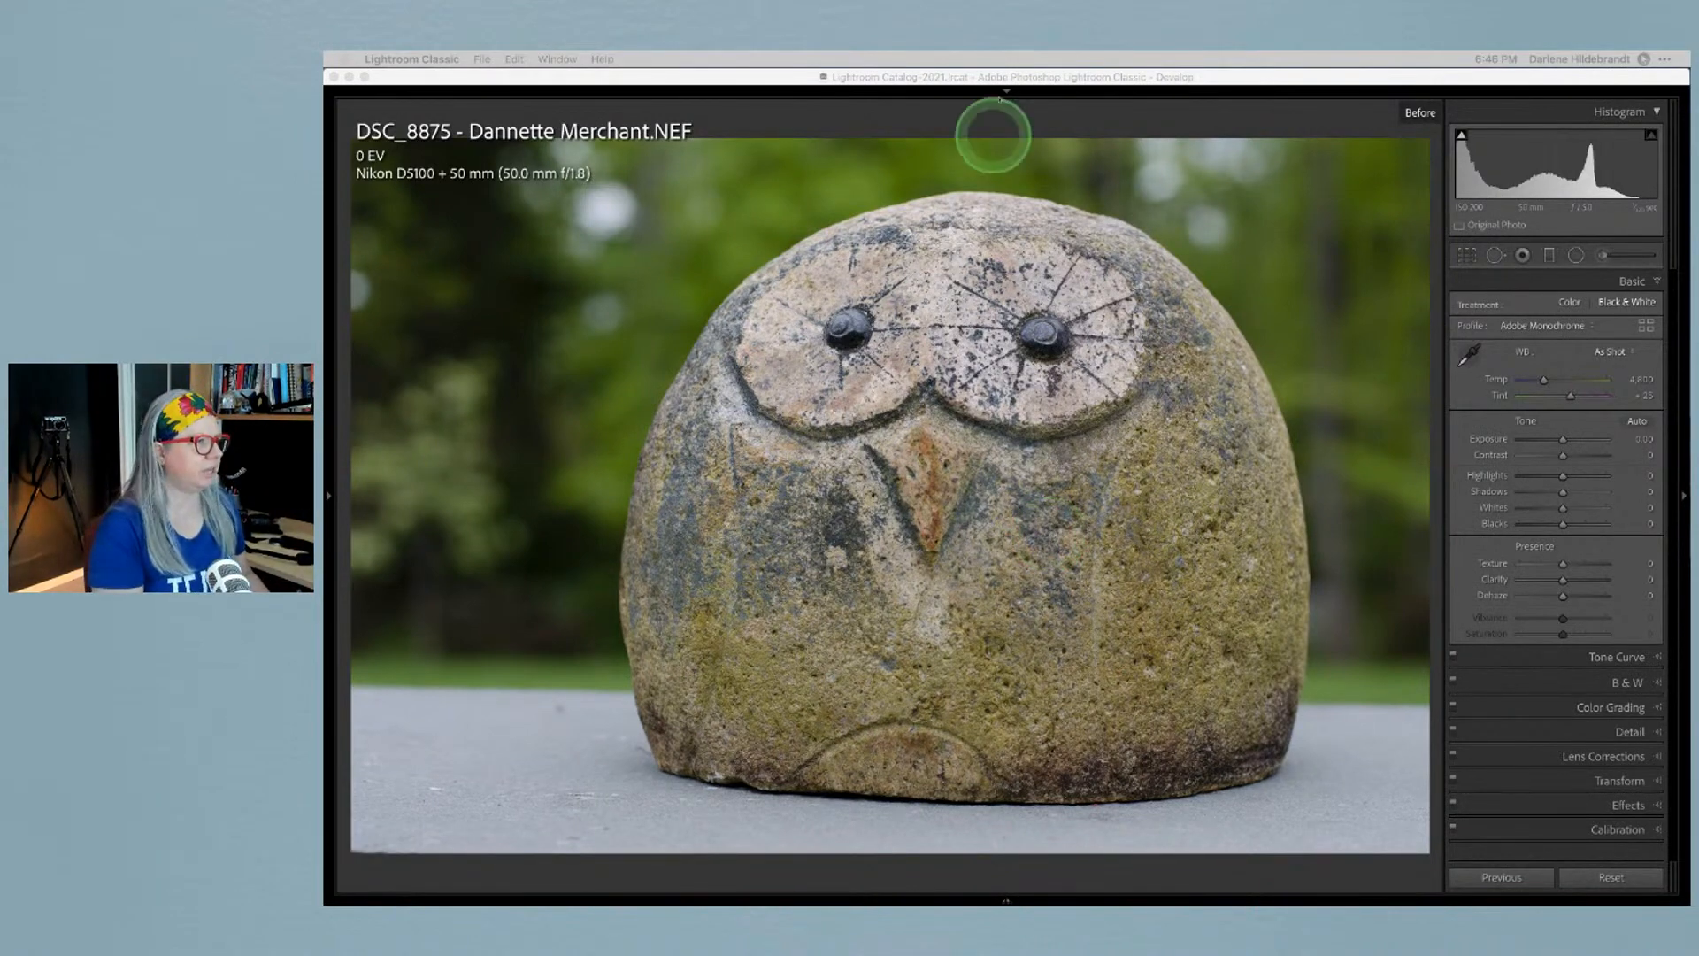
pyautogui.click(1094, 117)
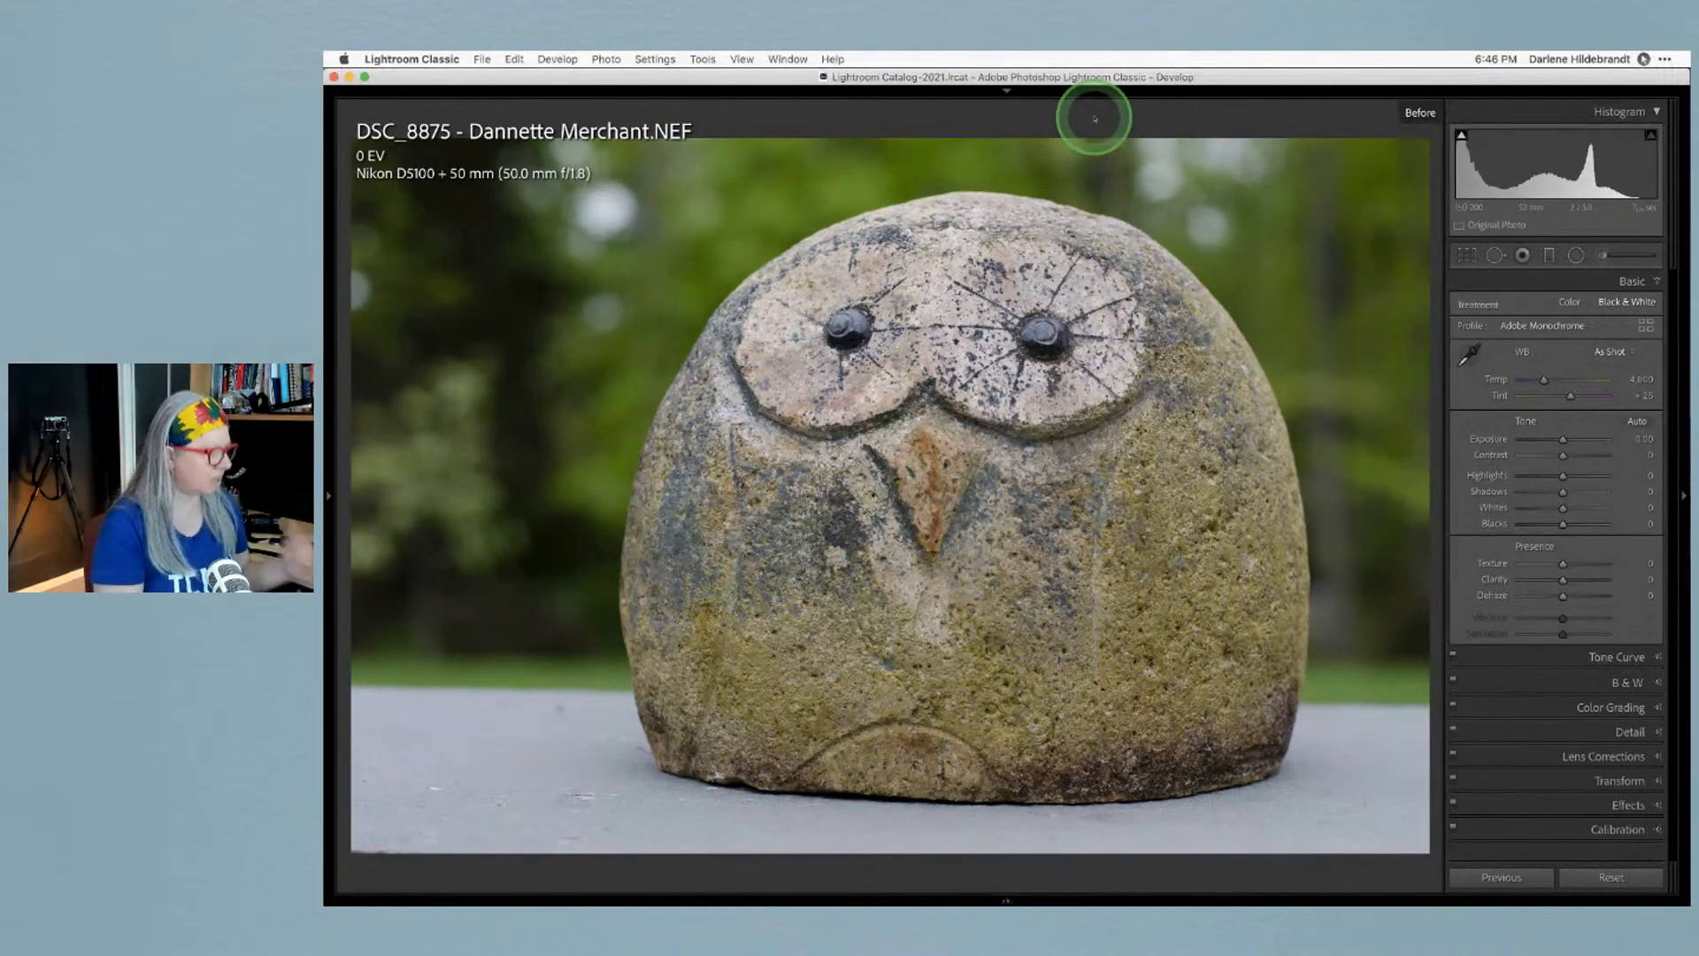
pyautogui.press('i')
pyautogui.press('i')
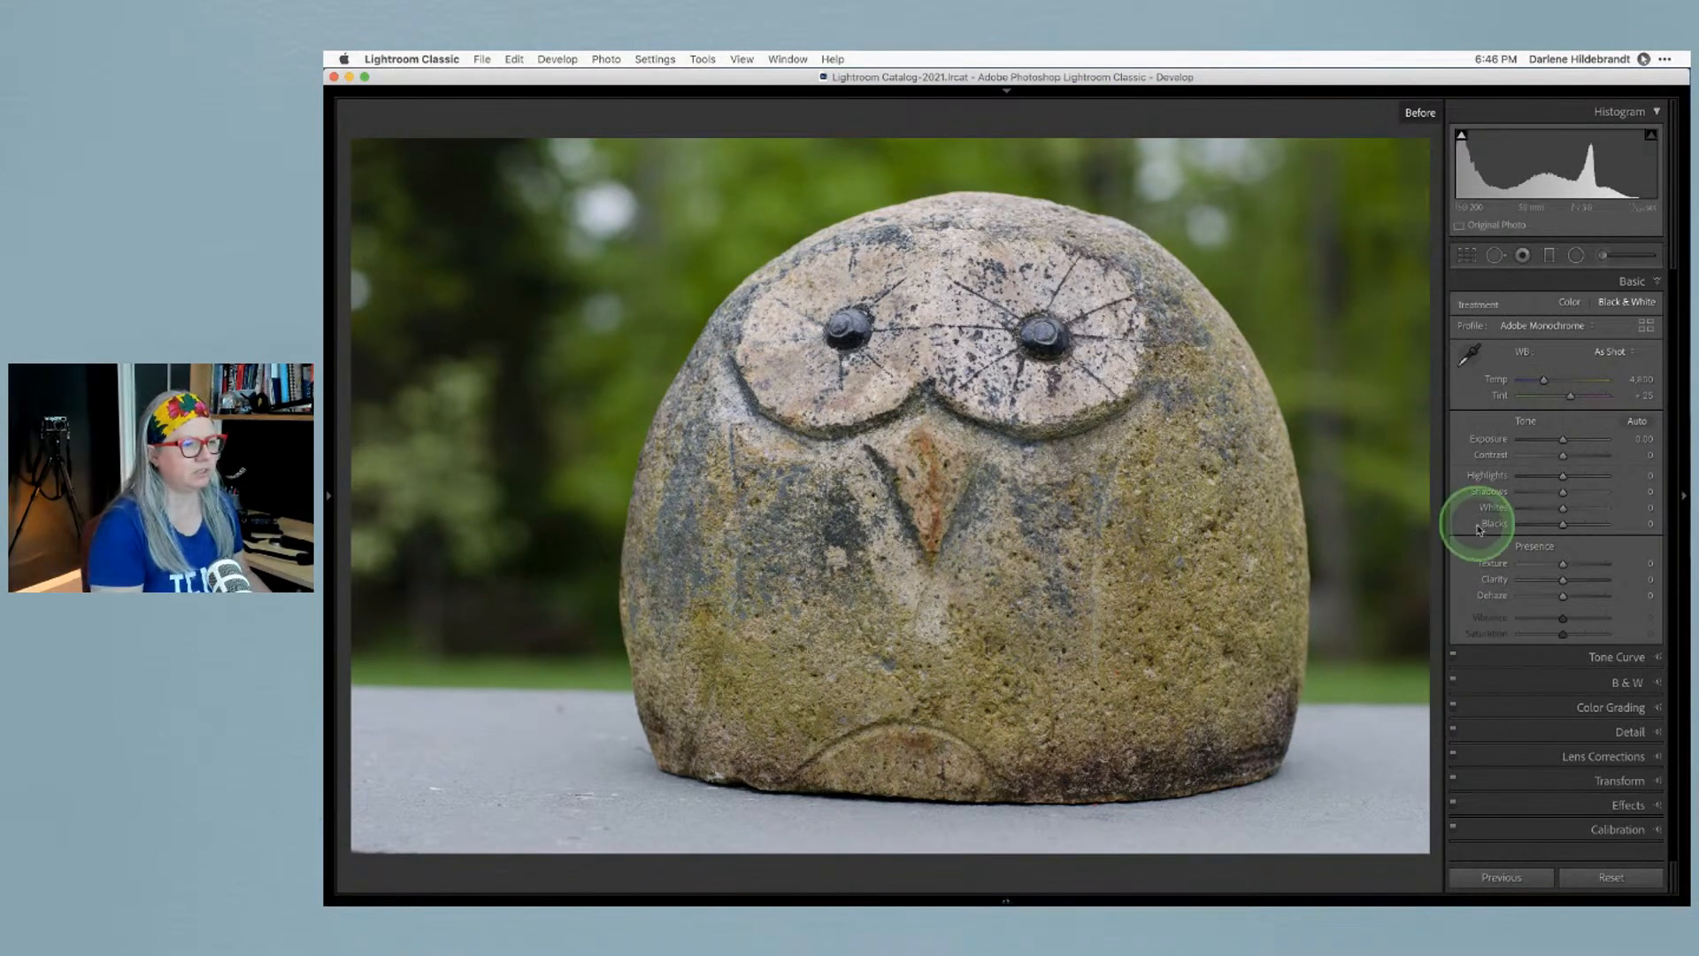
# Check the stone owl's profile and treatment settings and reset all of its develop adjustments
pyautogui.click(1643, 327)
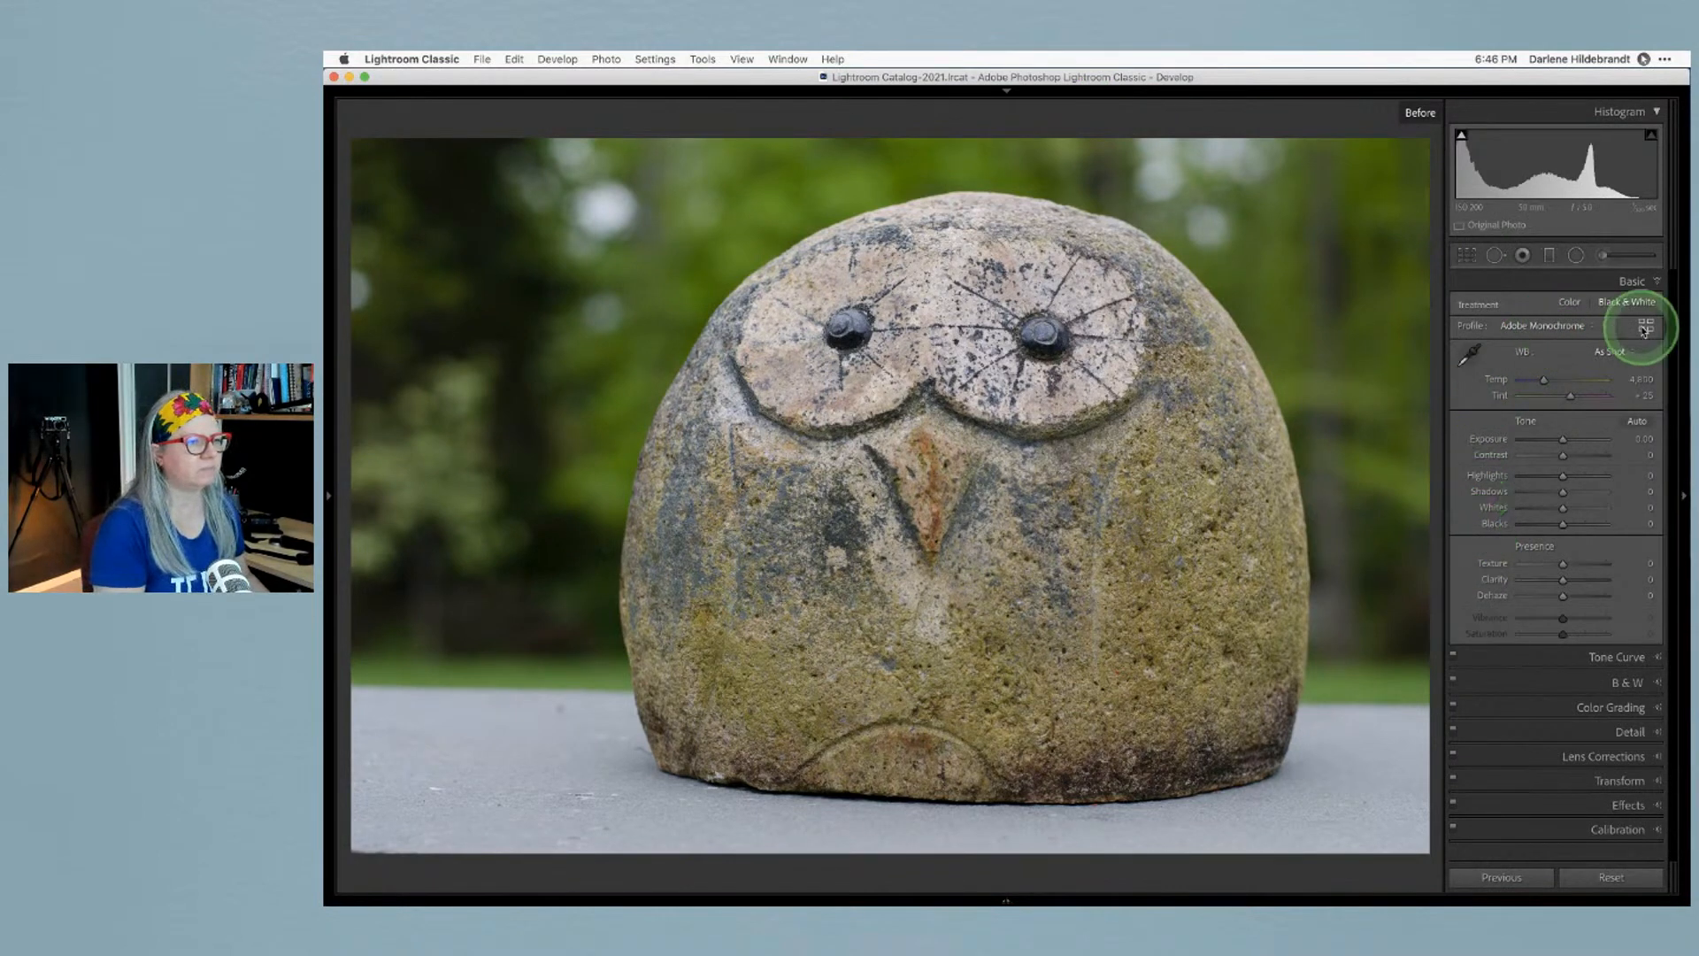
pyautogui.click(1636, 289)
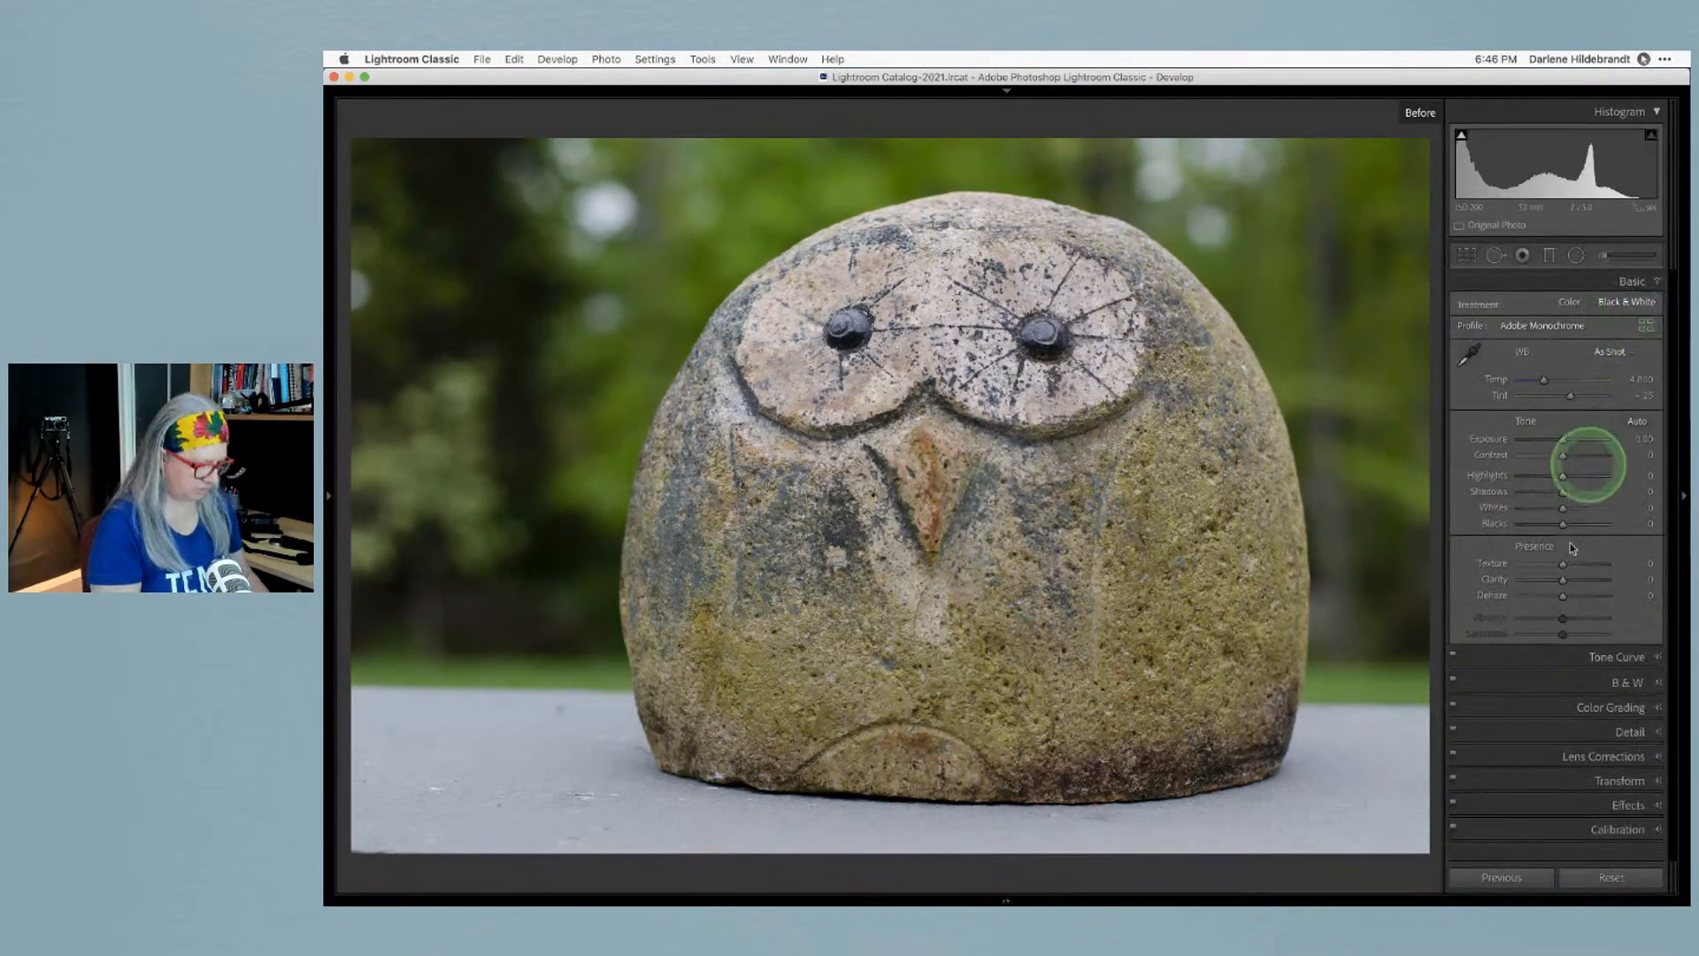
pyautogui.click(1604, 875)
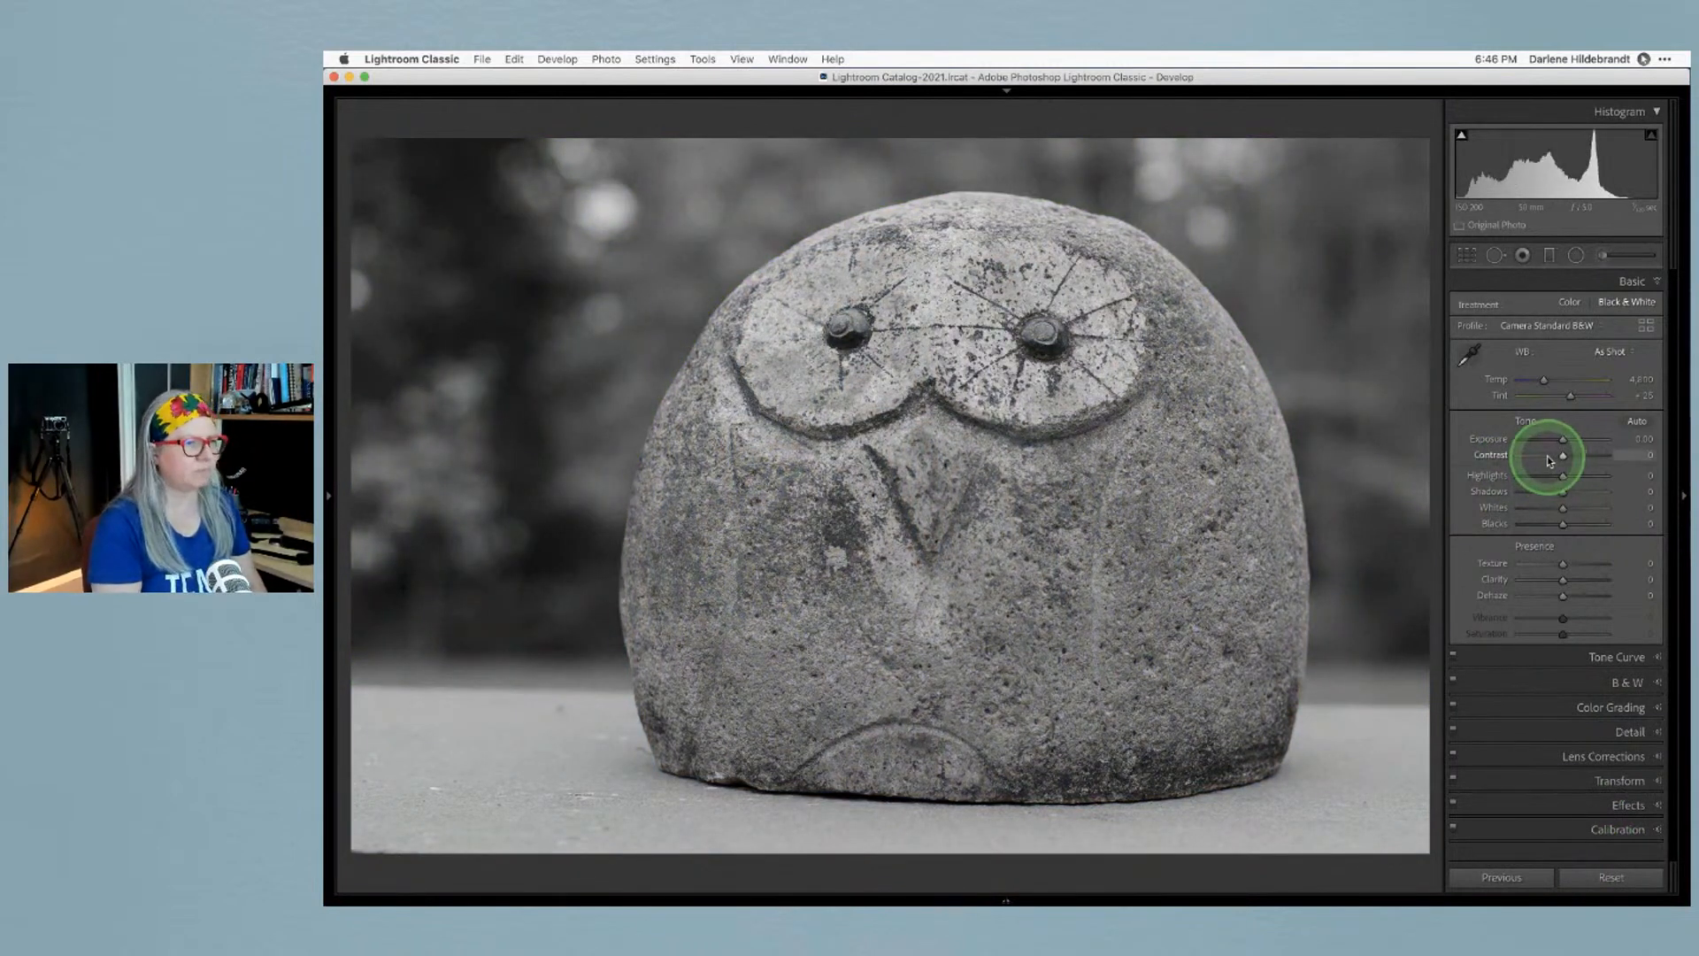
# Switch the stone owl photo to color treatment and desaturate it with saturation at -100
pyautogui.click(1565, 305)
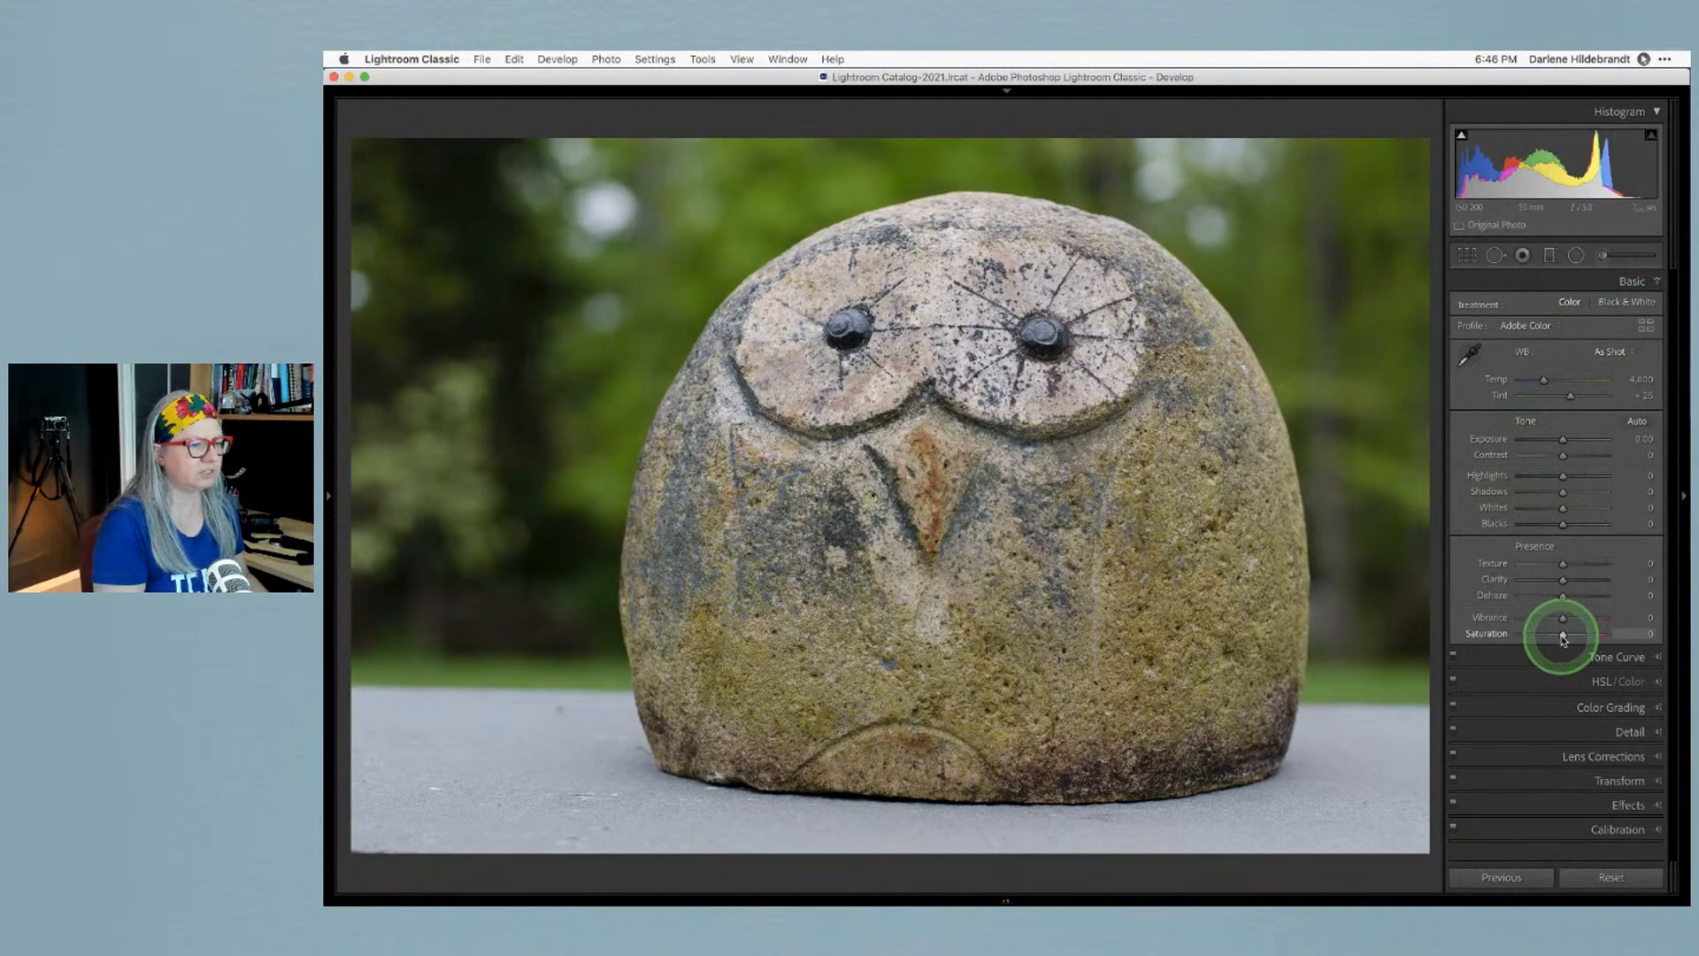
pyautogui.moveTo(1559, 633); pyautogui.dragTo(1446, 619)
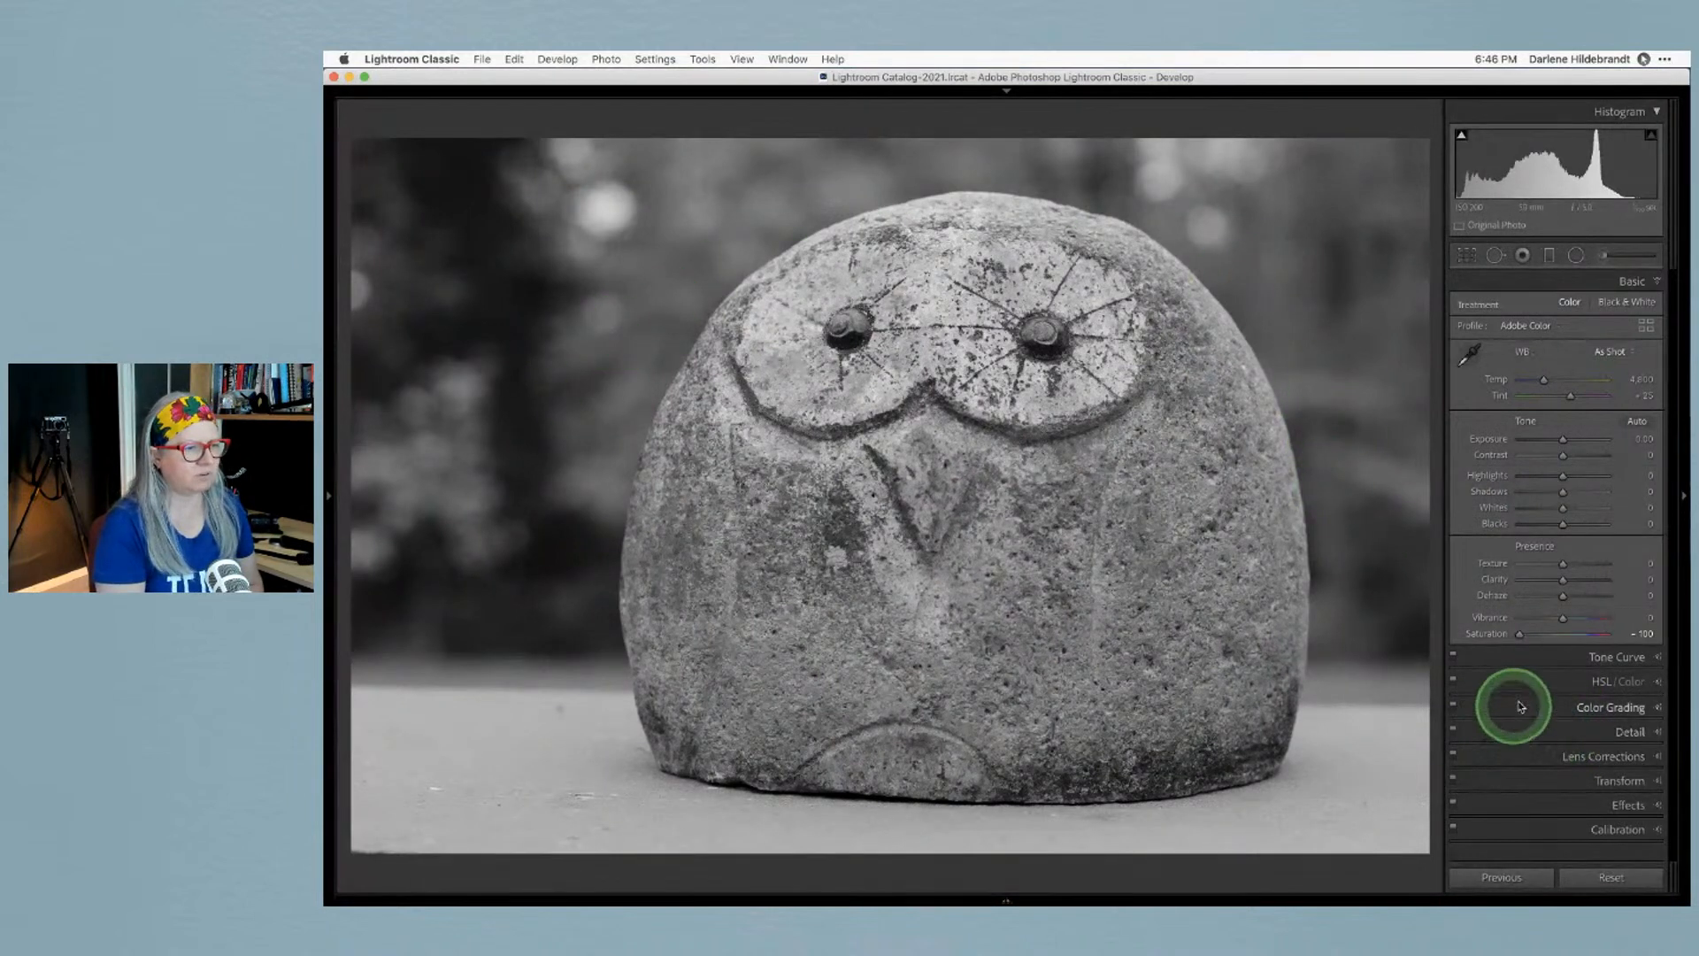
# Try green luminance at -100 and a raised yellow luminance on the desaturated photo, and reset all luminance values
pyautogui.click(1540, 681)
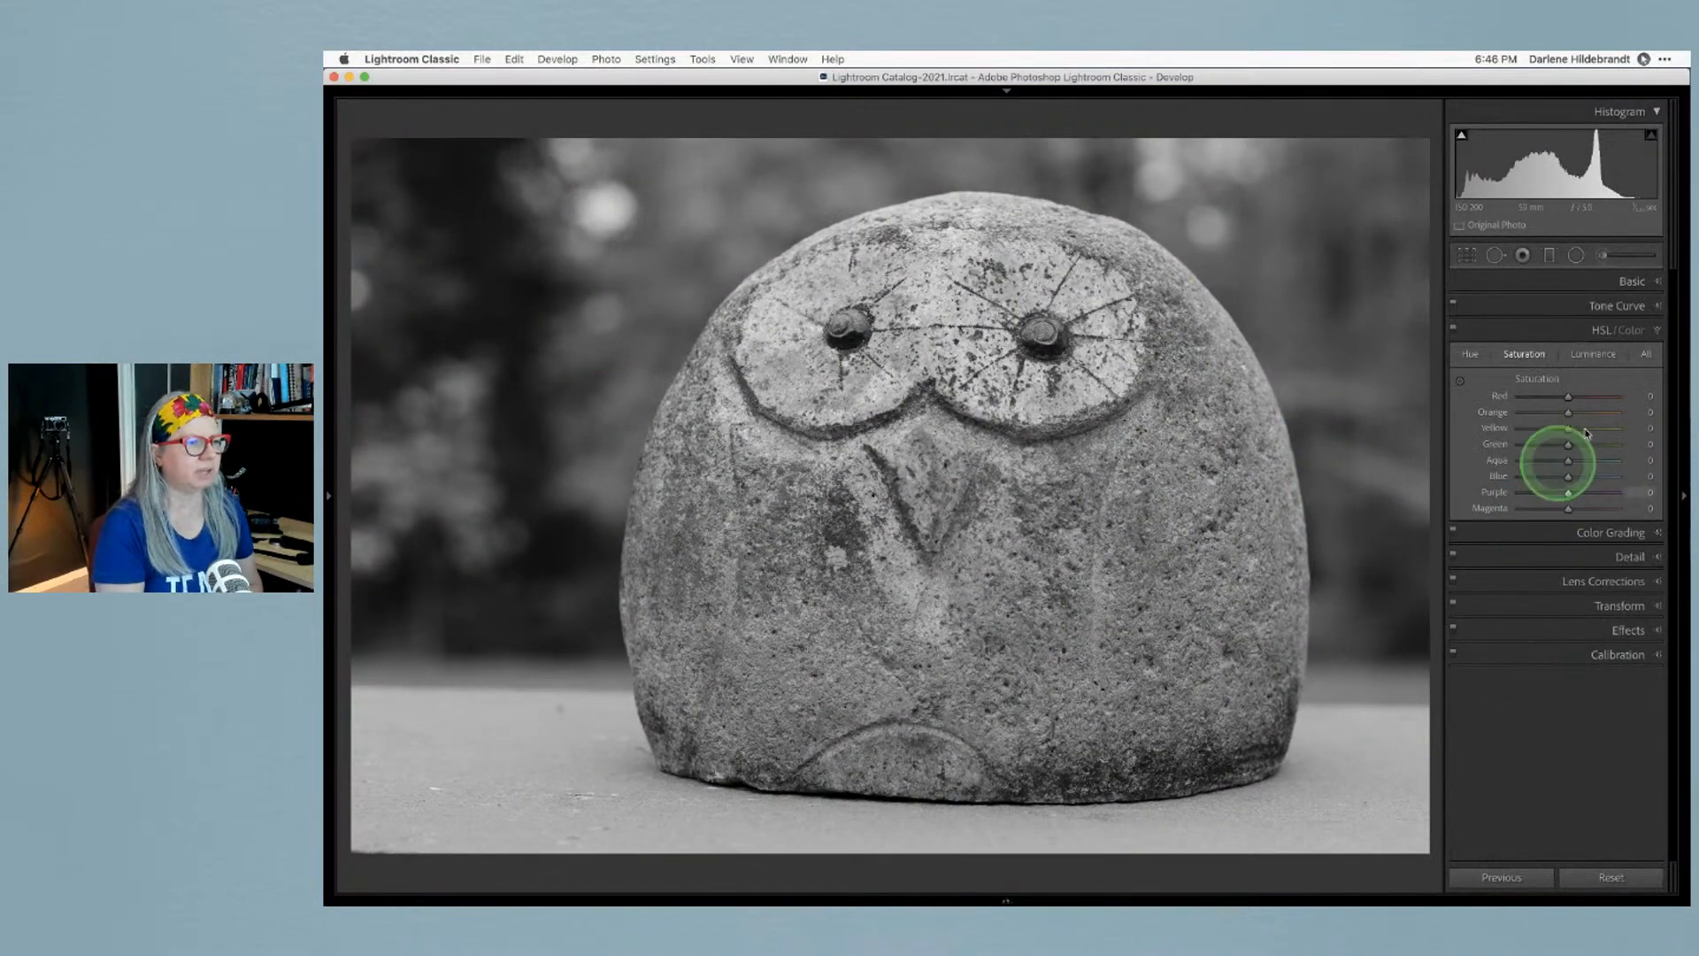
pyautogui.click(1593, 354)
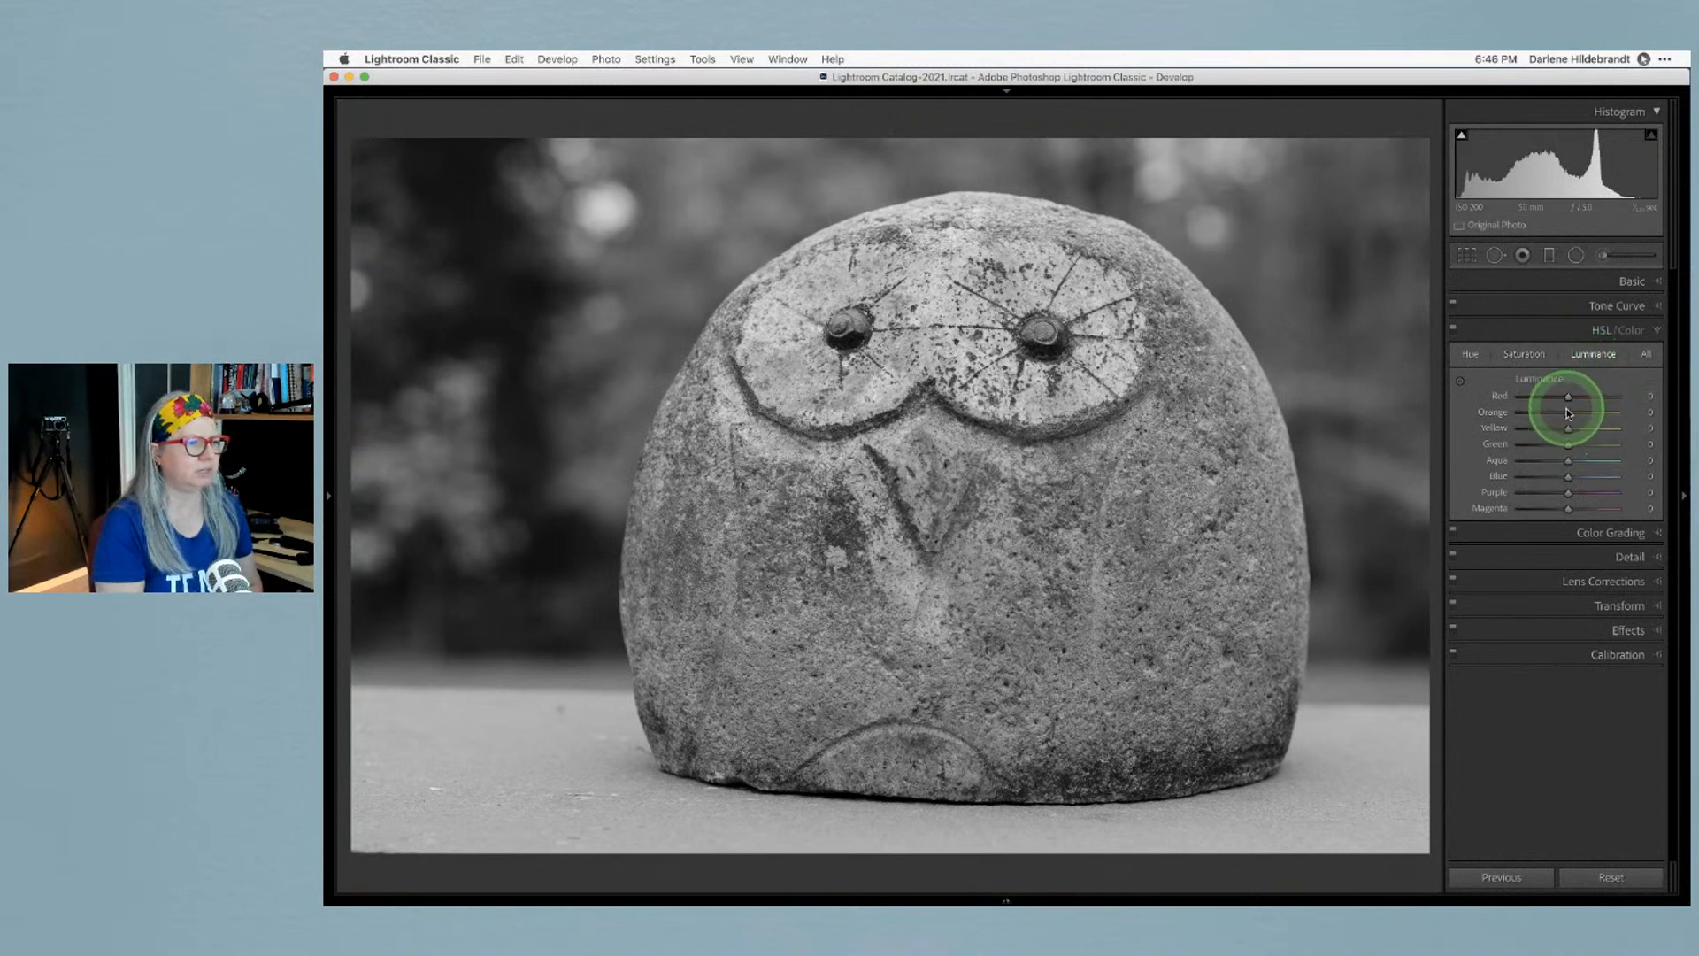
pyautogui.moveTo(1563, 446); pyautogui.dragTo(1464, 444)
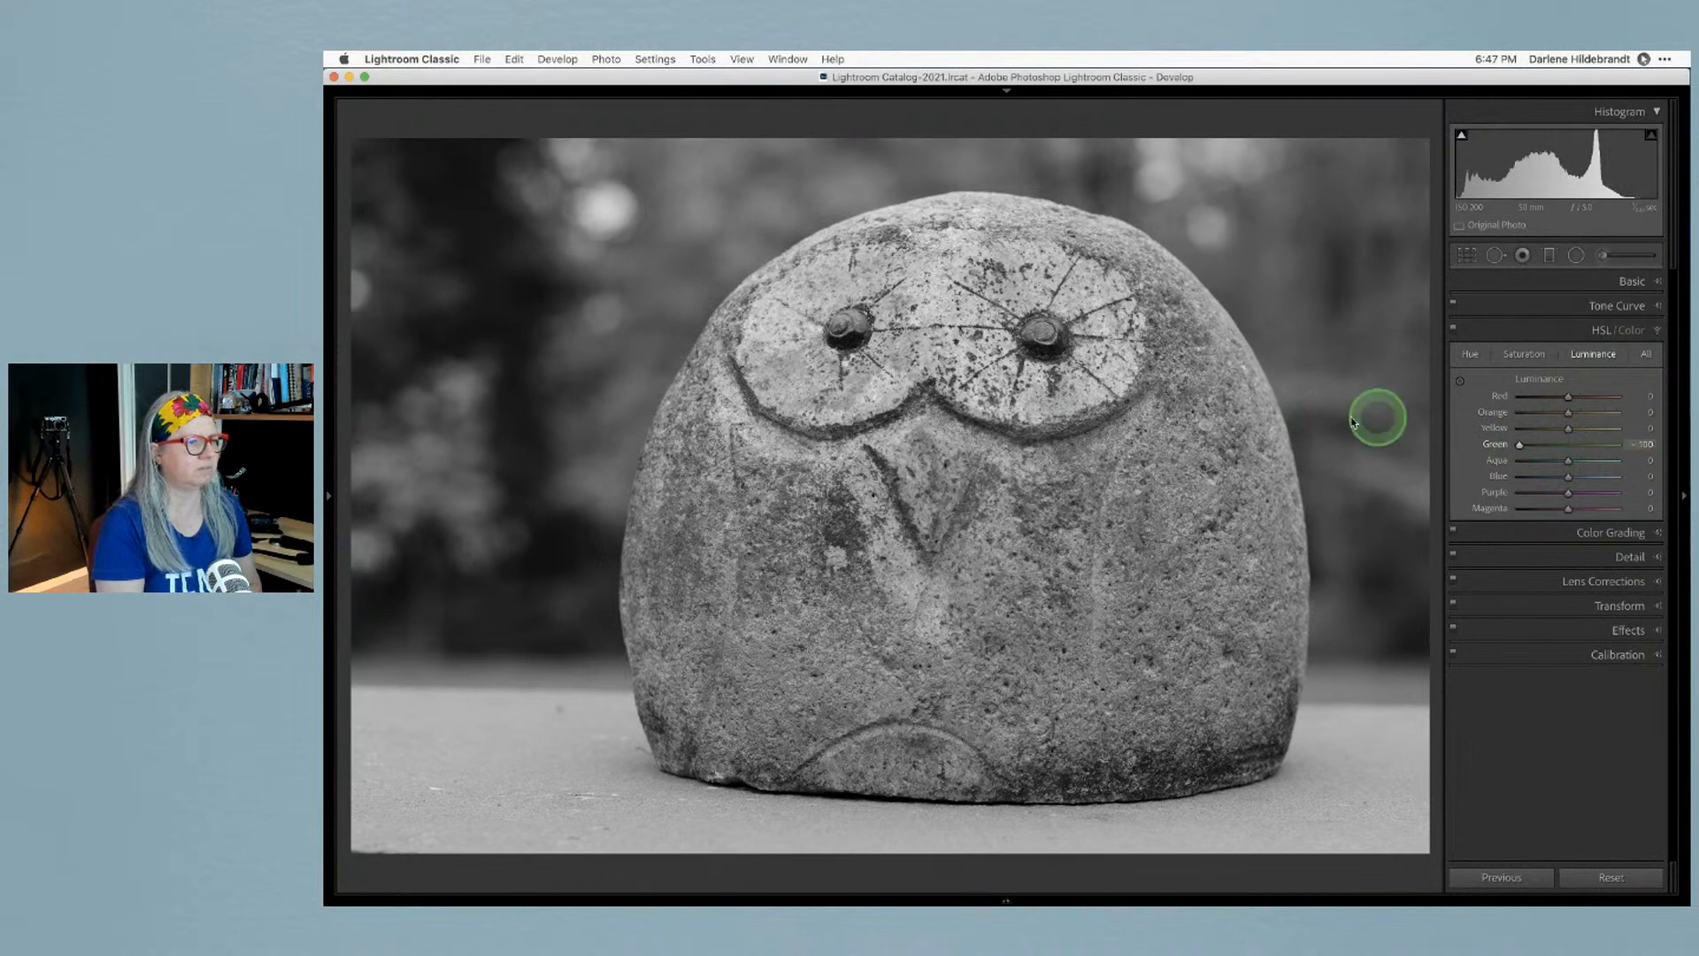
pyautogui.moveTo(1568, 428); pyautogui.dragTo(1631, 429)
pyautogui.click(1519, 379)
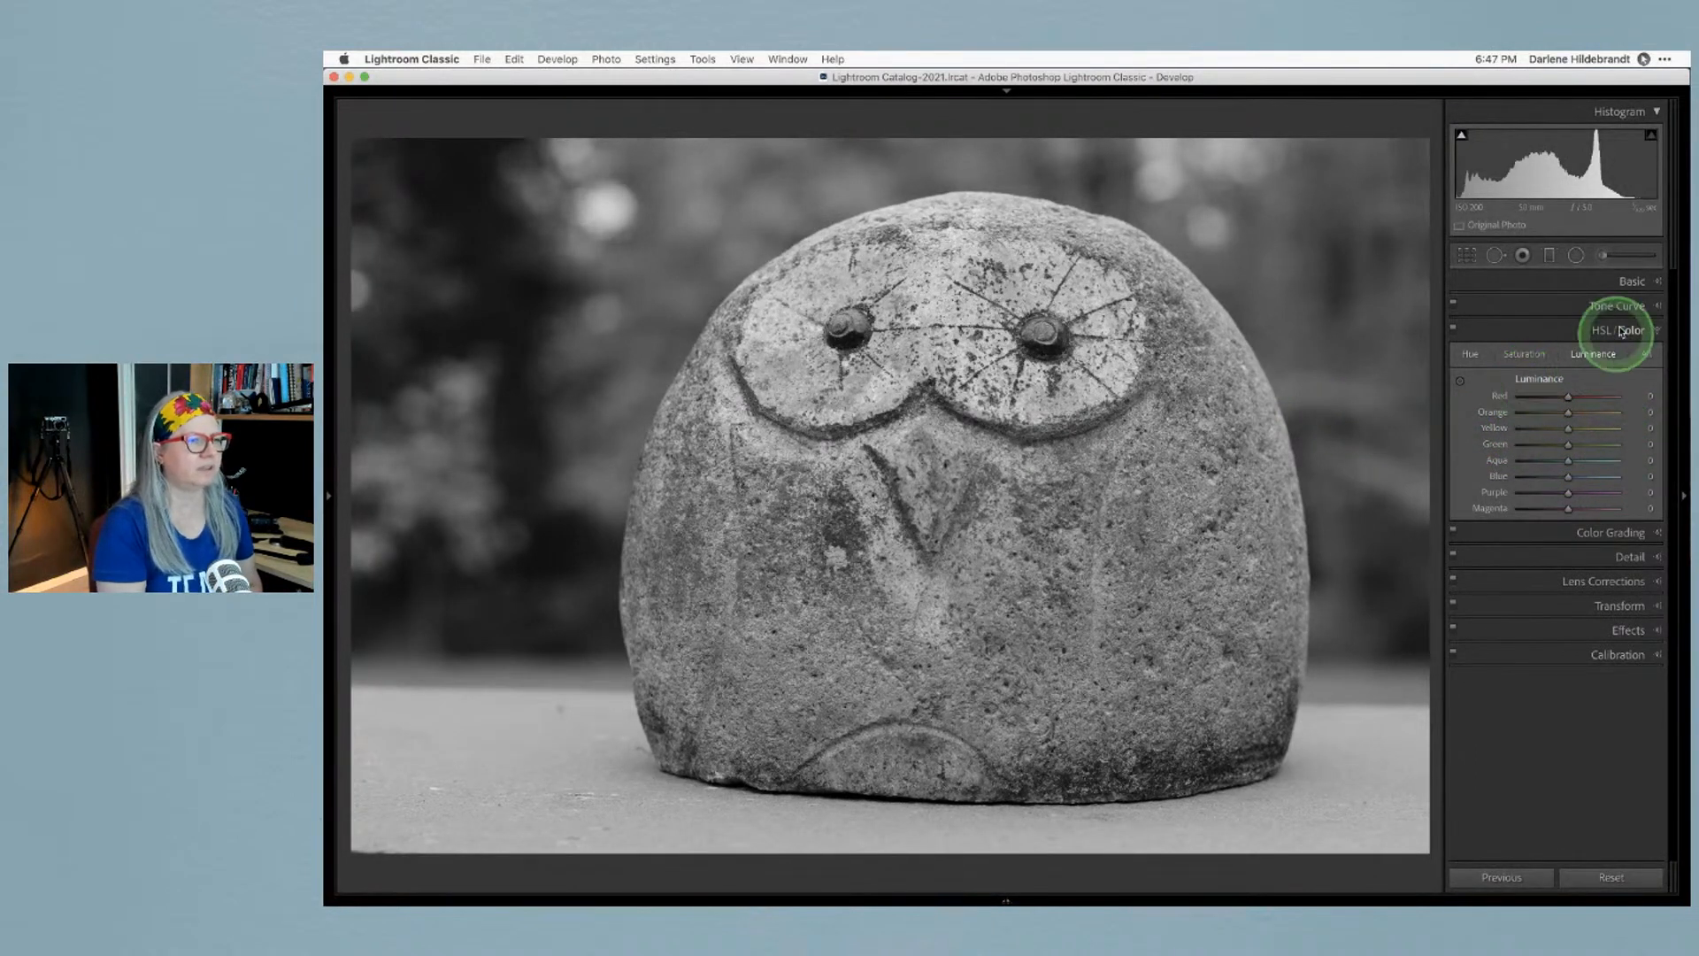
# Reset the saturation to 0 and convert the owl photo with the Adobe Monochrome profile
pyautogui.click(1628, 281)
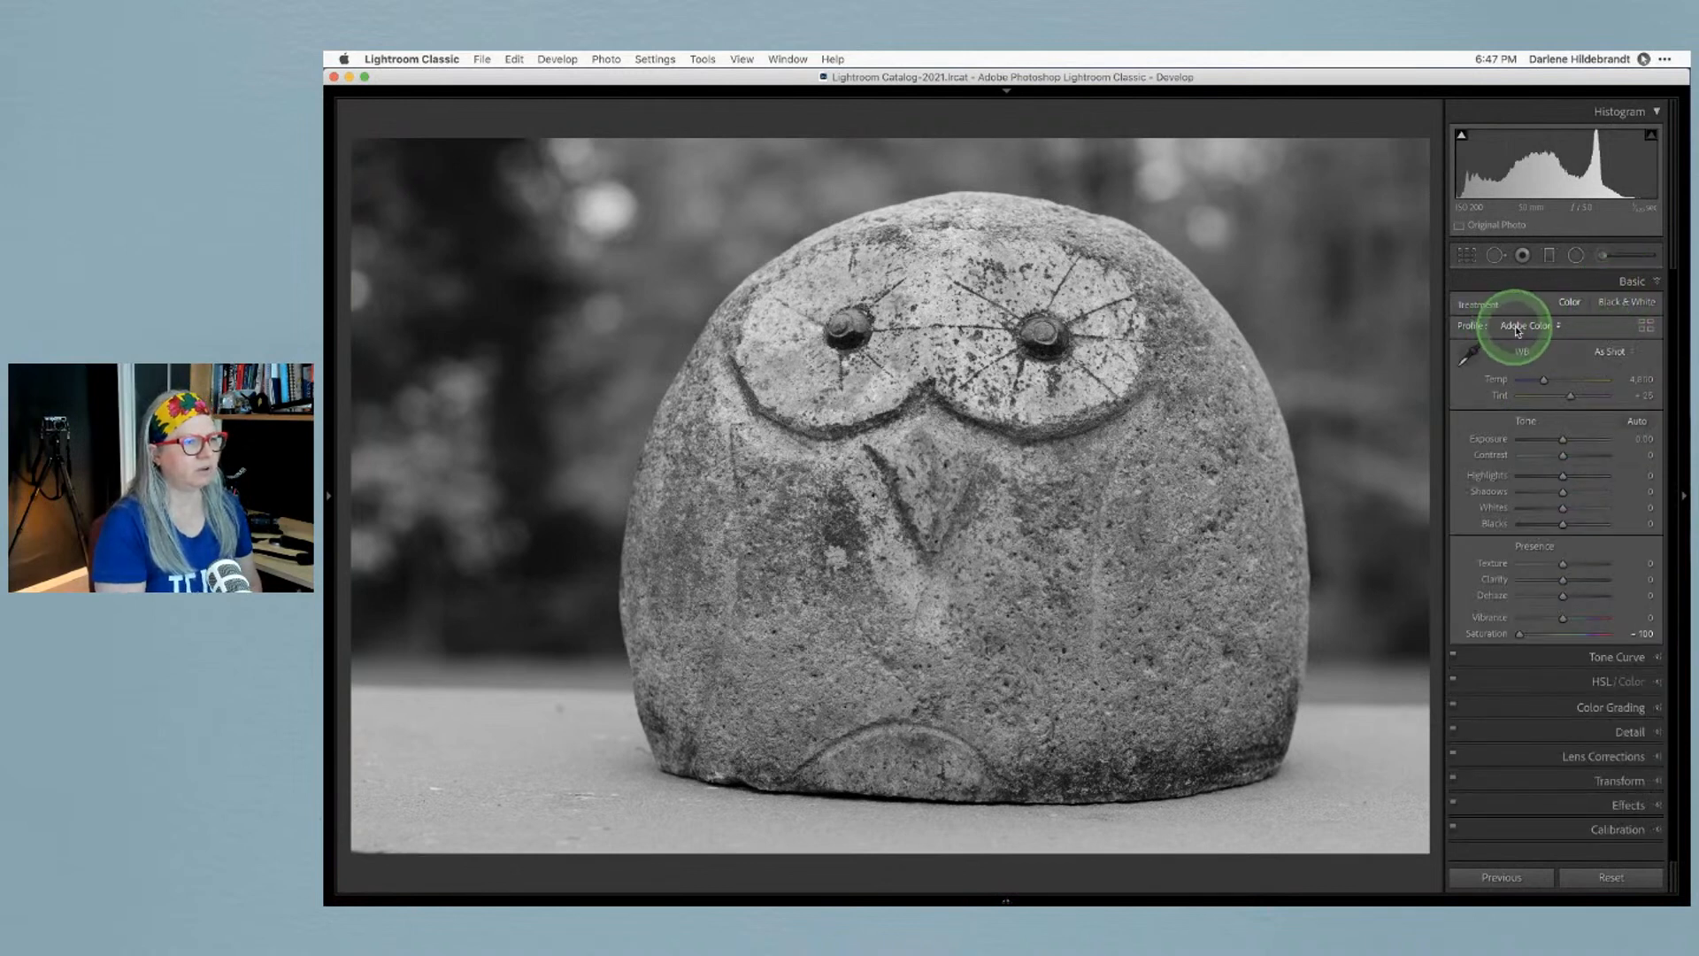
pyautogui.doubleClick(1519, 635)
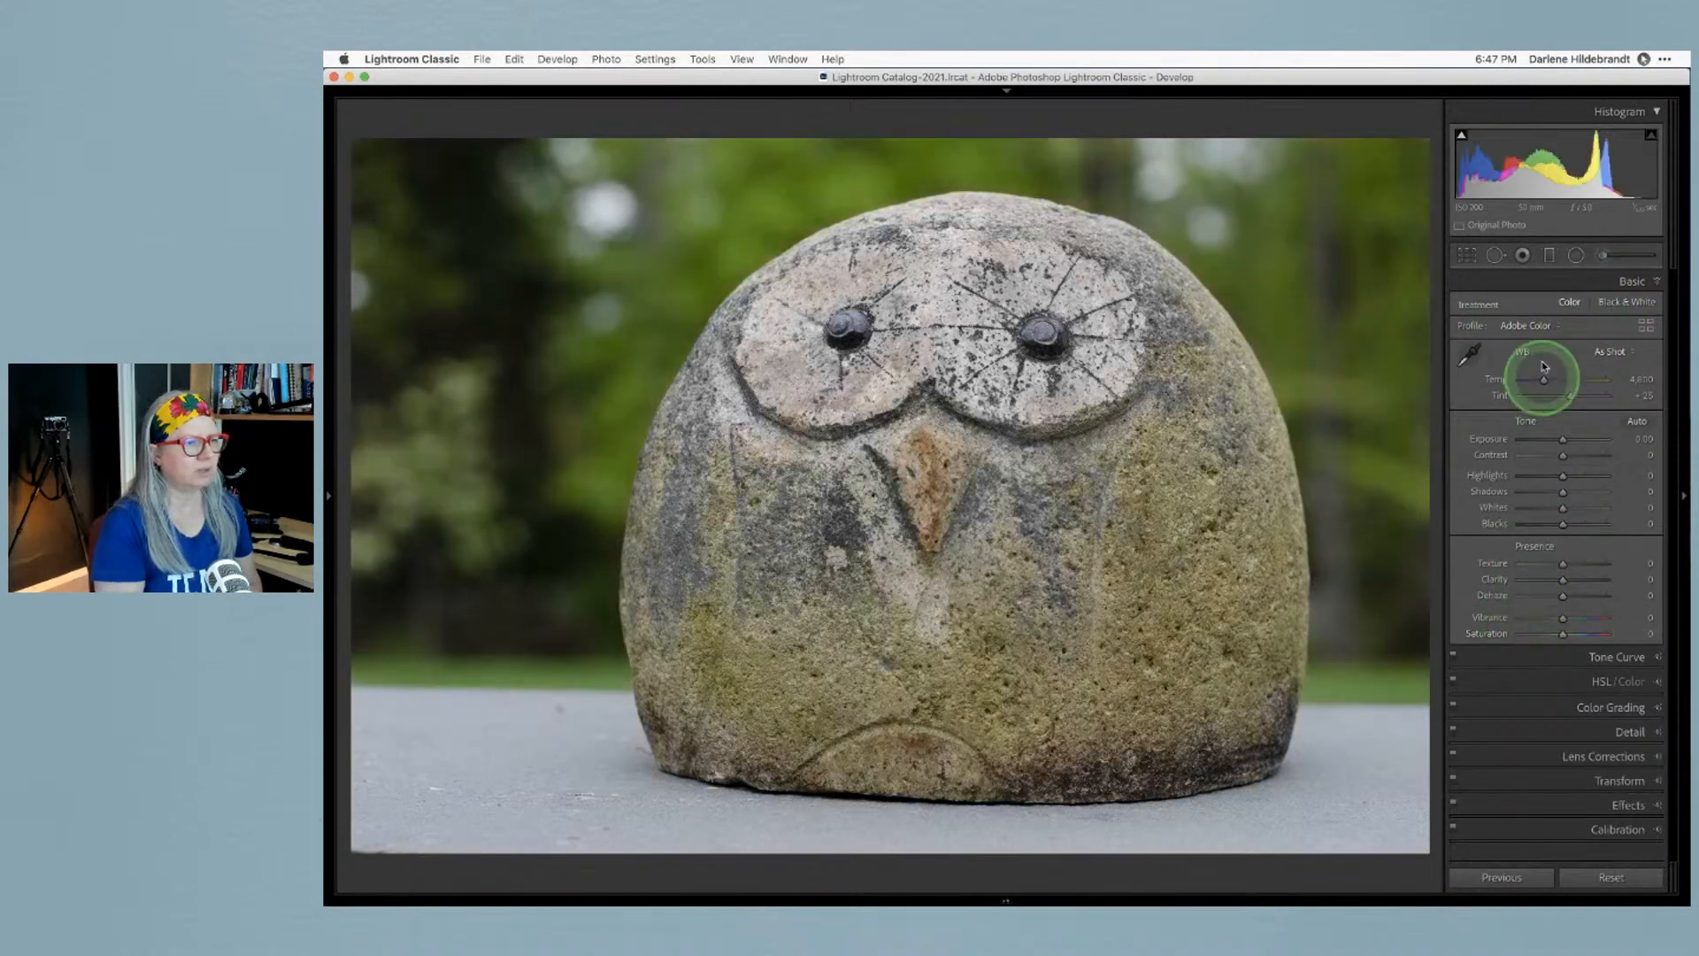
pyautogui.click(1526, 326)
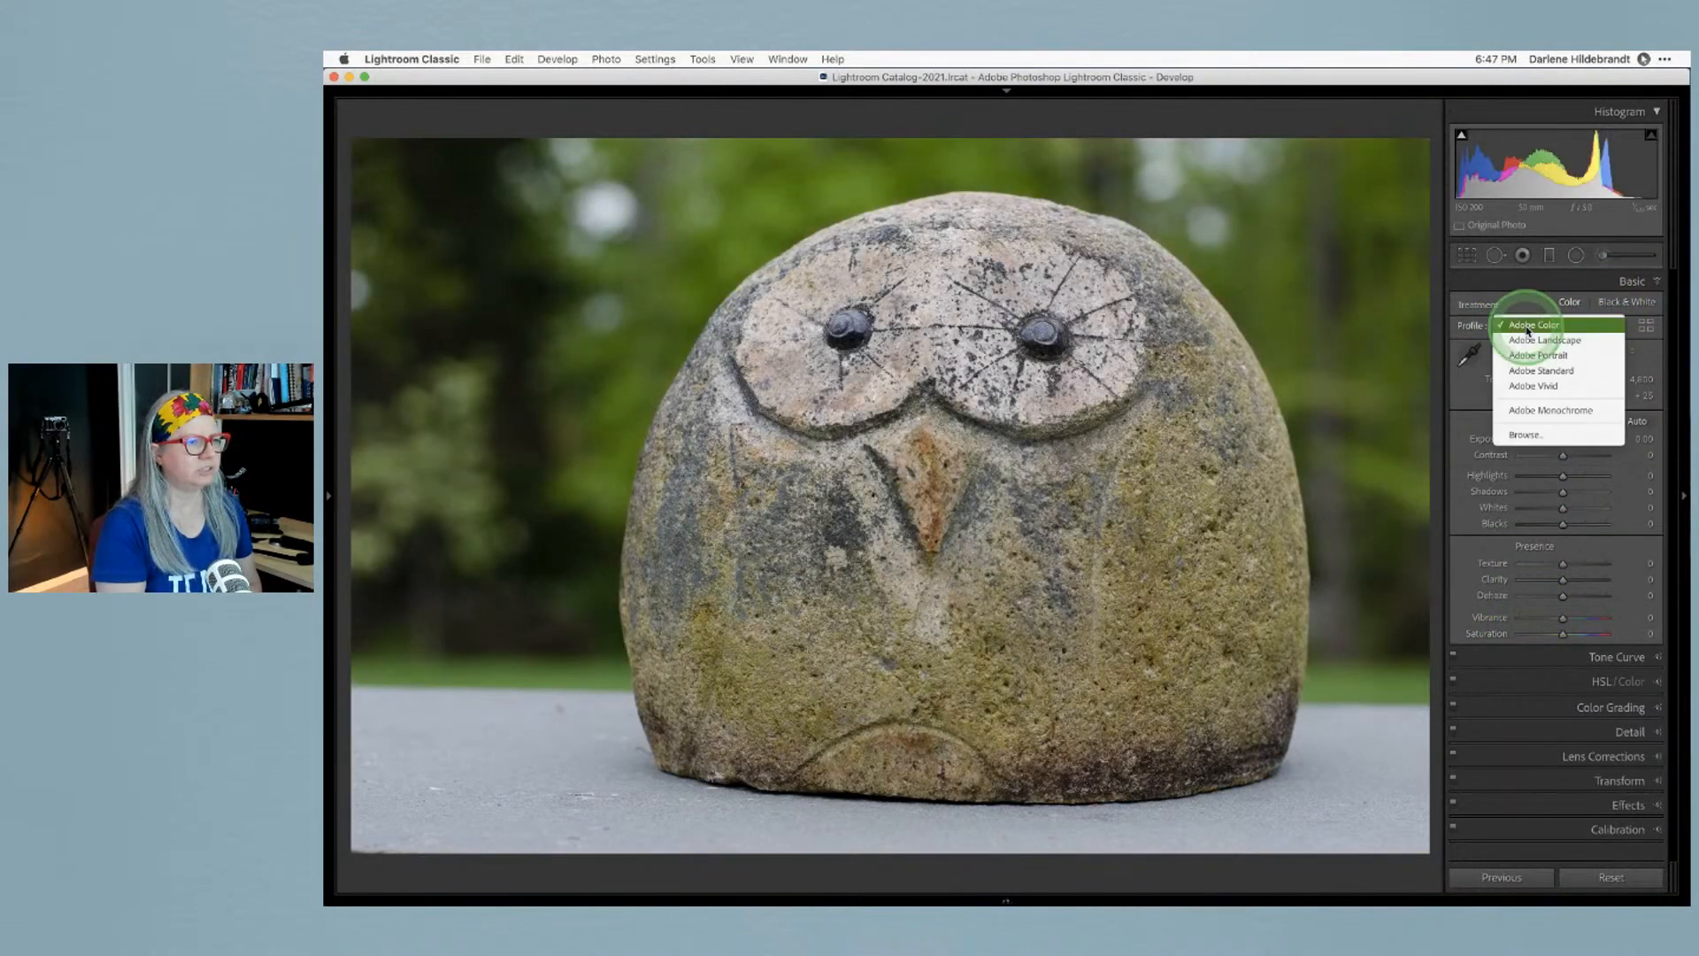
pyautogui.click(1529, 409)
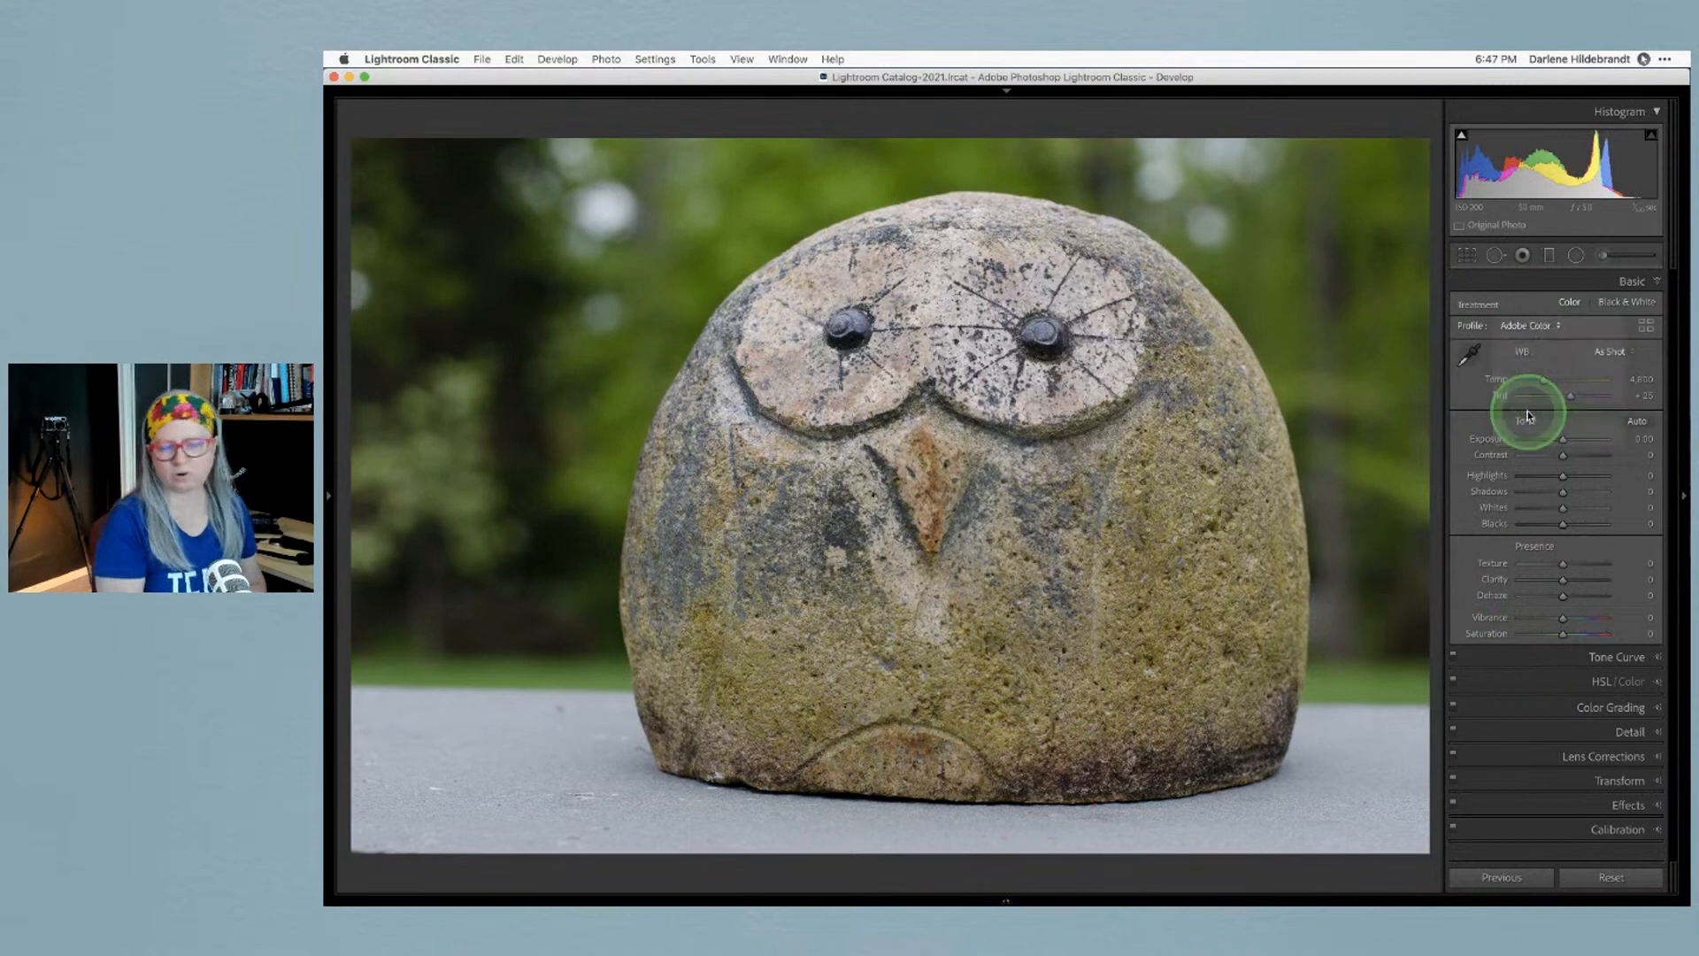
# Preview the Camera Matching profiles, including Camera Neutral and Camera Standard, and close the profile browser
pyautogui.click(1645, 325)
pyautogui.click(1574, 546)
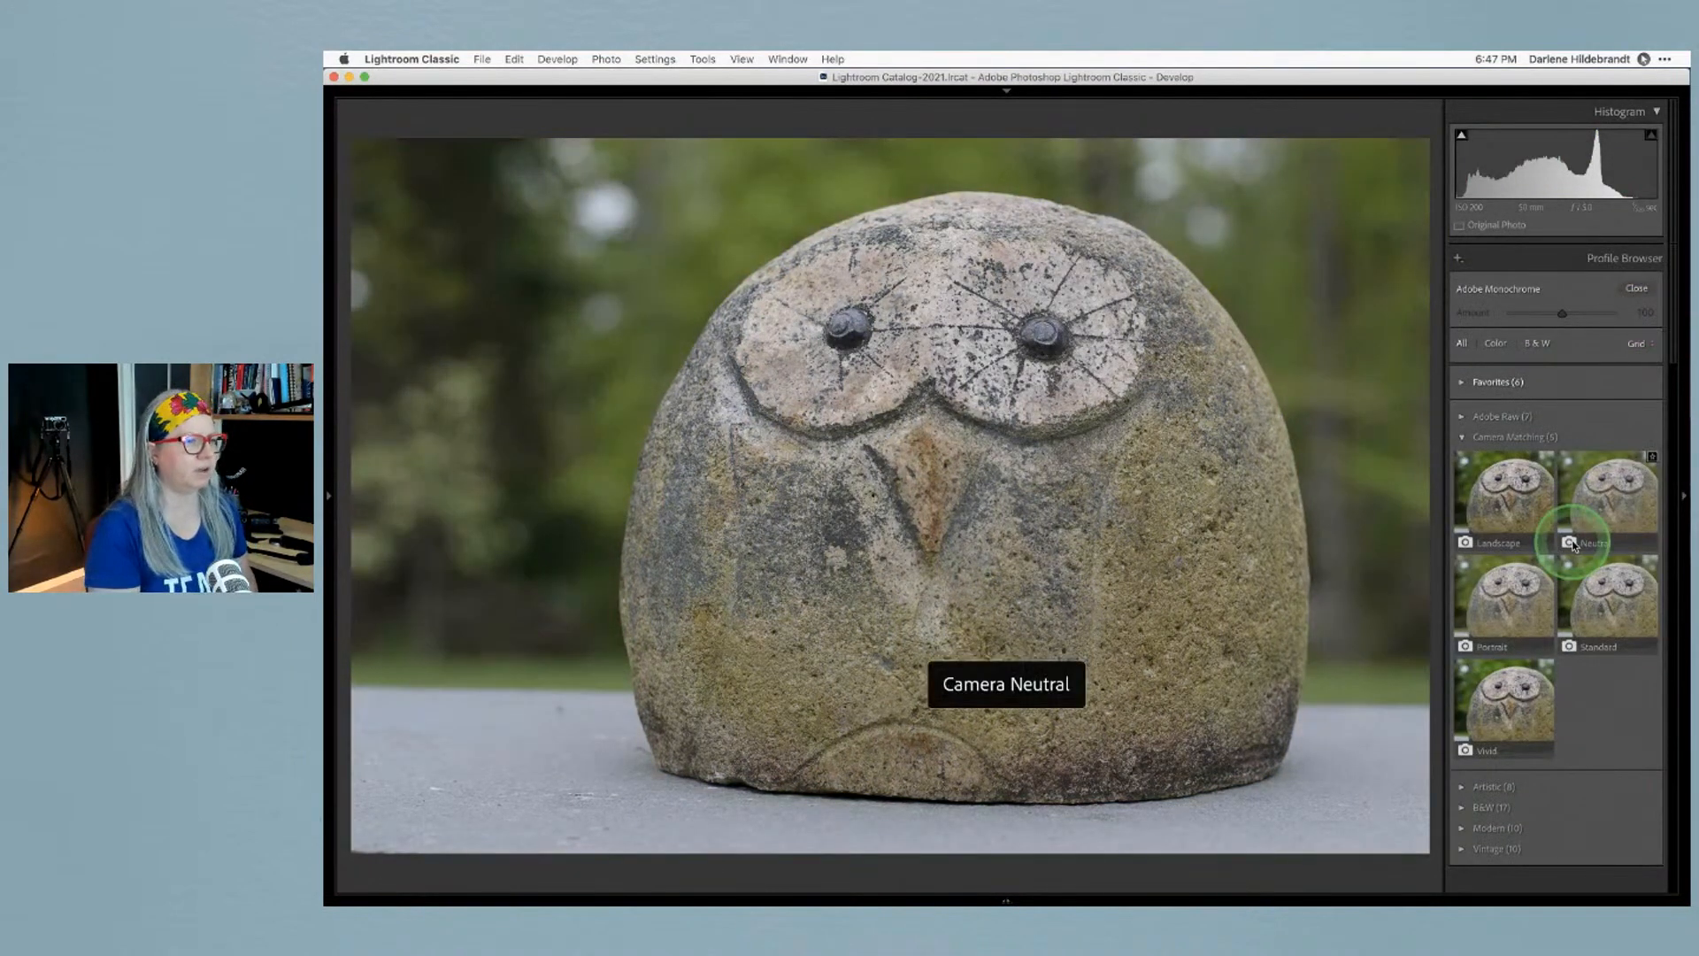
pyautogui.click(1604, 611)
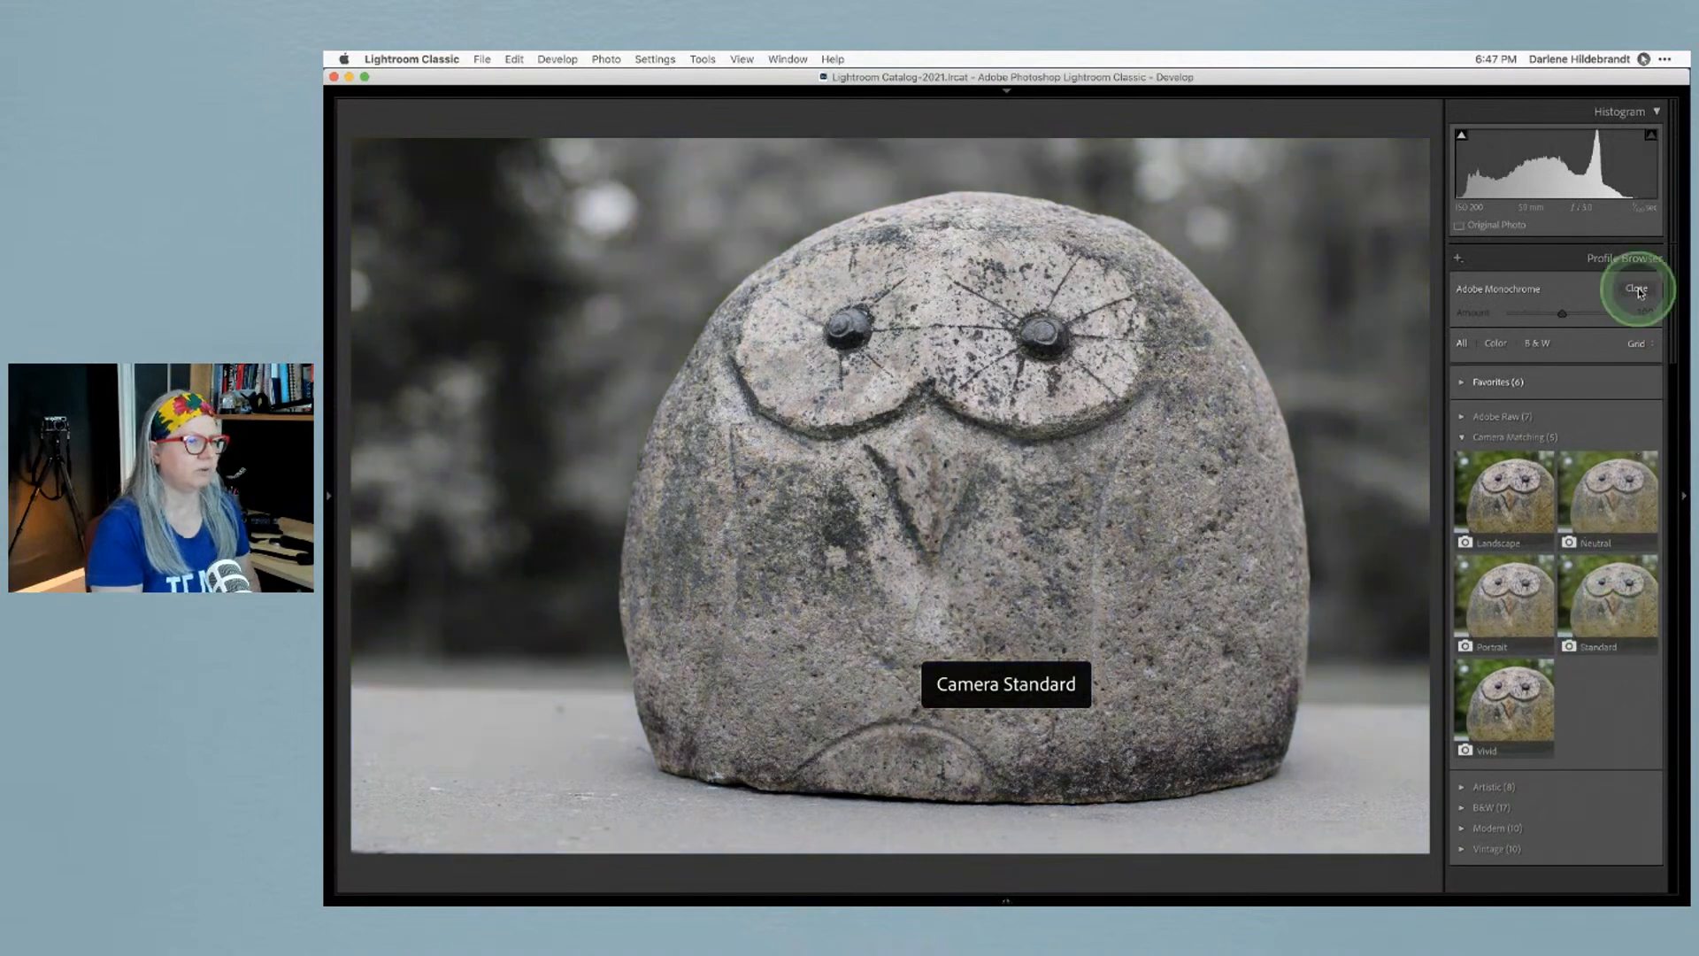
pyautogui.click(1638, 290)
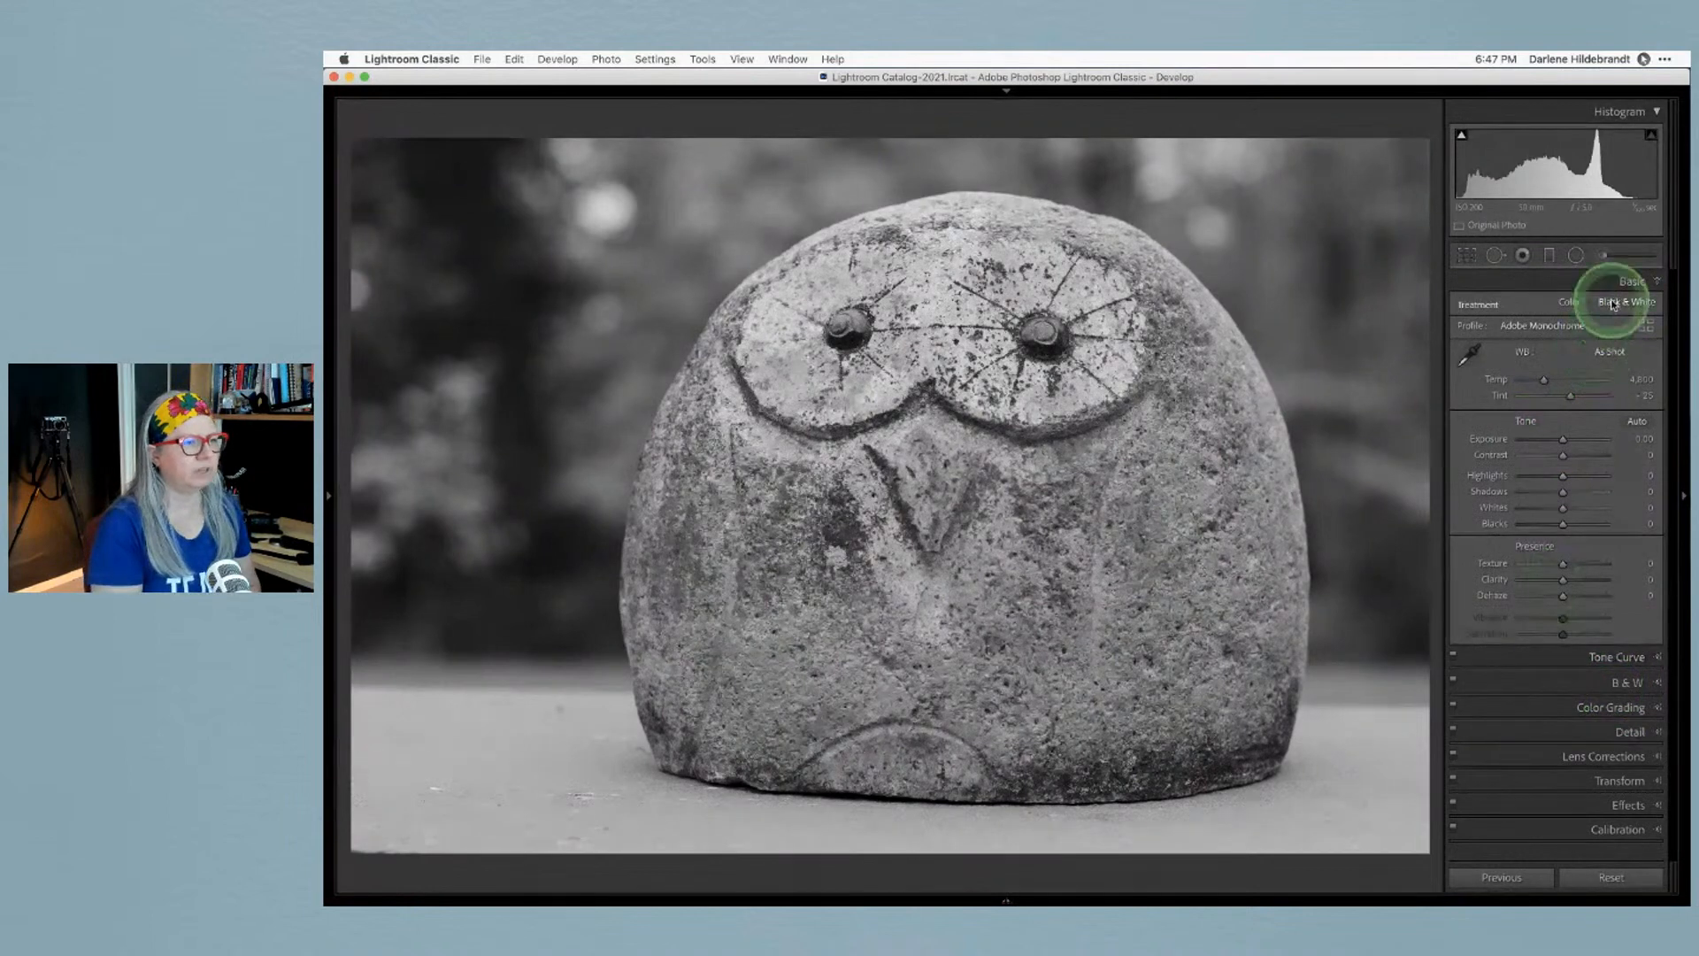
# Switch the owl photo's profile to Adobe Color and back to Adobe Monochrome
pyautogui.click(1546, 327)
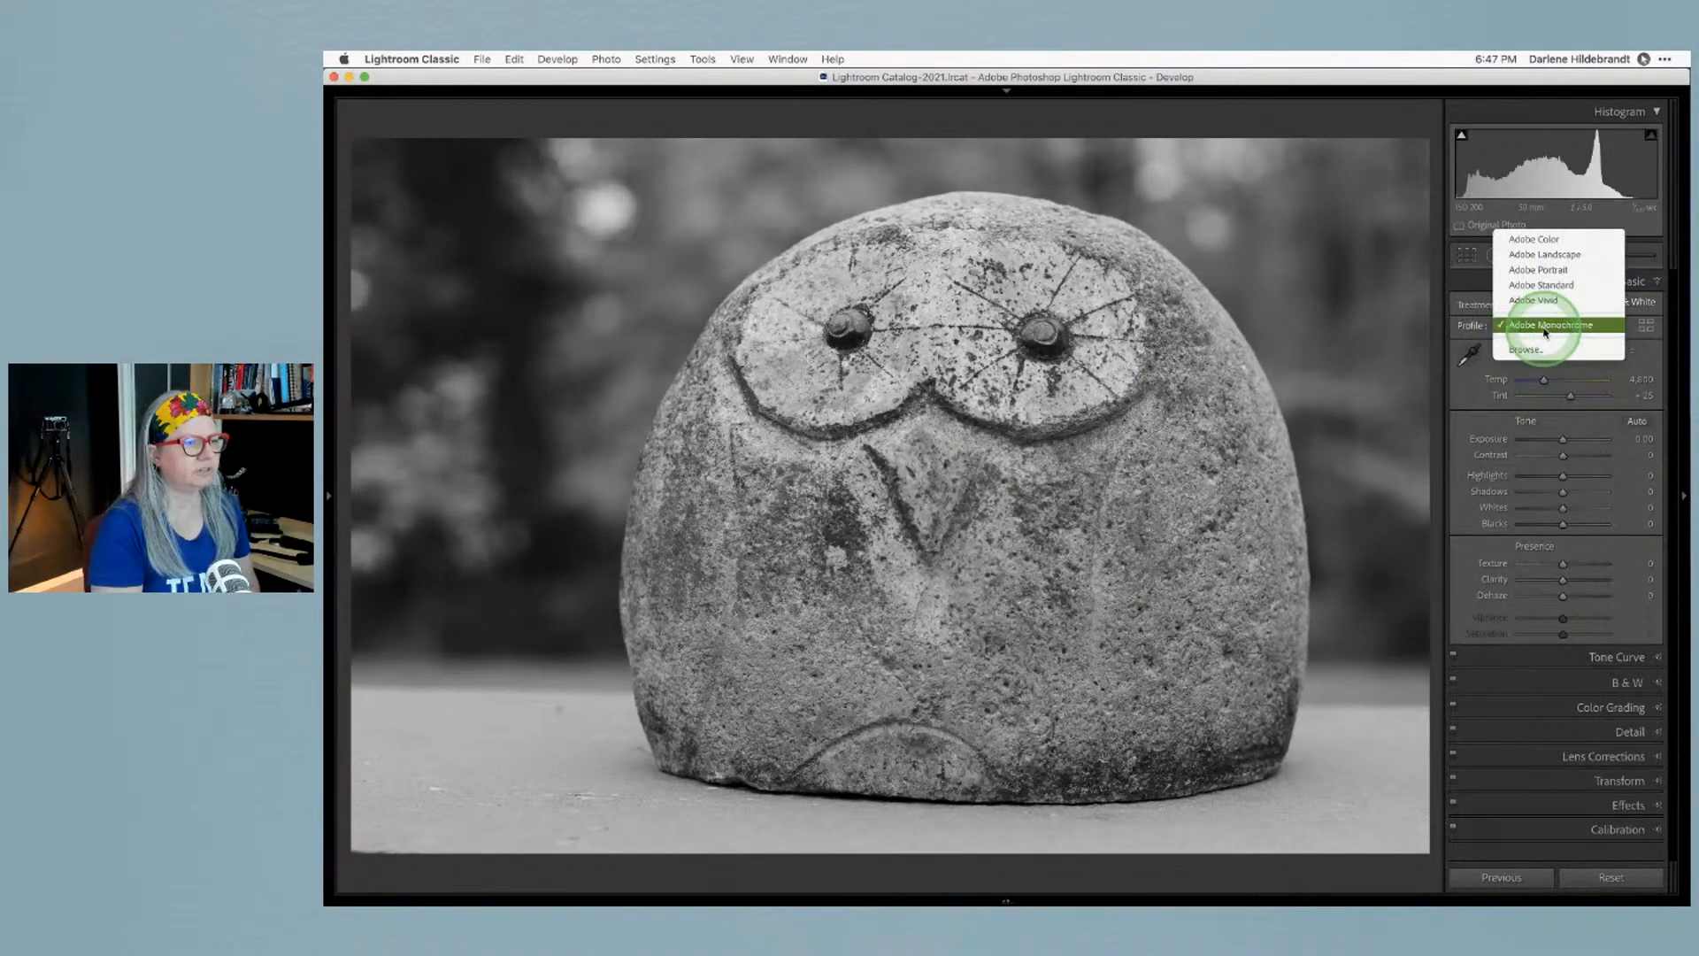
pyautogui.click(1524, 240)
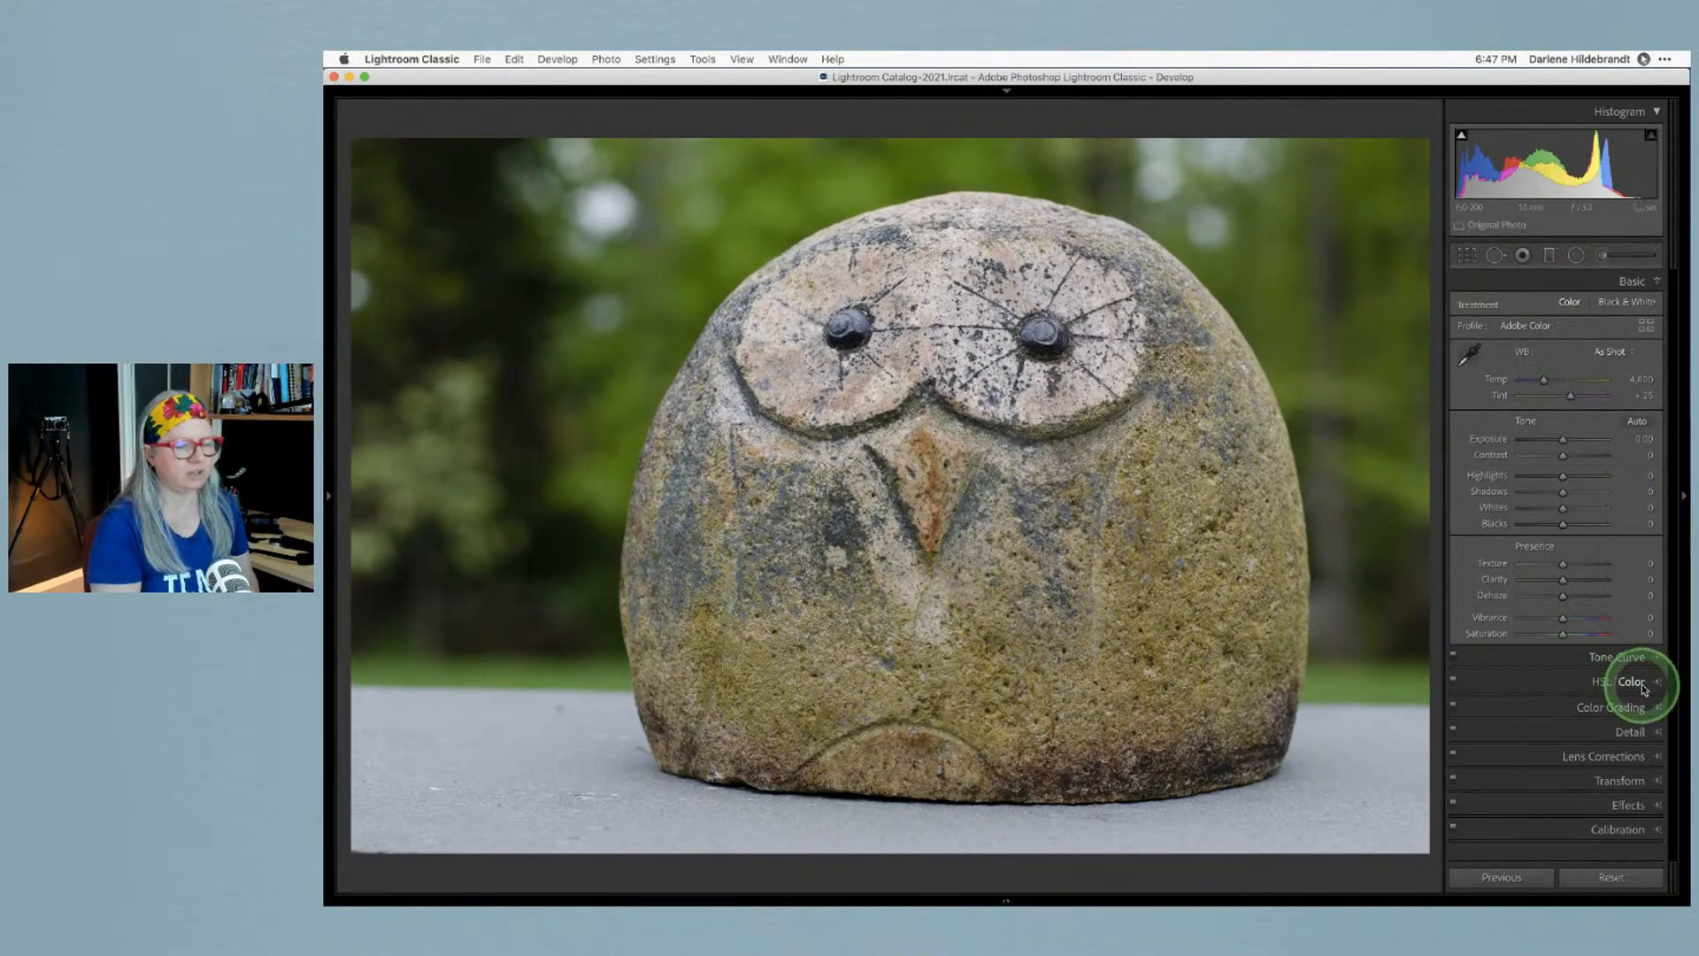
pyautogui.click(1526, 326)
pyautogui.click(1538, 410)
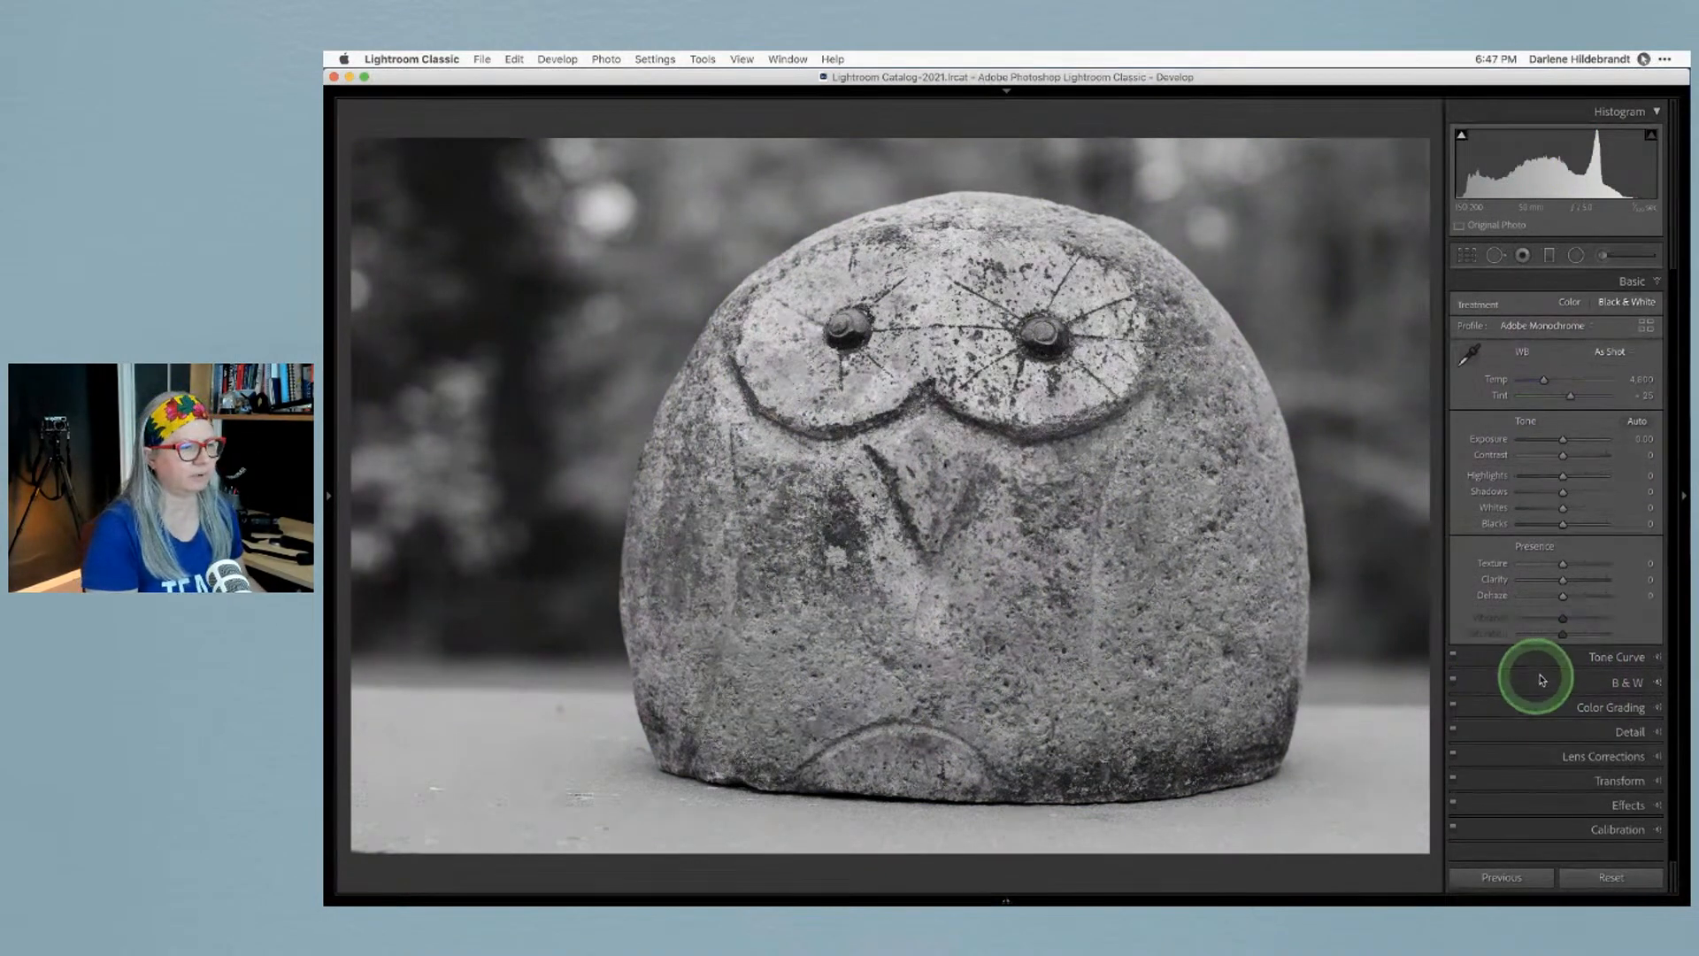
# Show the Black & White Mix controls and check the Solo Mode option for the develop panels
pyautogui.click(1593, 658)
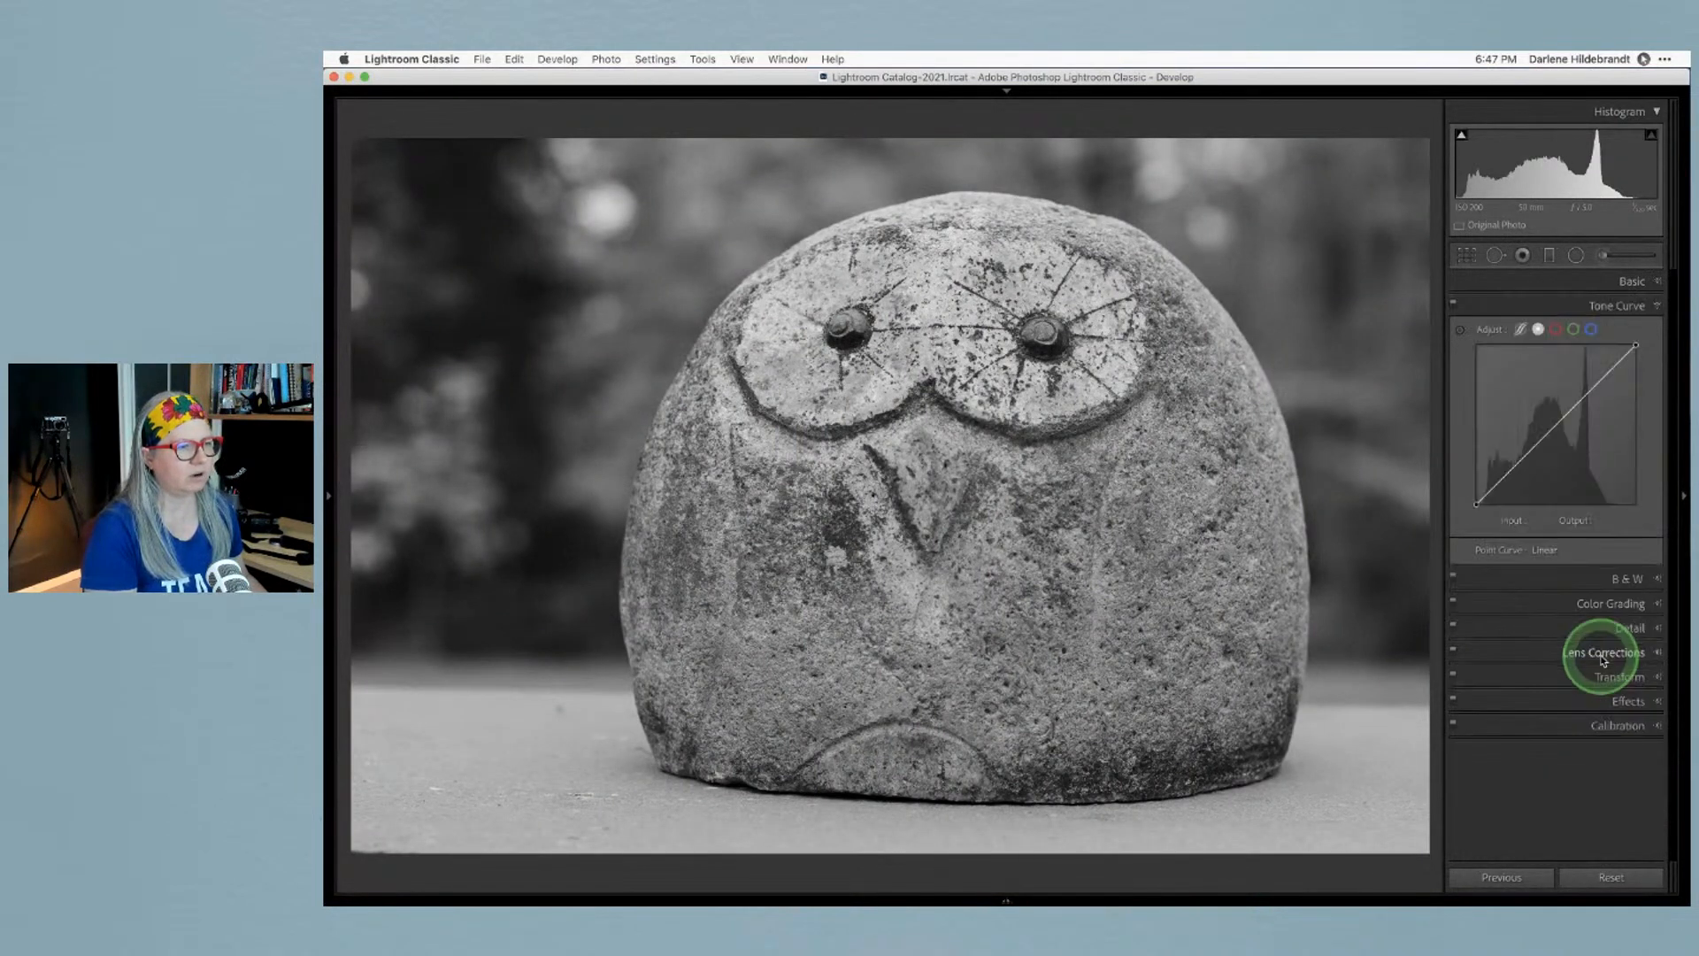
pyautogui.click(1555, 578)
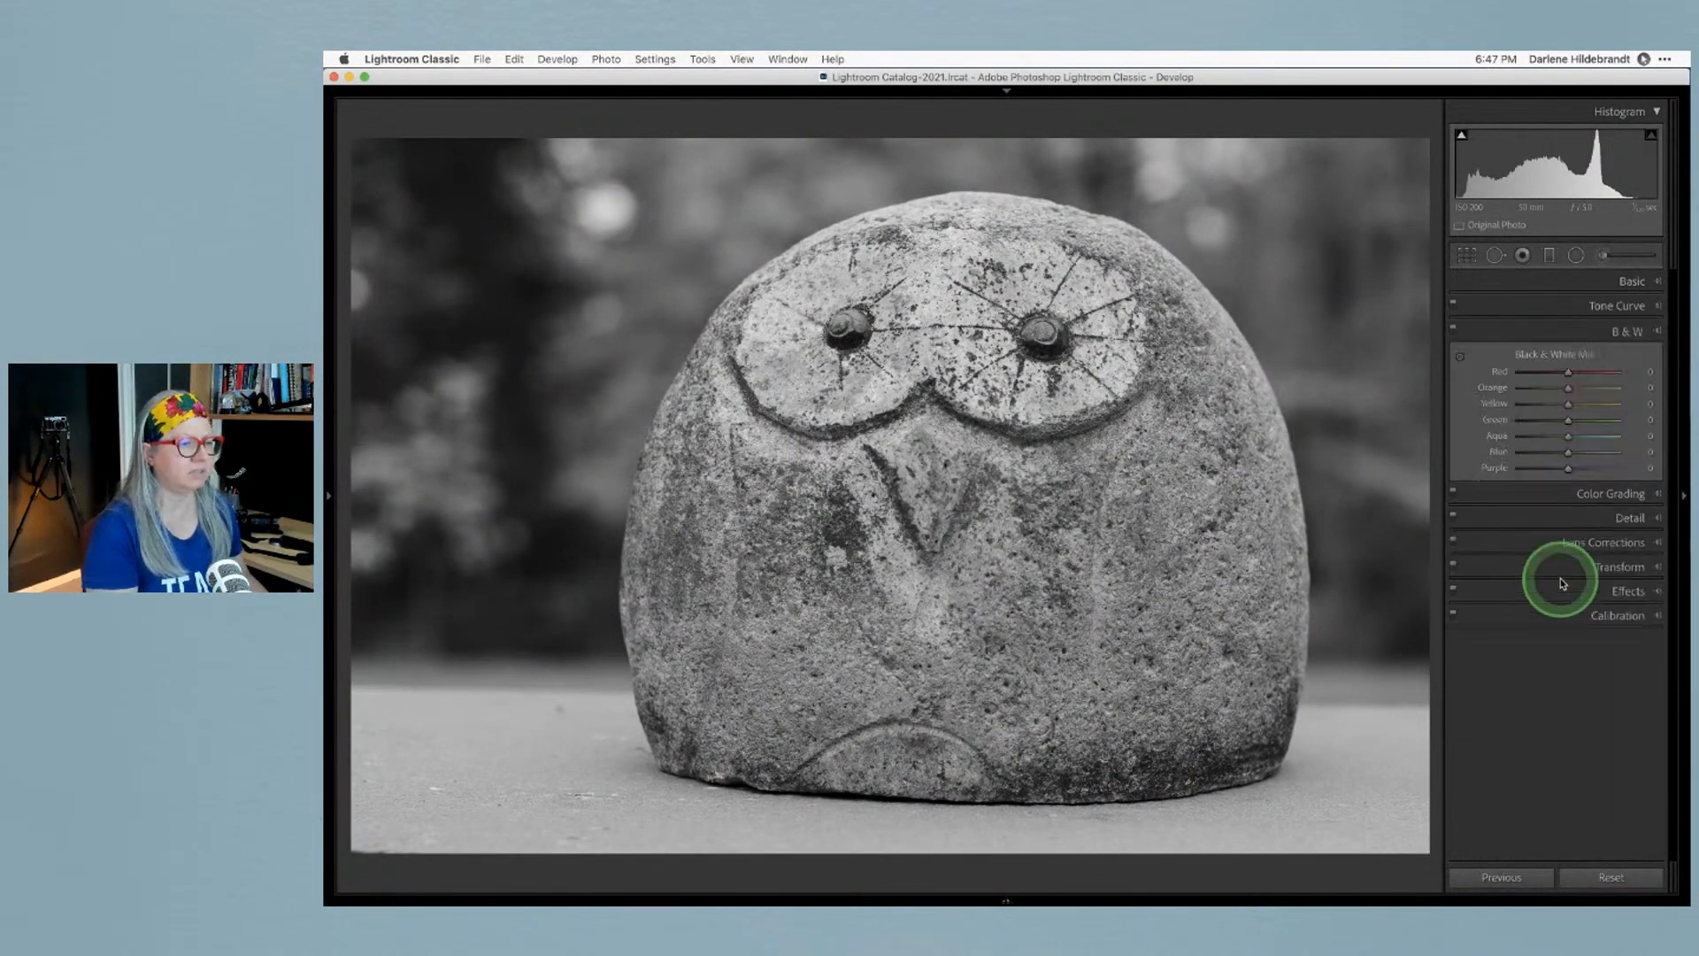
pyautogui.rightClick(1544, 333)
pyautogui.click(1497, 331)
pyautogui.rightClick(1542, 331)
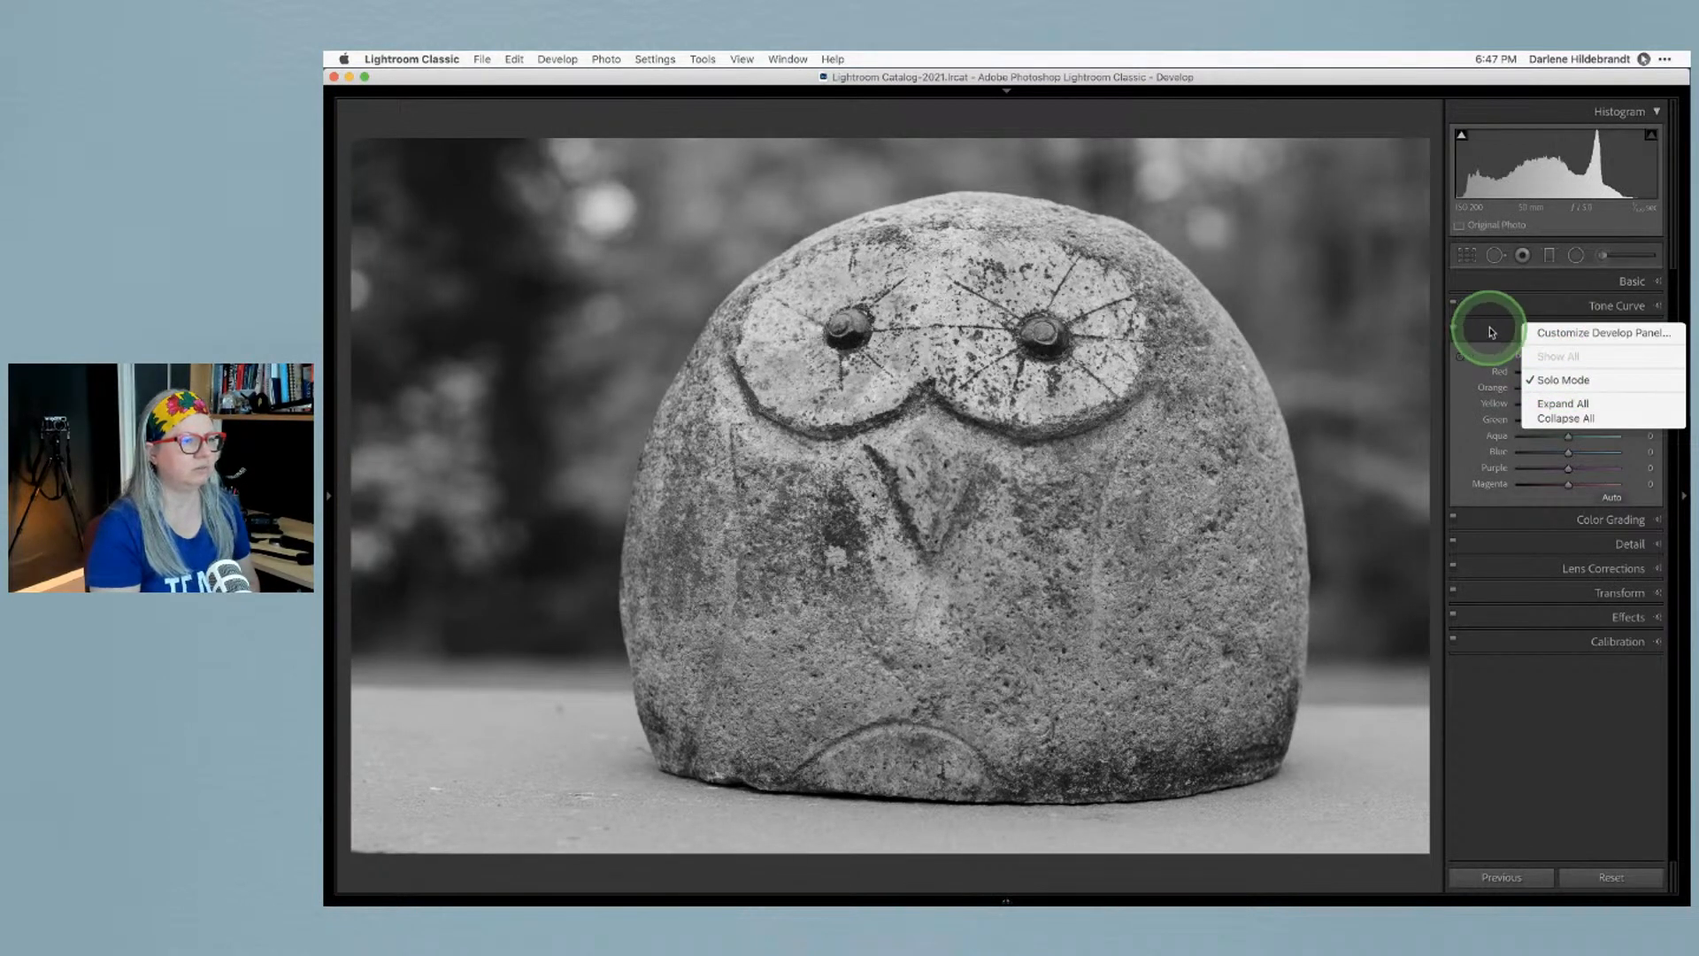
pyautogui.click(1492, 332)
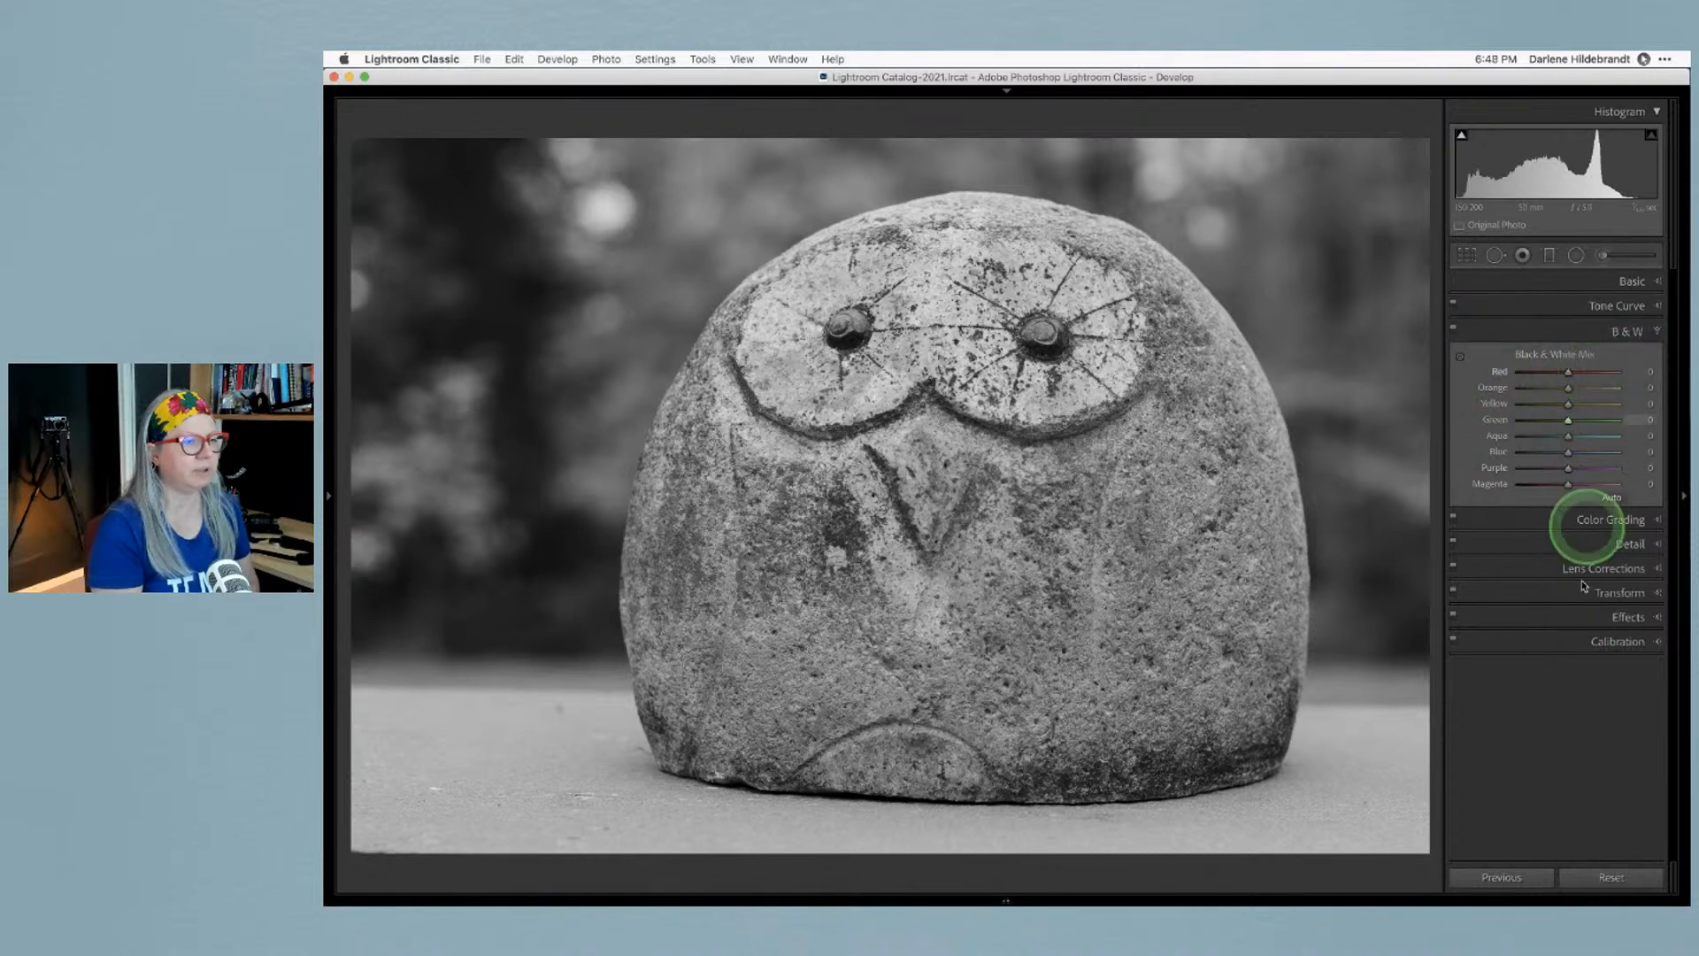
# Set the whites and blacks to their automatic values, and lower the blacks to about -33
pyautogui.click(1561, 281)
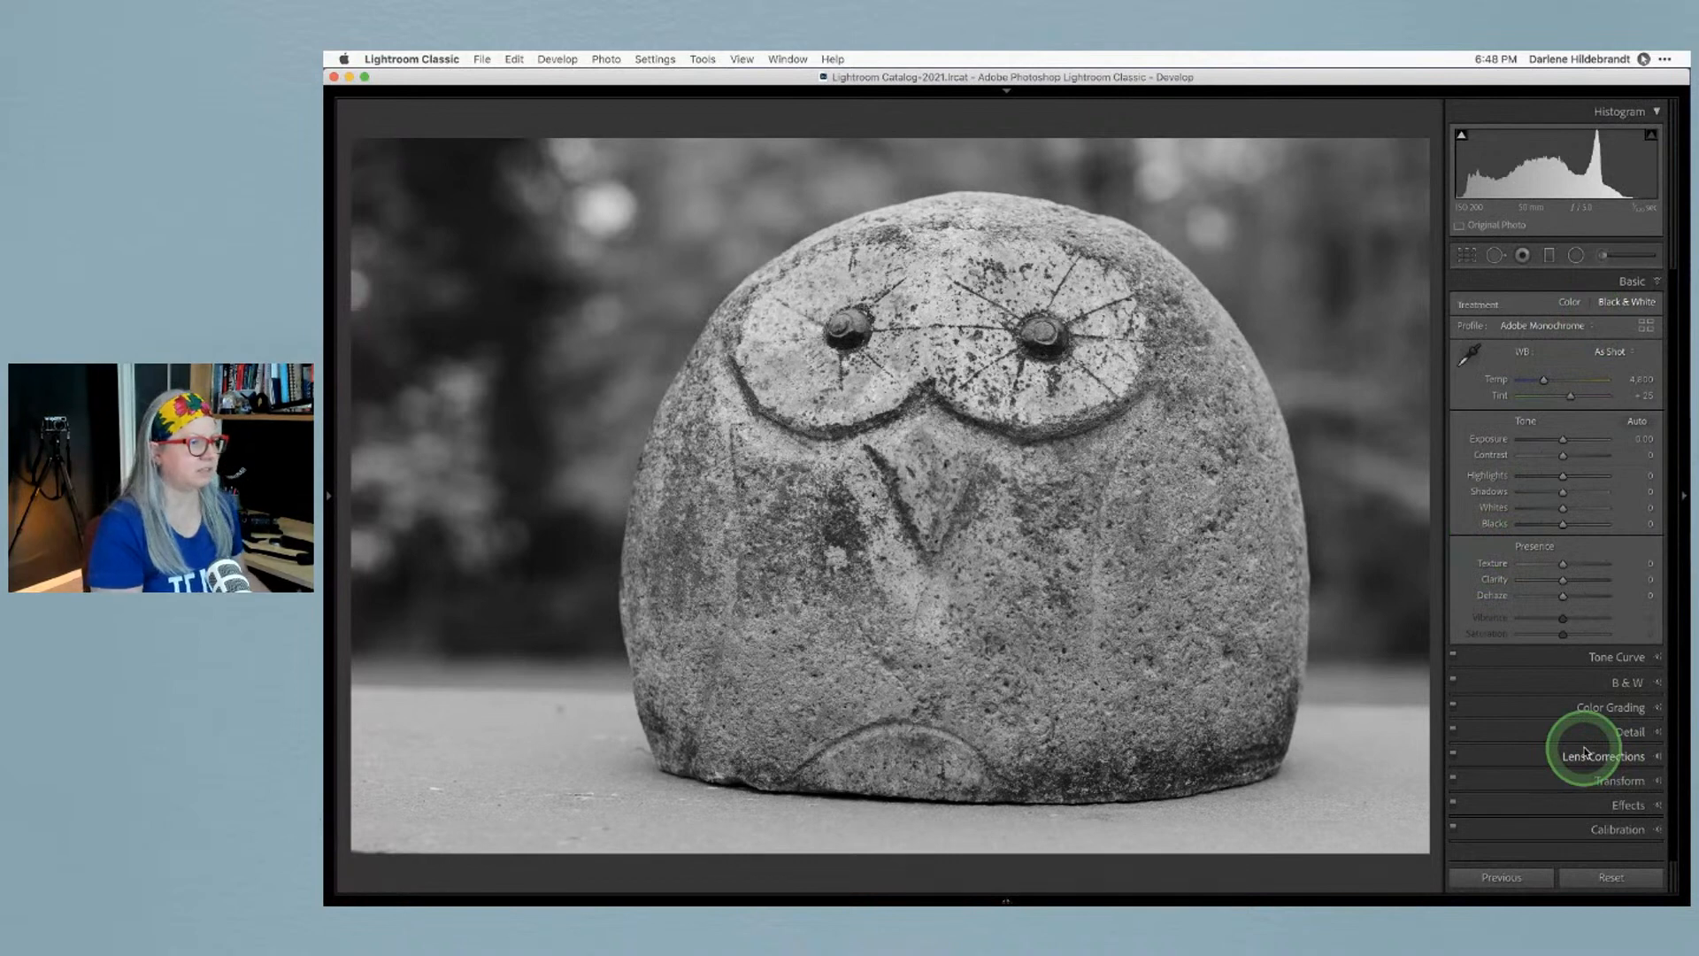
pyautogui.keyDown('shift'); pyautogui.doubleClick(1498, 510); pyautogui.keyUp('shift')
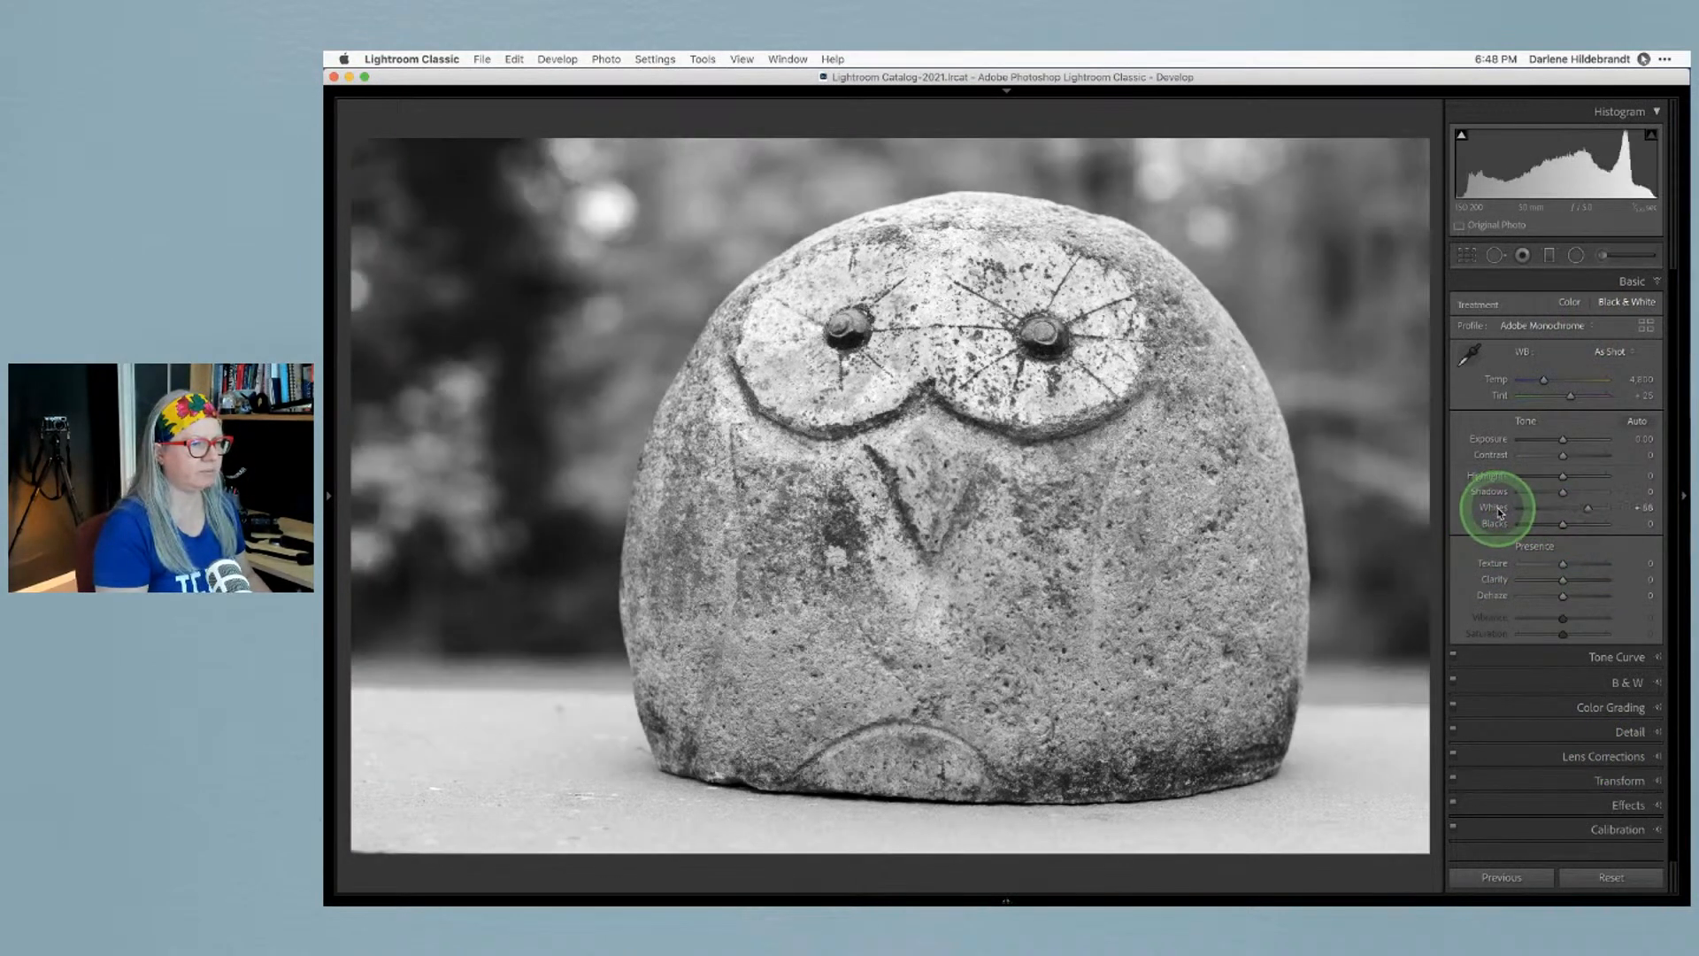
pyautogui.keyDown('shift'); pyautogui.doubleClick(1502, 525); pyautogui.keyUp('shift')
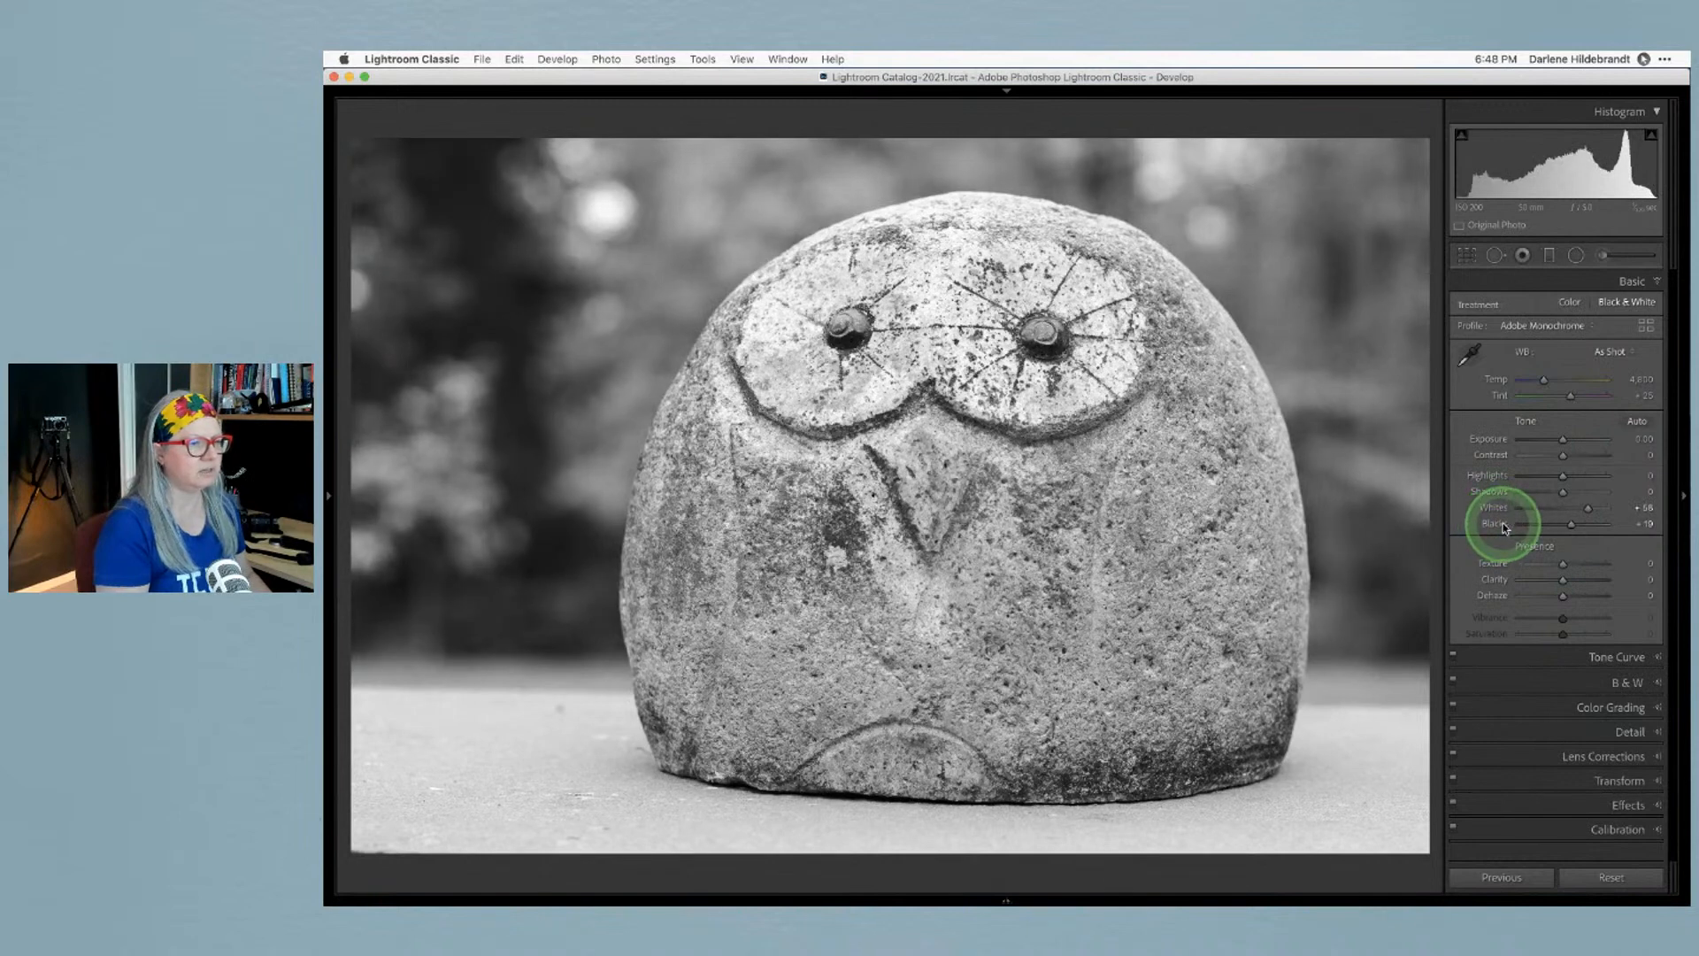
pyautogui.keyDown('alt'); pyautogui.moveTo(1571, 525); pyautogui.dragTo(1546, 525); pyautogui.keyUp('alt')
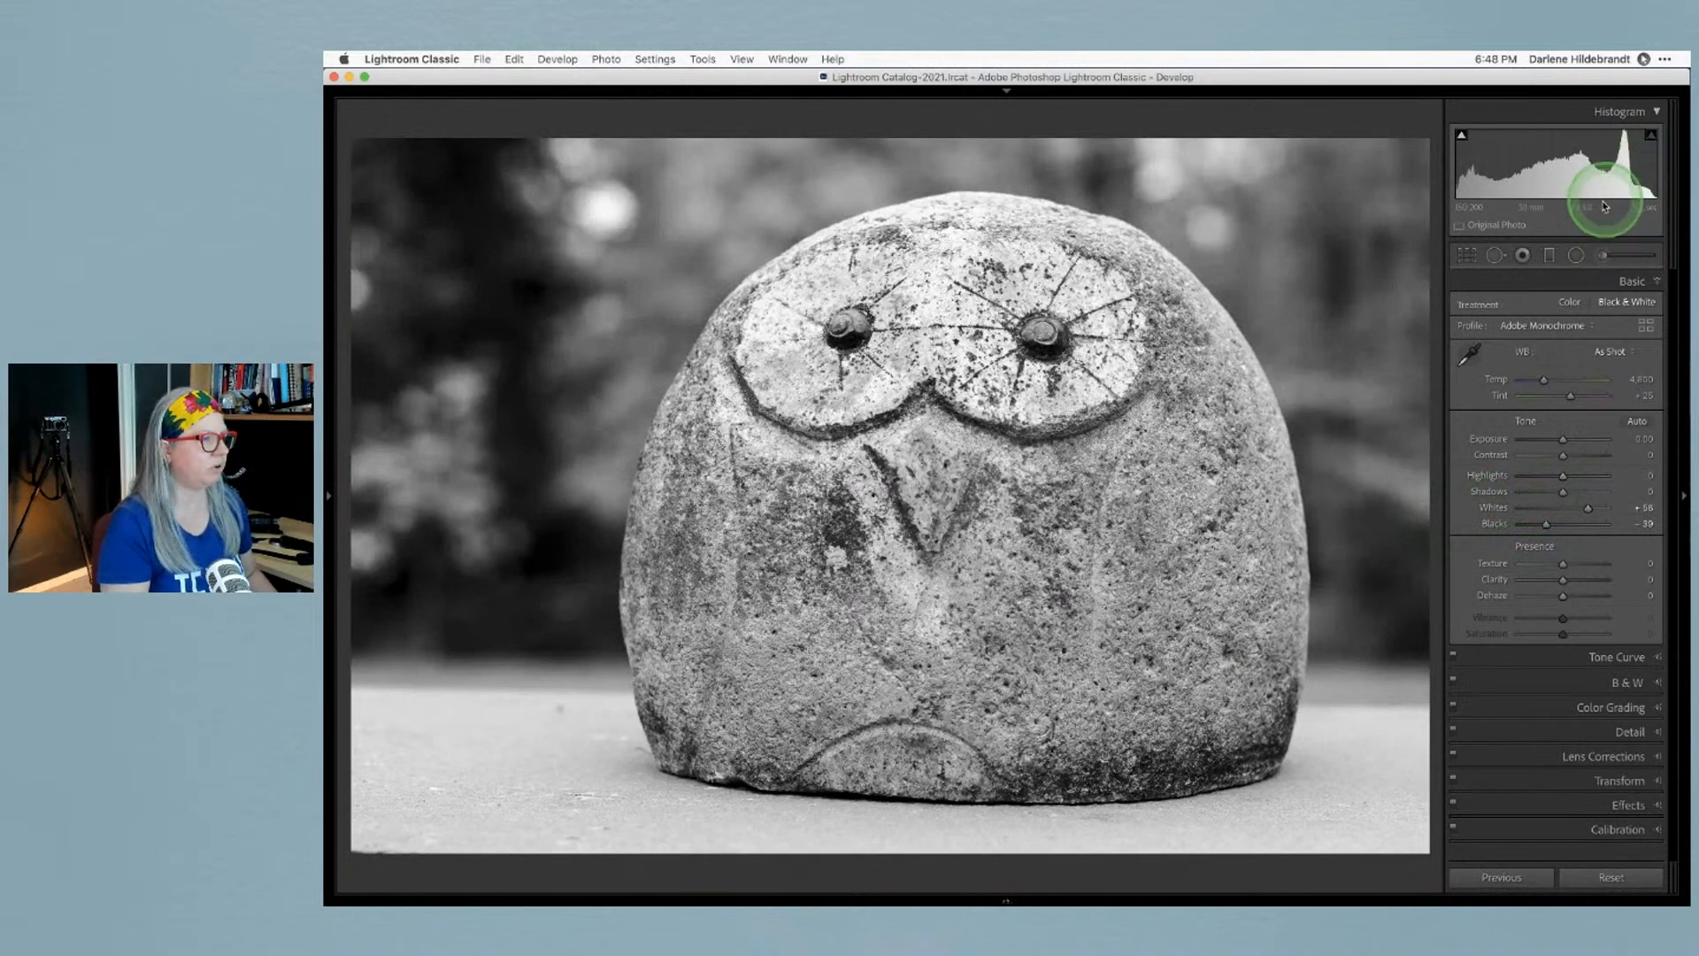
# Try green at -100 in the Black & White Mix, and settle on -11
pyautogui.click(1587, 683)
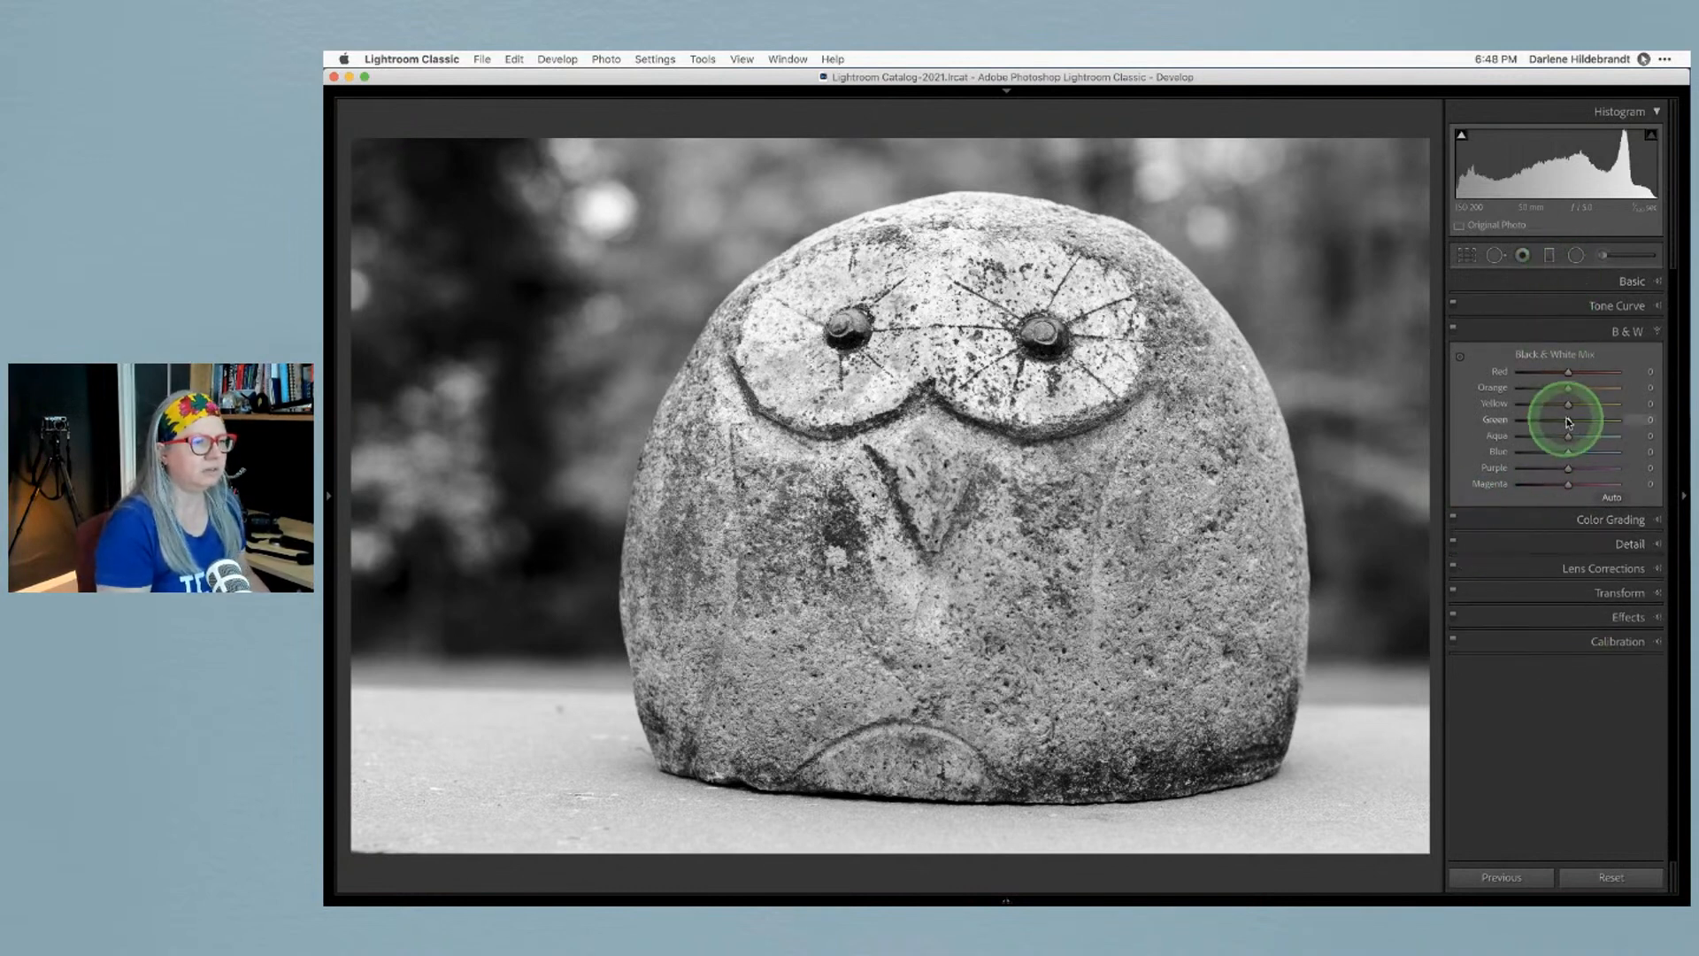
pyautogui.moveTo(1569, 419); pyautogui.dragTo(1467, 416)
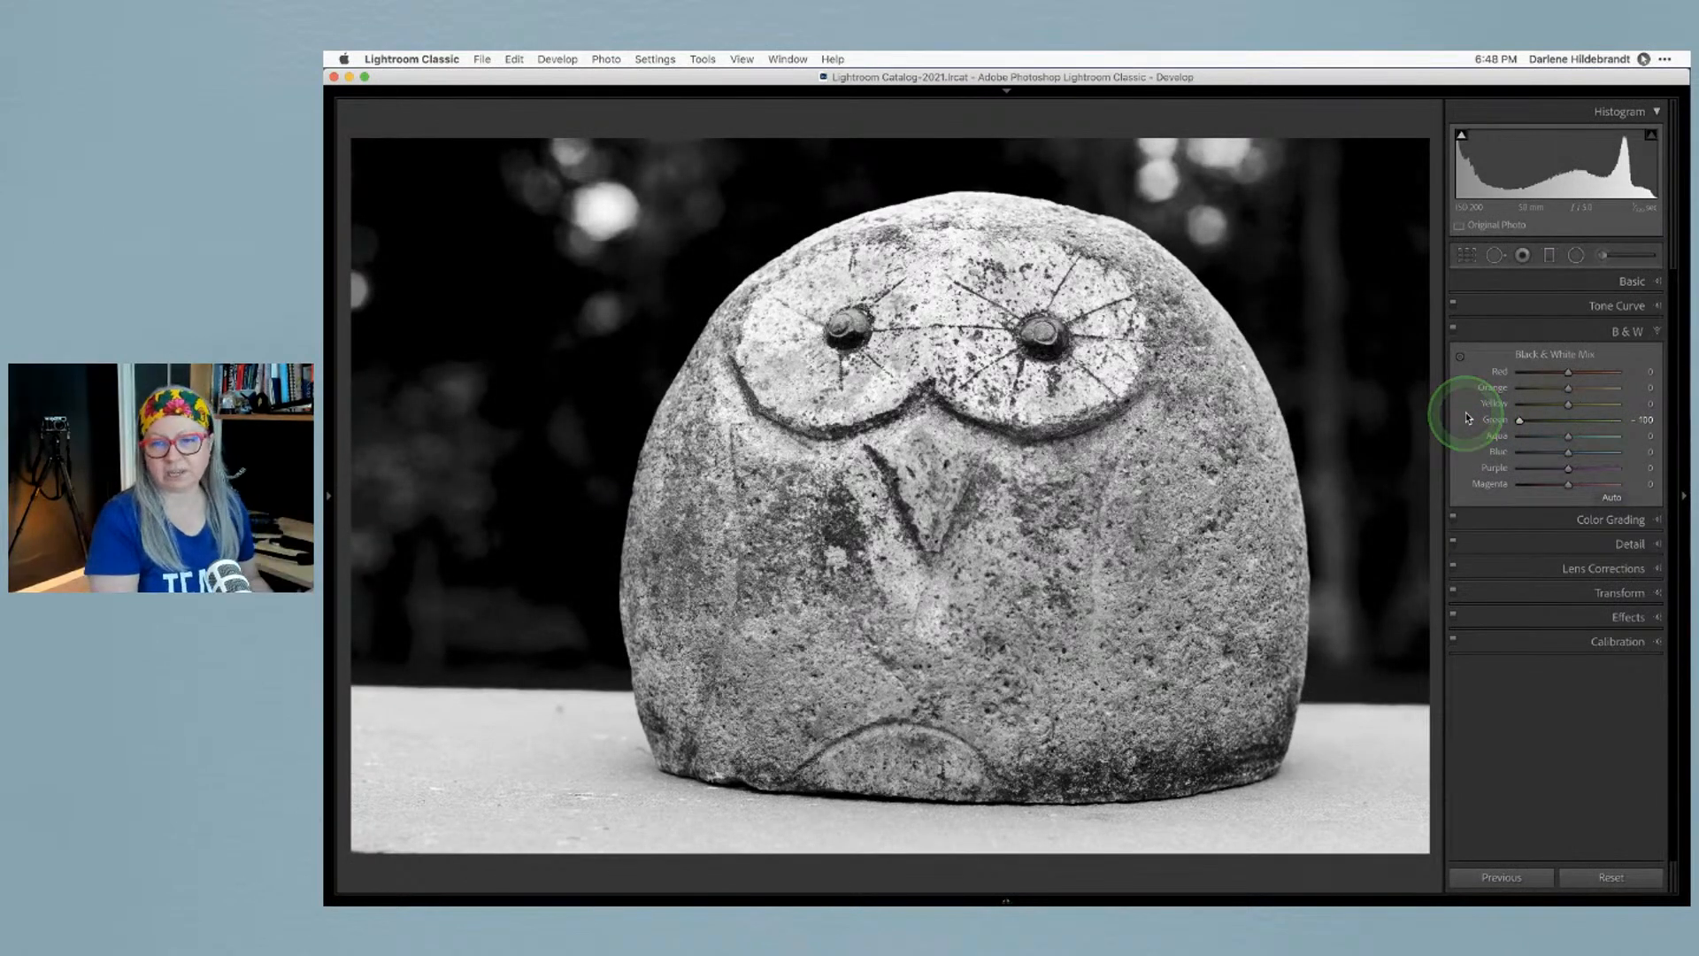
pyautogui.moveTo(1466, 418); pyautogui.dragTo(1564, 422)
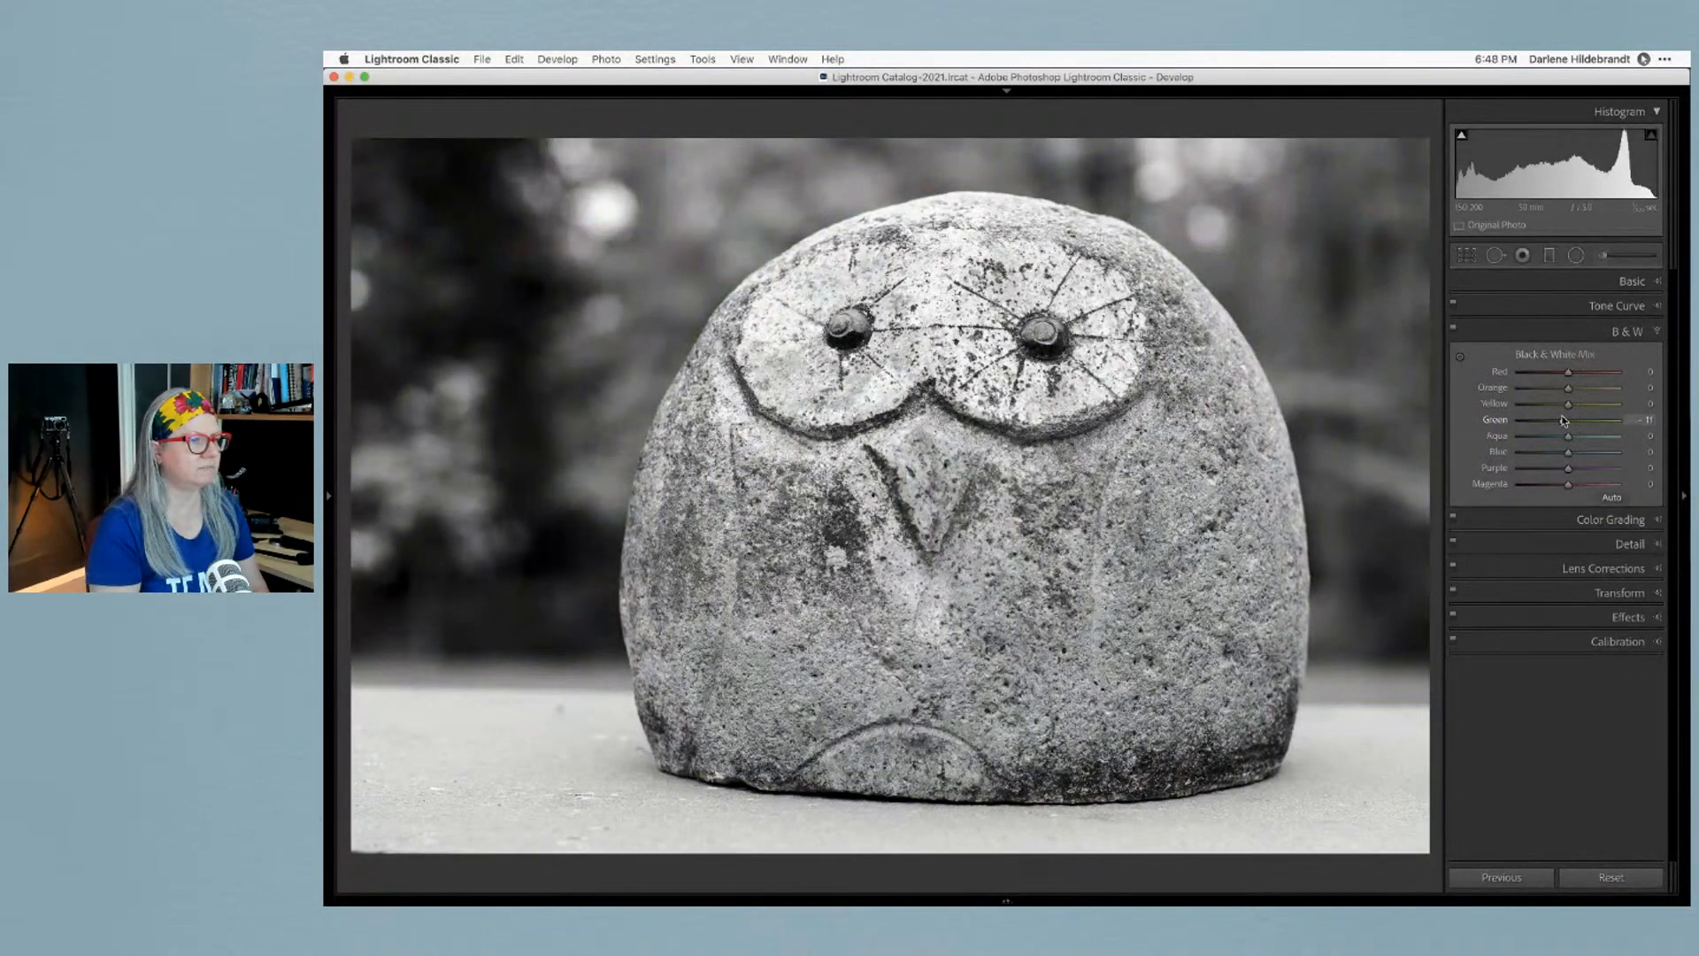
# Copy the settings of the earliest Camera Profile: Adobe Color history step to the Before state, and view the color before version
pyautogui.click(330, 497)
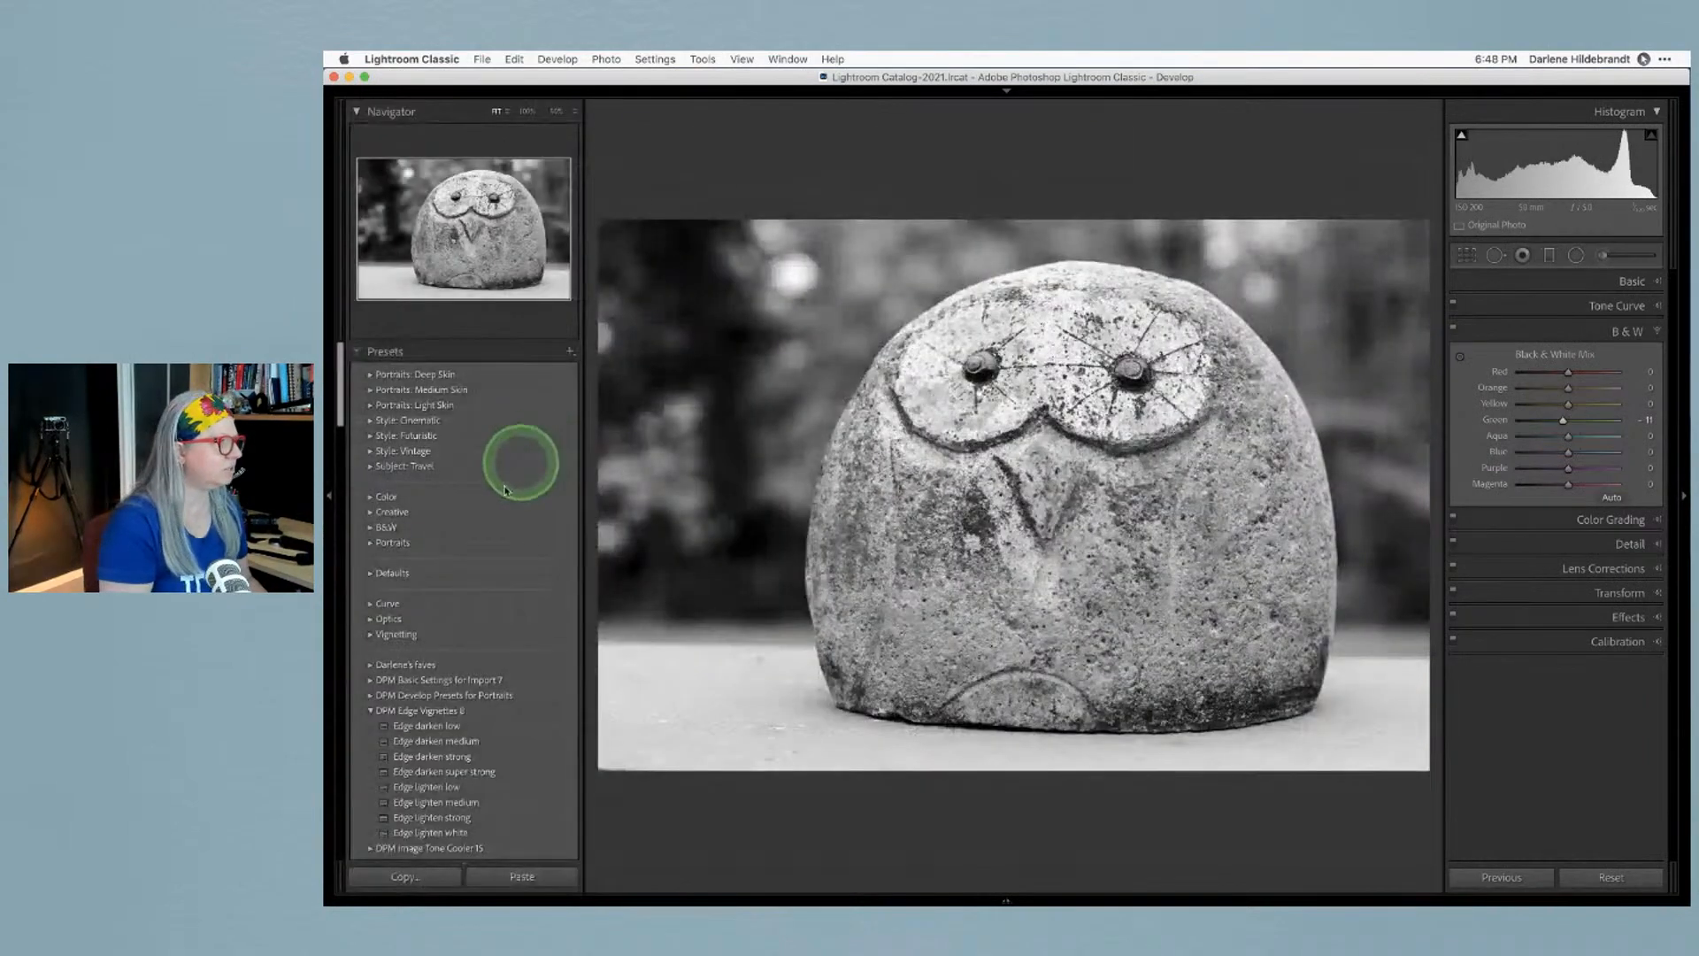
pyautogui.scroll(-4, 487, 531)
pyautogui.scroll(-15, 487, 534)
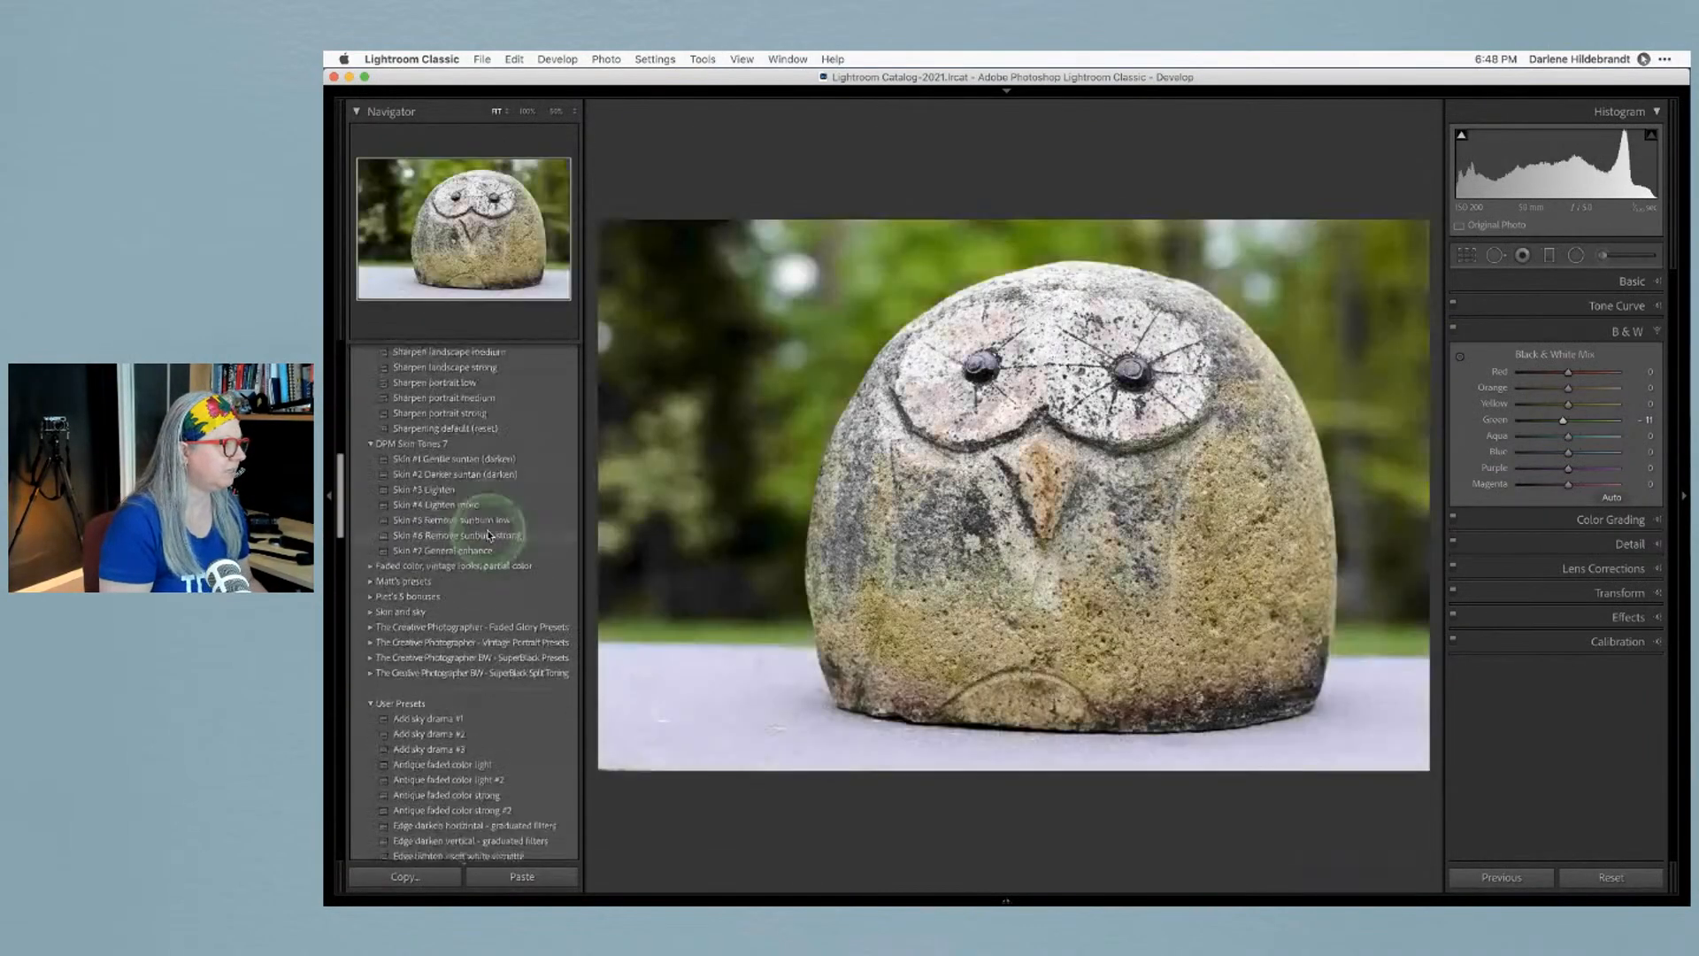
pyautogui.scroll(-4, 486, 551)
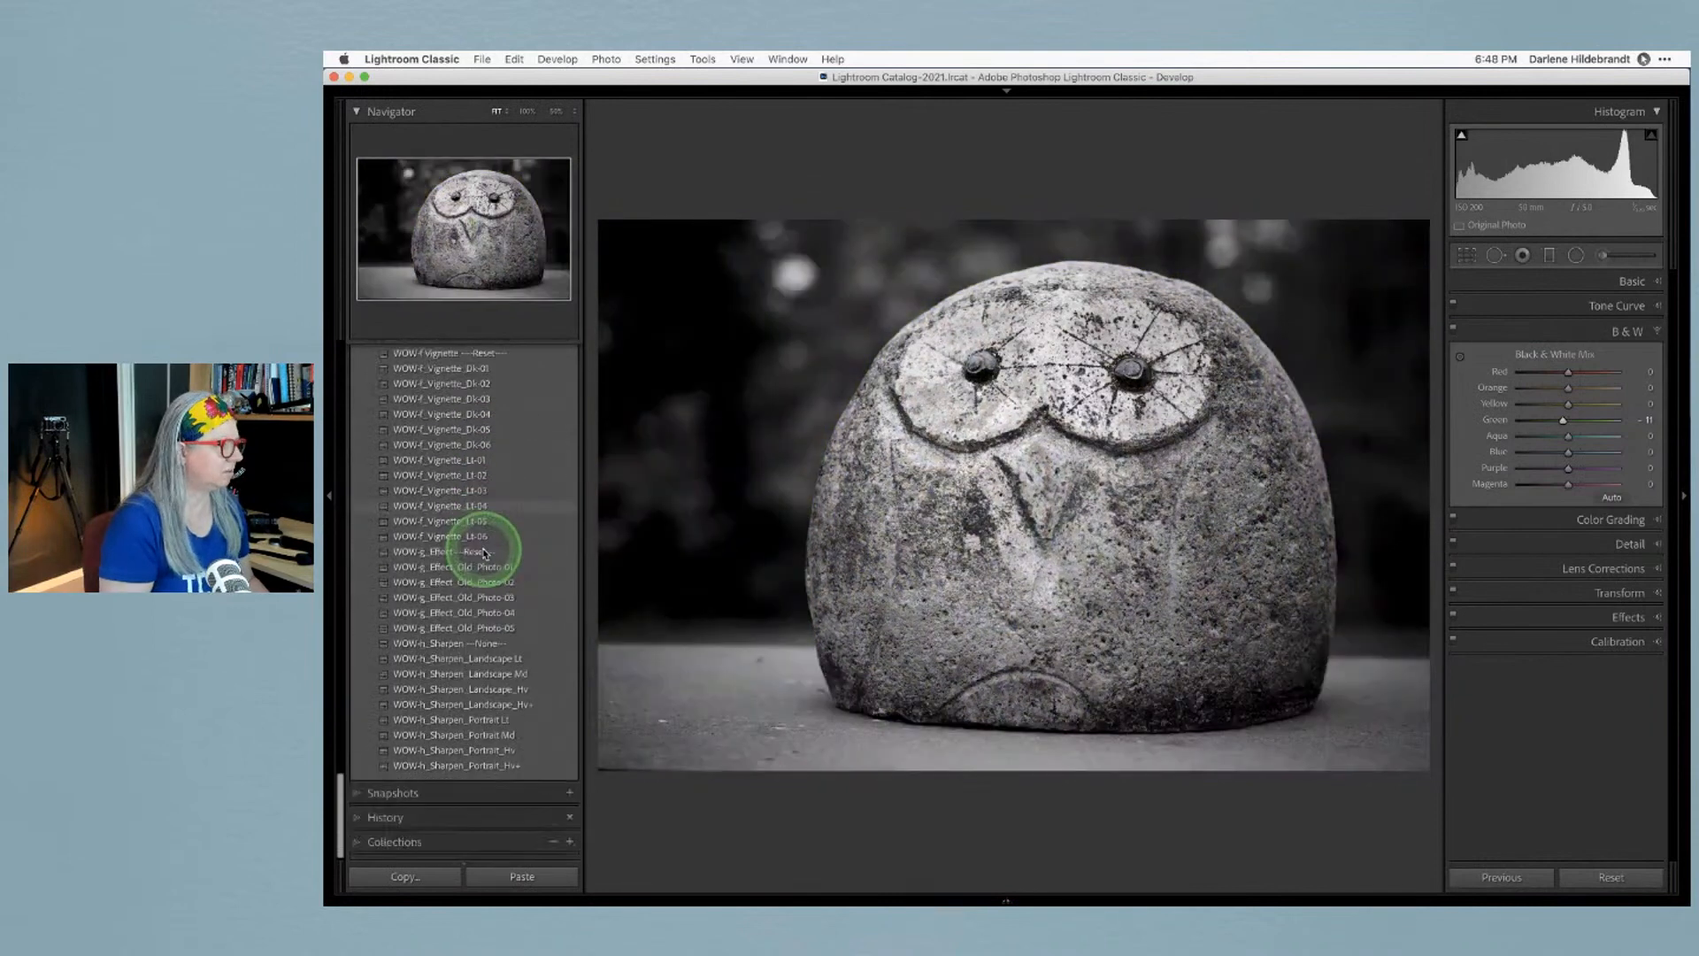
pyautogui.click(362, 818)
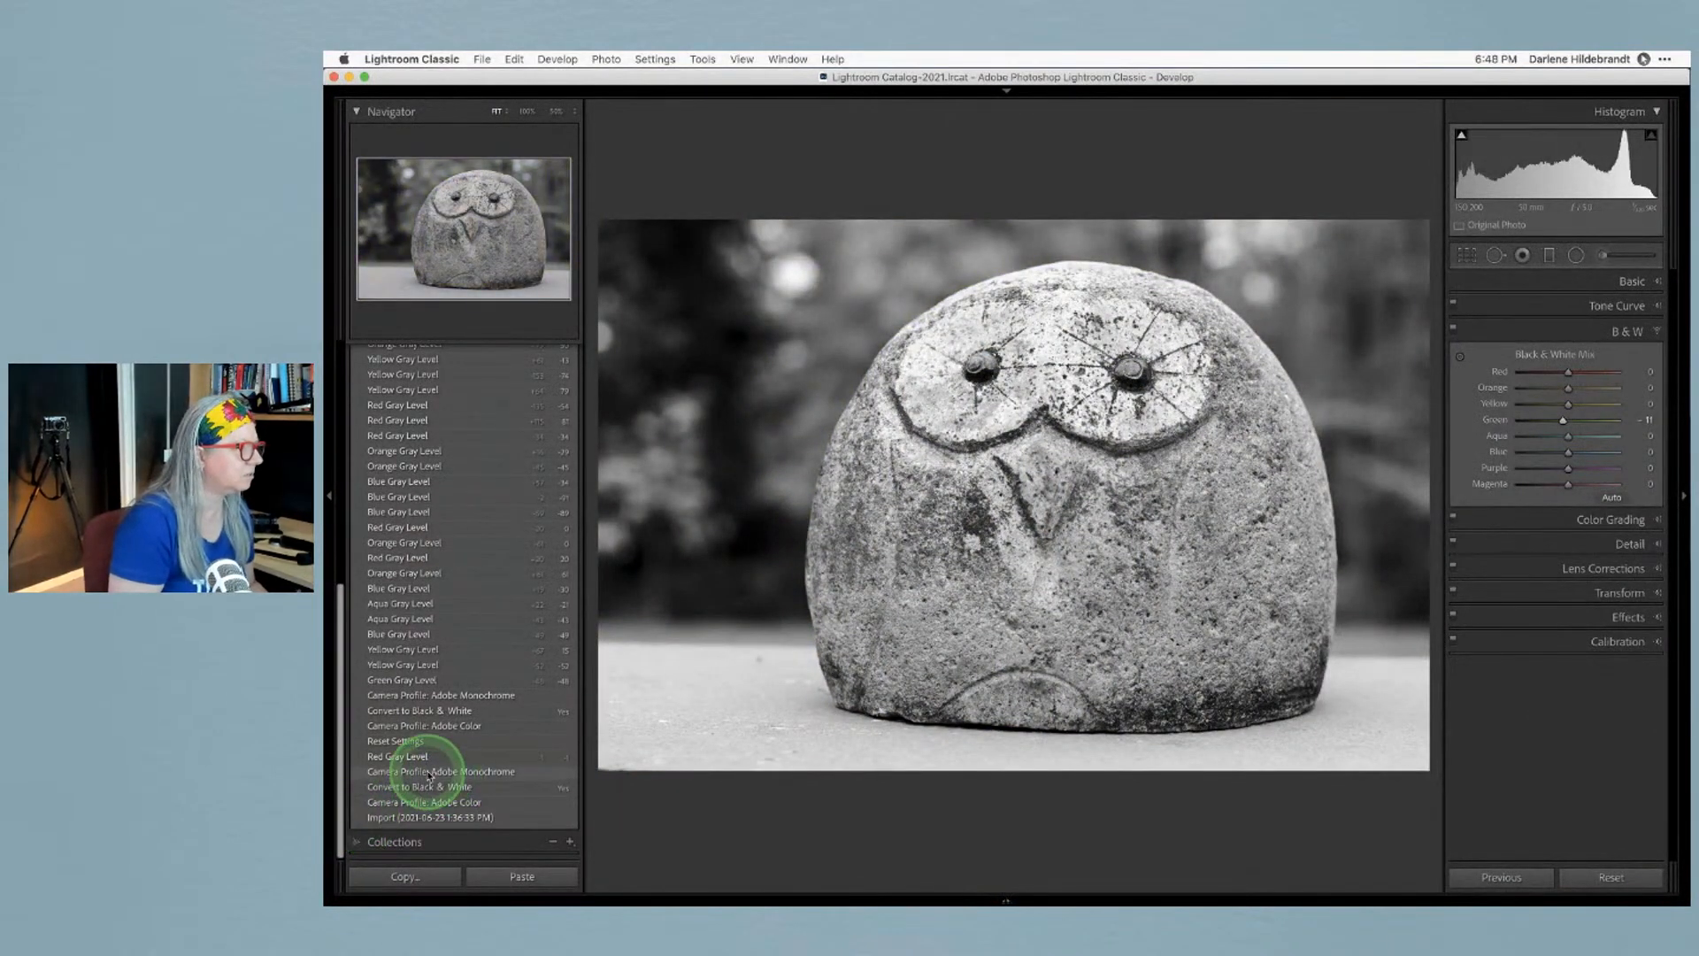
pyautogui.rightClick(415, 803)
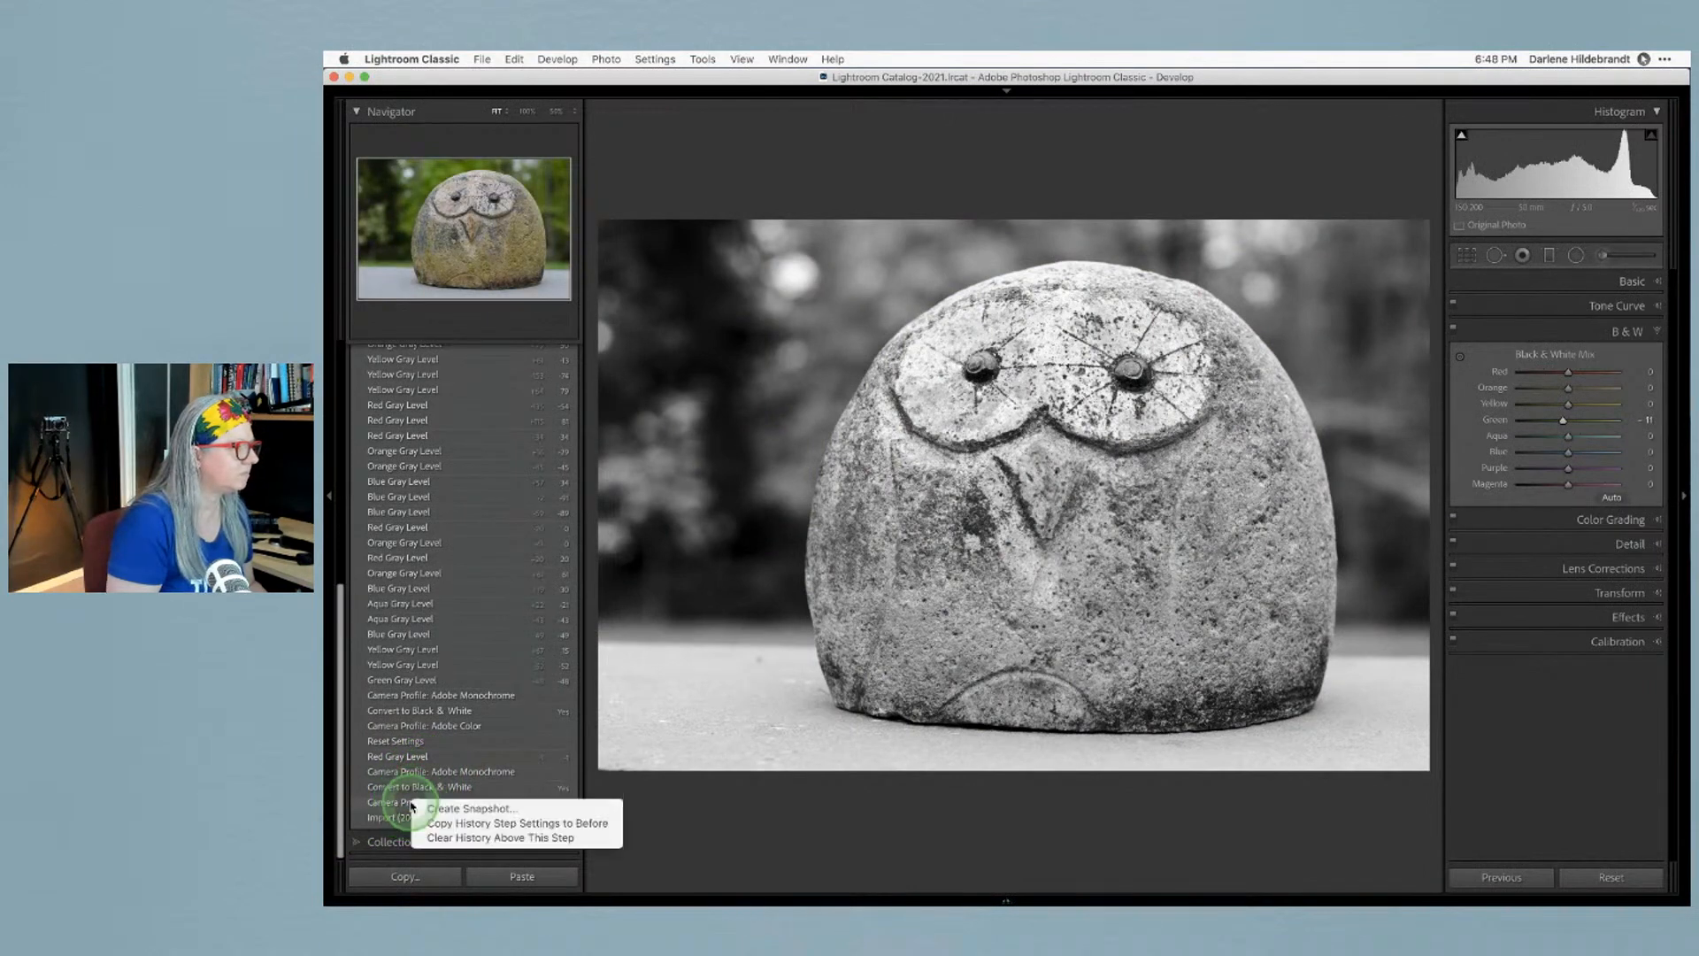
pyautogui.click(425, 823)
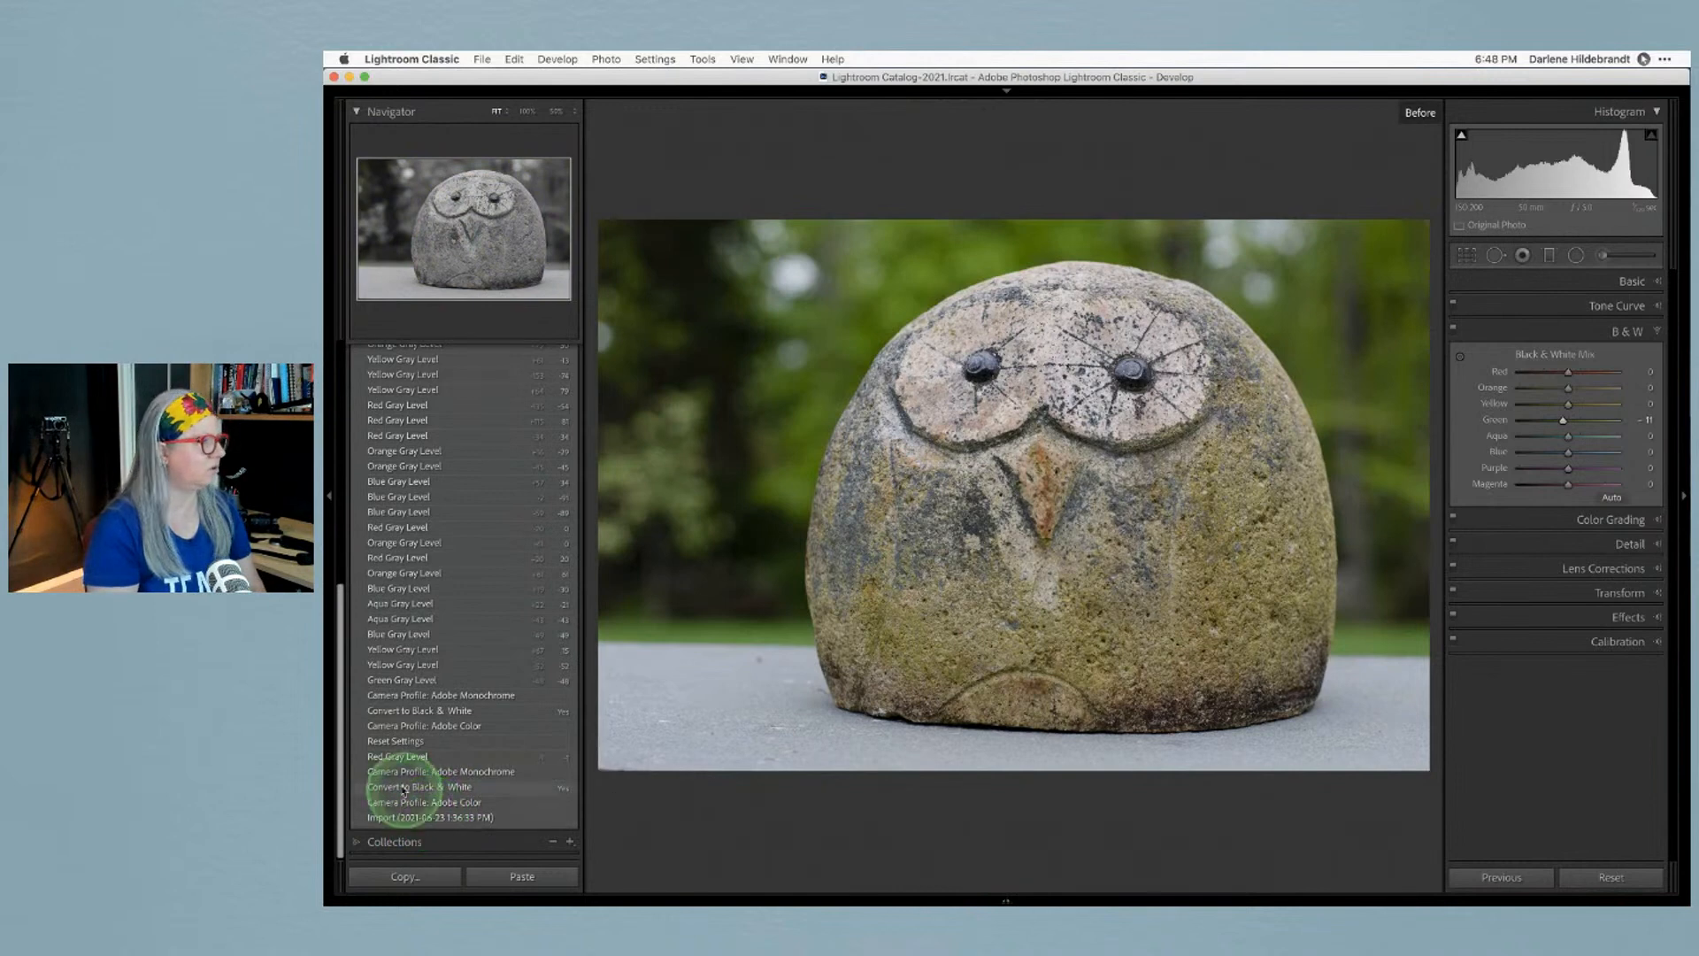
pyautogui.scroll(15, 380, 619)
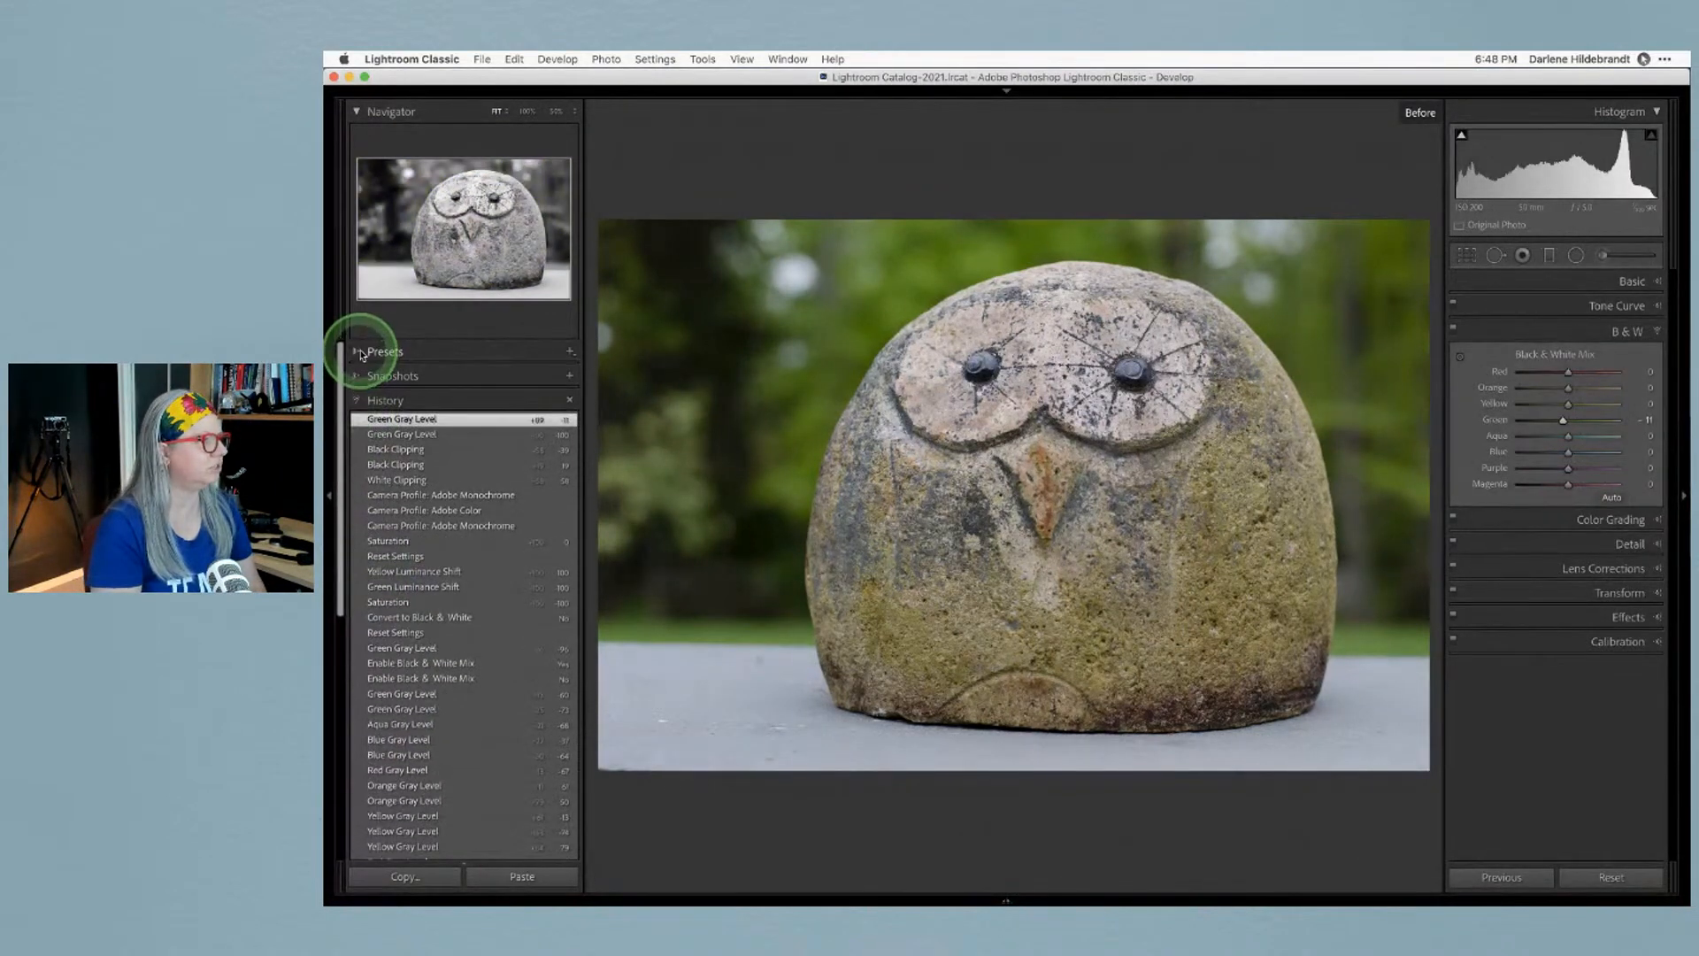
pyautogui.click(363, 365)
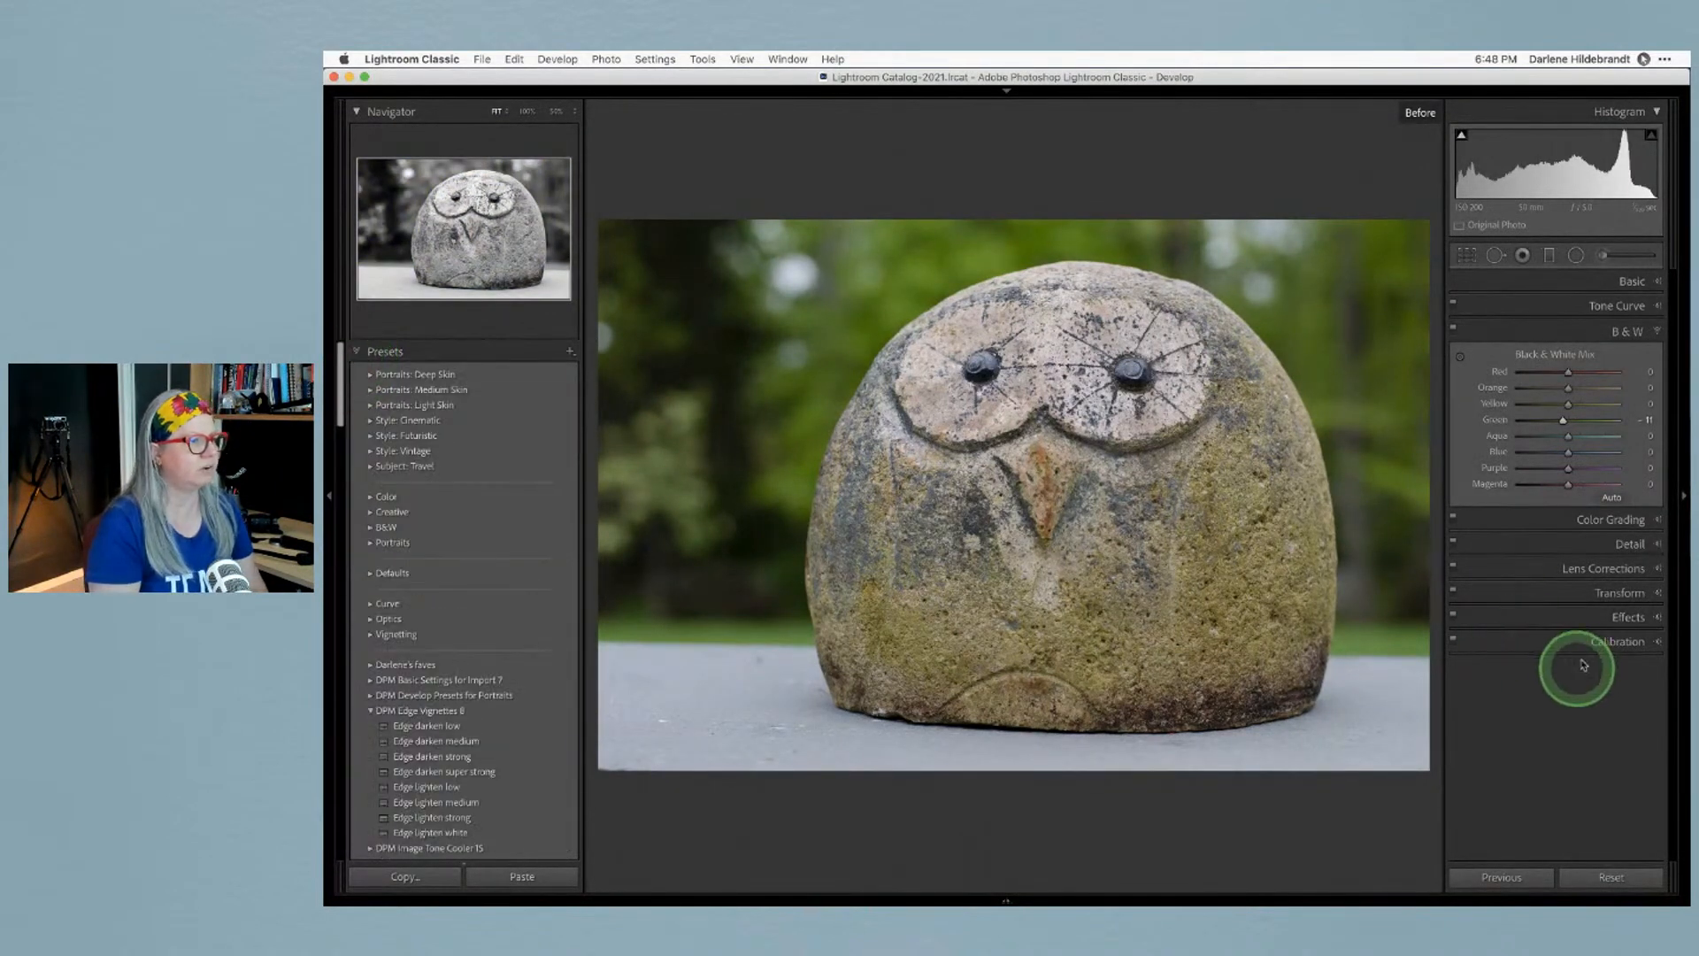
pyautogui.press('\\')
# Set the Black & White Mix to green -54, yellow -44 and orange +22, and activate its targeted adjustment tool
pyautogui.moveTo(1564, 422)
pyautogui.mouseDown()
pyautogui.moveTo(1607, 403)
pyautogui.moveTo(1535, 404)
pyautogui.moveTo(1661, 403)
pyautogui.moveTo(1517, 400)
pyautogui.moveTo(1612, 405)
pyautogui.moveTo(1521, 405)
pyautogui.moveTo(1549, 400)
pyautogui.moveTo(1541, 418)
pyautogui.mouseUp()
pyautogui.moveTo(1545, 404); pyautogui.dragTo(1579, 386)
pyautogui.click(1452, 381)
pyautogui.click(1460, 361)
pyautogui.click(1462, 359)
pyautogui.click(1347, 322)
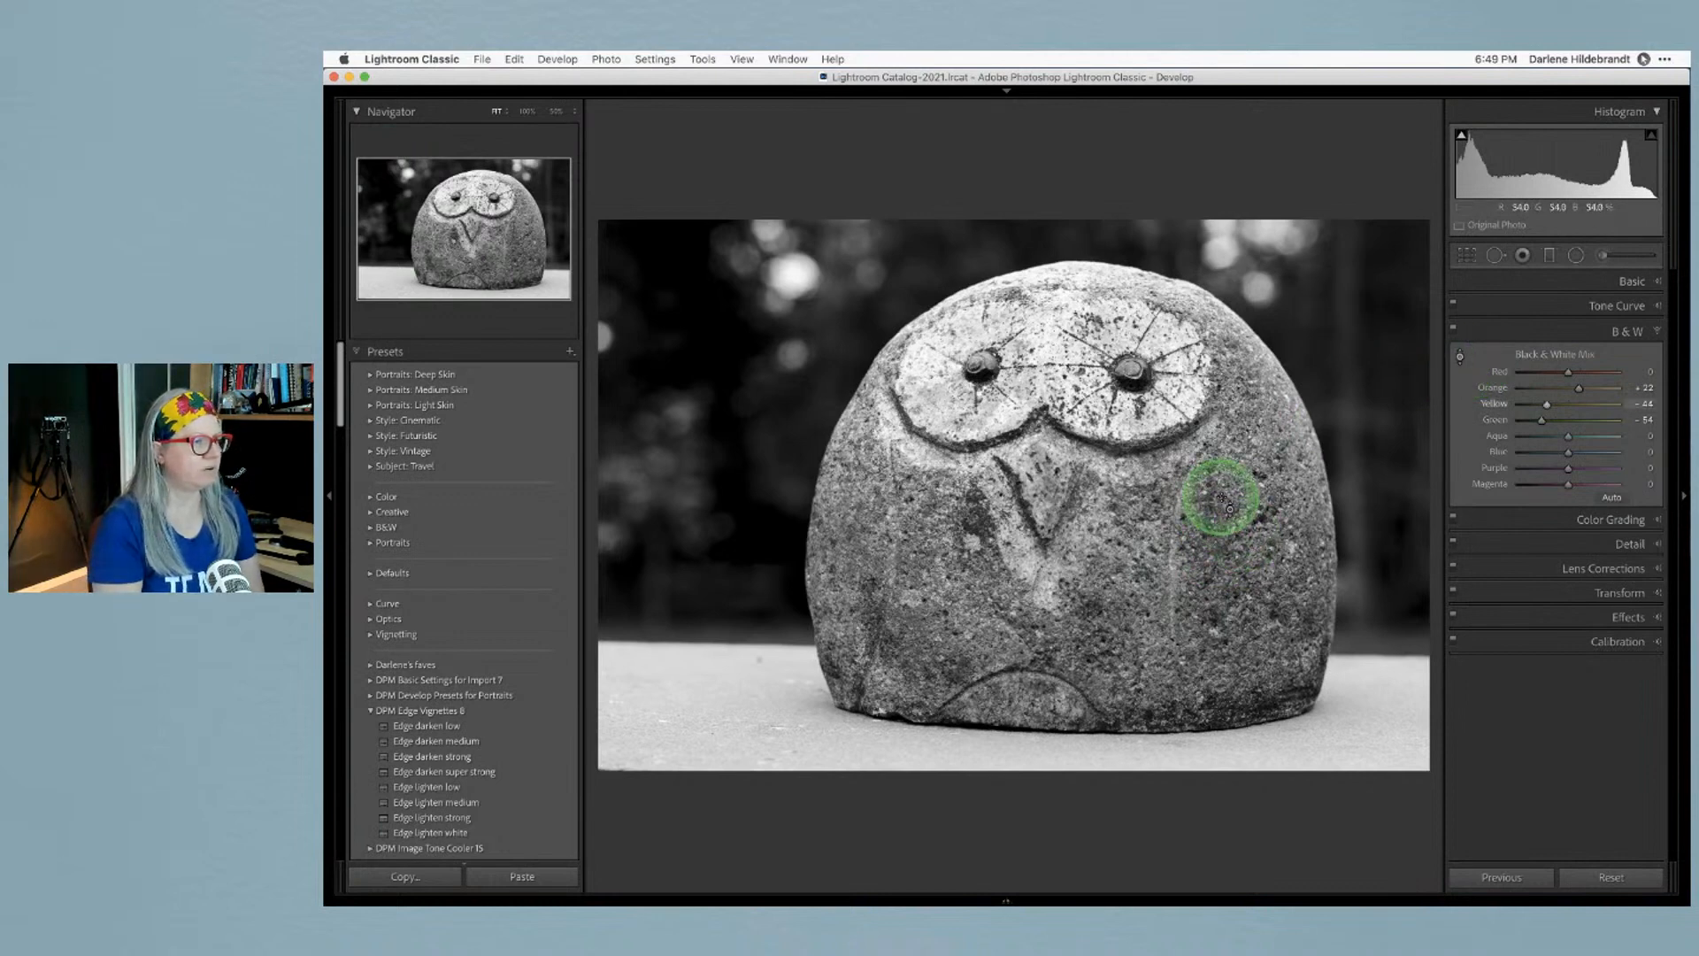
# Adjust the mix directly on the owl's body, beak and background to about red +53, orange +99, yellow -62 and green -61
pyautogui.moveTo(1221, 500)
pyautogui.mouseDown()
pyautogui.moveTo(1217, 558)
pyautogui.moveTo(1217, 448)
pyautogui.moveTo(1230, 590)
pyautogui.moveTo(1223, 443)
pyautogui.moveTo(1219, 520)
pyautogui.mouseUp()
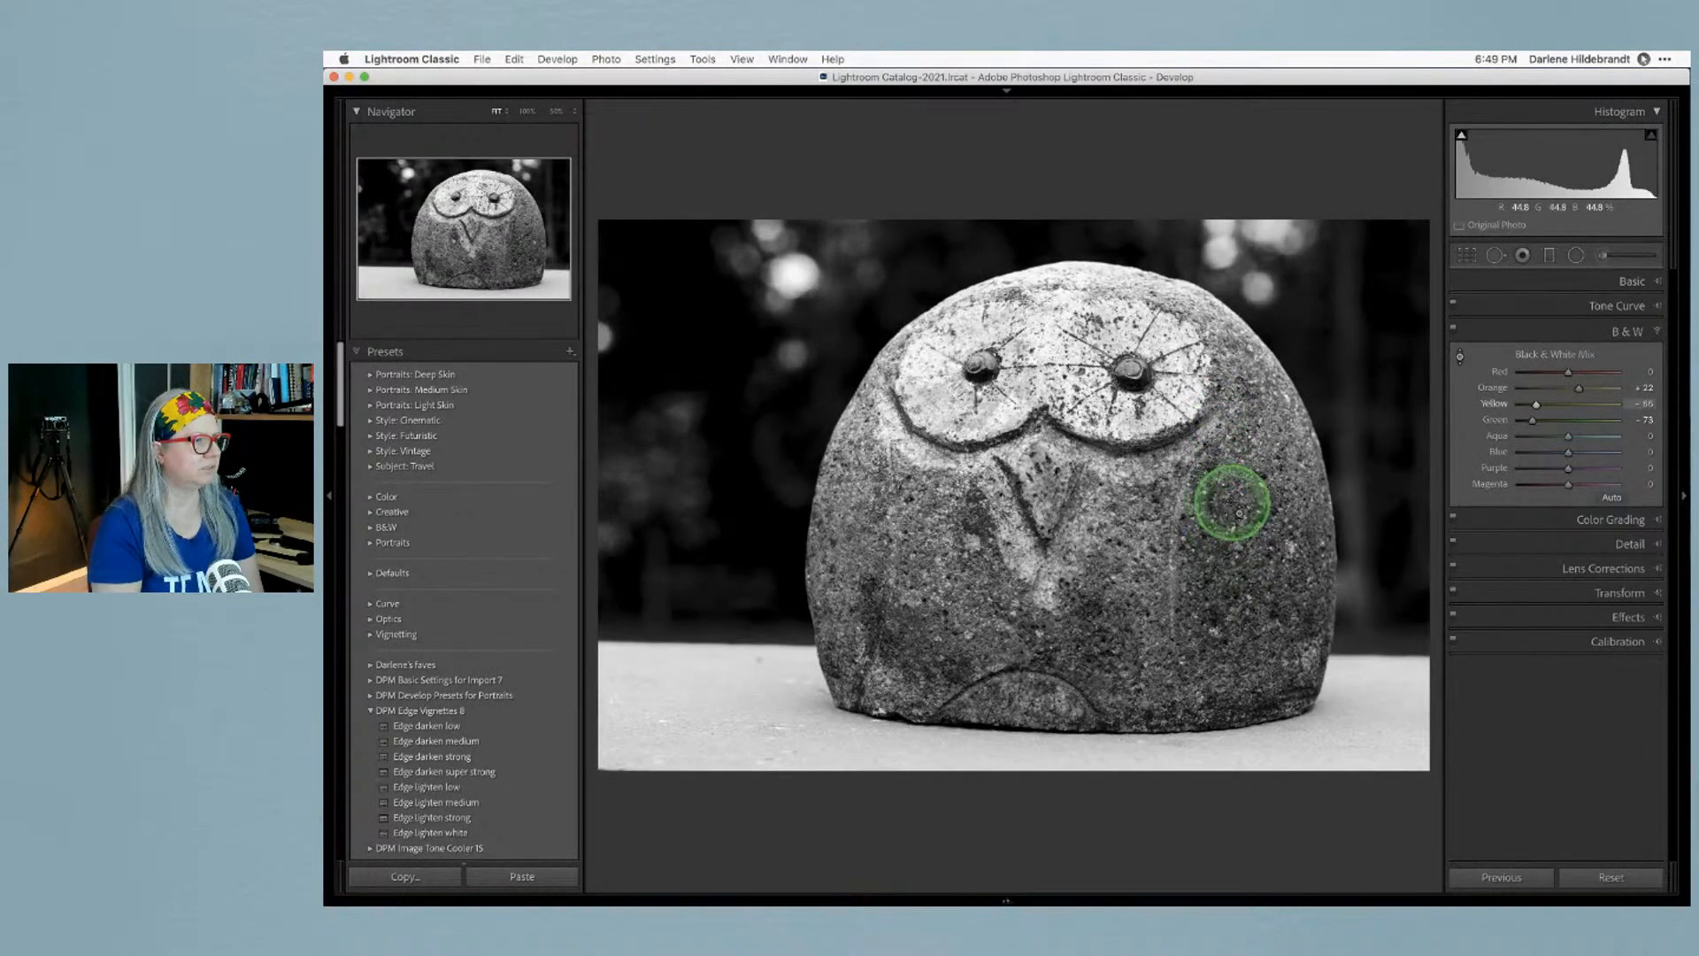
pyautogui.moveTo(1114, 413); pyautogui.dragTo(1130, 310)
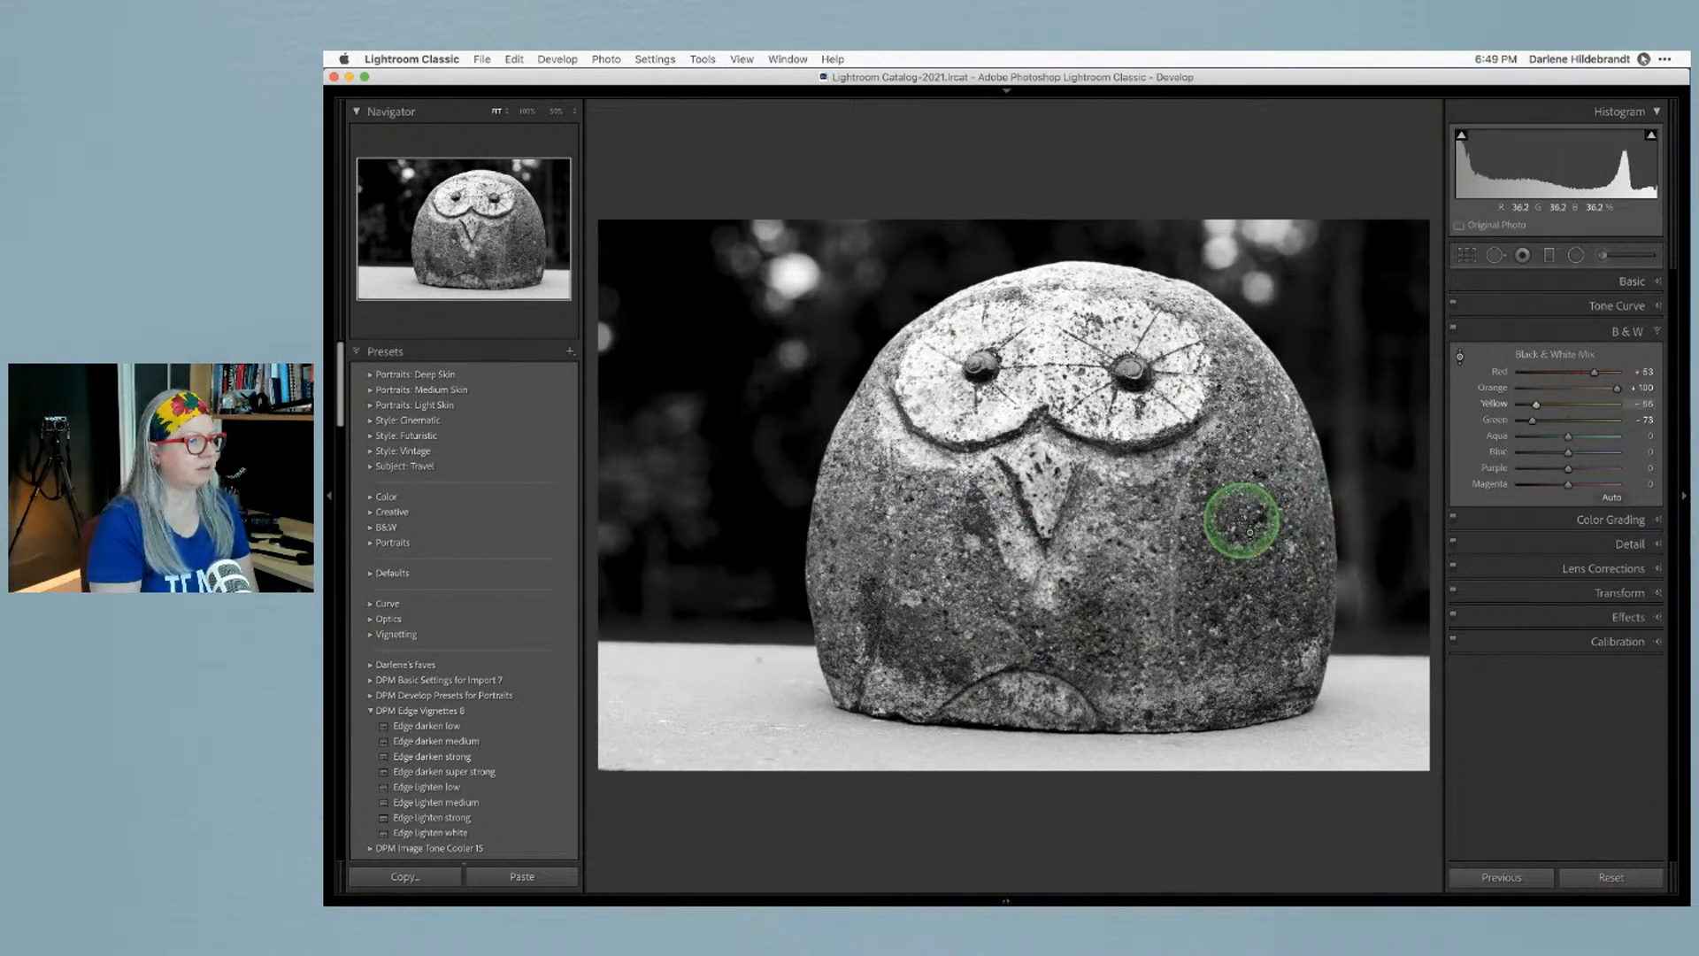
pyautogui.moveTo(1221, 573); pyautogui.dragTo(1220, 570)
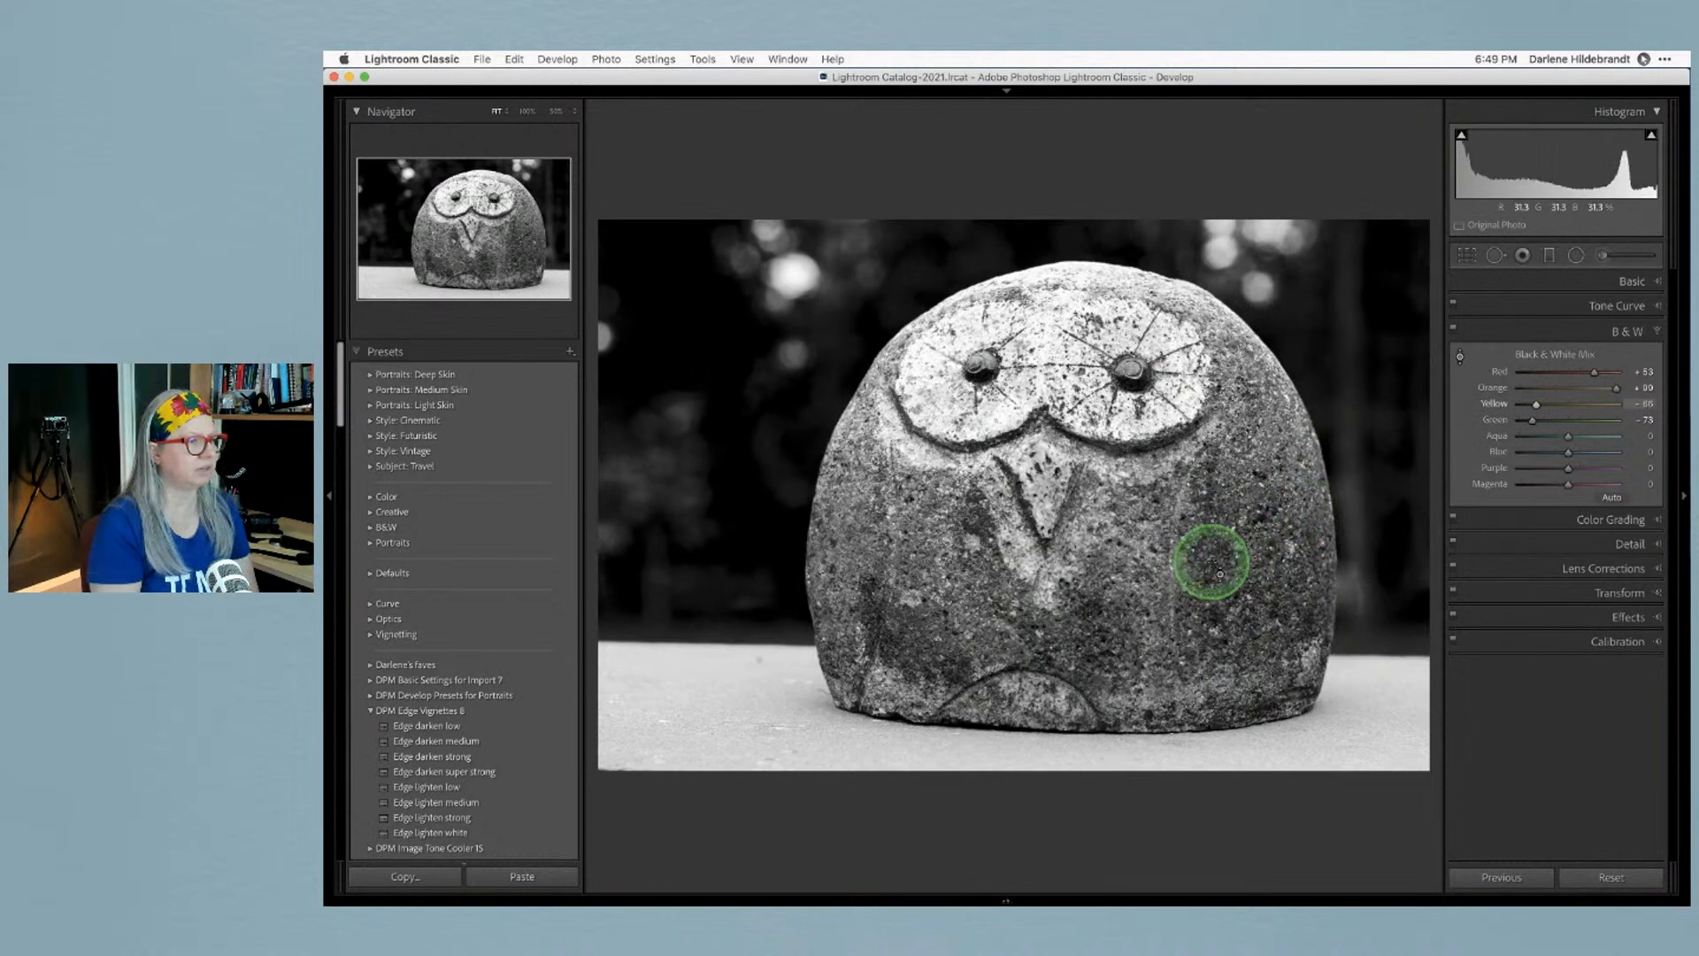
pyautogui.moveTo(1320, 355); pyautogui.dragTo(1314, 350)
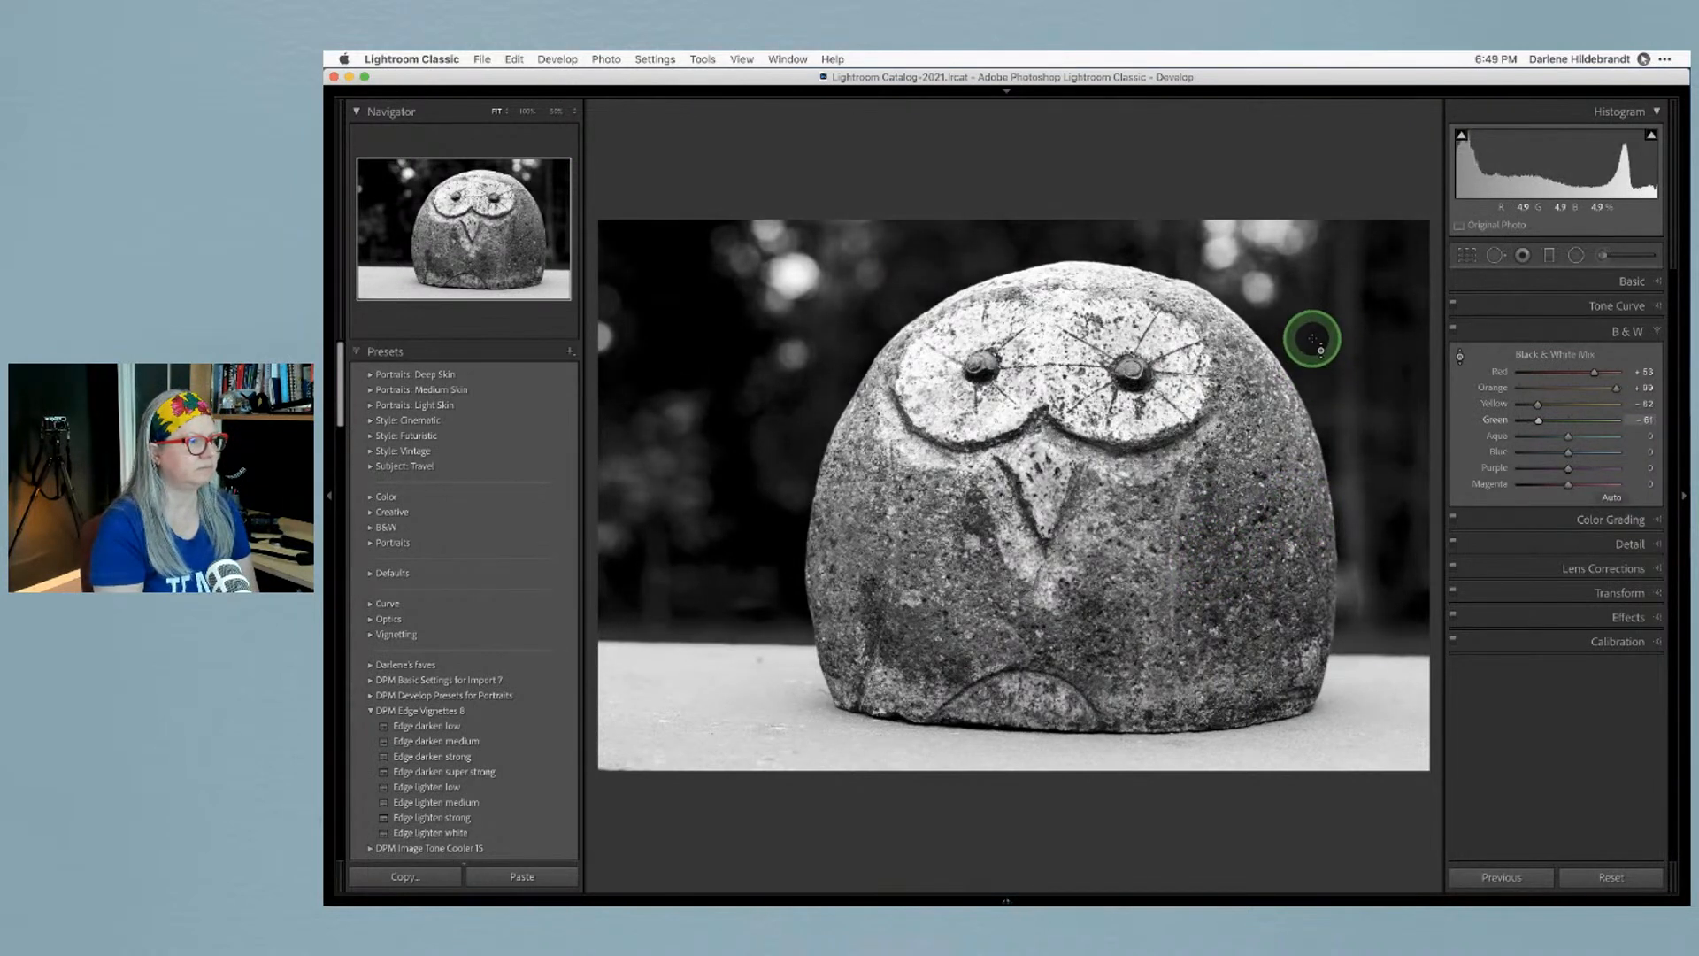
# On the owl's virtual copy, reset the Black & White Mix, apply the Adobe Color profile and set saturation to -100
pyautogui.doubleClick(1583, 345)
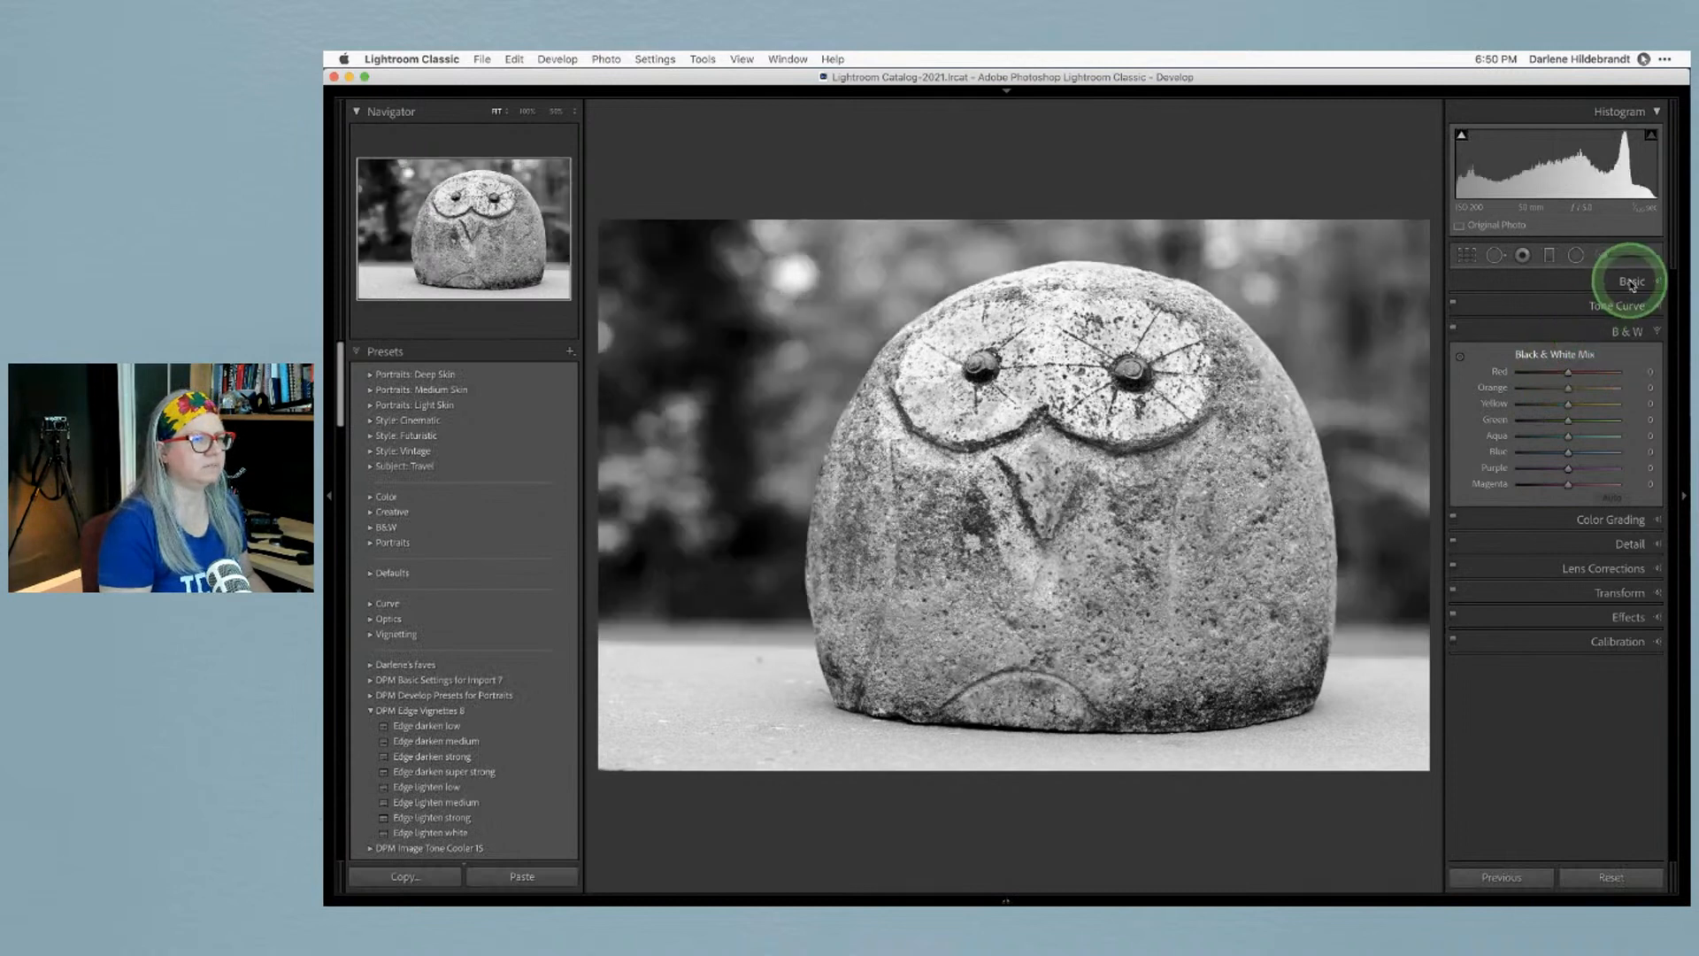
pyautogui.click(1628, 283)
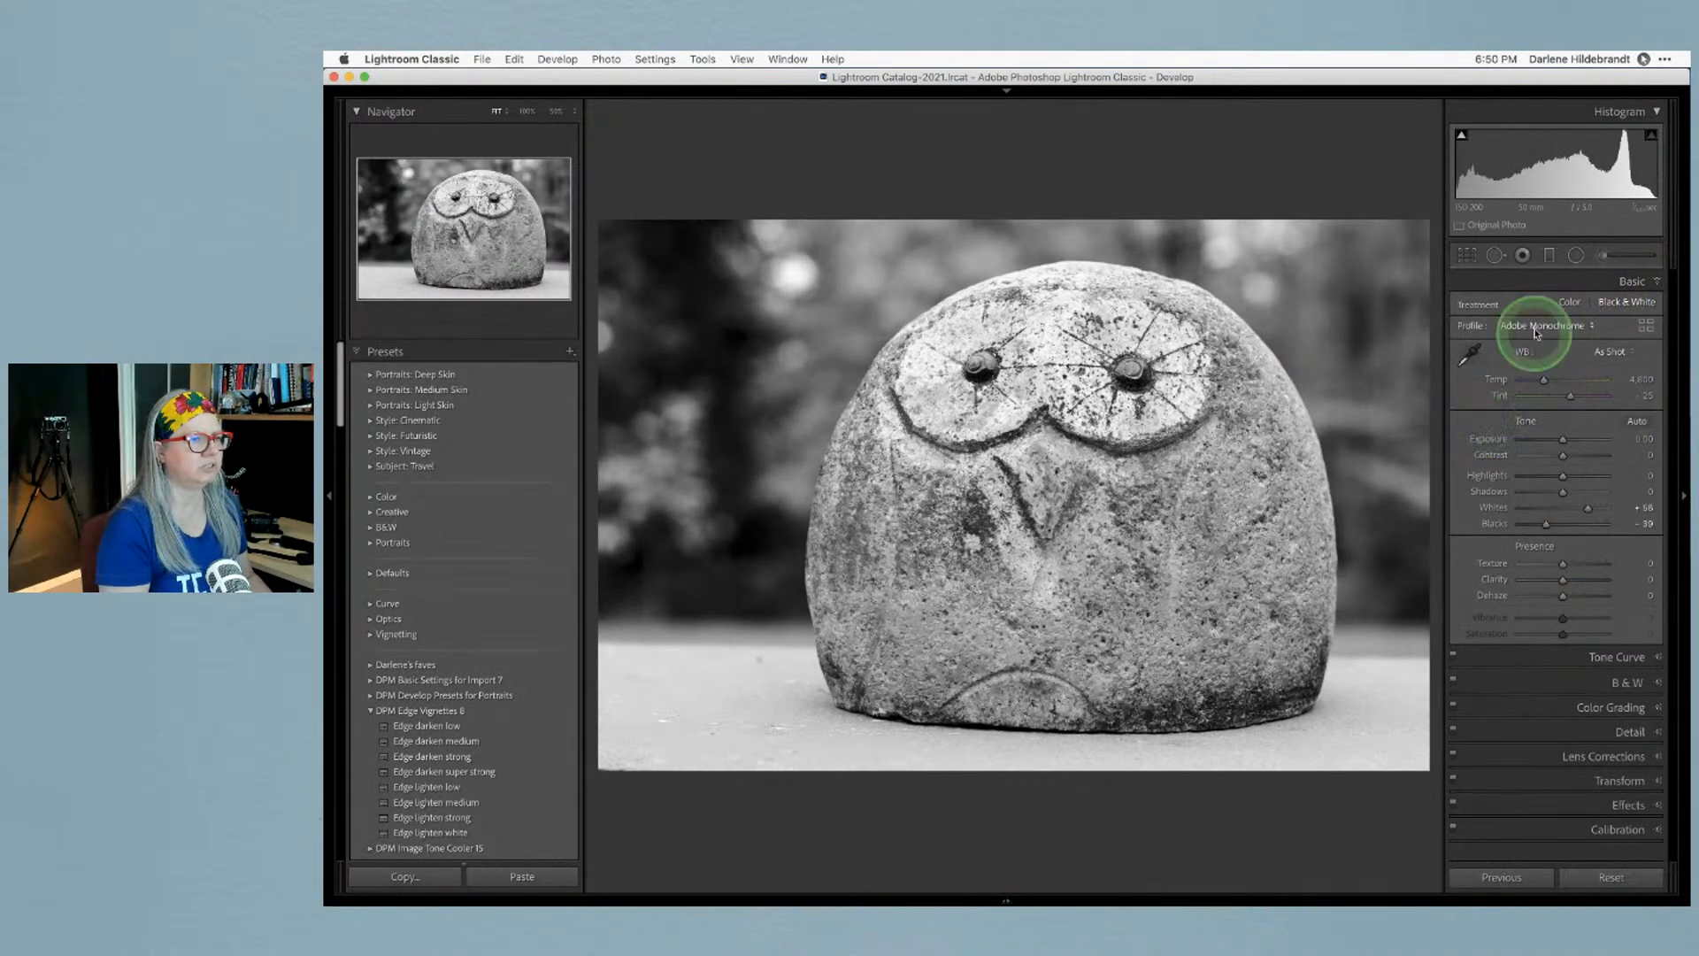
pyautogui.click(1538, 327)
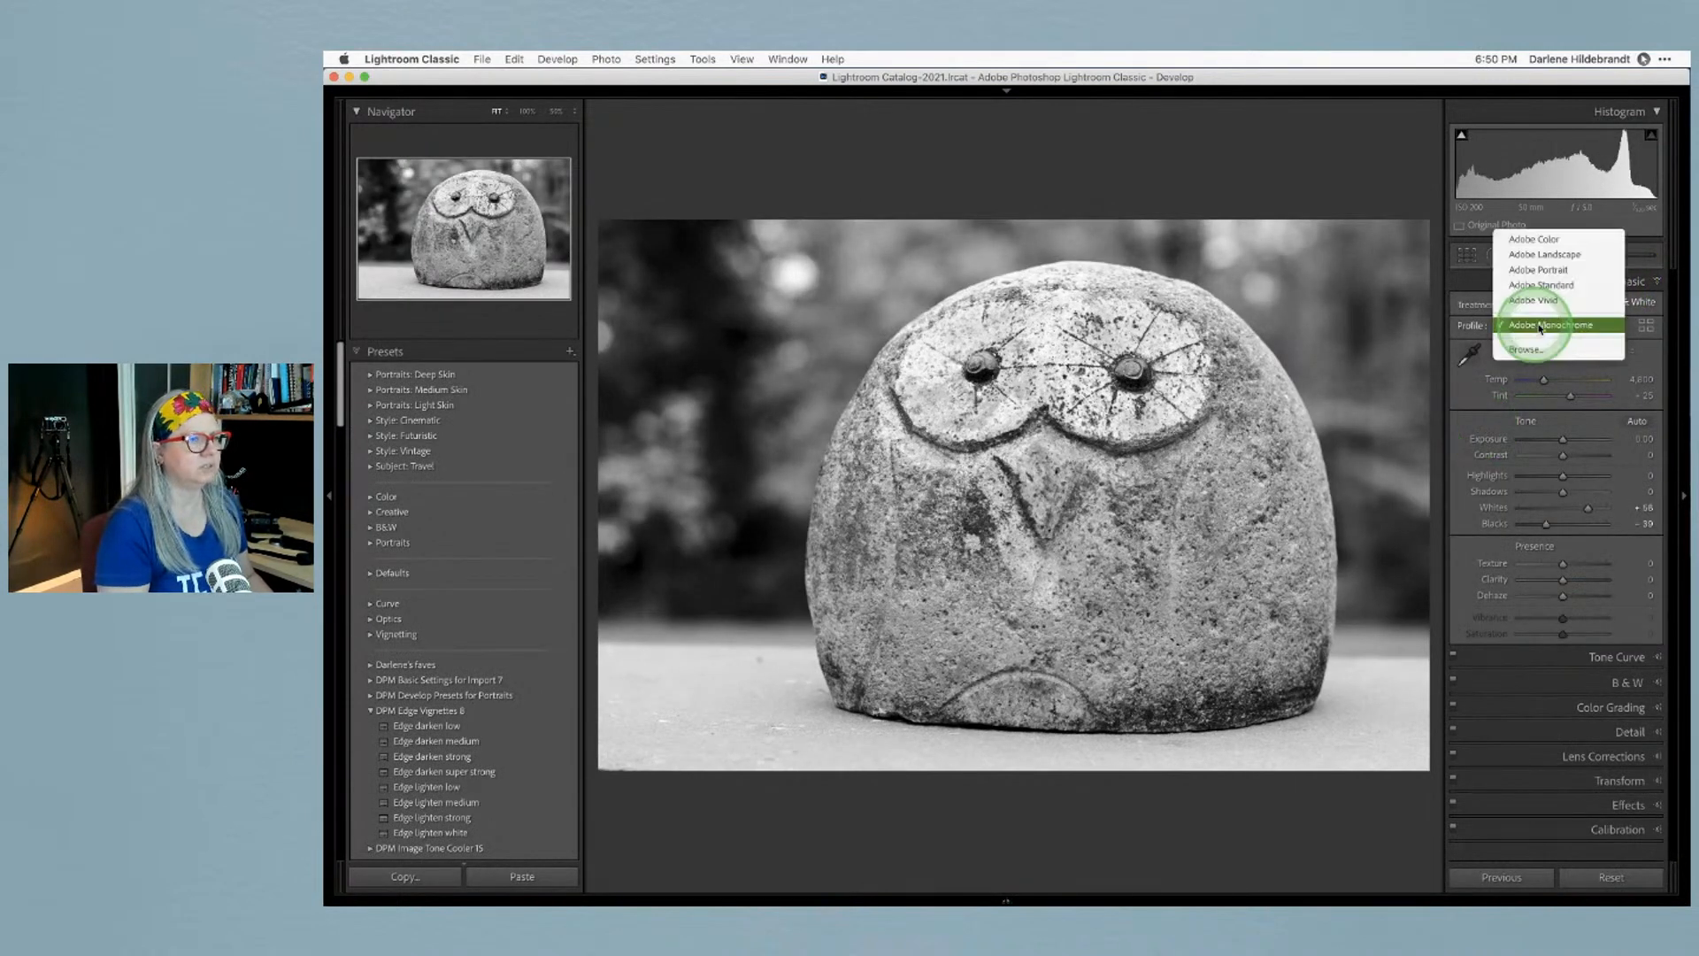
pyautogui.click(1540, 234)
pyautogui.click(1529, 606)
pyautogui.moveTo(1563, 634); pyautogui.dragTo(1459, 630)
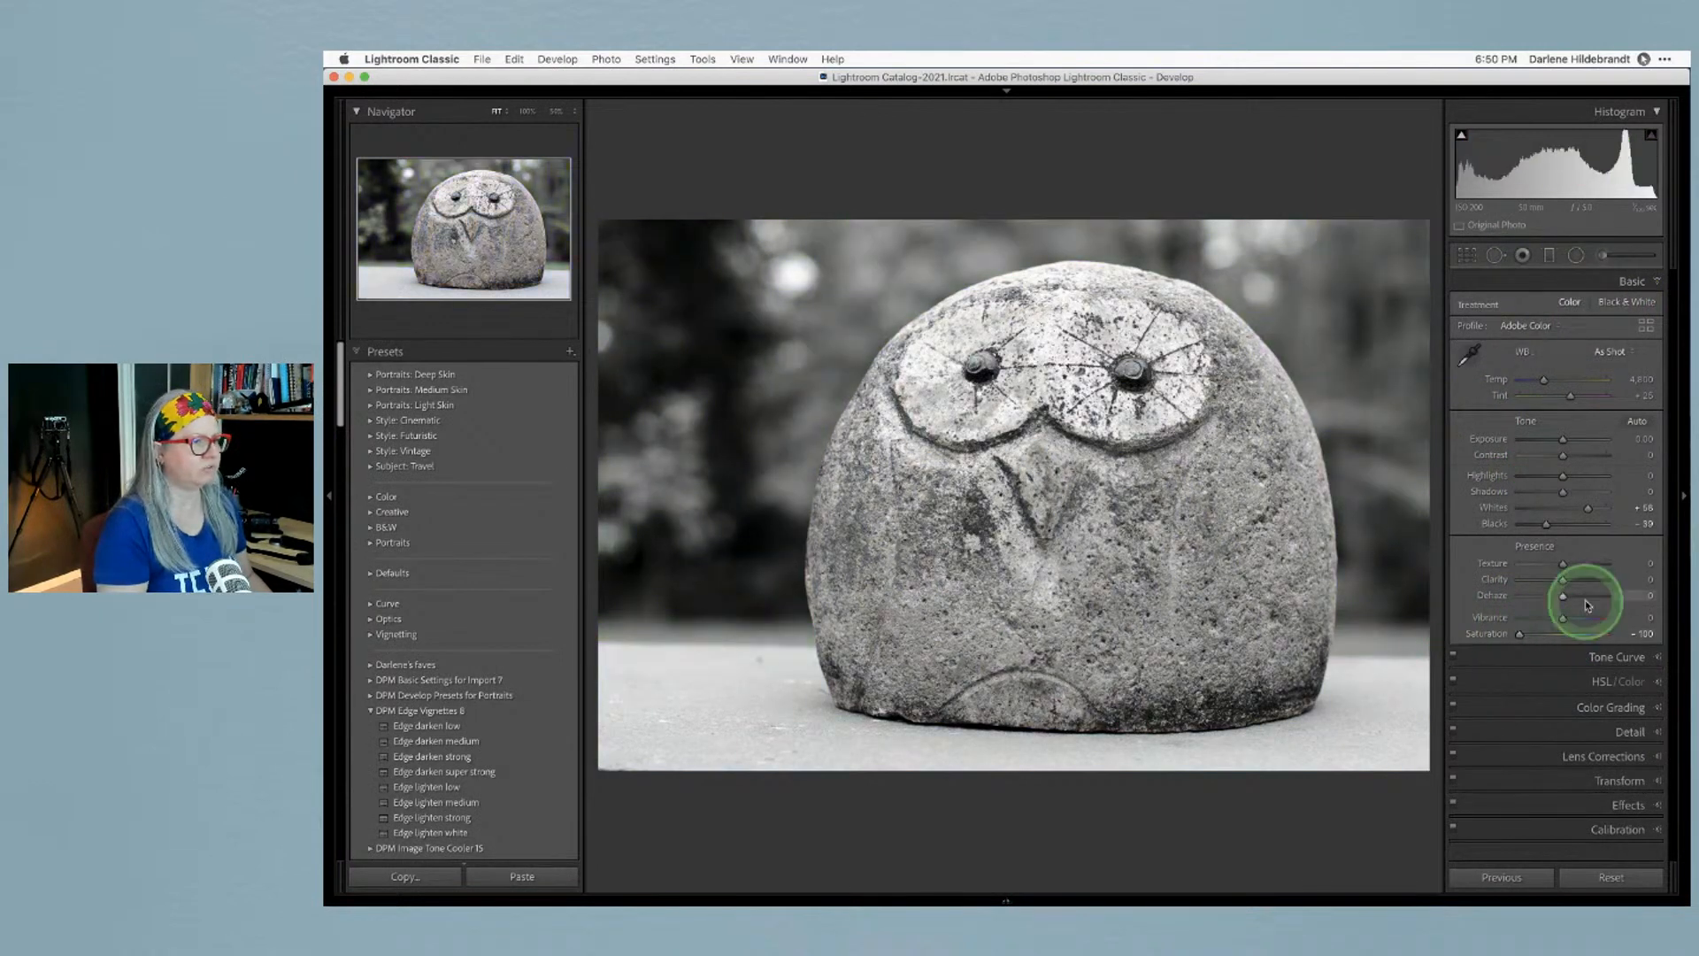
# Compare the color-mixed owl and its desaturated virtual copy side by side in Survey view
pyautogui.press('g')
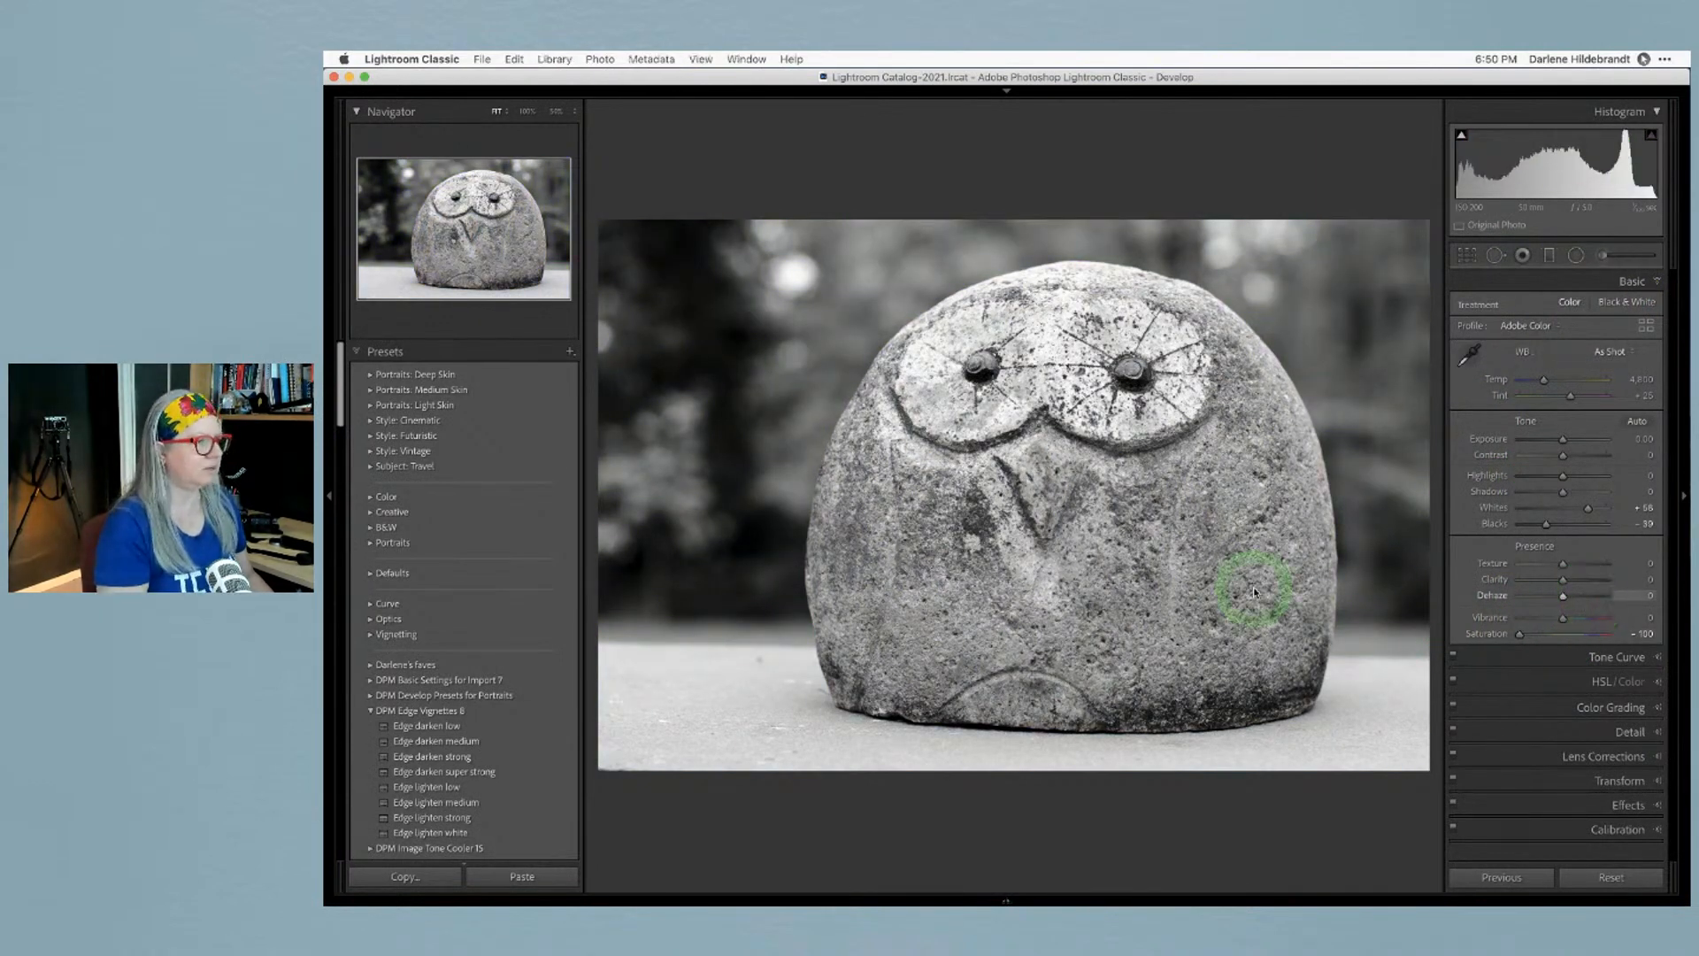
pyautogui.keyDown('super'); pyautogui.click(673, 509); pyautogui.keyUp('super')
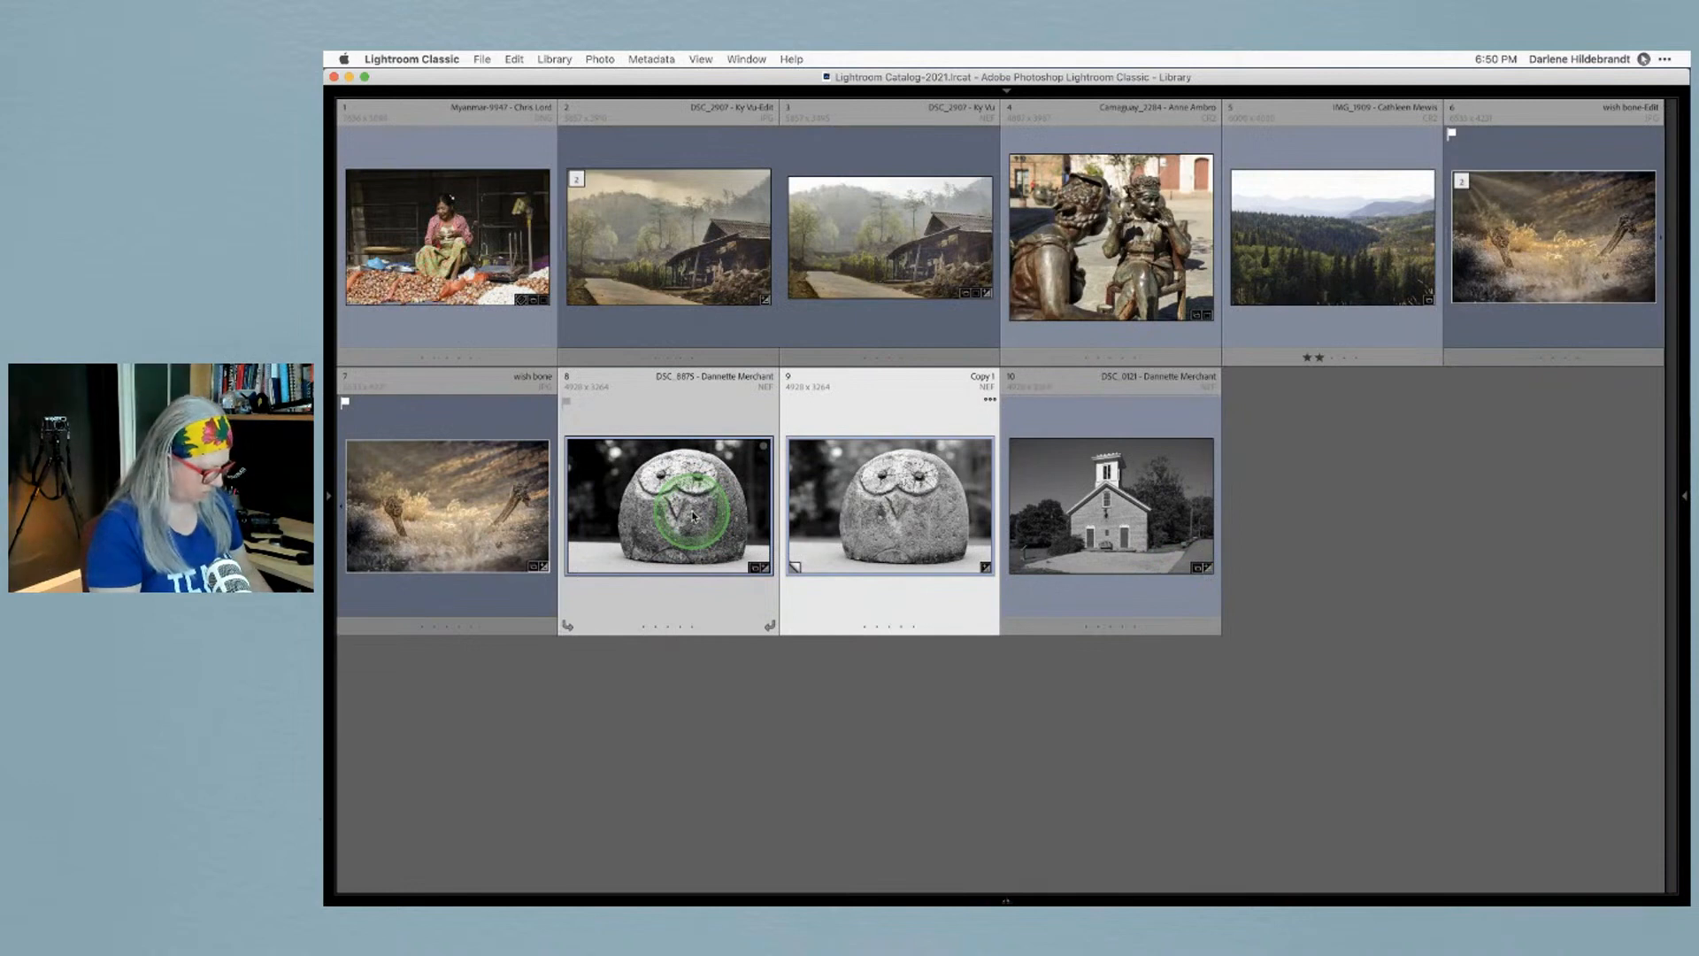
pyautogui.press('n')
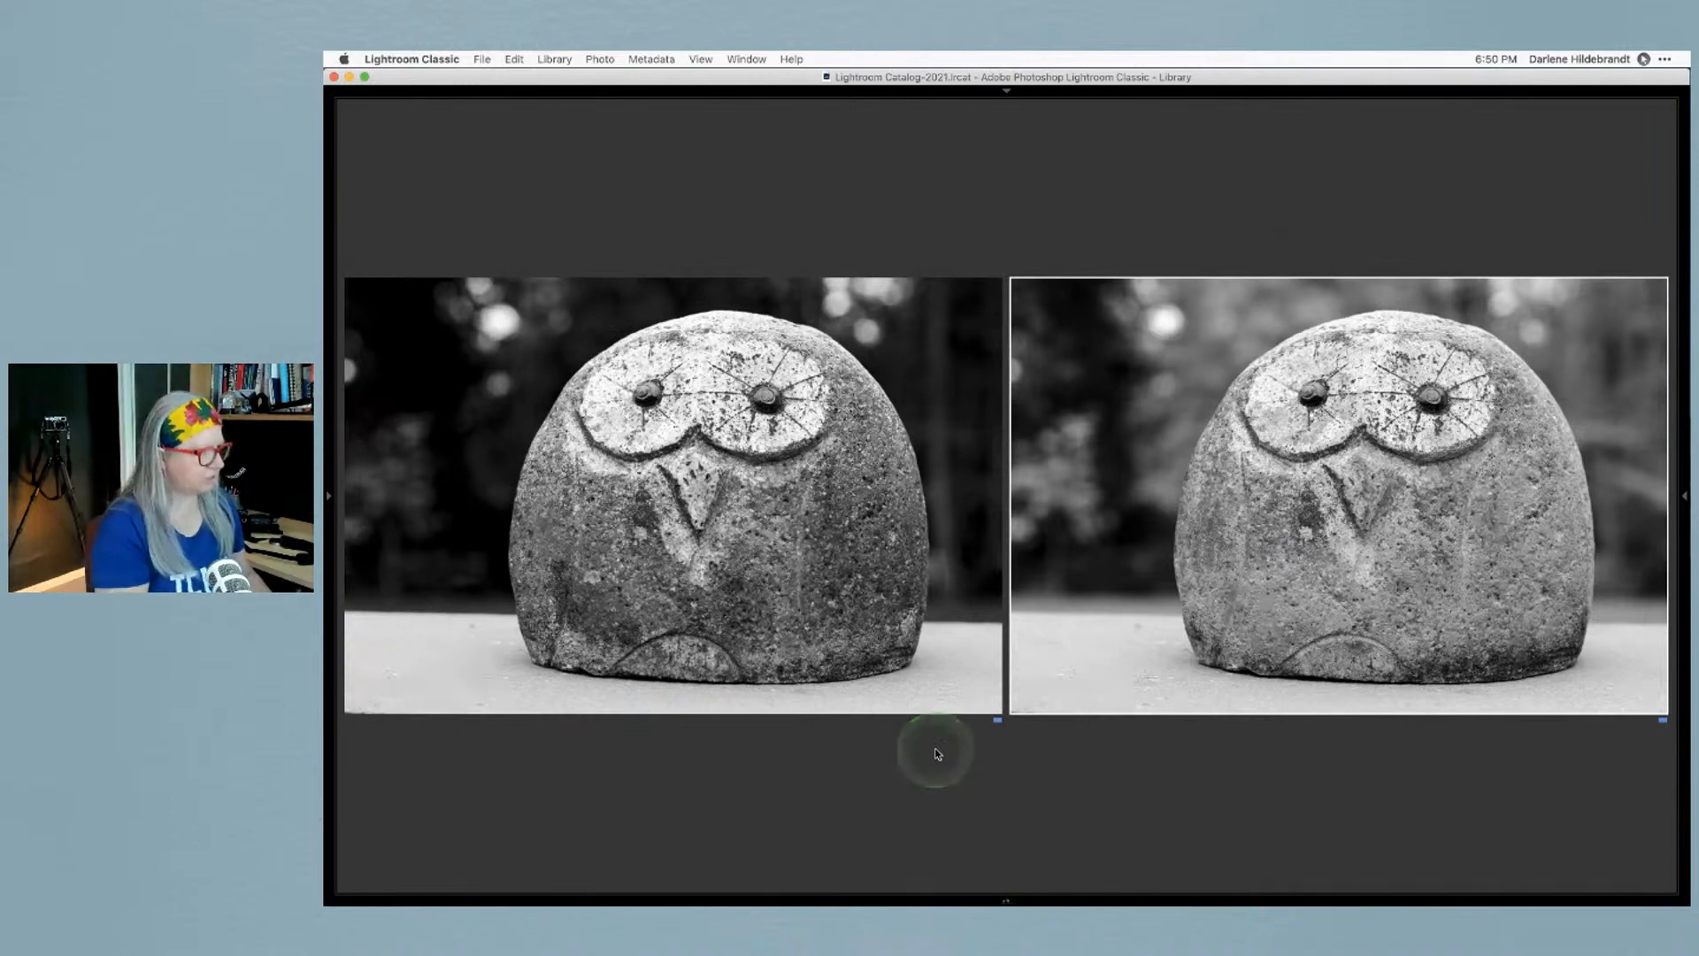
# Straighten the color-mixed owl photo along the back edge of the ledge with the Straighten tool
pyautogui.press('d')
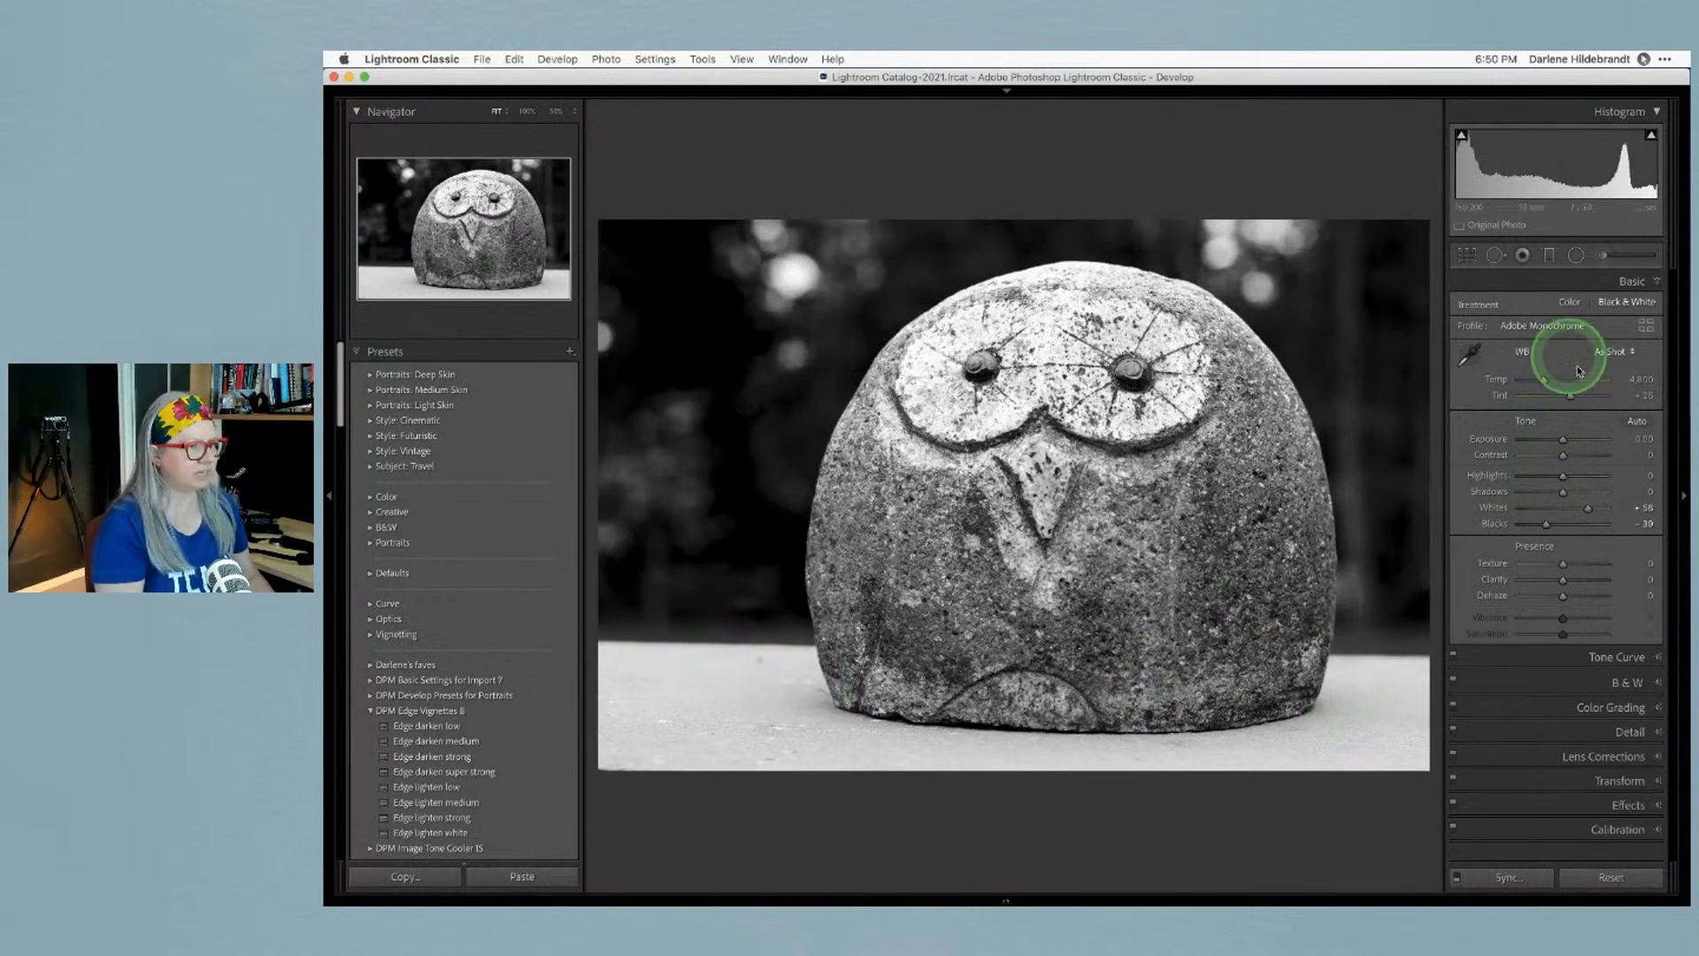
pyautogui.press('r')
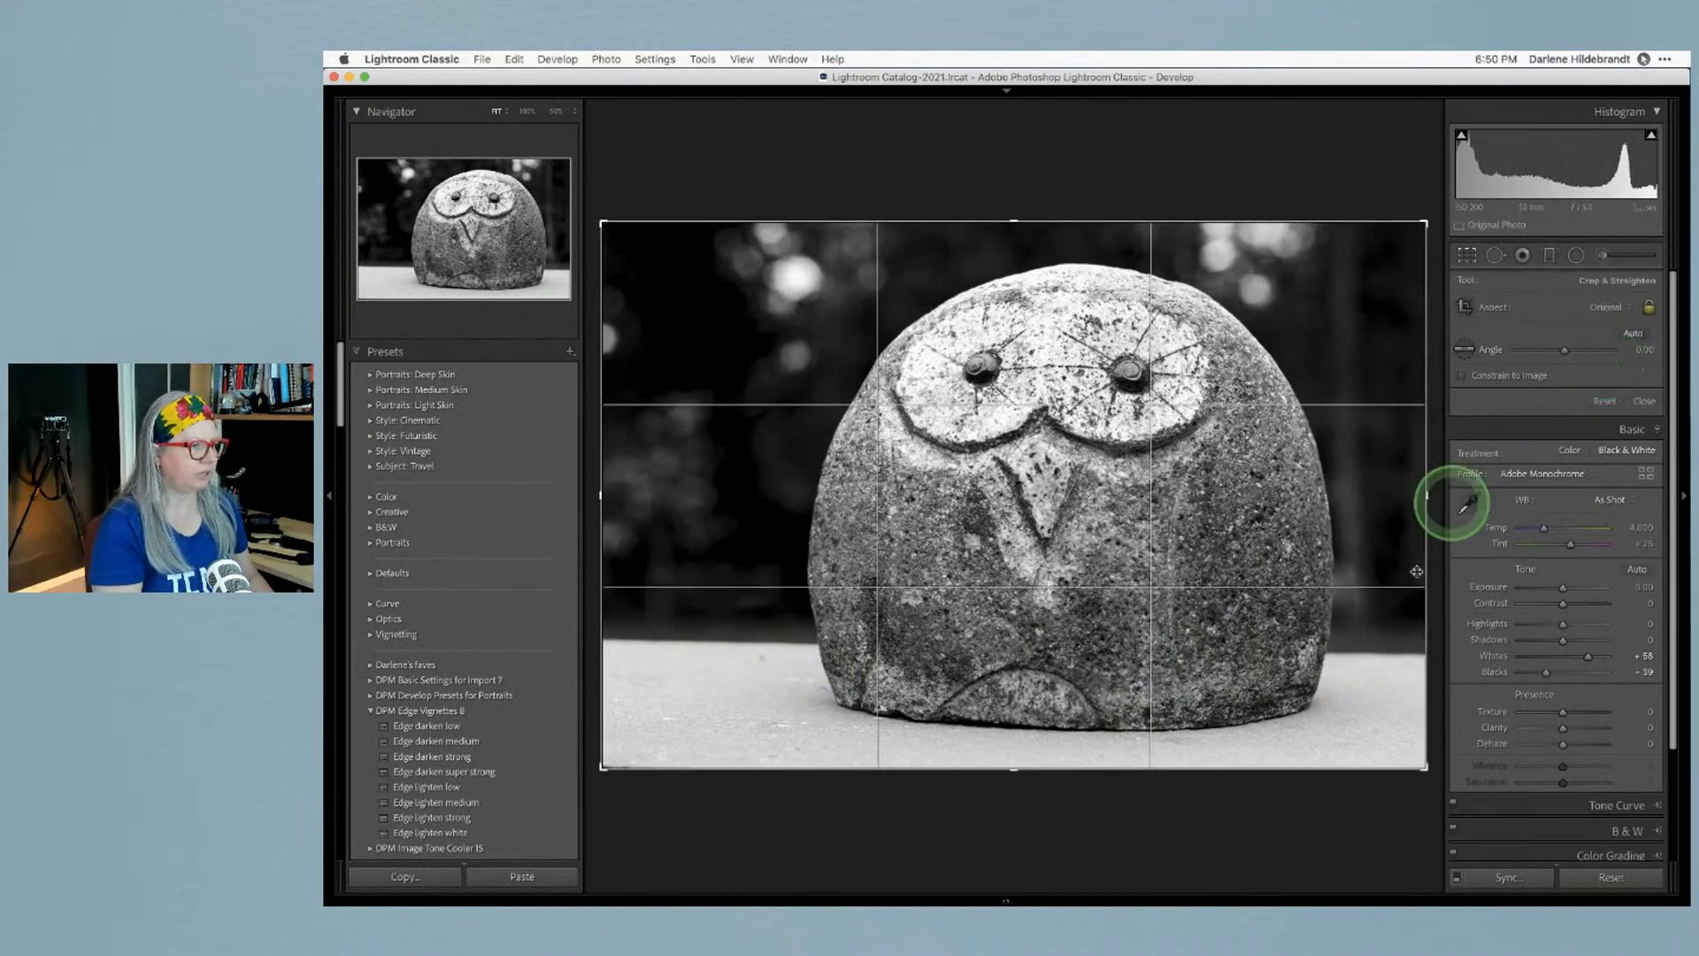
pyautogui.click(1631, 334)
pyautogui.click(1464, 348)
pyautogui.moveTo(614, 638); pyautogui.dragTo(1393, 664)
pyautogui.click(1288, 857)
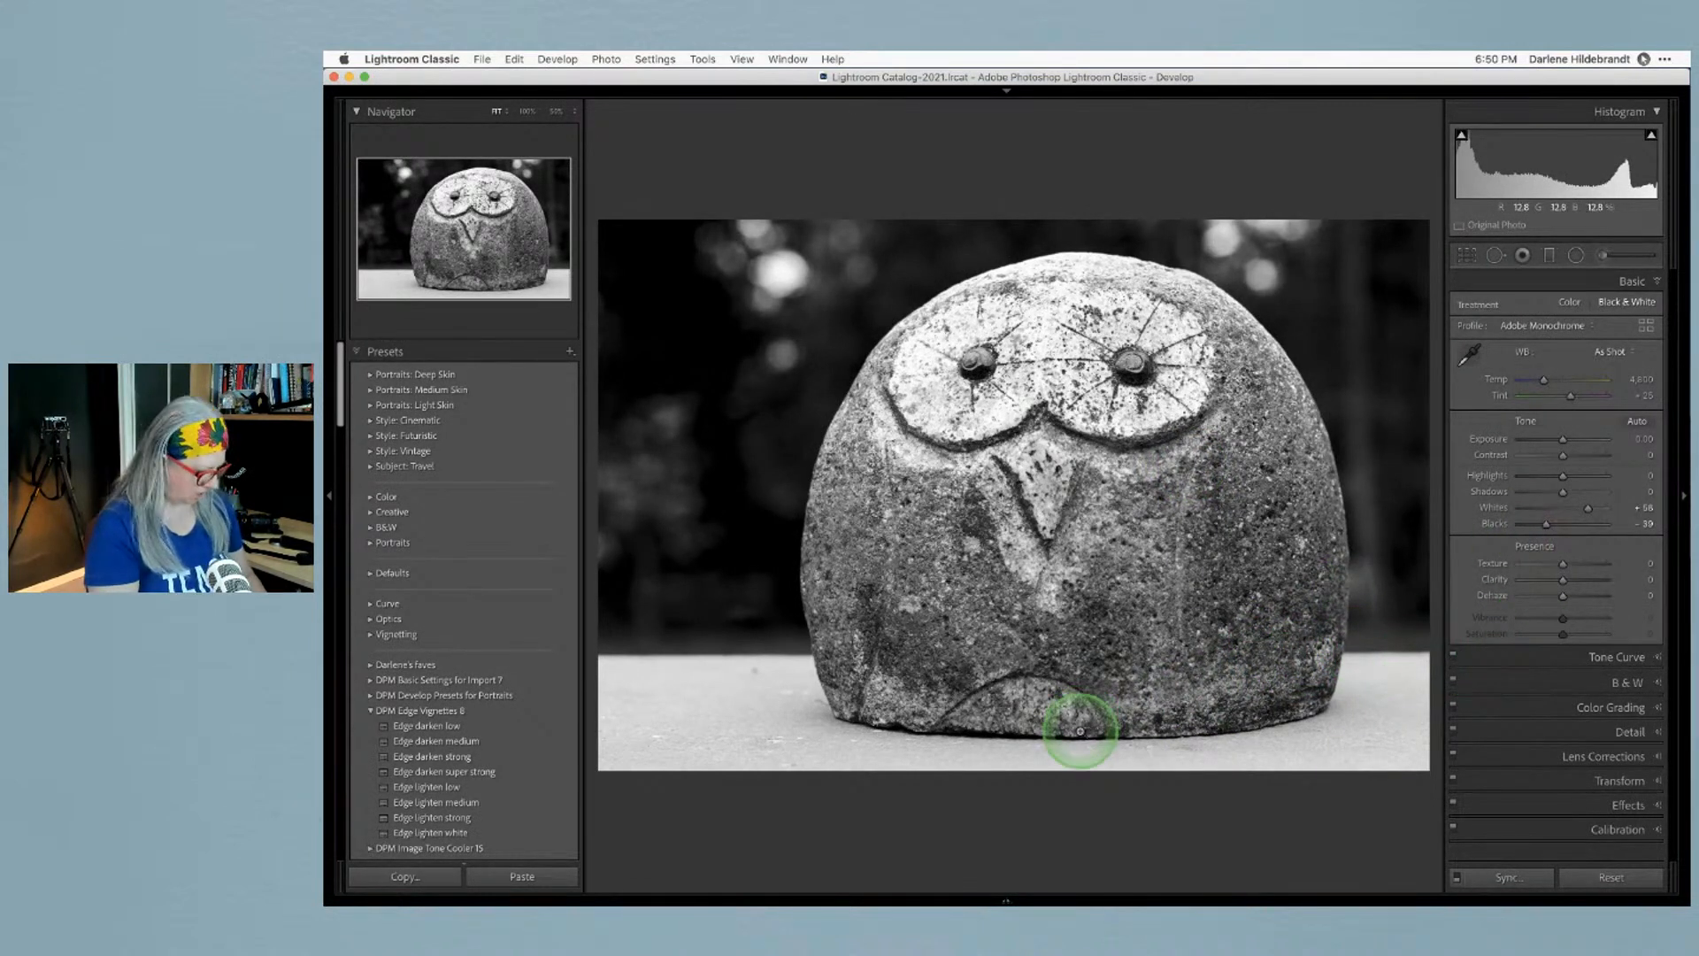
# Darken the ledge with a graduated filter rising from the photo's bottom, with exposure about -0.62 and highlights -20
pyautogui.press('m')
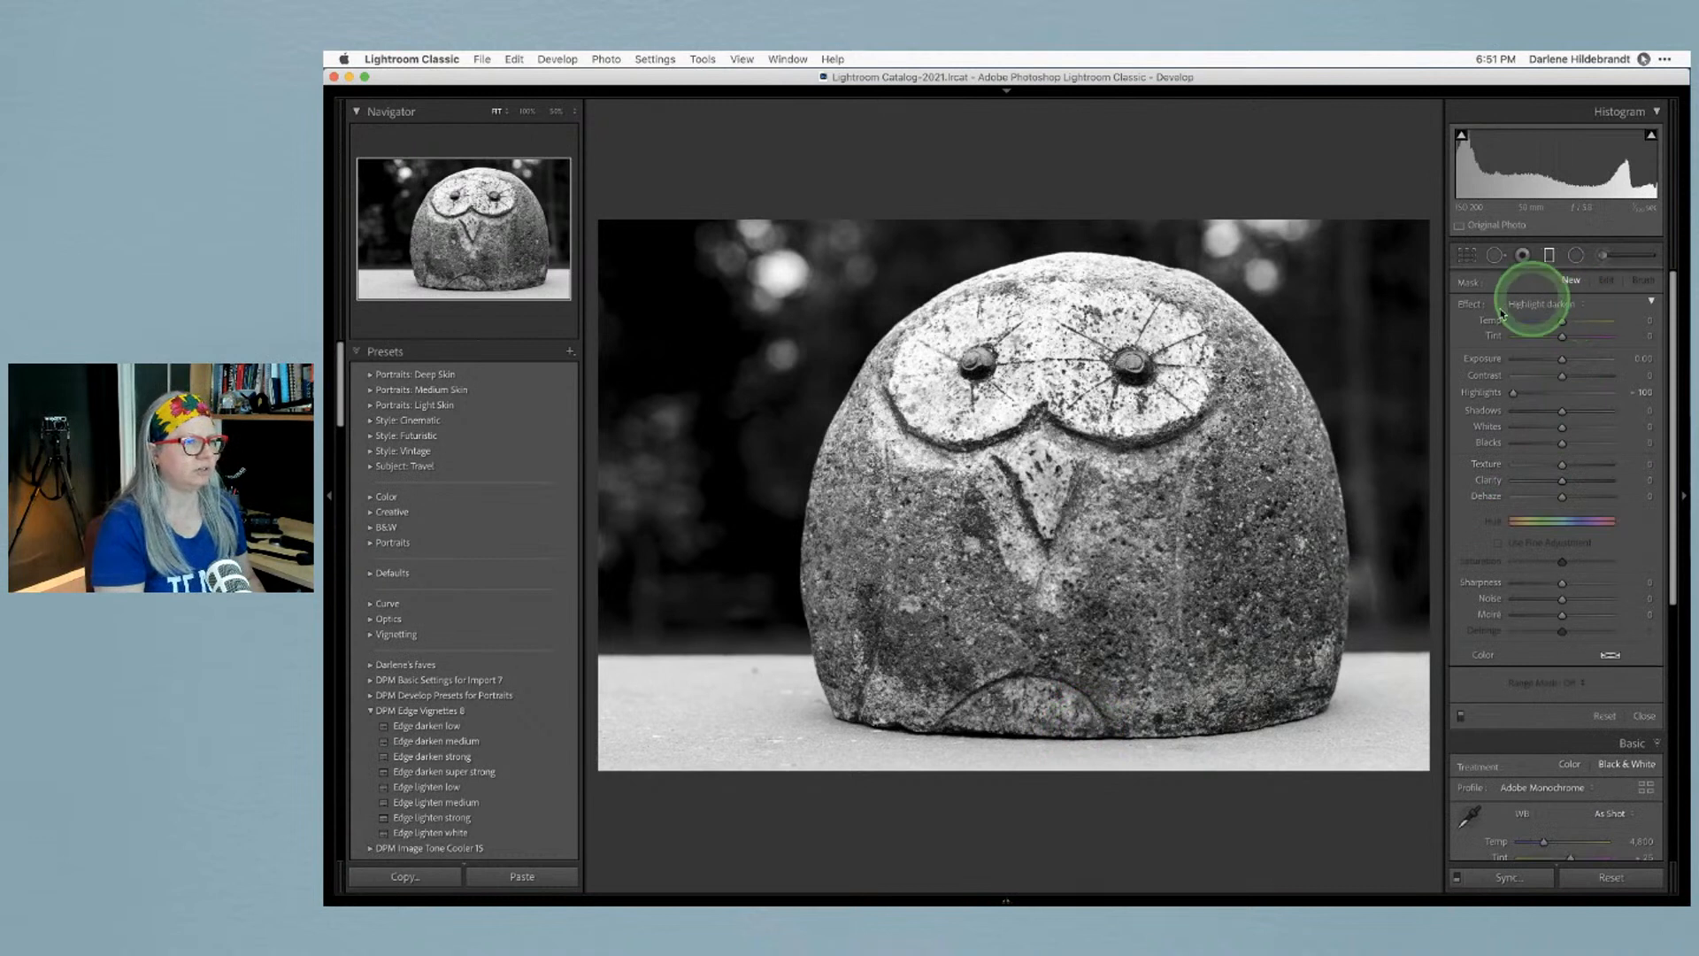
pyautogui.moveTo(1047, 733); pyautogui.dragTo(1048, 587)
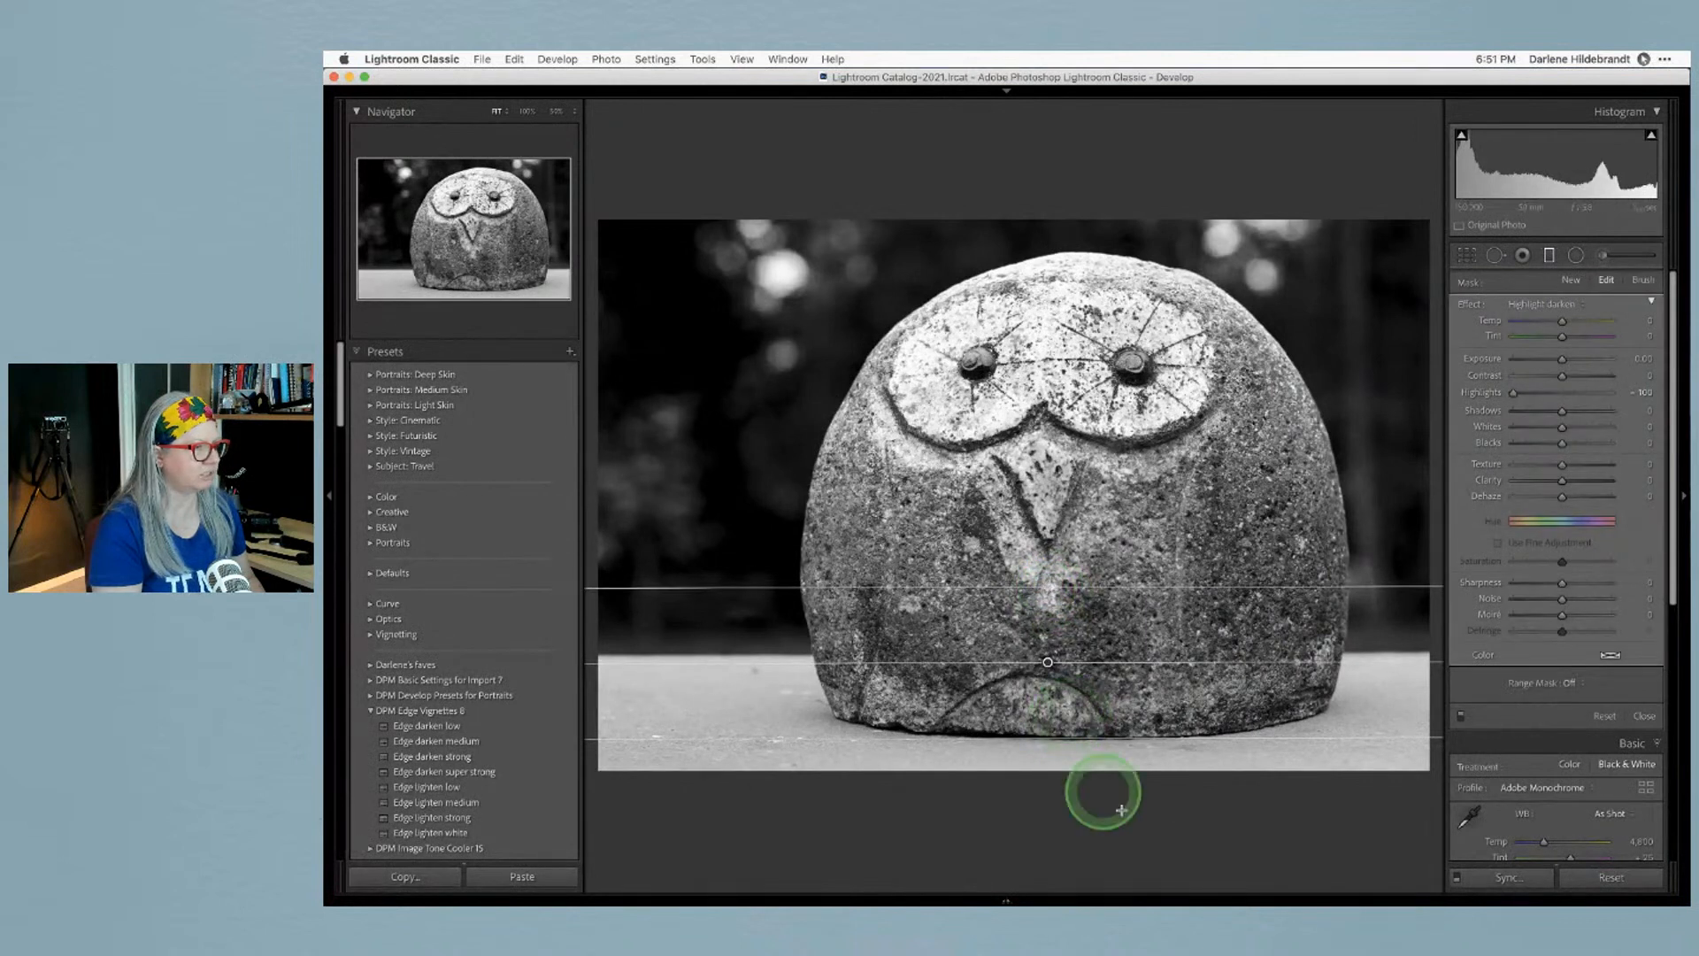
pyautogui.moveTo(1563, 363); pyautogui.dragTo(1552, 395)
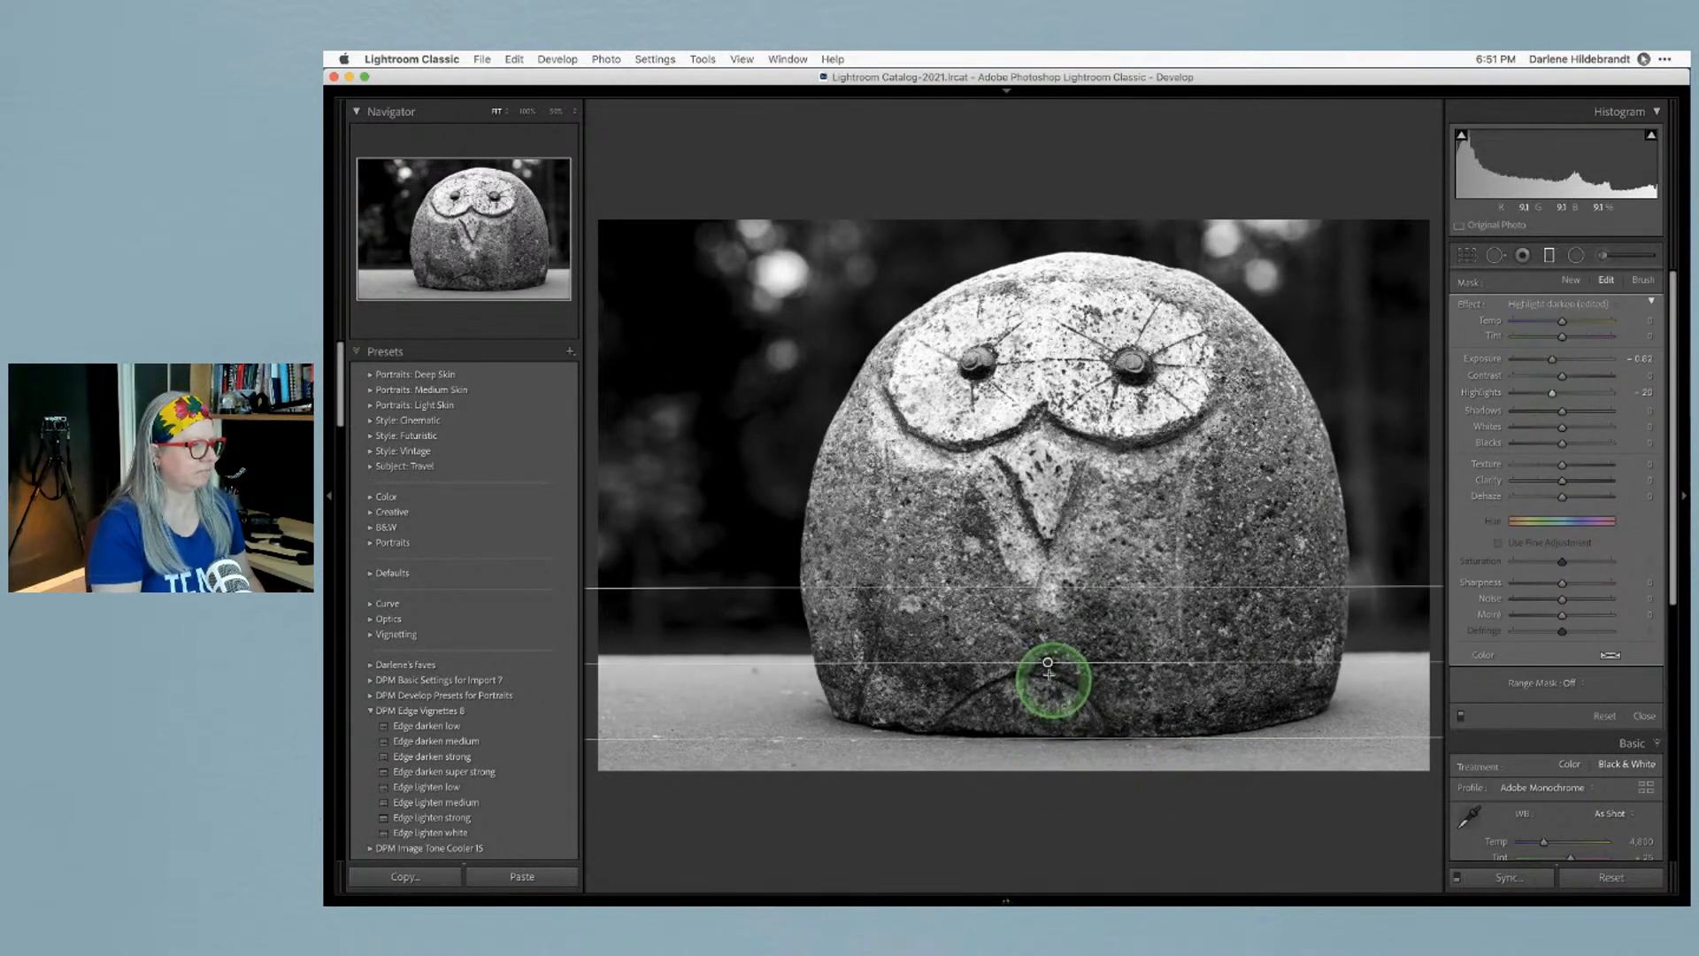
pyautogui.moveTo(1048, 665); pyautogui.dragTo(1048, 671)
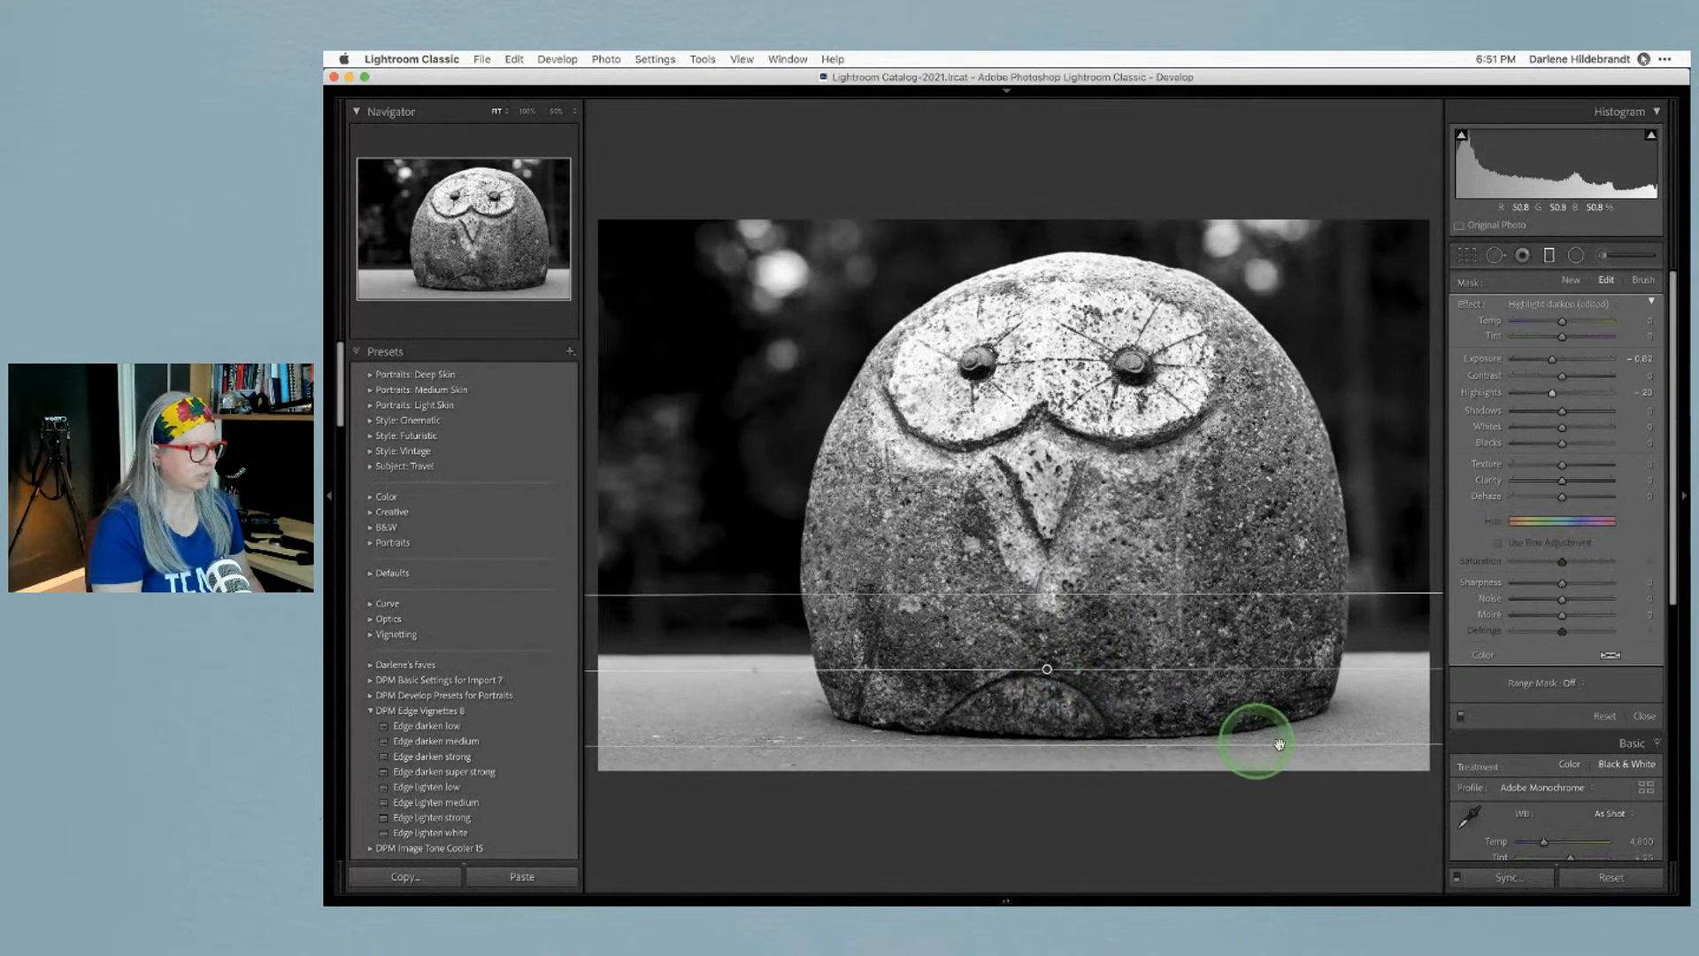
pyautogui.press('m')
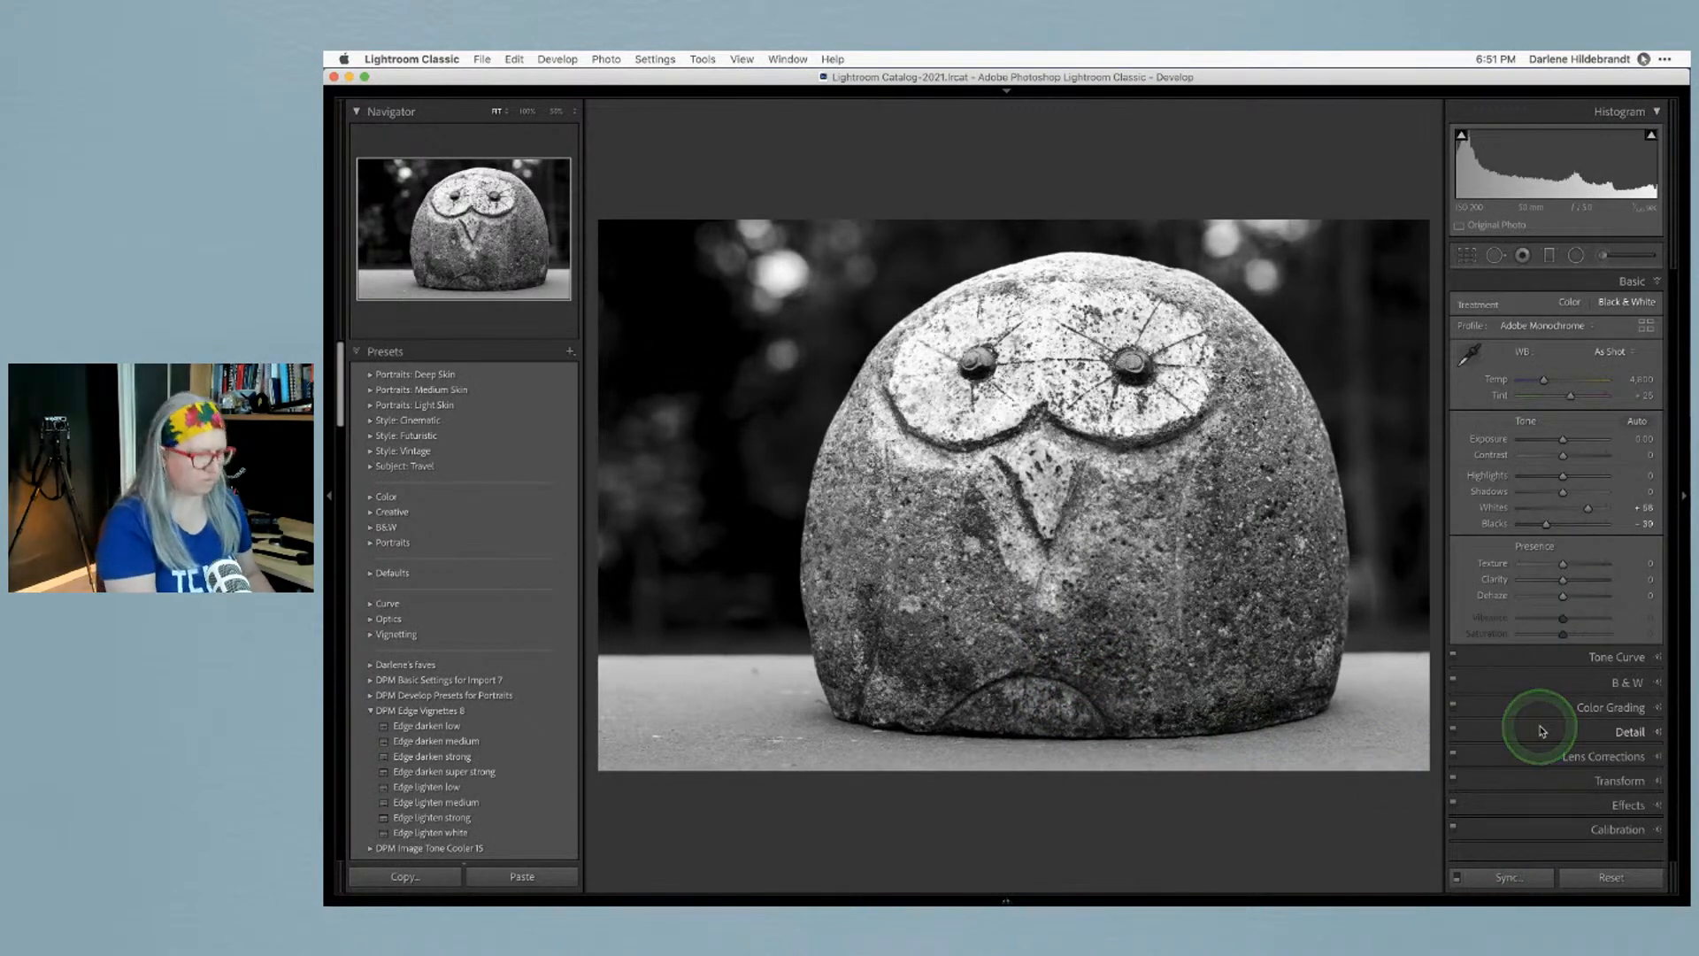
# Compare the finished owl with its color before version and with the desaturated virtual copy
pyautogui.press('\\')
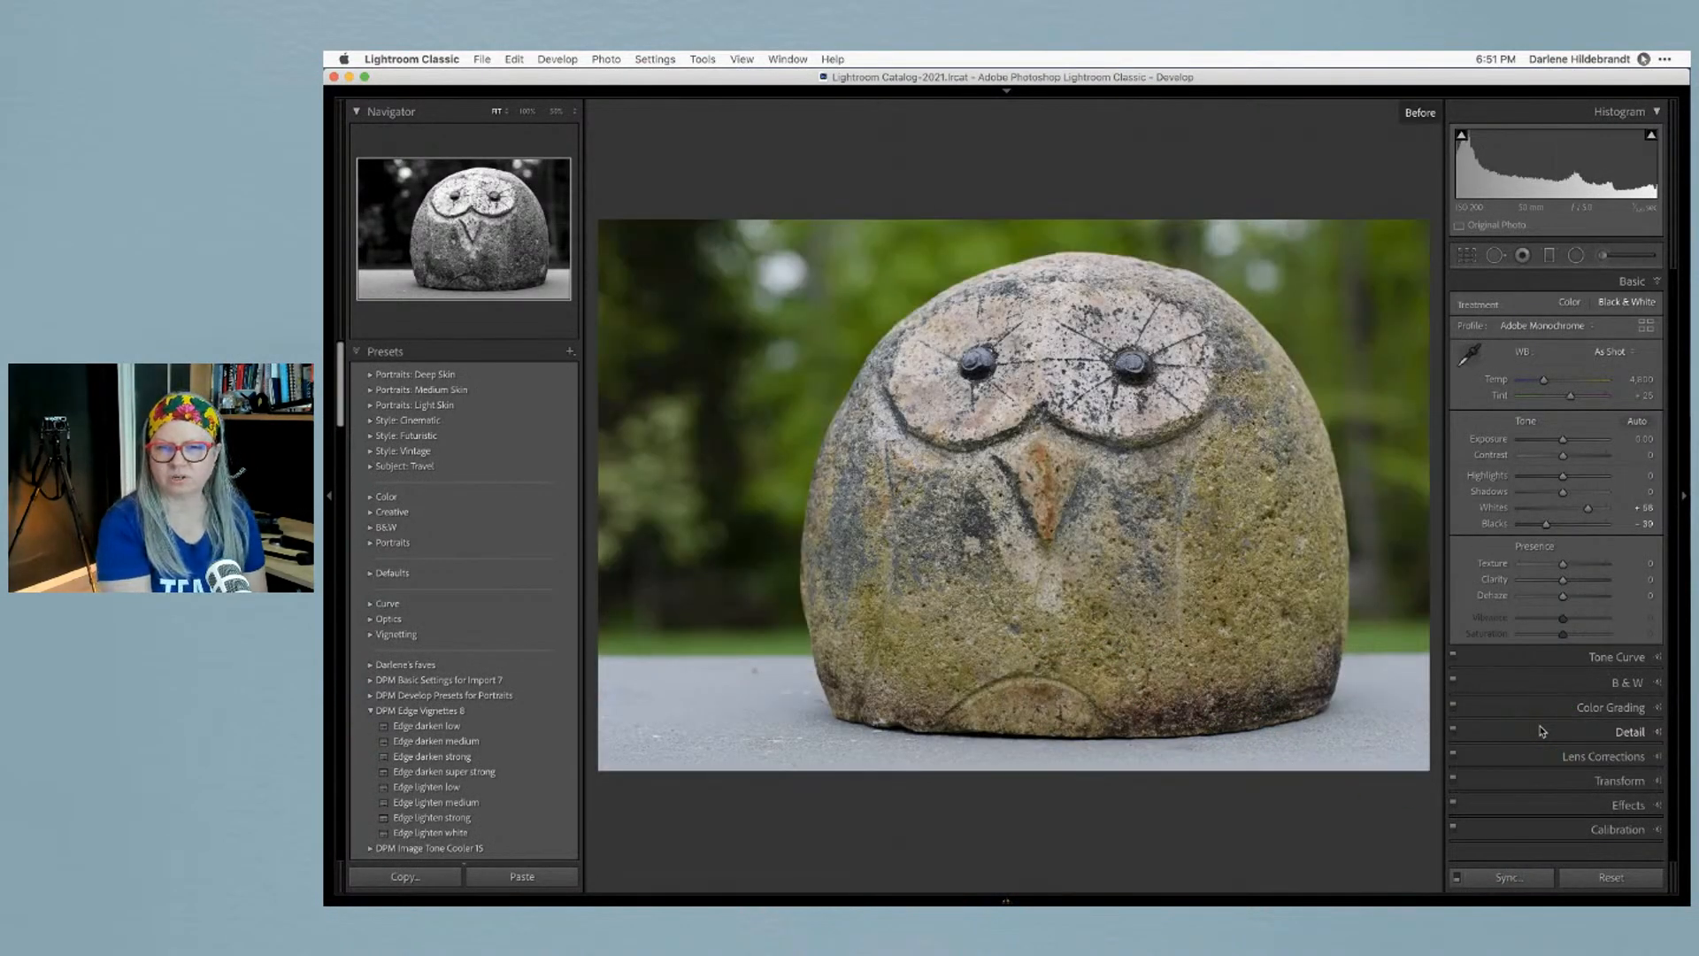
pyautogui.press('\\')
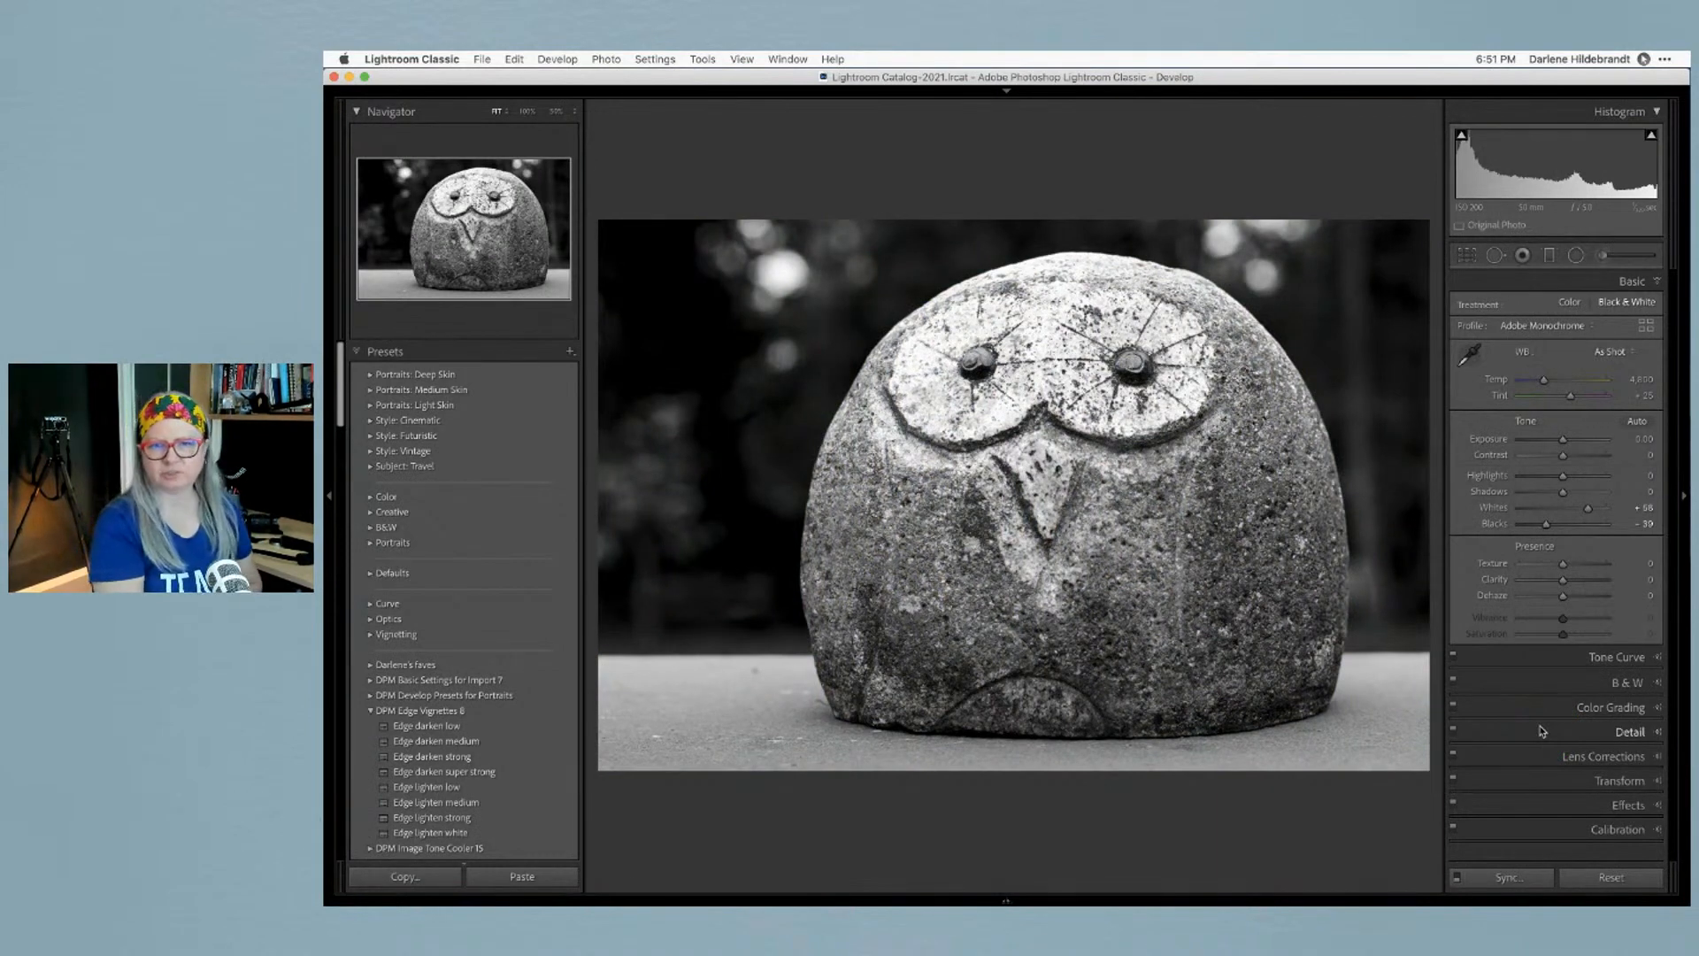
pyautogui.press('super+z')
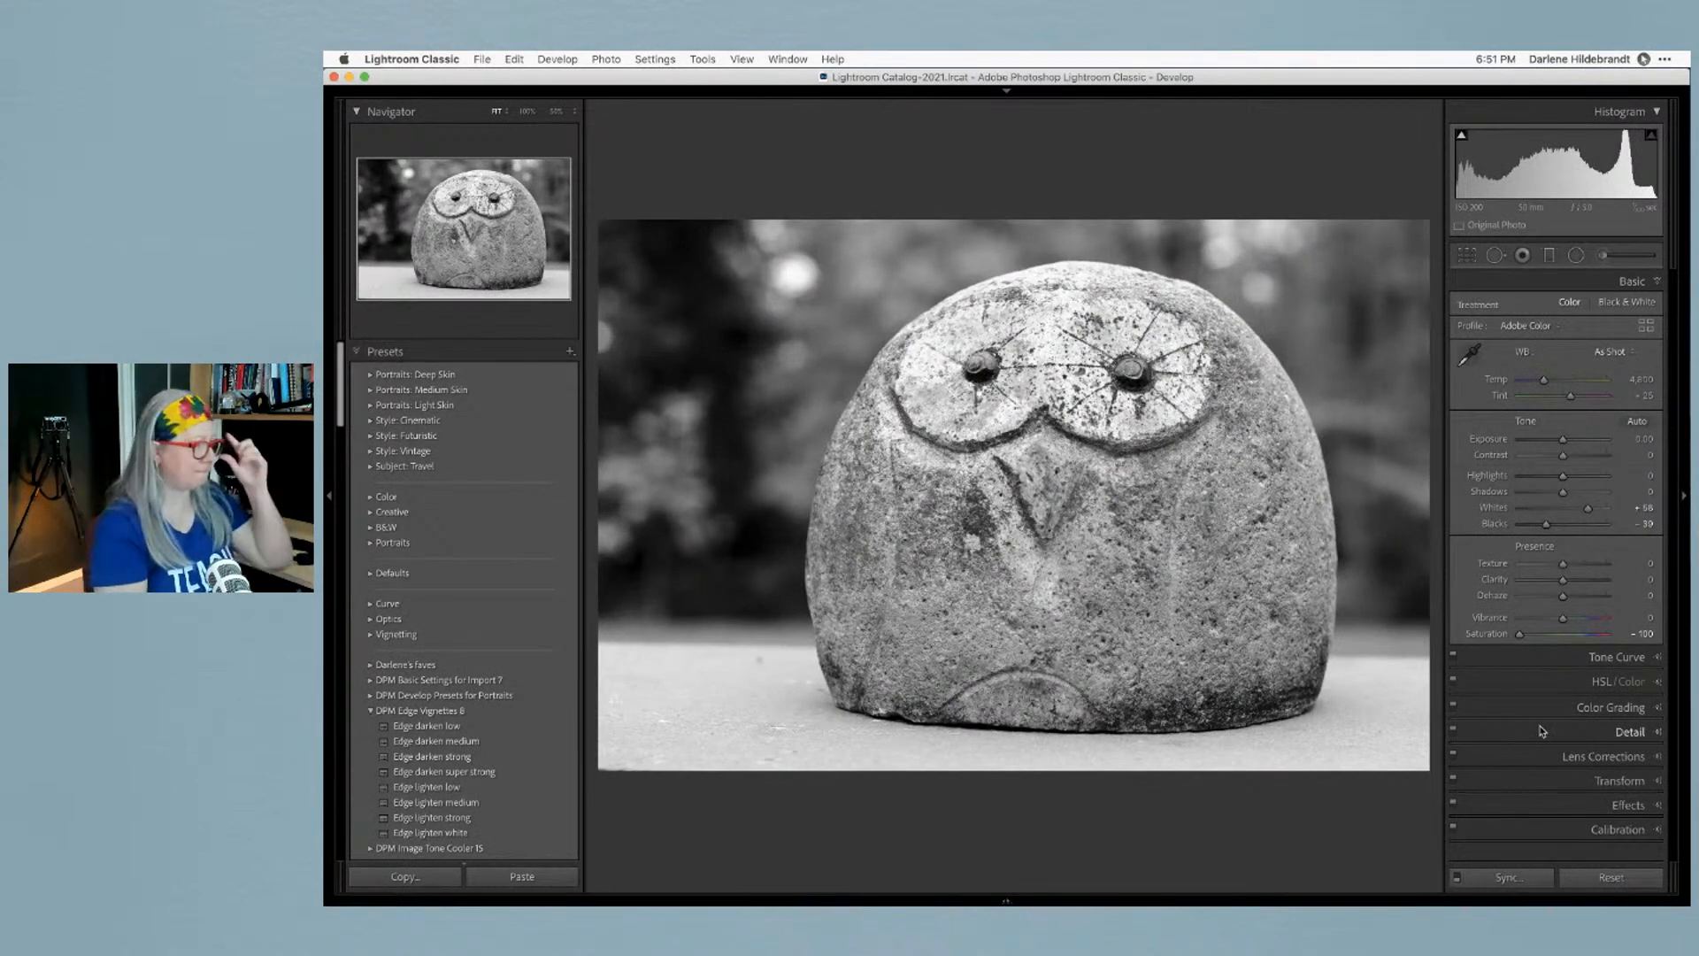
# Open the brick church photo in Develop with the filmstrip shown, and reset its edits
pyautogui.press('g')
pyautogui.click(1122, 504)
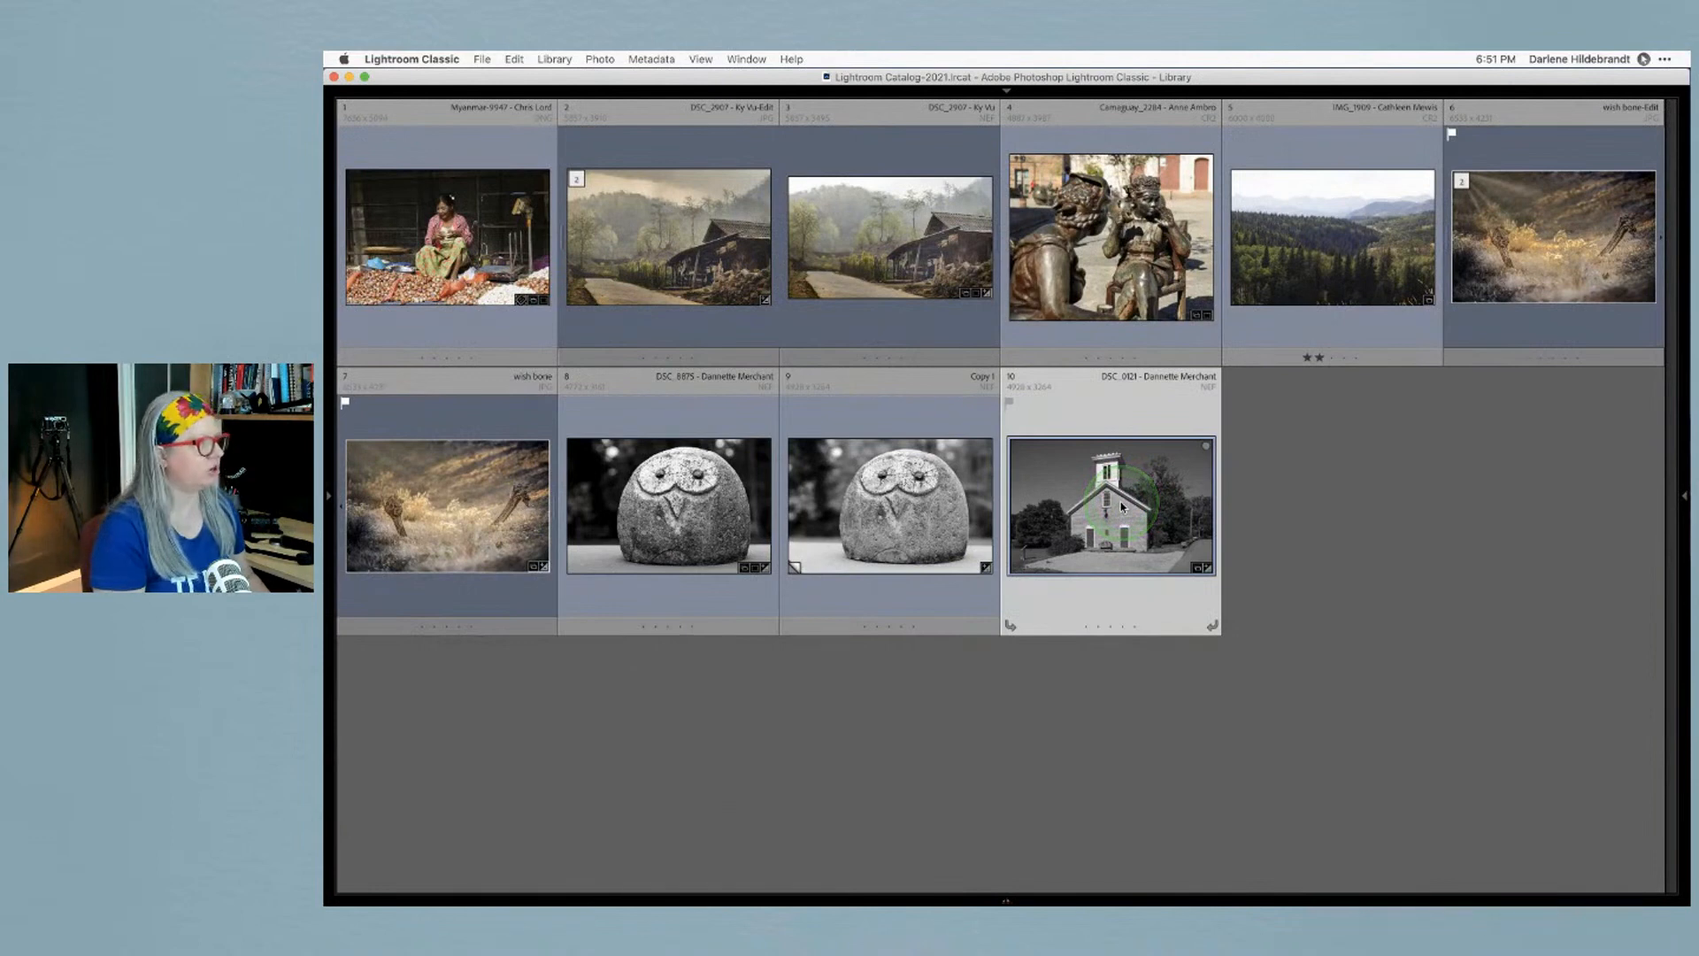
pyautogui.press('d')
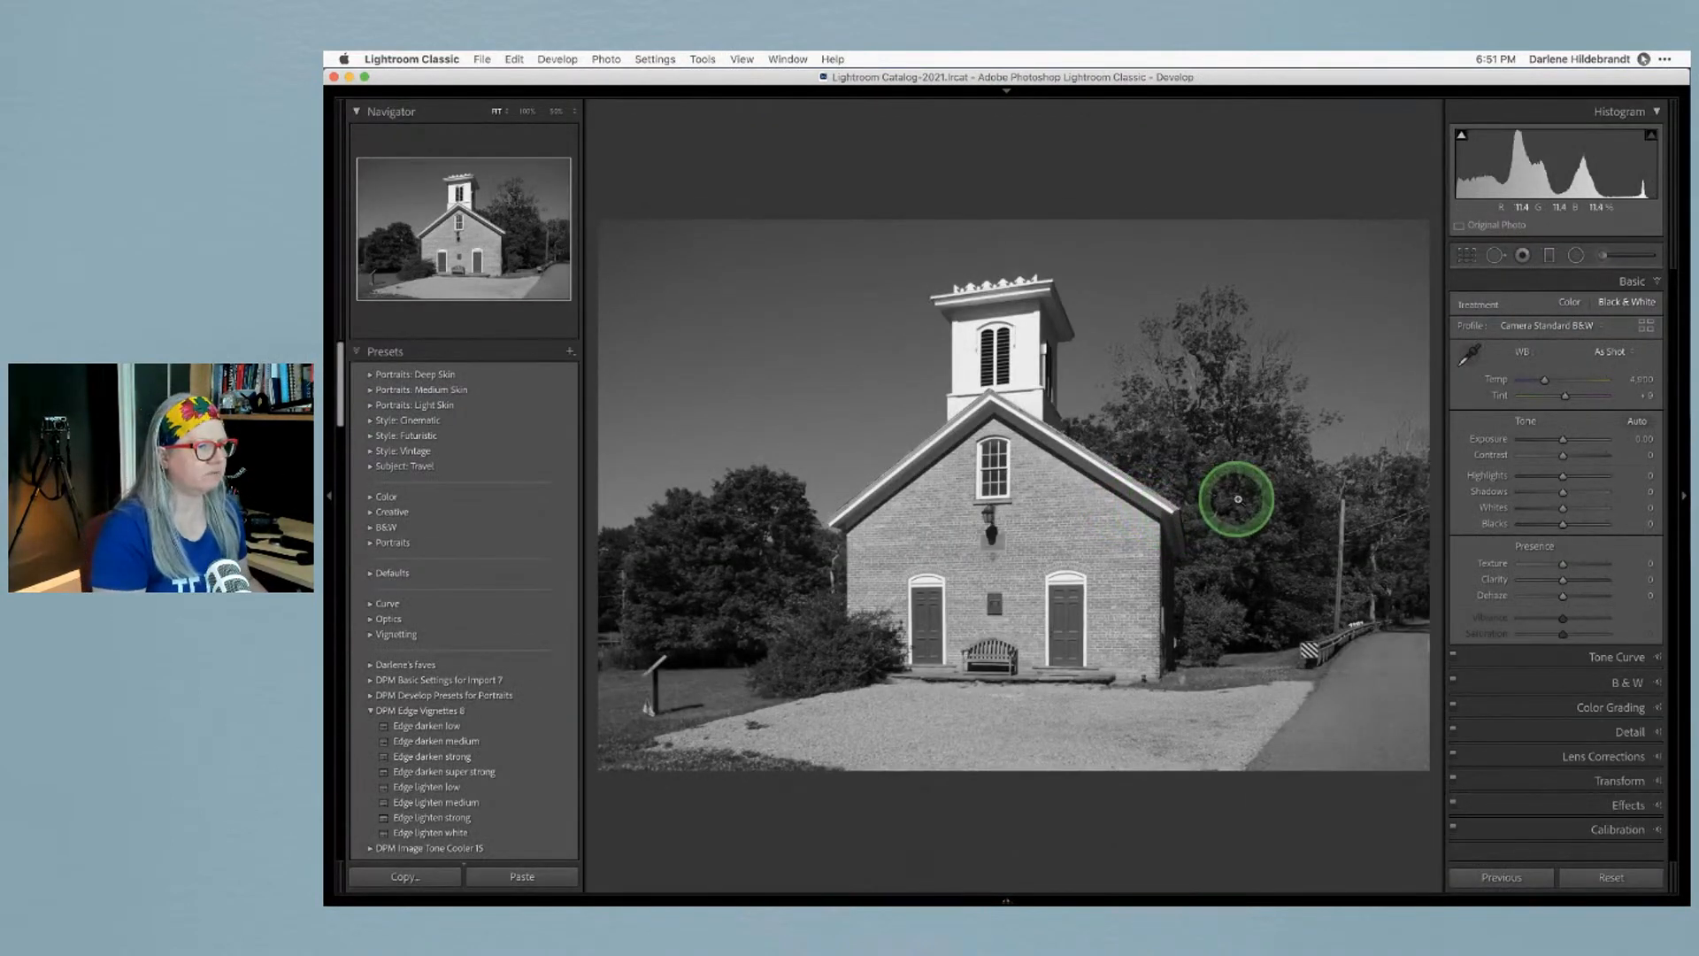
pyautogui.moveTo(1008, 901)
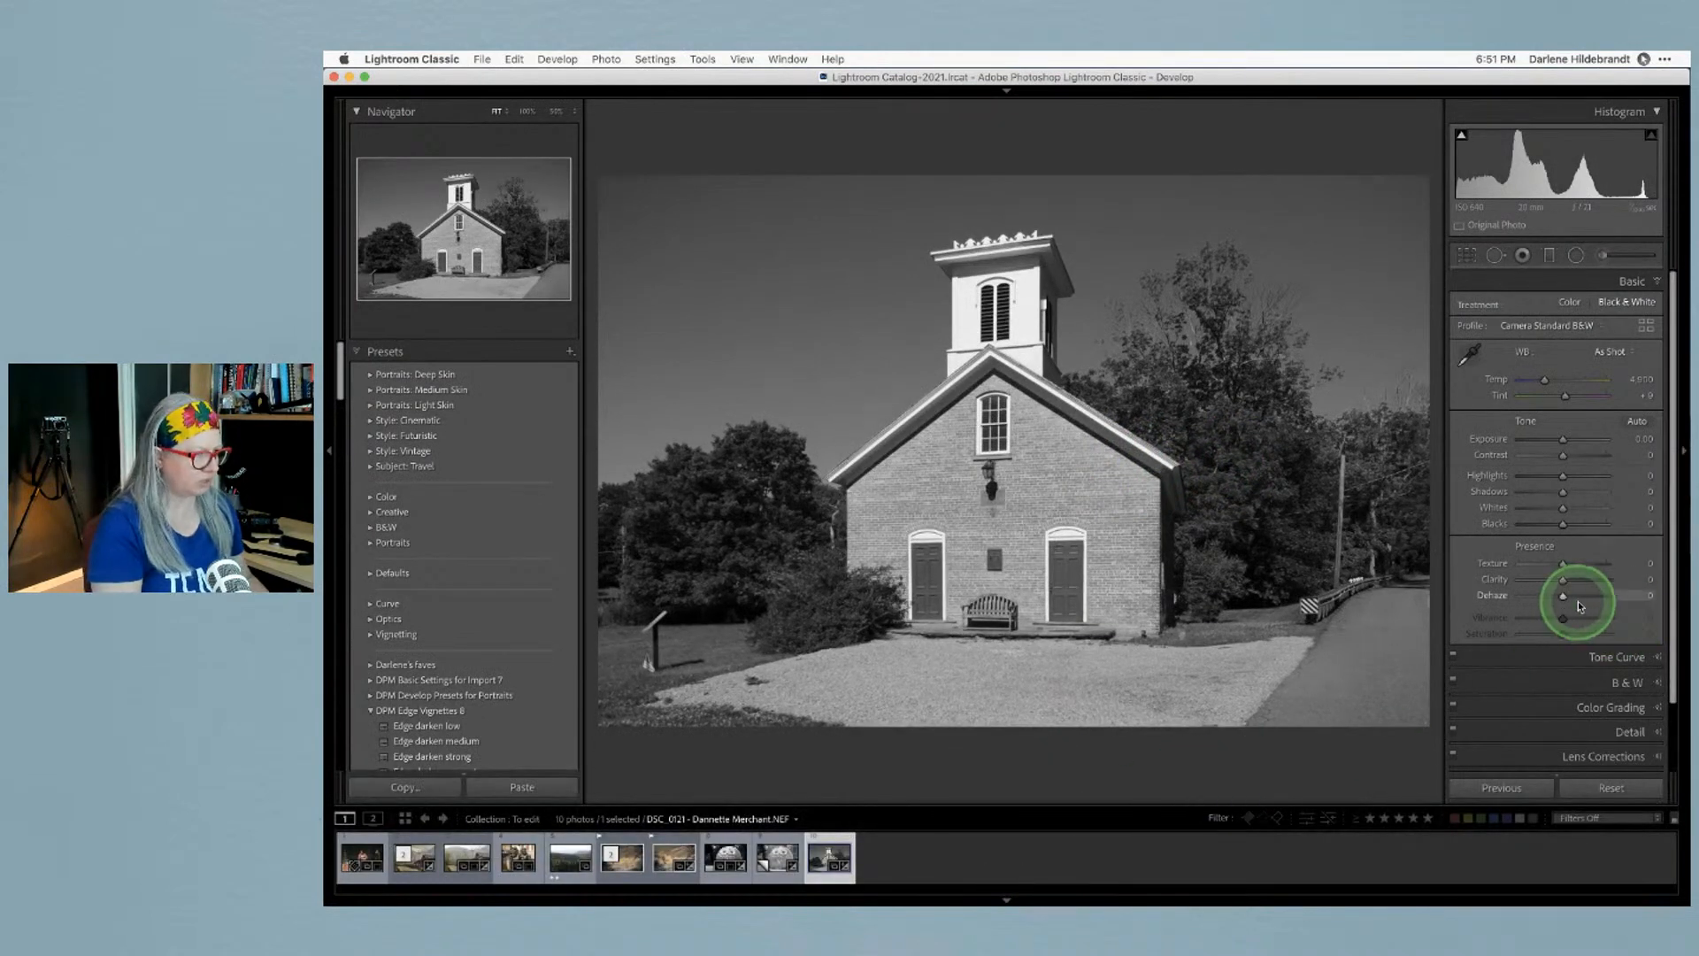
pyautogui.click(1611, 788)
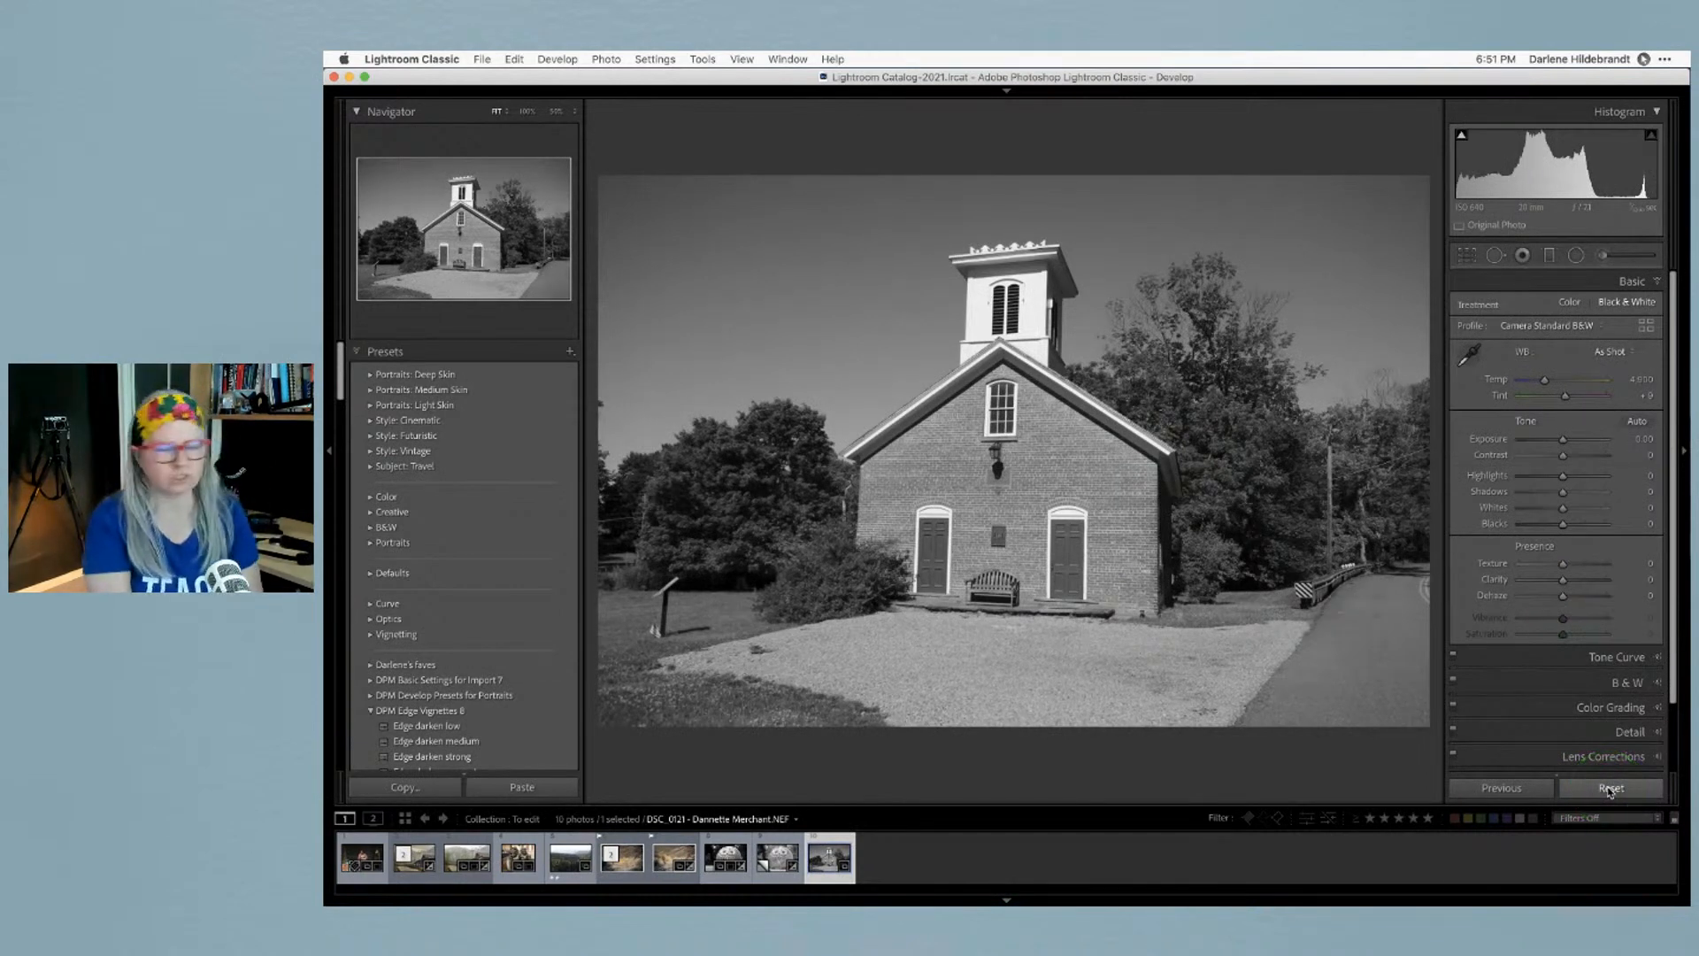
# Set the church photo's profile to Adobe Color and review its edit history down to the import entry
pyautogui.click(1544, 324)
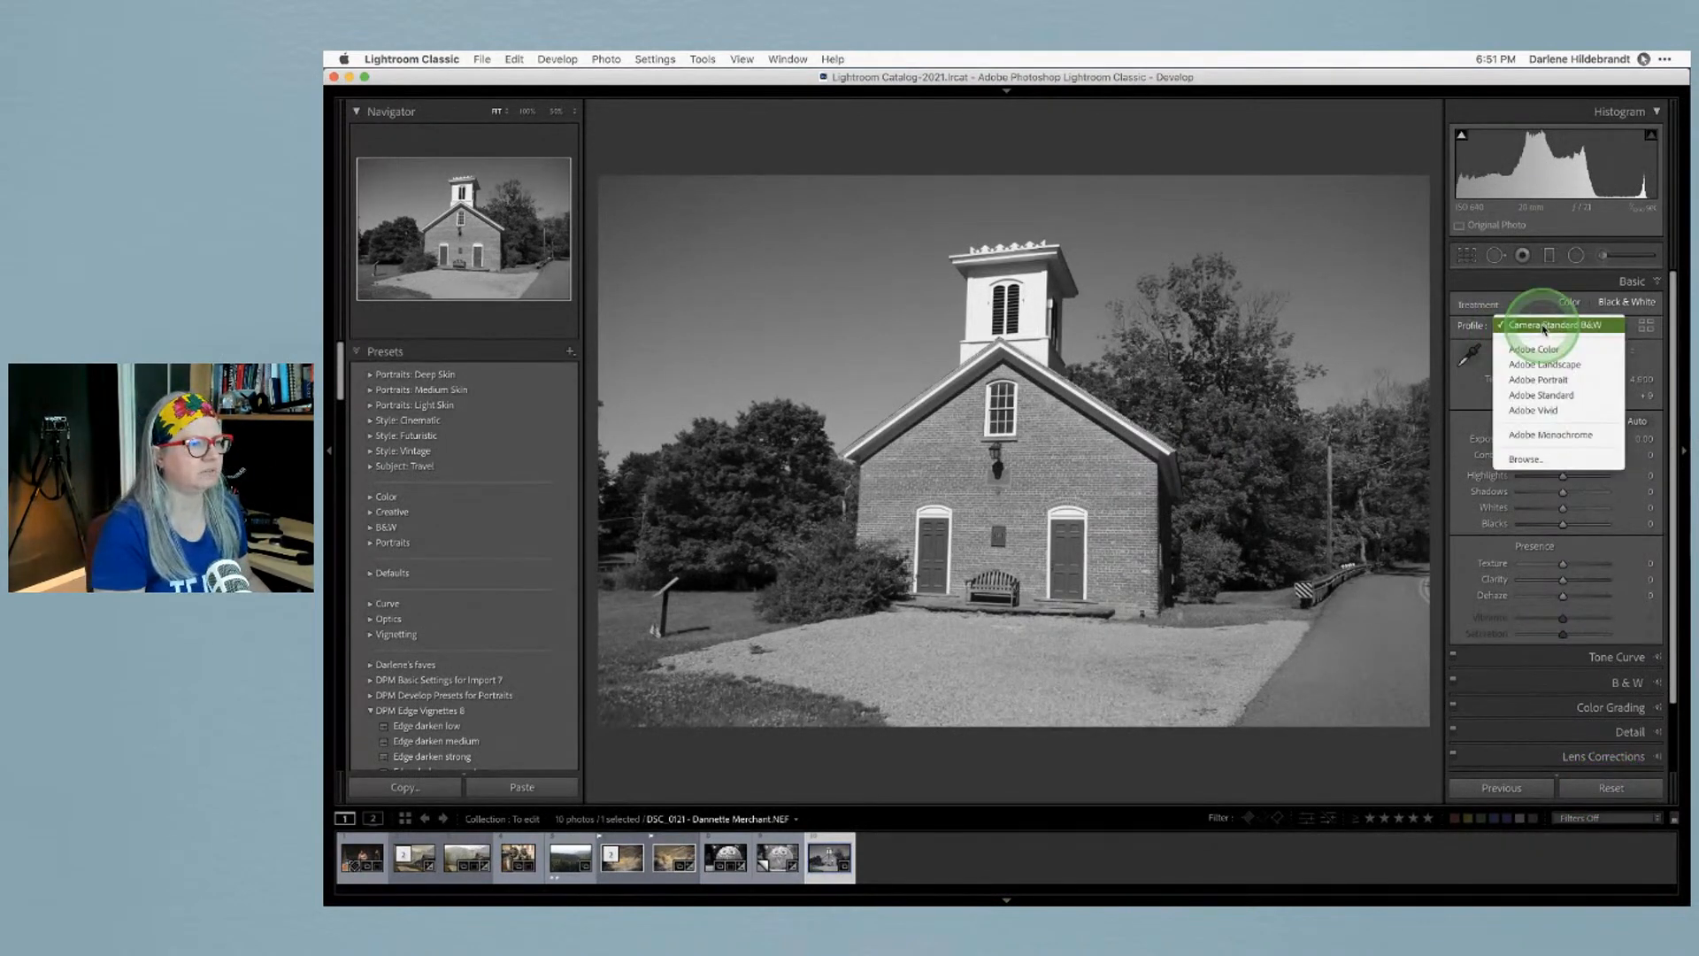
pyautogui.click(1535, 348)
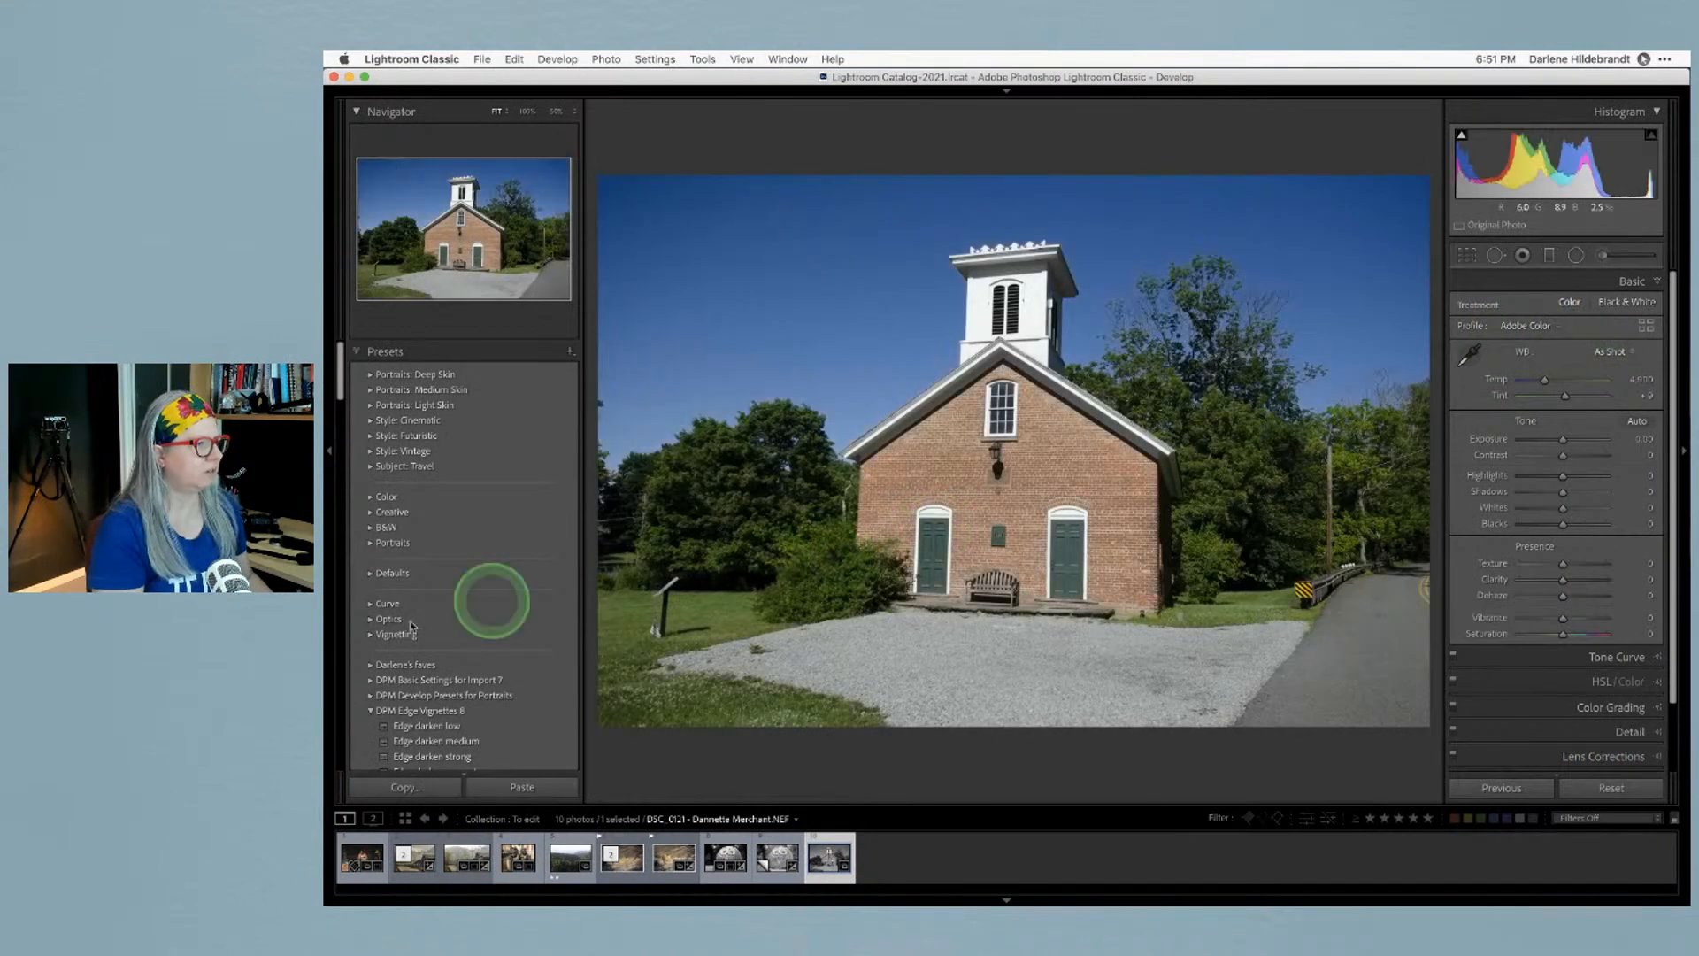
pyautogui.scroll(-15, 376, 611)
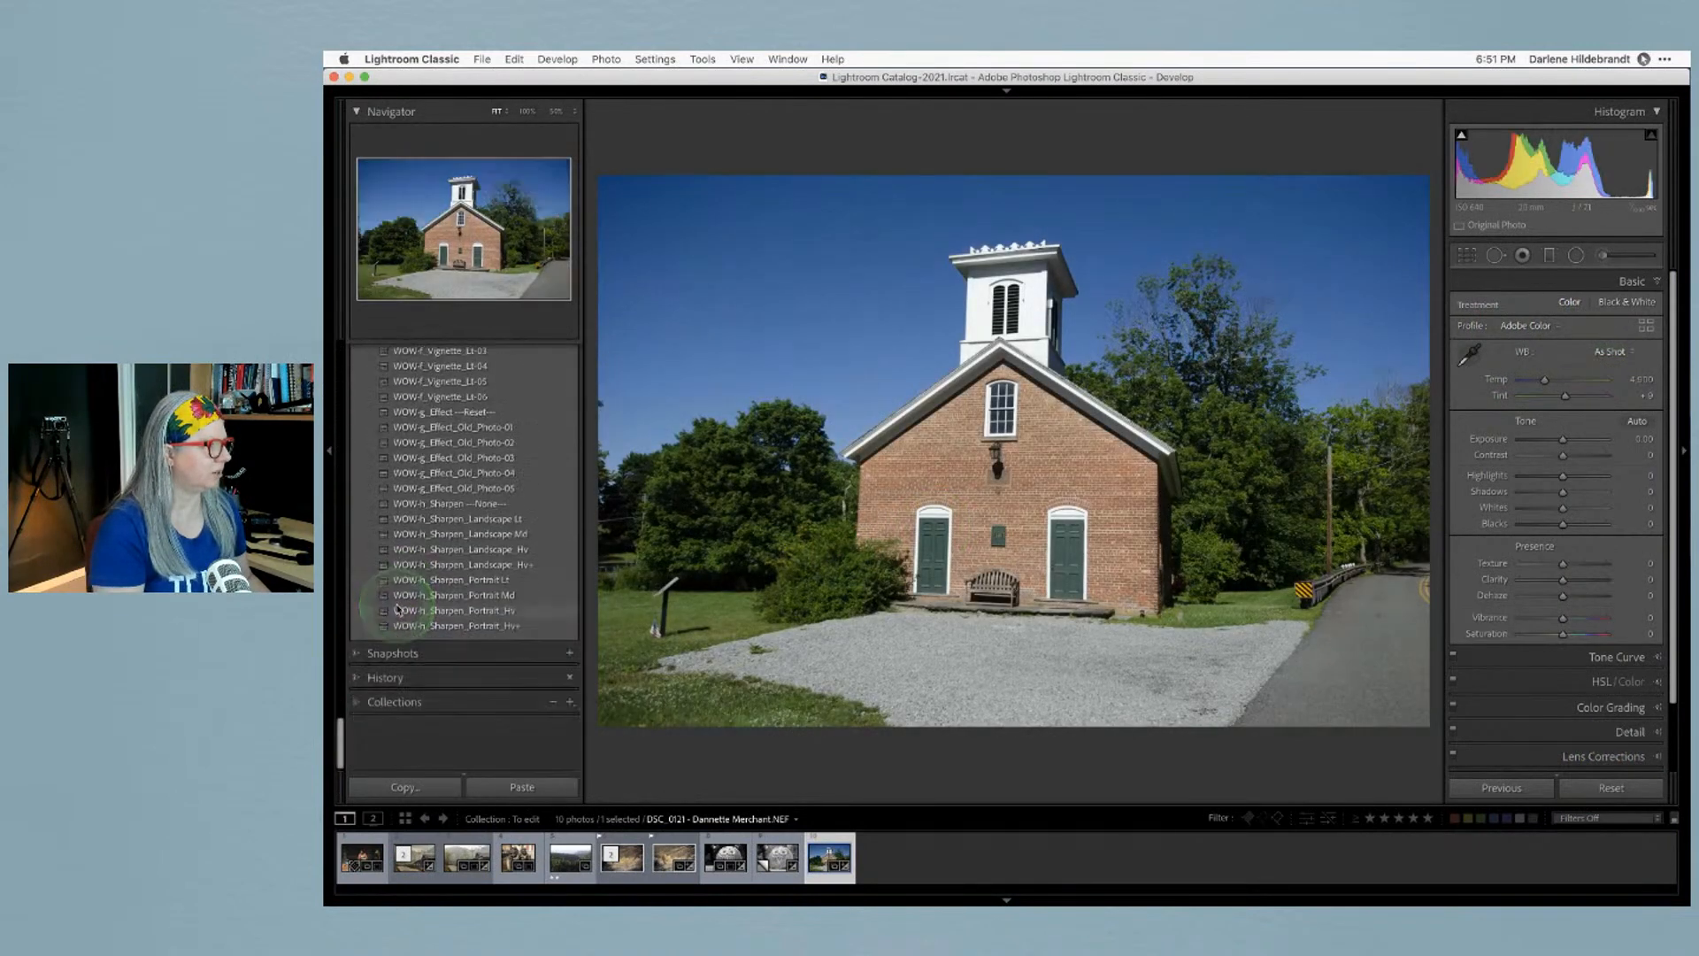
pyautogui.click(368, 727)
pyautogui.scroll(-5, 443, 700)
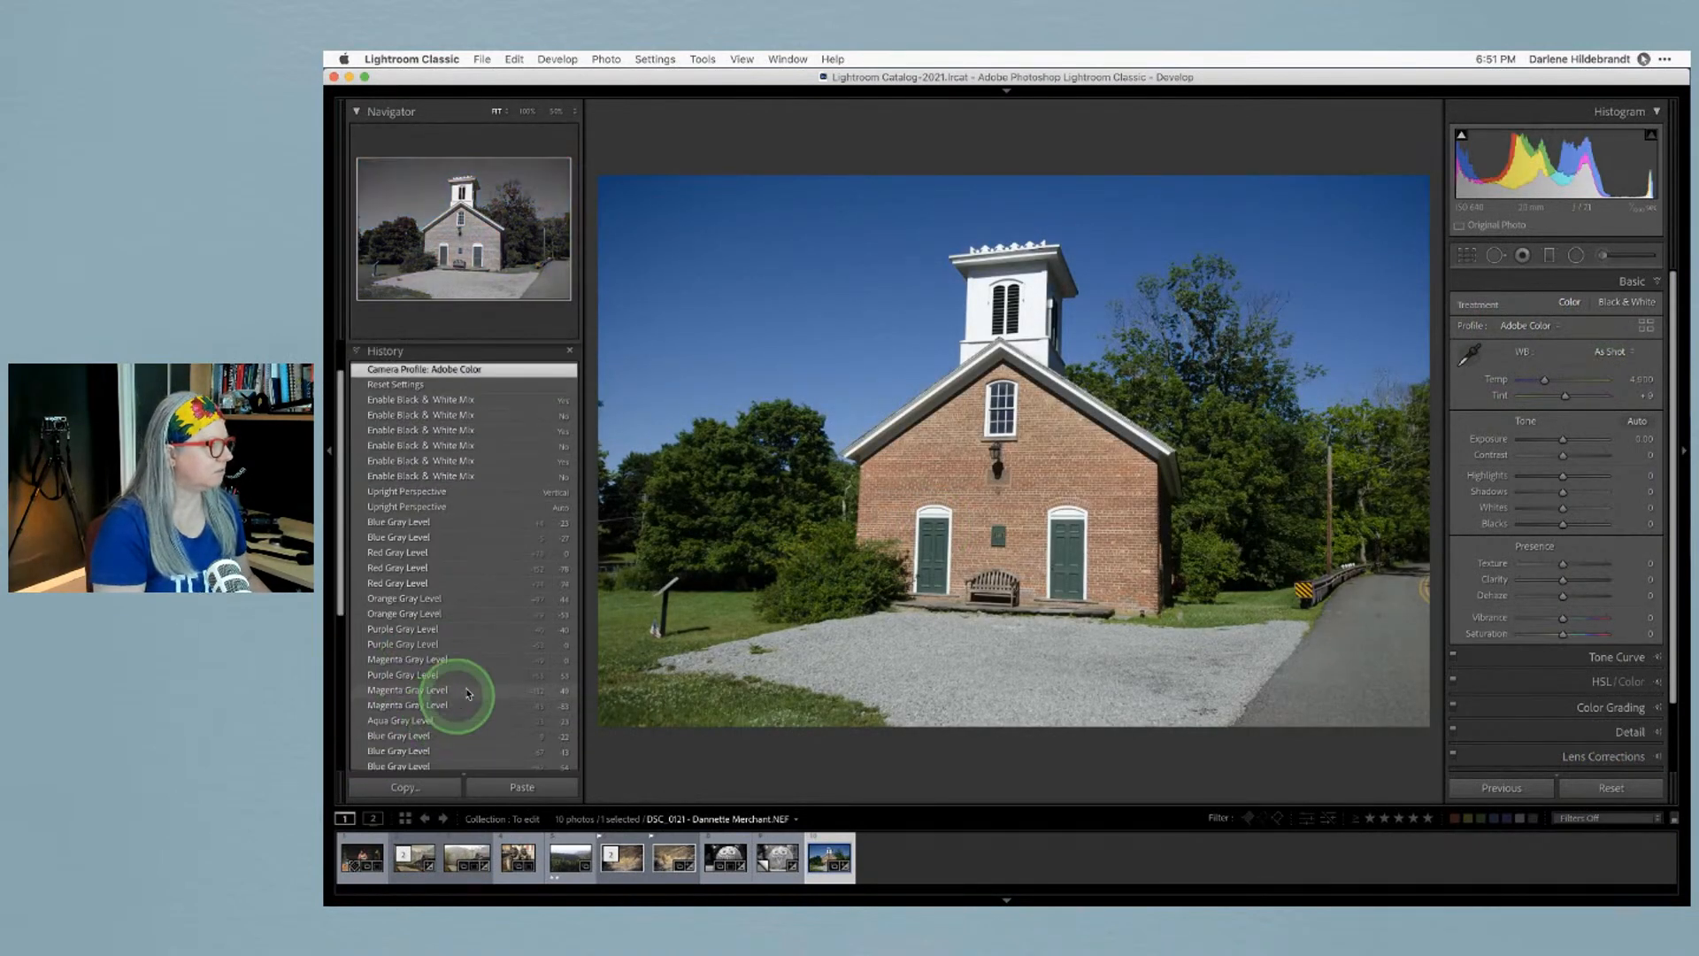
pyautogui.scroll(-6, 487, 665)
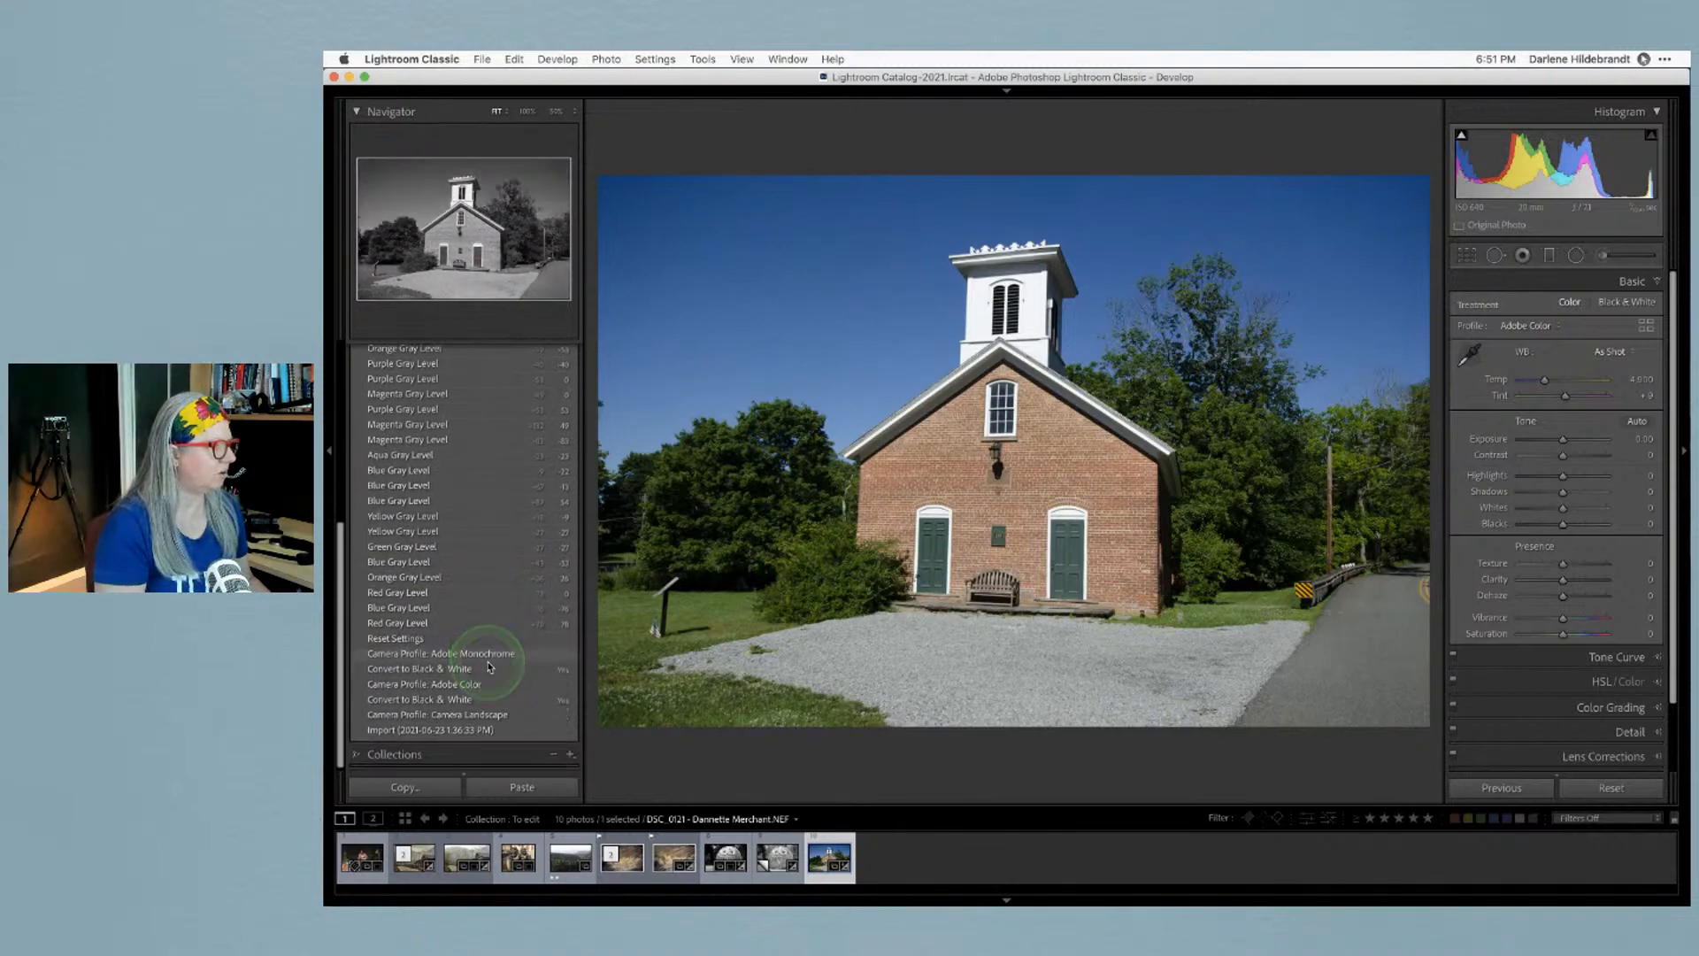
pyautogui.scroll(10, 488, 665)
pyautogui.click(540, 420)
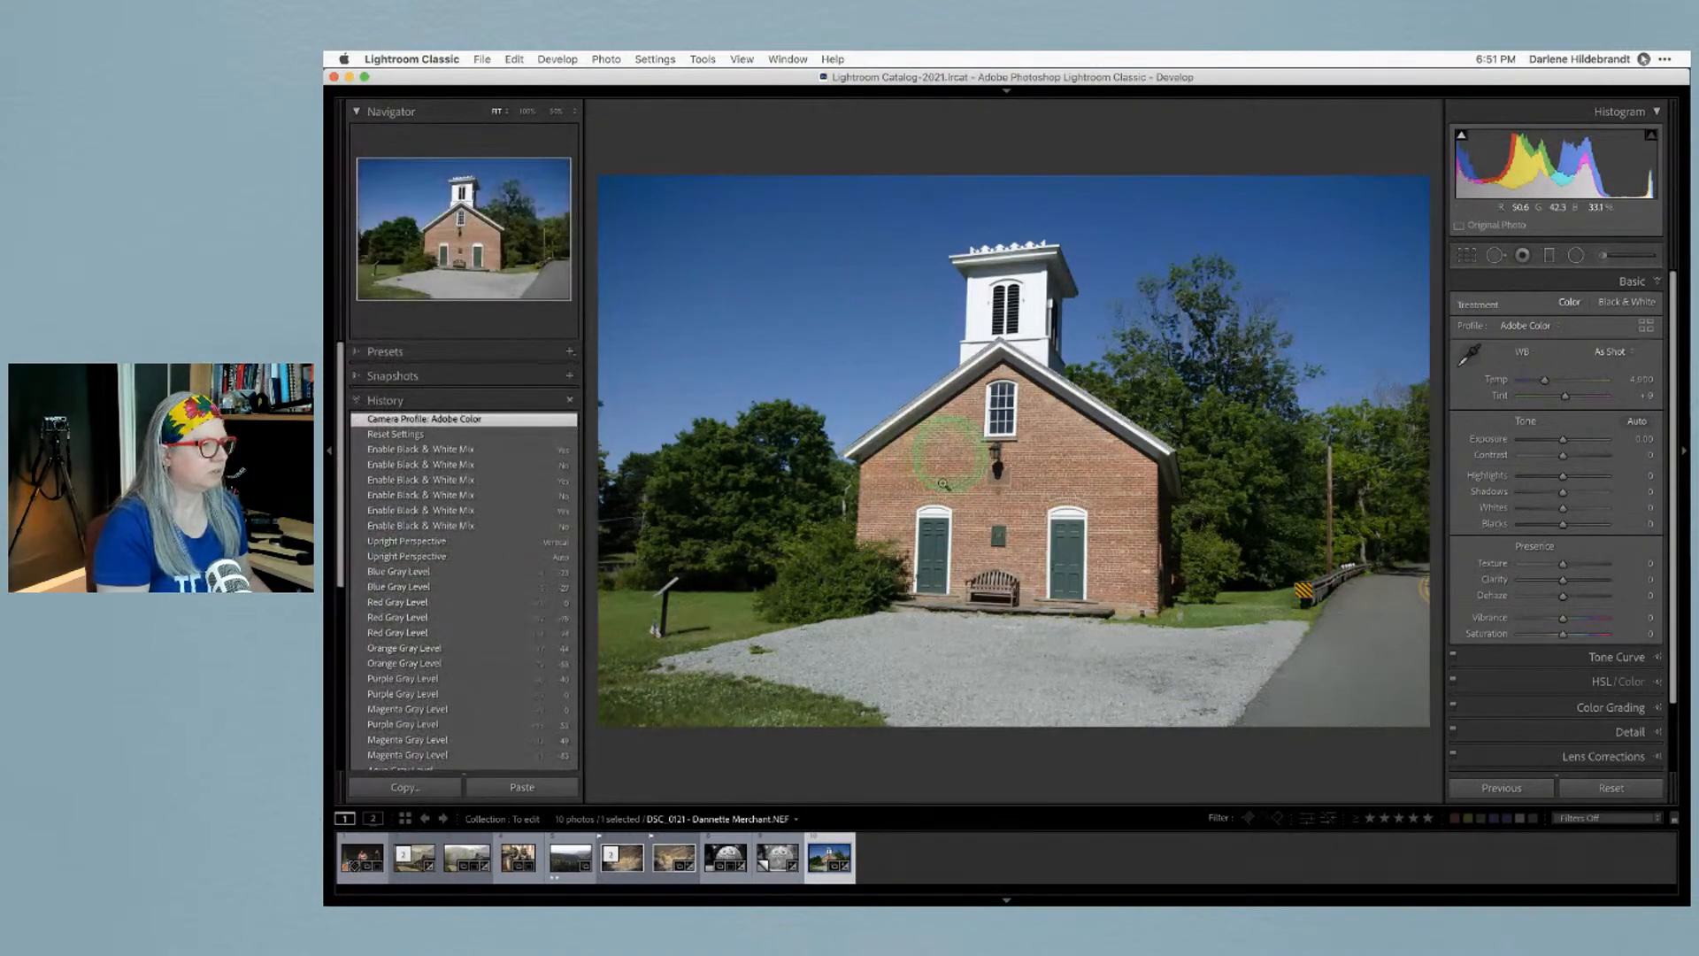
# Return the church photo to its import history state and check that state's profile and black and white mix
pyautogui.click(434, 416)
pyautogui.rightClick(436, 423)
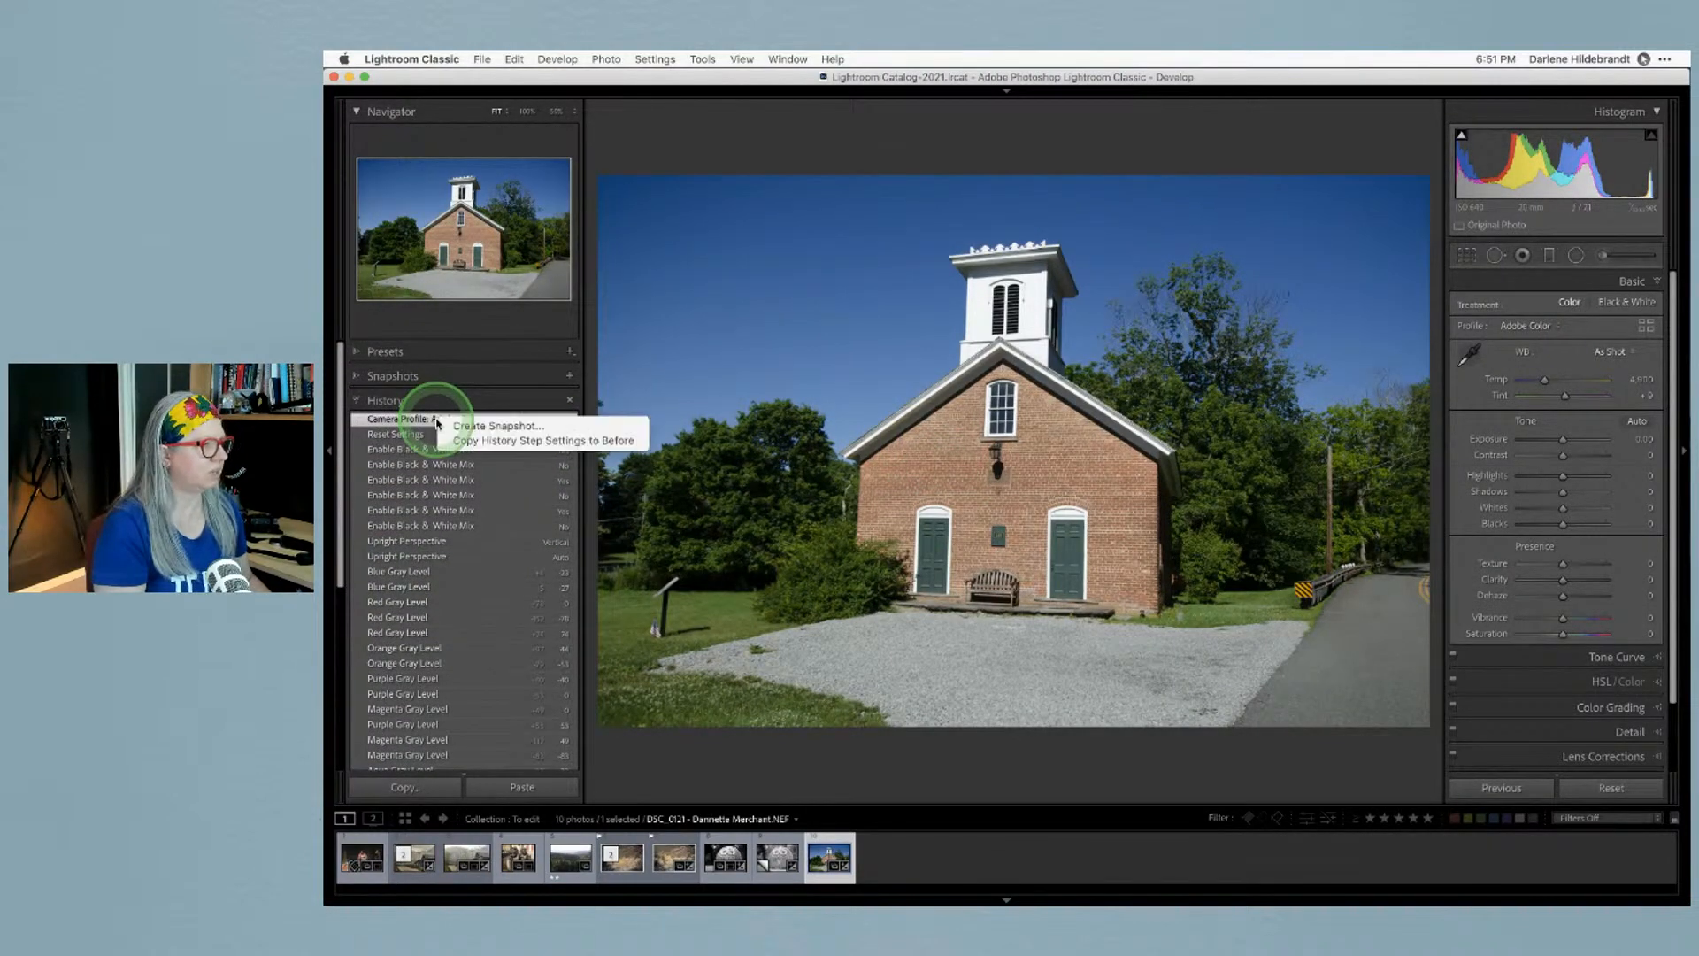
pyautogui.click(419, 425)
pyautogui.scroll(-1, 420, 427)
pyautogui.scroll(-10, 421, 429)
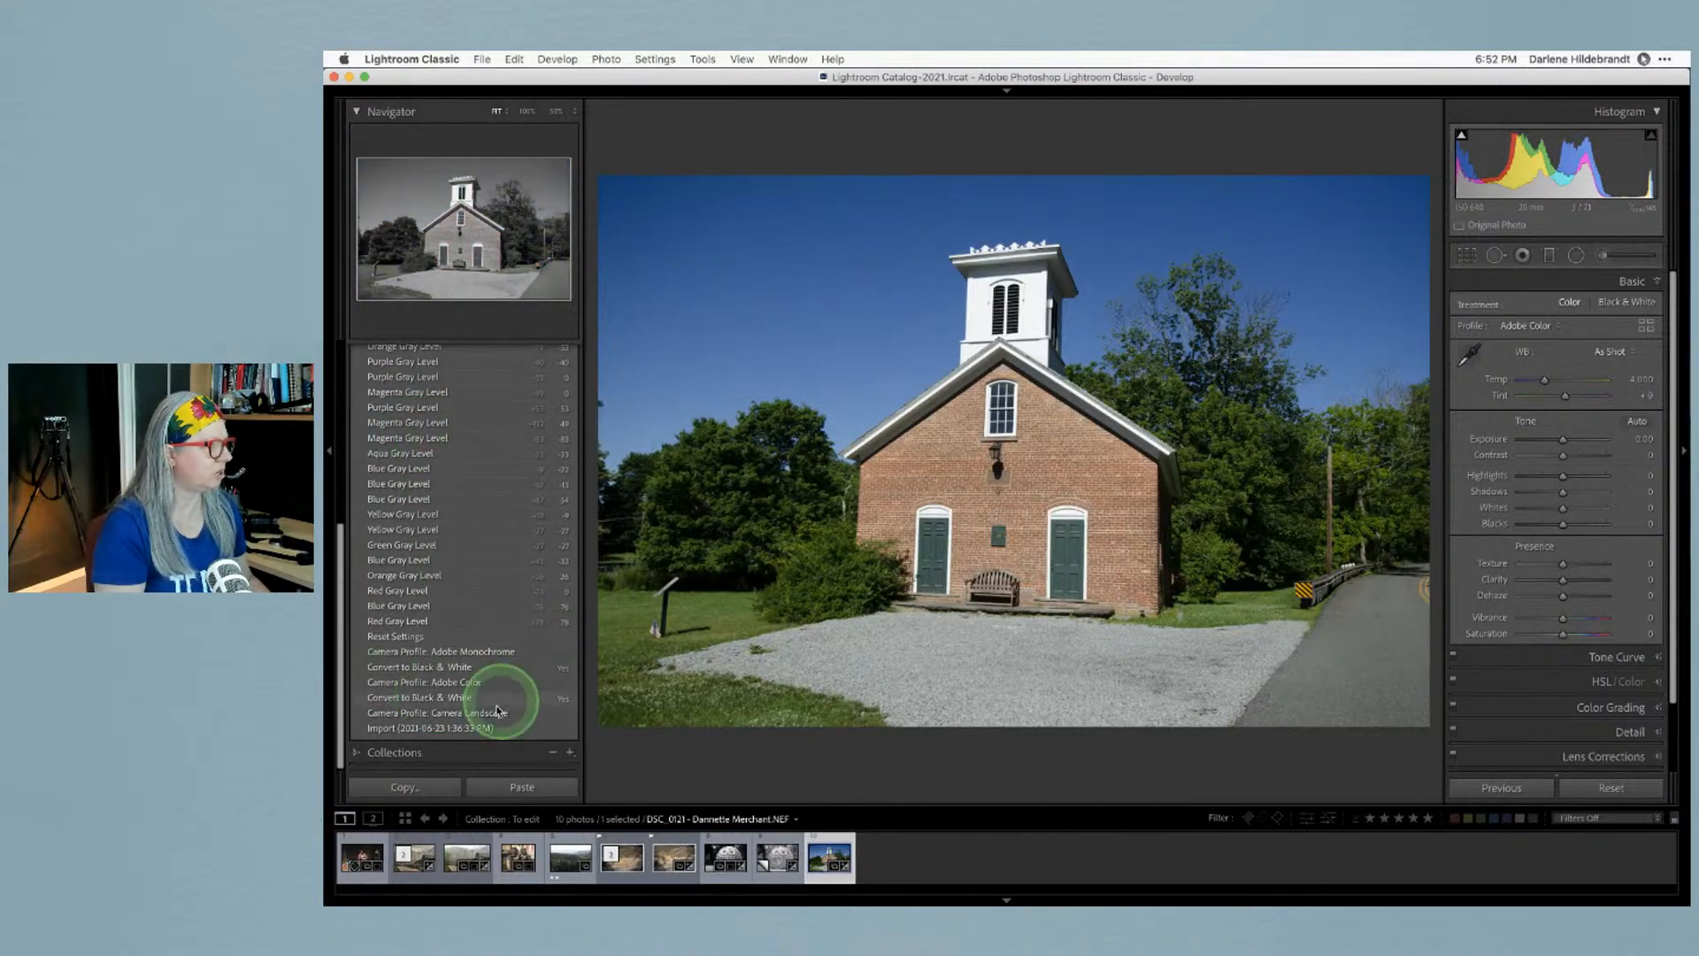
pyautogui.click(446, 728)
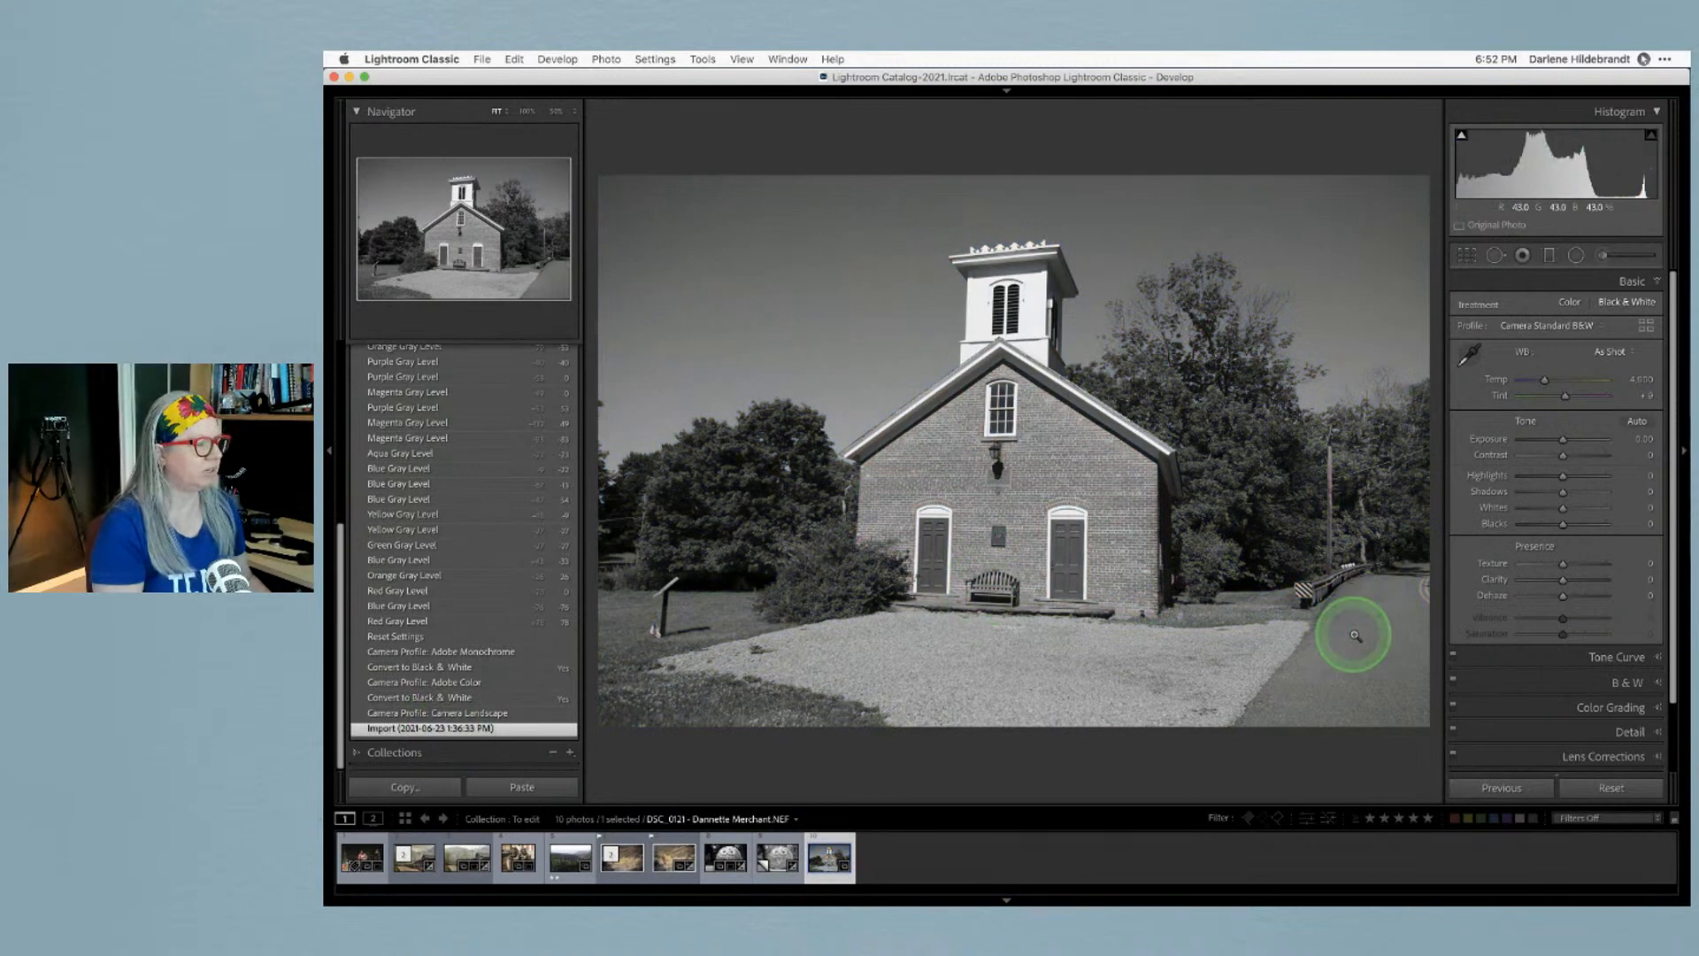
pyautogui.click(1557, 326)
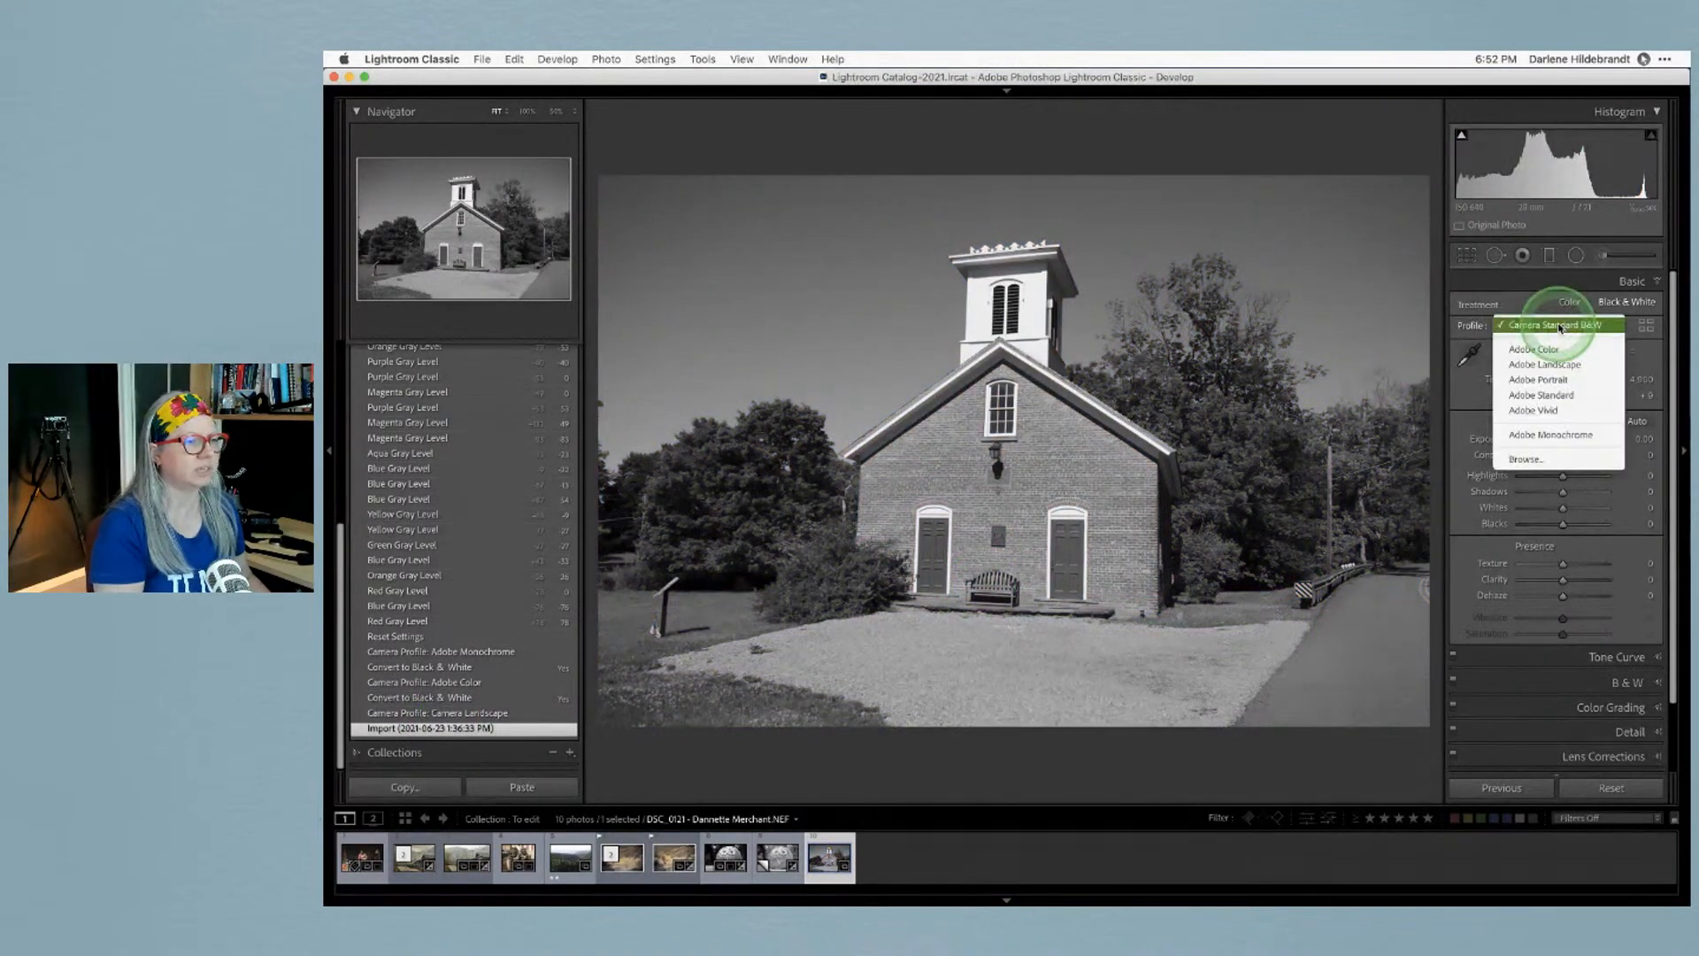
pyautogui.click(1559, 327)
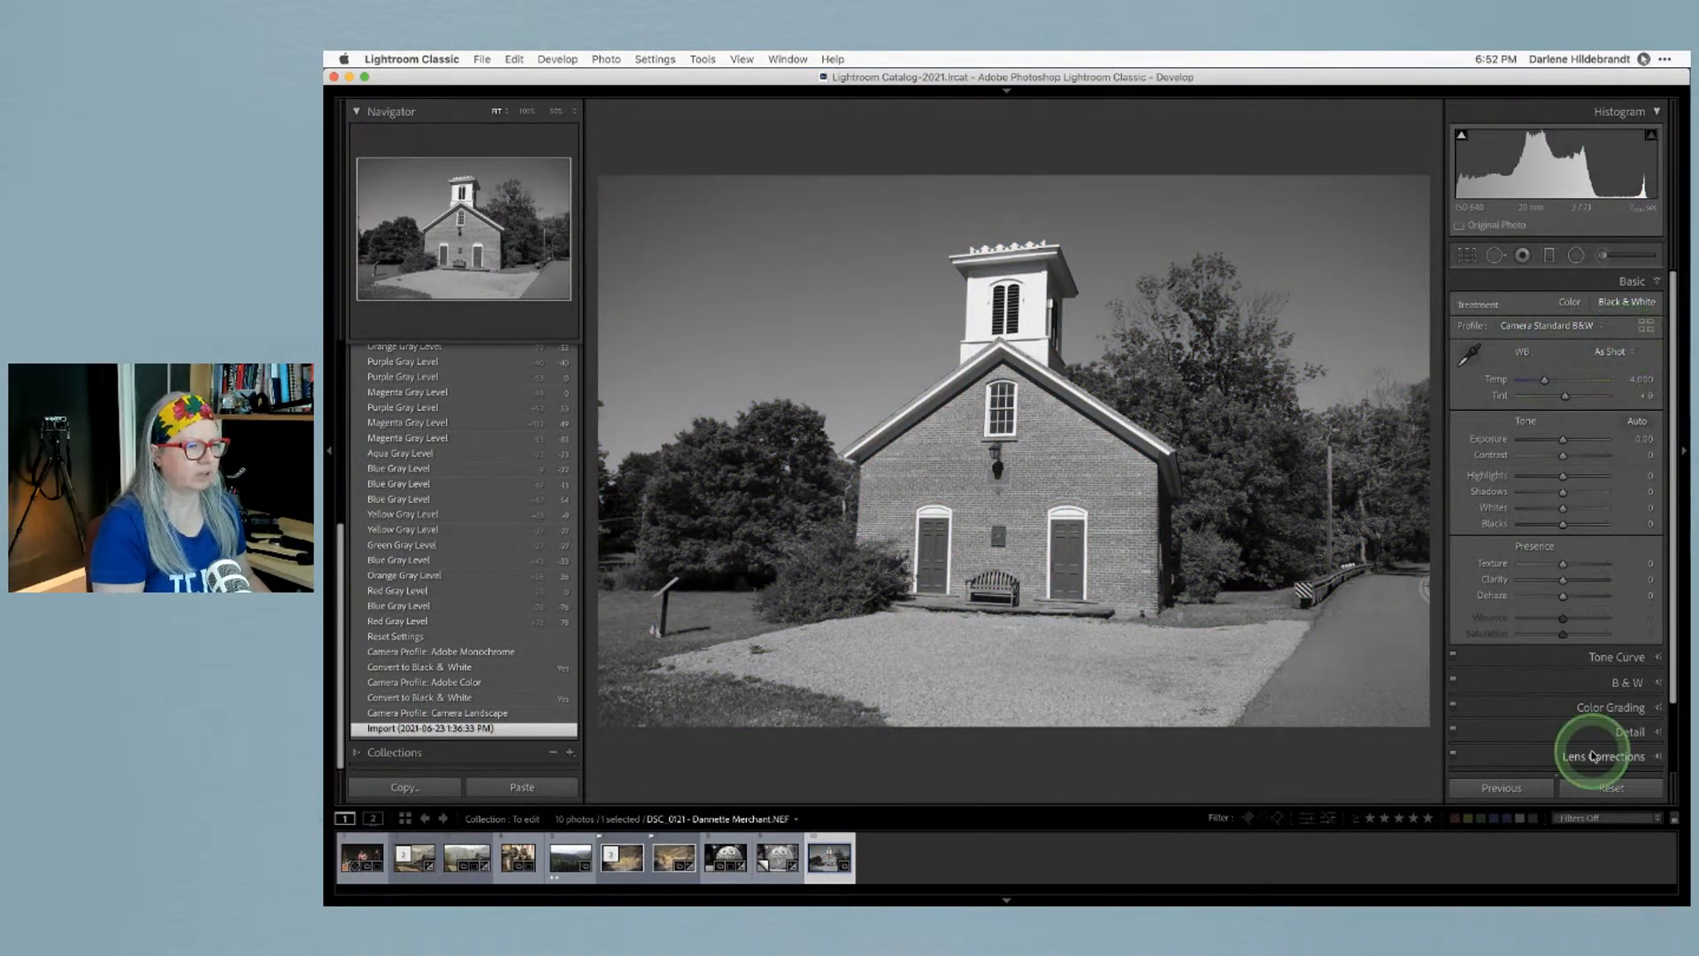
pyautogui.click(1575, 683)
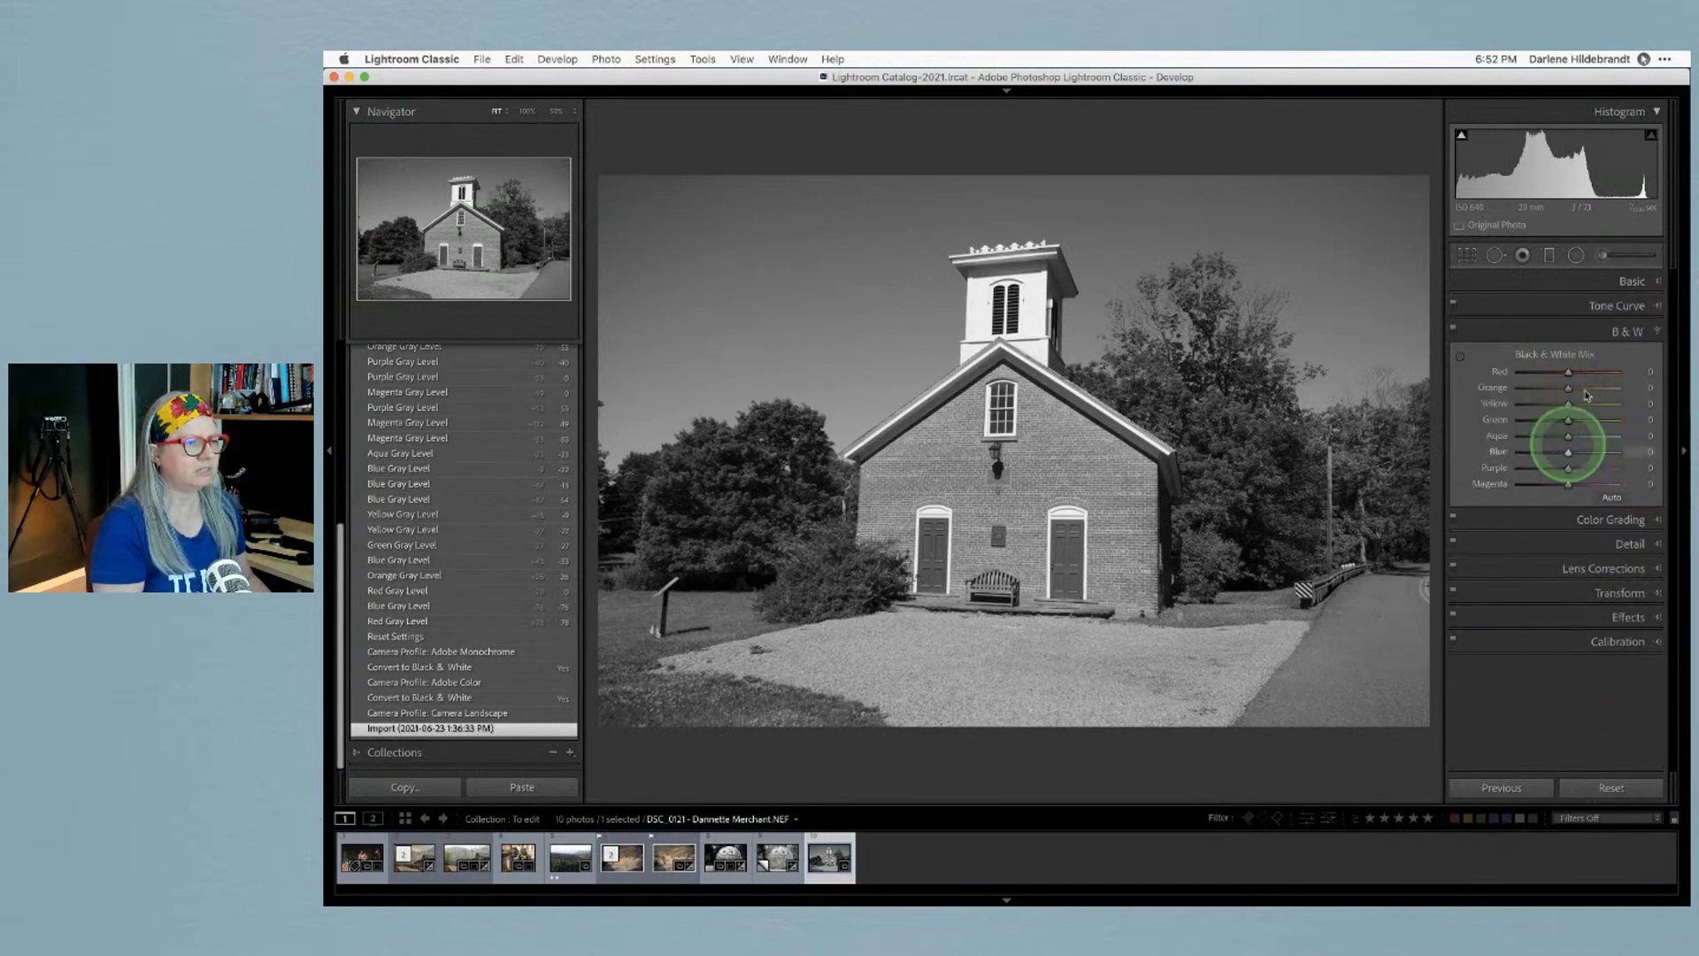
pyautogui.click(1639, 283)
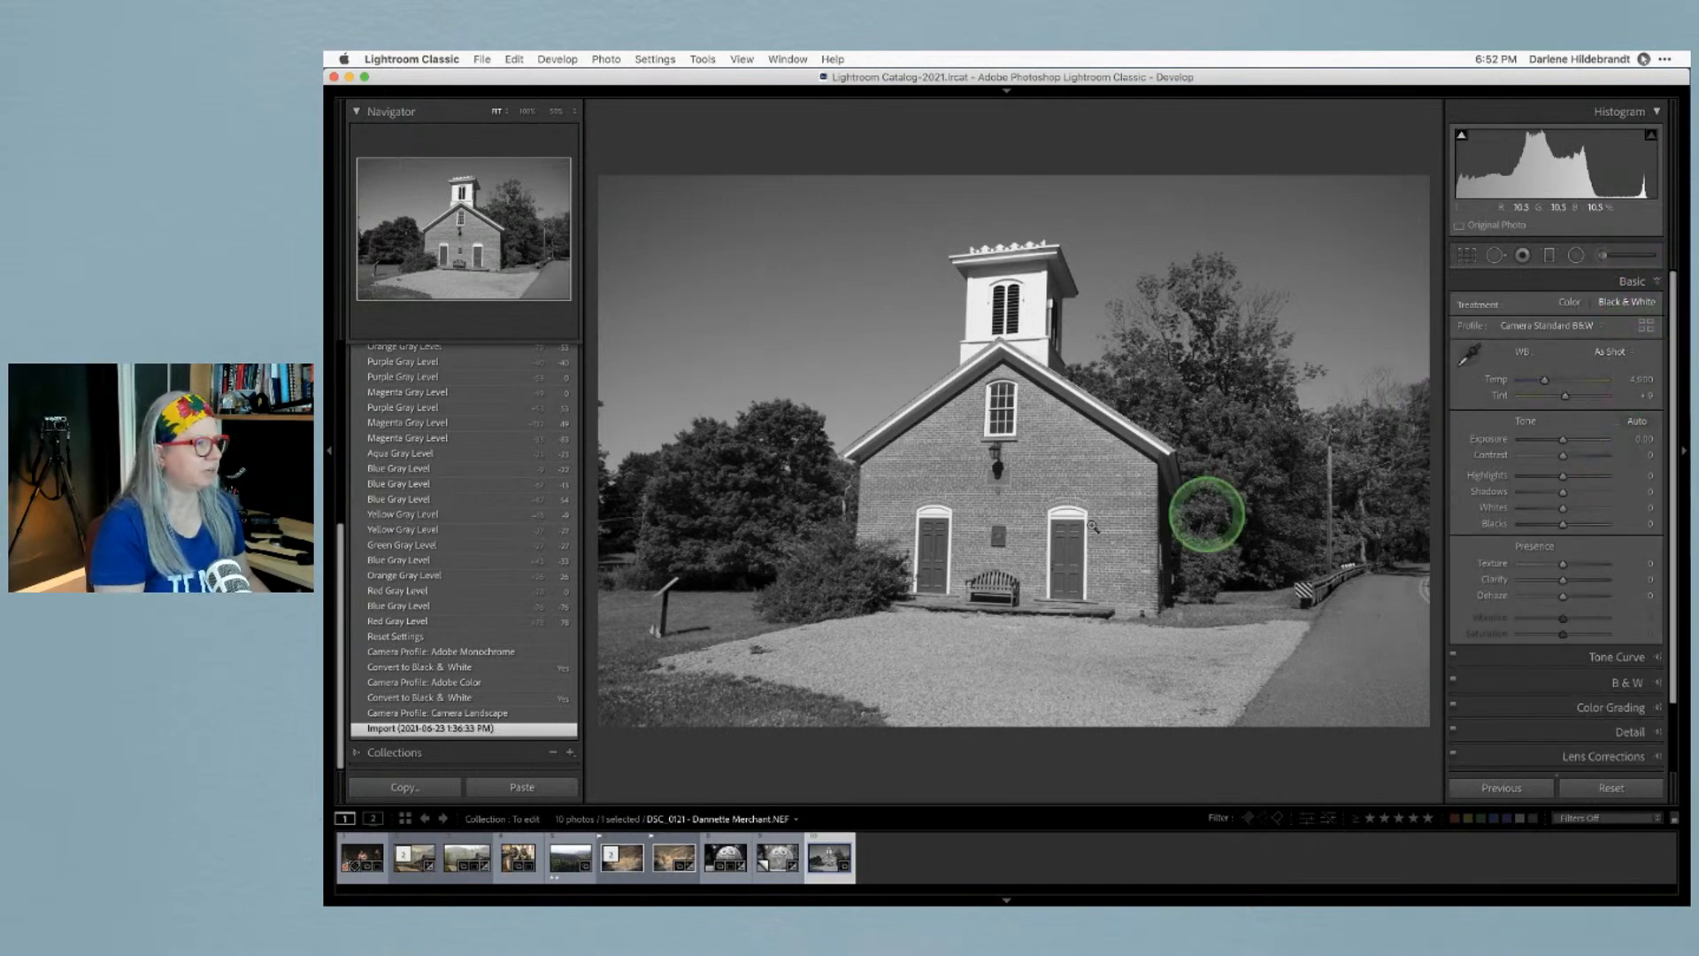
# Restore the Adobe Color history state and copy its settings to the Before version
pyautogui.scroll(10, 397, 642)
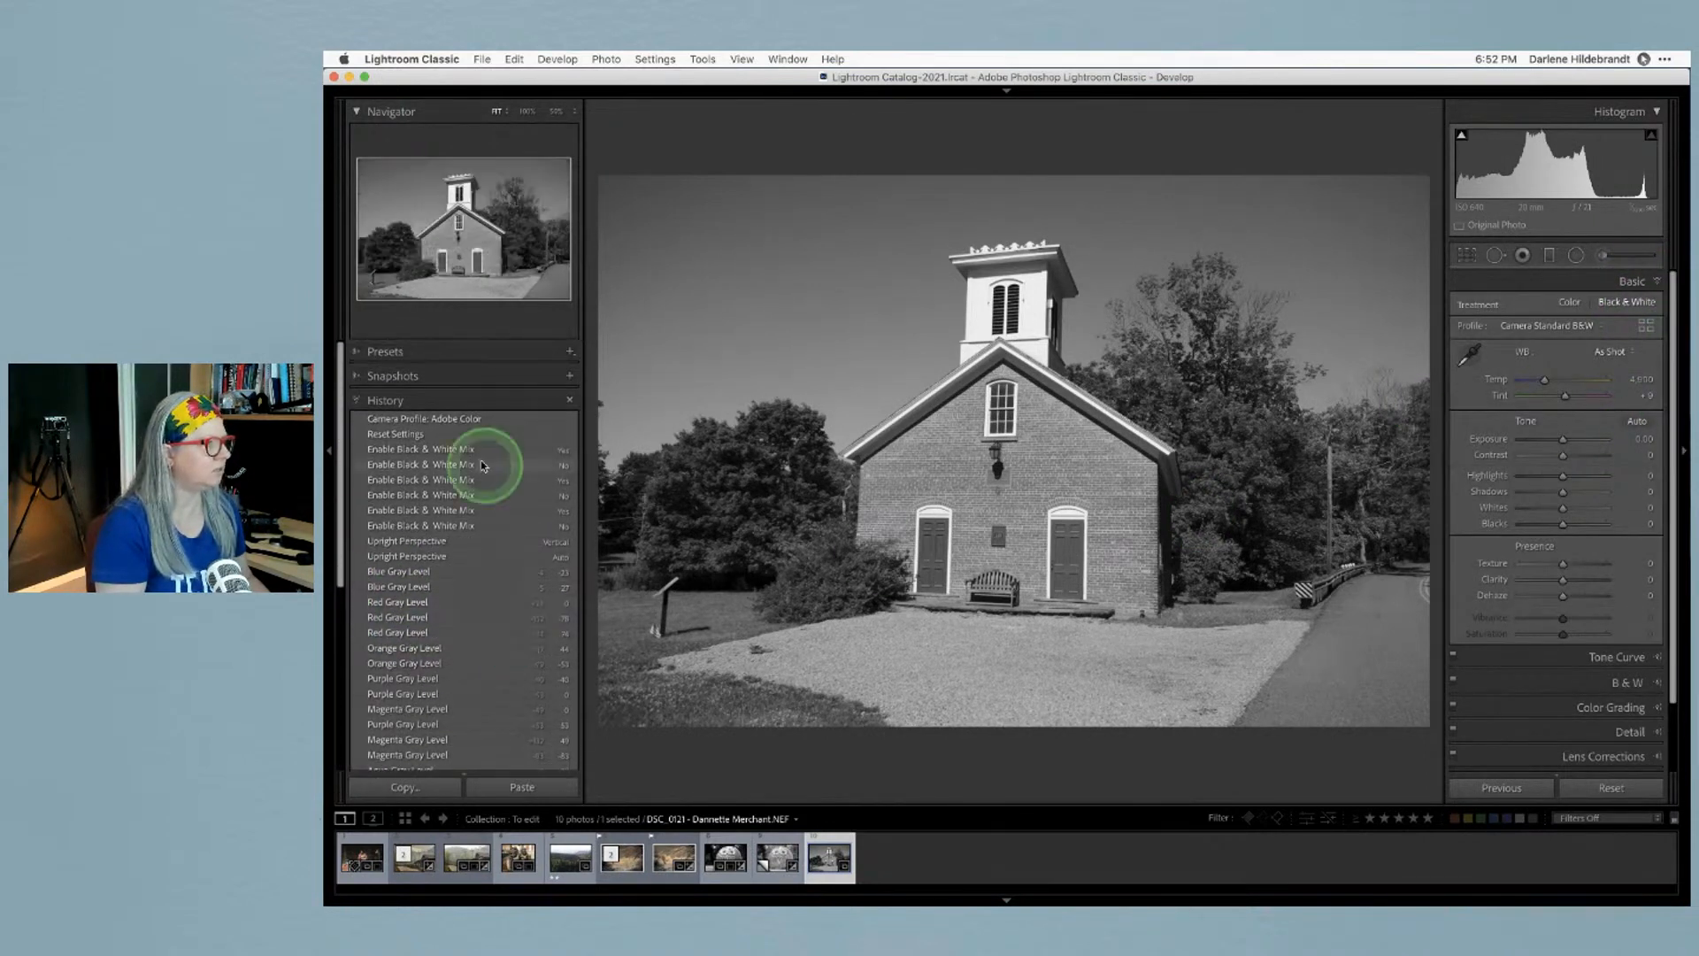
pyautogui.click(436, 420)
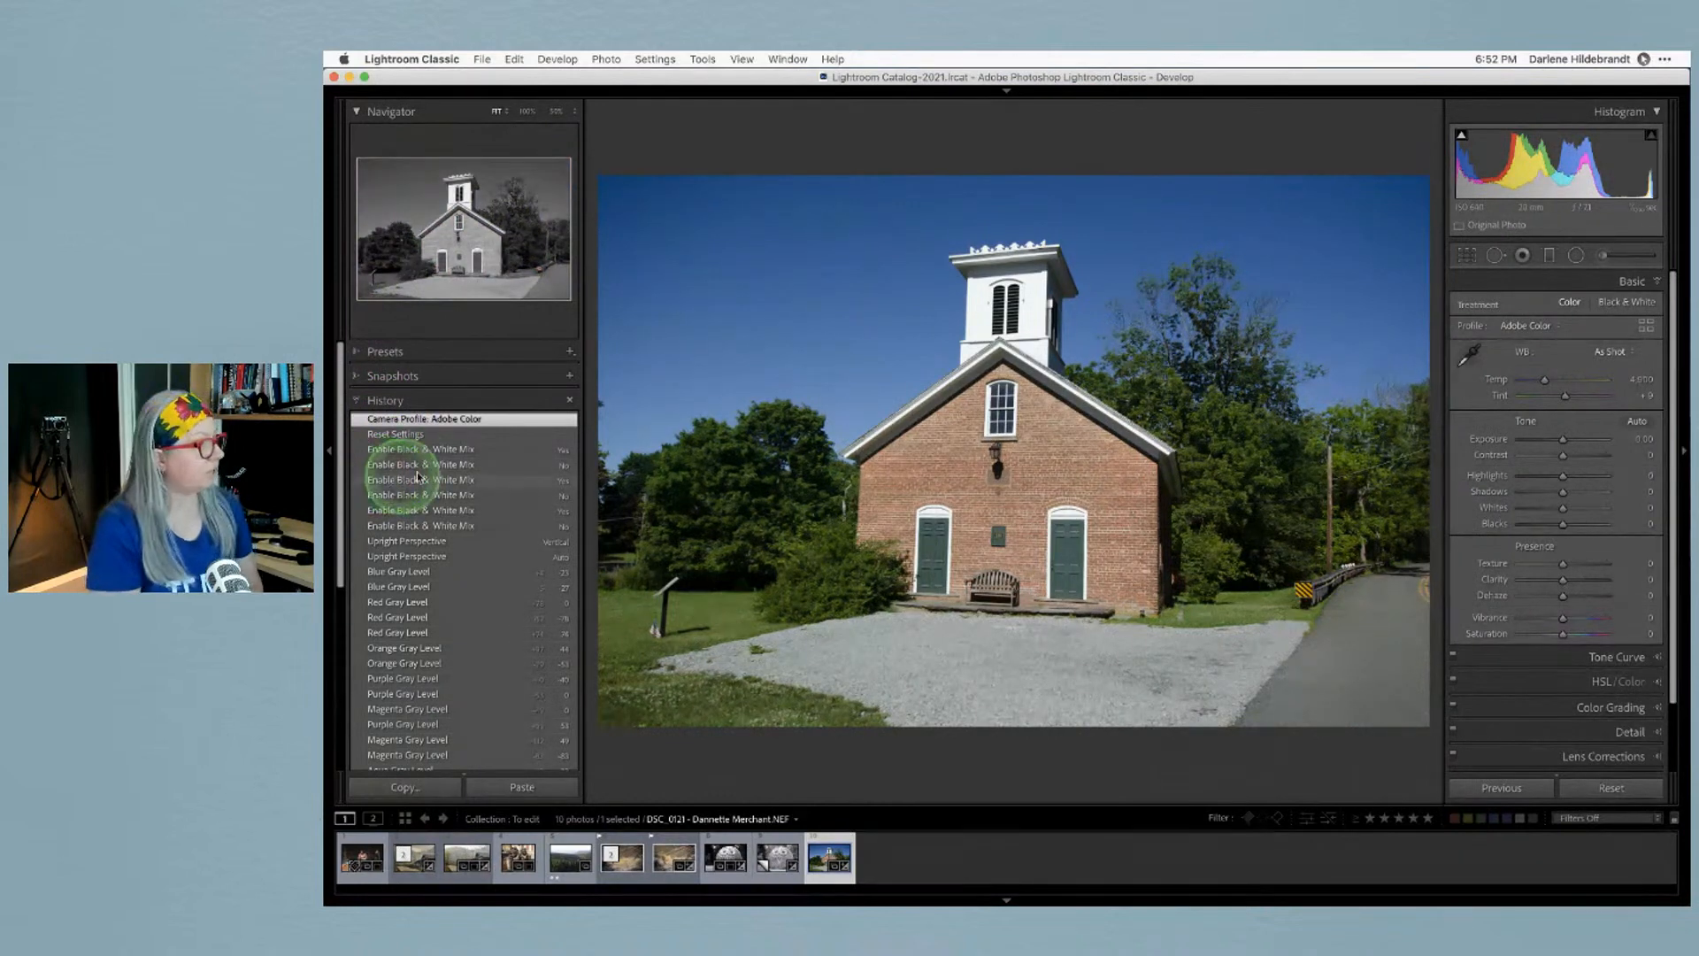
pyautogui.rightClick(445, 423)
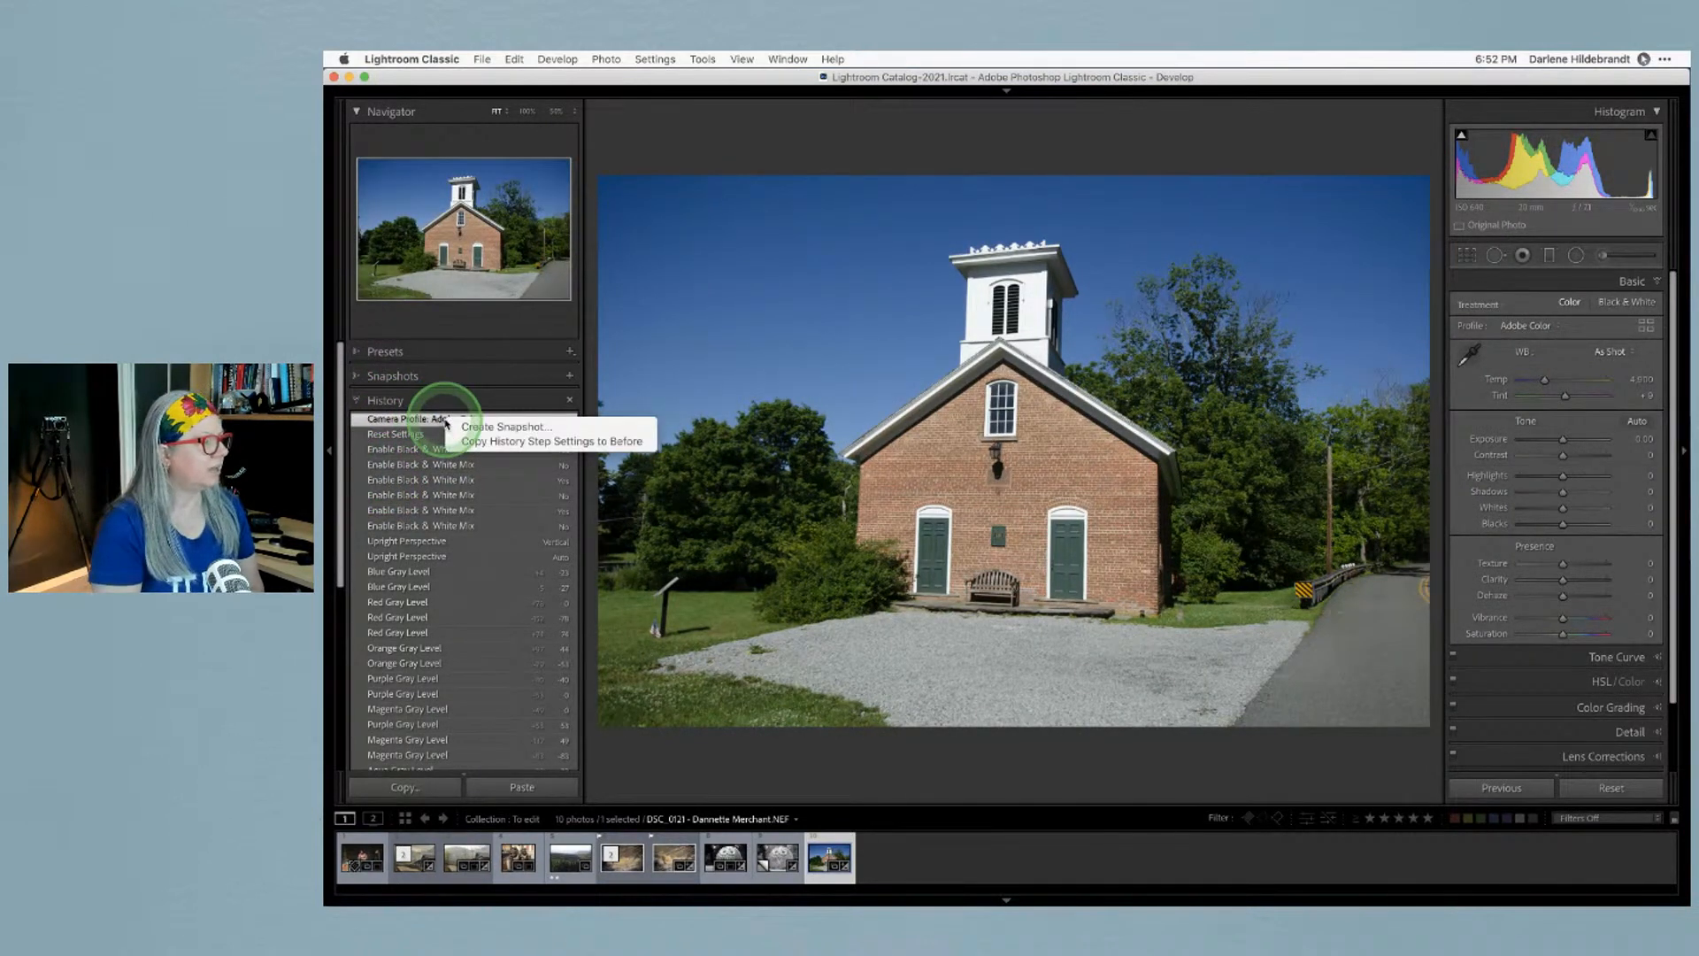
pyautogui.click(495, 441)
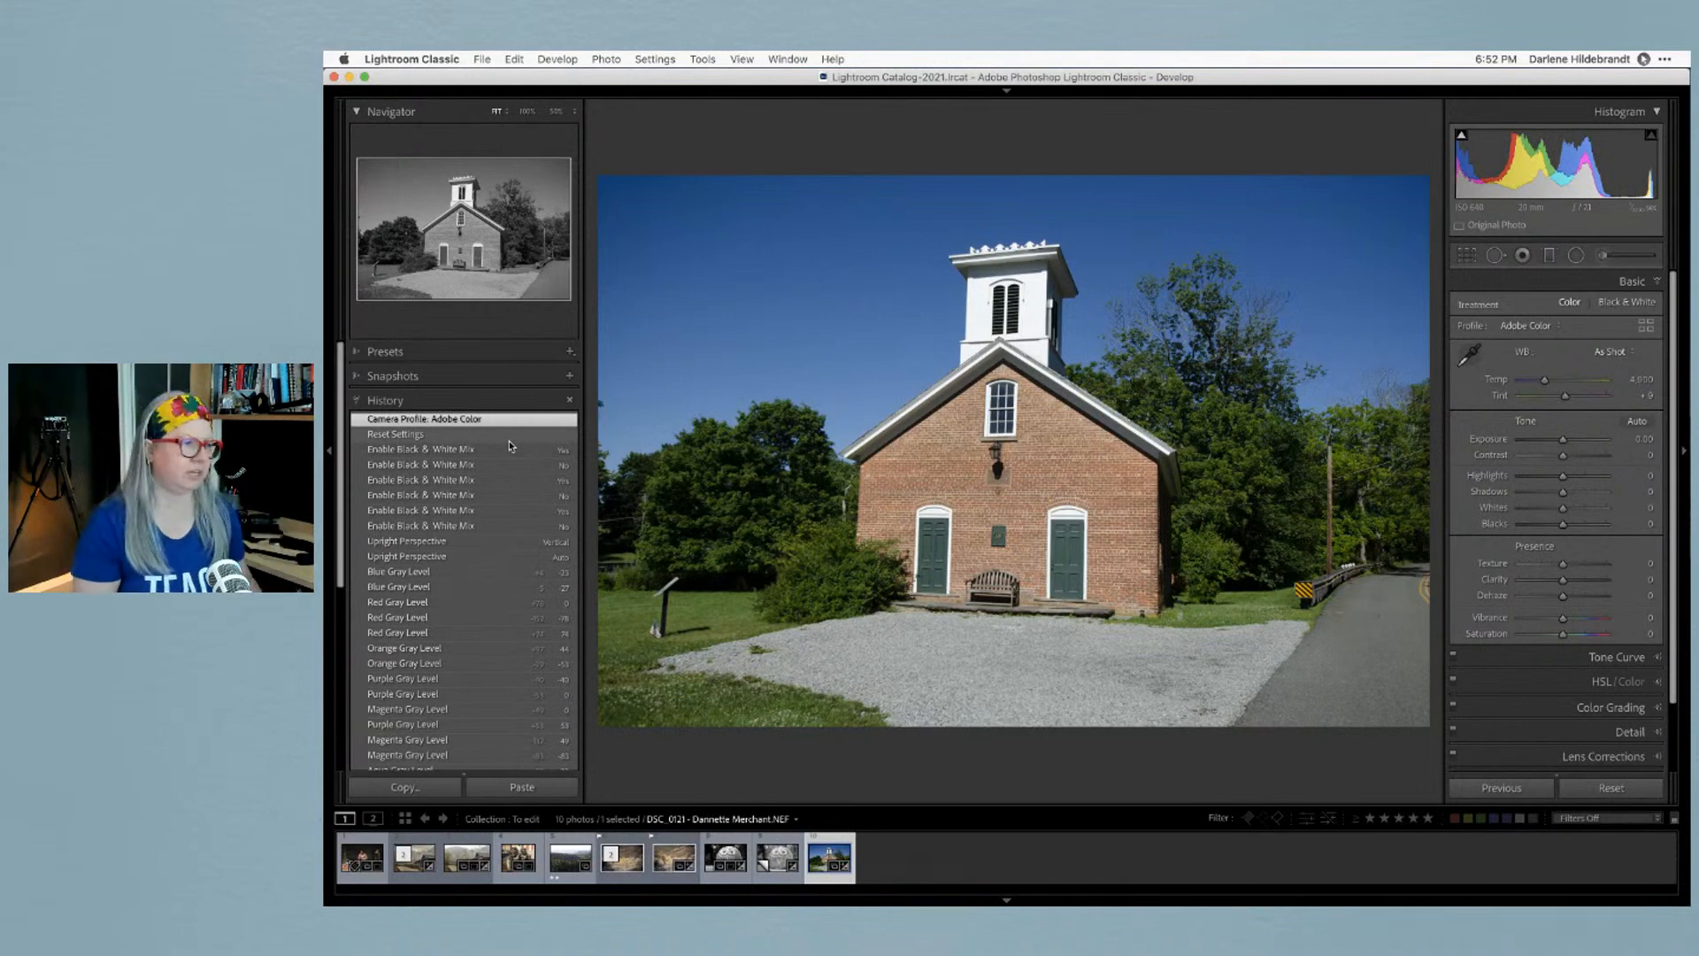
pyautogui.click(509, 445)
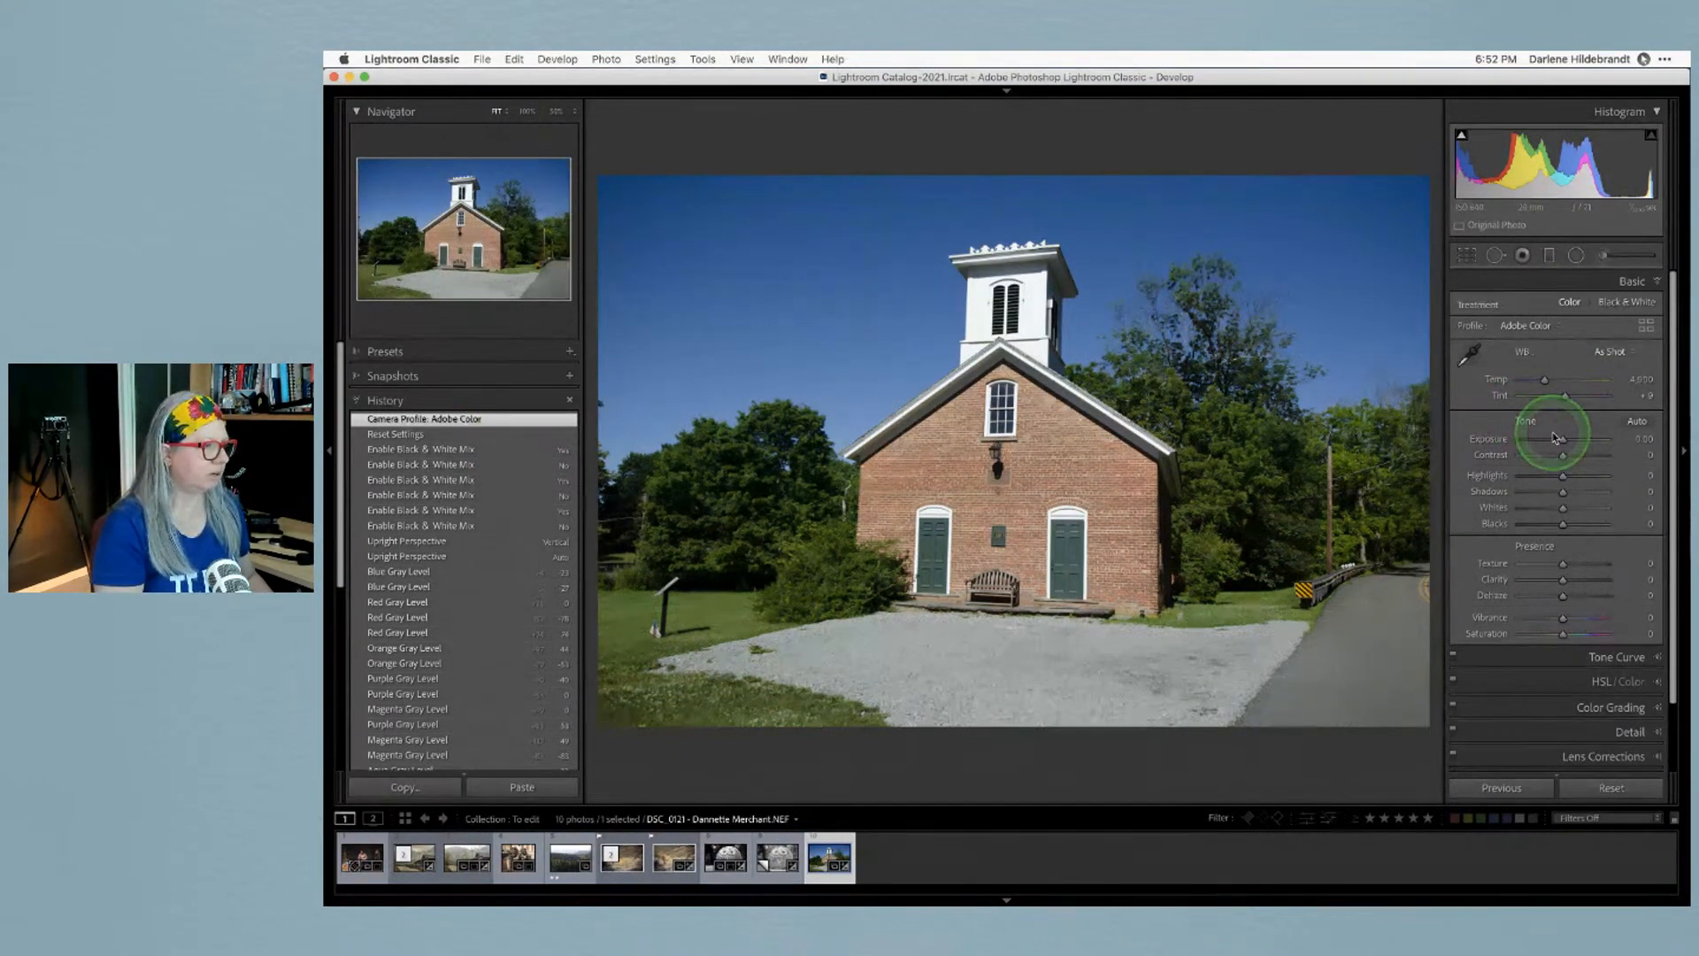
# Show the church photo's info overlay with its shutter speed, aperture, ISO and lens details
pyautogui.scroll(-1, 1553, 437)
pyautogui.click(1625, 418)
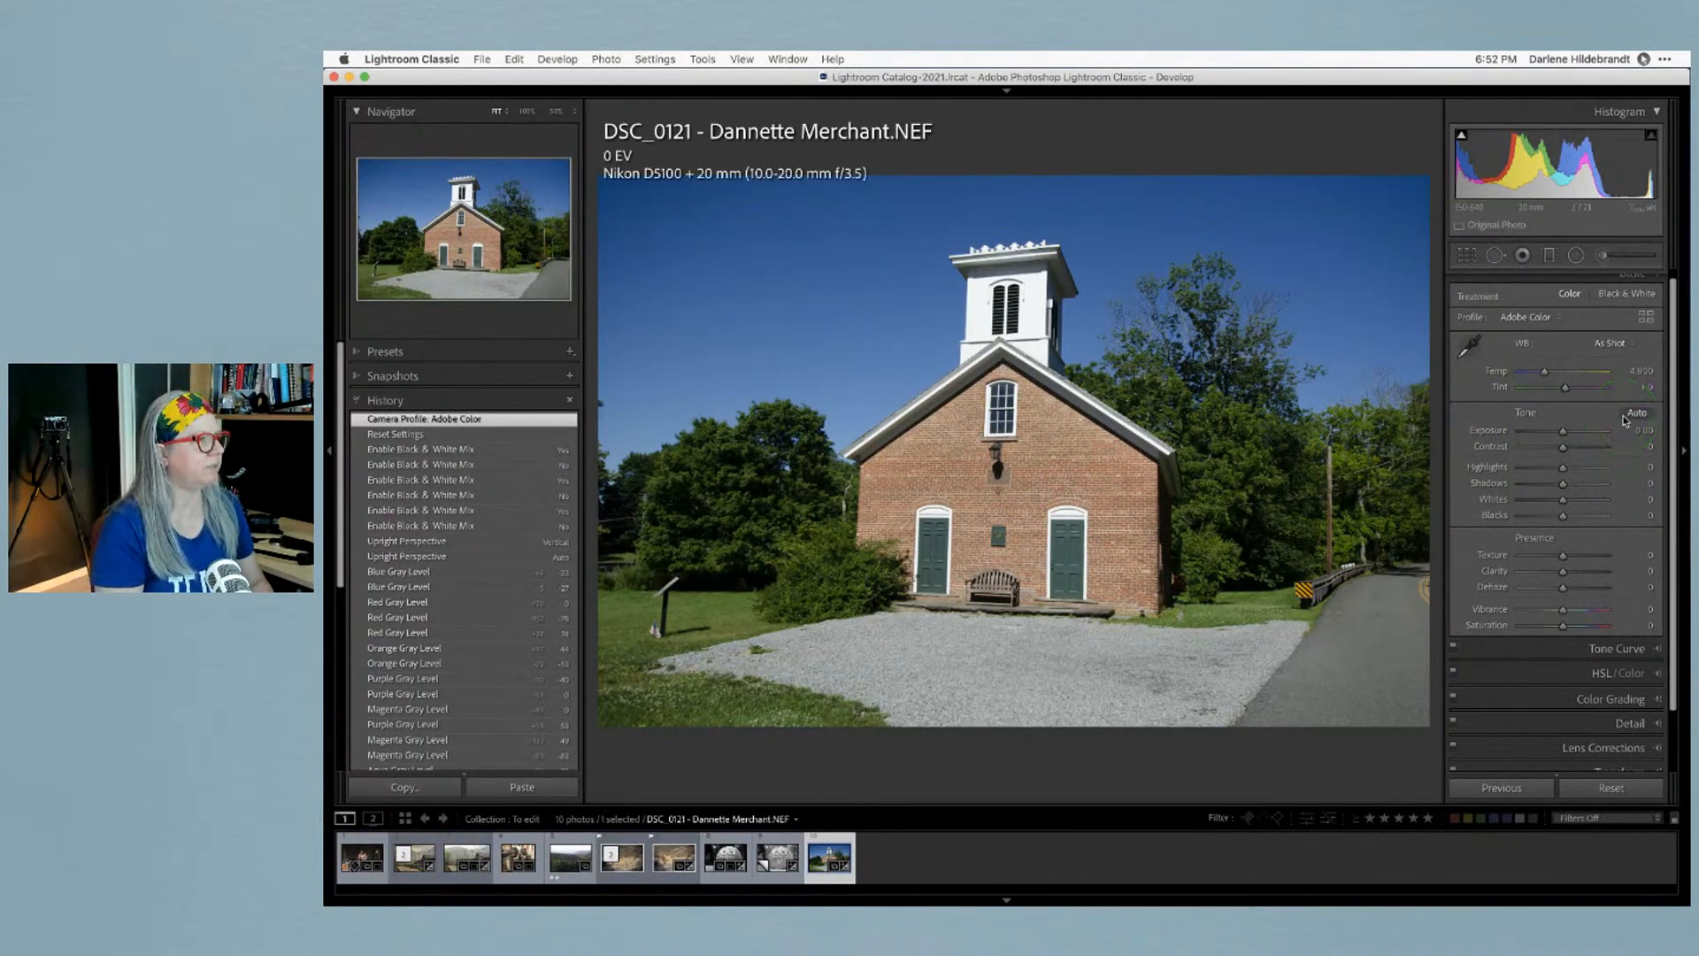
pyautogui.press('i')
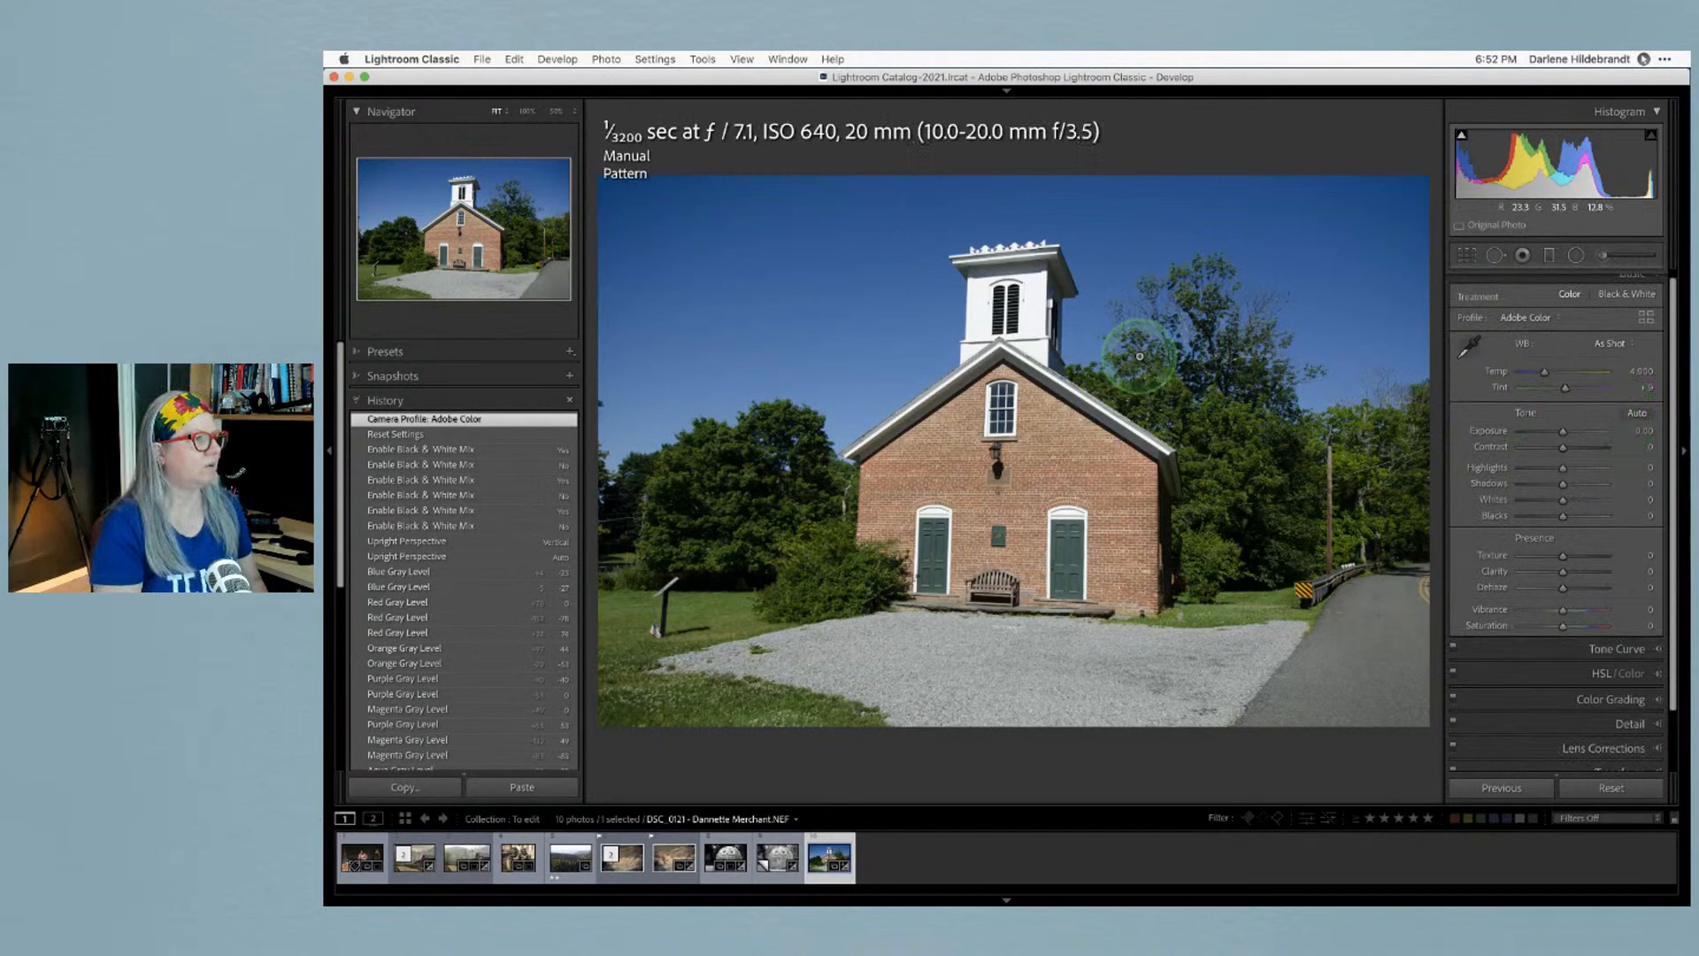
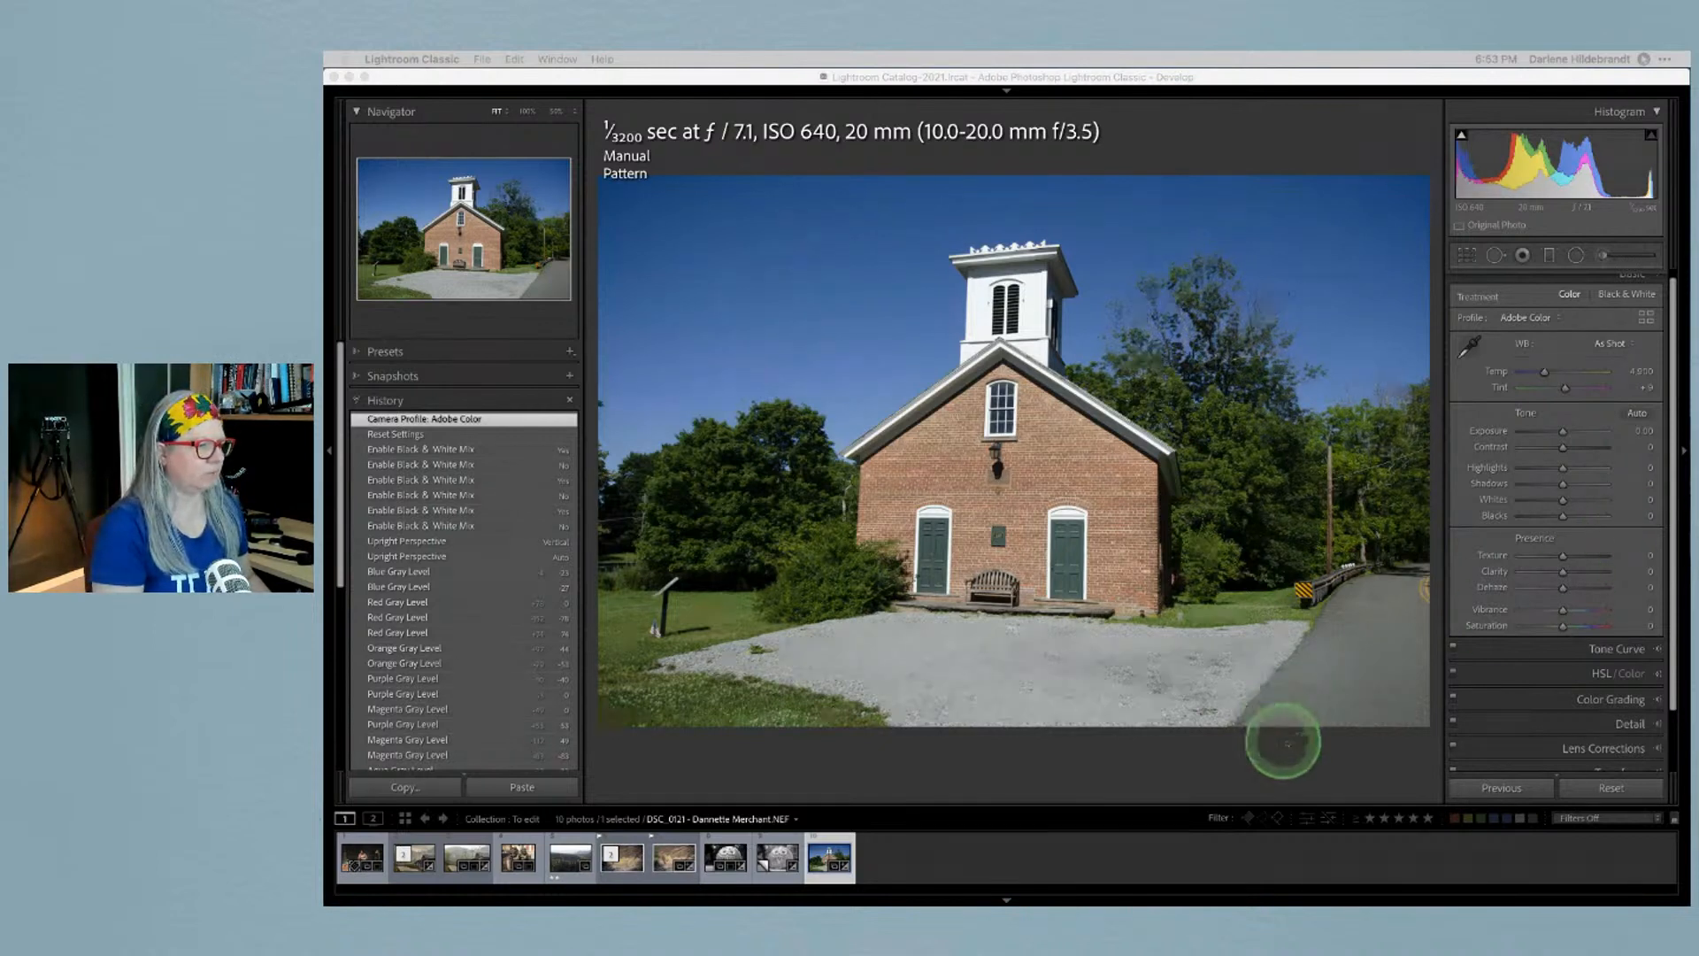
# Enable profile corrections for the church photo in Lens Corrections
pyautogui.click(1395, 732)
pyautogui.scroll(-1, 1566, 636)
pyautogui.scroll(-5, 1569, 635)
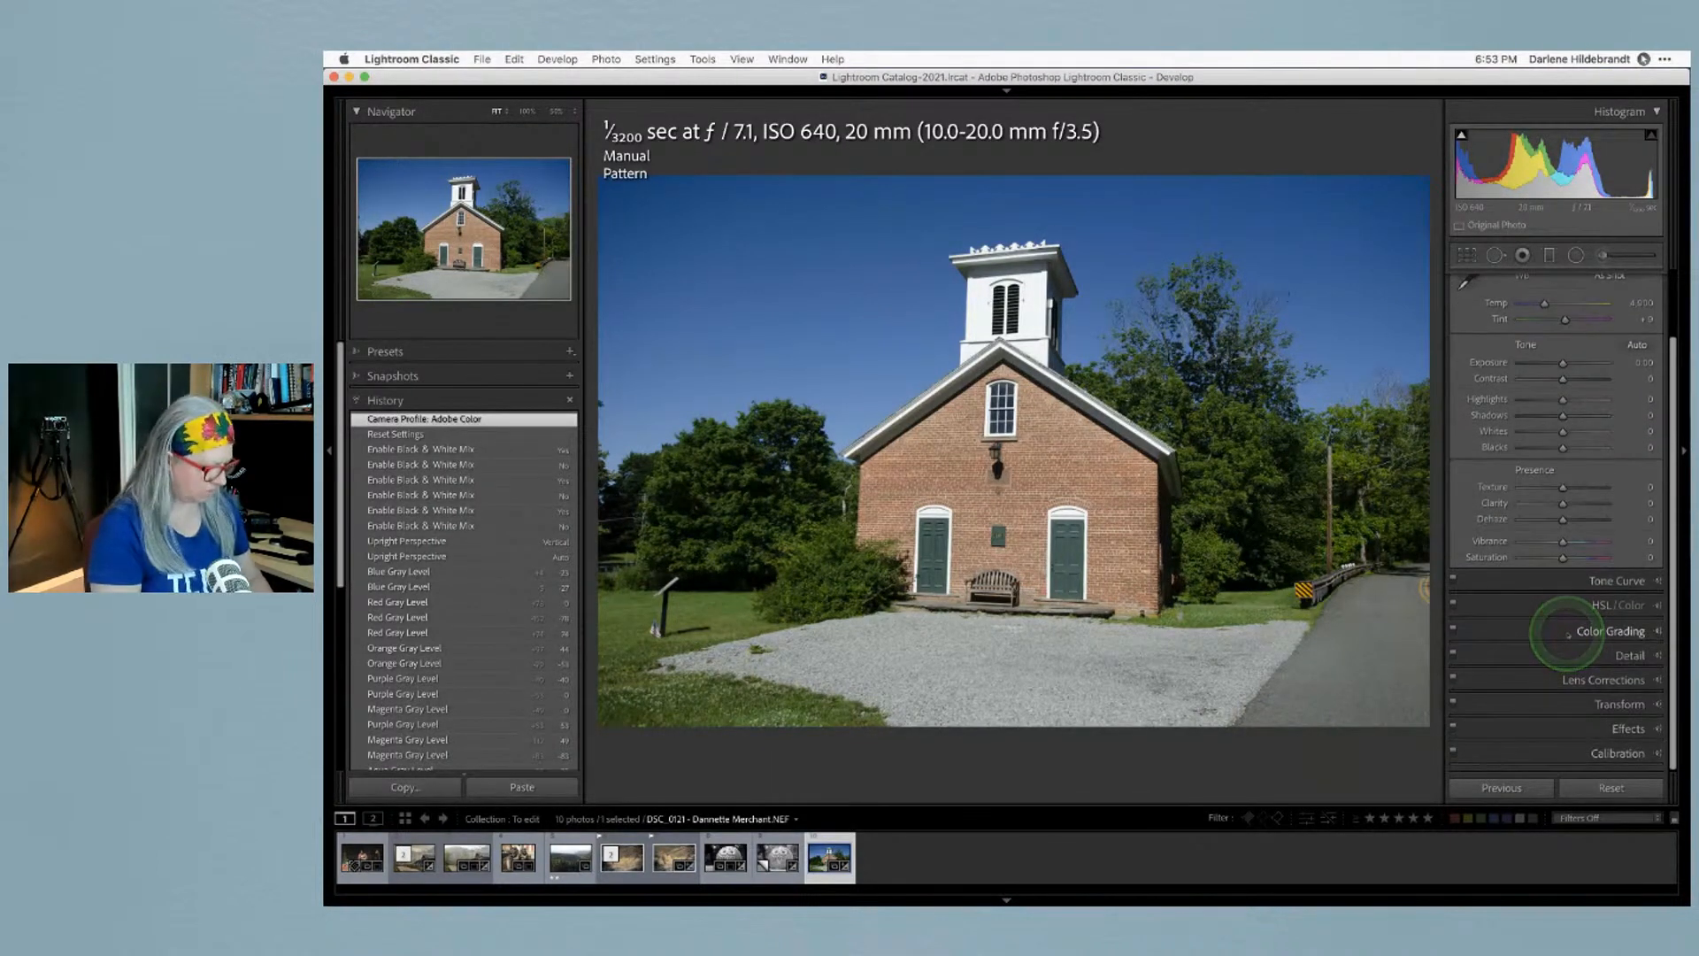
pyautogui.click(1577, 678)
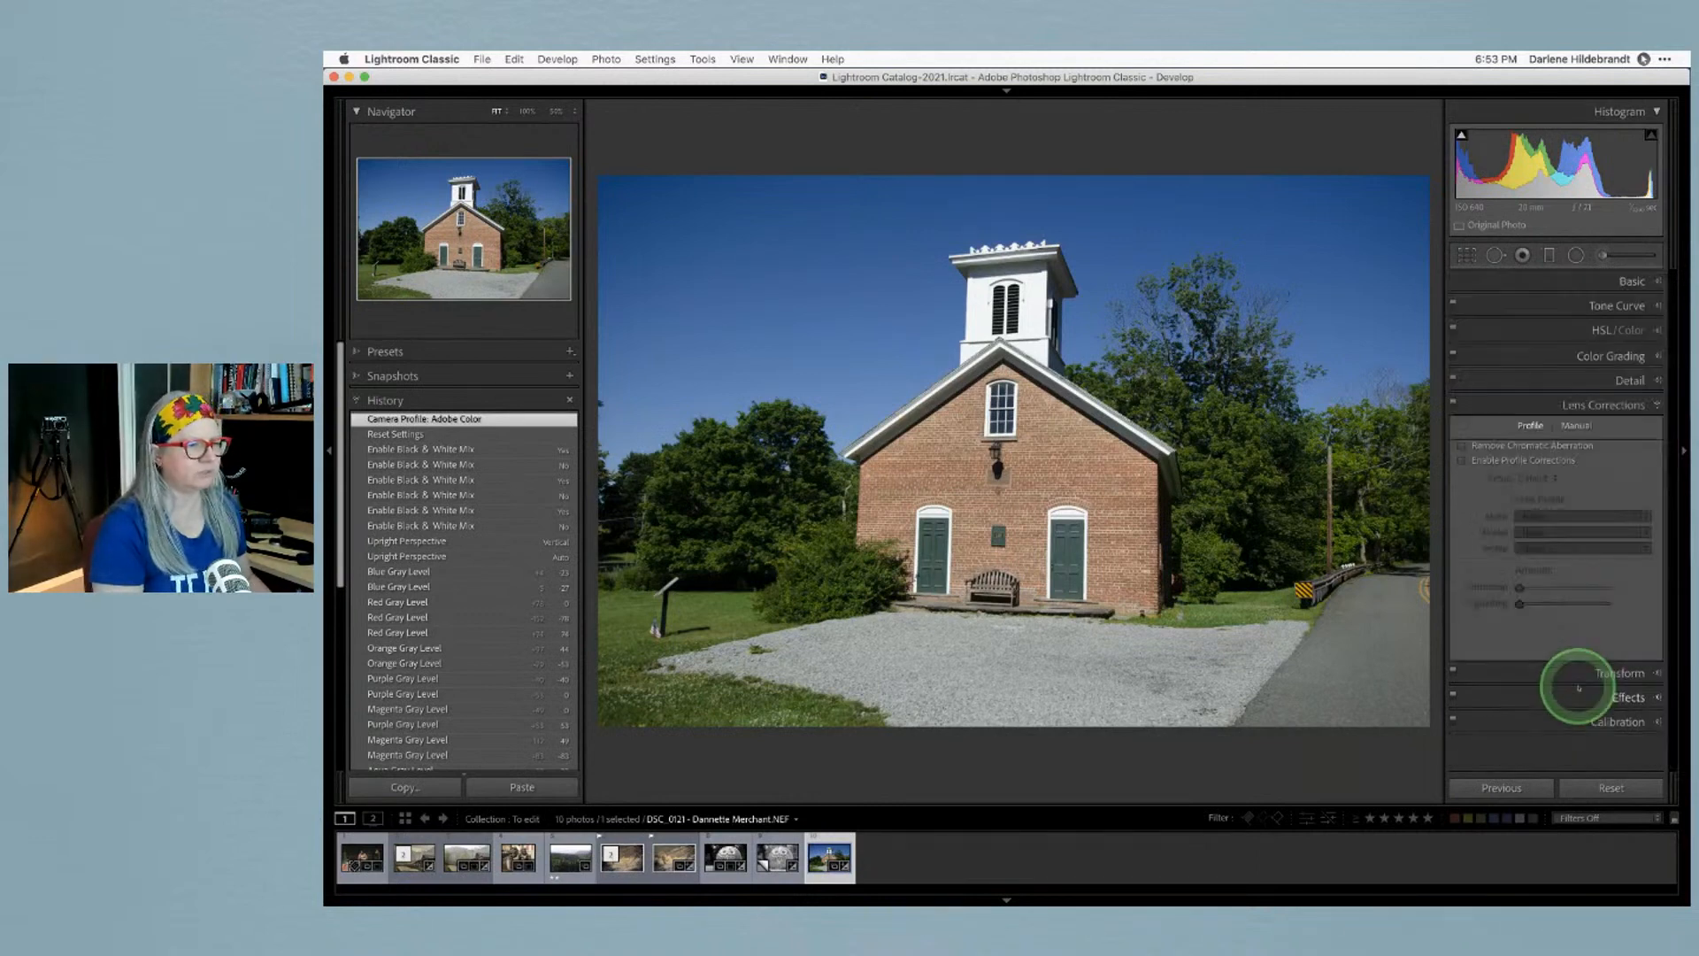
pyautogui.click(1461, 461)
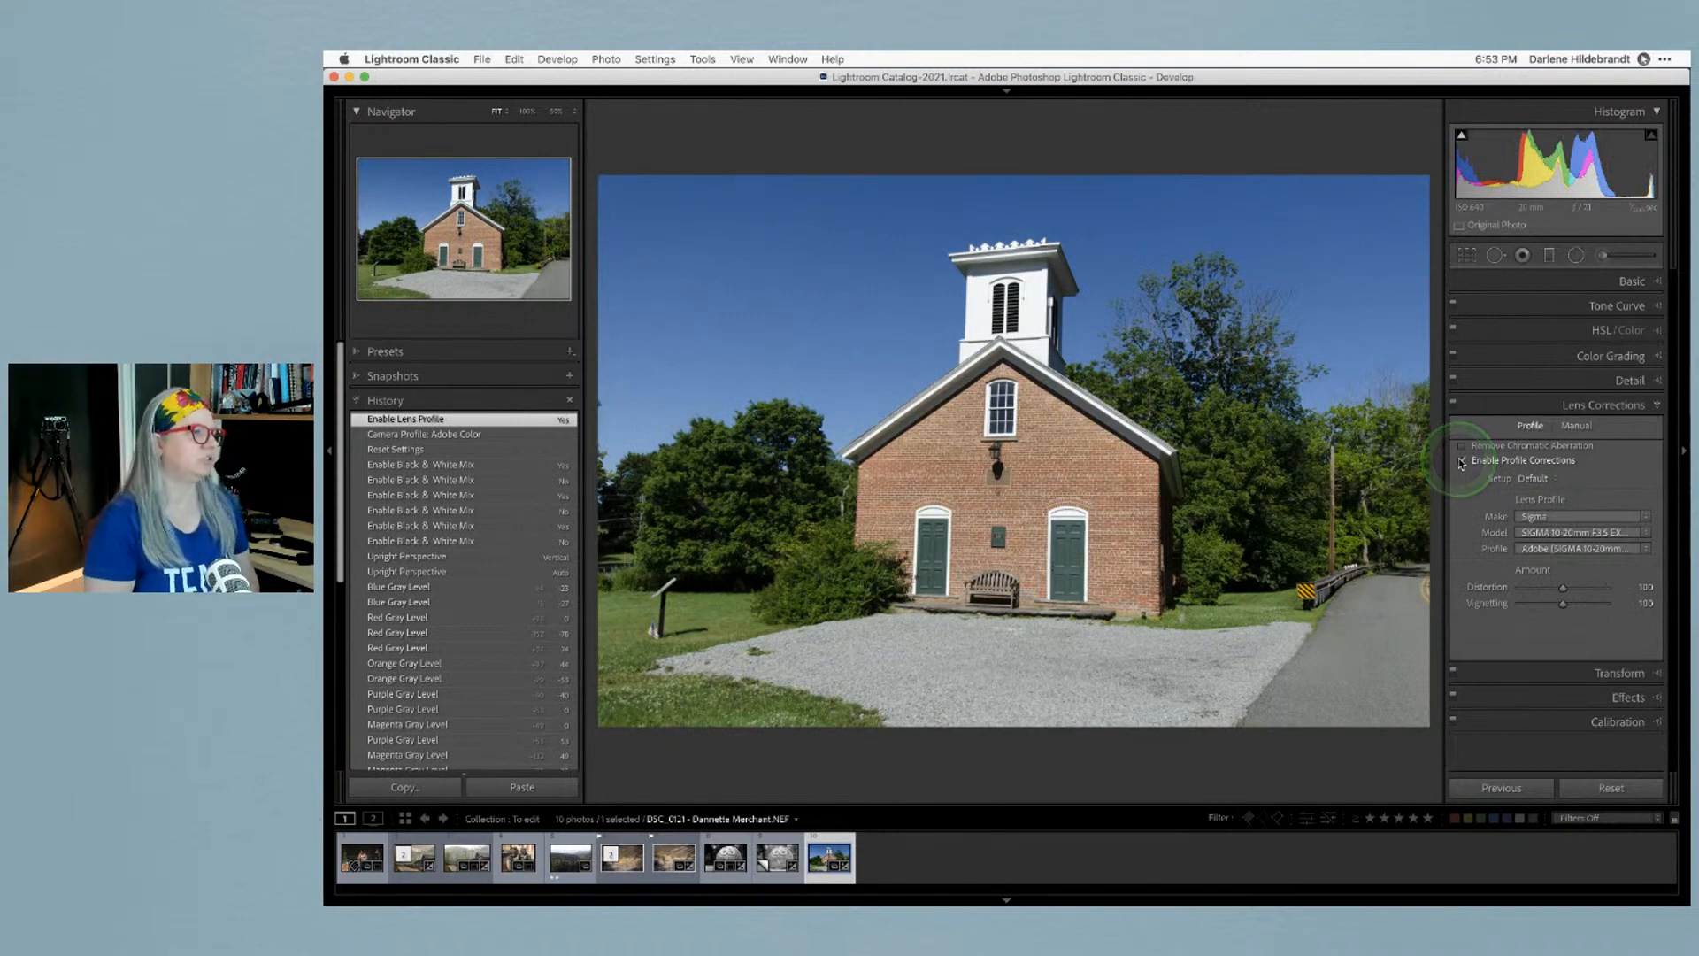
# Check the selected Sigma lens model in the model list against the lens details in the photo's info overlay
pyautogui.click(1540, 532)
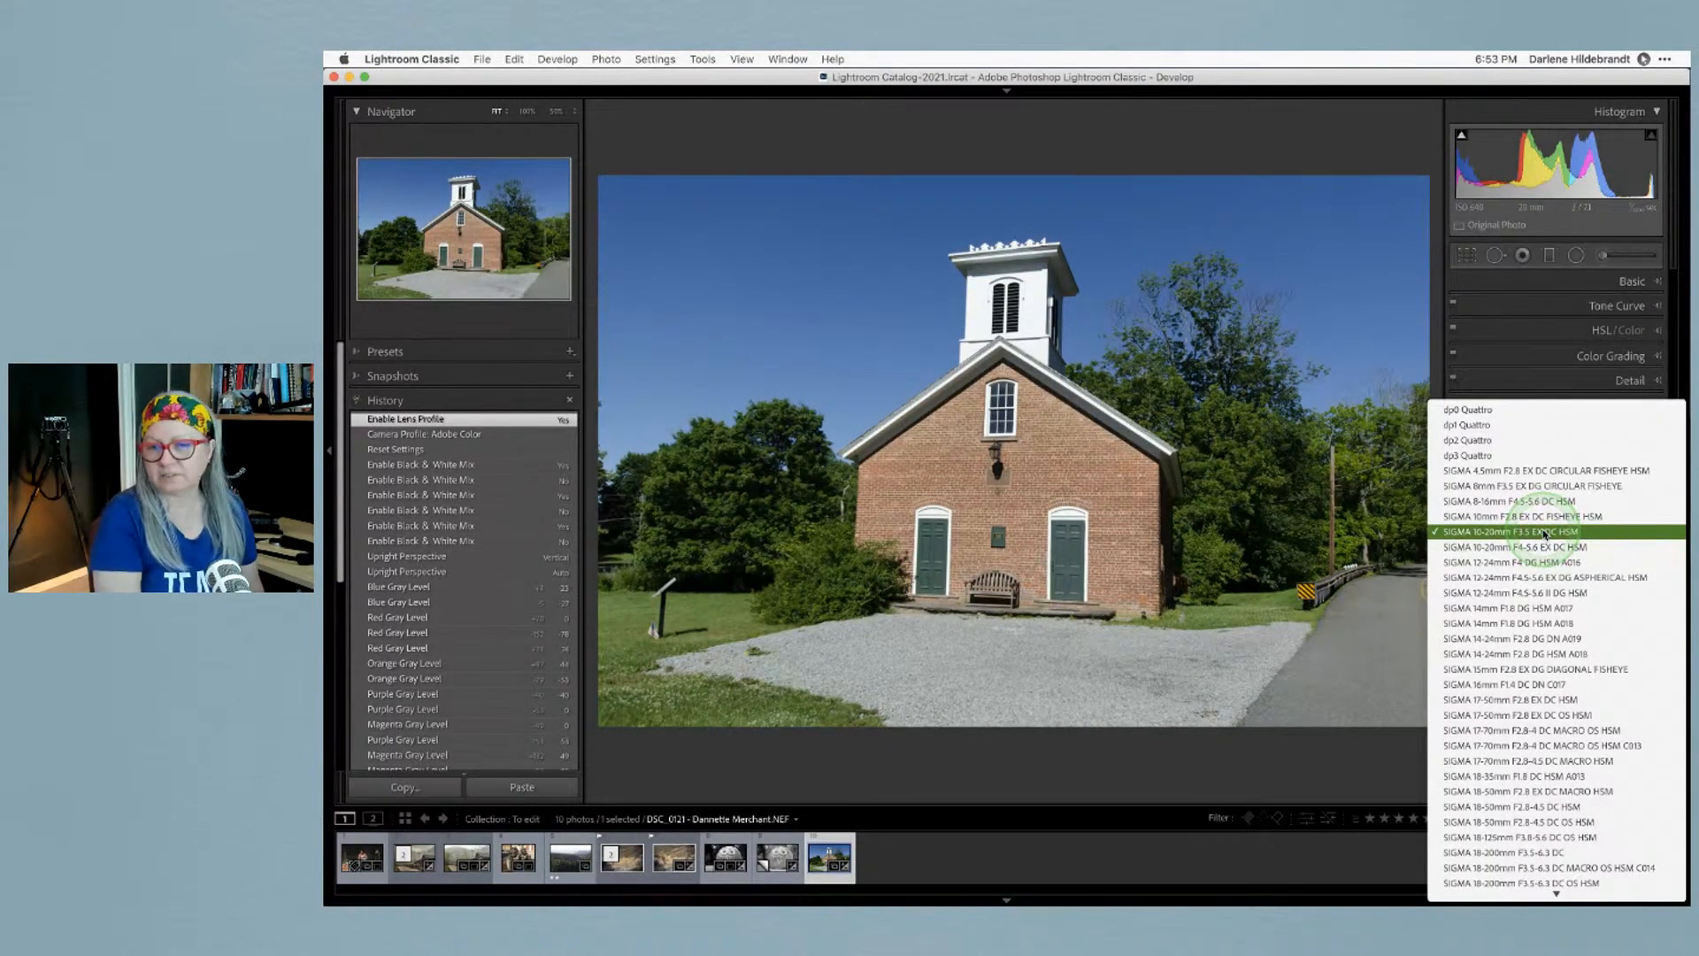
pyautogui.click(1544, 533)
pyautogui.press('i')
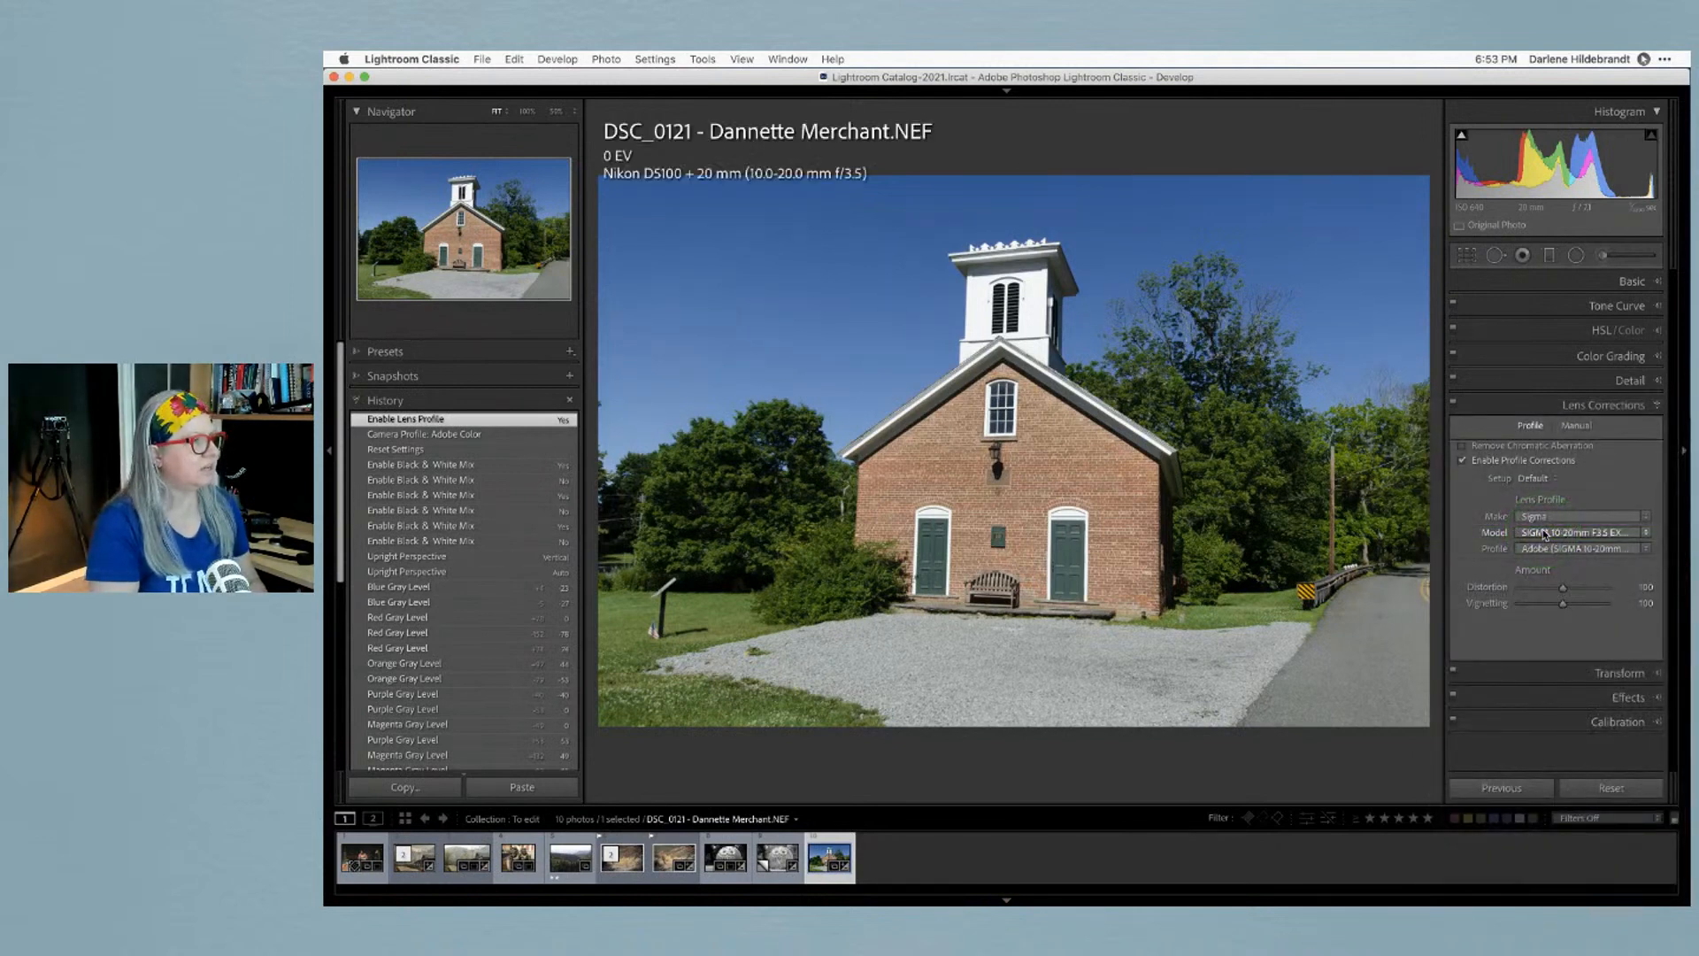
pyautogui.press('i')
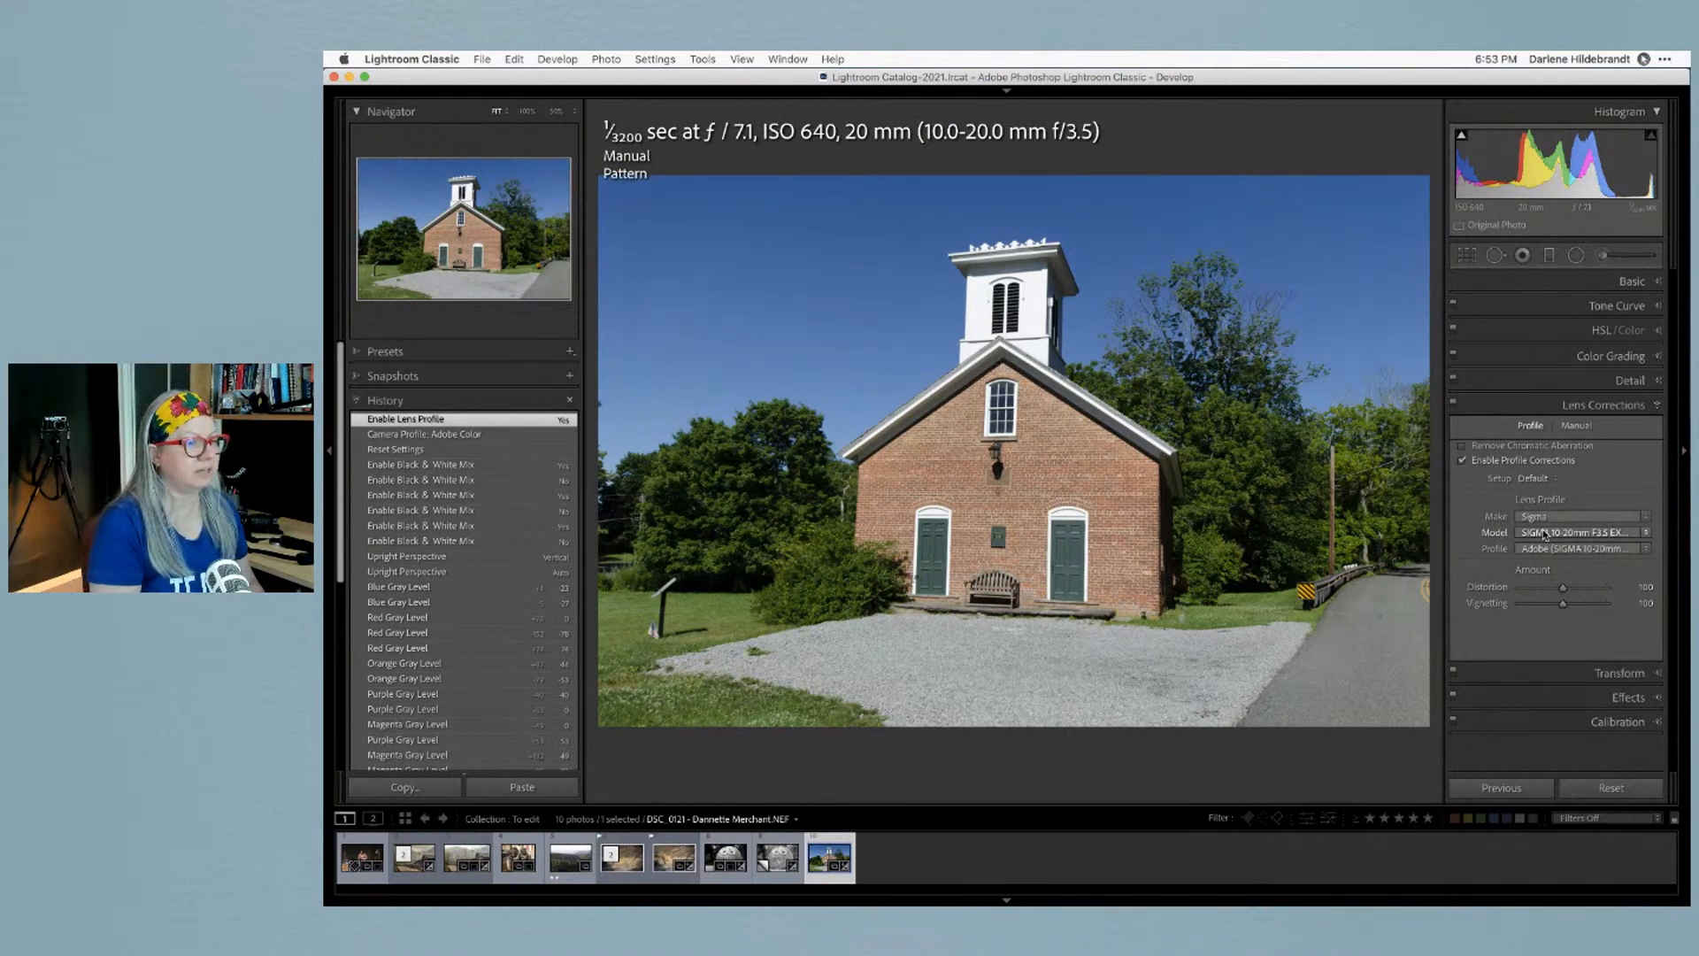
pyautogui.click(1547, 534)
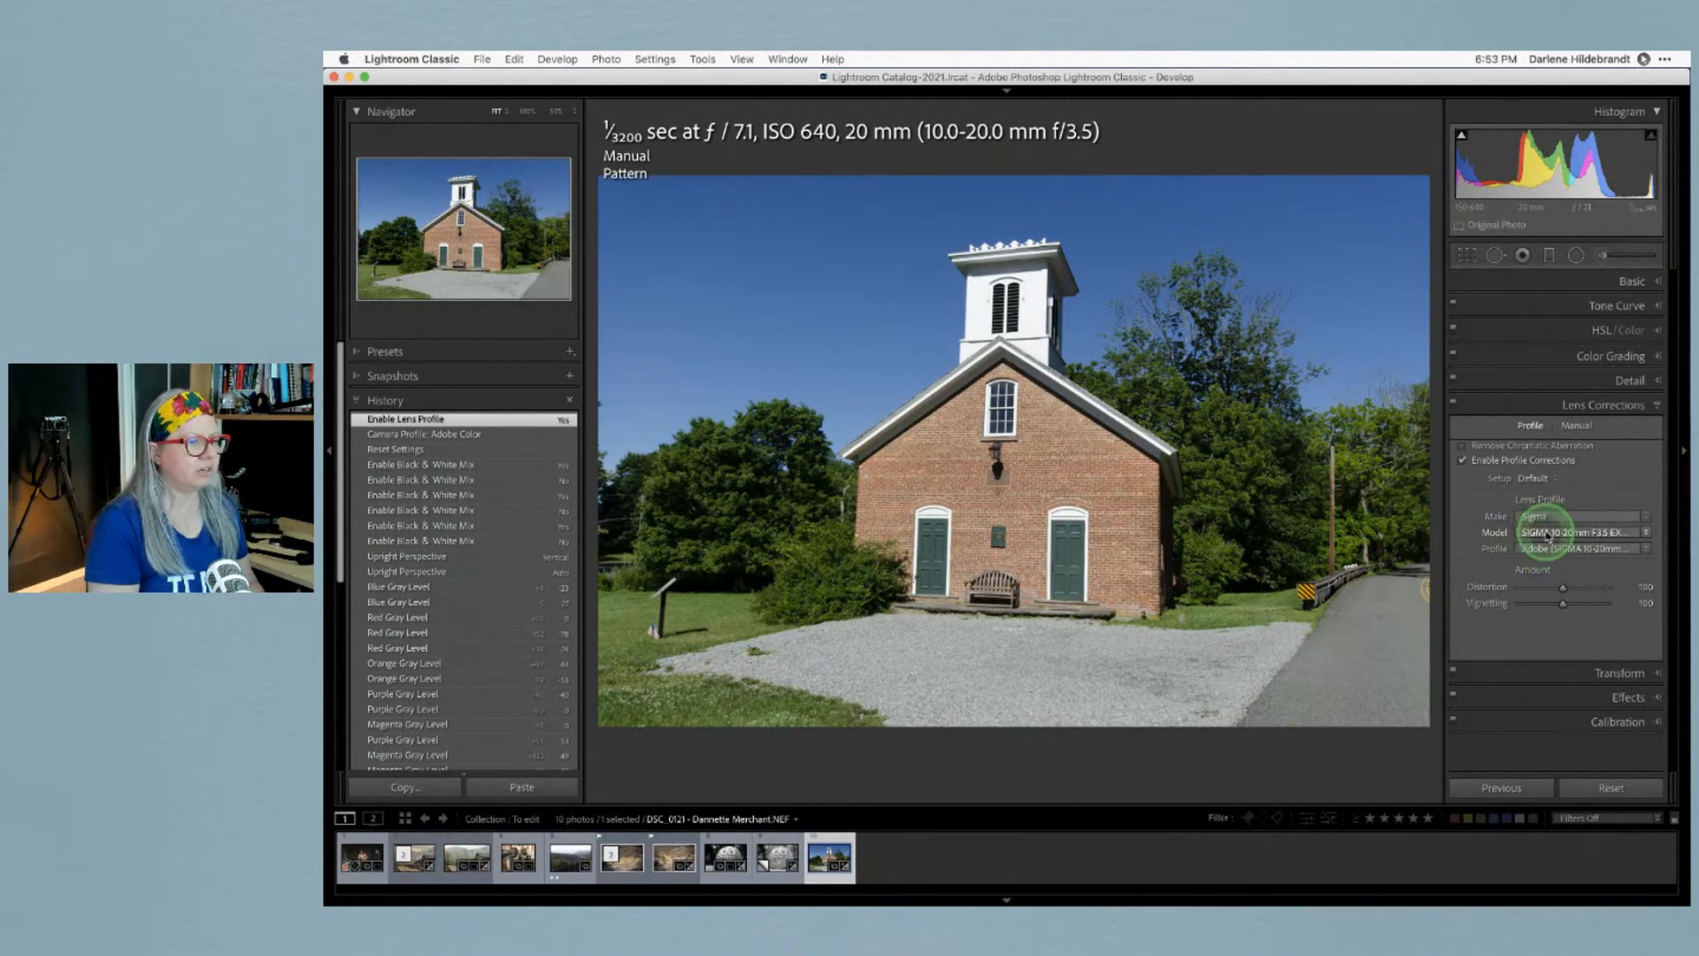
pyautogui.click(1547, 534)
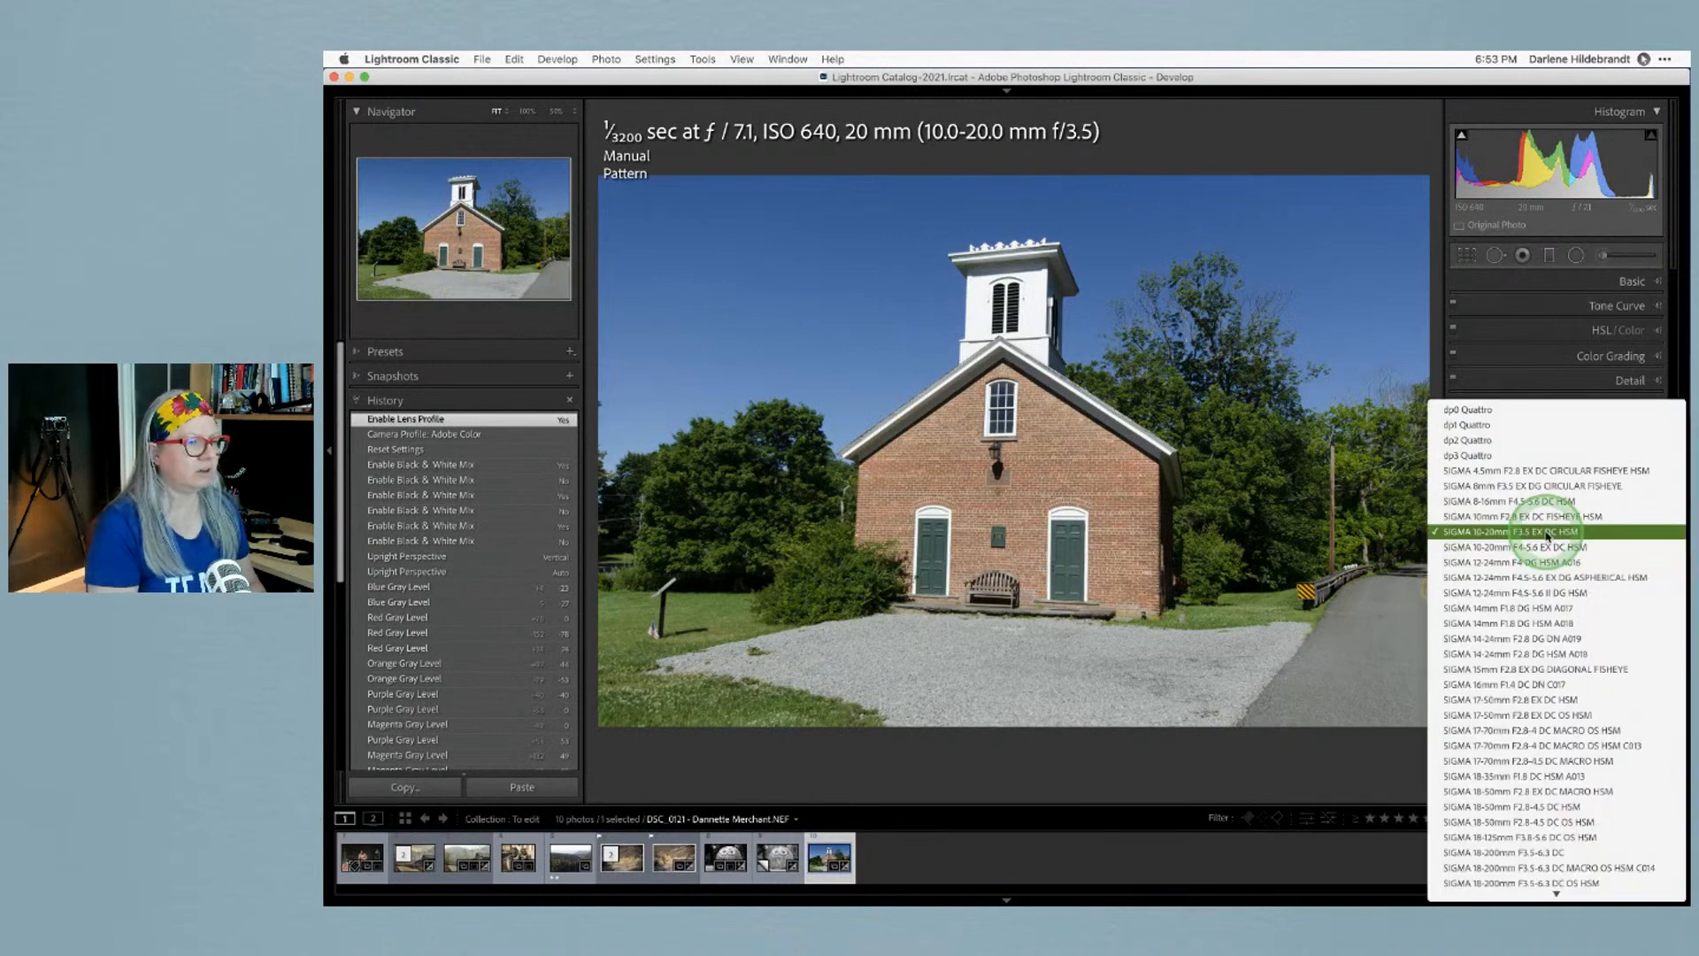
pyautogui.click(1548, 533)
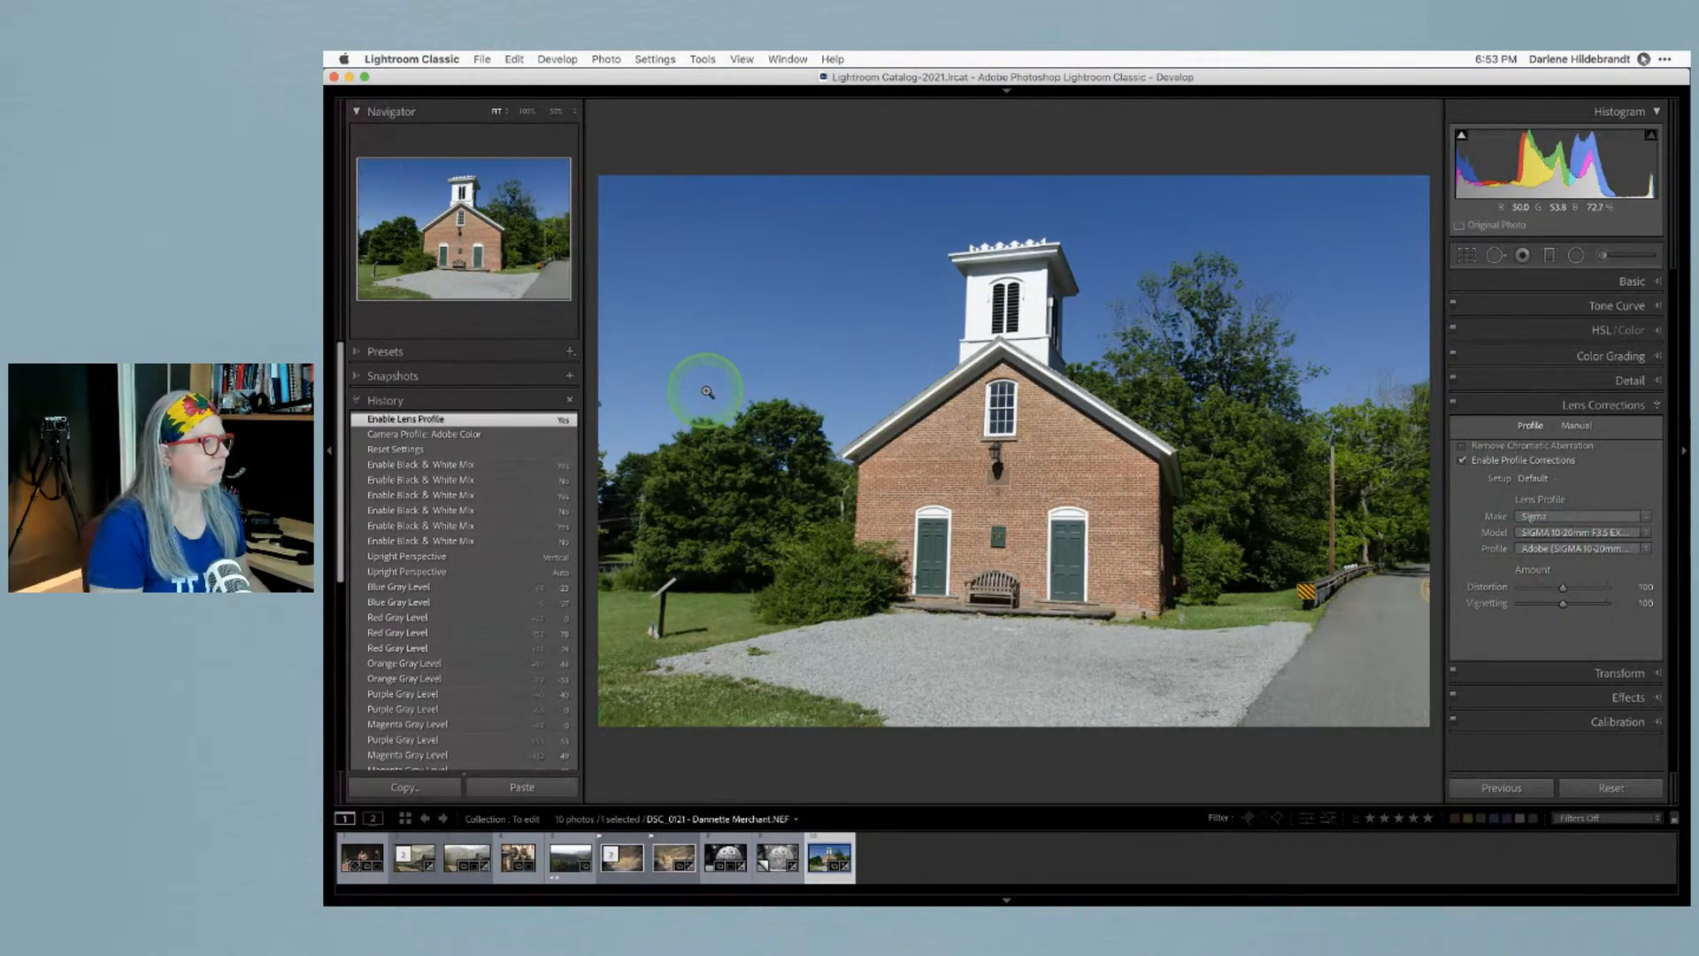
# Examine the tree and roof edges against the sky at 200% zoom, moving from the photo's edge toward the church
pyautogui.click(625, 450)
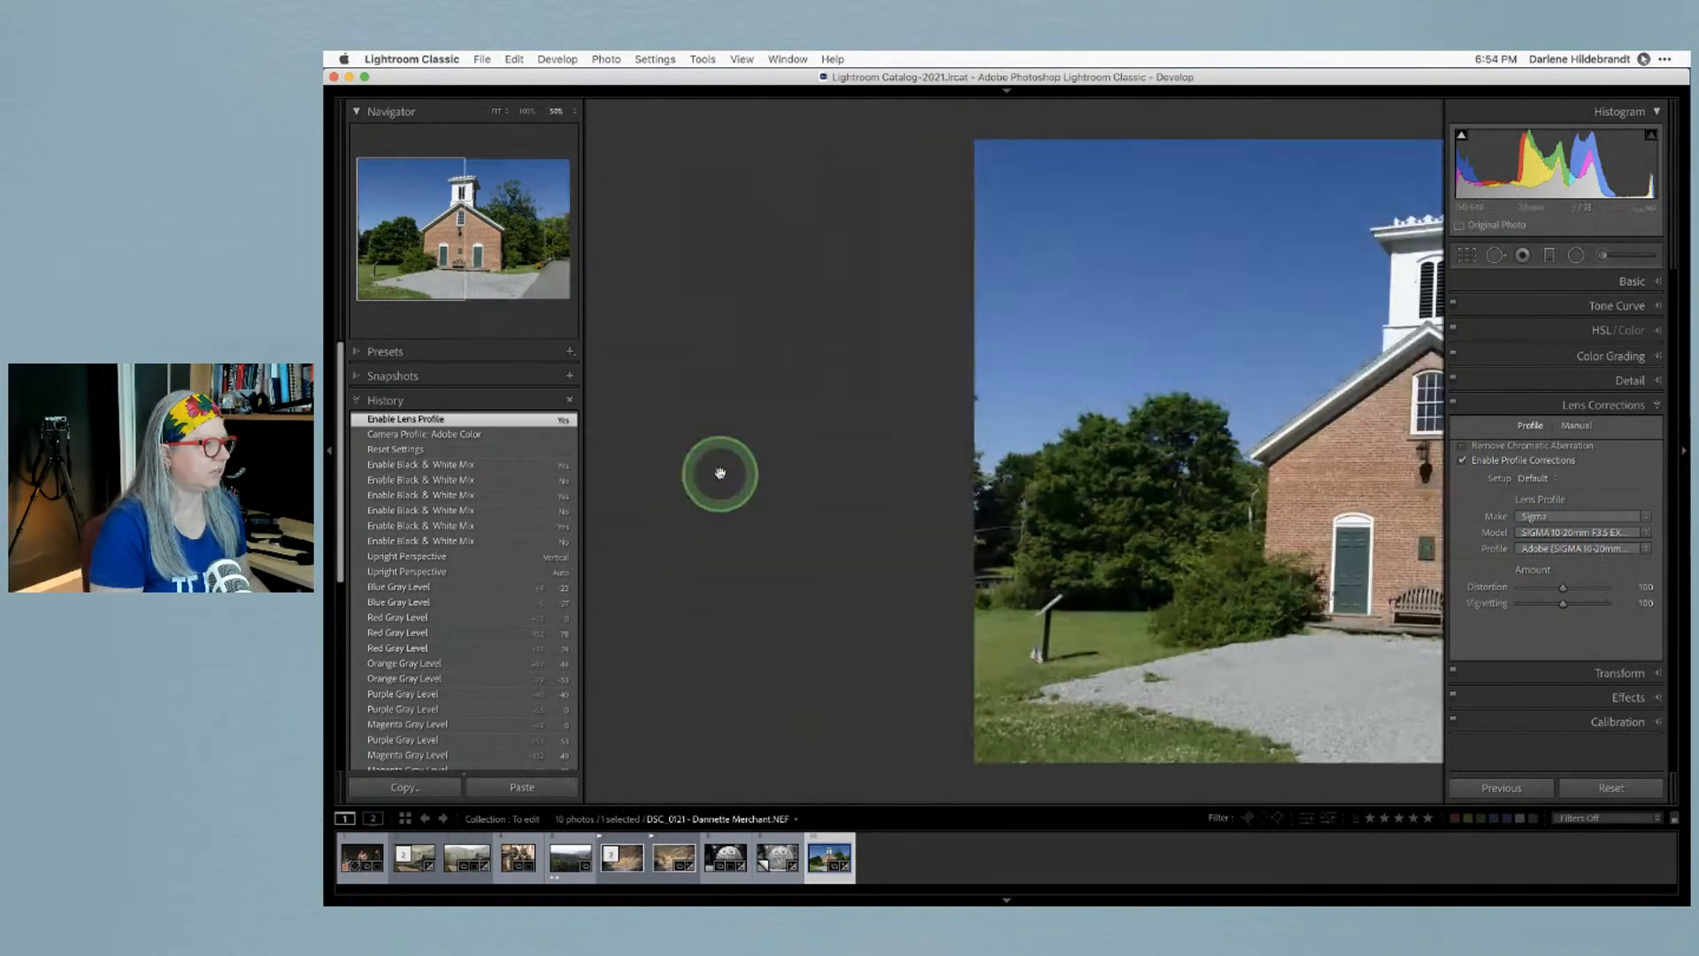
pyautogui.click(526, 112)
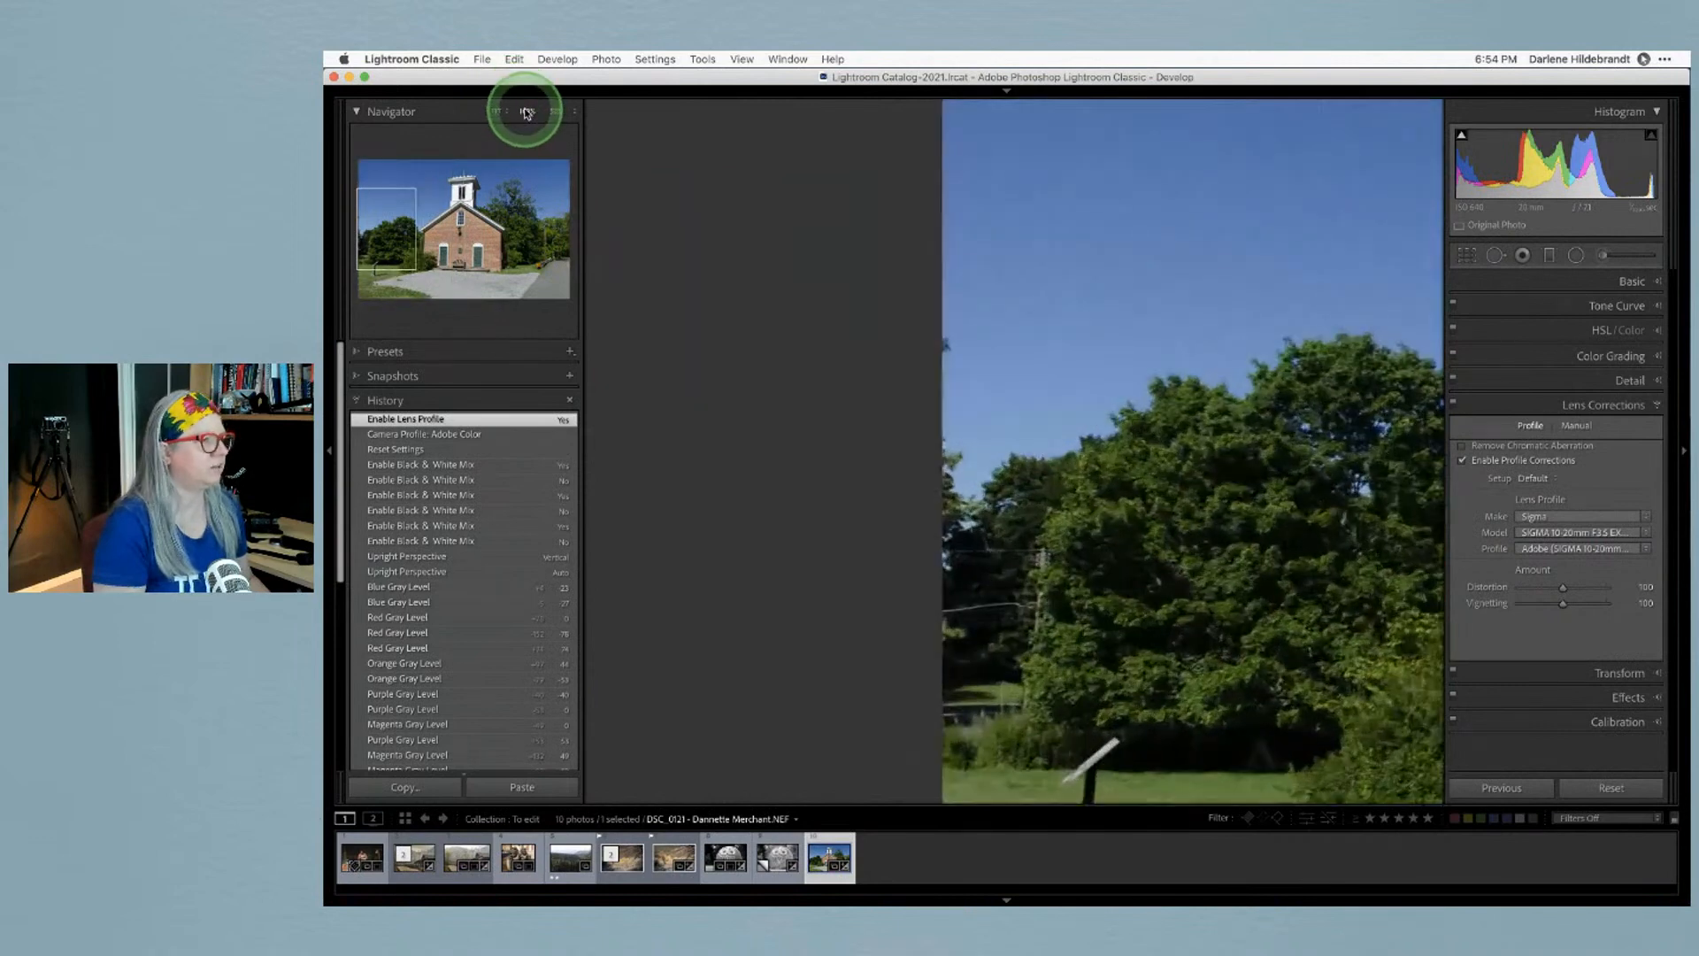
pyautogui.click(570, 110)
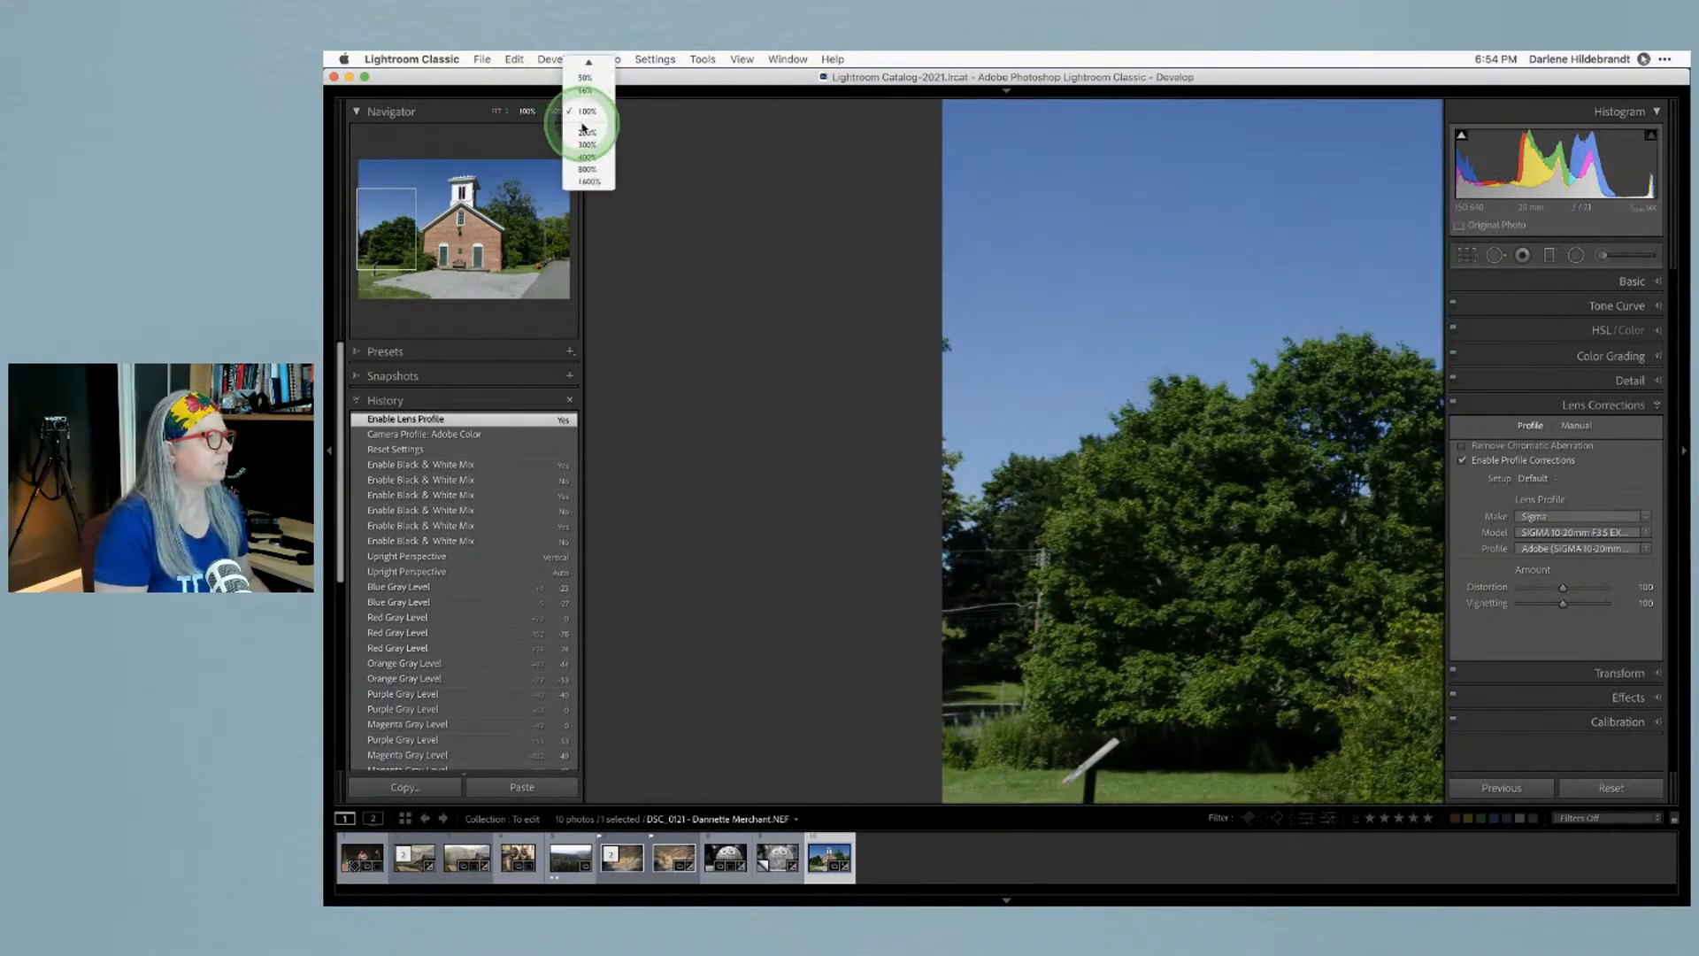
pyautogui.click(582, 133)
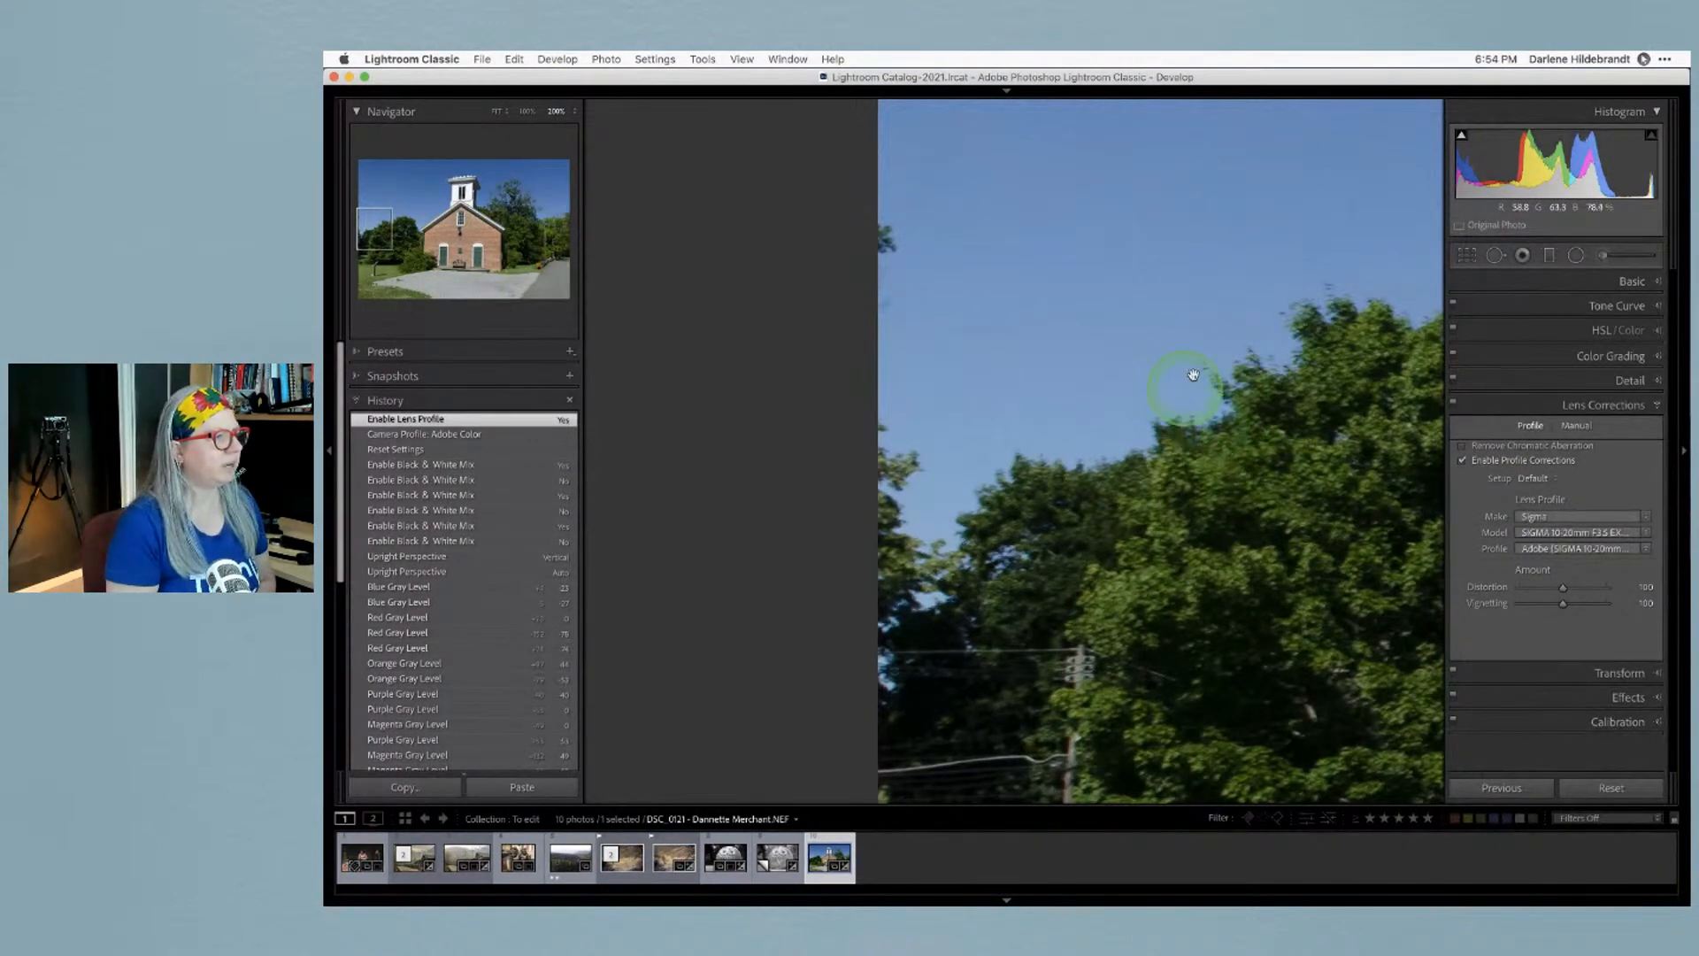
pyautogui.moveTo(1292, 368); pyautogui.dragTo(973, 482)
pyautogui.moveTo(1221, 455); pyautogui.dragTo(858, 501)
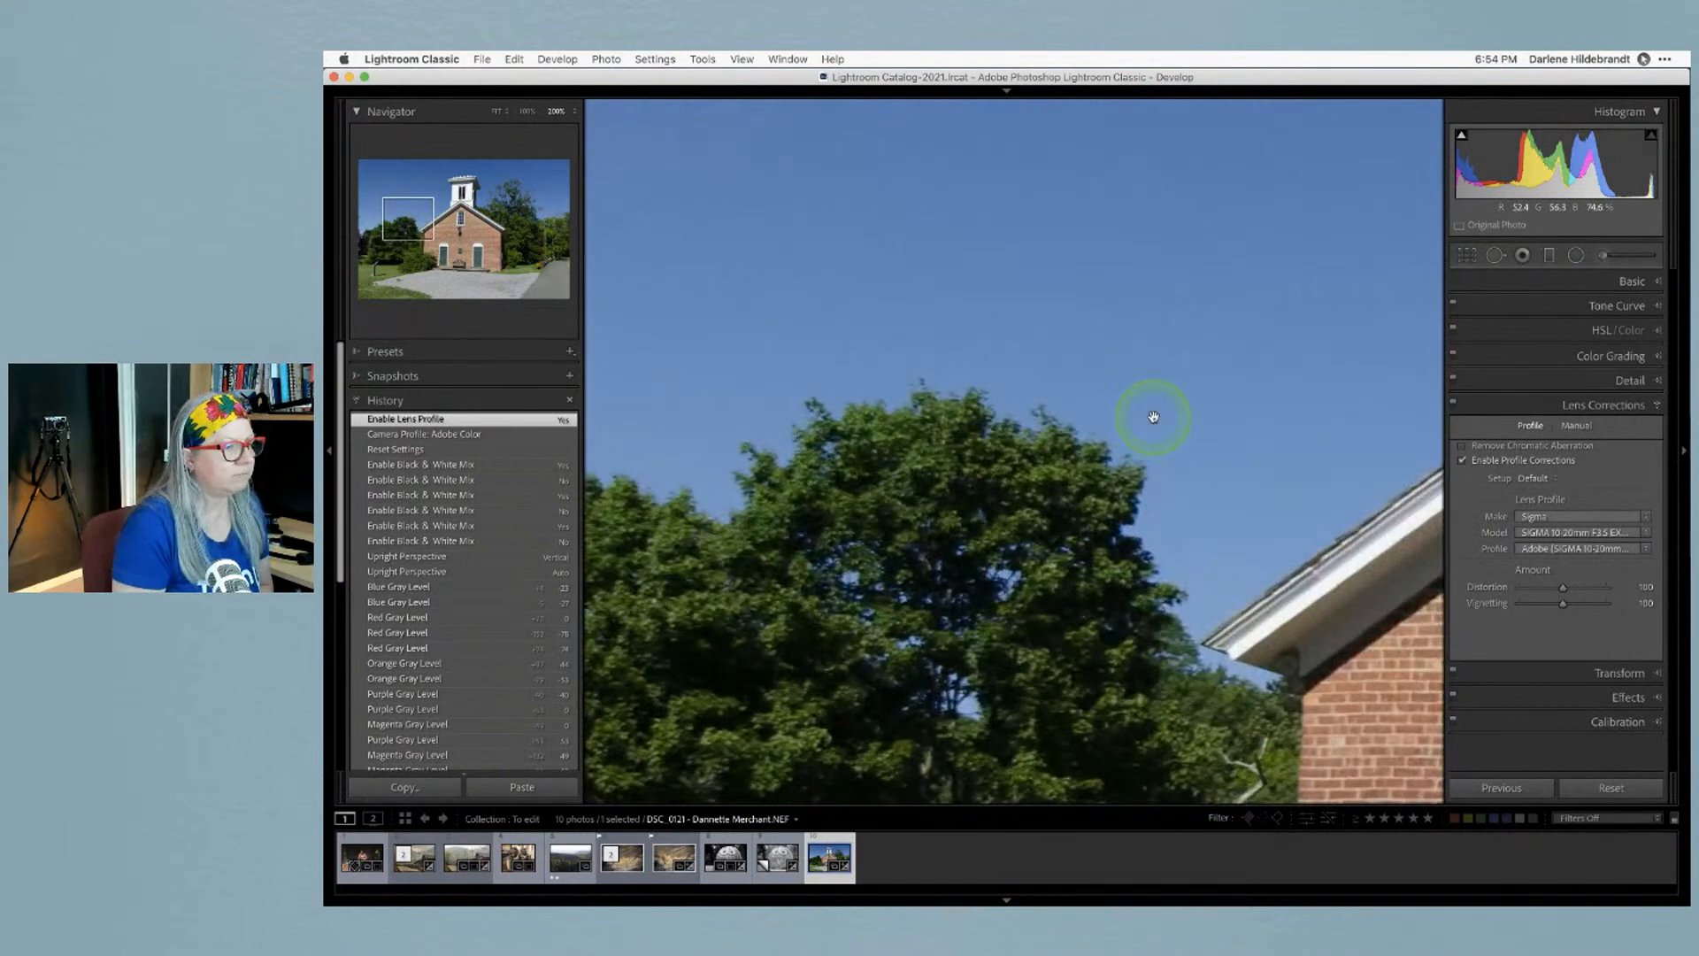
# Enable Remove Chromatic Aberration for the church photo, checking the tower and tree edges against the sky
pyautogui.moveTo(1149, 409); pyautogui.dragTo(683, 504)
pyautogui.moveTo(1107, 322); pyautogui.dragTo(815, 542)
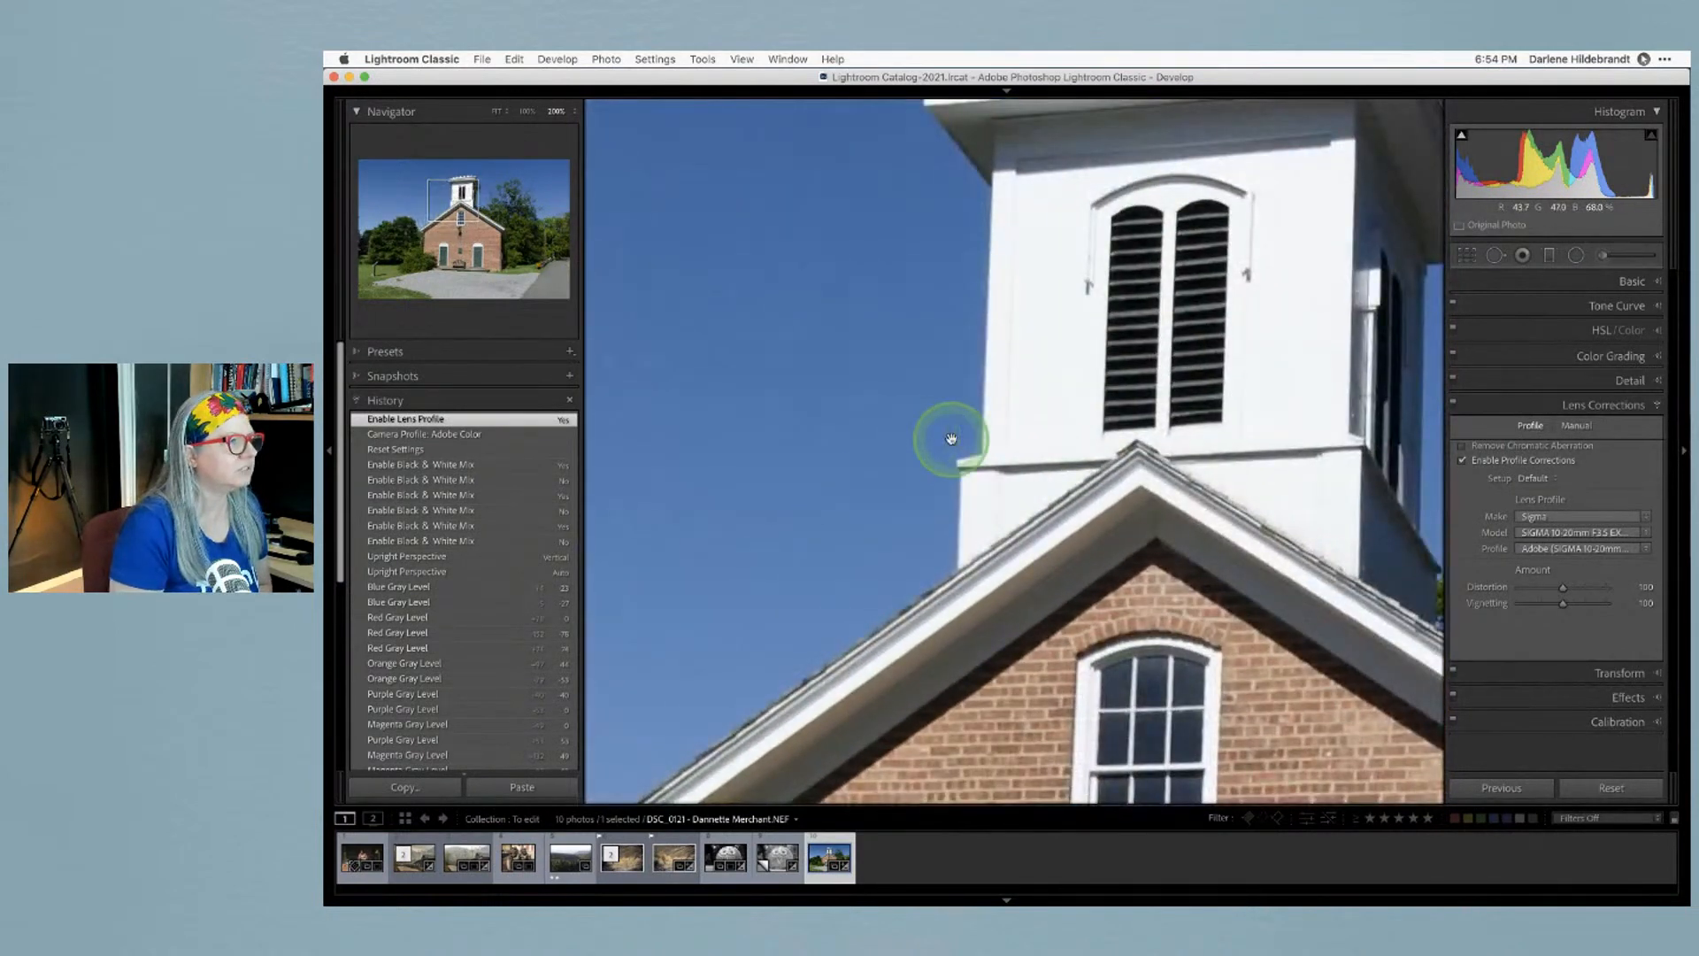
pyautogui.moveTo(1033, 281); pyautogui.dragTo(821, 390)
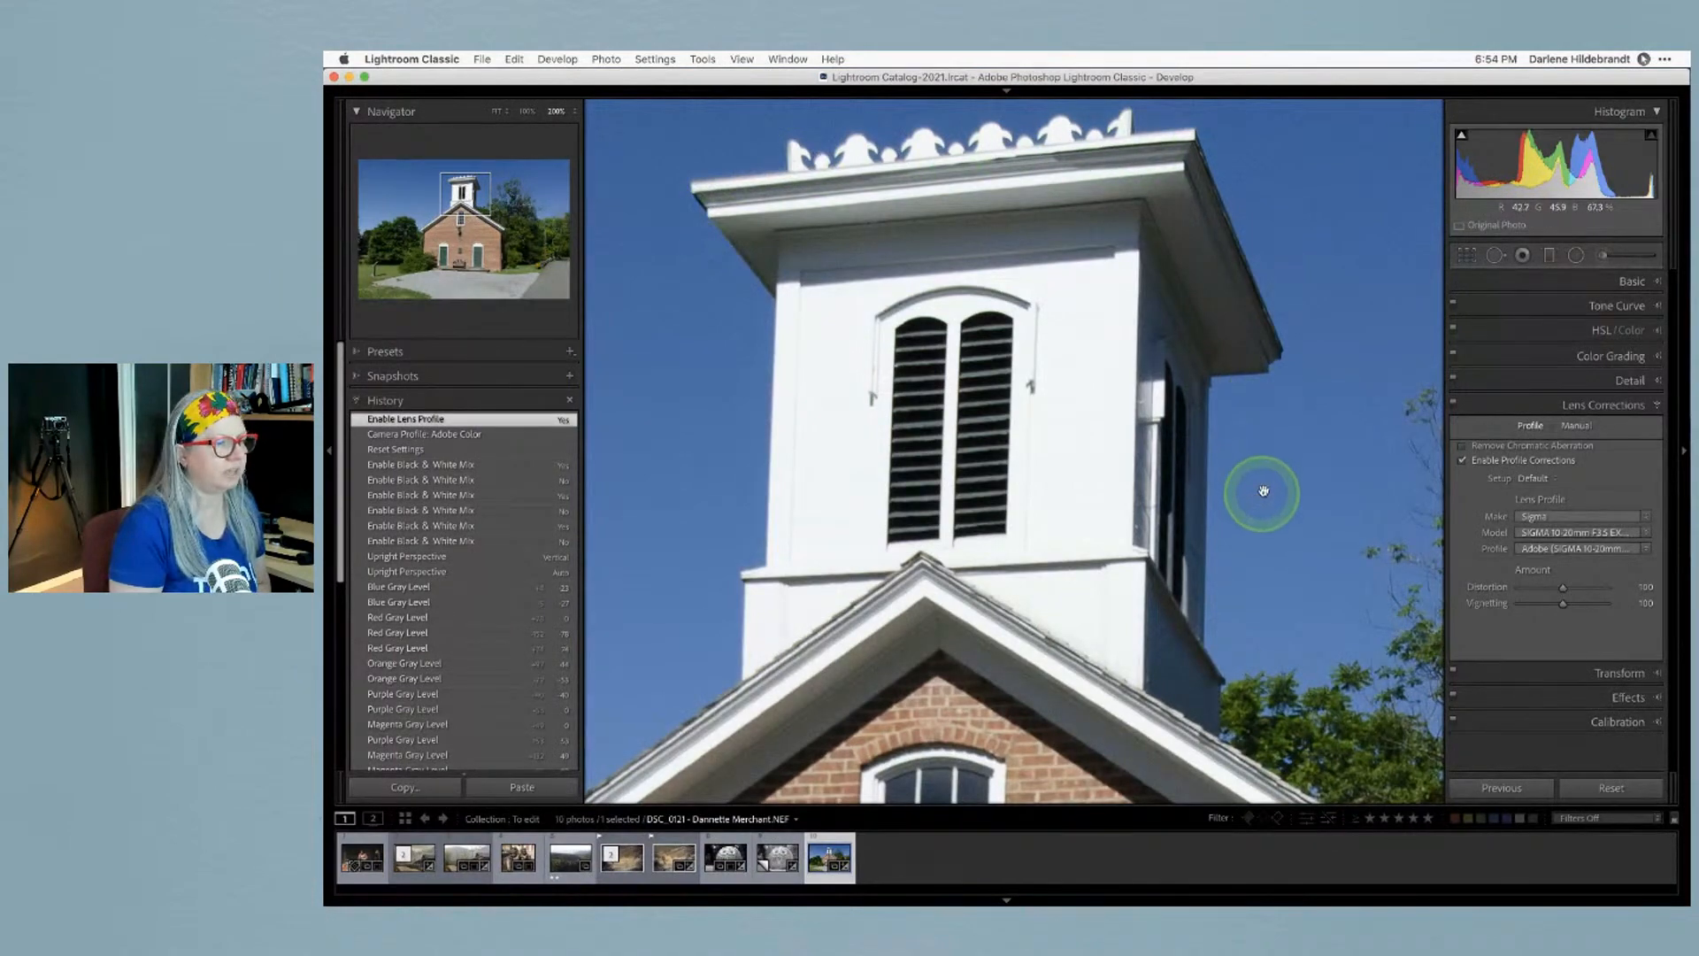
pyautogui.moveTo(1259, 497); pyautogui.dragTo(739, 398)
pyautogui.moveTo(1158, 376); pyautogui.dragTo(759, 398)
pyautogui.moveTo(1344, 476); pyautogui.dragTo(919, 239)
pyautogui.moveTo(1195, 551); pyautogui.dragTo(1223, 516)
pyautogui.moveTo(1123, 478); pyautogui.dragTo(1248, 482)
pyautogui.click(1463, 446)
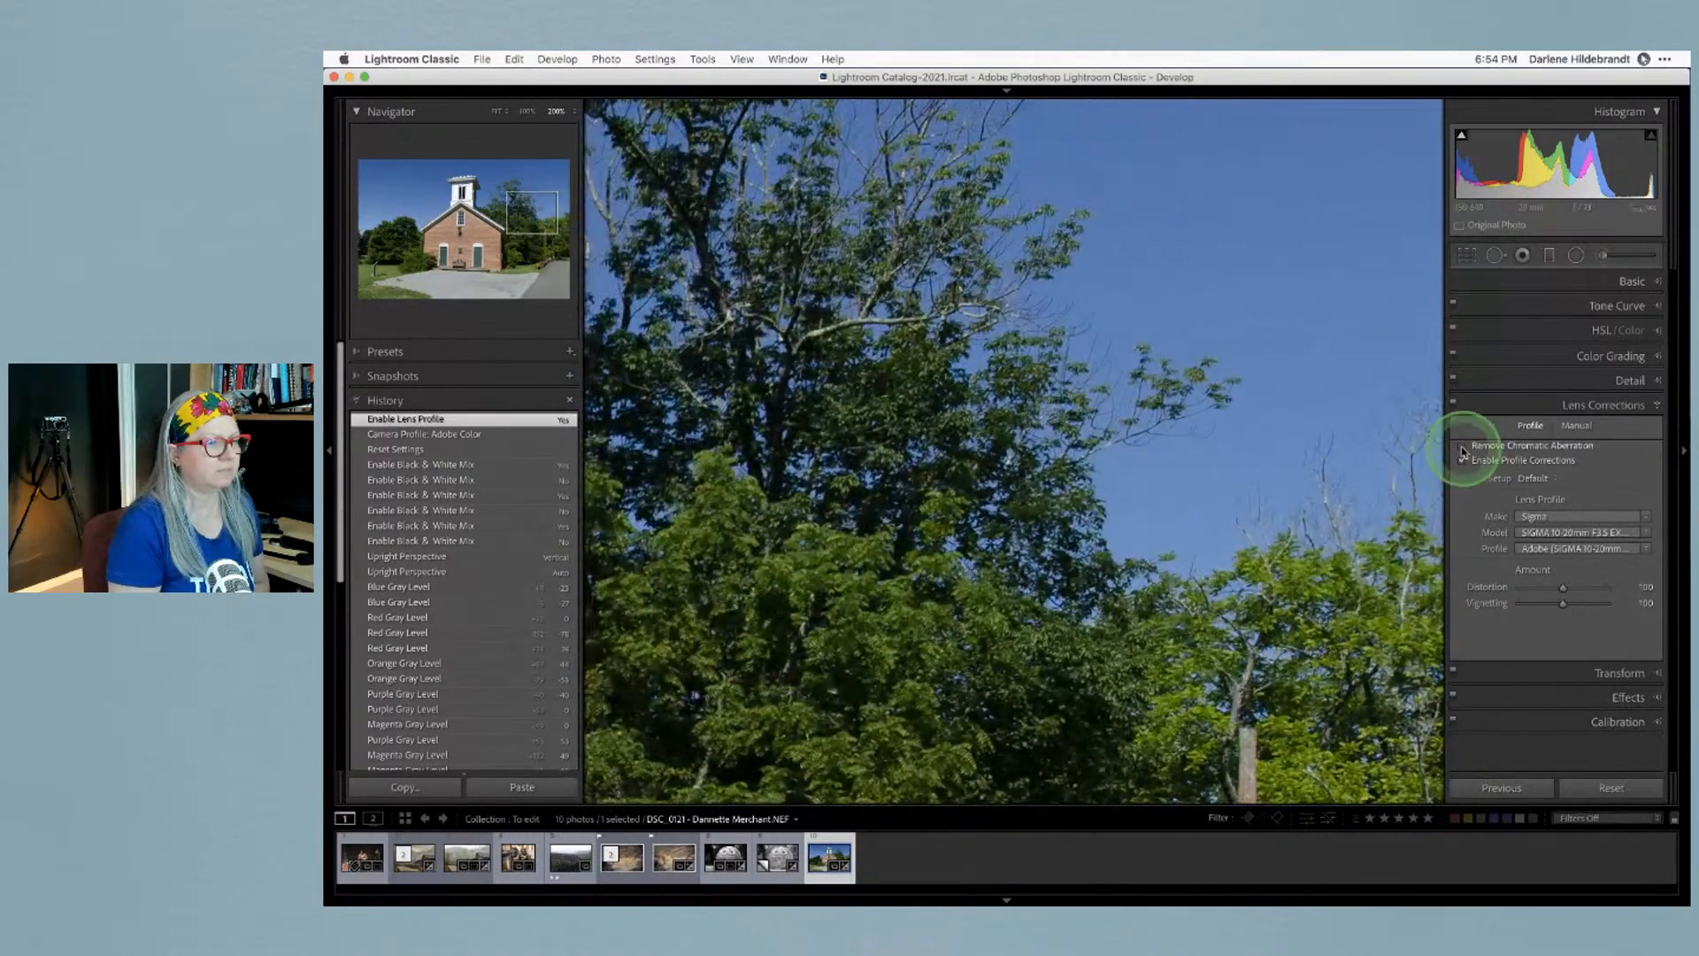
pyautogui.click(992, 420)
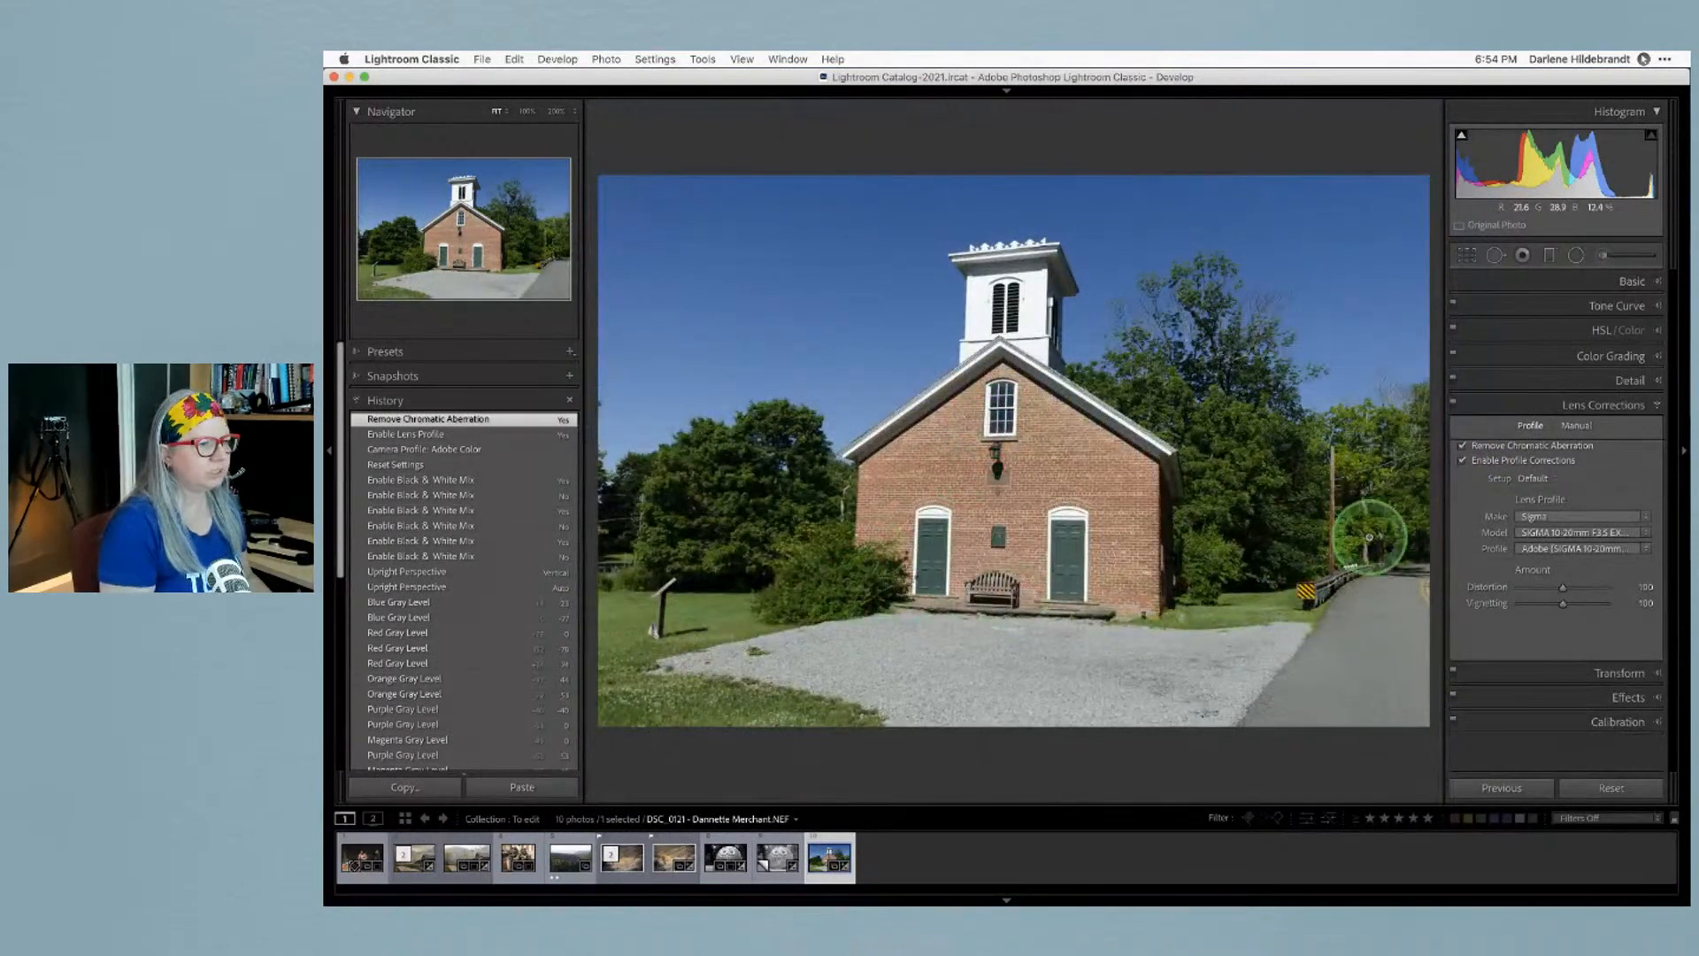
# Compare the church photo with Lens Corrections switched off and on, leaving the corrections on
pyautogui.click(1454, 406)
pyautogui.click(1455, 407)
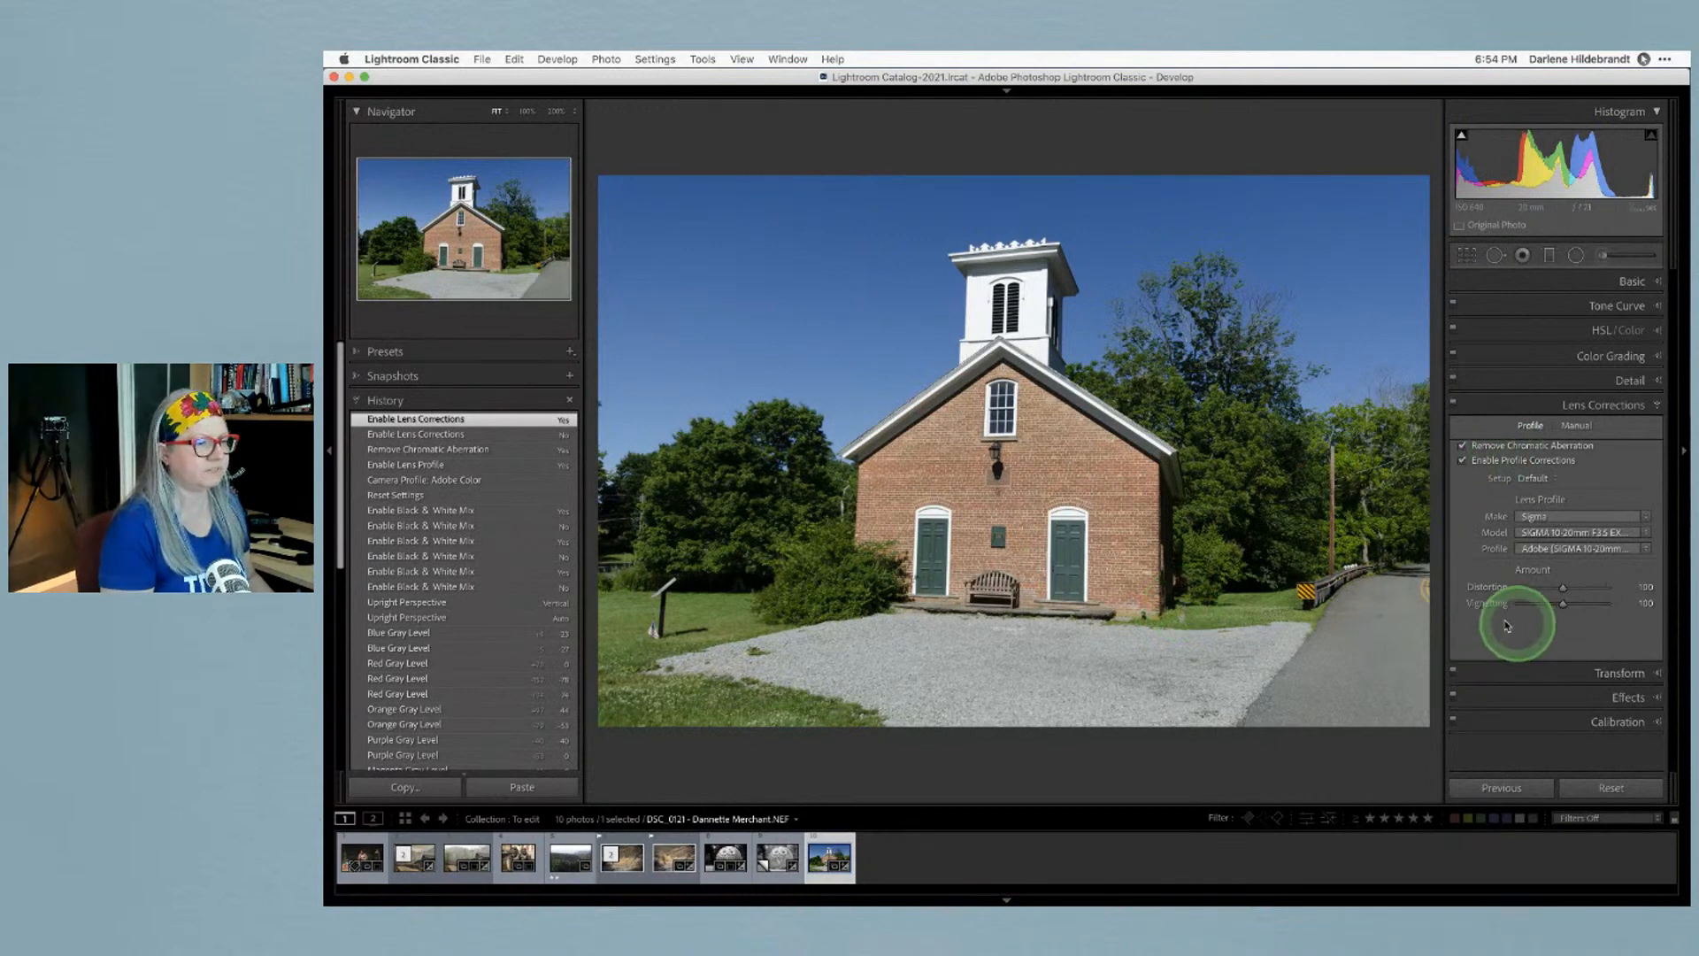
pyautogui.click(1456, 406)
pyautogui.click(1455, 406)
pyautogui.click(1456, 406)
pyautogui.click(1456, 406)
pyautogui.click(1456, 406)
# Try the lens profile's Distortion amount at 0 and reset it to its default
pyautogui.moveTo(1555, 585); pyautogui.dragTo(1391, 573)
pyautogui.doubleClick(1490, 588)
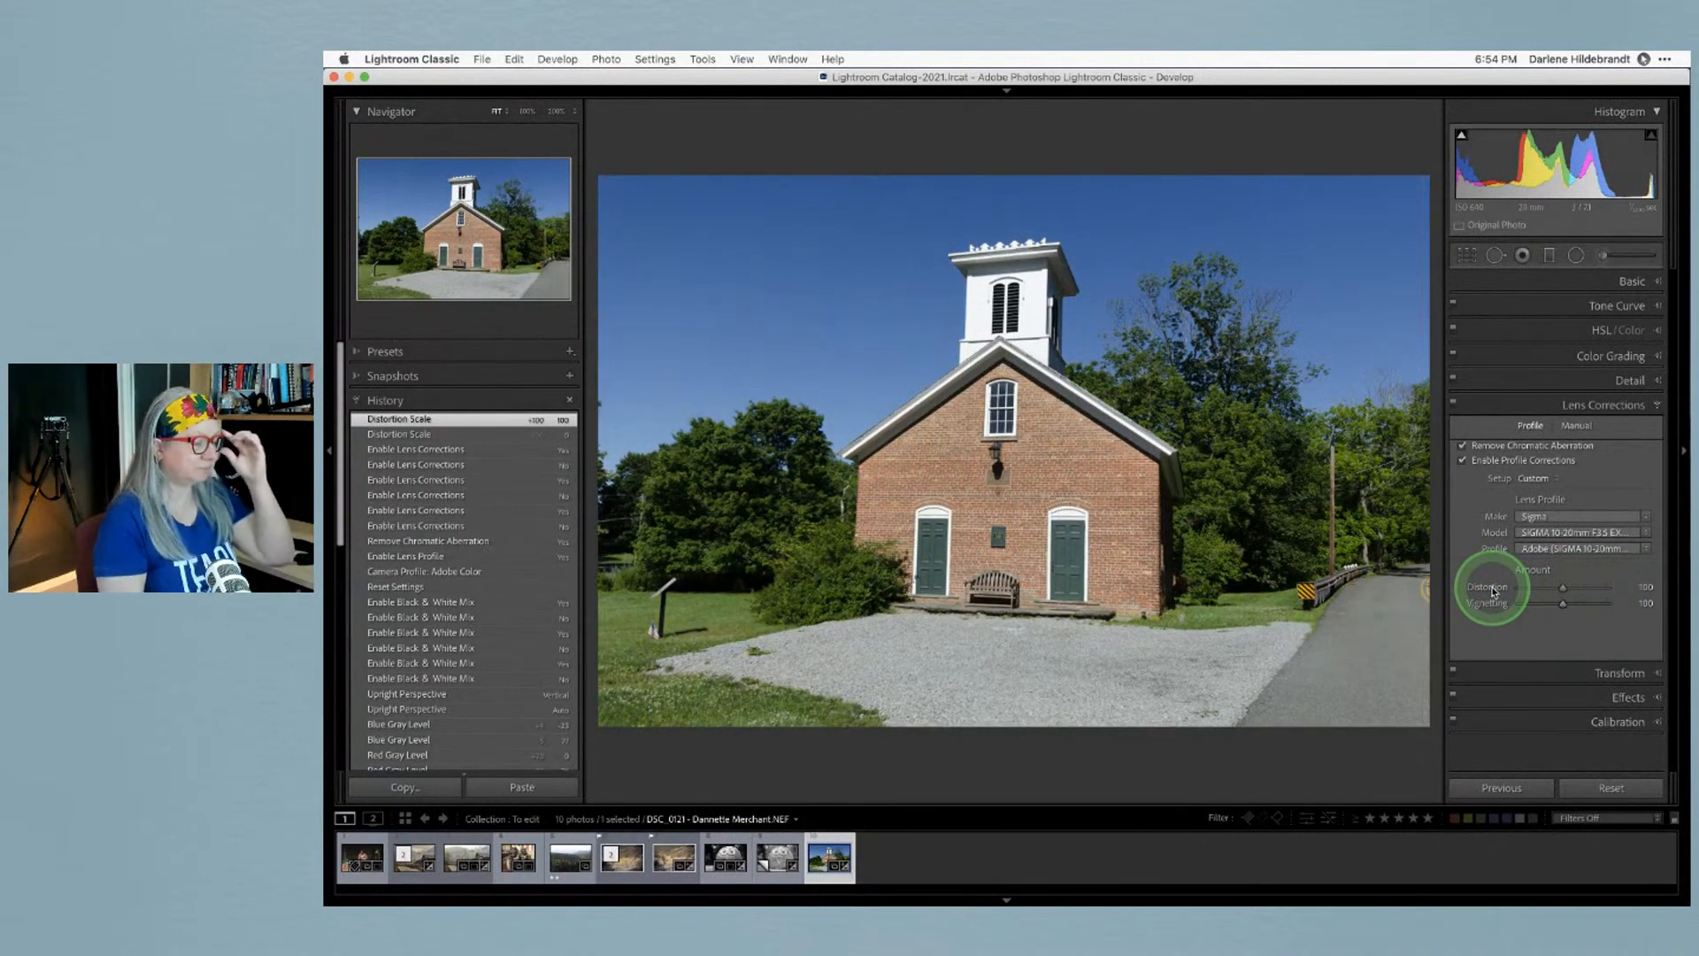
pyautogui.click(1524, 409)
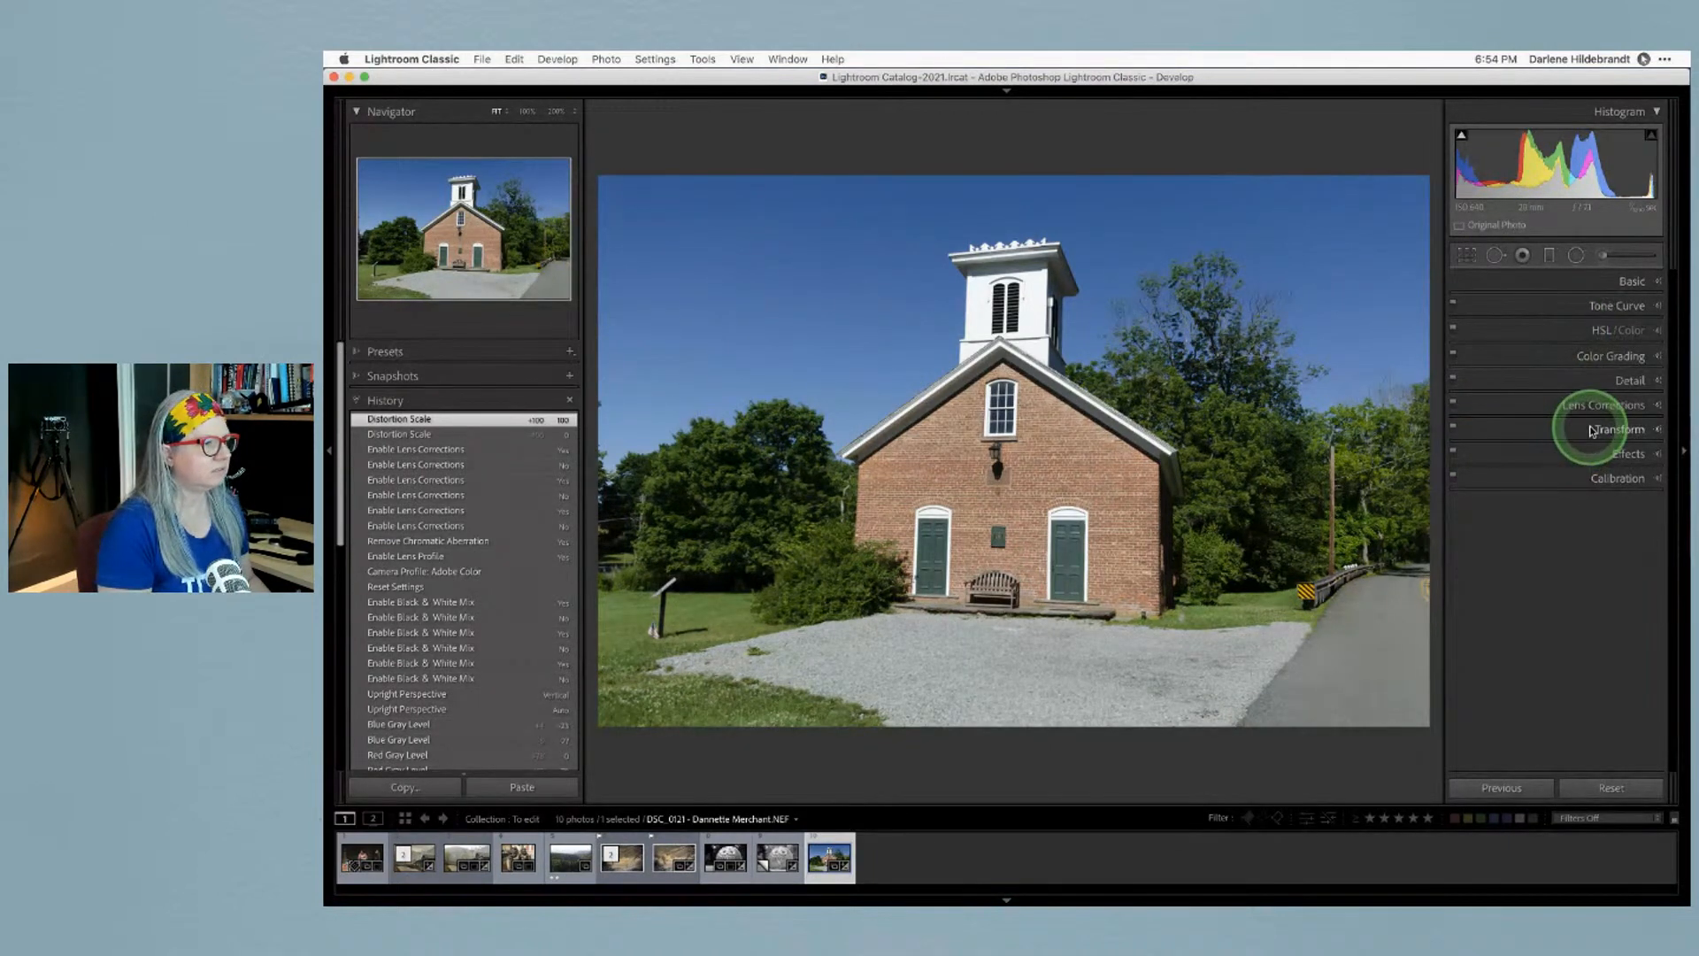
# Open the Crop & Straighten tool for the church photo, with the Basic adjustments expanded
pyautogui.click(1606, 286)
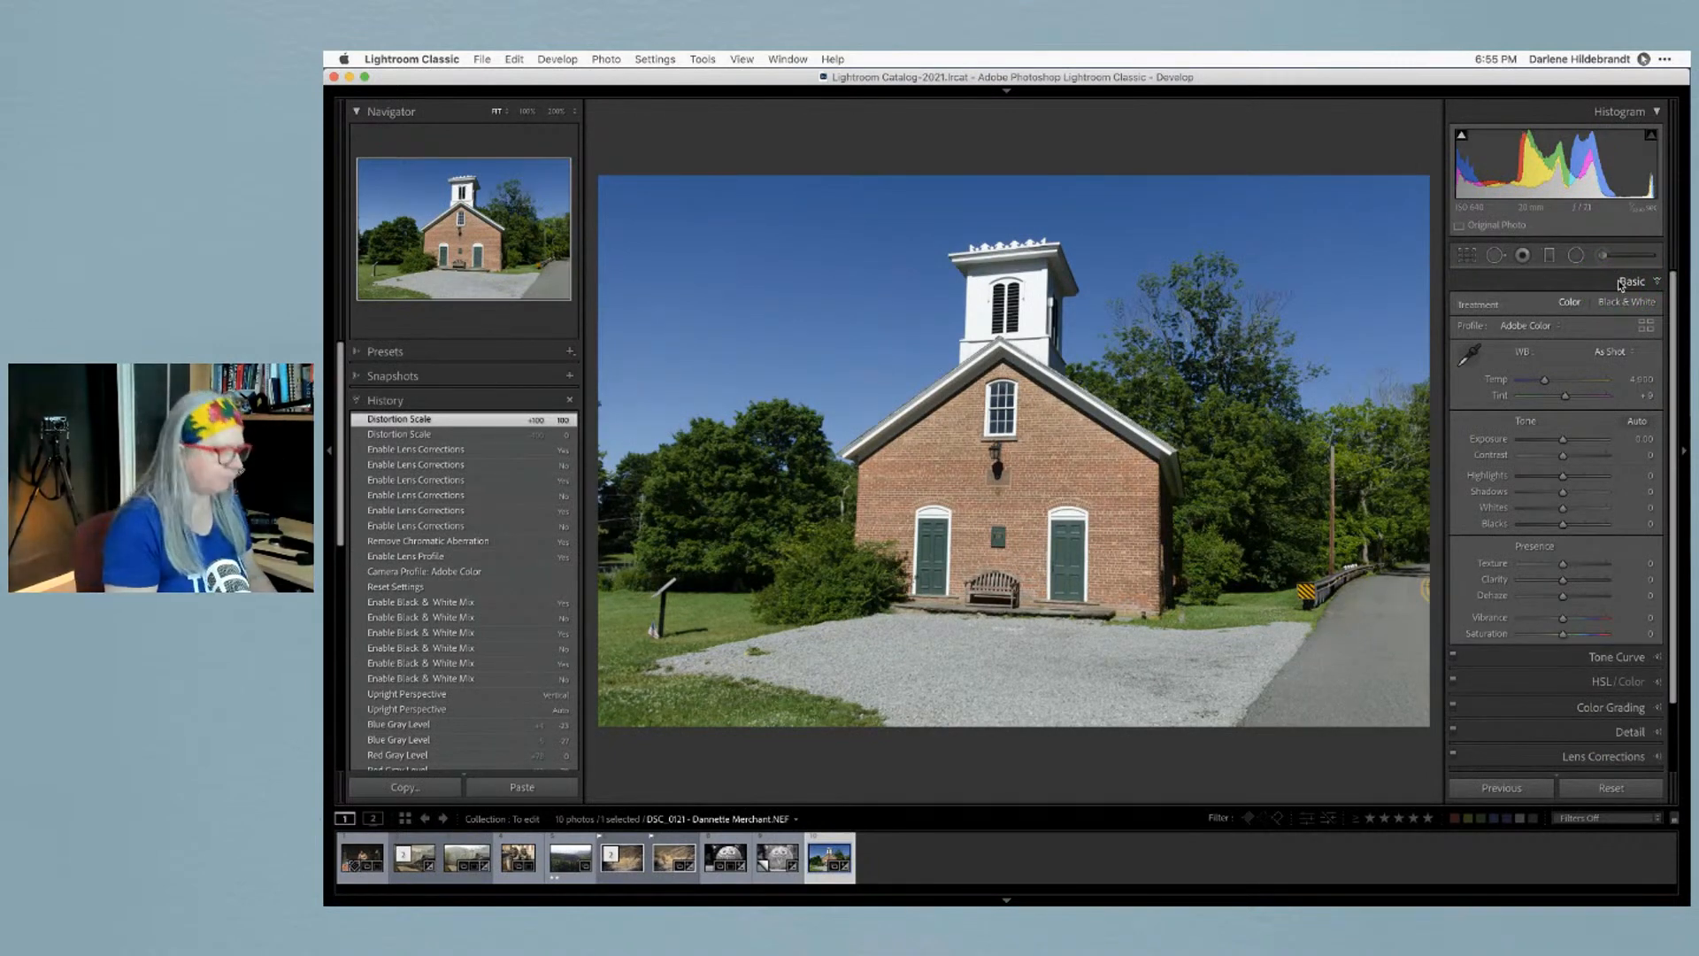
pyautogui.click(1612, 299)
pyautogui.press('r')
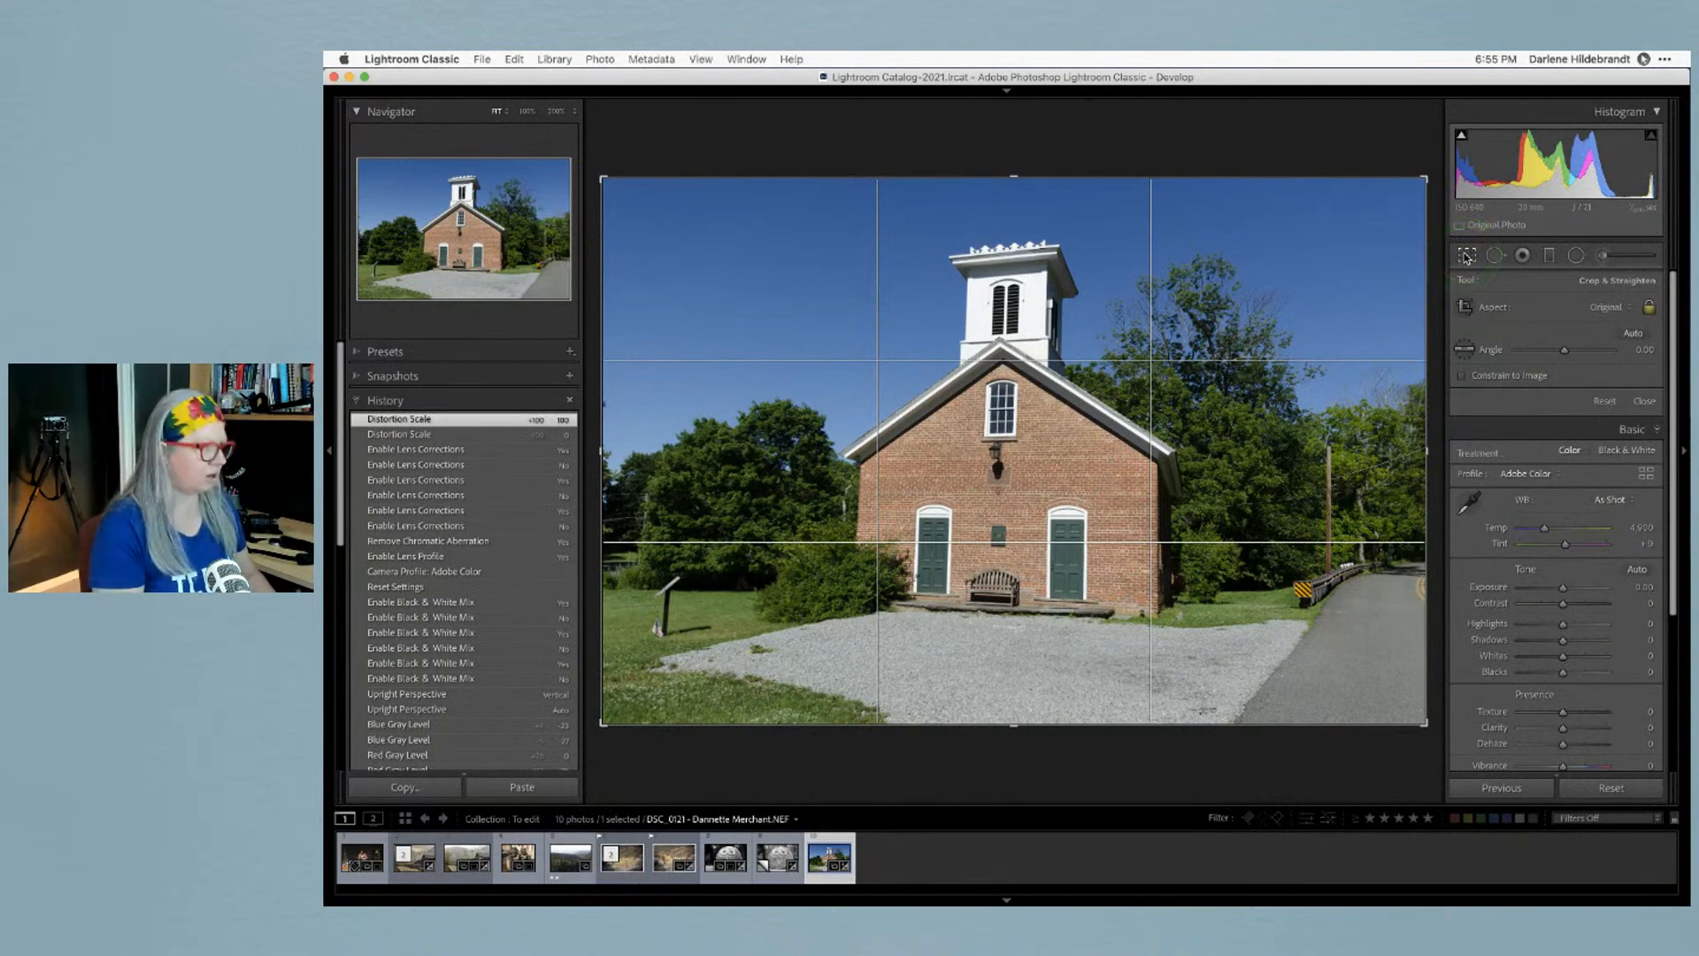
pyautogui.press('c')
pyautogui.press('r')
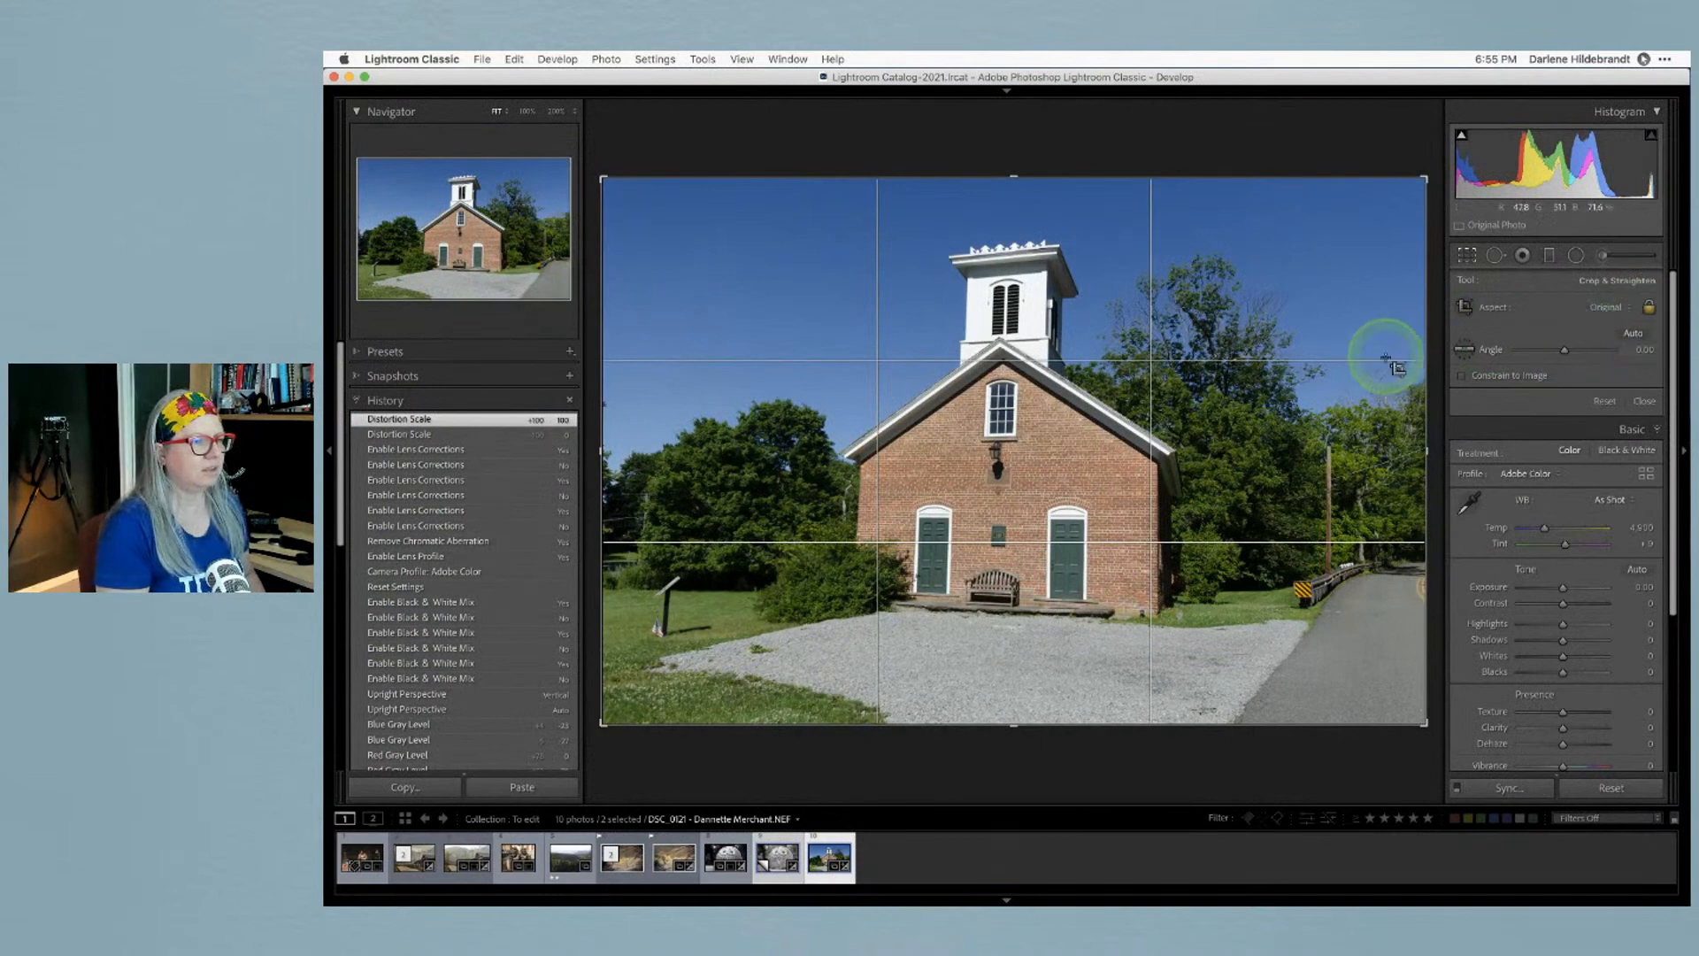
# Try automatic straightening and straightening along the utility pole beside the road, undoing each attempt
pyautogui.click(1633, 335)
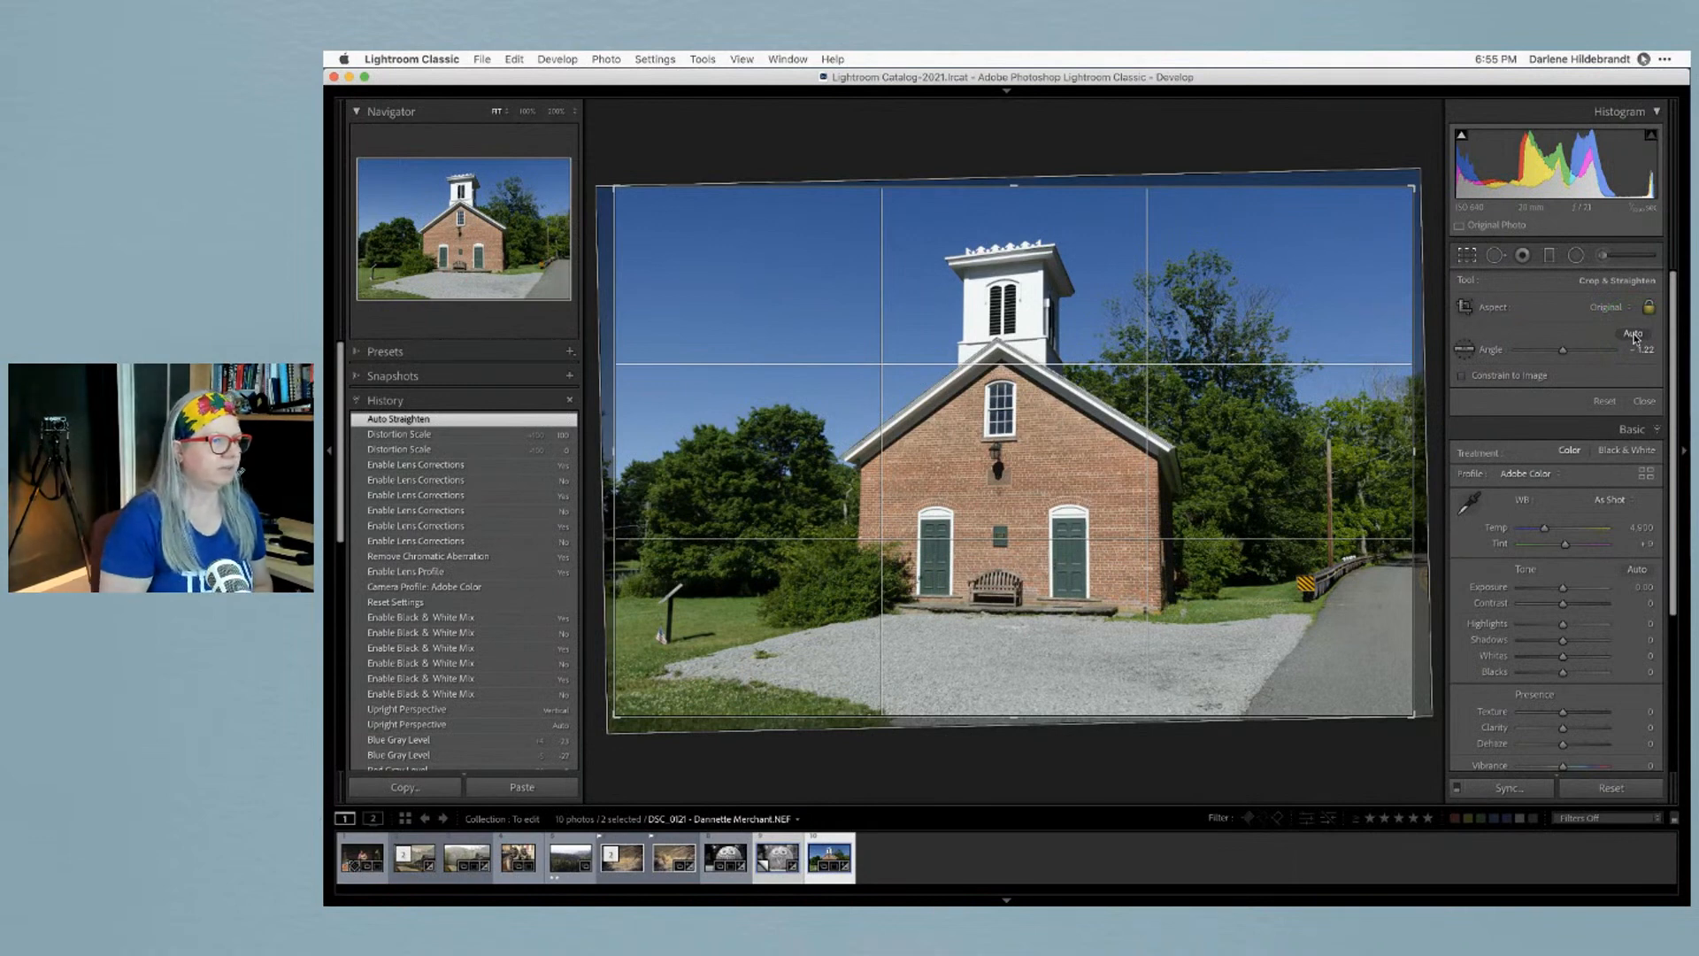
pyautogui.press('super+z')
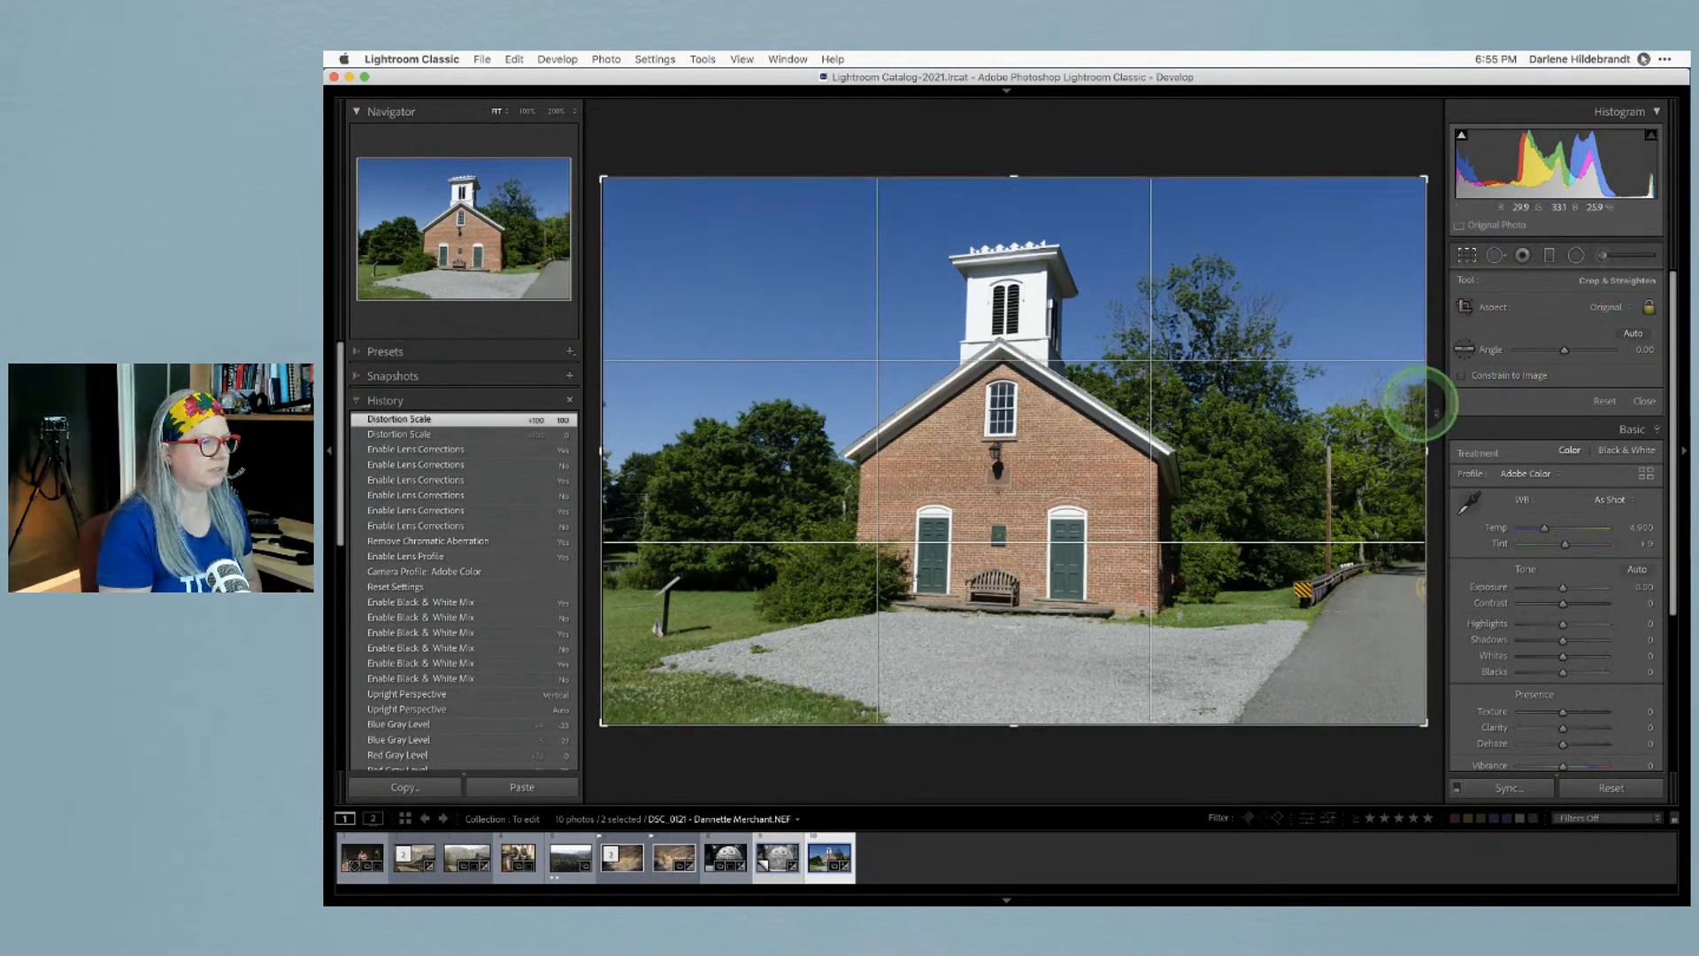
pyautogui.click(1465, 352)
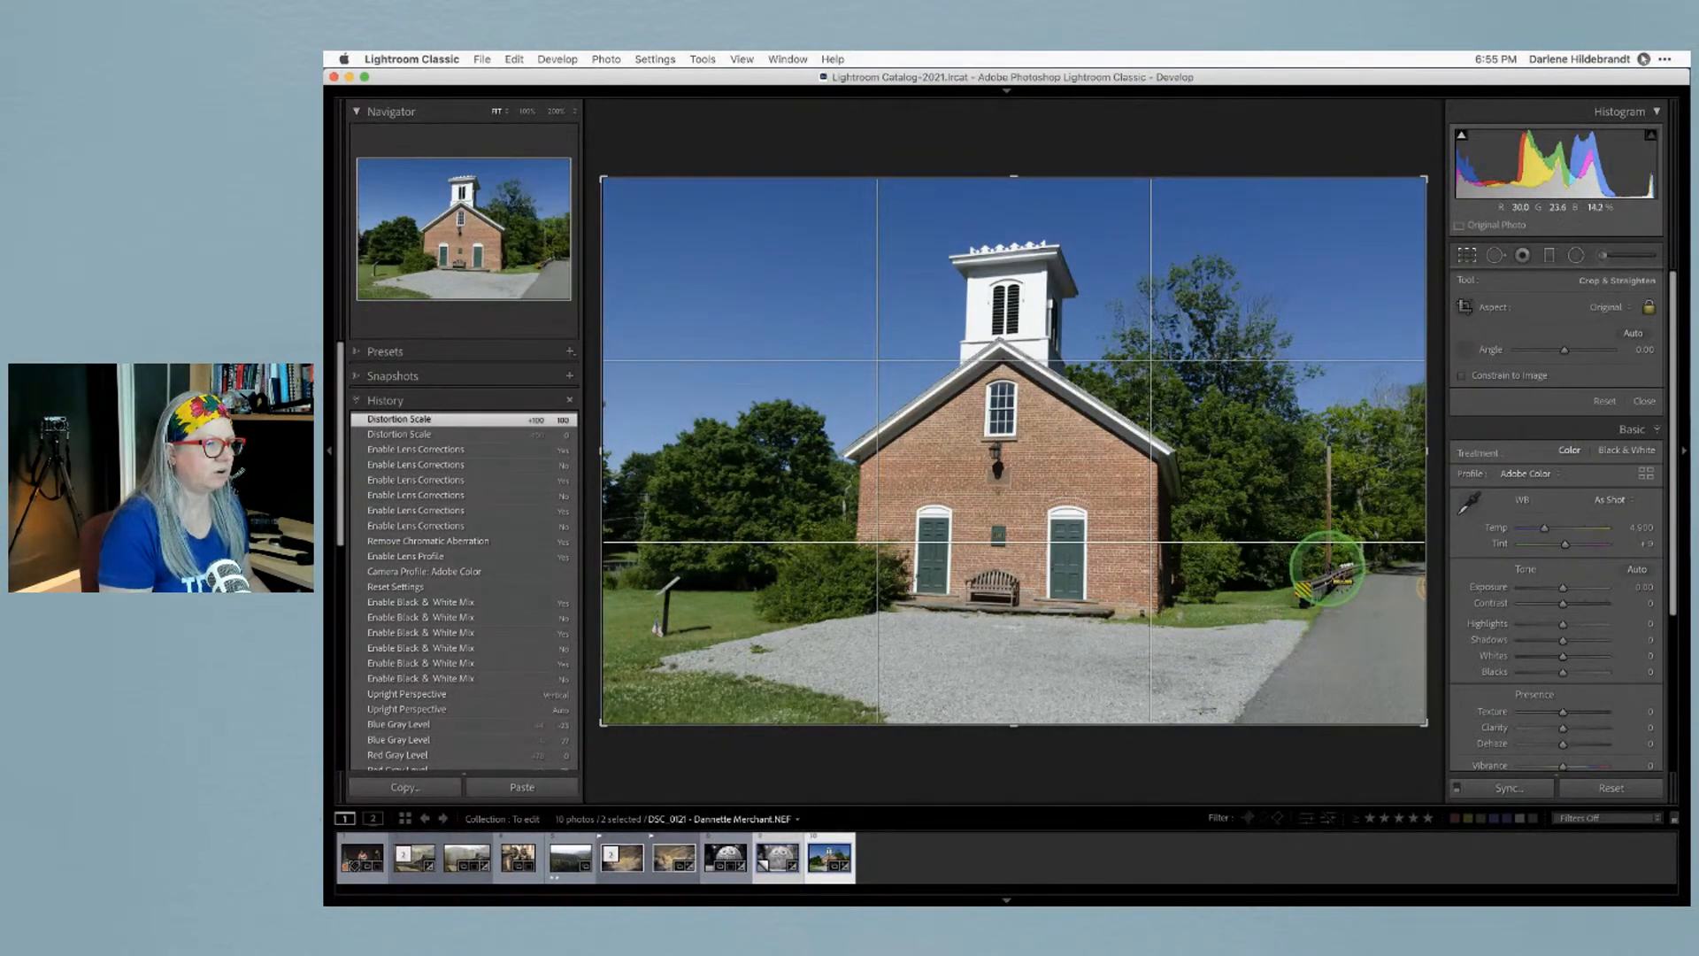
pyautogui.moveTo(1327, 566); pyautogui.dragTo(1325, 206)
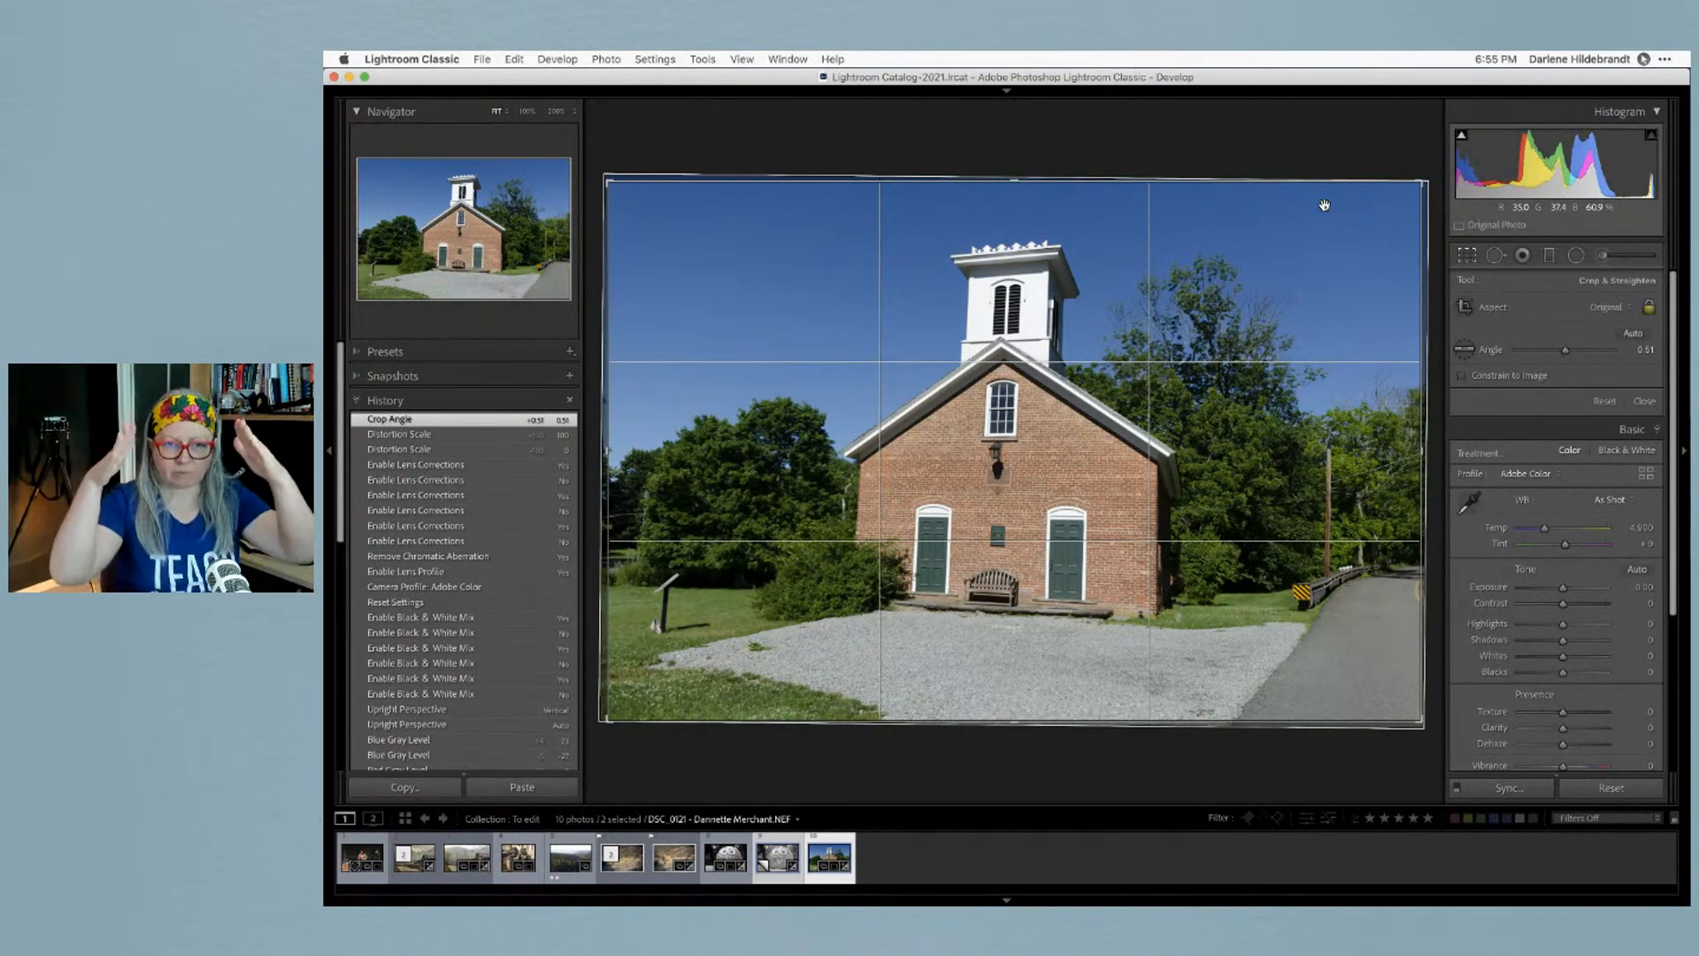
pyautogui.click(1324, 203)
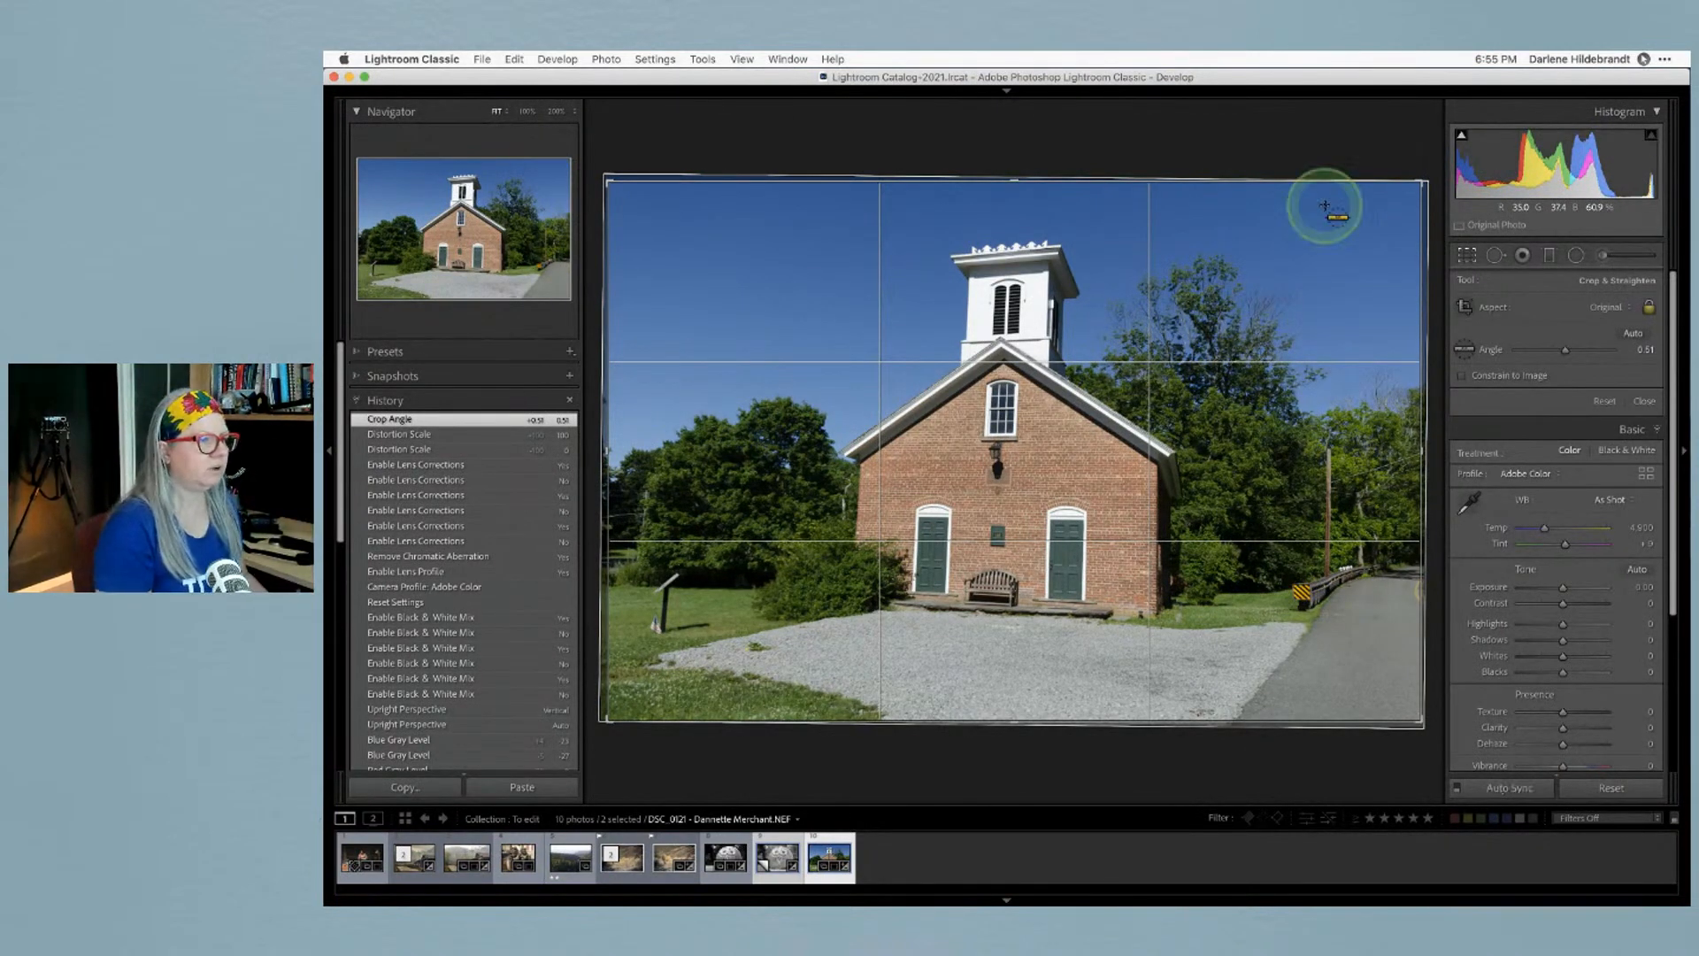
pyautogui.press('super+z')
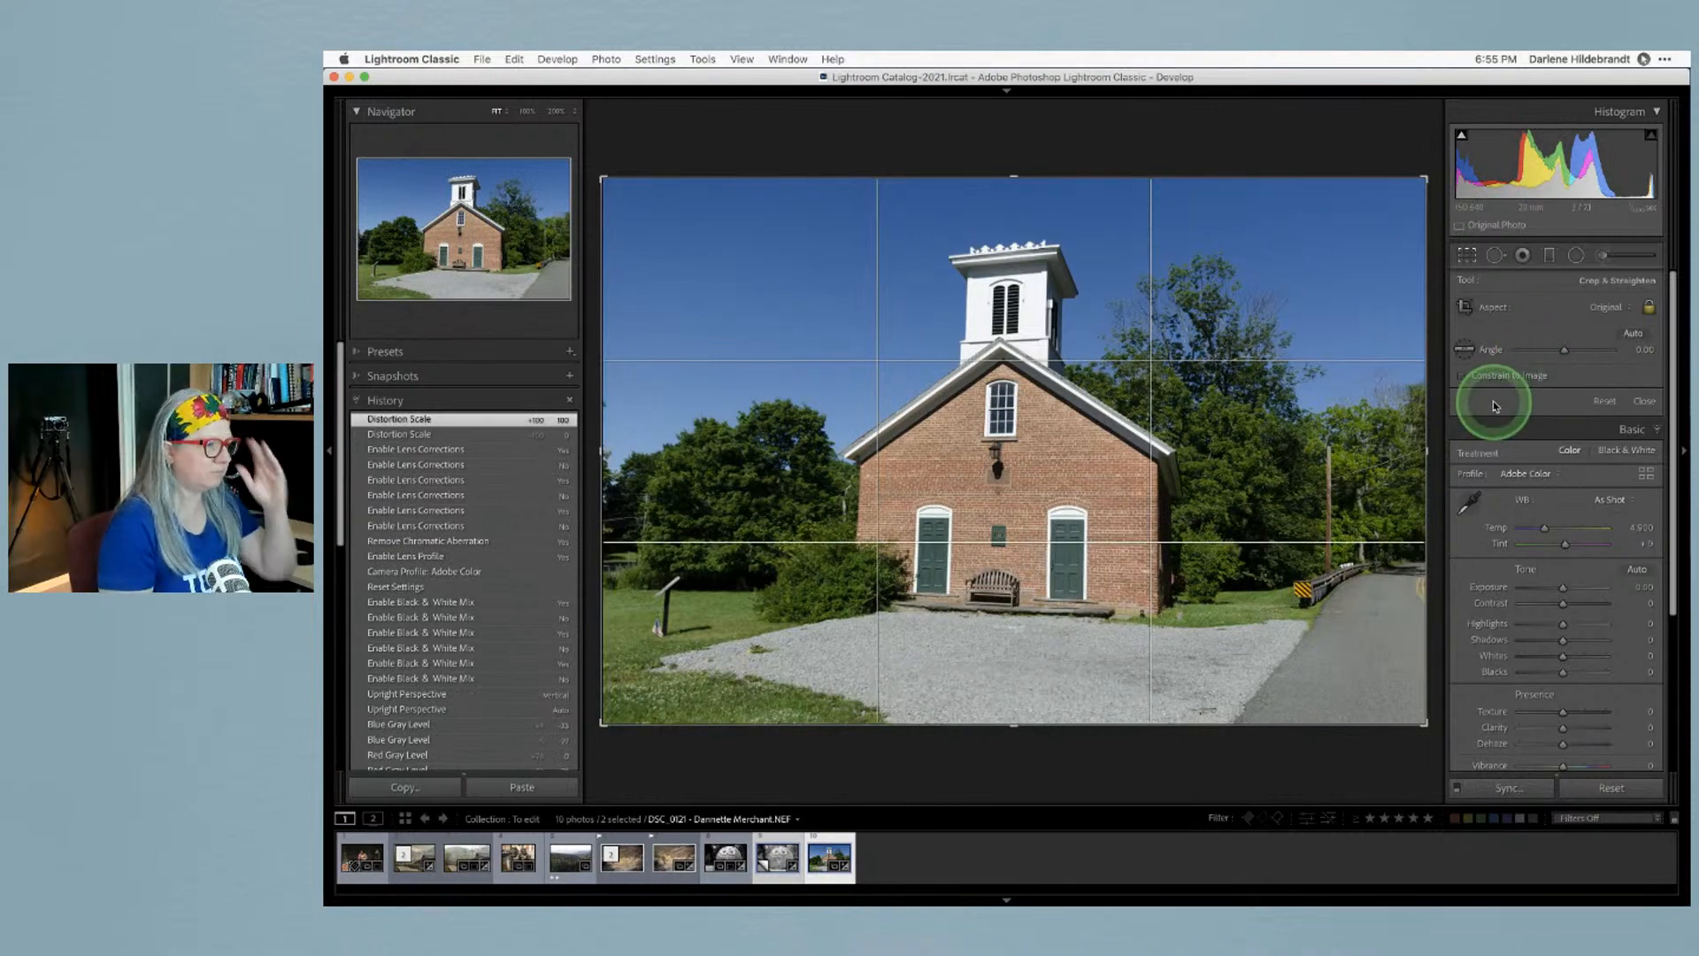
# Auto-straighten the church photo and, with the aspect ratio unlocked, crop away the road, the sign and part of the gravel foreground
pyautogui.click(1629, 333)
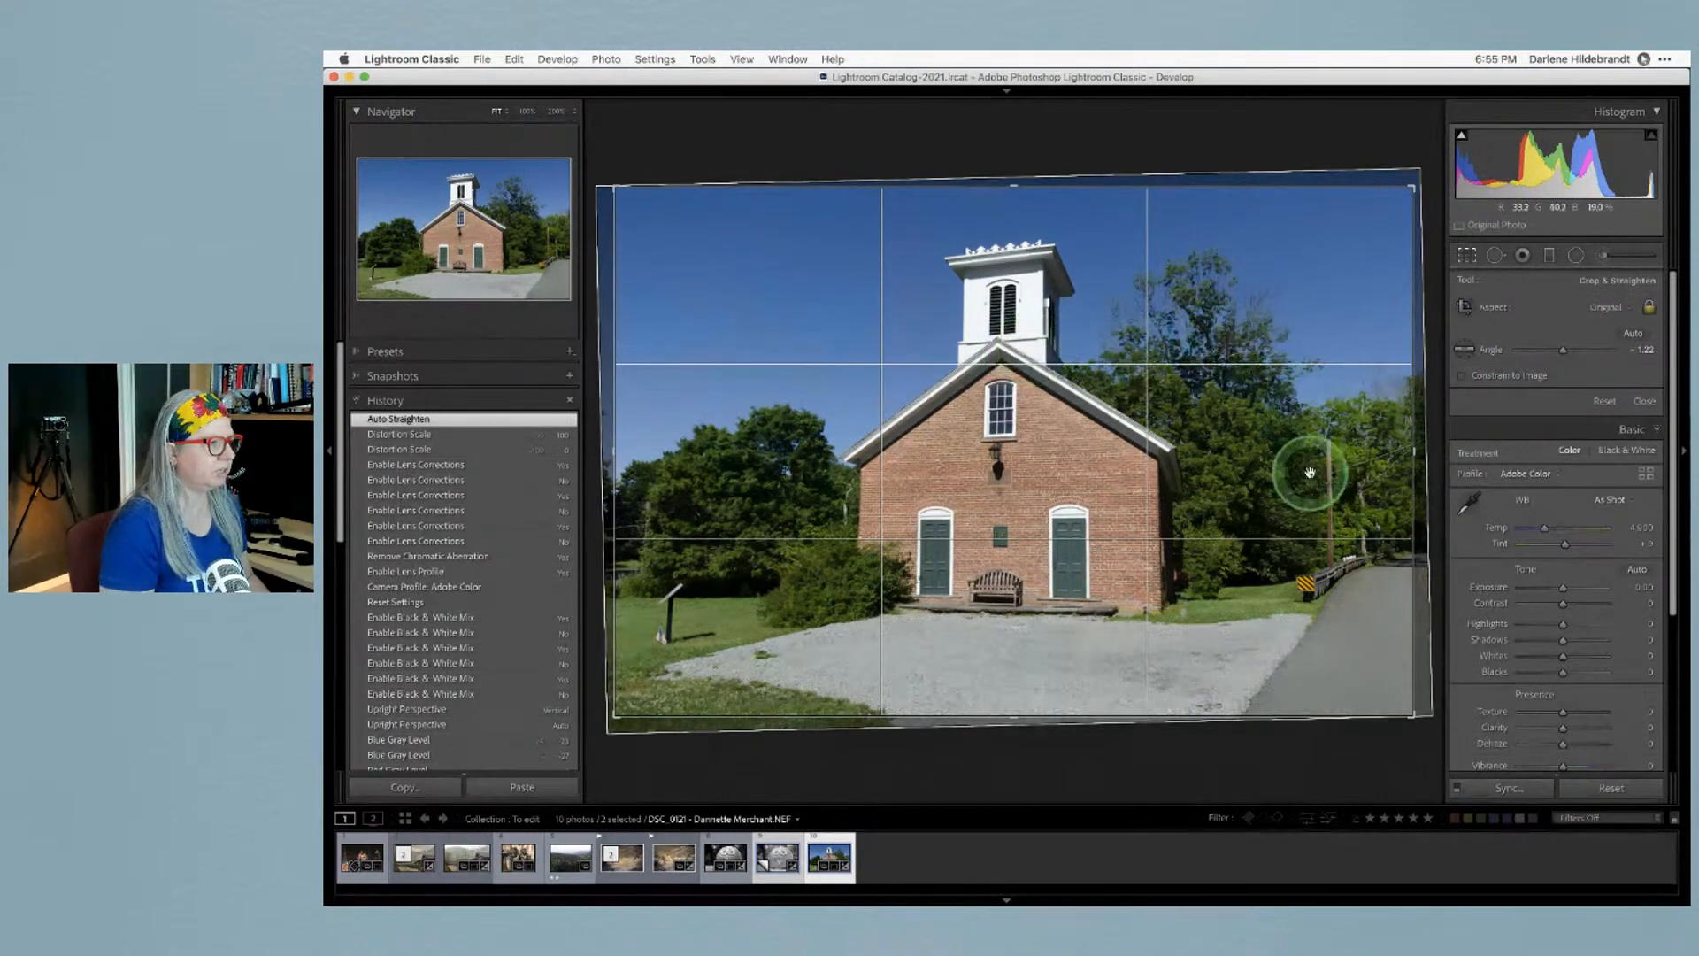
pyautogui.click(1647, 307)
pyautogui.moveTo(1418, 394); pyautogui.dragTo(1346, 391)
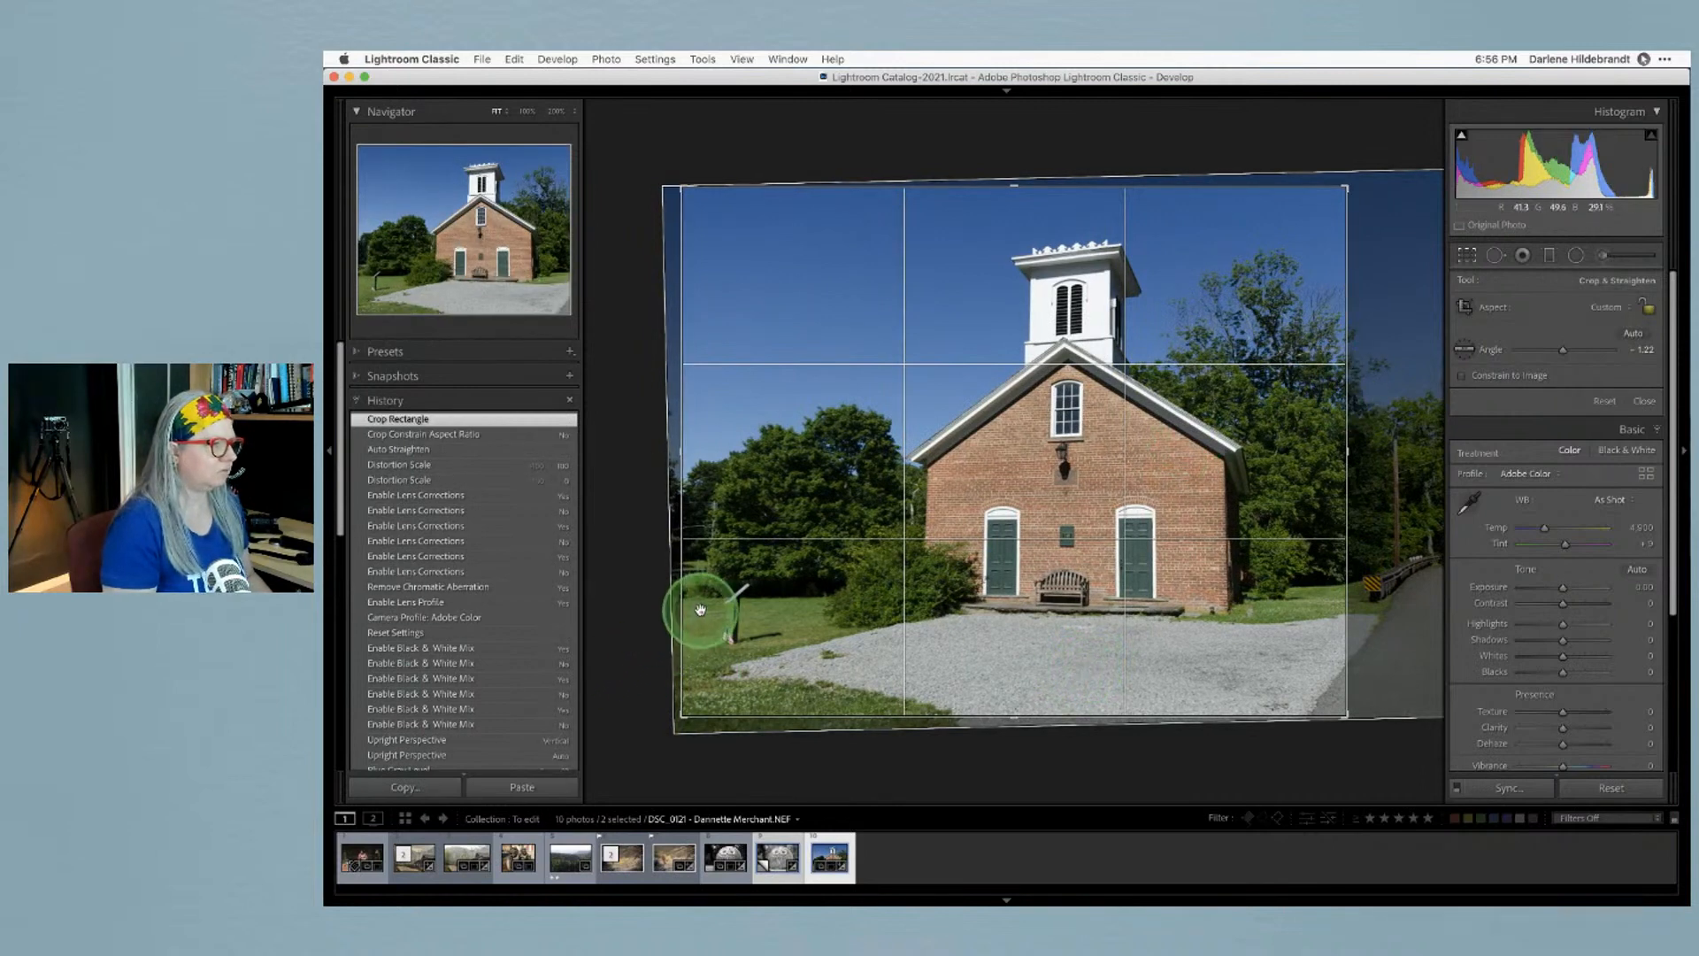
pyautogui.moveTo(682, 580); pyautogui.dragTo(722, 577)
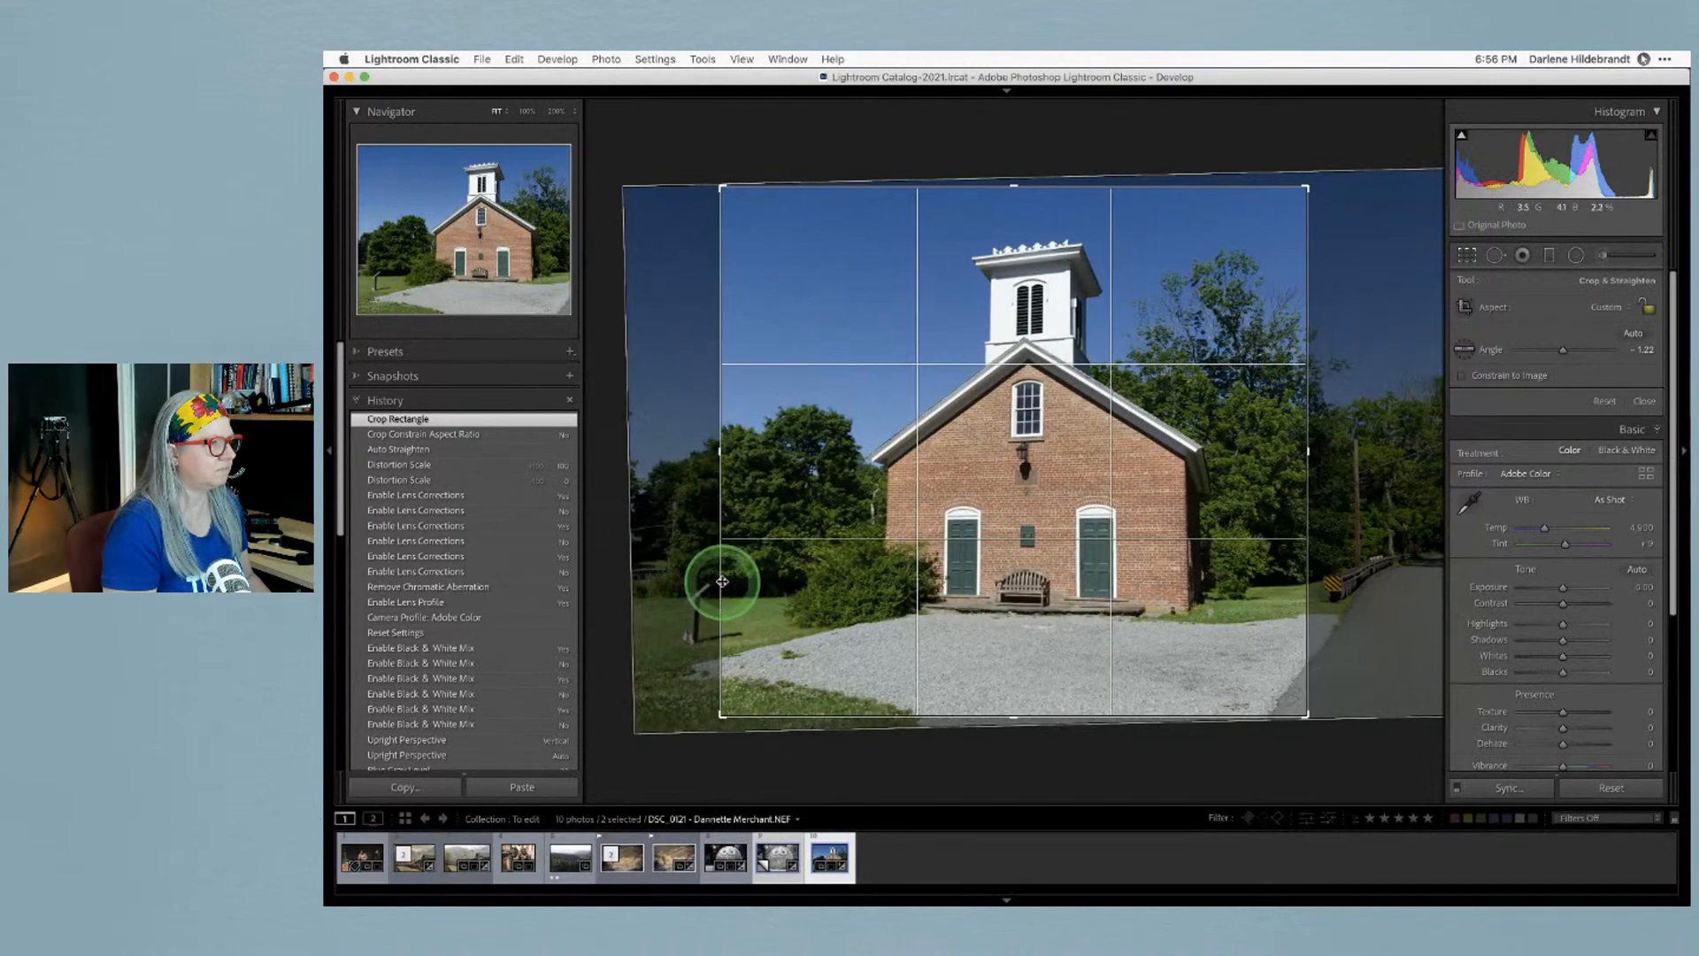
pyautogui.moveTo(987, 713)
pyautogui.mouseDown()
pyautogui.moveTo(987, 686)
pyautogui.moveTo(987, 713)
pyautogui.mouseUp()
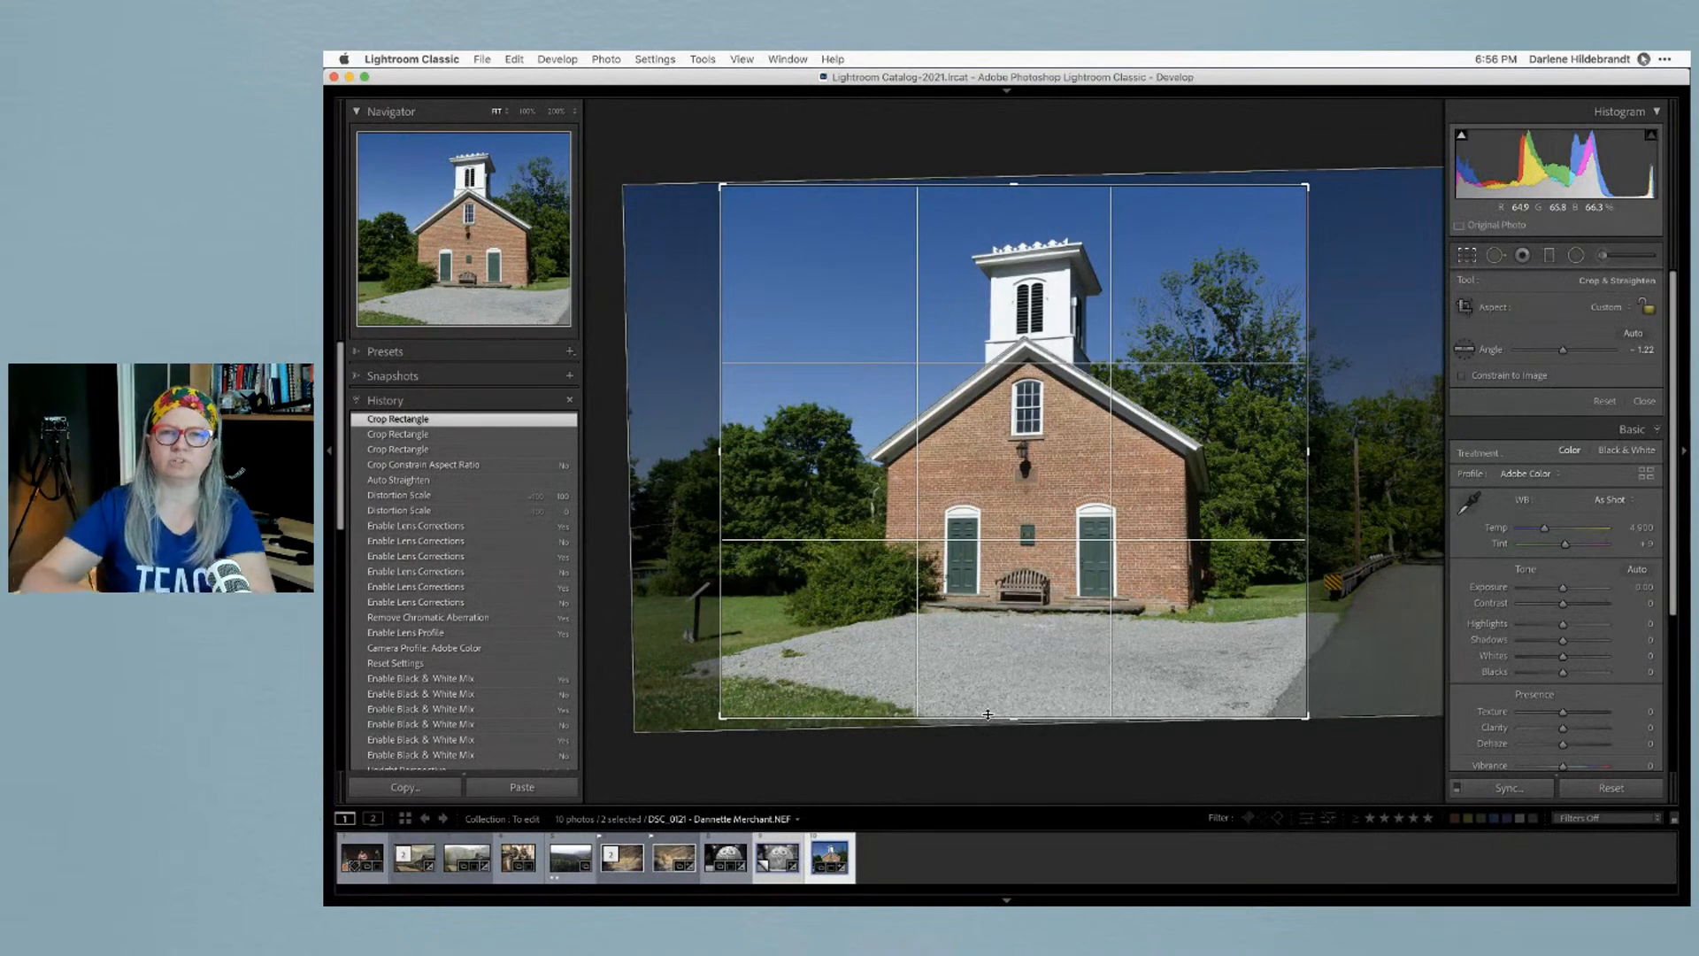
pyautogui.moveTo(1005, 714); pyautogui.dragTo(1006, 691)
pyautogui.press('Return')
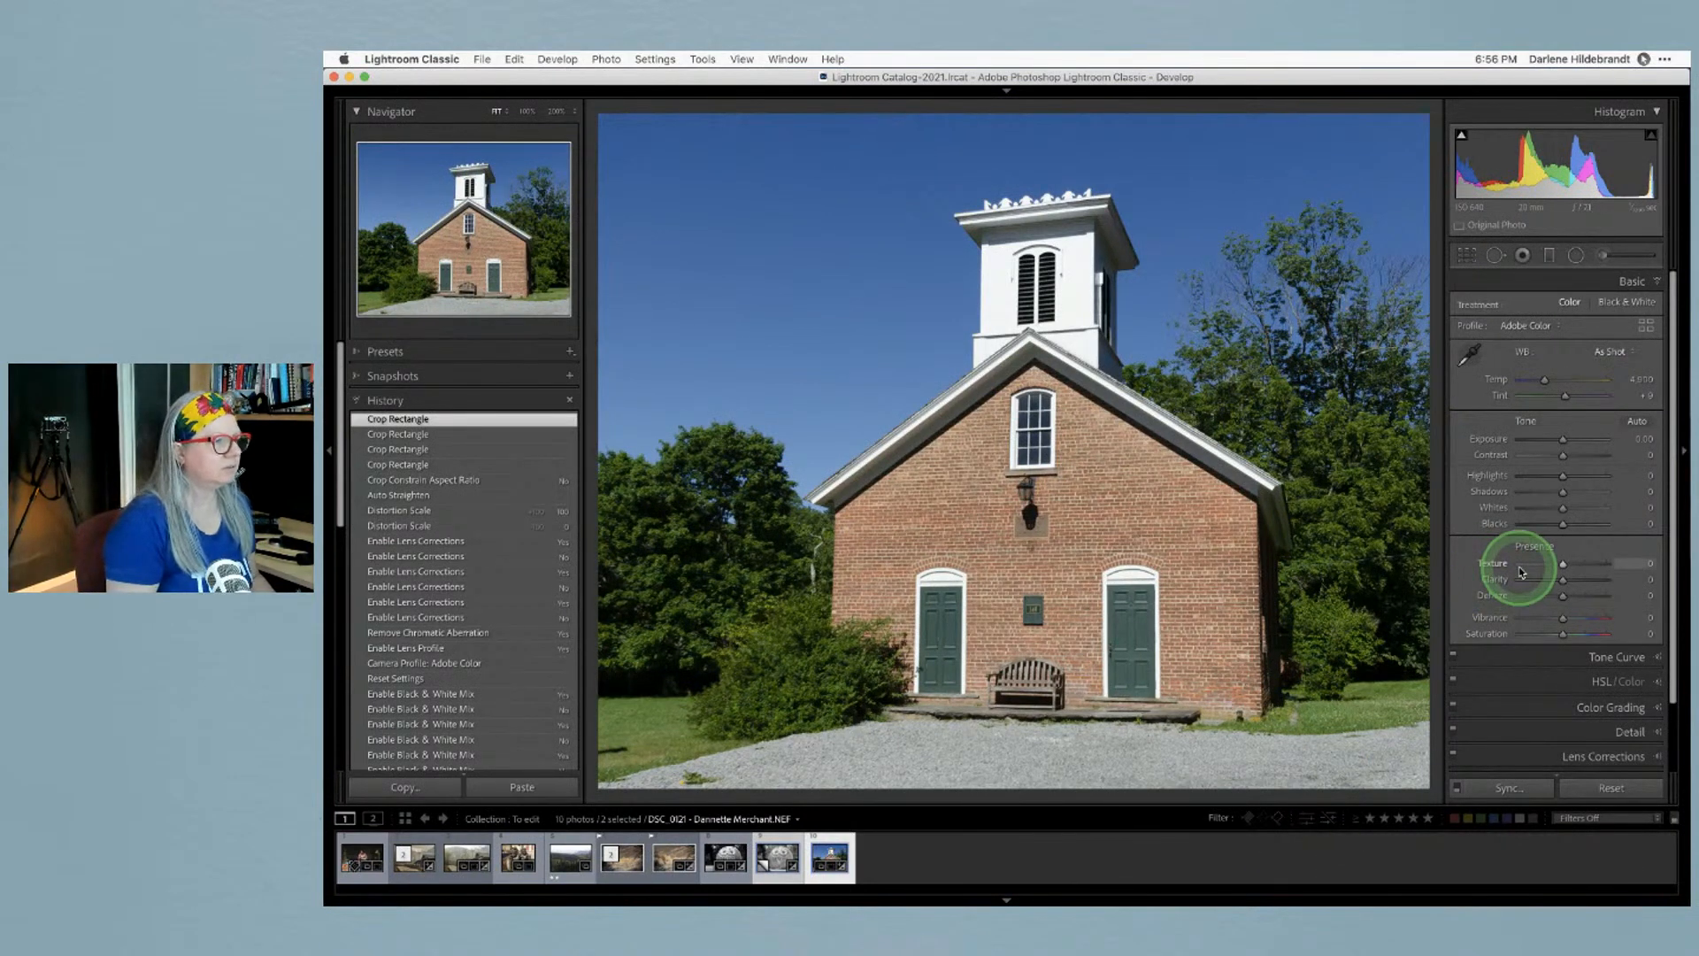
# Apply the Auto Upright perspective correction to the church photo in Transform
pyautogui.scroll(-3, 1520, 572)
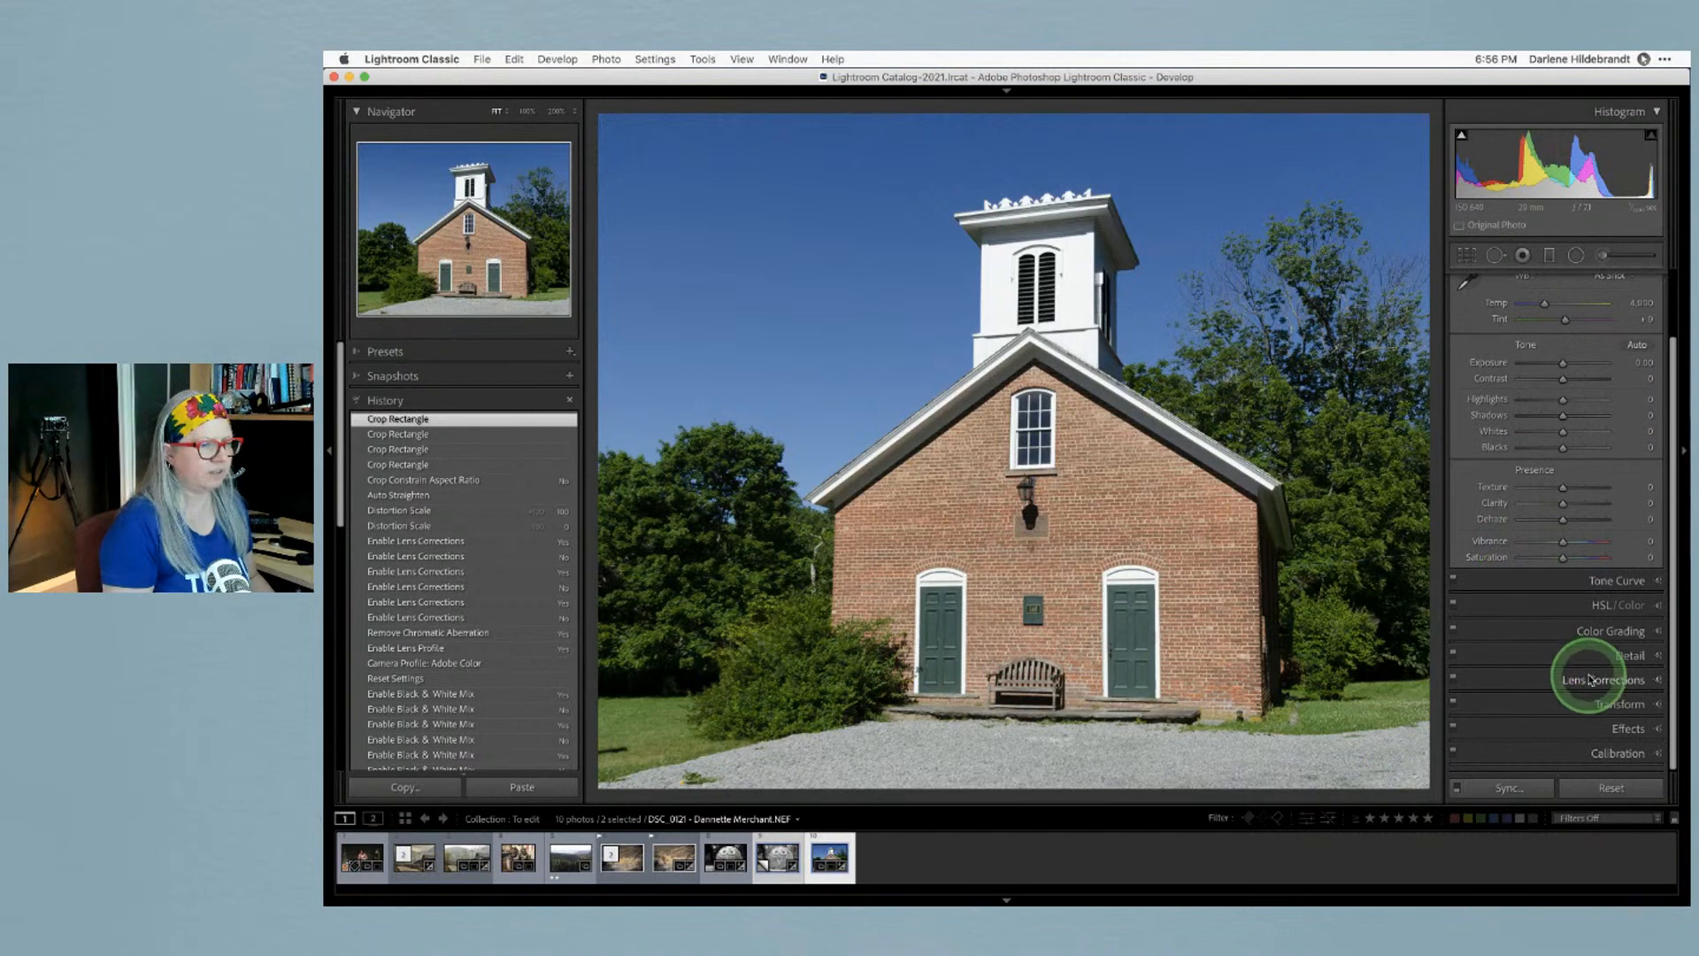
pyautogui.click(1590, 680)
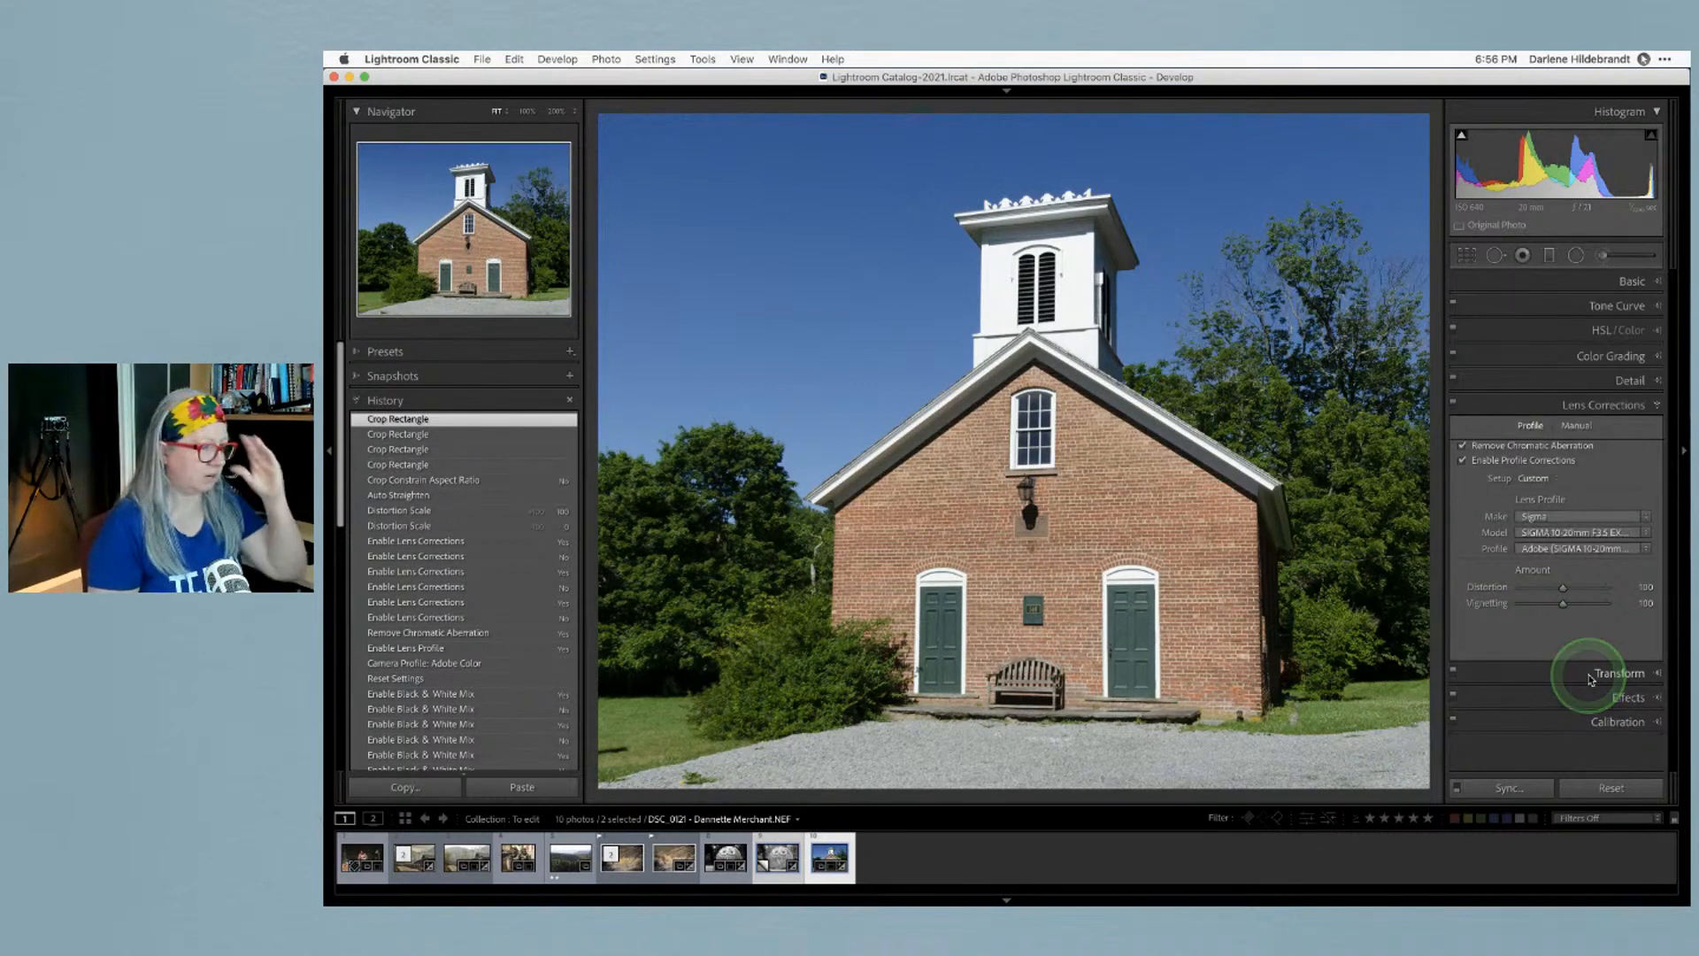
pyautogui.click(1590, 680)
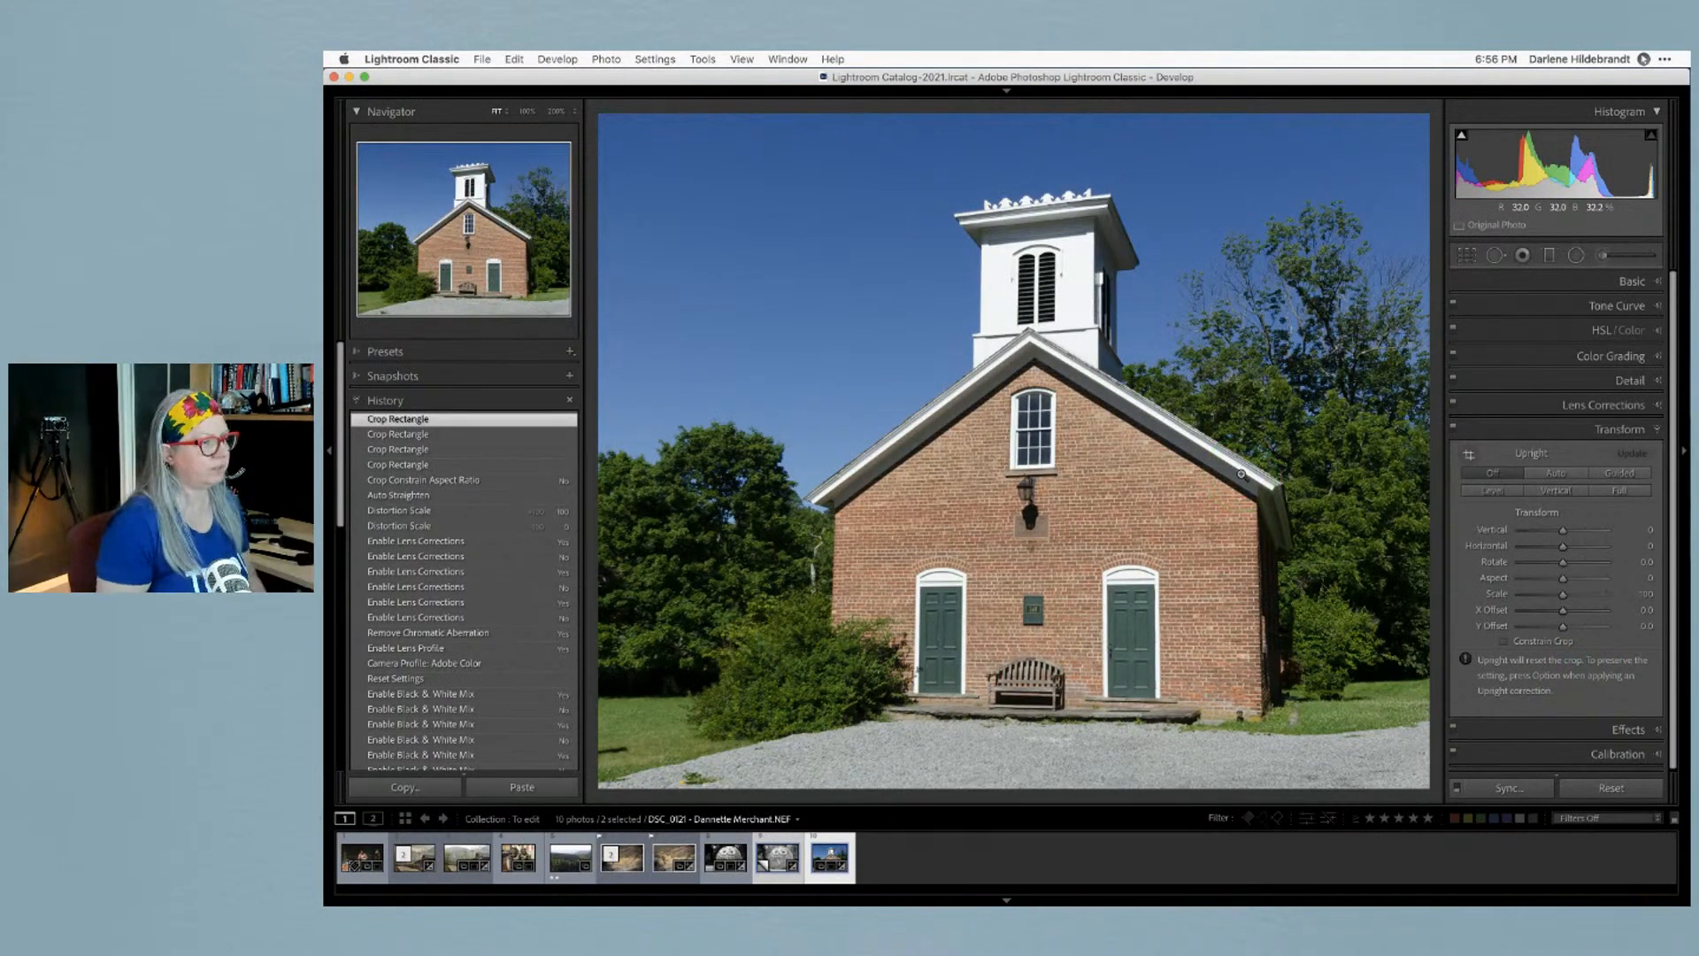
pyautogui.click(1553, 473)
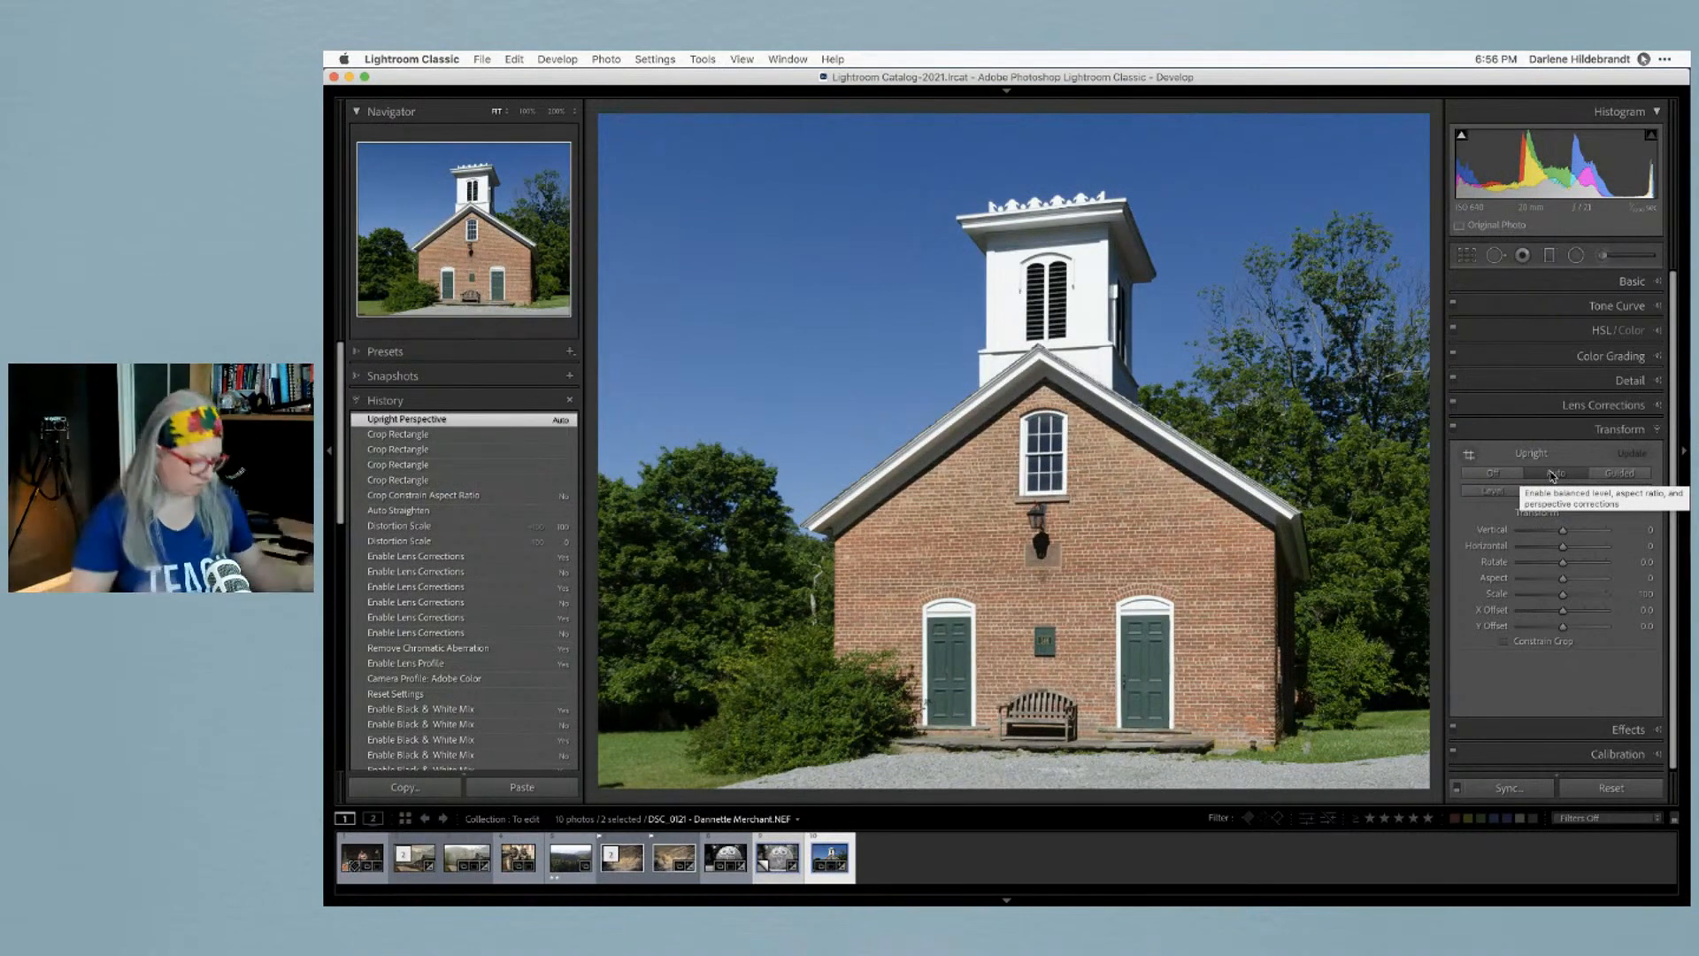
pyautogui.press('t')
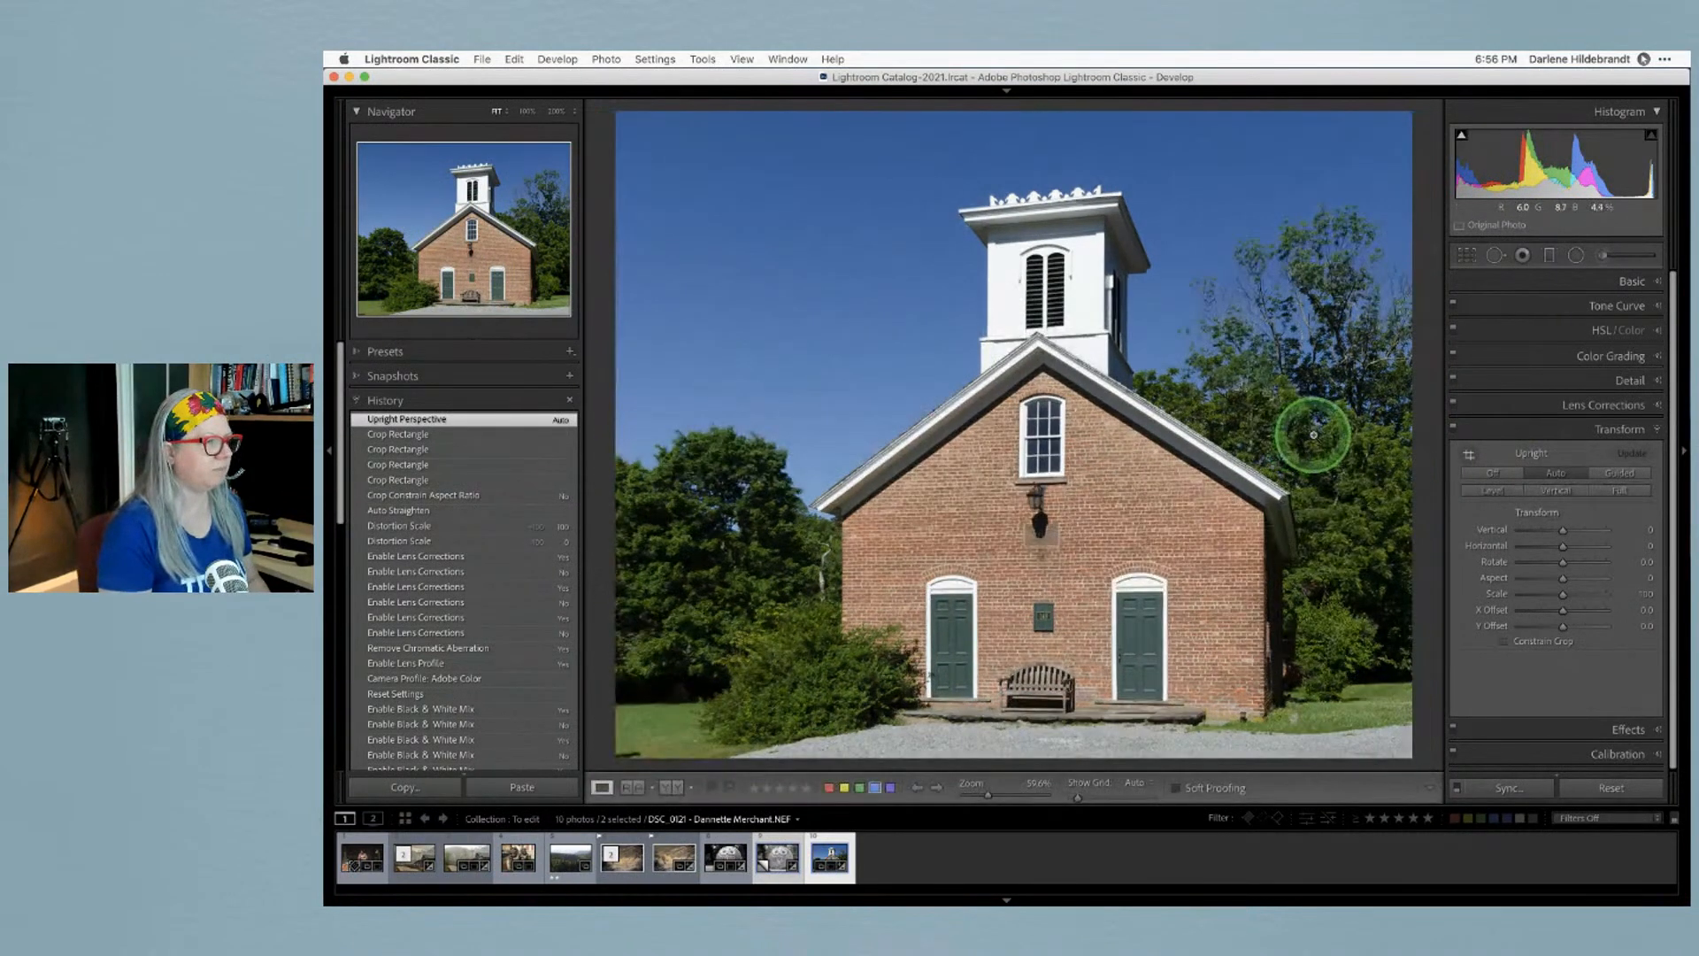
pyautogui.press('t')
# Check the church's lines against the crop rotation grid with Upright set to Auto and Off, and restore Auto
pyautogui.press('r')
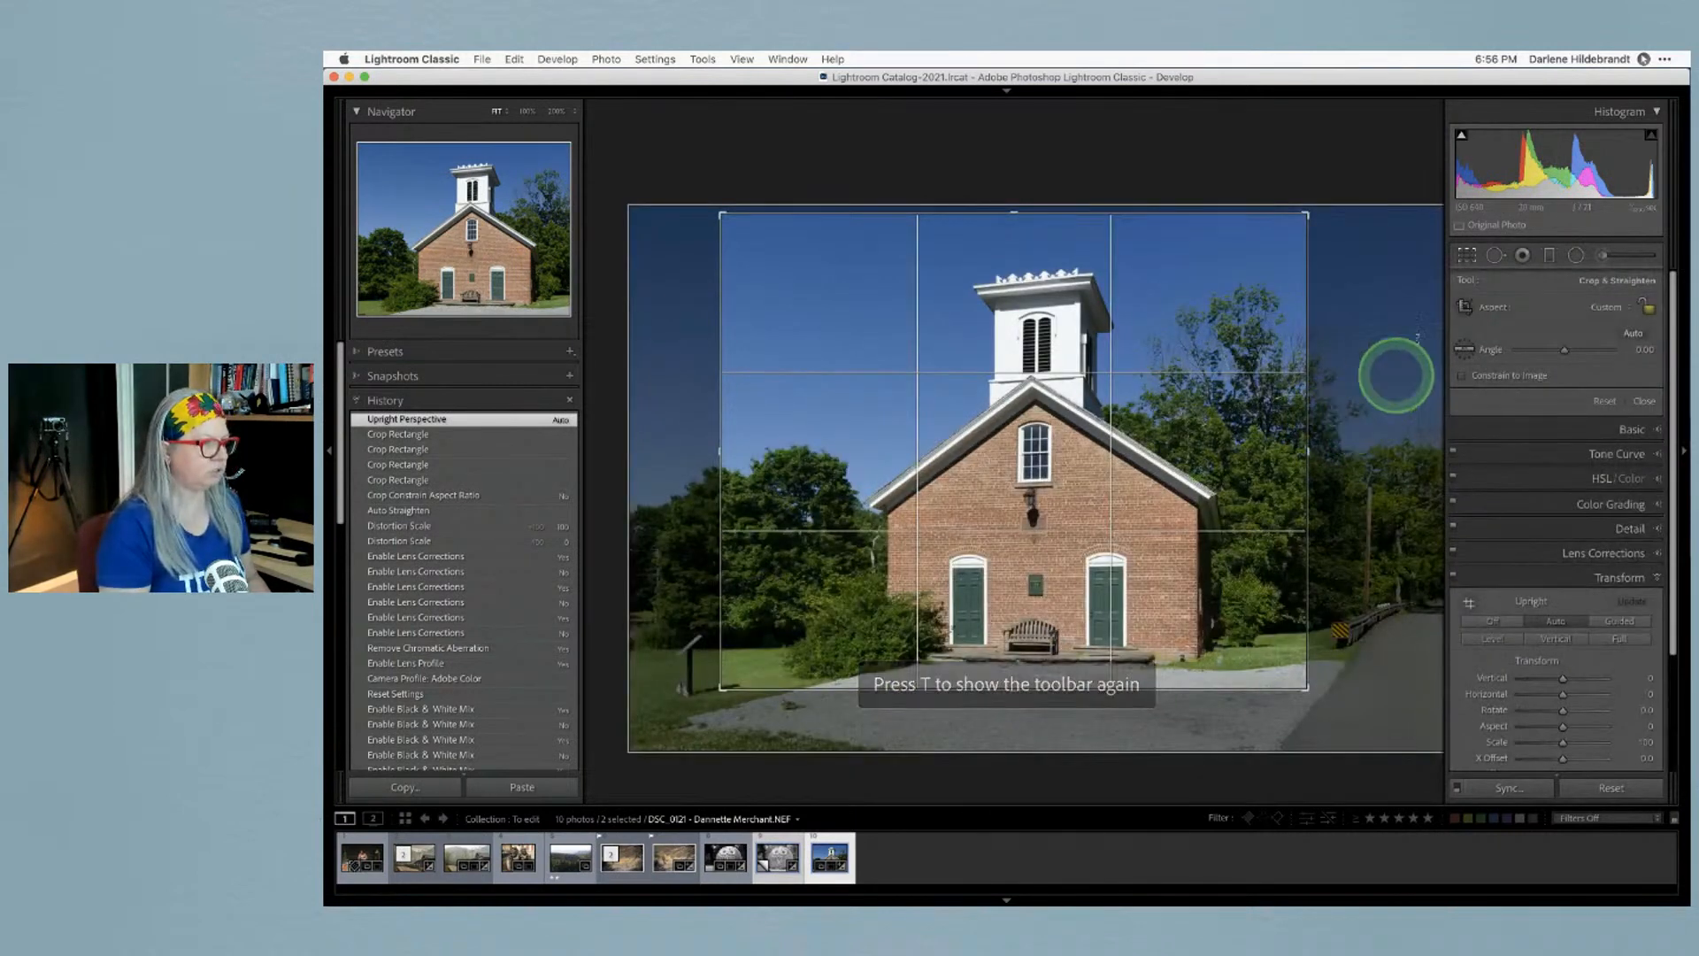
pyautogui.moveTo(1305, 167); pyautogui.dragTo(1308, 170)
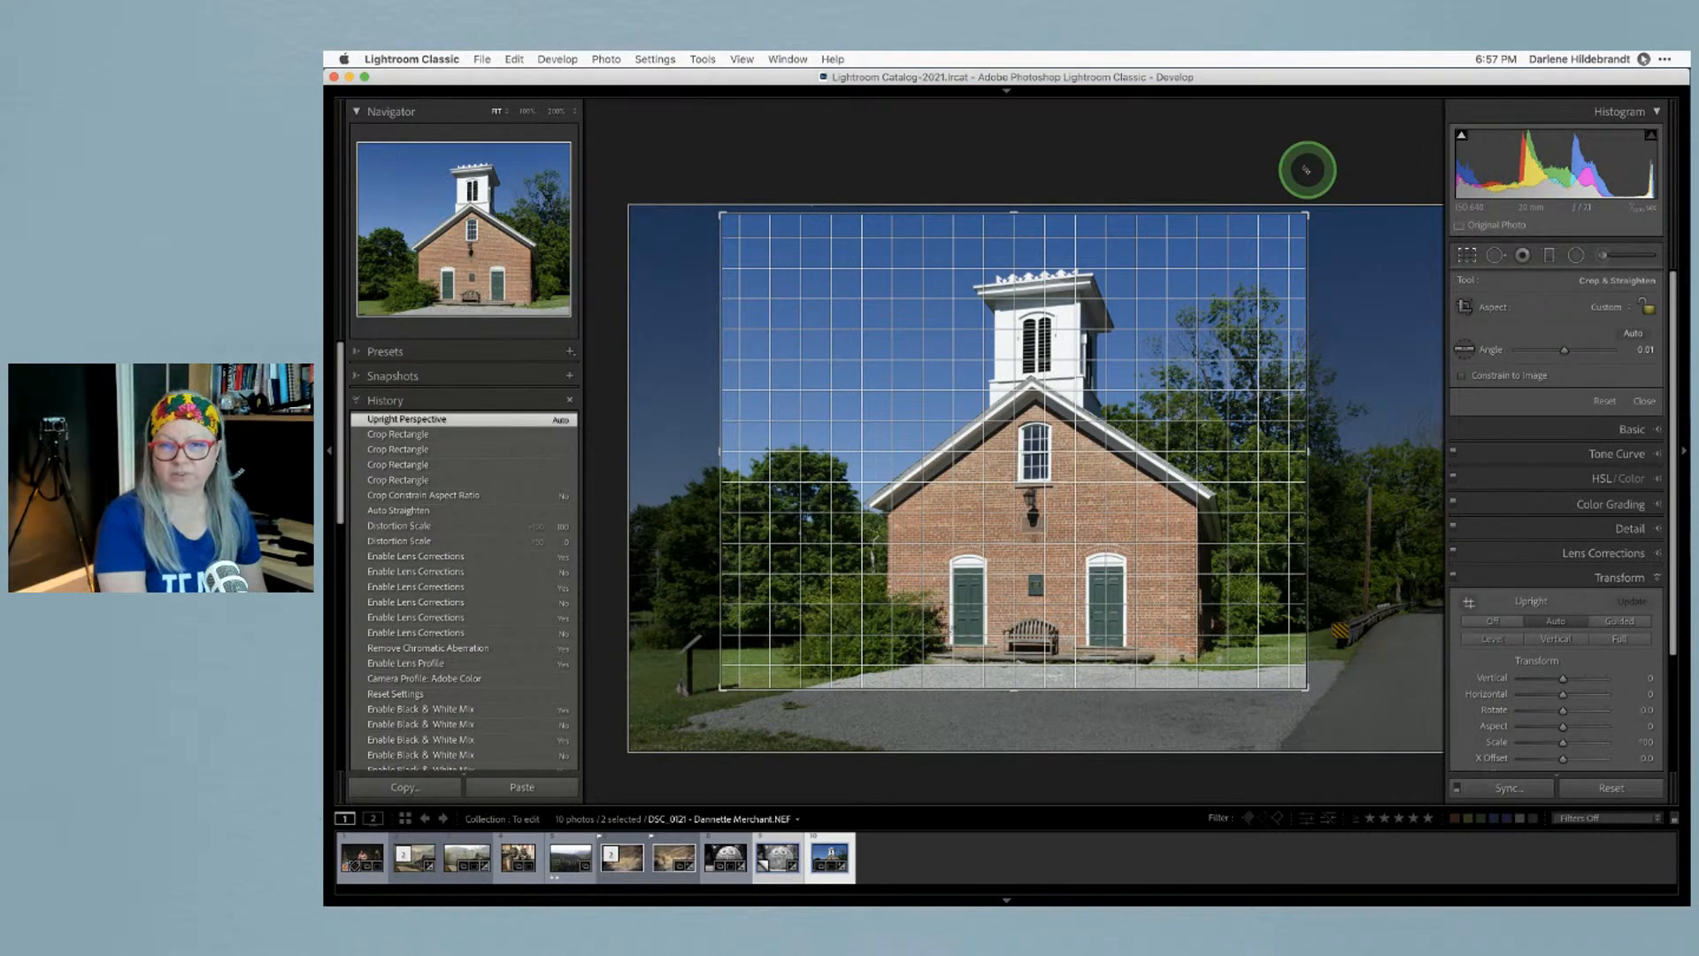
pyautogui.moveTo(1307, 169); pyautogui.dragTo(1307, 169)
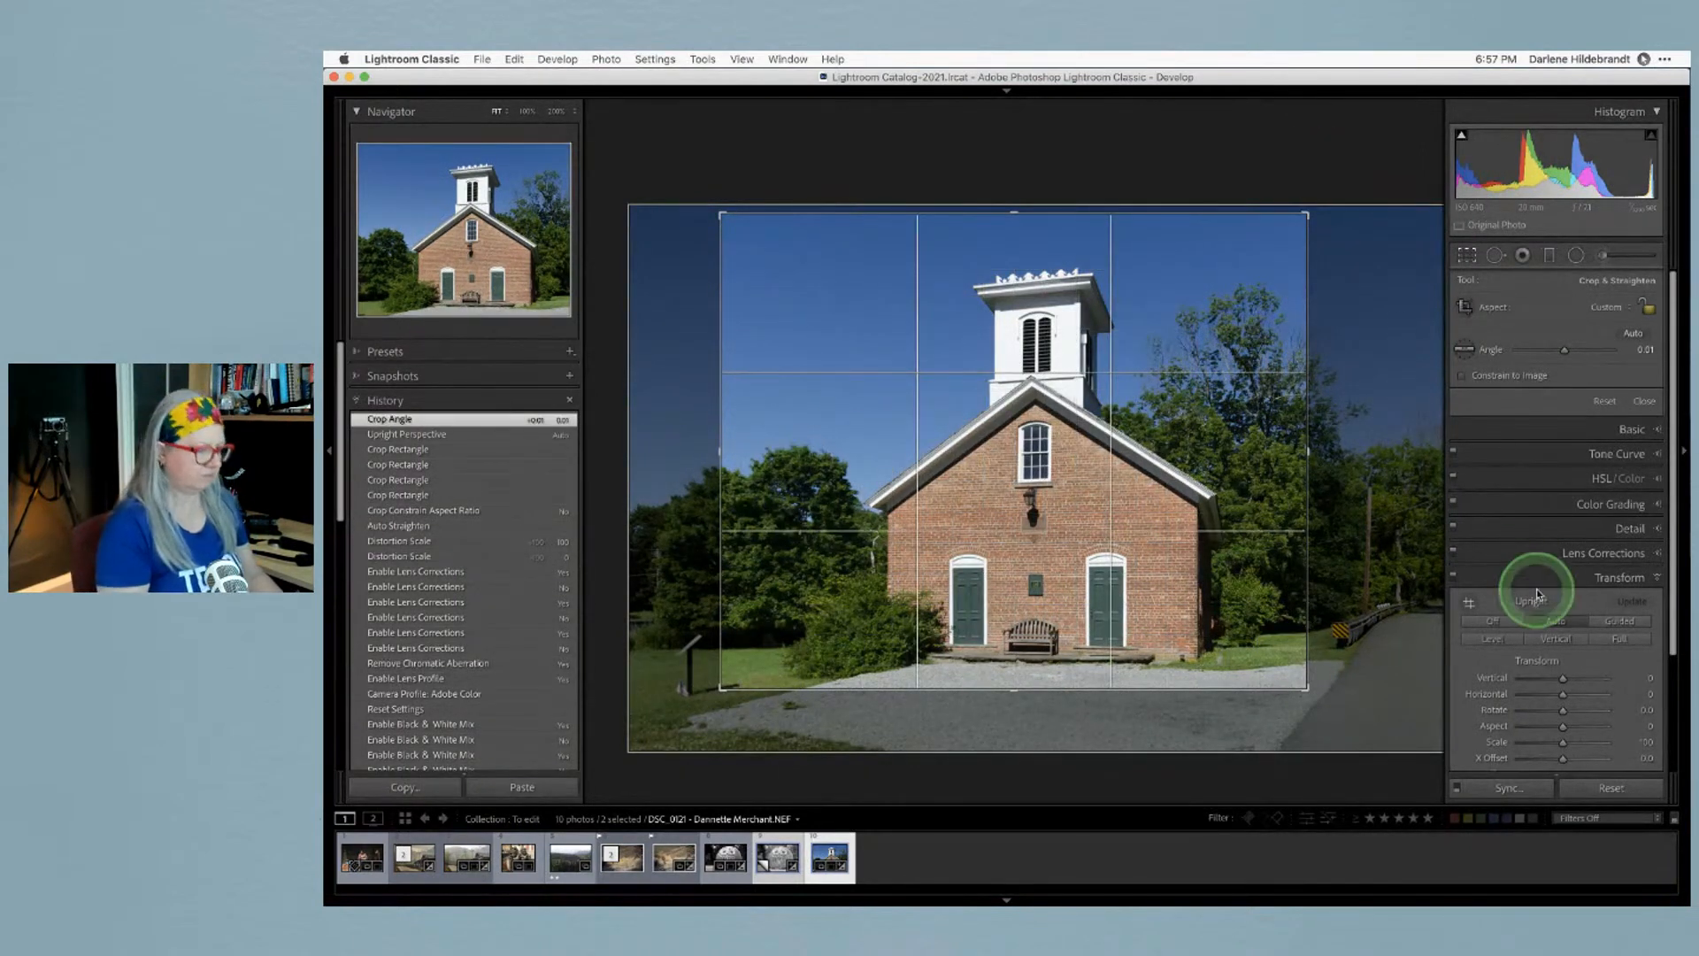
pyautogui.click(1505, 621)
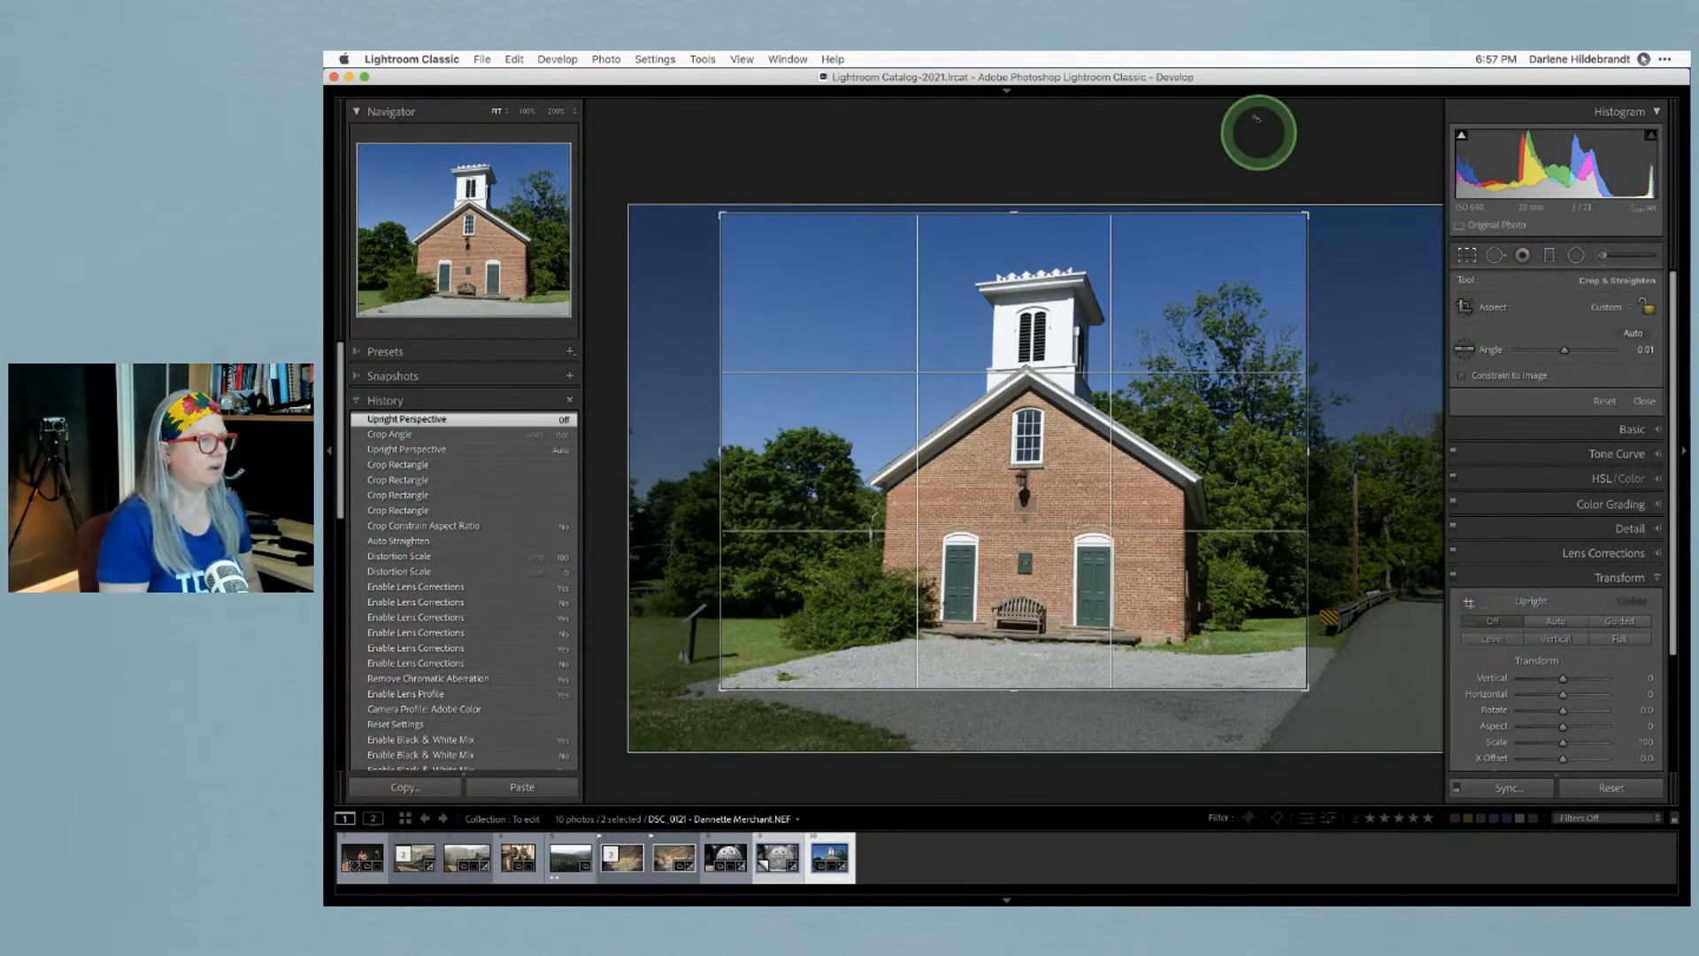
pyautogui.moveTo(1339, 183); pyautogui.dragTo(1345, 186)
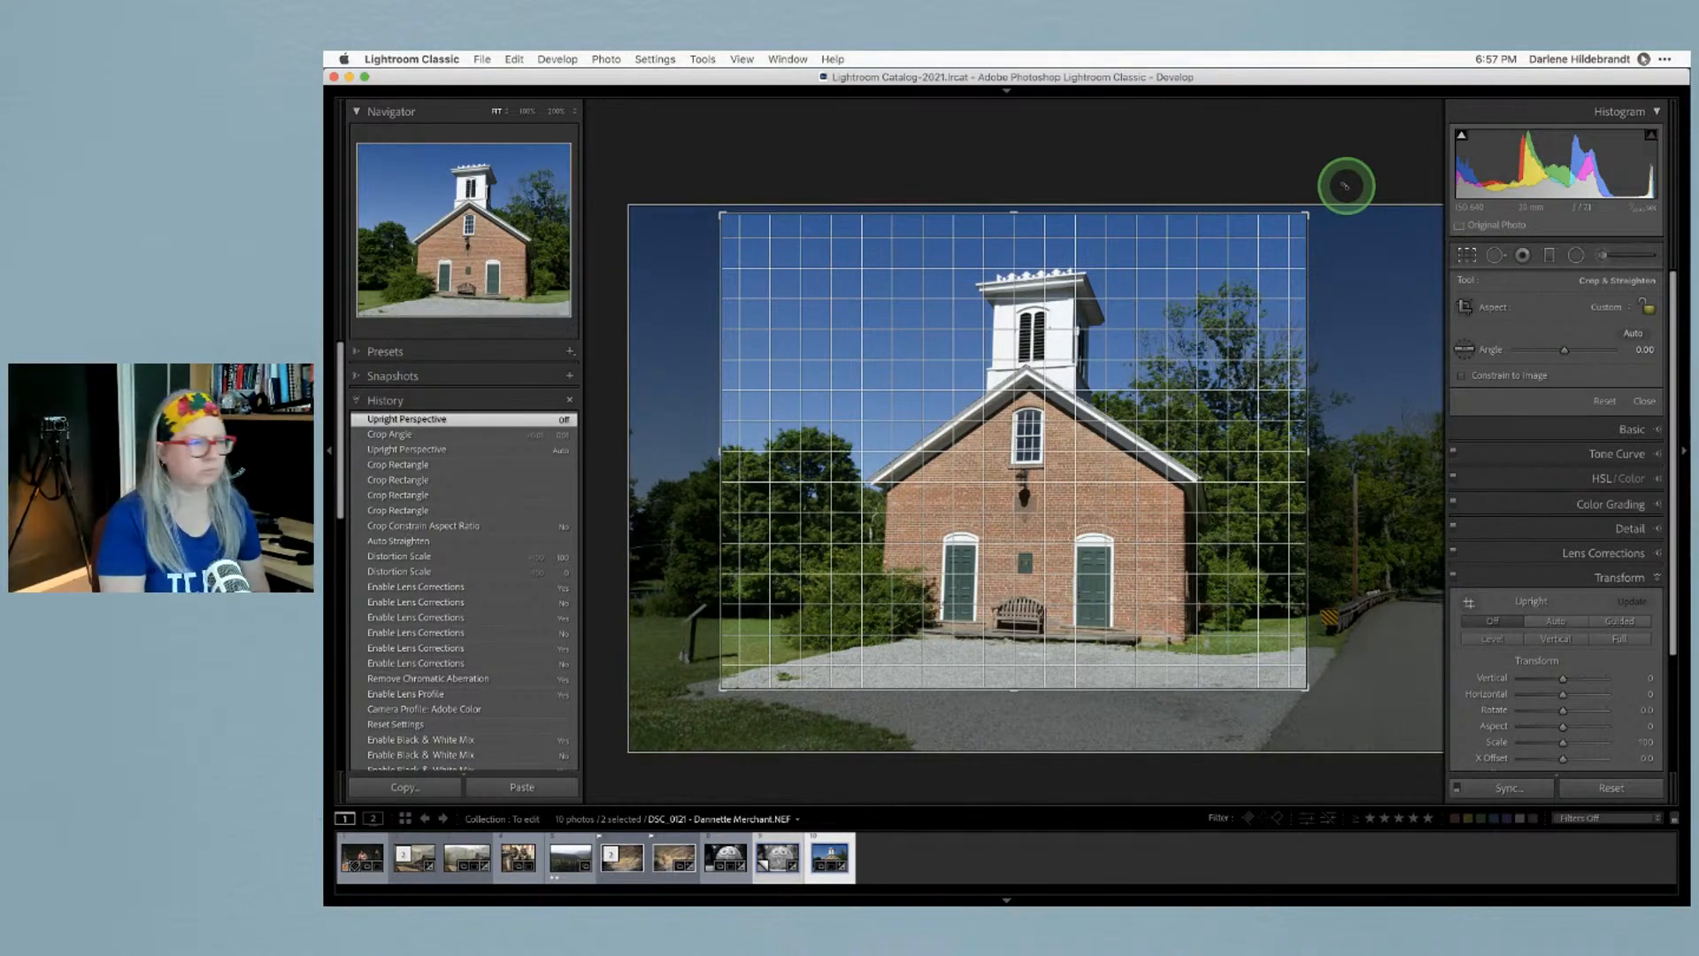
pyautogui.moveTo(1345, 186); pyautogui.dragTo(1345, 186)
pyautogui.click(1557, 622)
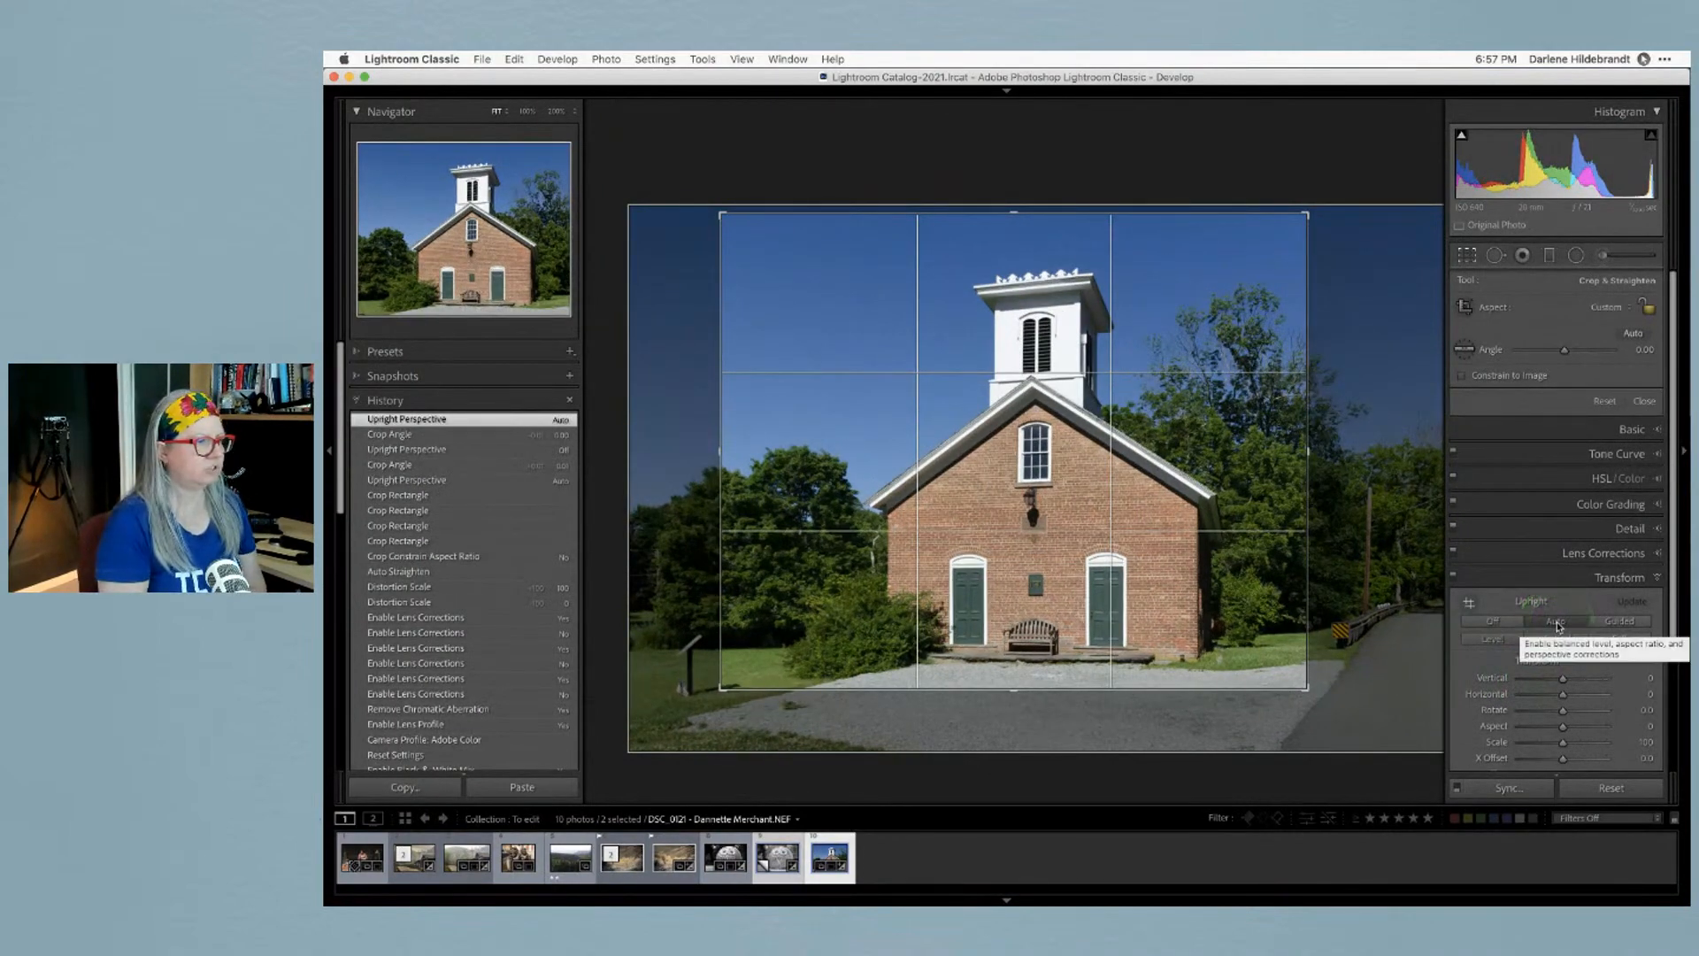
pyautogui.hotkey('ctrl', 'Up')
pyautogui.click(1345, 561)
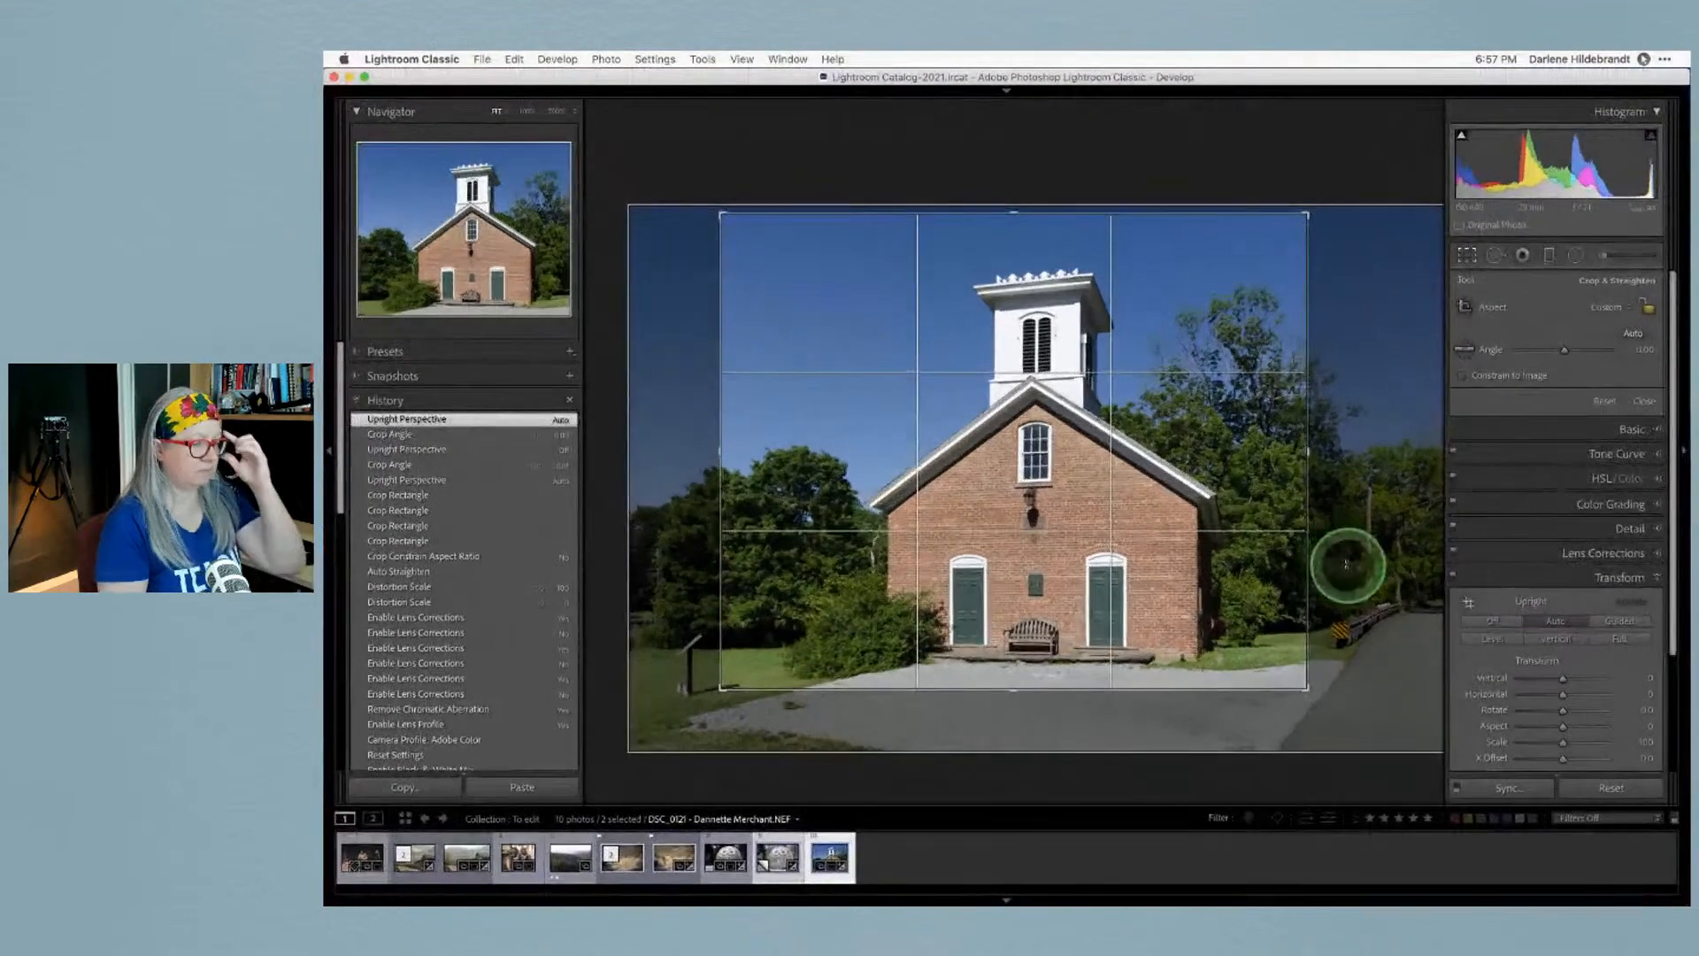
# Enable Constrain Crop in the church photo's Transform settings
pyautogui.scroll(-3, 1578, 561)
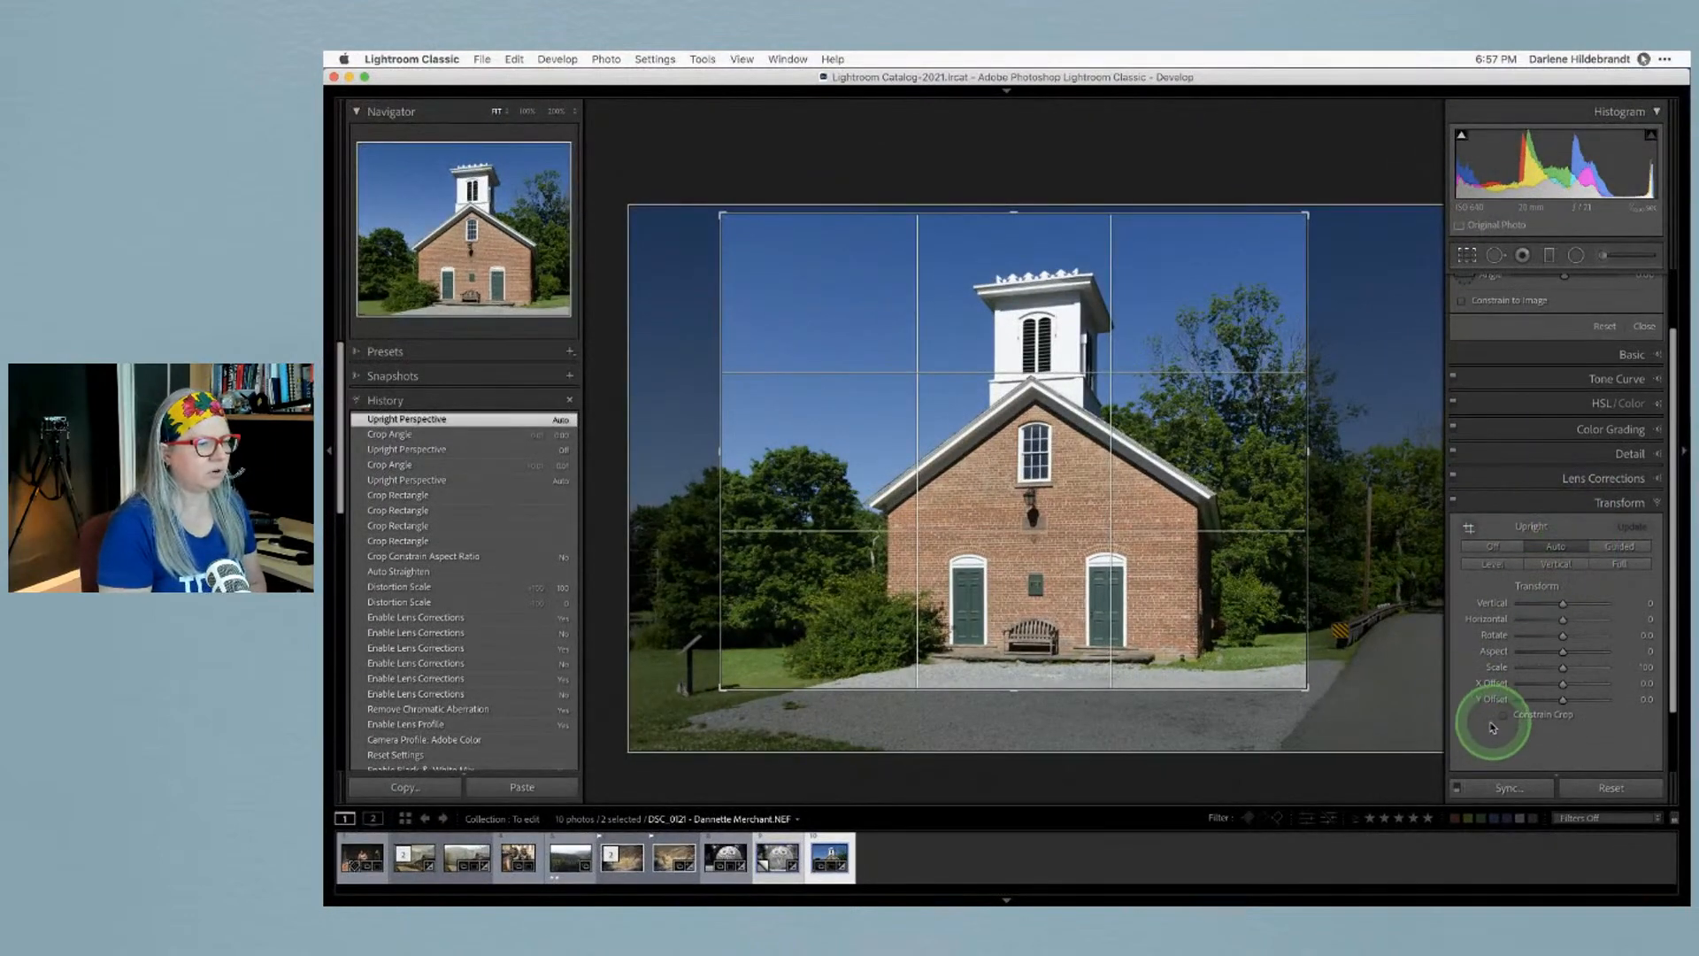
pyautogui.click(1504, 716)
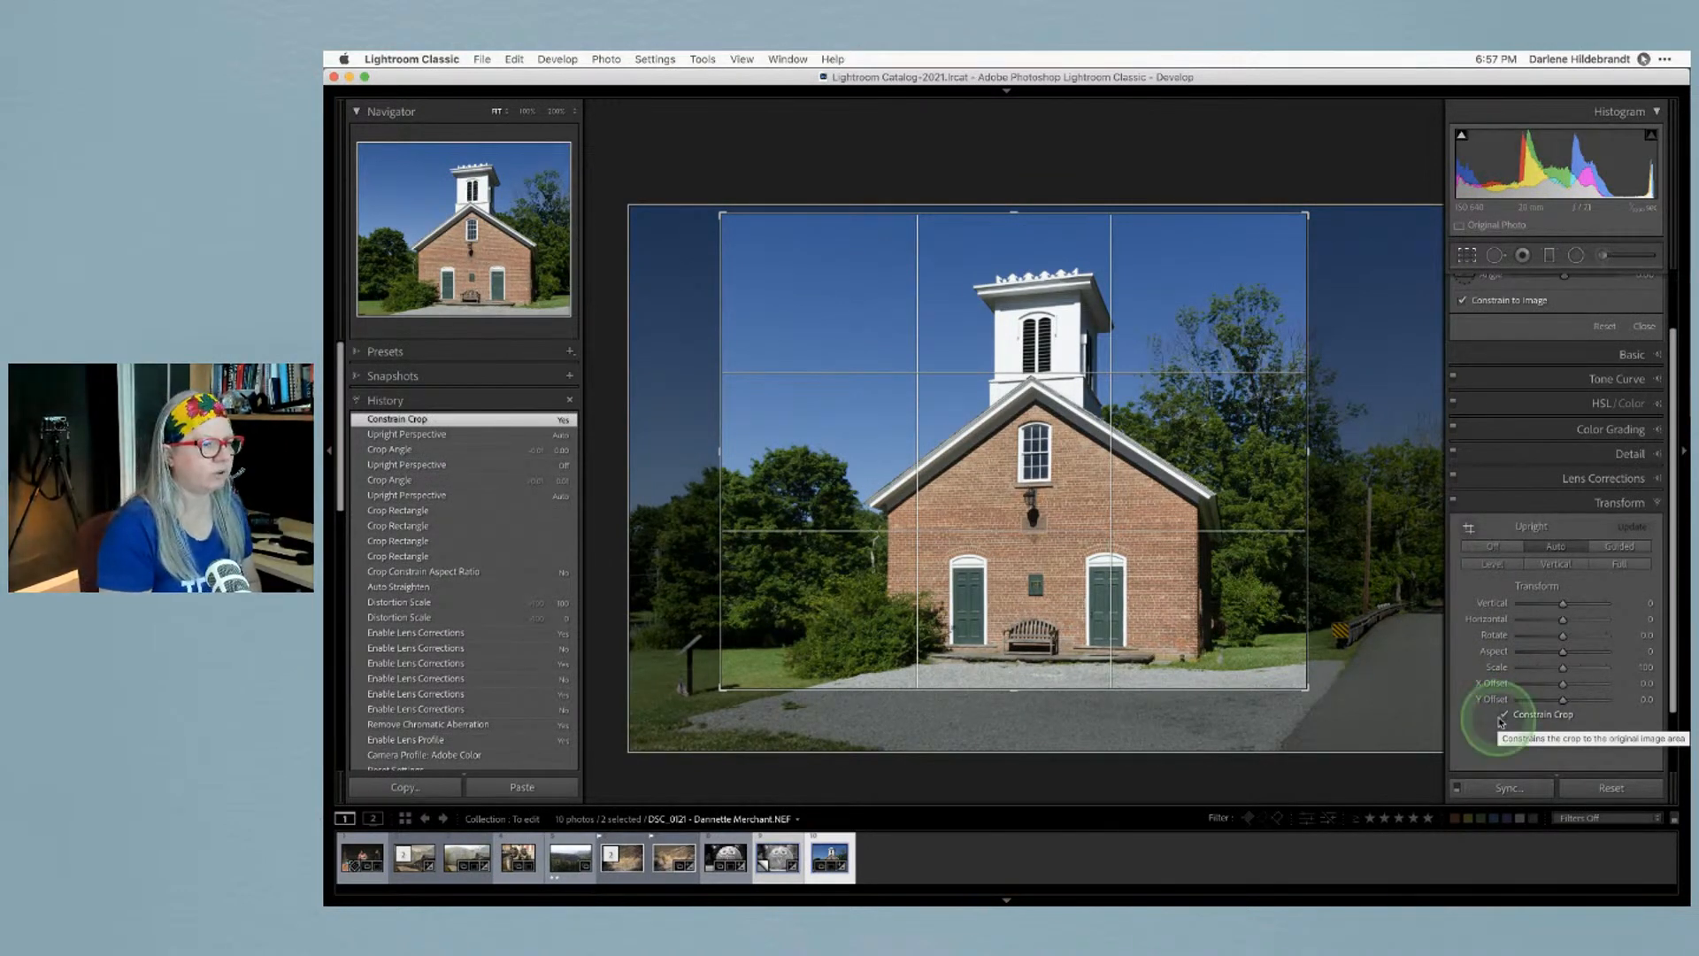
# Compare the church photo with Upright set to Full, Level and Vertical, and return Upright to Off
pyautogui.click(1492, 548)
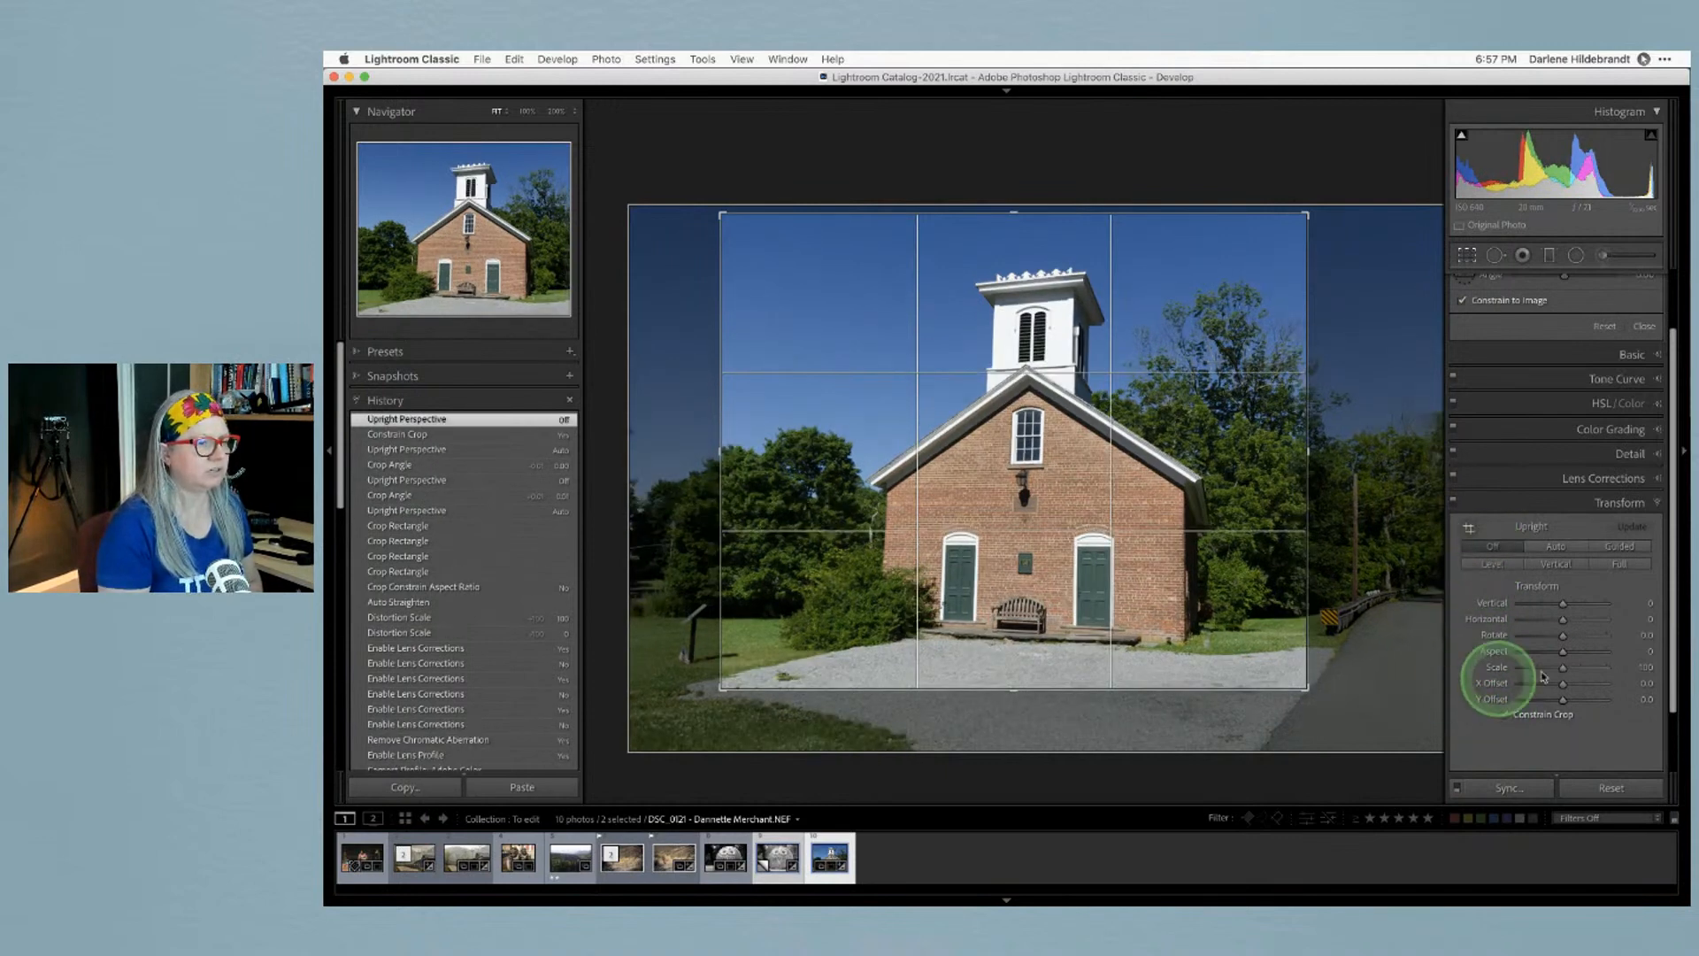
pyautogui.press('Return')
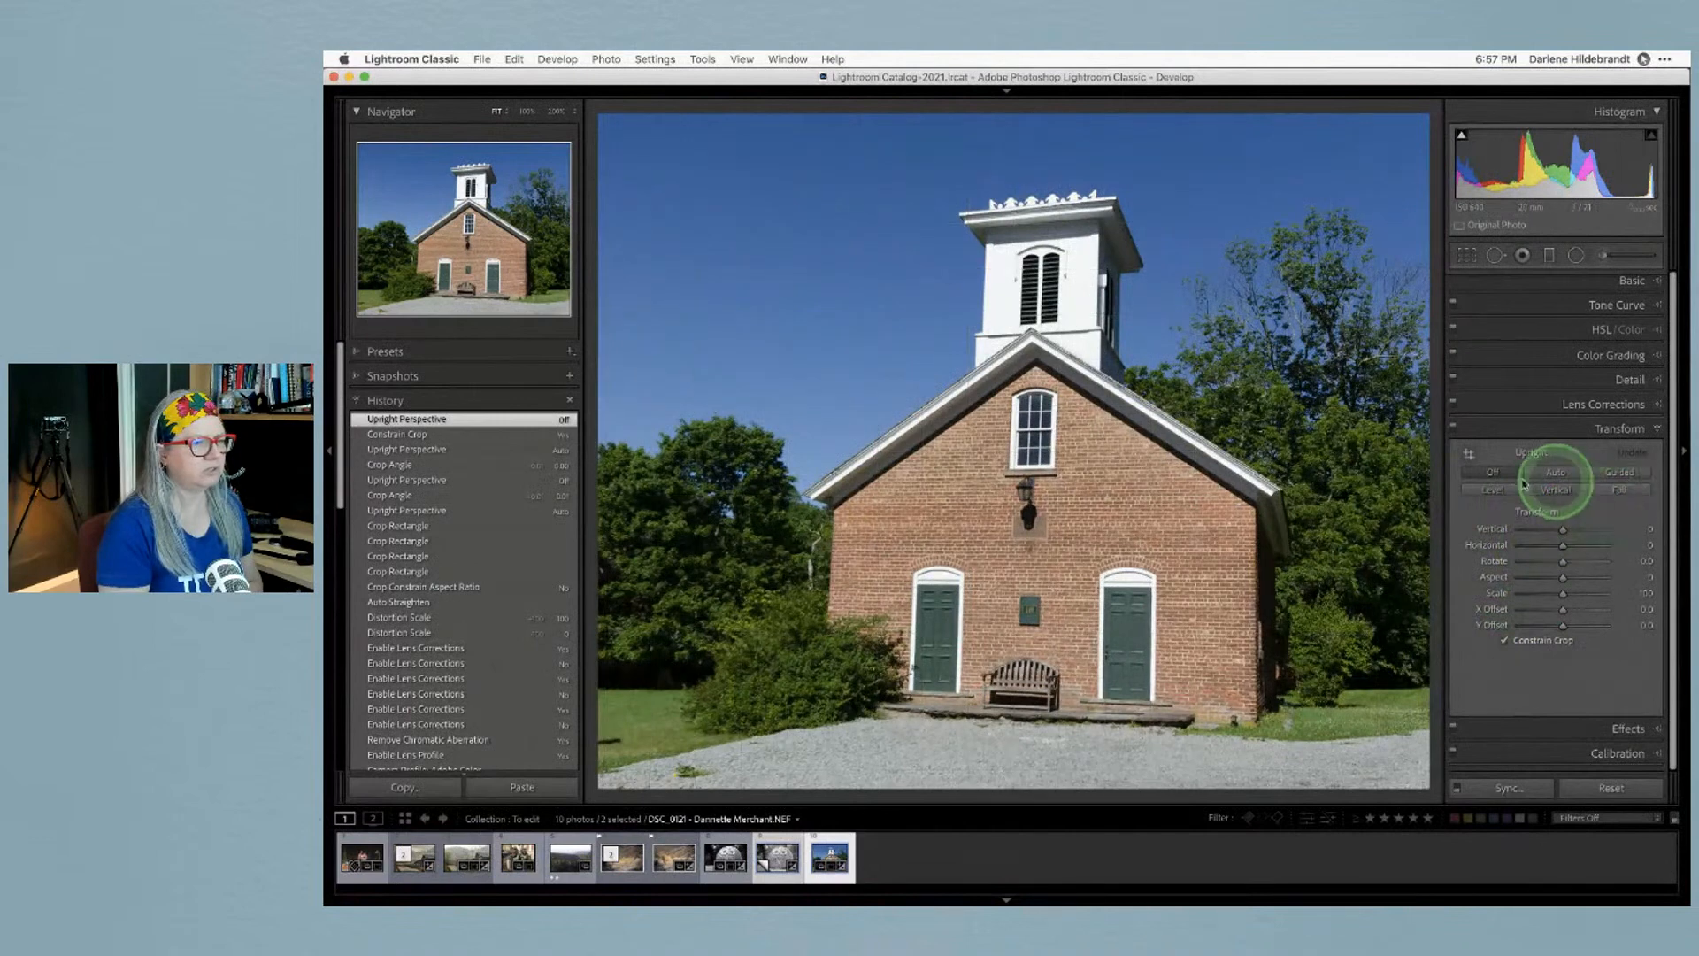
pyautogui.click(1619, 490)
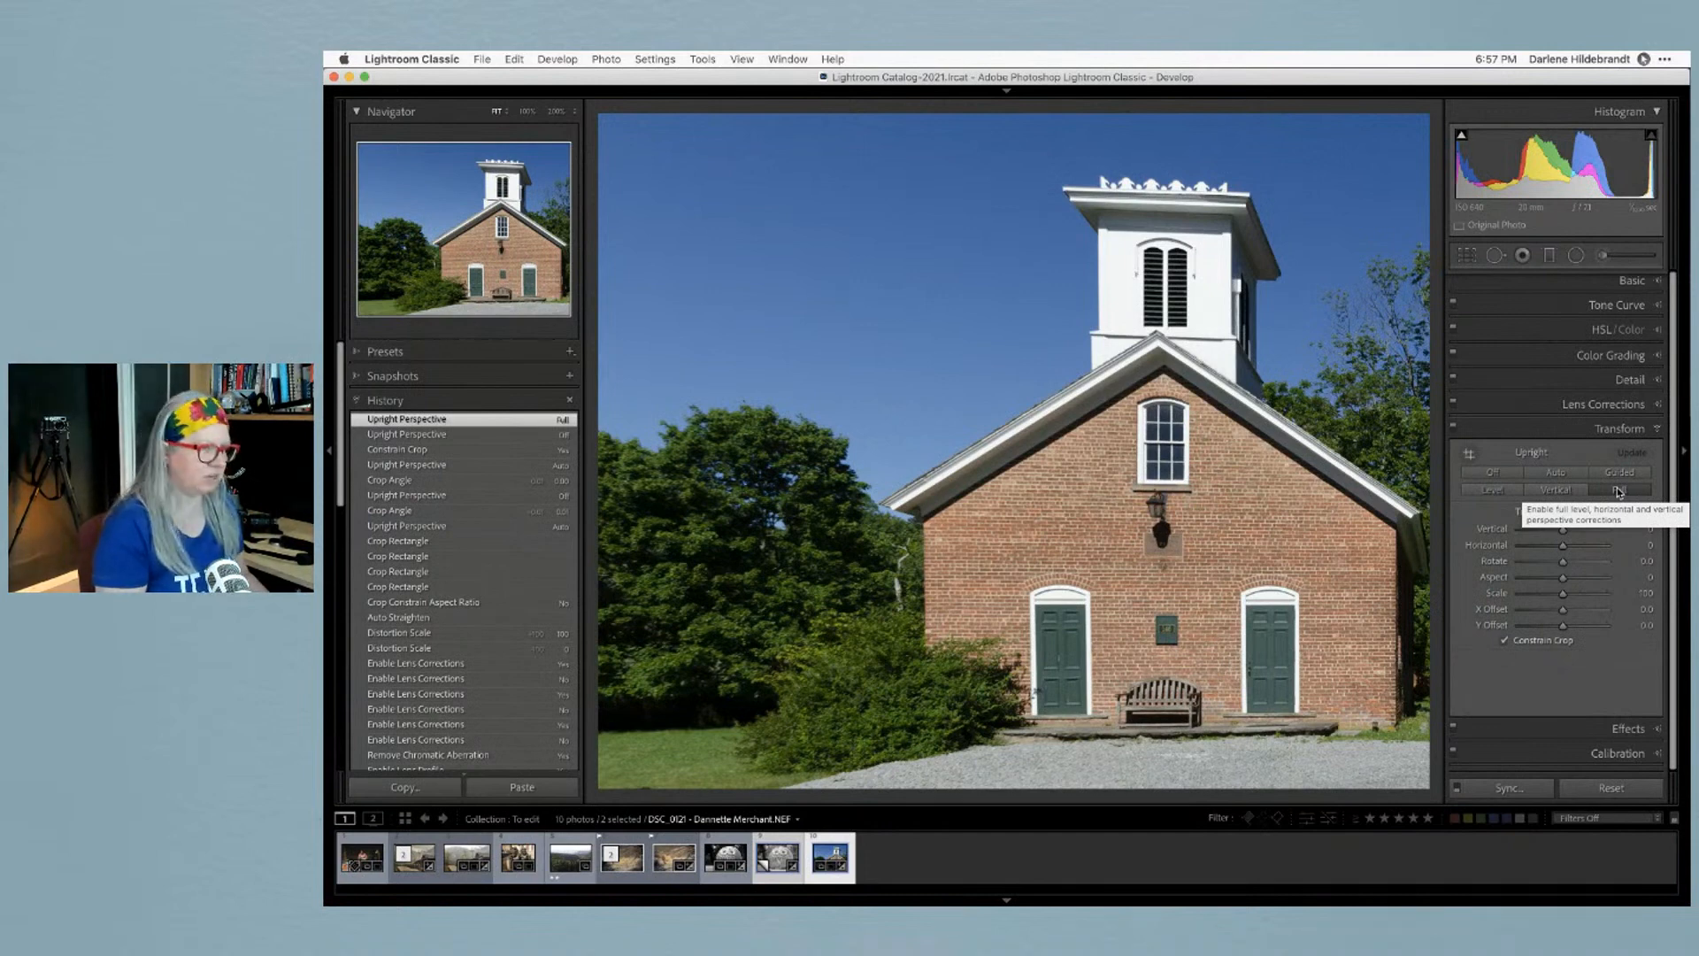
pyautogui.click(1500, 473)
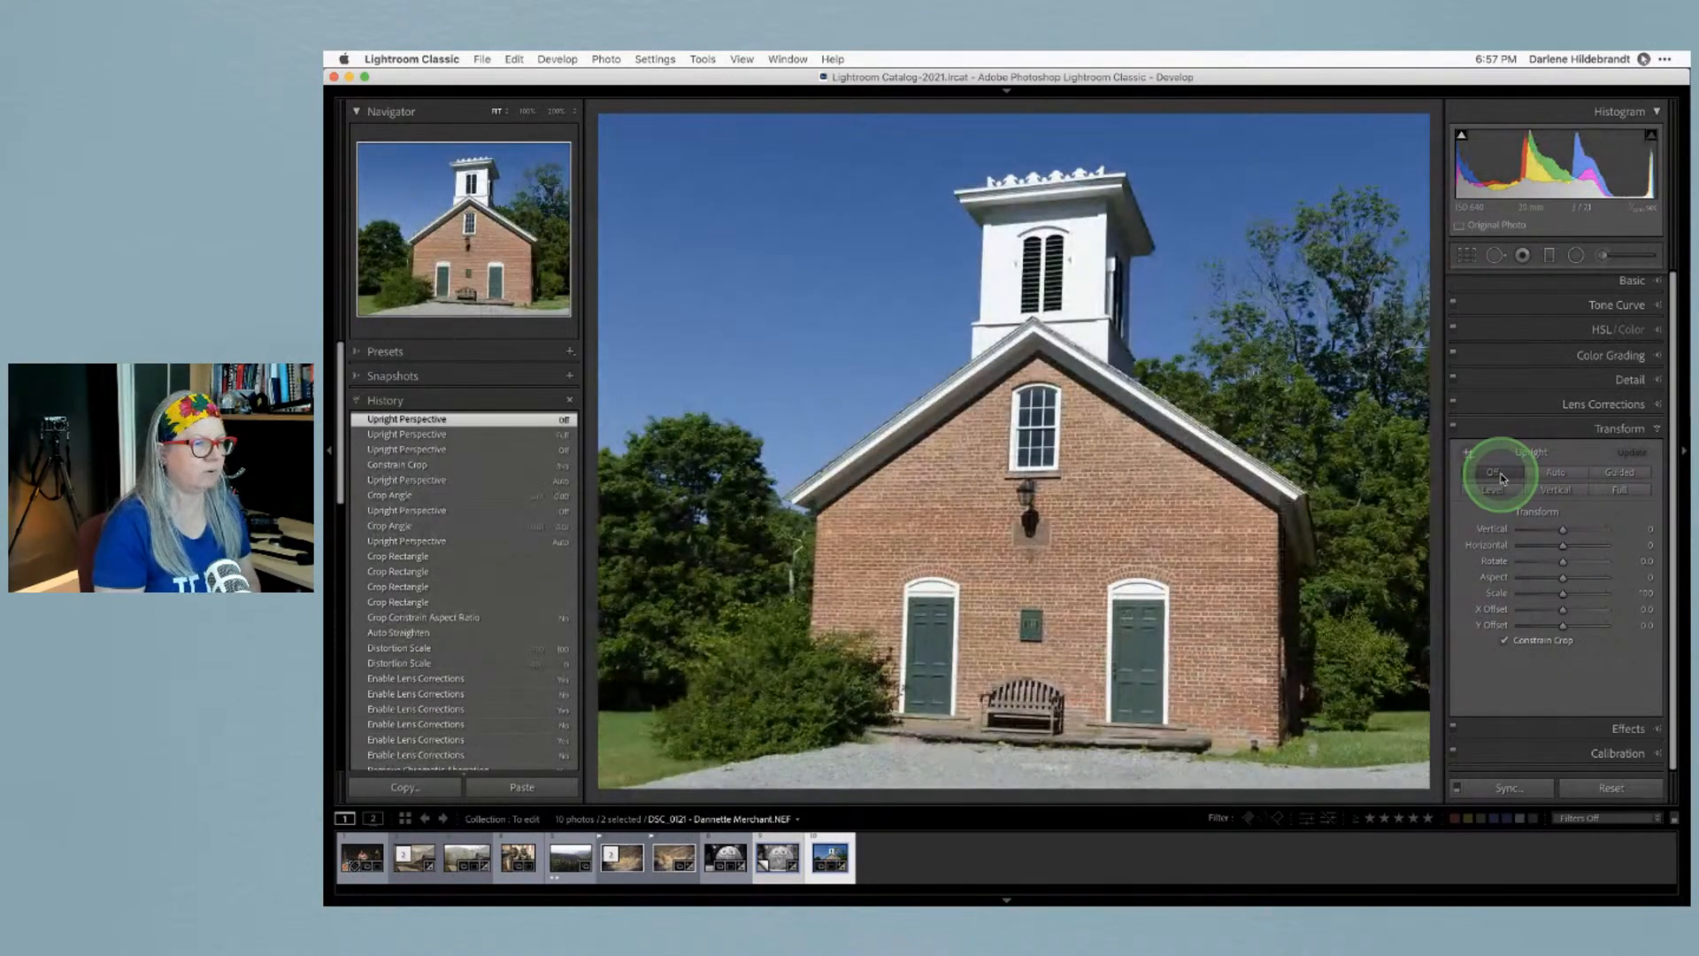
pyautogui.click(1492, 490)
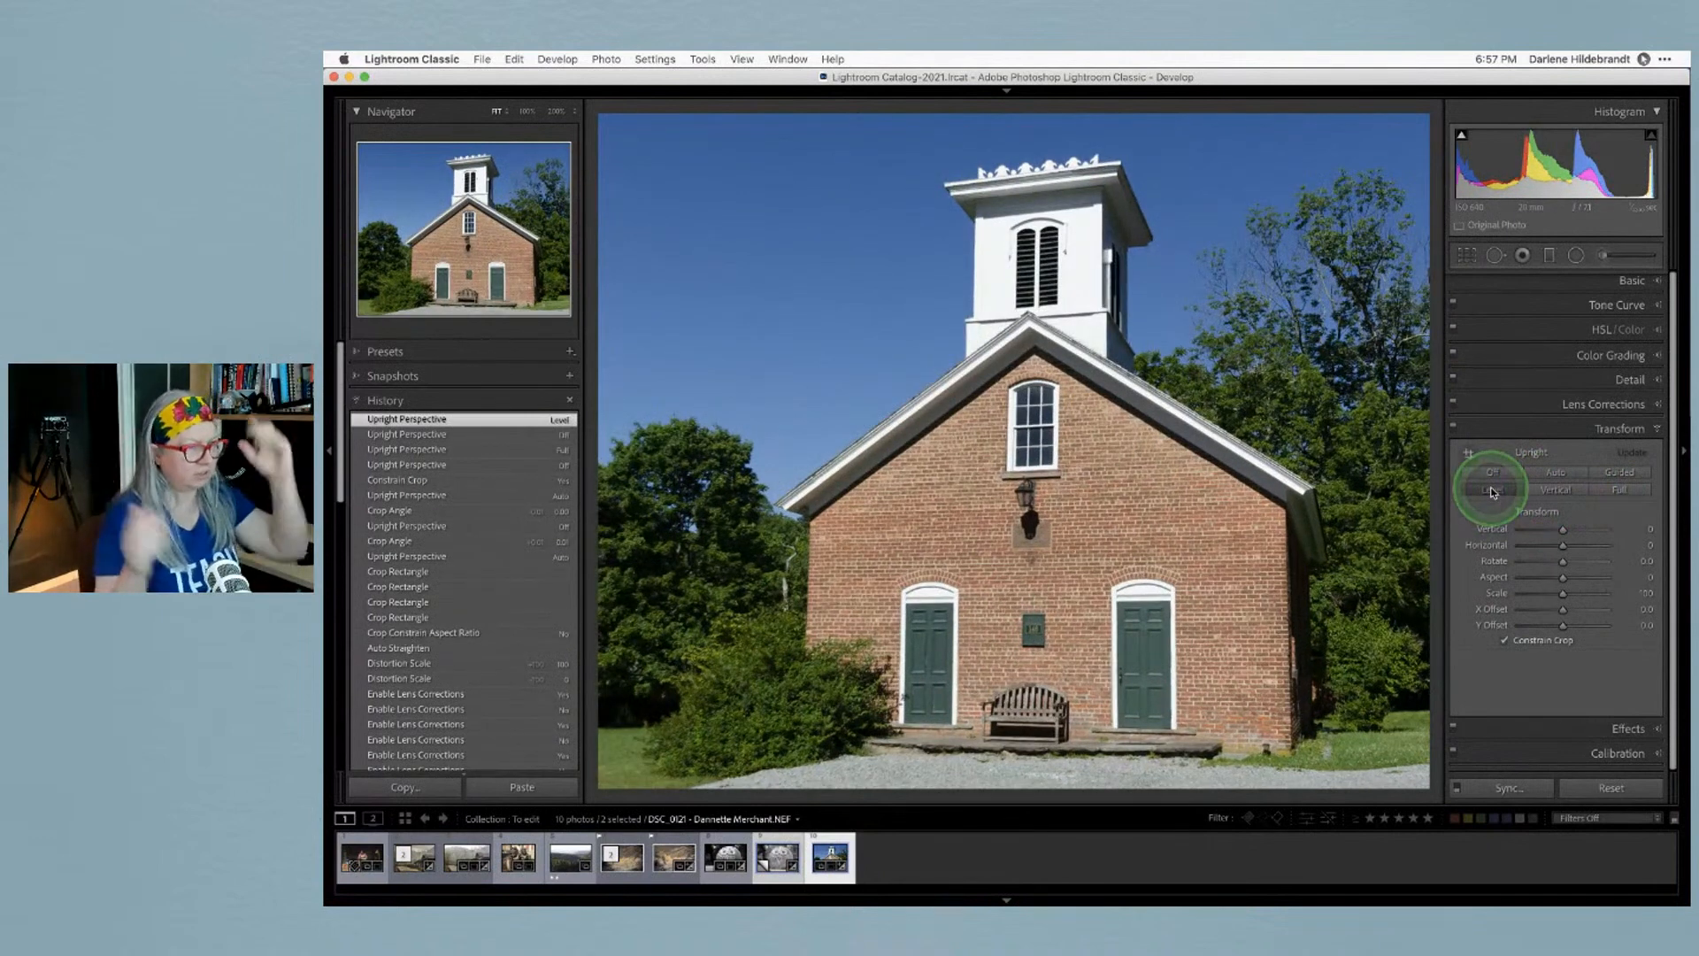
pyautogui.click(1552, 495)
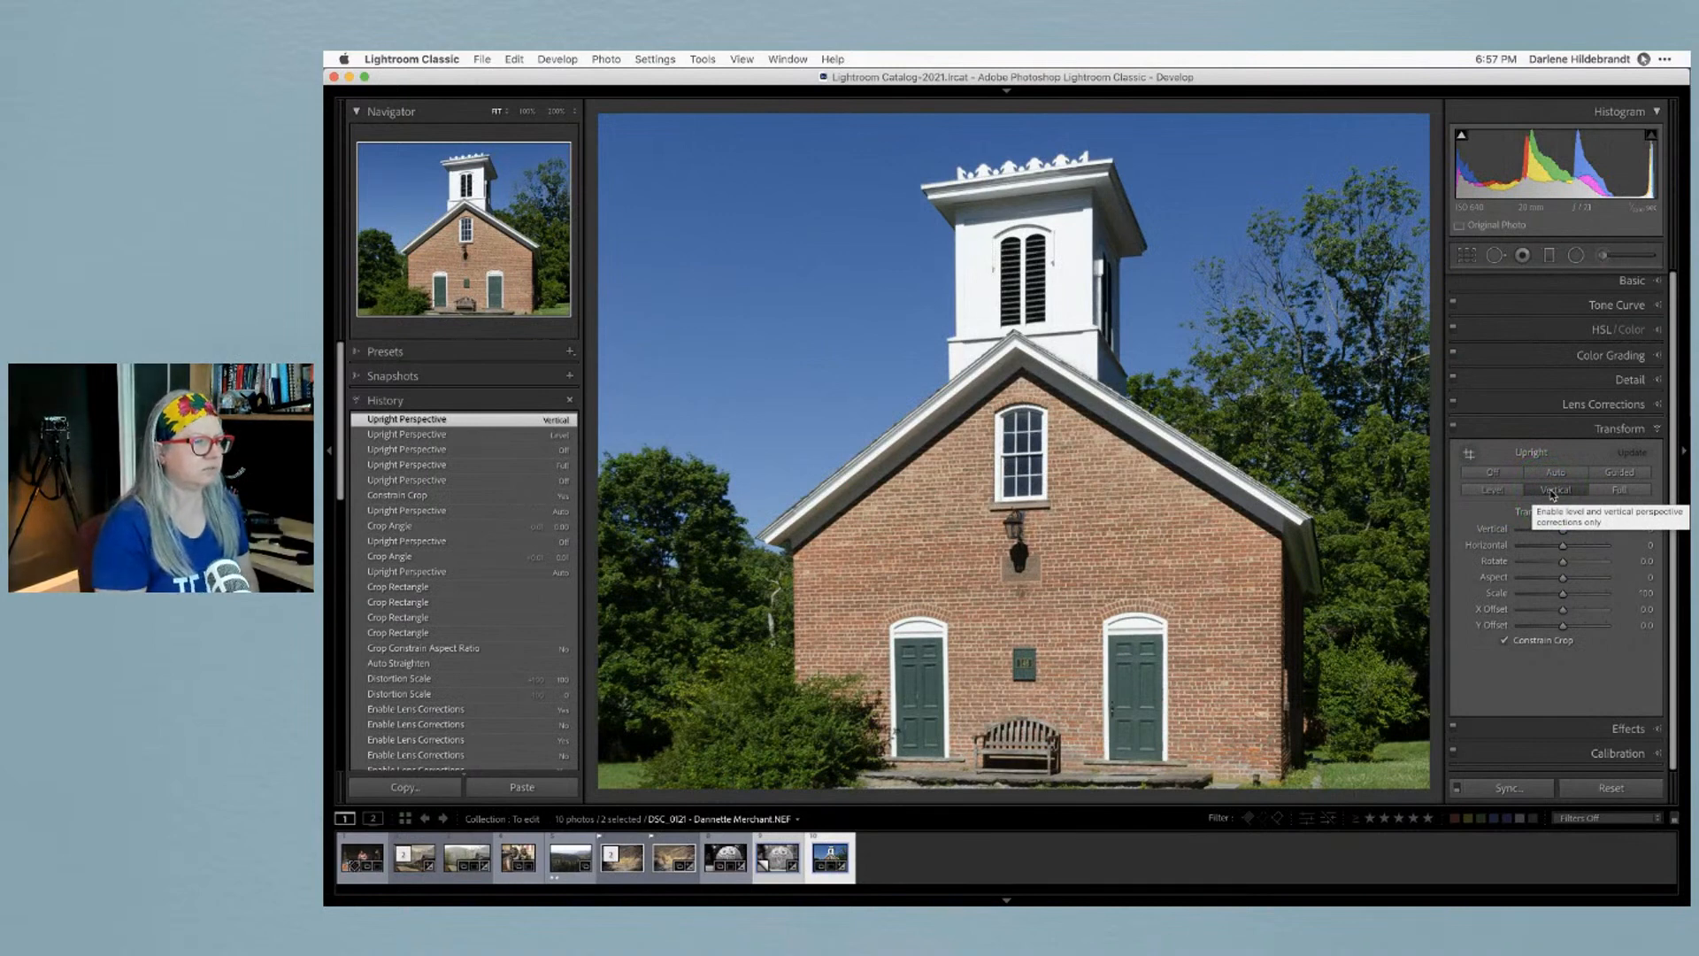
pyautogui.click(1493, 472)
pyautogui.click(1540, 503)
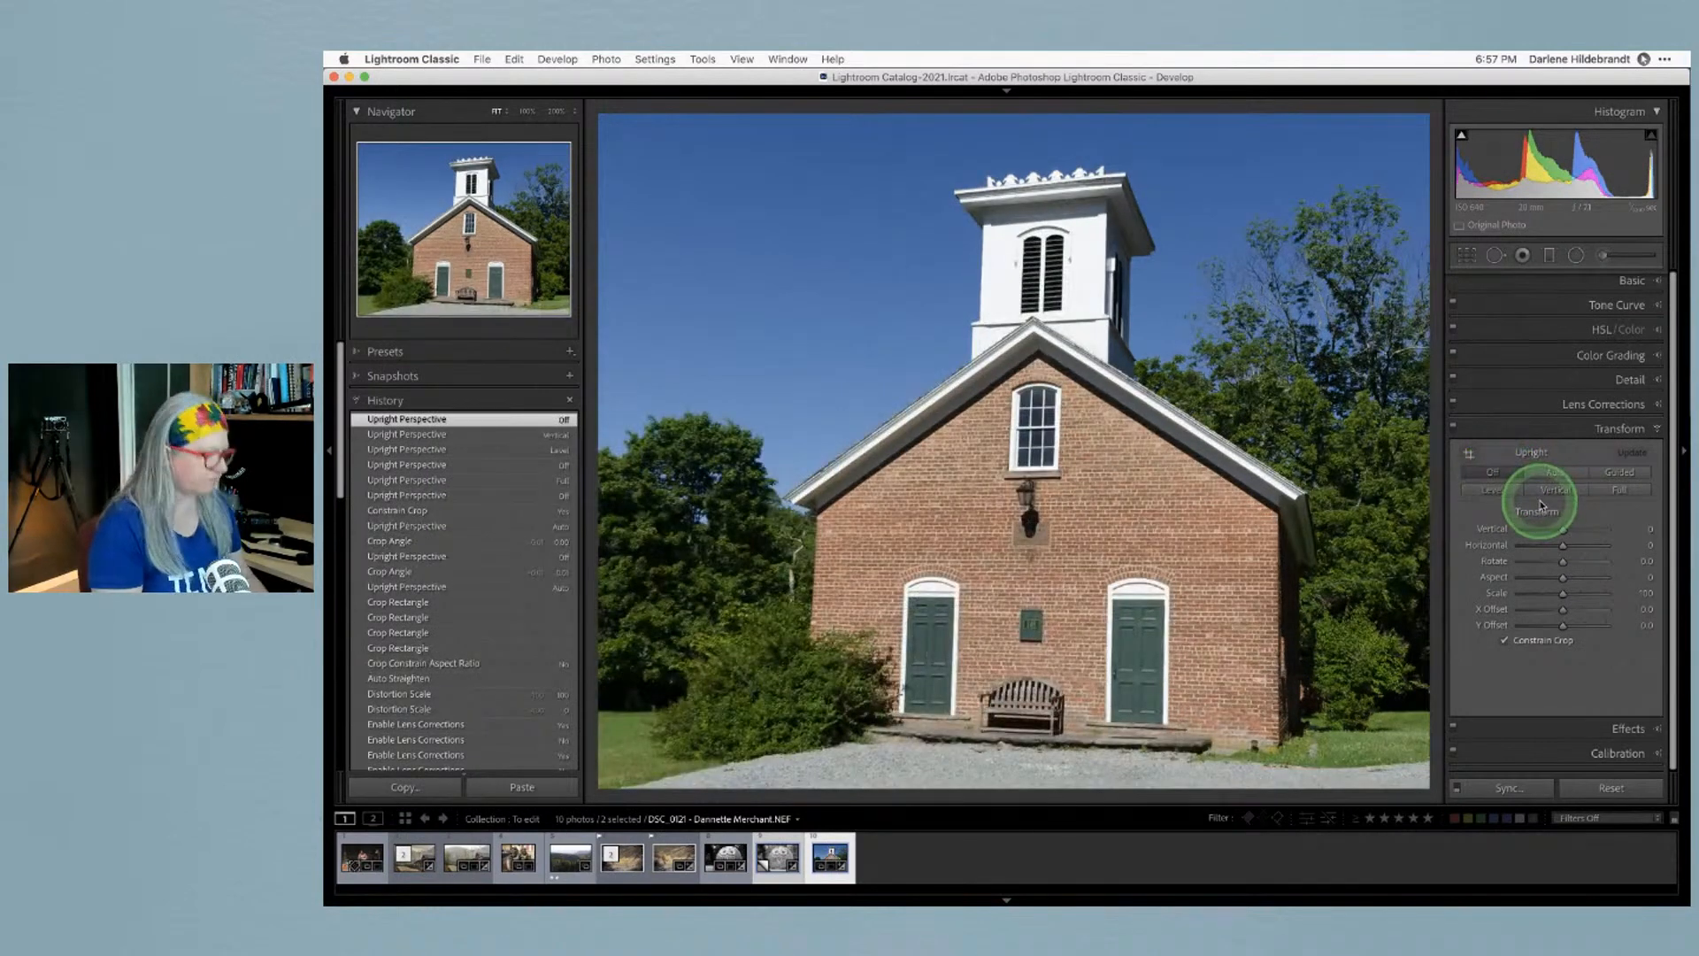
# Auto-straighten the church photo and enlarge the crop slightly around the building
pyautogui.press('r')
pyautogui.click(1633, 333)
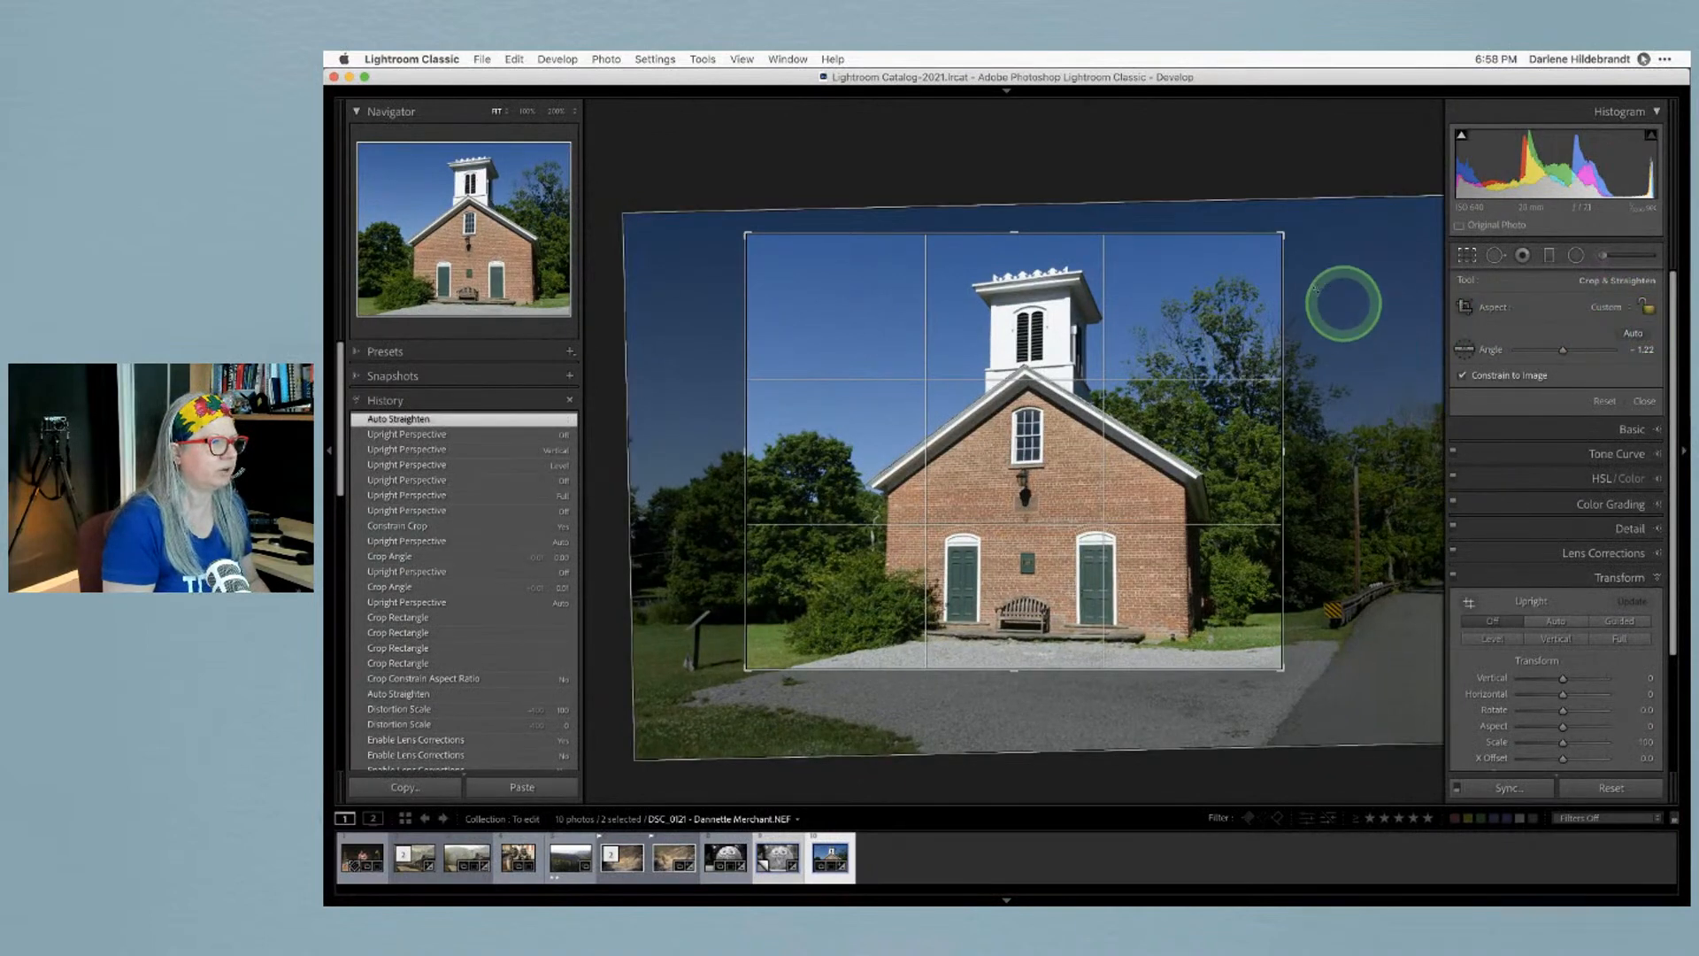
pyautogui.moveTo(1278, 234); pyautogui.dragTo(1294, 223)
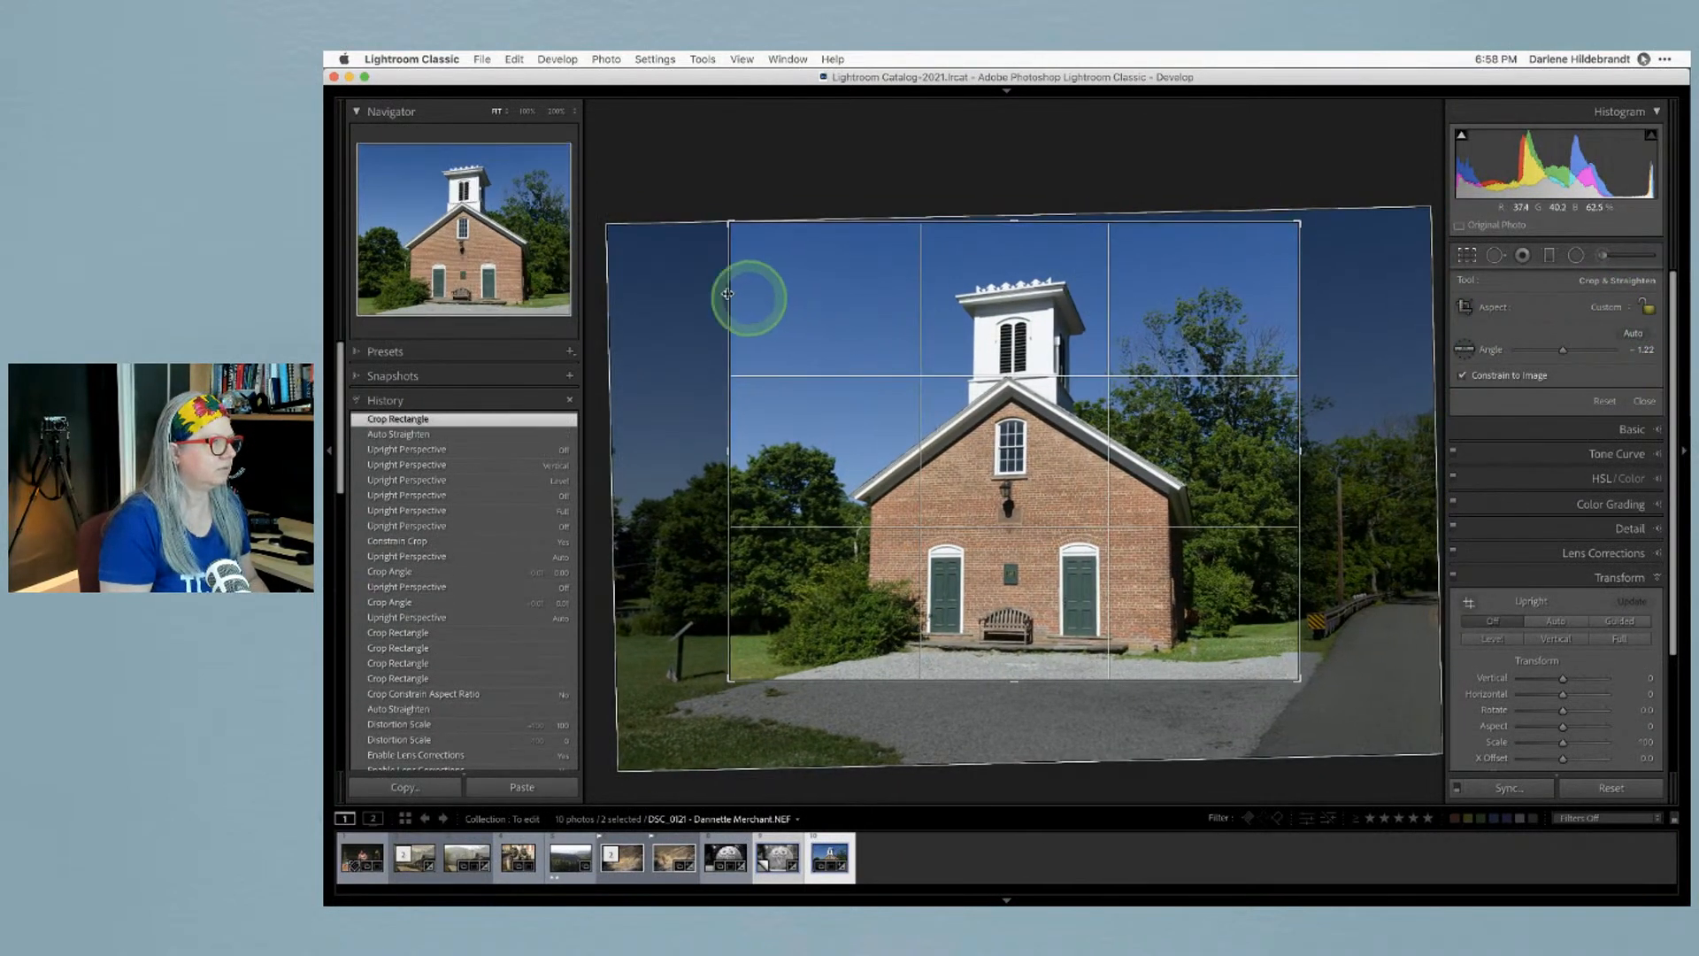
pyautogui.moveTo(716, 288); pyautogui.dragTo(717, 322)
pyautogui.press('Return')
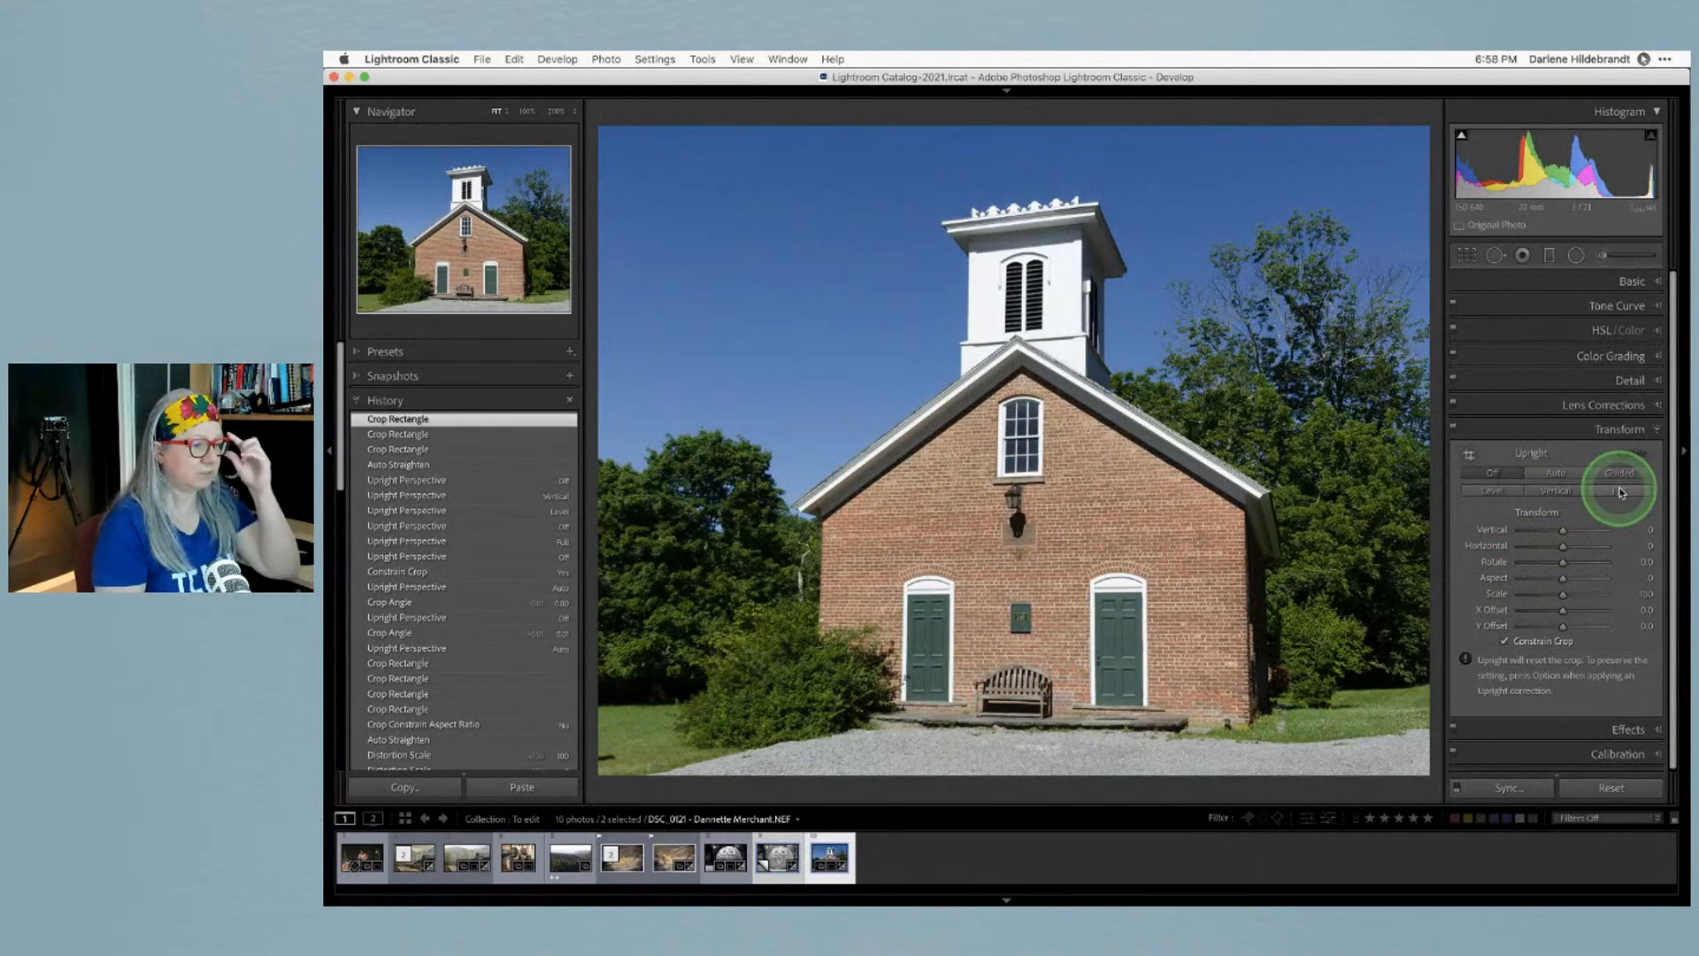
# Try Guided Upright with vertical guides along both doors and the right wall corner, plus a horizontal guide at the tower base, and update it
pyautogui.click(1619, 473)
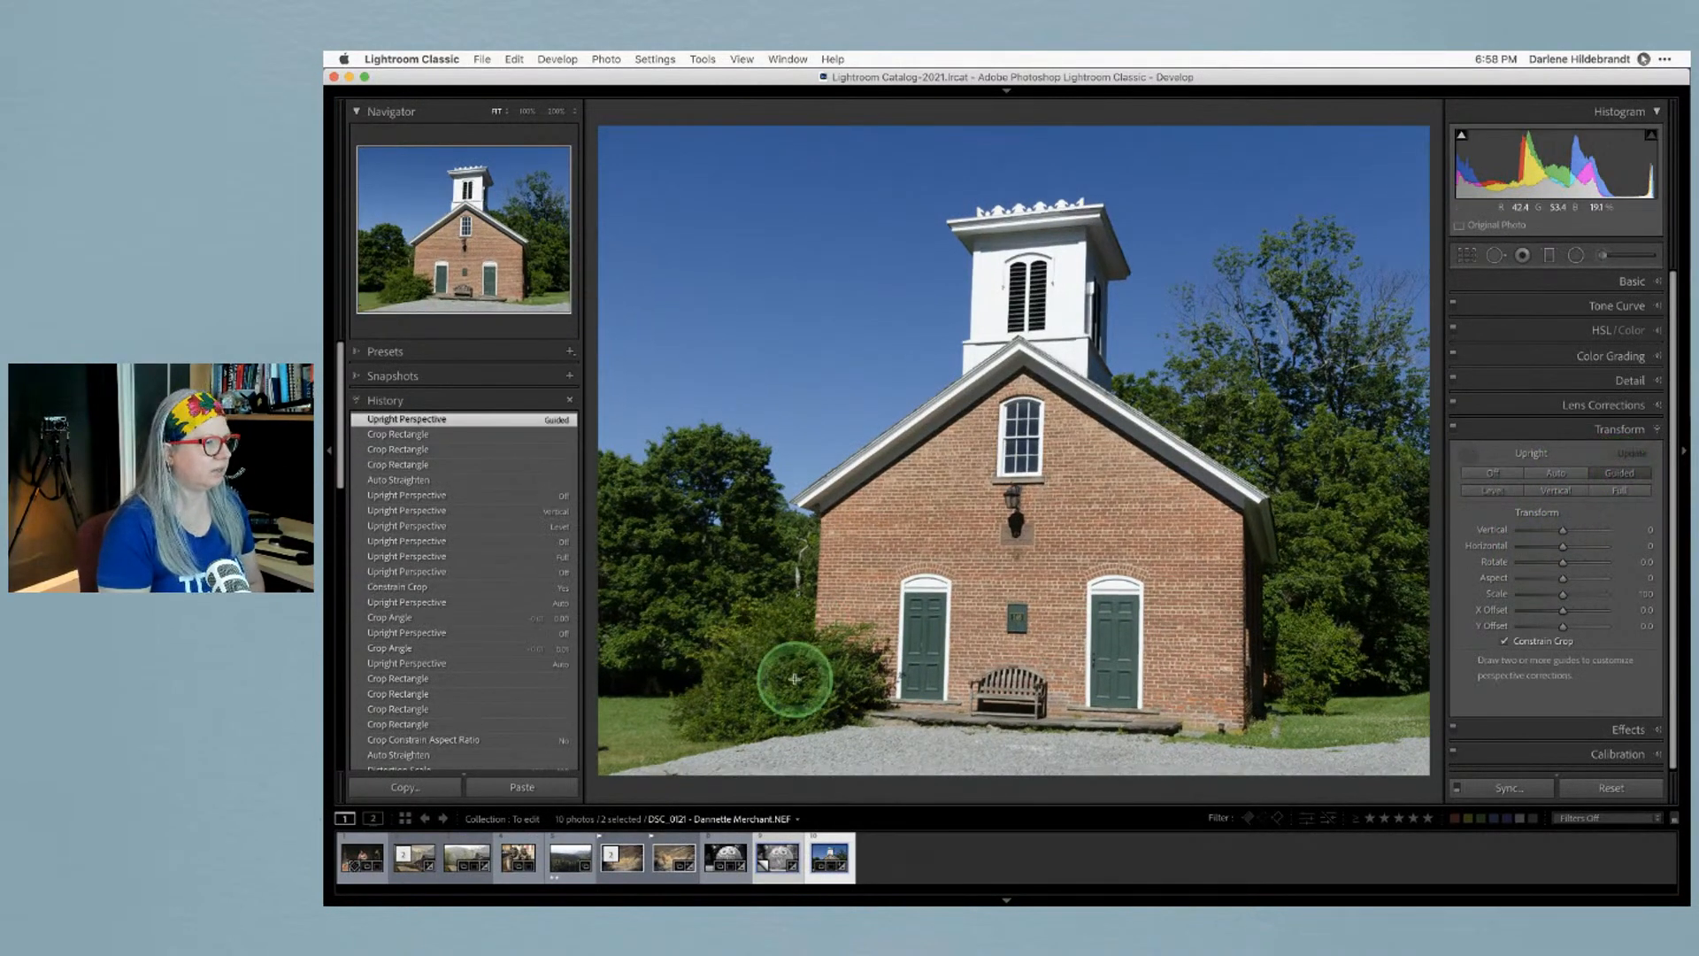
pyautogui.moveTo(896, 719); pyautogui.dragTo(908, 376)
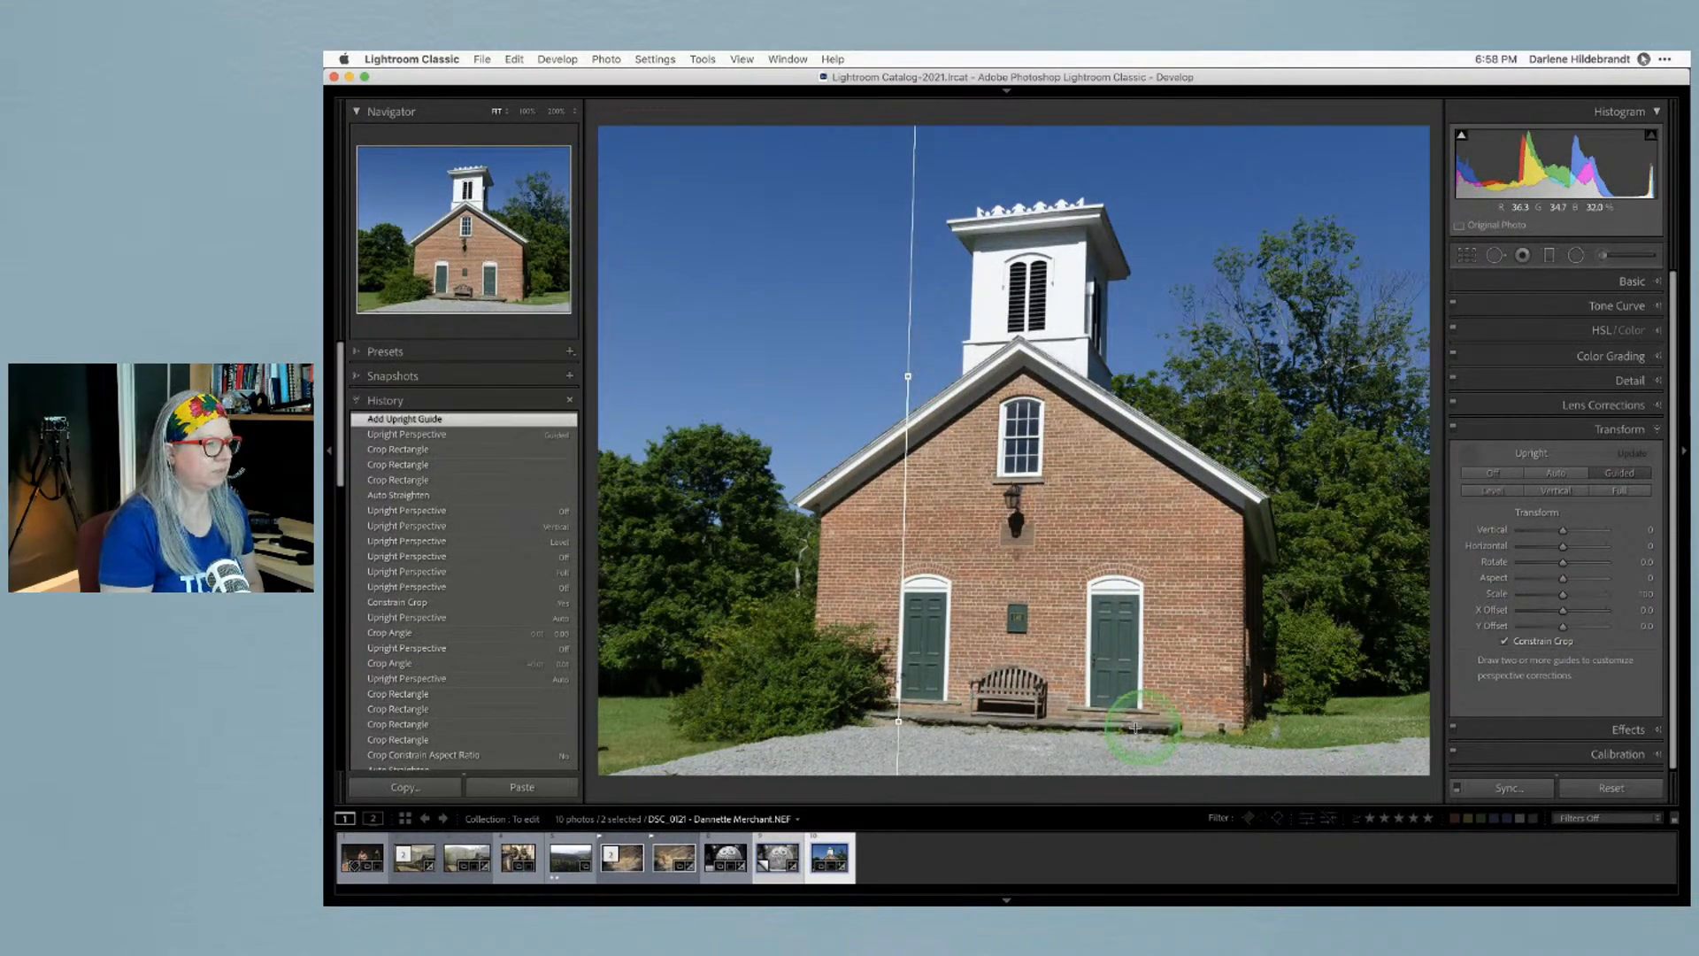
pyautogui.moveTo(1140, 708); pyautogui.dragTo(1142, 331)
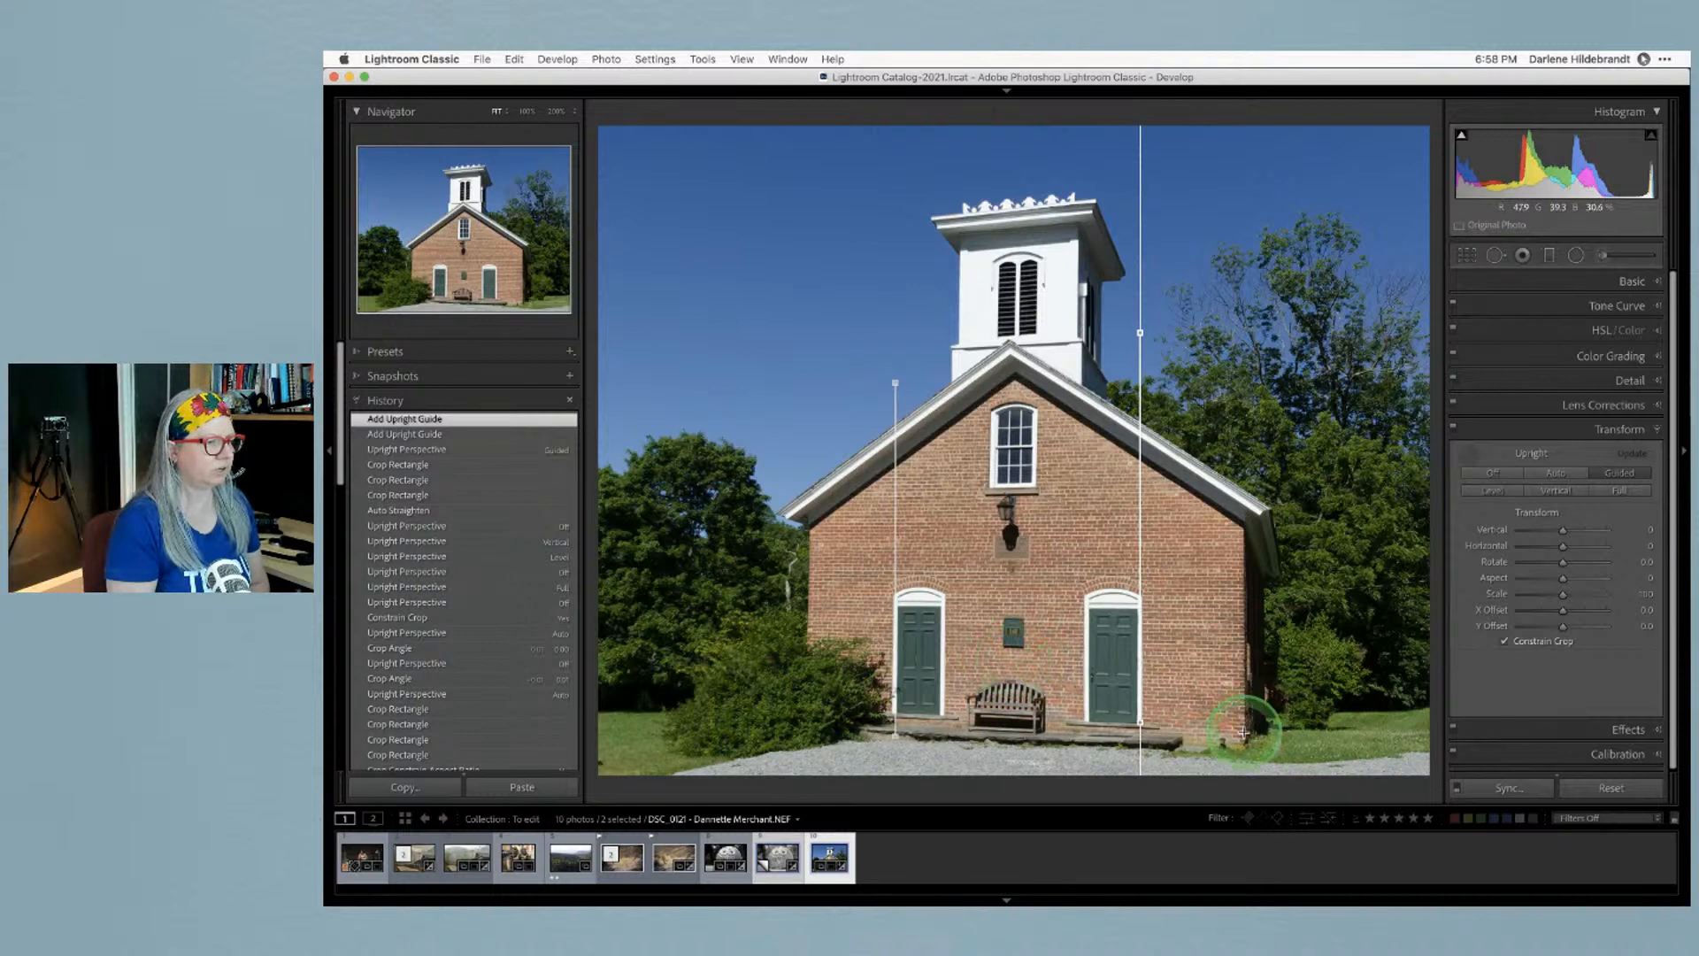
pyautogui.moveTo(1243, 731)
pyautogui.mouseDown()
pyautogui.moveTo(1264, 425)
pyautogui.moveTo(1242, 409)
pyautogui.mouseUp()
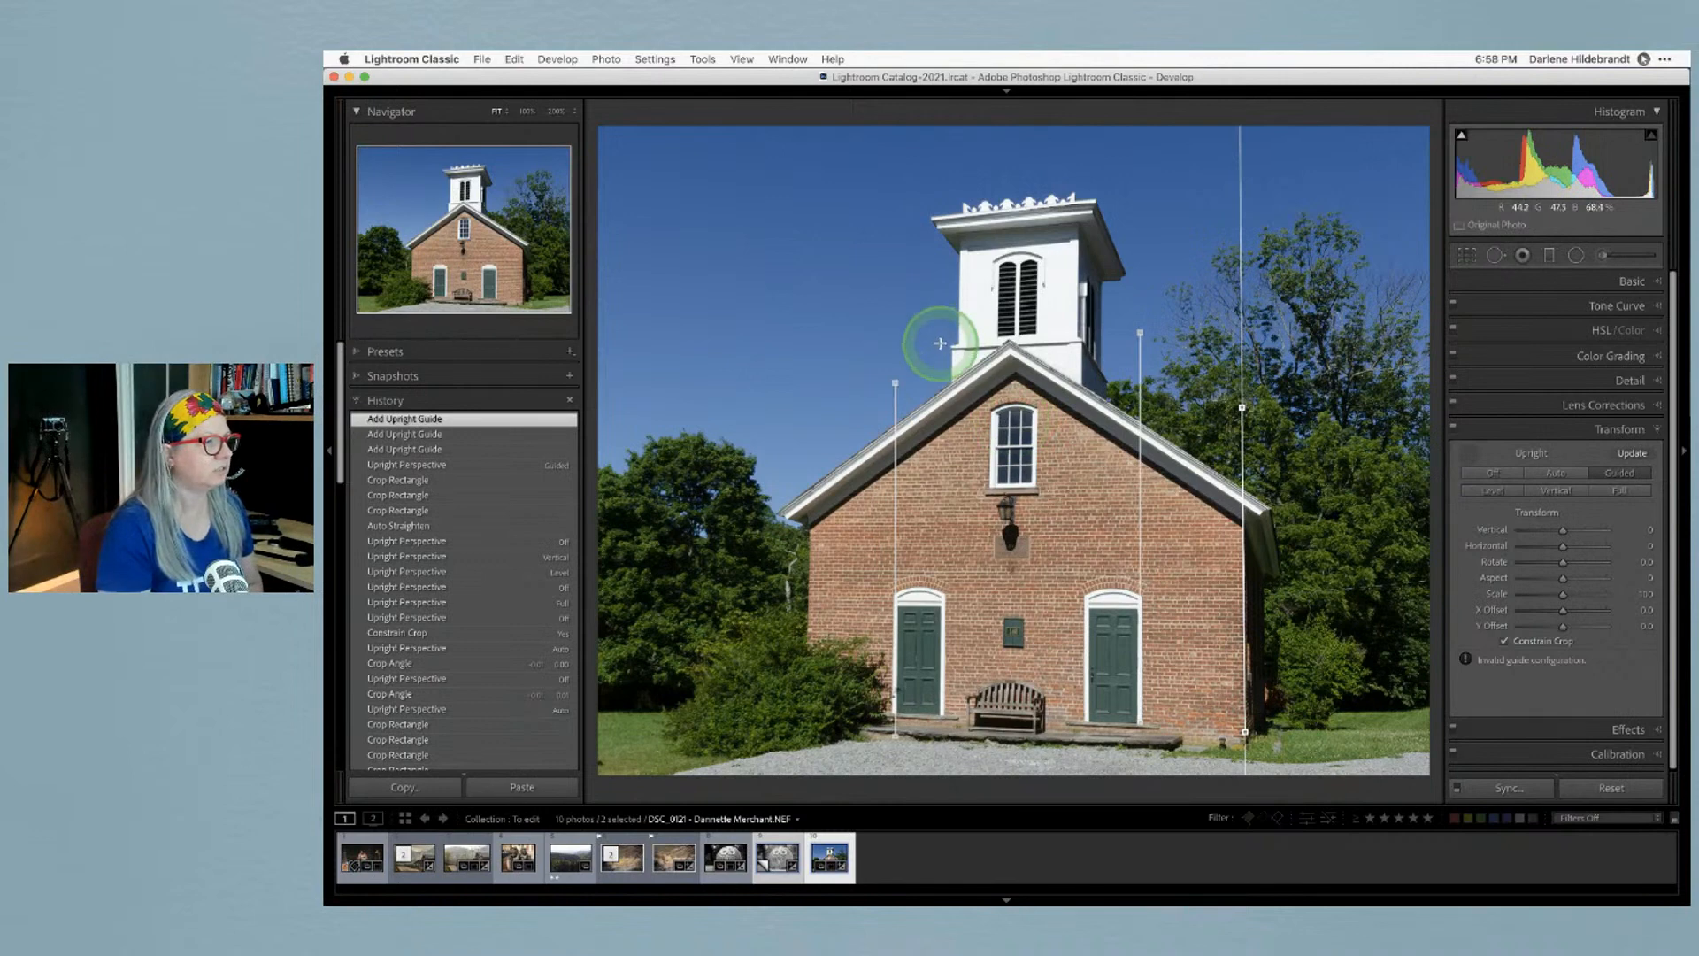
pyautogui.moveTo(952, 346); pyautogui.dragTo(1099, 341)
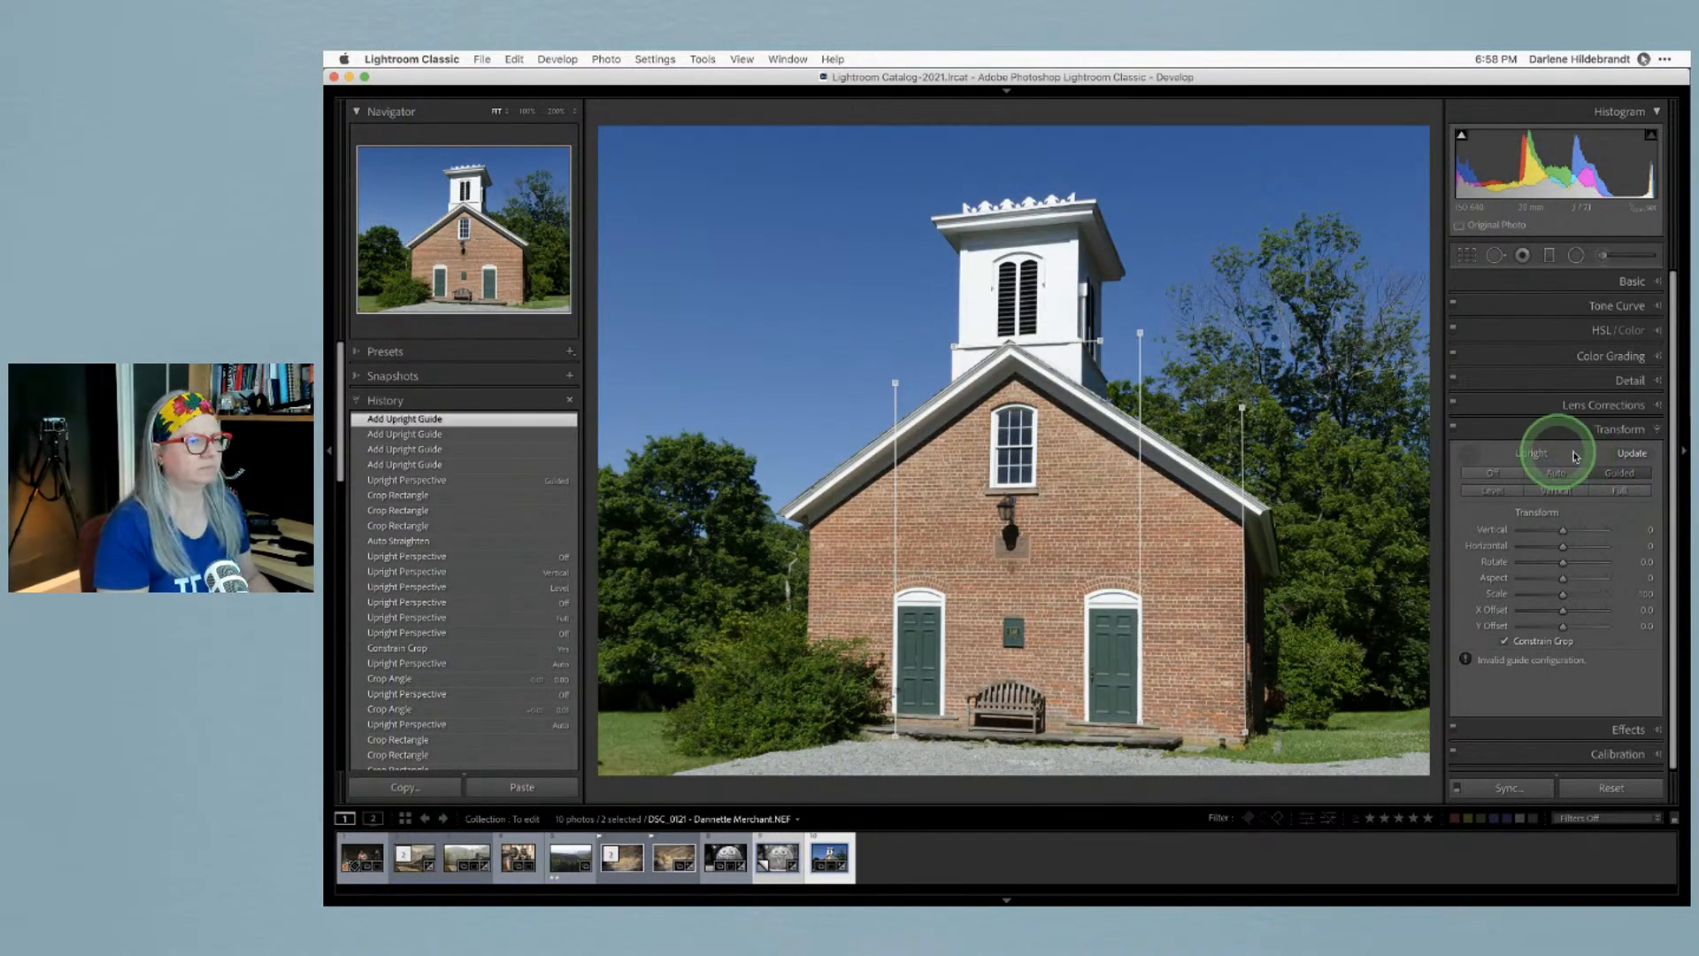
pyautogui.click(1629, 455)
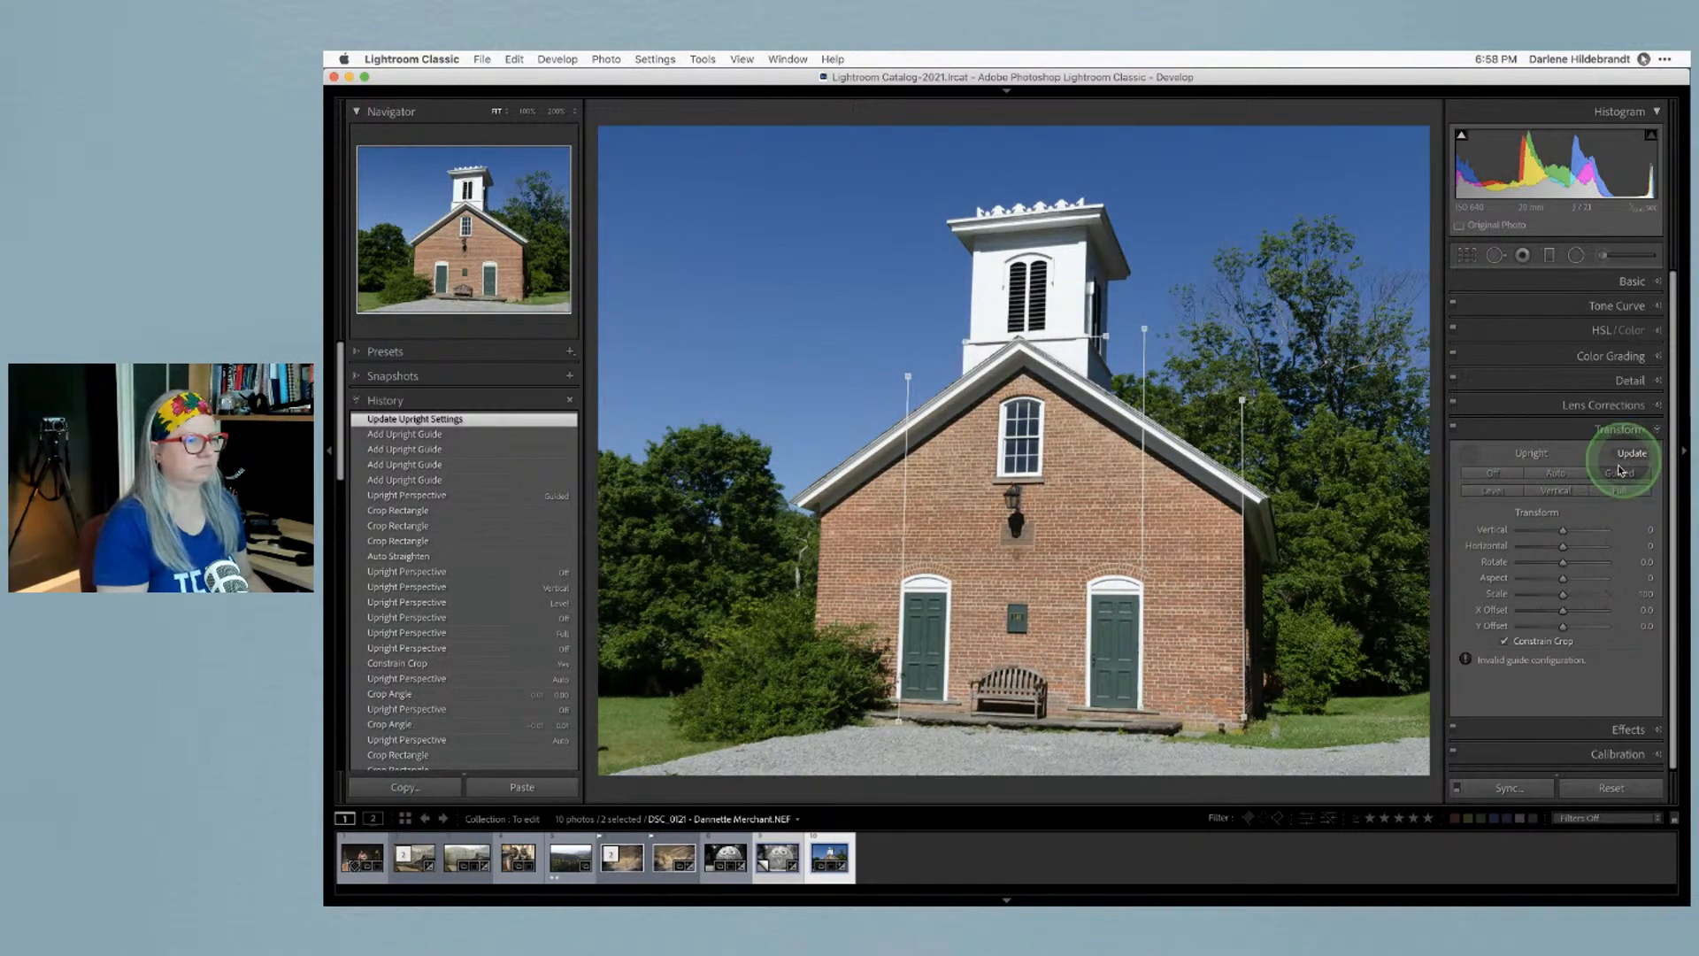
# Delete the Upright guide at the tower base and turn Upright off
pyautogui.click(1073, 340)
pyautogui.press('BackSpace')
pyautogui.click(1597, 533)
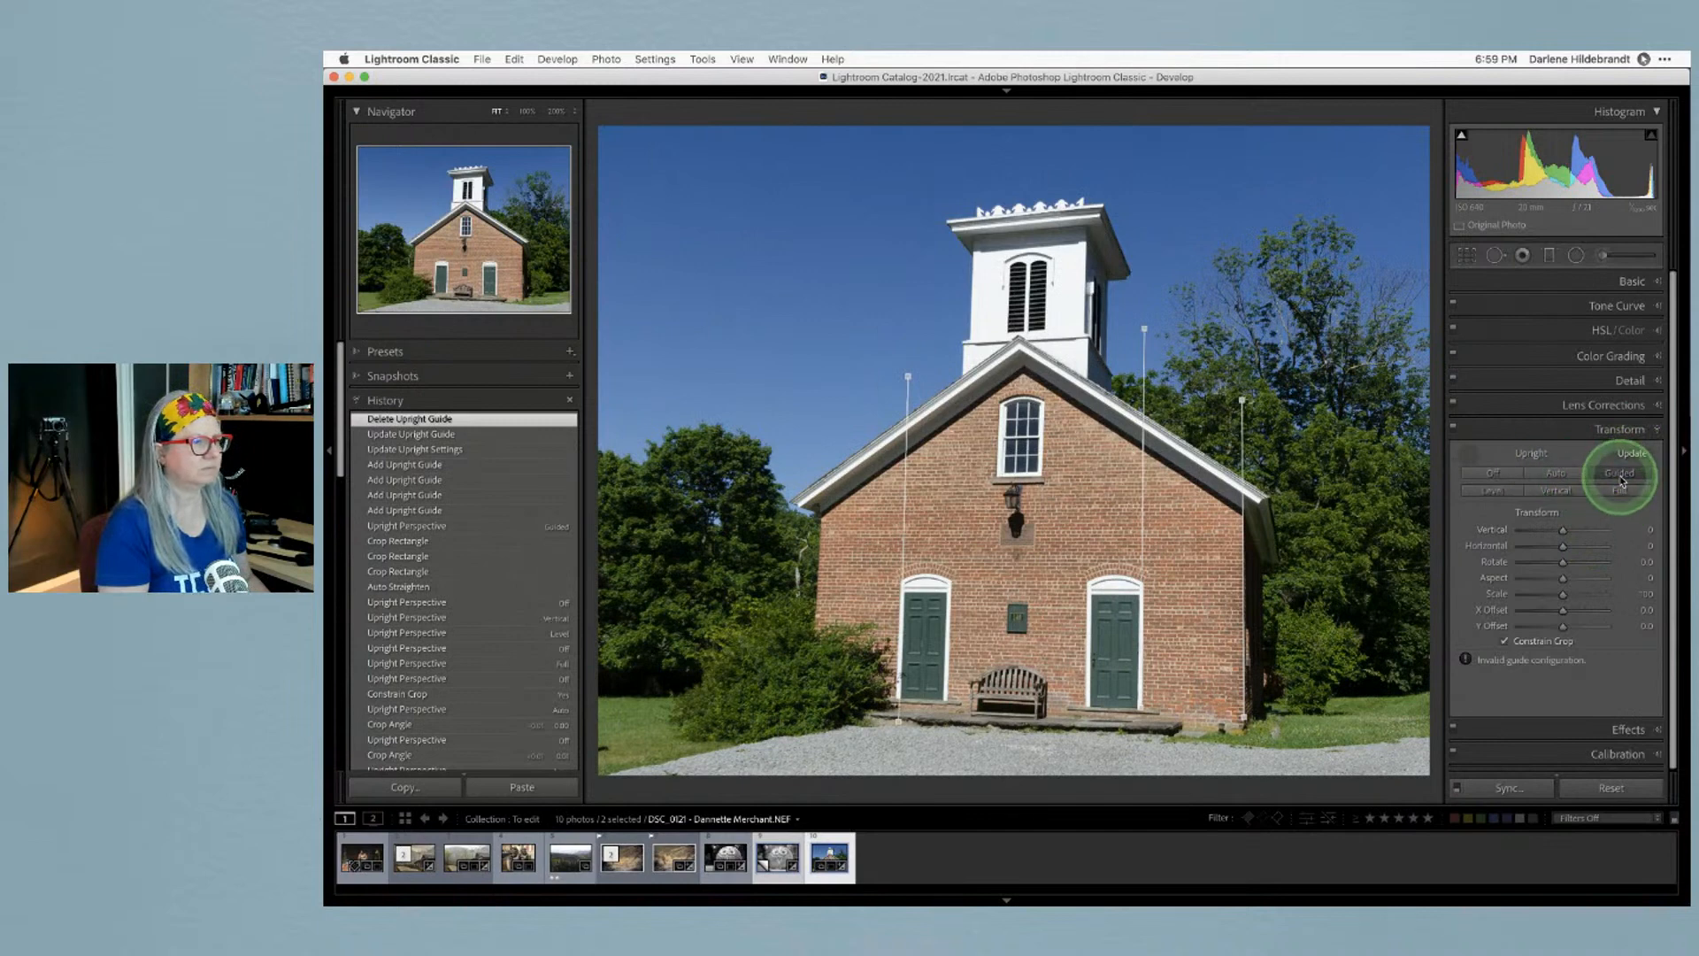
pyautogui.click(1244, 405)
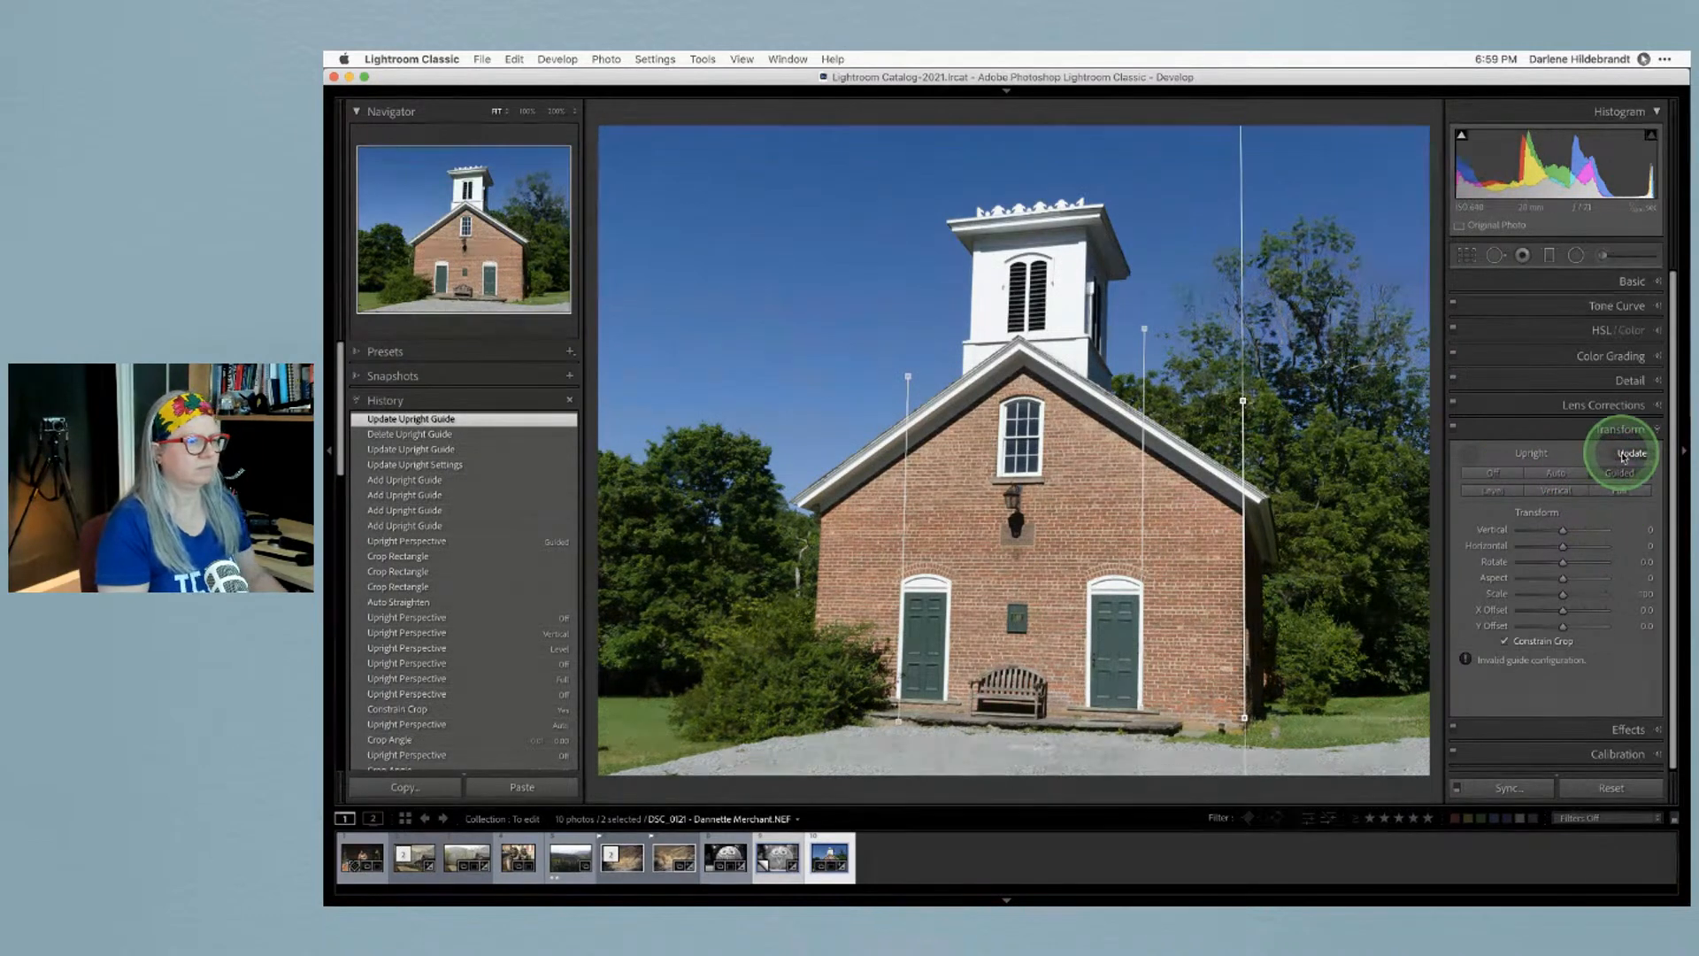
pyautogui.click(1468, 454)
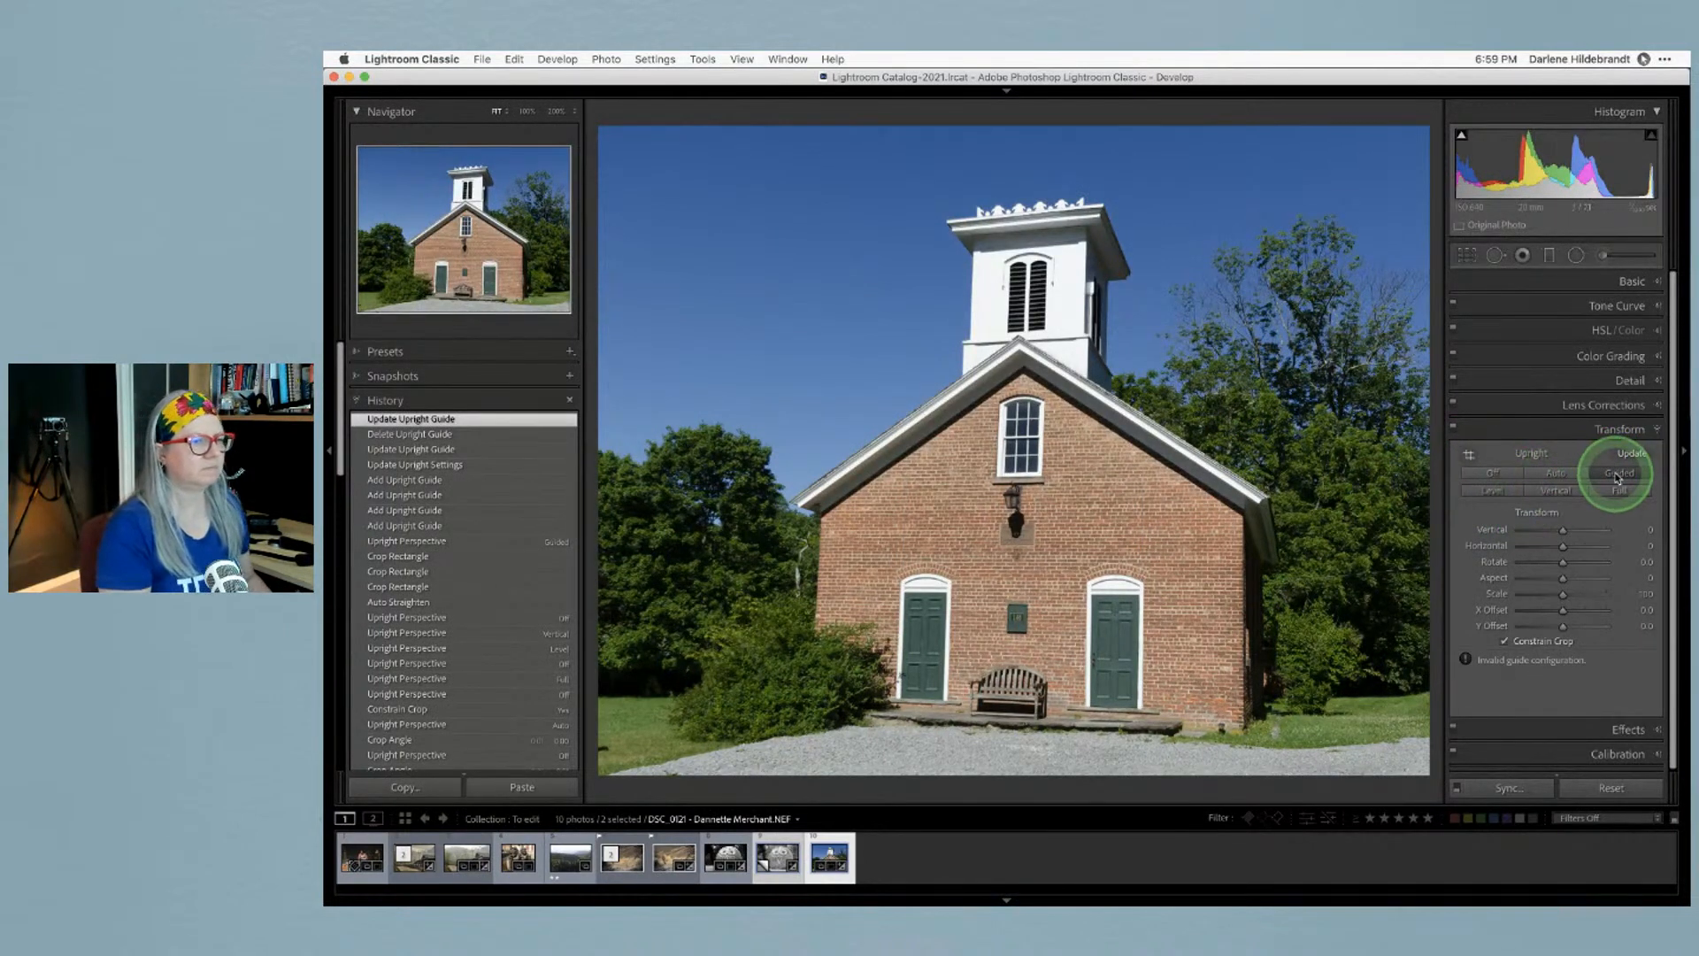
pyautogui.click(1492, 472)
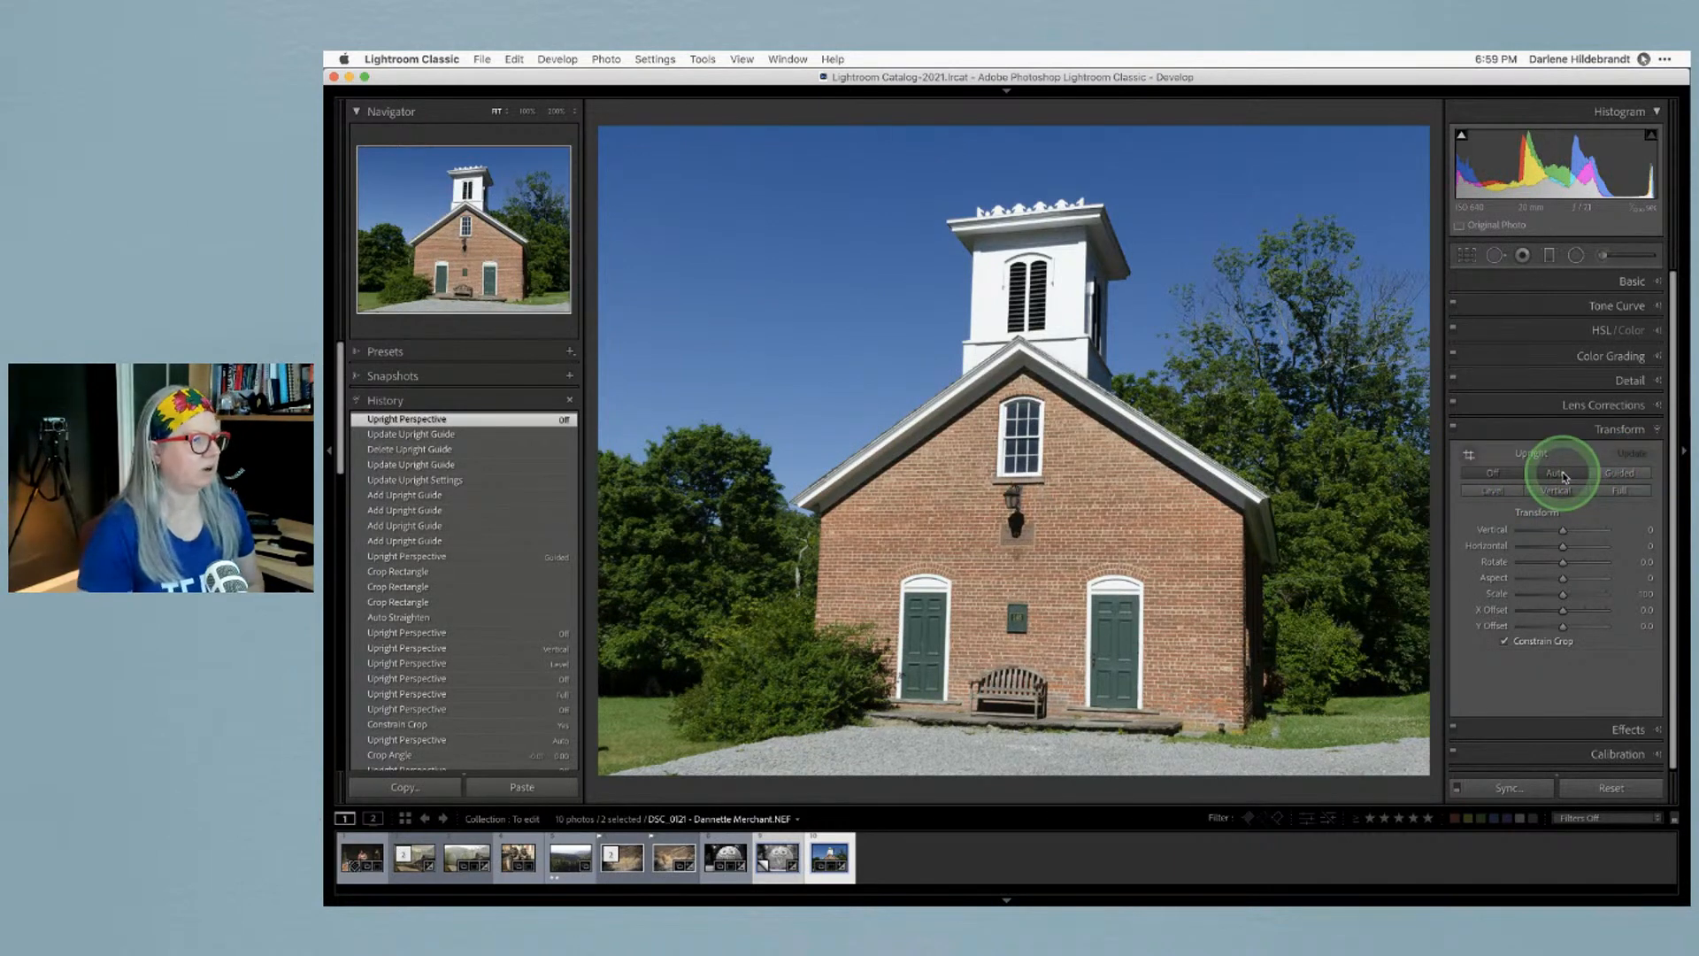
# Apply Auto Upright to the church photo, check its lines against the crop grid, and reposition the crop to include slightly more gravel
pyautogui.click(1556, 474)
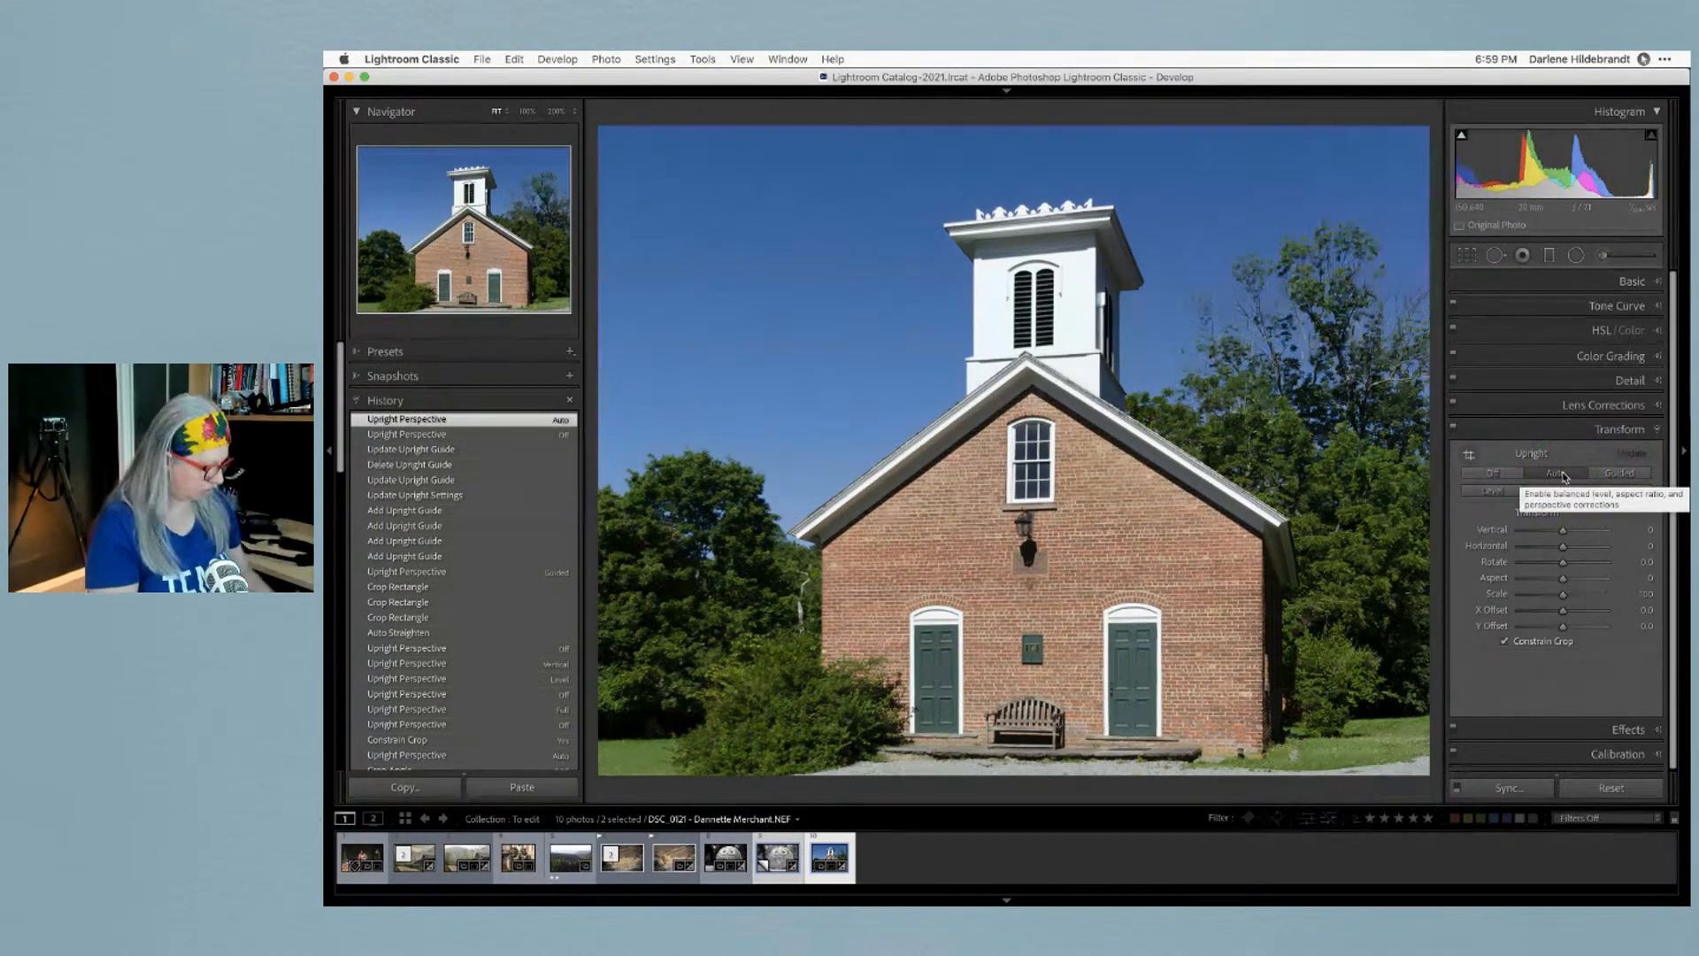
pyautogui.press('r')
pyautogui.moveTo(1391, 351); pyautogui.dragTo(1392, 355)
pyautogui.press('super+z')
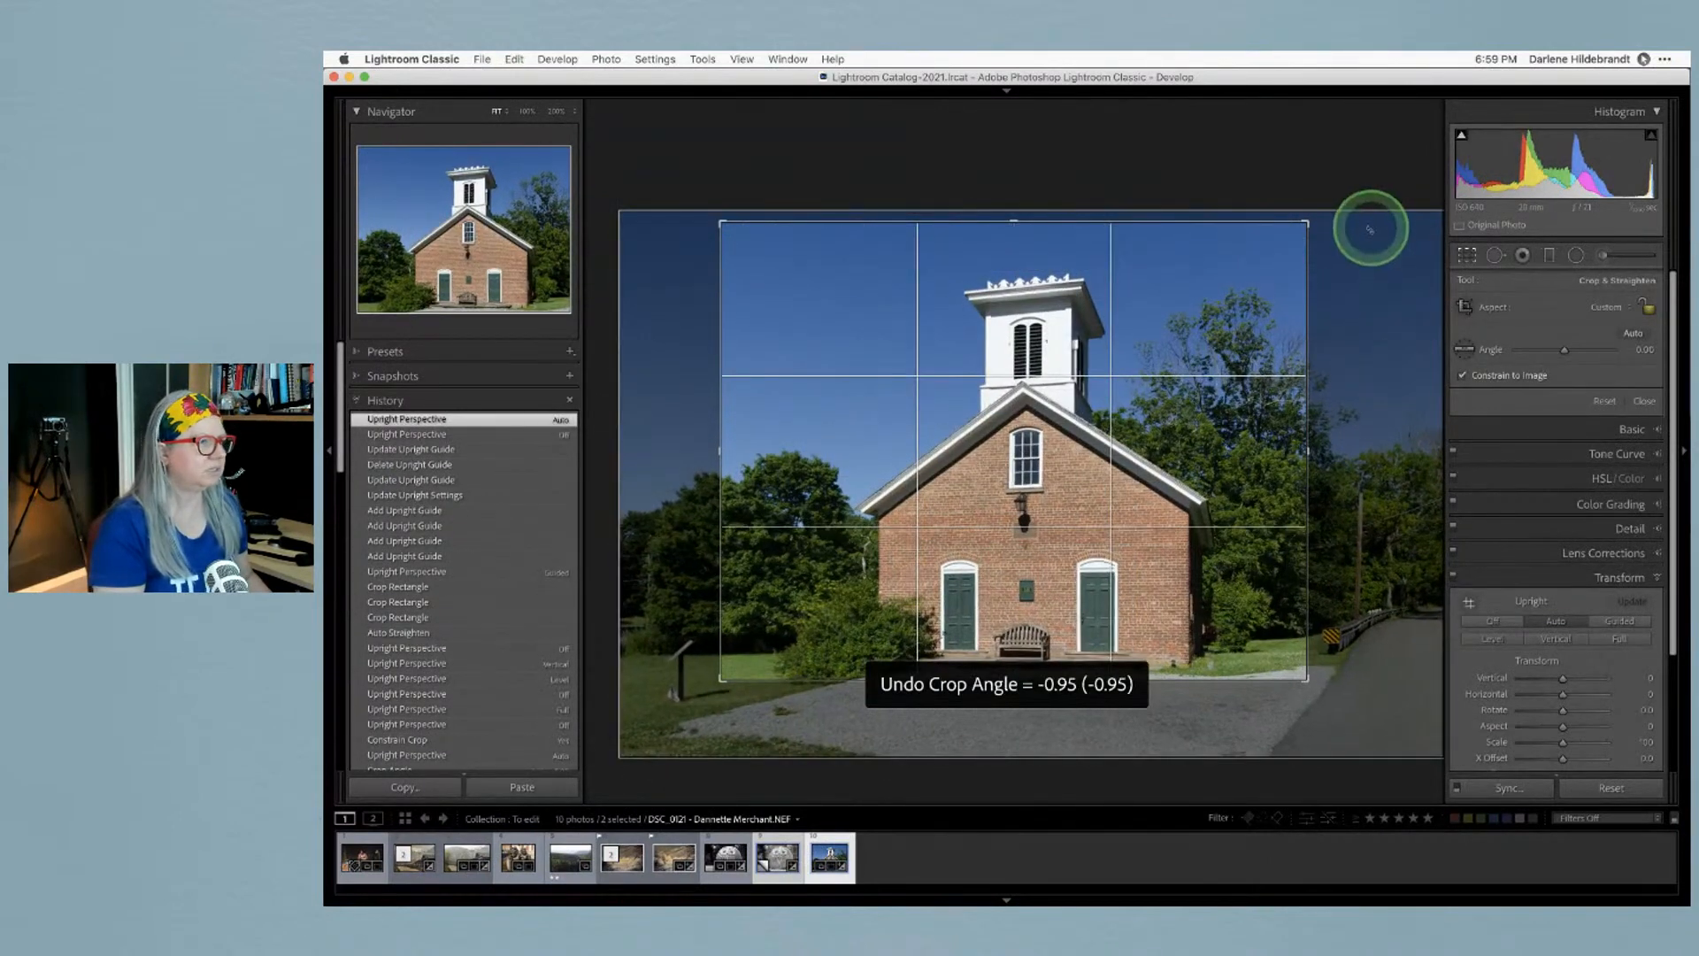
pyautogui.click(1370, 240)
pyautogui.moveTo(1369, 247); pyautogui.dragTo(1370, 268)
pyautogui.click(963, 450)
pyautogui.click(963, 449)
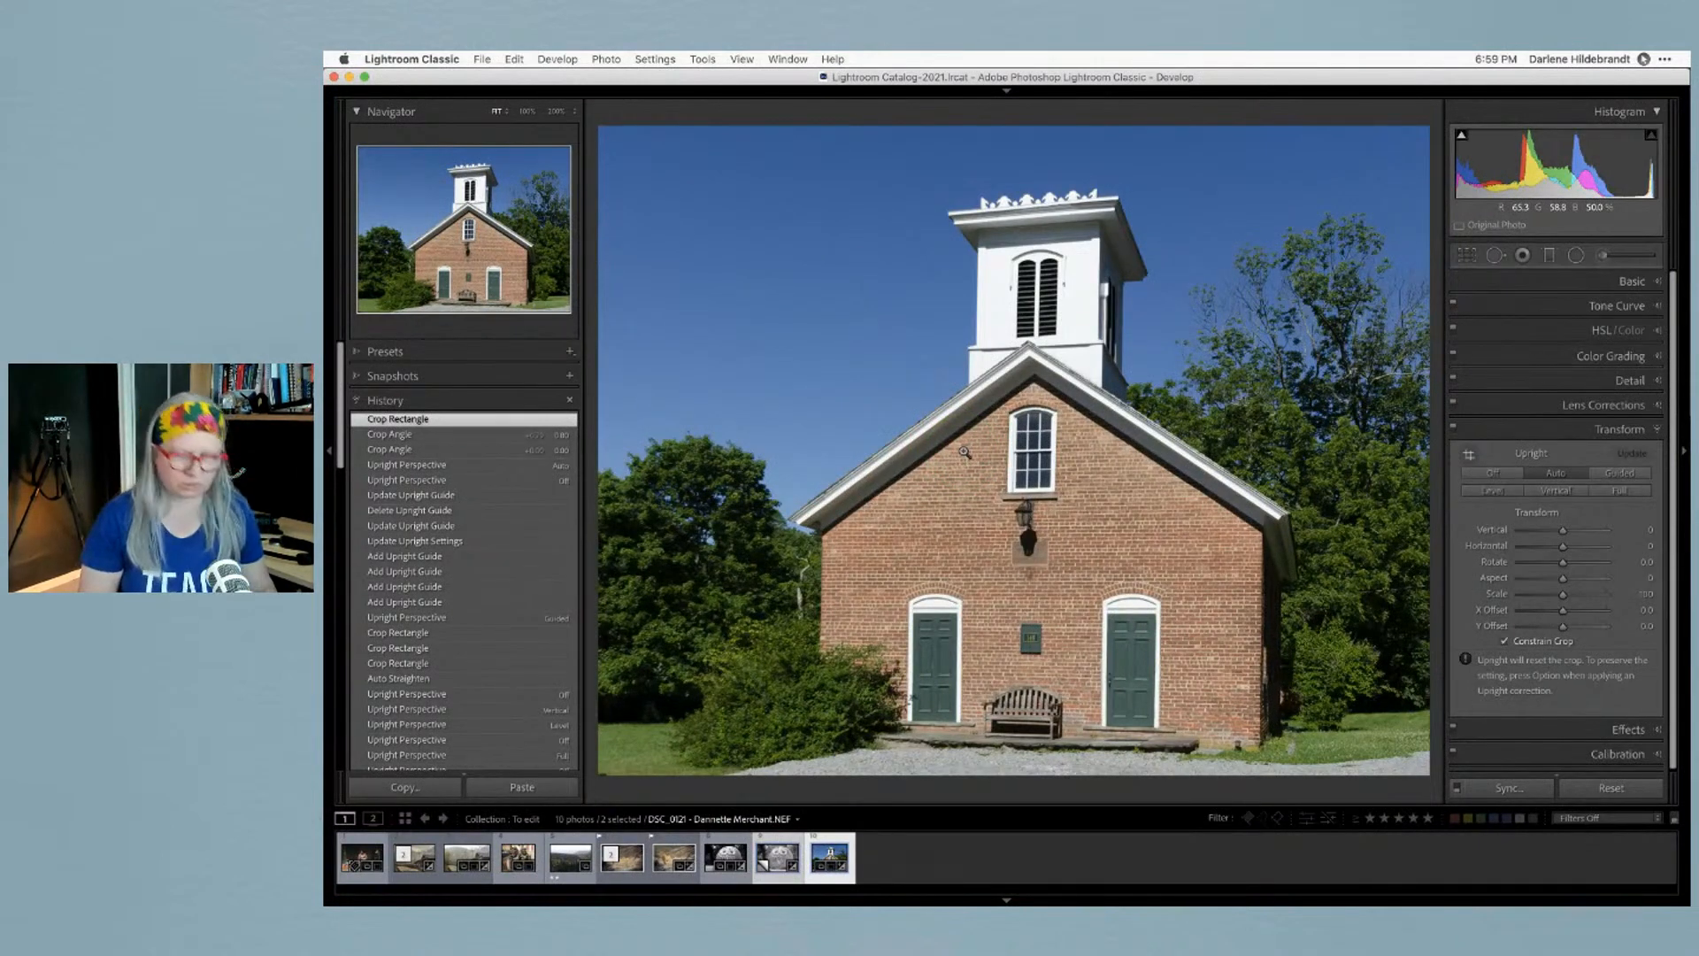
# Compare the church photo with its before view and set the crop angle to -0.12
pyautogui.press('\\')
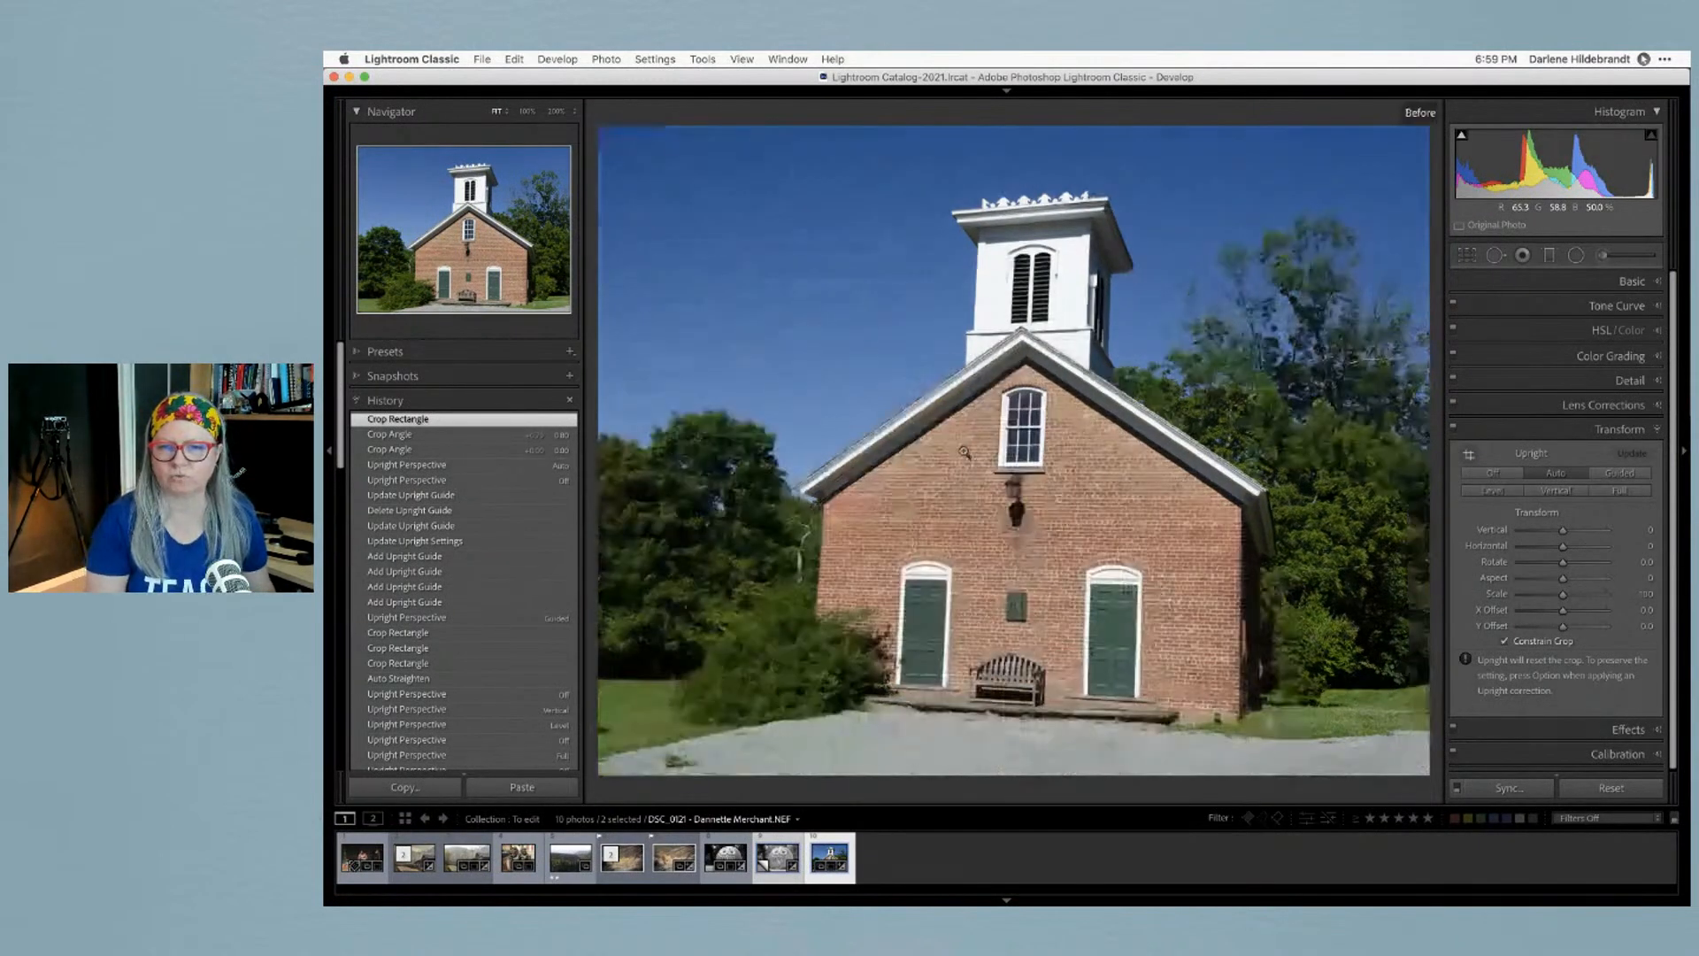
pyautogui.press('\\')
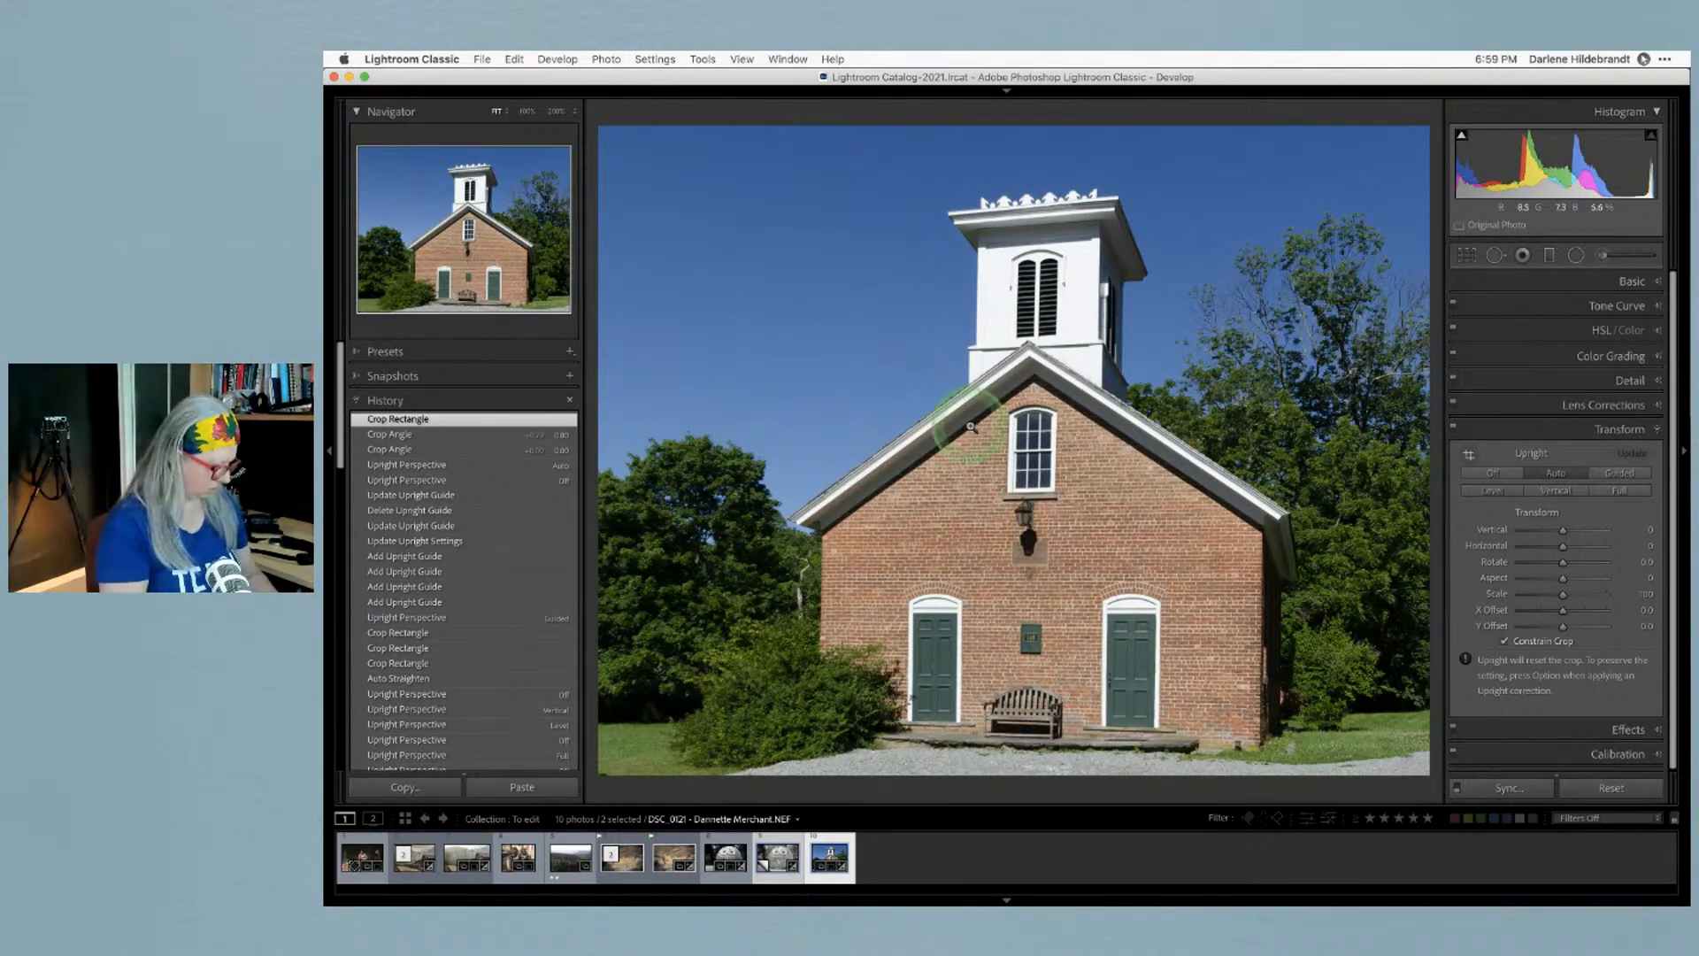
pyautogui.press('r')
pyautogui.moveTo(1367, 168); pyautogui.dragTo(1360, 164)
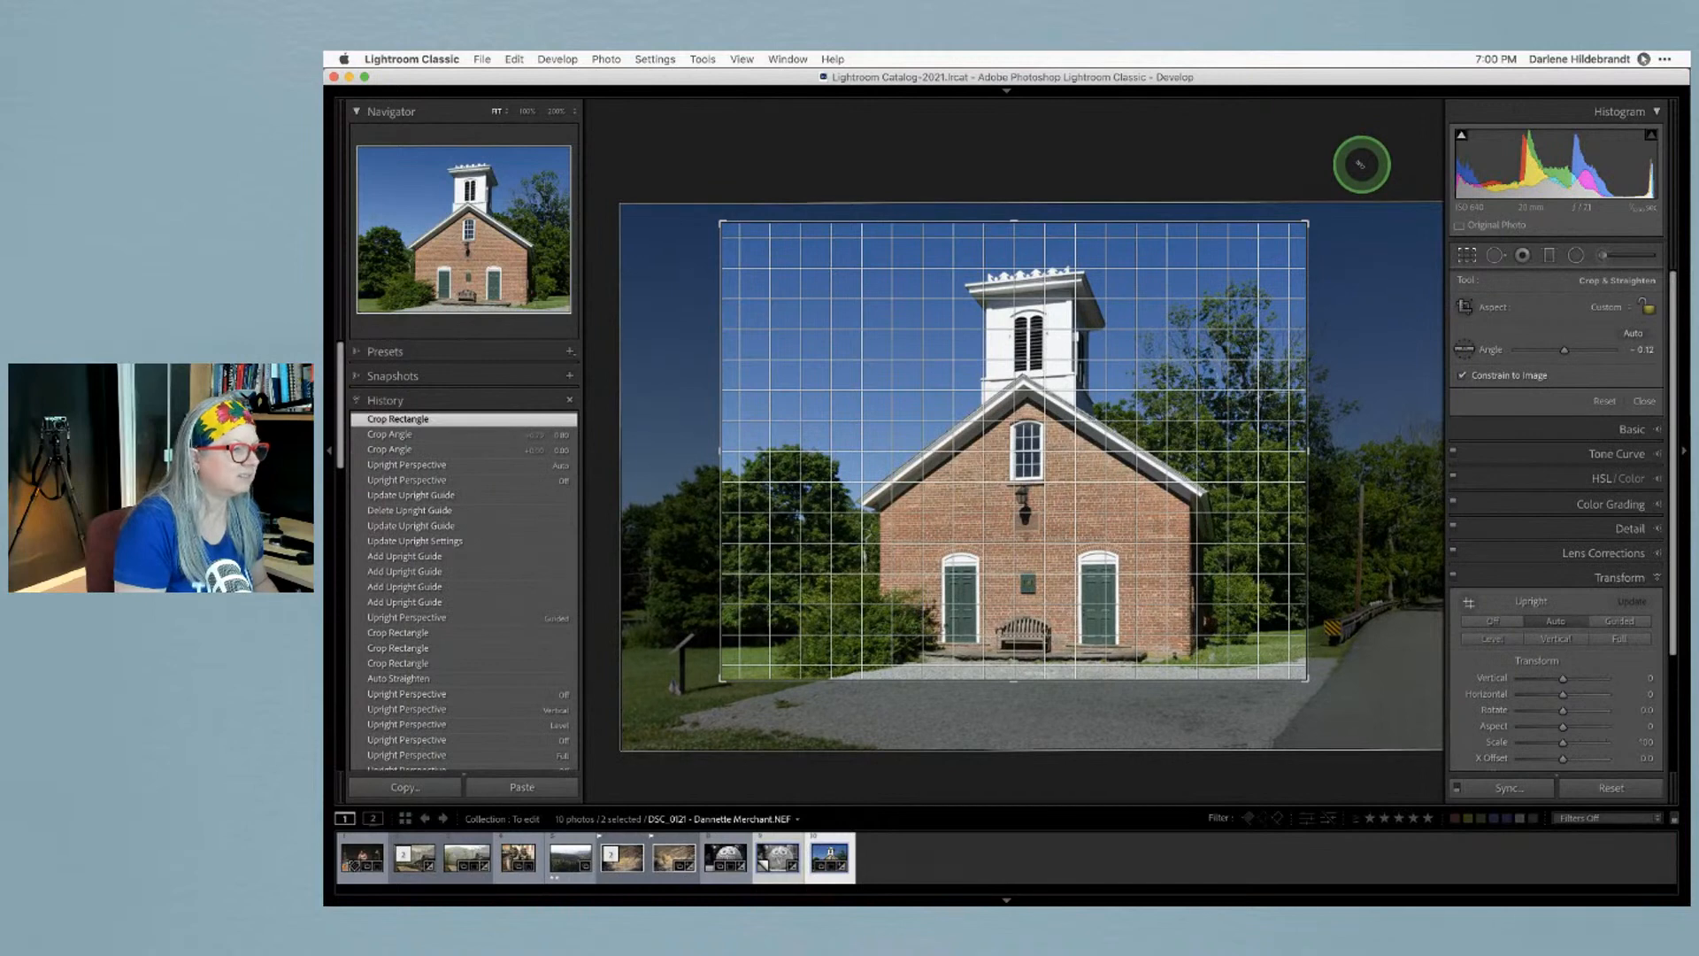
pyautogui.press('r')
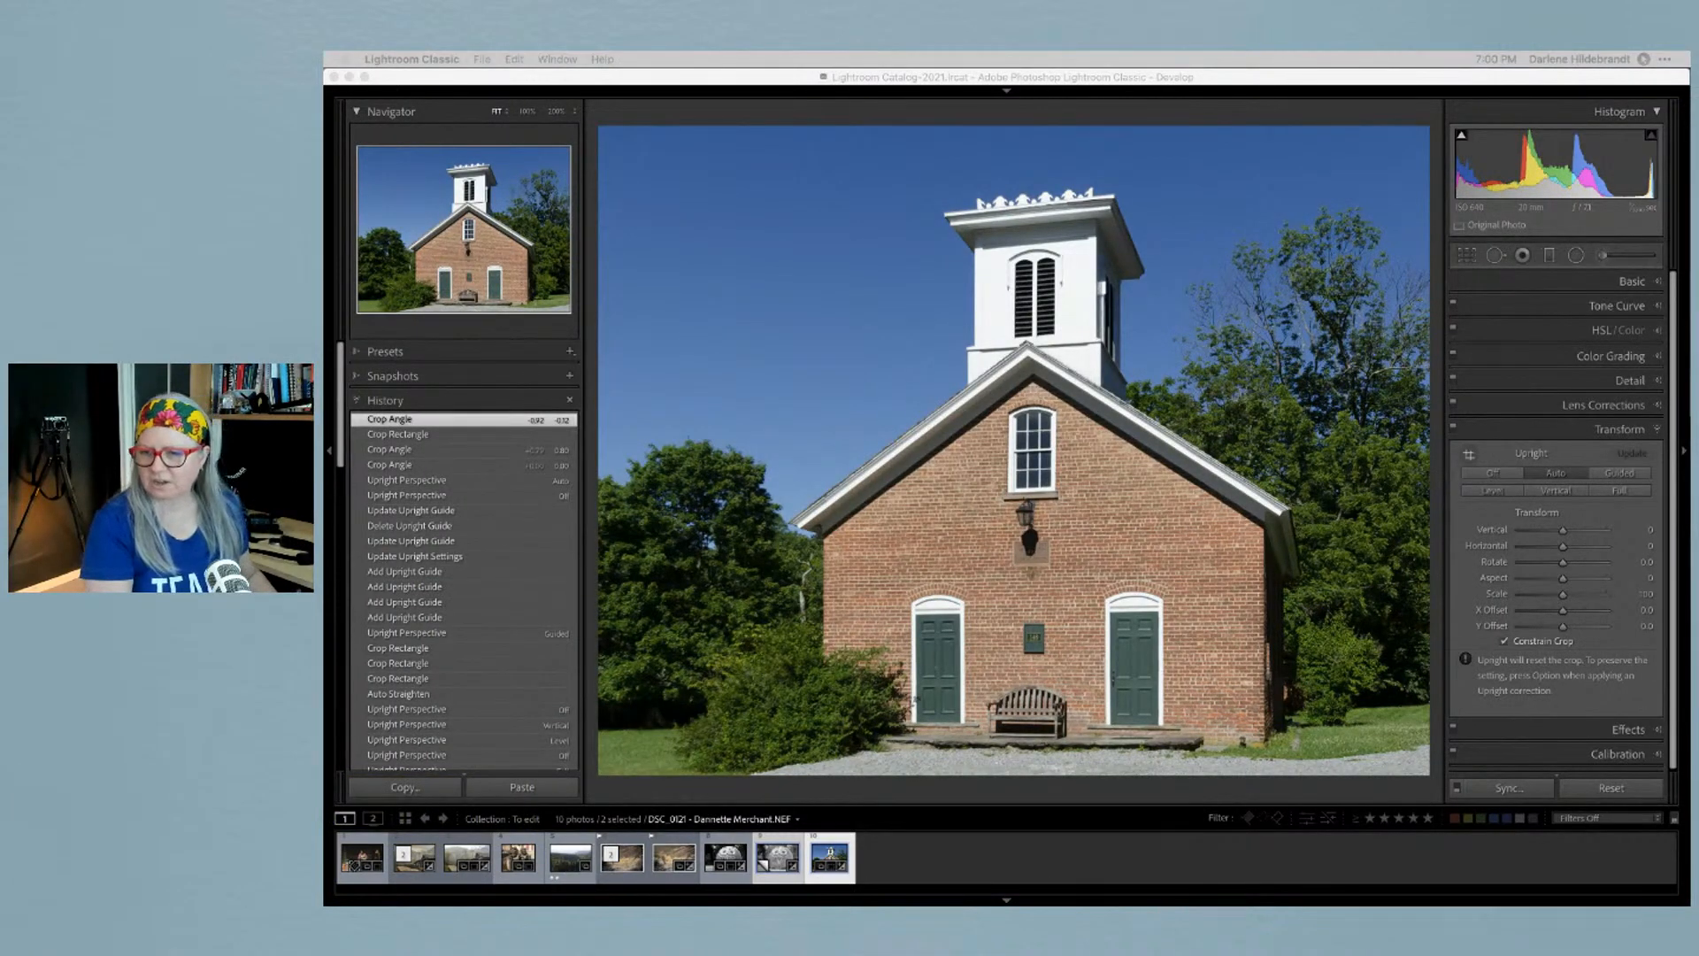
# Convert the church photo to black and white with the Adobe Monochrome profile
pyautogui.click(1352, 789)
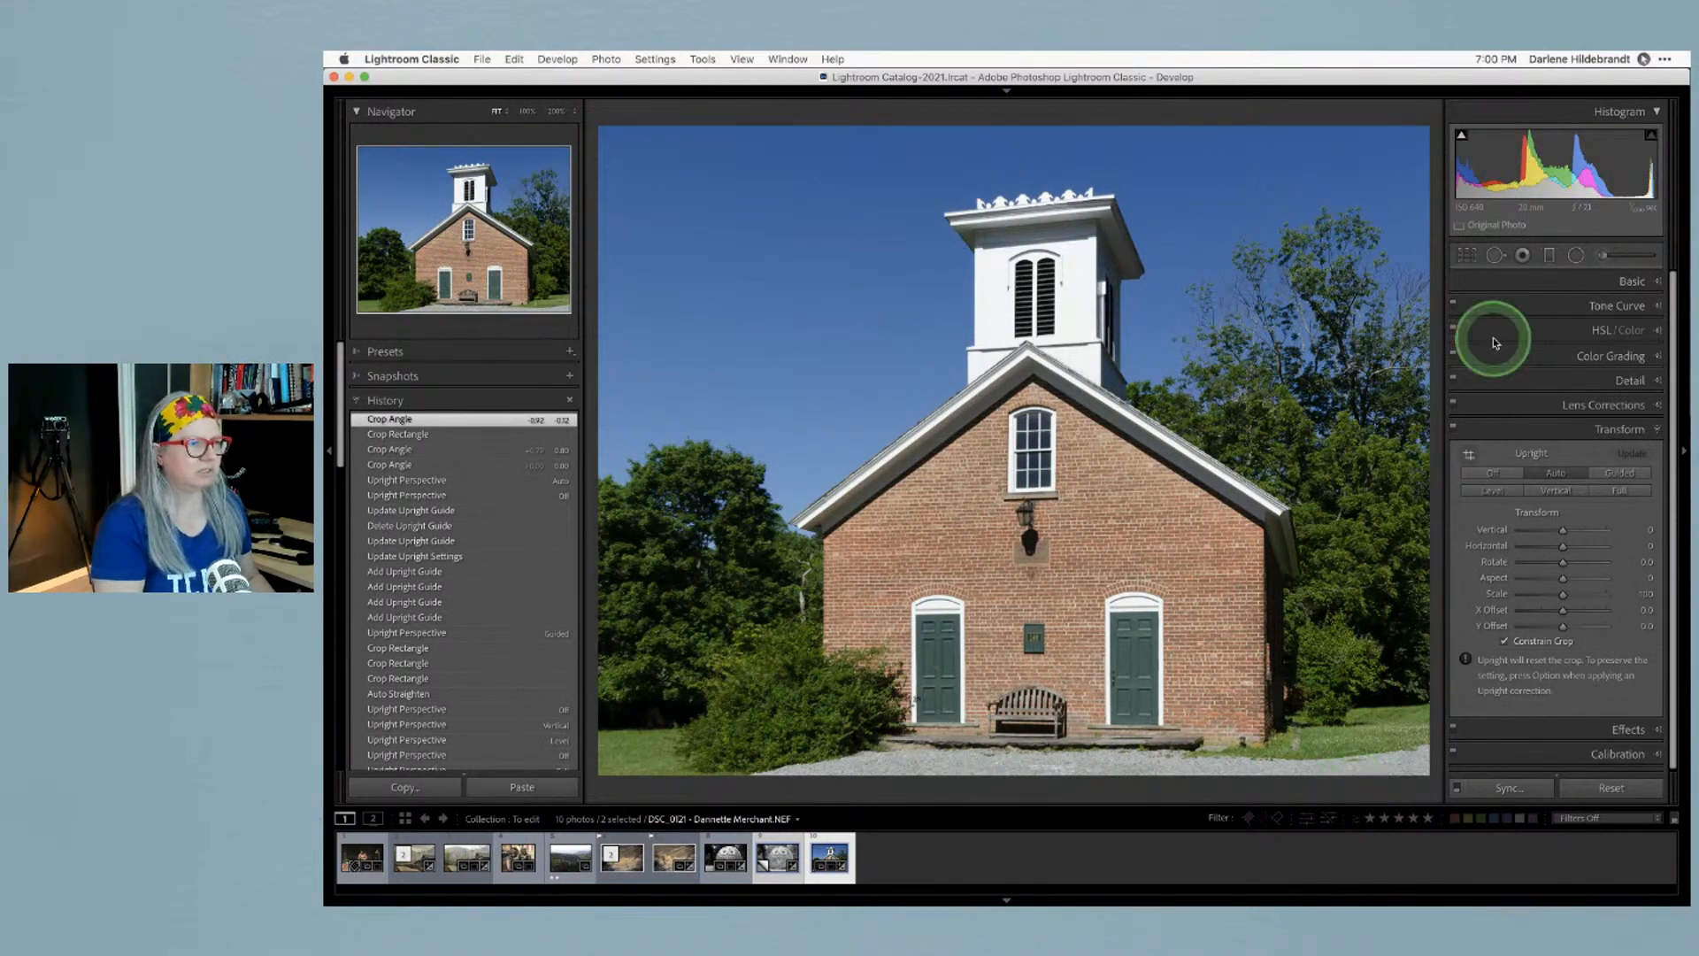
pyautogui.click(1631, 281)
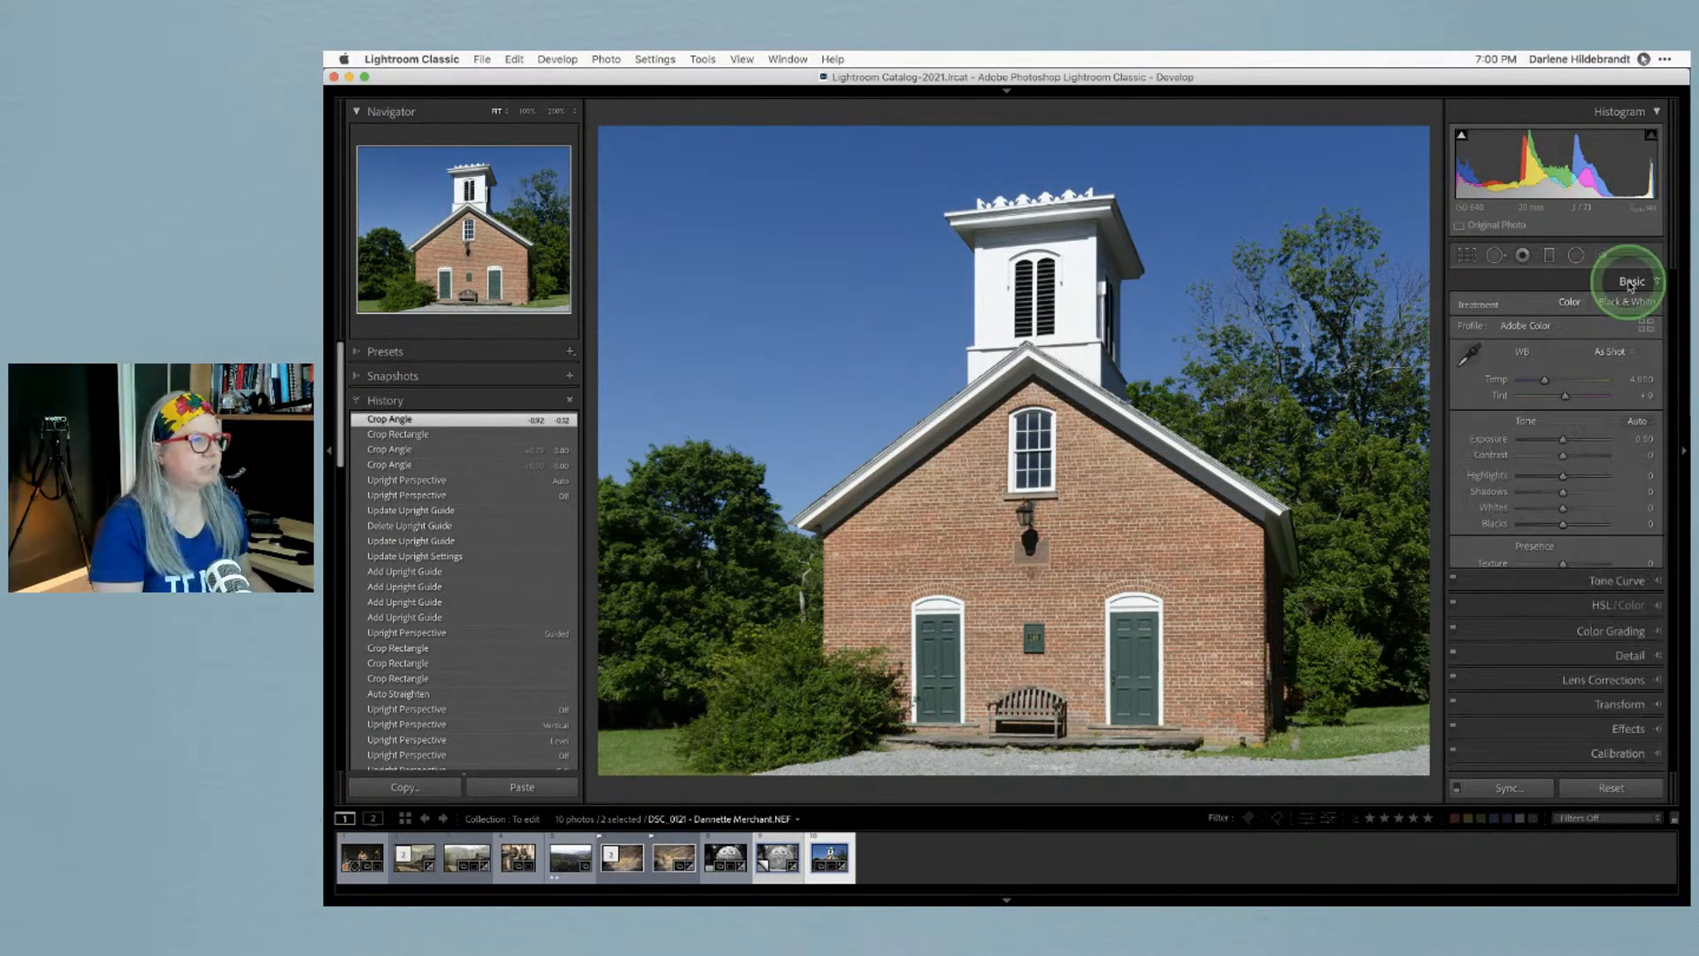
pyautogui.click(1527, 326)
pyautogui.click(1527, 411)
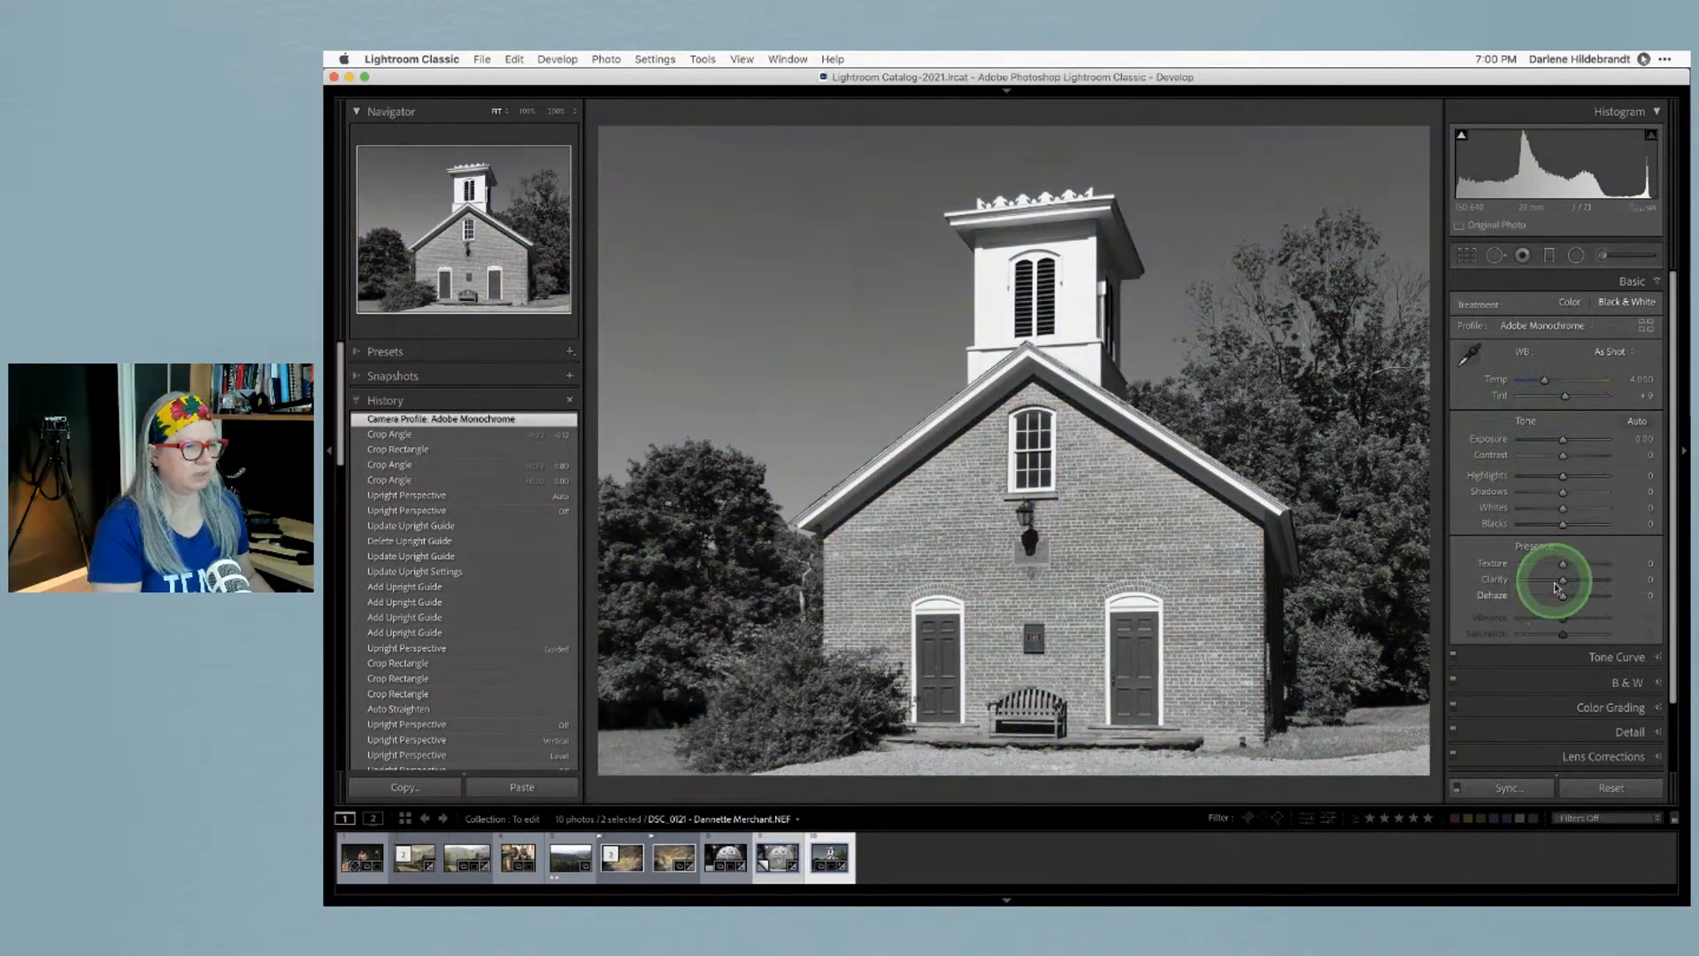
# With the Black & White Mix targeted adjustment, darken the sky to Blue -61, Purple -8 and lighten the brick to Orange +46, Yellow +10
pyautogui.click(1576, 673)
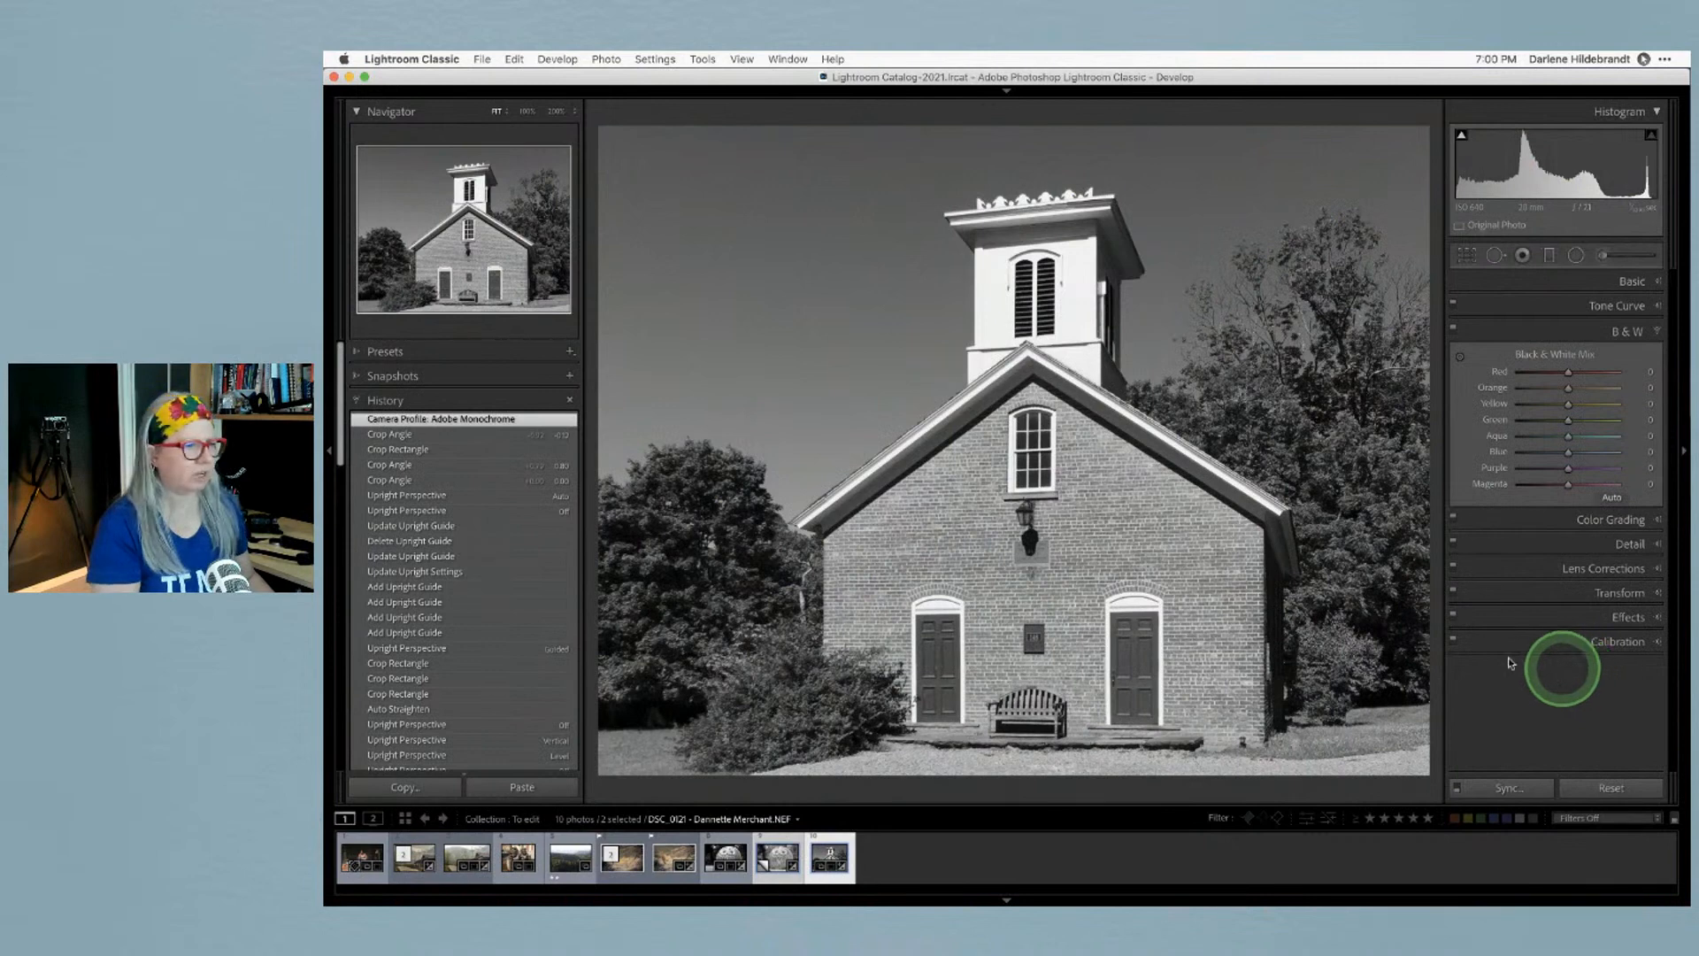
pyautogui.click(1461, 358)
pyautogui.moveTo(800, 250)
pyautogui.mouseDown()
pyautogui.moveTo(800, 289)
pyautogui.moveTo(827, 269)
pyautogui.mouseUp()
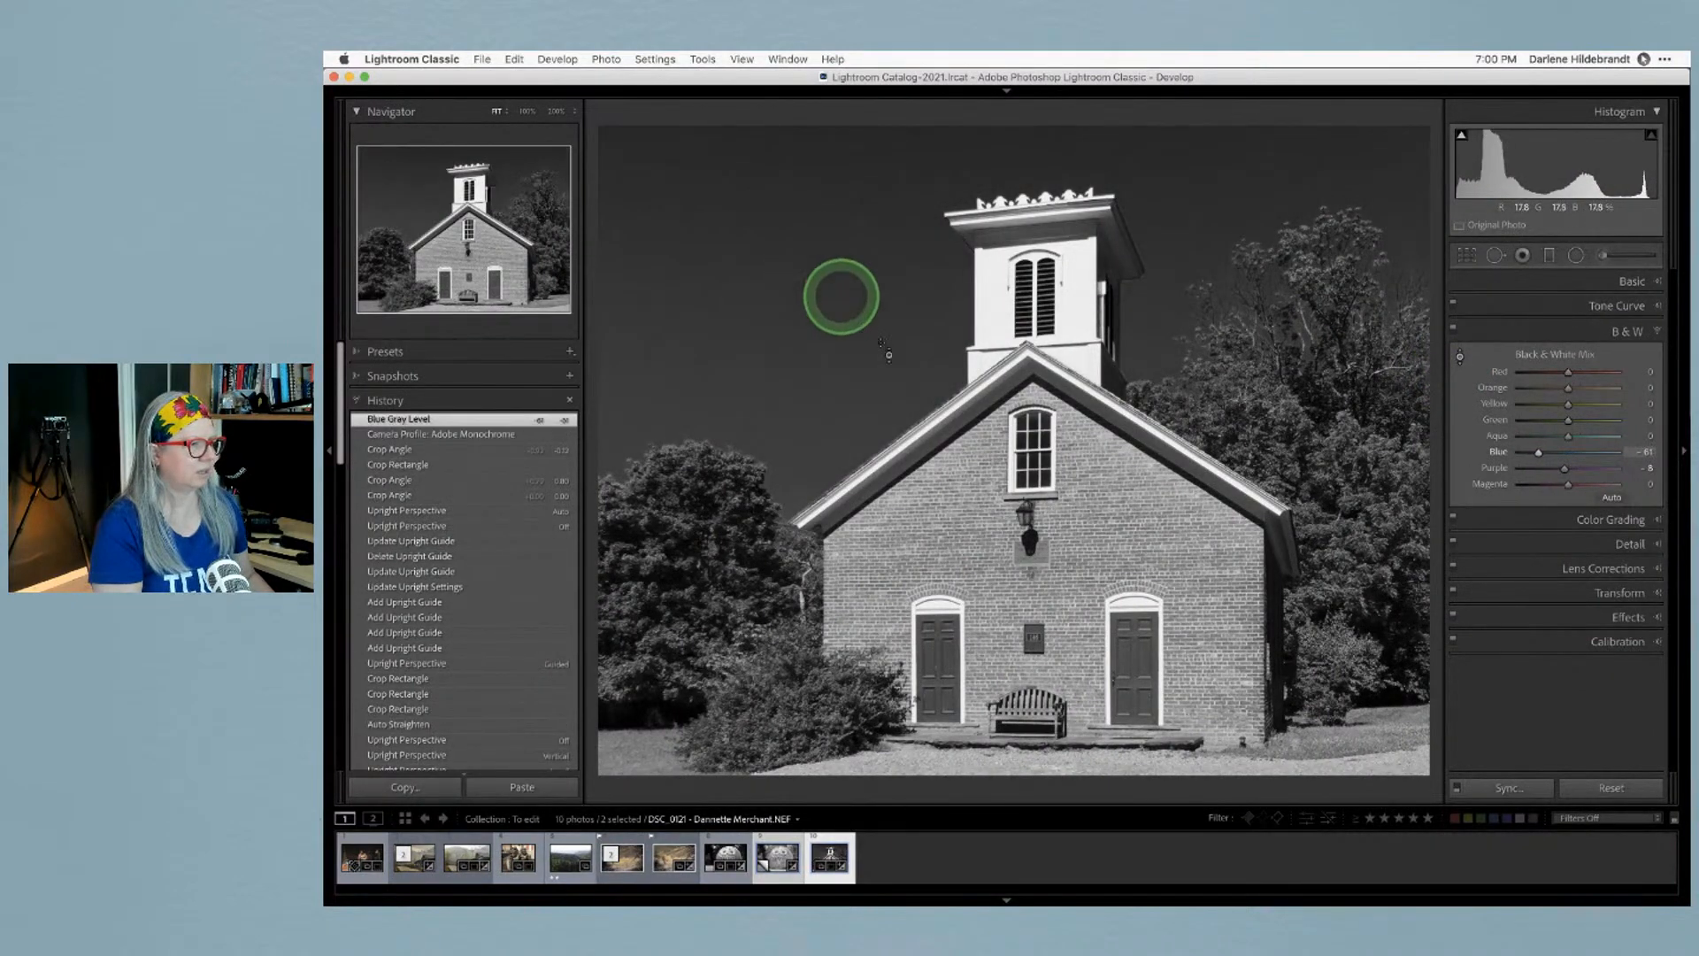
pyautogui.moveTo(1128, 531); pyautogui.dragTo(1119, 485)
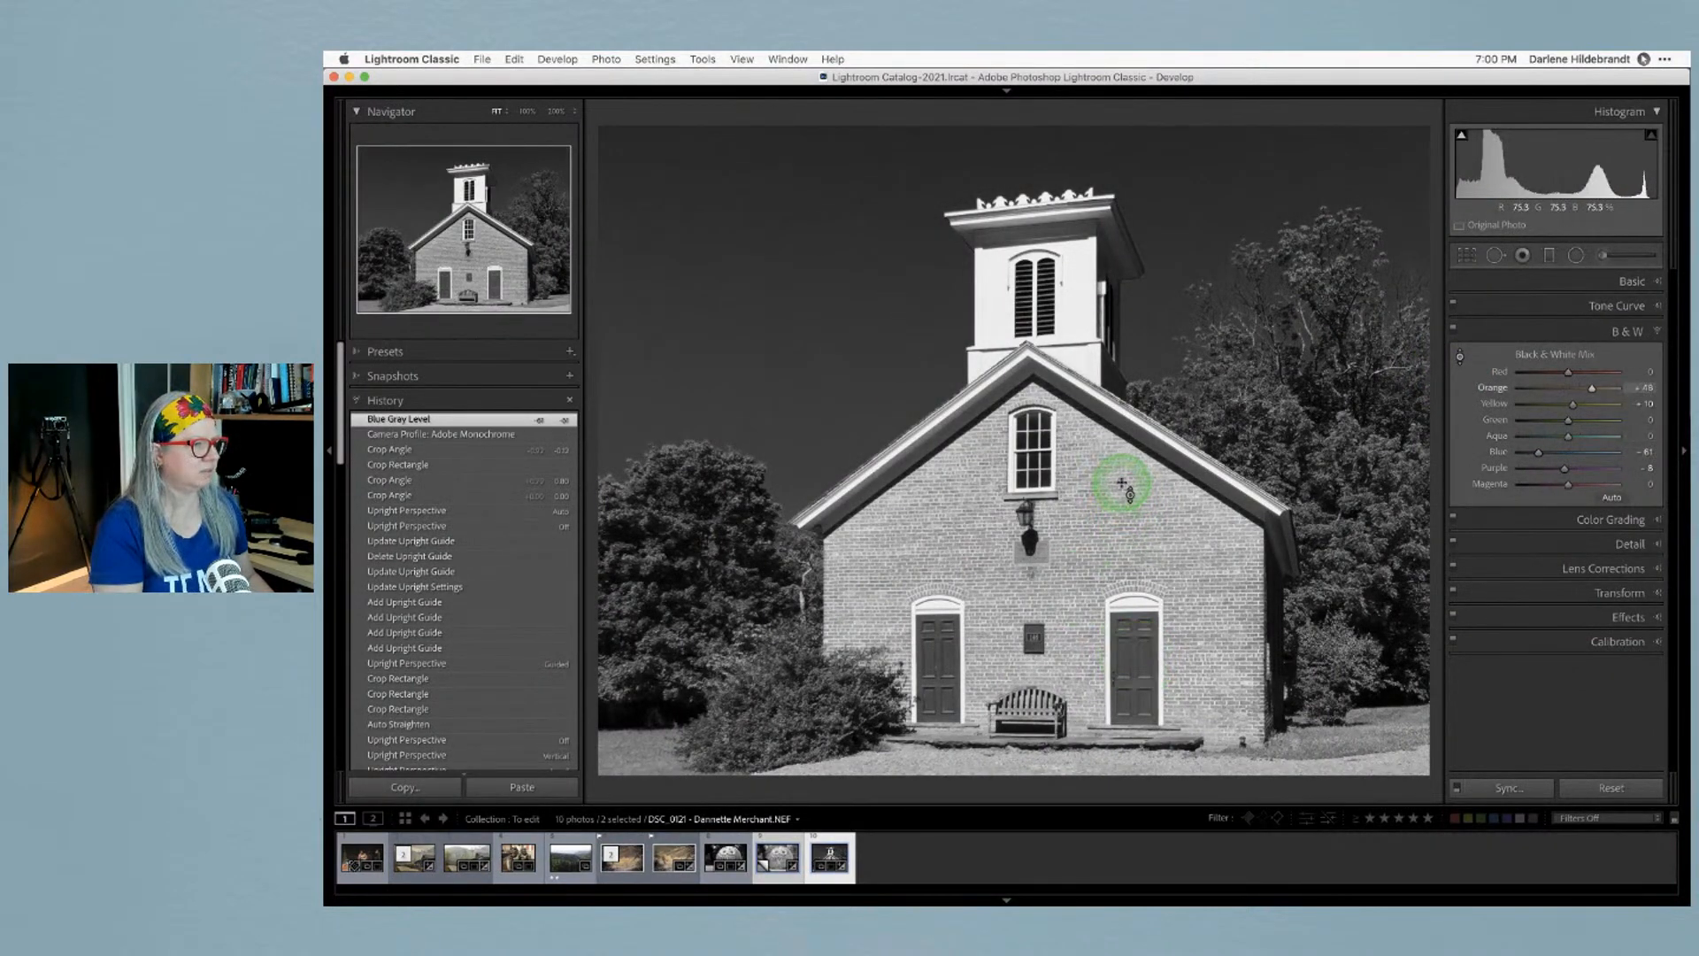
# Adjust the door and tree tones in the Black & White Mix to Yellow +31, Green +60, Aqua -2, Blue -59, Purple -46 and Magenta -49
pyautogui.moveTo(1134, 635)
pyautogui.mouseDown()
pyautogui.moveTo(1132, 675)
pyautogui.moveTo(1127, 602)
pyautogui.moveTo(1130, 645)
pyautogui.mouseUp()
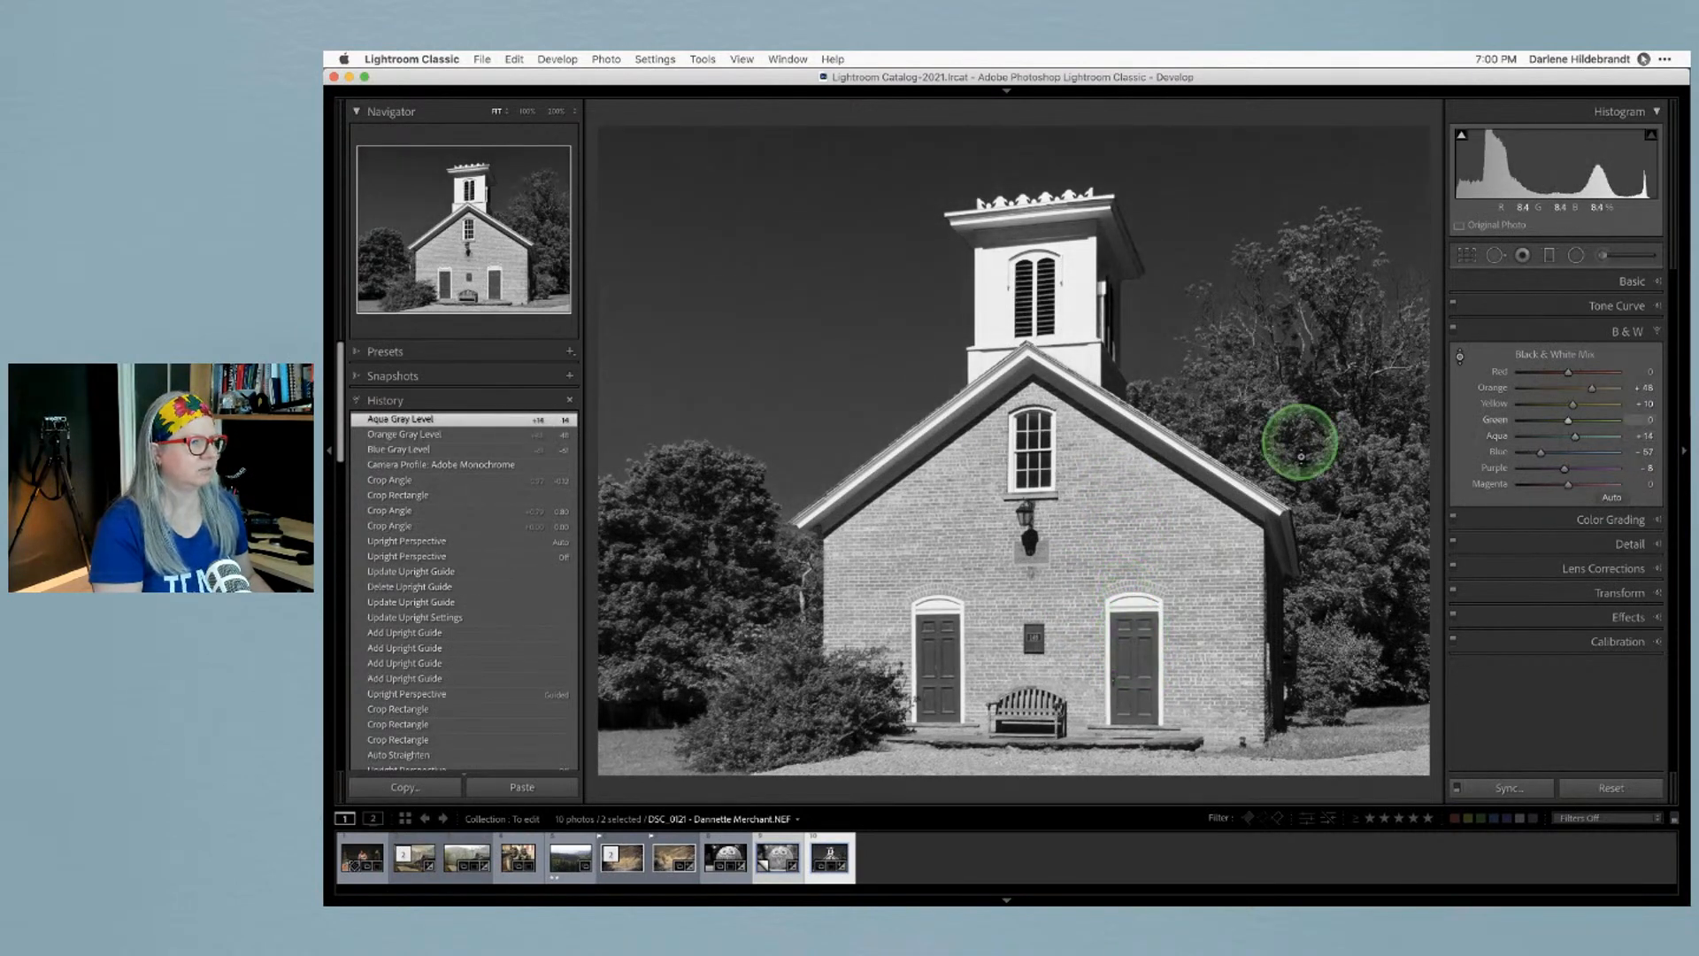
pyautogui.moveTo(1278, 436); pyautogui.dragTo(1283, 252)
pyautogui.moveTo(1575, 436); pyautogui.dragTo(1541, 453)
pyautogui.click(1546, 485)
pyautogui.click(1545, 469)
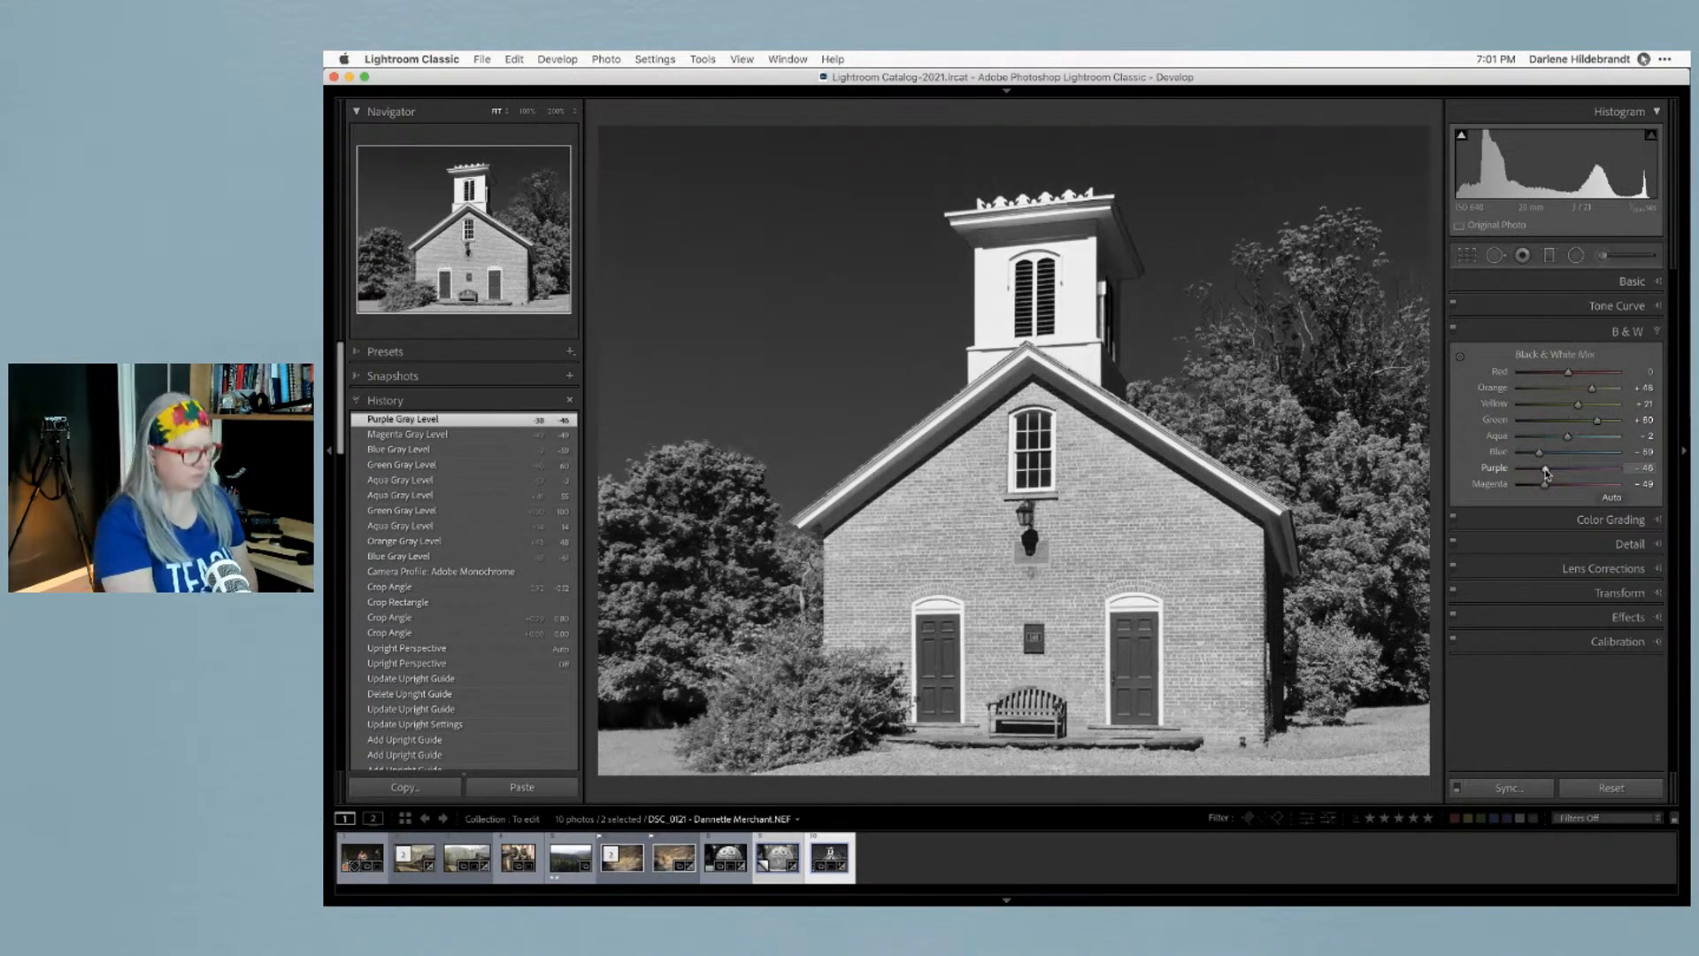
# Compare the black-and-white church photo with its before view
pyautogui.press('\\')
pyautogui.press('\\')
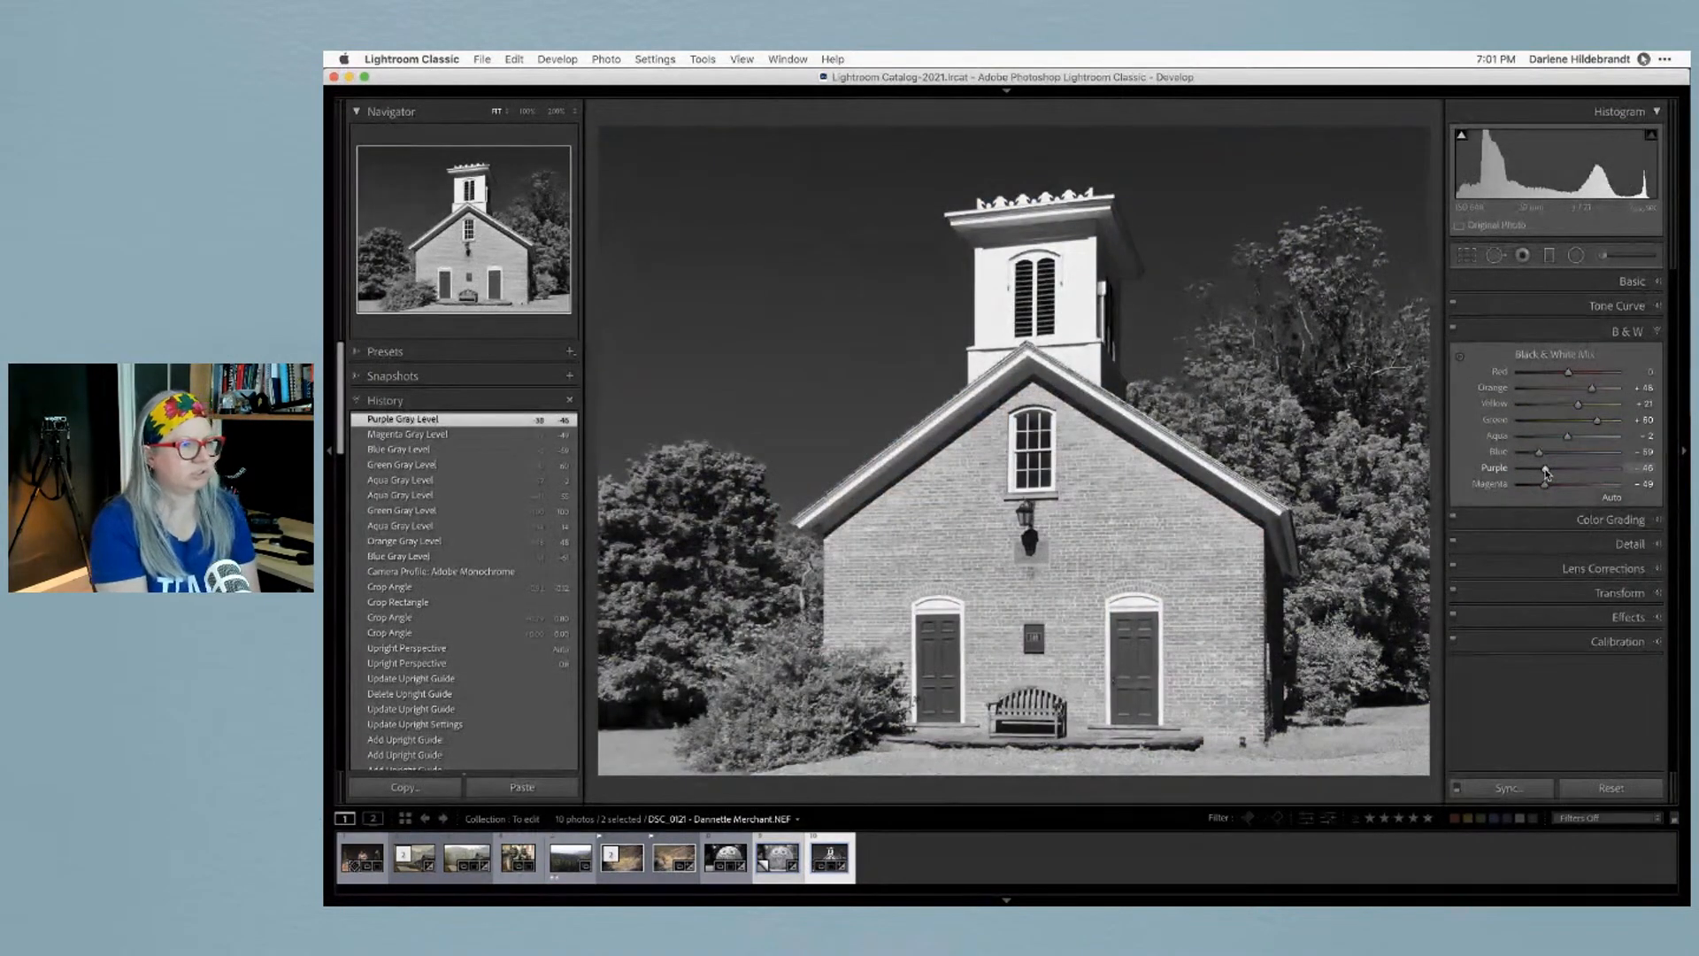
pyautogui.press('\\')
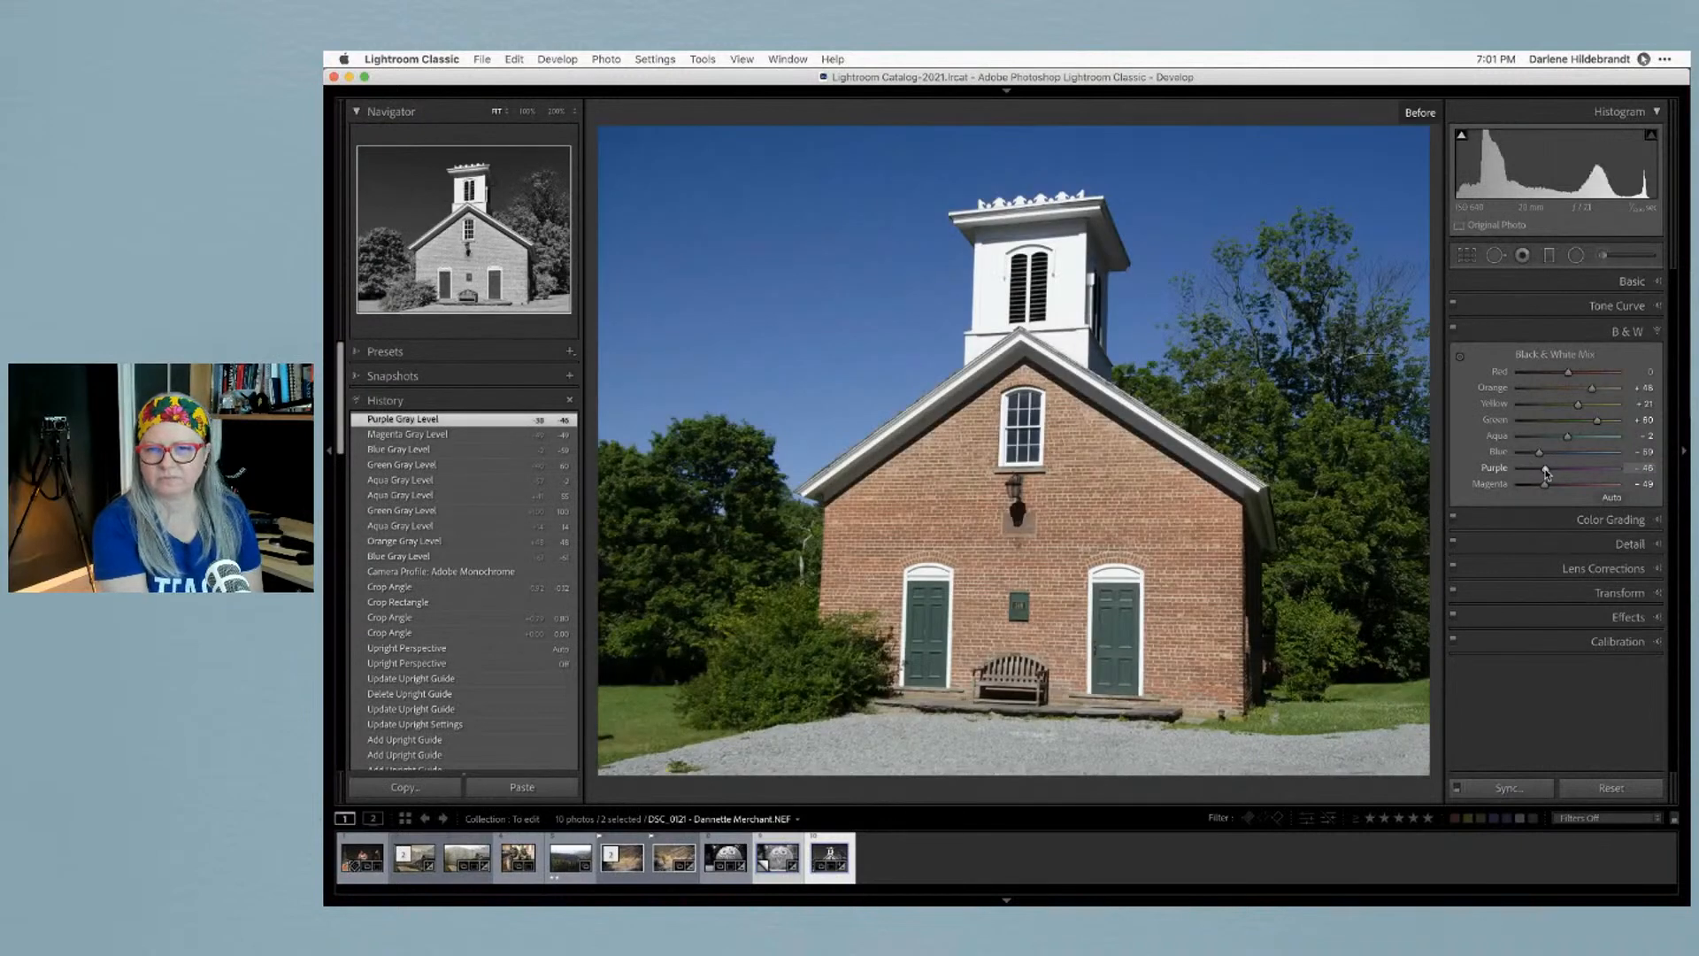
pyautogui.press('\\')
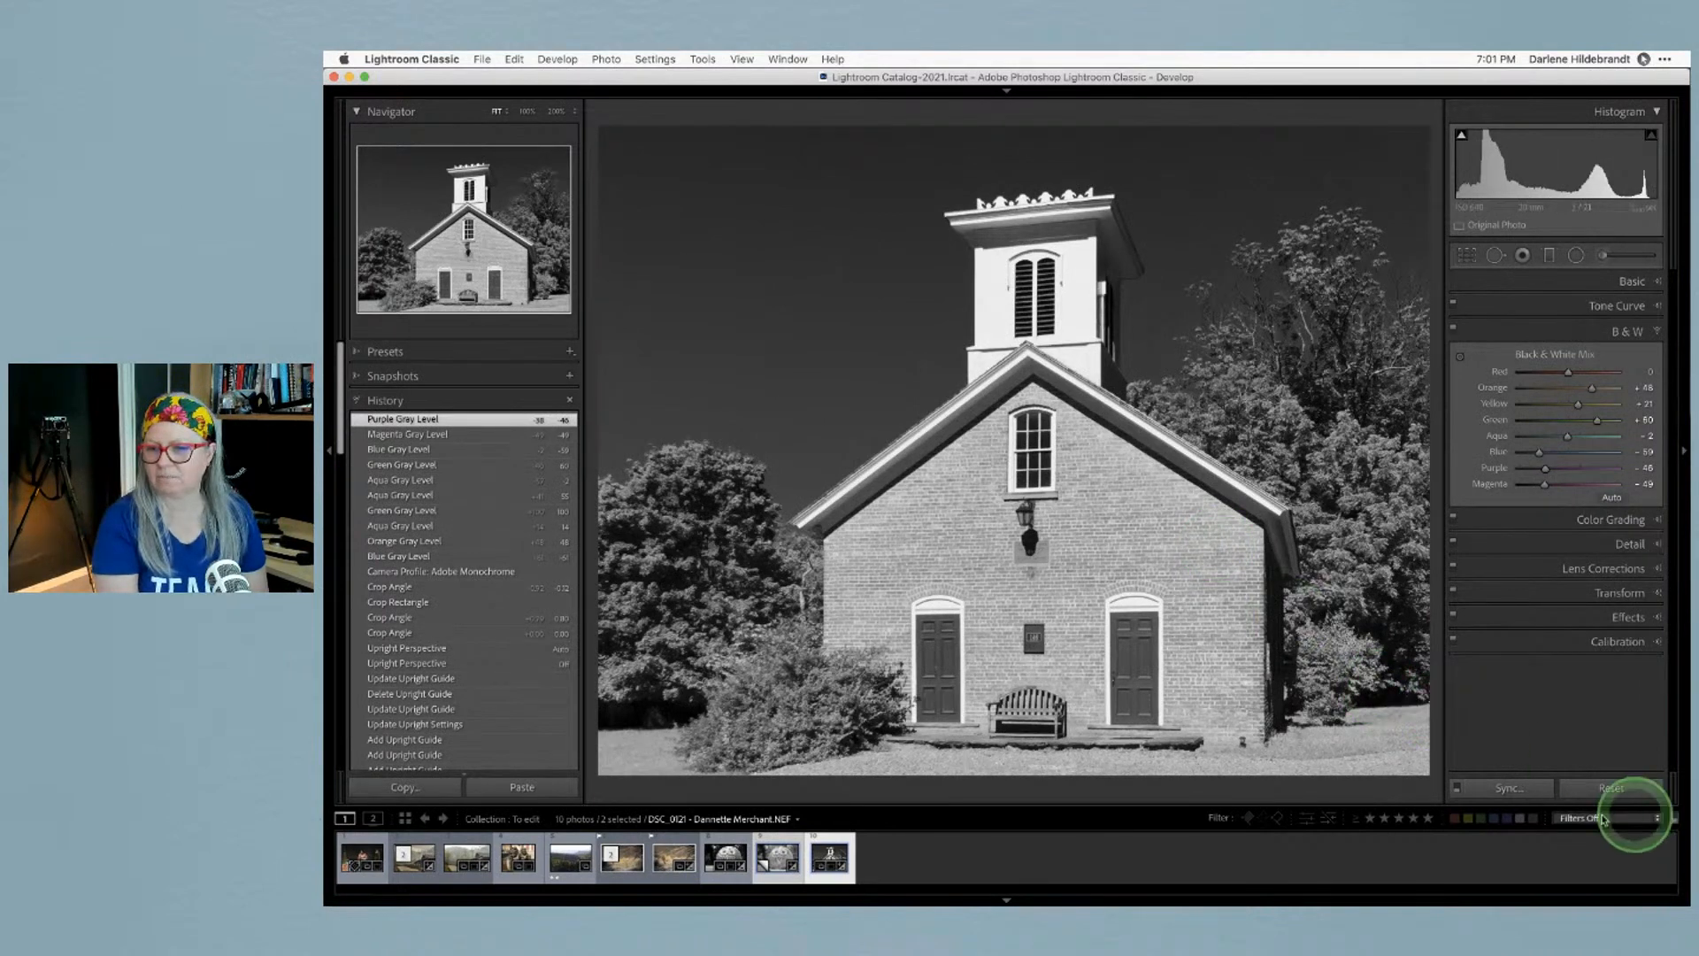
# Create a virtual copy of the church photo and reset the copy's develop settings
pyautogui.moveTo(1641, 901)
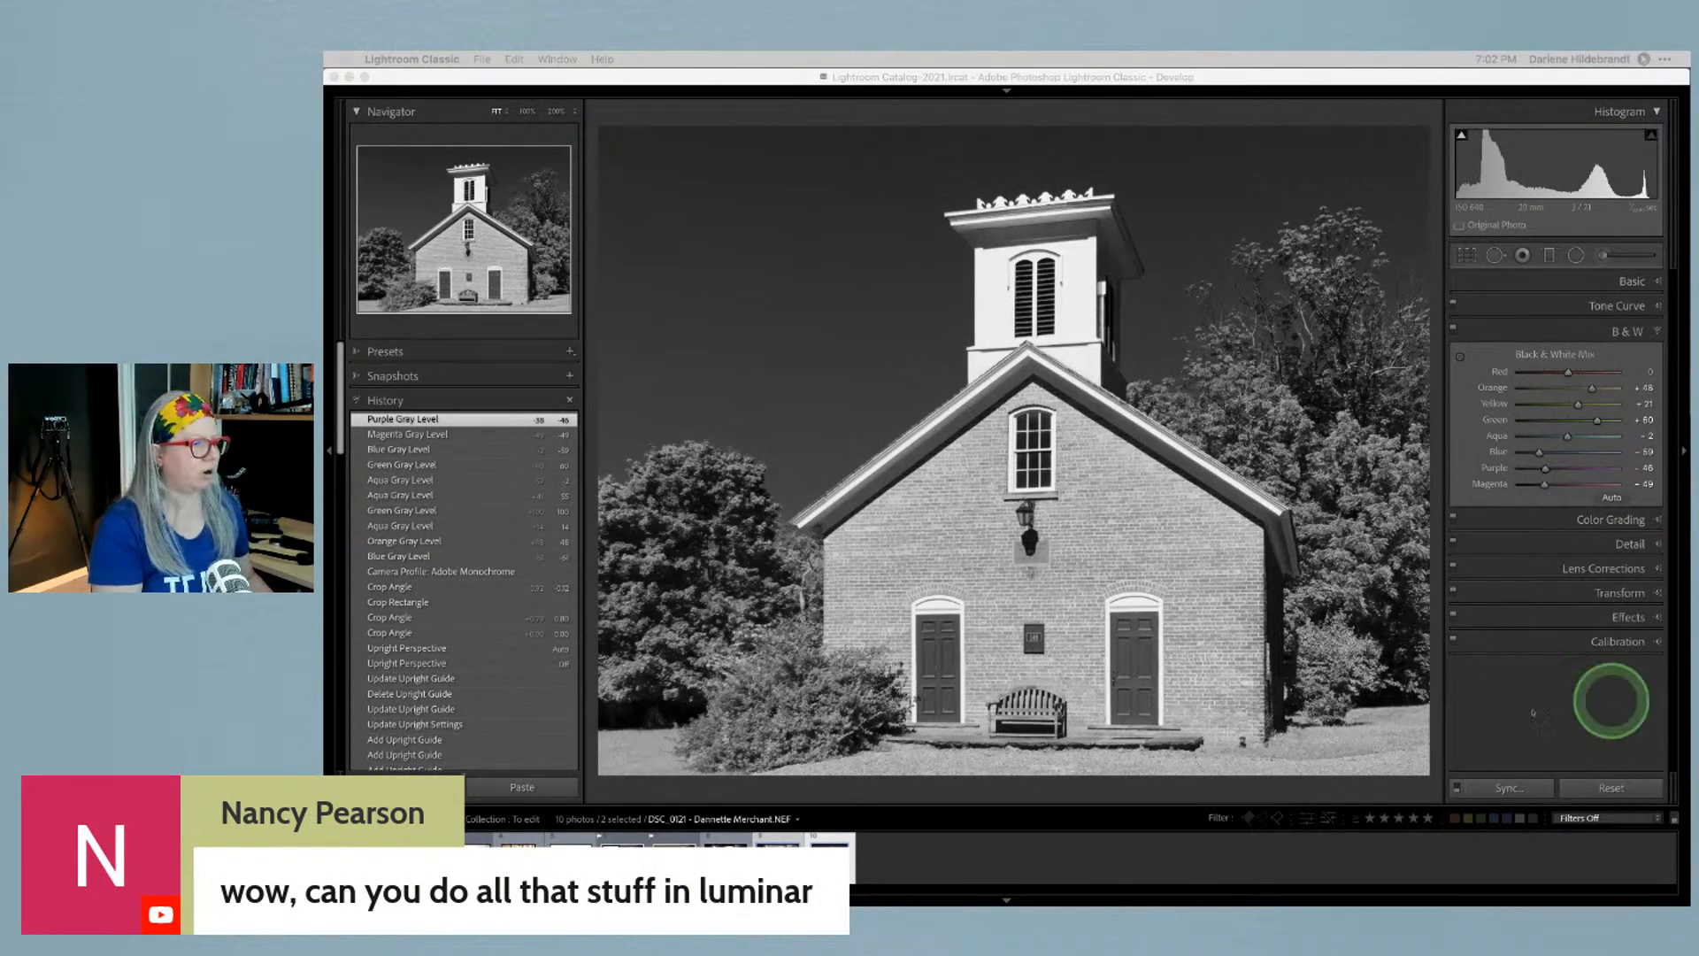
pyautogui.click(1251, 786)
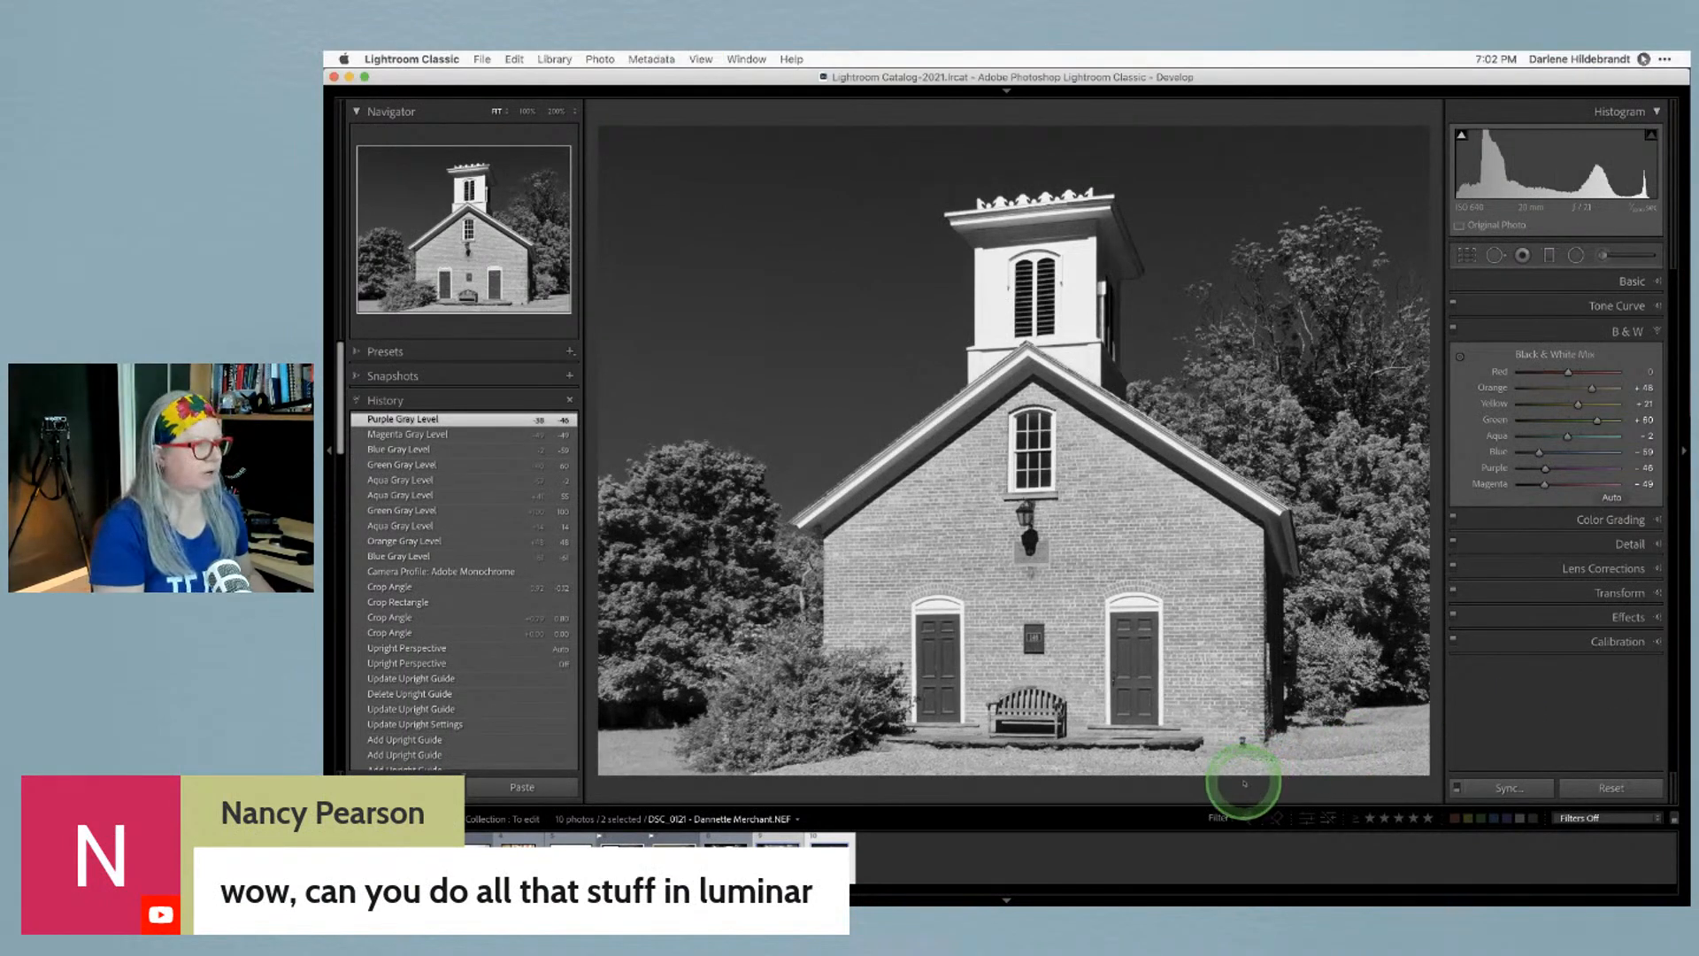
pyautogui.press('g')
pyautogui.click(1094, 517)
pyautogui.press('super+apostrophe')
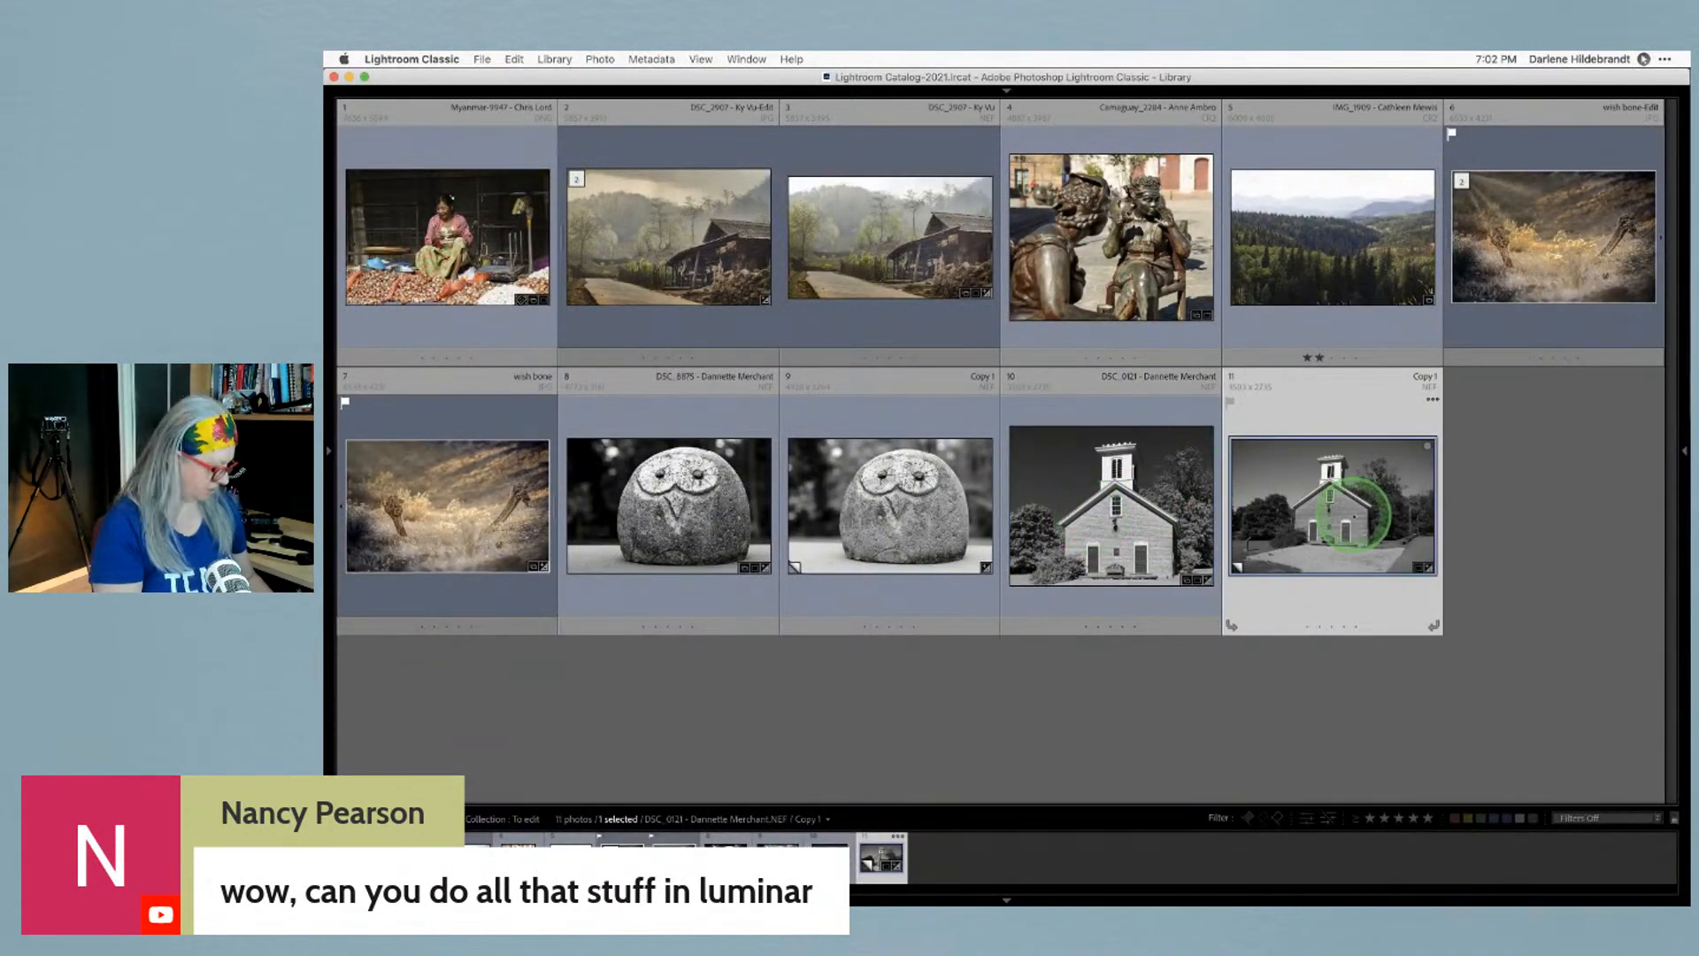
pyautogui.press('d')
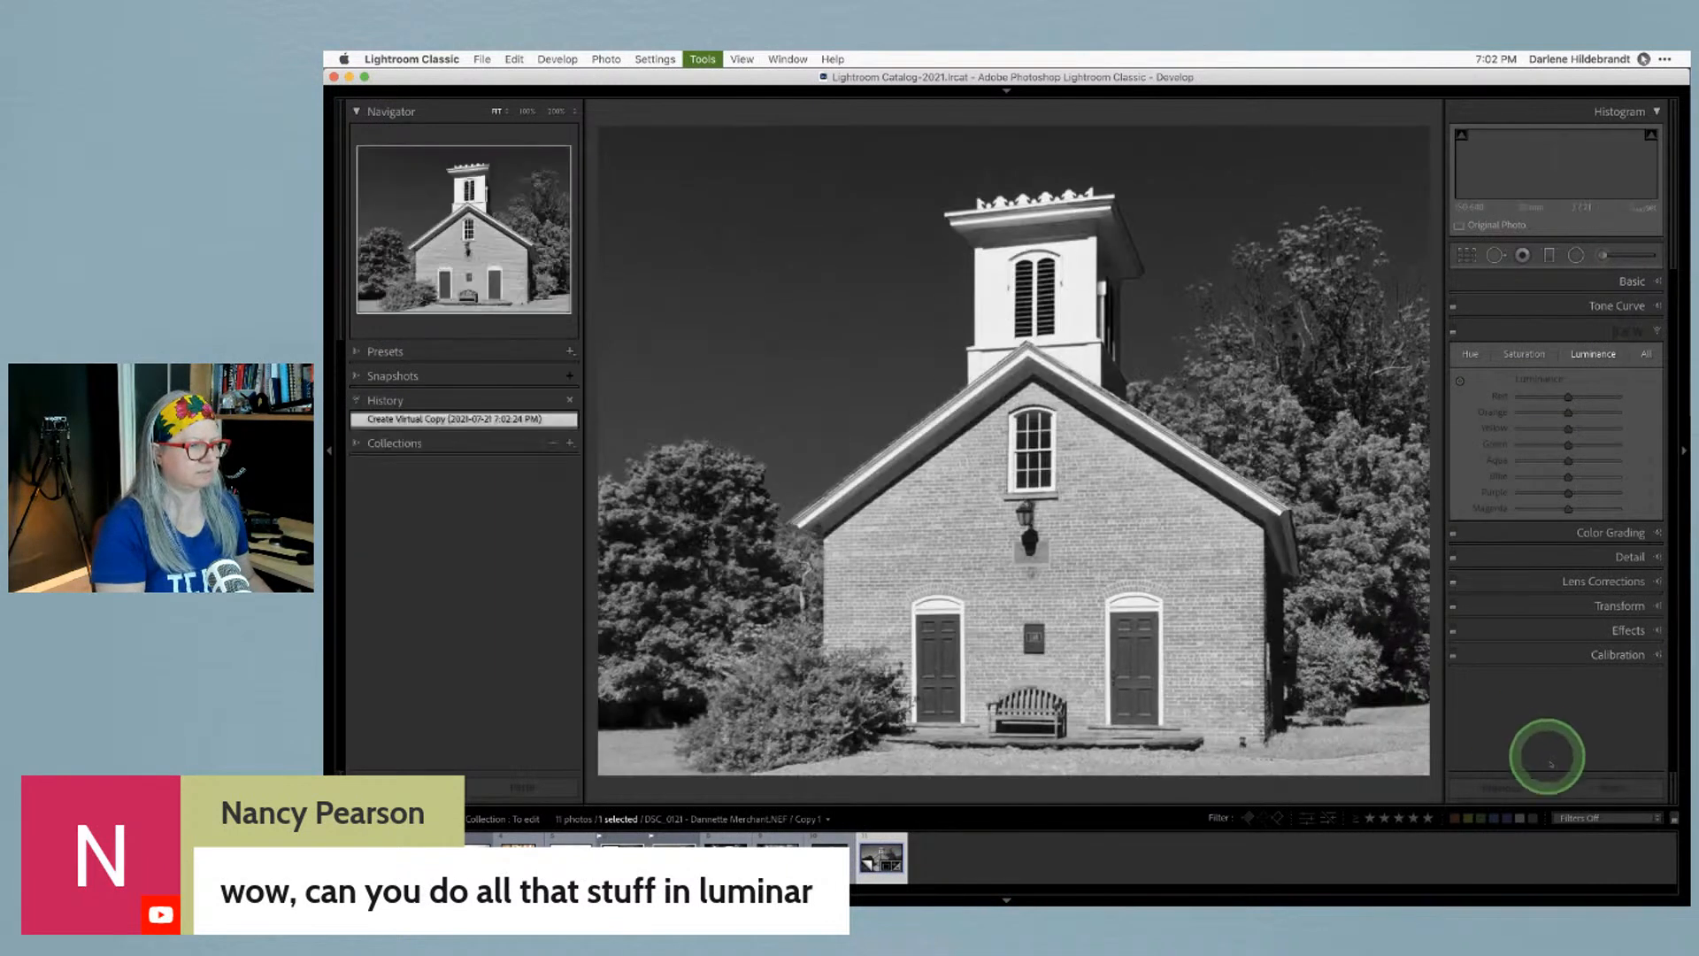
pyautogui.click(1598, 784)
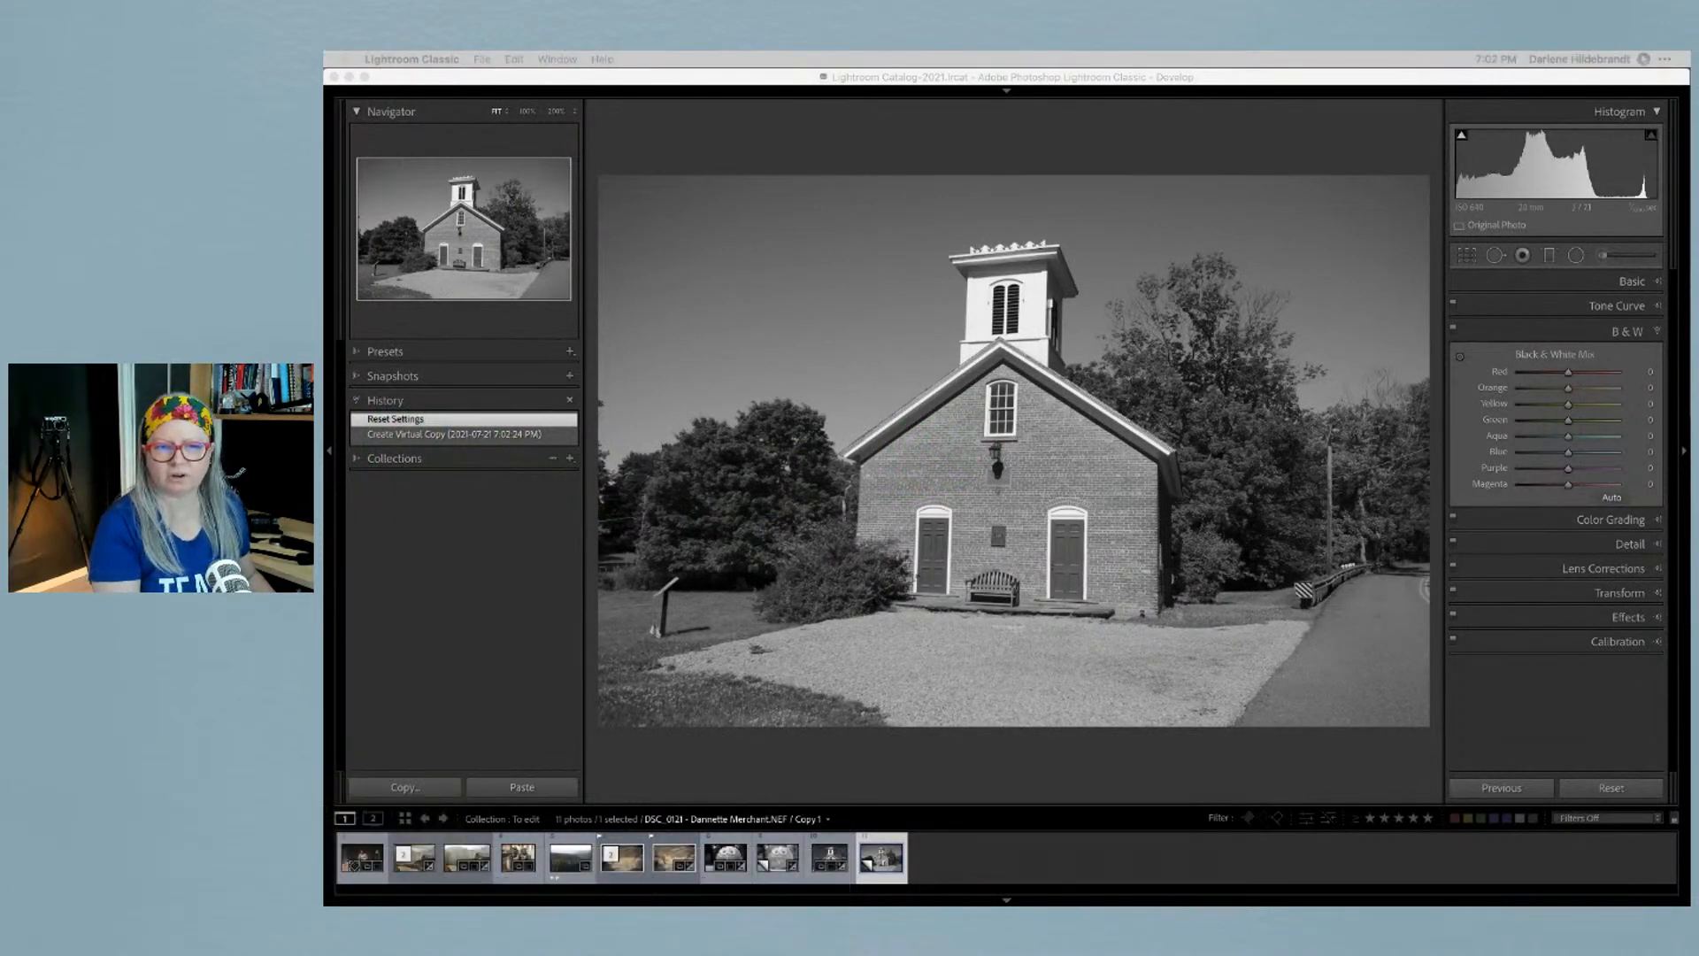
# Export the church virtual copy with Luminar AI's Open Source Files preset and switch to Luminar AI
pyautogui.click(1120, 378)
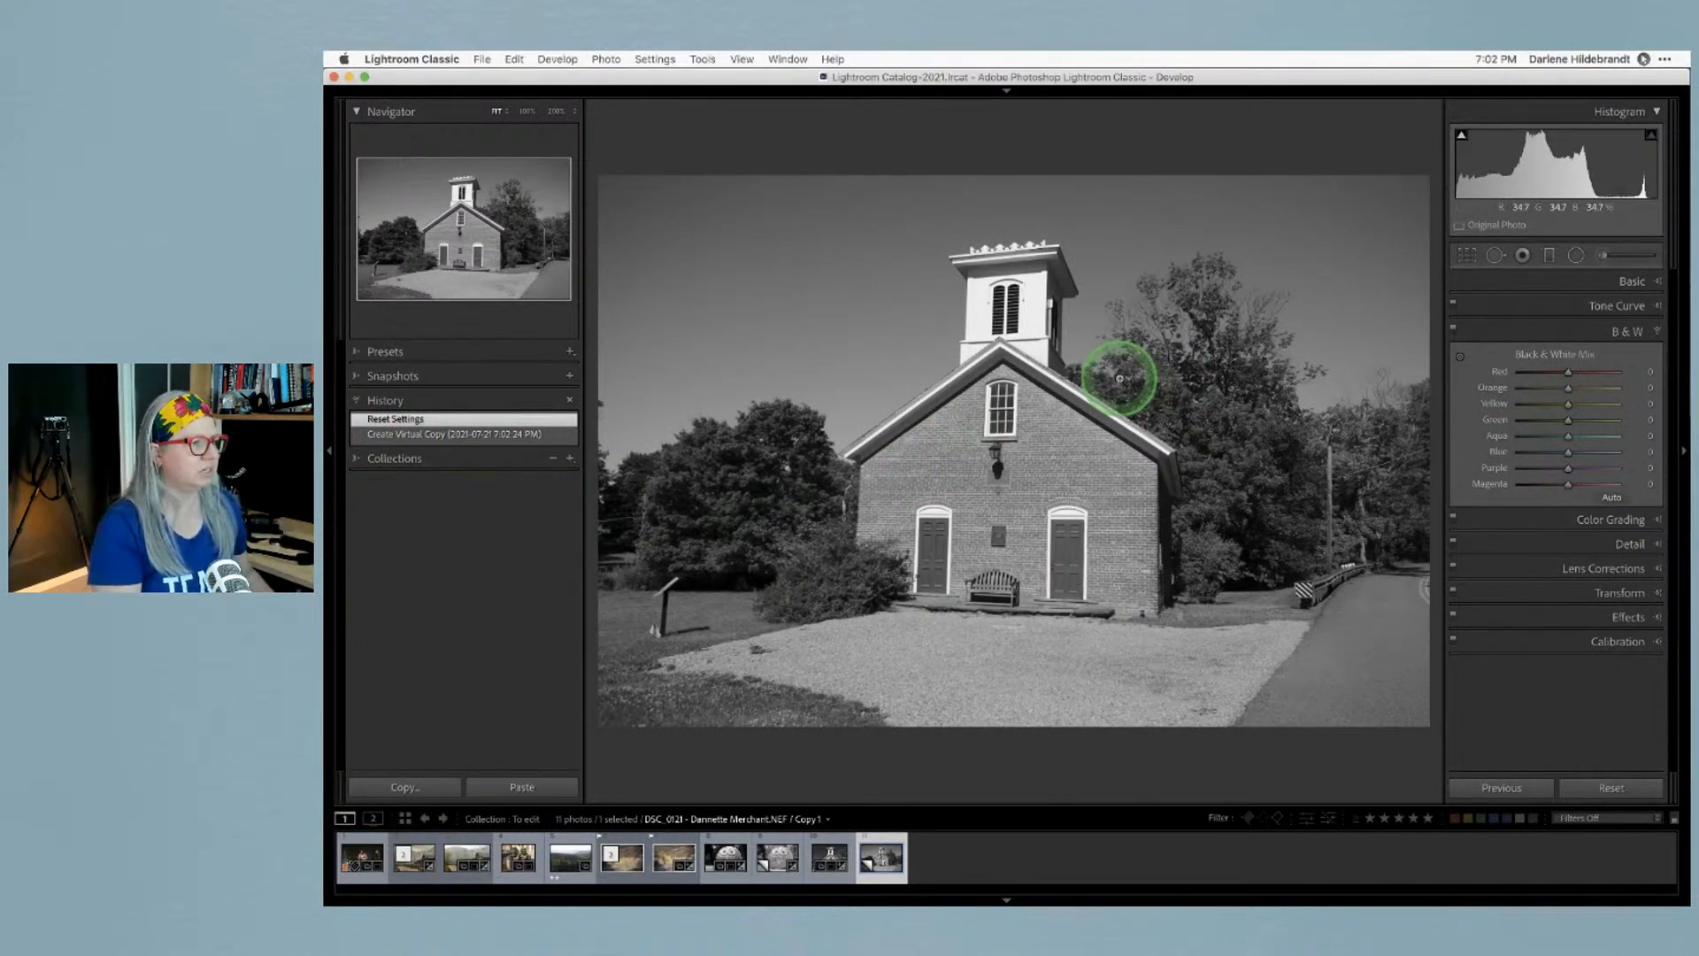
pyautogui.rightClick(999, 380)
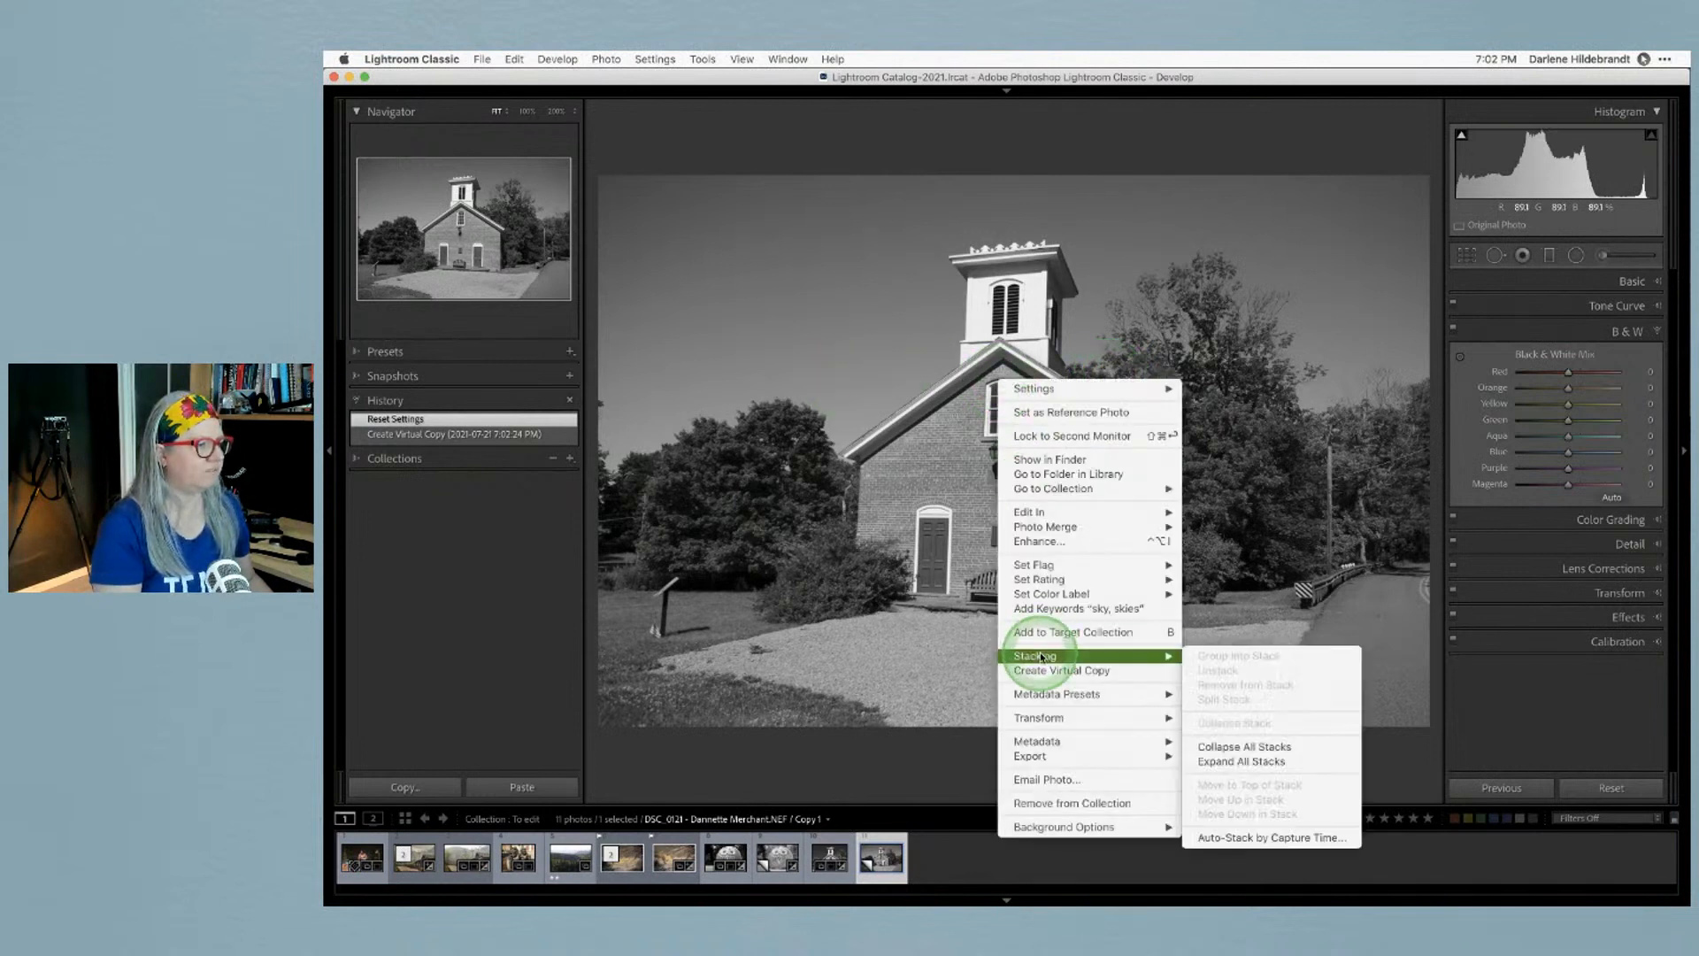
pyautogui.moveTo(1040, 757)
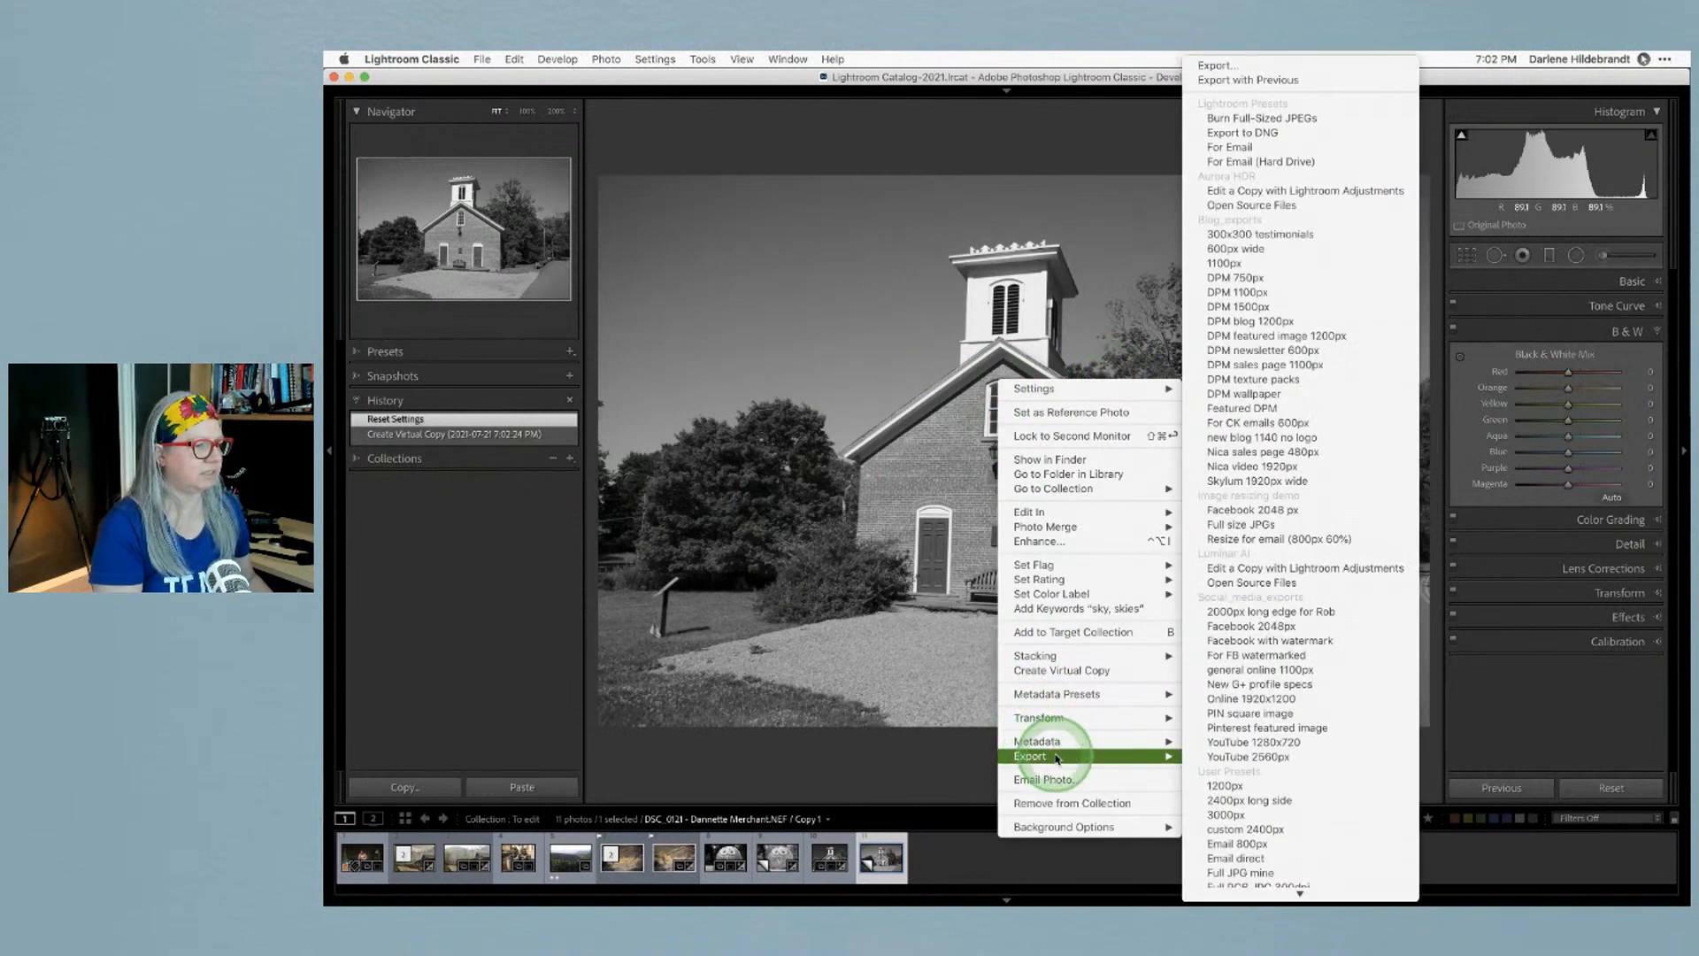
pyautogui.click(1230, 584)
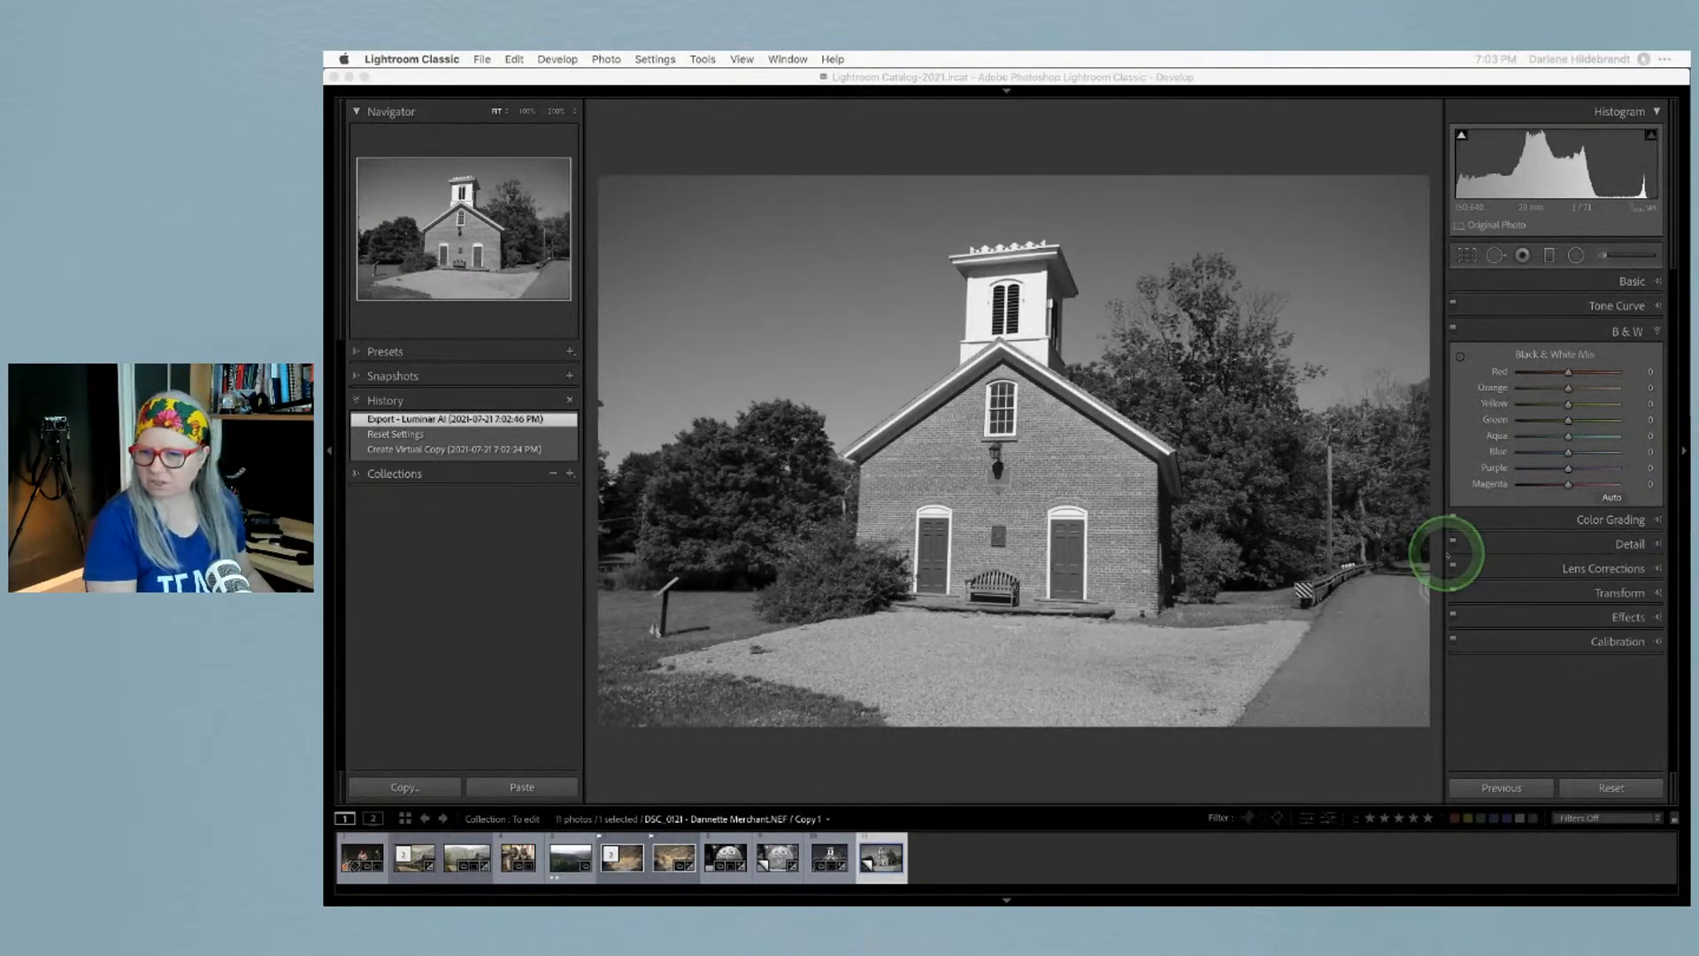
pyautogui.press('super+Tab')
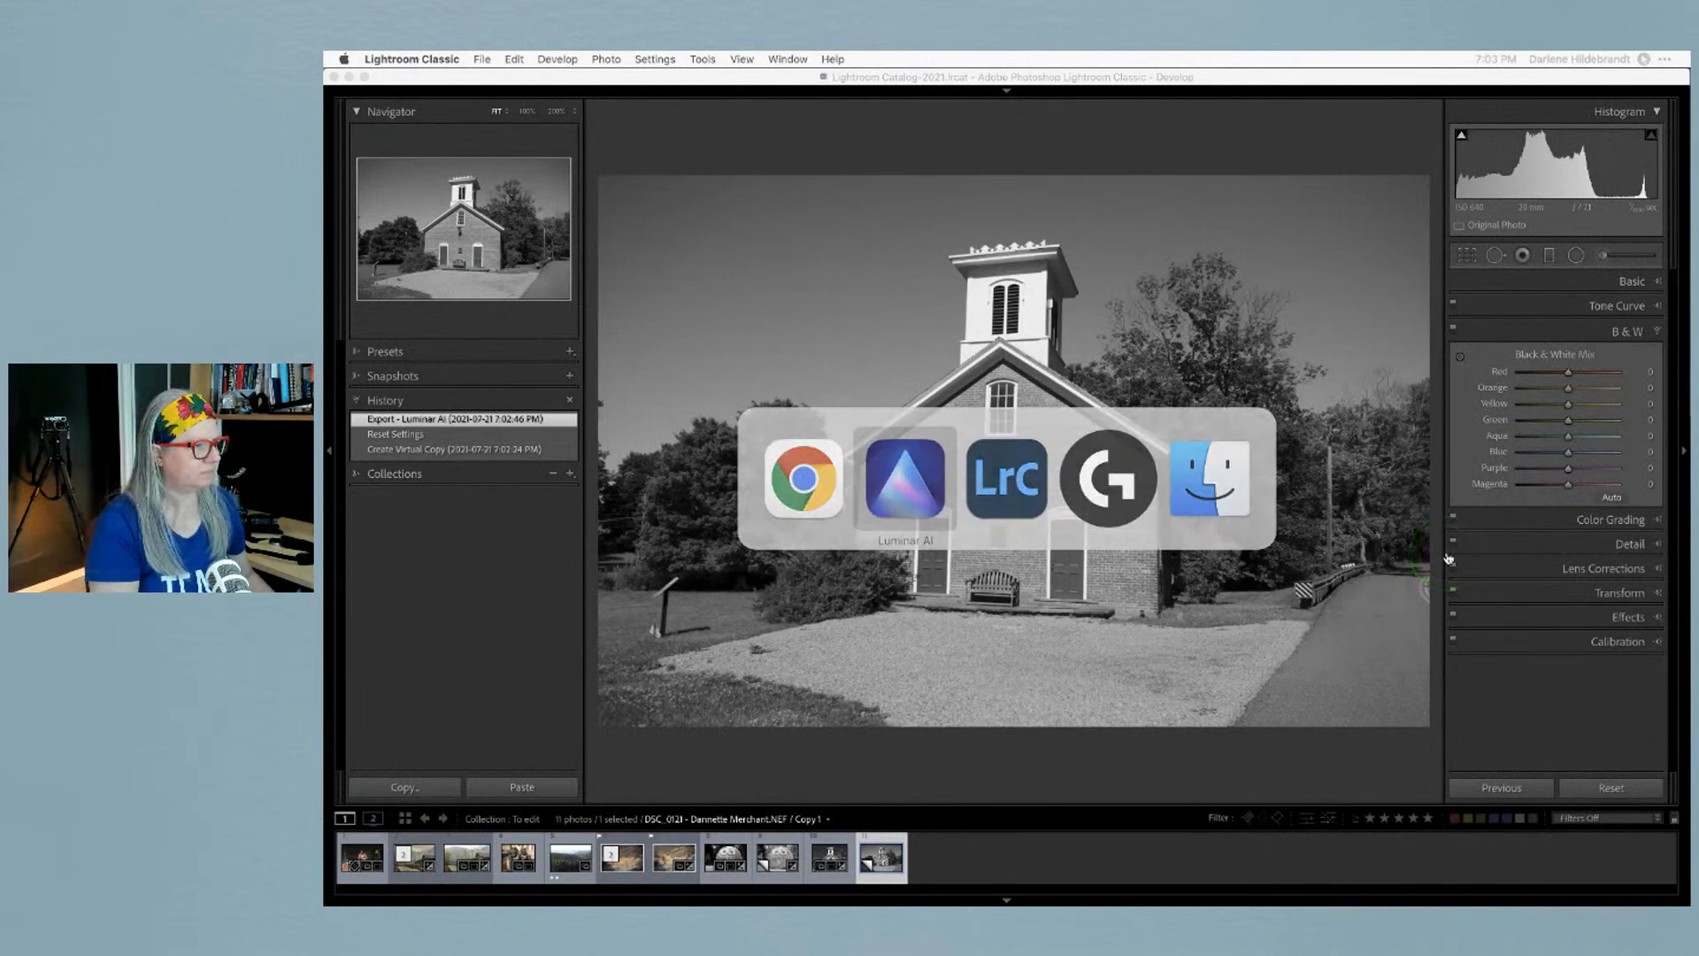
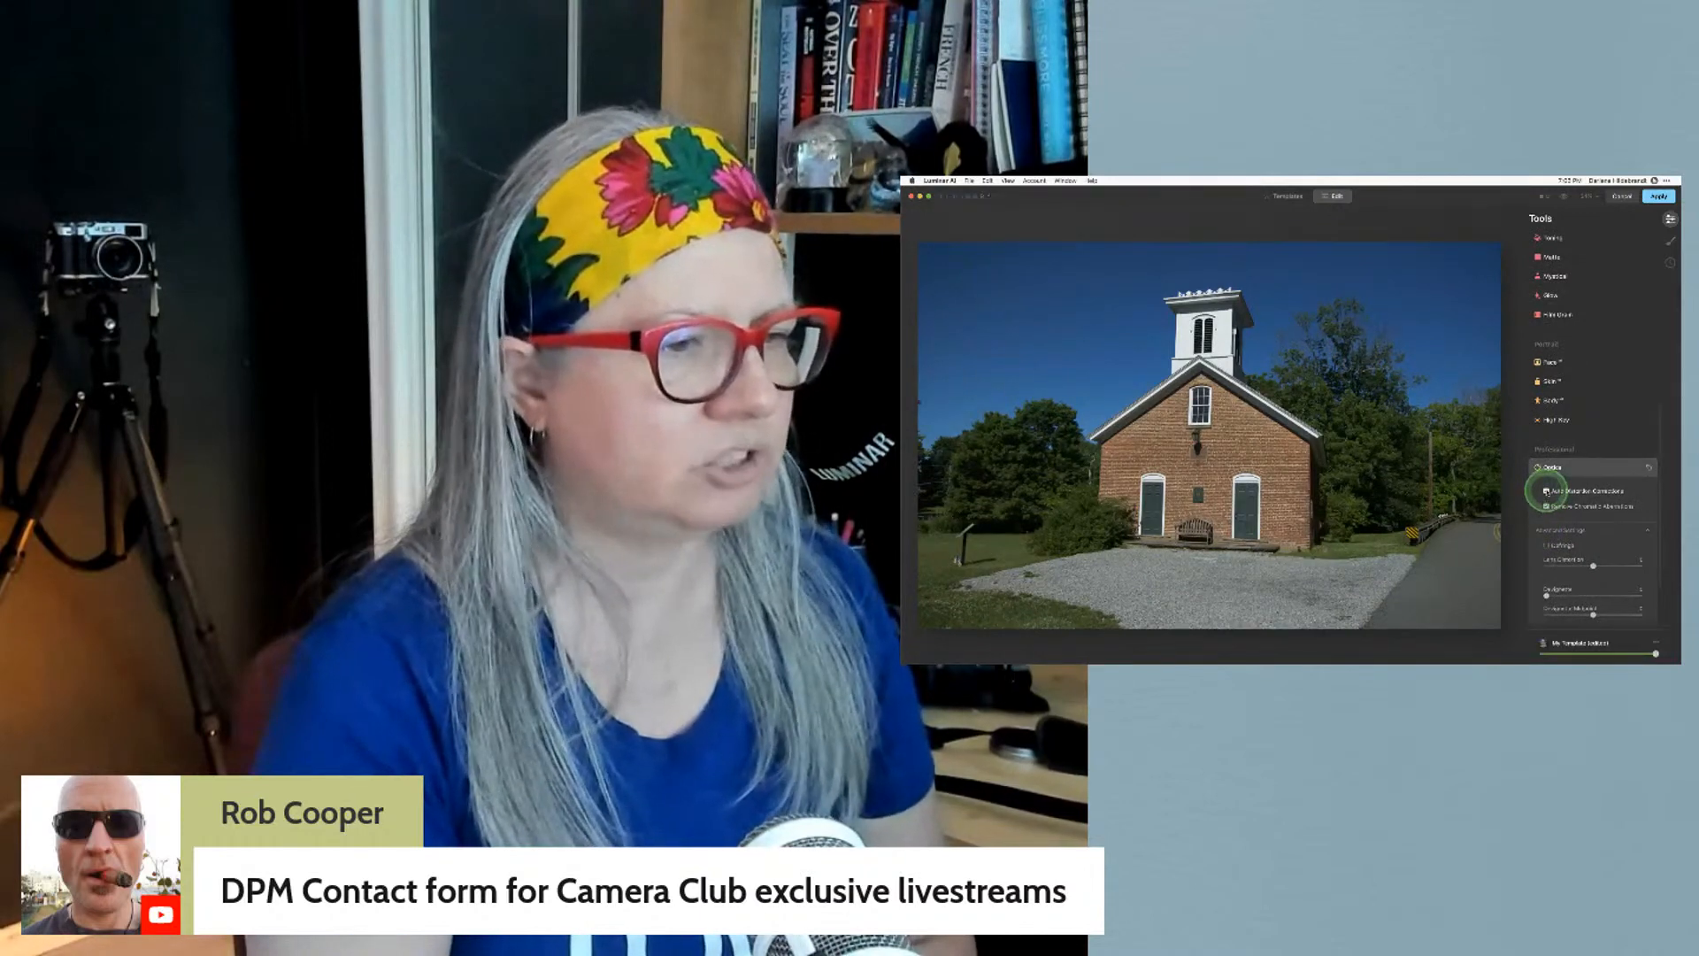
# Turn on automatic distortion correction in Optics for the church photo and try the manual lens distortion adjustment
pyautogui.click(1547, 493)
pyautogui.scroll(-3, 1545, 492)
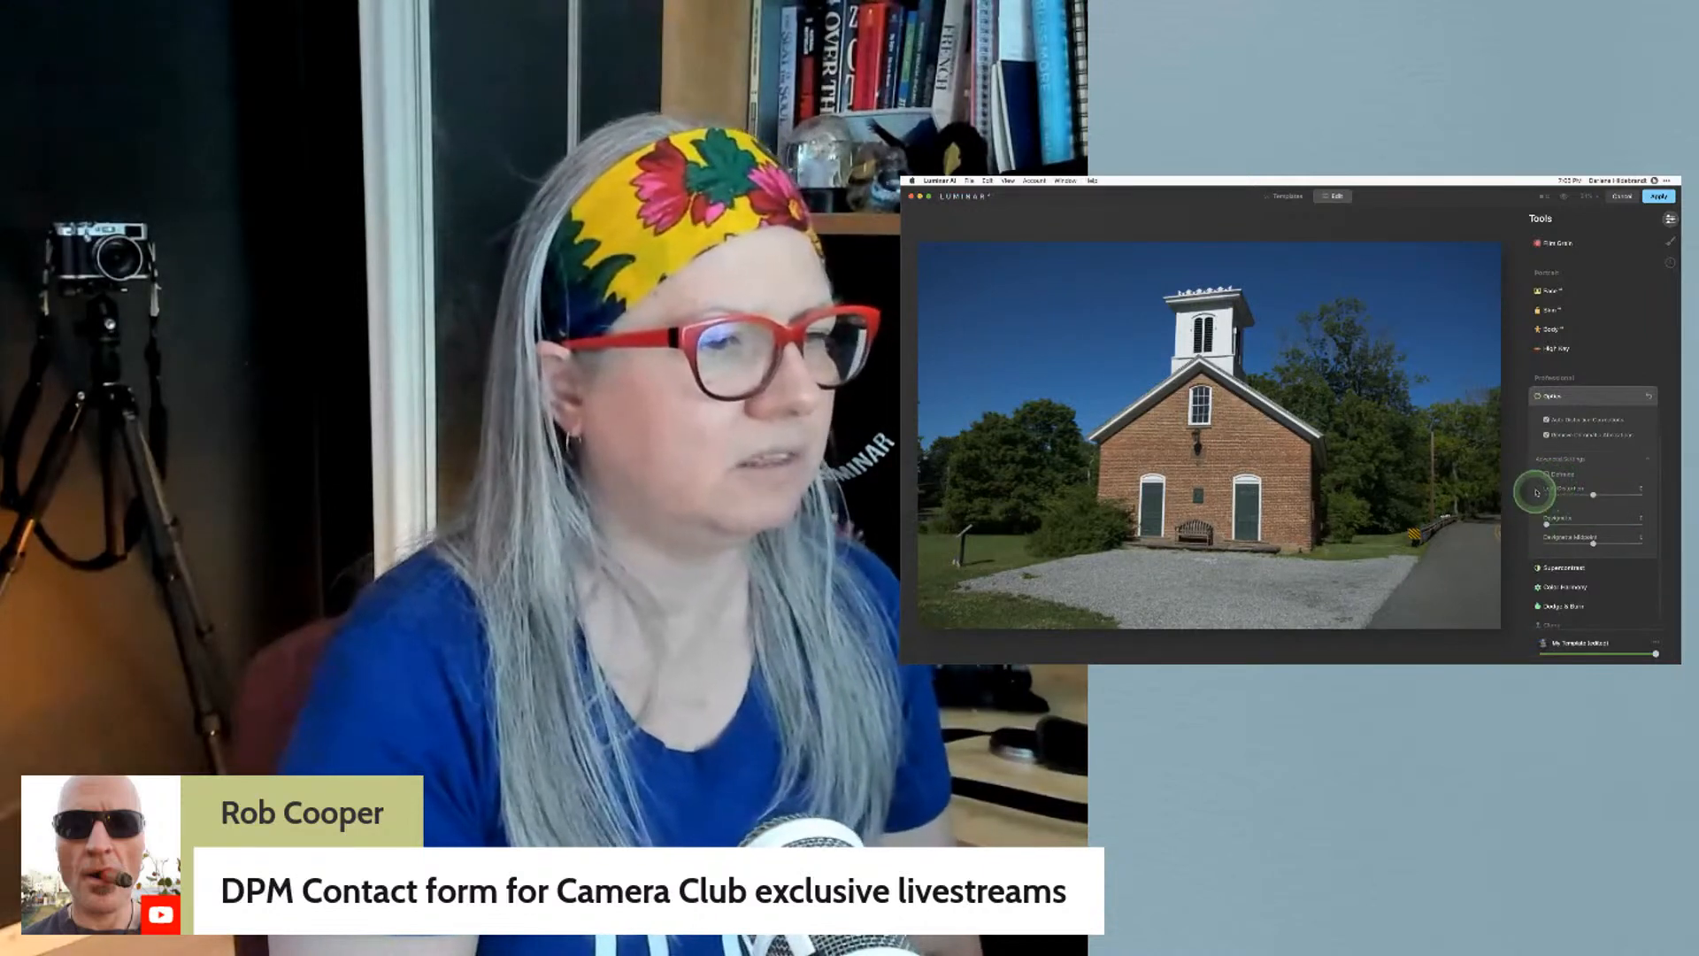
pyautogui.moveTo(1593, 494)
pyautogui.mouseDown()
pyautogui.moveTo(1562, 494)
pyautogui.moveTo(1593, 493)
pyautogui.mouseUp()
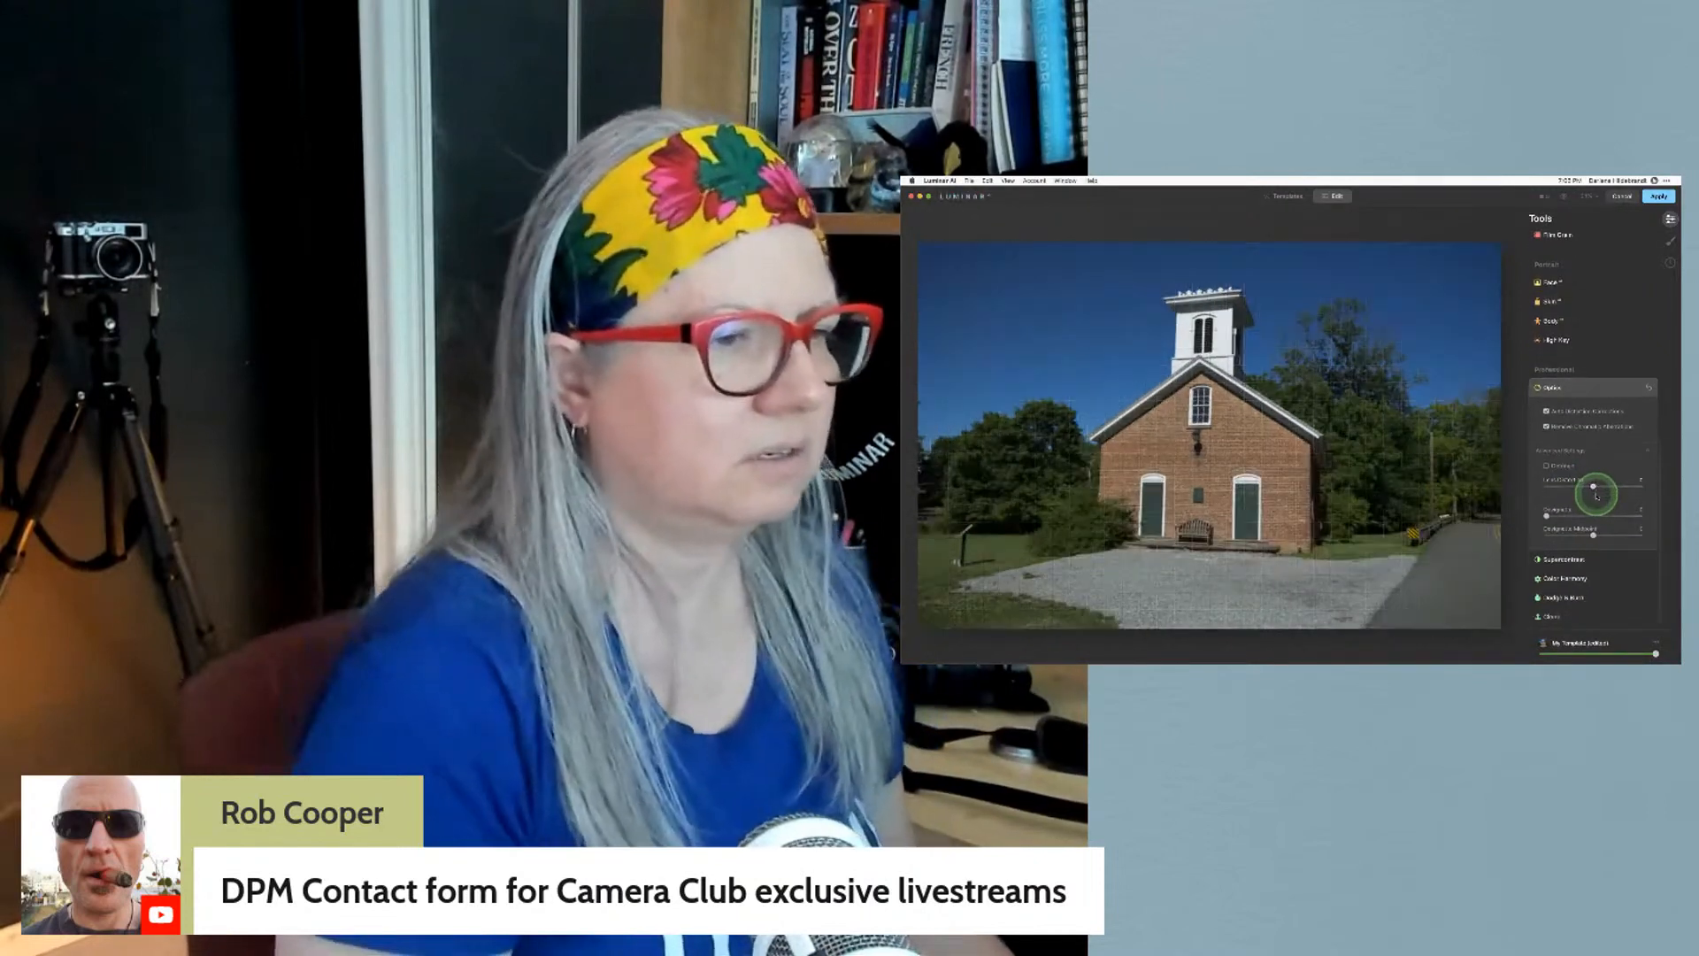
# Apply Composition's automatic horizon alignment and perspective correction to the church photo, then its automatic AI crop
pyautogui.scroll(10, 1593, 493)
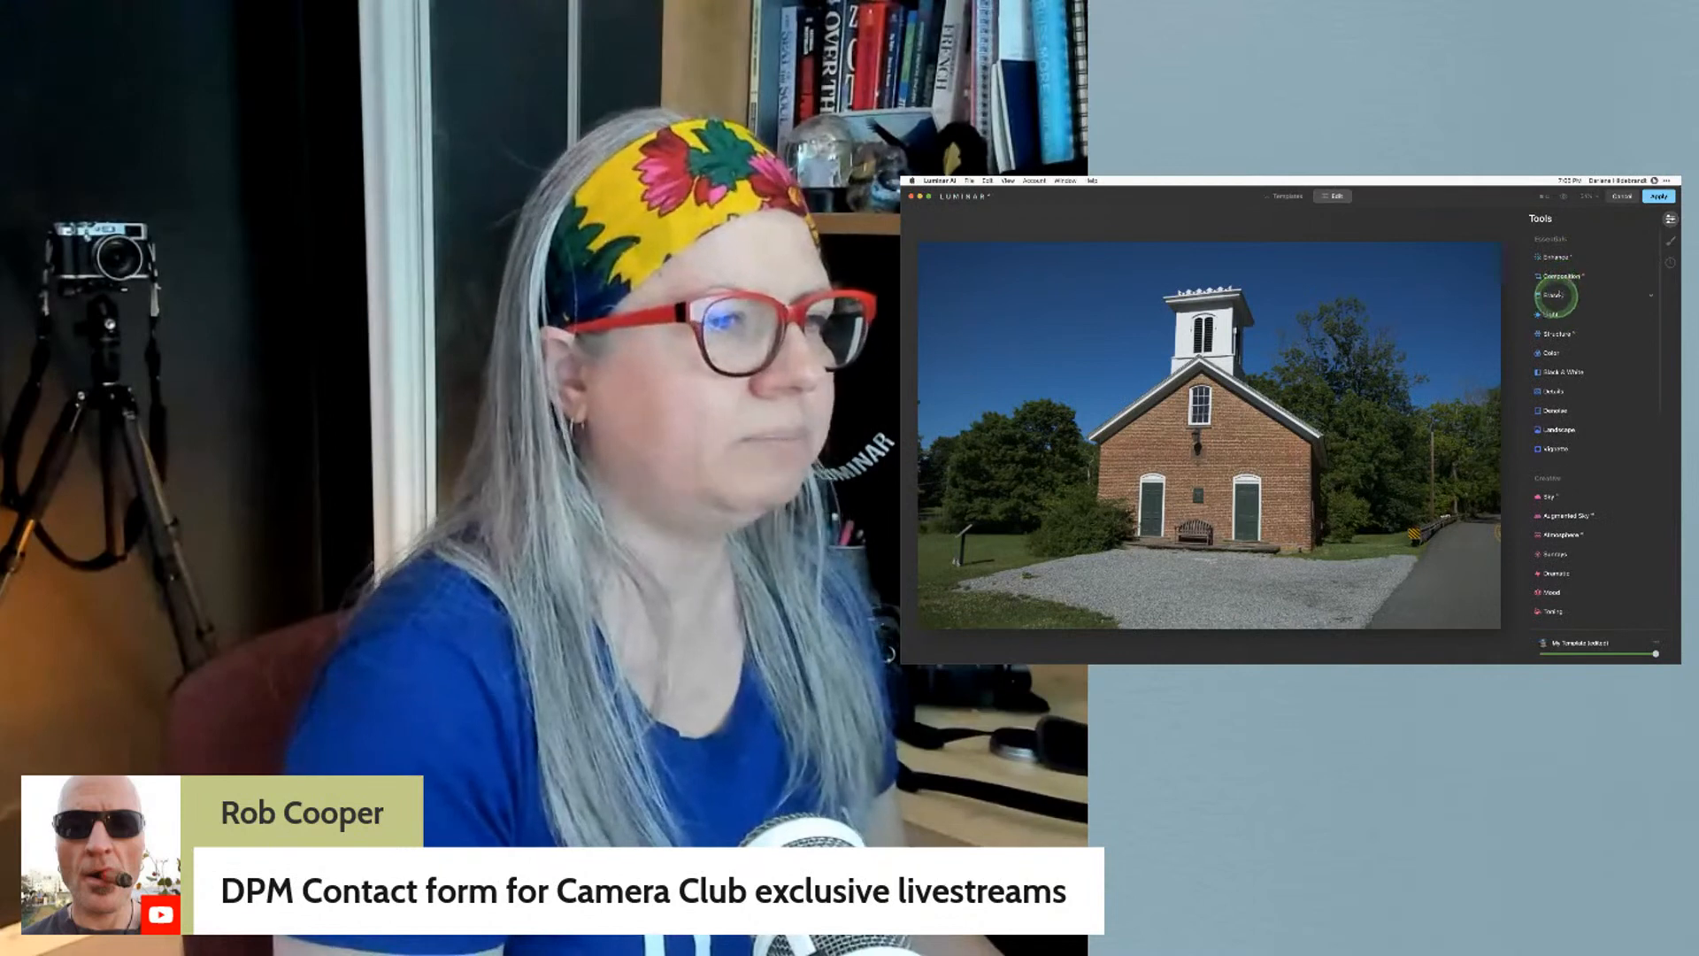
pyautogui.click(1560, 277)
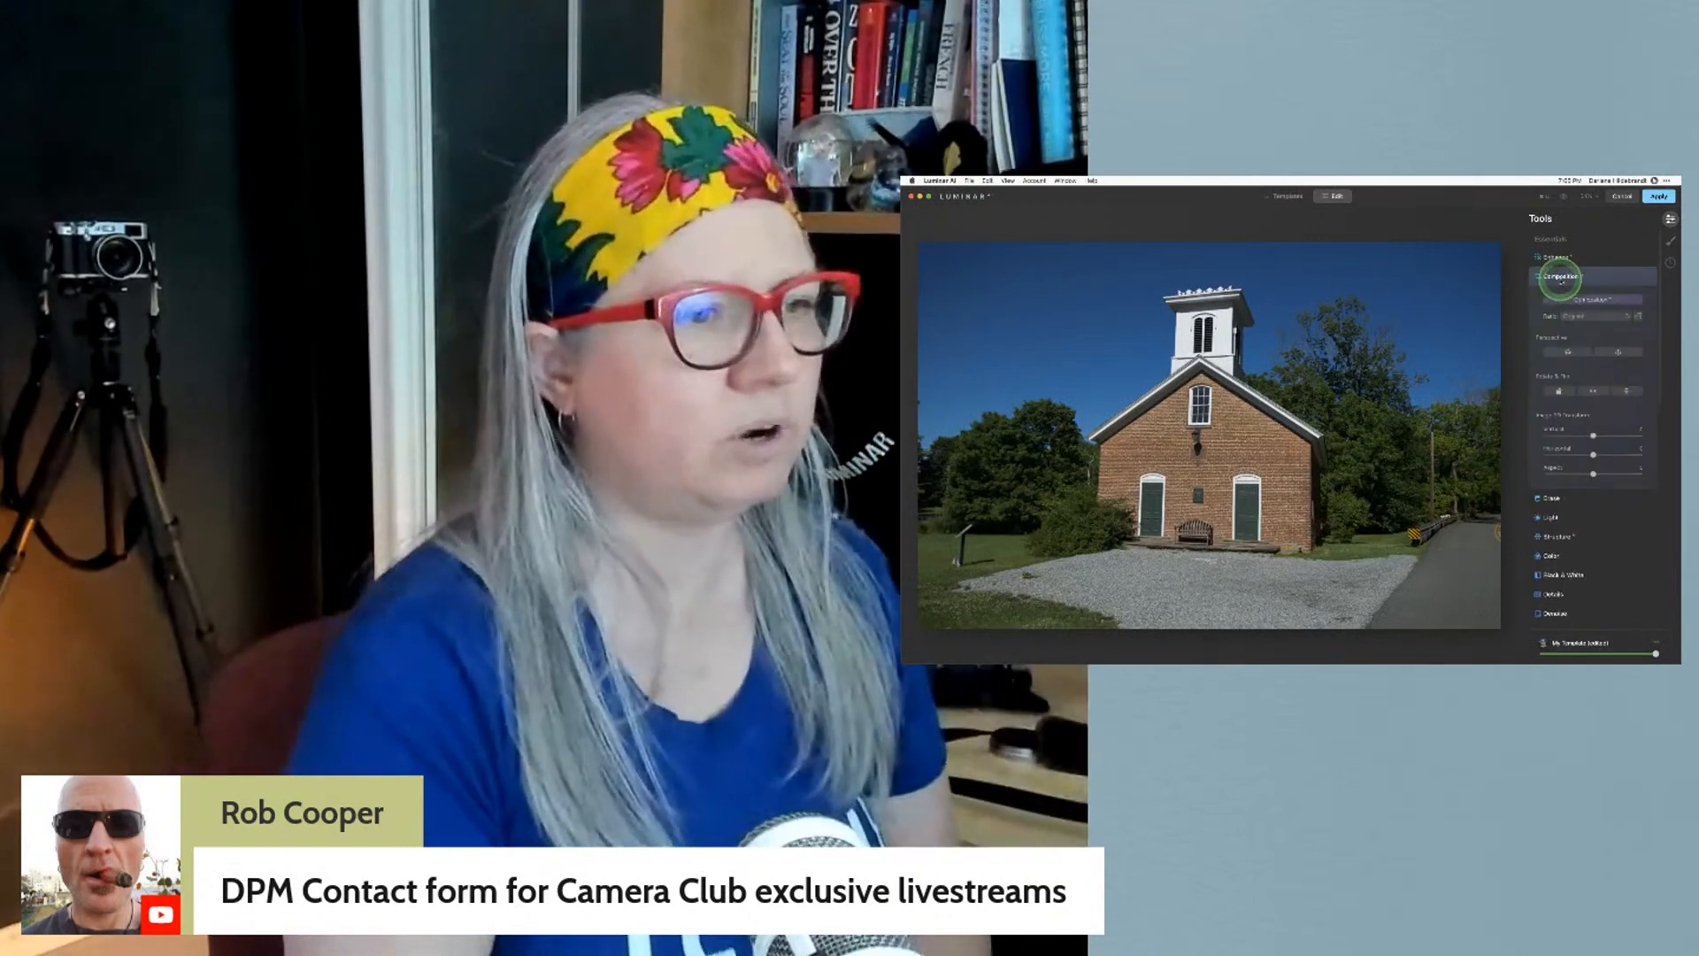
pyautogui.click(1567, 353)
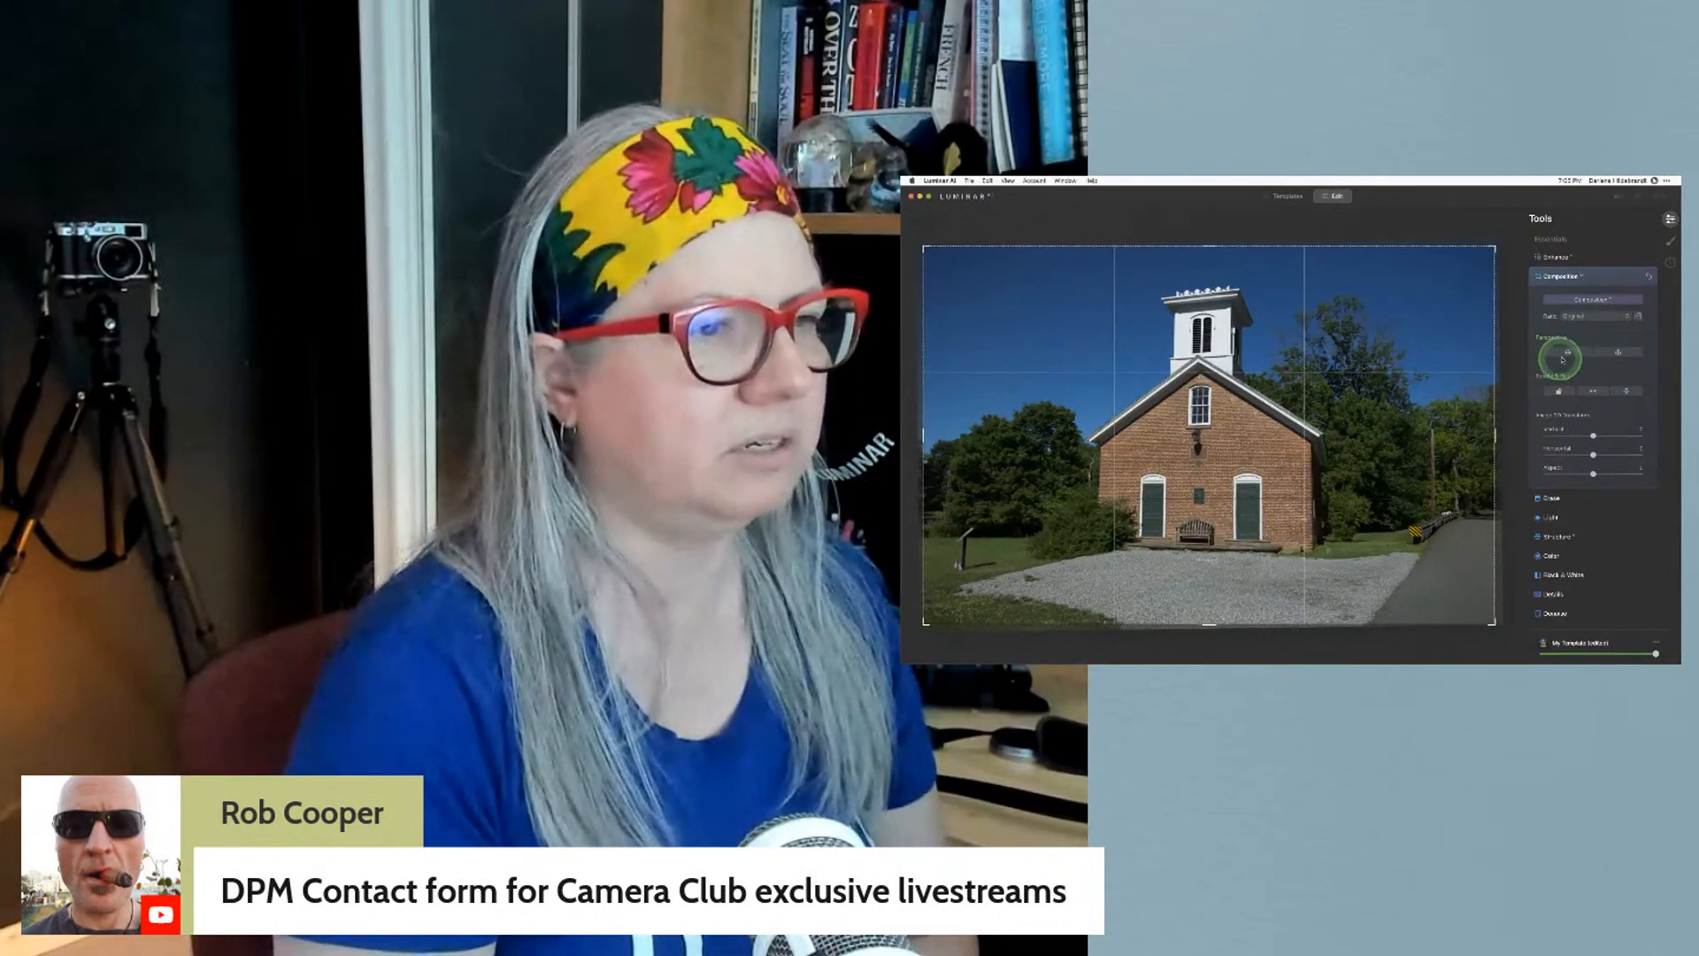
pyautogui.click(1619, 354)
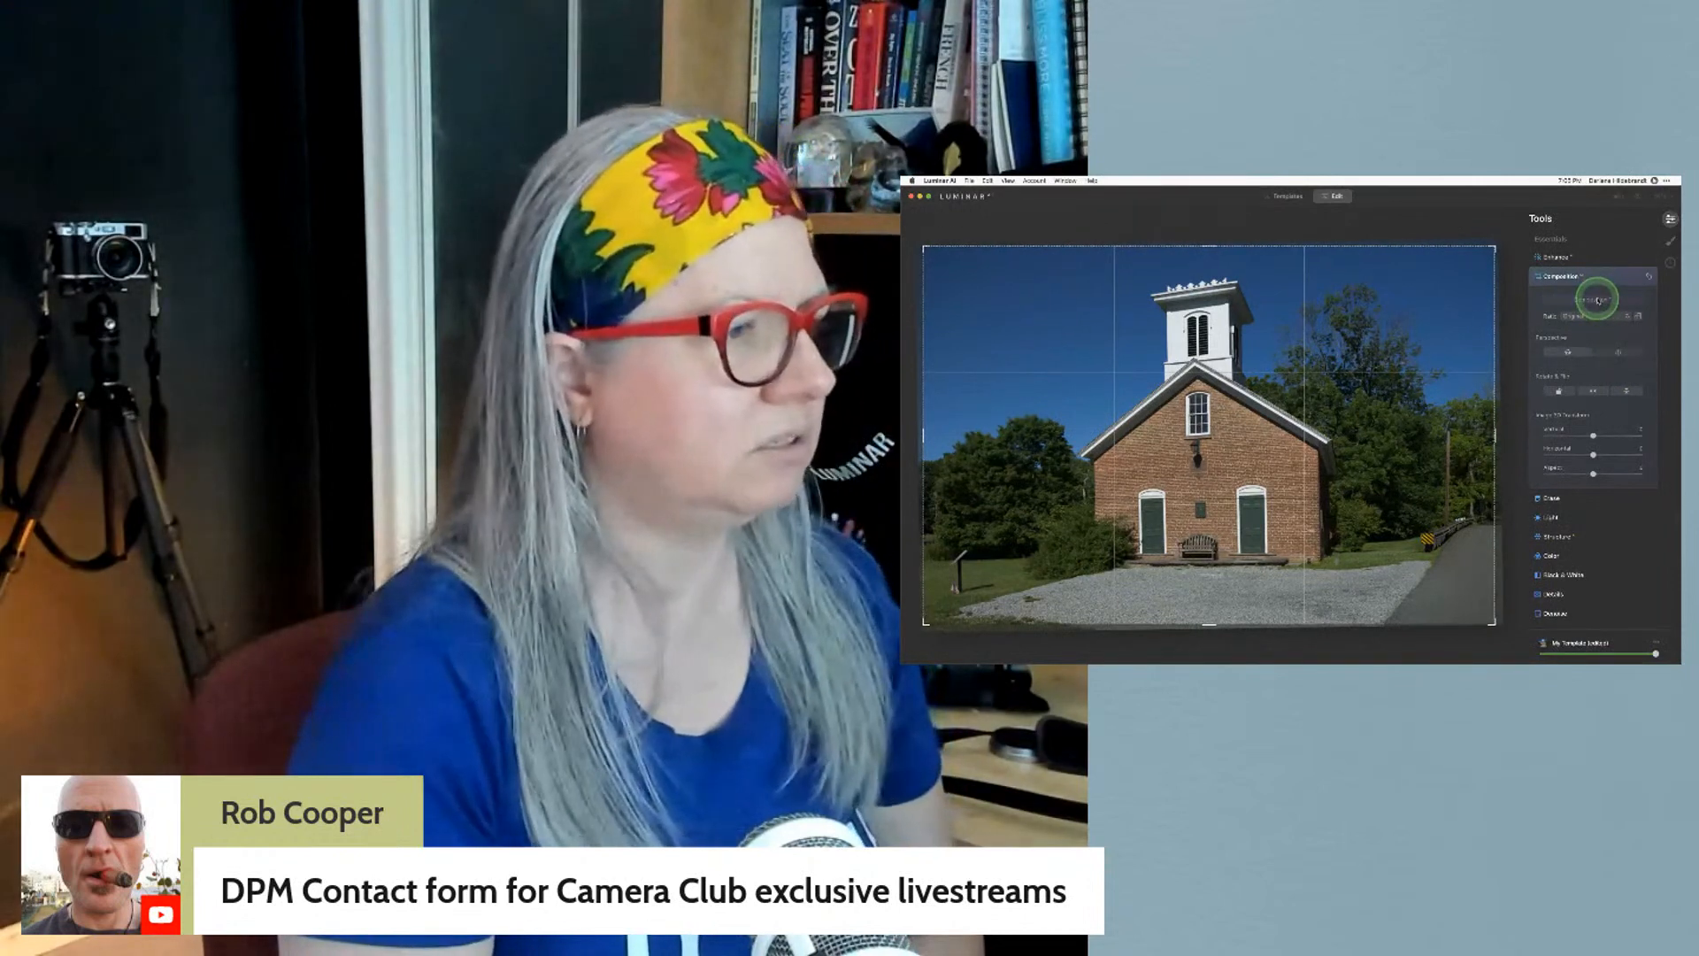
pyautogui.click(1597, 301)
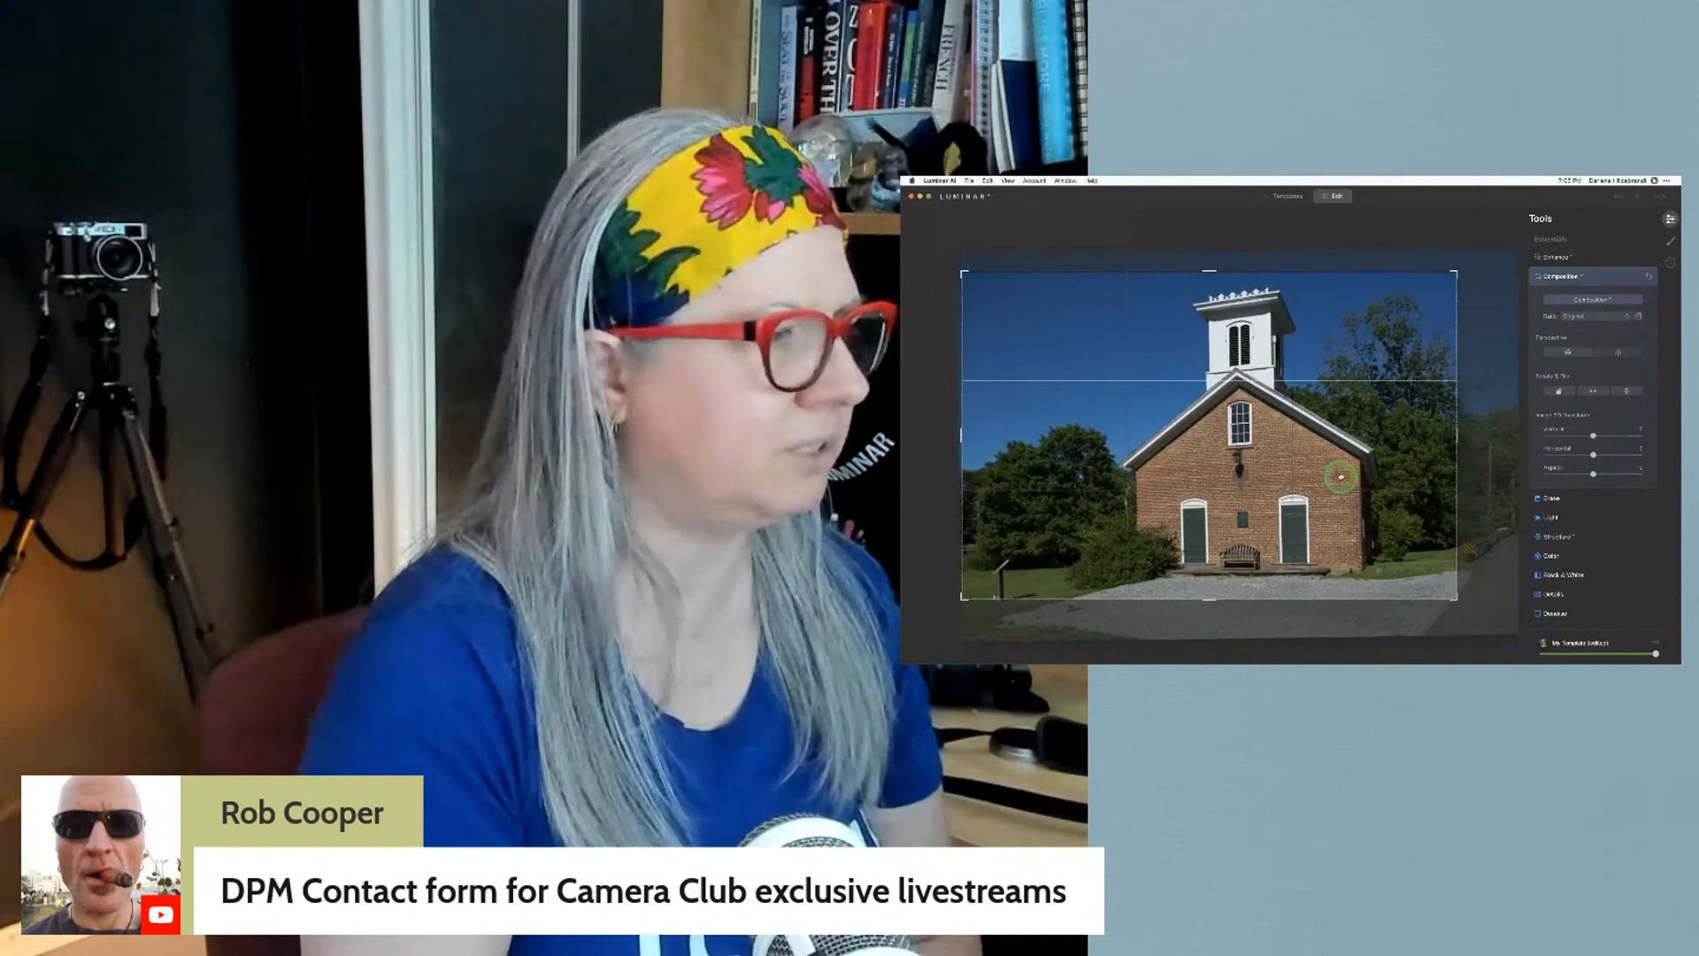
# Set the crop ratio to Free, crop in from both sides of the church with slightly more height, and apply it
pyautogui.click(1578, 318)
pyautogui.click(1573, 330)
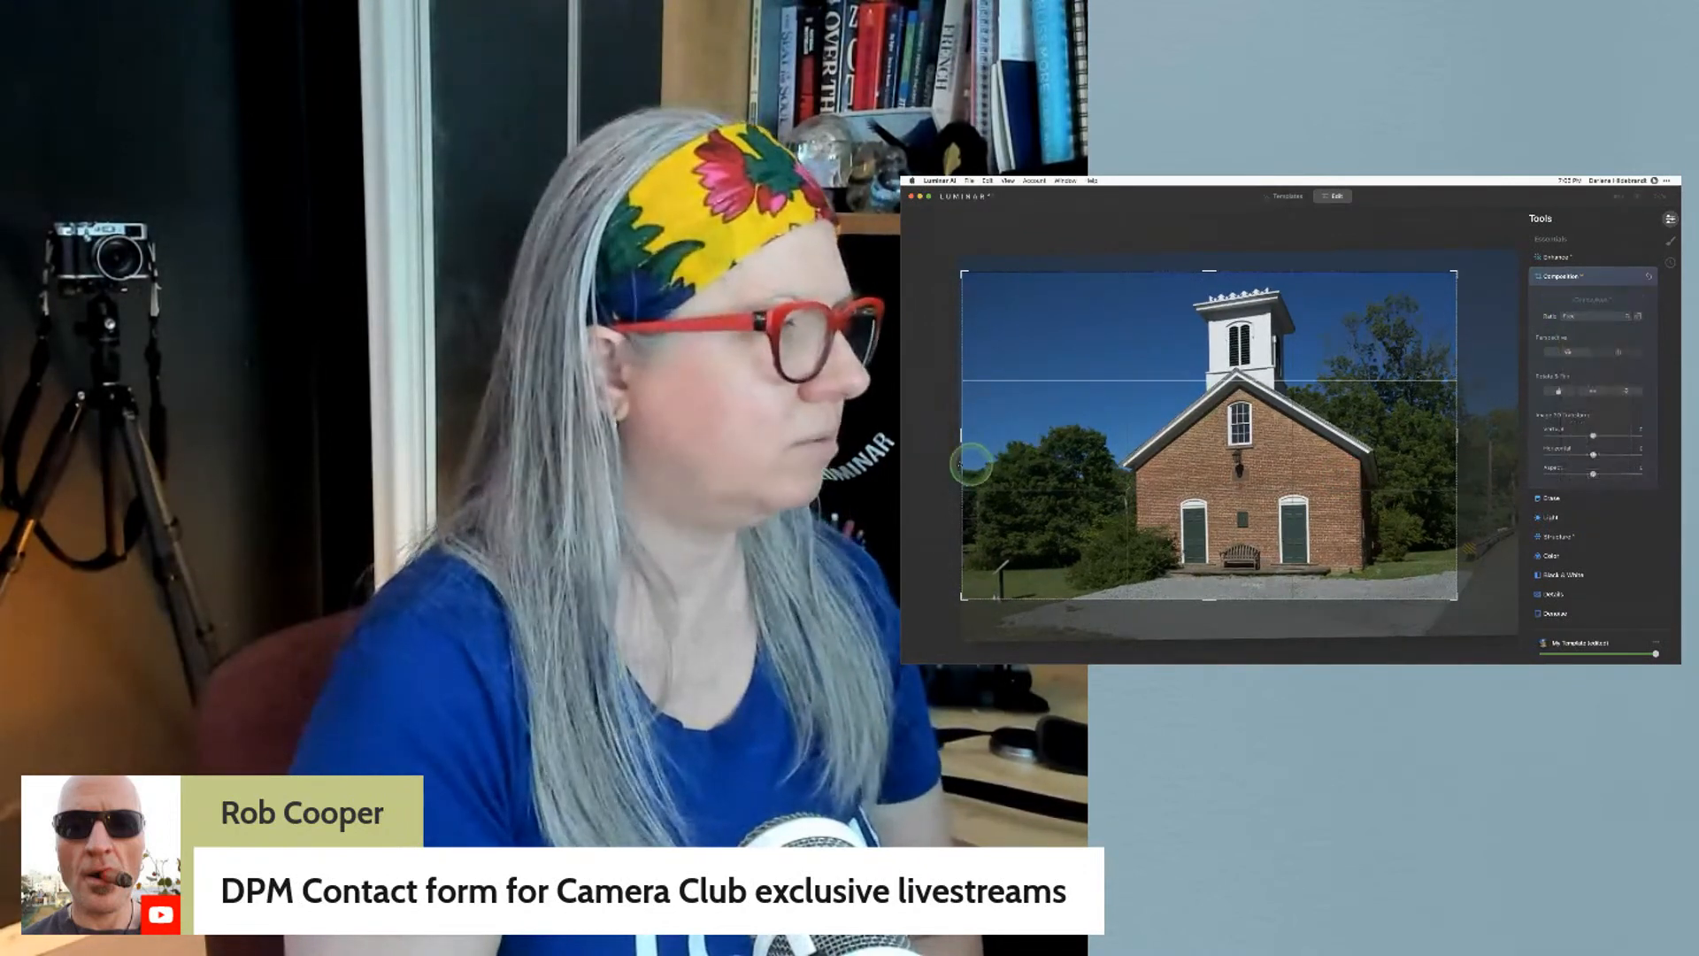
pyautogui.moveTo(960, 436); pyautogui.dragTo(1002, 438)
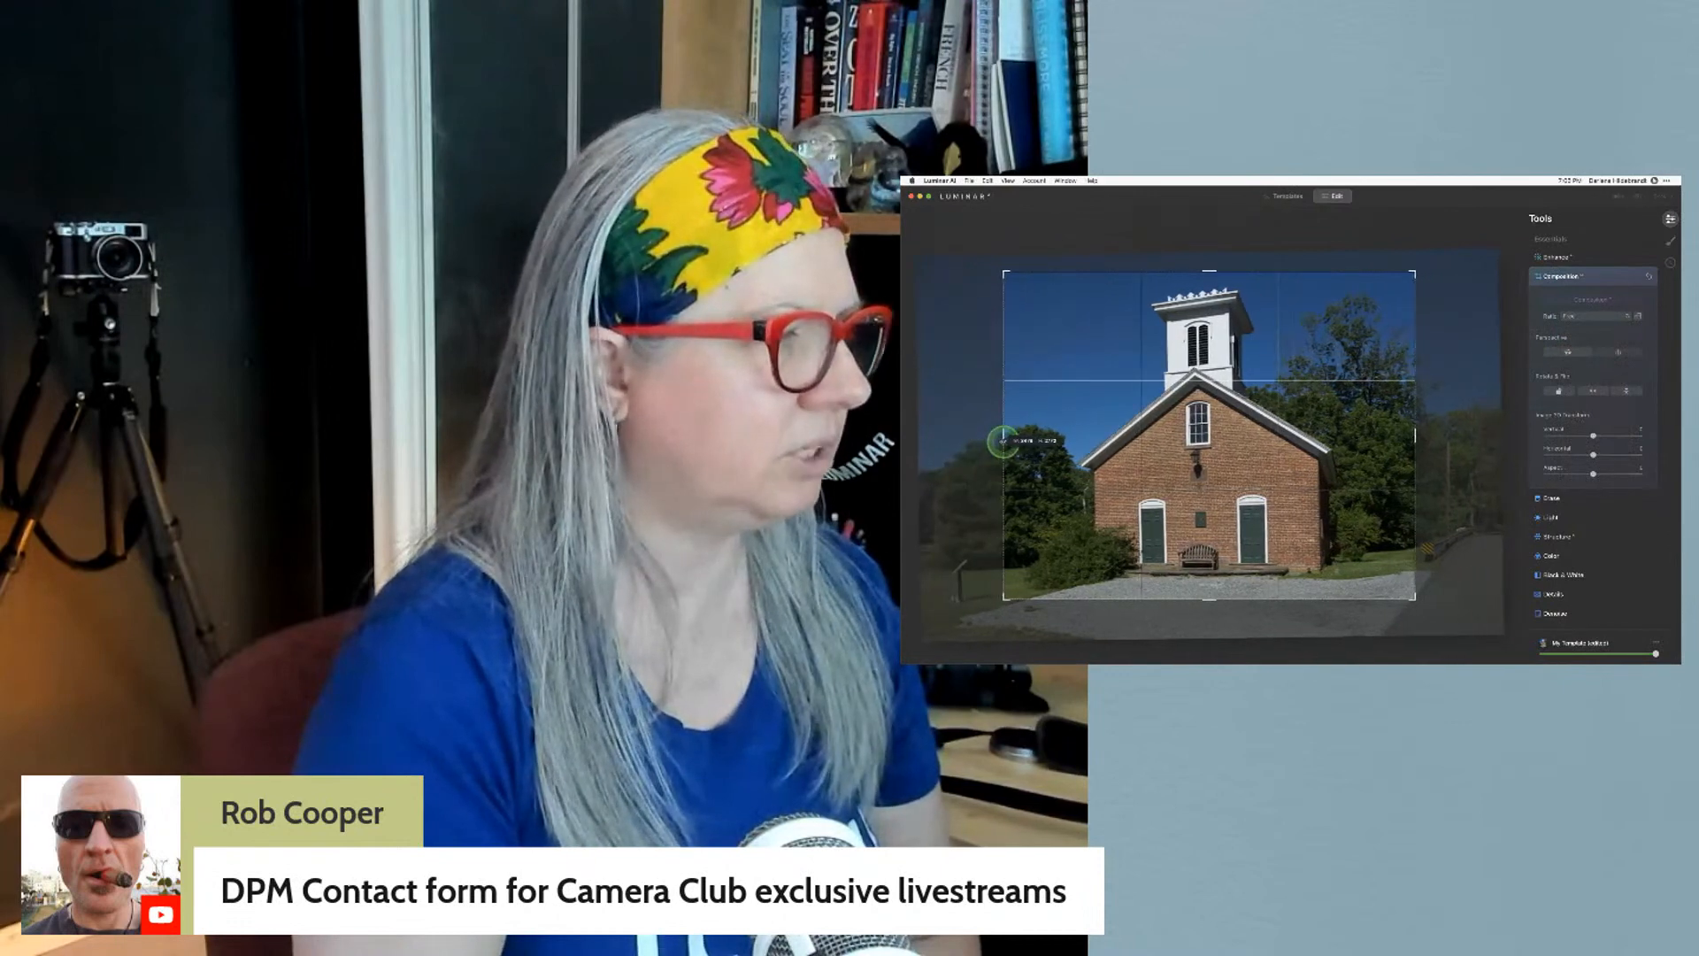
pyautogui.moveTo(1119, 270); pyautogui.dragTo(1122, 265)
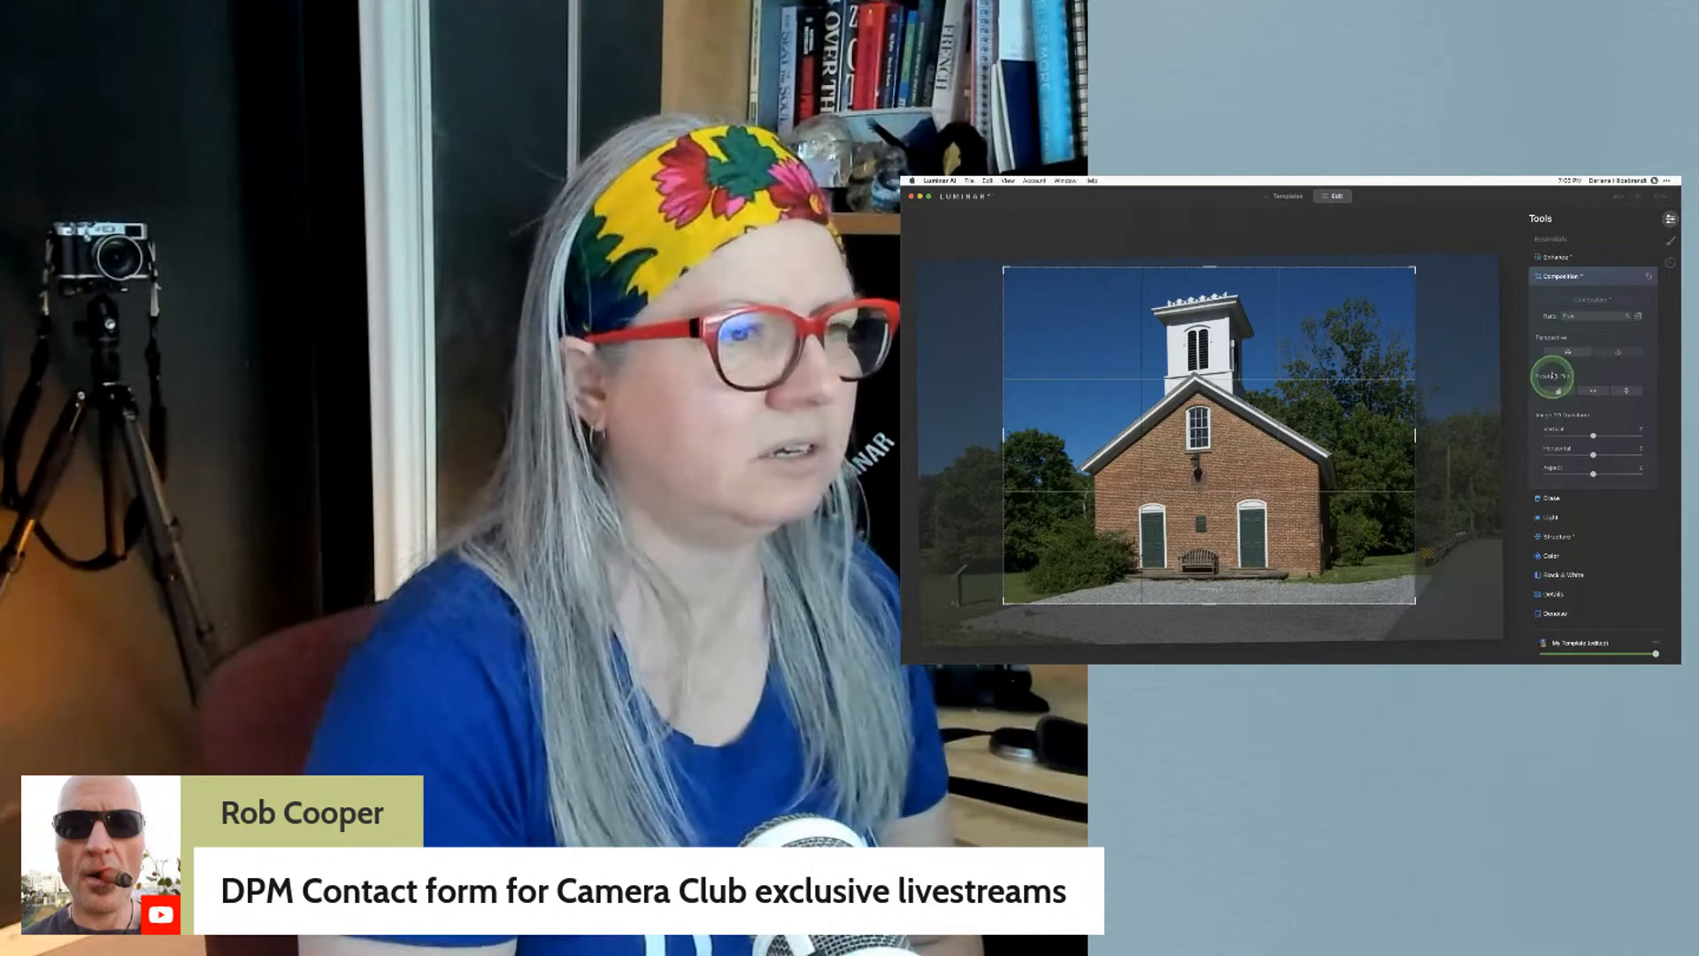
pyautogui.press('Return')
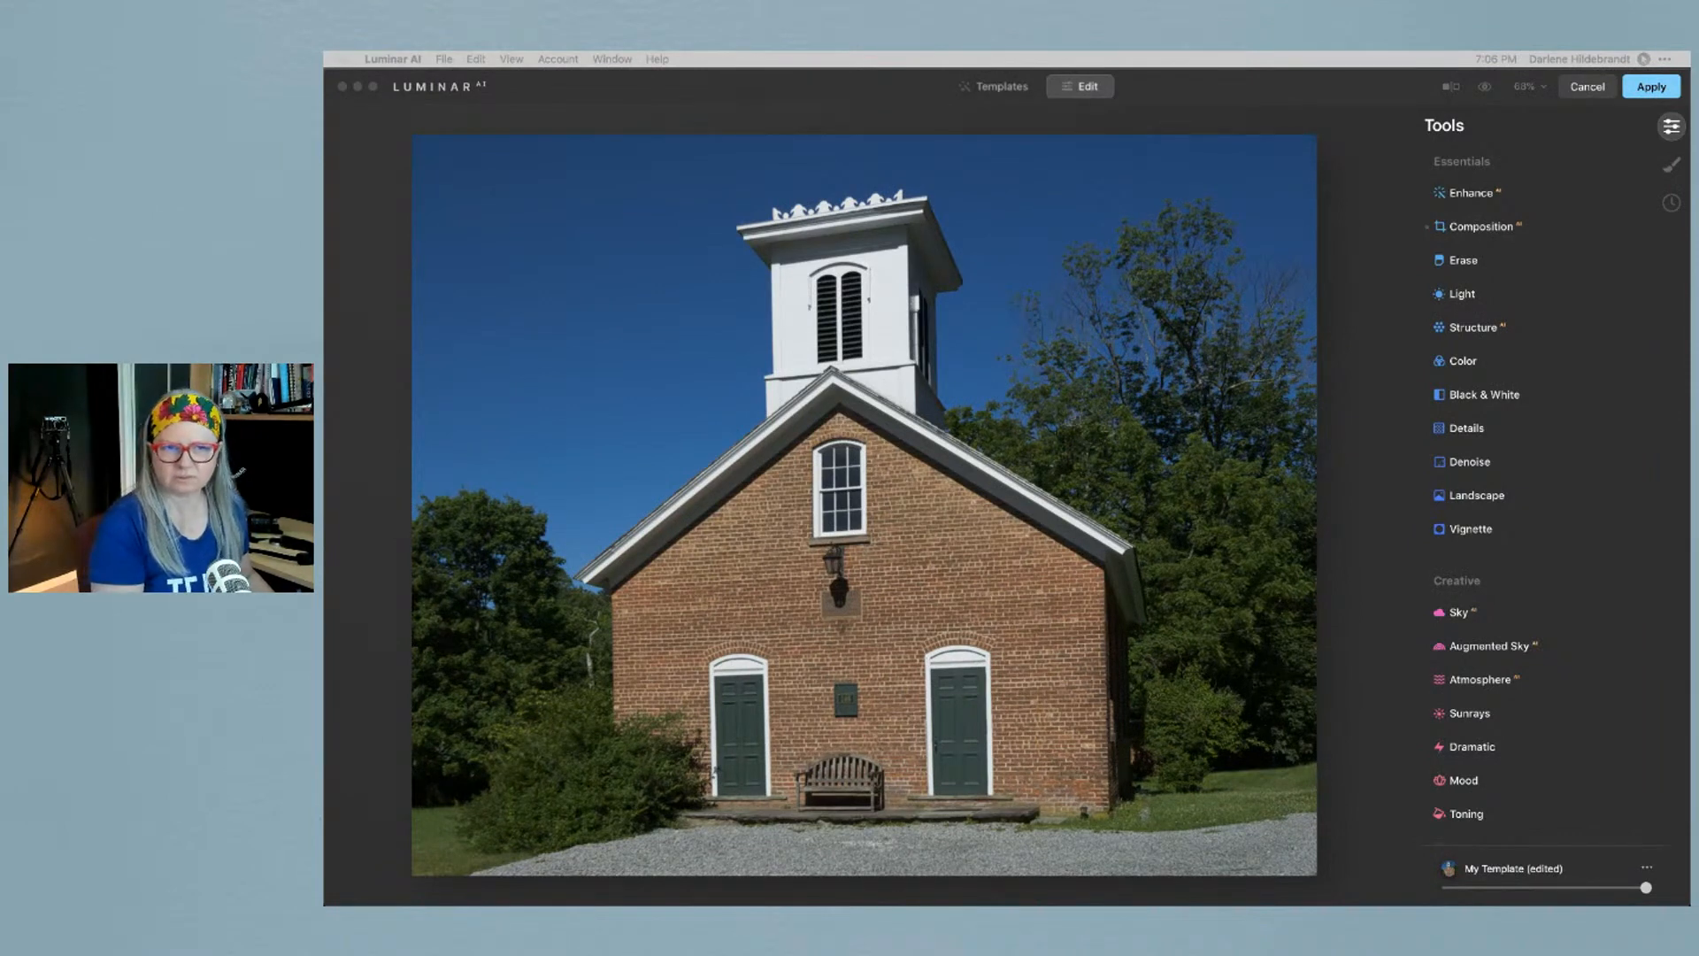
# Reopen the Composition settings and reapply the automatic perspective correction to the church photo
pyautogui.click(1353, 571)
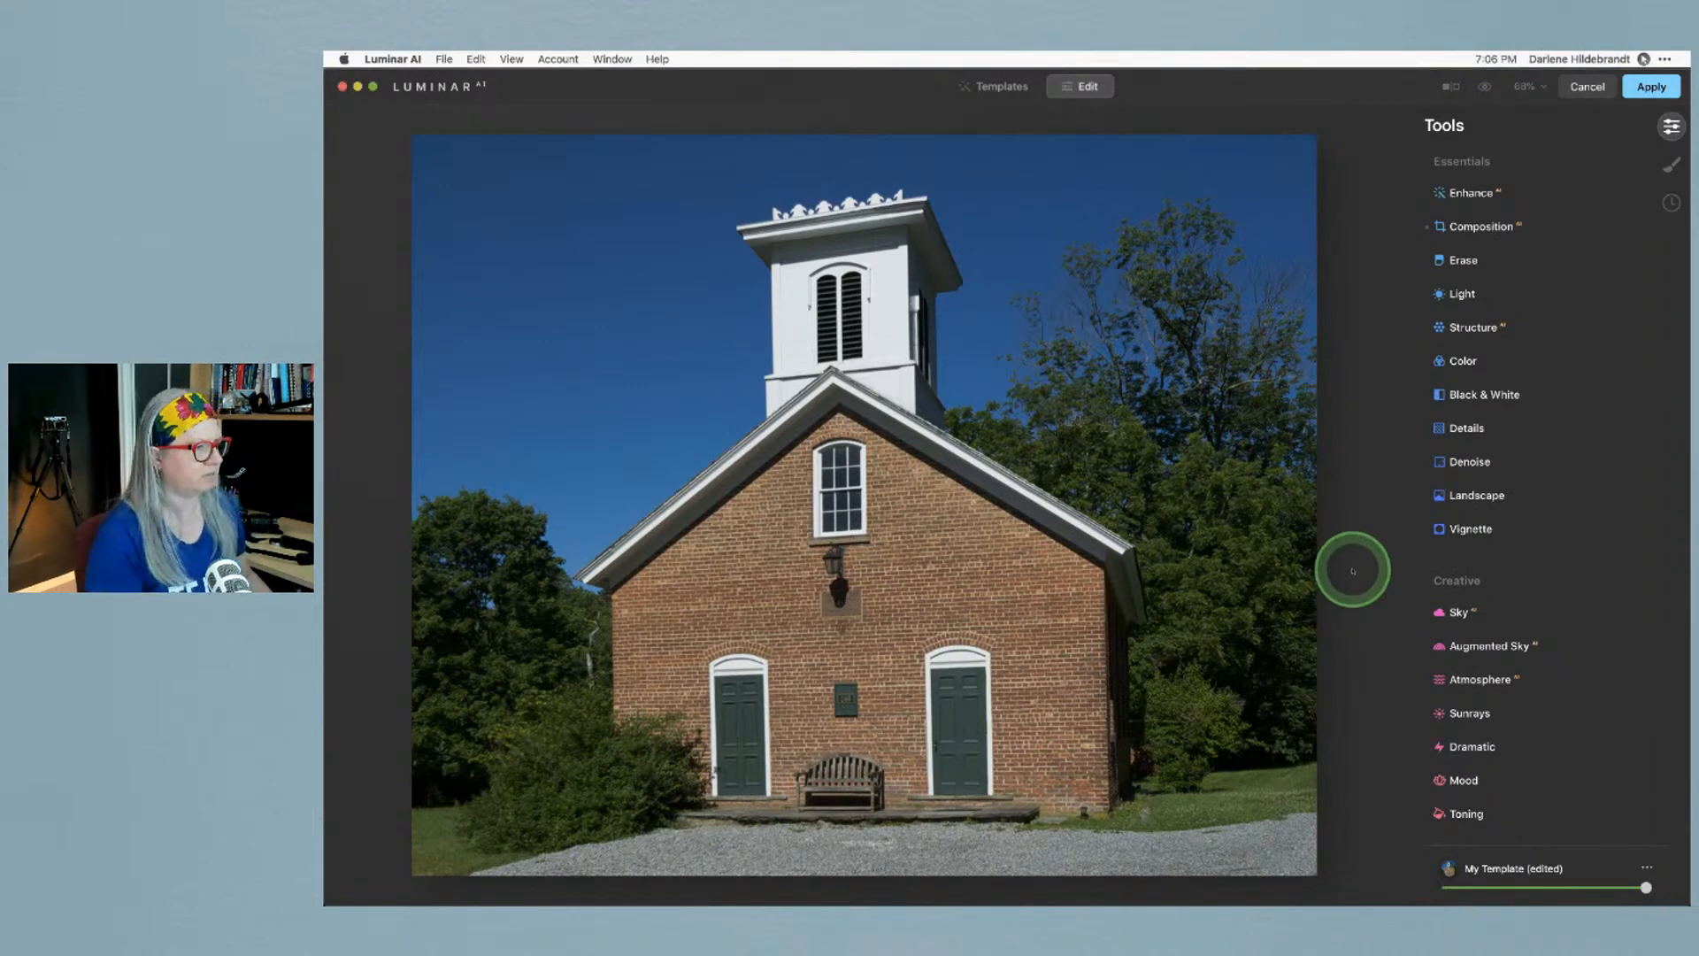
pyautogui.click(1478, 227)
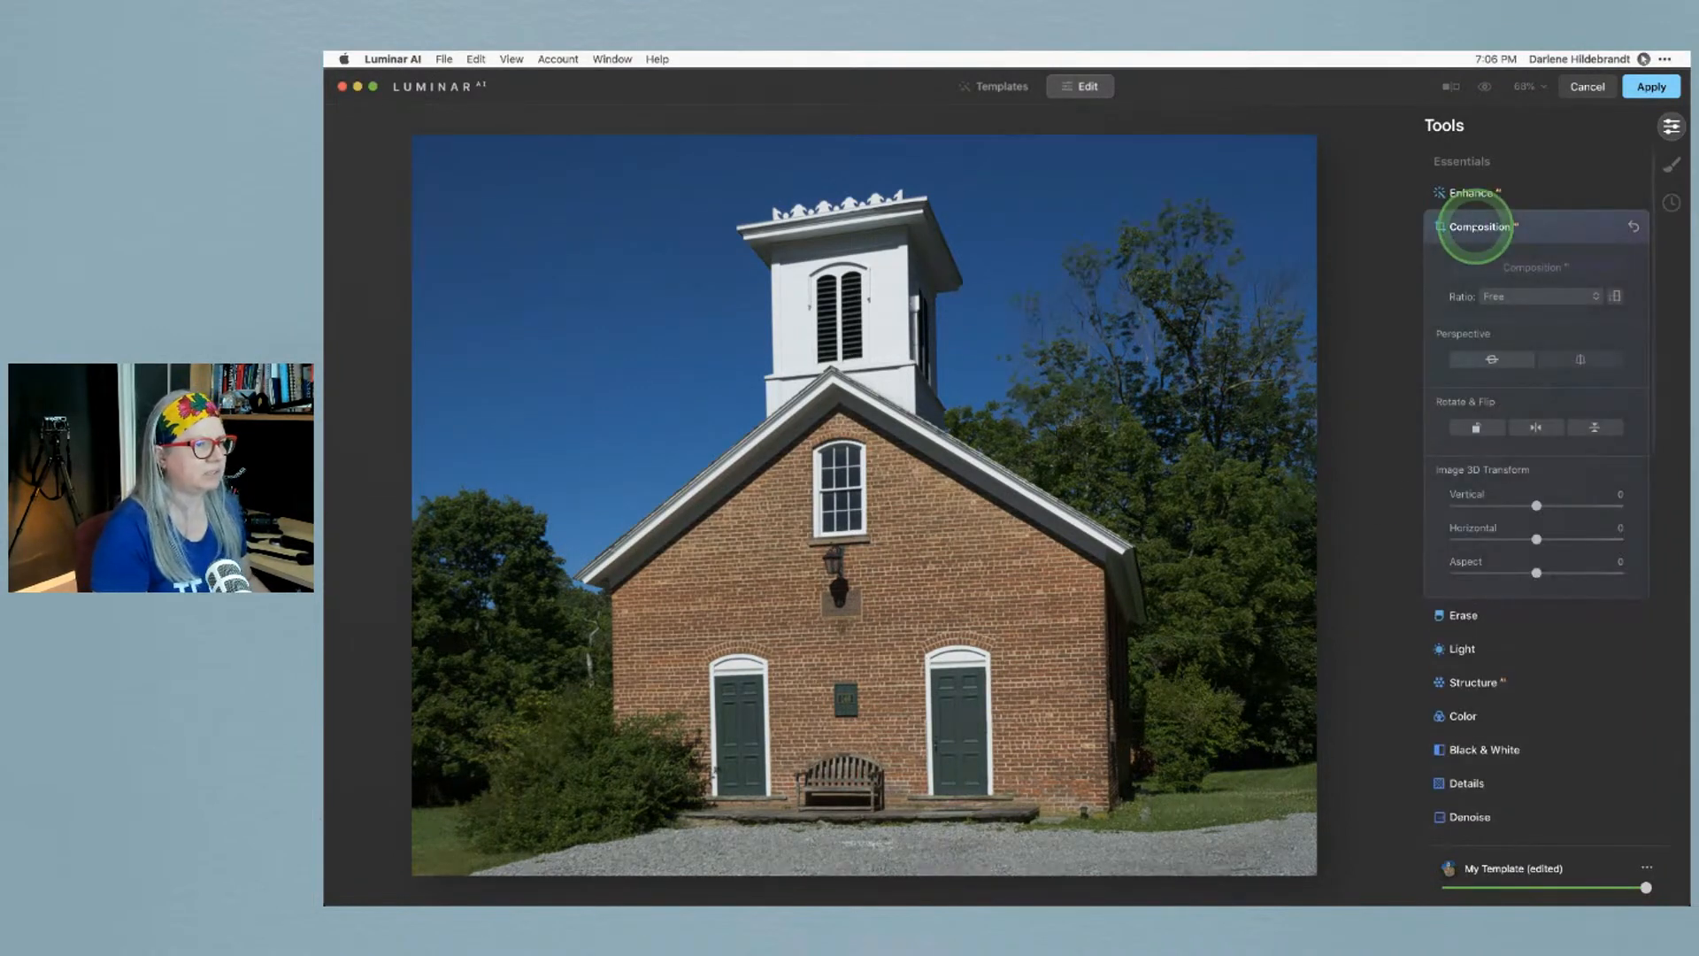
pyautogui.click(1584, 358)
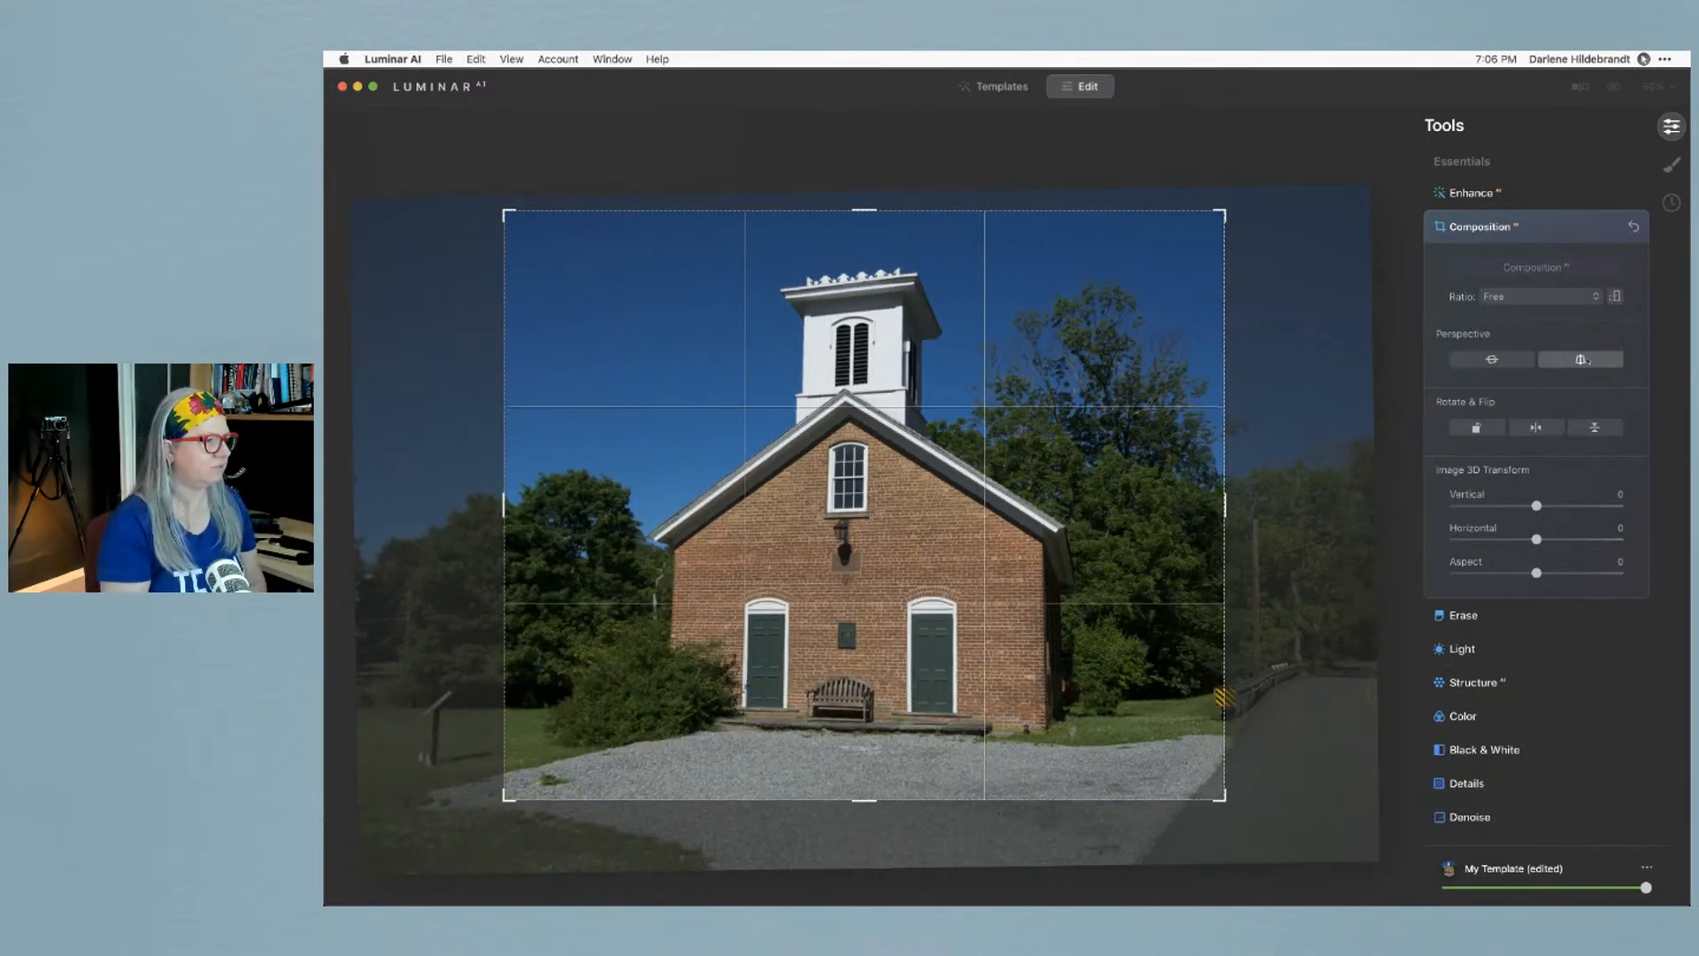
pyautogui.moveTo(1346, 209); pyautogui.dragTo(1268, 187)
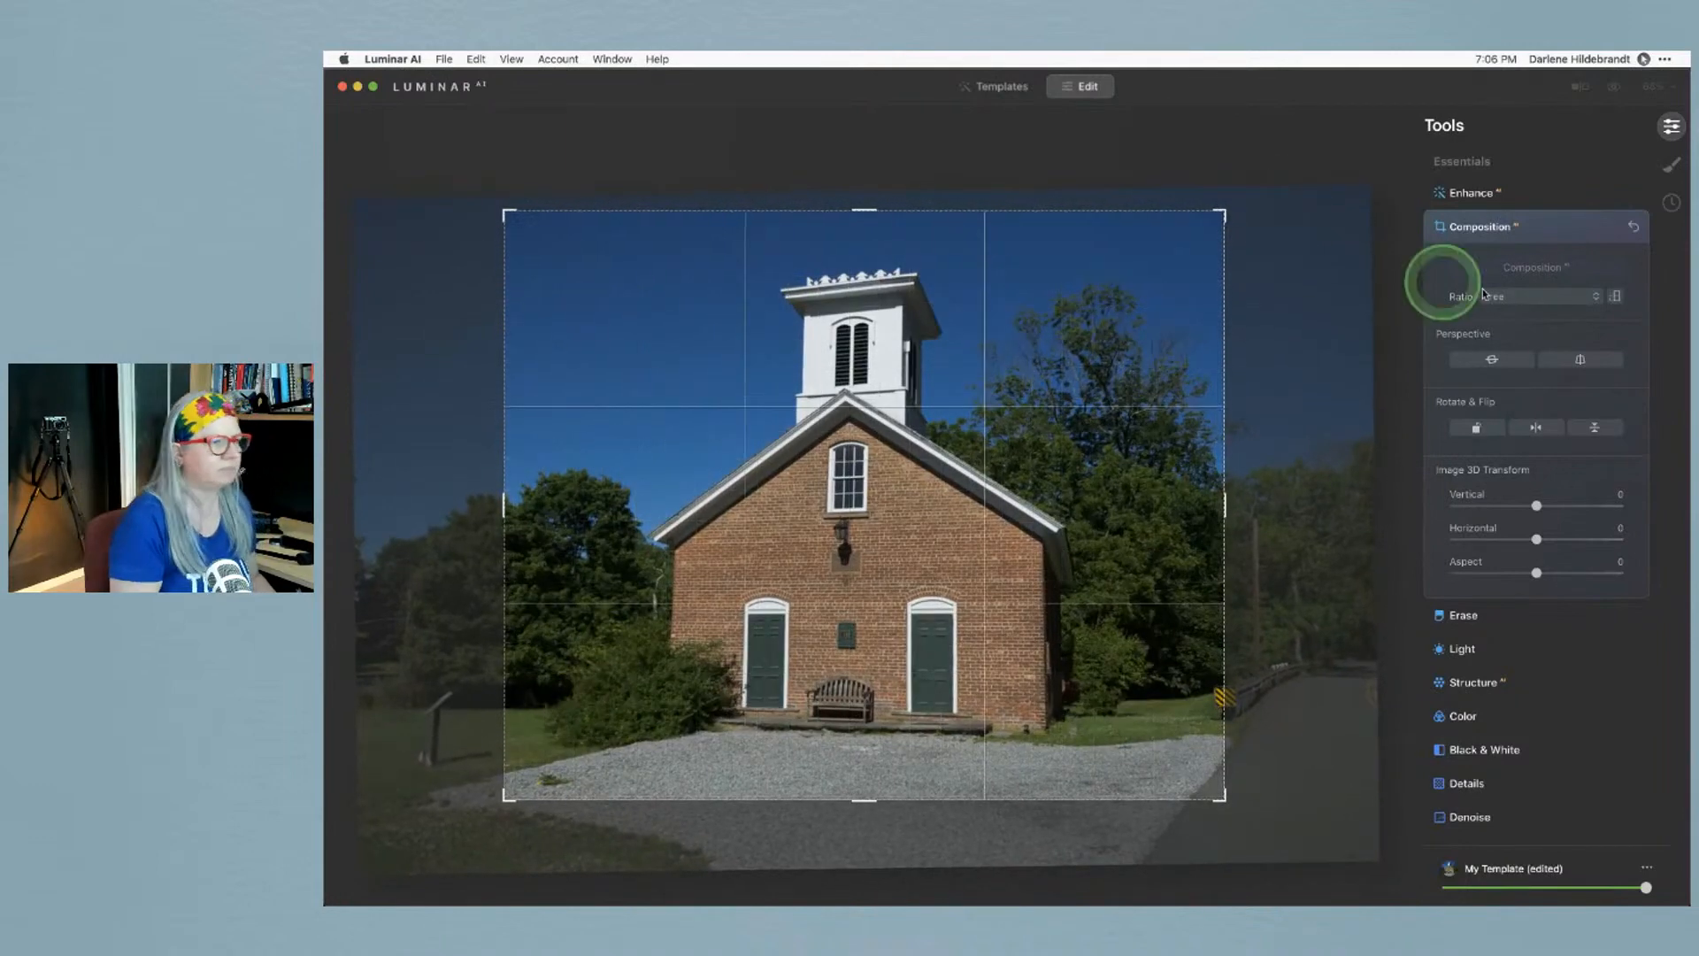
pyautogui.click(1578, 358)
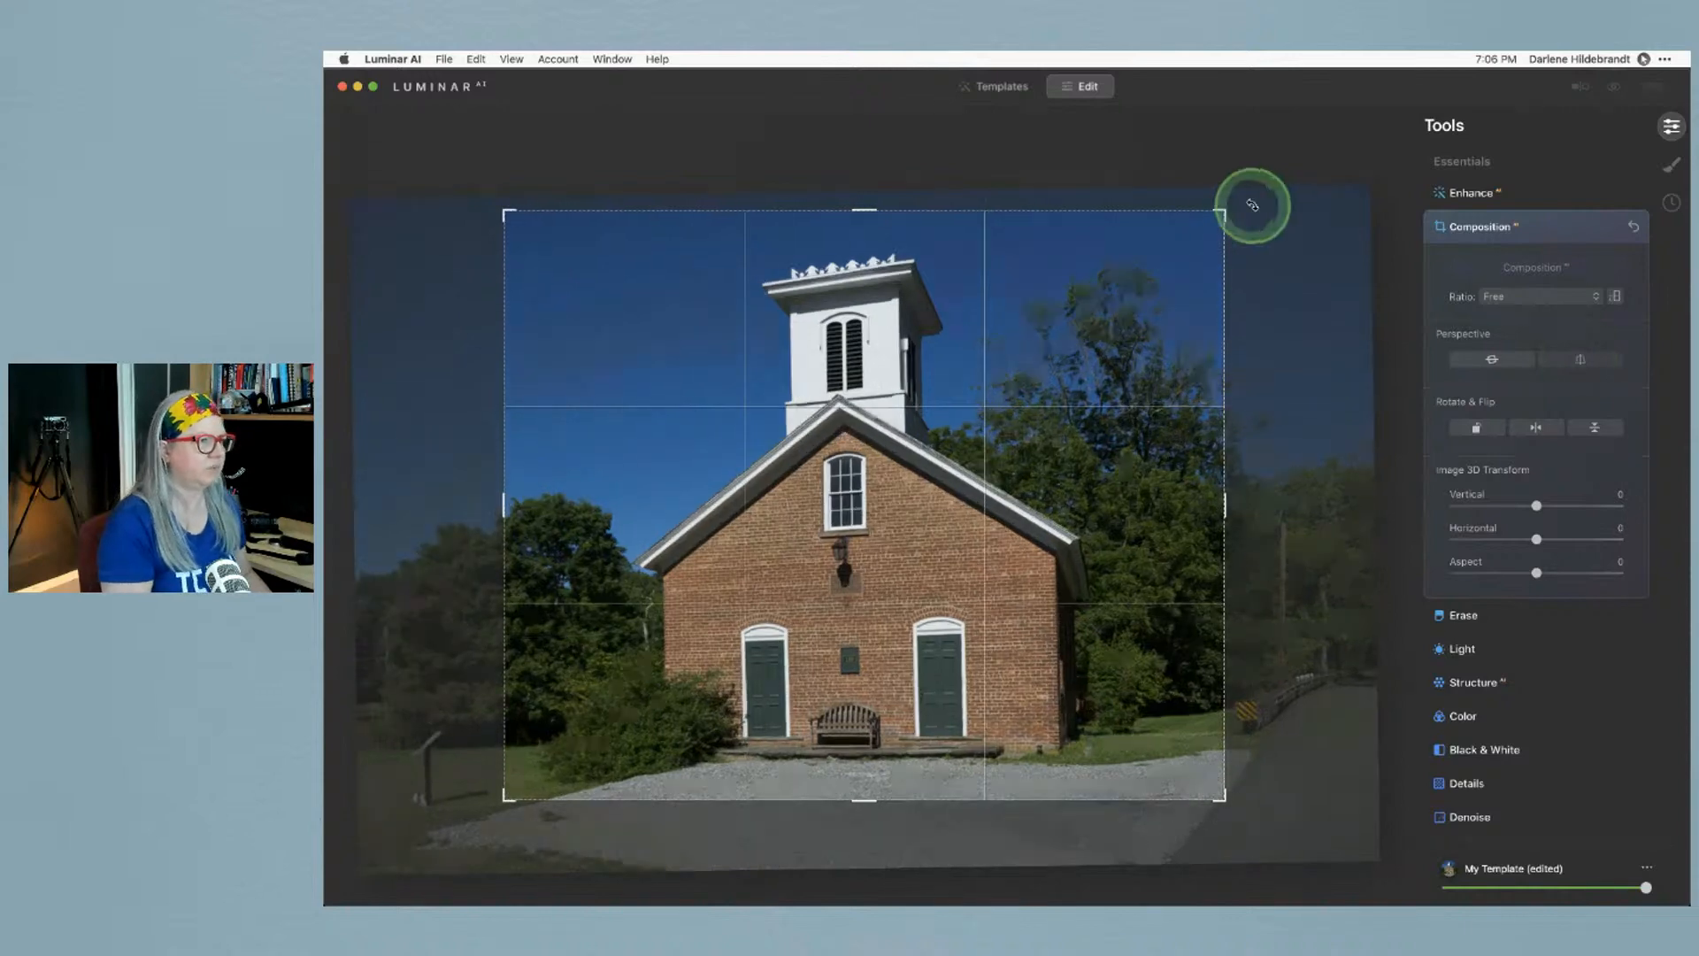
# Rotate the church photo inside the crop frame to 0°, checking the walls against the alignment grid
pyautogui.moveTo(1253, 205); pyautogui.dragTo(1257, 218)
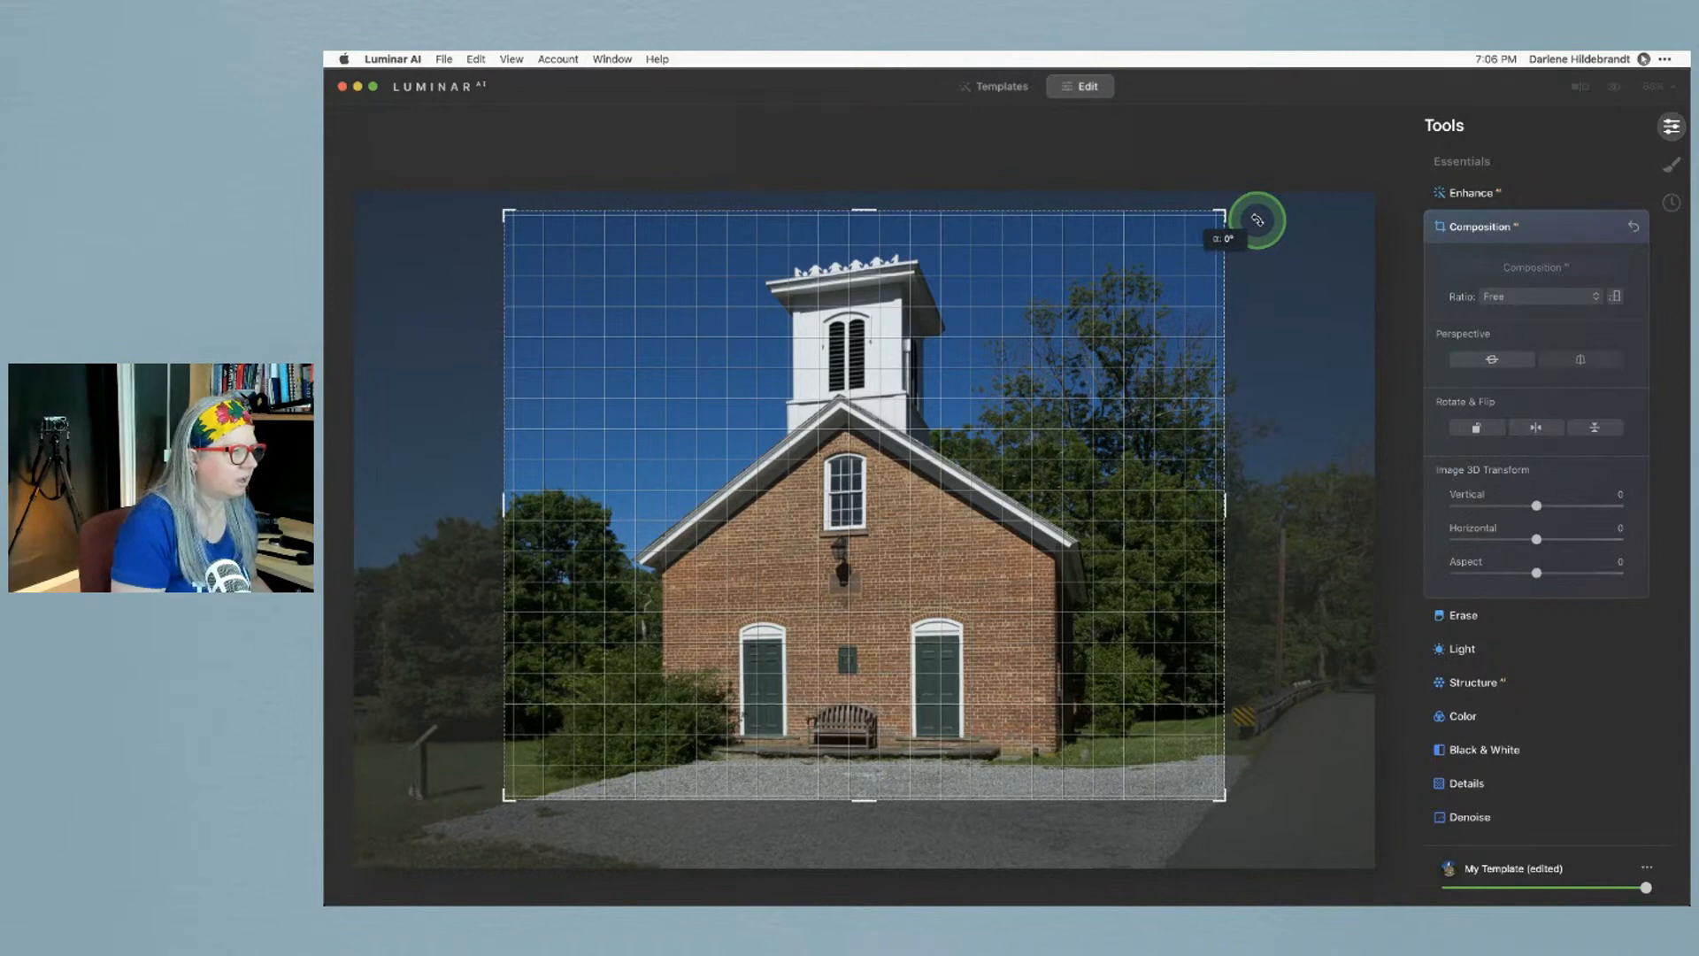
pyautogui.moveTo(1257, 219); pyautogui.dragTo(1243, 210)
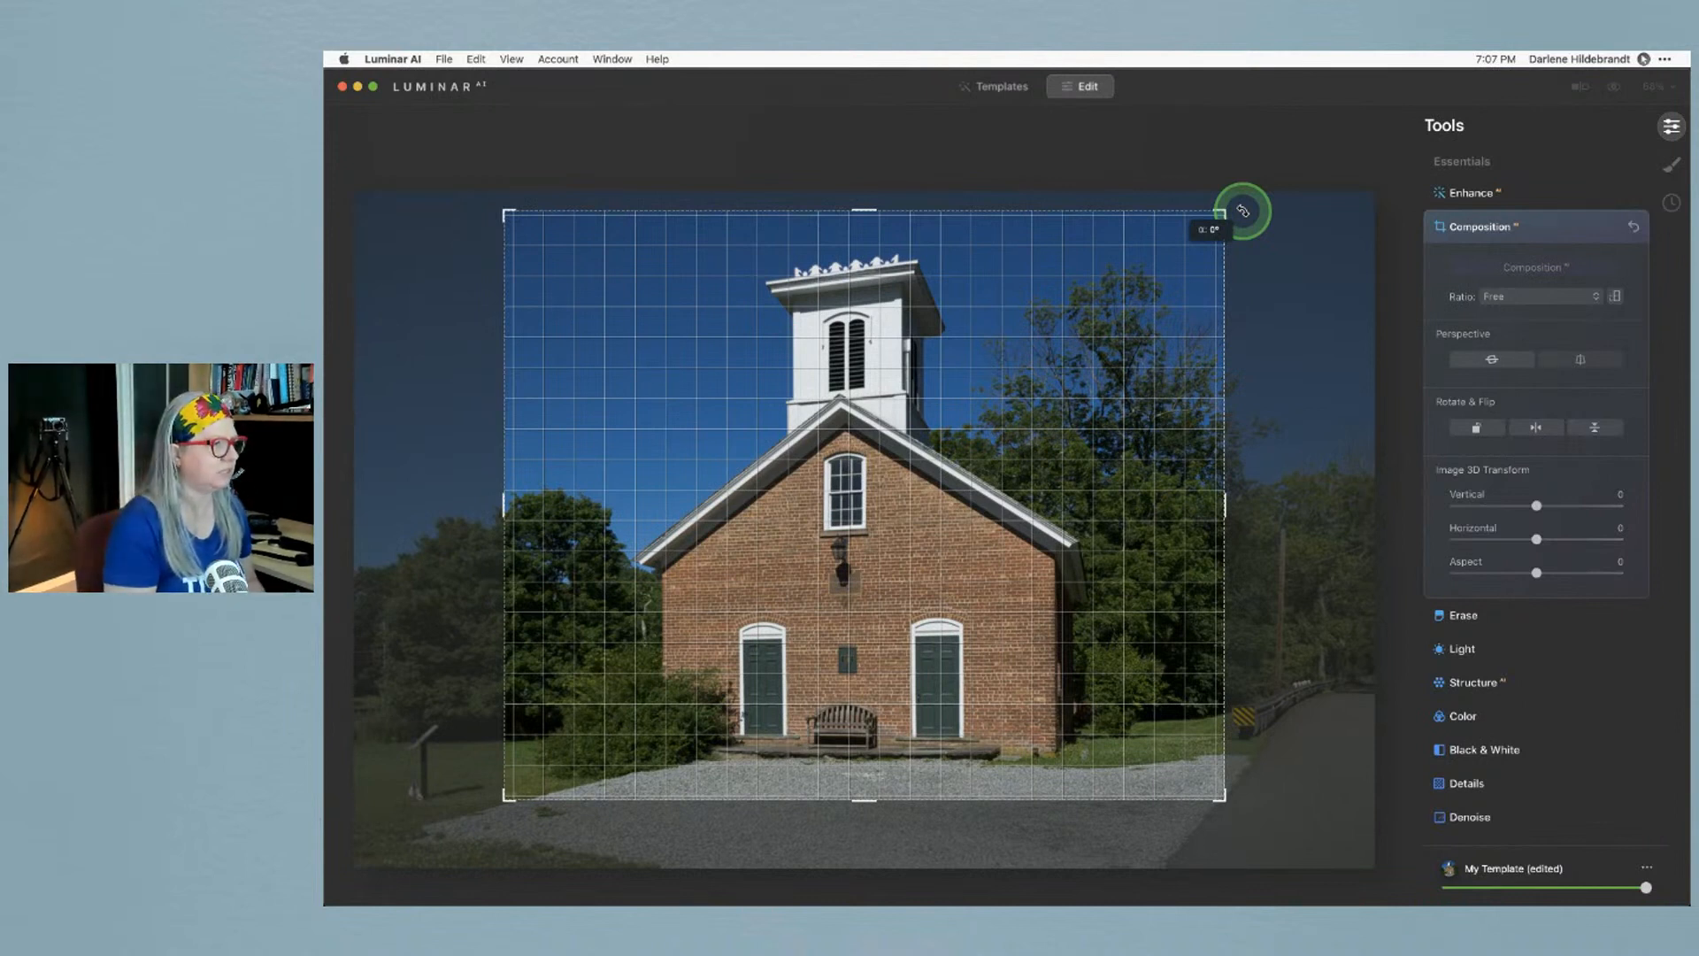
pyautogui.moveTo(1242, 211); pyautogui.dragTo(1242, 211)
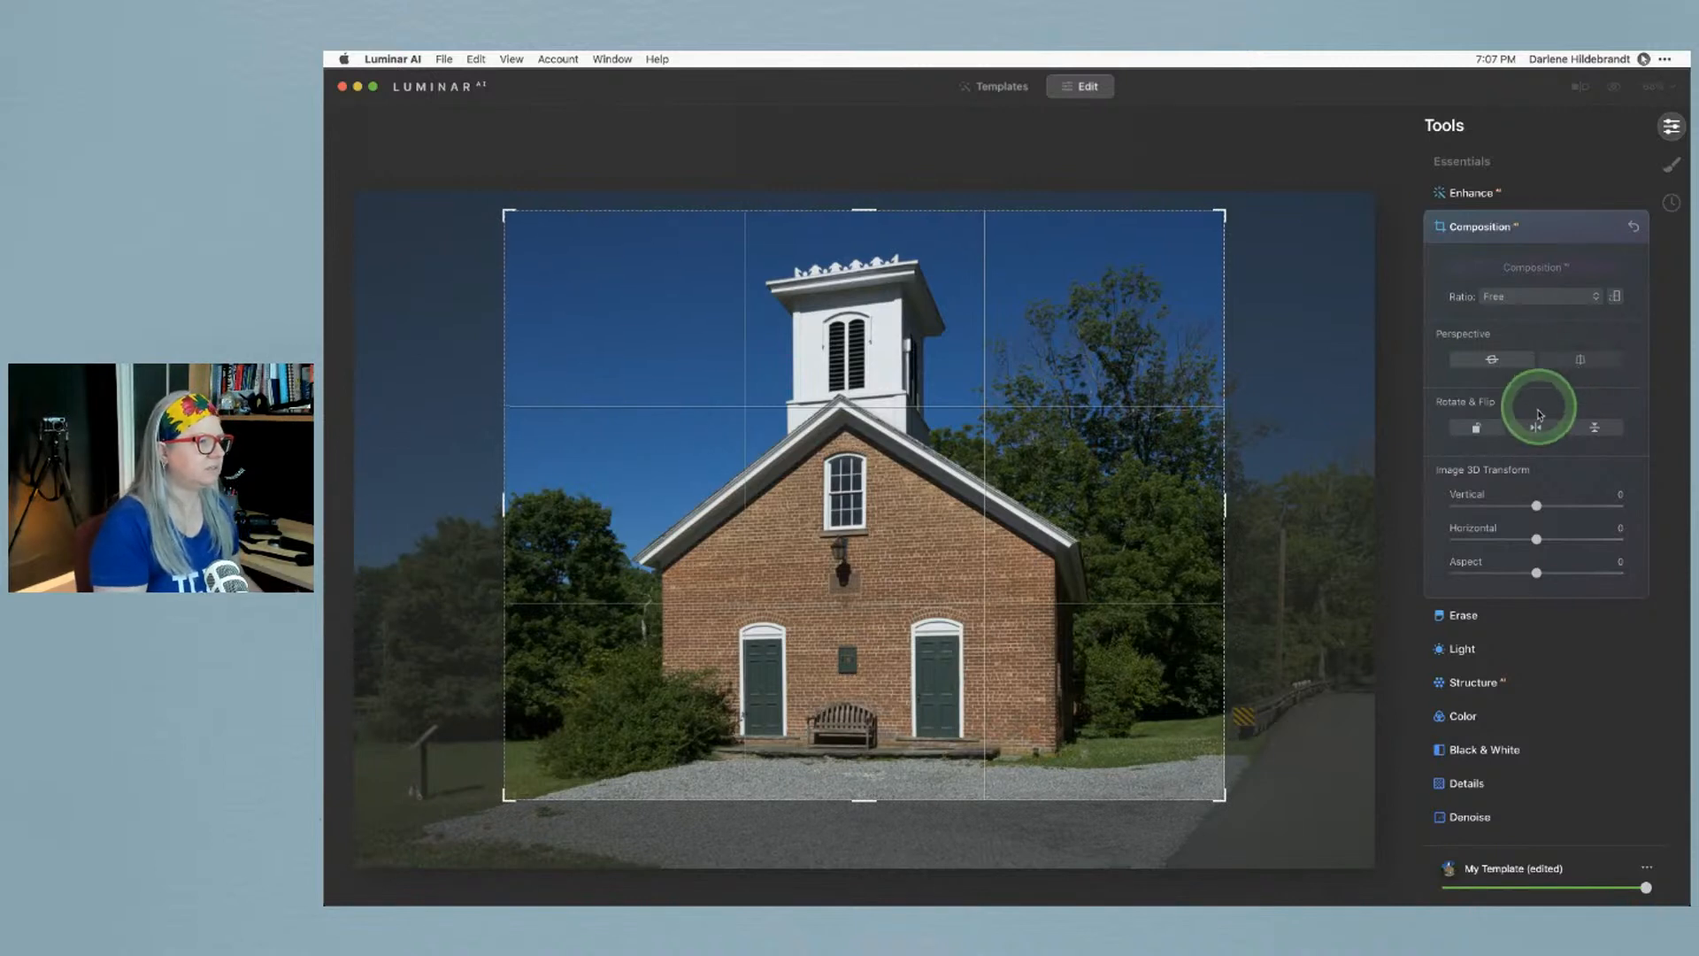
# Try the vertical 3D transform on the church photo at -38 and 33, and reset it to 0
pyautogui.moveTo(1537, 505)
pyautogui.mouseDown()
pyautogui.moveTo(1575, 504)
pyautogui.moveTo(1504, 505)
pyautogui.mouseUp()
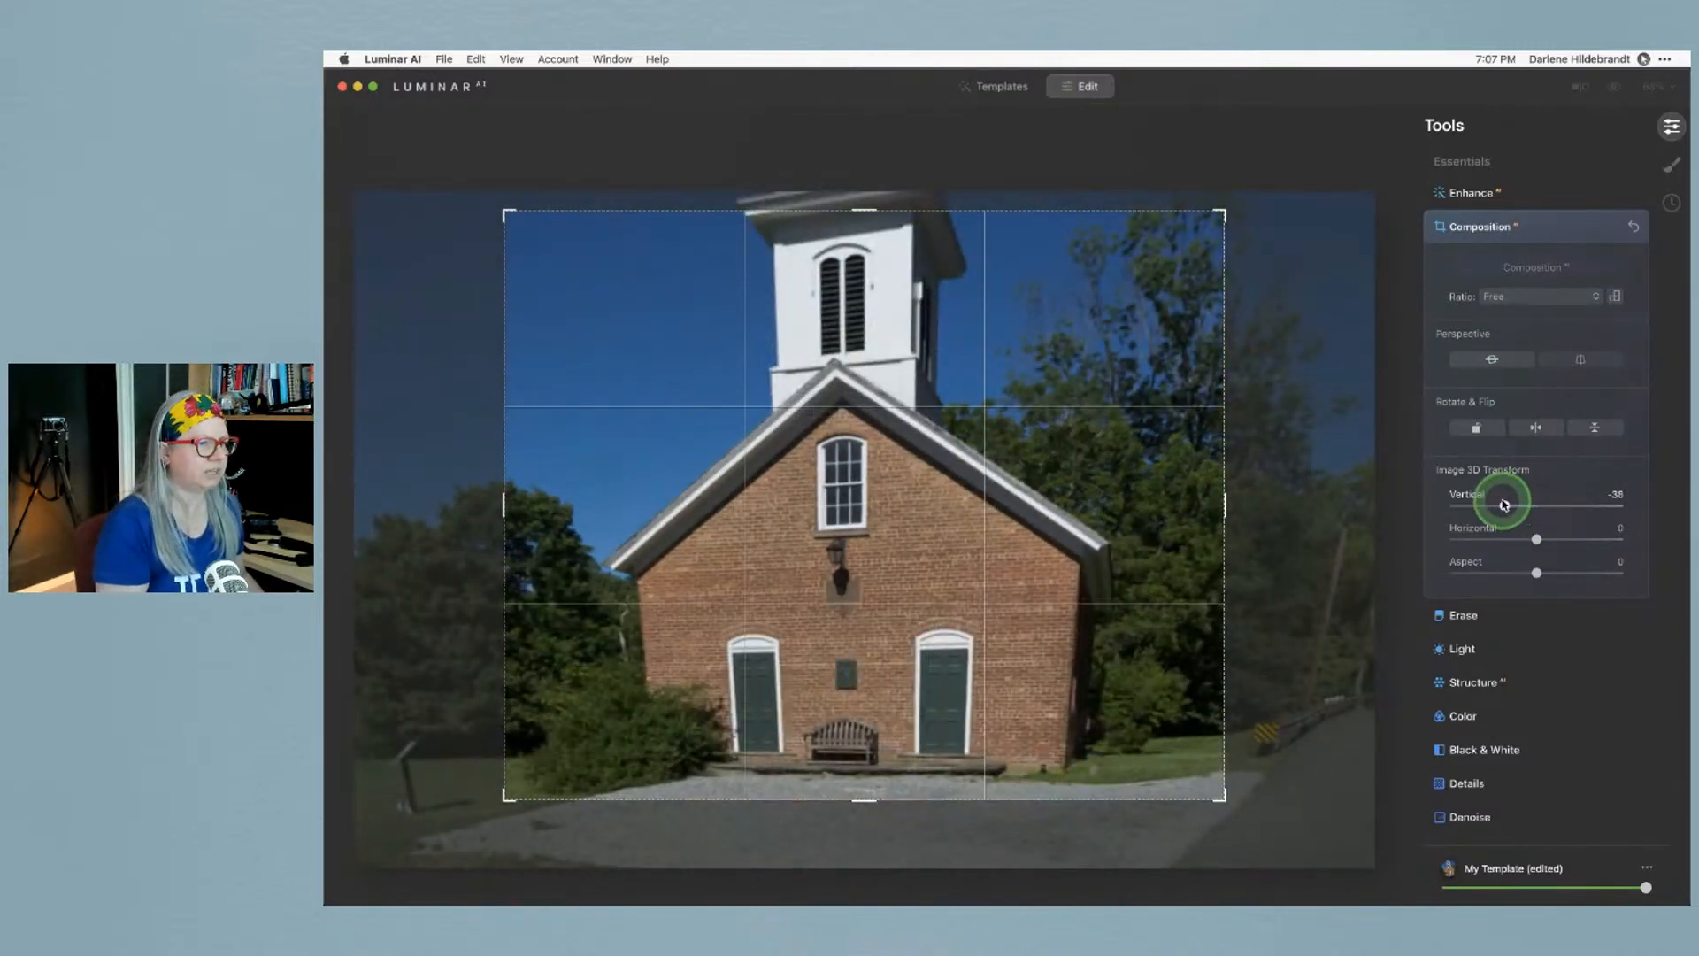
pyautogui.moveTo(1505, 505); pyautogui.dragTo(1565, 507)
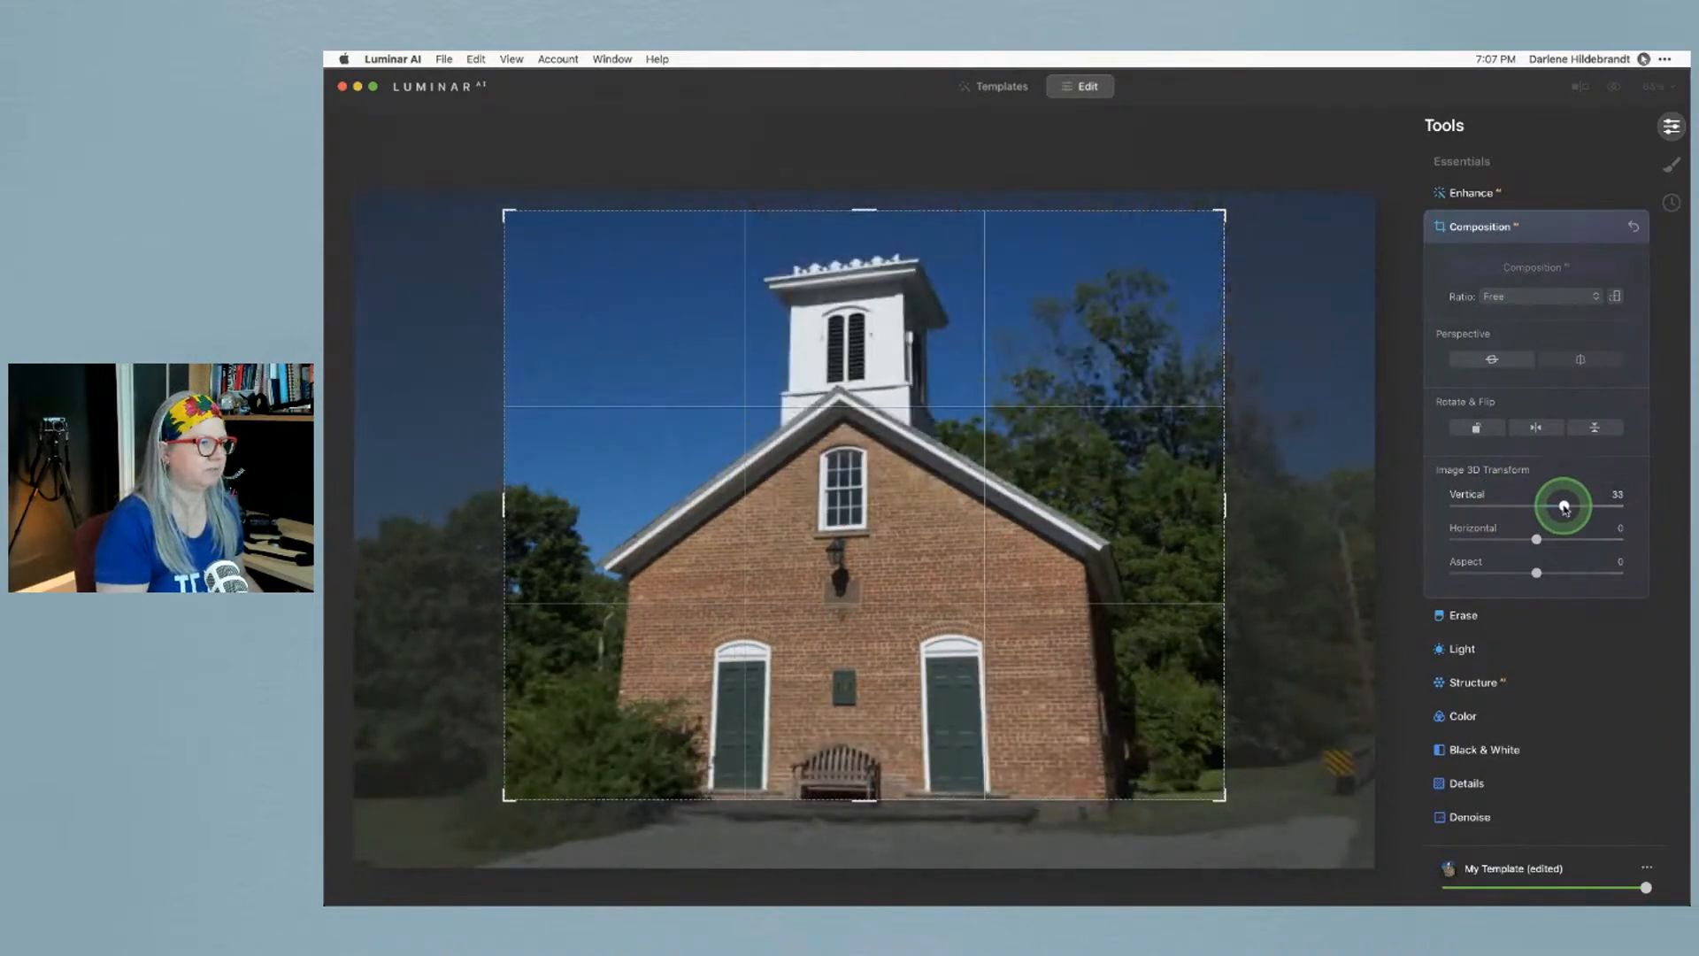
pyautogui.doubleClick(1564, 507)
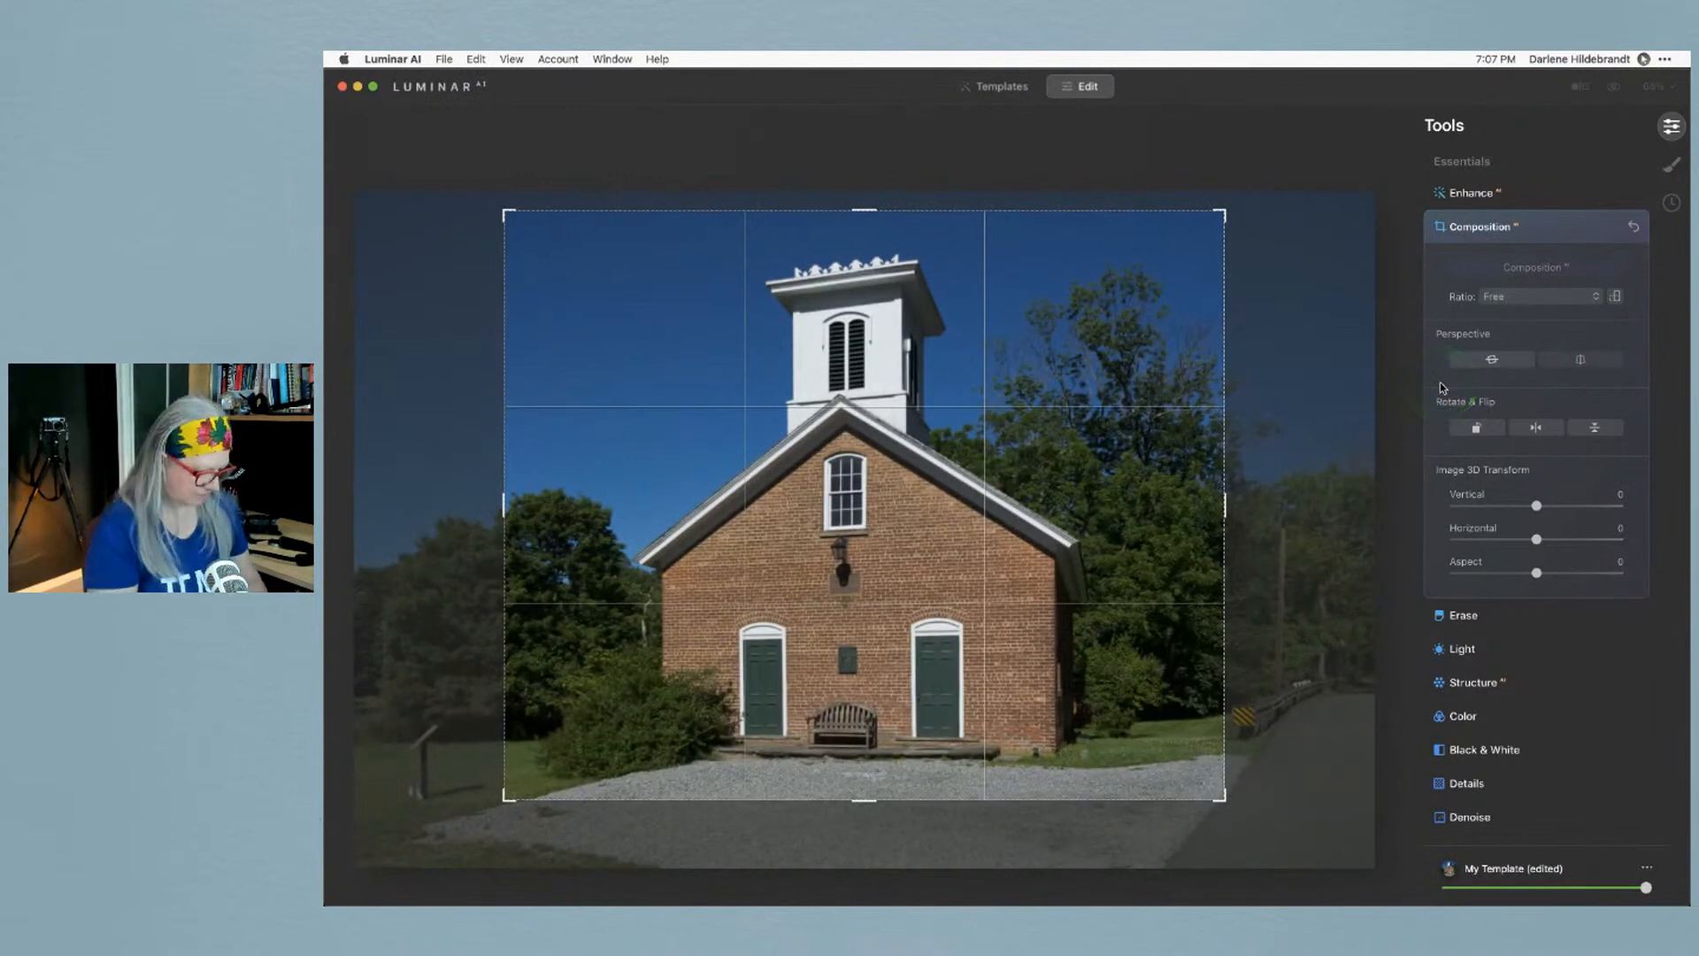
# Confirm the church photo's crop, and switch back to Lightroom Classic by cancelling the Luminar AI edit session
pyautogui.press('Return')
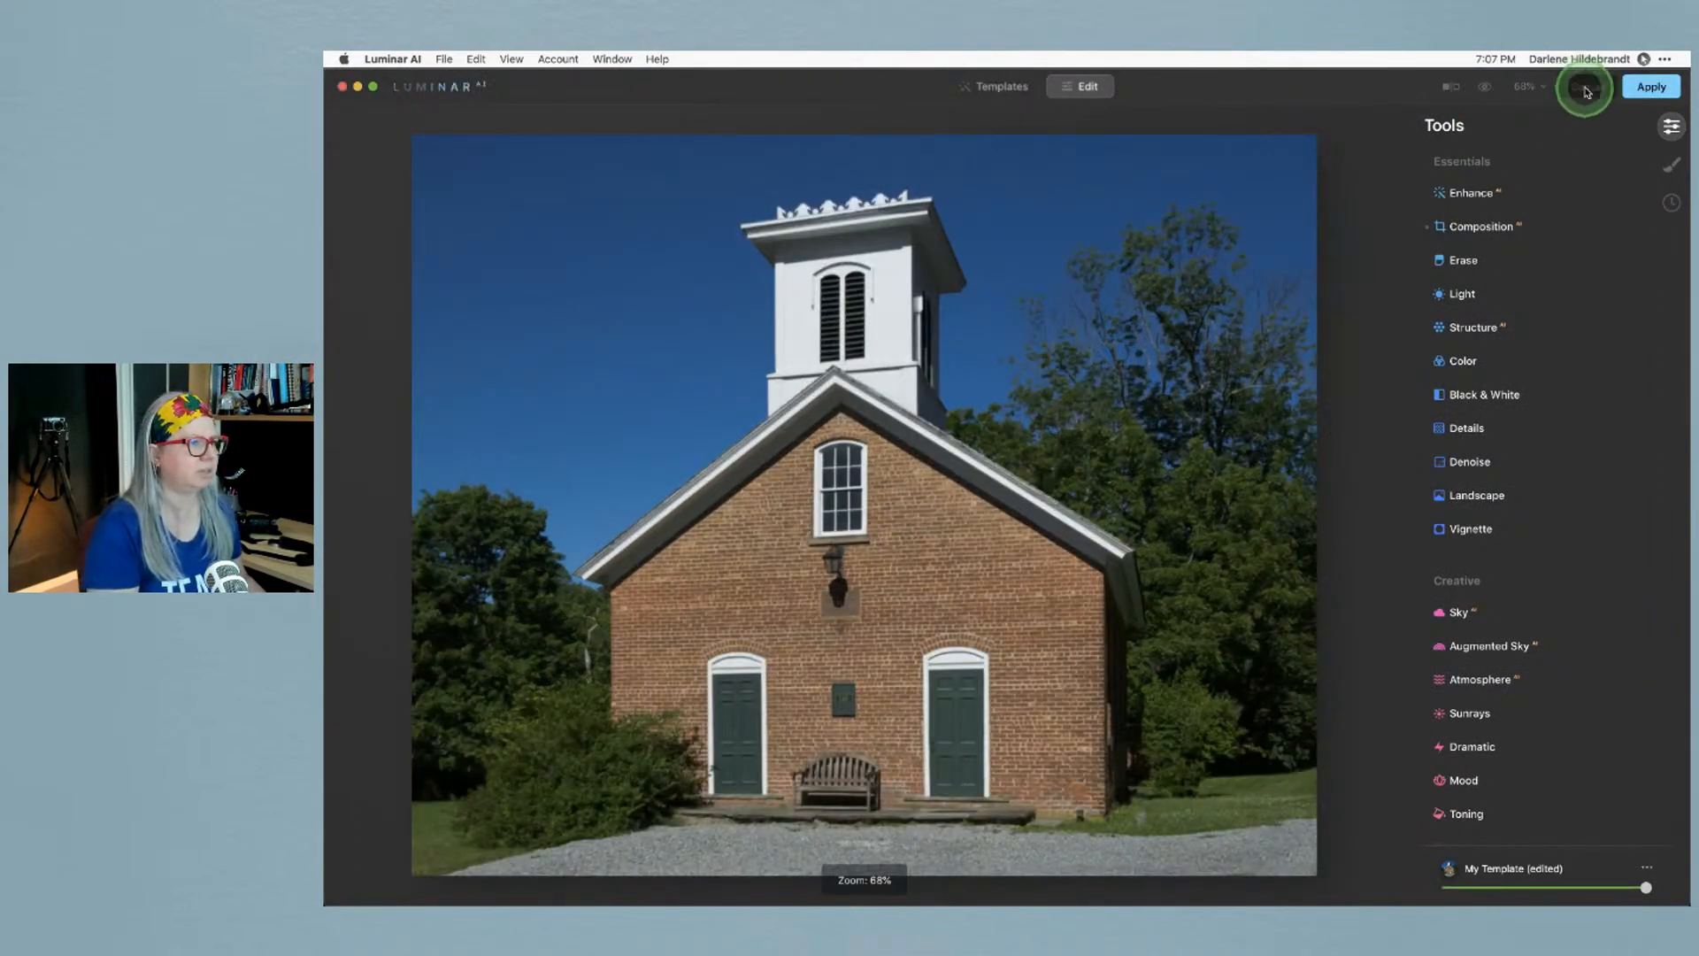
pyautogui.click(1587, 88)
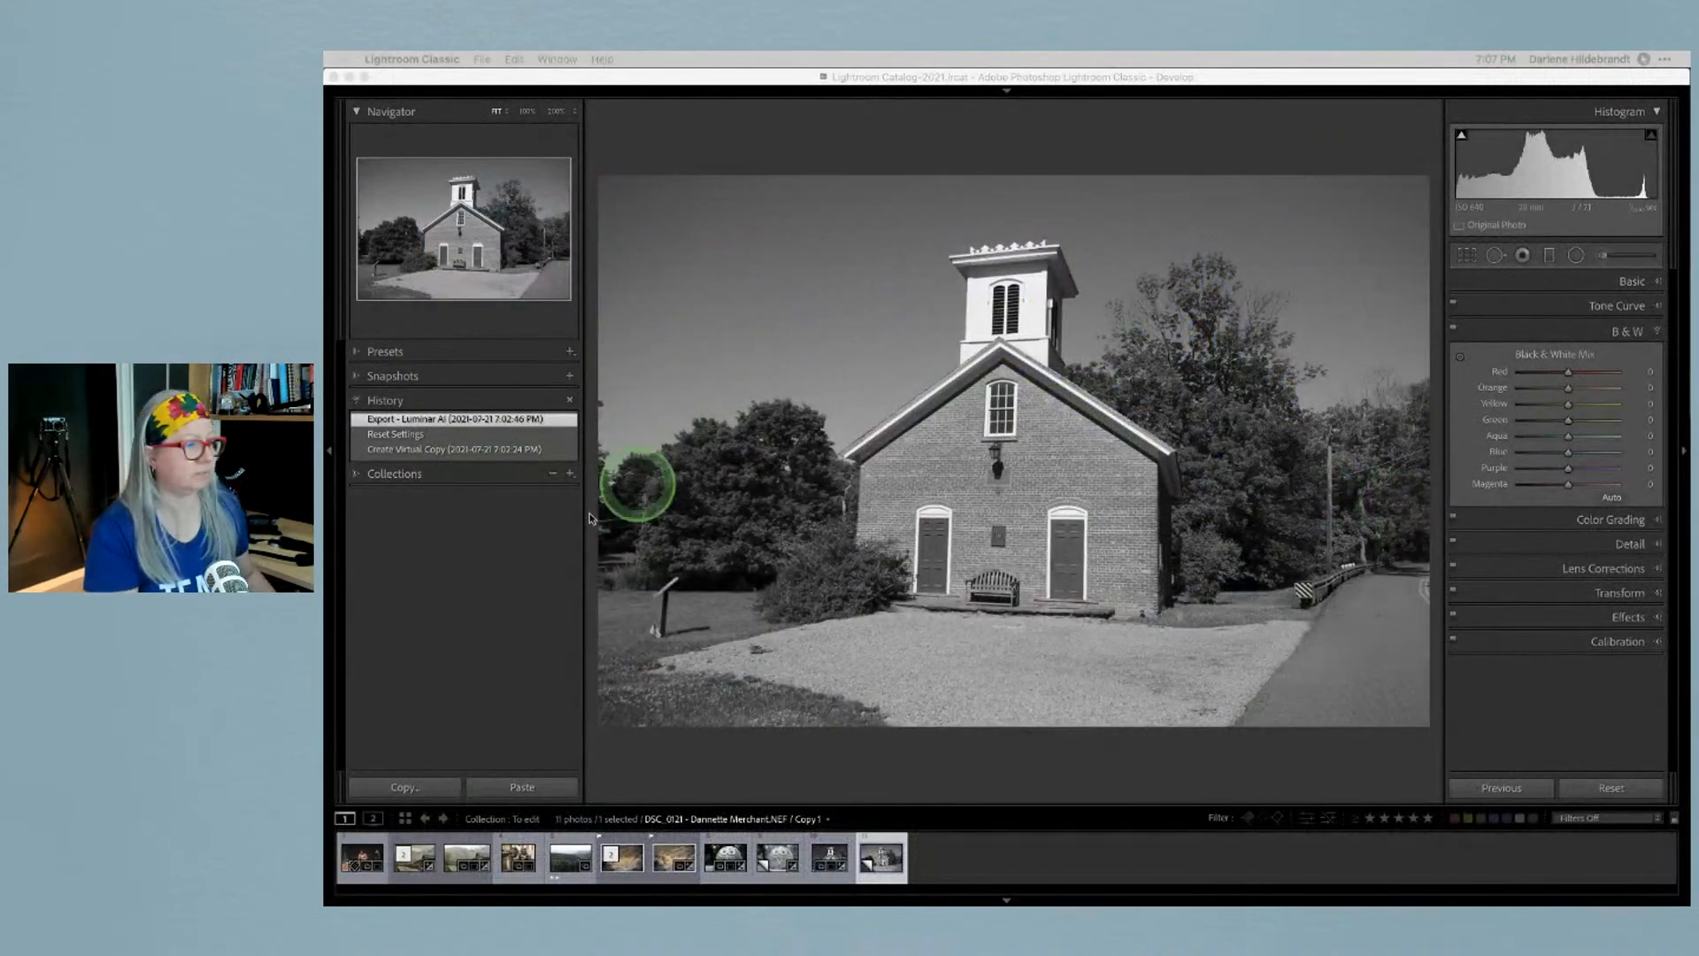
pyautogui.click(854, 772)
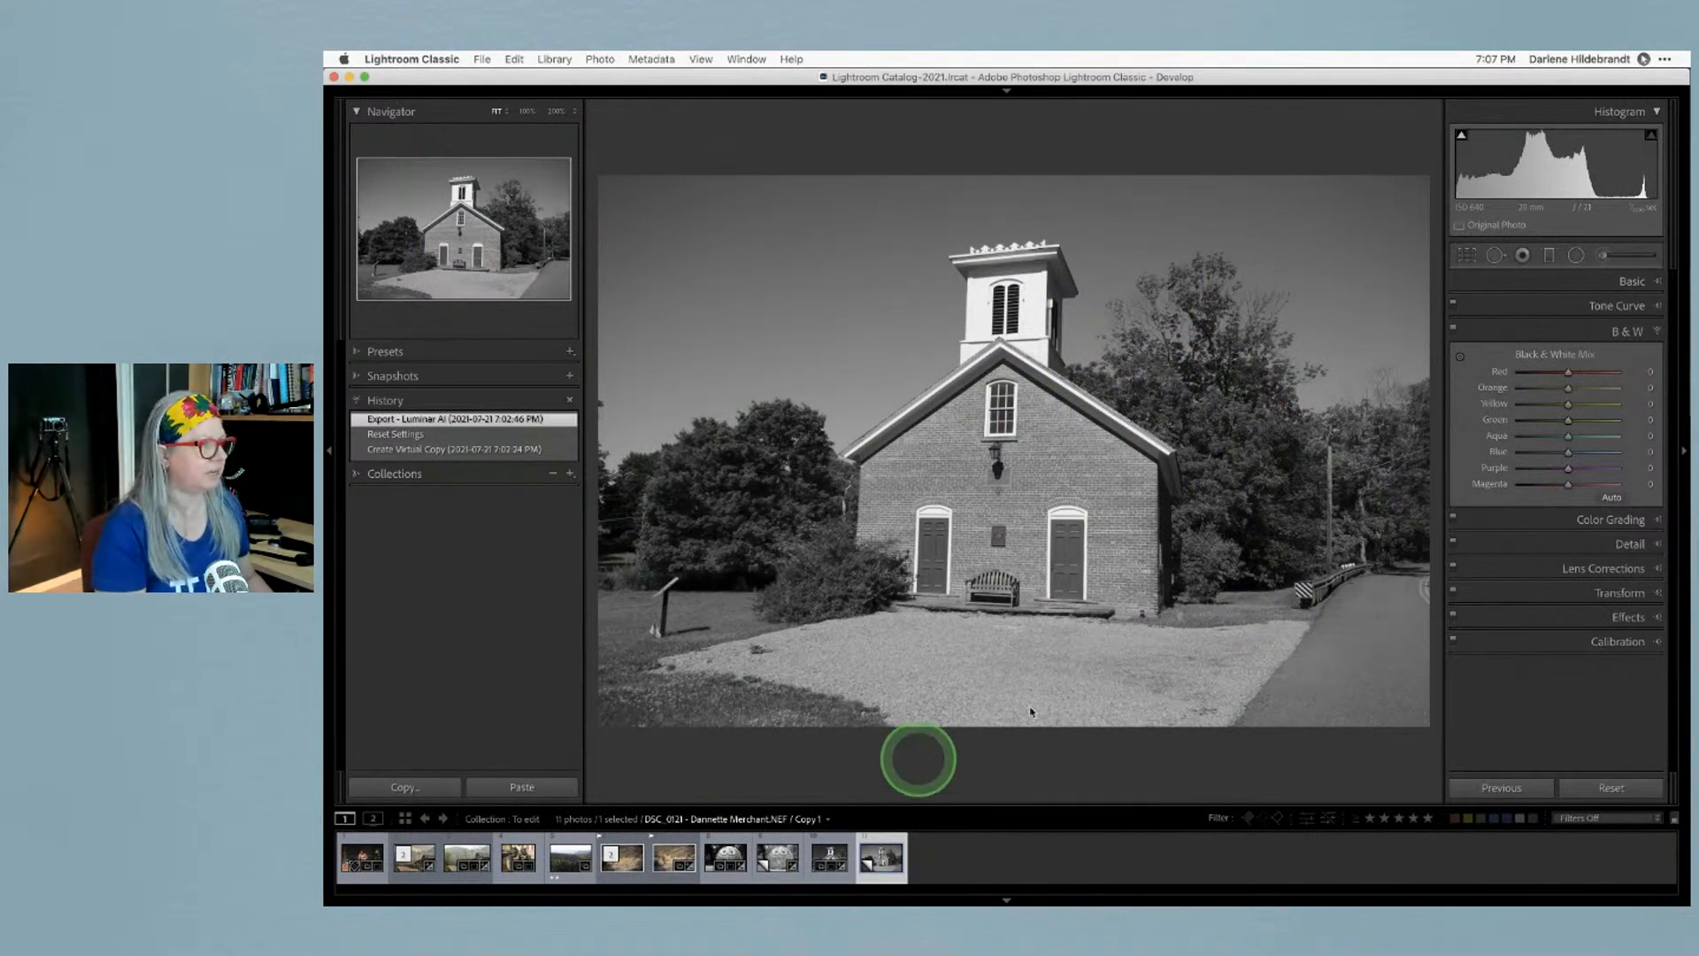
# Open the onion seller photo from the library grid in Develop and reset all its settings
pyautogui.press('g')
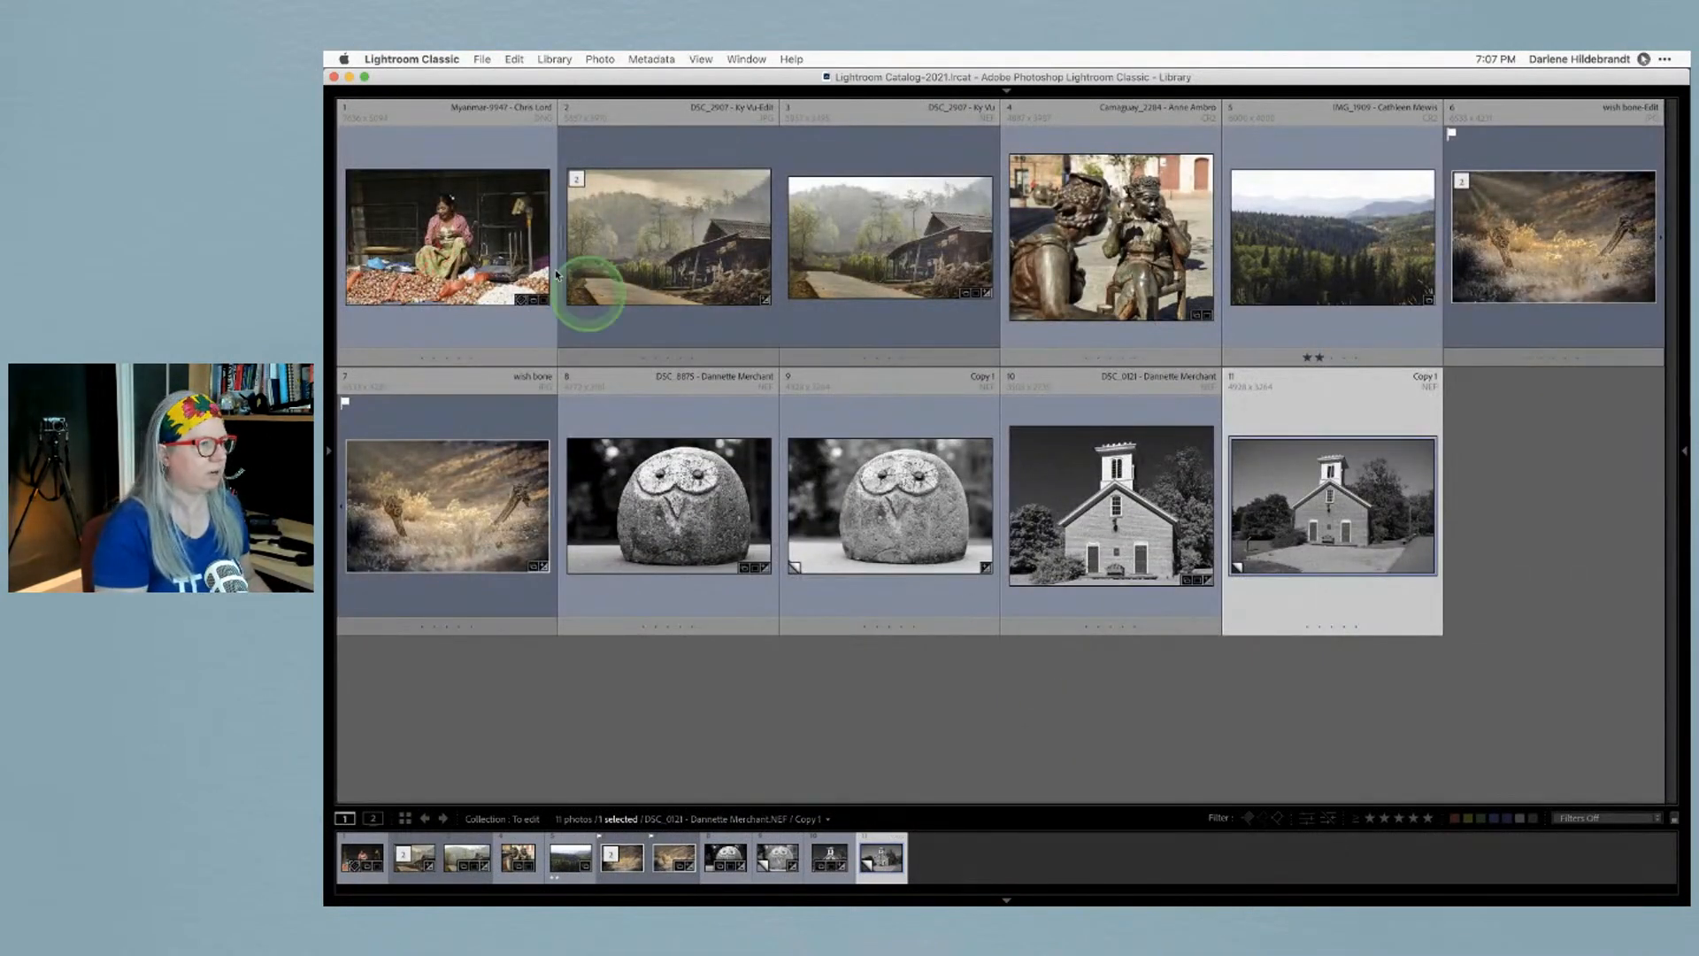
pyautogui.click(453, 240)
pyautogui.doubleClick(453, 241)
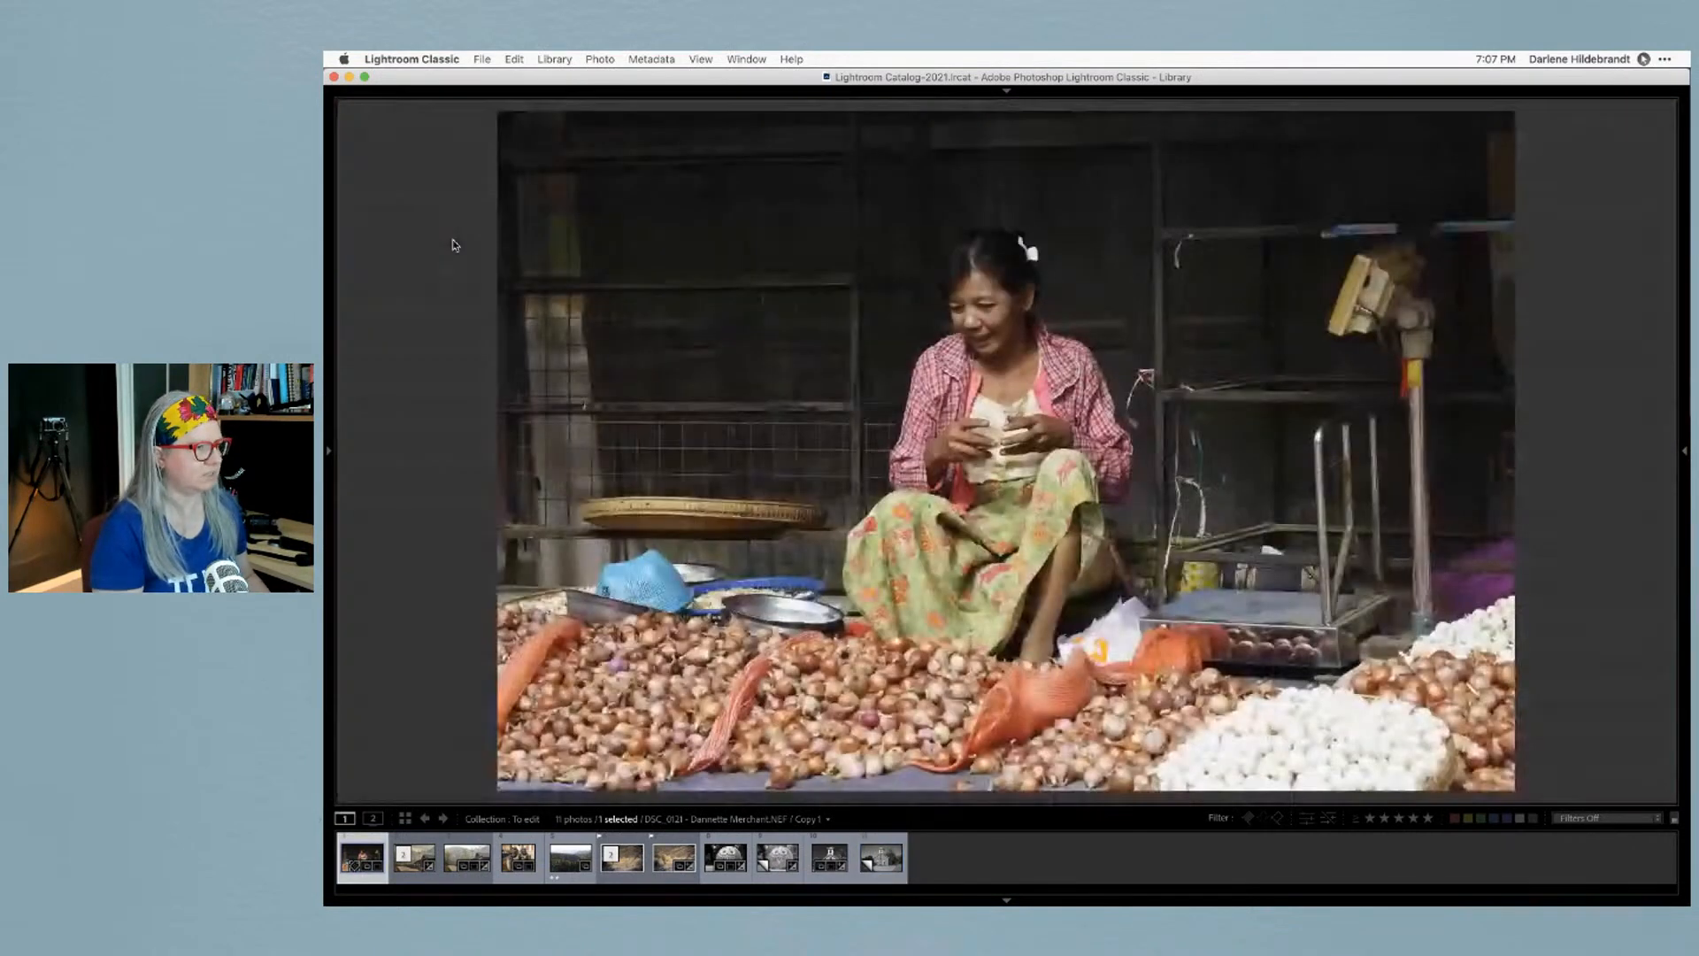
pyautogui.press('d')
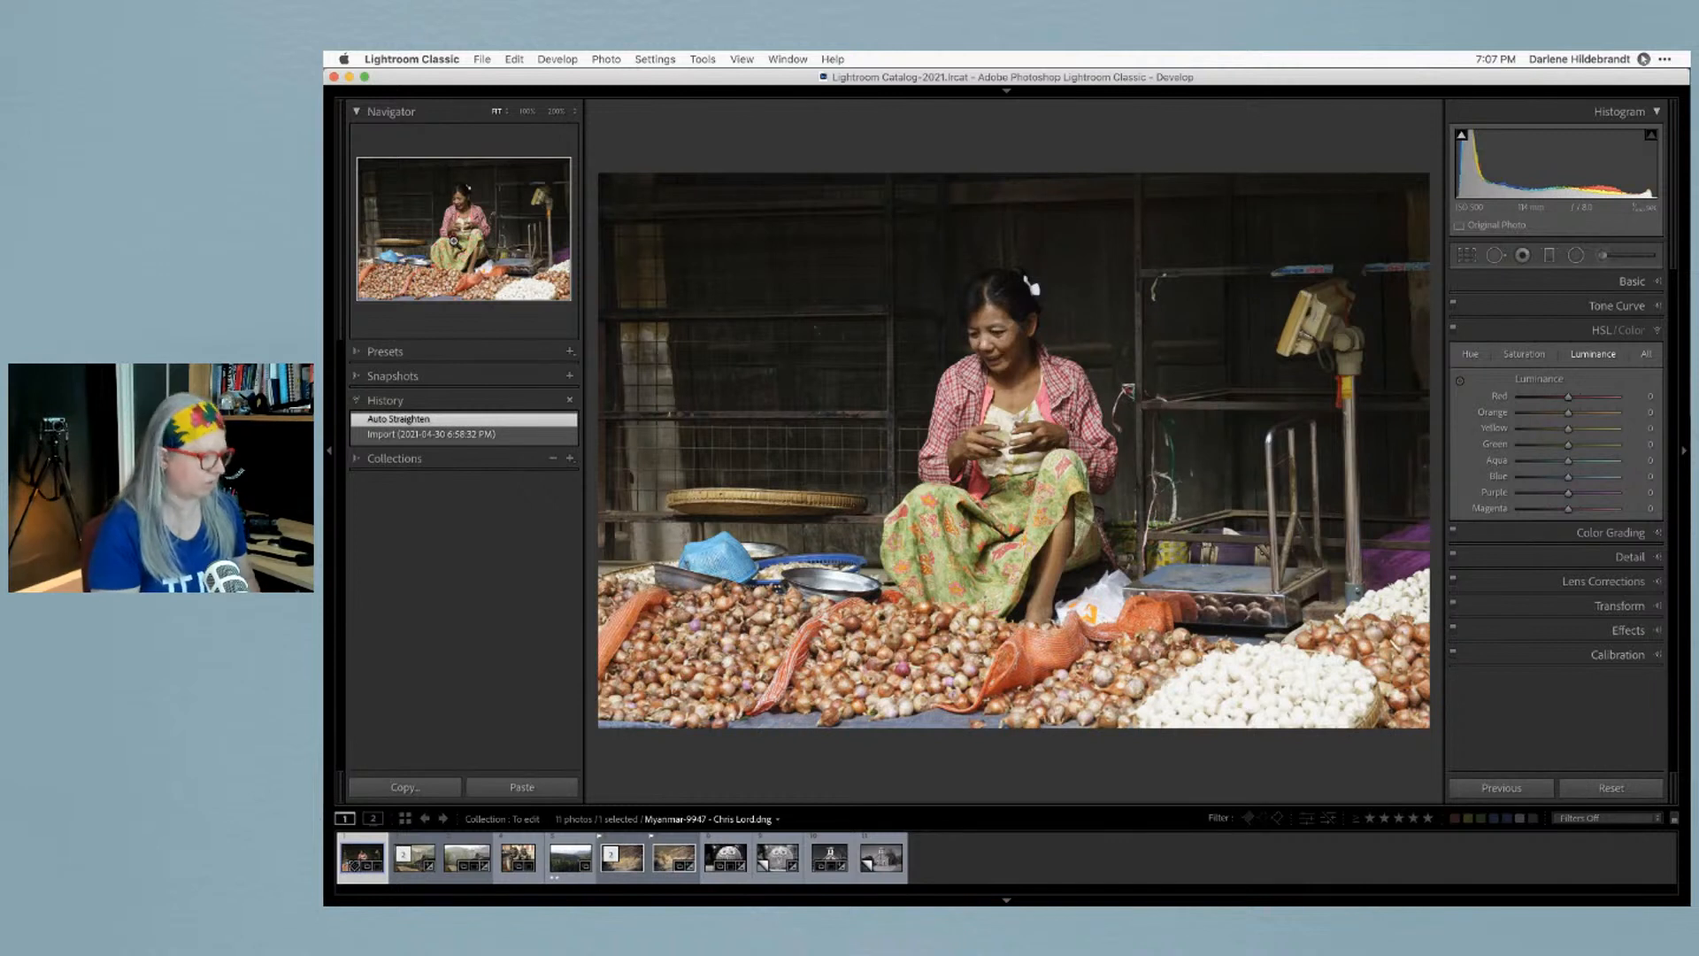
pyautogui.click(1613, 787)
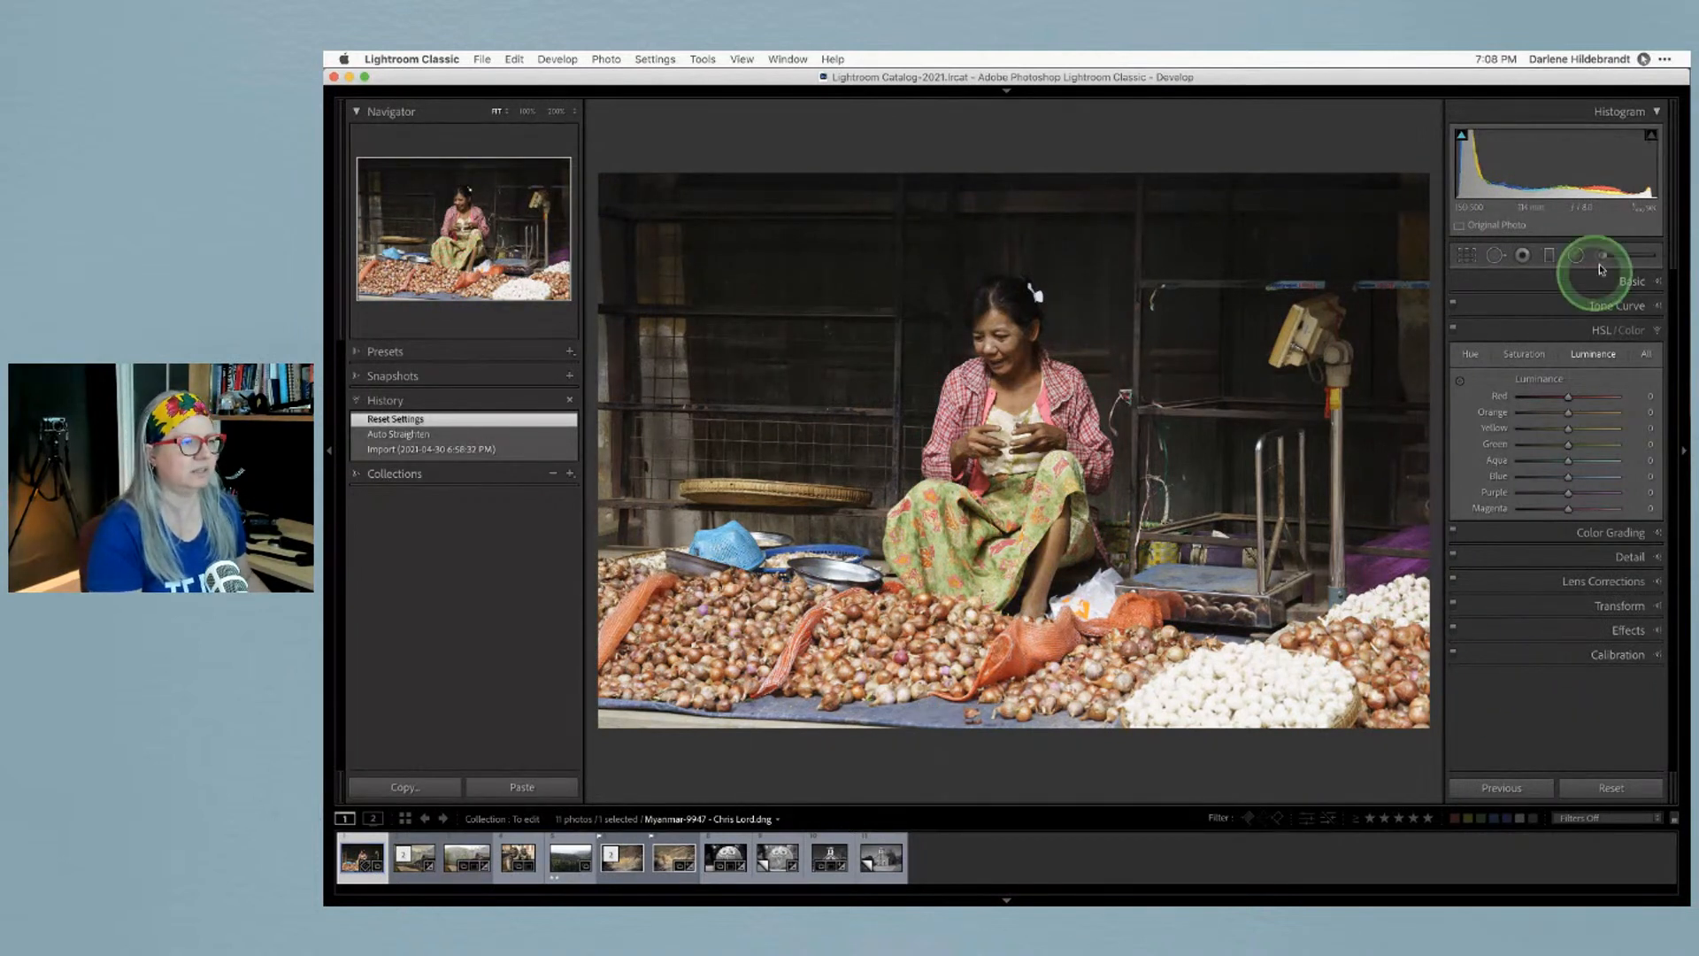
# Browse the Camera Matching profiles and apply Camera Light to the onion seller photo
pyautogui.click(1630, 284)
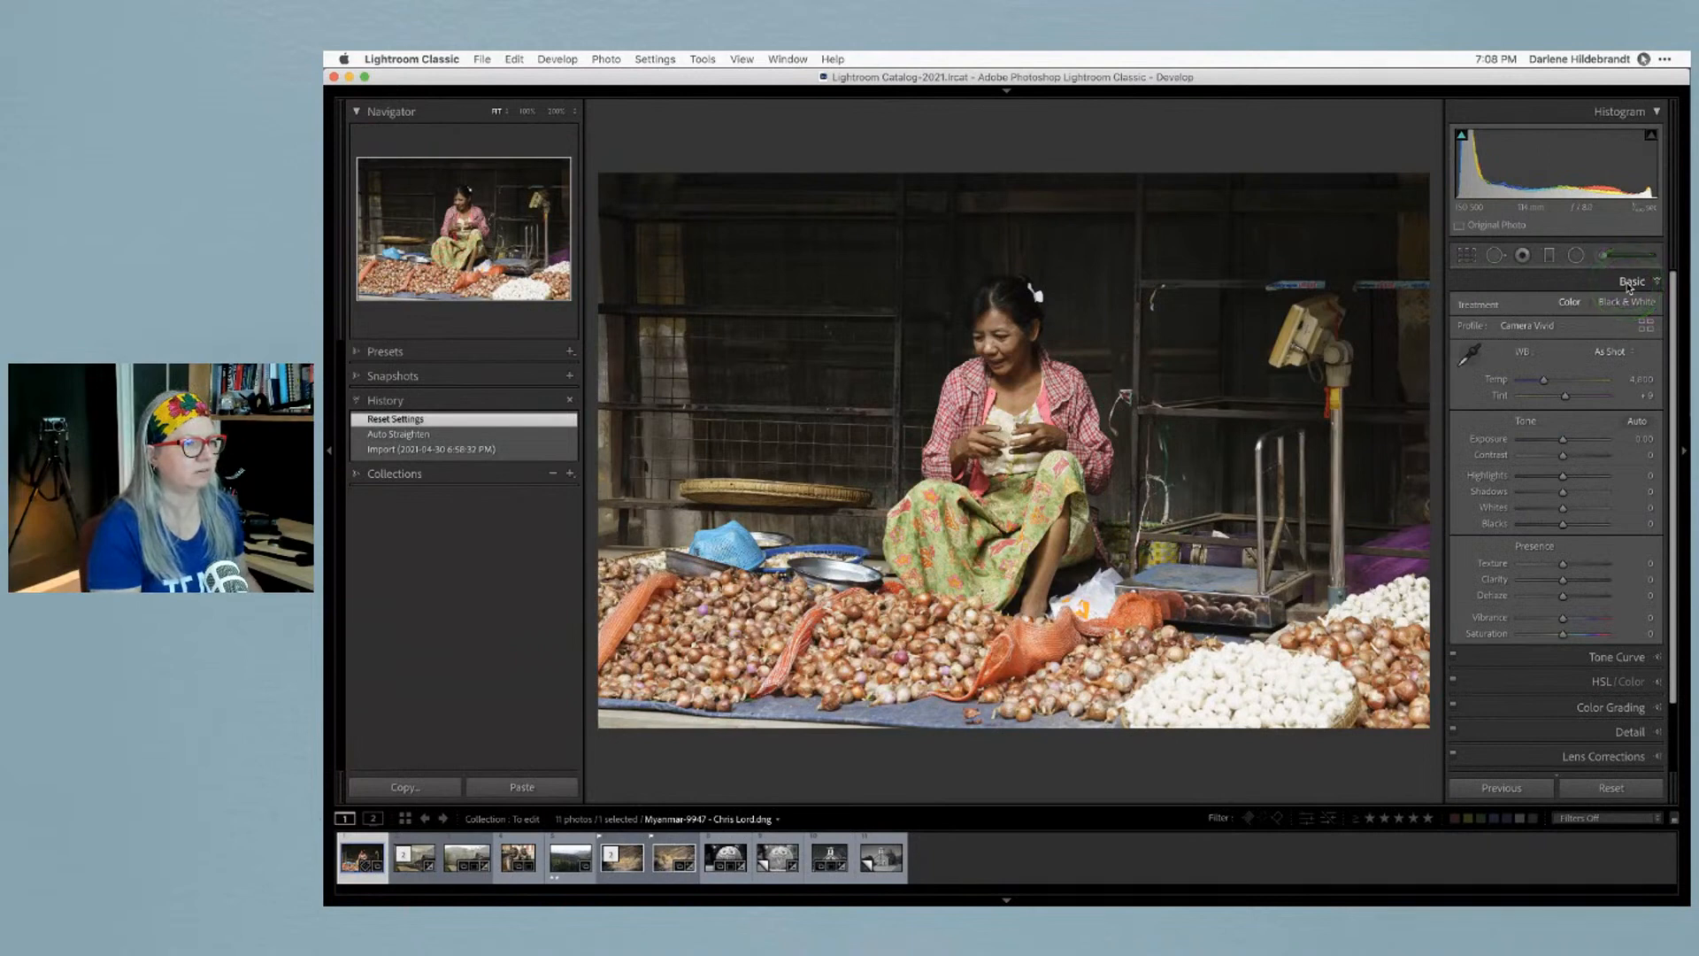
pyautogui.click(1522, 325)
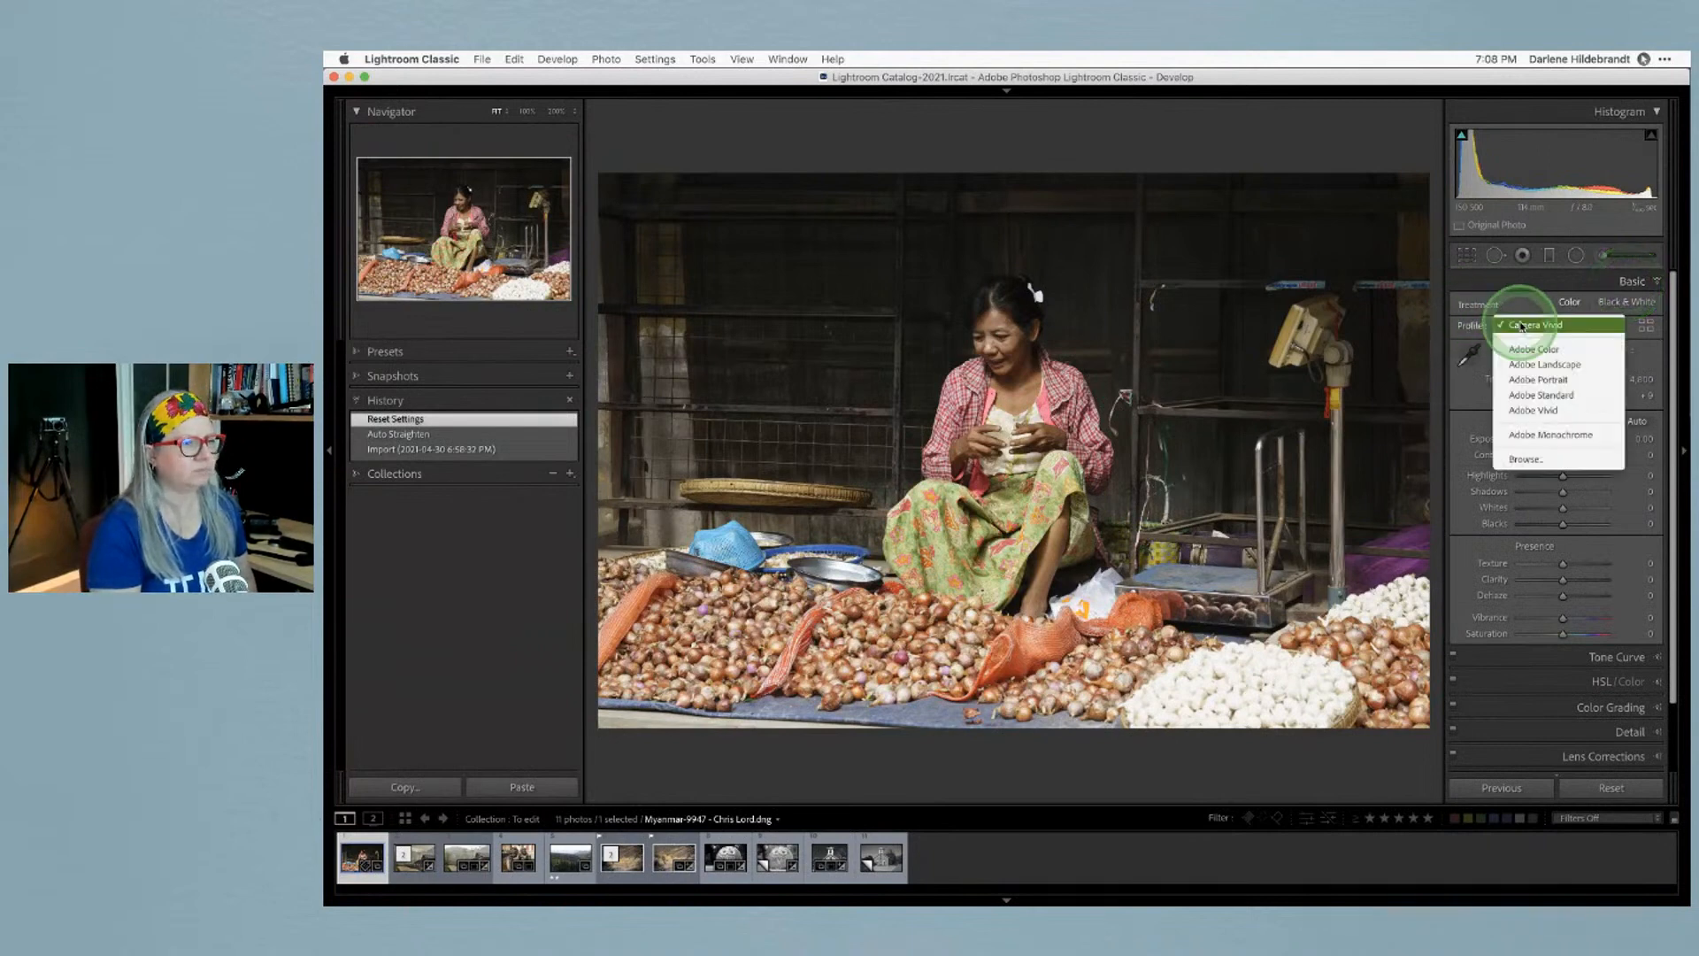
pyautogui.click(1644, 325)
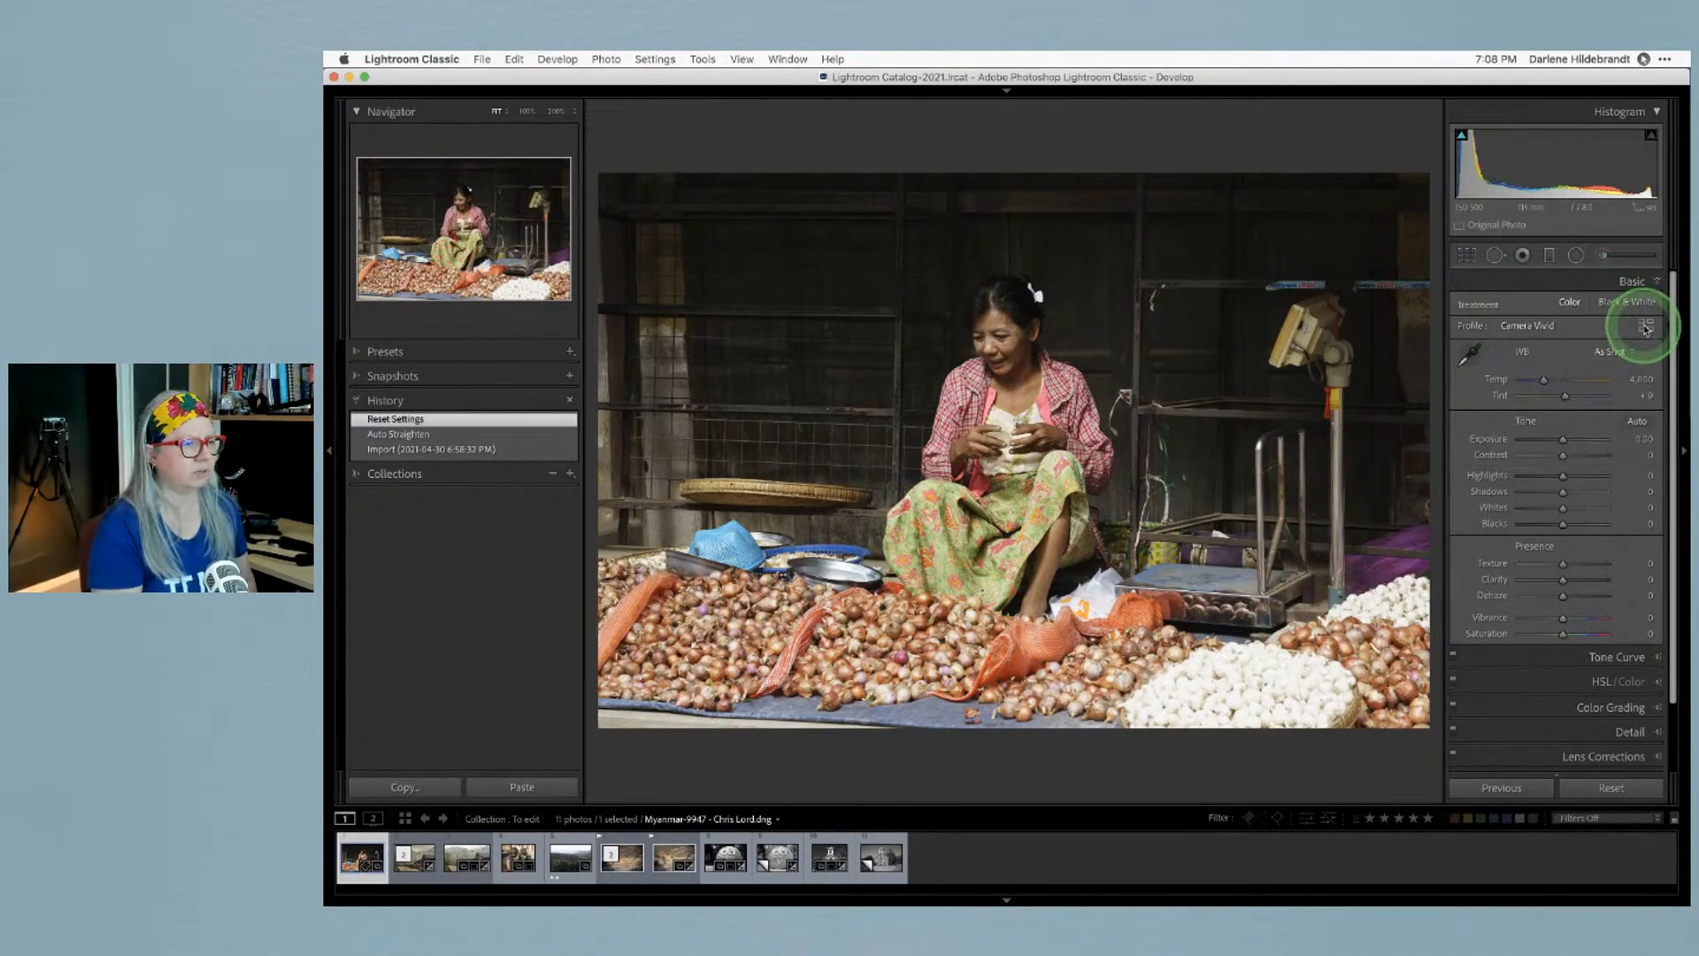
pyautogui.click(1646, 327)
pyautogui.scroll(3, 1560, 518)
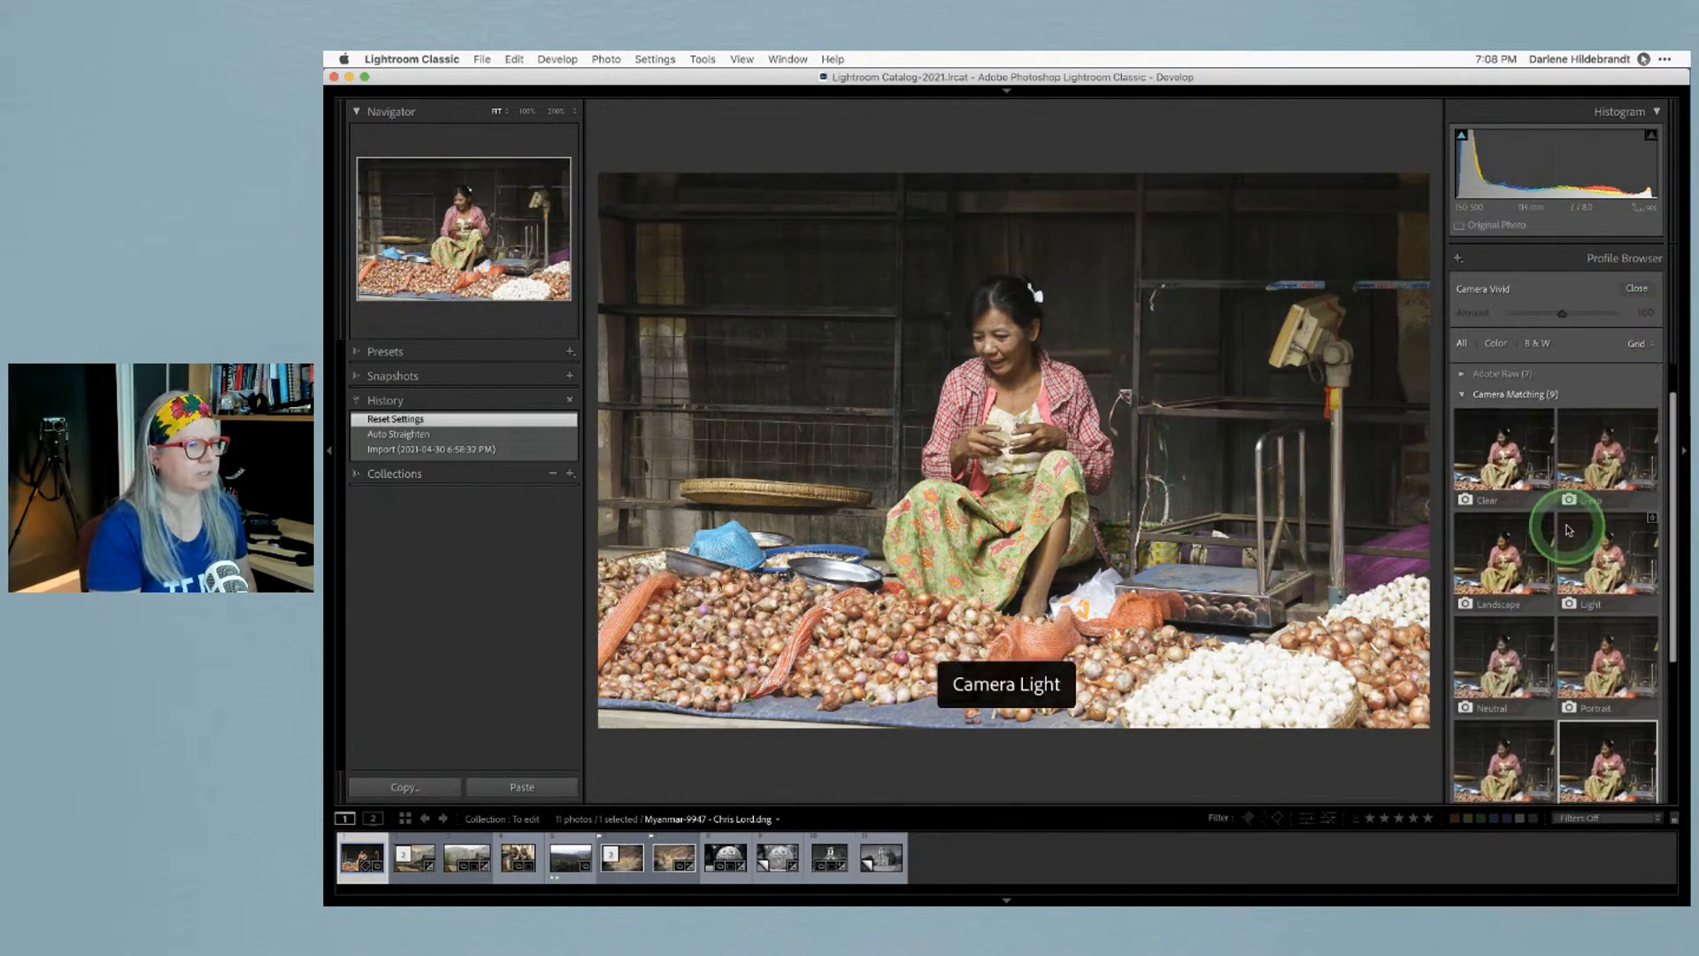
pyautogui.scroll(-1, 1496, 392)
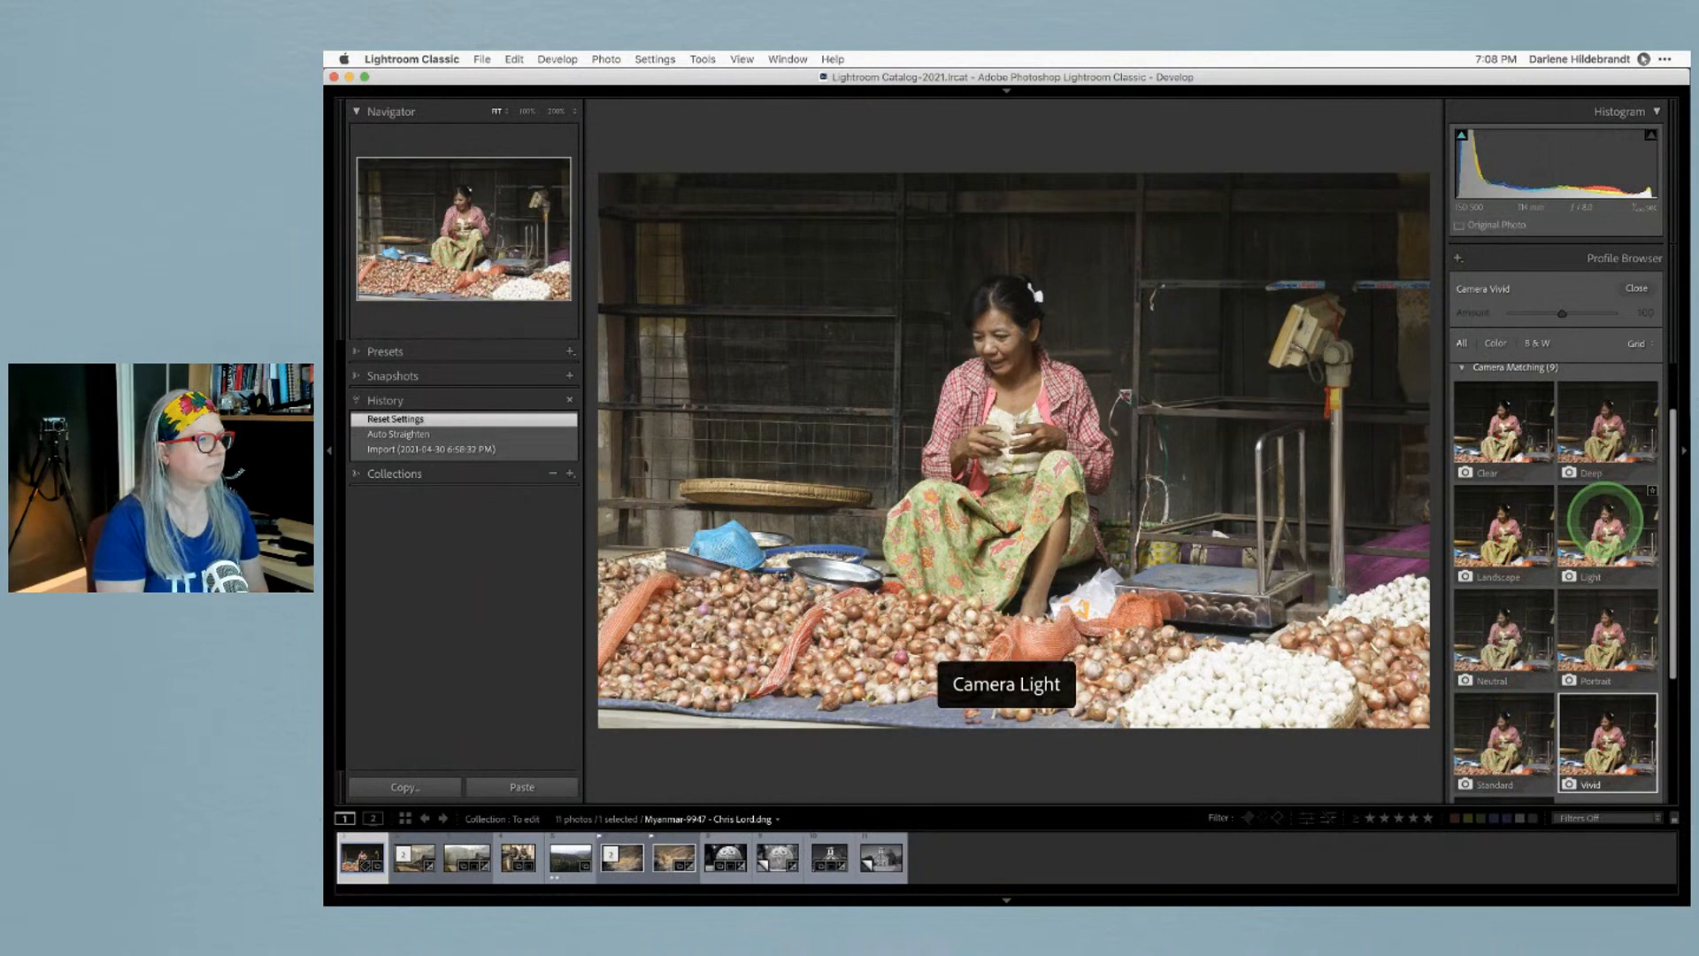
pyautogui.click(1606, 520)
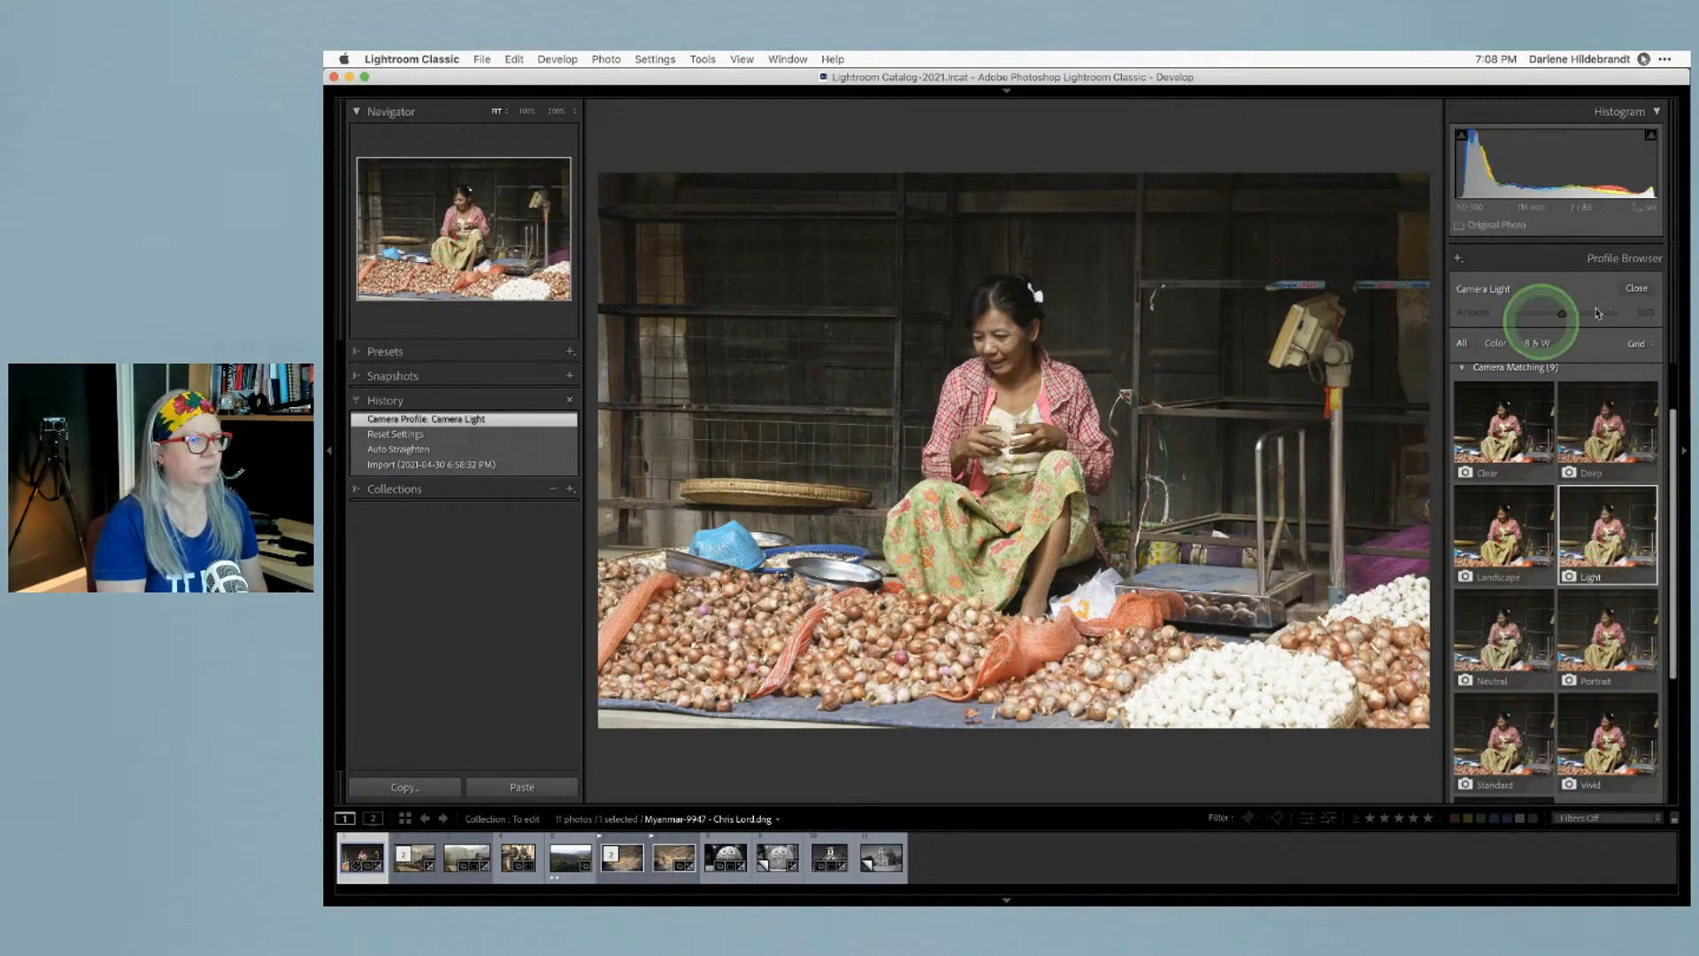
pyautogui.click(1637, 290)
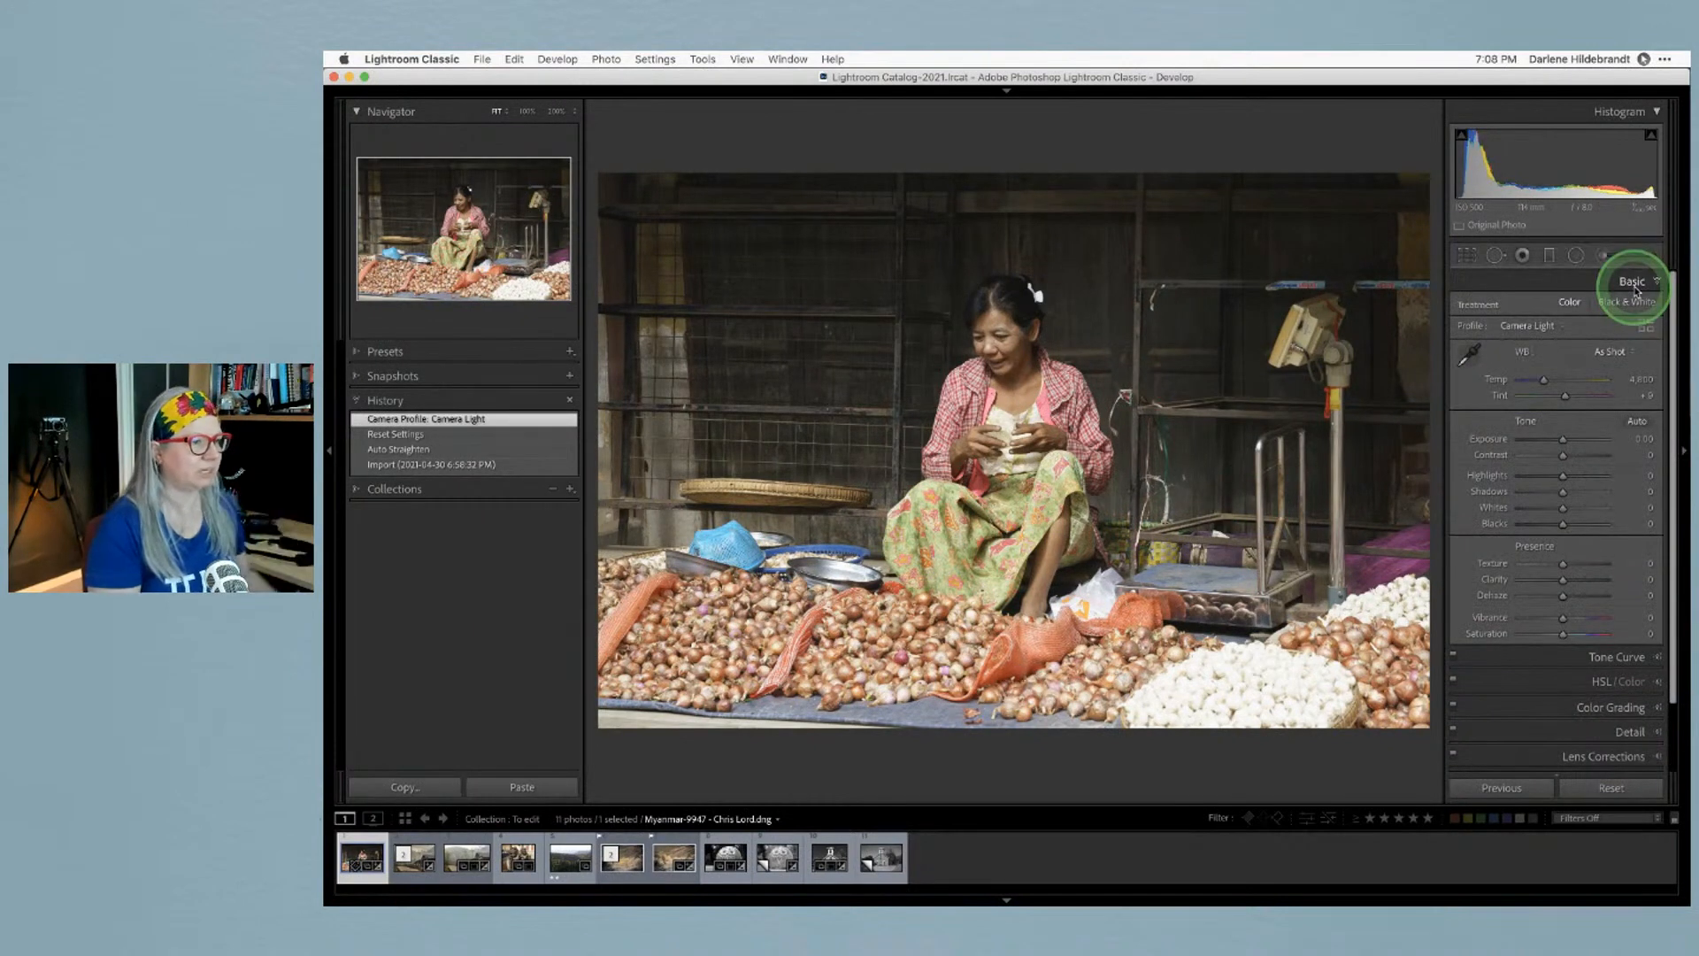
pyautogui.click(1490, 561)
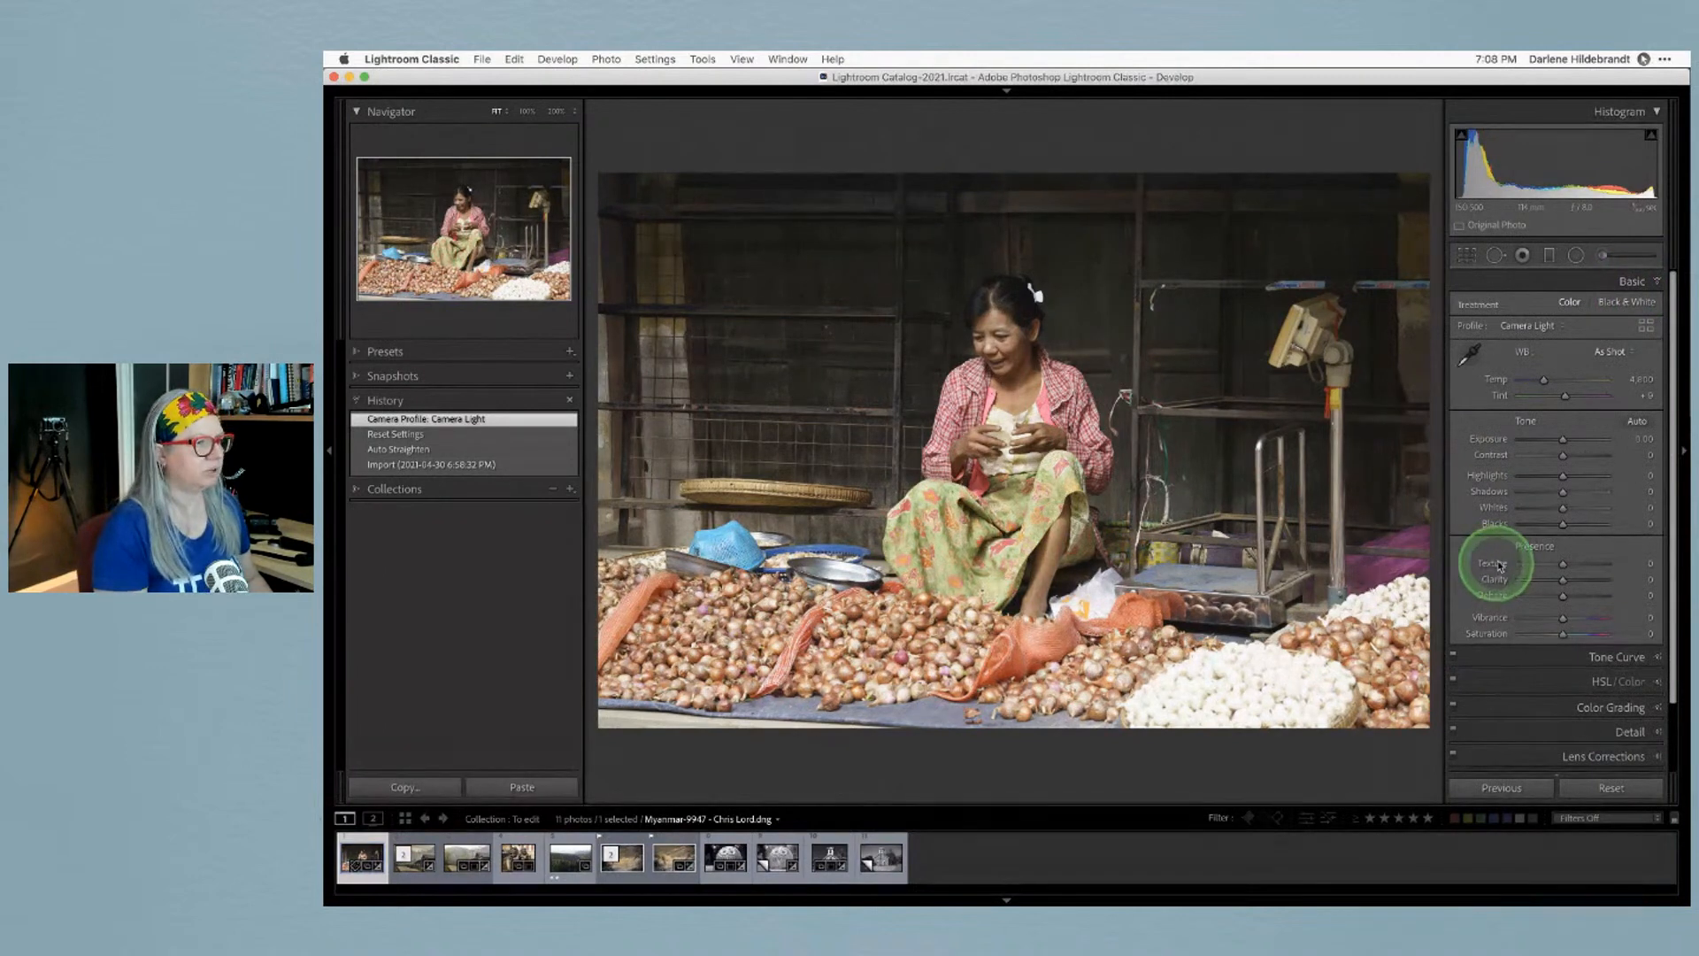
# Straighten the onion seller photo automatically with the crop tool and apply the crop
pyautogui.press('r')
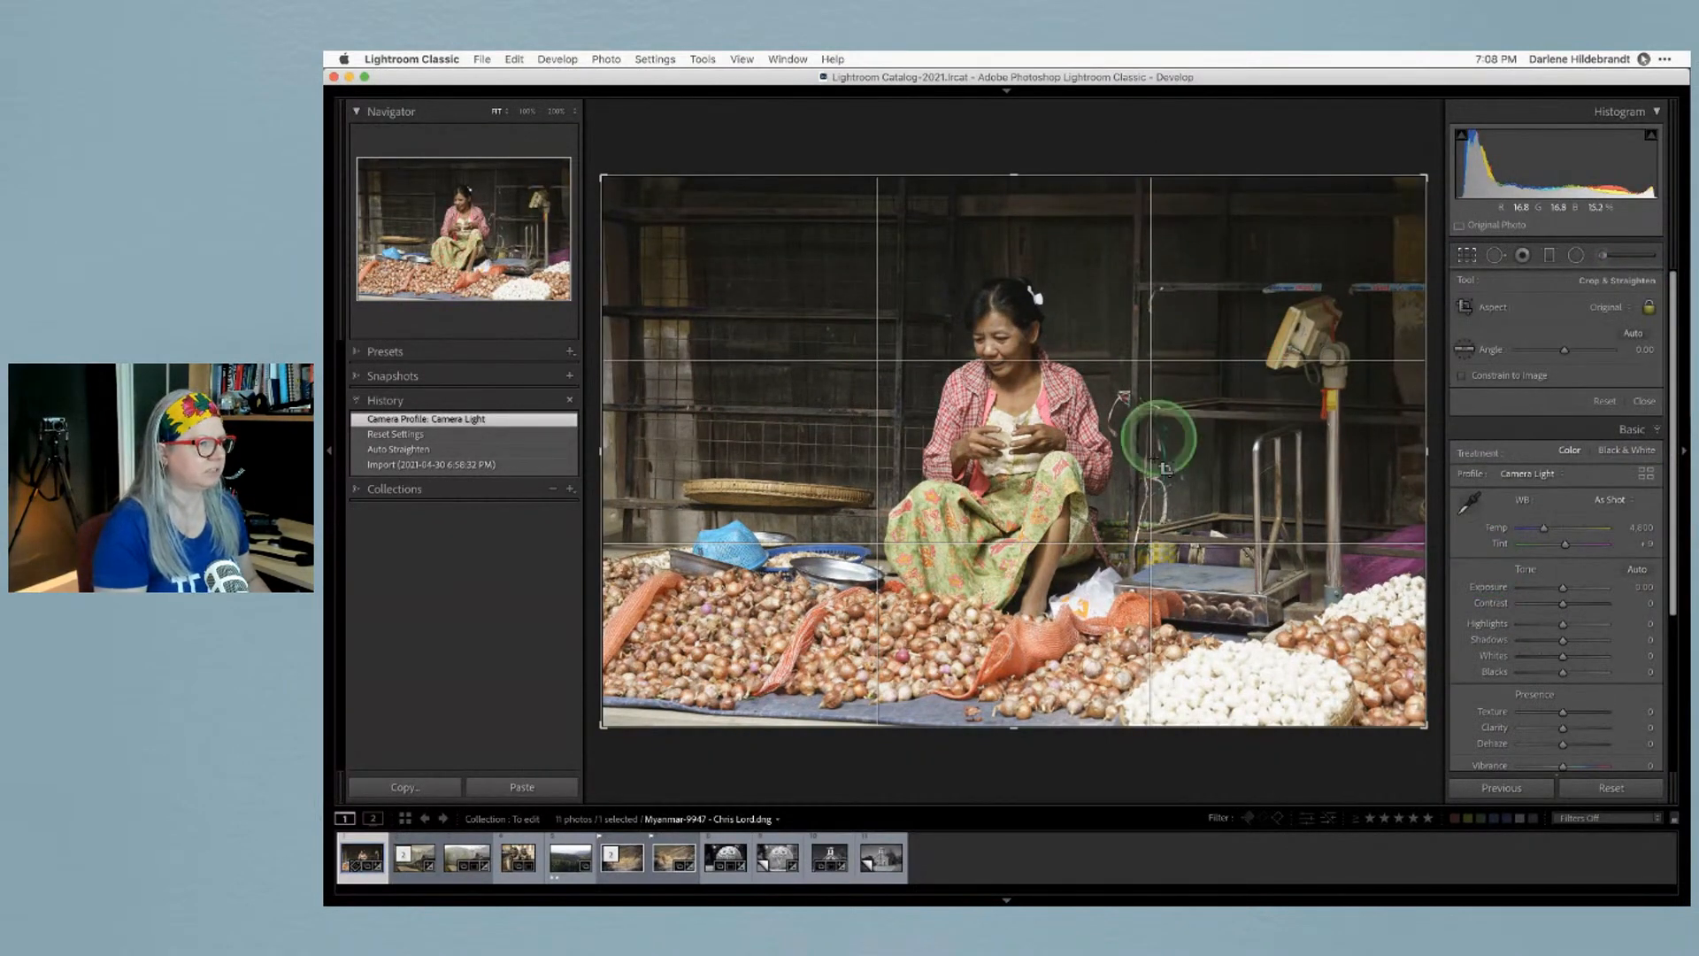
pyautogui.click(1633, 335)
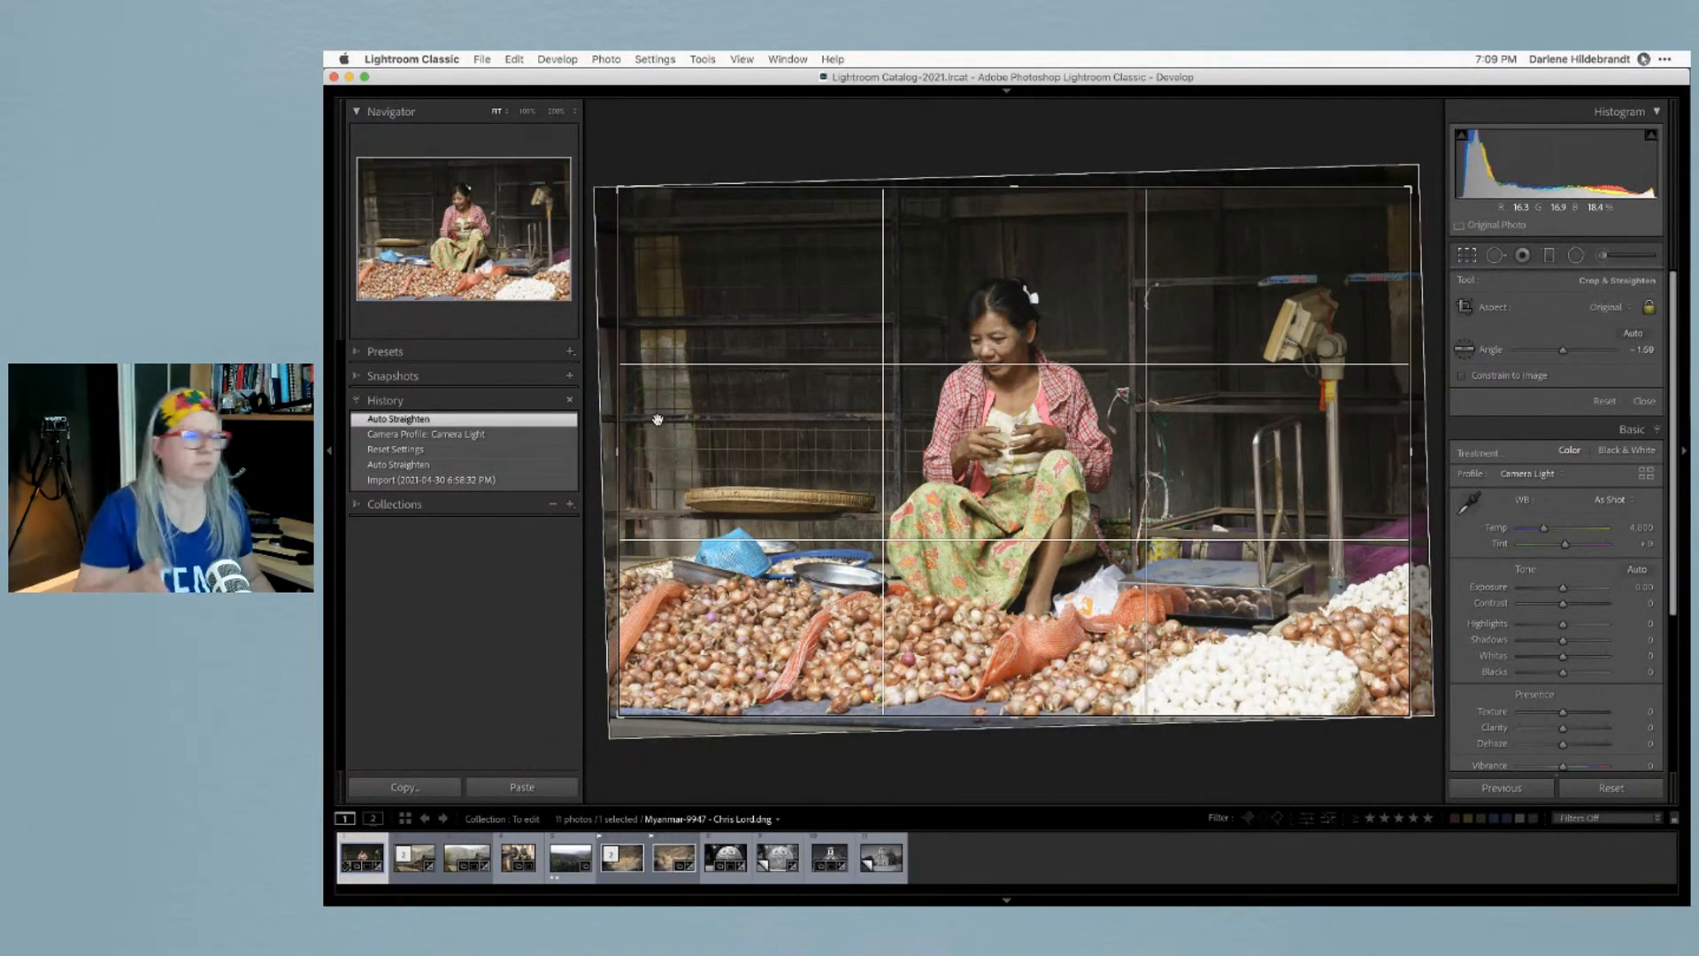
pyautogui.press('Return')
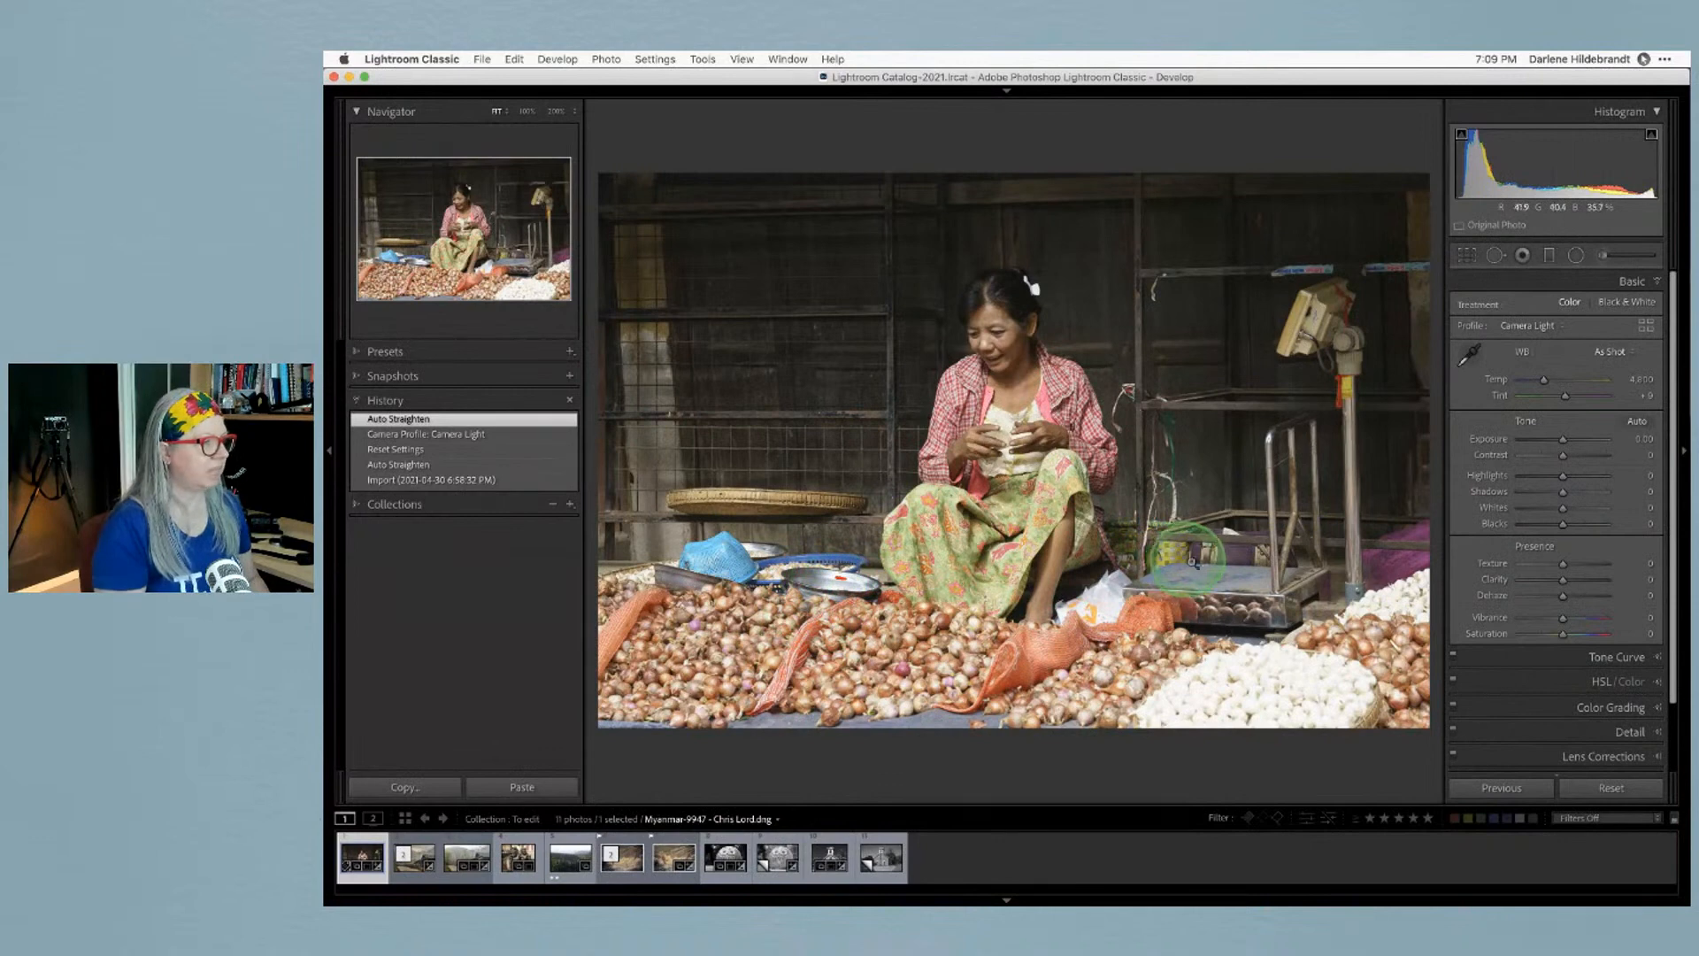
# Try lowering the global Highlights to -72 and to -100, resetting them to 0 each time
pyautogui.keyDown('alt'); pyautogui.click(1564, 478); pyautogui.keyUp('alt')
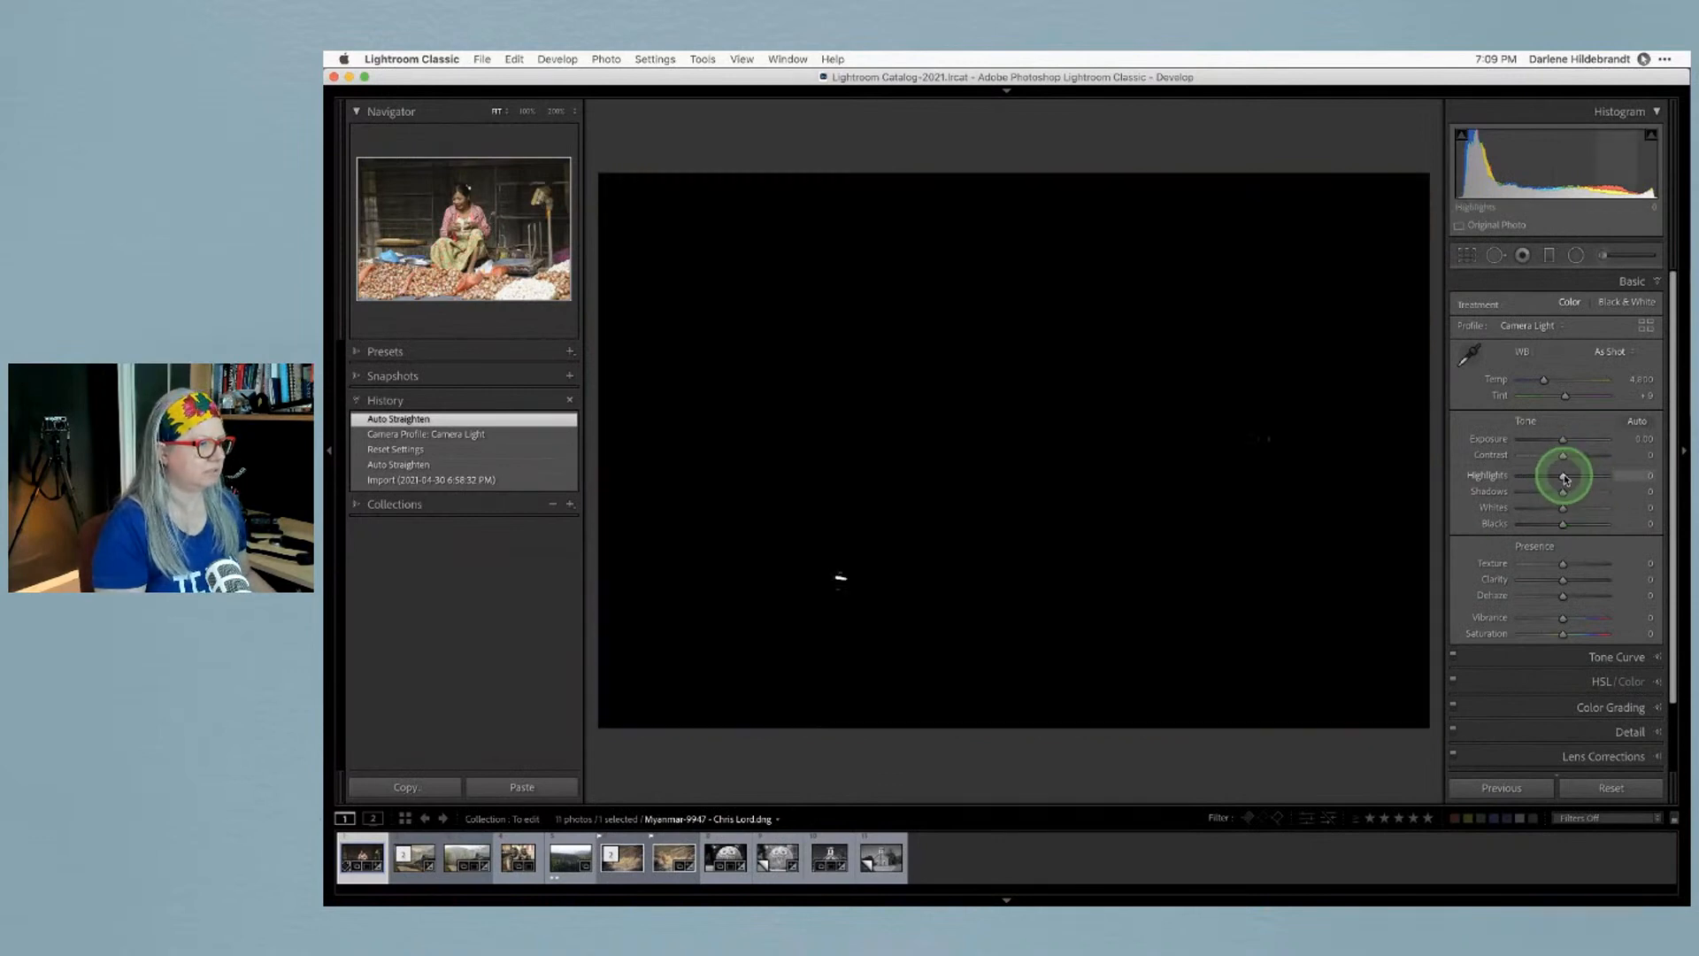
pyautogui.moveTo(1563, 478); pyautogui.dragTo(1532, 475)
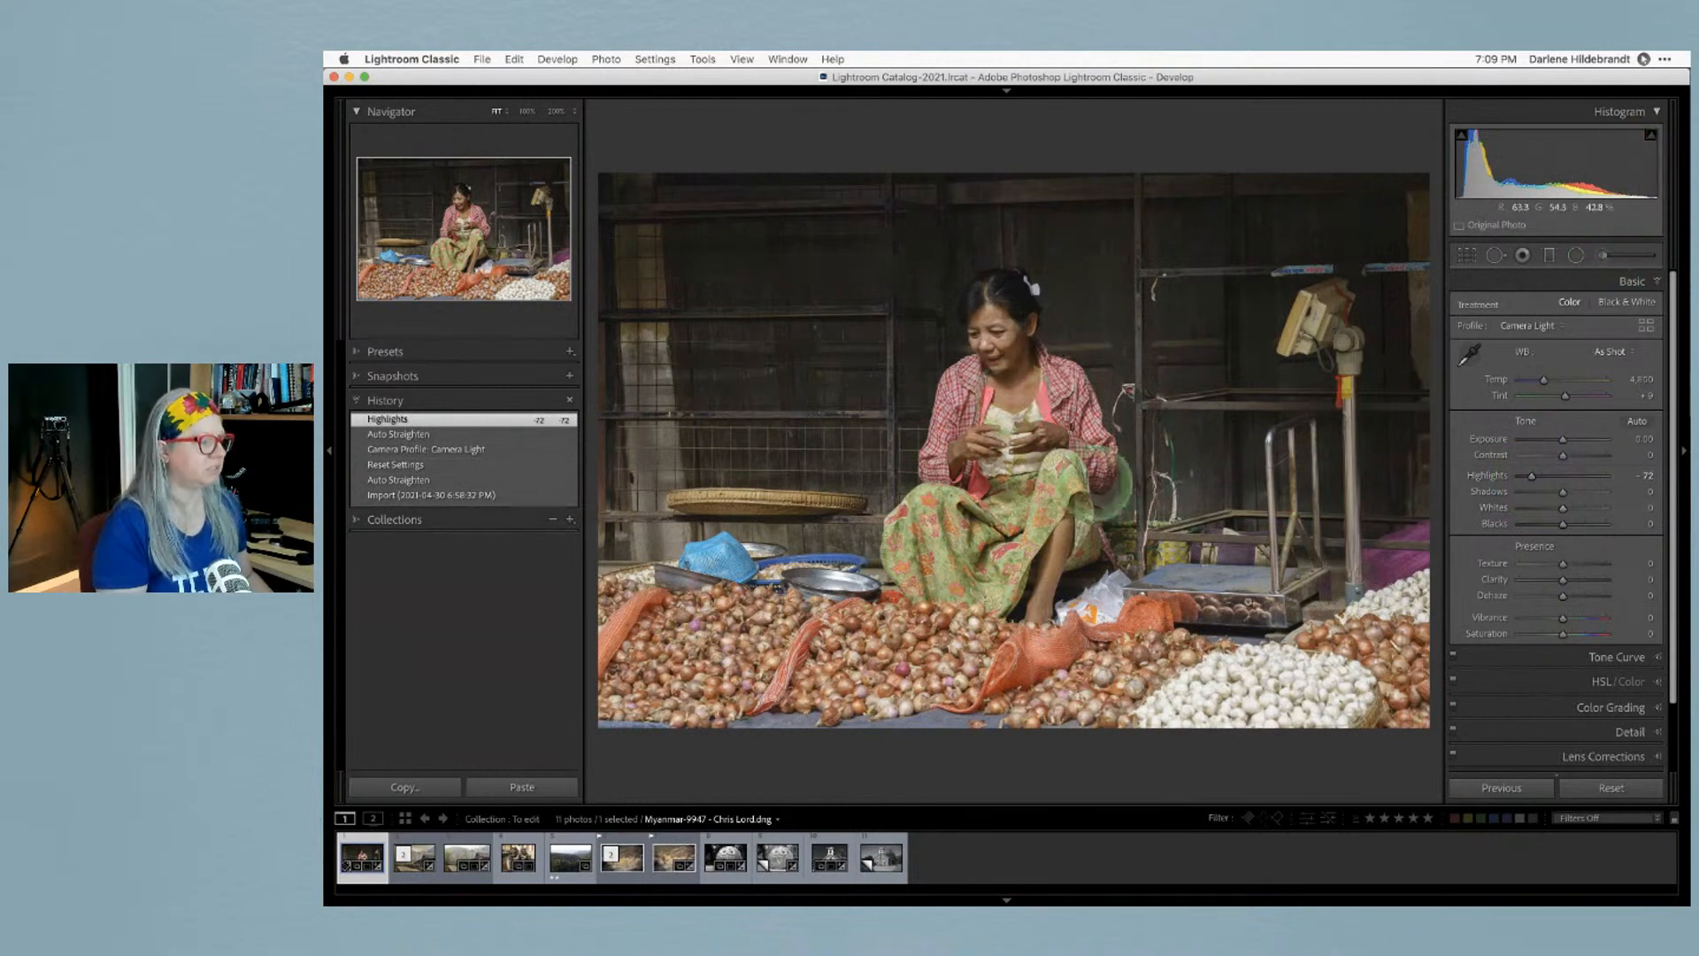
pyautogui.doubleClick(1490, 478)
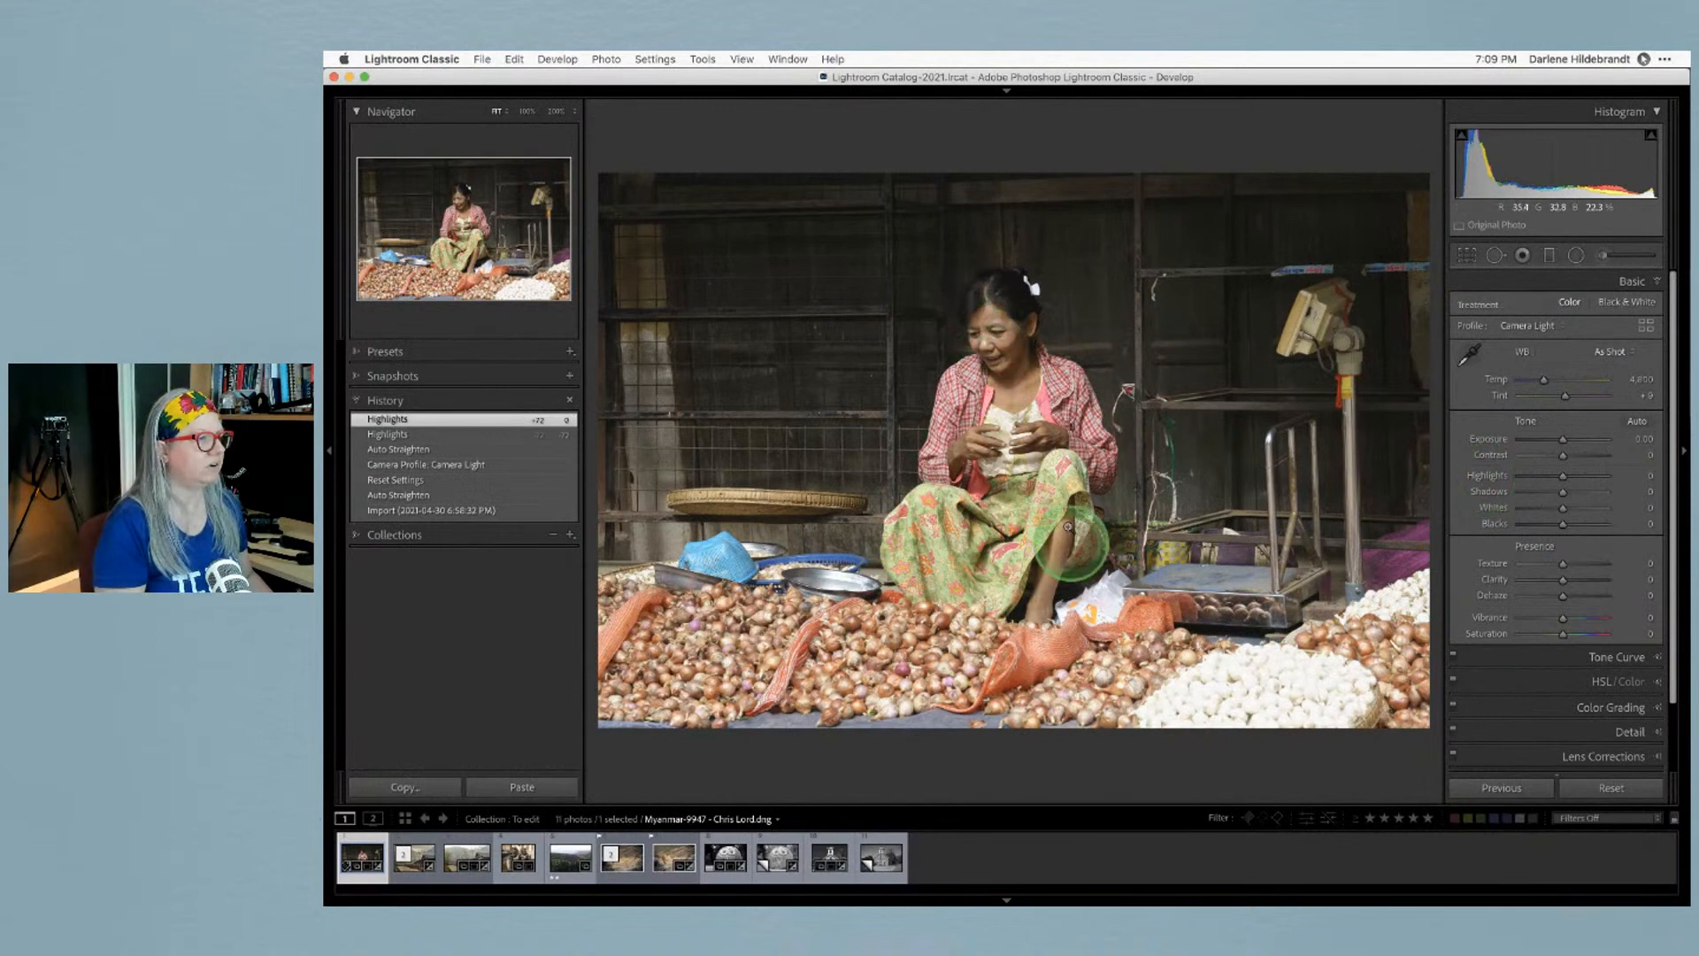
pyautogui.moveTo(1528, 486); pyautogui.dragTo(1437, 464)
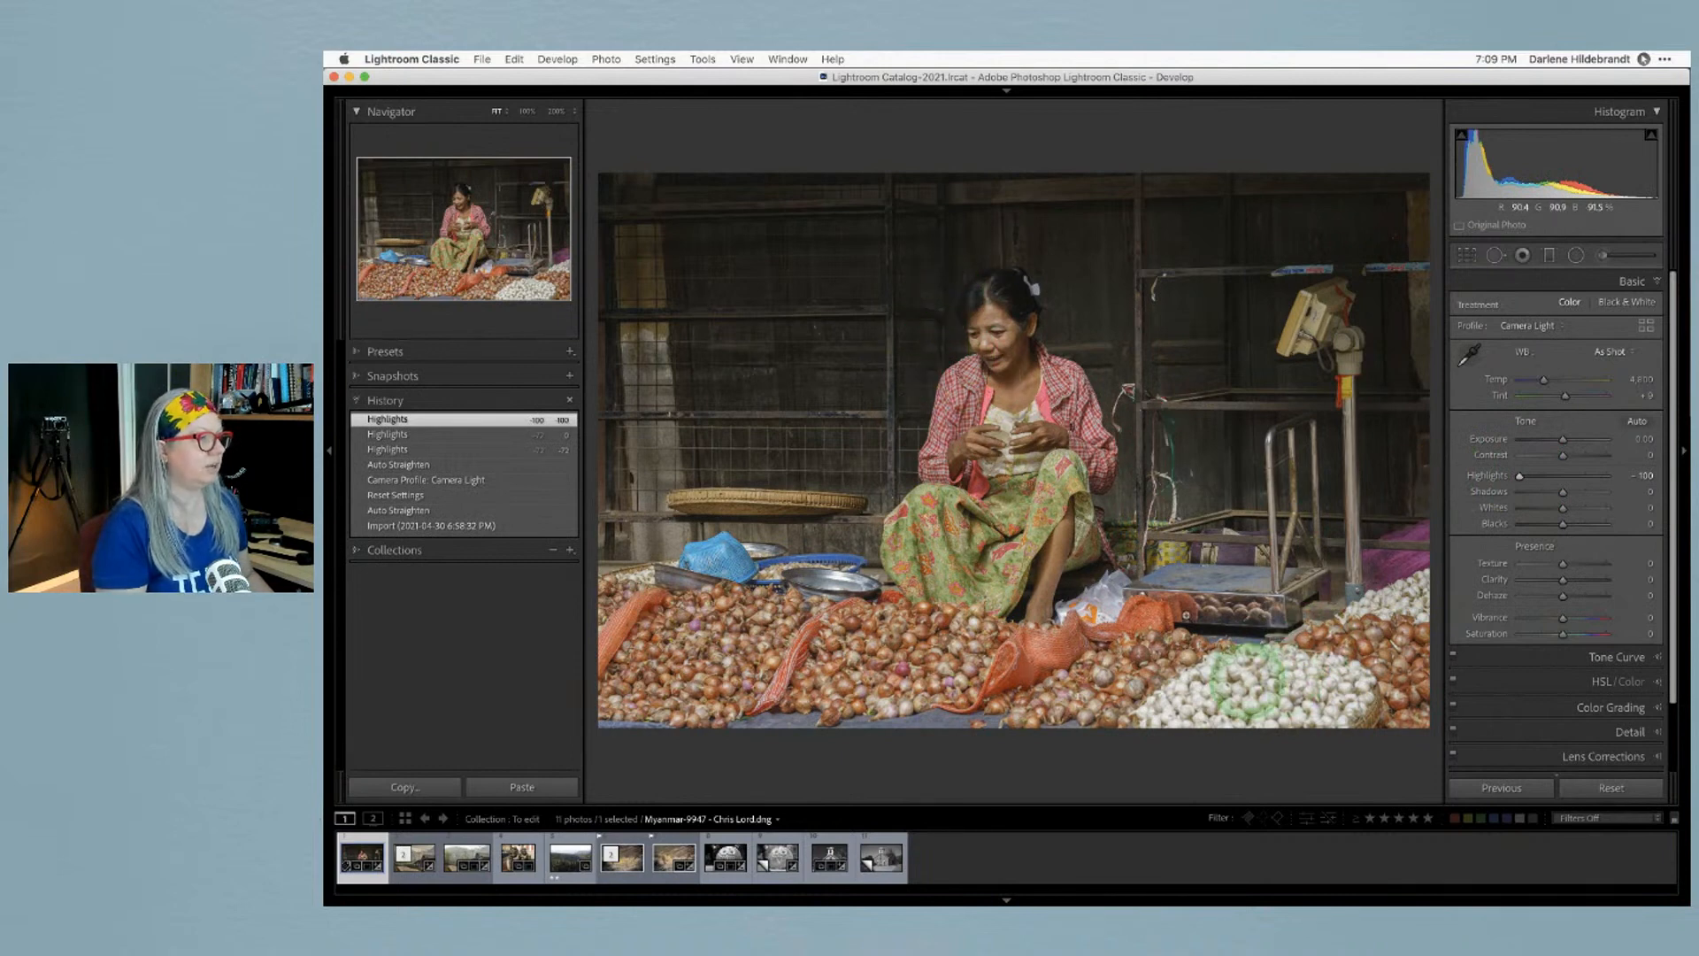
pyautogui.doubleClick(1490, 478)
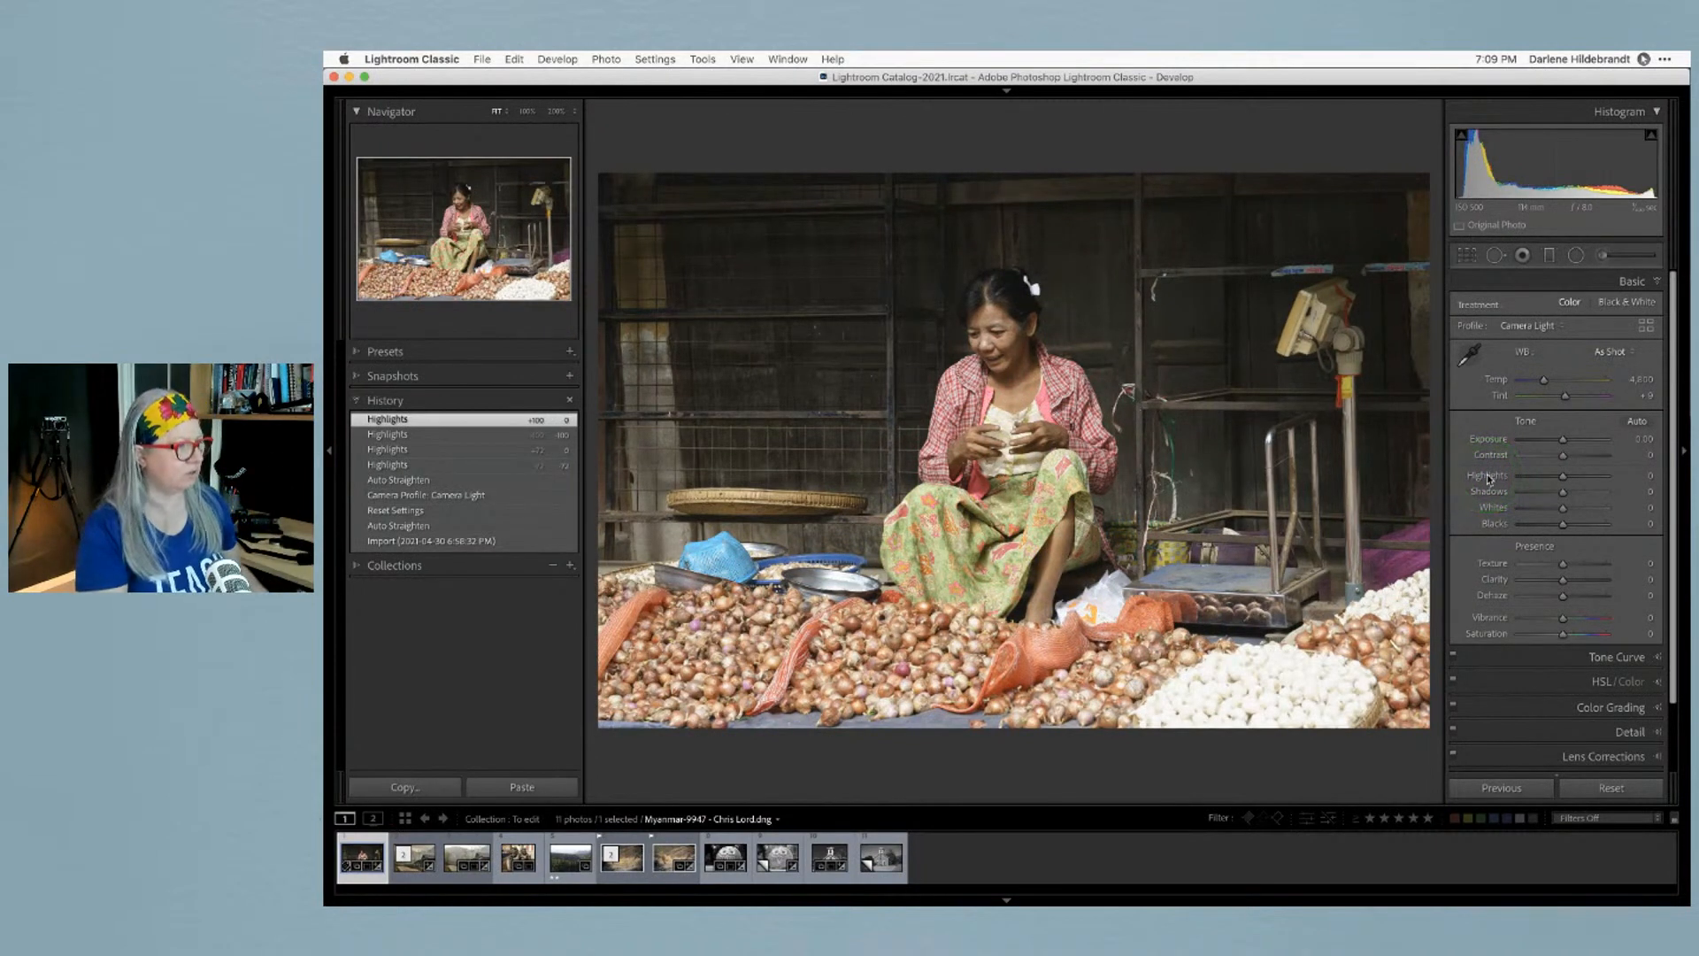
pyautogui.click(1547, 485)
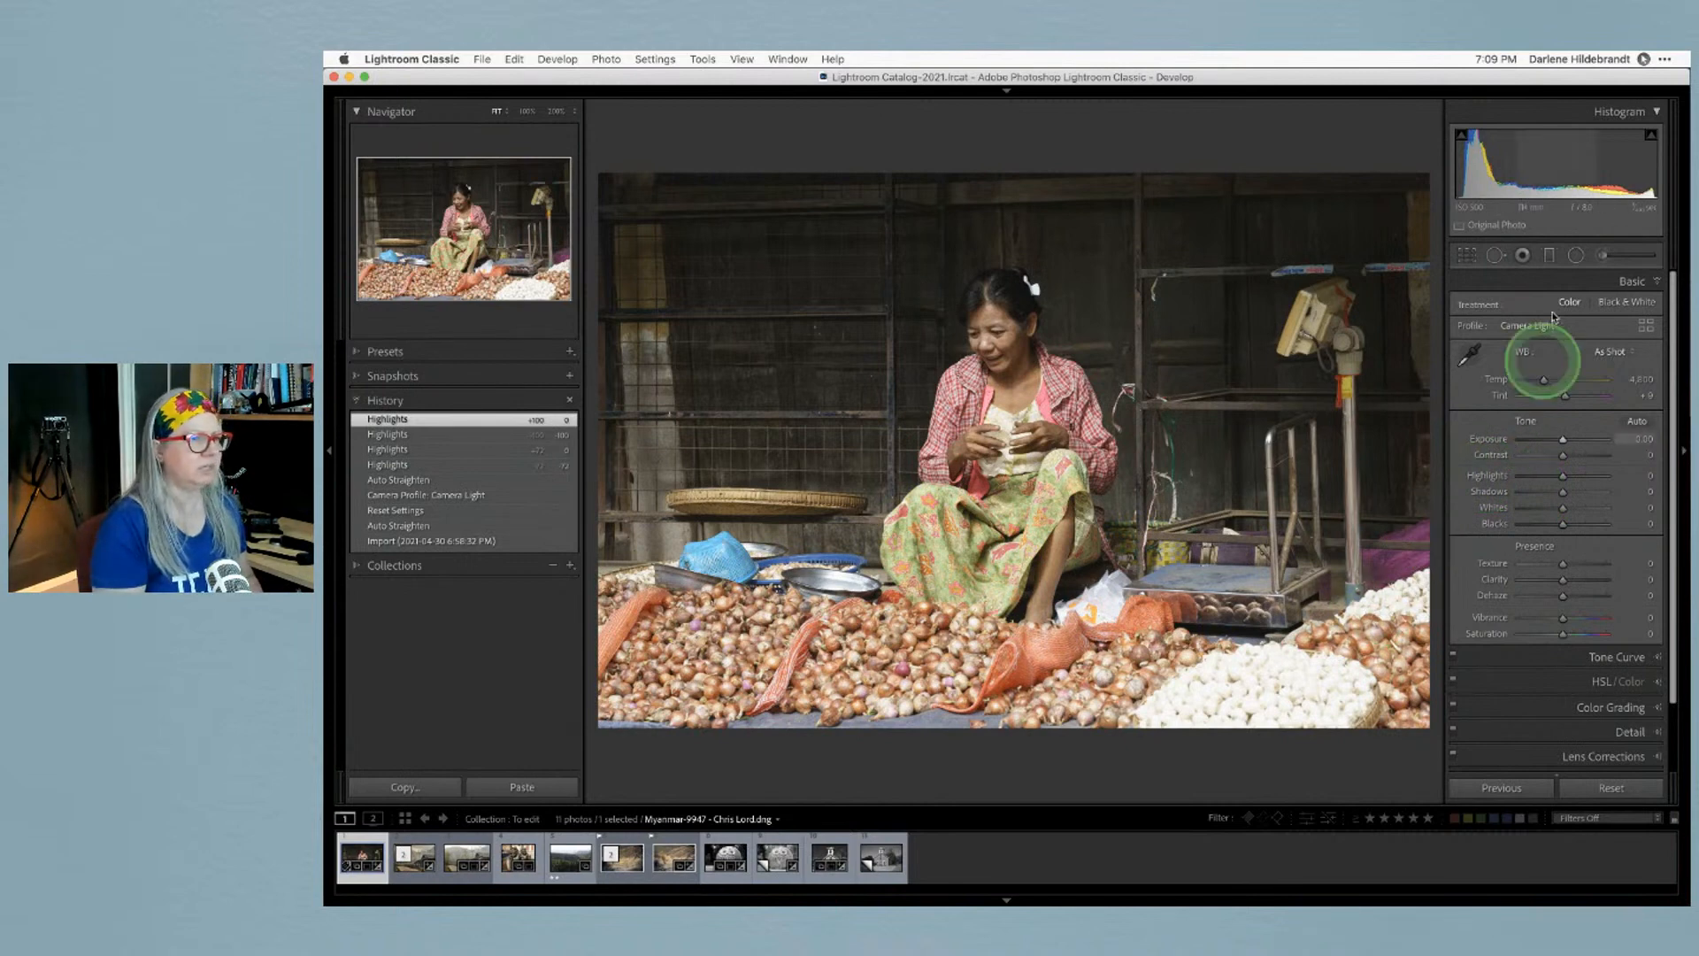
# Add a horizontal graduated filter with the Highlight darken effect over the onions and shift it slightly upward to the woman's knees
pyautogui.click(1549, 257)
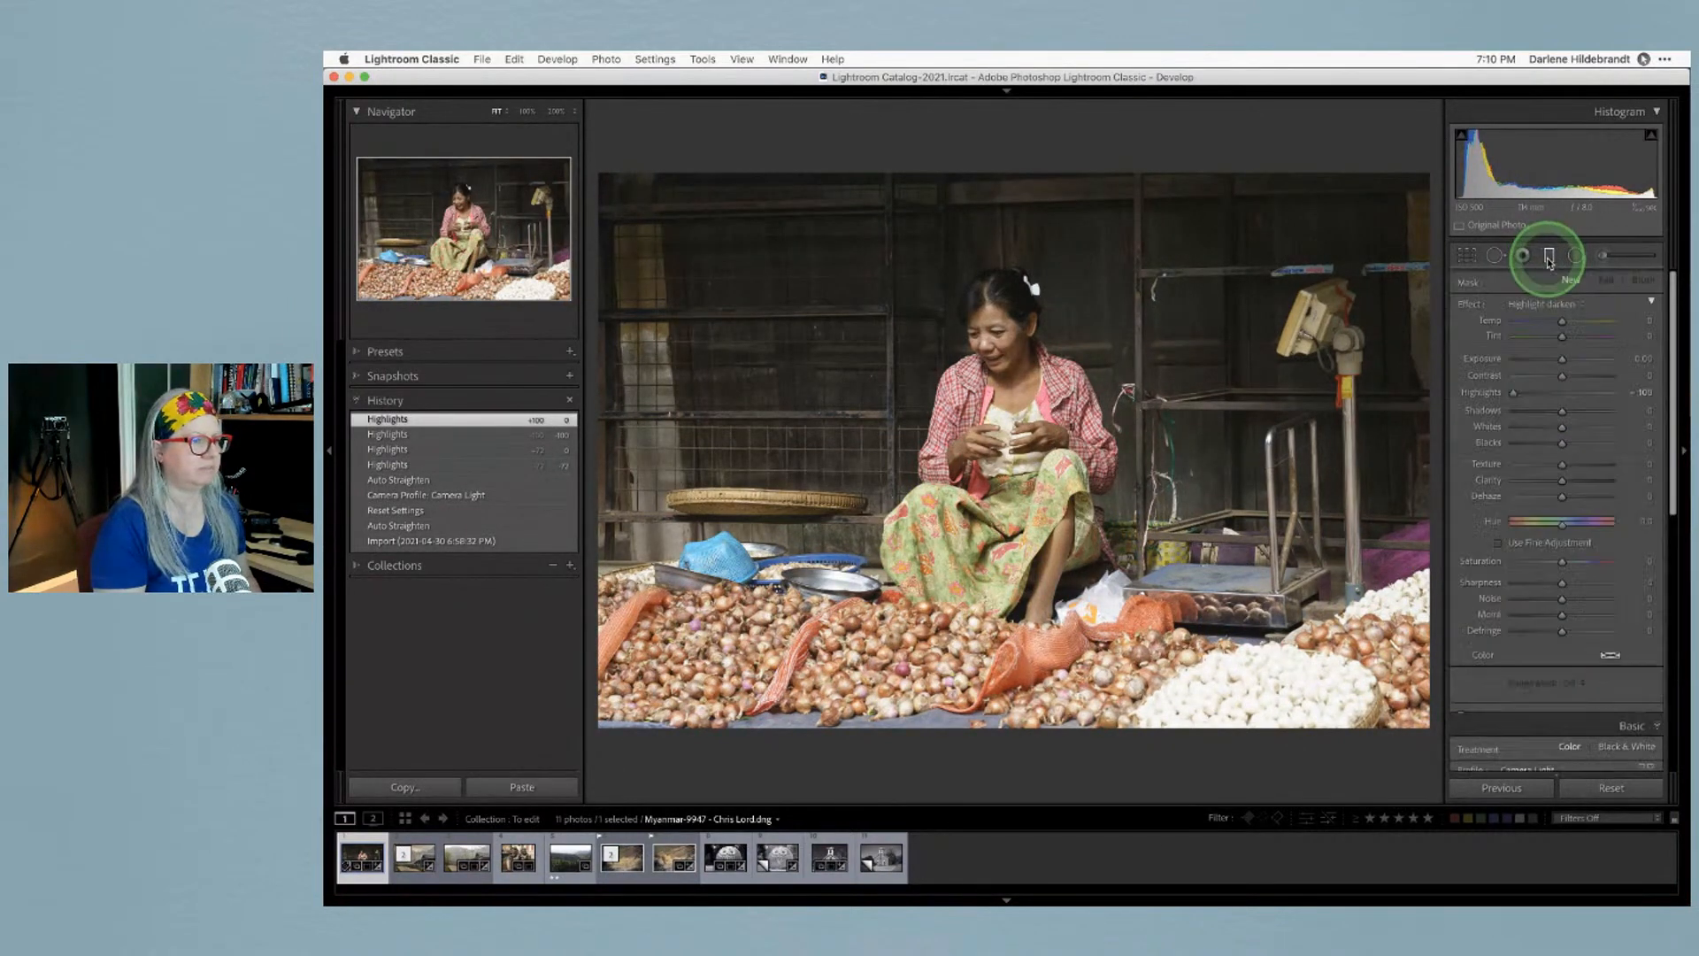
pyautogui.moveTo(1026, 650); pyautogui.dragTo(1026, 504)
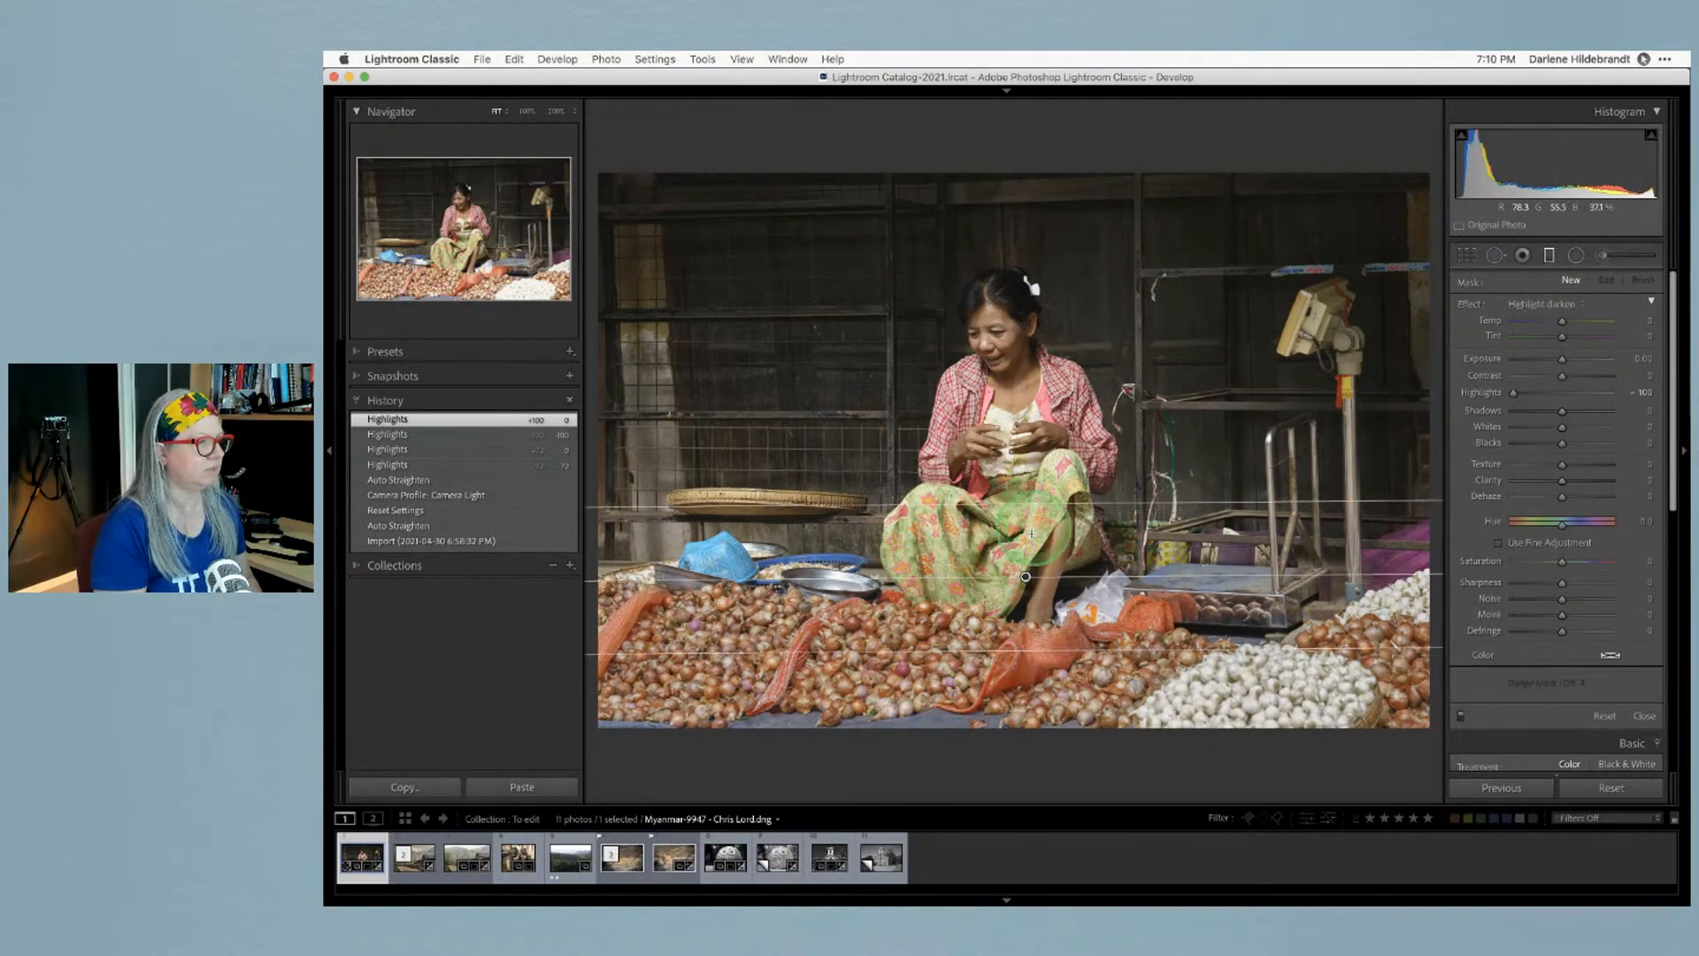
pyautogui.moveTo(1026, 578); pyautogui.dragTo(1023, 544)
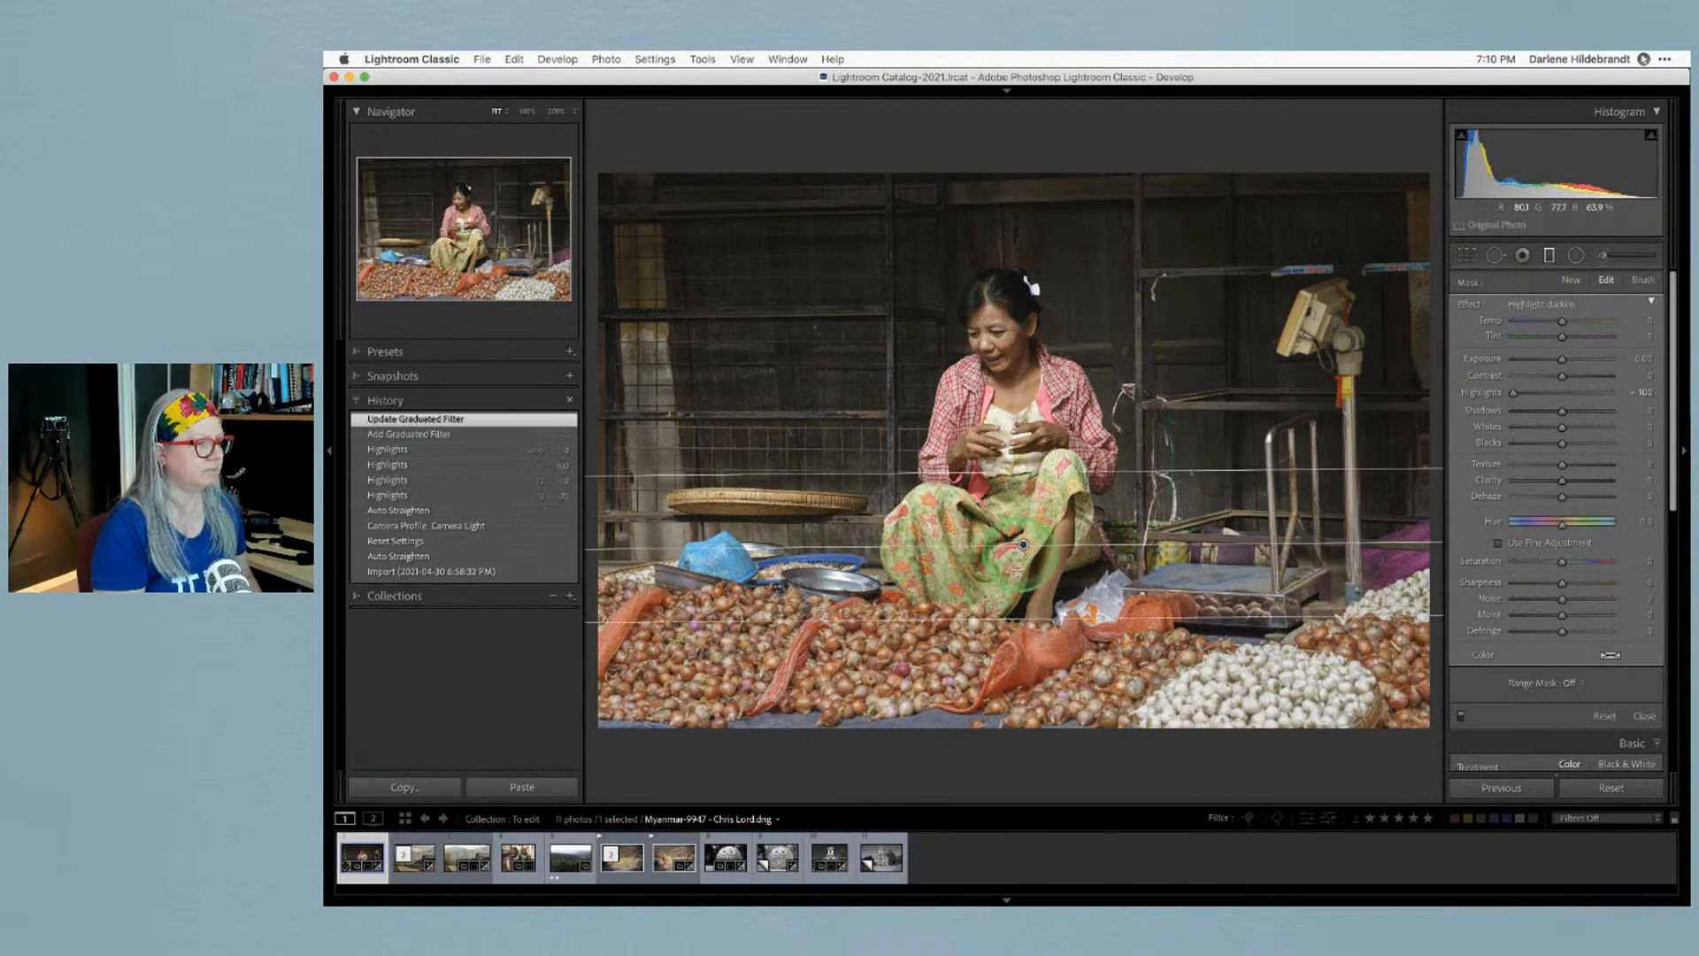
# Reset the graduated filter's adjustments, and set its Highlights to about -78 and Exposure to about -0.74
pyautogui.moveTo(1513, 392)
pyautogui.mouseDown()
pyautogui.moveTo(1544, 395)
pyautogui.moveTo(1507, 391)
pyautogui.moveTo(1522, 391)
pyautogui.mouseUp()
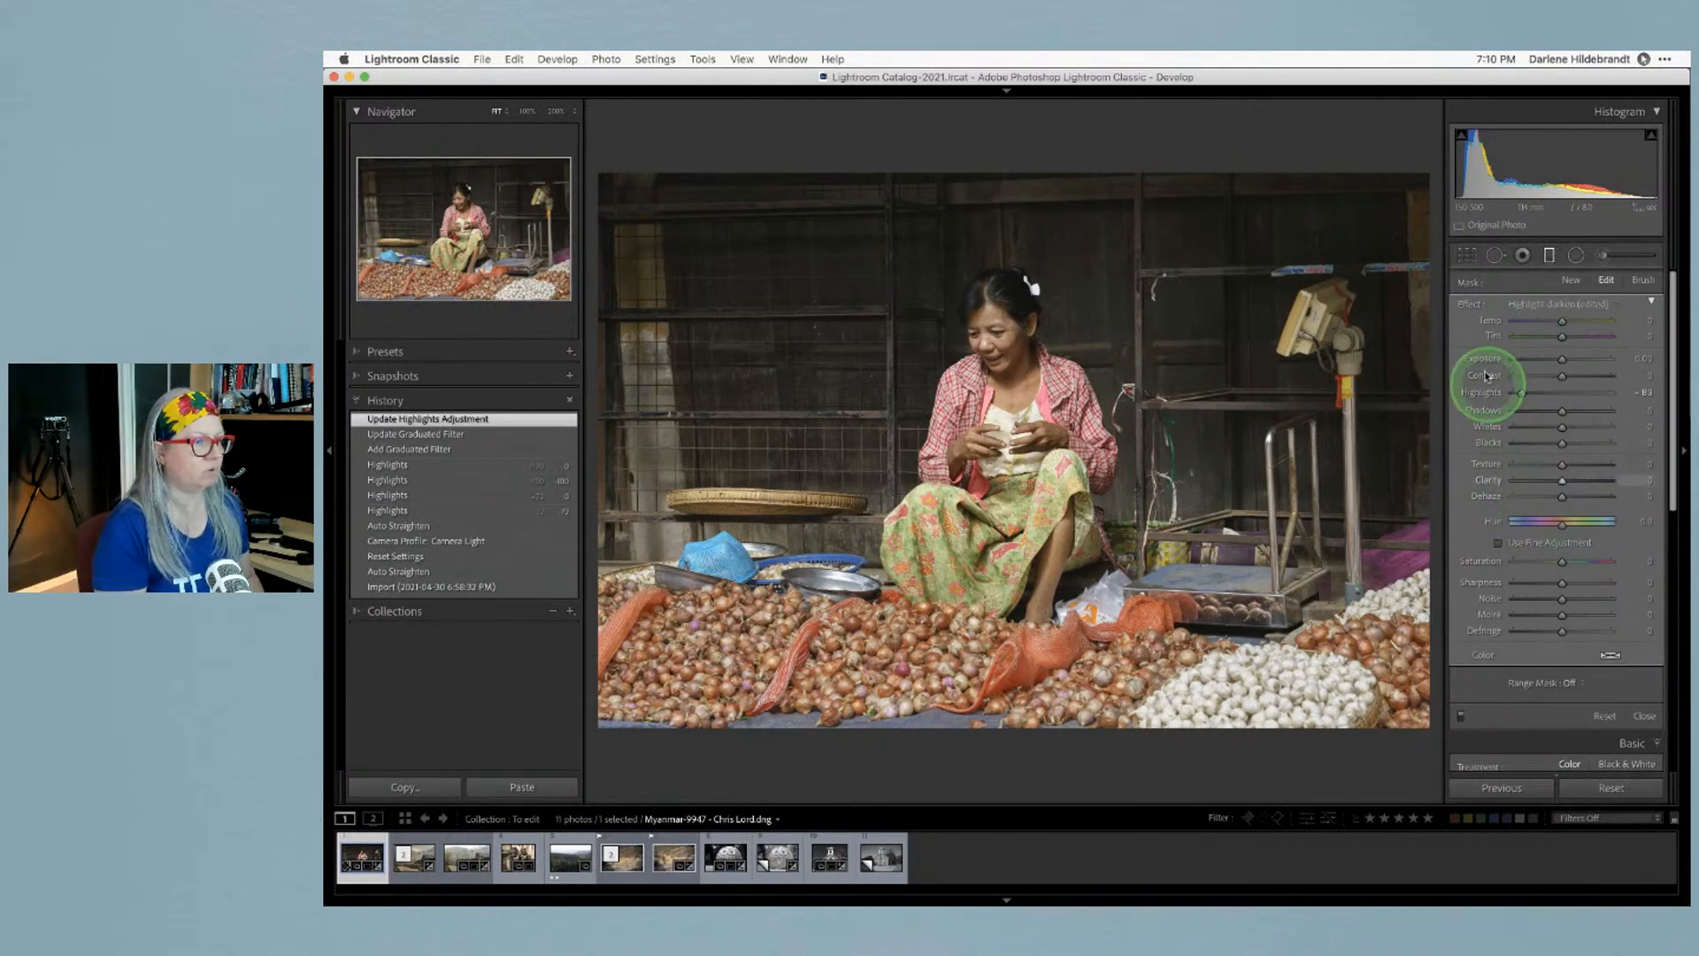
pyautogui.doubleClick(1470, 304)
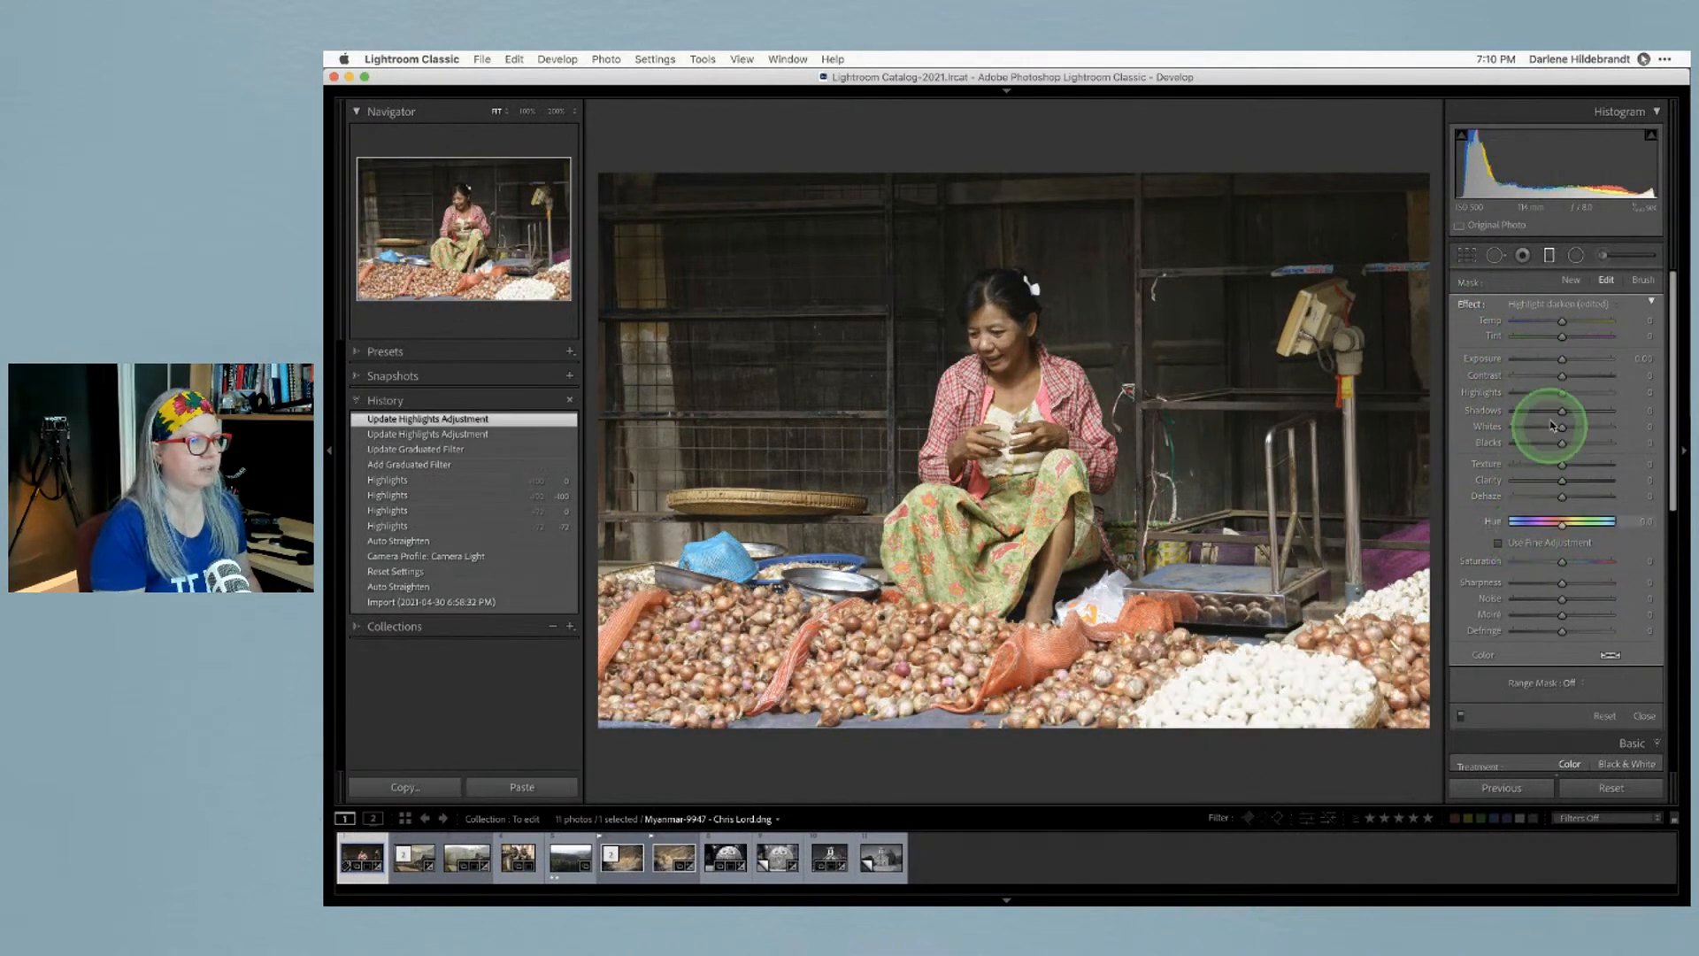
pyautogui.moveTo(1559, 390); pyautogui.dragTo(1524, 393)
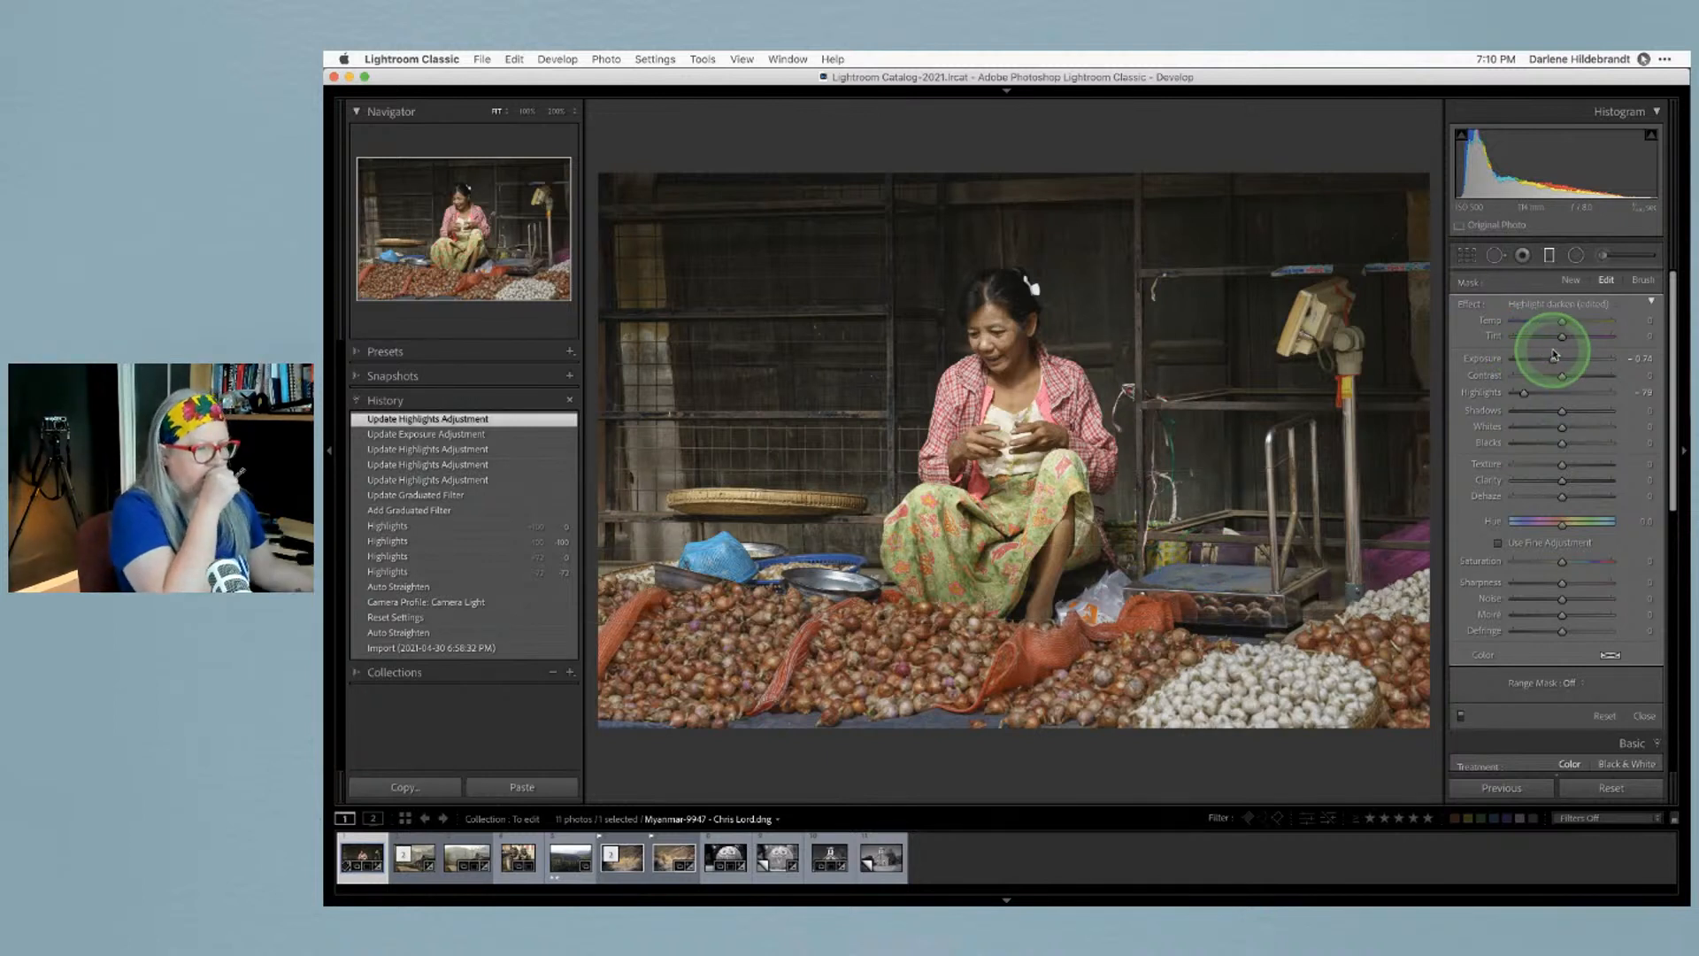
# Set the graduated filter's range mask to Luminance
pyautogui.scroll(-5, 1540, 493)
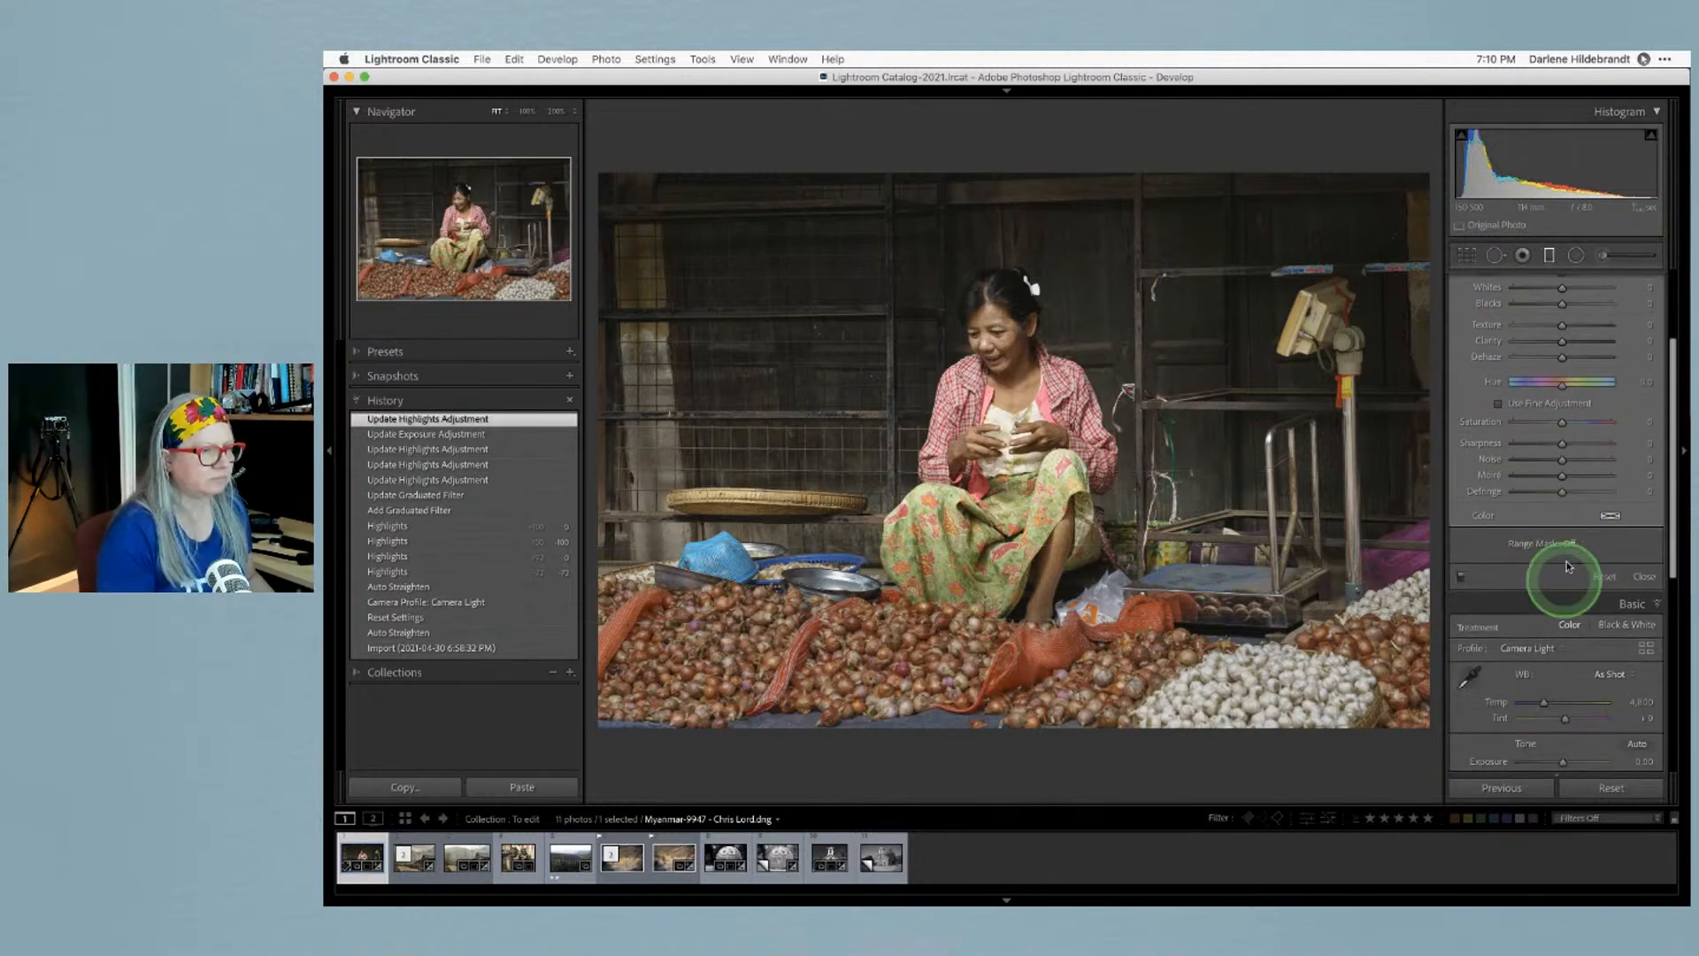
pyautogui.click(1571, 544)
pyautogui.click(1586, 565)
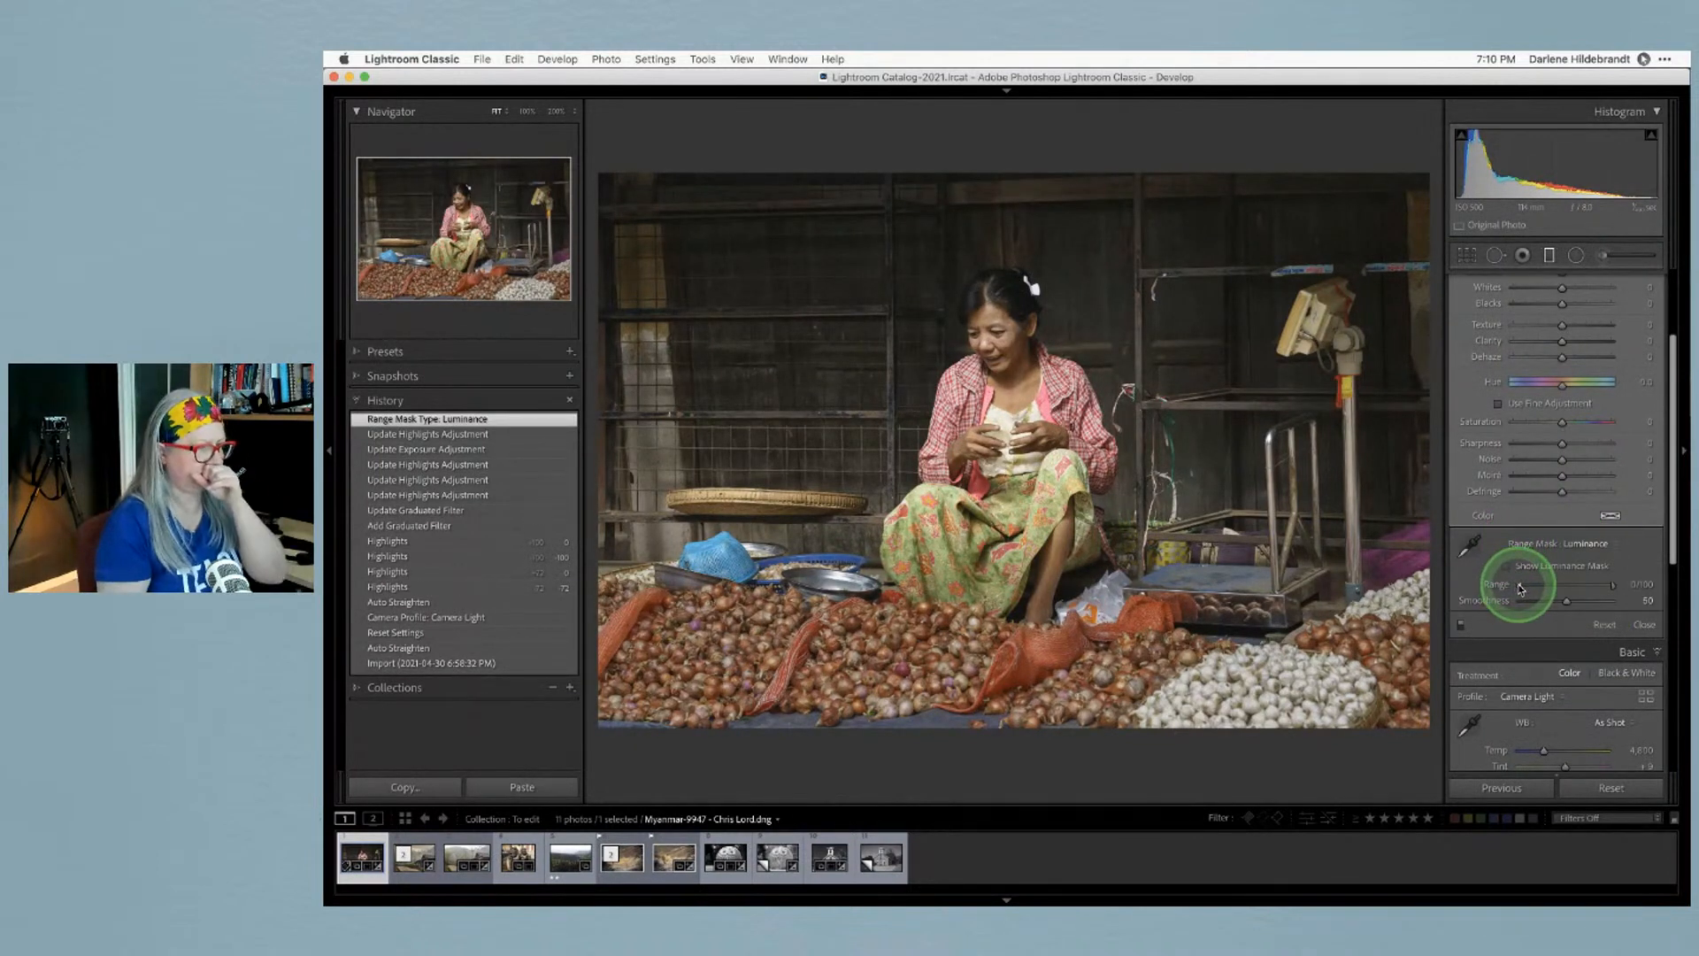
# Narrow the graduated filter's luminance range to 63/100 while checking the luminance mask, and hide the mask again
pyautogui.moveTo(1520, 589); pyautogui.dragTo(1568, 584)
pyautogui.click(1507, 566)
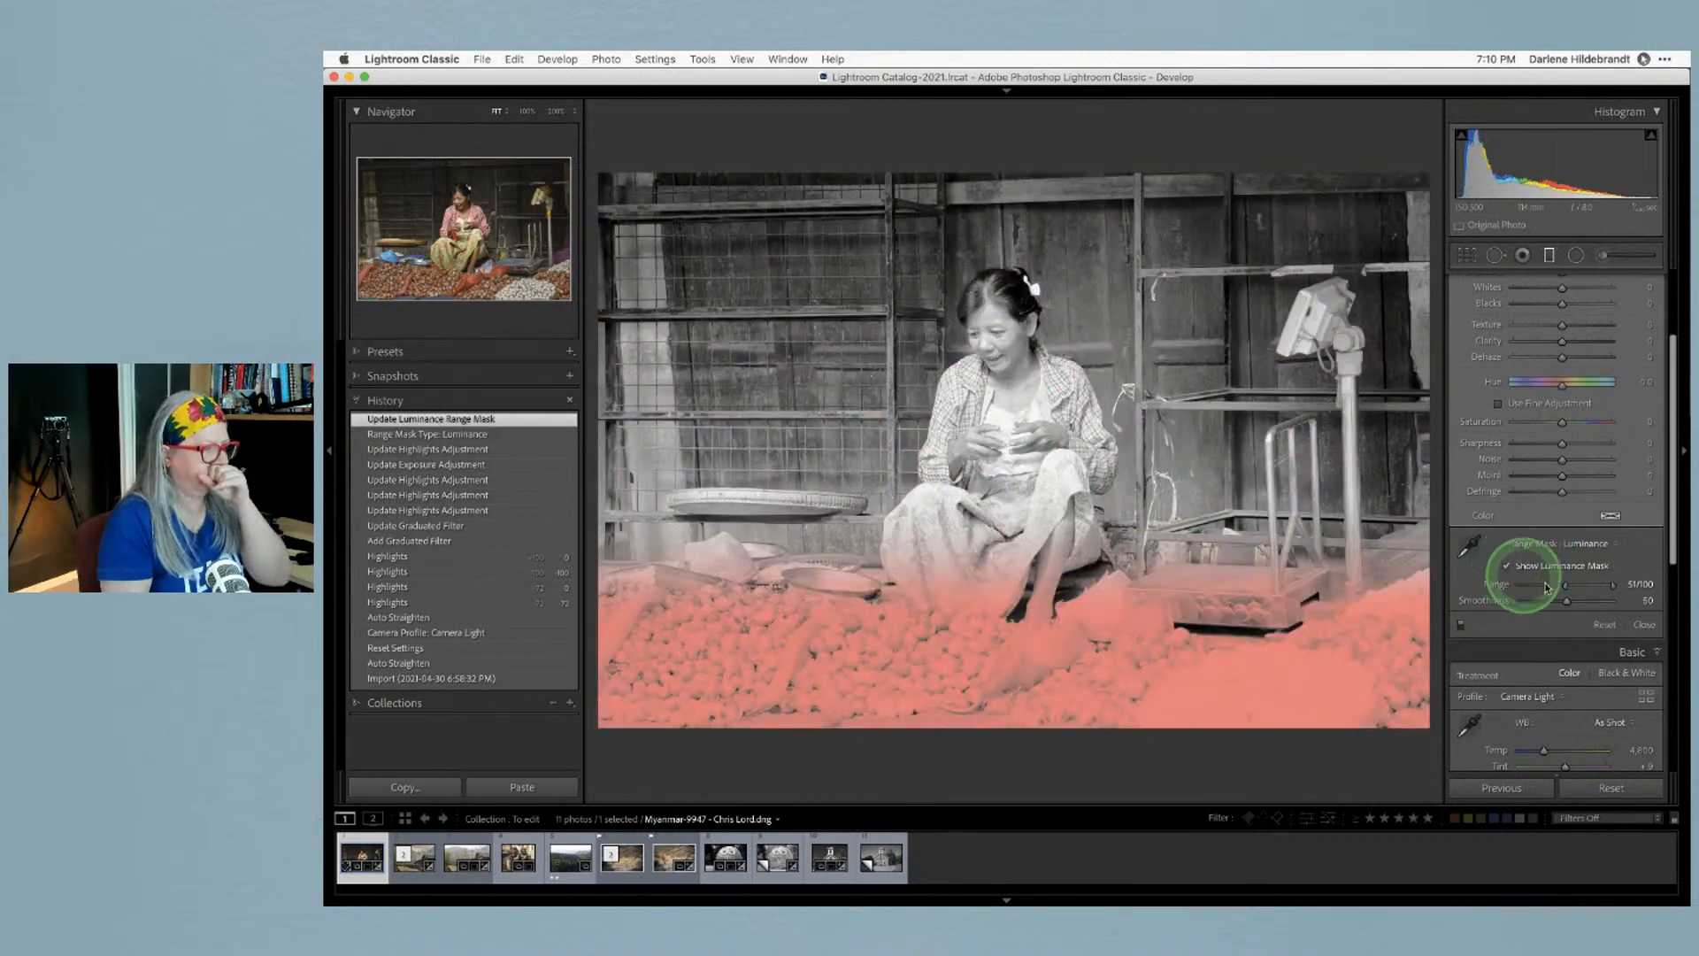
pyautogui.moveTo(1566, 587); pyautogui.dragTo(1578, 587)
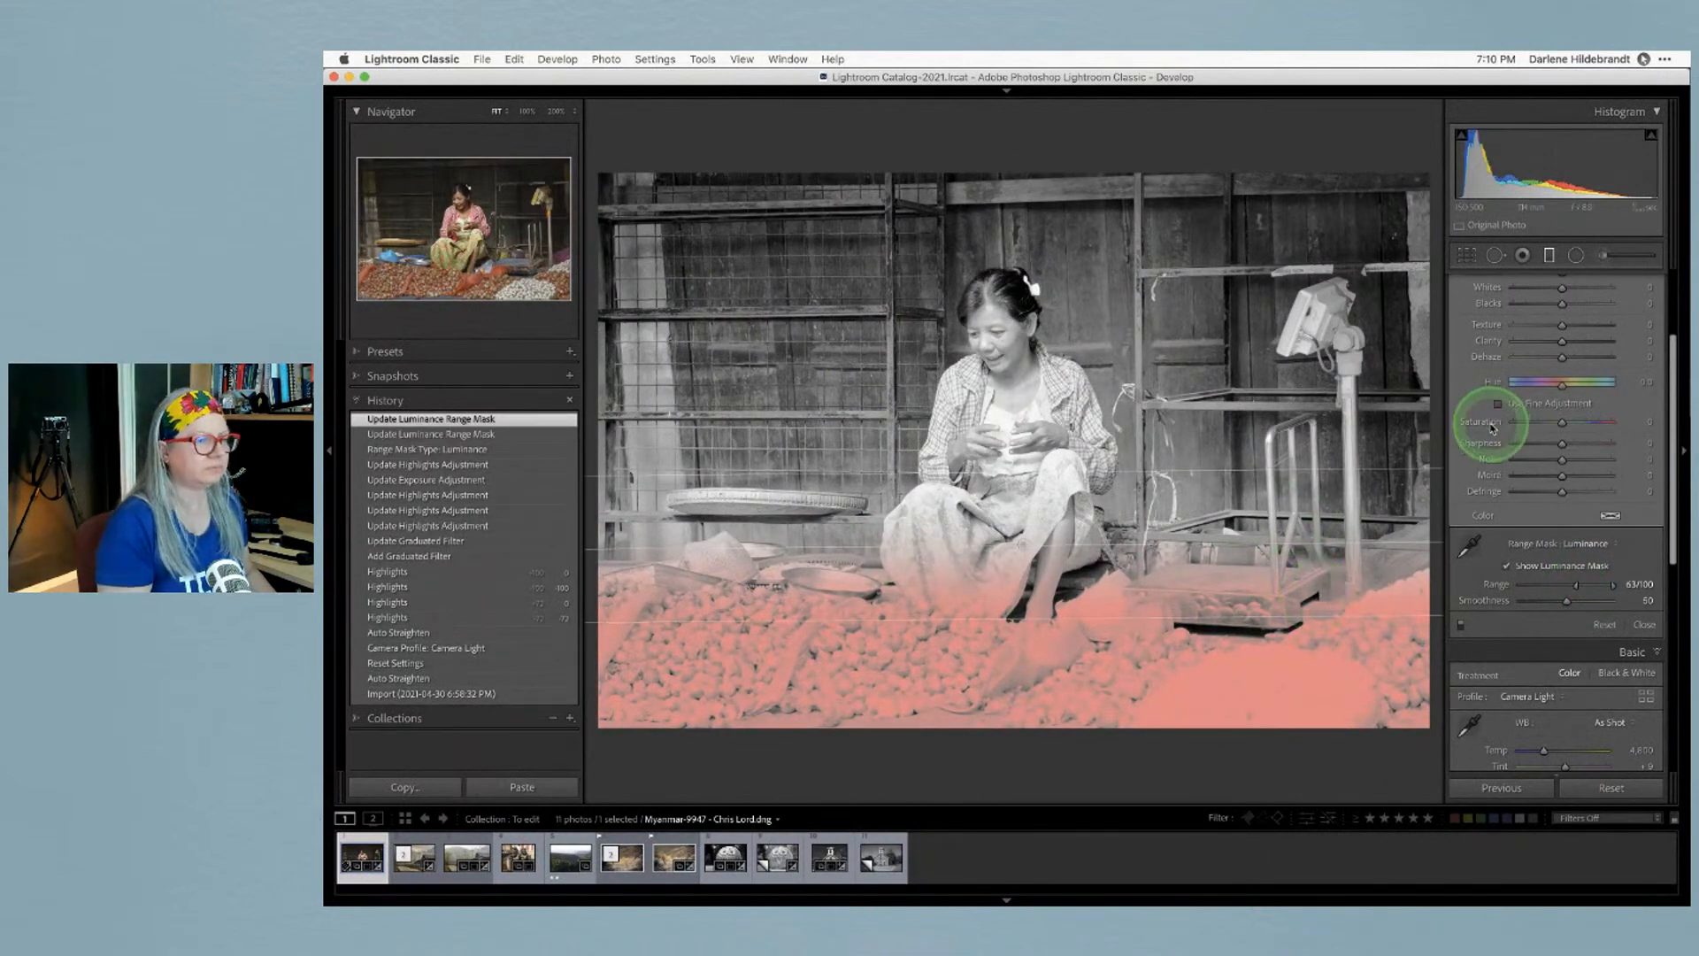
pyautogui.click(1507, 566)
# Erase the graduated filter from the woman's skirt with the filter brush, check the mask overlay, and close the filter
pyautogui.scroll(2, 1571, 497)
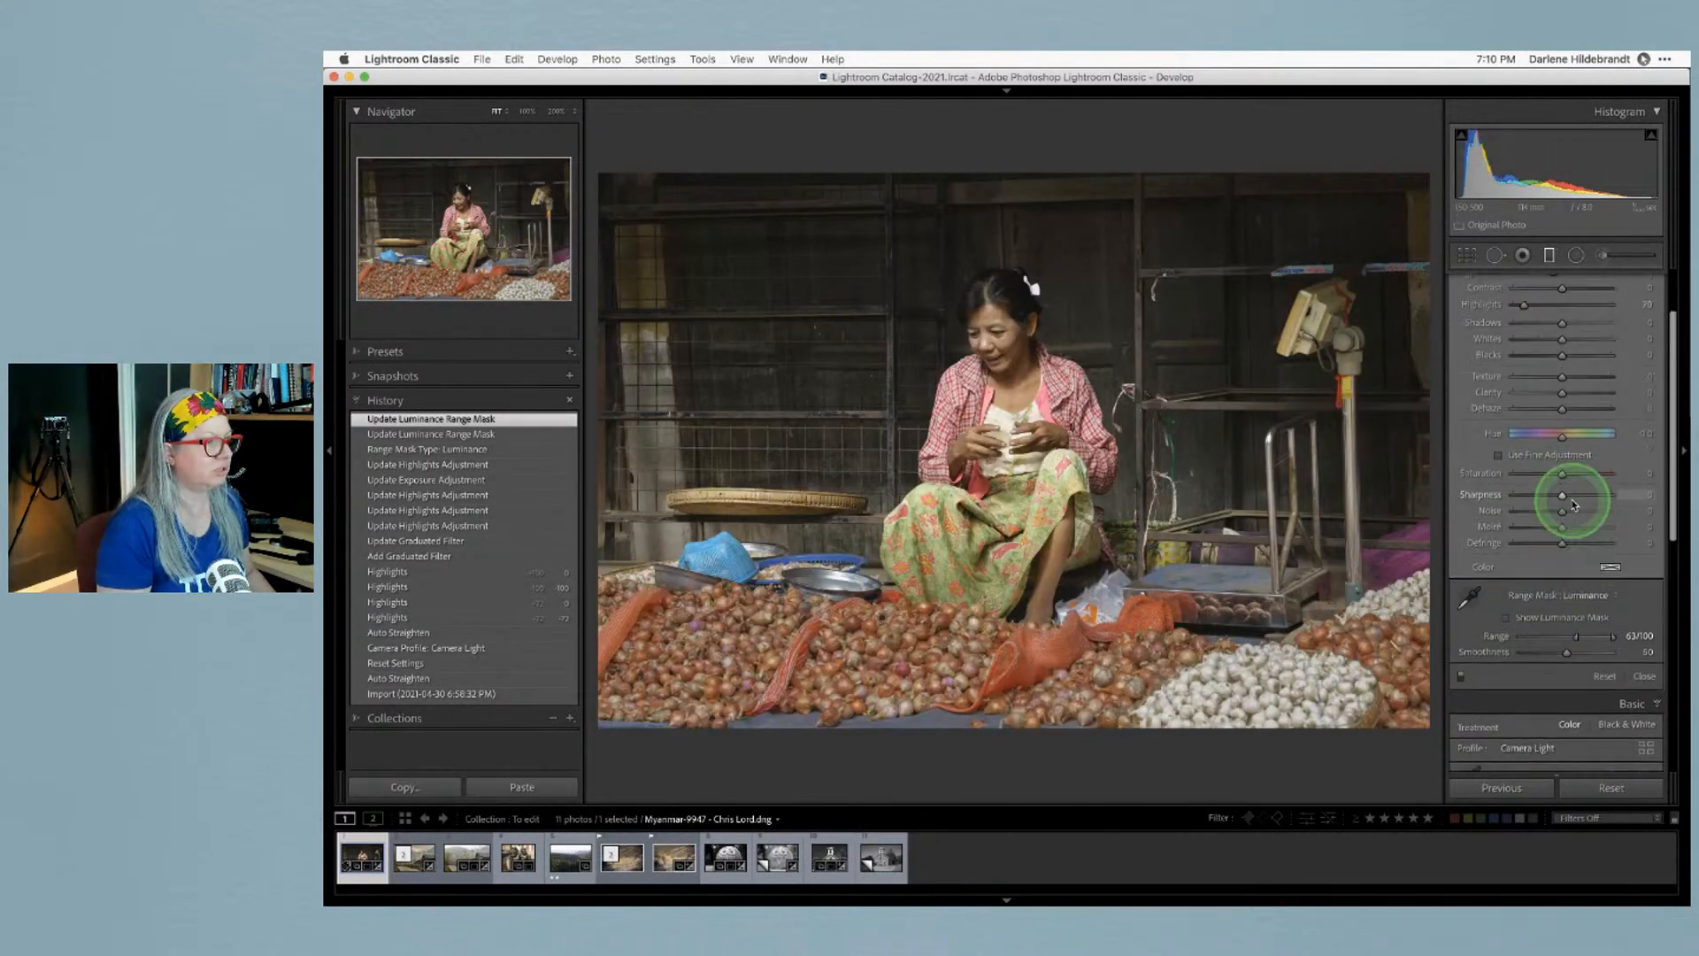
pyautogui.scroll(3, 1574, 505)
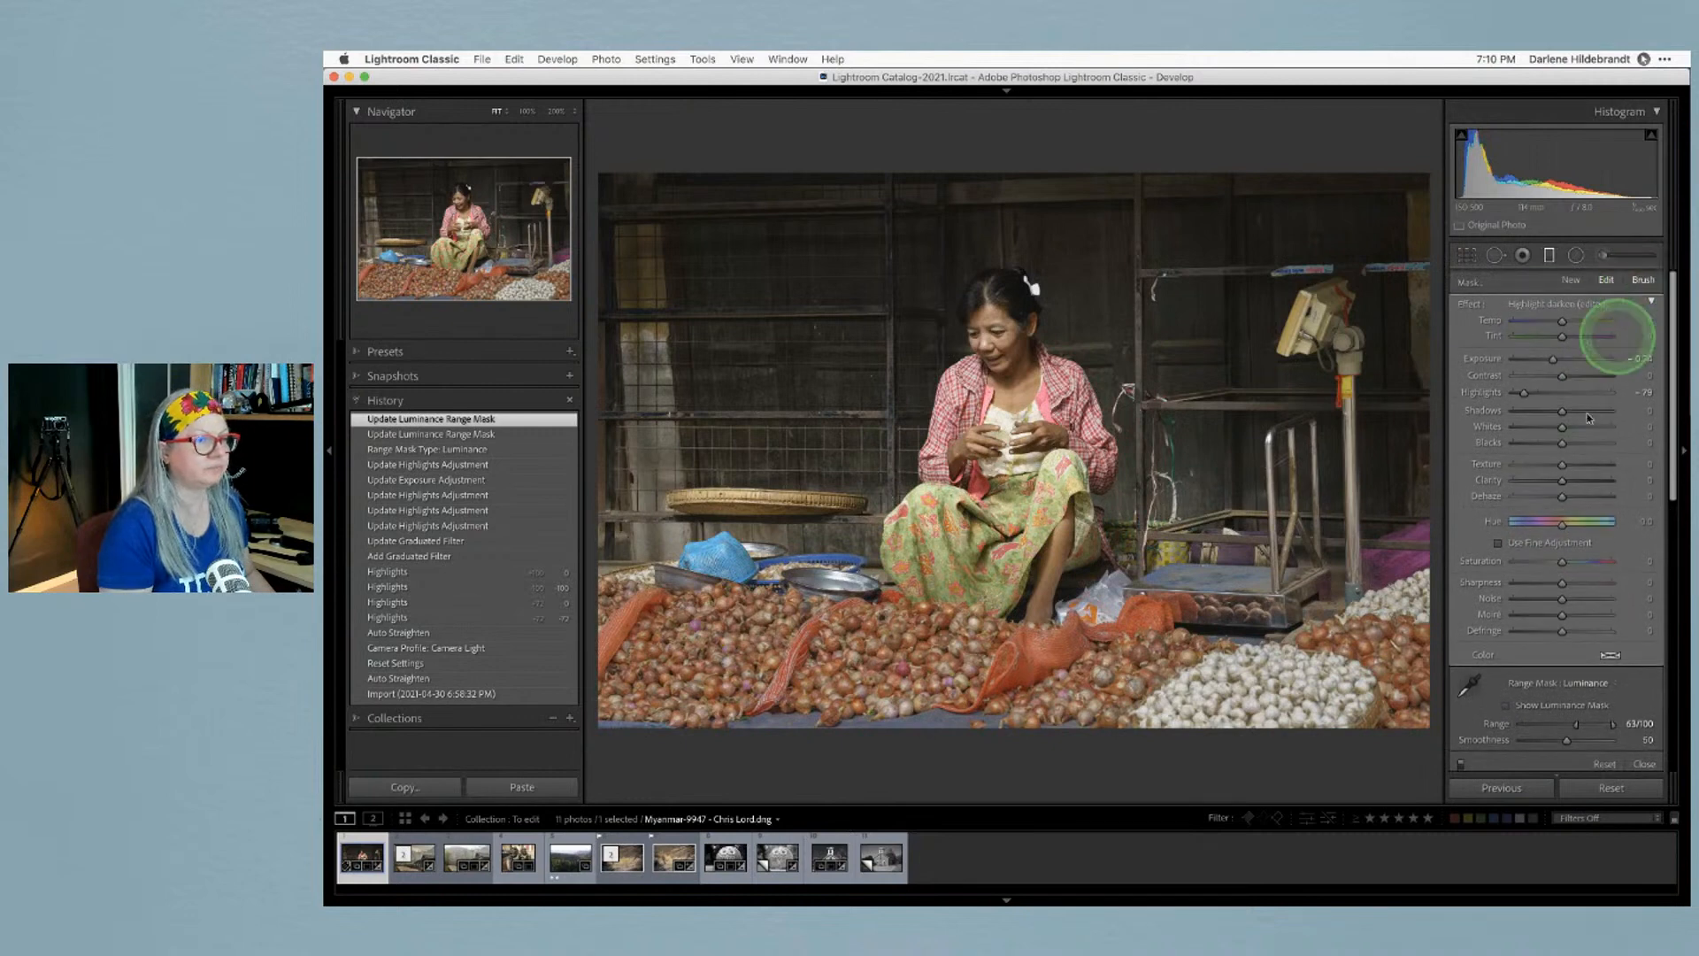
pyautogui.click(1642, 280)
pyautogui.click(1602, 676)
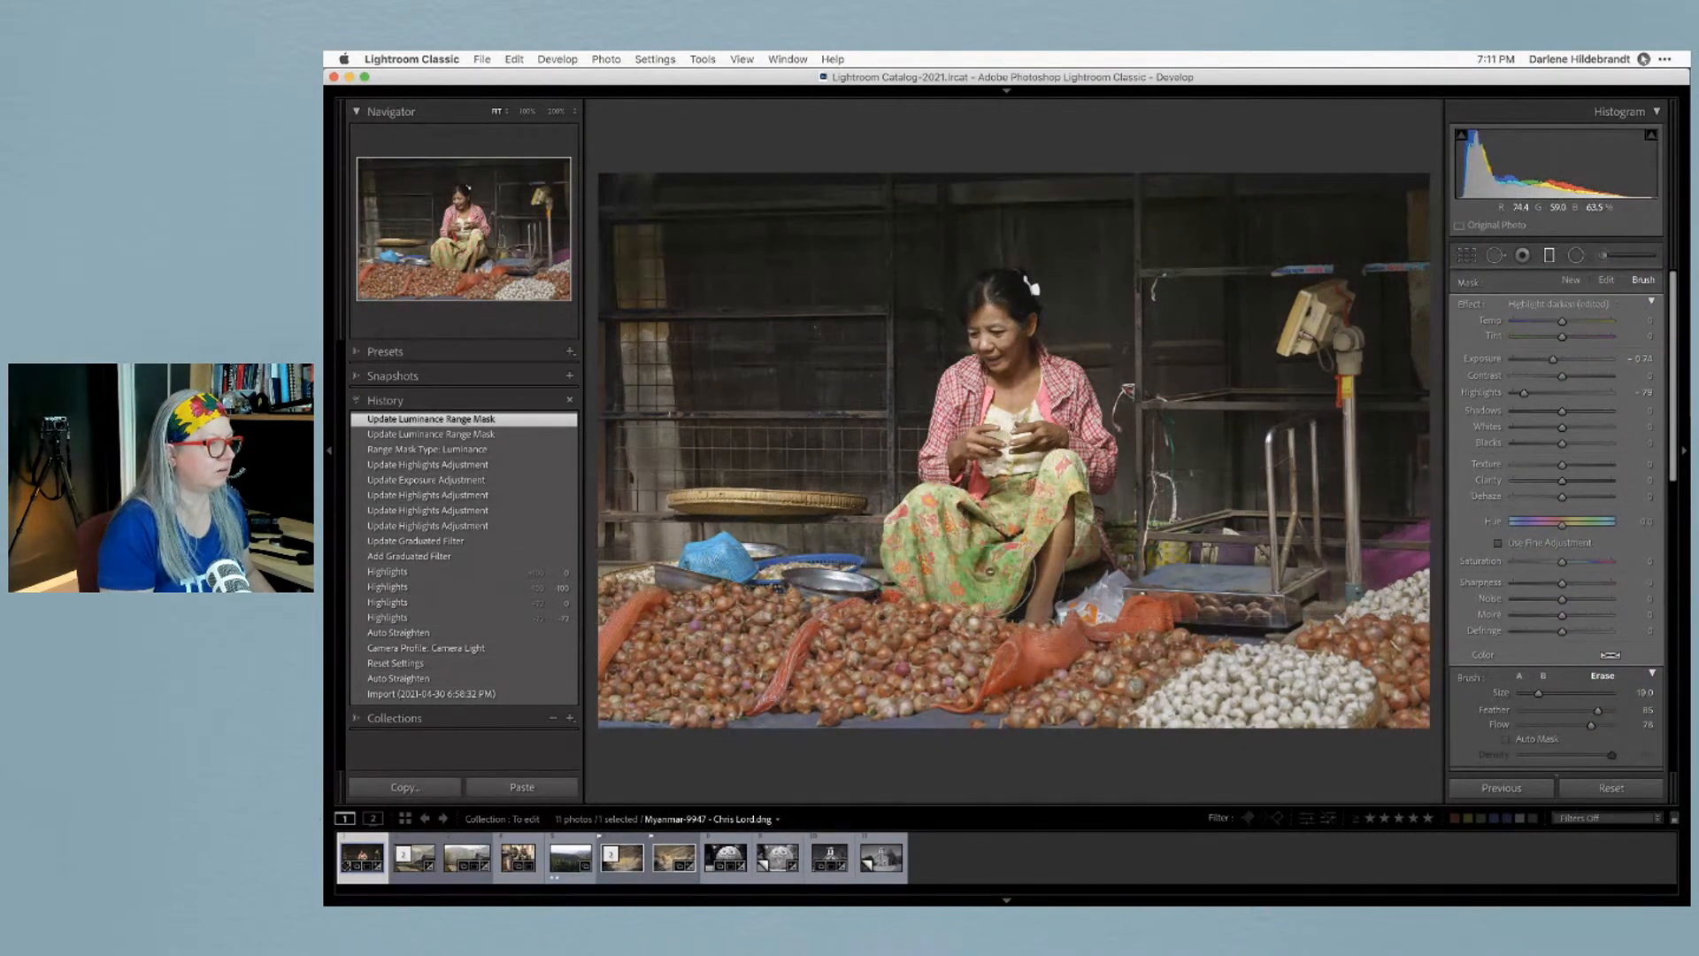
pyautogui.moveTo(1000, 575)
pyautogui.mouseDown()
pyautogui.moveTo(974, 549)
pyautogui.moveTo(991, 566)
pyautogui.mouseUp()
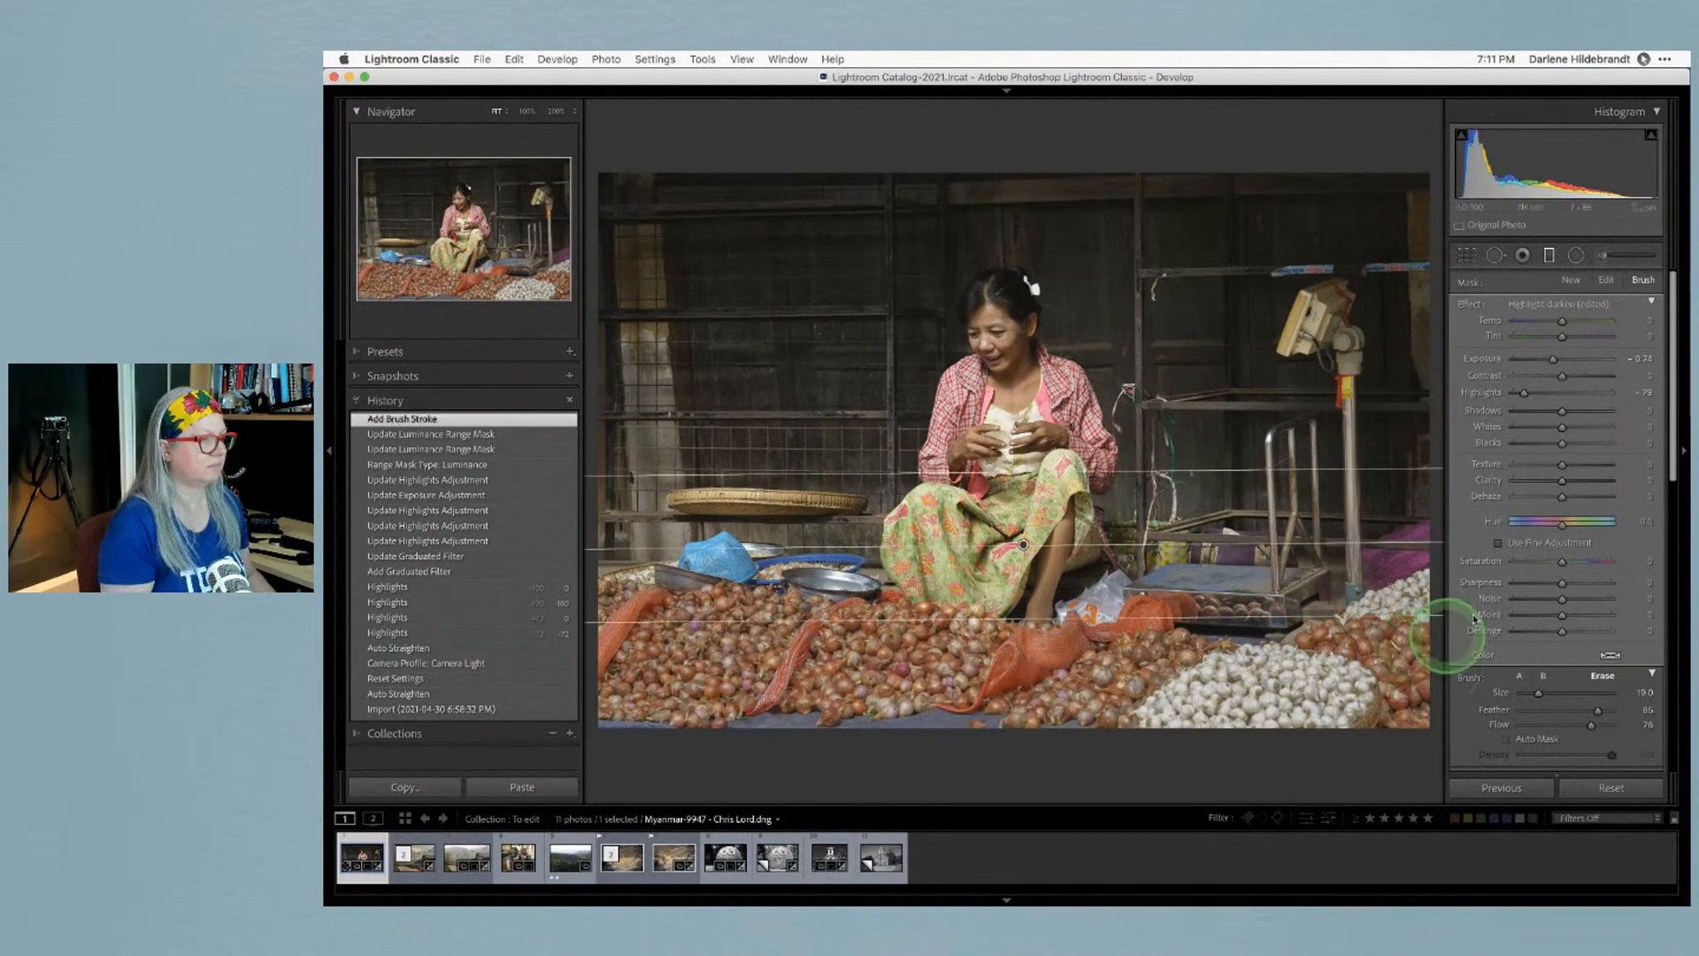
pyautogui.press('o')
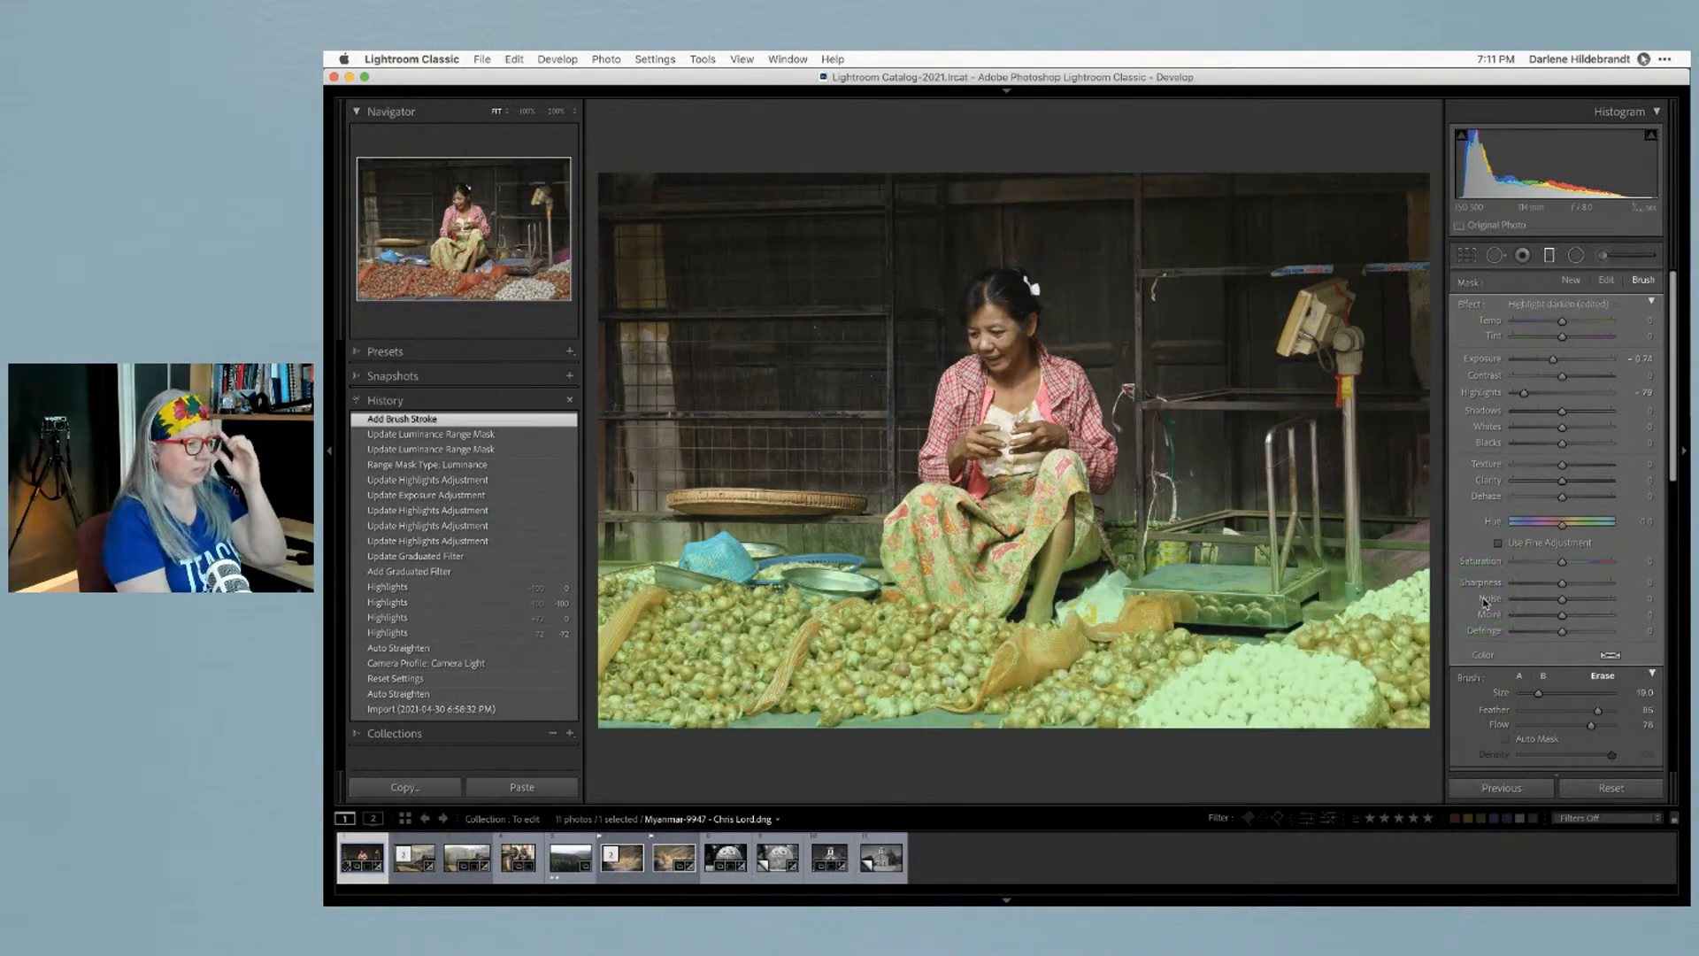
pyautogui.press('o')
pyautogui.press('o')
pyautogui.press('o')
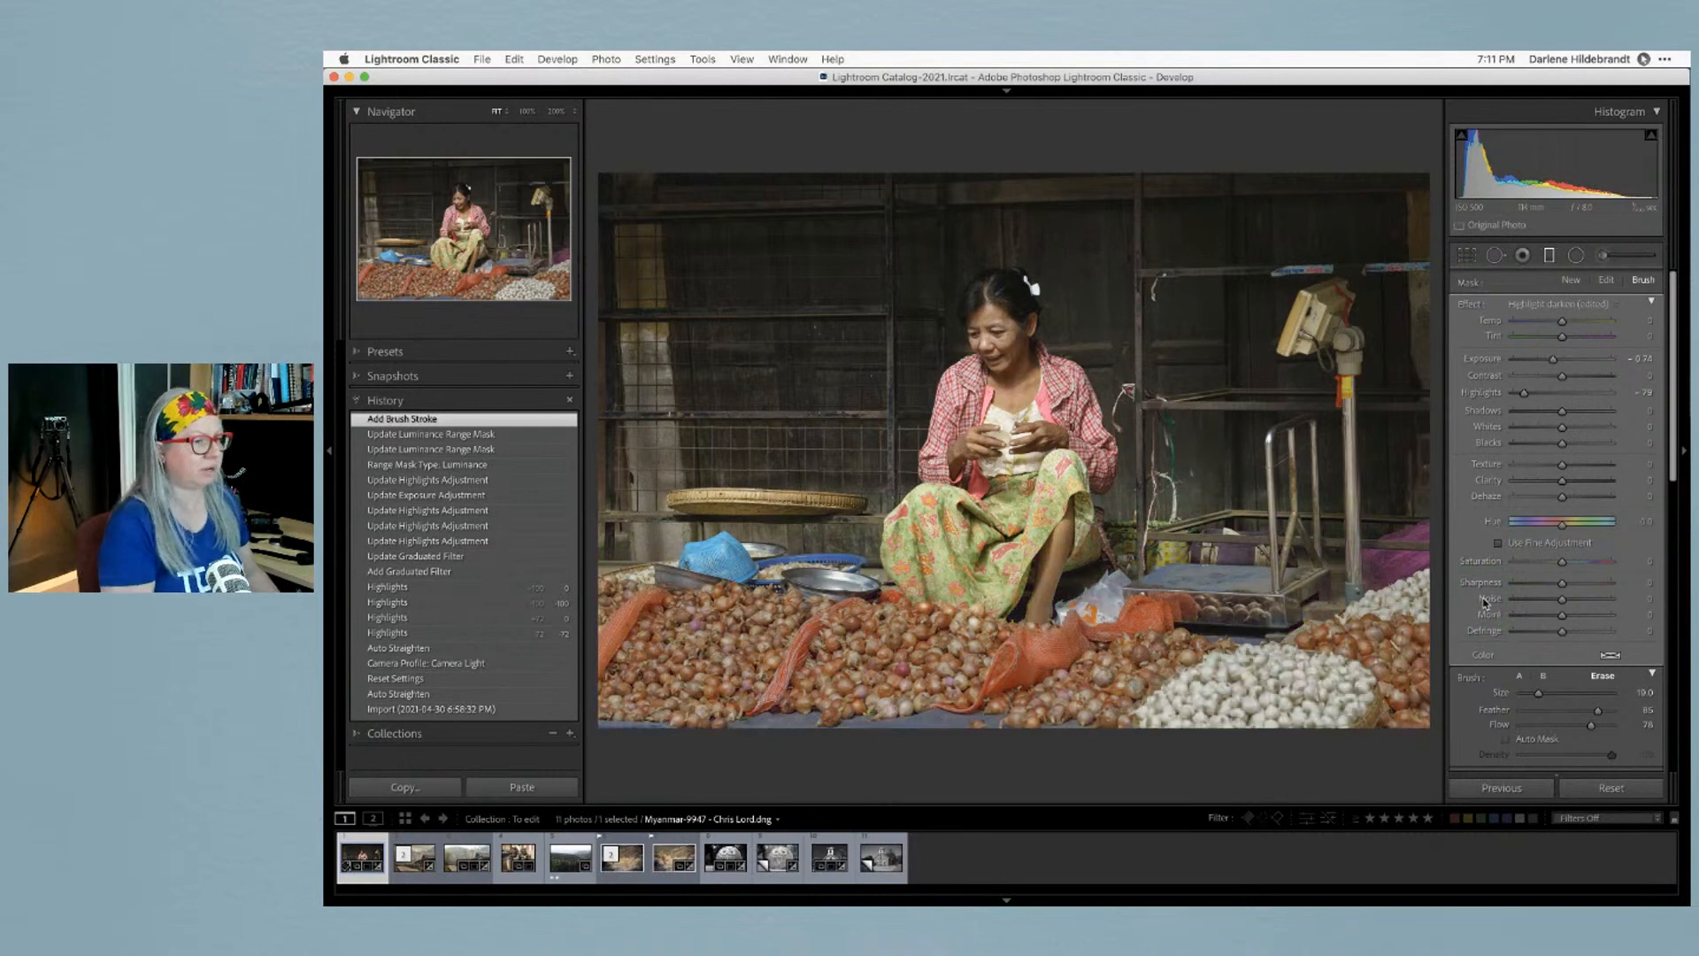
pyautogui.press('k')
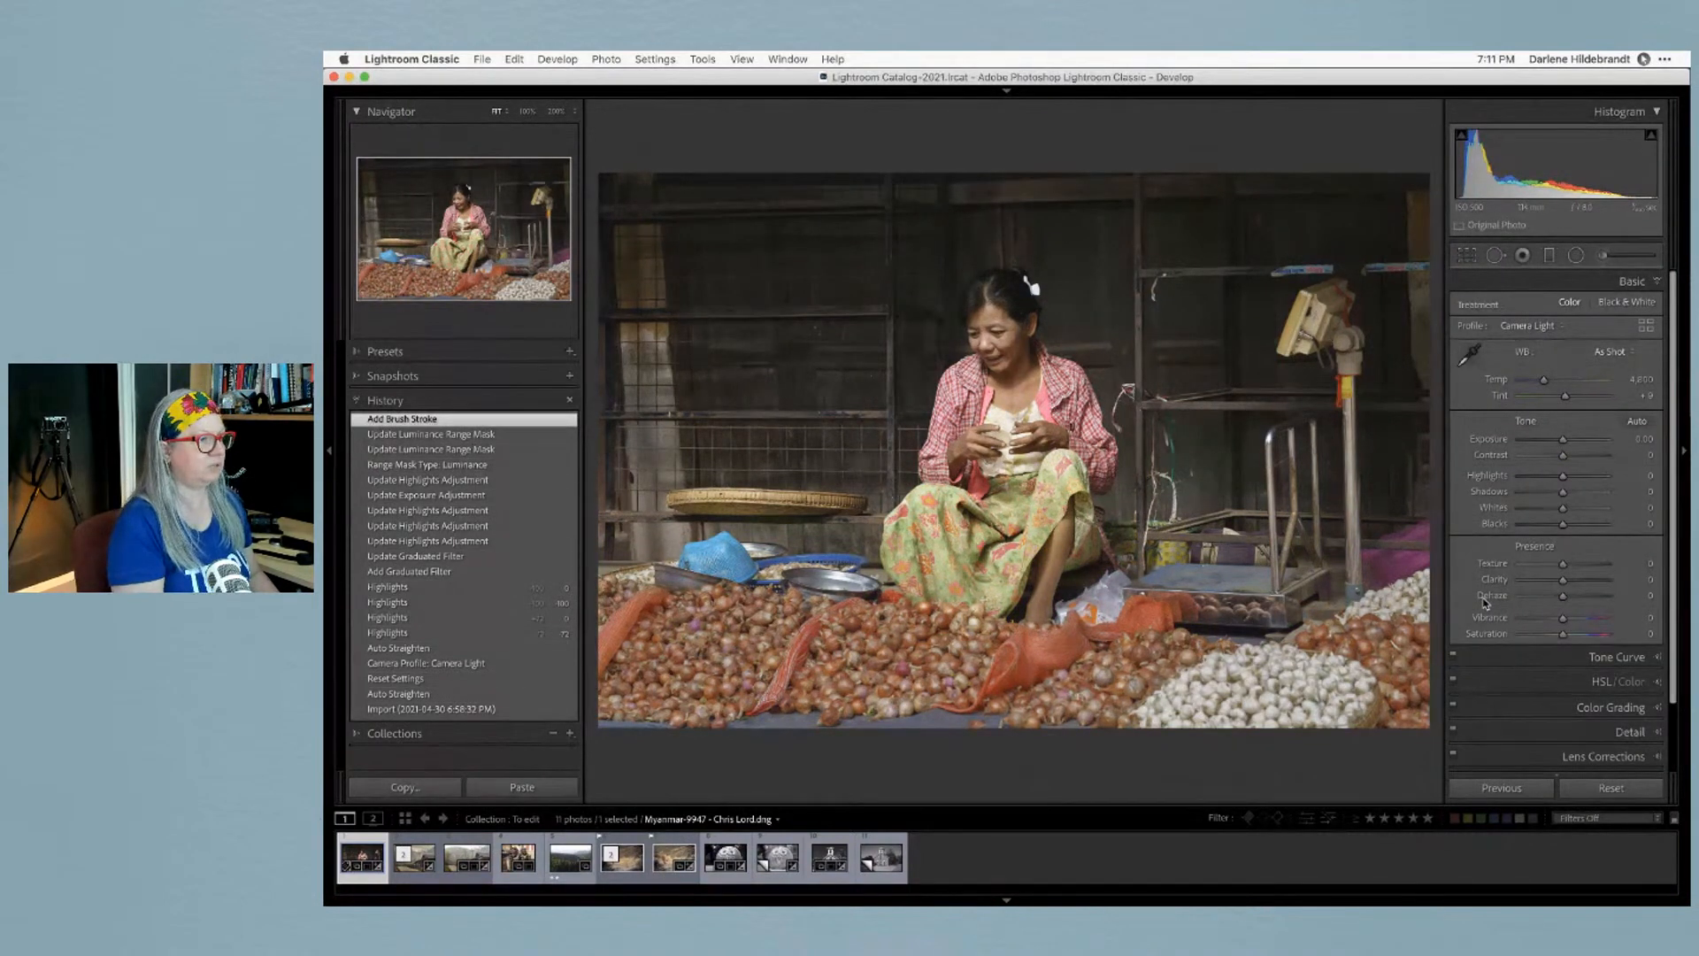
# Compare the onion seller photo before and after the edits
pyautogui.press('\\')
pyautogui.press('\\')
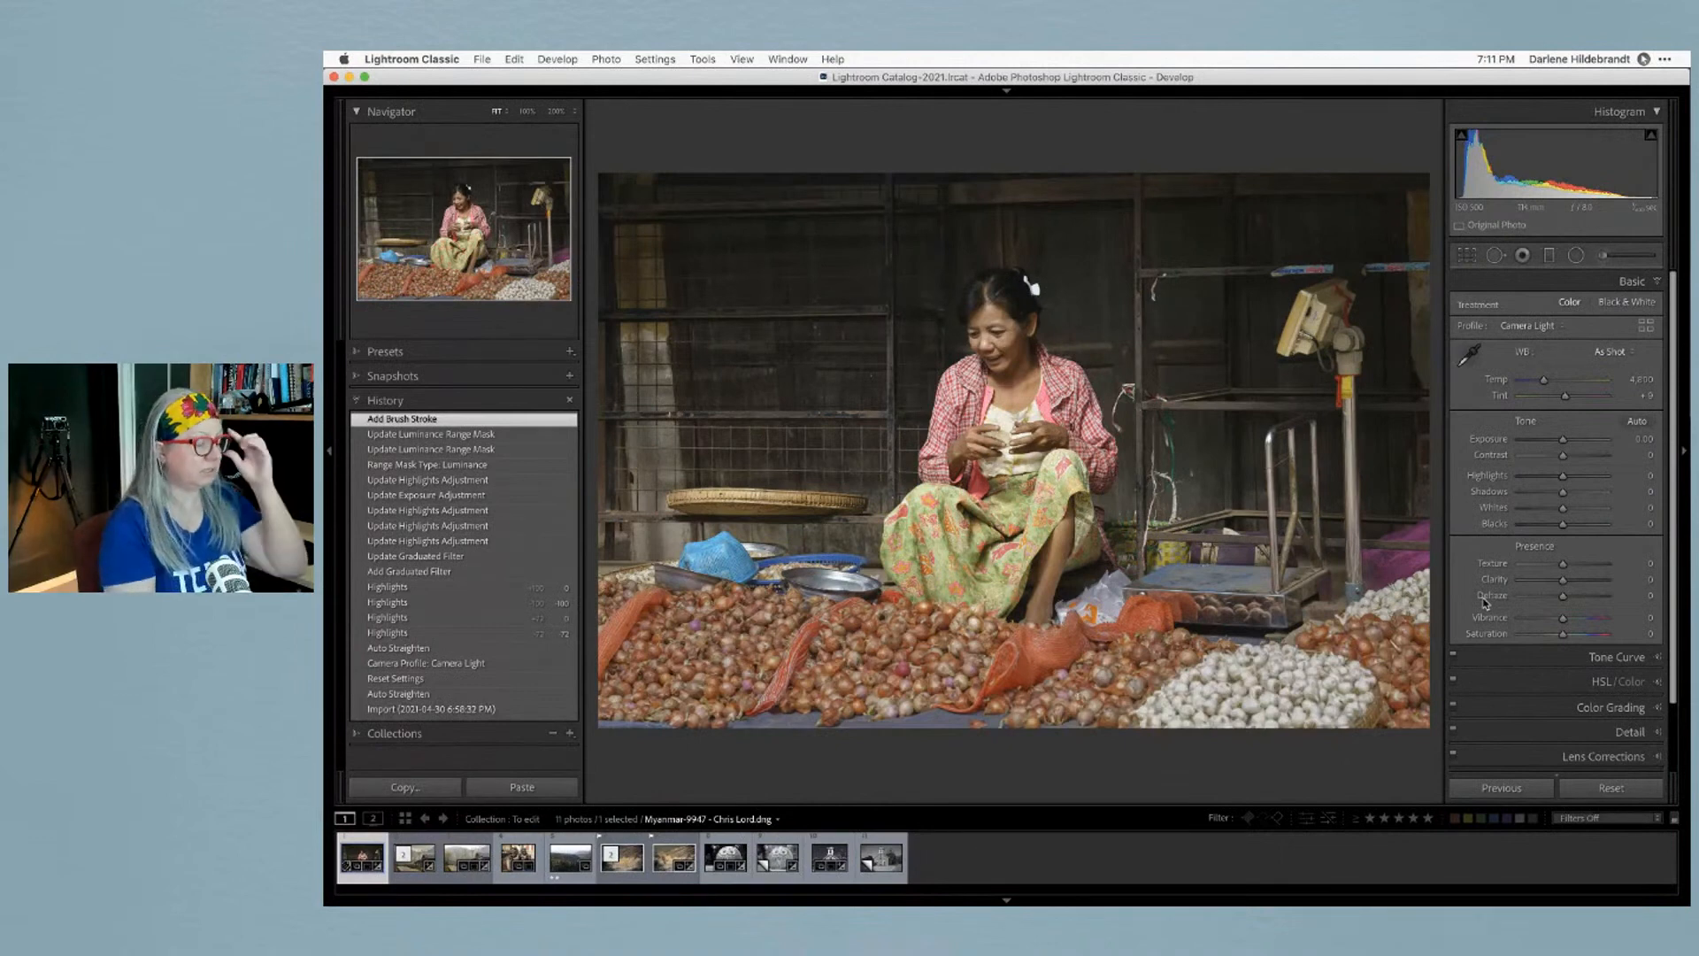
pyautogui.press('\\')
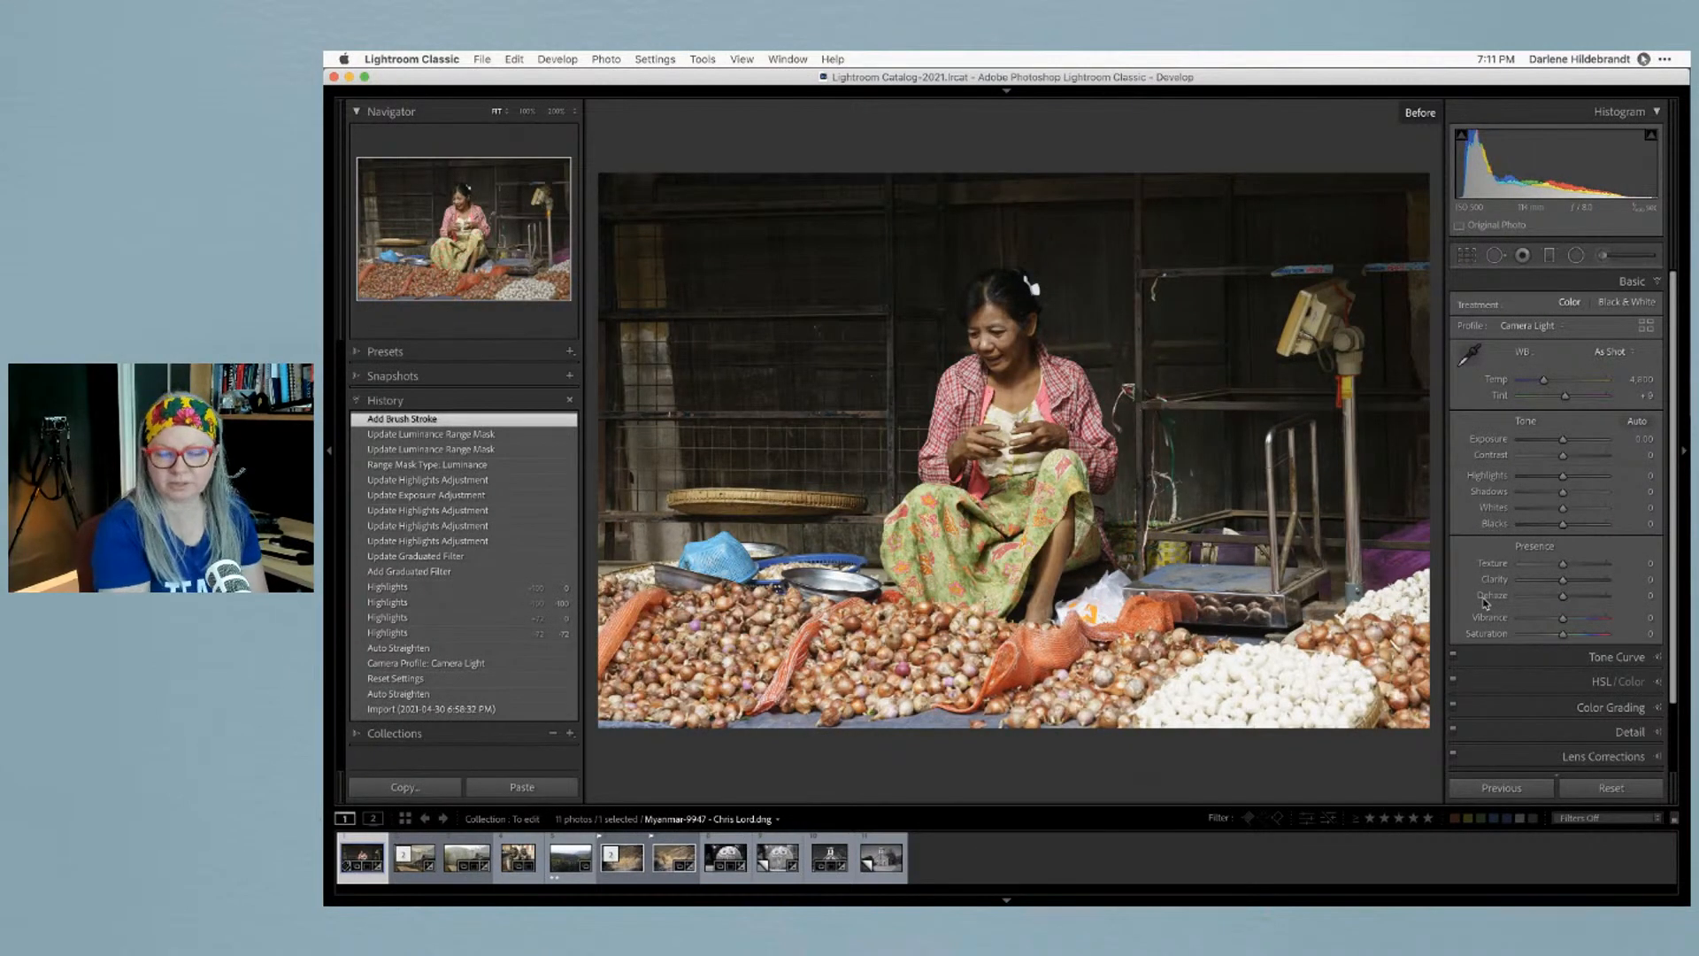
pyautogui.press('\\')
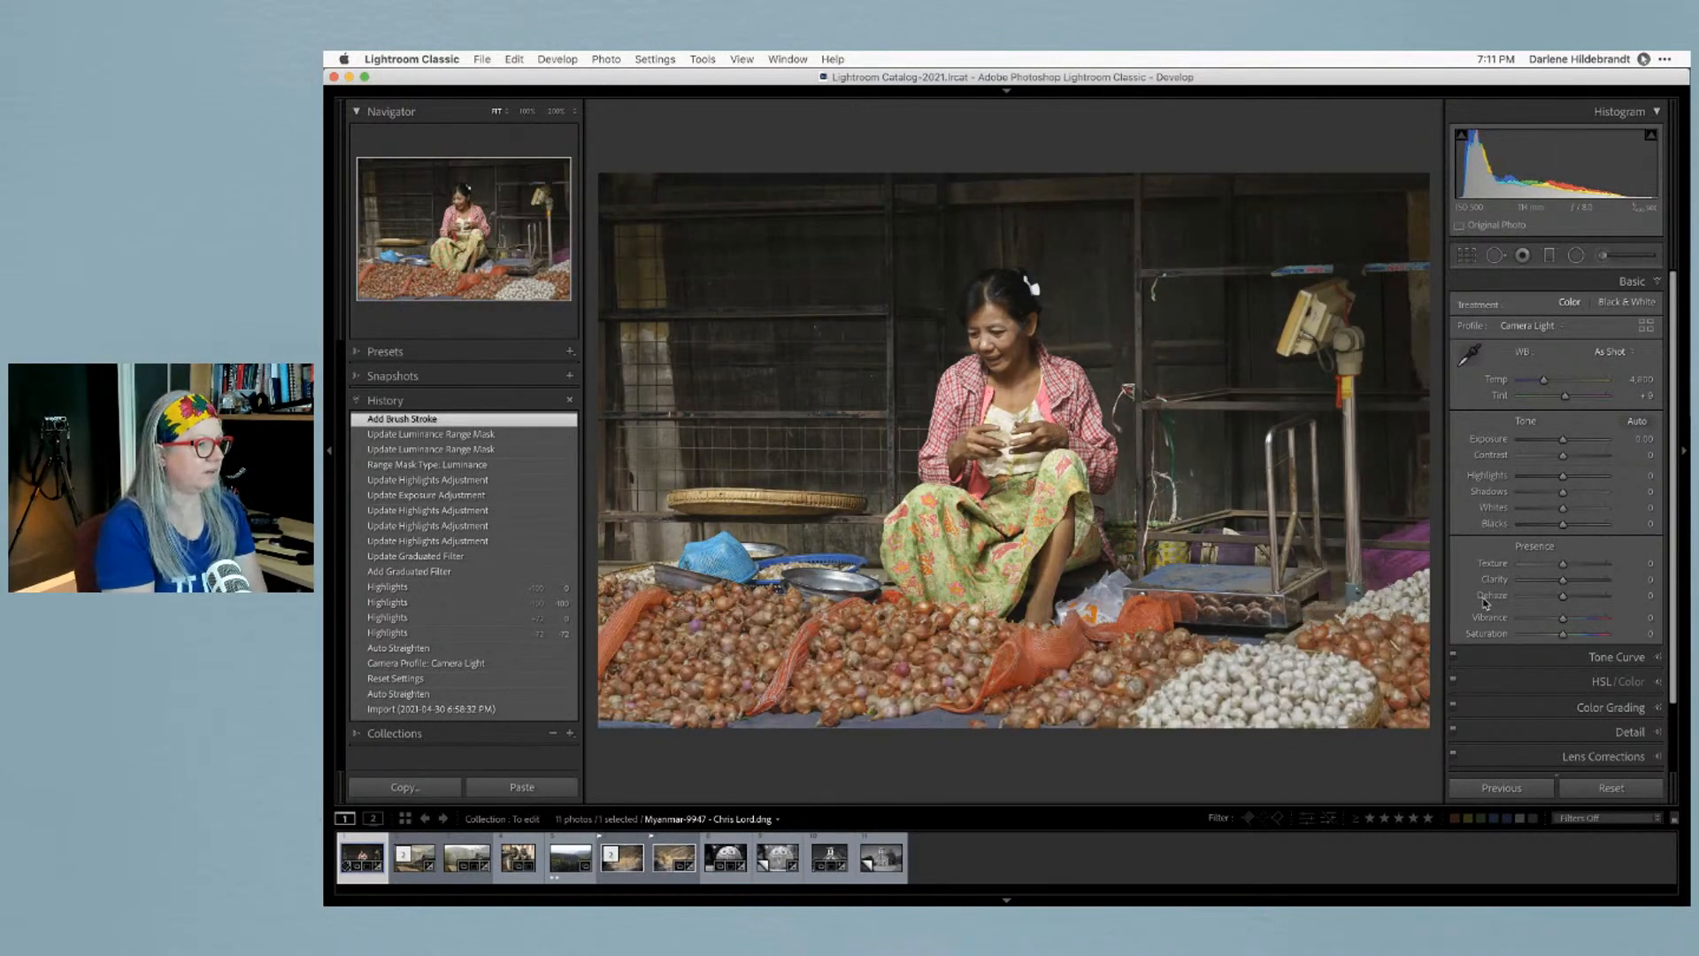
pyautogui.click(1486, 604)
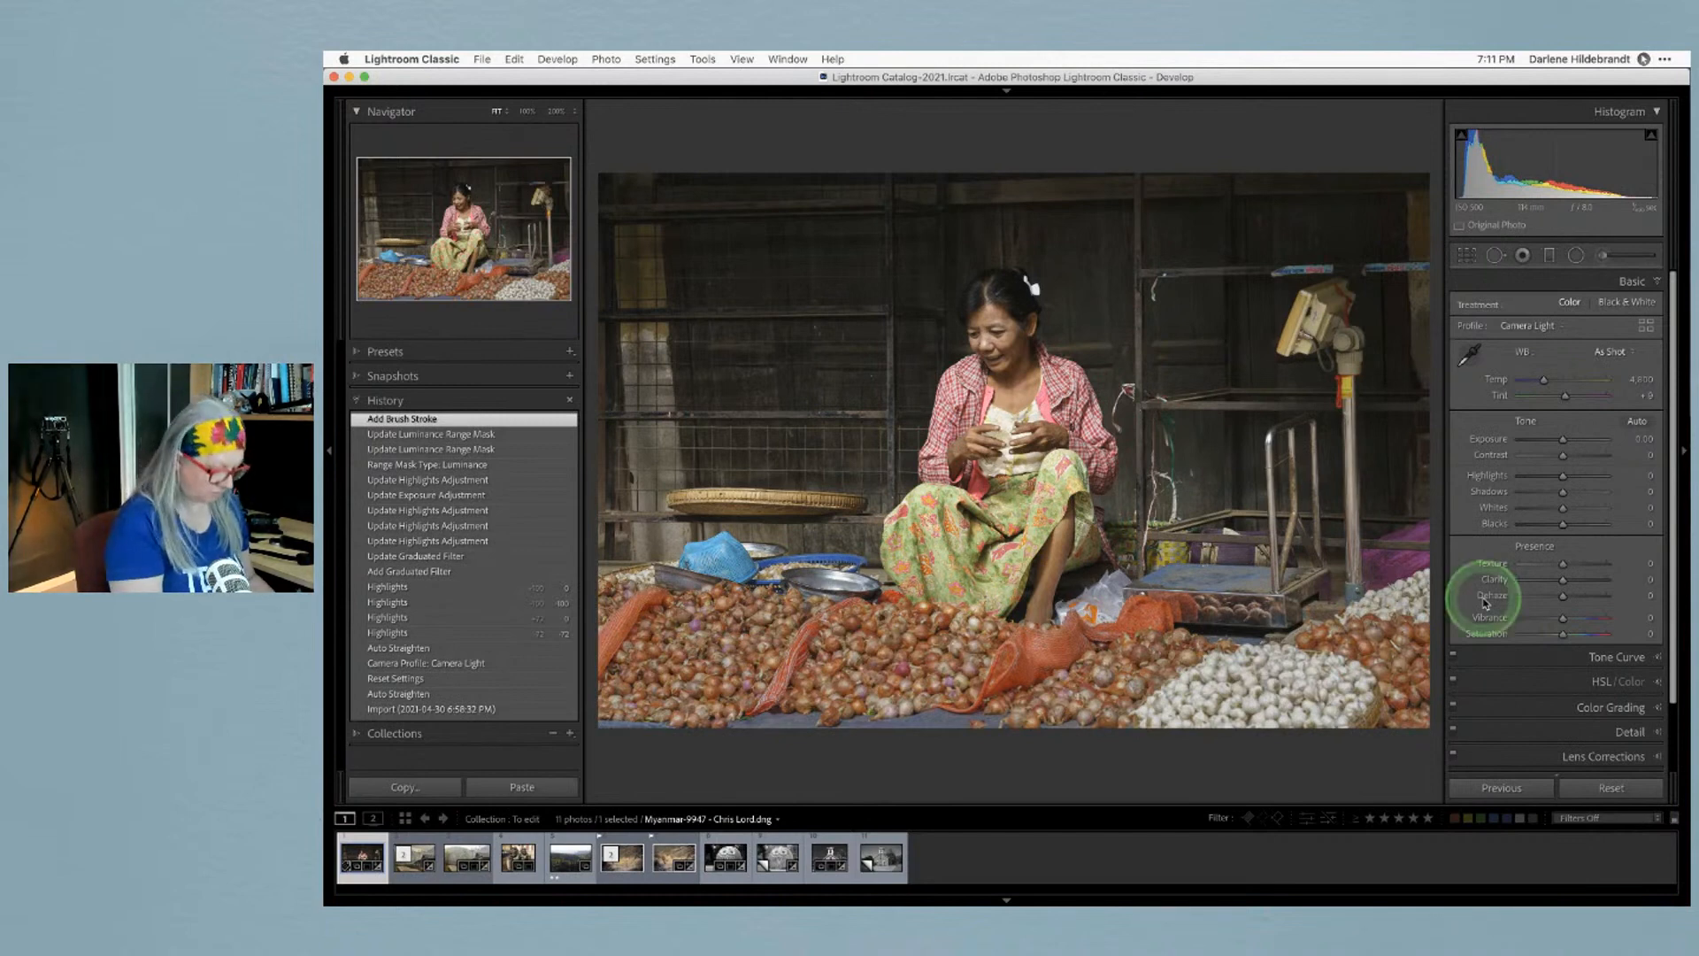
# Rotate the photo 180 degrees and compare before and after with the interface dimmed
pyautogui.press('super+bracketright')
pyautogui.press('super+bracketright')
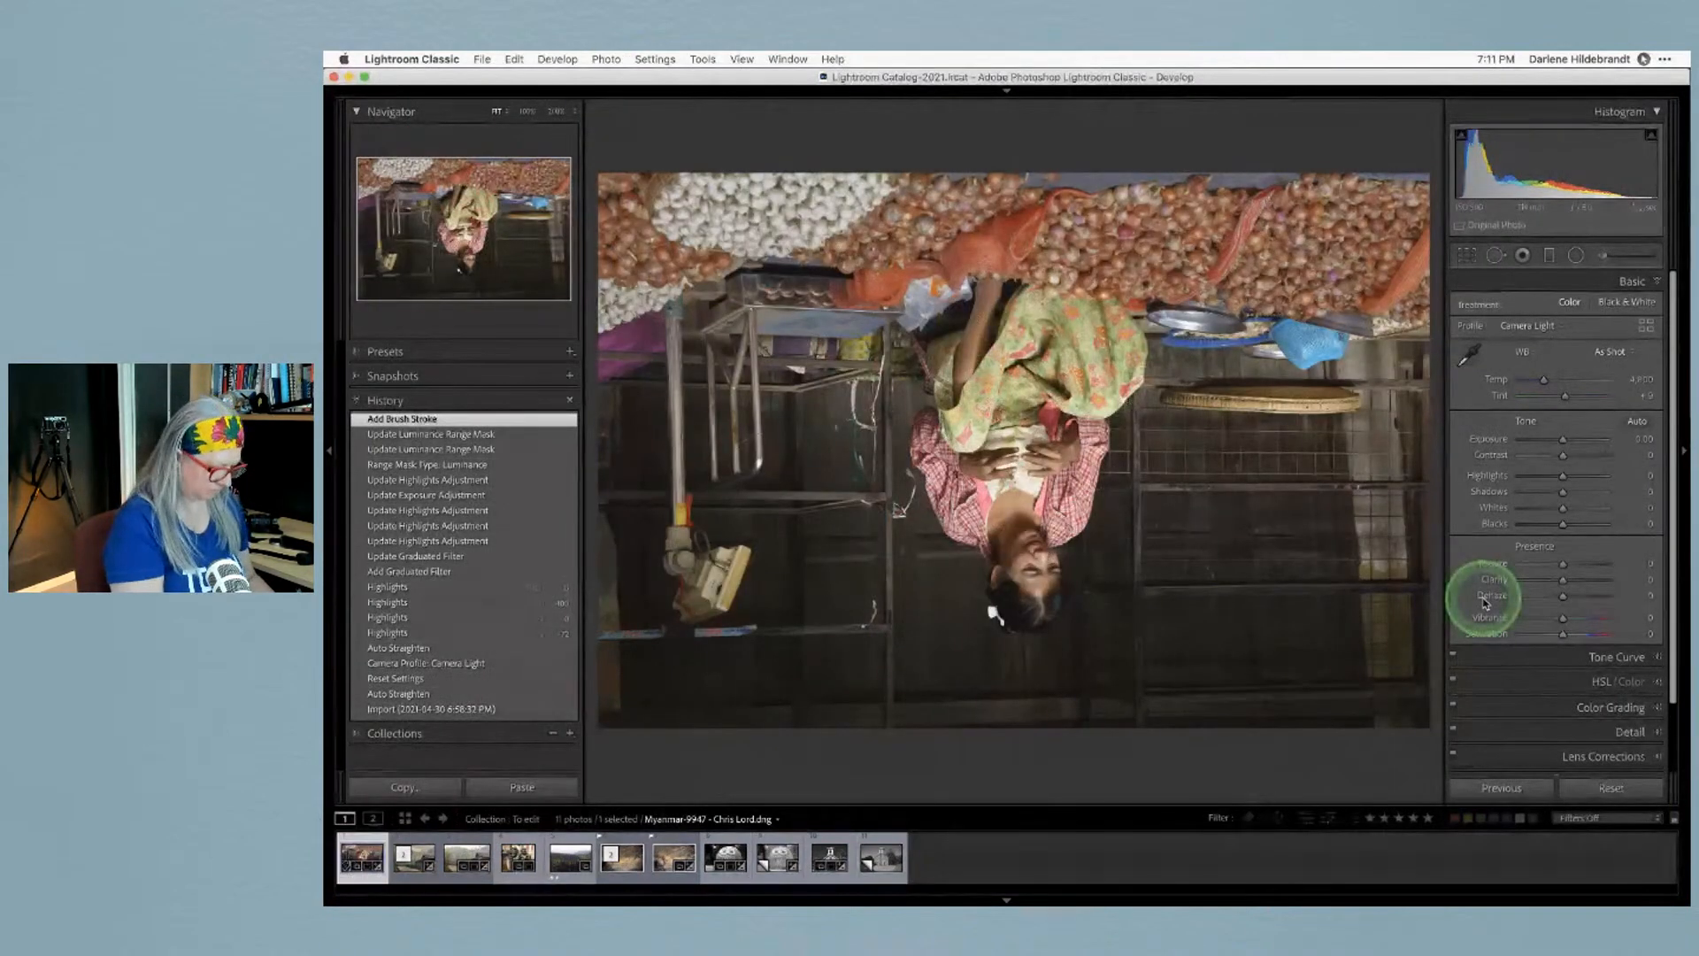
pyautogui.press('l')
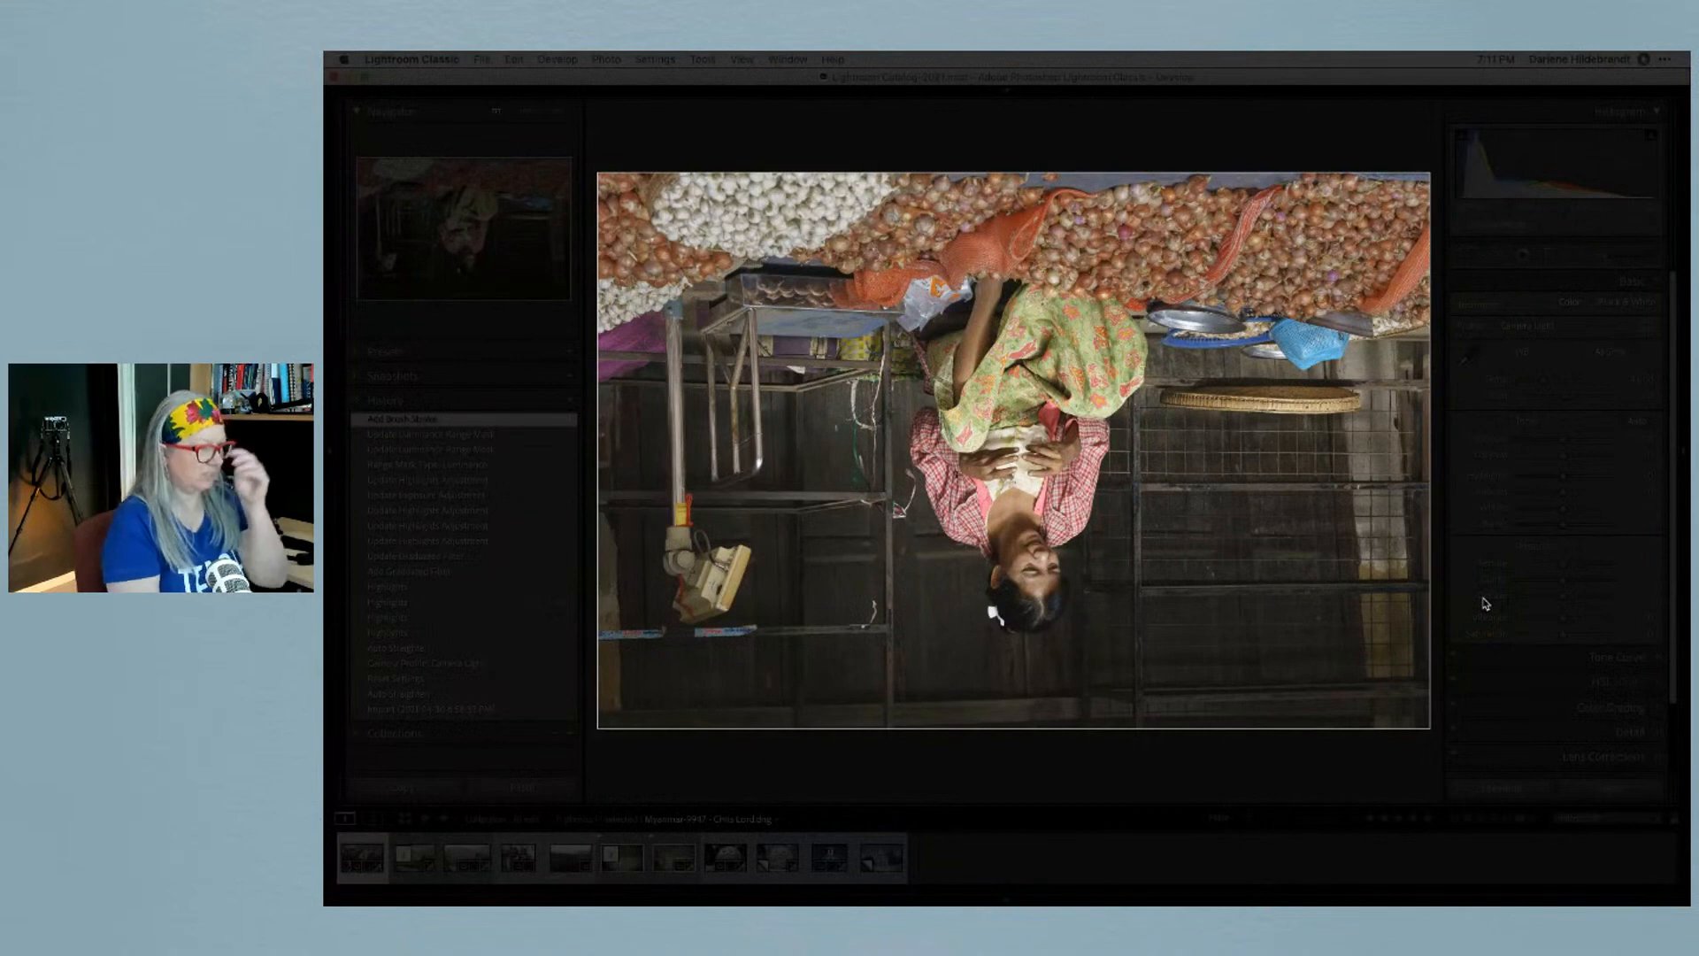
pyautogui.press('\\')
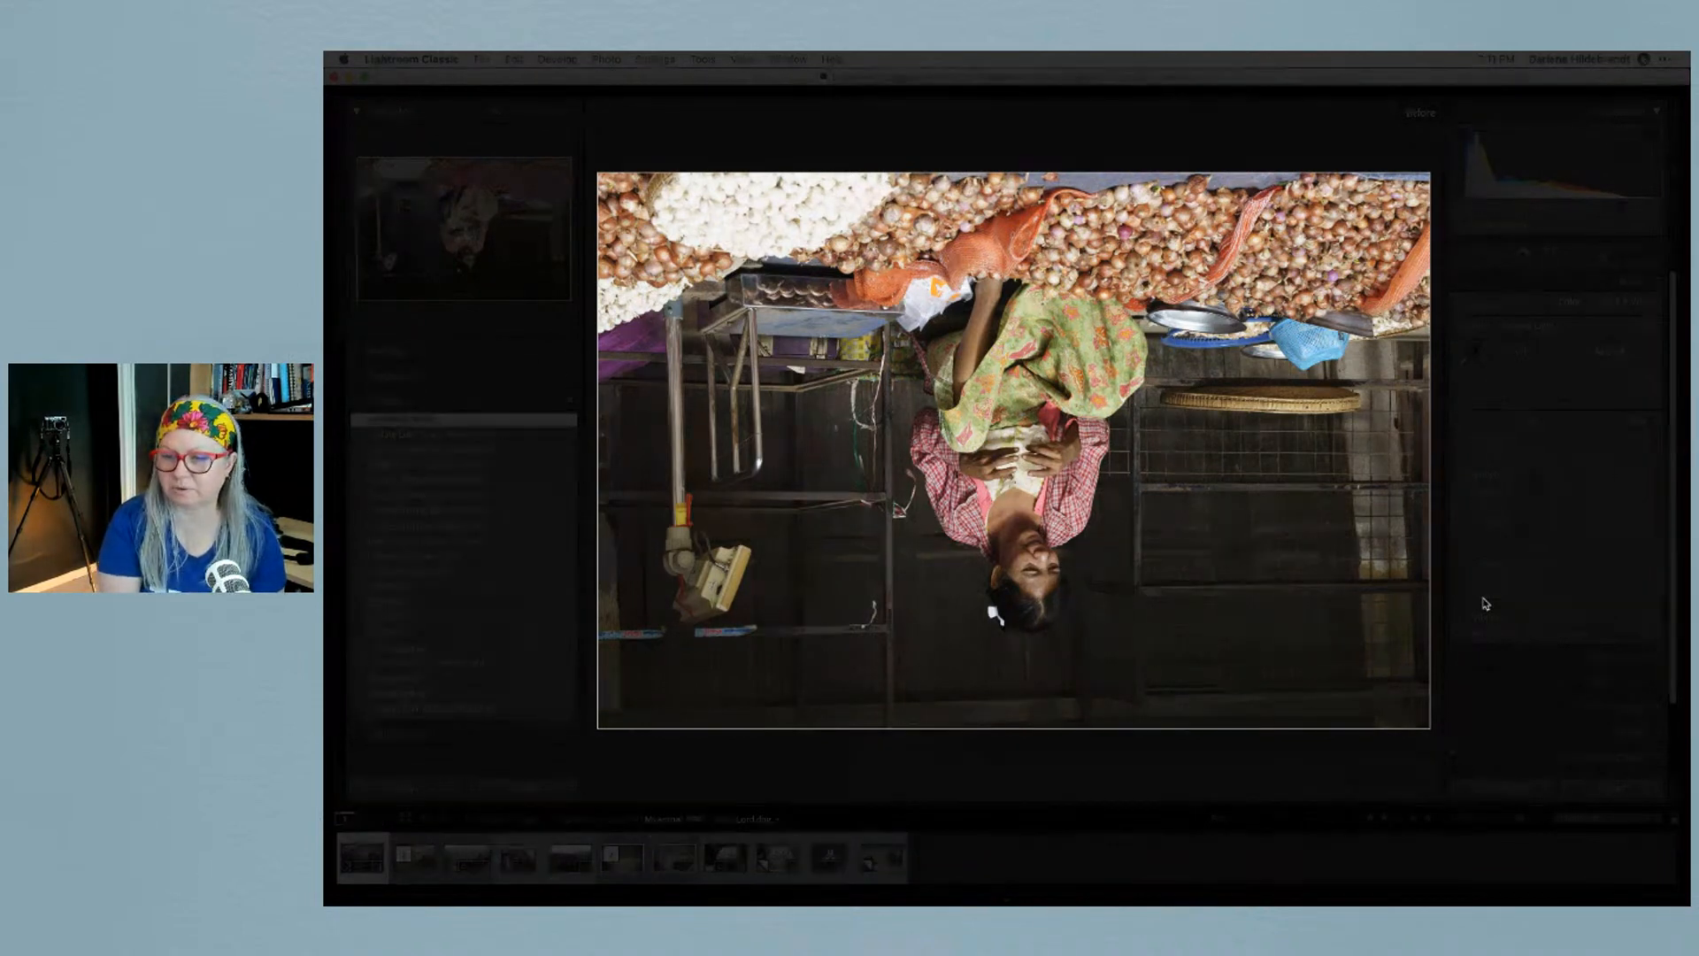
pyautogui.press('l')
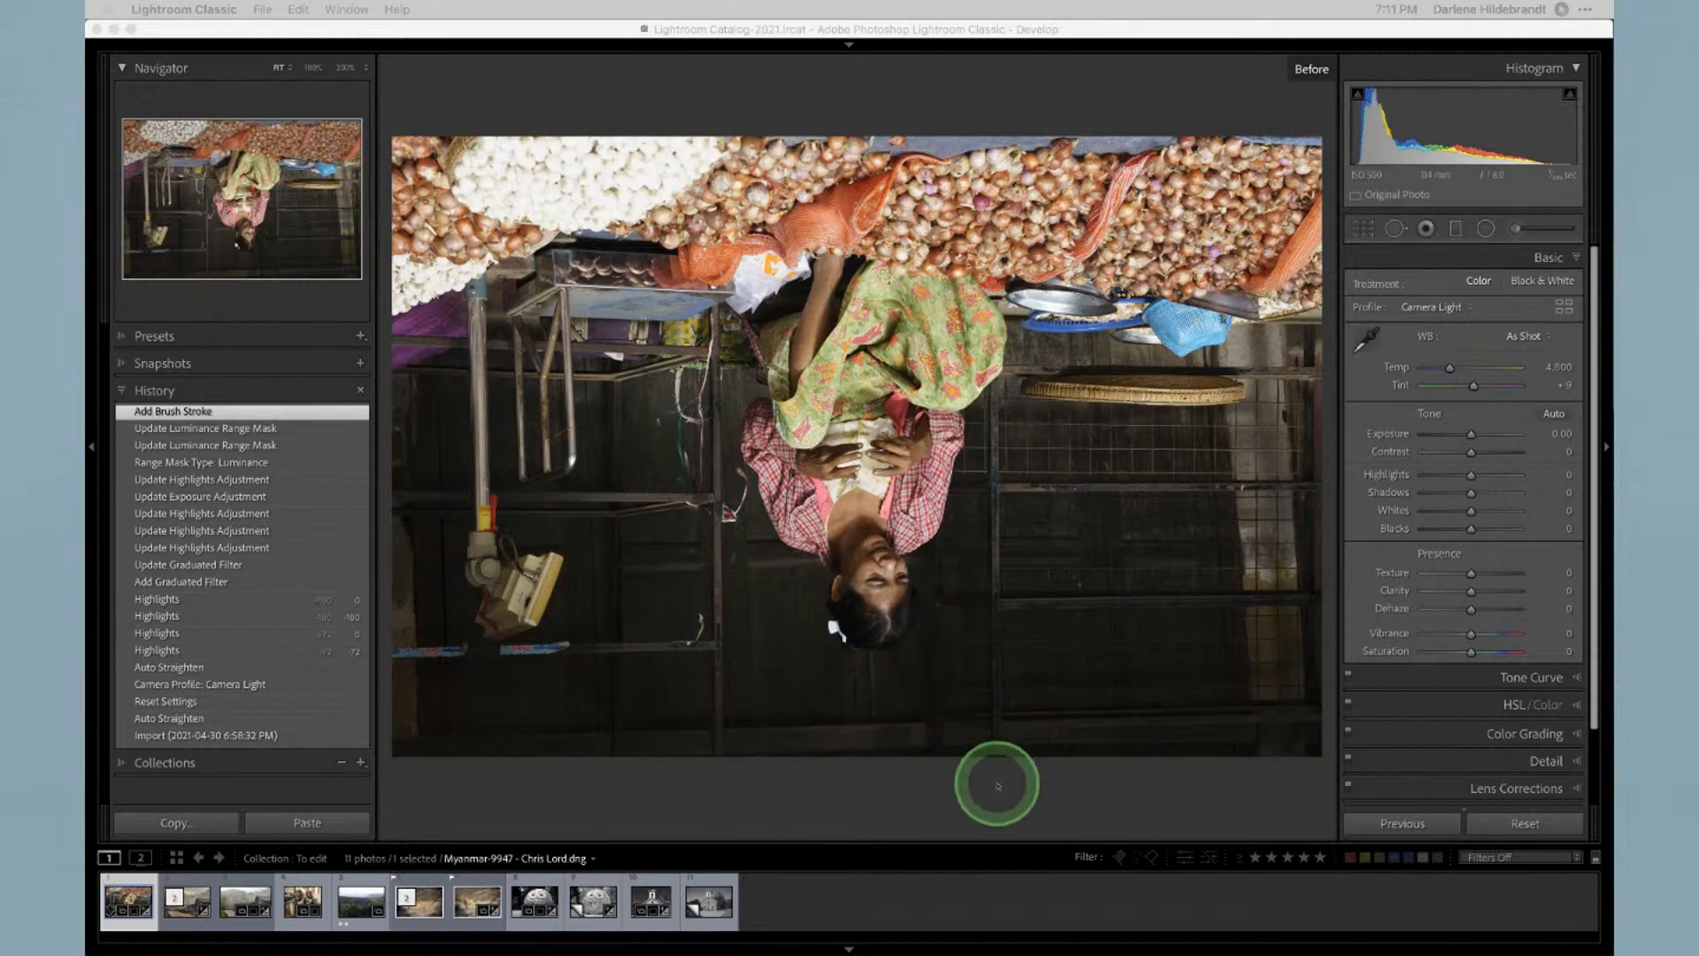
pyautogui.press('l')
pyautogui.press('\\')
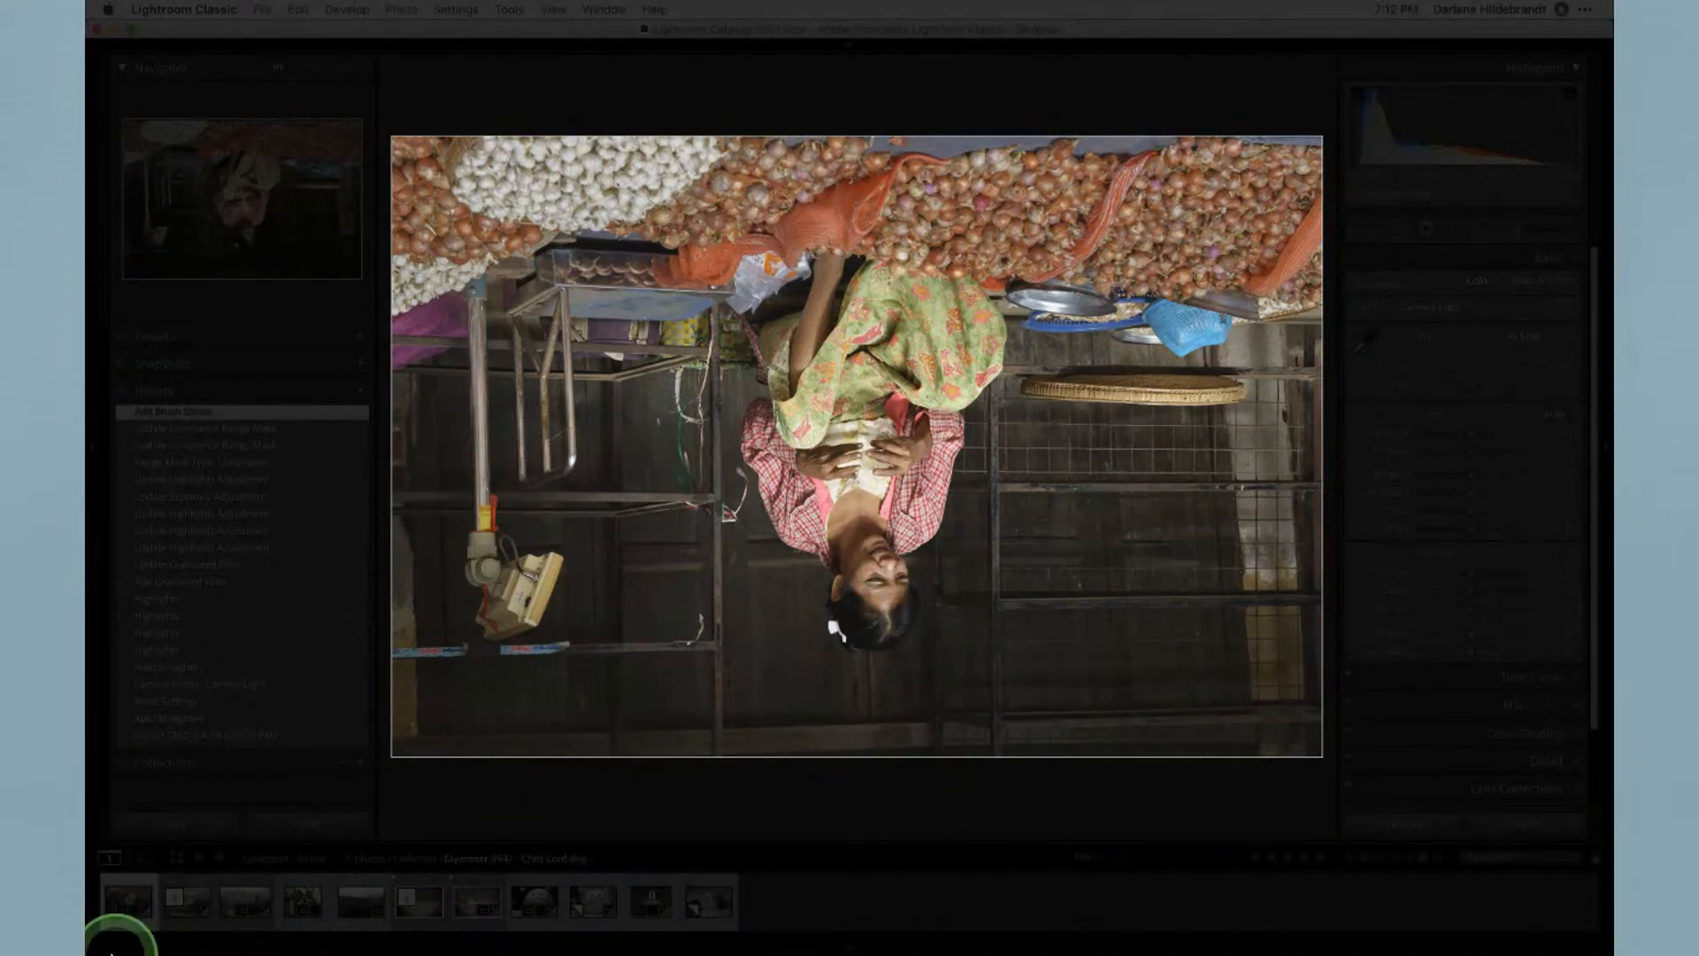
# Rotate the dimmed photo back upright and restore the normal interface lighting
pyautogui.moveTo(152, 950)
pyautogui.press('super+comma')
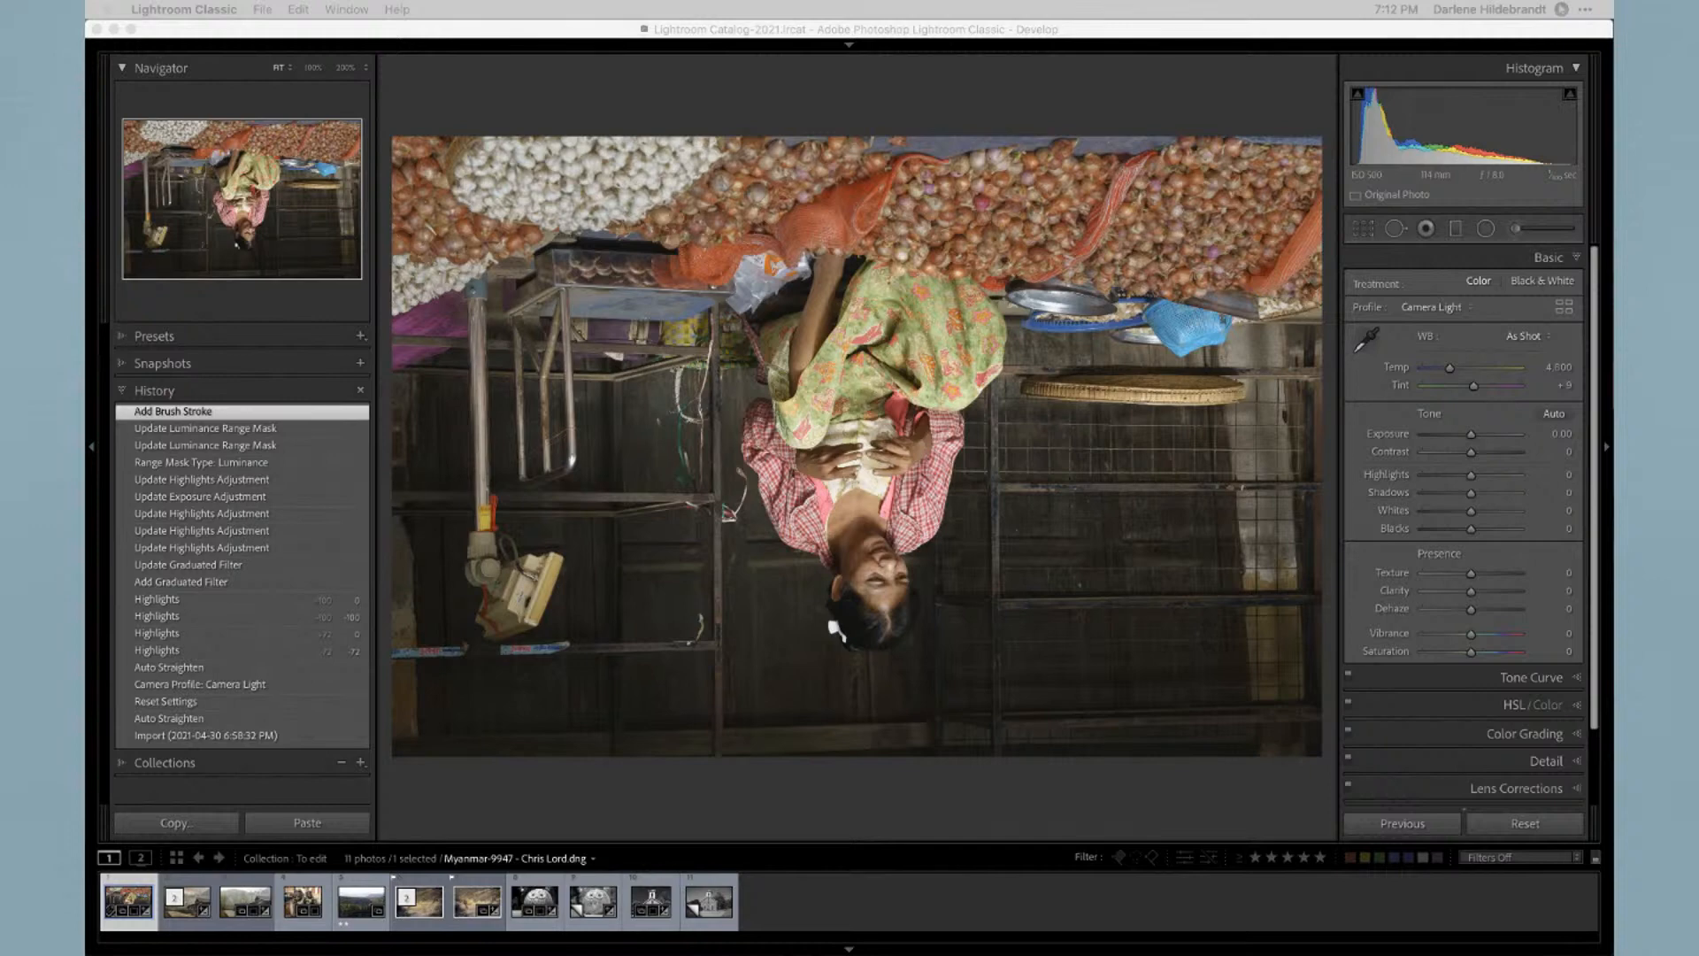
pyautogui.press('l')
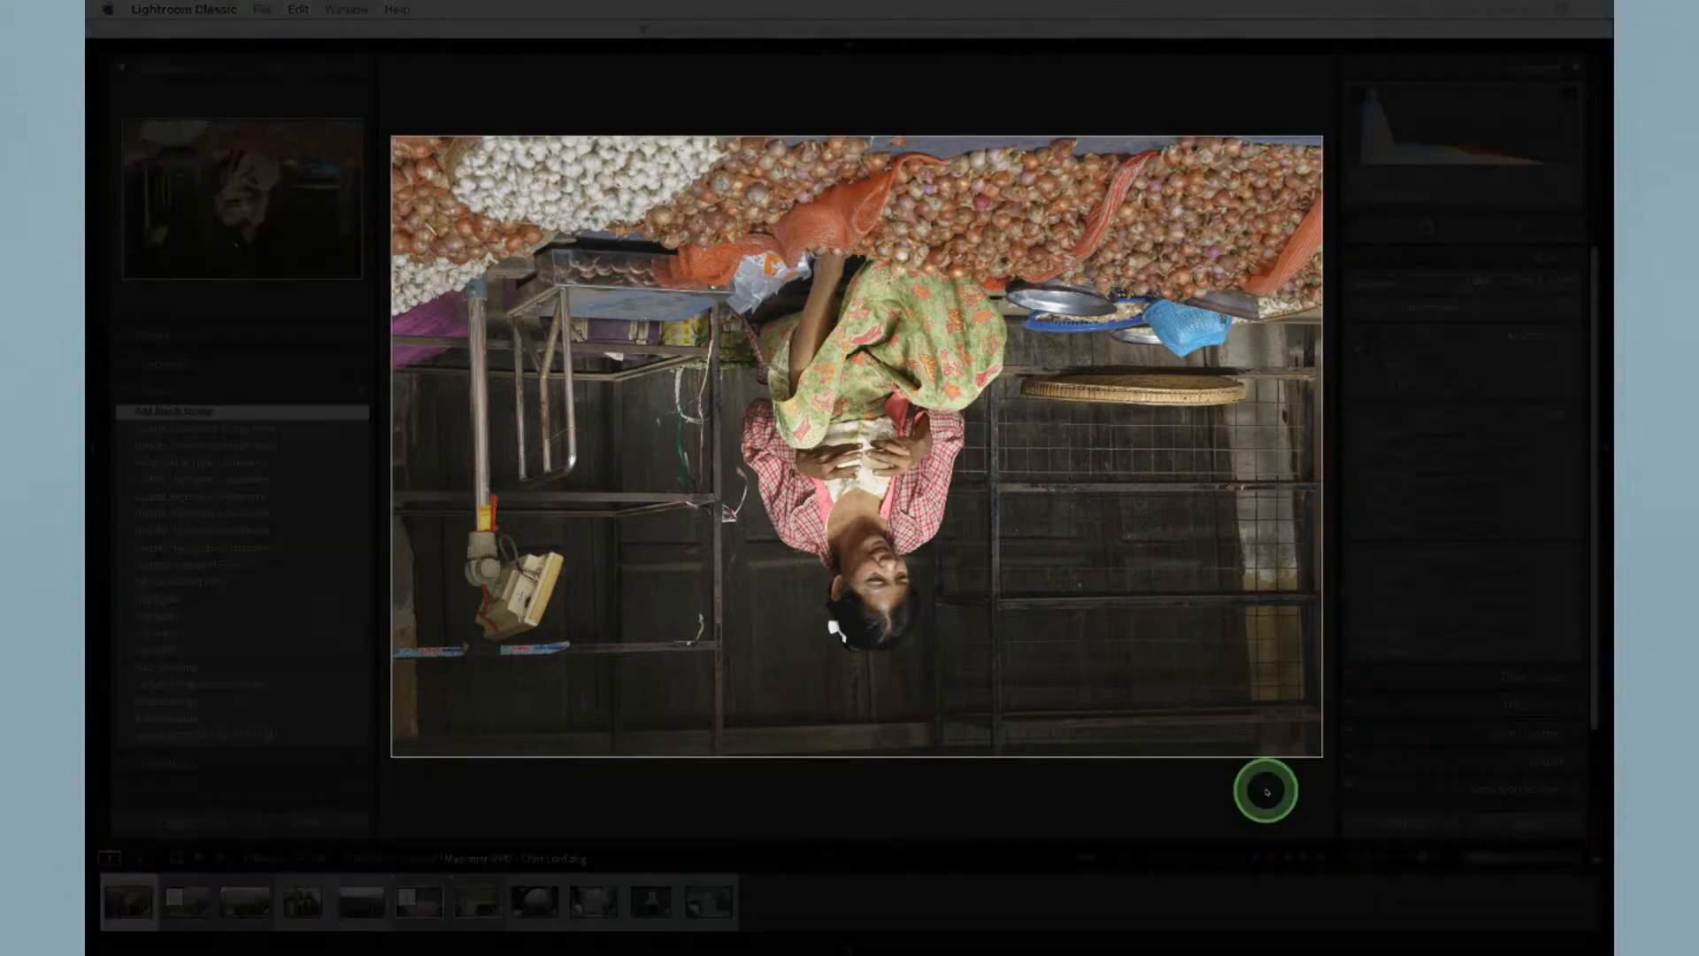
pyautogui.press('super+bracketright')
pyautogui.press('super+bracketright')
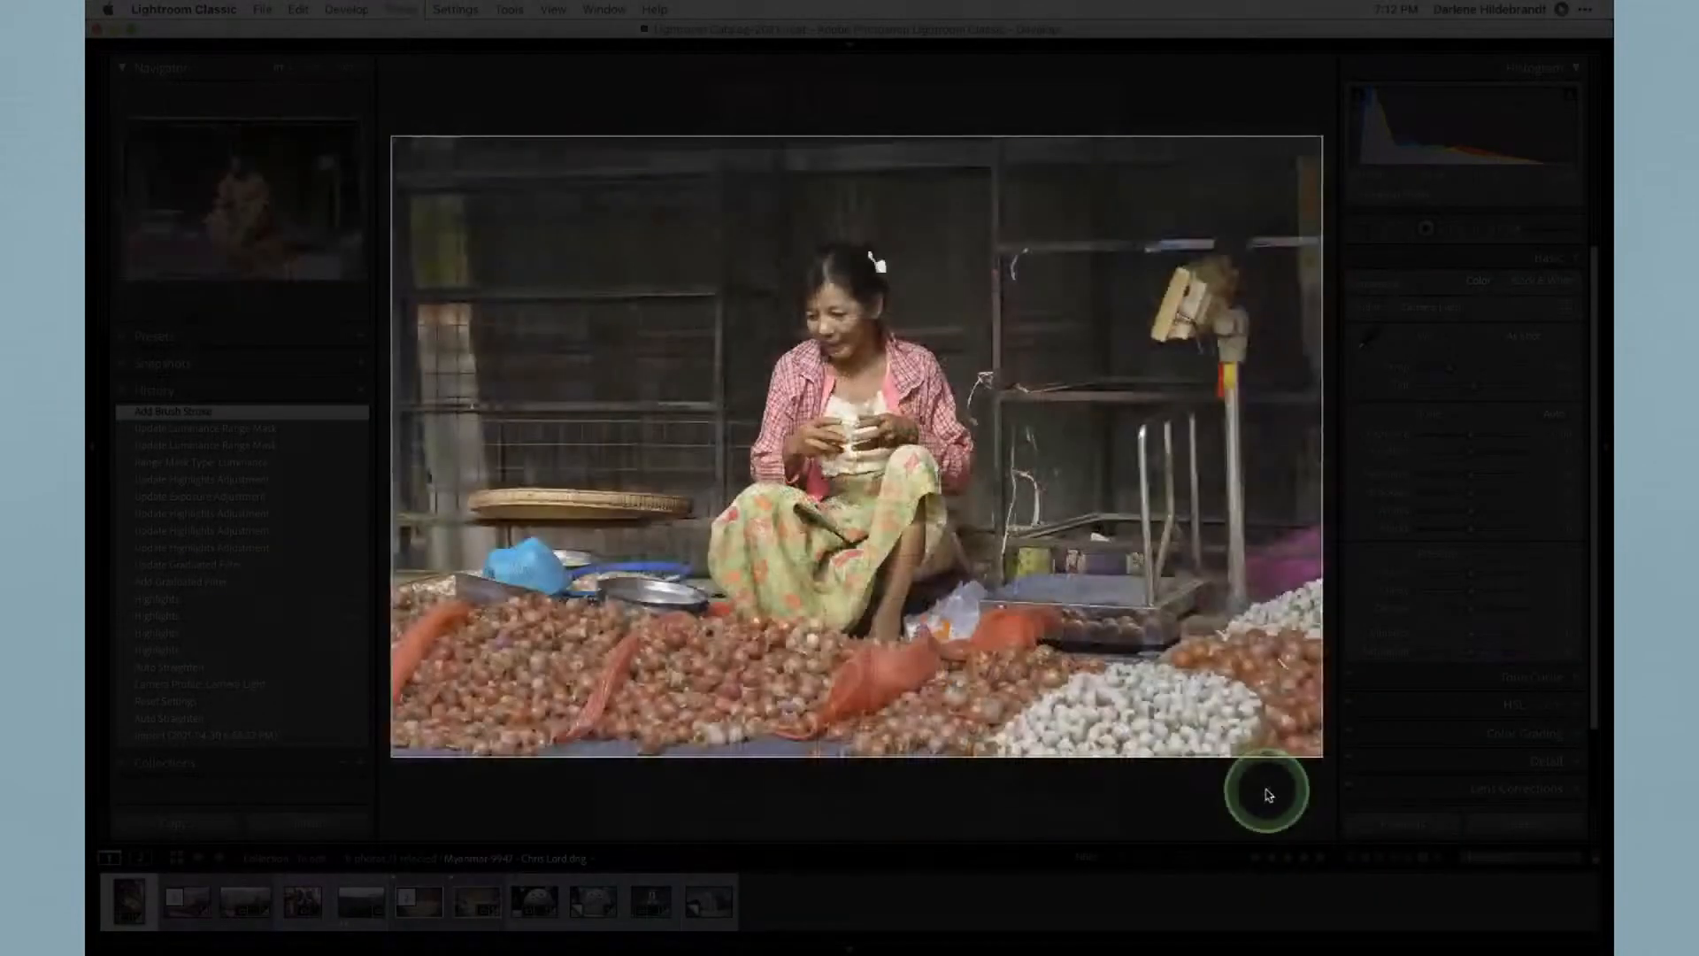
pyautogui.press('l')
pyautogui.press('l')
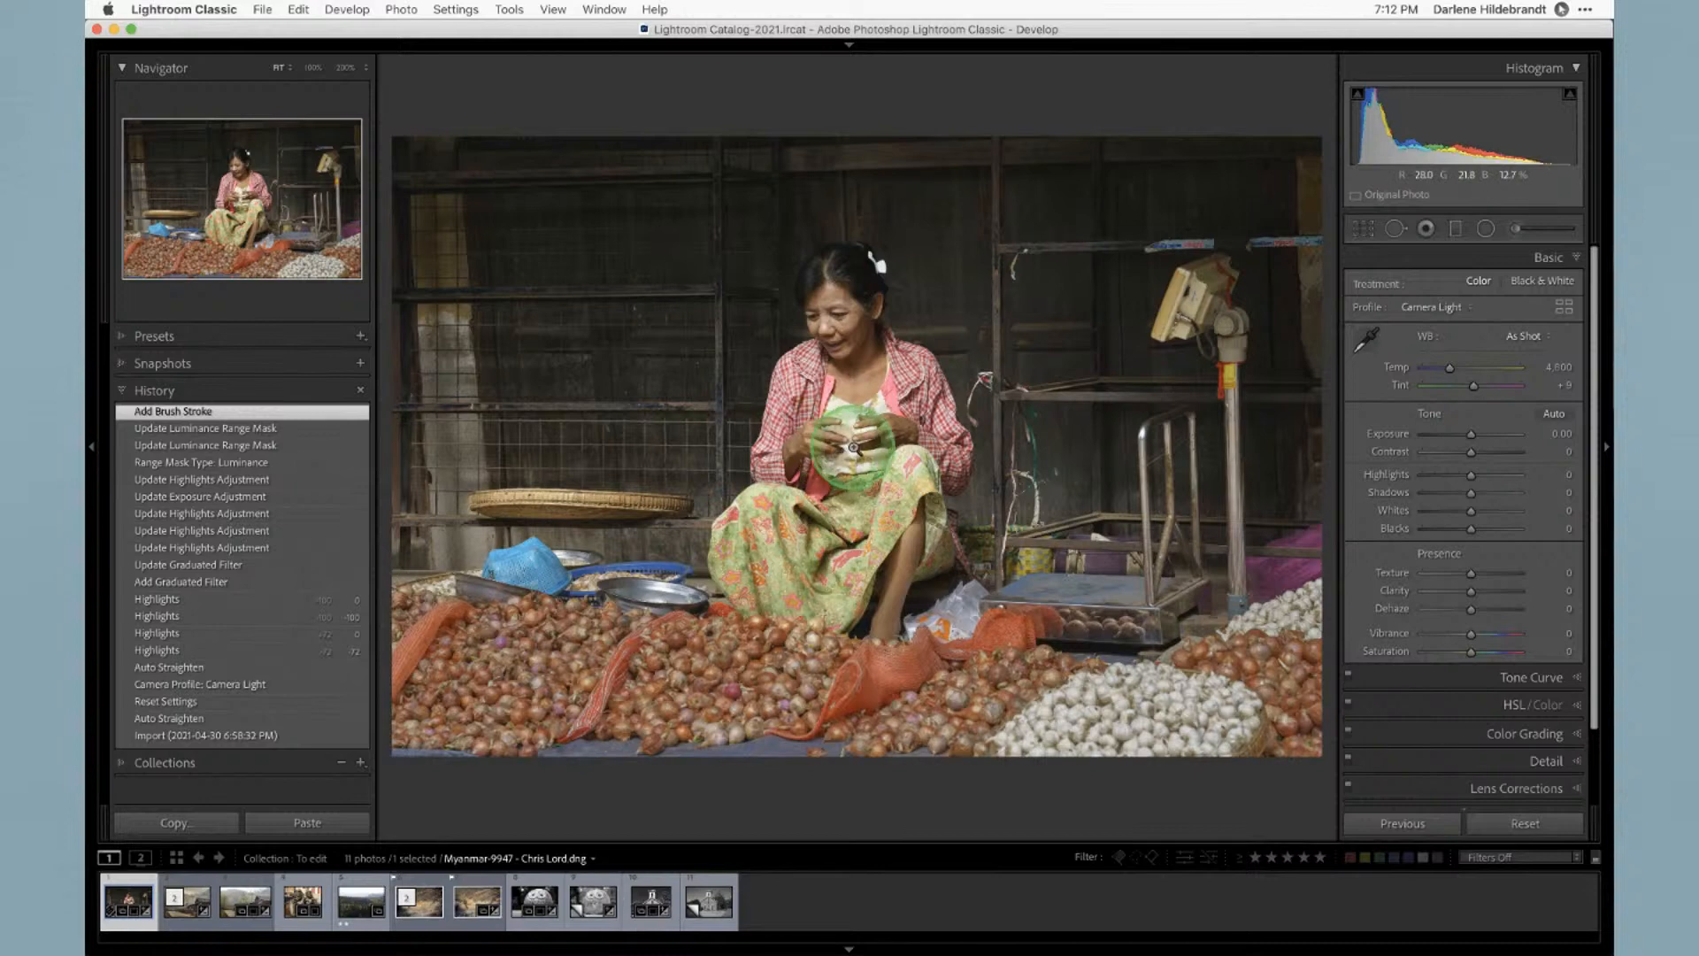
# Add an elliptical radial filter with the Highlight darken effect around the woman and shift it slightly down
pyautogui.press('k')
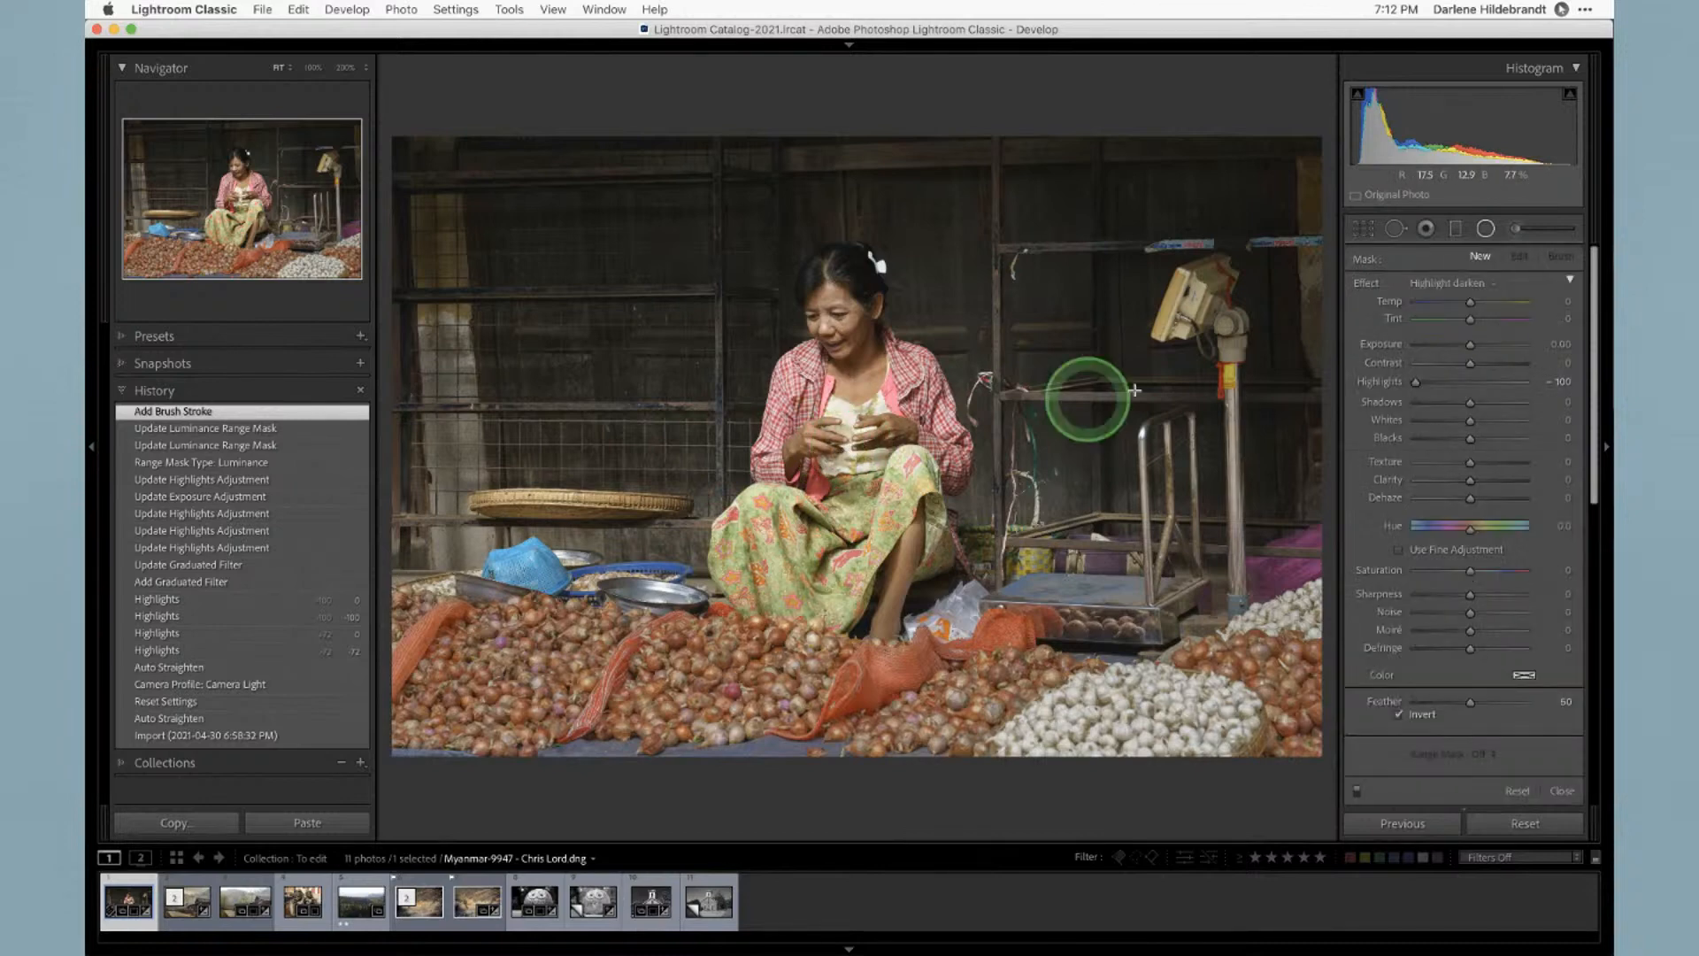
pyautogui.moveTo(844, 369); pyautogui.dragTo(1046, 693)
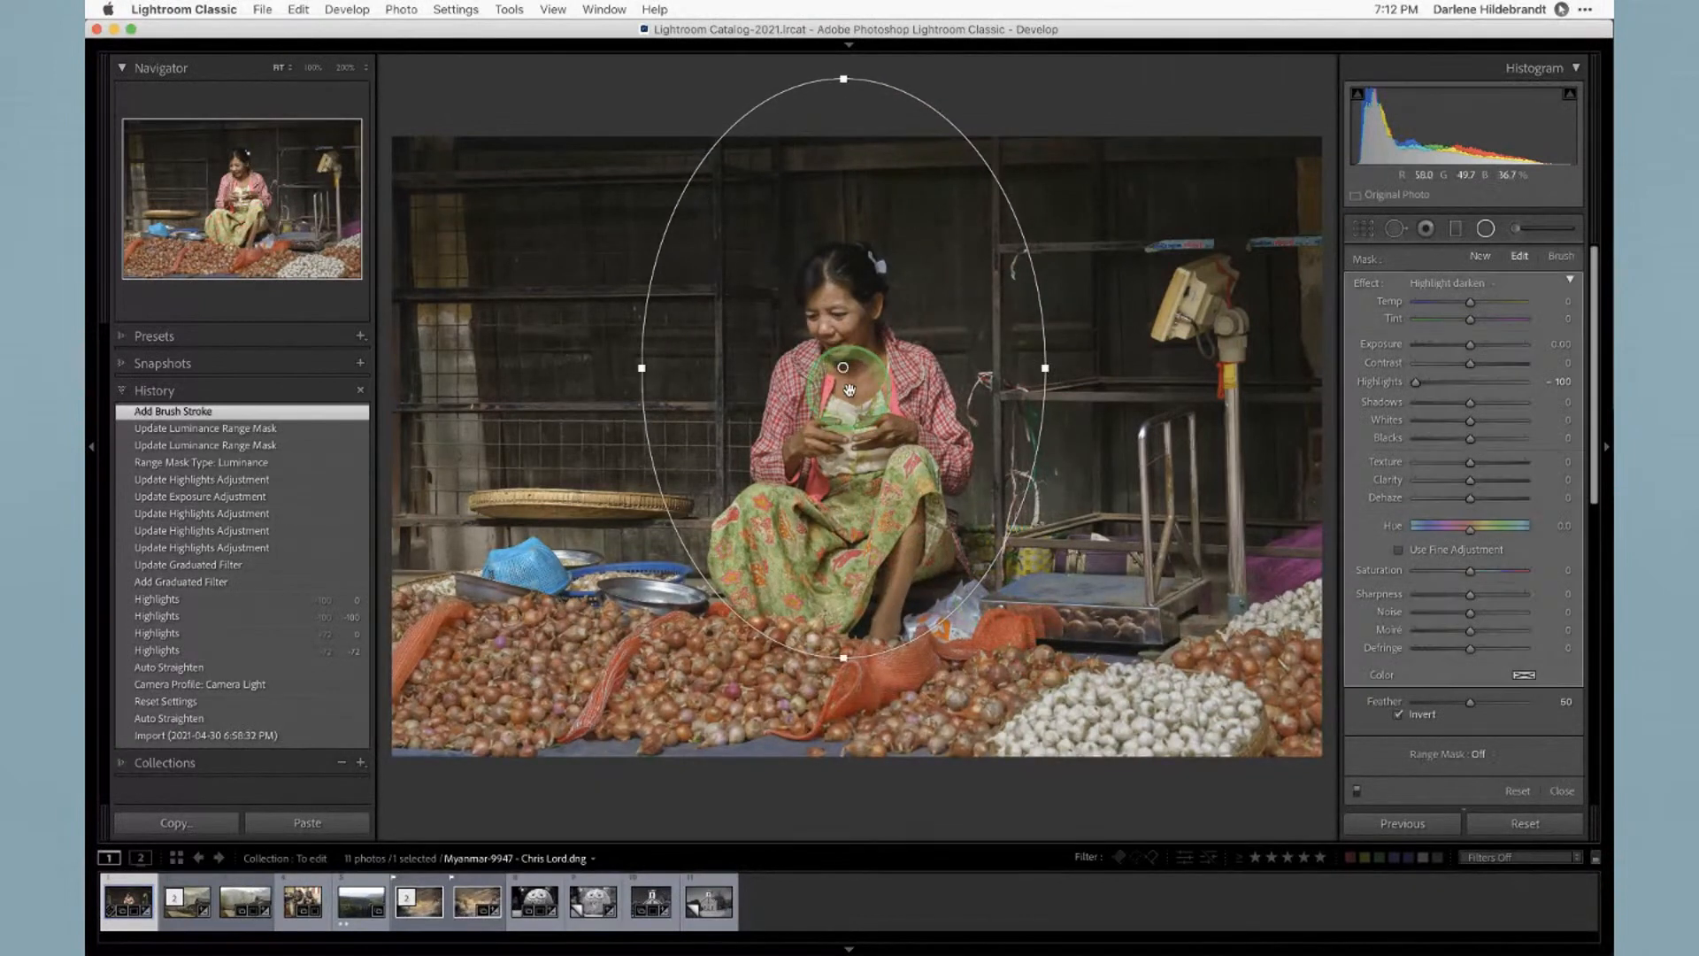
pyautogui.moveTo(885, 485); pyautogui.dragTo(914, 479)
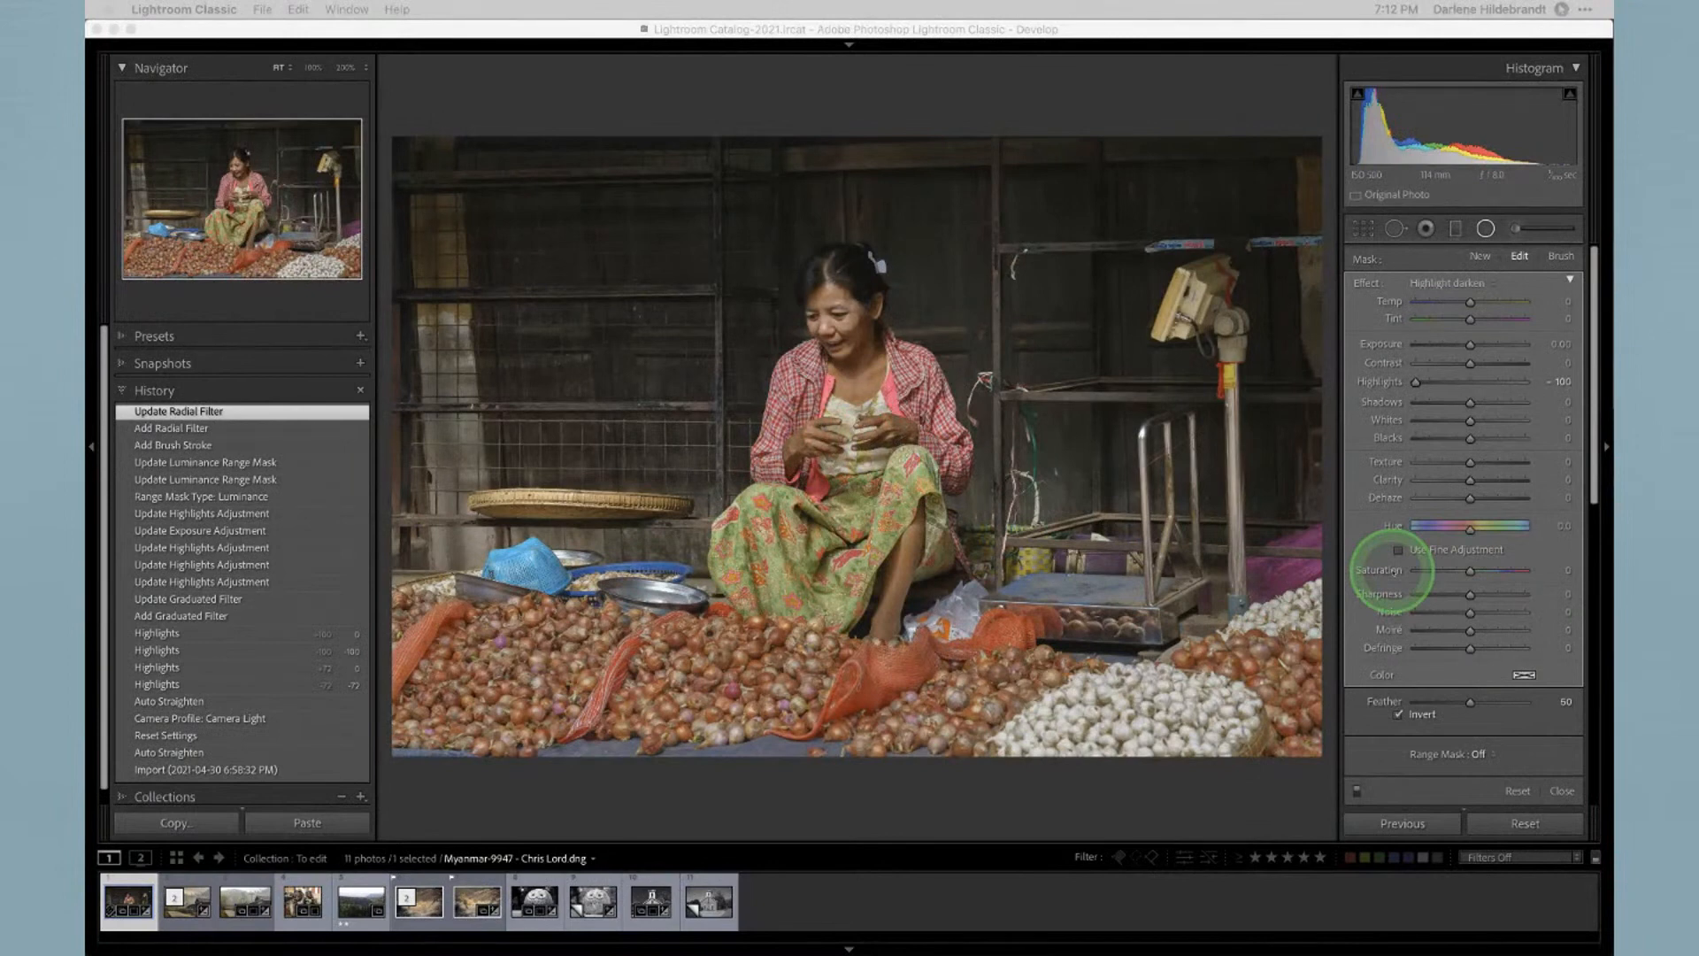
pyautogui.click(1178, 788)
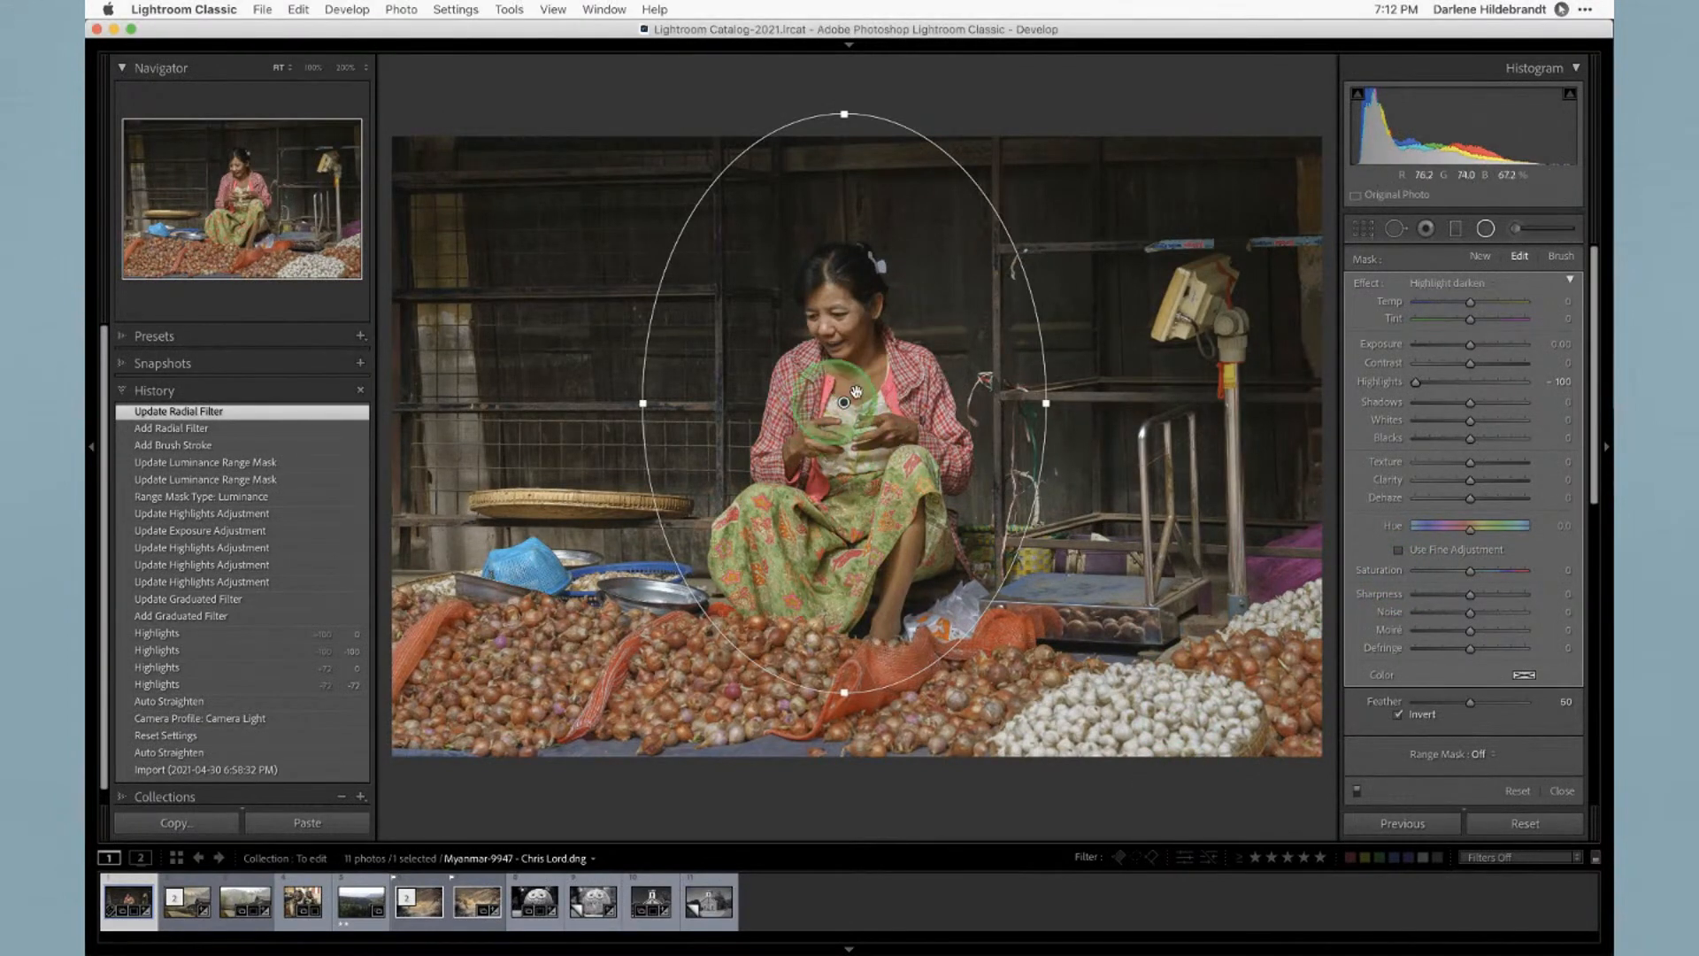
# Turn off Invert so the radial filter affects the surroundings, check its overlay, and set its Exposure to about -0.78
pyautogui.click(1399, 715)
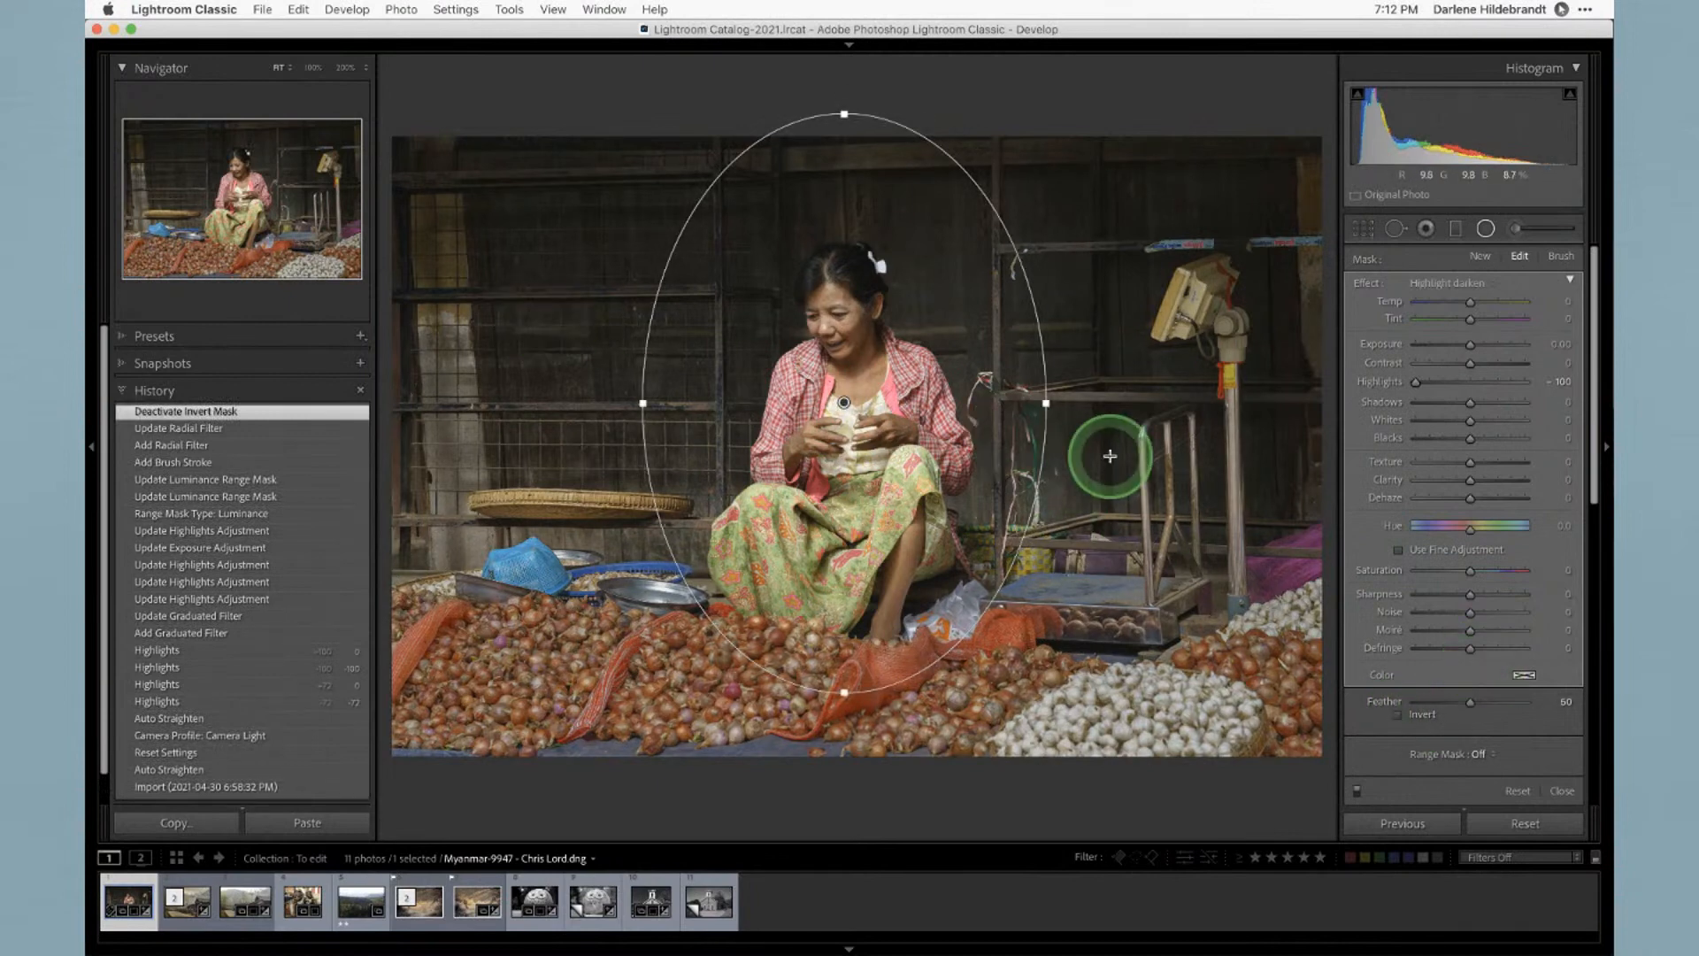
pyautogui.press('o')
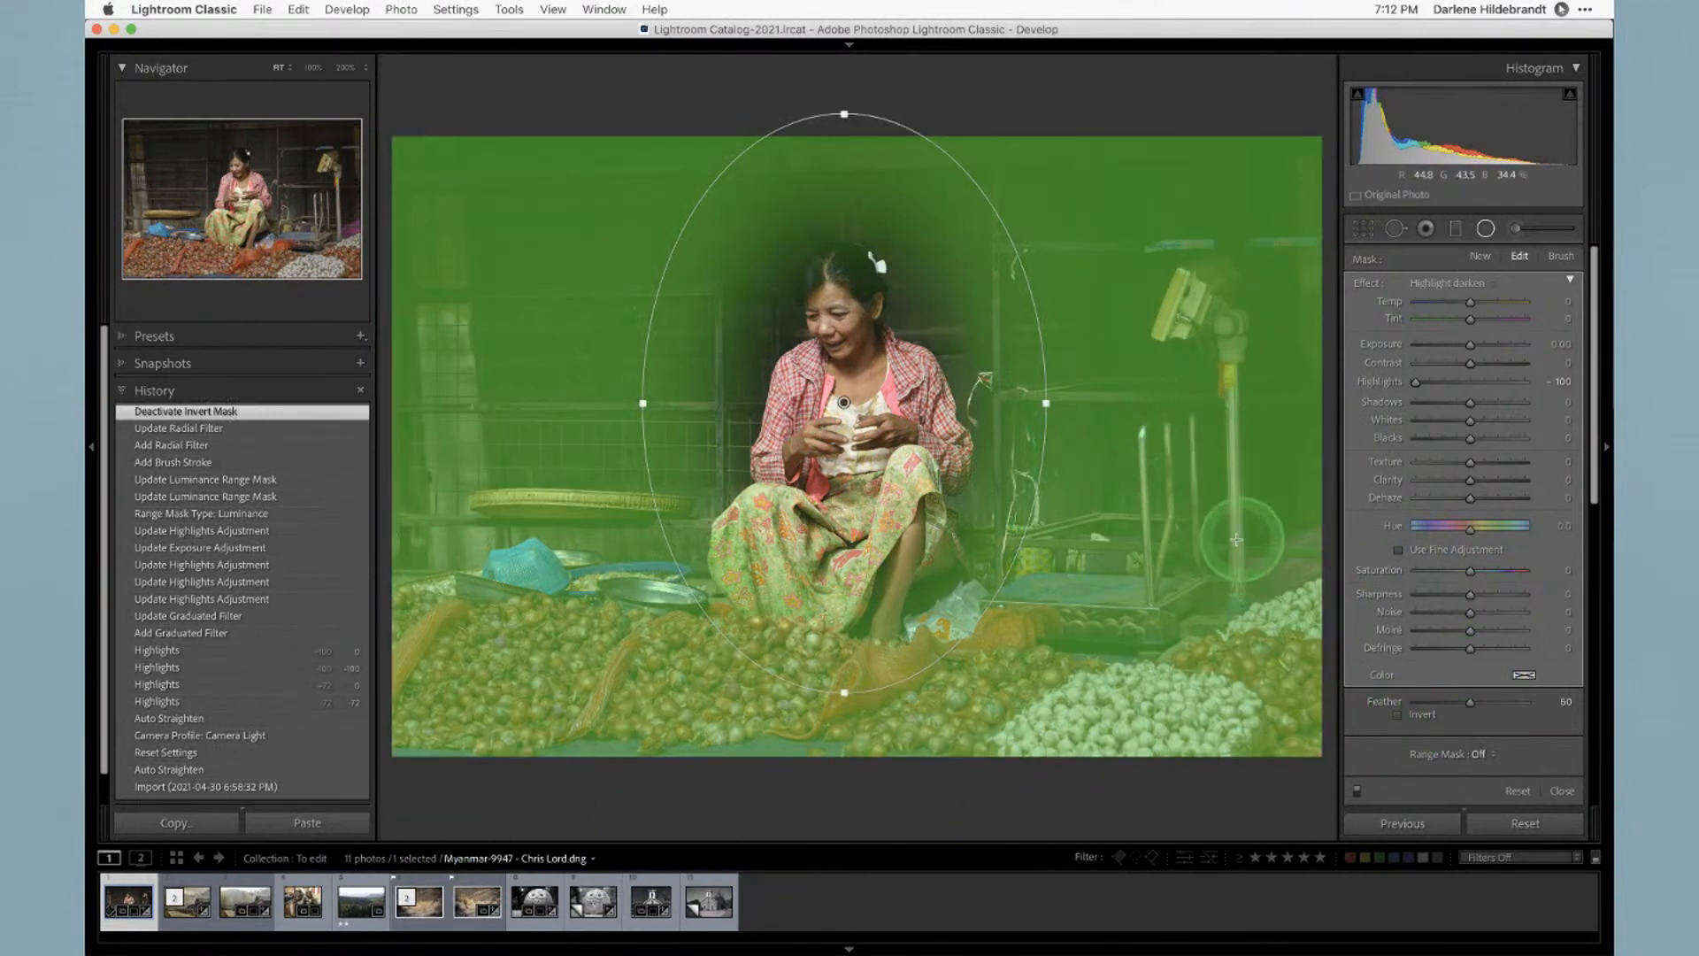
pyautogui.moveTo(1470, 344); pyautogui.dragTo(1459, 348)
pyautogui.press('o')
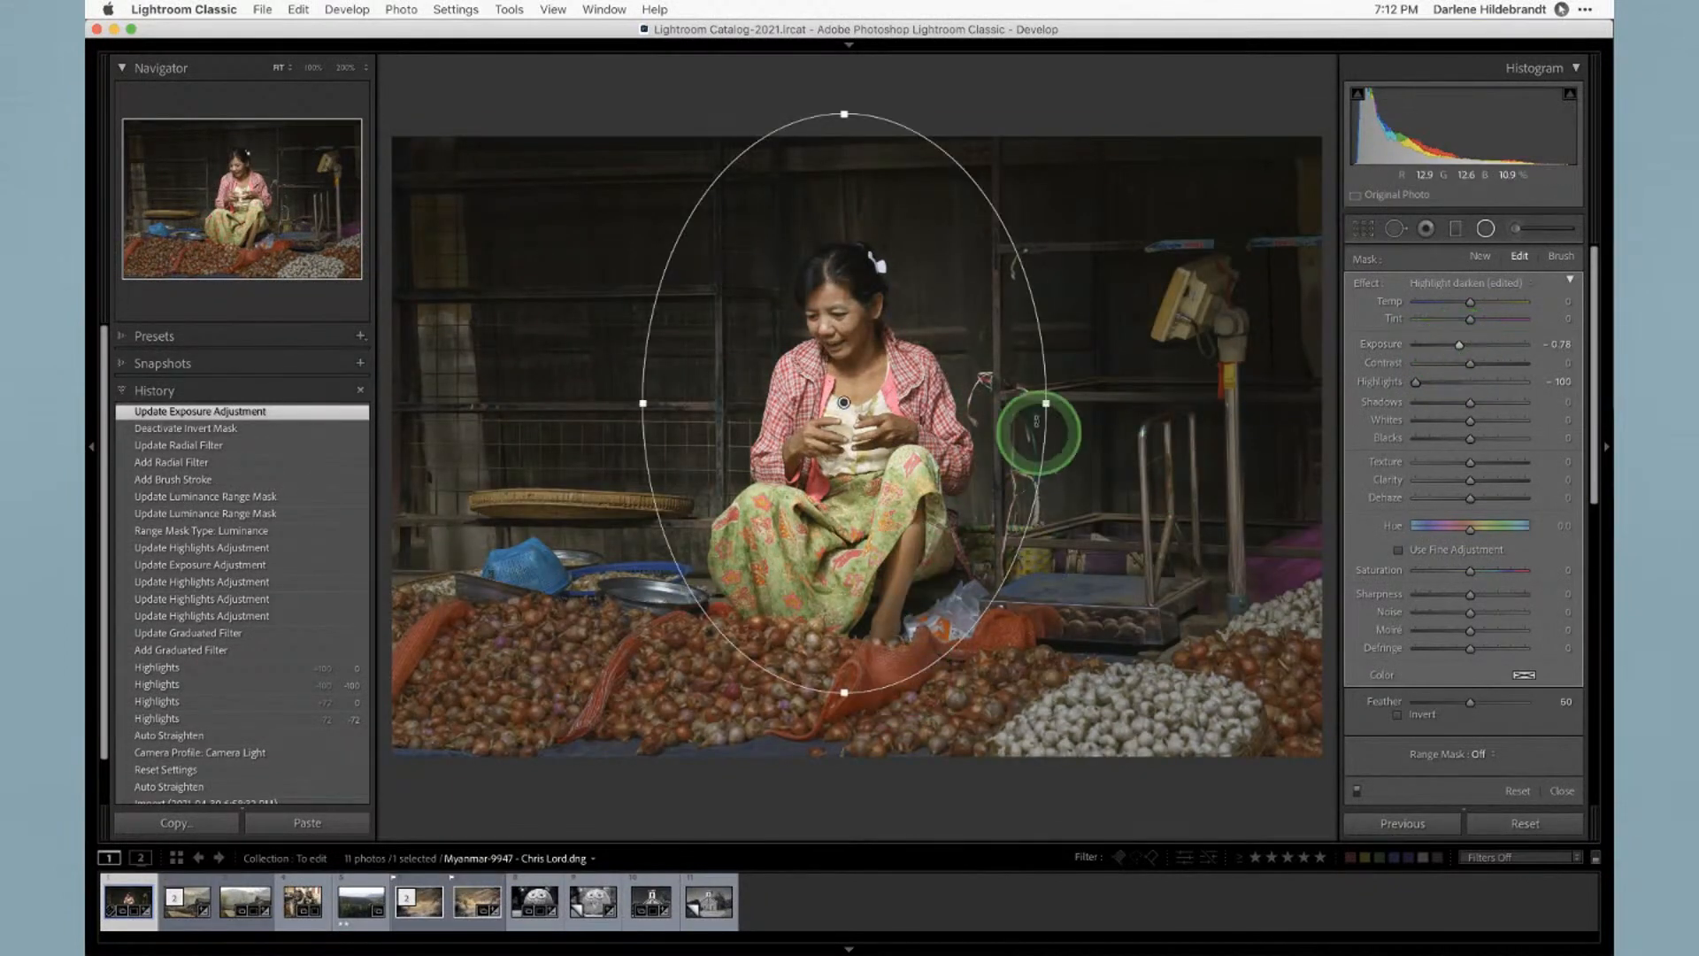
# Widen and lengthen the radial filter's ellipse and move it down to cover the woman and the onions below her
pyautogui.moveTo(1045, 405); pyautogui.dragTo(1073, 404)
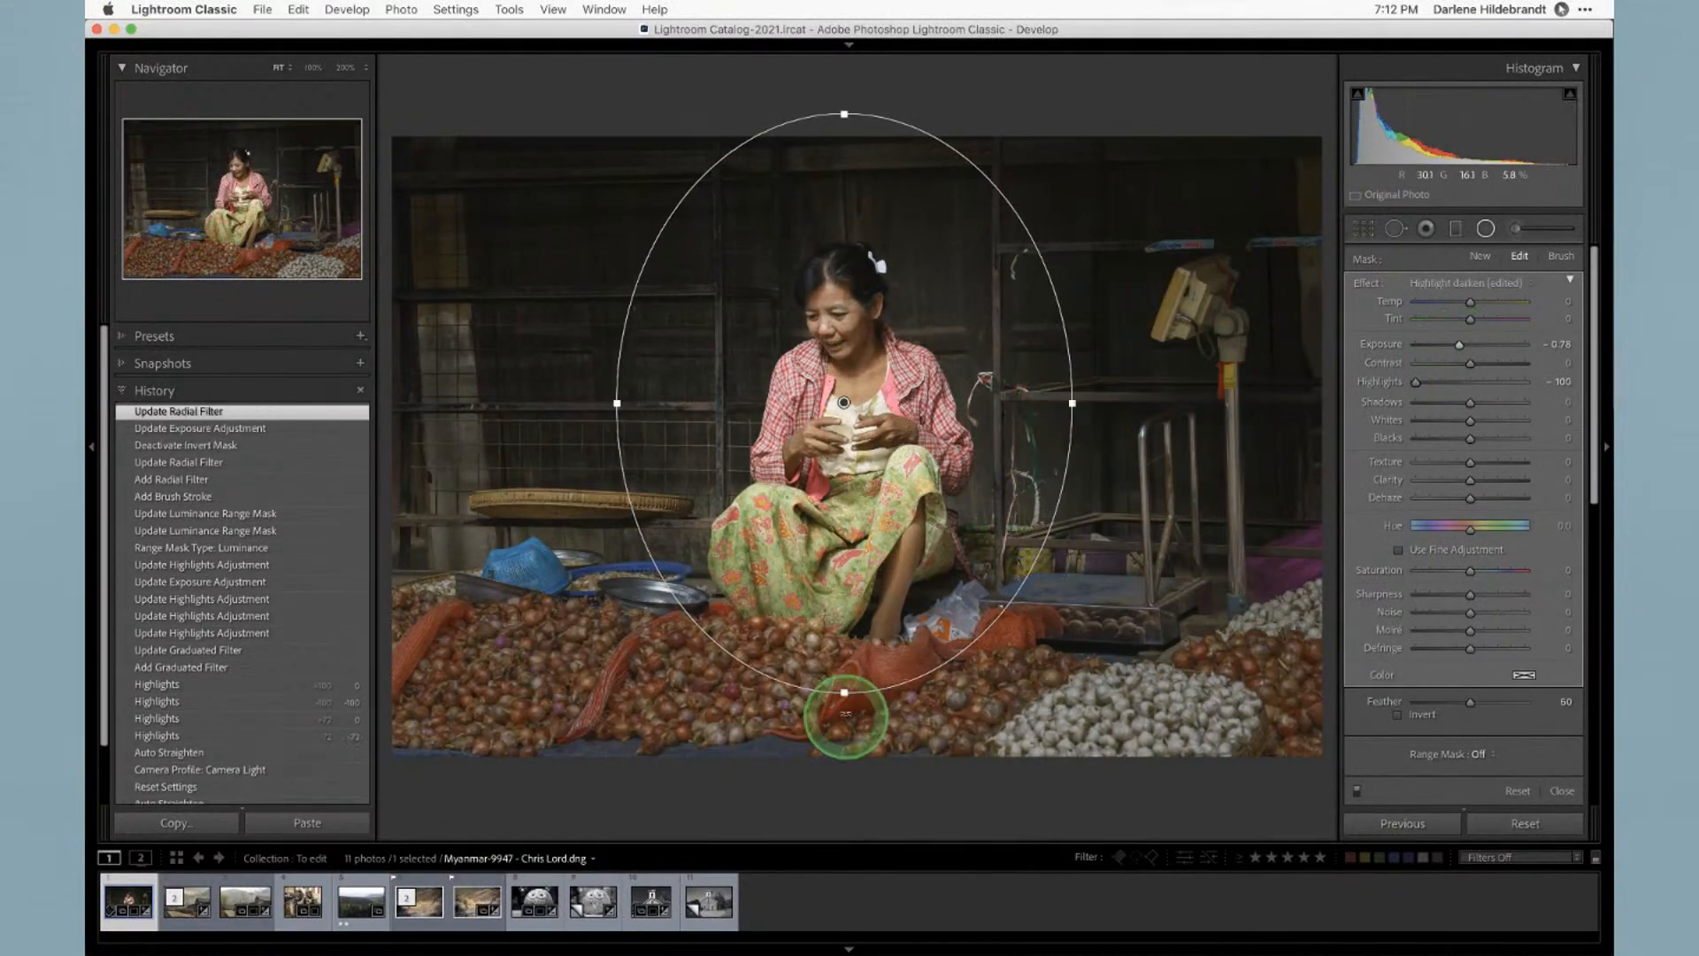
pyautogui.moveTo(843, 691); pyautogui.dragTo(843, 766)
pyautogui.moveTo(888, 561); pyautogui.dragTo(890, 610)
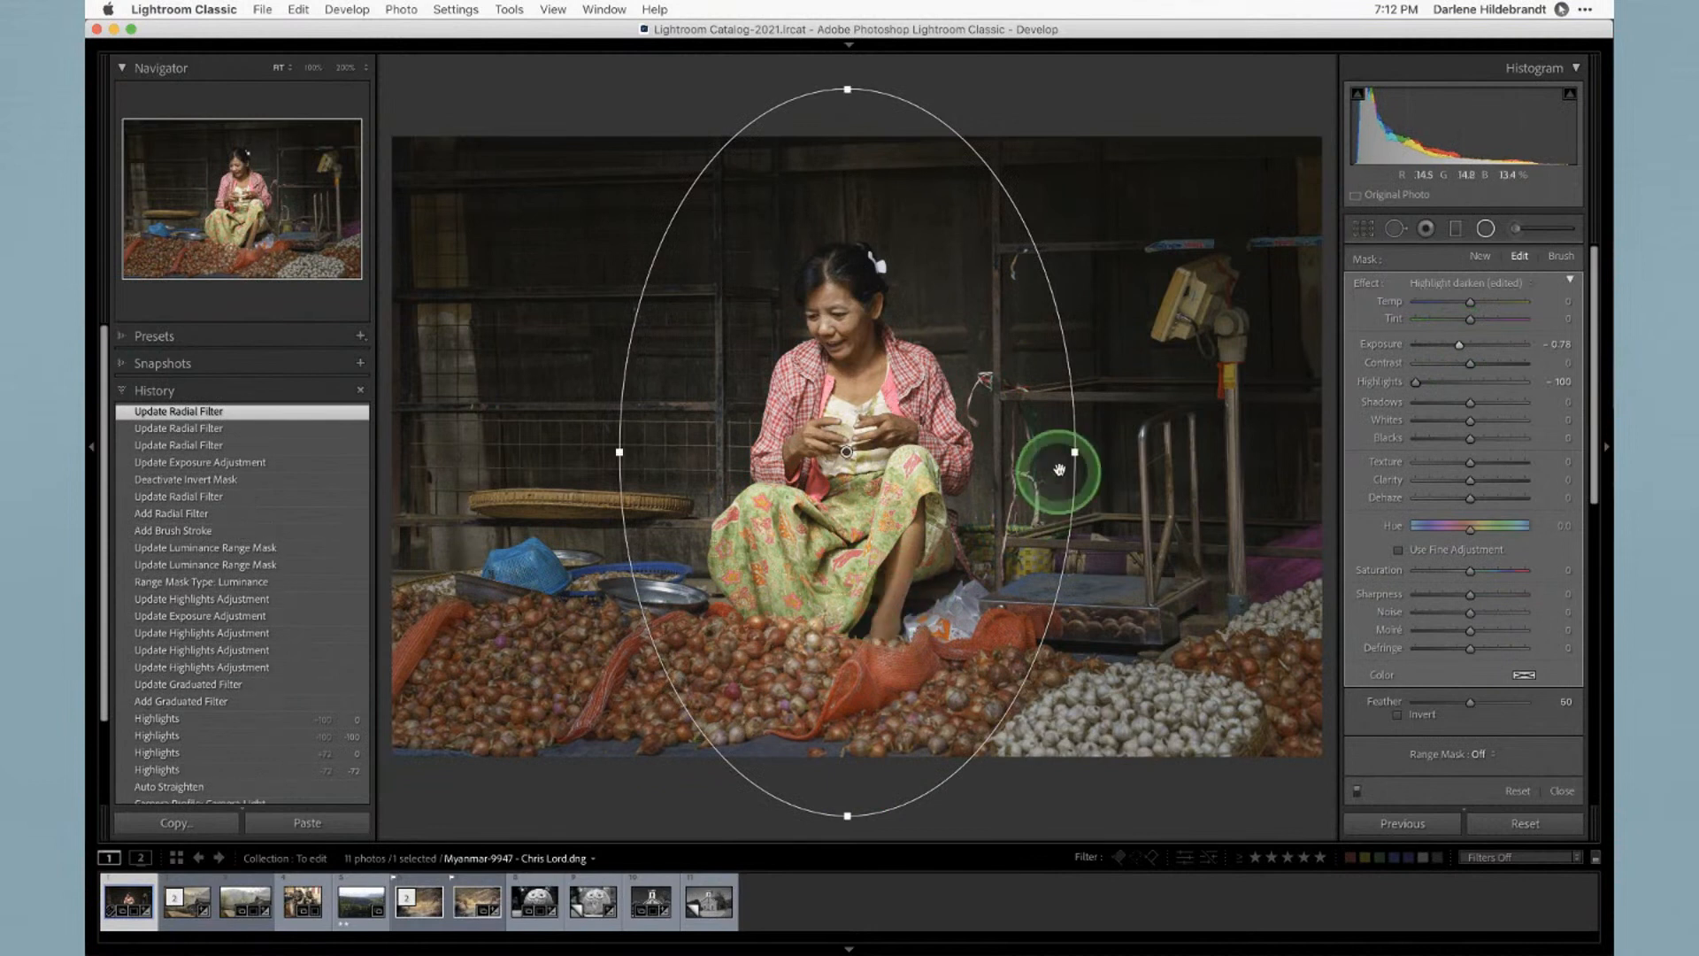
pyautogui.moveTo(1075, 456); pyautogui.dragTo(1092, 459)
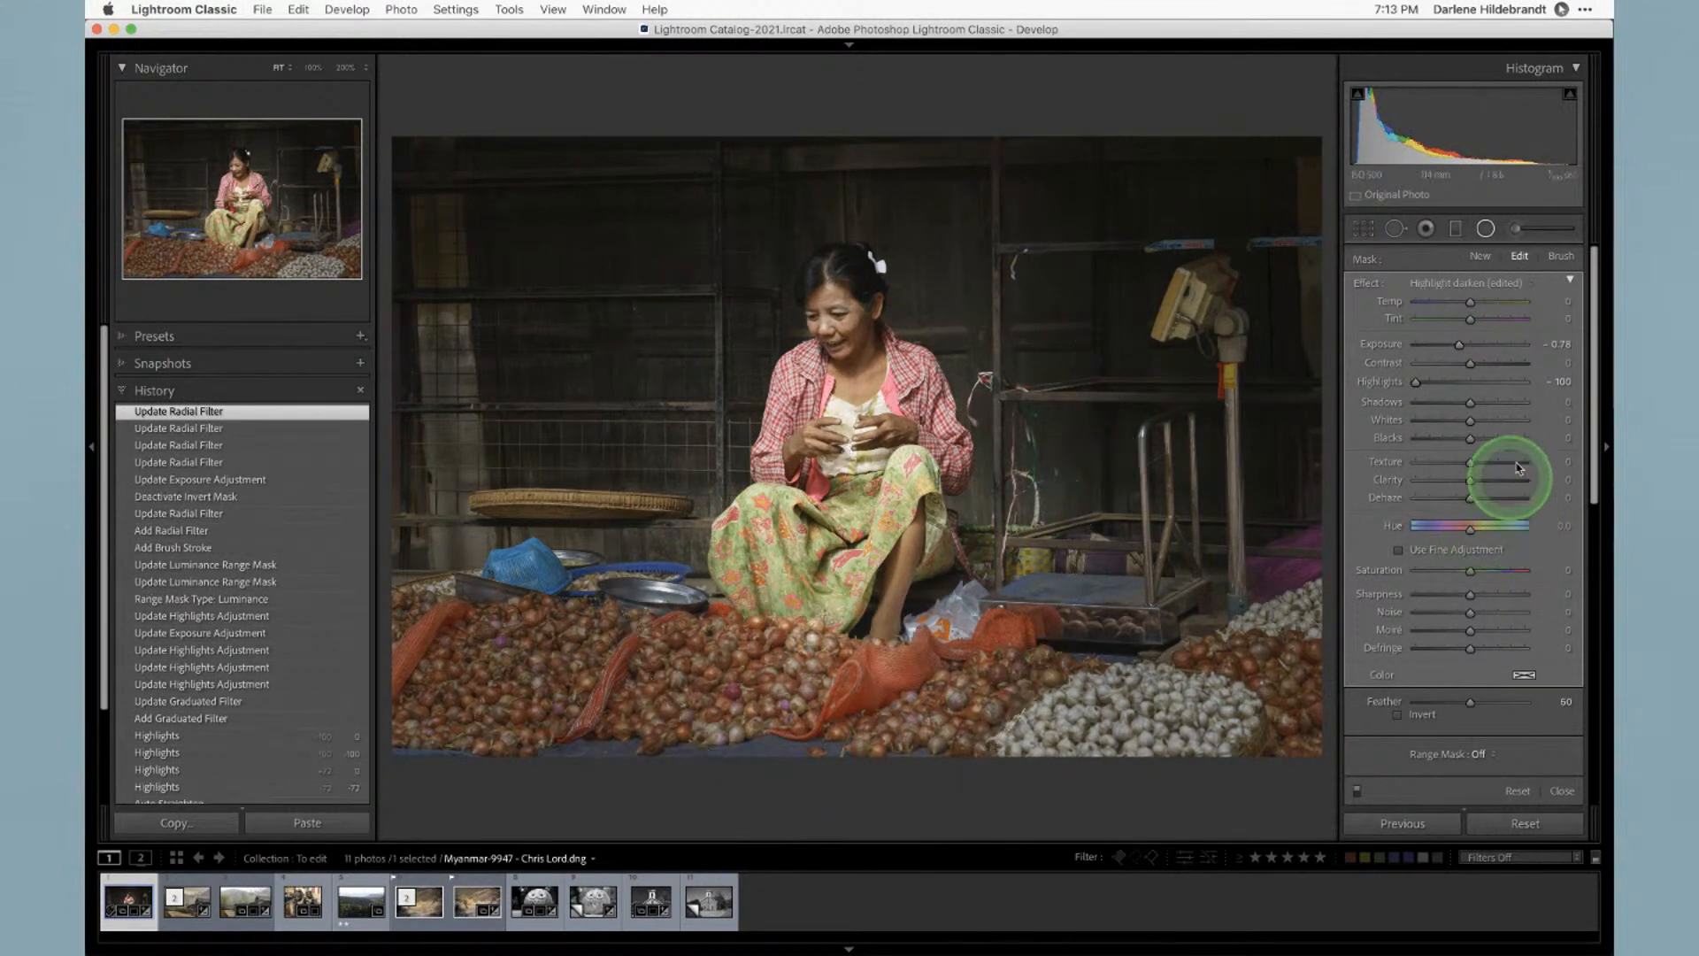
# Set the radial filter's Highlights to -35 and Exposure to about -0.59, and compare the photo with the filter off and on
pyautogui.click(1451, 383)
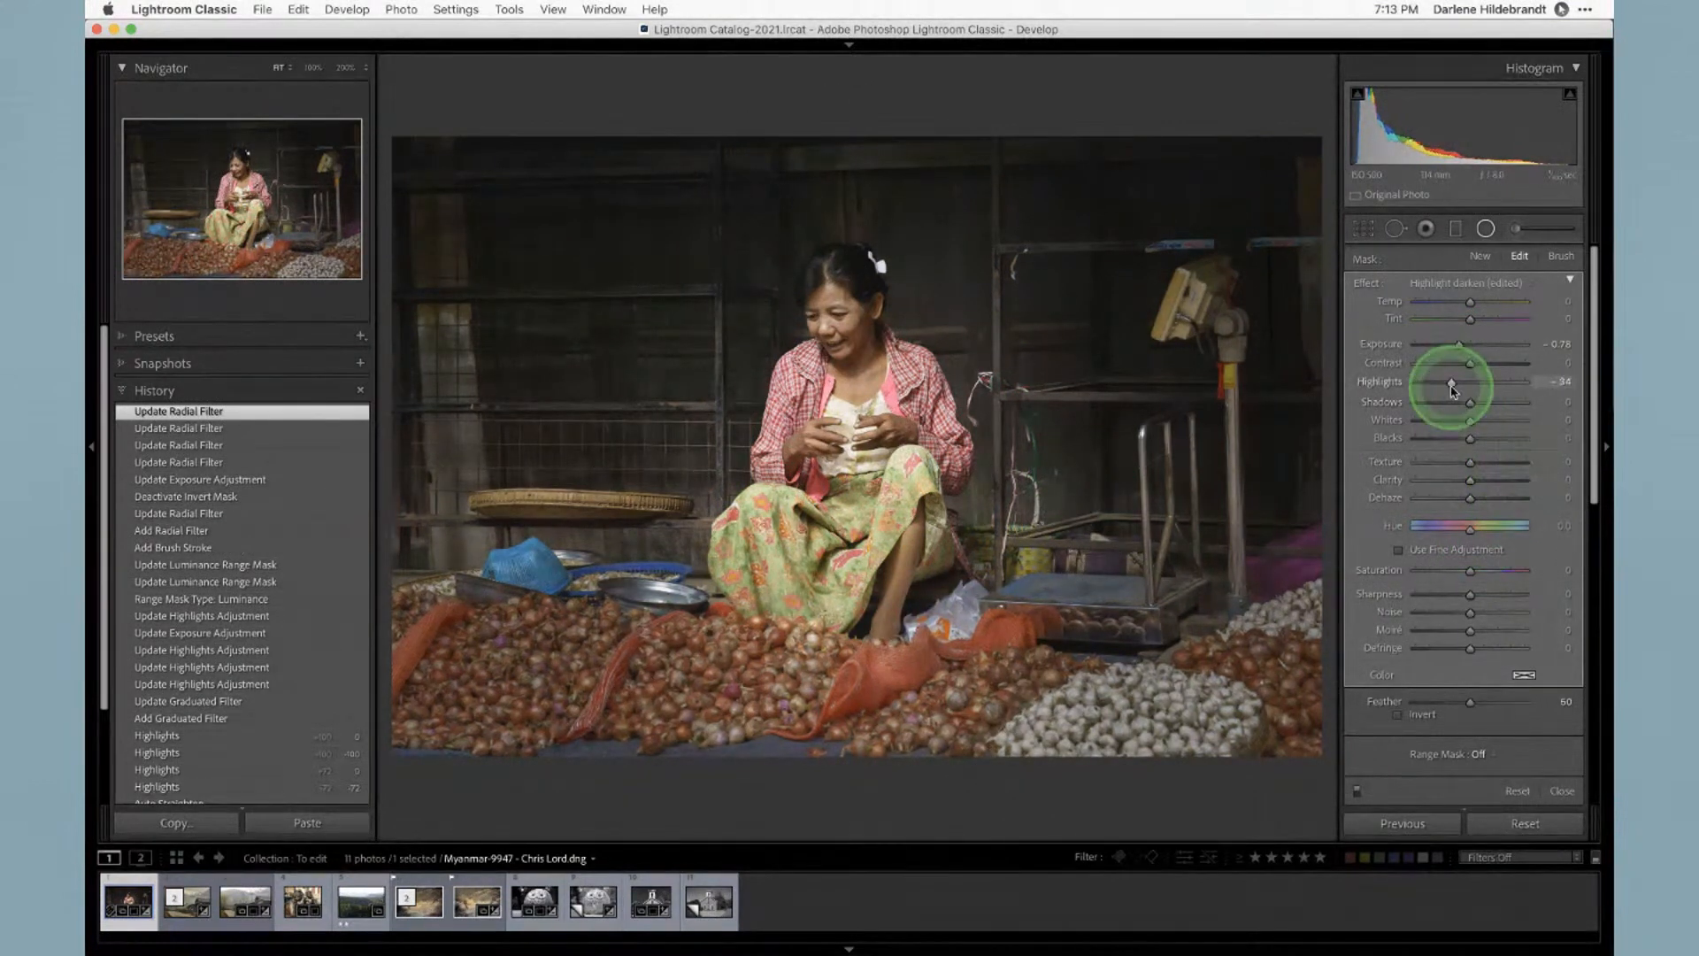
pyautogui.moveTo(1452, 387); pyautogui.dragTo(1466, 347)
pyautogui.scroll(-3, 1505, 575)
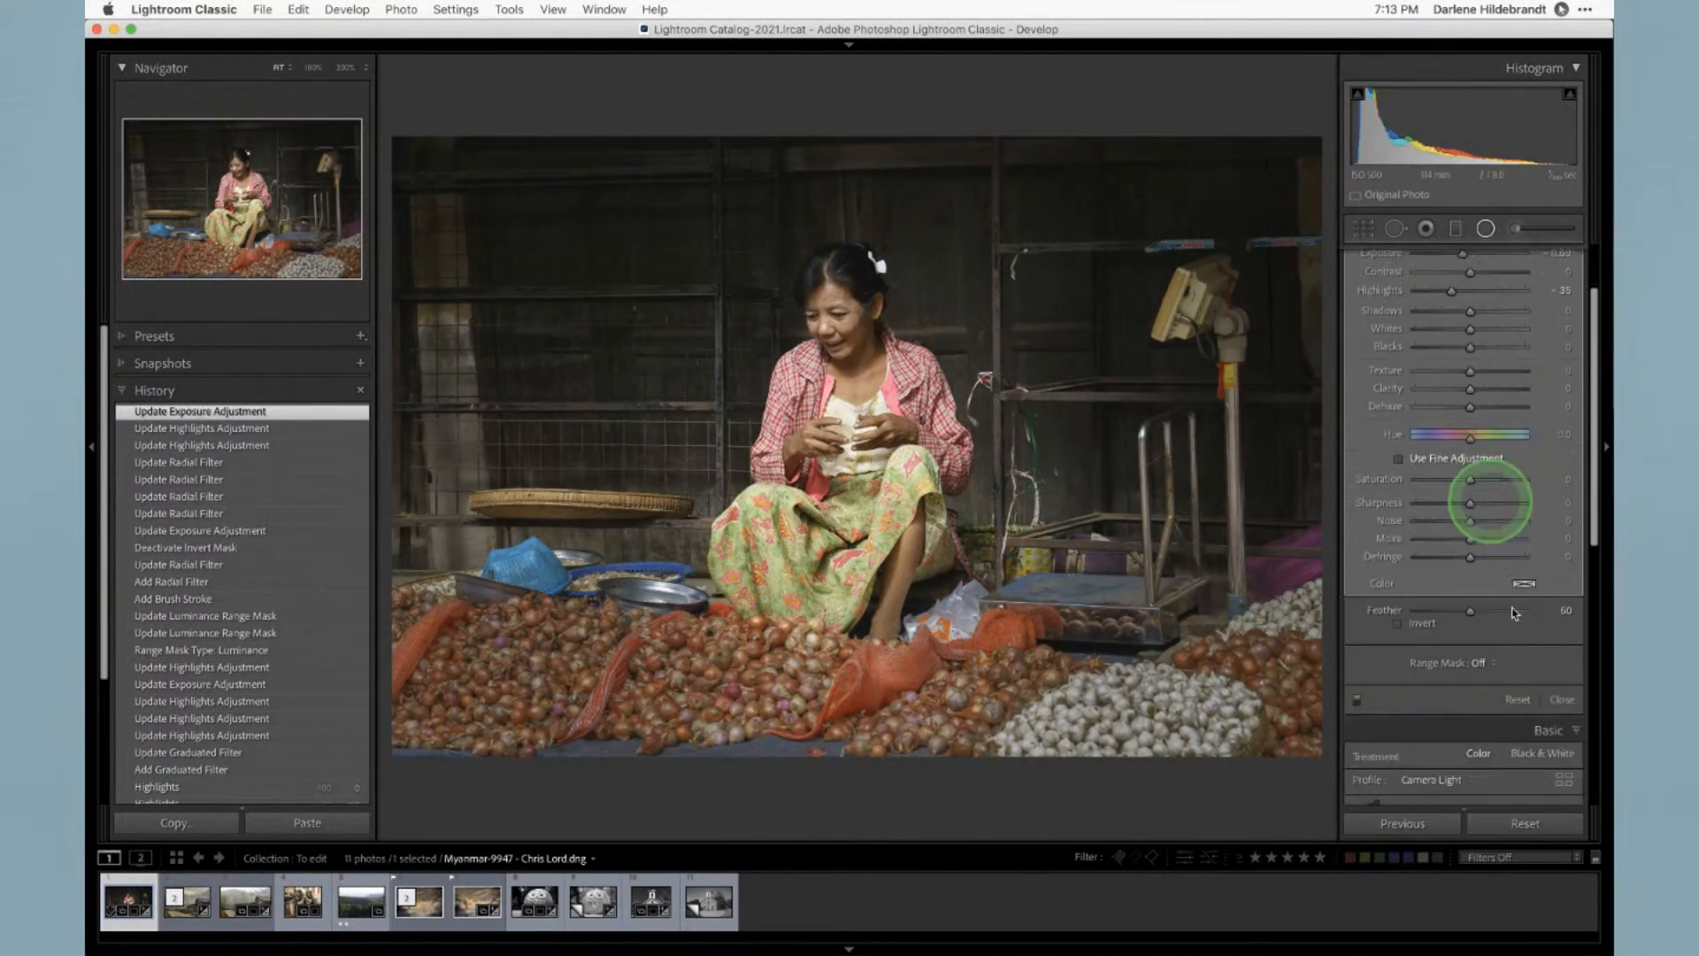
pyautogui.click(1356, 699)
pyautogui.click(1359, 700)
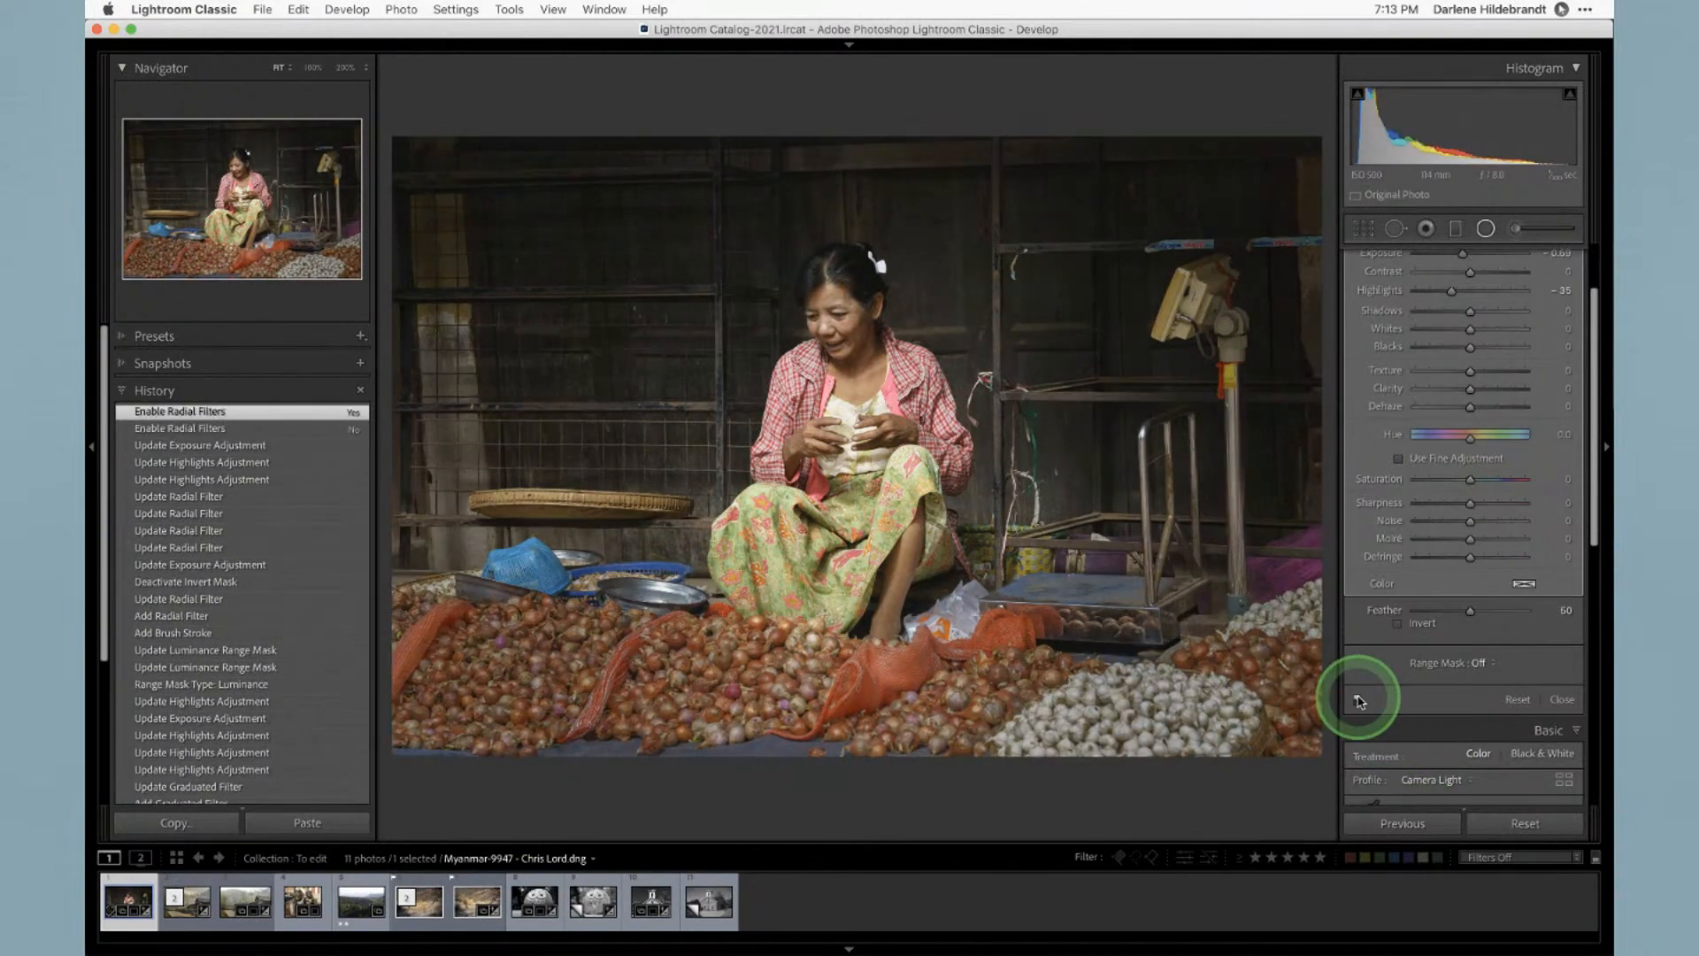
# Check the photo once more with the radial filters switched off and back on
pyautogui.click(1358, 700)
pyautogui.click(1358, 700)
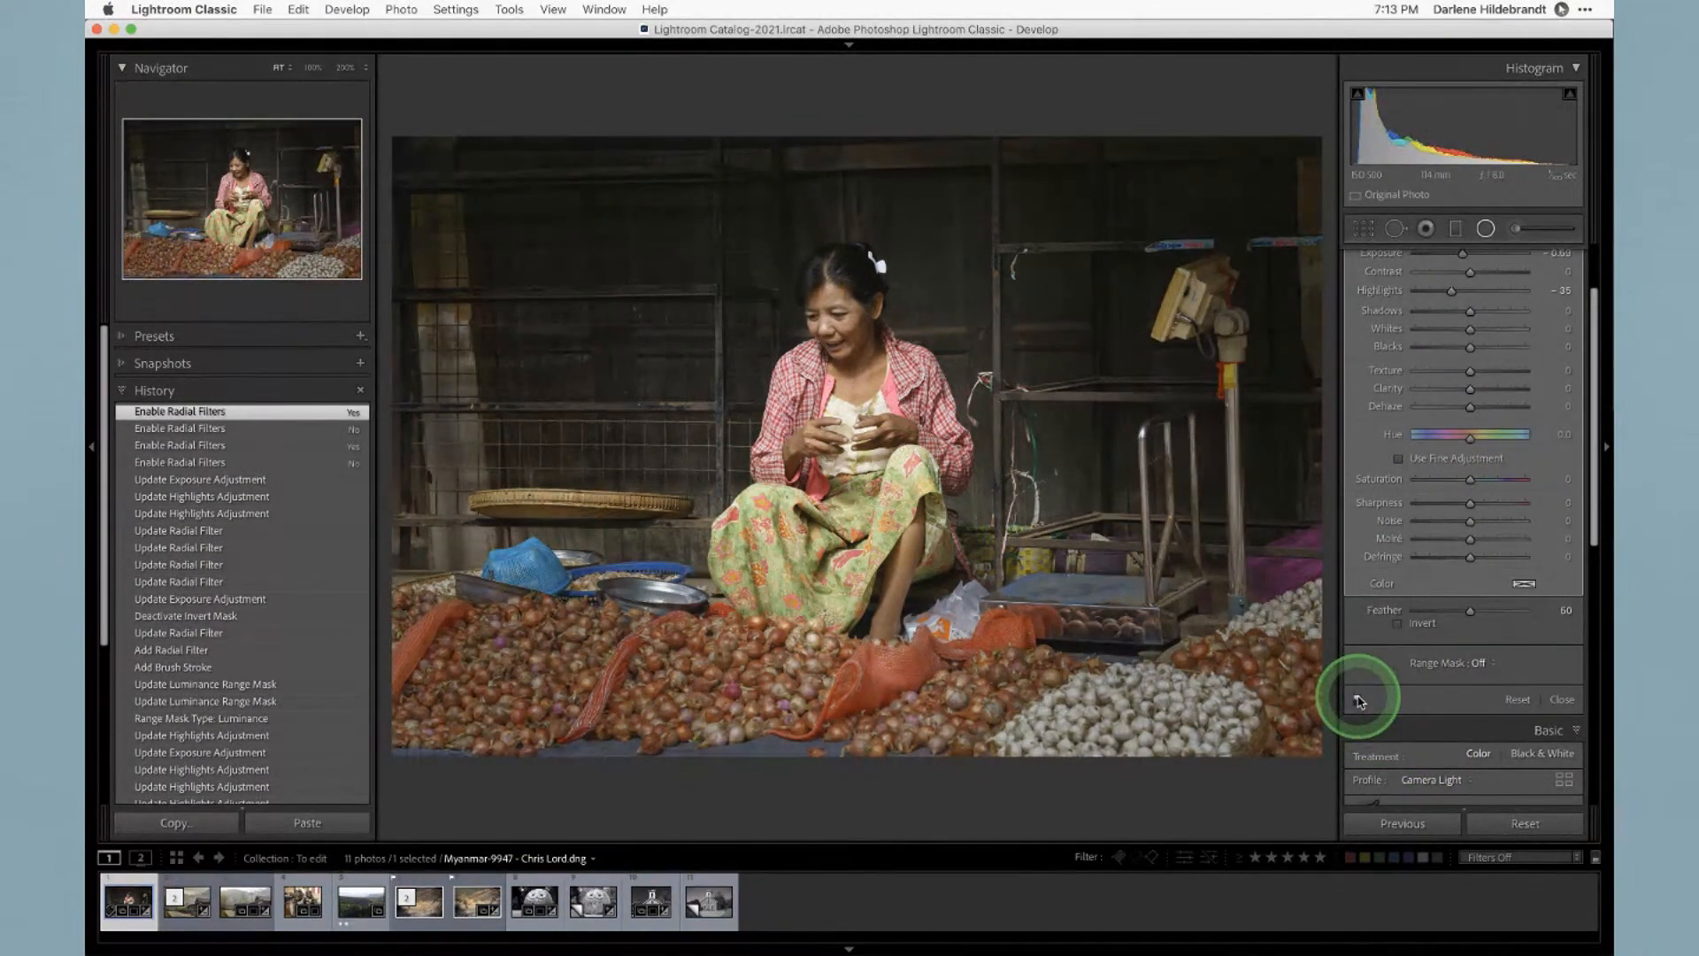
# Add a new small elliptical radial filter over the woman's face with Invert on, and check its mask overlay
pyautogui.scroll(2, 1430, 330)
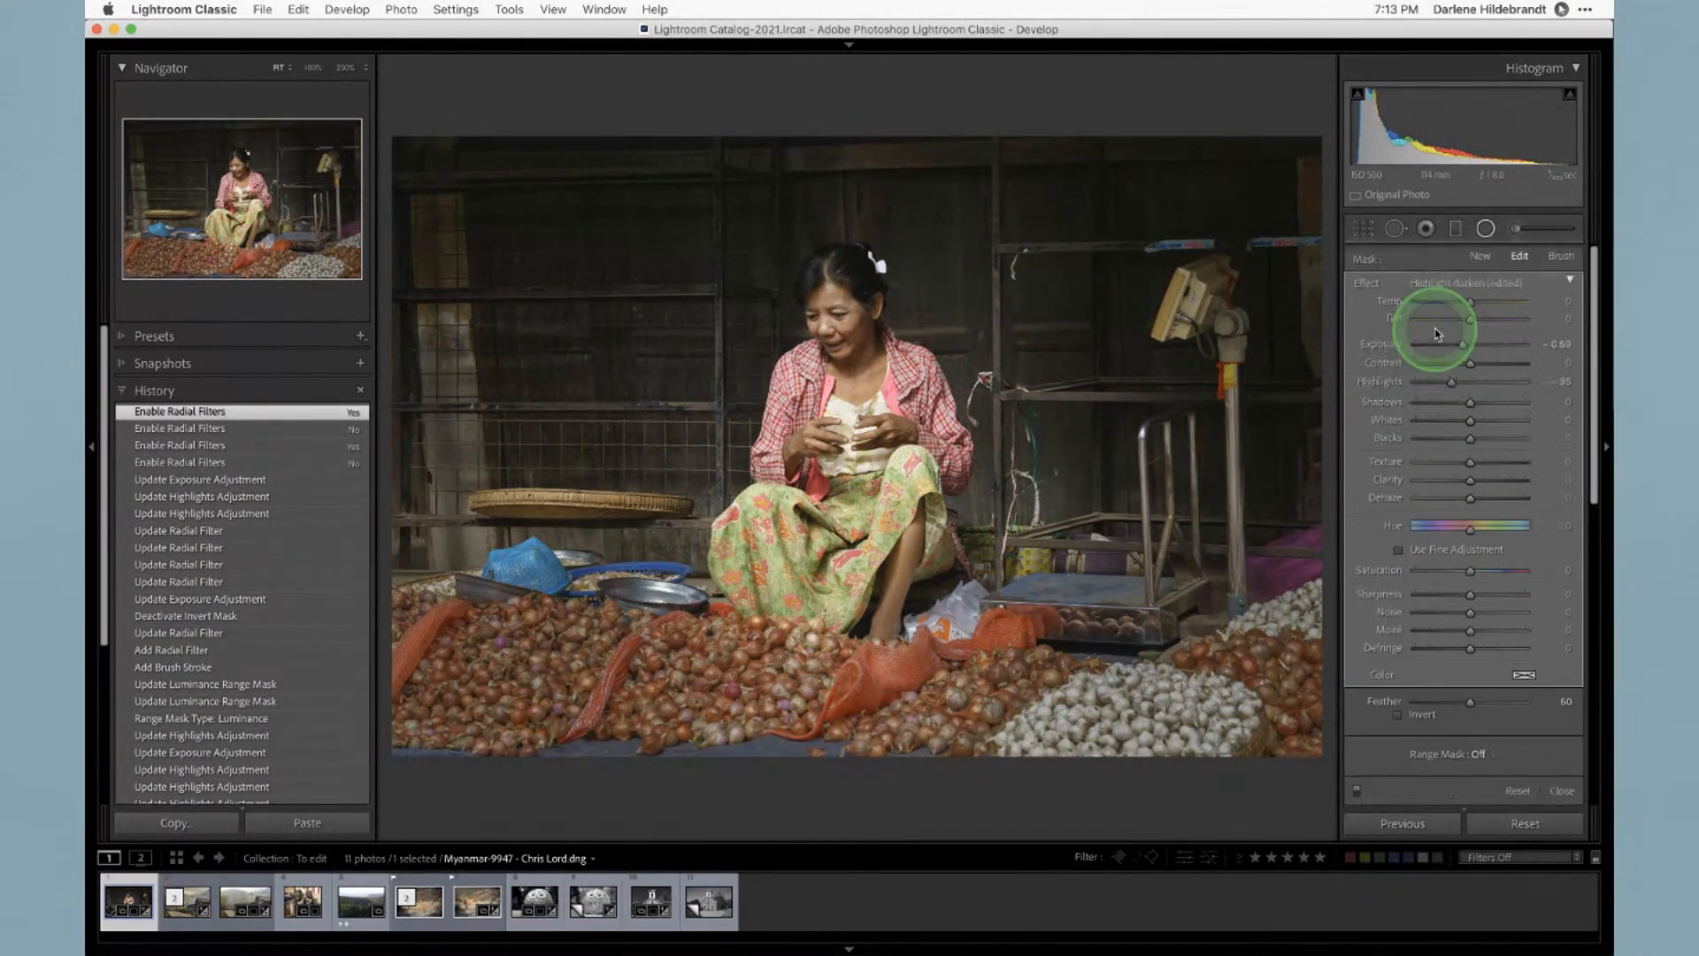
pyautogui.click(1480, 261)
pyautogui.moveTo(842, 317); pyautogui.dragTo(931, 434)
pyautogui.click(1014, 428)
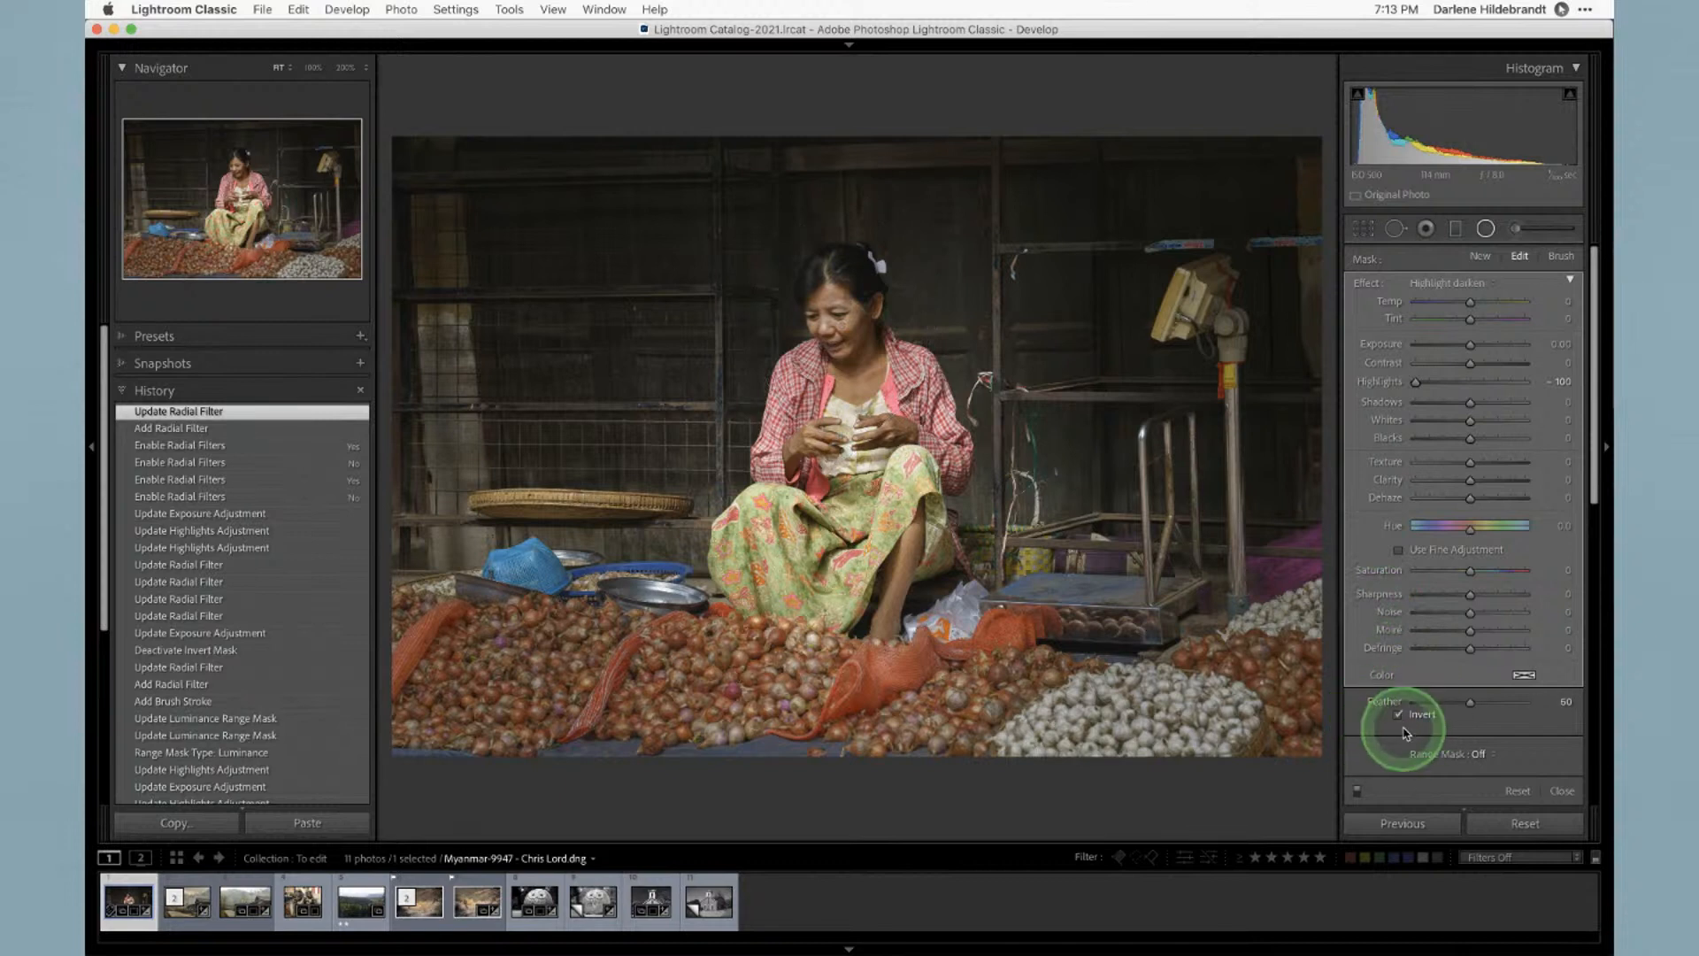
pyautogui.press('o')
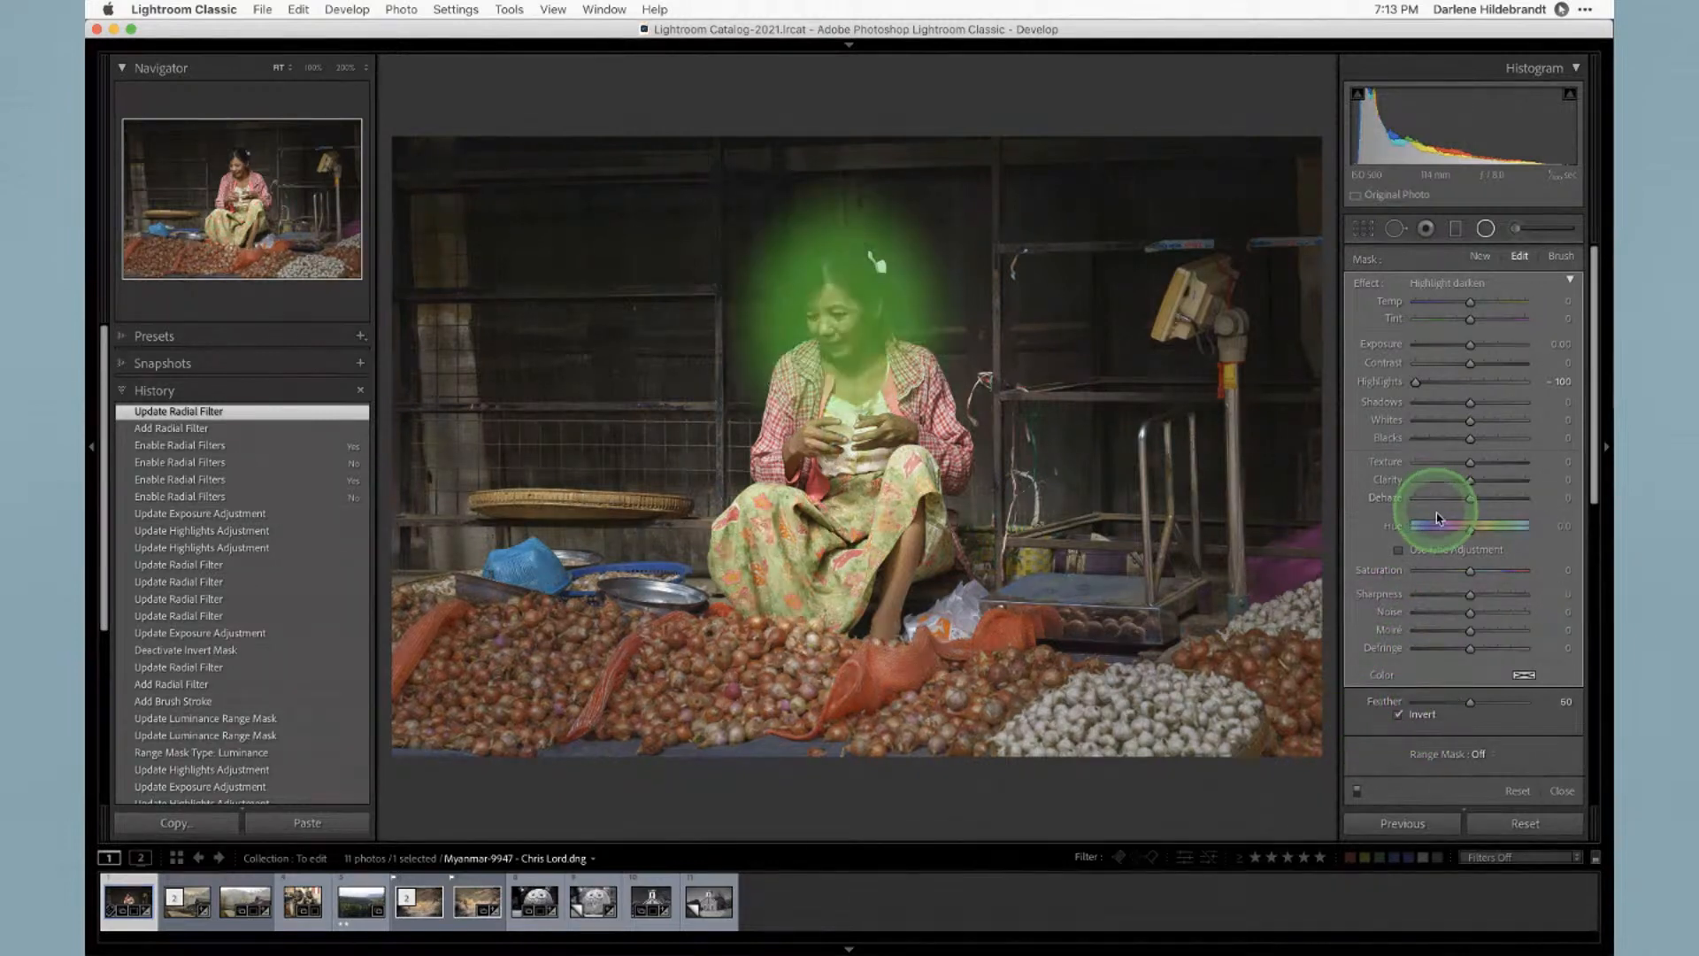
pyautogui.press('o')
# Apply the dodge face effect to the new radial filter and nudge the filter slightly over the woman's face
pyautogui.click(1438, 282)
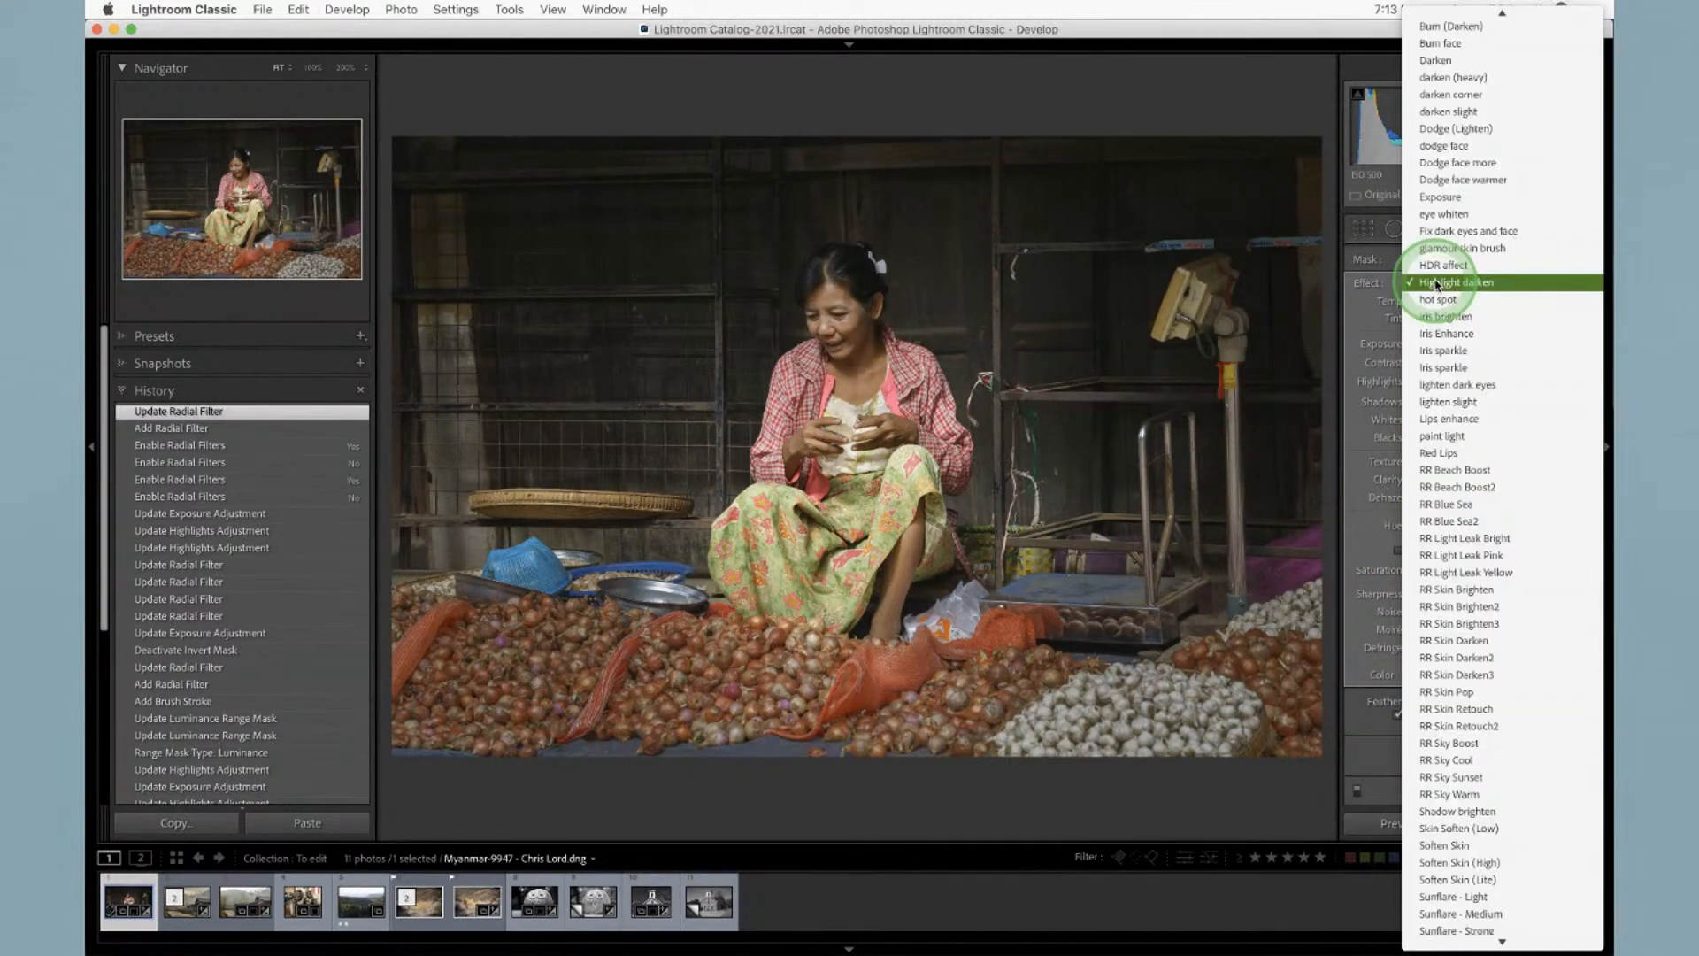
pyautogui.scroll(5, 1437, 284)
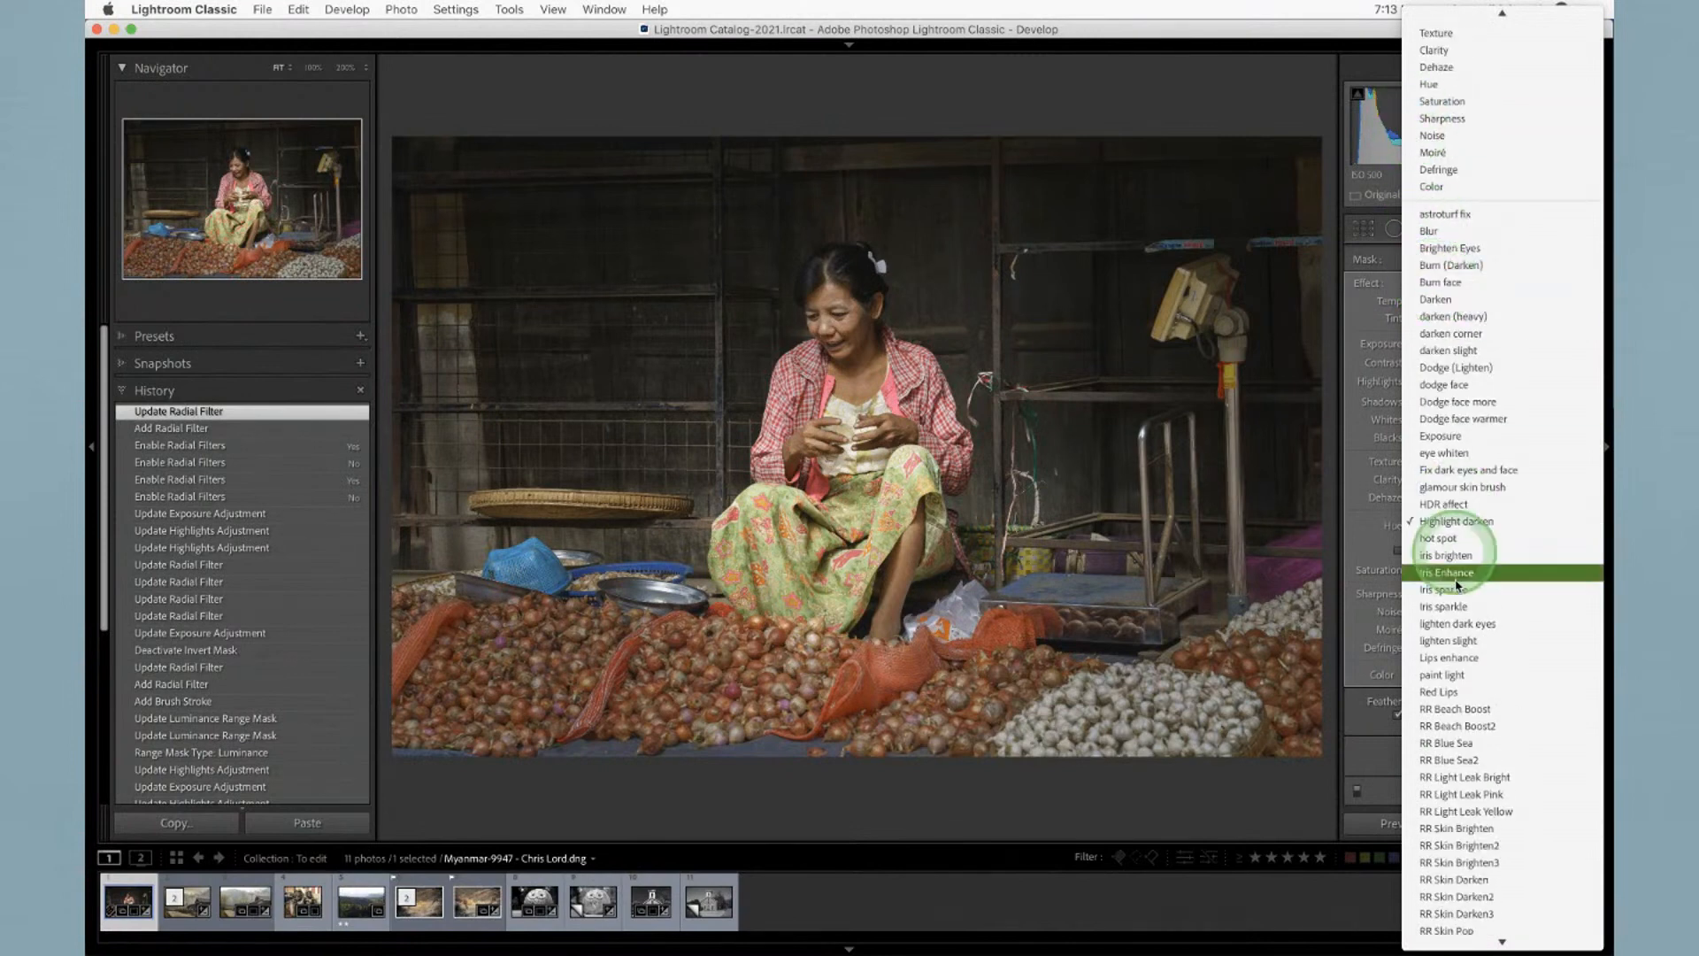
pyautogui.click(1451, 384)
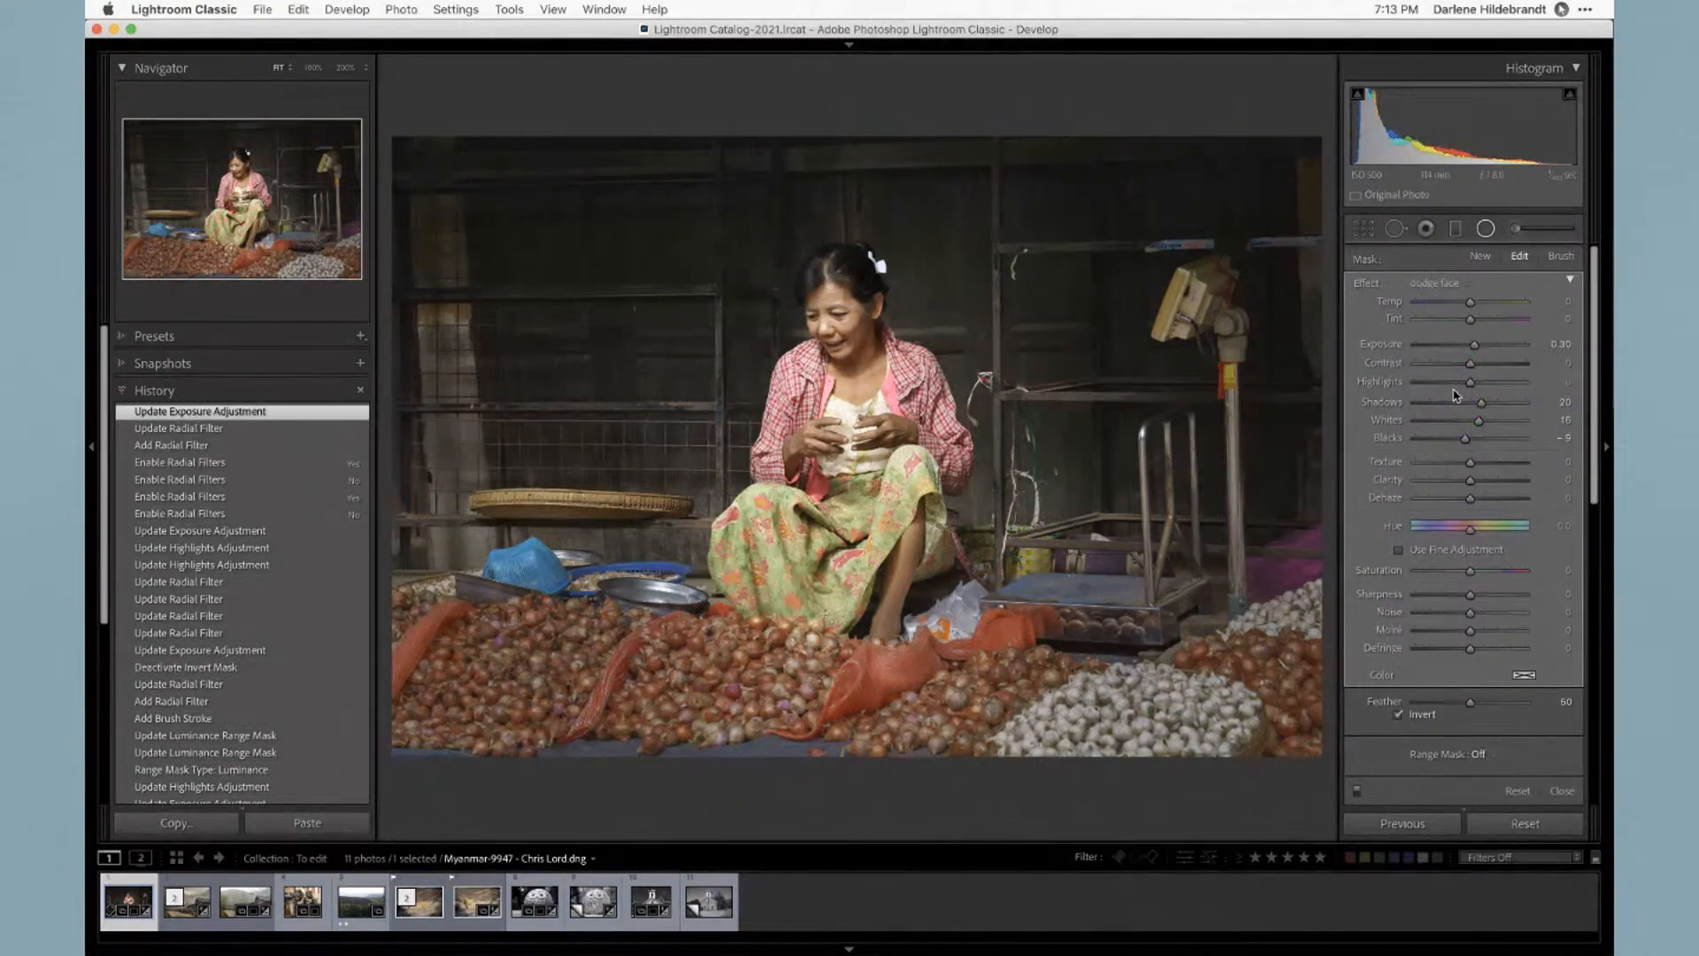
pyautogui.moveTo(842, 325); pyautogui.dragTo(845, 322)
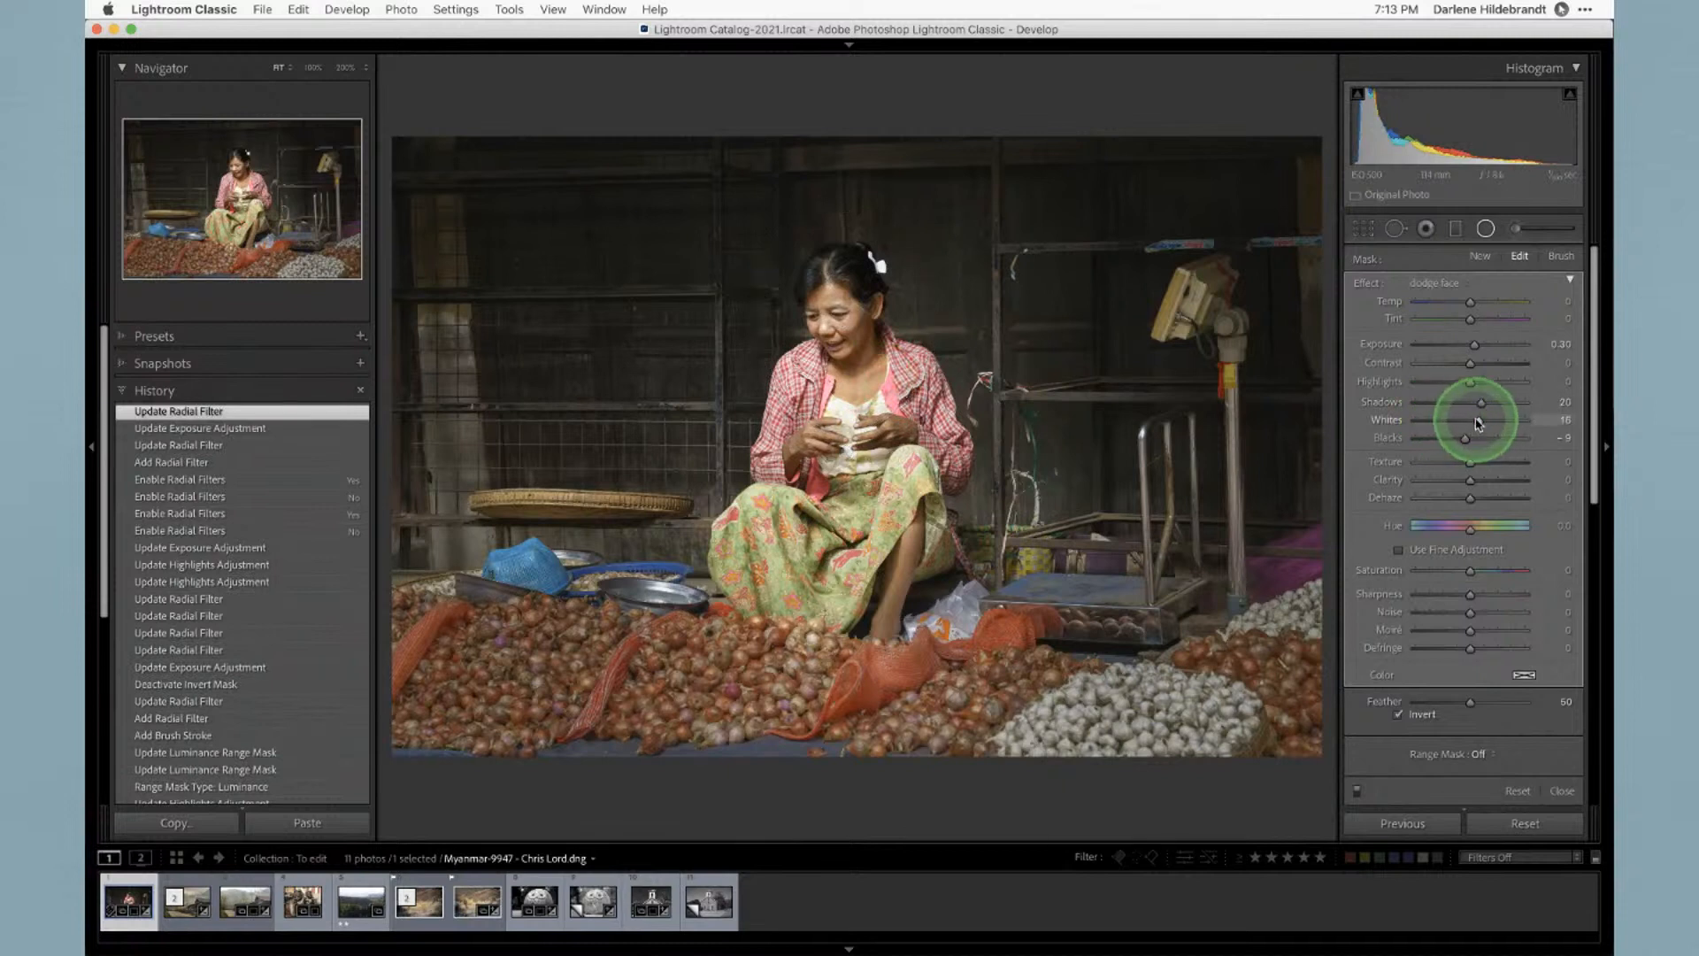
# Set the face radial filter's Whites to 19, Highlights to about -8 and Blacks to -14
pyautogui.moveTo(1478, 423); pyautogui.dragTo(1480, 423)
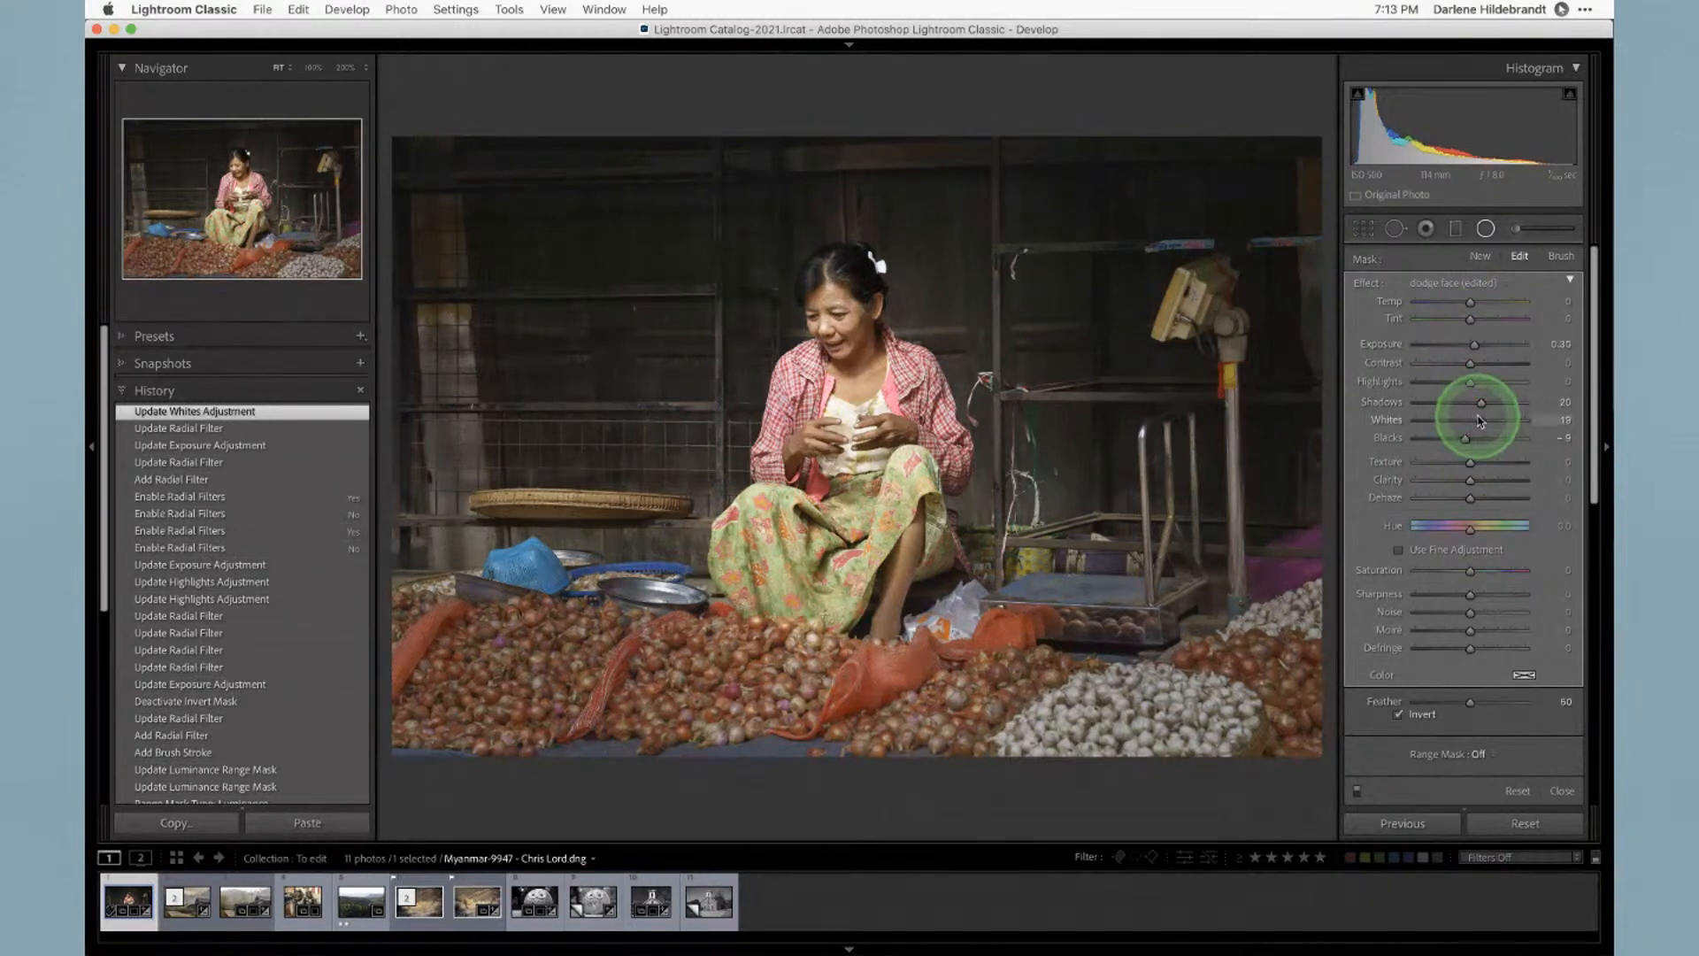
pyautogui.moveTo(1466, 440); pyautogui.dragTo(1466, 386)
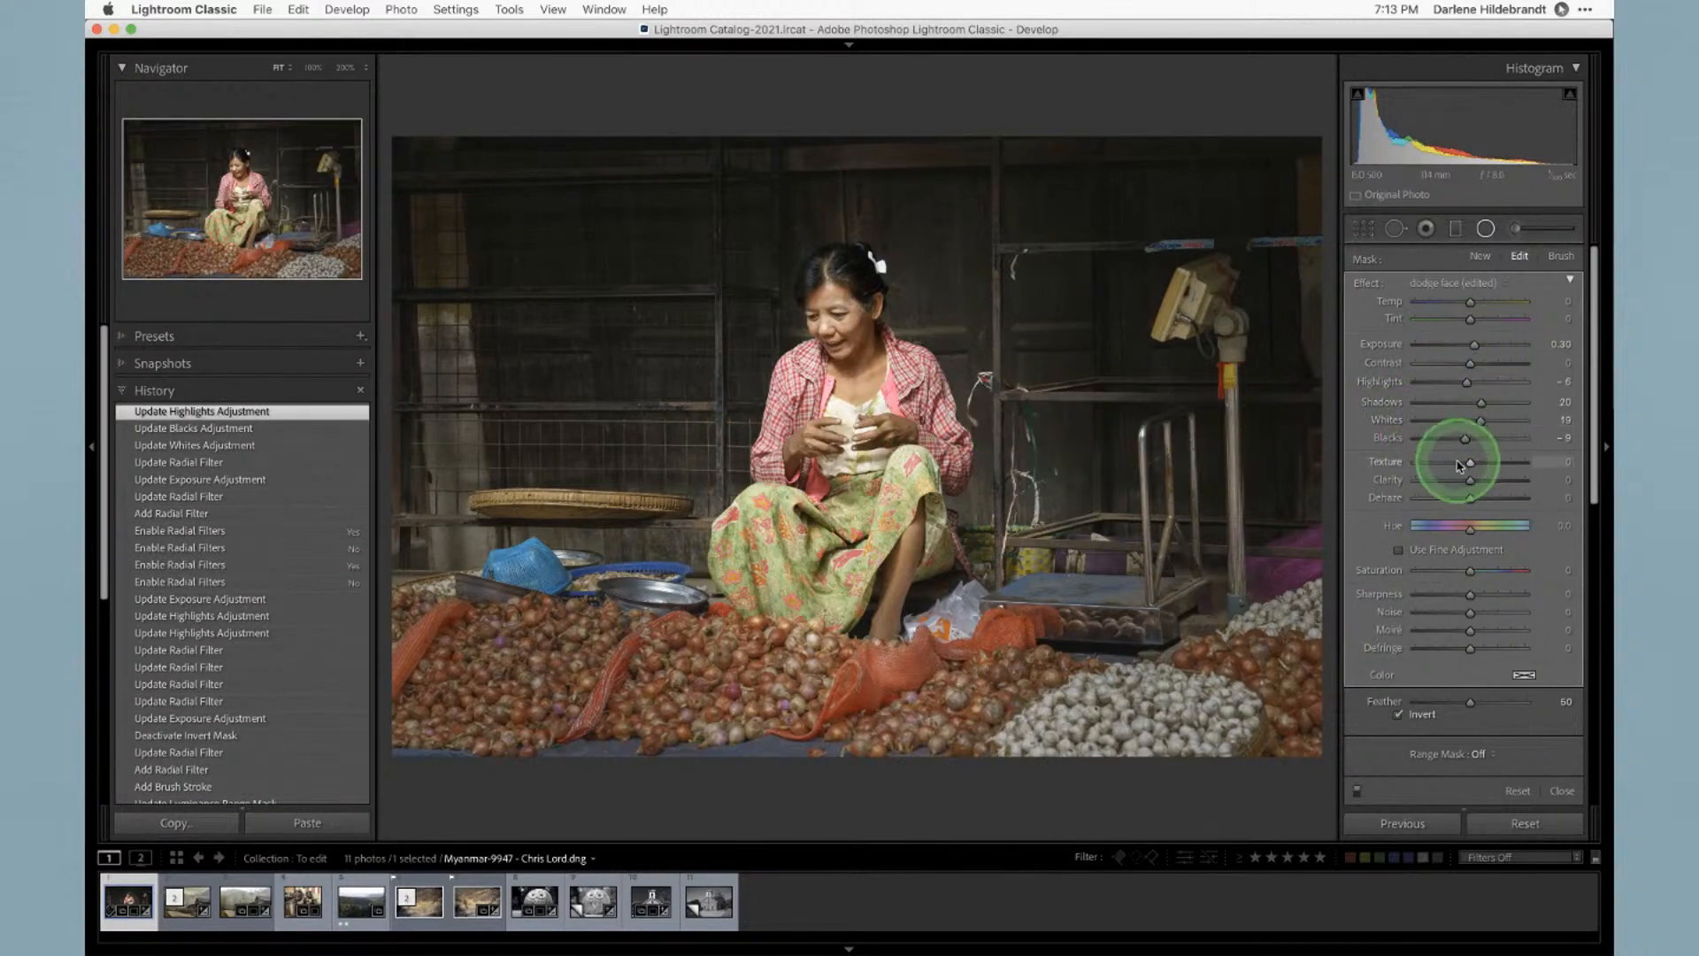
pyautogui.moveTo(1466, 440); pyautogui.dragTo(1462, 442)
# Compare the photo with all radial filters off and on to judge the lightened face and darkened surroundings
pyautogui.click(1357, 790)
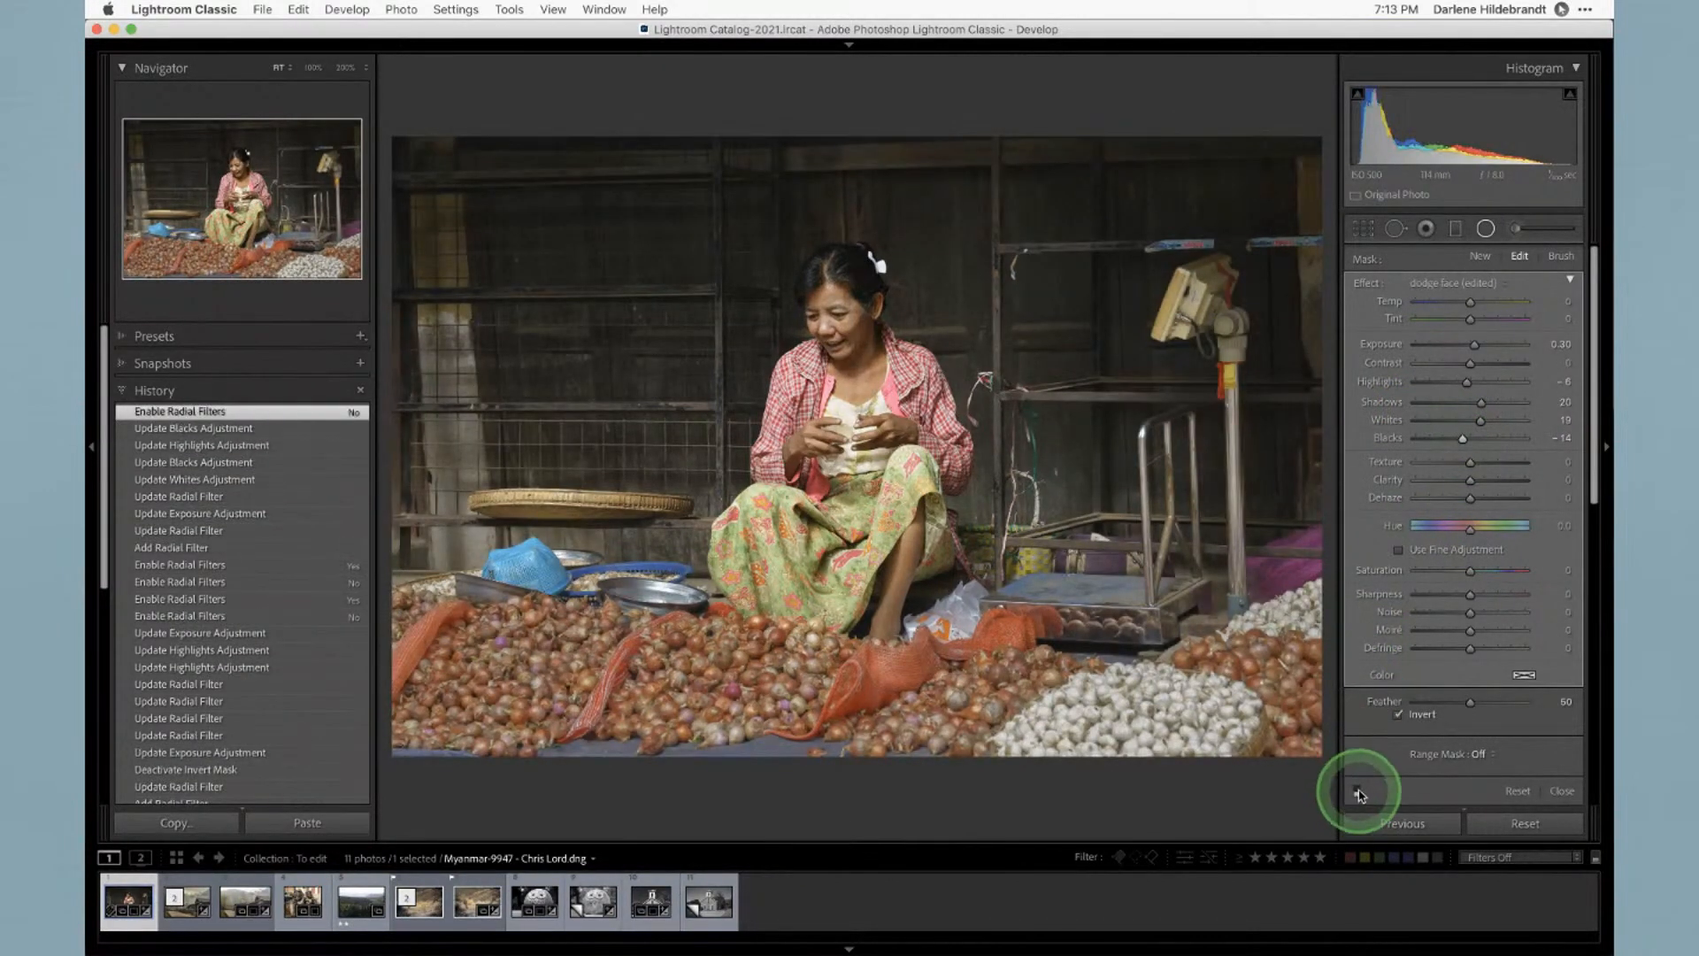
pyautogui.click(1359, 791)
pyautogui.click(1359, 792)
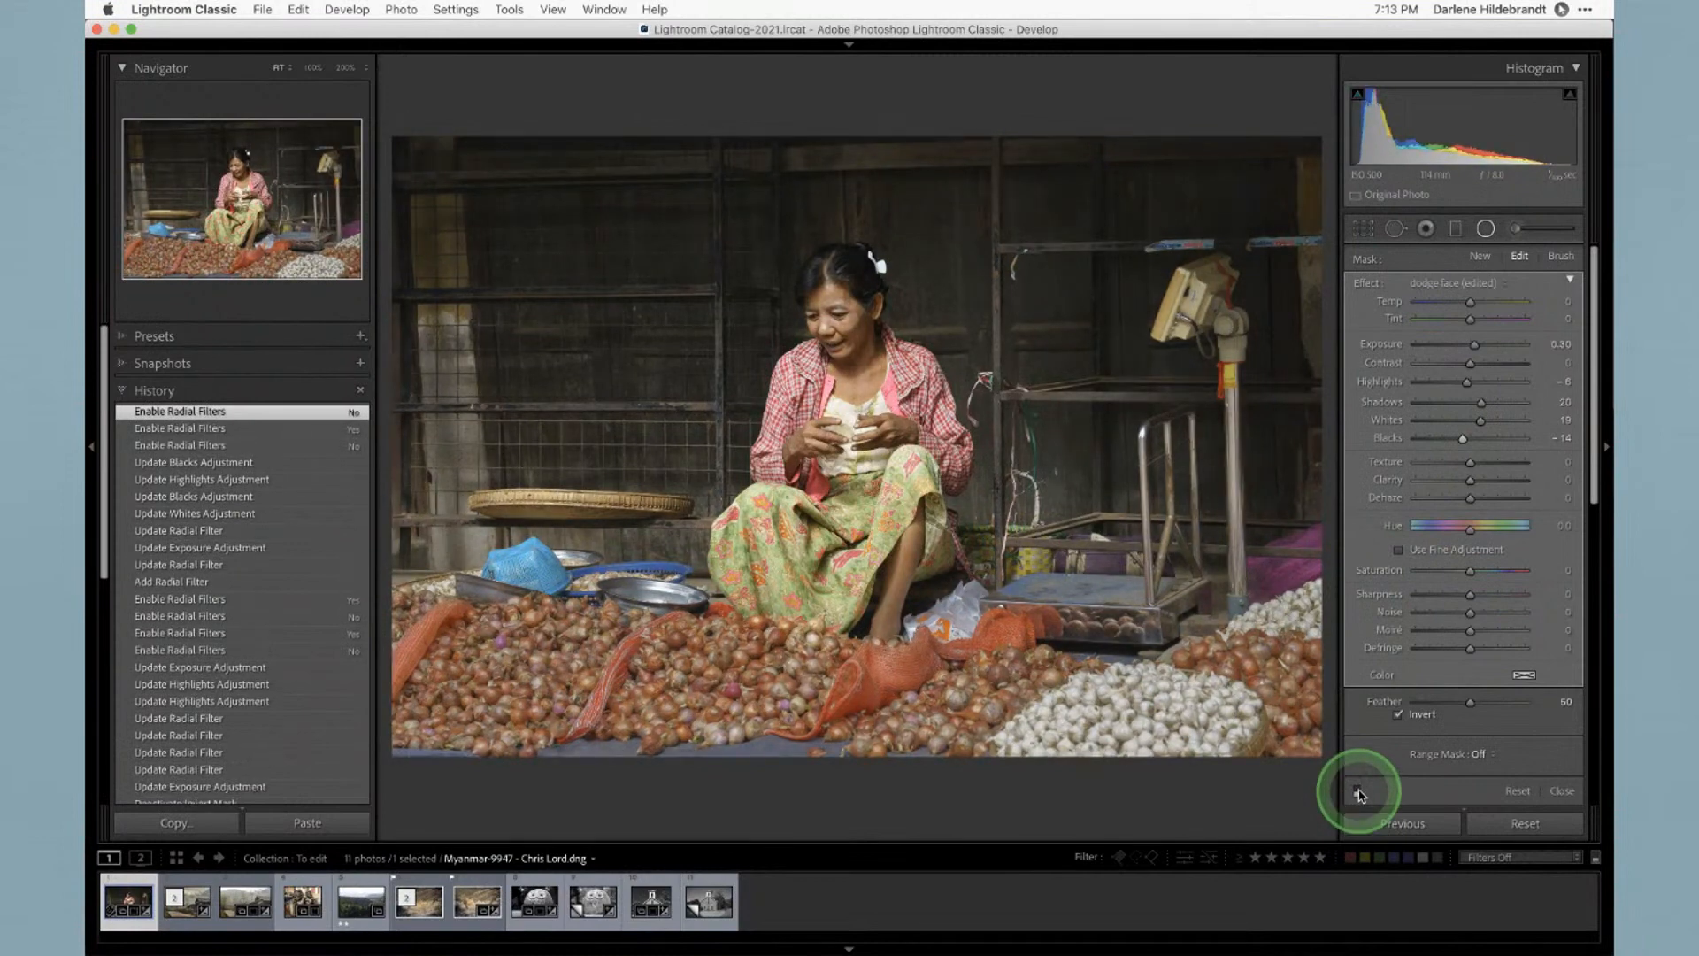
pyautogui.click(1358, 791)
# Close the radial filter tool and compare the edited onion seller photo with its Before view
pyautogui.click(1454, 485)
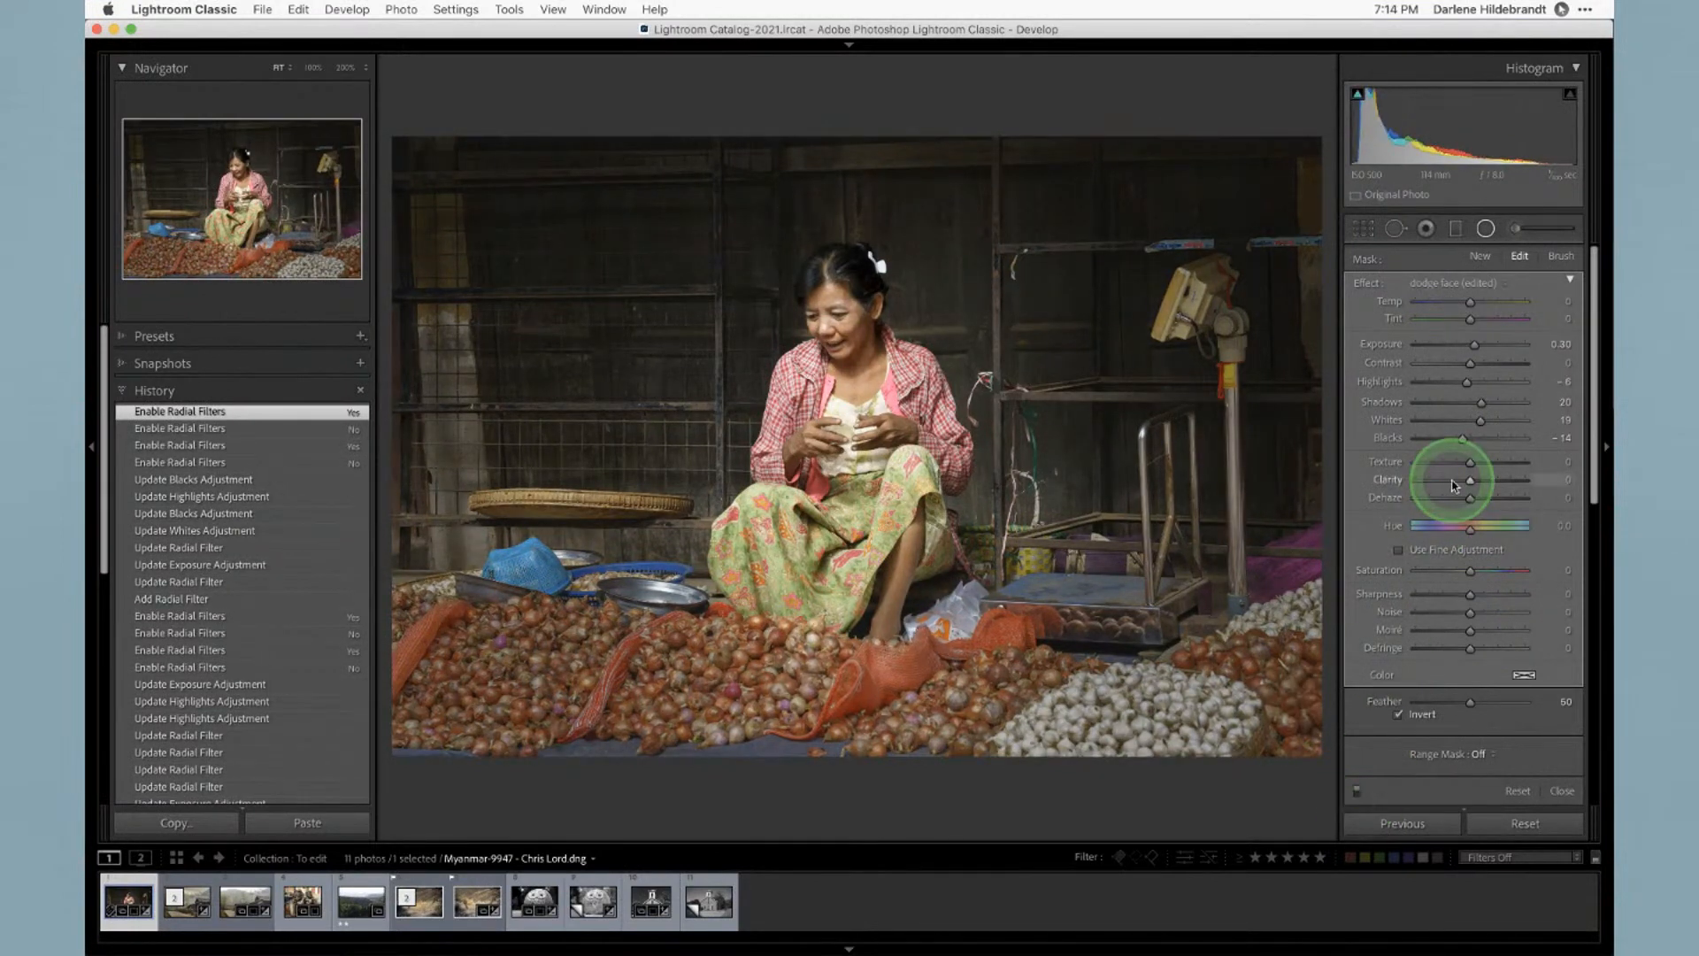
pyautogui.hotkey('shift', 'm')
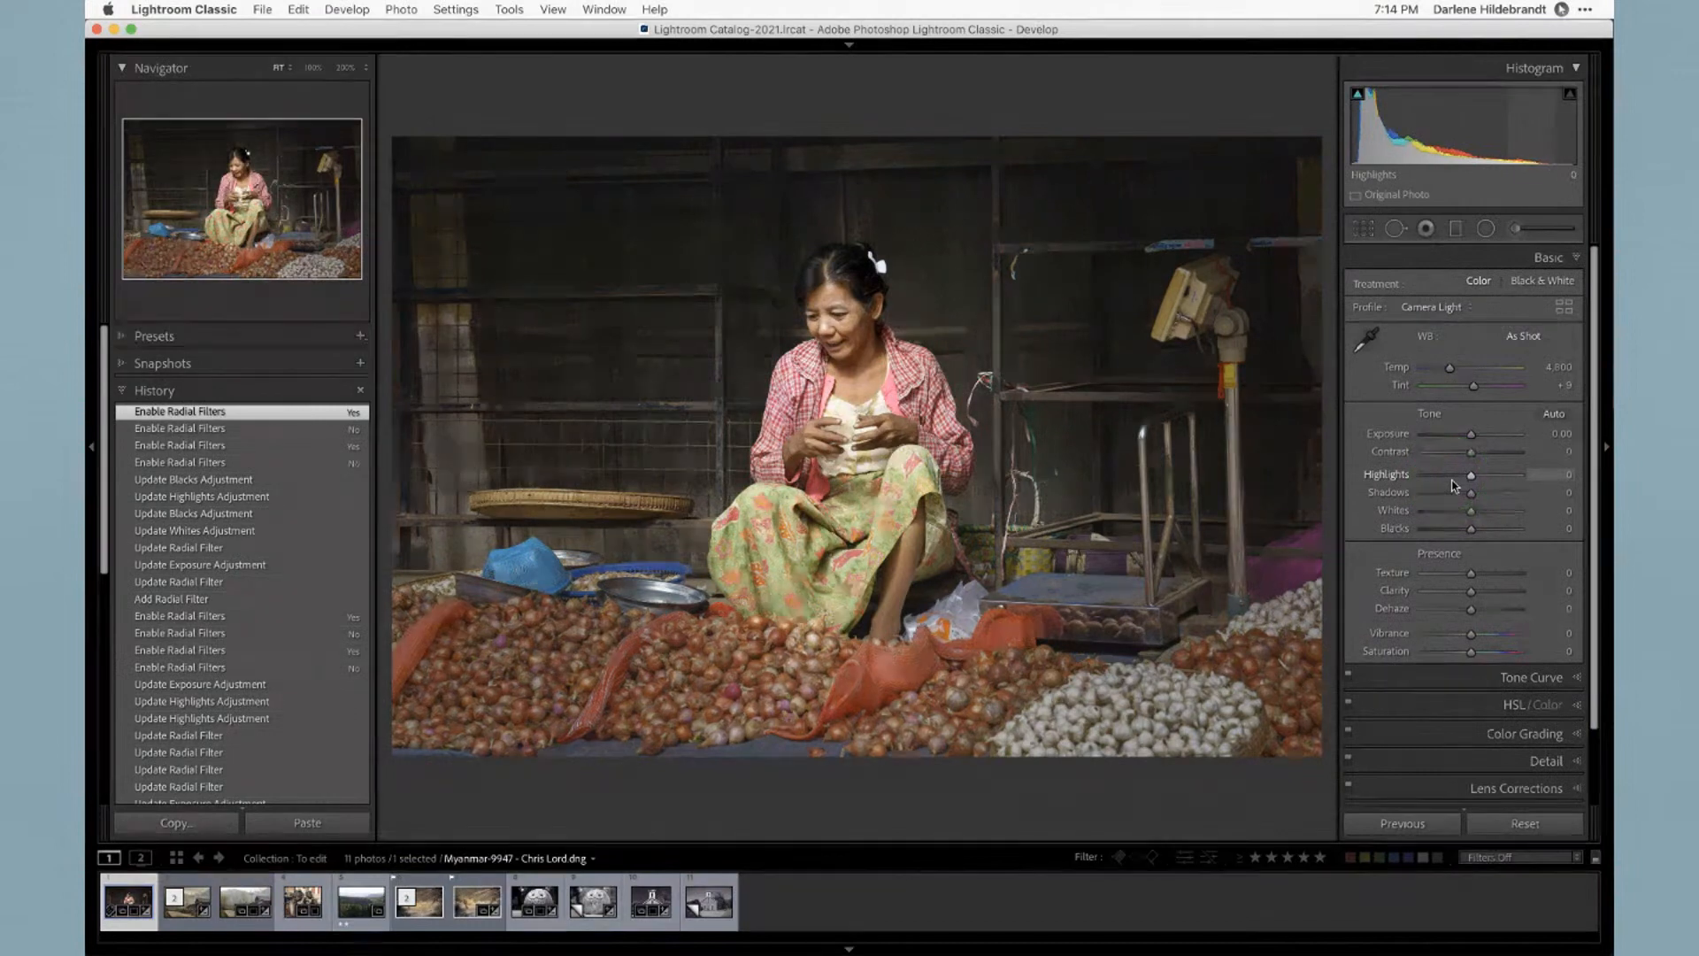
pyautogui.press('\\')
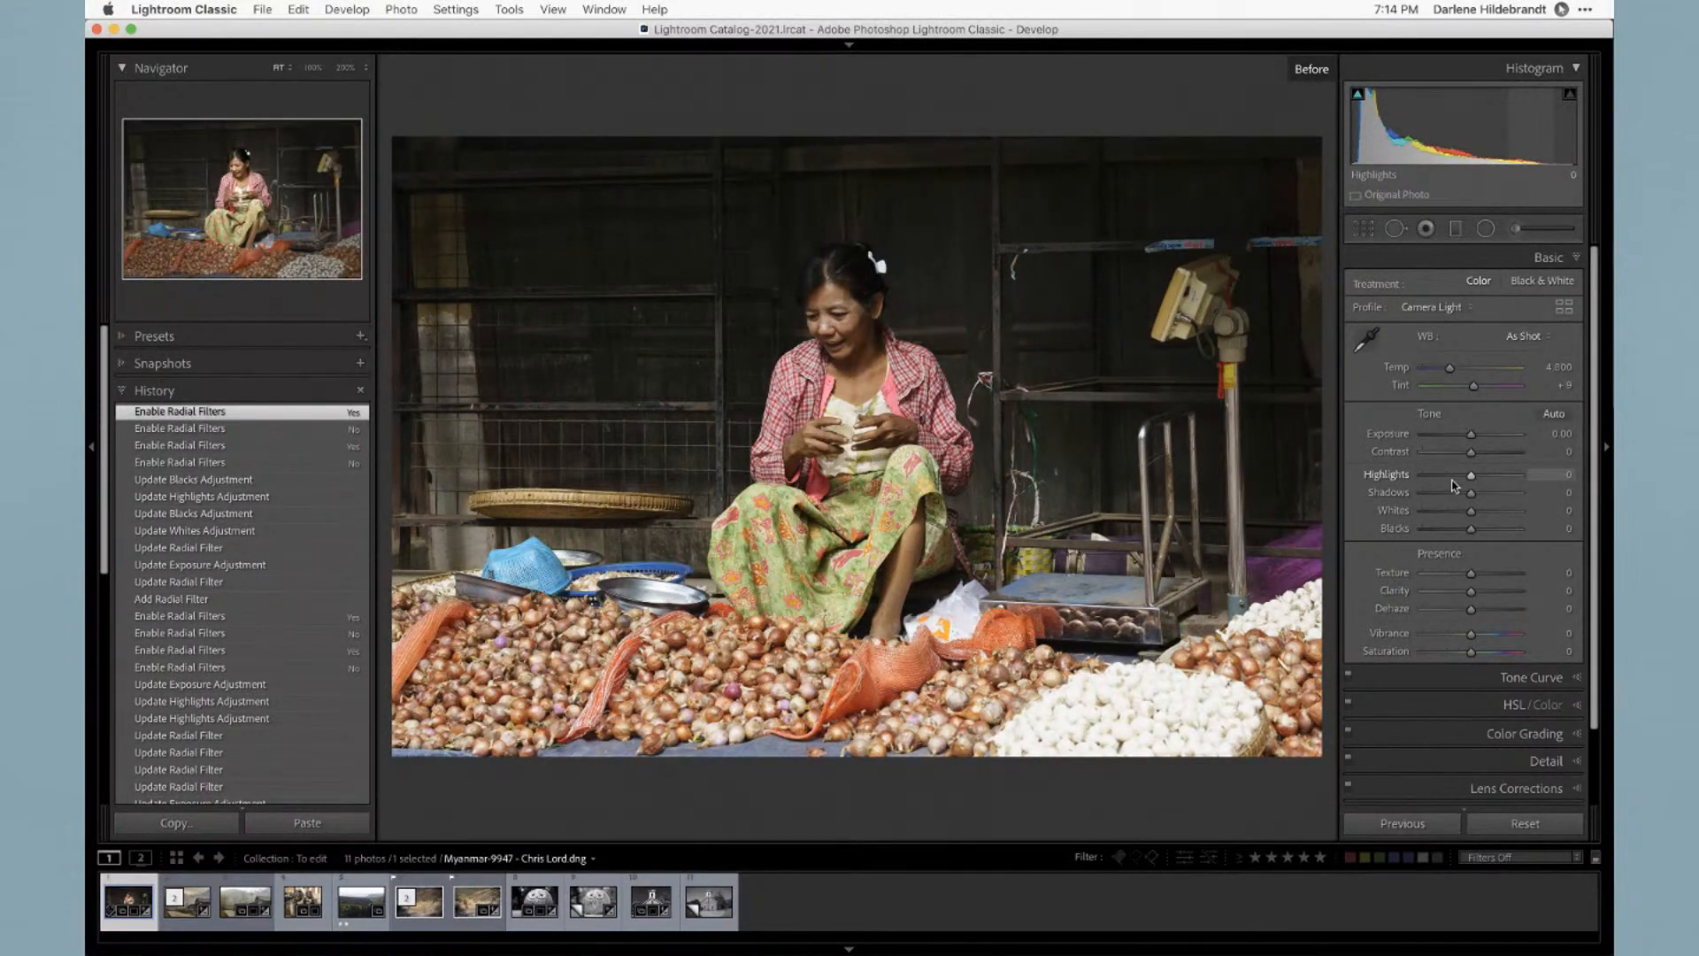
pyautogui.press('\\')
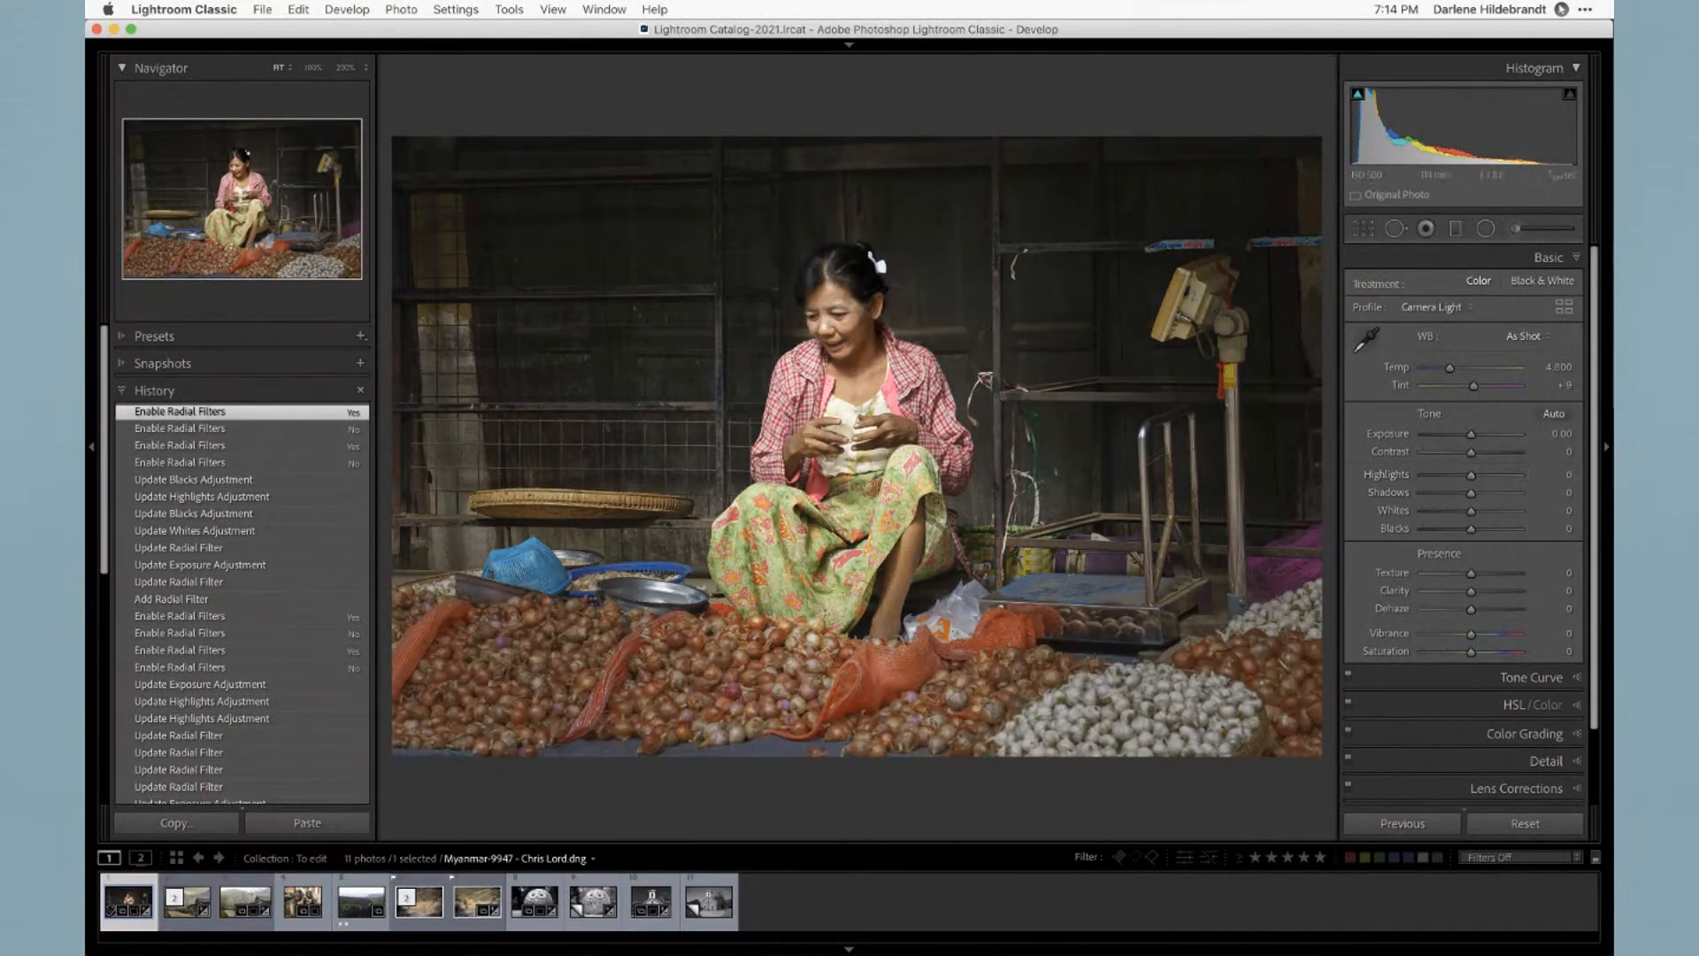